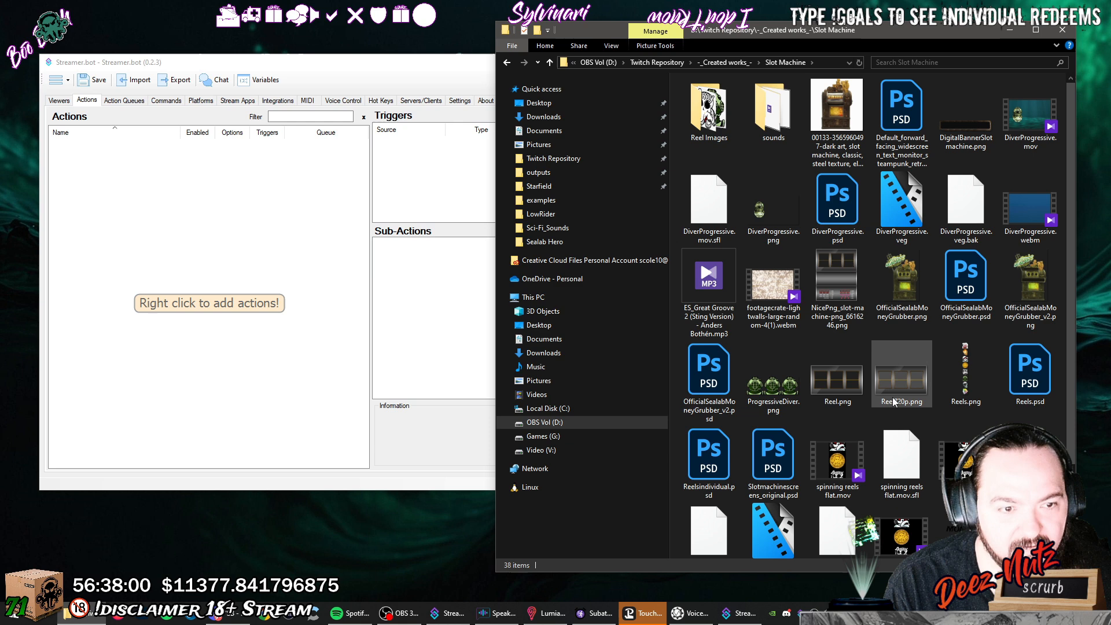
Examine the slot machine reel frame image Reel.png from the Slot Machine folder, moving the viewer window aside and closing it.
{"action": "left_click", "coordinate": [907, 404]}
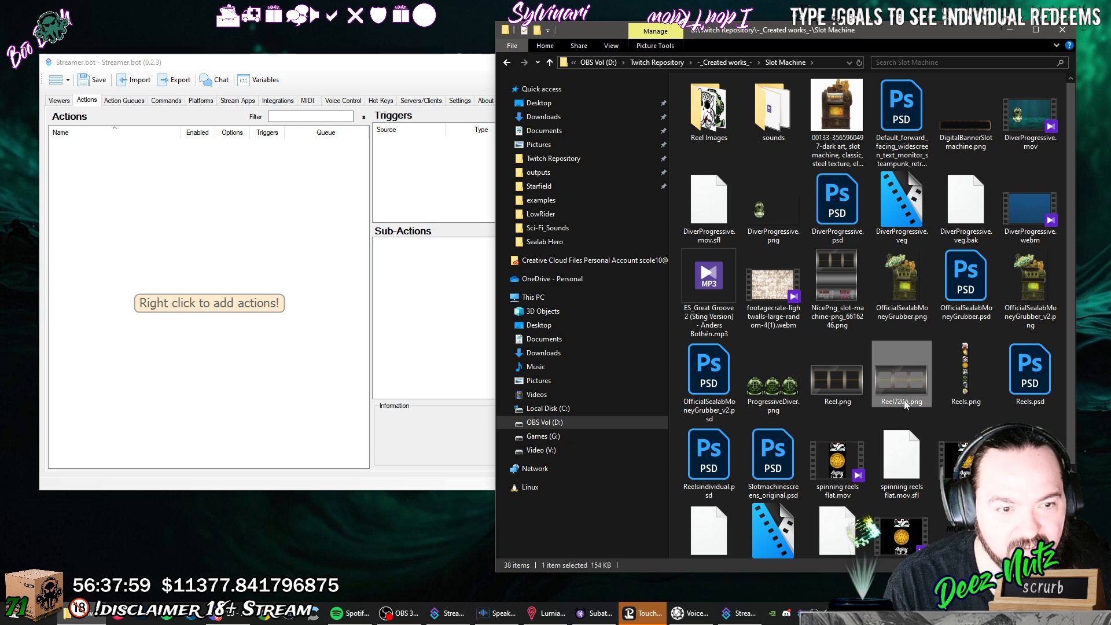
{"action": "double_click", "coordinate": [843, 378]}
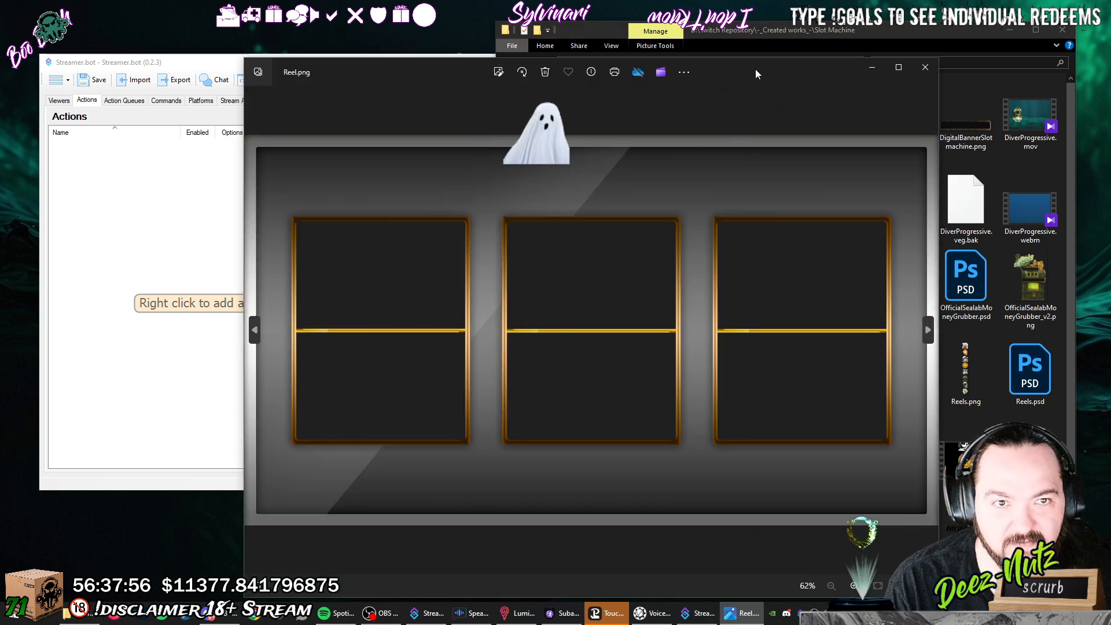
{"action": "left_click_drag", "start_coordinate": [755, 69], "coordinate": [639, 50]}
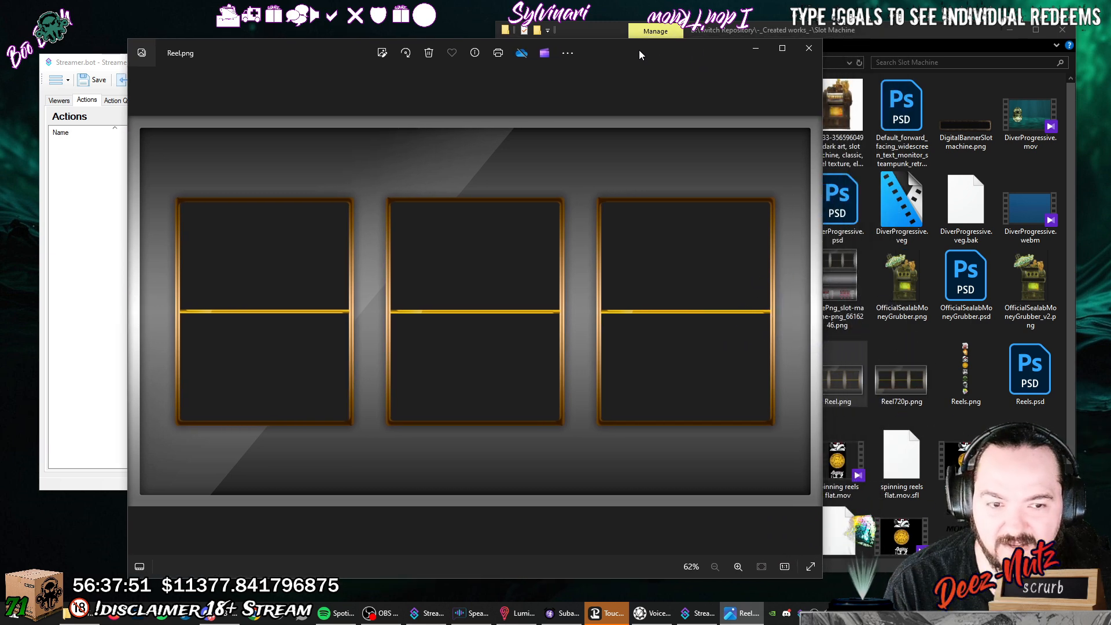
{"action": "left_click_drag", "start_coordinate": [639, 50], "coordinate": [799, 51]}
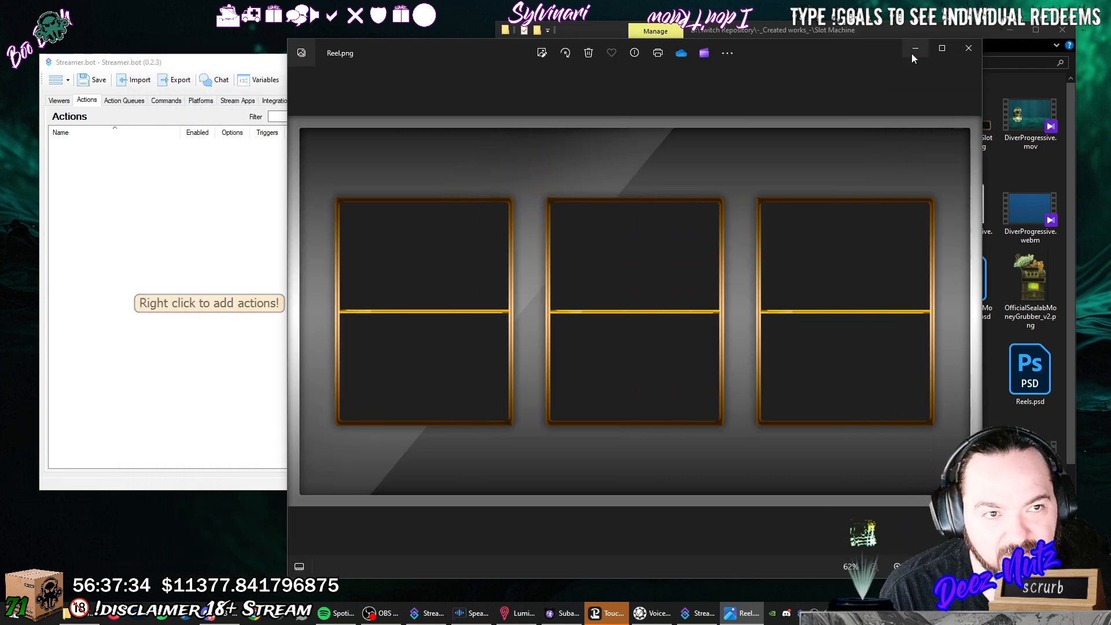
{"action": "left_click", "coordinate": [958, 53]}
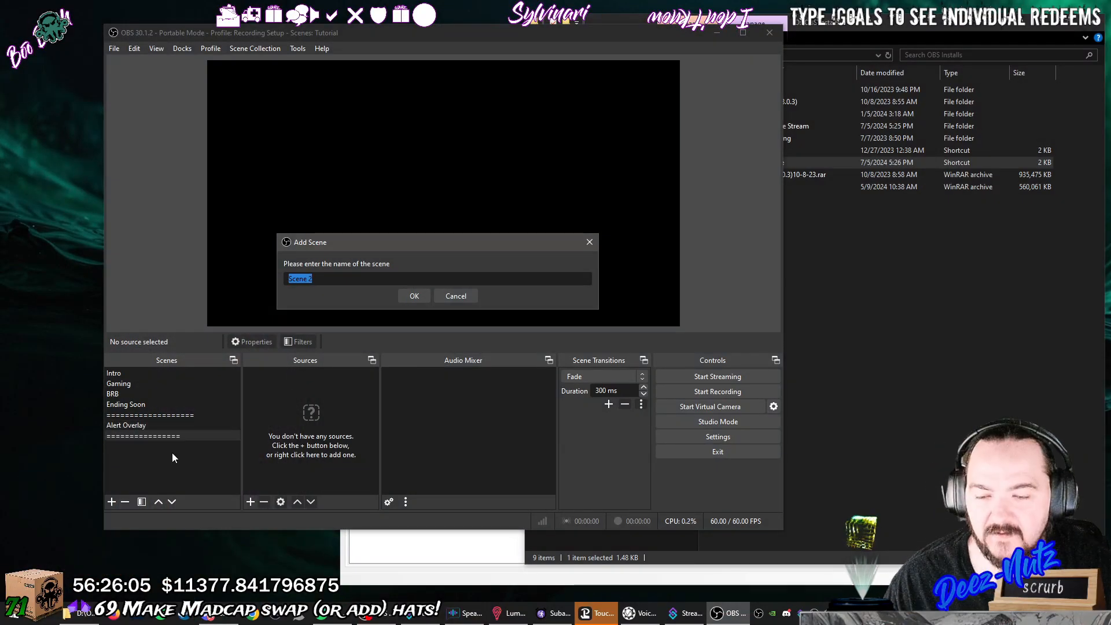
Name the new scene "Nested Scene - Slot Machine" and create it.
{"action": "type", "text": "Nested Scene -"}
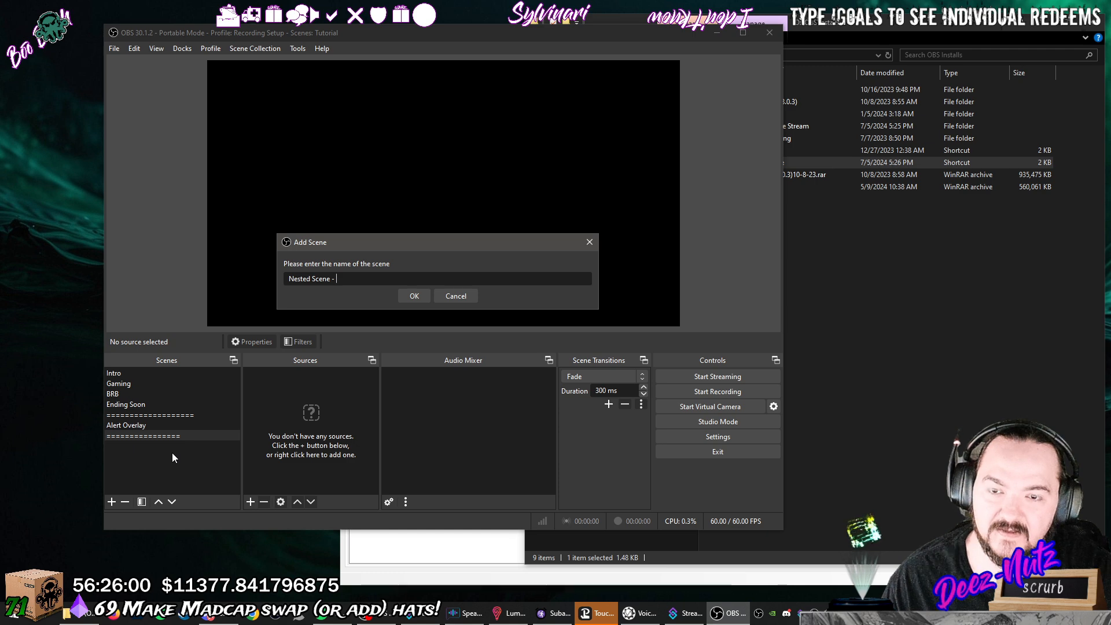
{"action": "type", "text": " Slot M"}
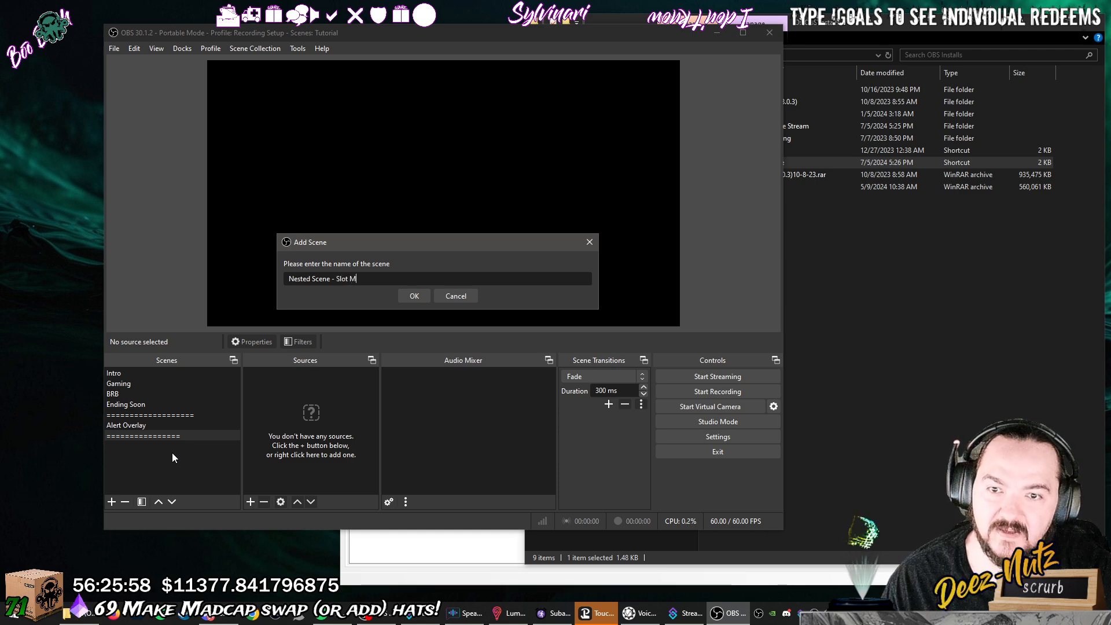
{"action": "type", "text": "achine"}
{"action": "key", "text": "Return"}
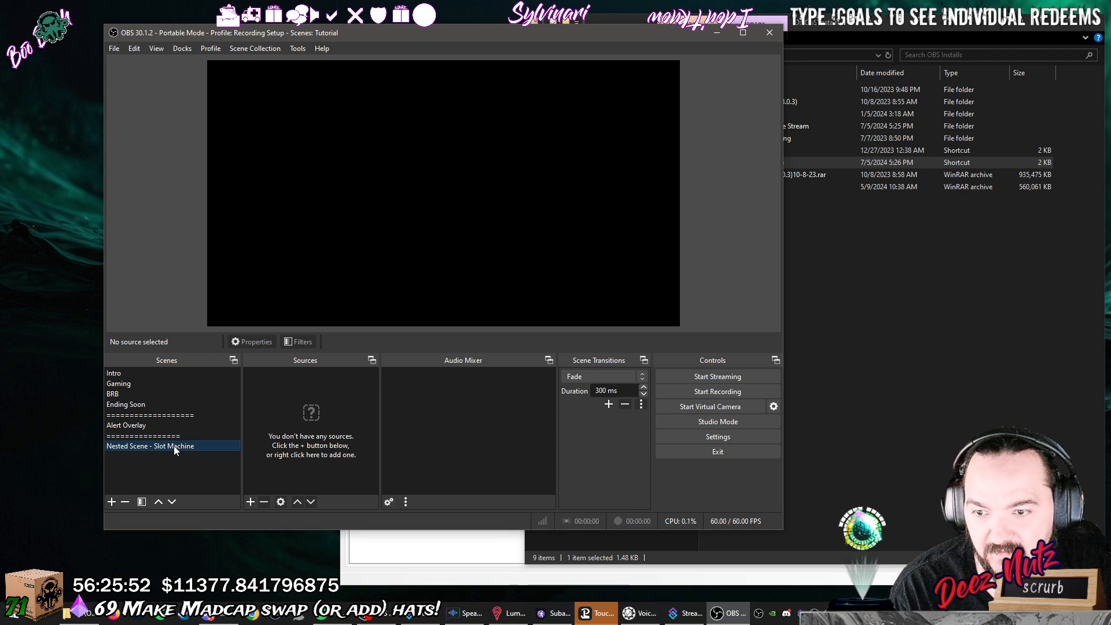
Add the existing Nested Scene - Slot Machine as a scene source in the Alert Overlay scene and lock it.
{"action": "left_click", "coordinate": [127, 426]}
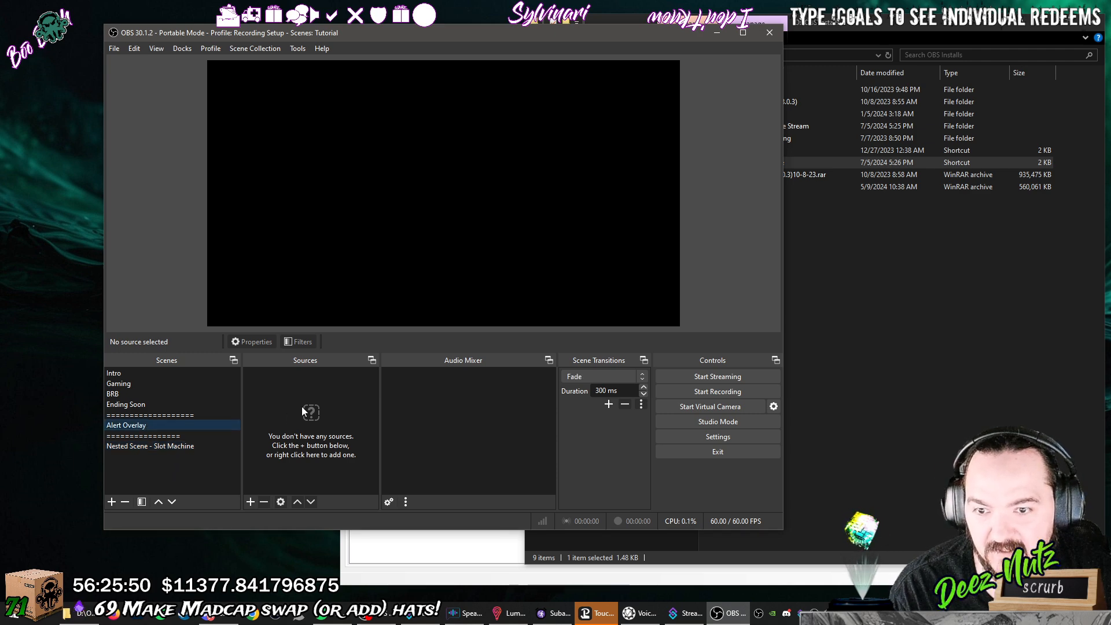
{"action": "right_click", "coordinate": [279, 402]}
{"action": "mouse_move", "coordinate": [359, 411]}
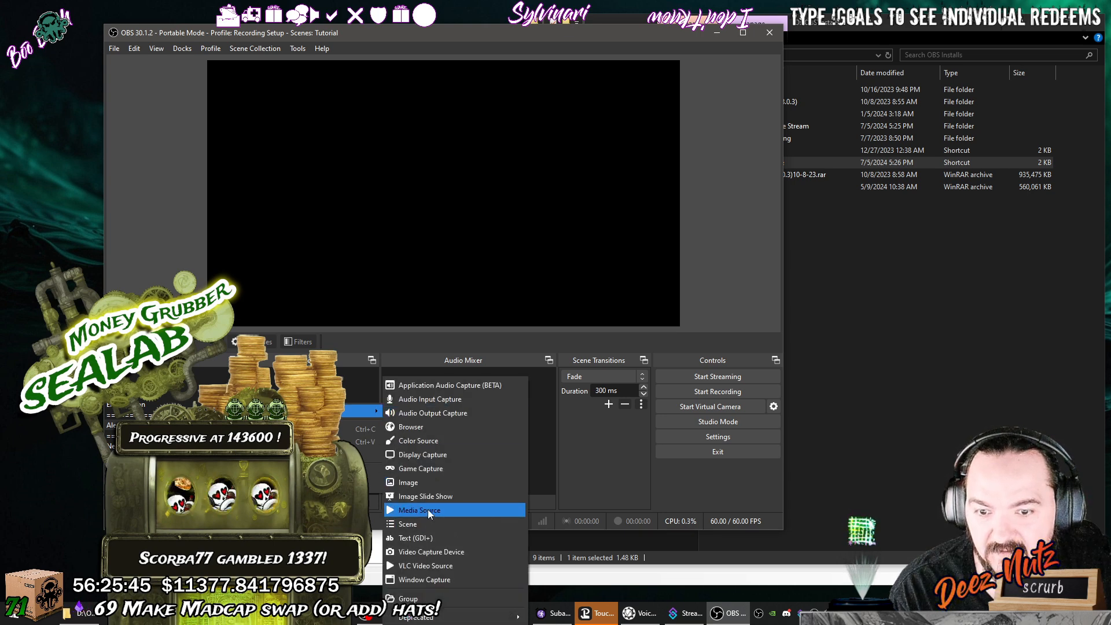
{"action": "left_click", "coordinate": [423, 525]}
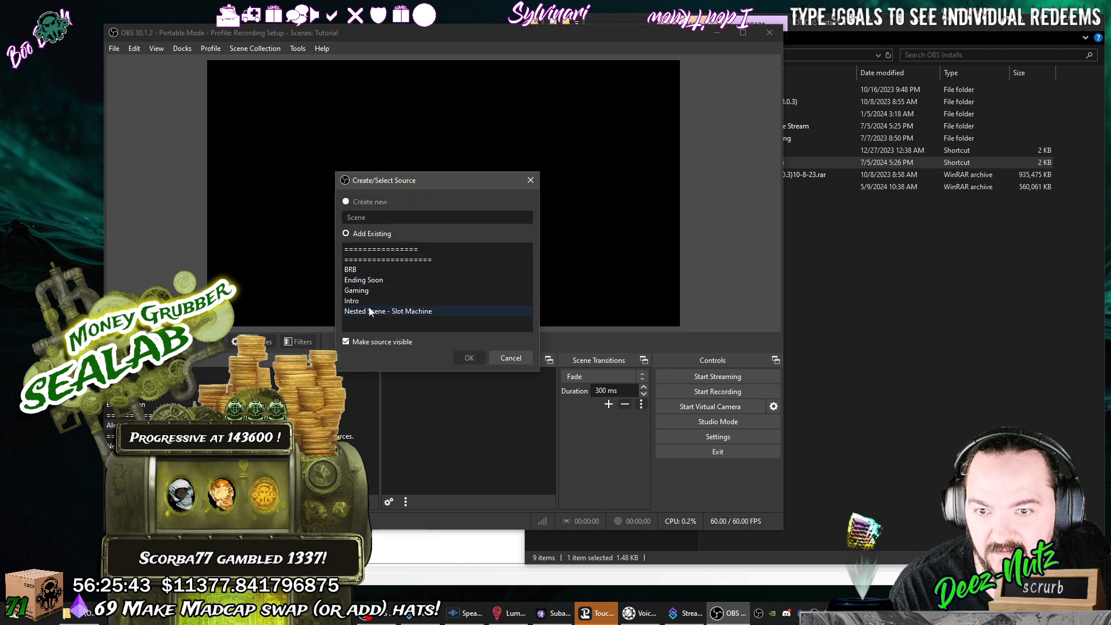
{"action": "left_click", "coordinate": [417, 311]}
{"action": "left_click", "coordinate": [461, 355]}
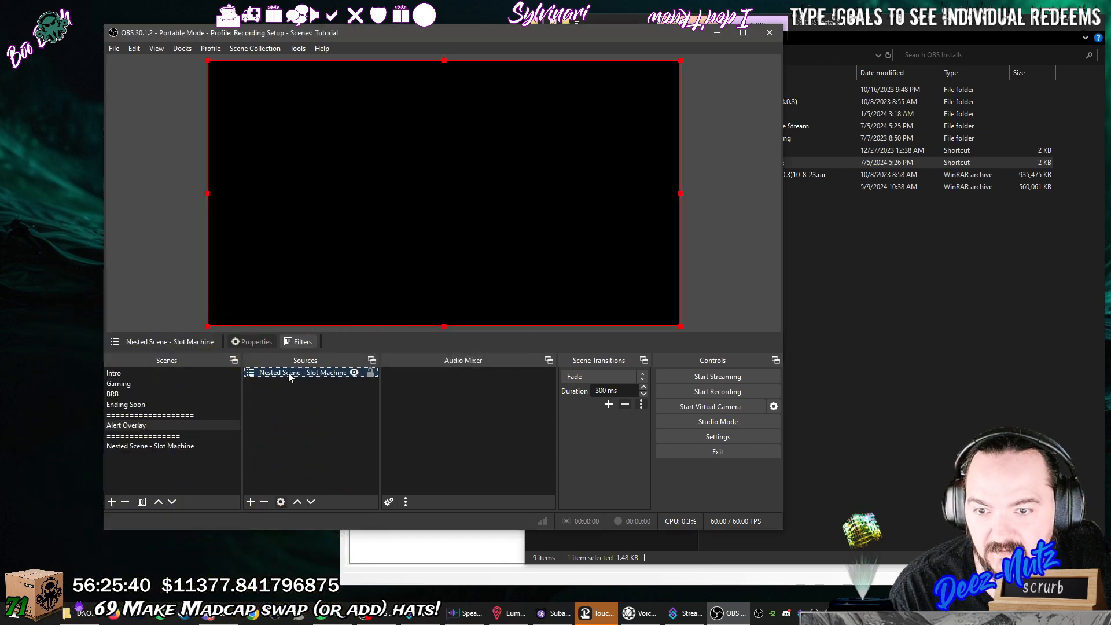
{"action": "left_click", "coordinate": [360, 386]}
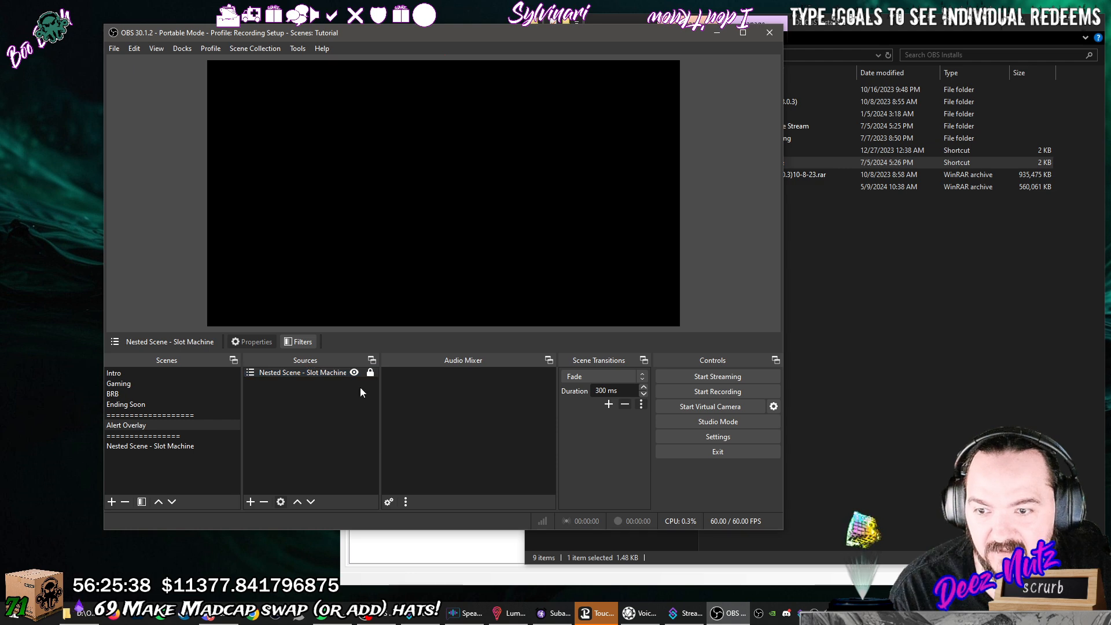
Add the existing Alert Overlay scene as a source in the Gaming scene and lock it.
{"action": "left_click", "coordinate": [172, 425]}
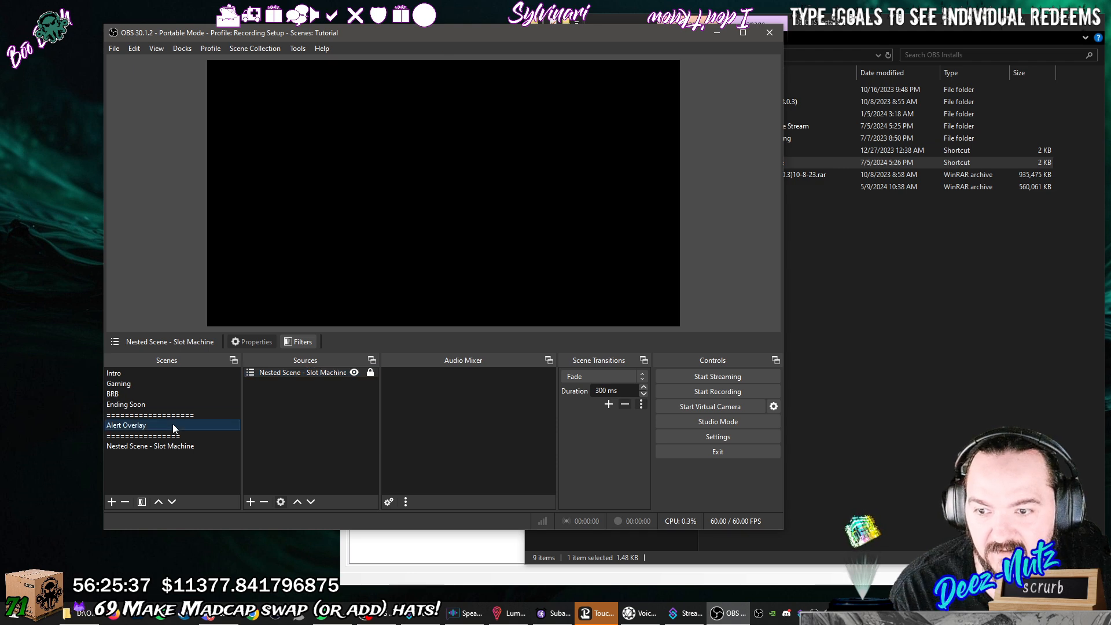
{"action": "left_click", "coordinate": [165, 386]}
{"action": "right_click", "coordinate": [264, 413]}
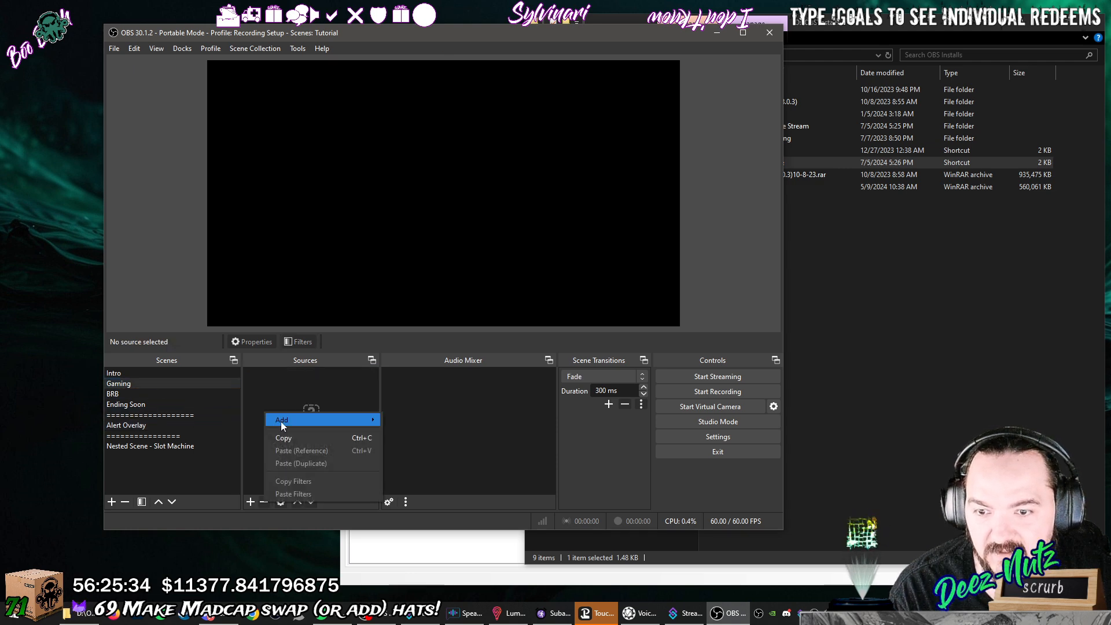
{"action": "mouse_move", "coordinate": [303, 423]}
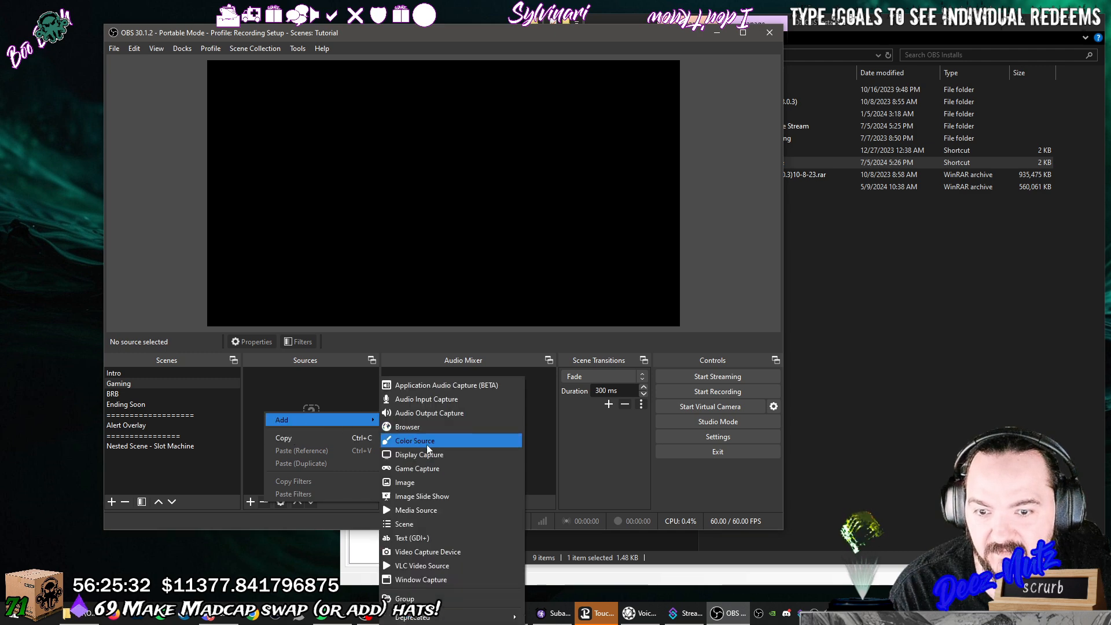
{"action": "left_click", "coordinate": [422, 524]}
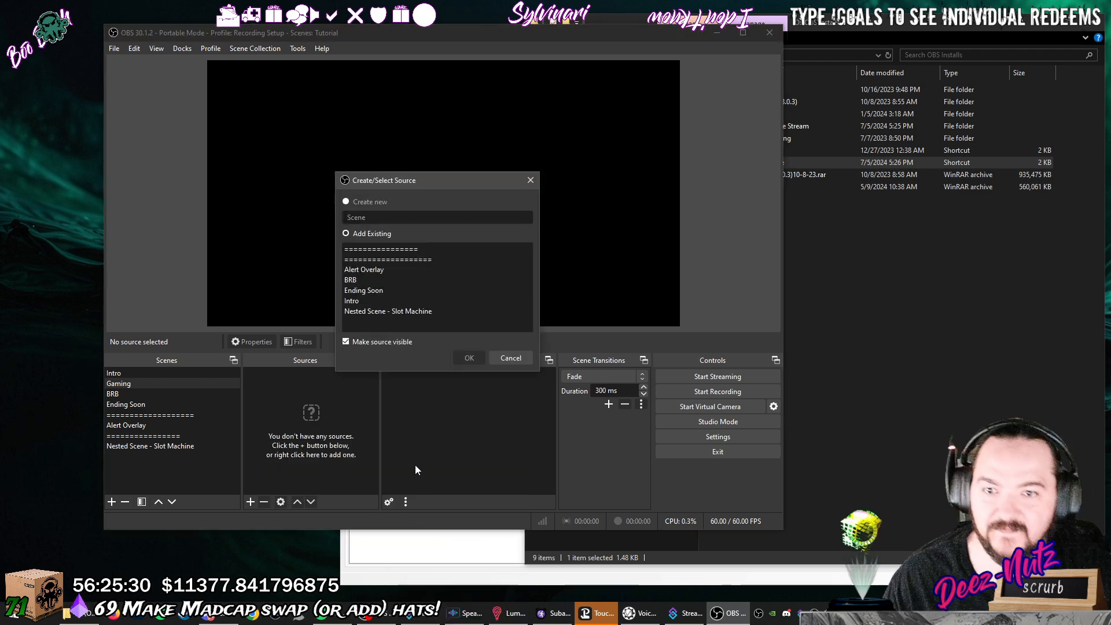
{"action": "left_click", "coordinate": [365, 270]}
{"action": "left_click", "coordinate": [467, 359]}
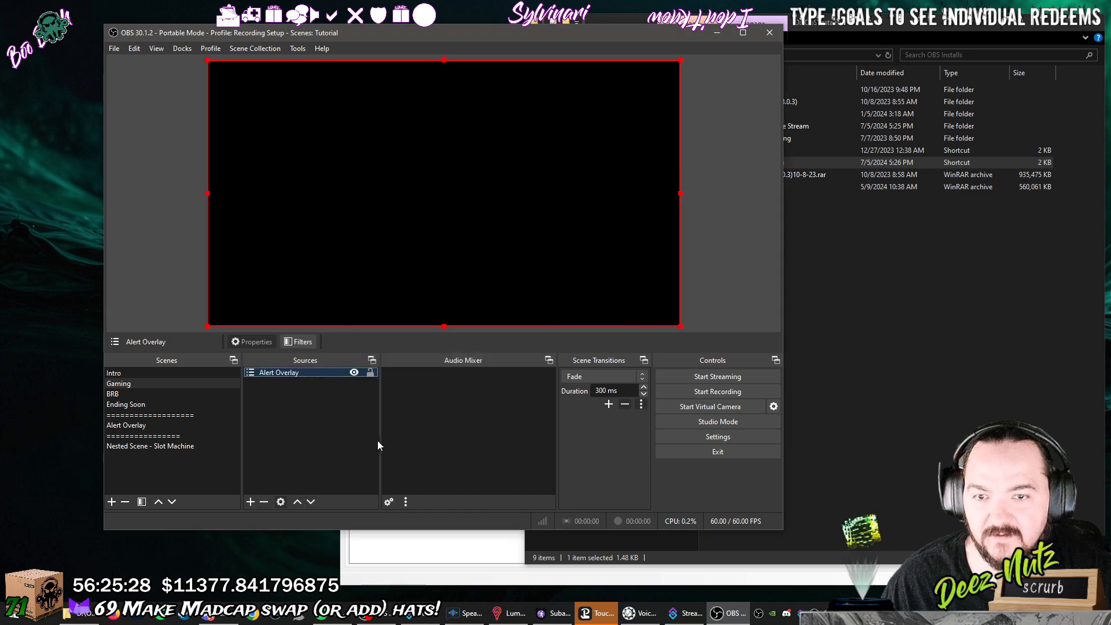
{"action": "left_click", "coordinate": [370, 373]}
{"action": "left_click", "coordinate": [336, 411]}
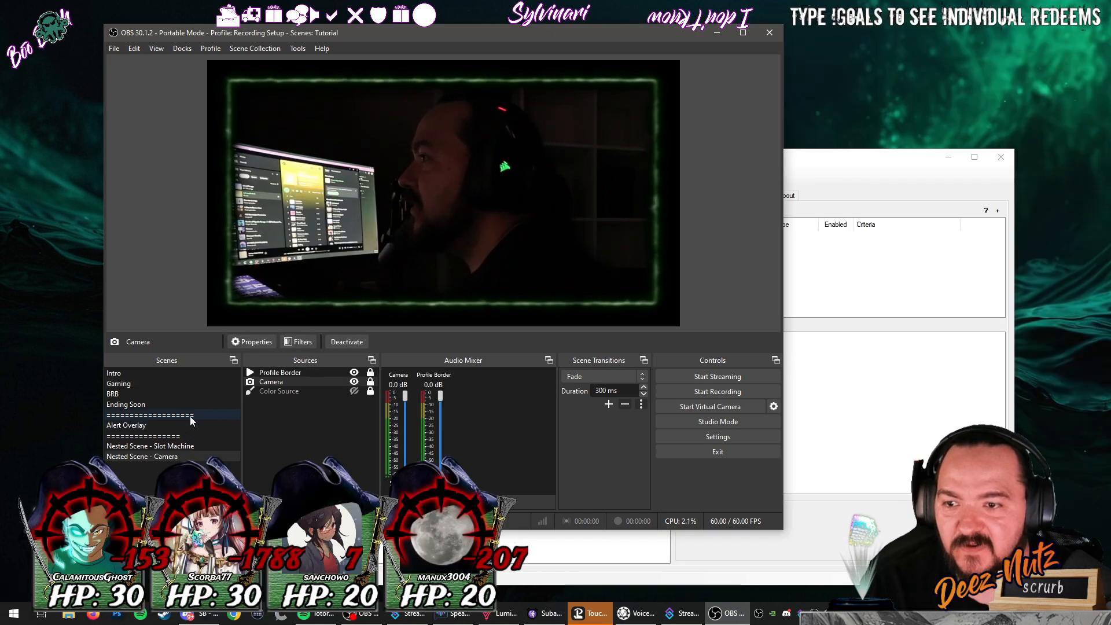
Switch to the Gaming scene and reposition the OBS window on the desktop.
{"action": "left_click", "coordinate": [191, 383]}
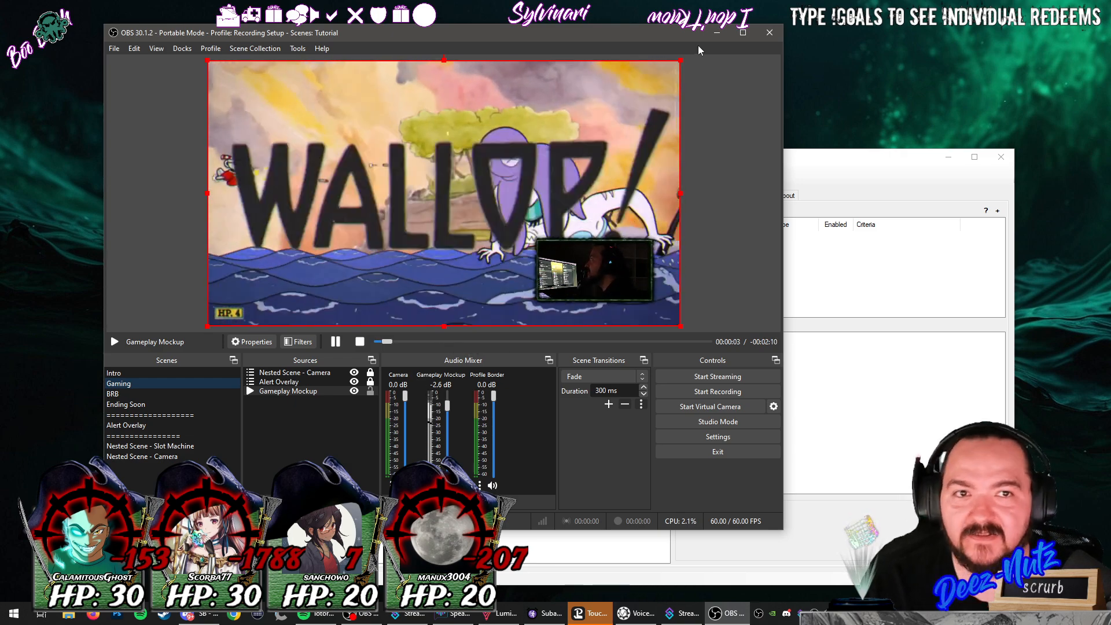
{"action": "left_click_drag", "start_coordinate": [690, 37], "coordinate": [725, 104]}
{"action": "double_click", "coordinate": [725, 105]}
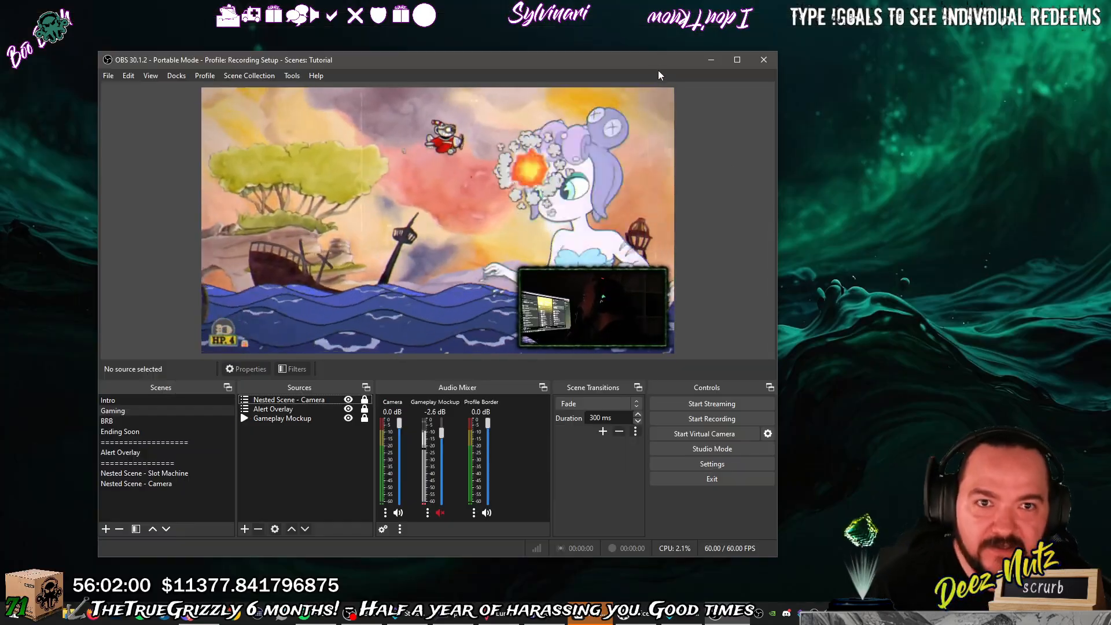
{"action": "left_click_drag", "start_coordinate": [651, 60], "coordinate": [659, 64]}
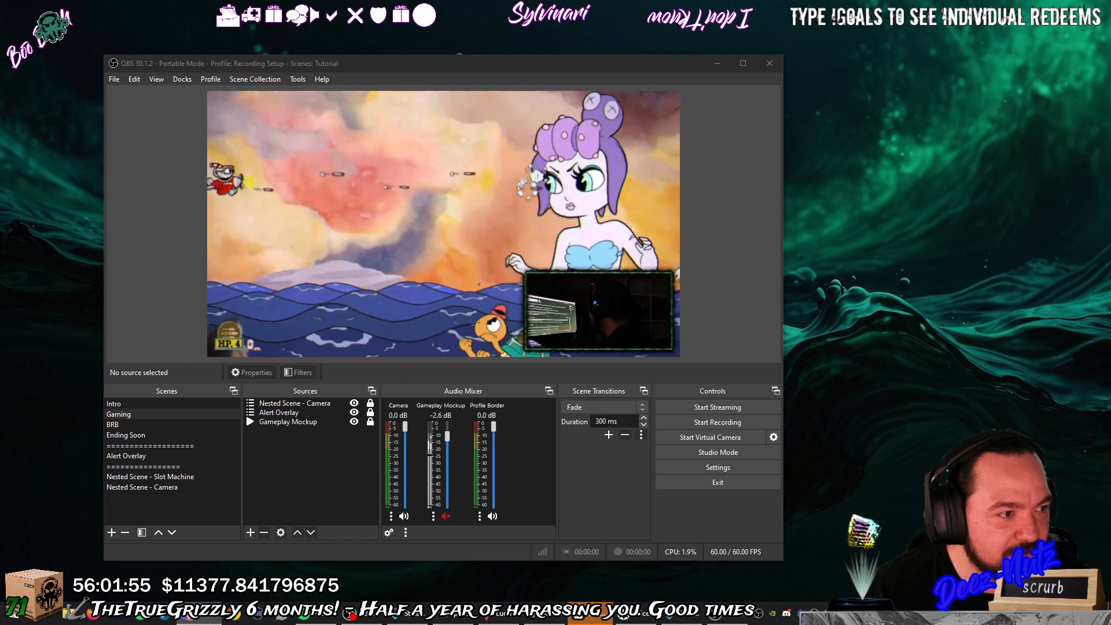
Highlight the Fortnite trigger request in the SB - Slot Machine Discord thread and move the Discord window out of the way.
{"action": "left_click_drag", "start_coordinate": [563, 213], "coordinate": [715, 239]}
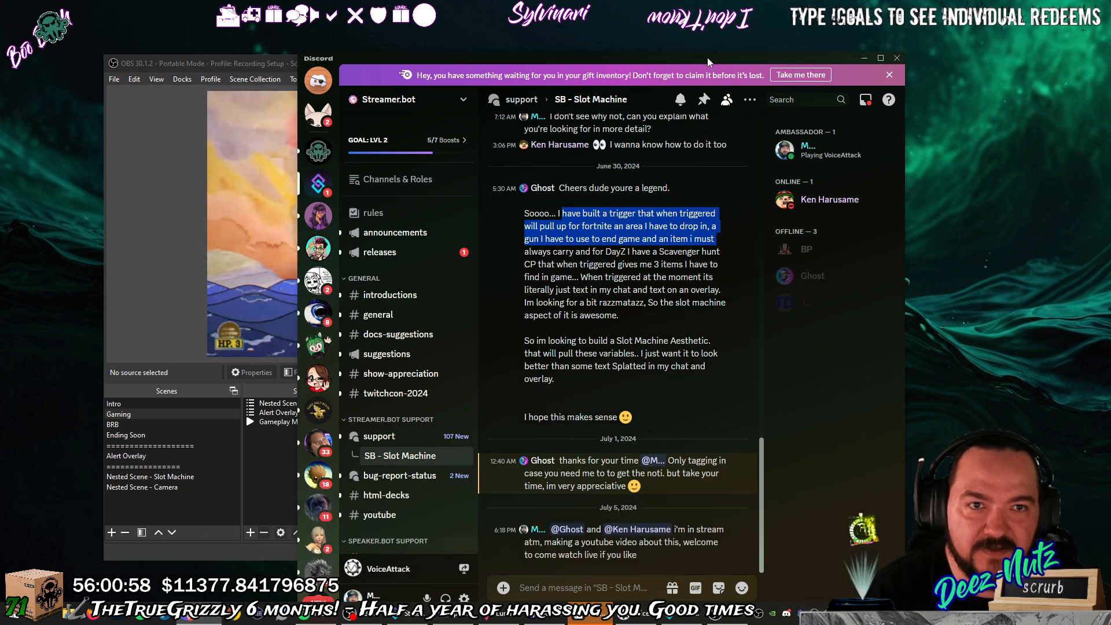
{"action": "left_click_drag", "start_coordinate": [707, 58], "coordinate": [1110, 58]}
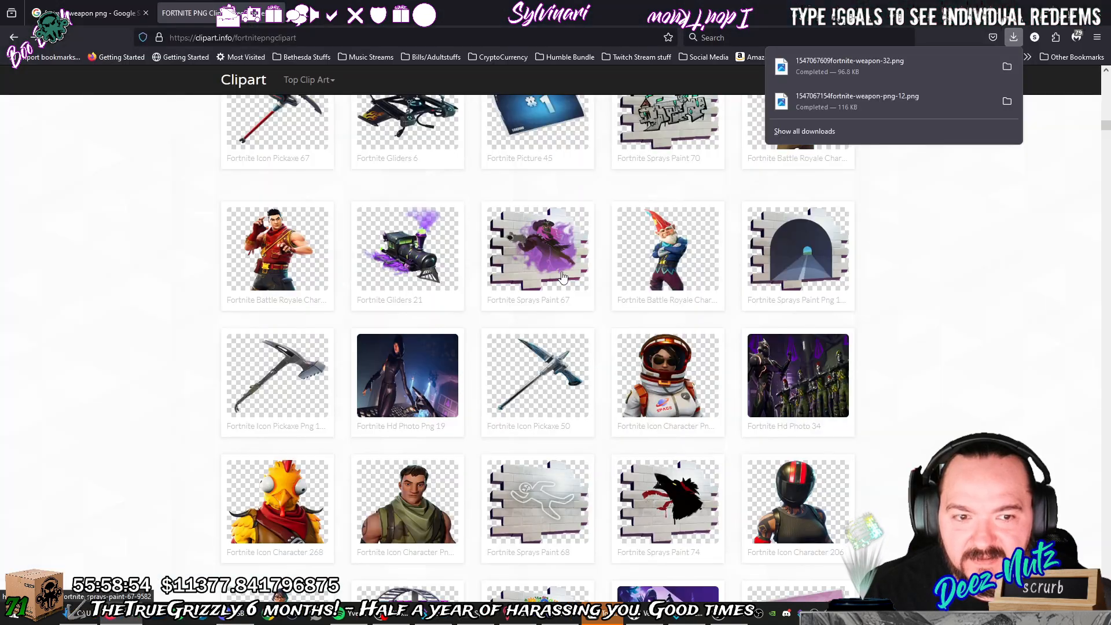
Browse the Fortnite PNG gallery on clipart.info for images suitable for the slot machine reels.
{"action": "scroll", "coordinate": [563, 277], "scroll_direction": "down", "scroll_amount": 6}
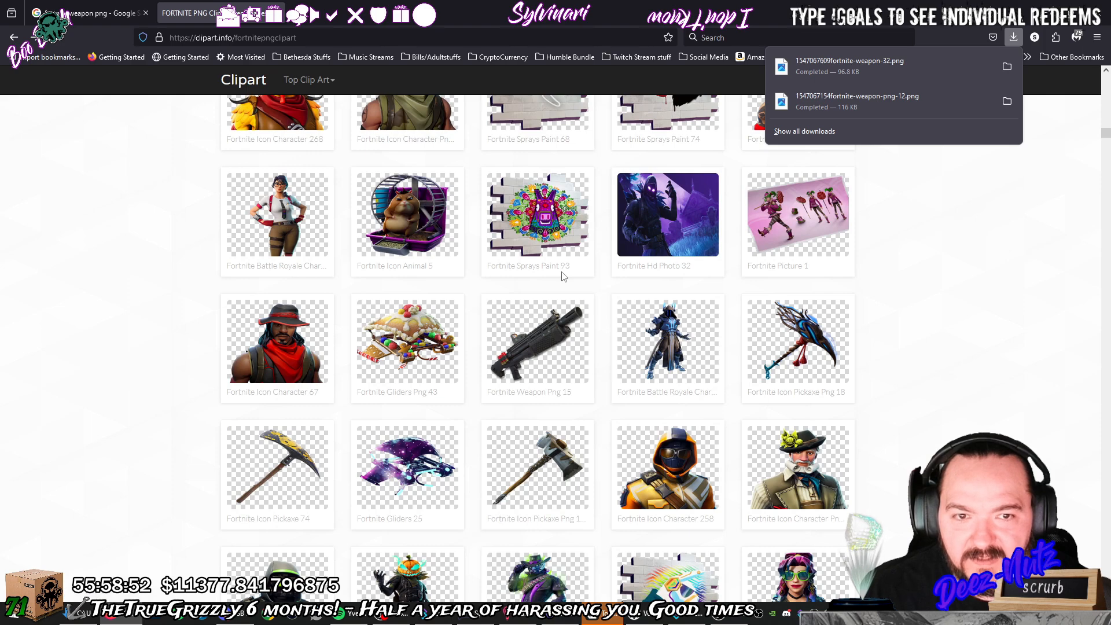
{"action": "scroll", "coordinate": [562, 277], "scroll_direction": "up", "scroll_amount": 4}
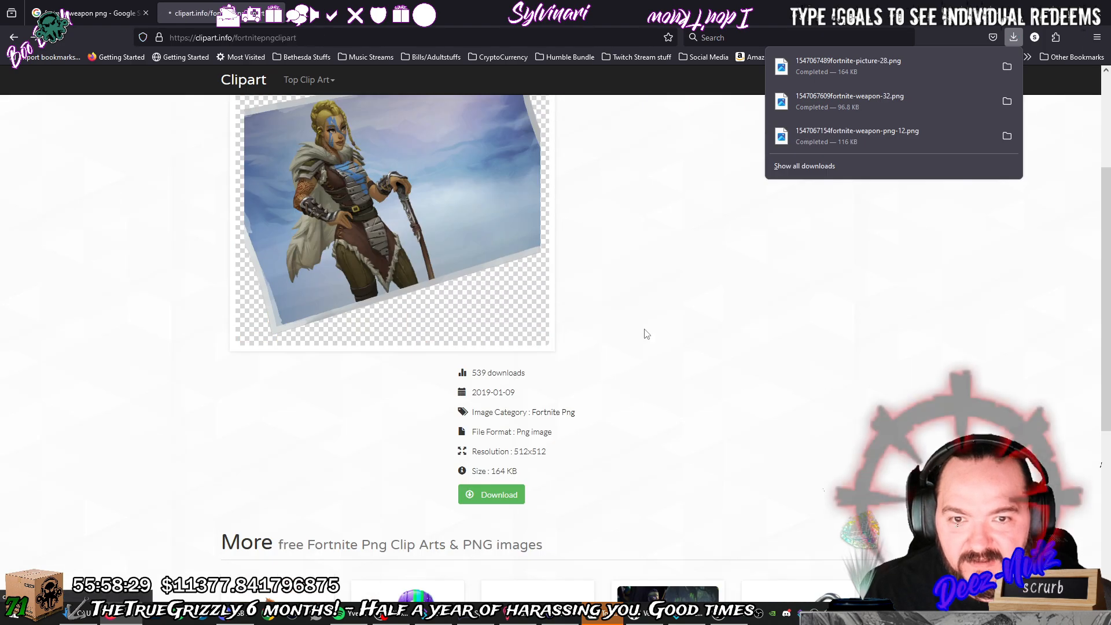
{"action": "key", "text": "alt+Left"}
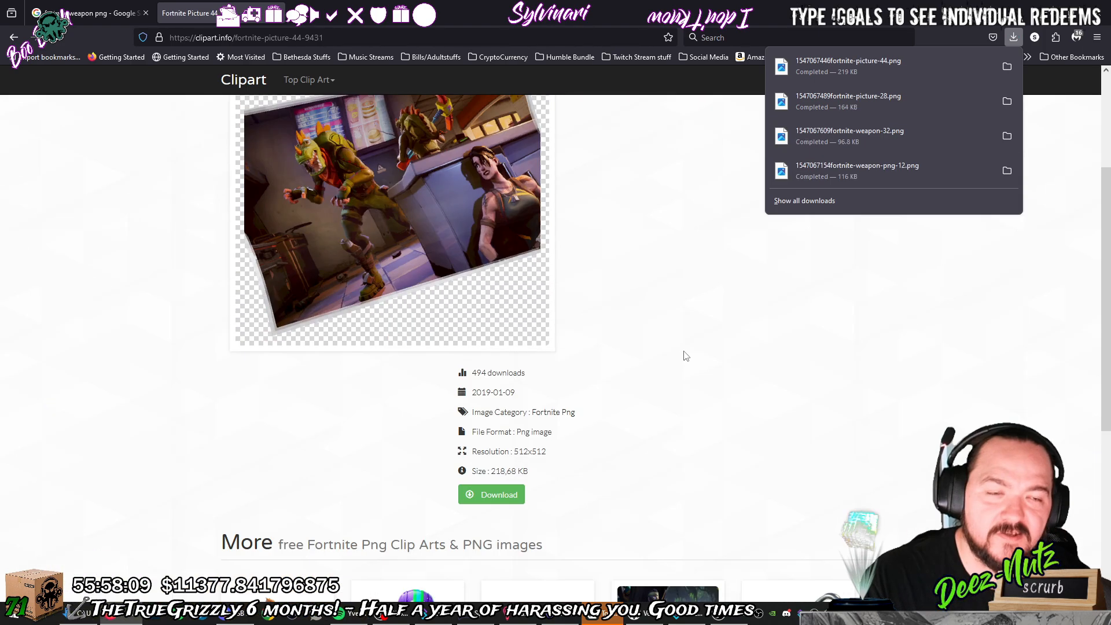
{"action": "scroll", "coordinate": [686, 353], "scroll_direction": "up", "scroll_amount": 3}
{"action": "left_click", "coordinate": [689, 352]}
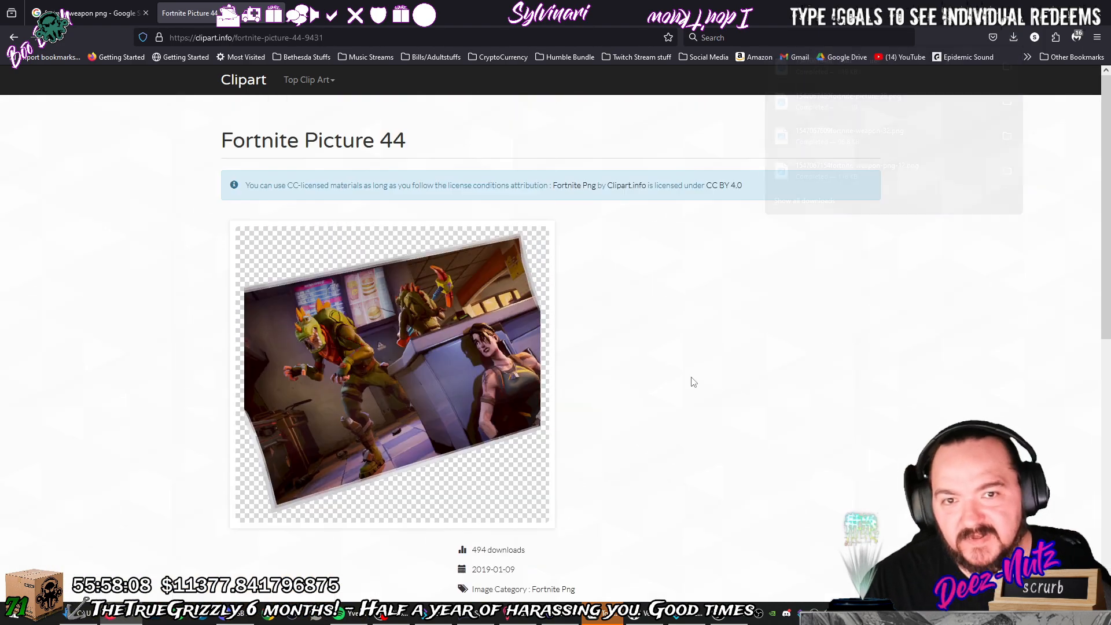
{"action": "key", "text": "alt+Left"}
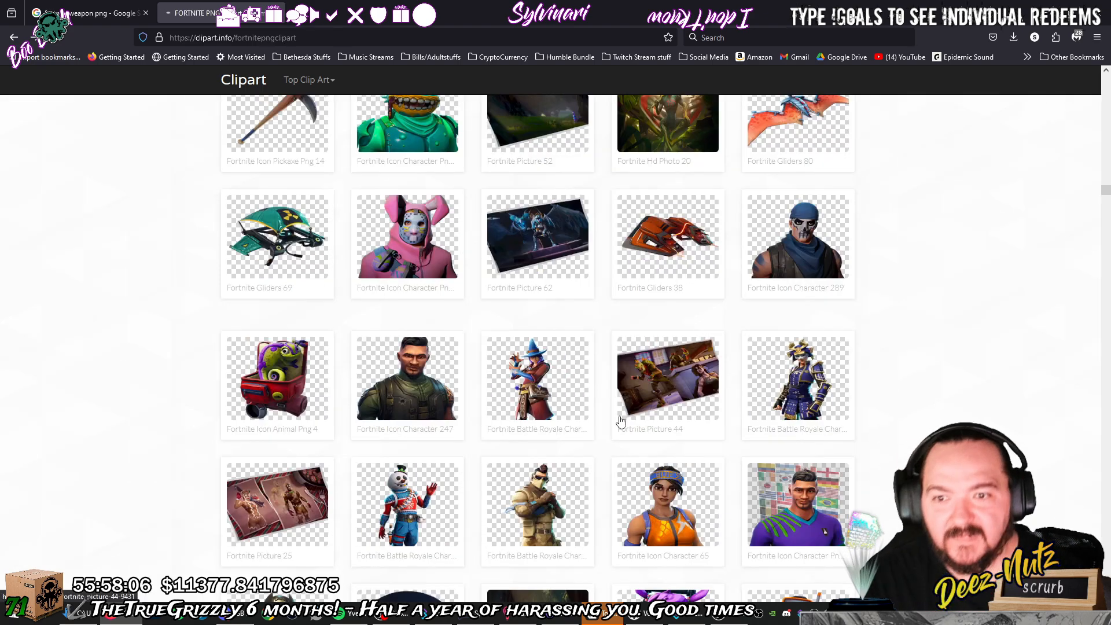
{"action": "scroll", "coordinate": [605, 418], "scroll_direction": "down", "scroll_amount": 5}
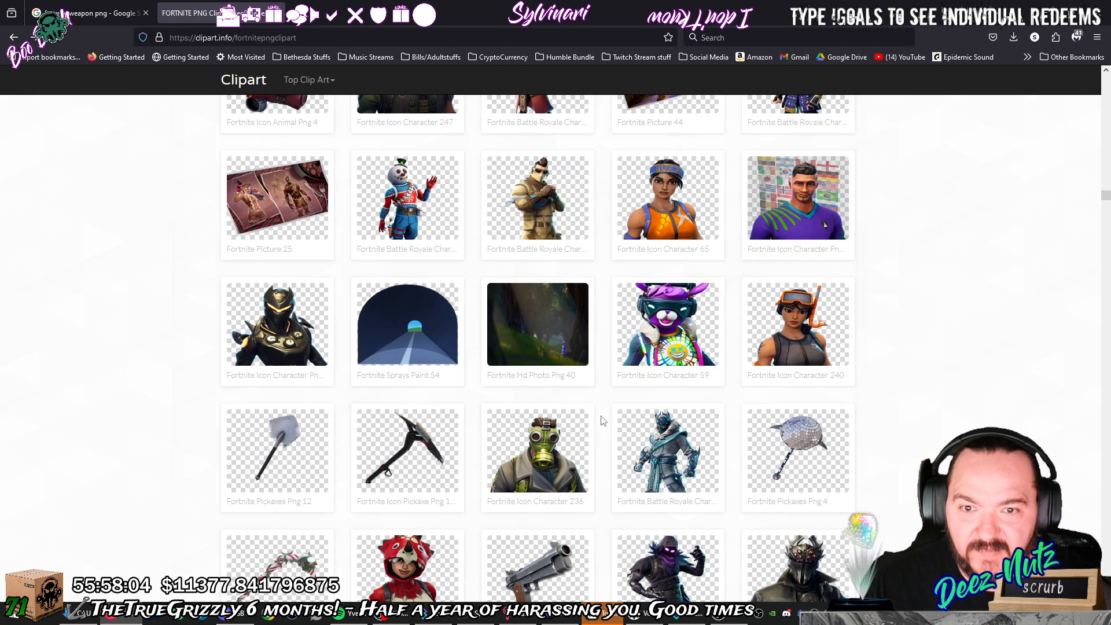
{"action": "scroll", "coordinate": [602, 420], "scroll_direction": "down", "scroll_amount": 5}
{"action": "scroll", "coordinate": [602, 421], "scroll_direction": "down", "scroll_amount": 5}
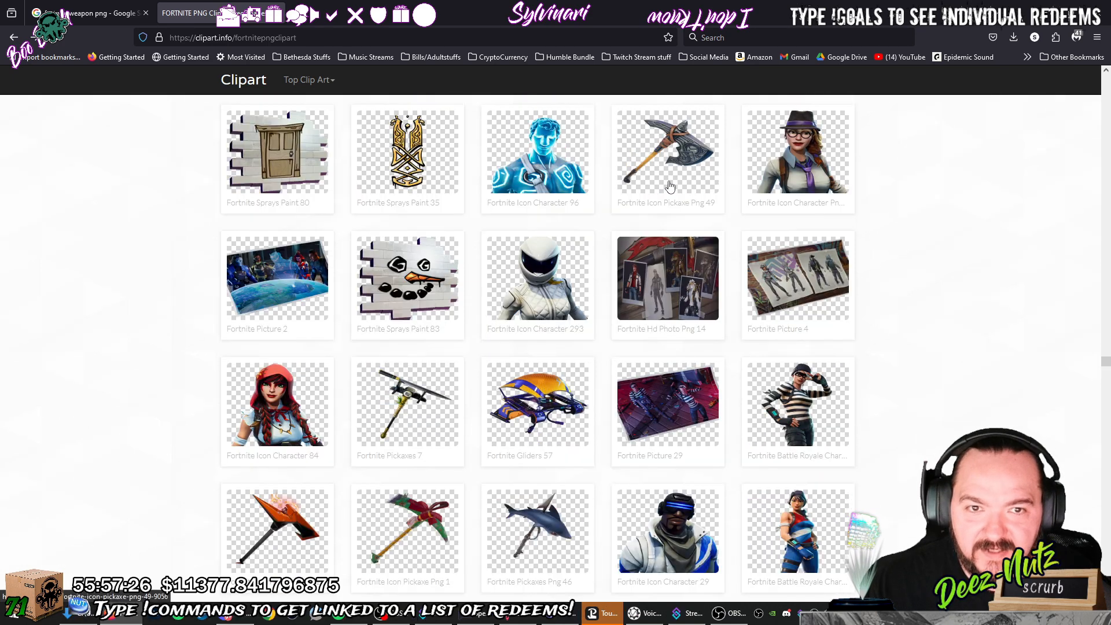
Download the Fortnite Icon Pickaxe Png 49 image and return to the gallery.
{"action": "left_click", "coordinate": [670, 187]}
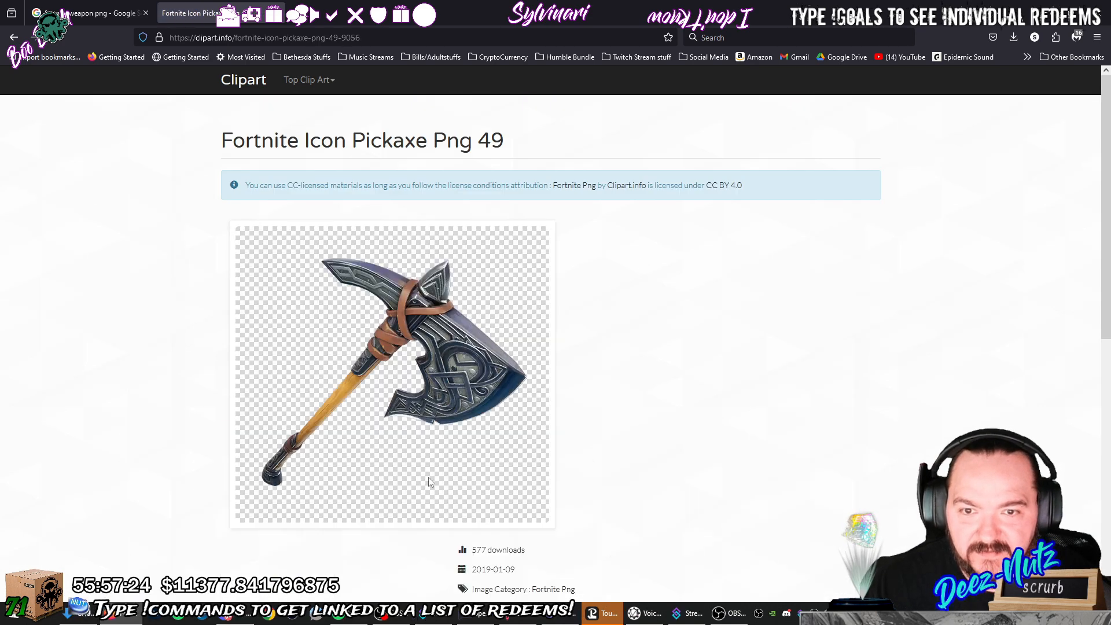
{"action": "scroll", "coordinate": [470, 450], "scroll_direction": "down", "scroll_amount": 2}
{"action": "left_click", "coordinate": [499, 554]}
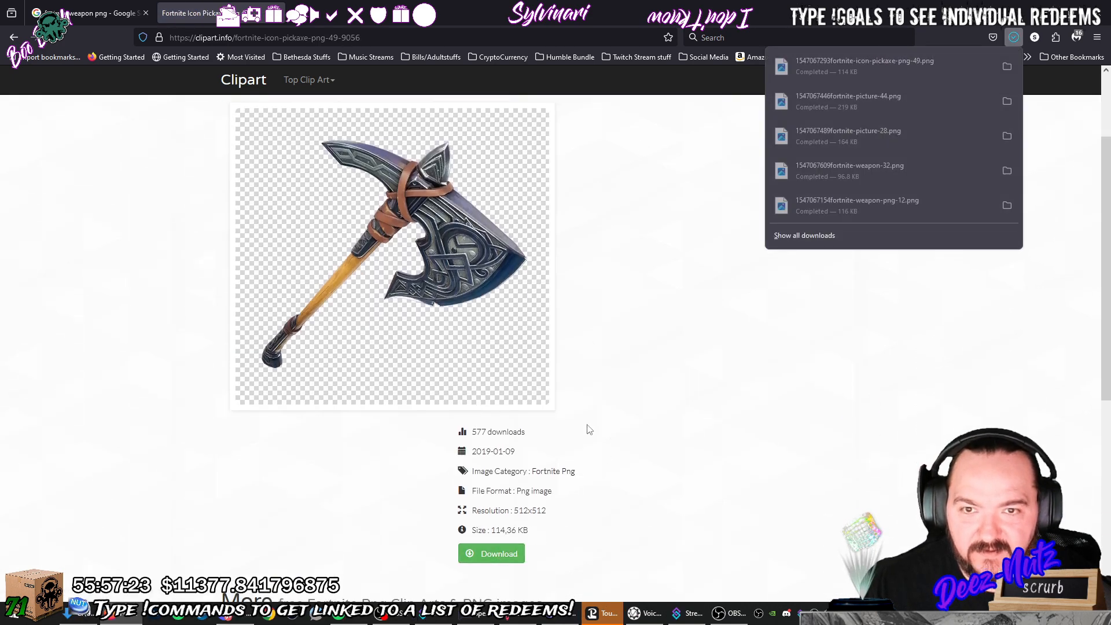
{"action": "key", "text": "alt+Left"}
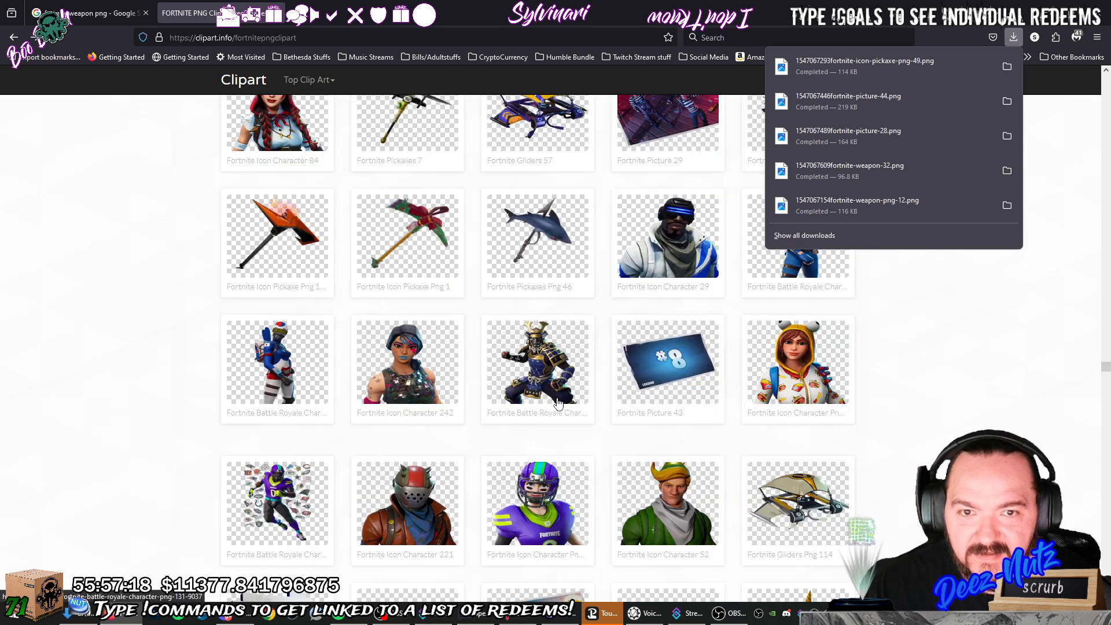
Download the shark-shaped Fortnite Pickaxes Png 46 image and return to the gallery.
{"action": "left_click", "coordinate": [558, 231]}
{"action": "scroll", "coordinate": [534, 411], "scroll_direction": "down", "scroll_amount": 3}
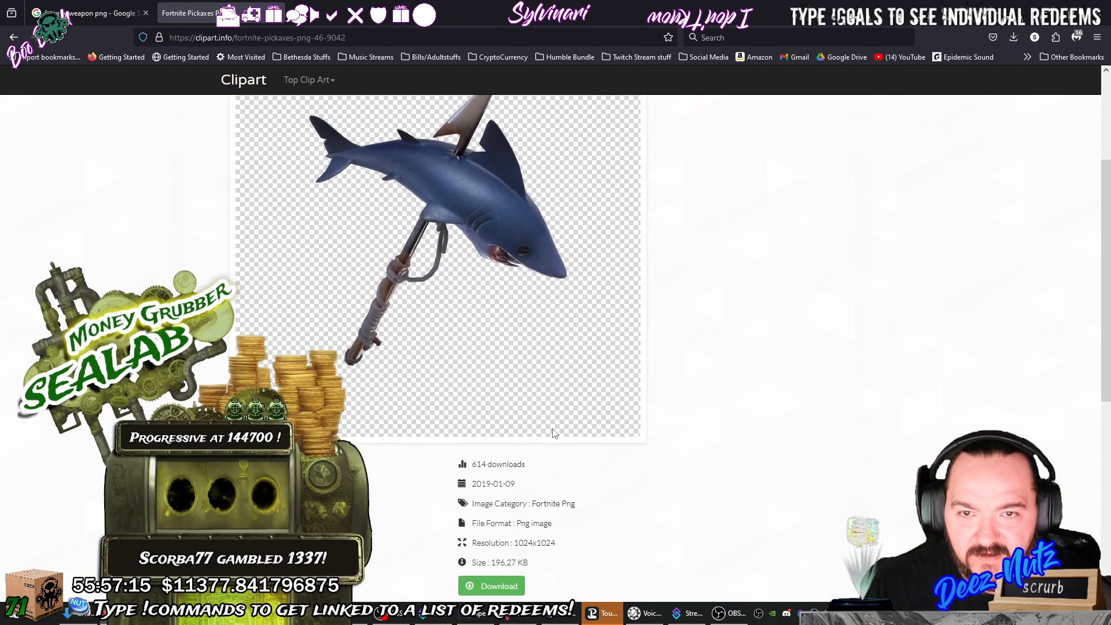
{"action": "left_click", "coordinate": [492, 586]}
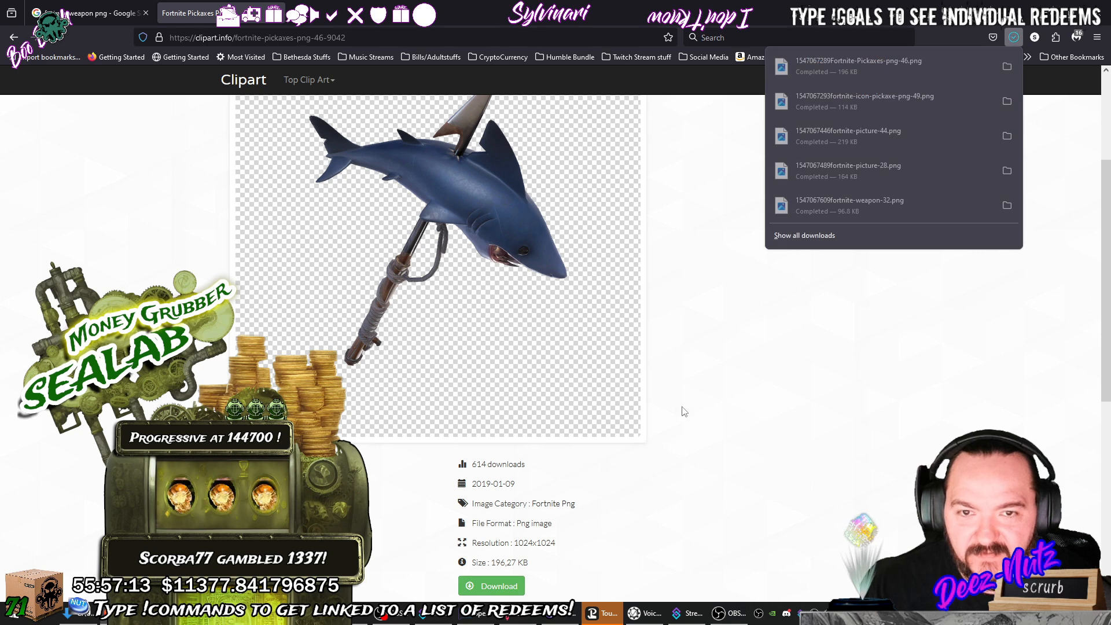
{"action": "key", "text": "alt+Left"}
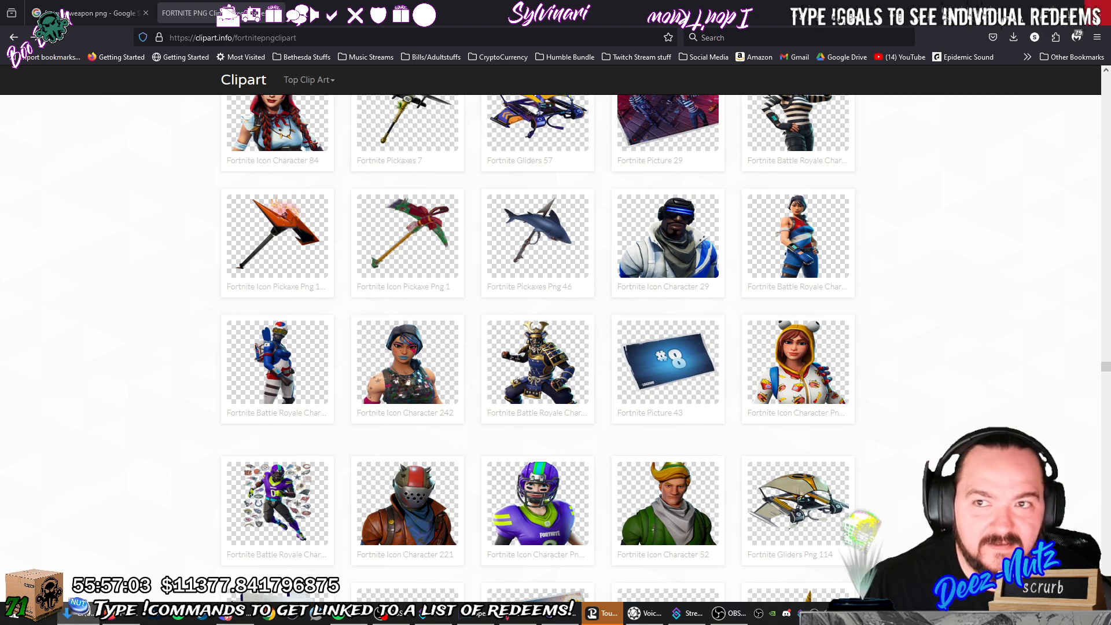
Switch from the browser to OBS and select the Nested Scene - Slot Machine scene.
{"action": "left_click", "coordinate": [1097, 13]}
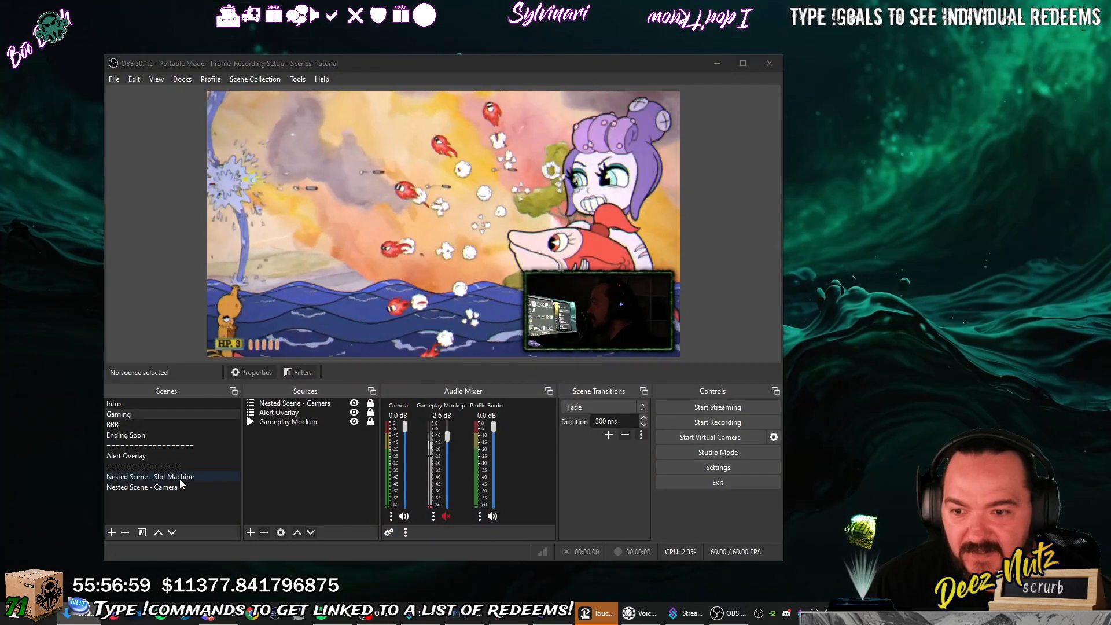
{"action": "left_click", "coordinate": [180, 479]}
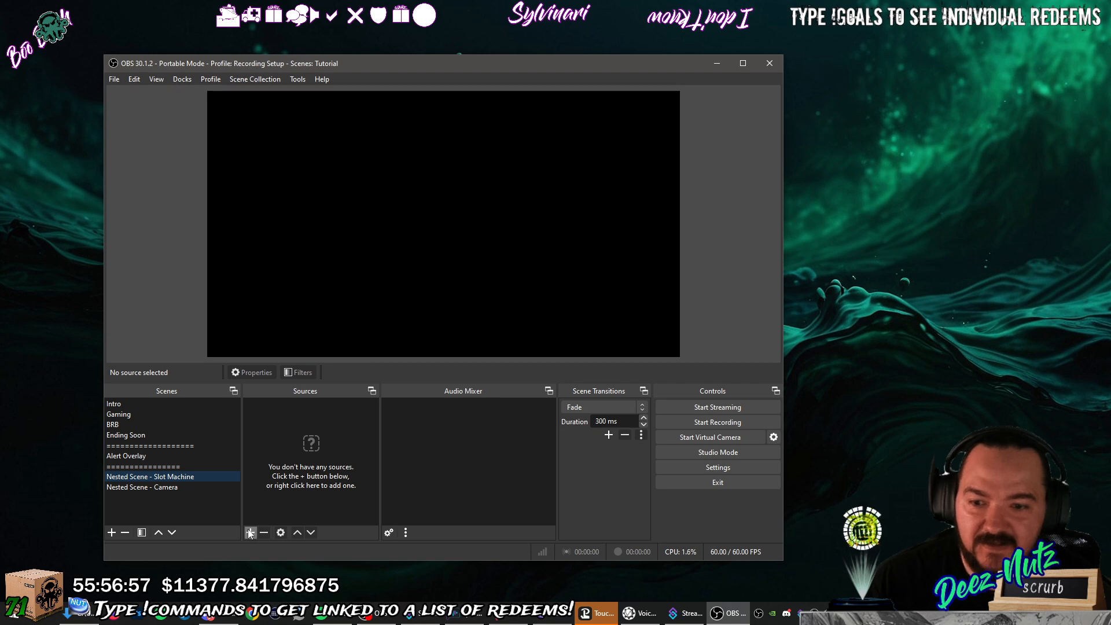
Switch to the Slot Machine folder in File Explorer and move the rocket launcher and sniper rifle images into the Weapons folder.
{"action": "left_click", "coordinate": [79, 614]}
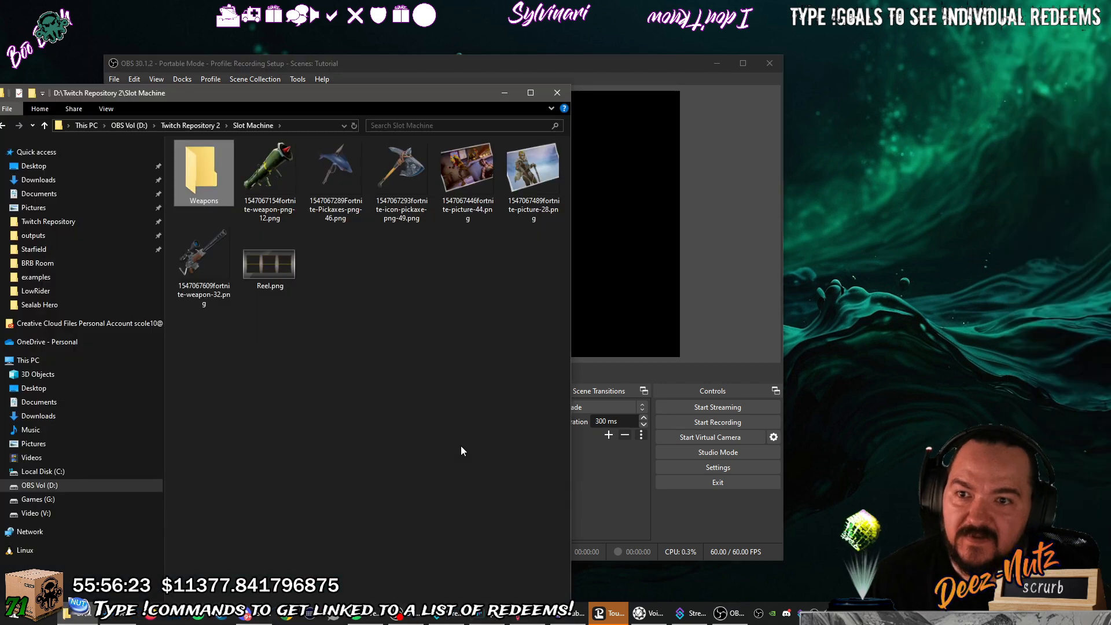
{"action": "left_click_drag", "start_coordinate": [280, 187], "coordinate": [219, 186]}
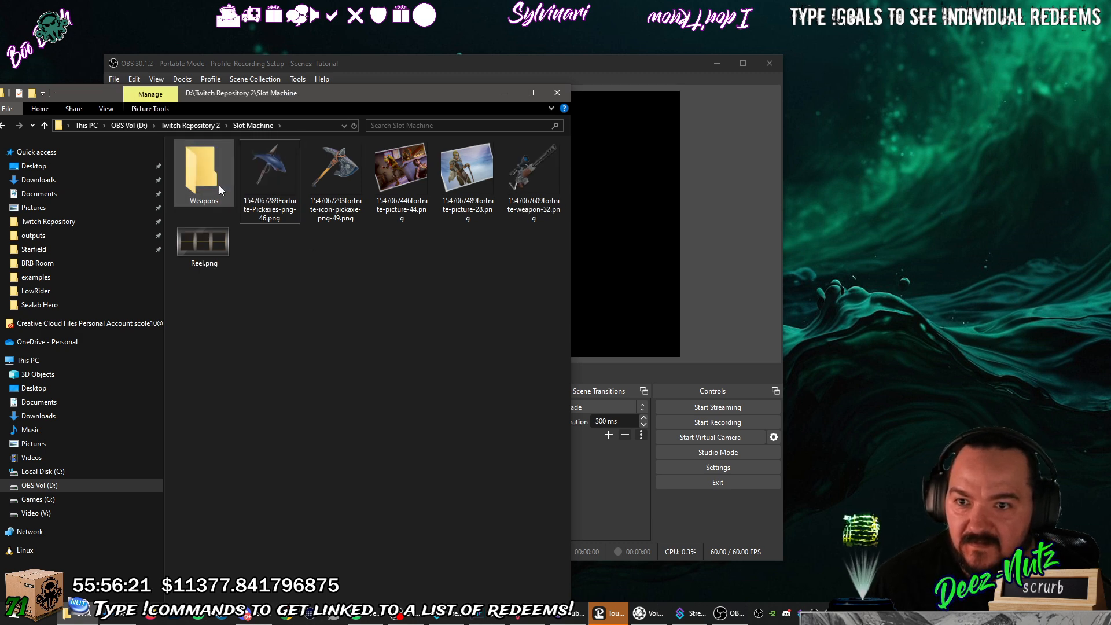
{"action": "left_click_drag", "start_coordinate": [532, 174], "coordinate": [206, 182]}
Create a folder named Items in the Slot Machine folder and move the pickaxe images into it.
{"action": "right_click", "coordinate": [296, 276]}
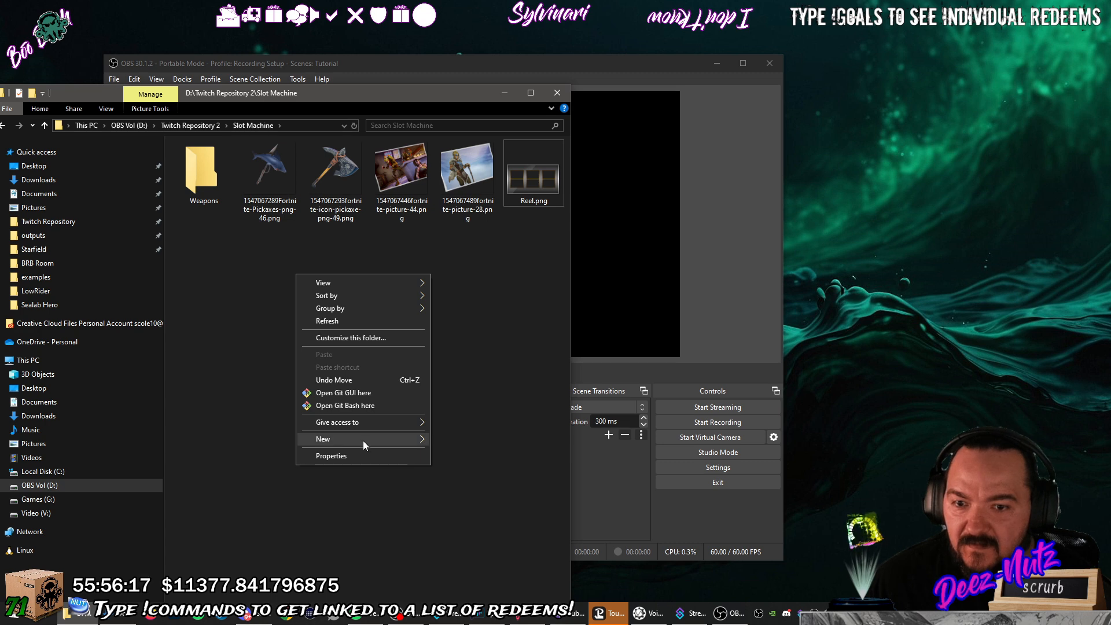
{"action": "mouse_move", "coordinate": [363, 440]}
{"action": "left_click", "coordinate": [463, 440]}
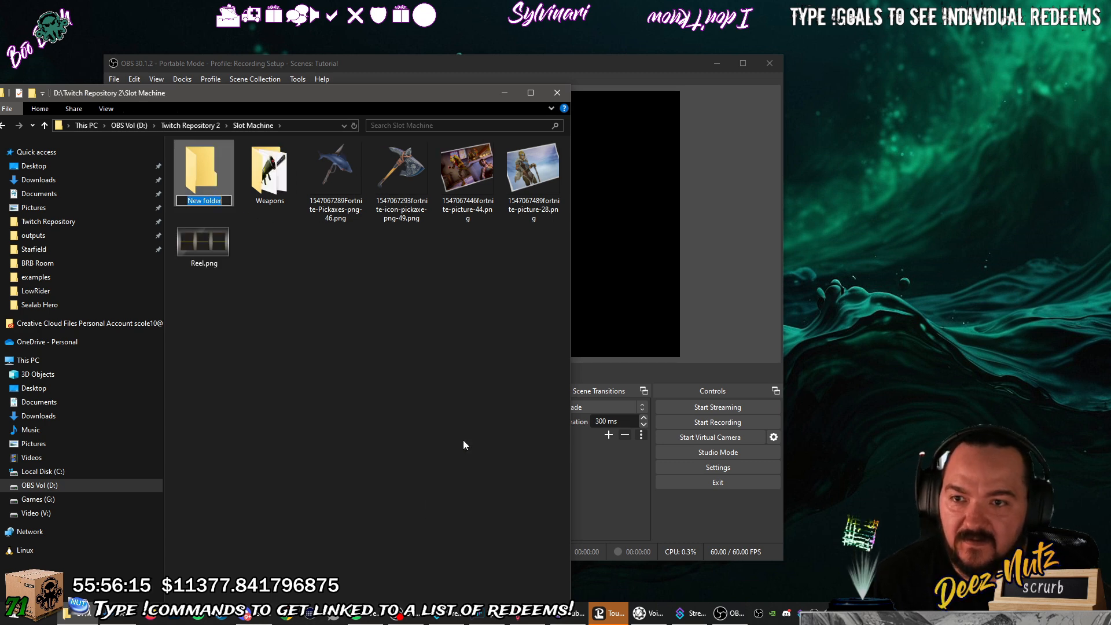
{"action": "type", "text": "Items"}
{"action": "key", "text": "Return"}
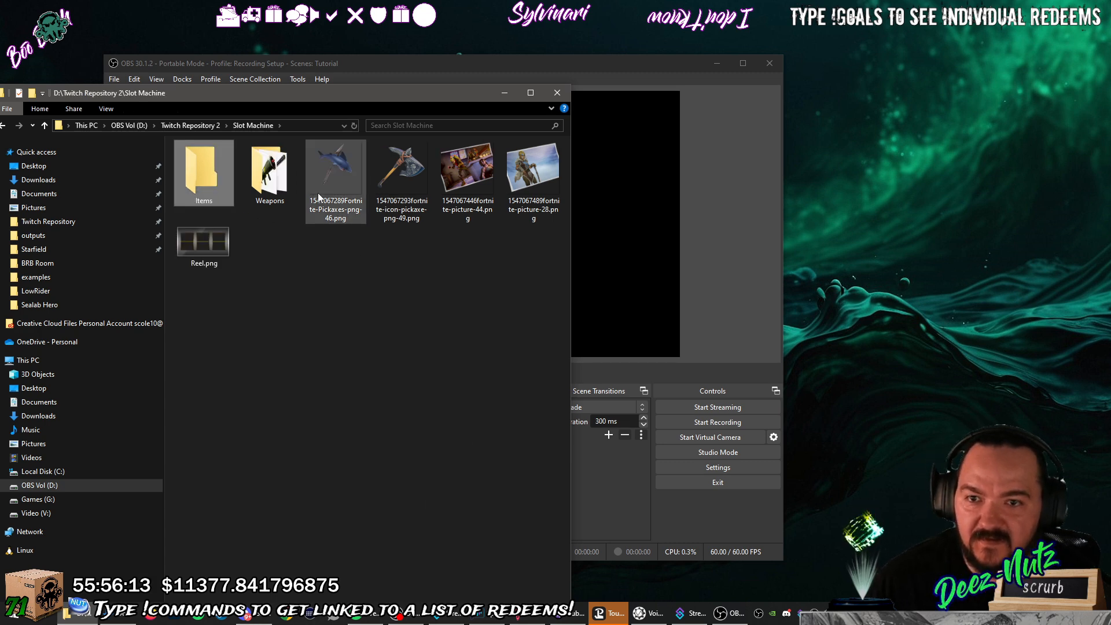
{"action": "left_click_drag", "start_coordinate": [318, 197], "coordinate": [257, 195]}
Create a folder named Places in the Slot Machine folder for the two Fortnite picture images.
{"action": "right_click", "coordinate": [328, 293]}
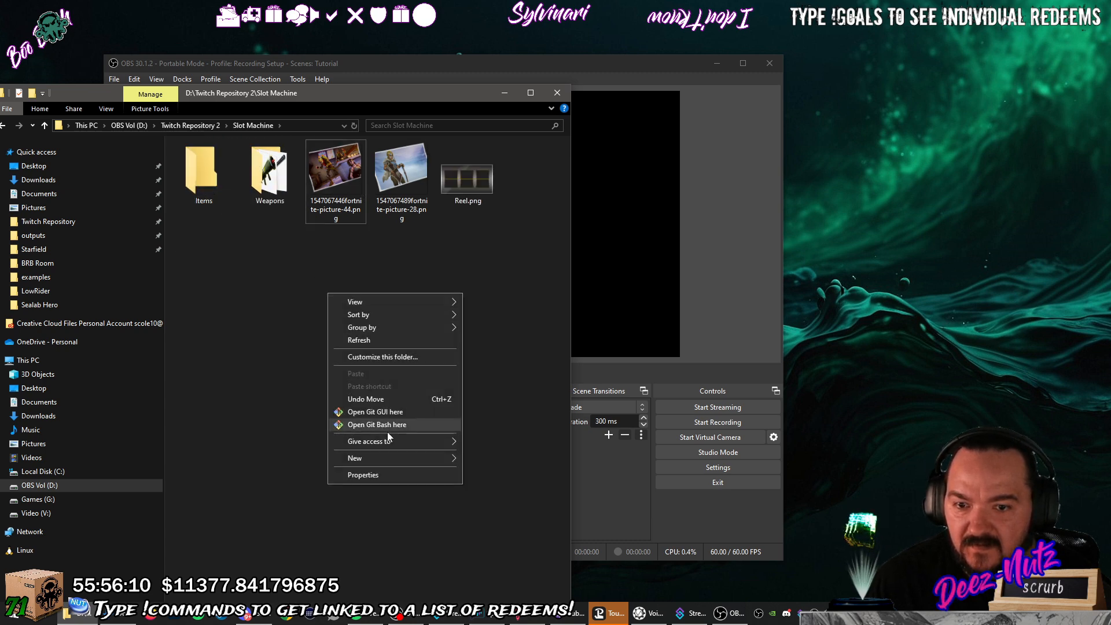
{"action": "mouse_move", "coordinate": [404, 458]}
{"action": "left_click", "coordinate": [475, 460]}
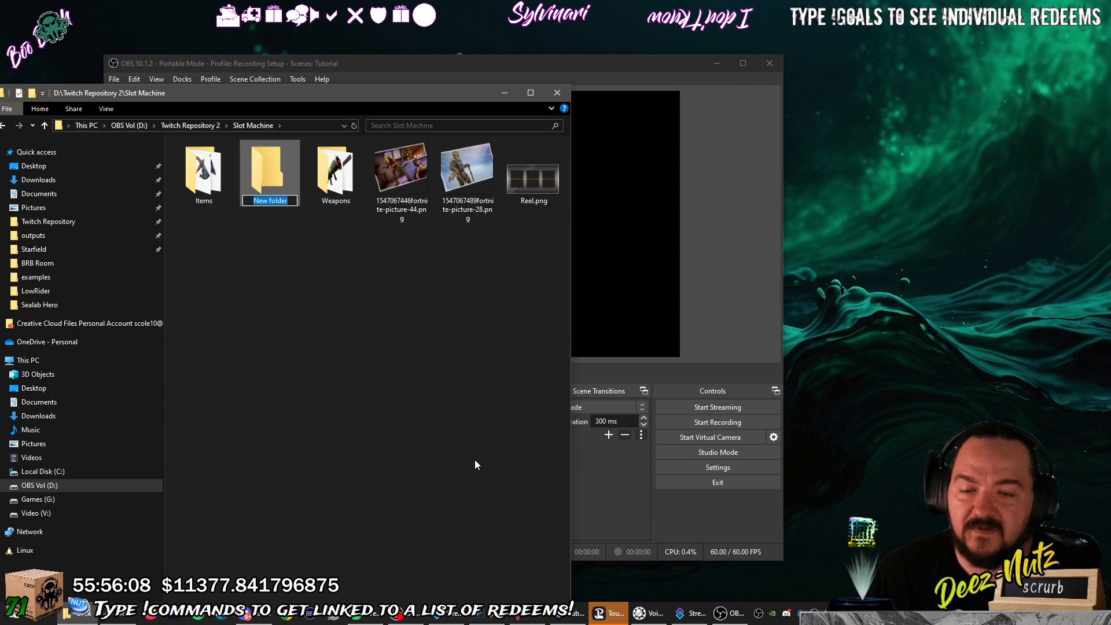
{"action": "type", "text": "Places"}
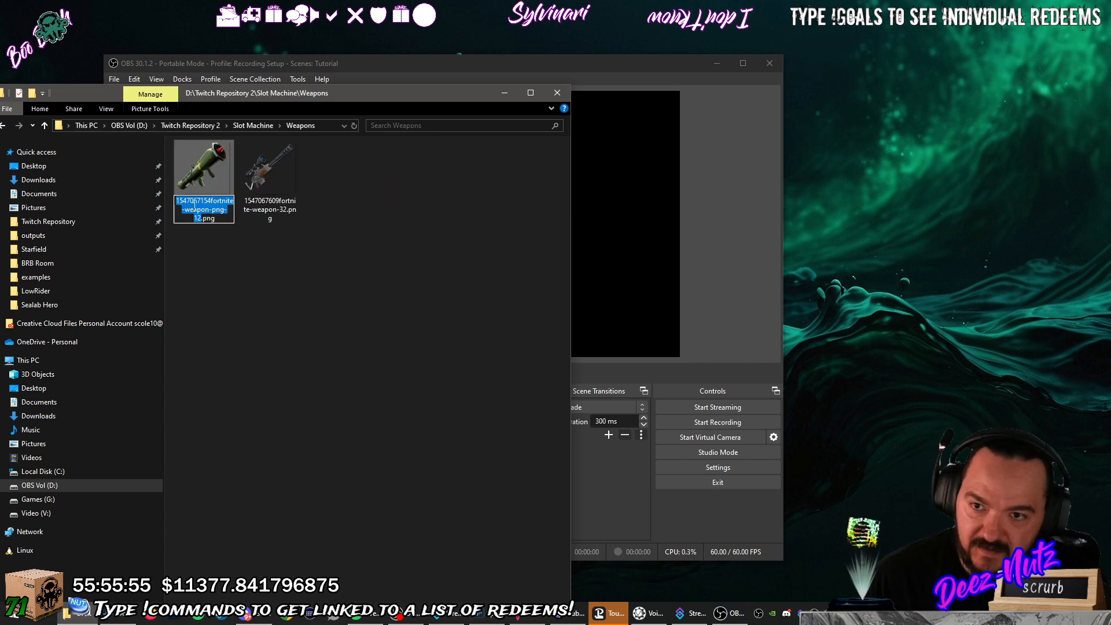
In the Weapons folder, rename the rocket launcher image as rpg.png and the sniper rifle image as sniper1.png.
{"action": "type", "text": "p"}
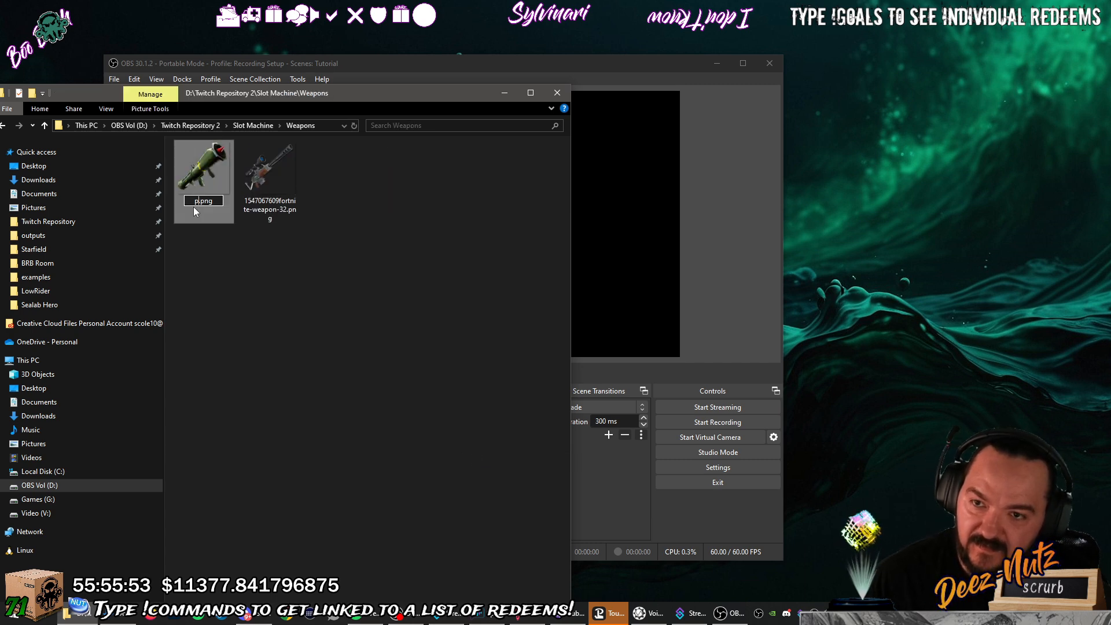
{"action": "left_click", "coordinate": [245, 286]}
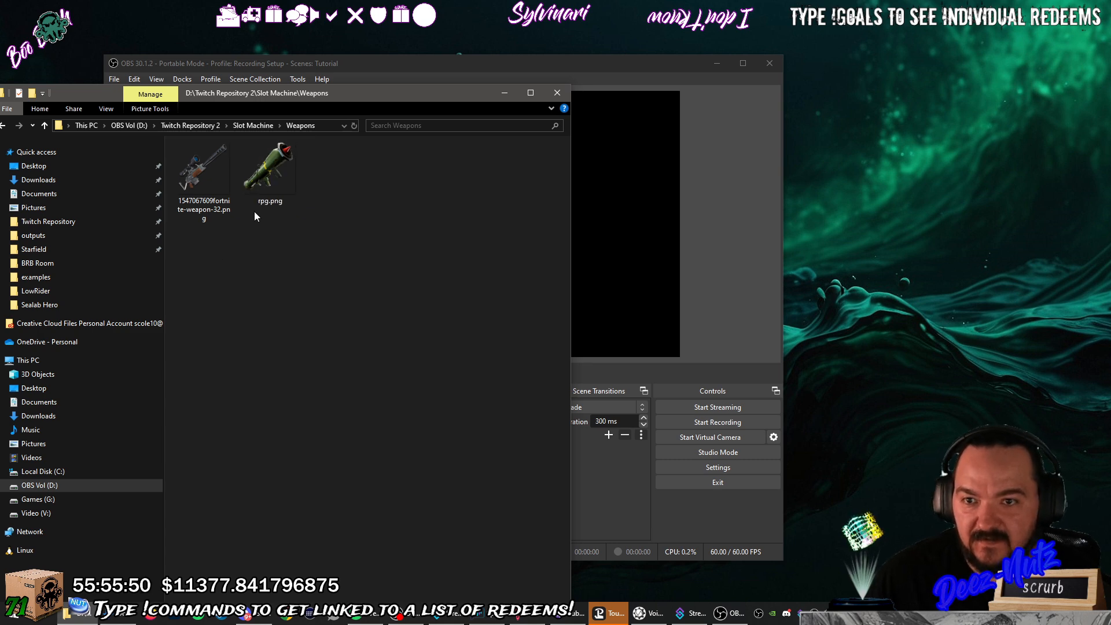
{"action": "left_click", "coordinate": [201, 209]}
{"action": "type", "text": "sniper1.png"}
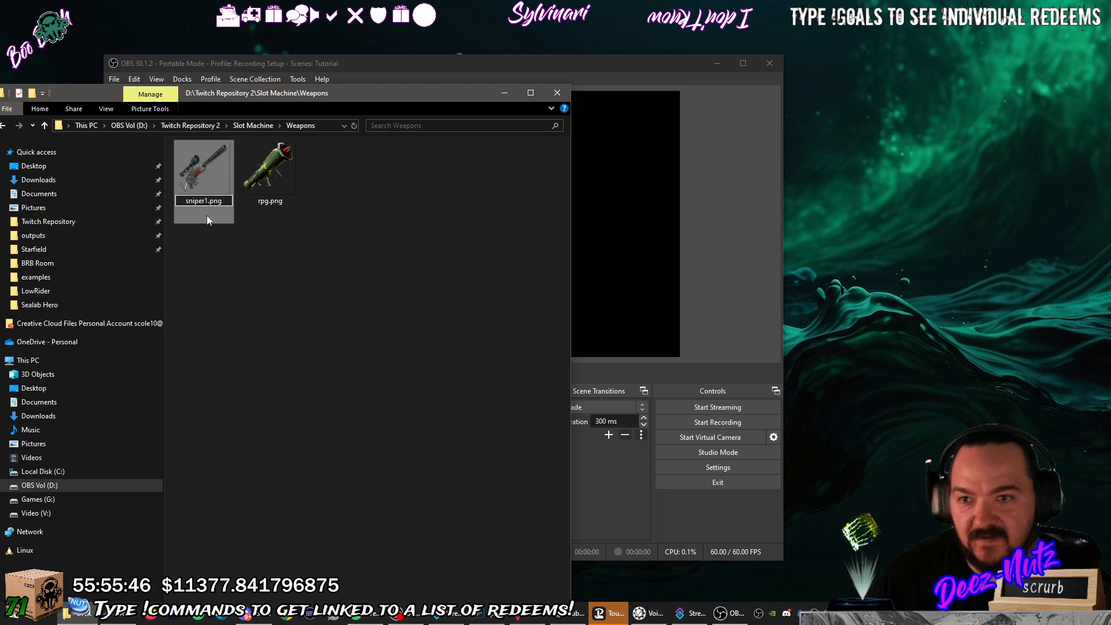
{"action": "left_click", "coordinate": [238, 275]}
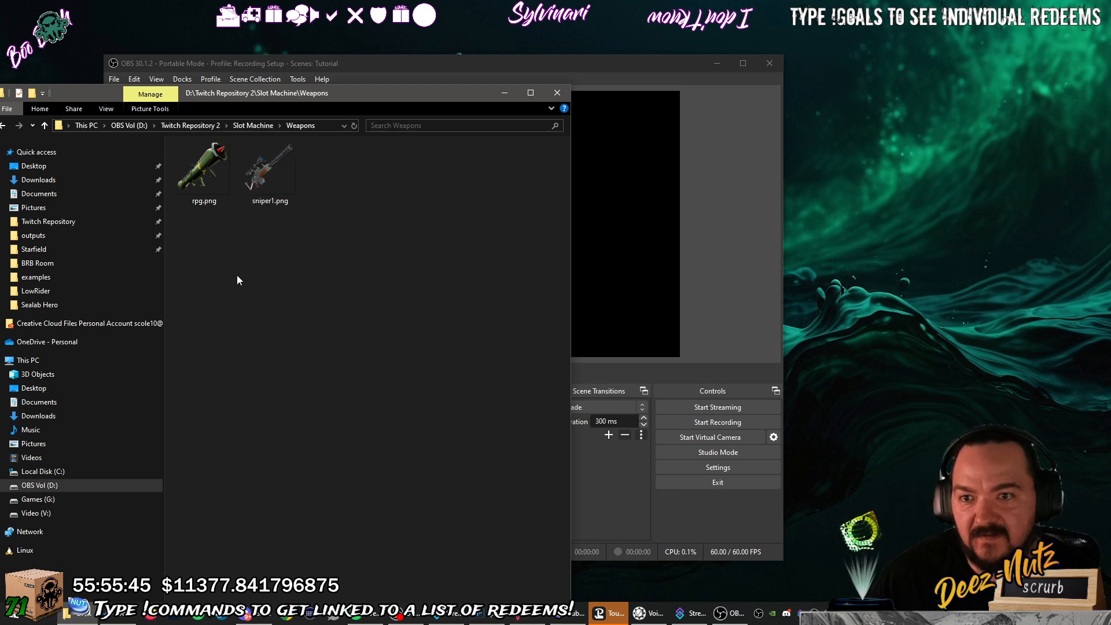
In the Places folder, rename the picture-44 image as fastfood.png and the picture-28 image as winter.png.
{"action": "key", "text": "alt+Up"}
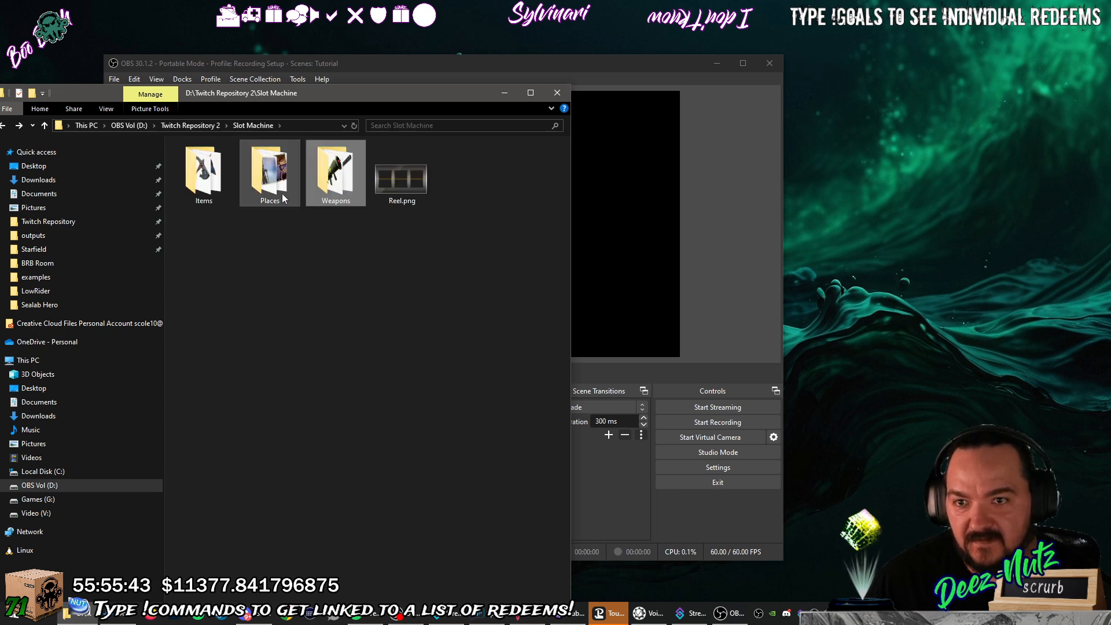
{"action": "double_click", "coordinate": [283, 193]}
{"action": "left_click", "coordinate": [218, 213]}
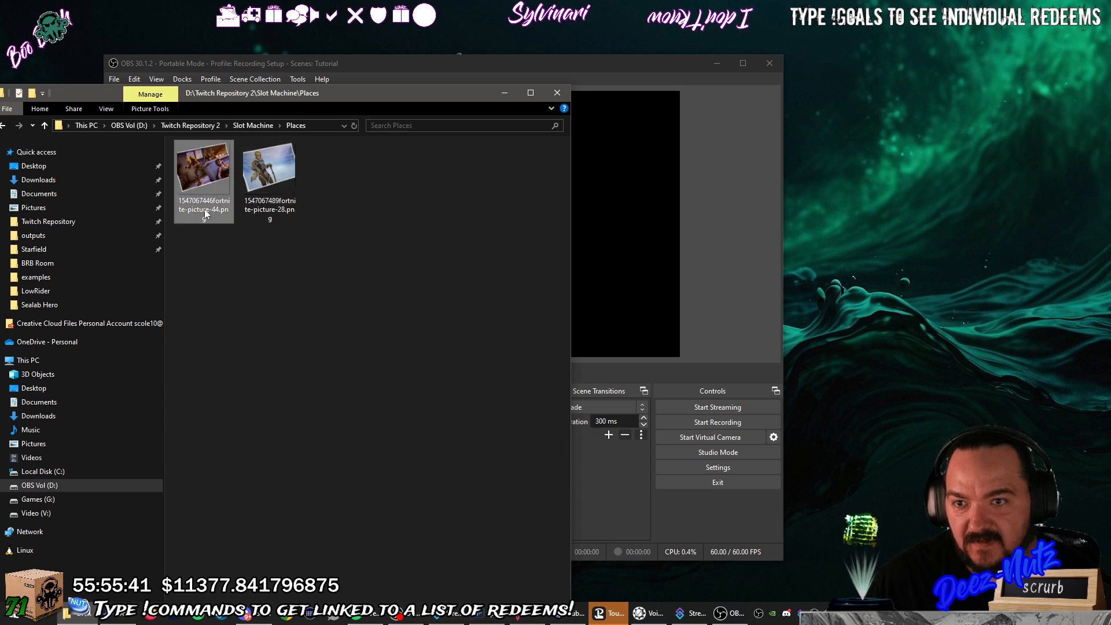
{"action": "left_click", "coordinate": [205, 212]}
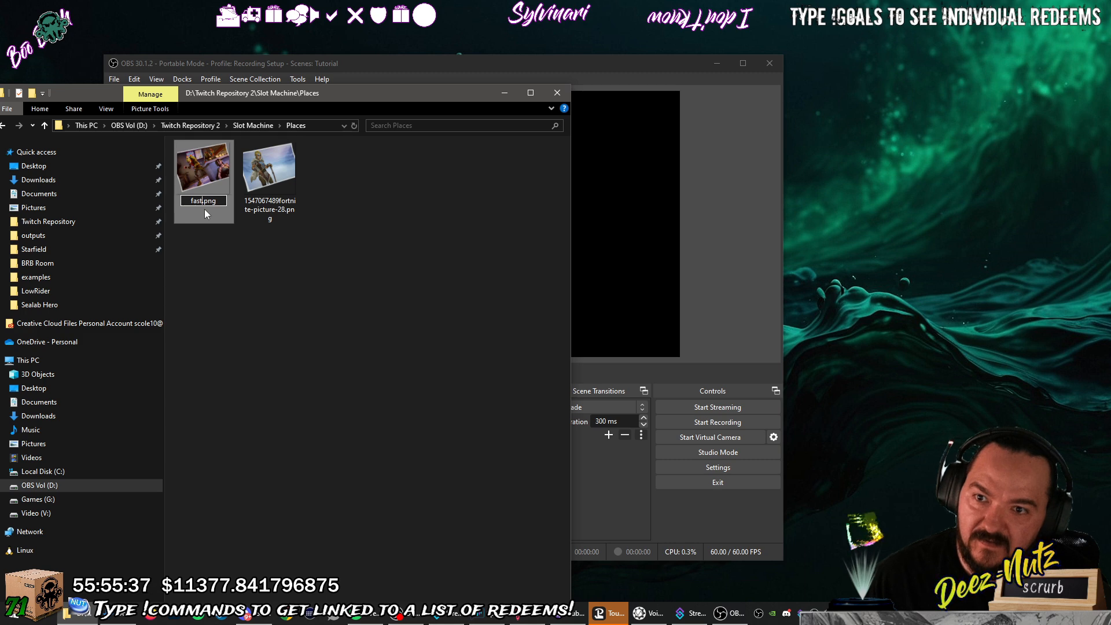
{"action": "left_click", "coordinate": [230, 289]}
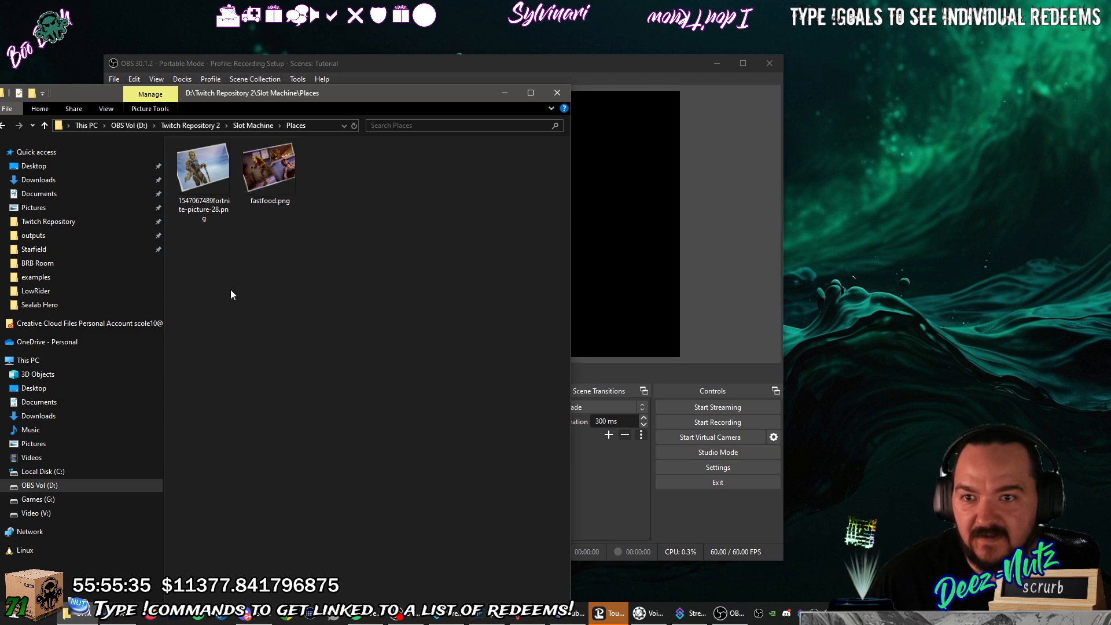
{"action": "left_click", "coordinate": [196, 209]}
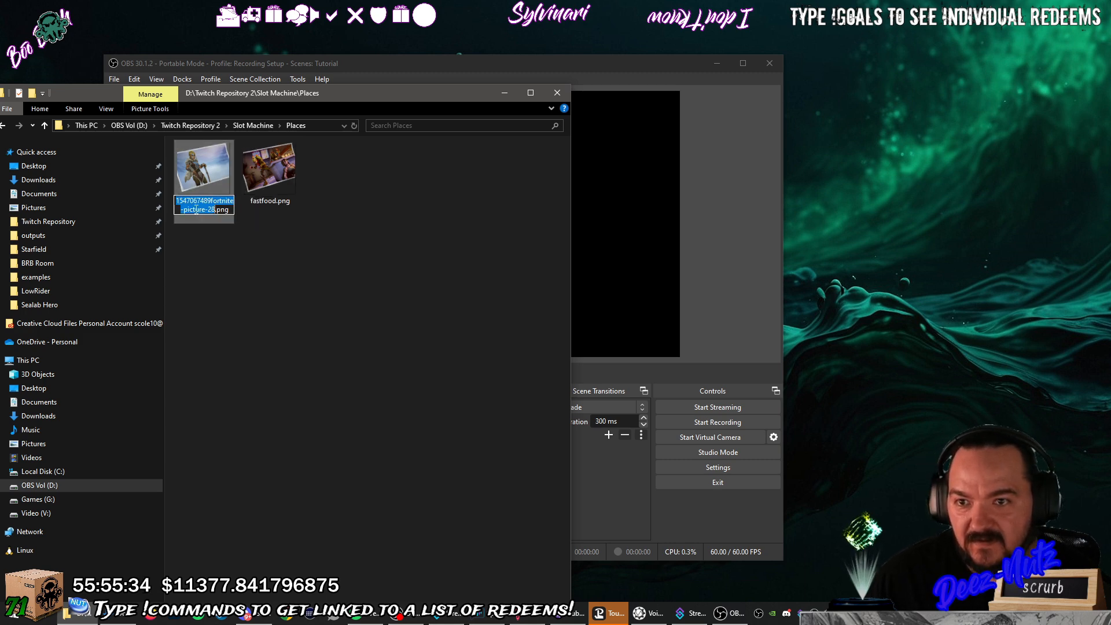
{"action": "type", "text": "winter"}
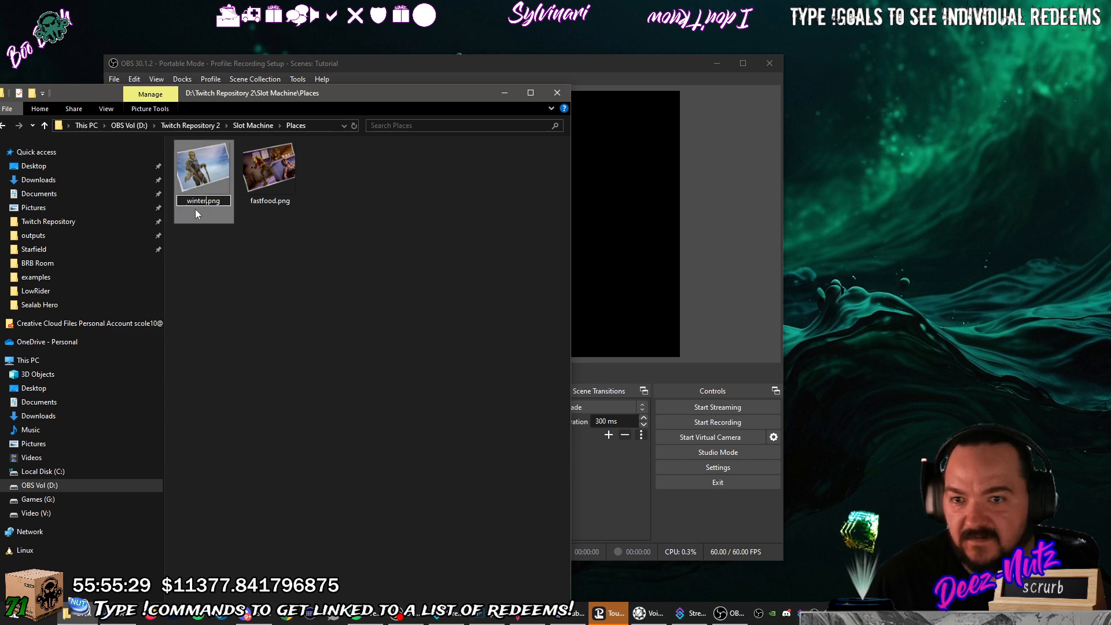
{"action": "left_click", "coordinate": [249, 285]}
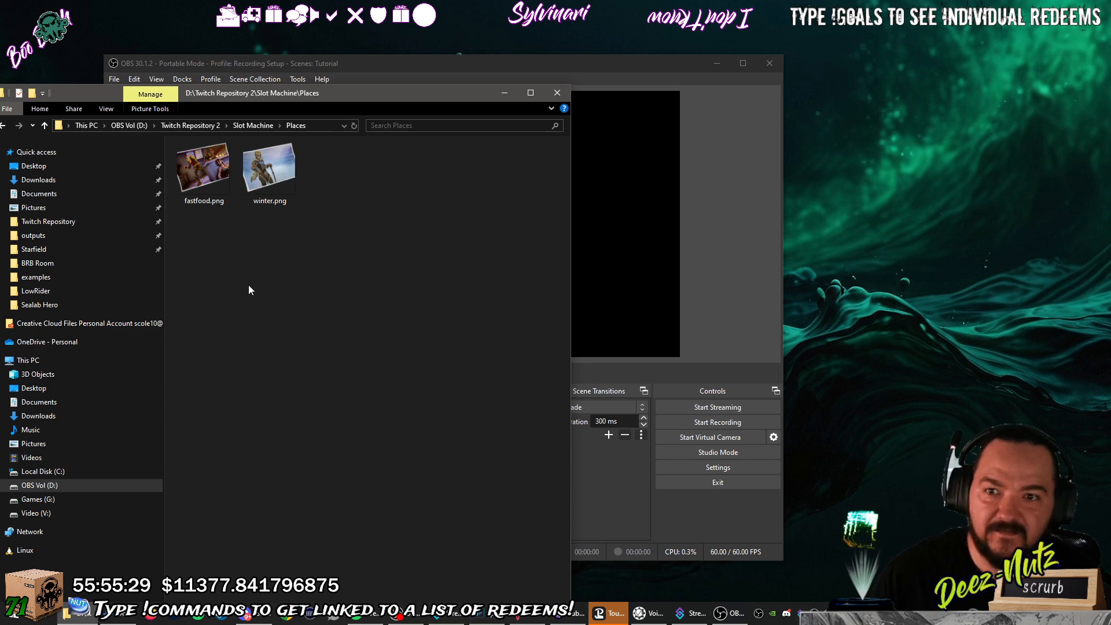
Open the Items folder and rename the axe-shaped pickaxe image as nordic.png.
{"action": "key", "text": "alt+Up"}
{"action": "double_click", "coordinate": [214, 189]}
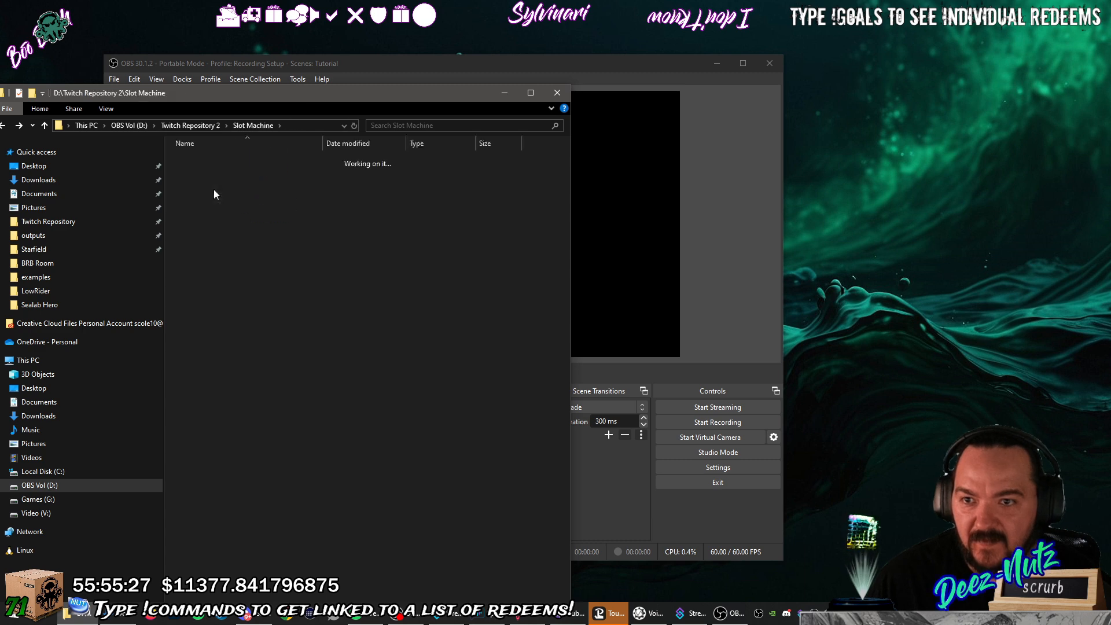
{"action": "left_click", "coordinate": [271, 212]}
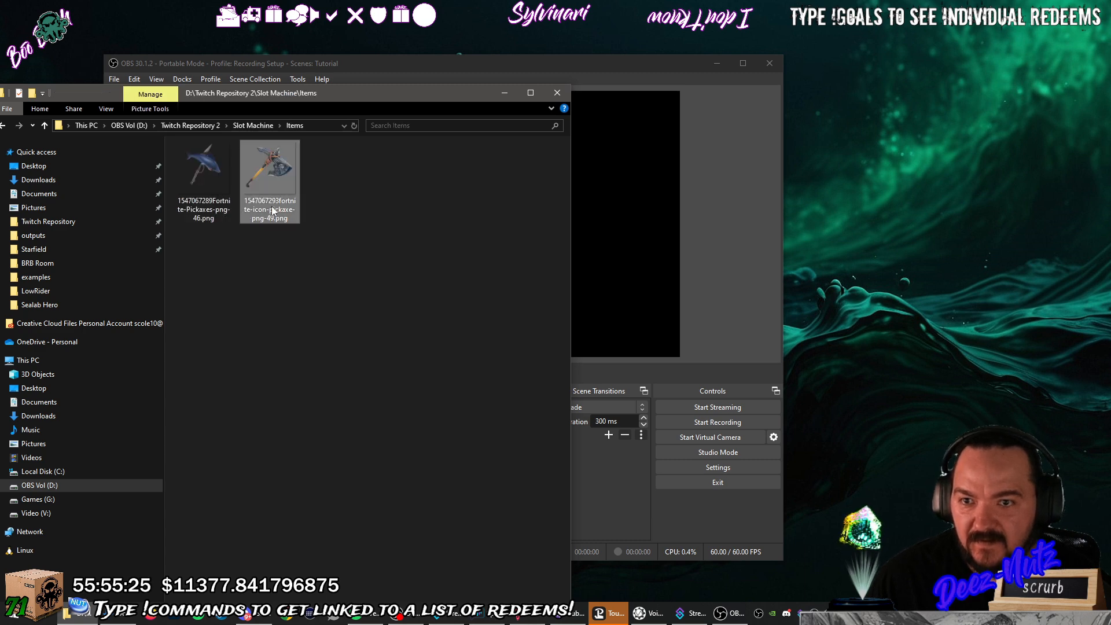
{"action": "left_click", "coordinate": [272, 212]}
{"action": "type", "text": "non"}
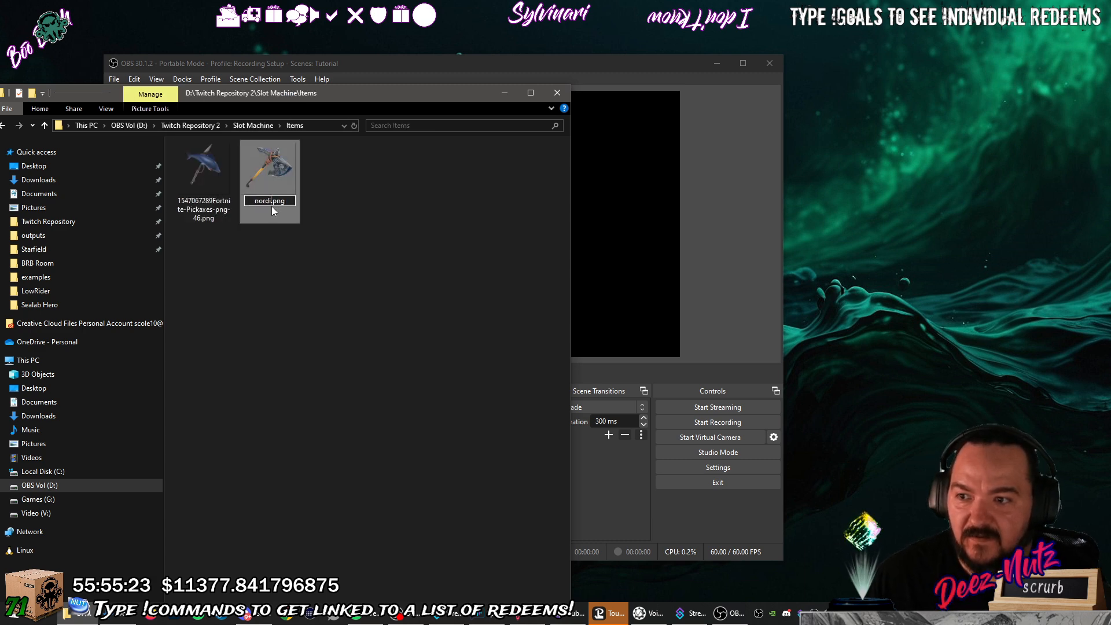
{"action": "type", "text": "dic"}
{"action": "key", "text": "Return"}
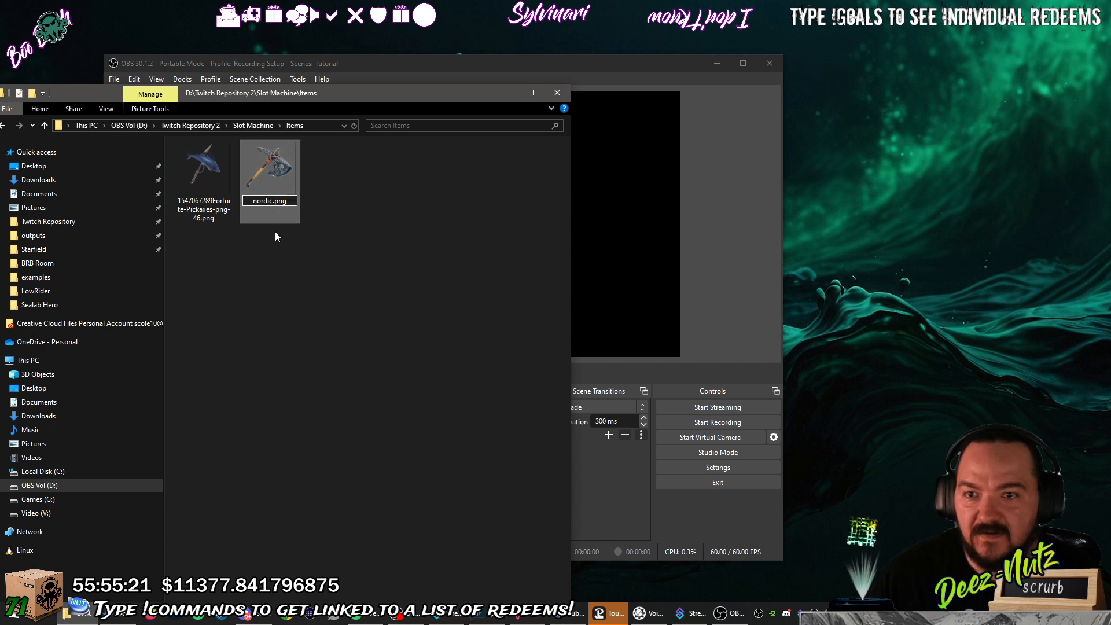
Give the shark pickaxe image in the Items folder a short descriptive name.
{"action": "left_click", "coordinate": [199, 214]}
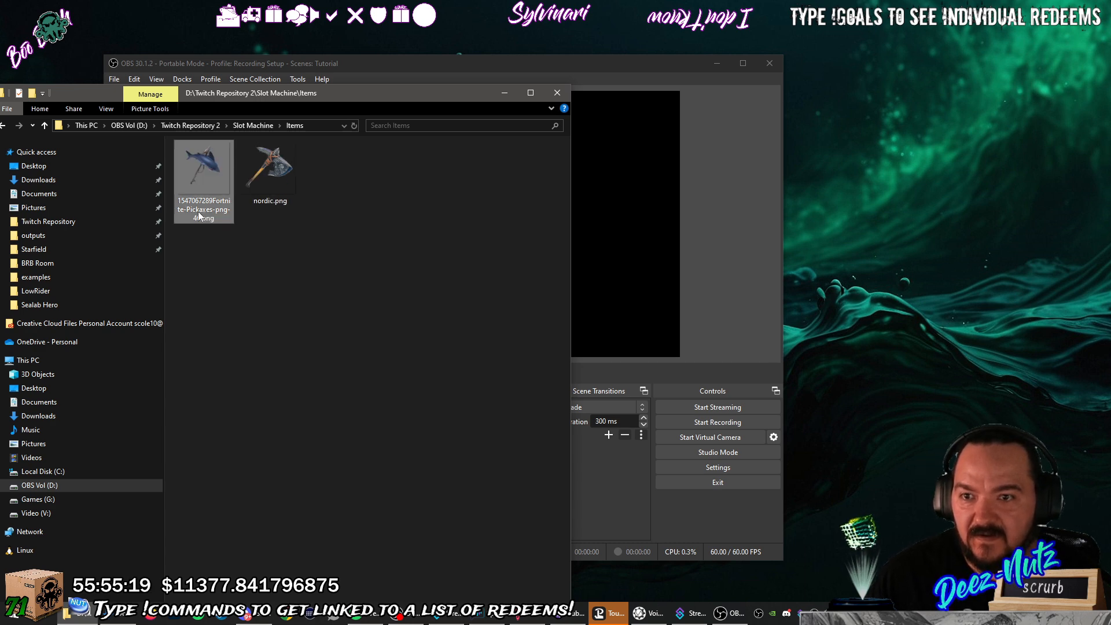
{"action": "left_click", "coordinate": [200, 214]}
{"action": "type", "text": "sp"}
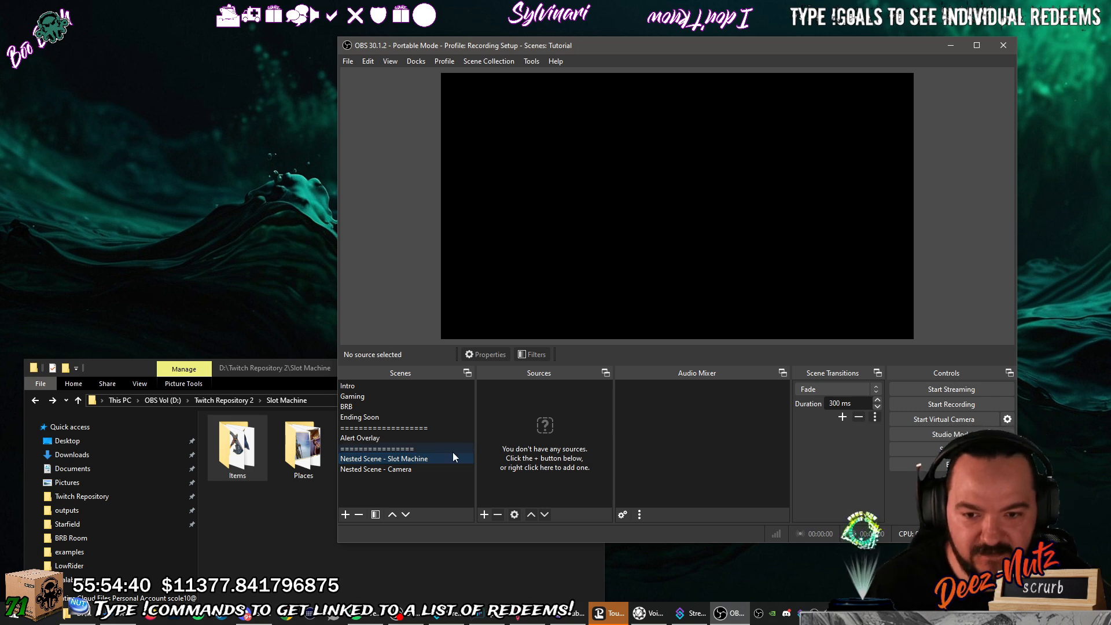
In OBS, add an image source named Slot Machine Overlay to the Nested Scene - Slot Machine scene.
{"action": "left_click", "coordinate": [483, 514]}
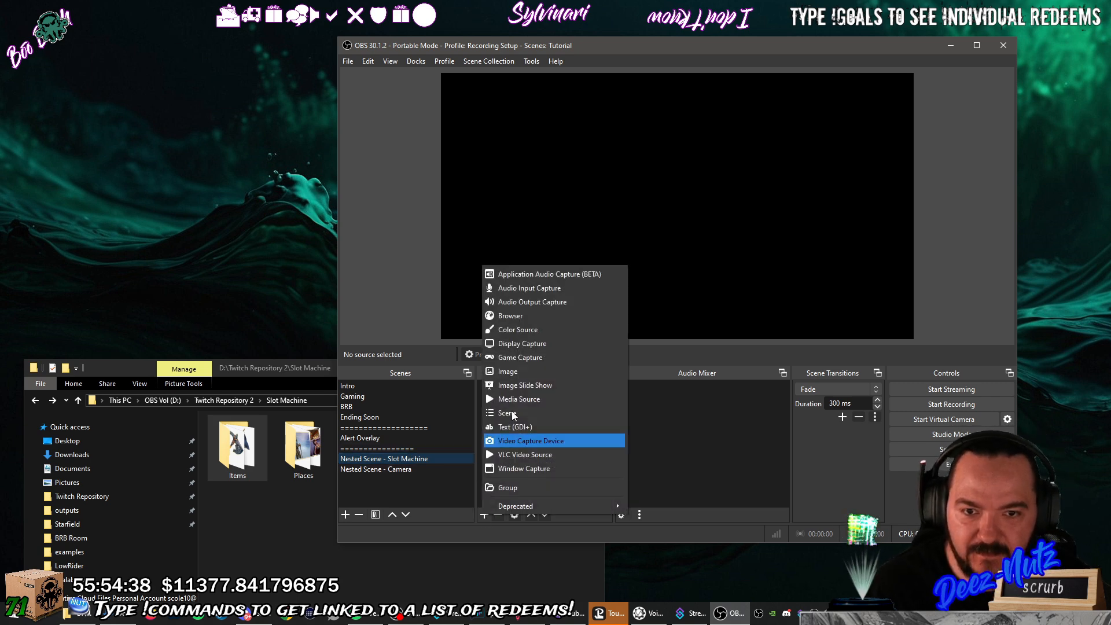
{"action": "left_click", "coordinate": [525, 373]}
{"action": "type", "text": "Slot Machine"}
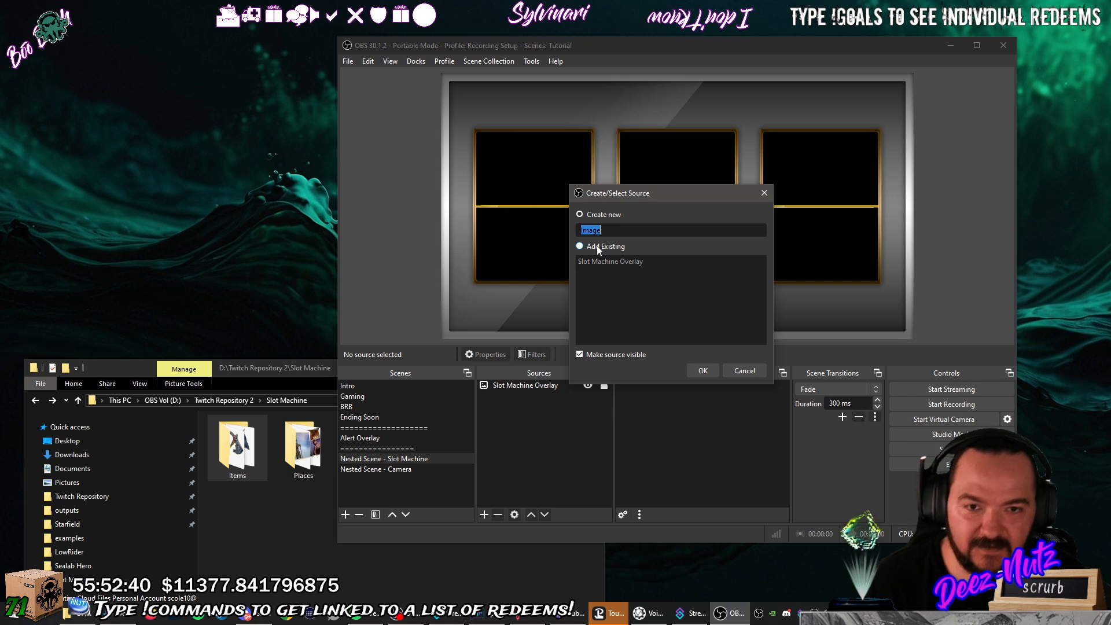
Create the new image source with the name Weapon_01_sniper1.
{"action": "type", "text": "Weapon"}
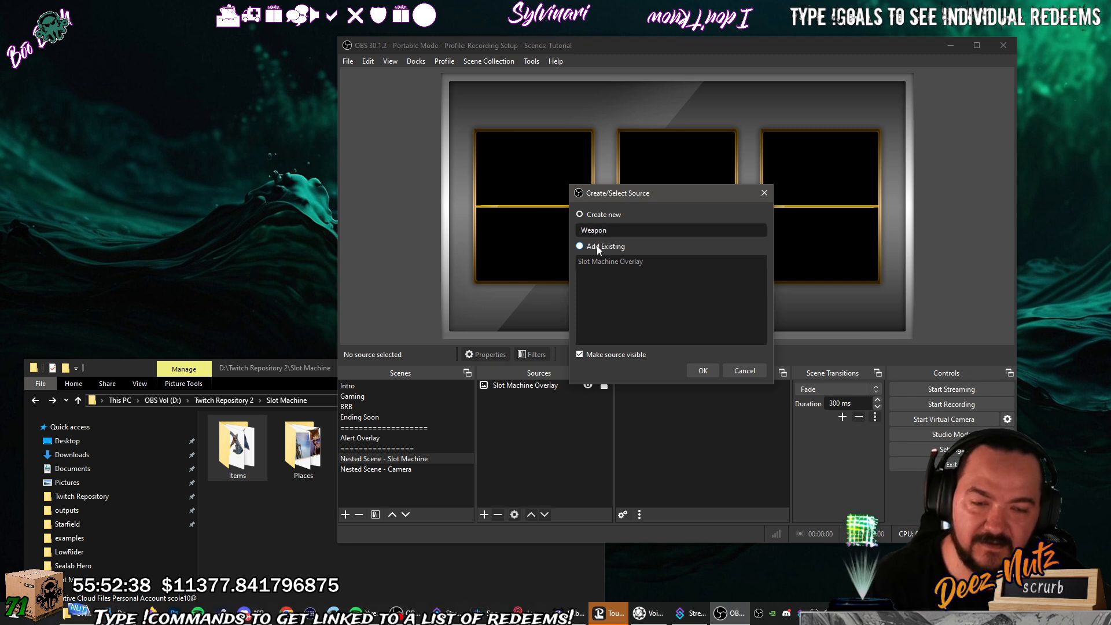
{"action": "type", "text": "_01_"}
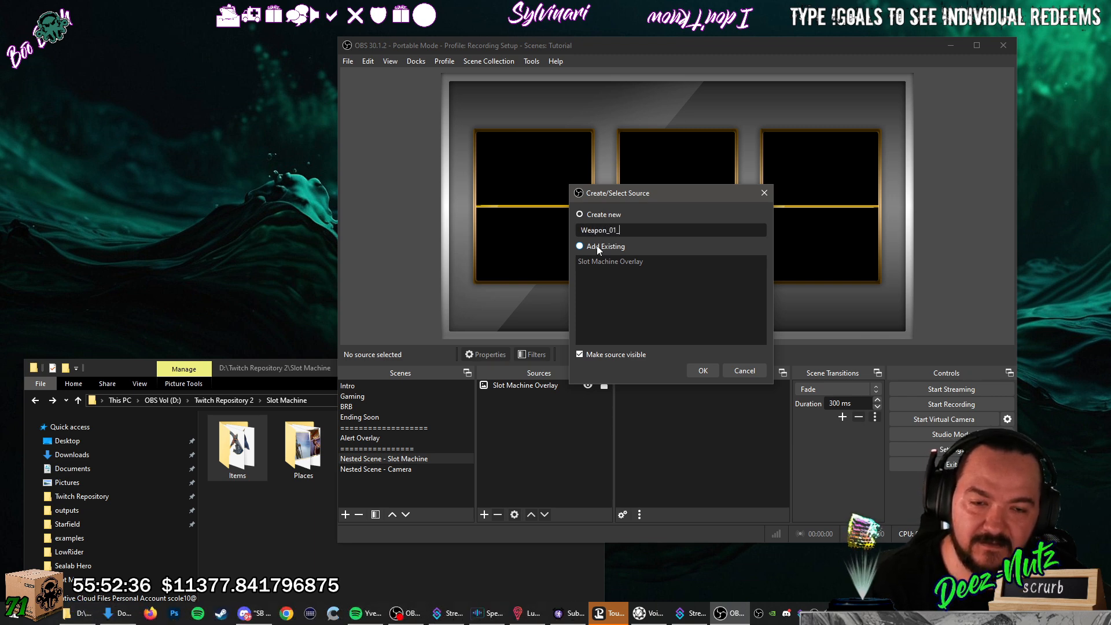
{"action": "type", "text": "sniper"}
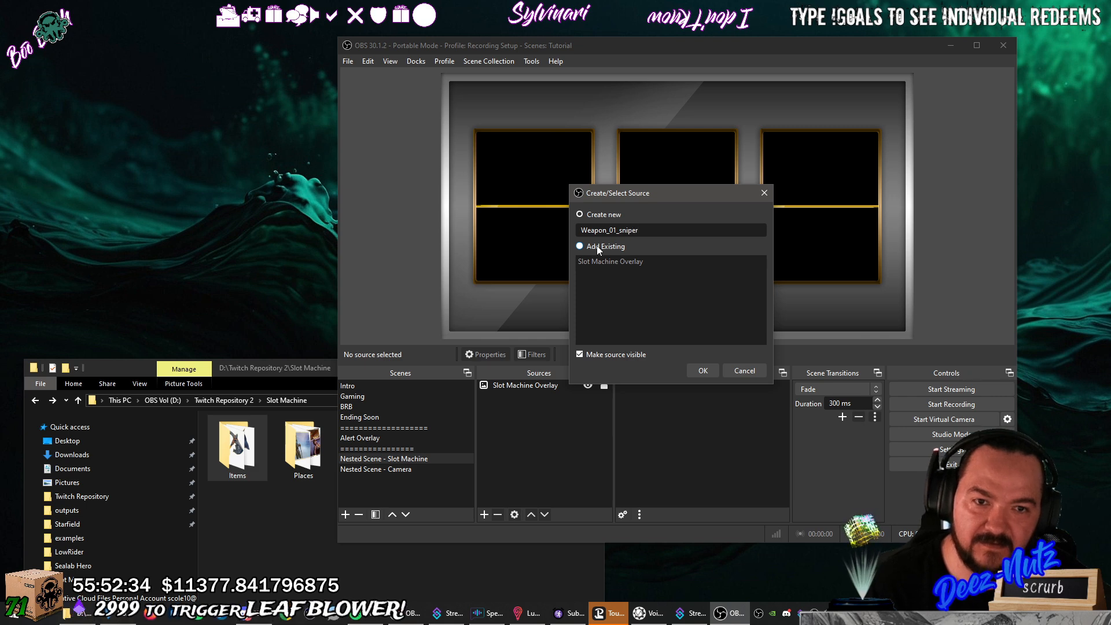
{"action": "type", "text": "1"}
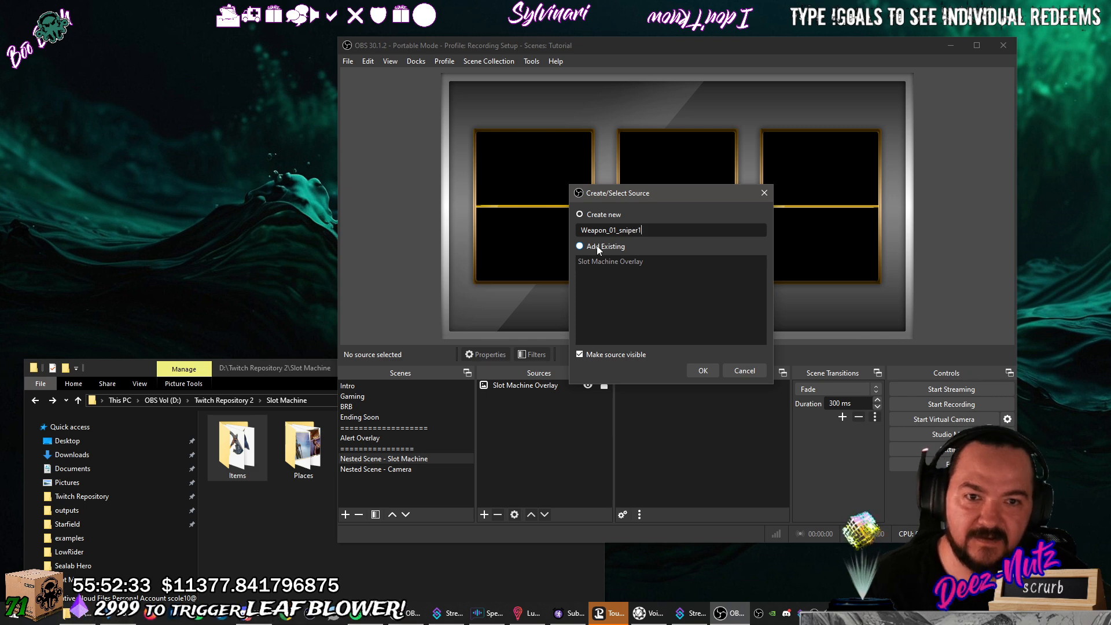
{"action": "left_click", "coordinate": [699, 371]}
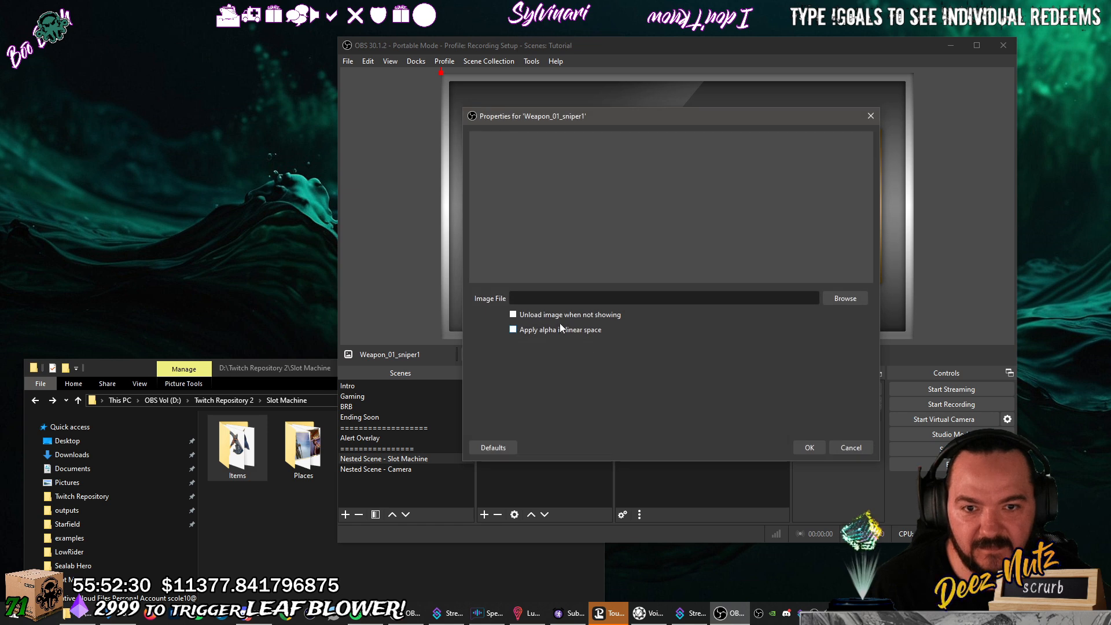
Load sniper1.png from the Weapons folder as the image file for Weapon_01_sniper1 and accept its properties.
{"action": "left_click", "coordinate": [843, 299]}
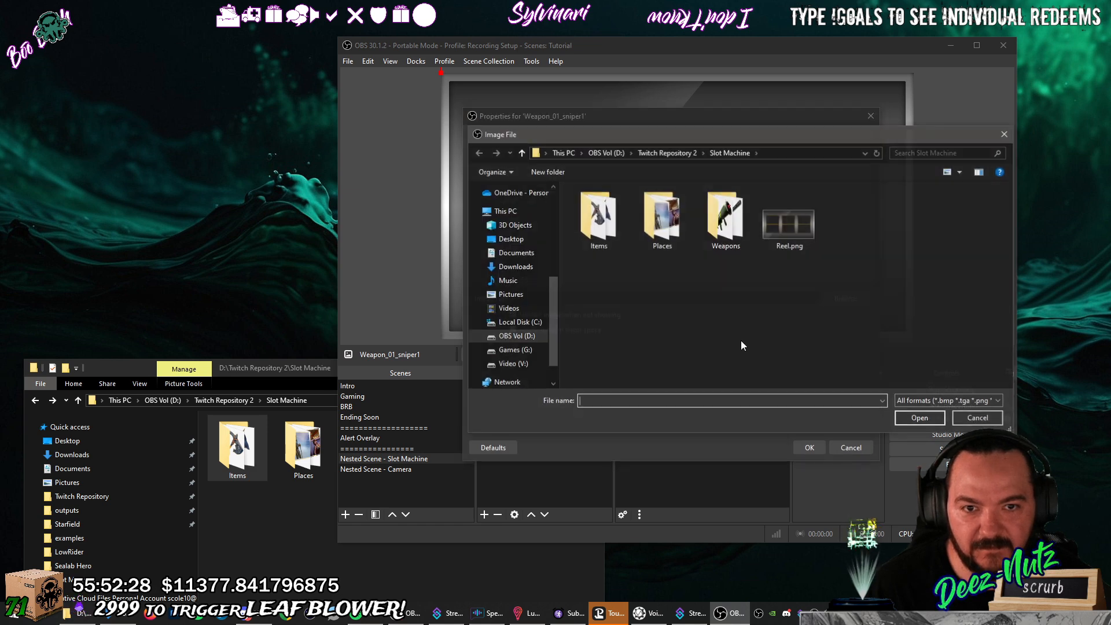
{"action": "double_click", "coordinate": [726, 217]}
{"action": "left_click", "coordinate": [662, 217]}
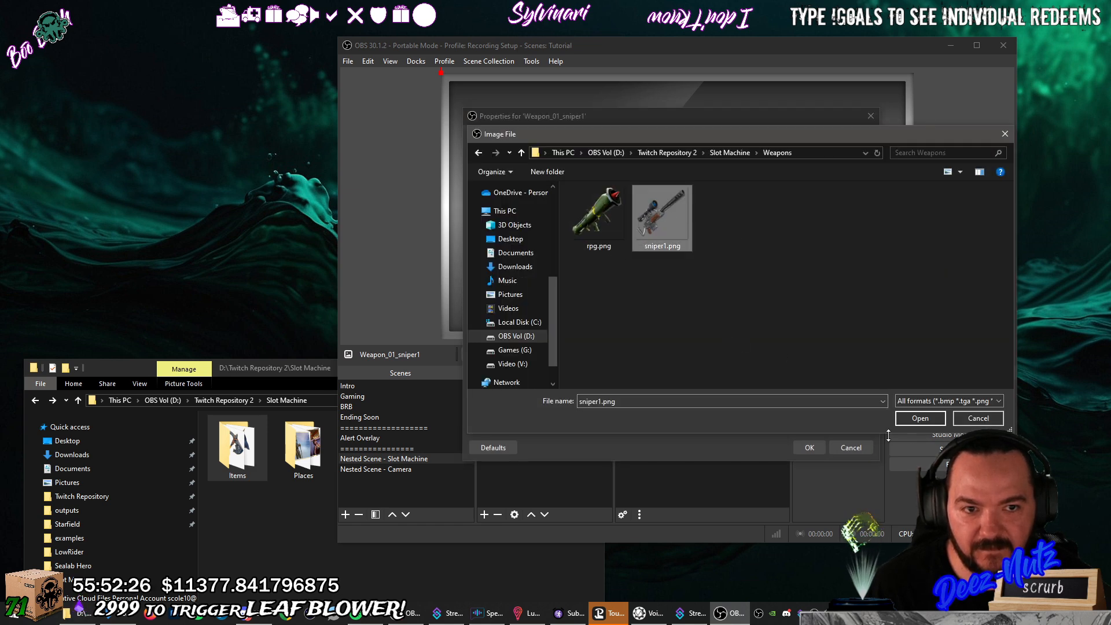
{"action": "left_click", "coordinate": [920, 418]}
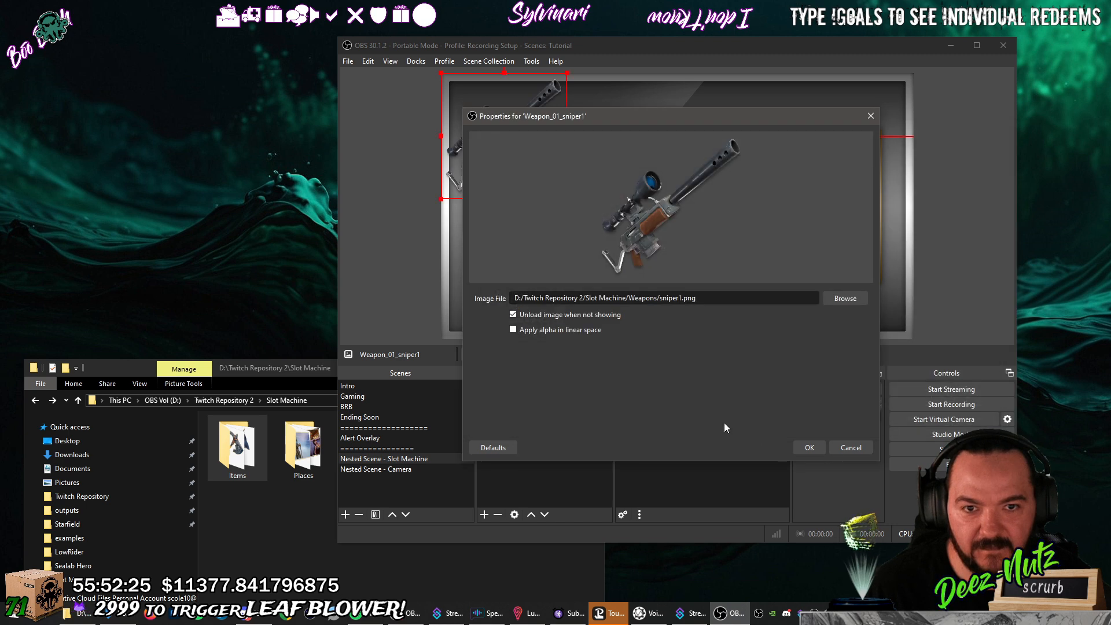
{"action": "left_click", "coordinate": [810, 448]}
Scale the sniper image down to fit inside the first reel window, centre it there and lock its source.
{"action": "left_click_drag", "start_coordinate": [503, 144], "coordinate": [525, 211]}
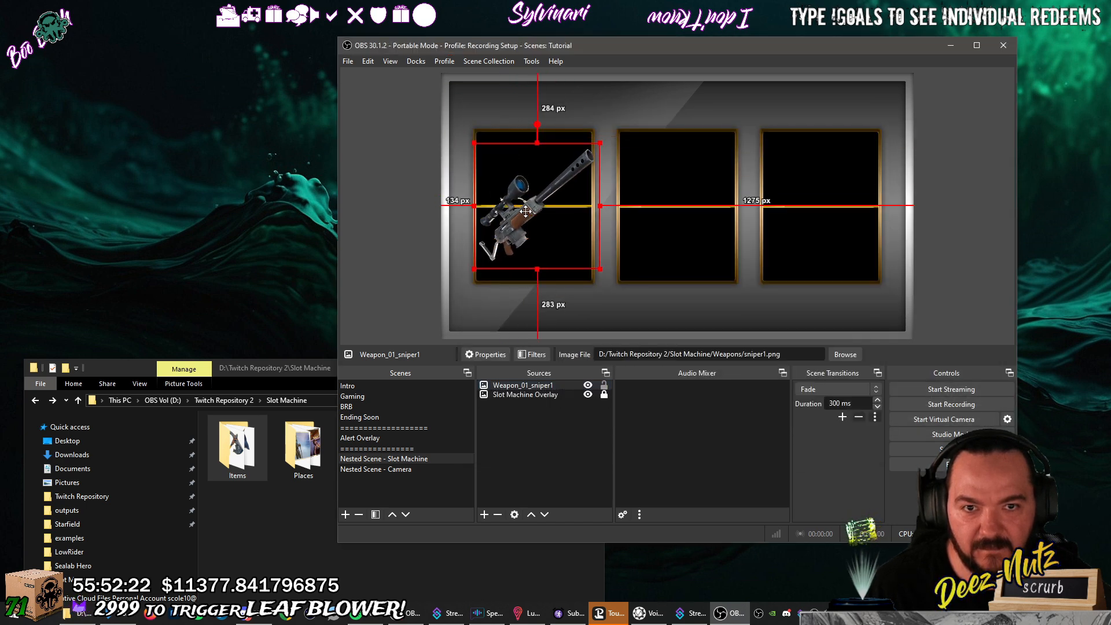
{"action": "left_click_drag", "start_coordinate": [600, 268], "coordinate": [572, 251]}
{"action": "left_click_drag", "start_coordinate": [528, 219], "coordinate": [532, 227]}
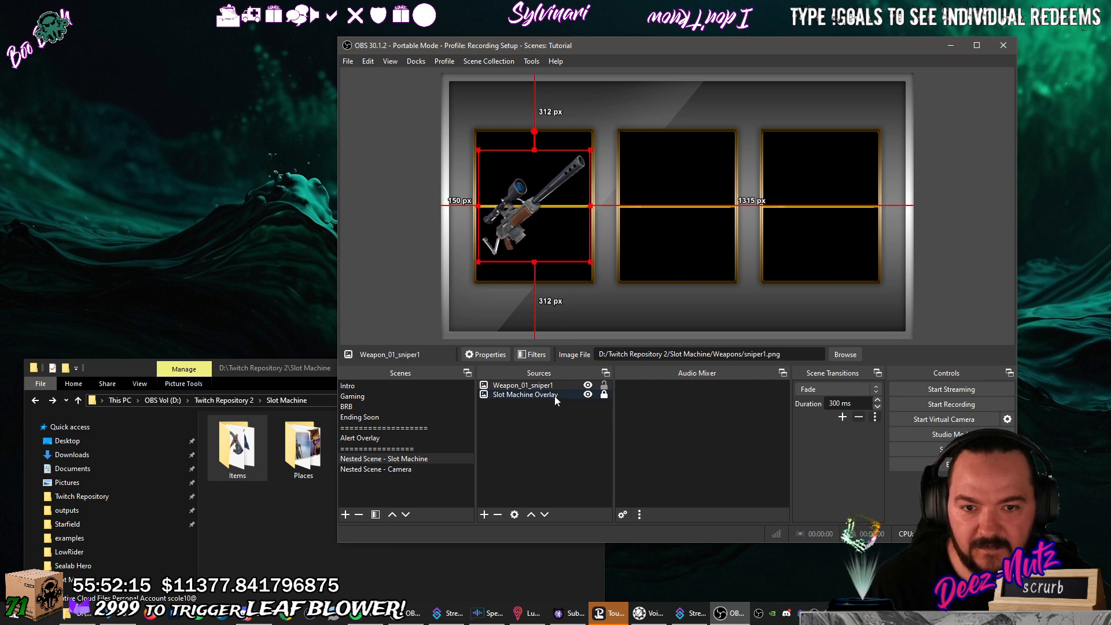
{"action": "left_click", "coordinate": [544, 458]}
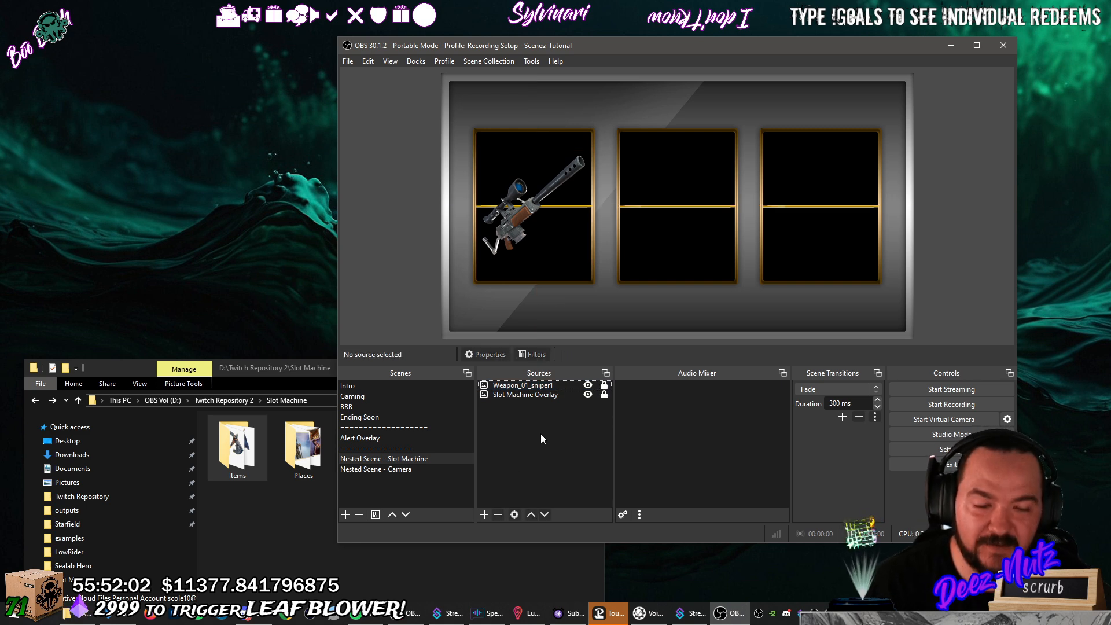
Add a Text (GDI+) source named Reel 1 text containing the word WEAPON.
{"action": "left_click", "coordinate": [486, 515]}
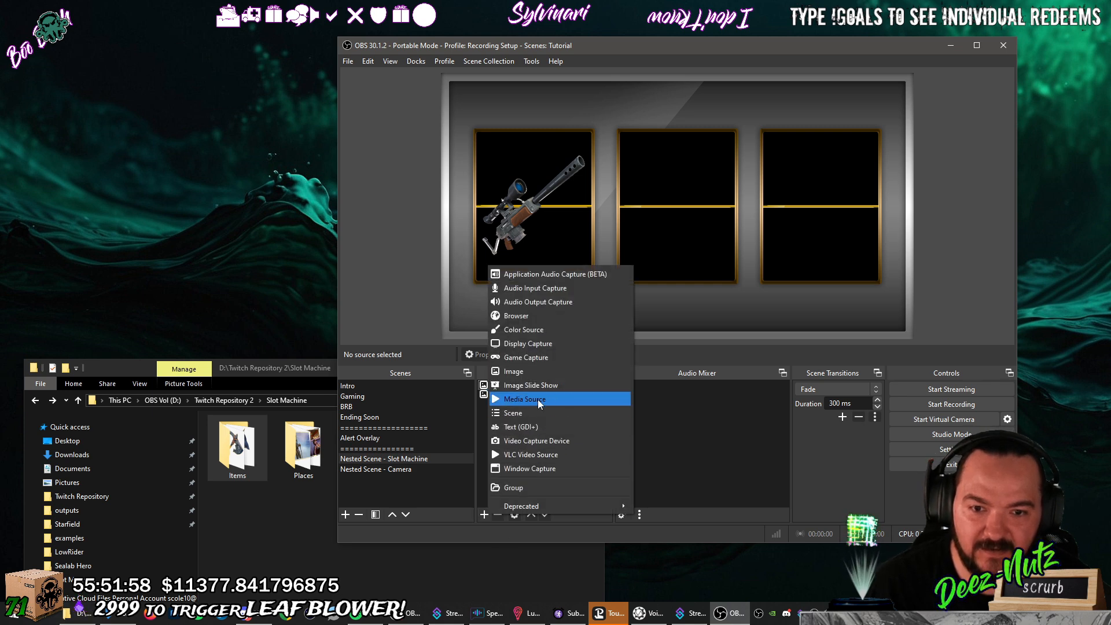
{"action": "left_click", "coordinate": [543, 427]}
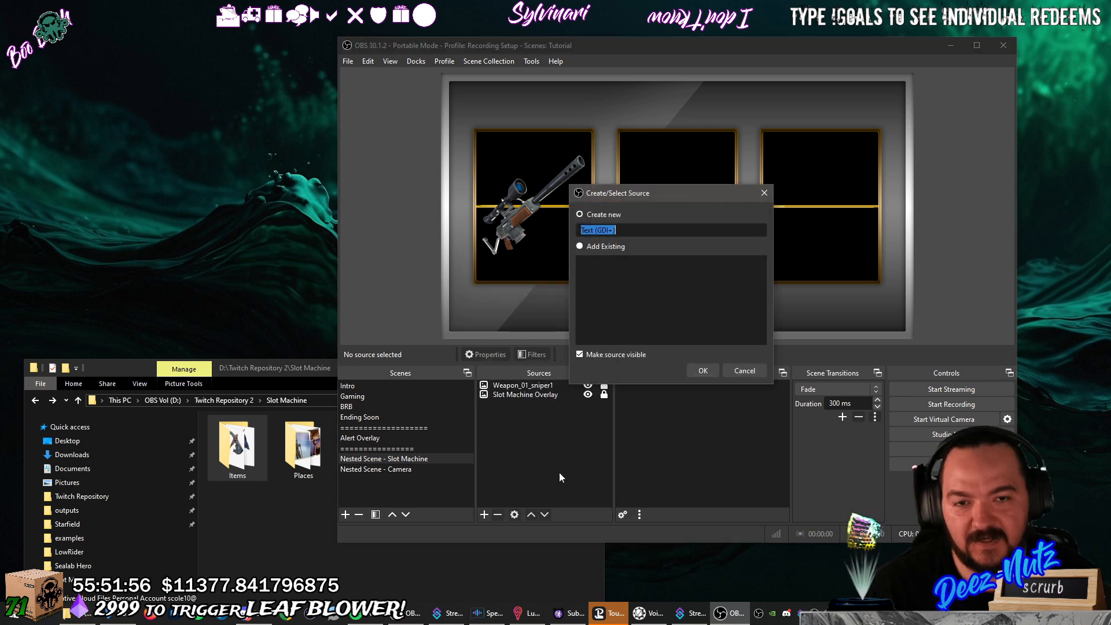
{"action": "type", "text": "Reel 1 text"}
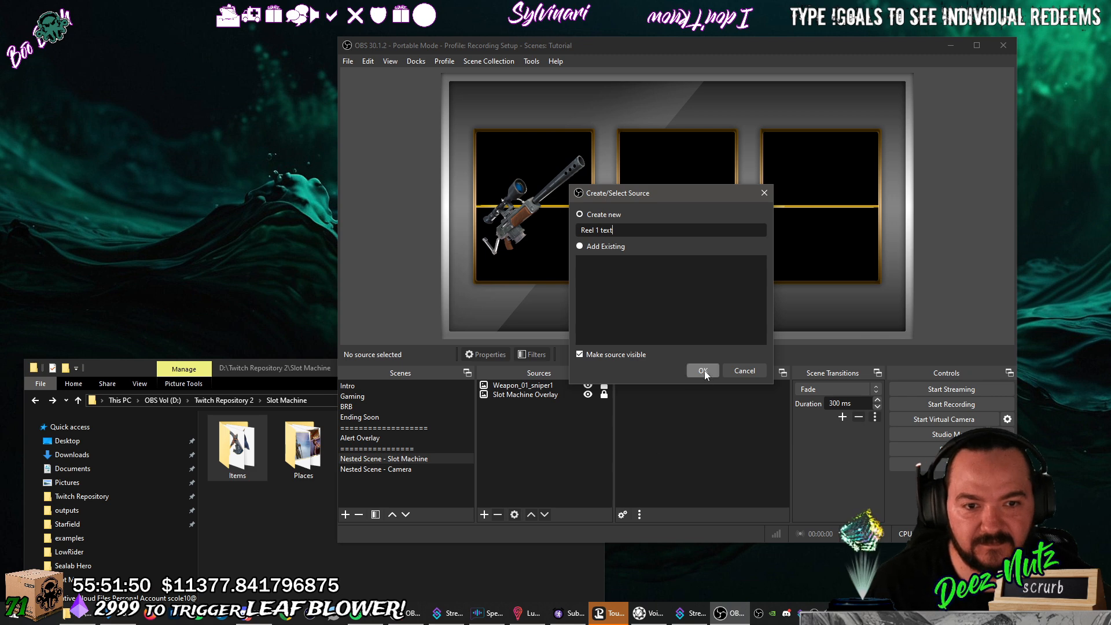
{"action": "left_click", "coordinate": [703, 370]}
{"action": "type", "text": "WE"}
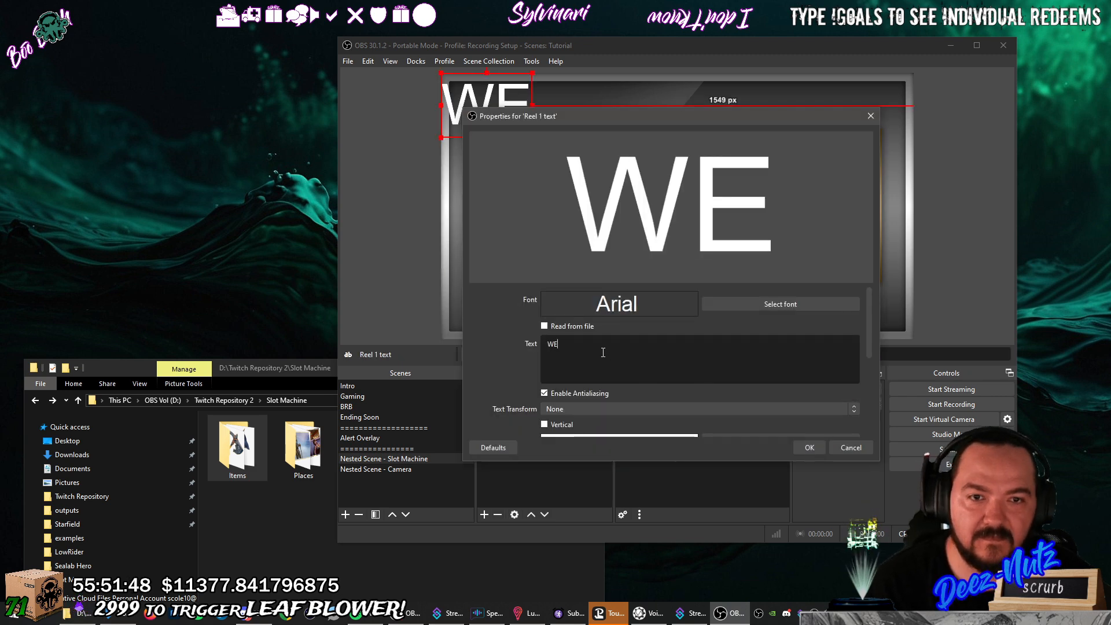
{"action": "type", "text": "APON"}
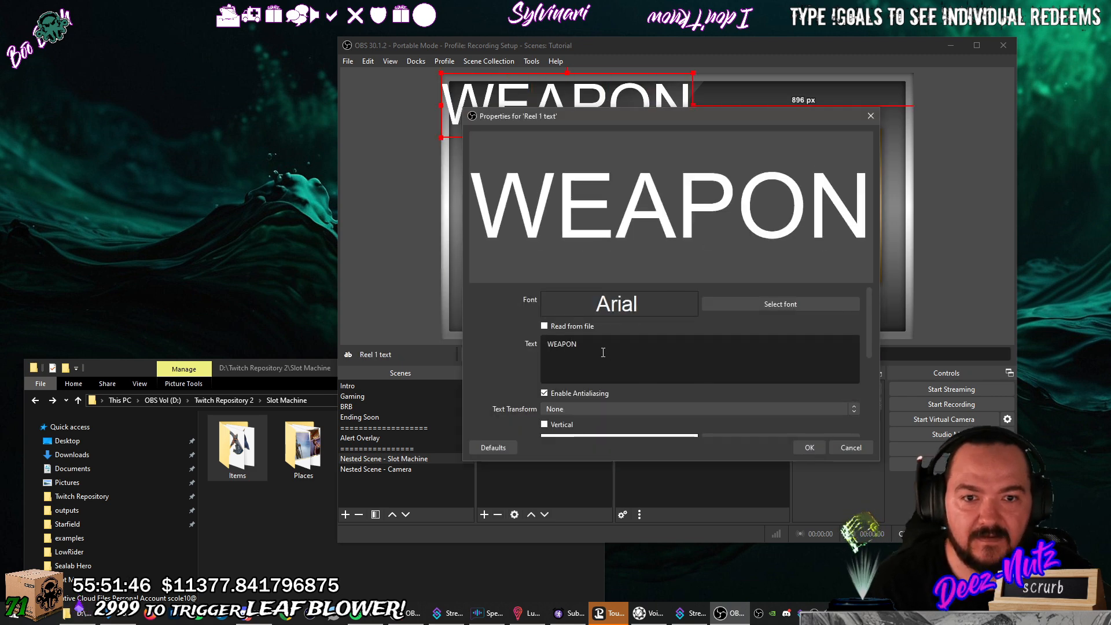
Set the font of the WEAPON text to Franklin Gothic Medium Regular.
{"action": "left_click", "coordinate": [748, 302]}
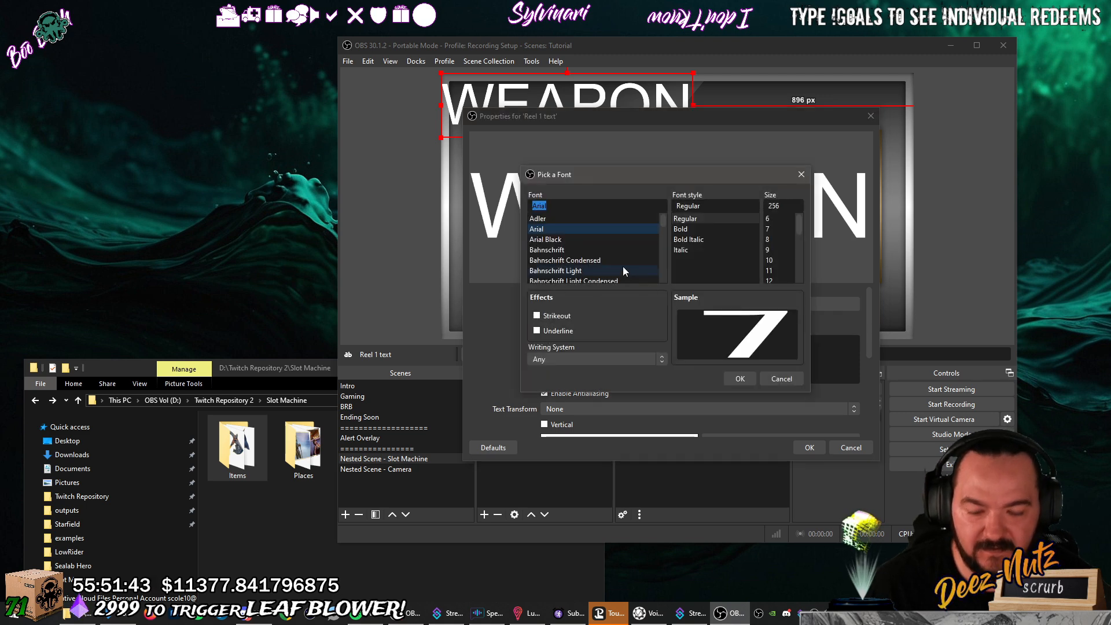
{"action": "left_click", "coordinate": [623, 268]}
{"action": "key", "text": "f"}
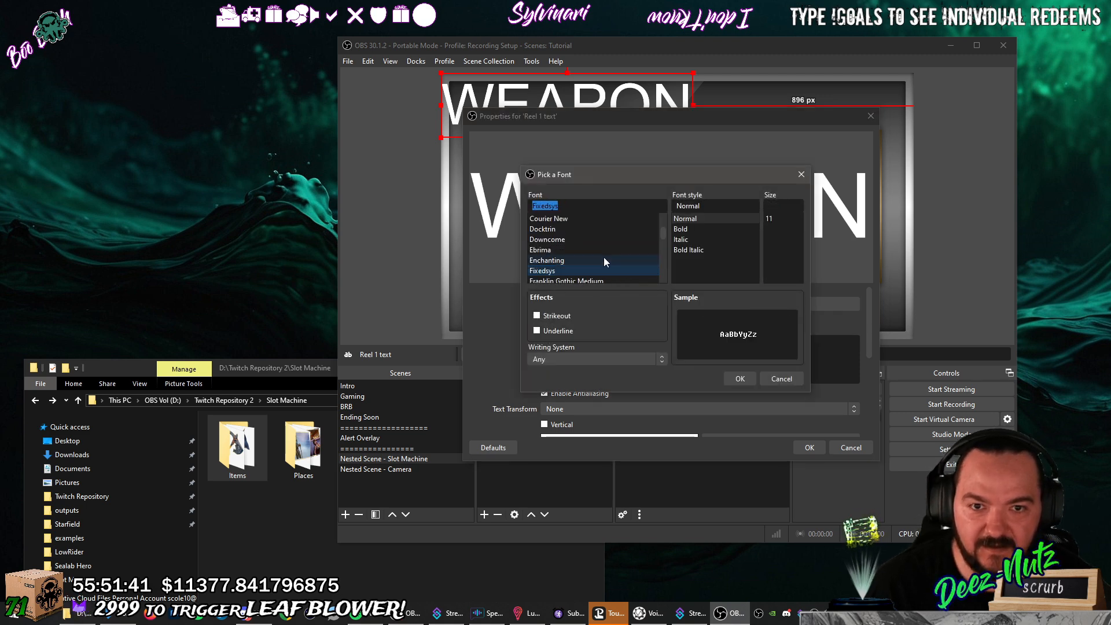
{"action": "scroll", "coordinate": [604, 257], "scroll_direction": "down", "scroll_amount": 2}
{"action": "left_click", "coordinate": [599, 219]}
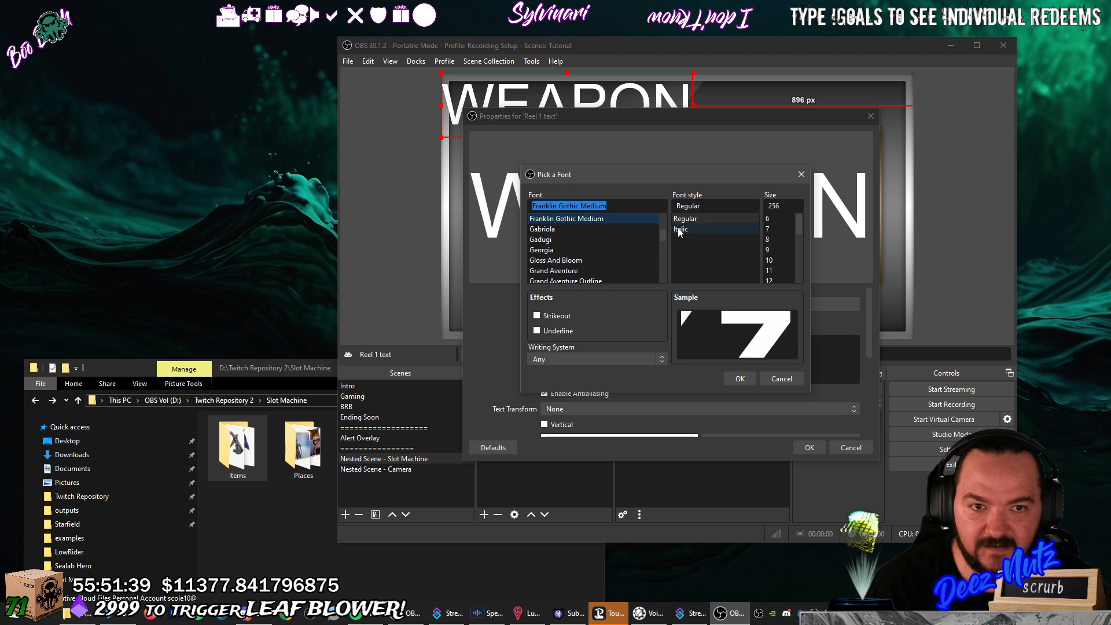
{"action": "left_click", "coordinate": [770, 261]}
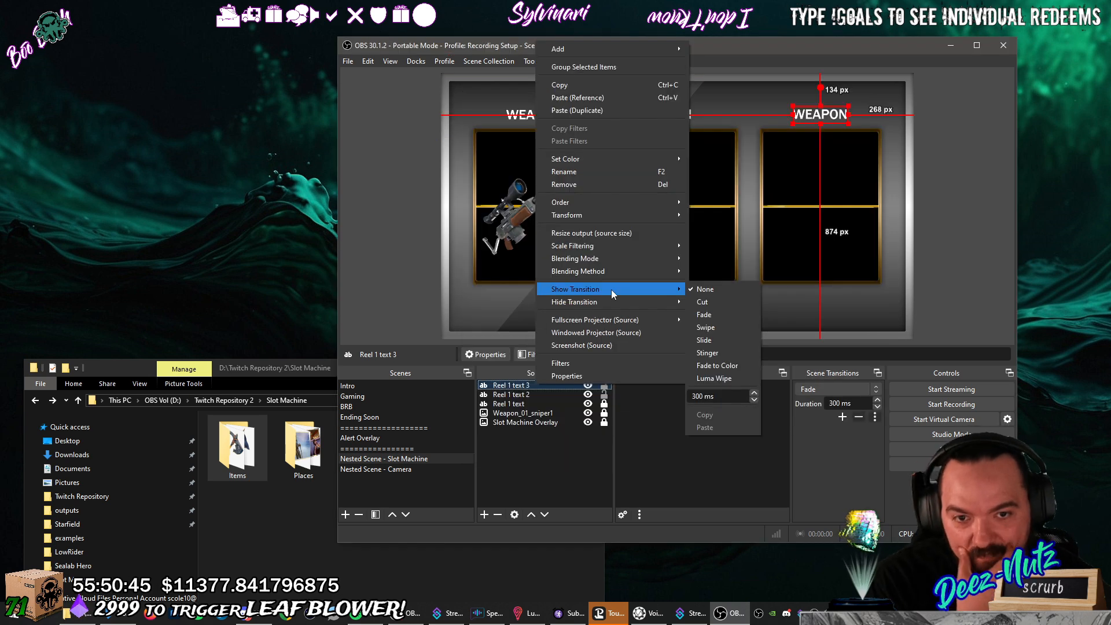
Change the text of the Reel 1 text 3 source to PLACE.
{"action": "left_click", "coordinate": [600, 376]}
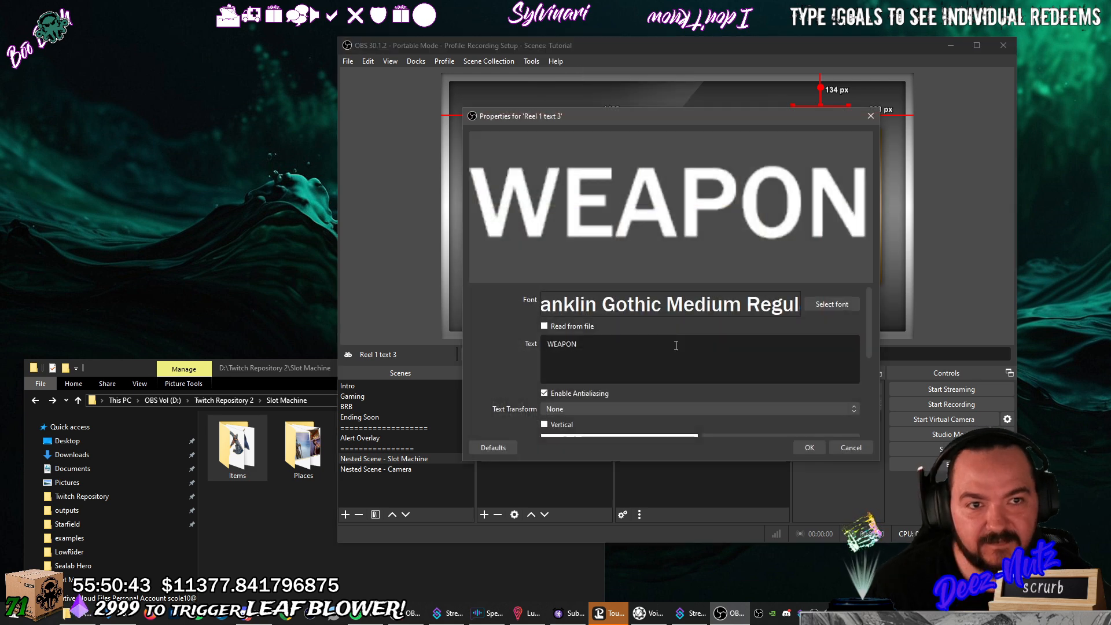
{"action": "left_click_drag", "start_coordinate": [600, 347], "coordinate": [525, 344]}
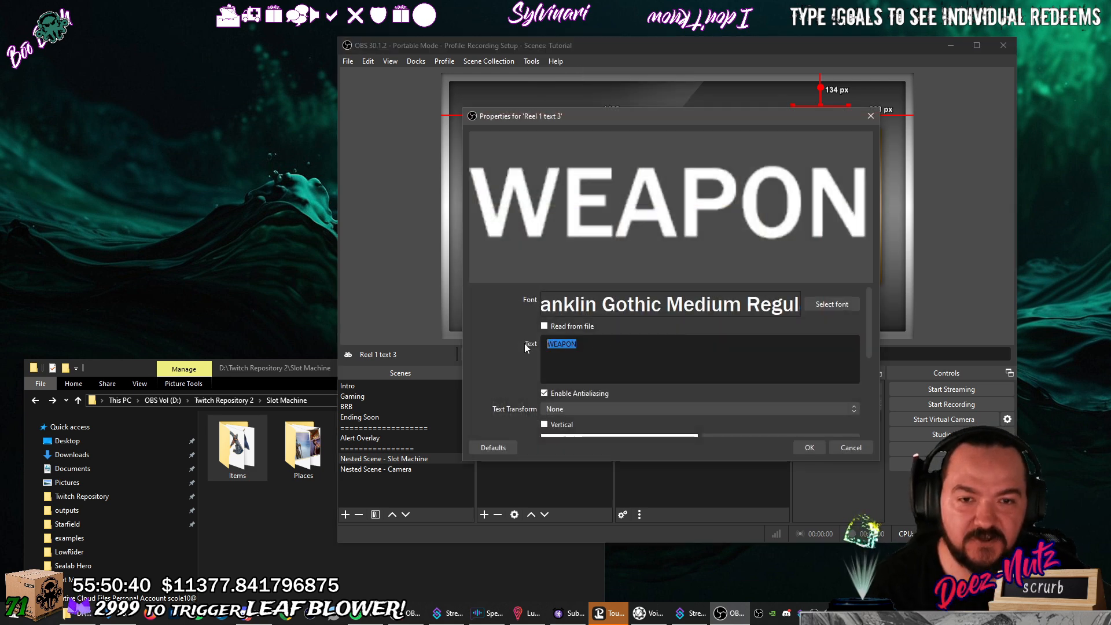
{"action": "type", "text": "PI"}
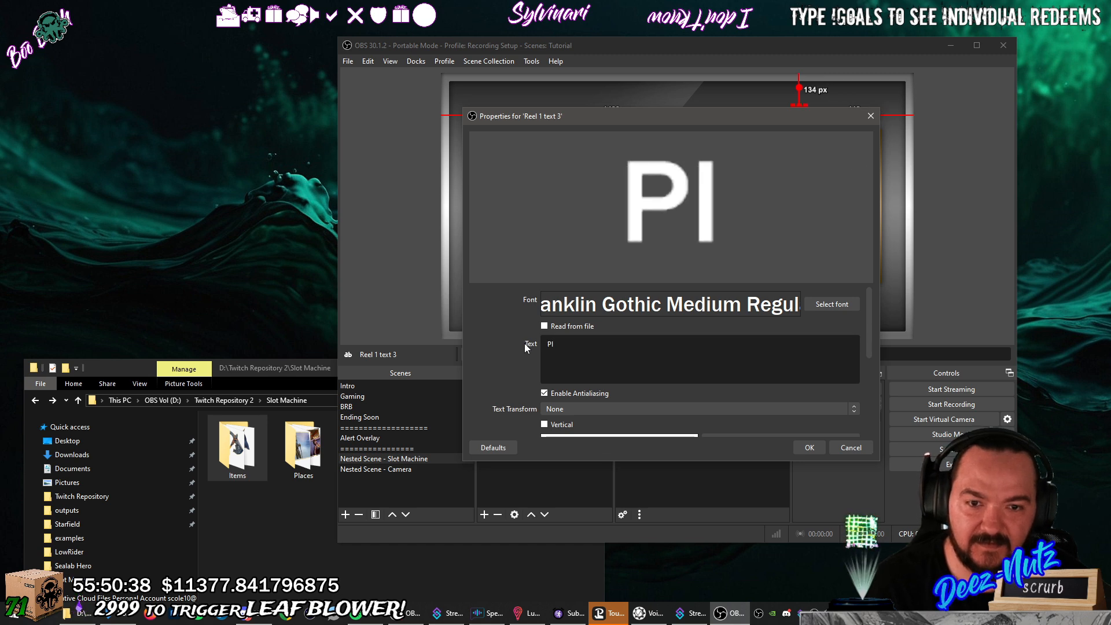
{"action": "key", "text": "BackSpace"}
{"action": "type", "text": "LACE"}
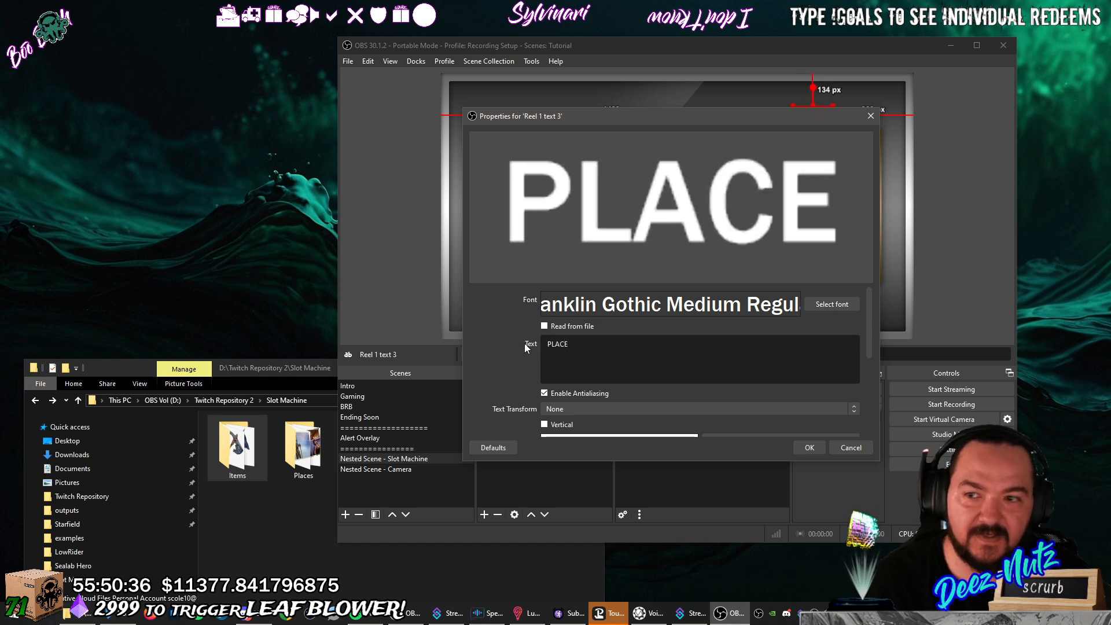
{"action": "left_click", "coordinate": [809, 447]}
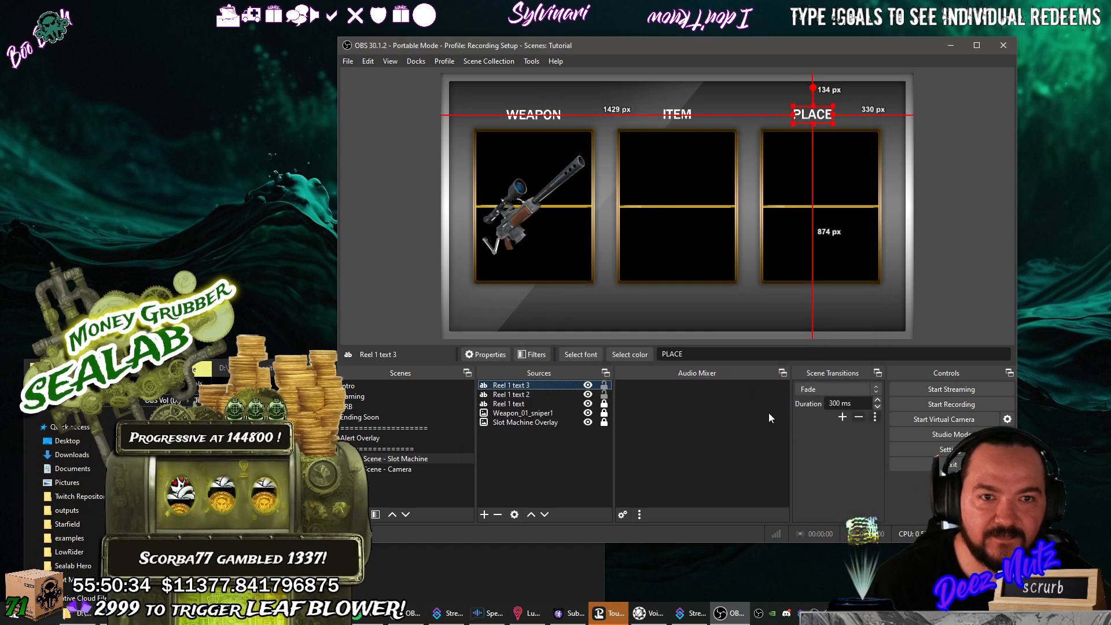
Centre the PLACE label above the third reel window and lock the Reel 1 text 3 and Reel 1 text 2 sources.
{"action": "left_click_drag", "start_coordinate": [823, 116], "coordinate": [833, 117]}
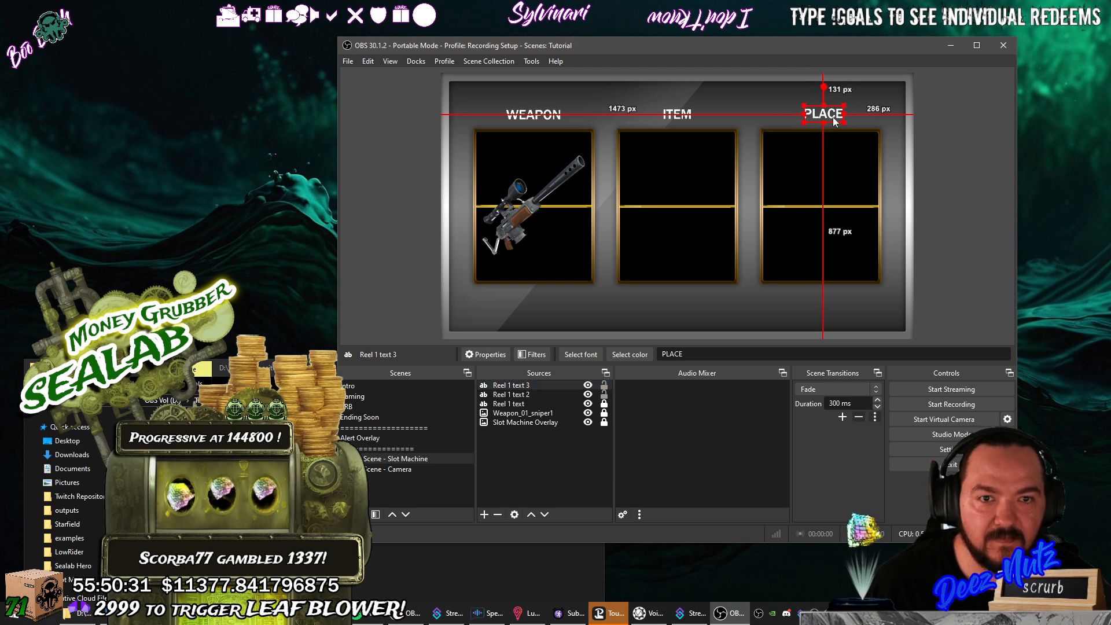
{"action": "left_click", "coordinate": [604, 386]}
{"action": "left_click", "coordinate": [605, 395]}
{"action": "left_click", "coordinate": [554, 471]}
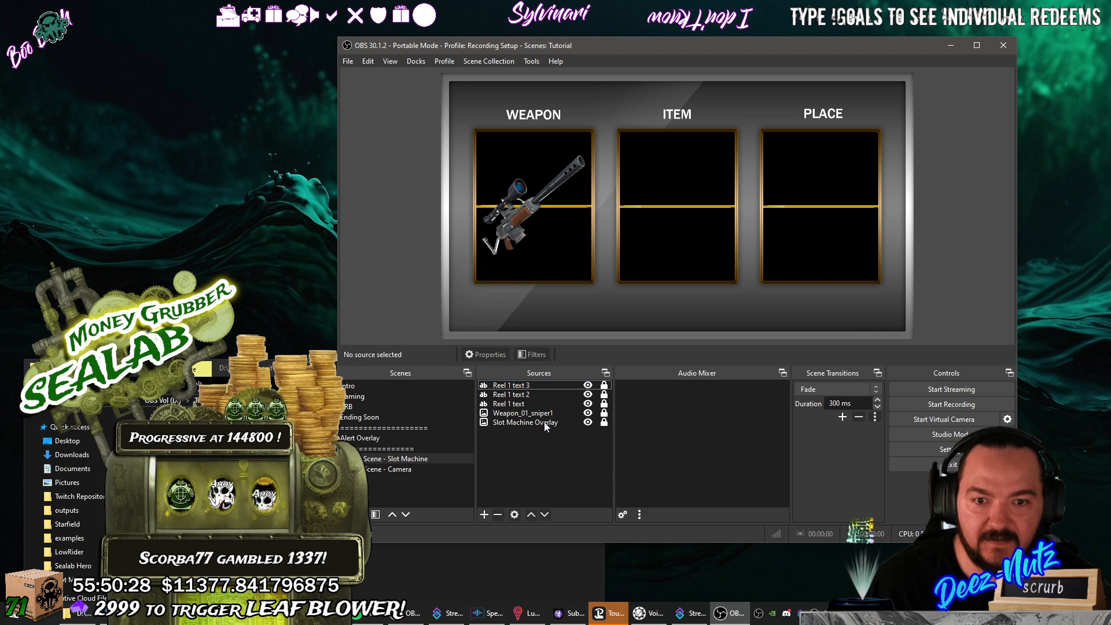
Group the three reel text sources into a group named Text Group and lock the group.
{"action": "left_click", "coordinate": [534, 403]}
{"action": "left_click", "coordinate": [534, 387], "text": "shift"}
{"action": "right_click", "coordinate": [534, 387]}
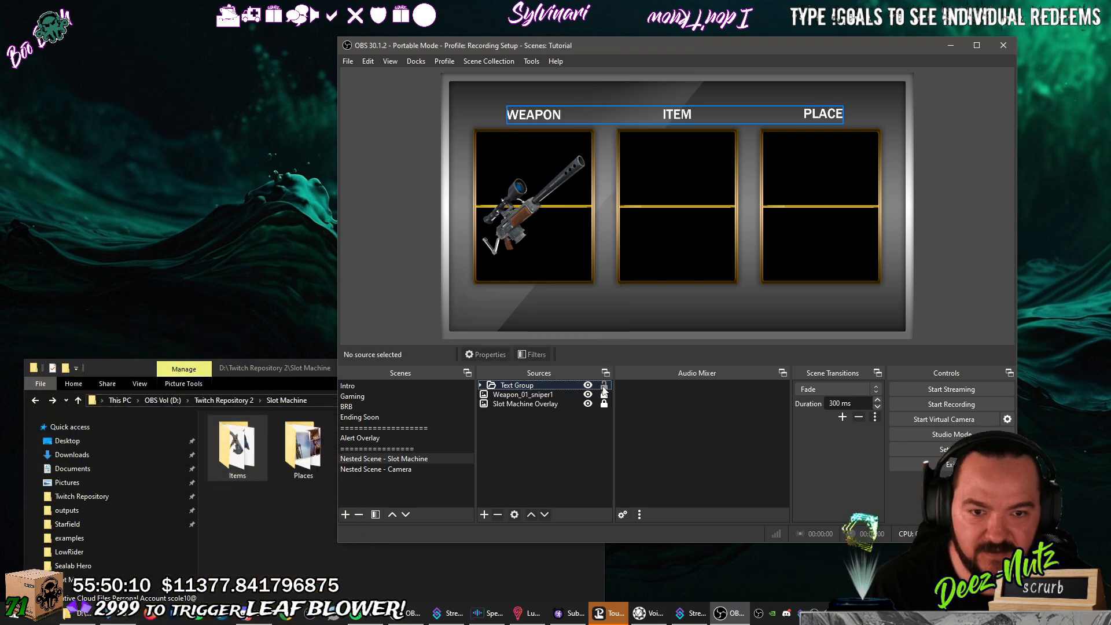
{"action": "left_click", "coordinate": [585, 407]}
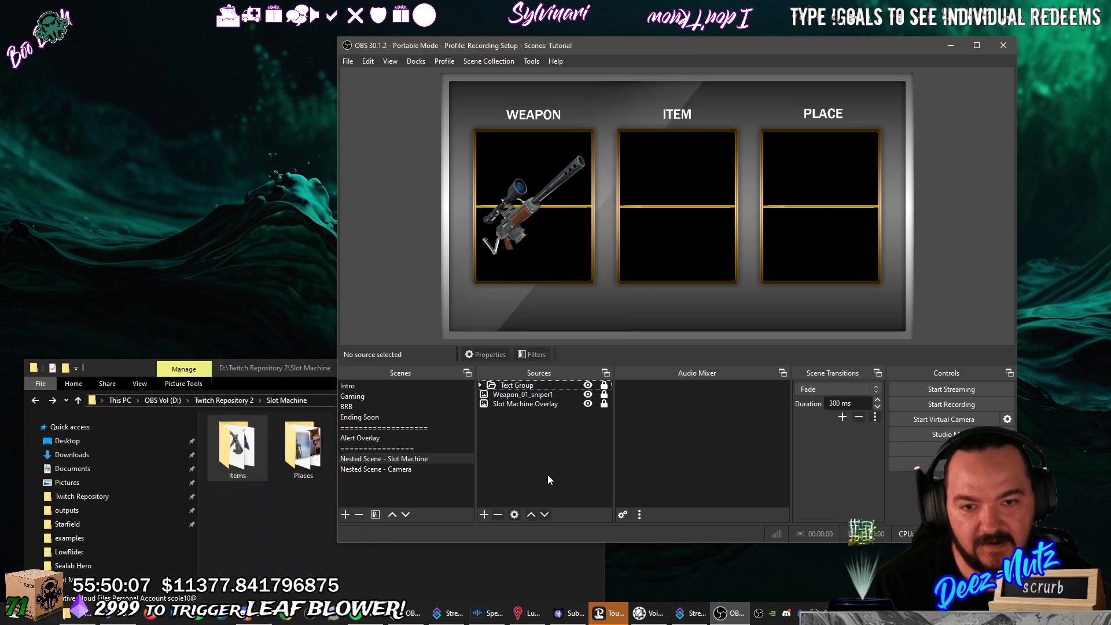
Create a new image source named Weapon_02_rpg in the Nested Scene - Slot Machine scene.
{"action": "left_click", "coordinate": [485, 514]}
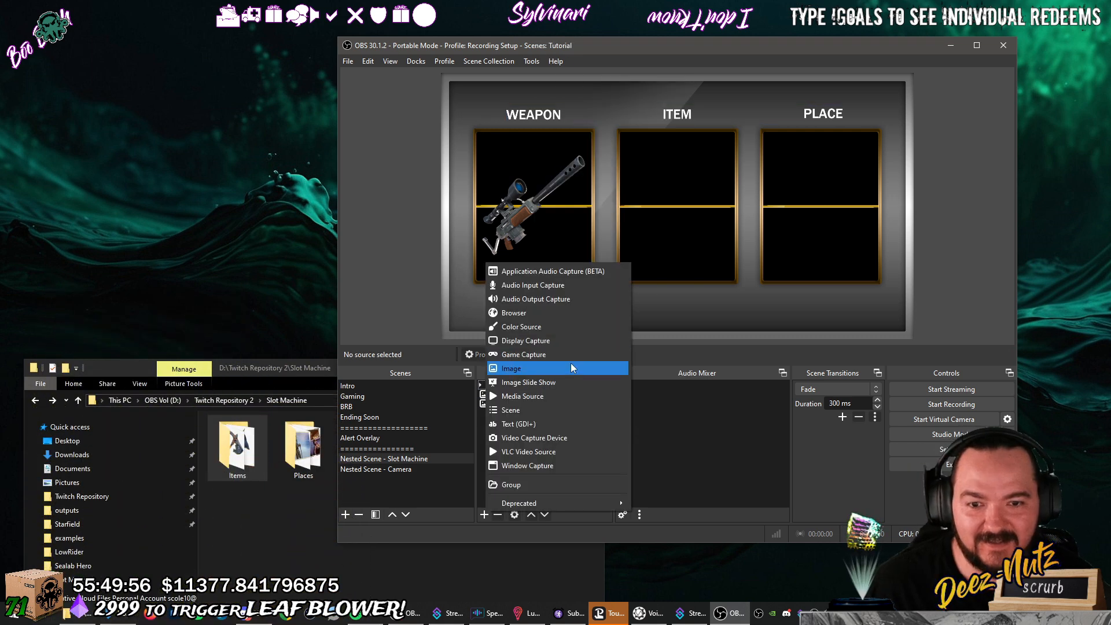
{"action": "left_click", "coordinate": [571, 369]}
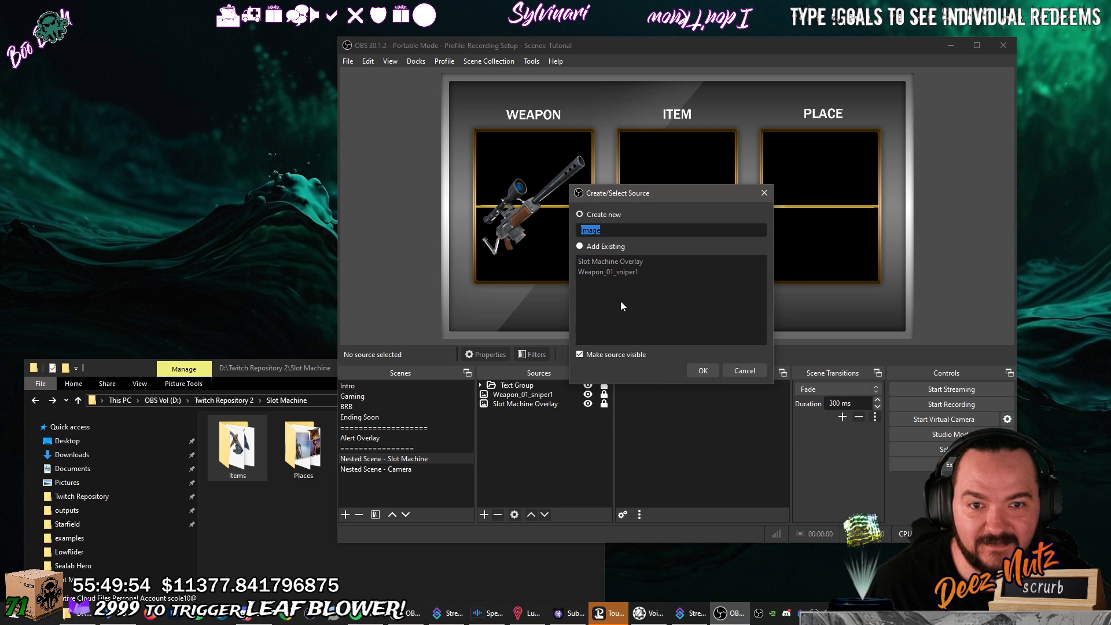
{"action": "type", "text": "Weapon"}
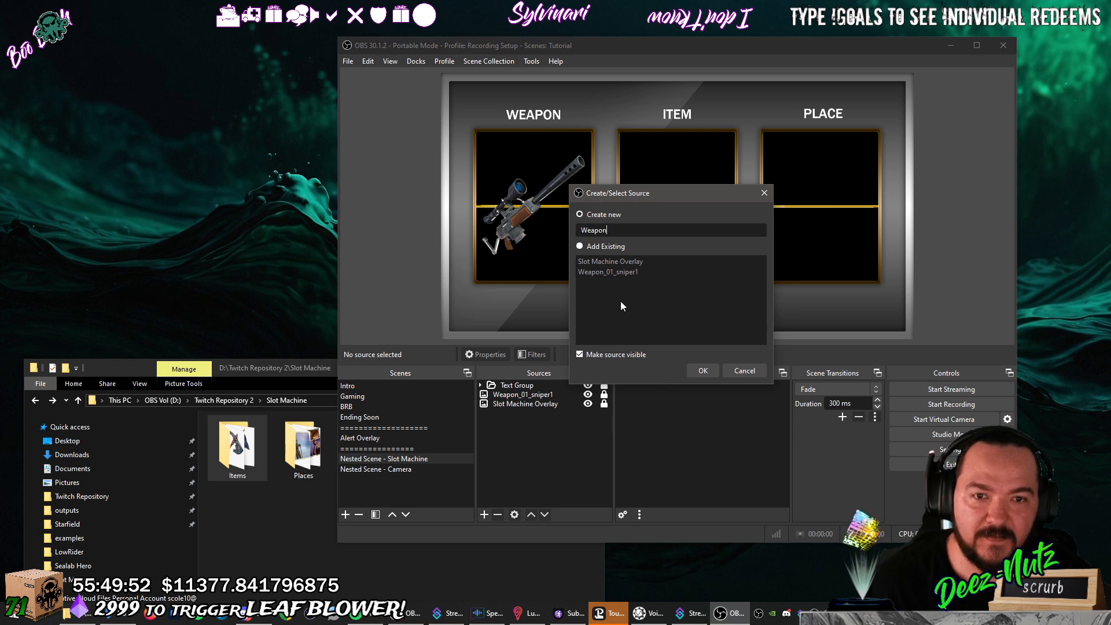
{"action": "type", "text": "_02_"}
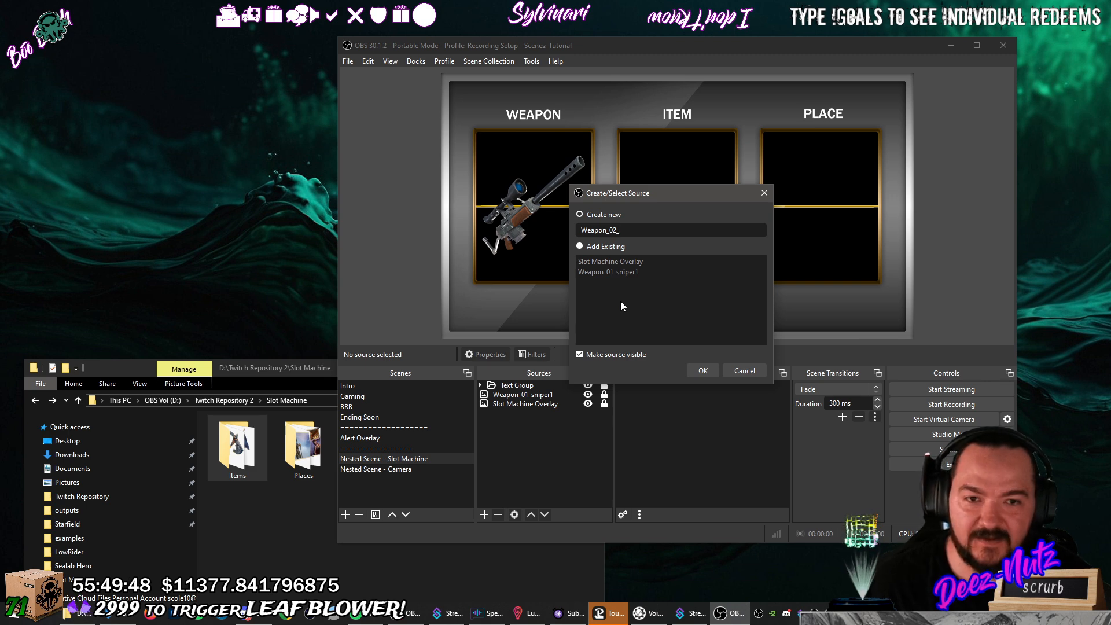
{"action": "type", "text": "n"}
{"action": "key", "text": "BackSpace"}
{"action": "type", "text": "r"}
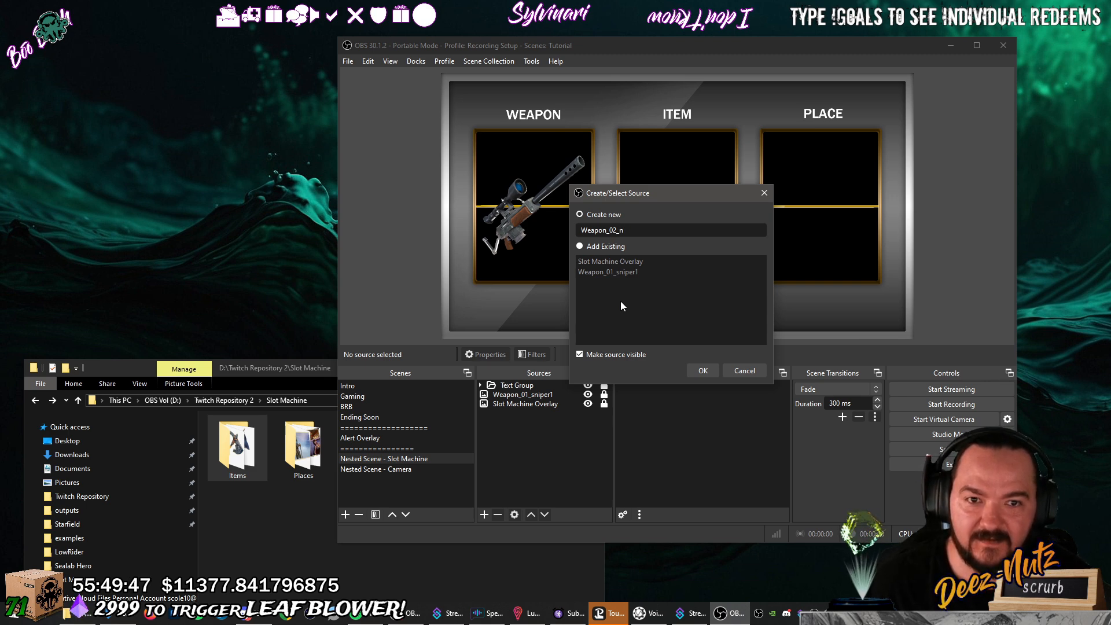
{"action": "type", "text": "pg"}
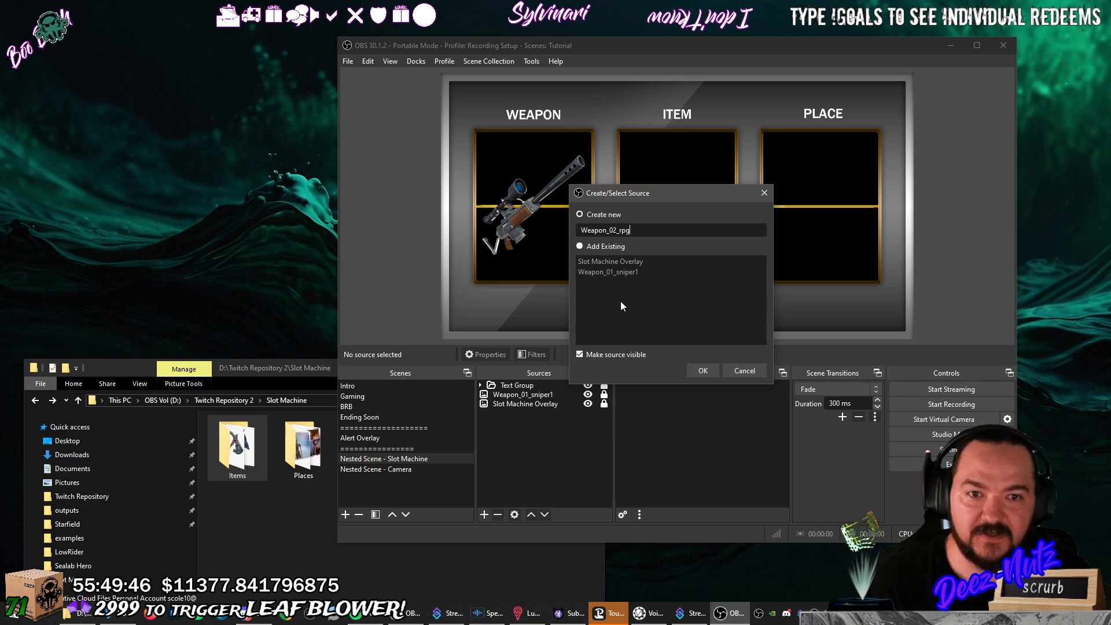
{"action": "left_click", "coordinate": [706, 370]}
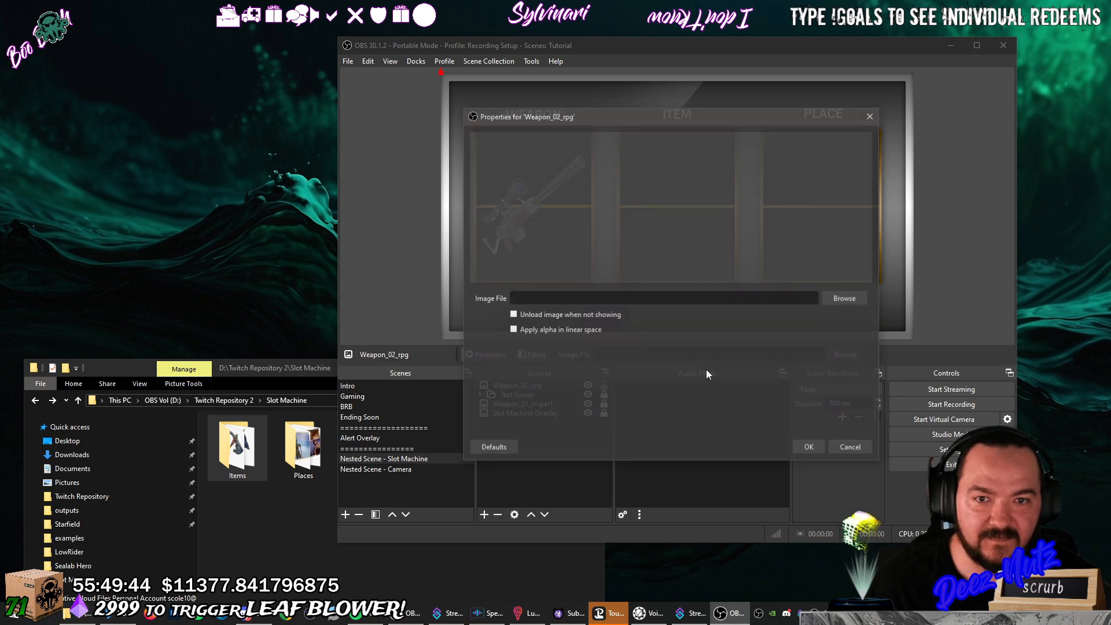
Load rpg.png from the Weapons folder into Weapon_02_rpg and move the image over the ITEM reel window.
{"action": "left_click", "coordinate": [841, 300]}
{"action": "left_click", "coordinate": [599, 217]}
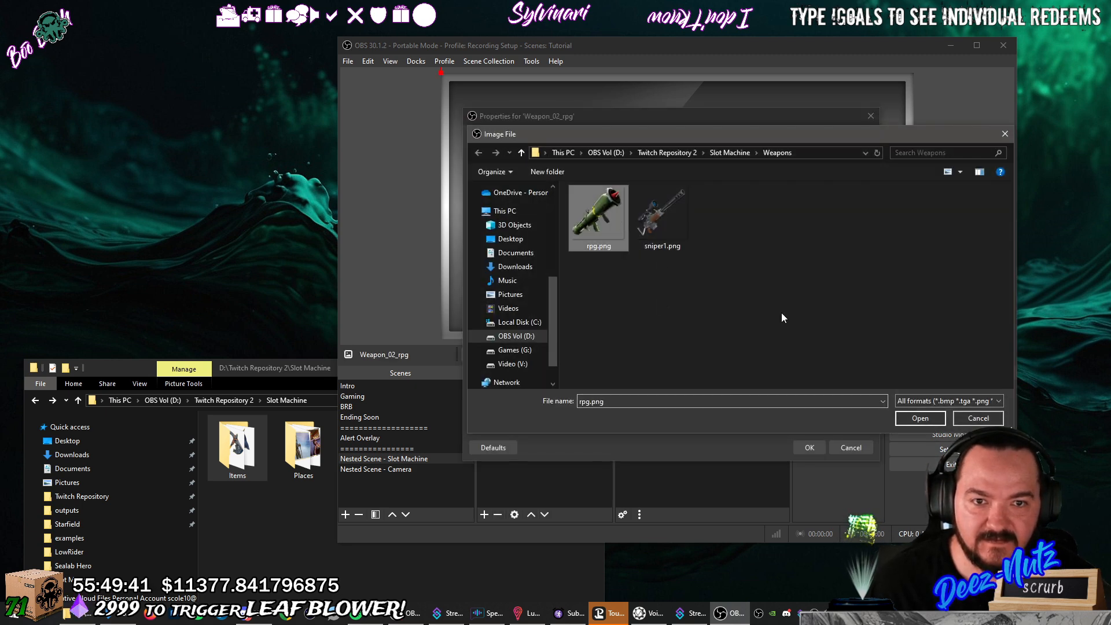
{"action": "left_click", "coordinate": [921, 418]}
{"action": "left_click", "coordinate": [811, 449]}
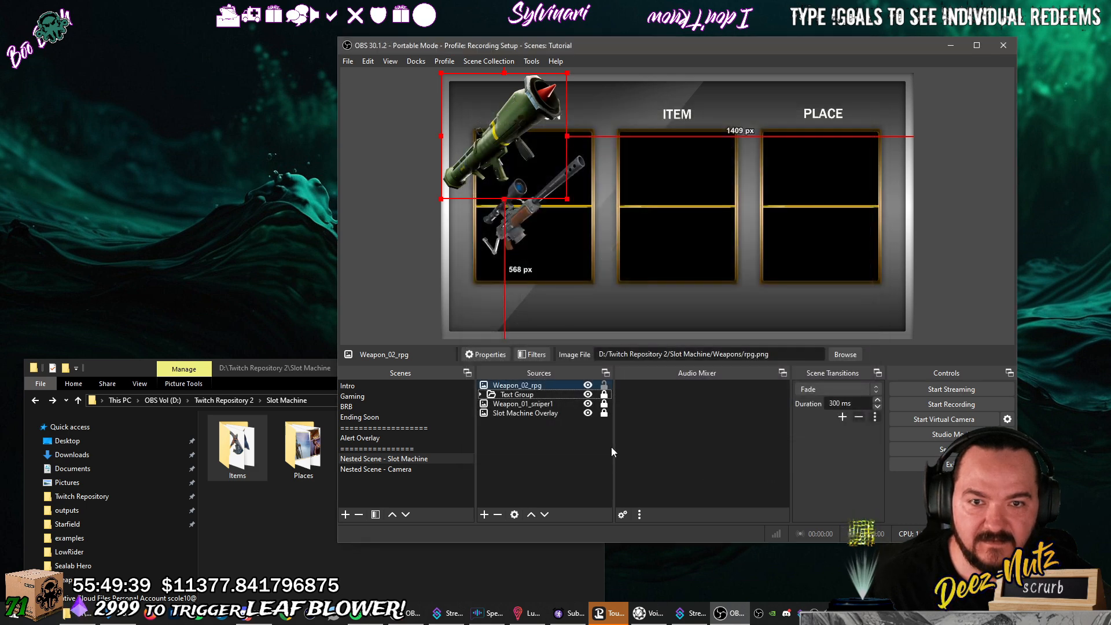
{"action": "left_click_drag", "start_coordinate": [496, 143], "coordinate": [670, 212]}
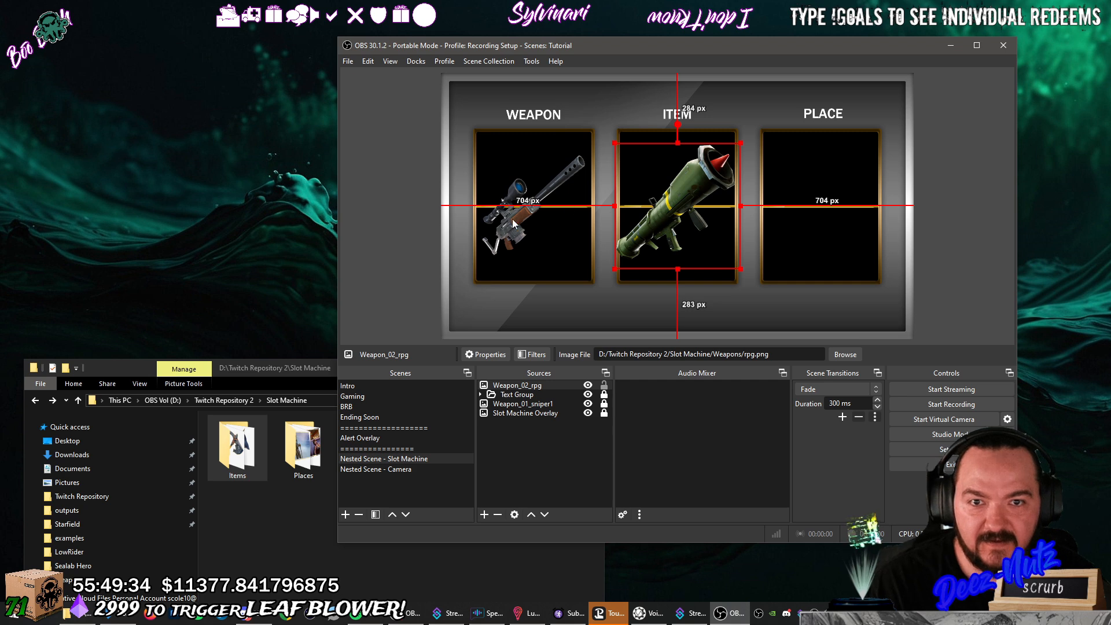
Unlock the Weapon_01_sniper1 source, copy its transform and lock it again.
{"action": "left_click", "coordinate": [513, 269]}
{"action": "left_click", "coordinate": [570, 404]}
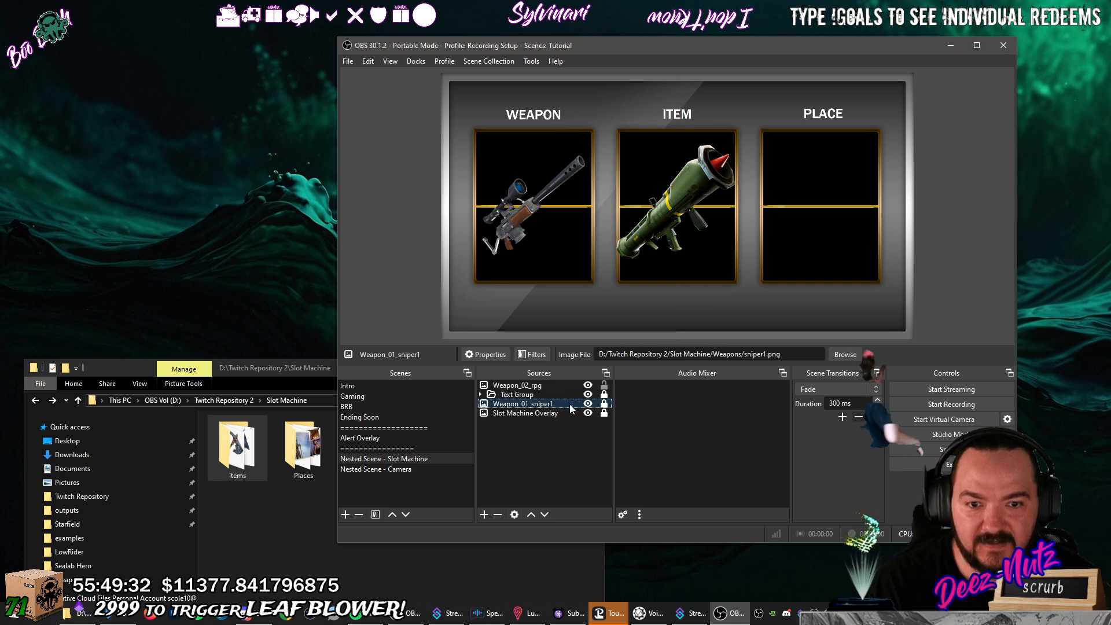
{"action": "left_click", "coordinate": [604, 404]}
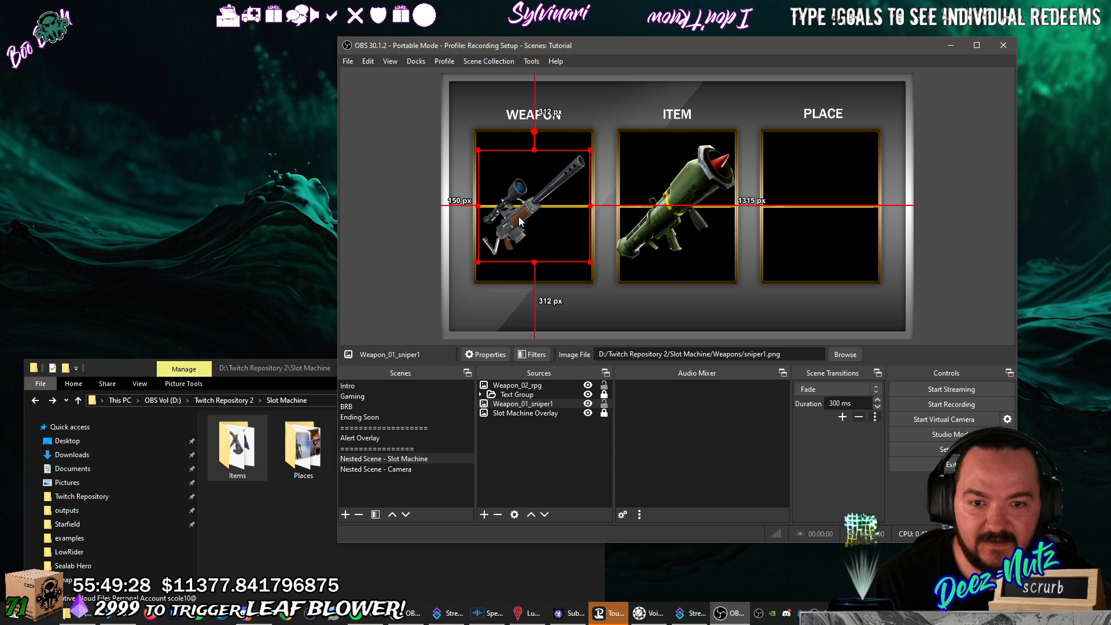
{"action": "right_click", "coordinate": [558, 402]}
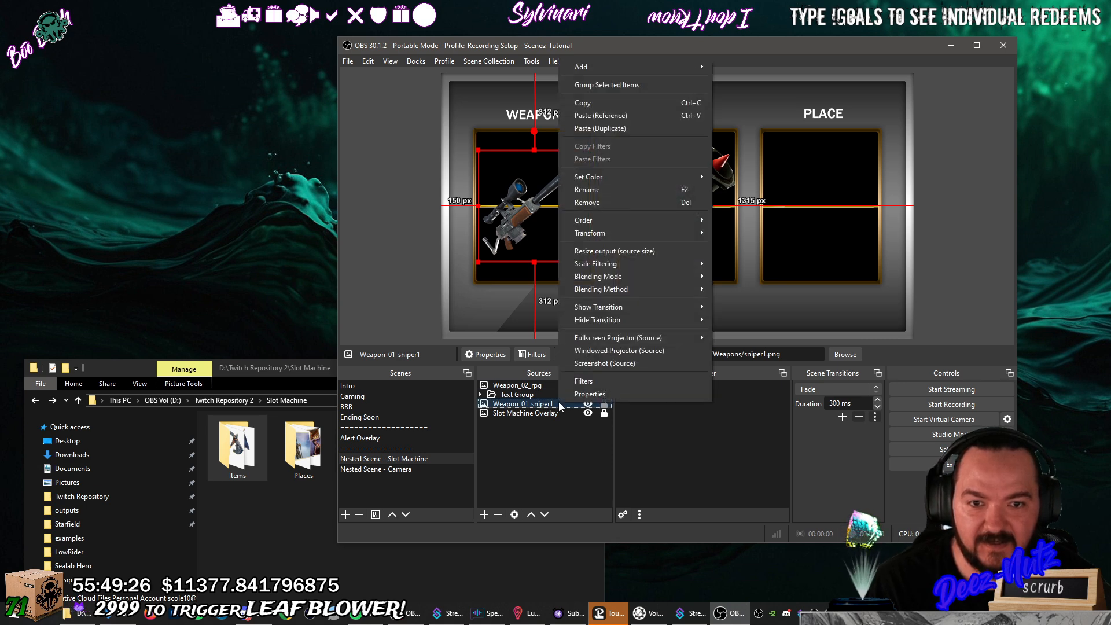
{"action": "mouse_move", "coordinate": [633, 320]}
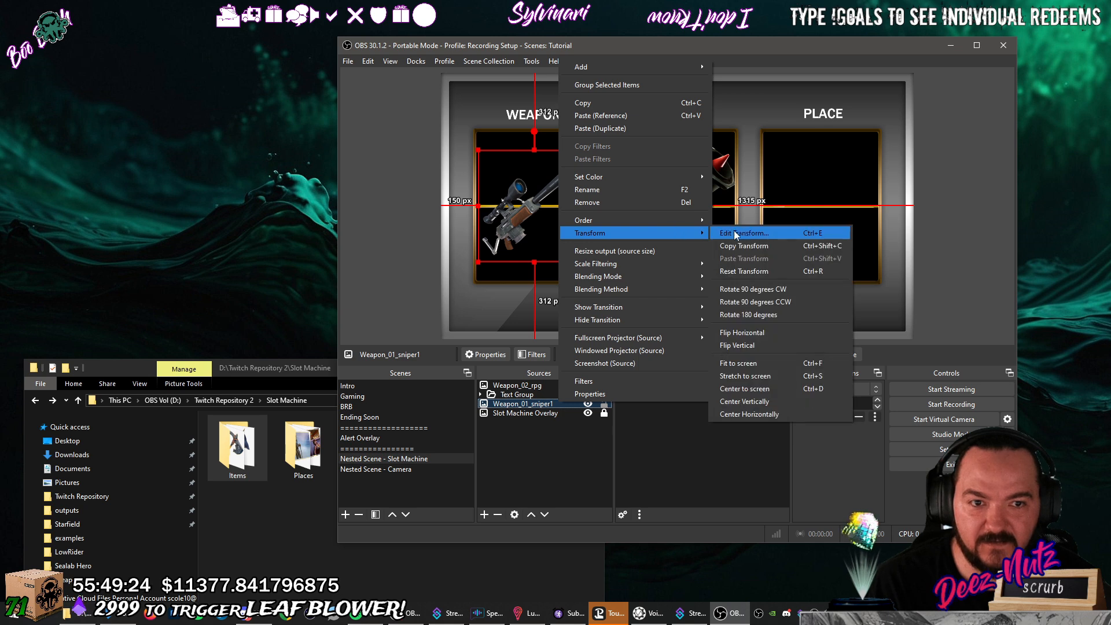
{"action": "left_click", "coordinate": [749, 242]}
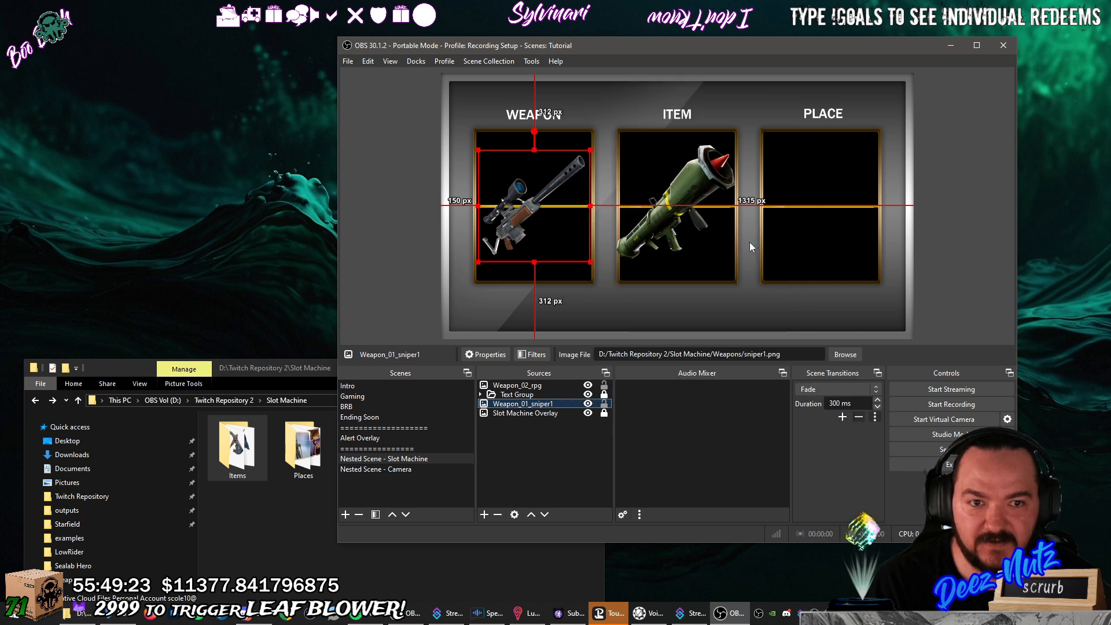
{"action": "left_click", "coordinate": [604, 404]}
Paste the copied transform onto the Weapon_02_rpg source and lock it.
{"action": "left_click", "coordinate": [558, 386]}
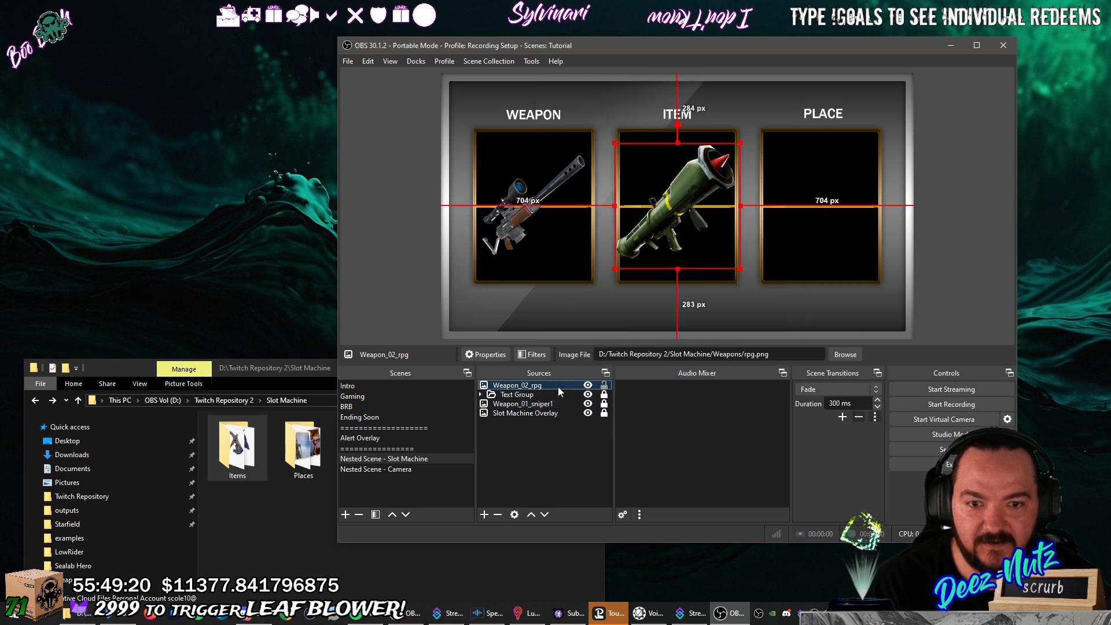
{"action": "right_click", "coordinate": [664, 211]}
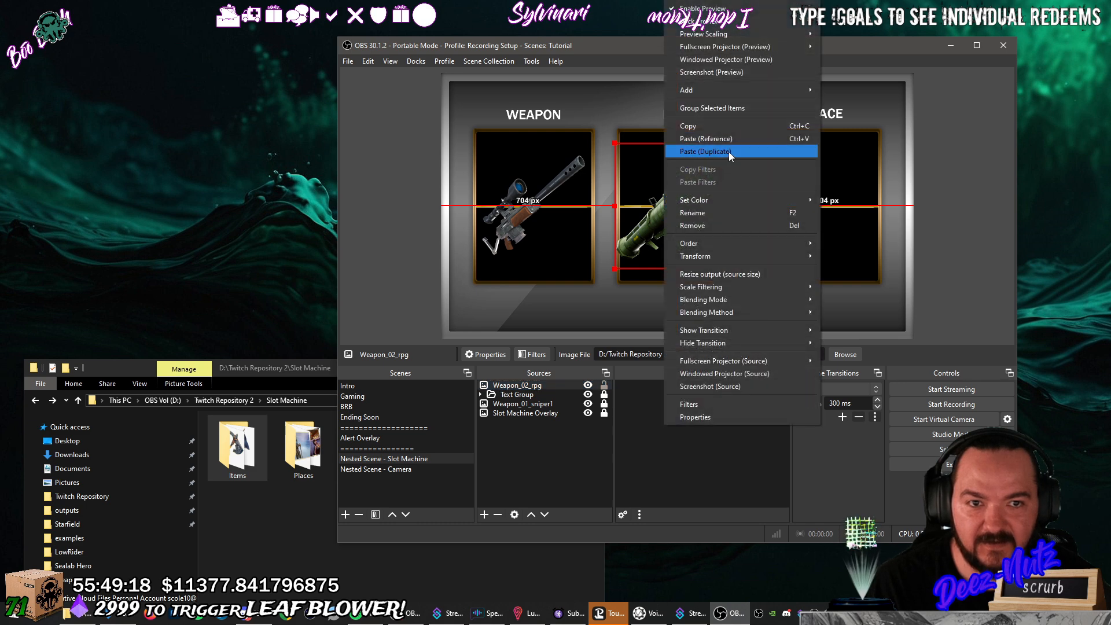
{"action": "mouse_move", "coordinate": [734, 255]}
{"action": "left_click", "coordinate": [839, 281]}
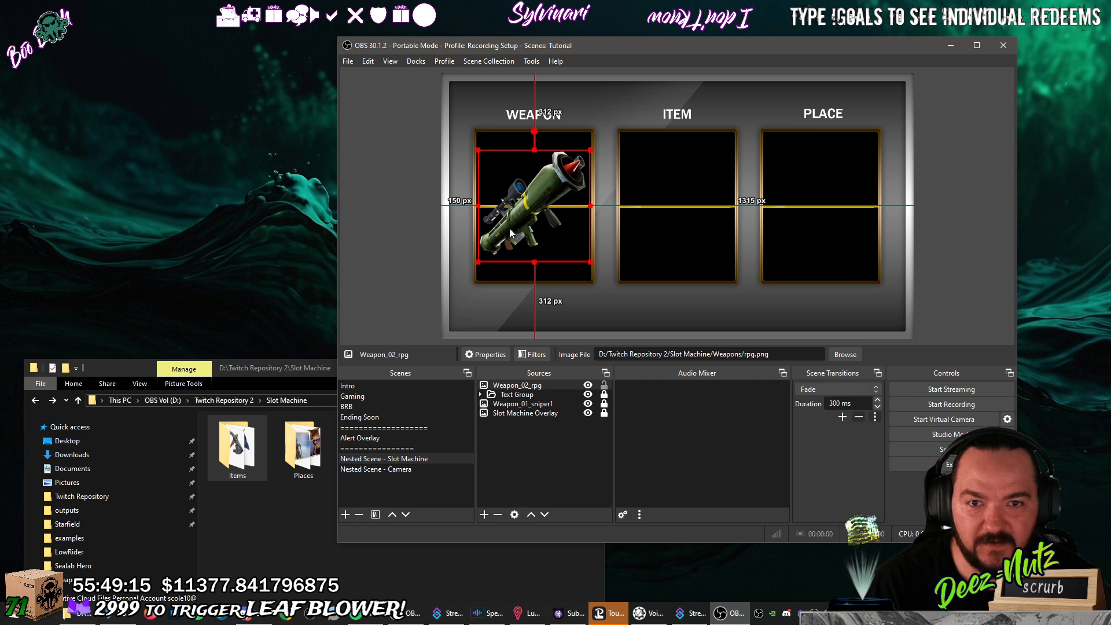
{"action": "left_click", "coordinate": [605, 385]}
Reorder the sources so Weapon_02_rpg and Weapon_01_sniper1 sit below the Slot Machine Overlay.
{"action": "left_click", "coordinate": [563, 387]}
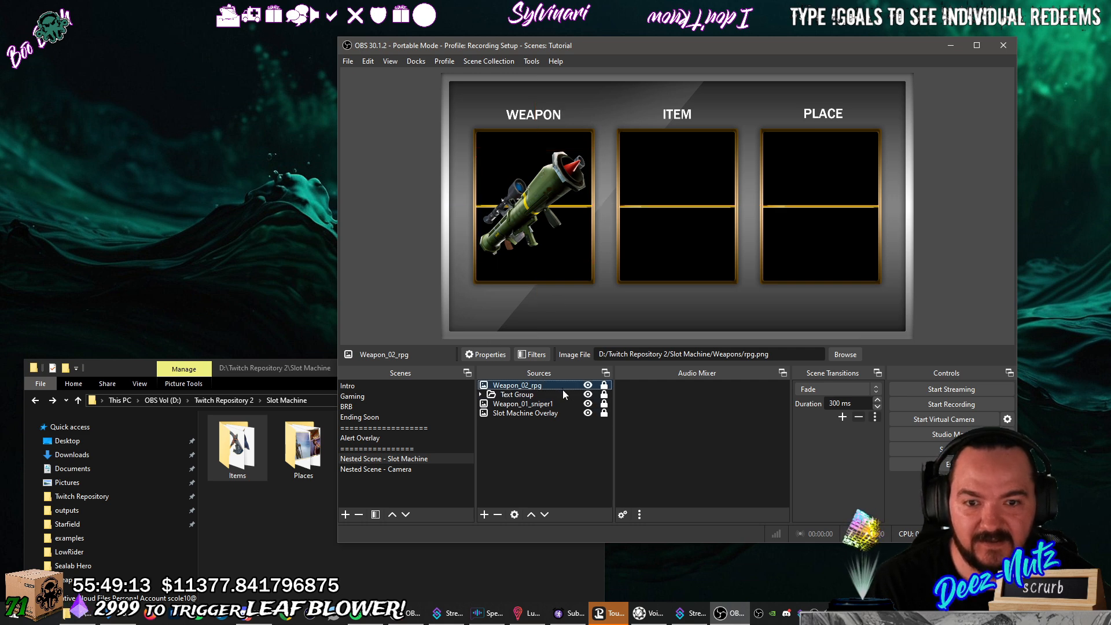
{"action": "left_click", "coordinate": [545, 515]}
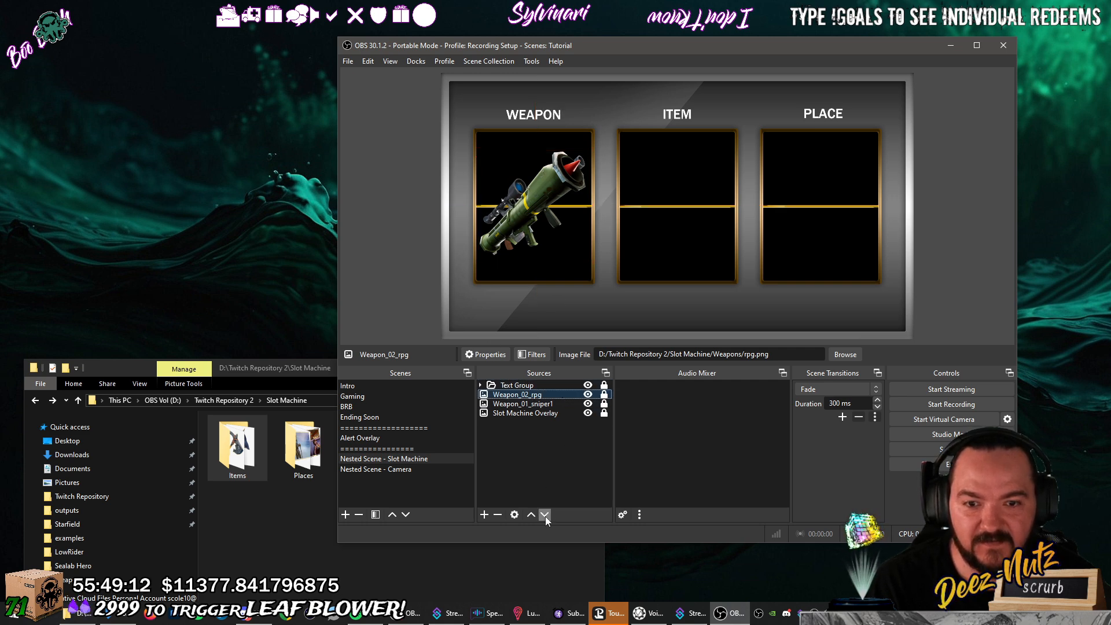
{"action": "left_click", "coordinate": [562, 404]}
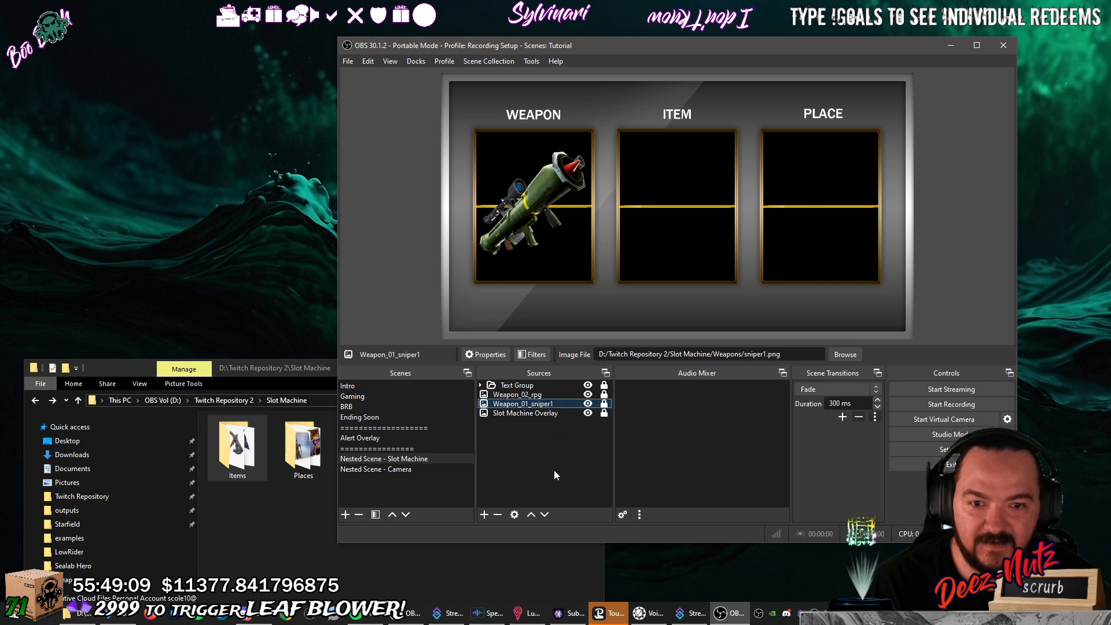
{"action": "left_click", "coordinate": [546, 515]}
{"action": "left_click", "coordinate": [561, 394]}
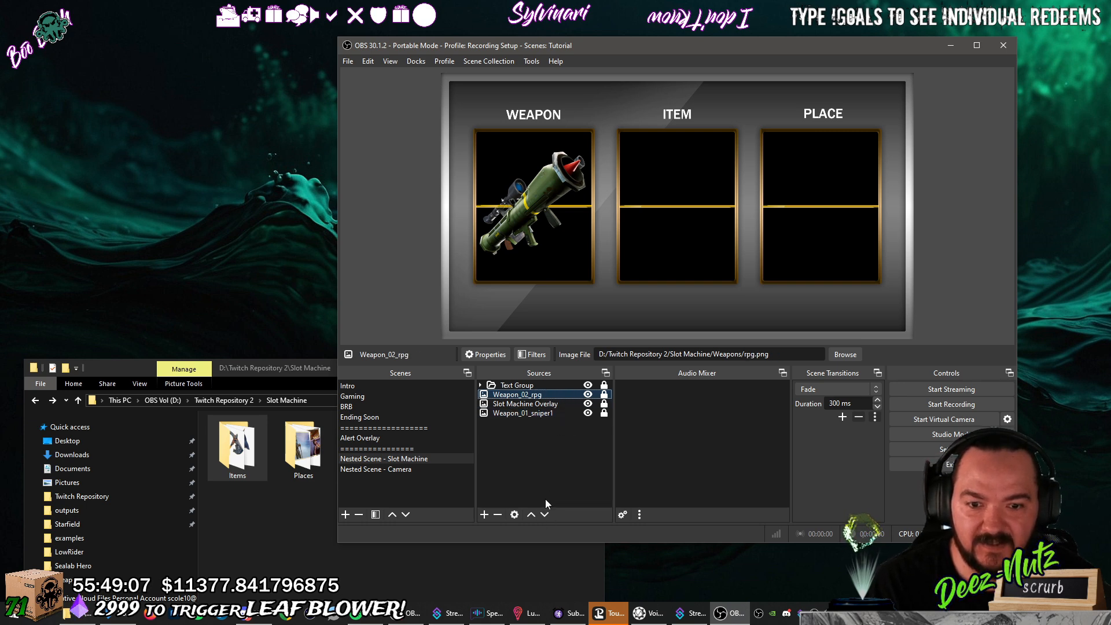
{"action": "left_click", "coordinate": [544, 515]}
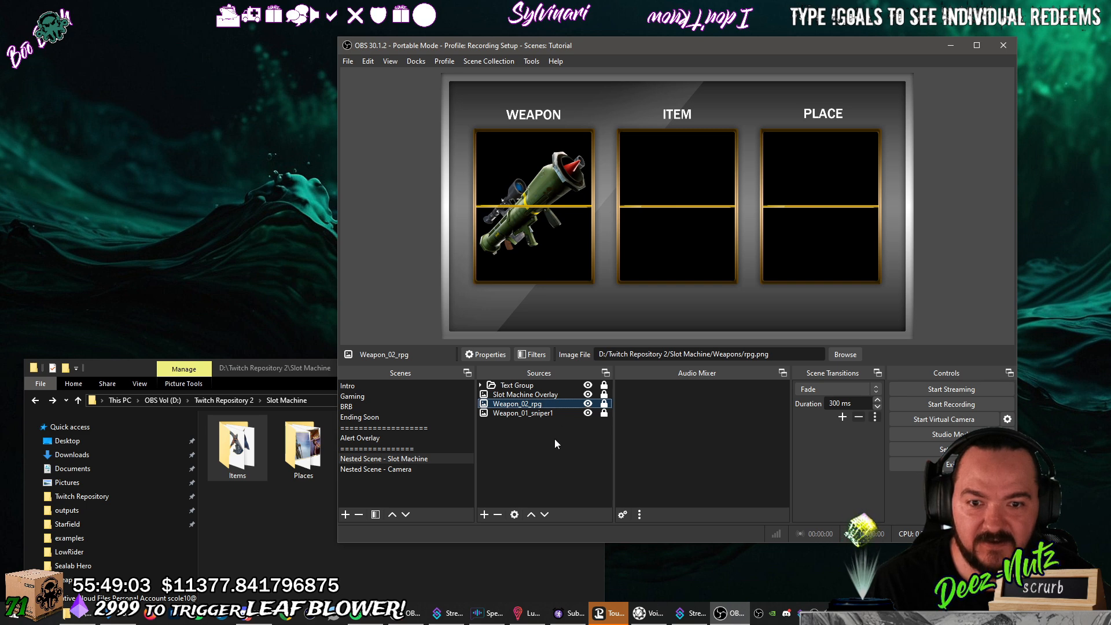
{"action": "left_click", "coordinate": [523, 461]}
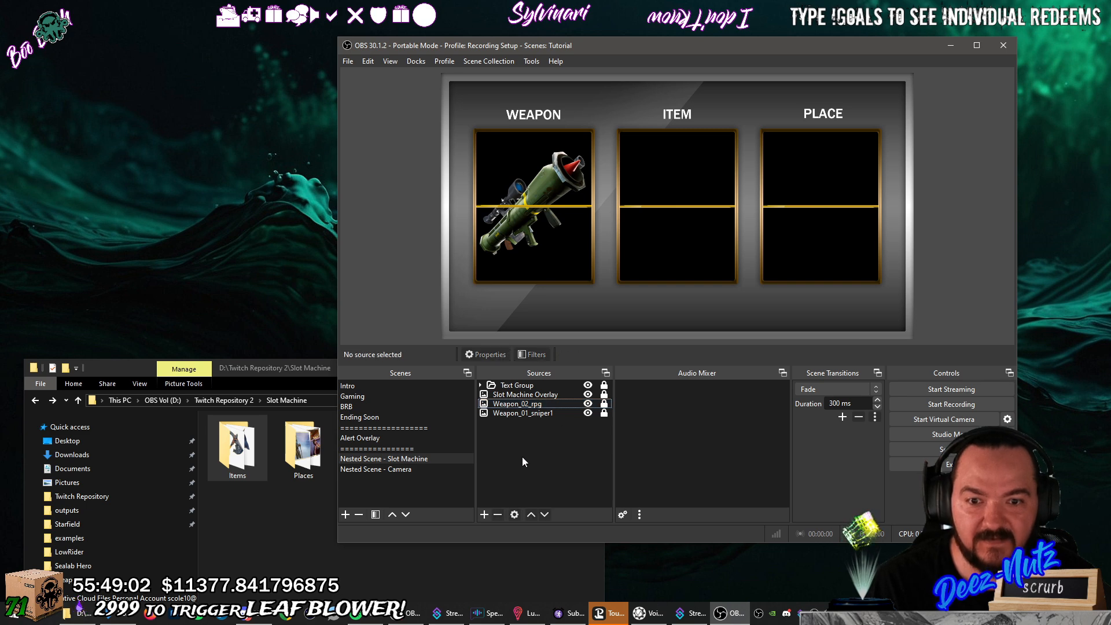
Add a new image source named Item_01_nordic for the item reel.
{"action": "left_click", "coordinate": [484, 516]}
{"action": "left_click", "coordinate": [523, 384]}
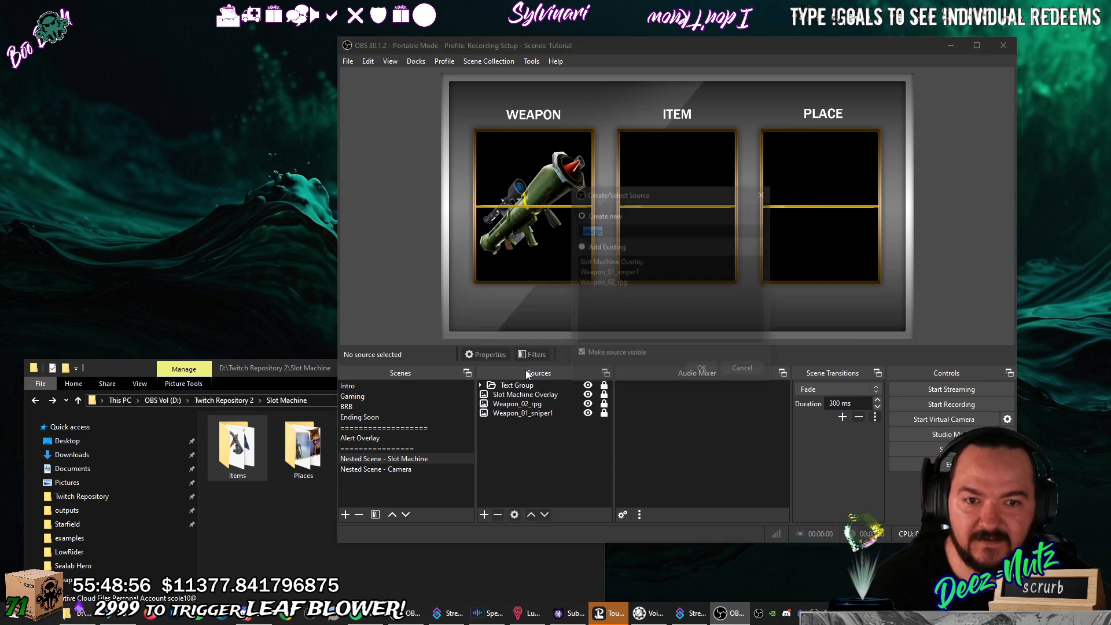
{"action": "type", "text": "Item"}
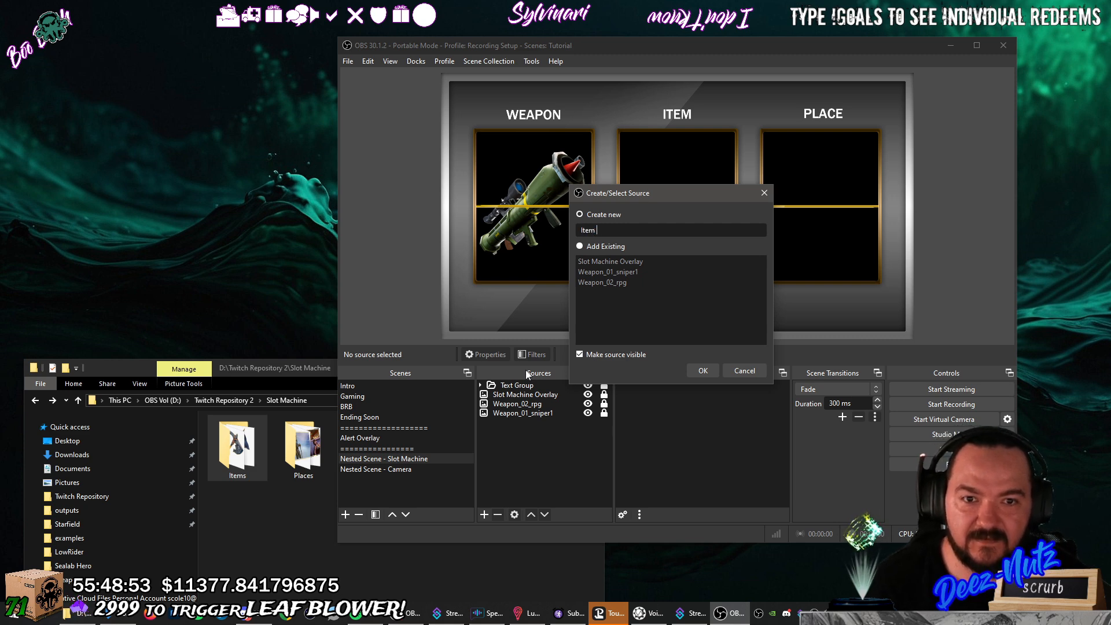
{"action": "key", "text": "BackSpace"}
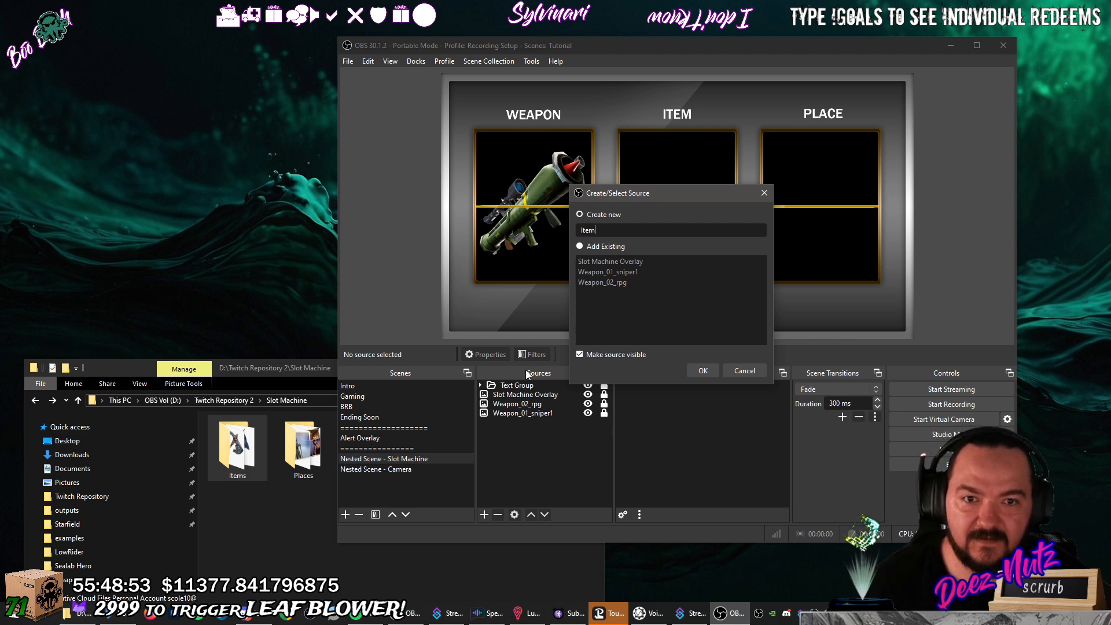
{"action": "type", "text": "_01_"}
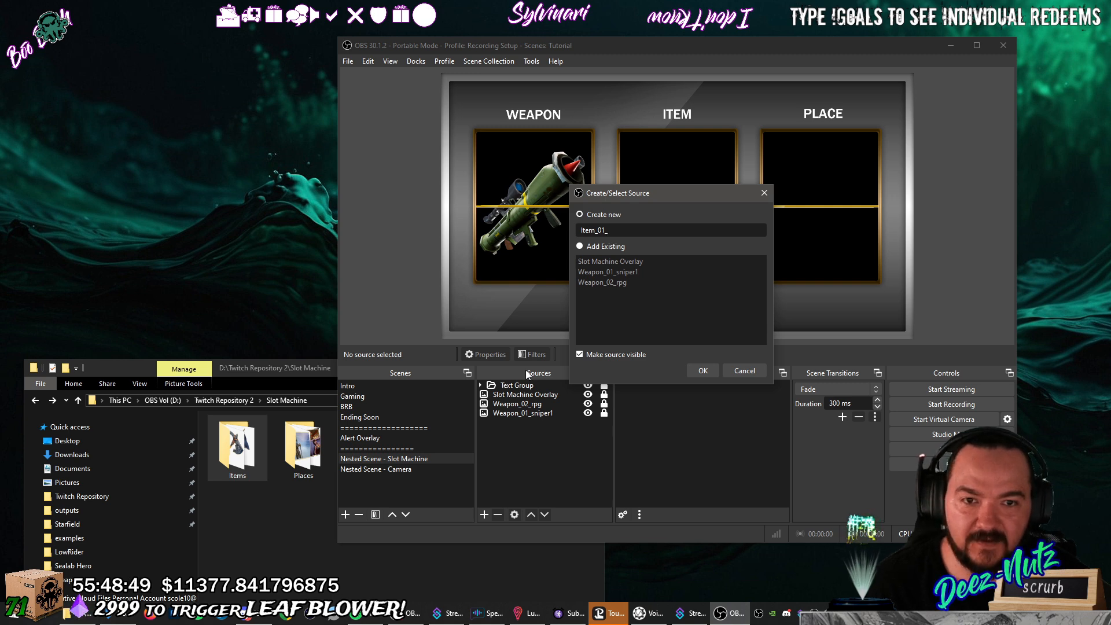
{"action": "type", "text": "nordic"}
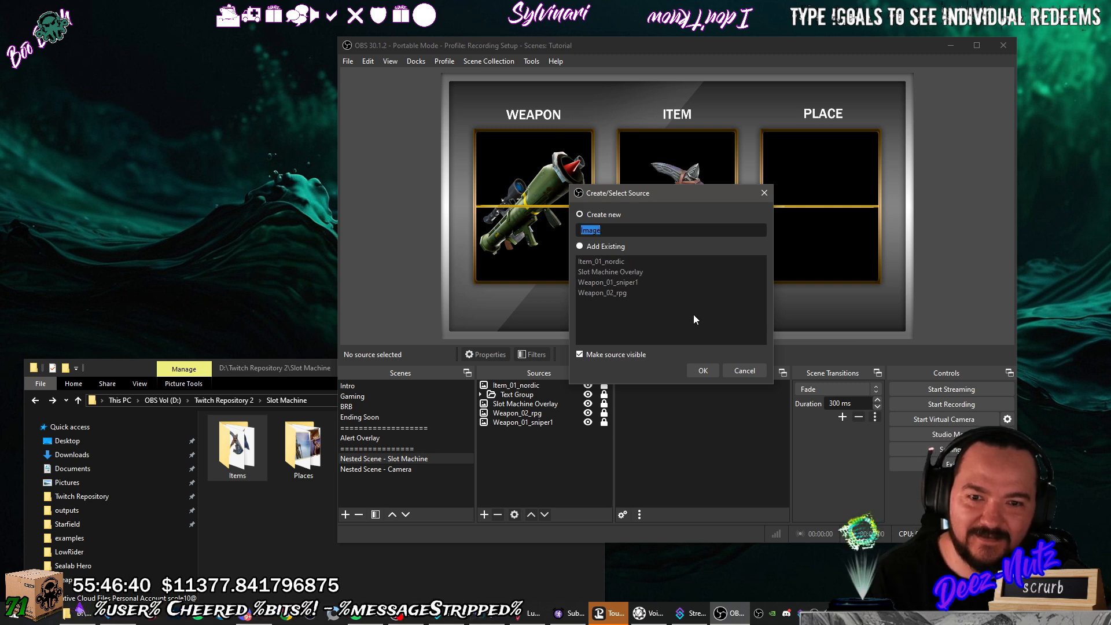
Create the image source Item_02_spear and load spear.png from the Items folder into it.
{"action": "type", "text": "I"}
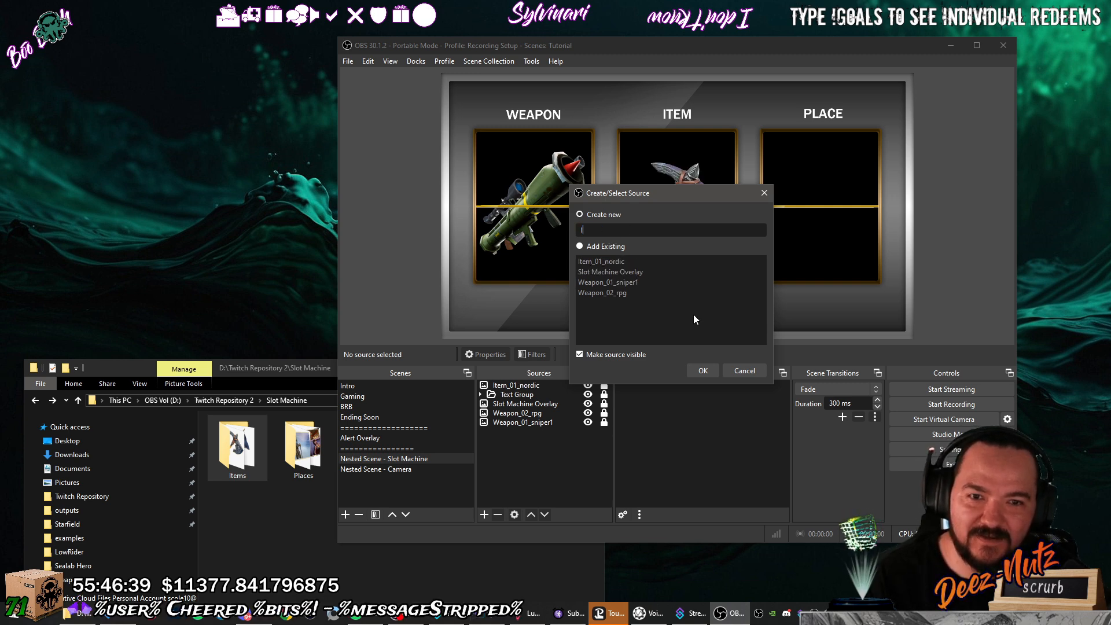
{"action": "type", "text": "tem_02"}
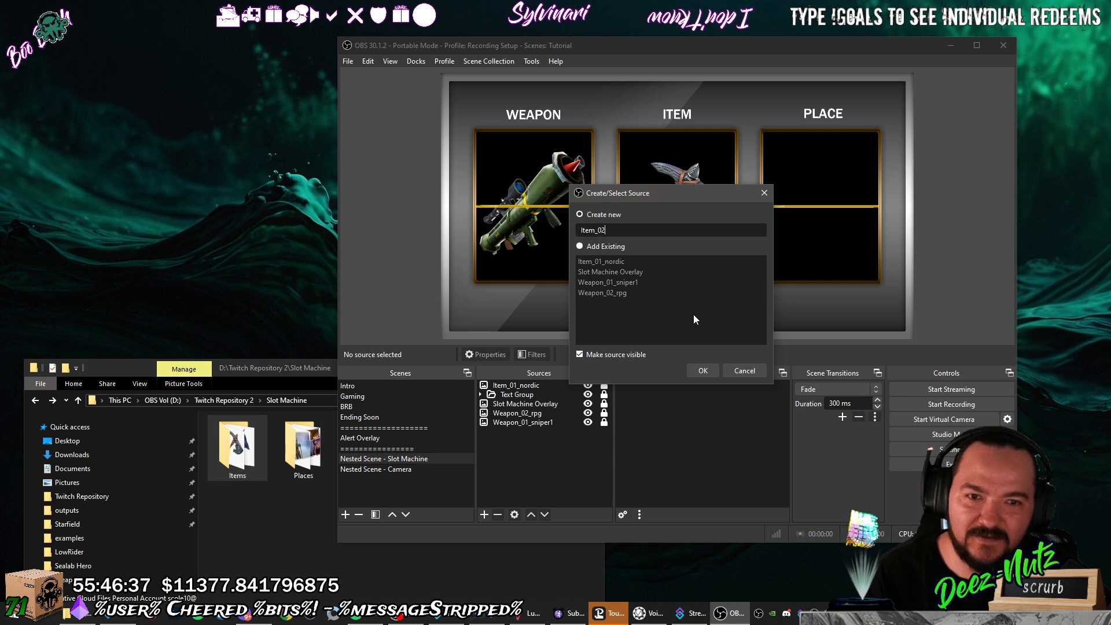
{"action": "type", "text": "_spear"}
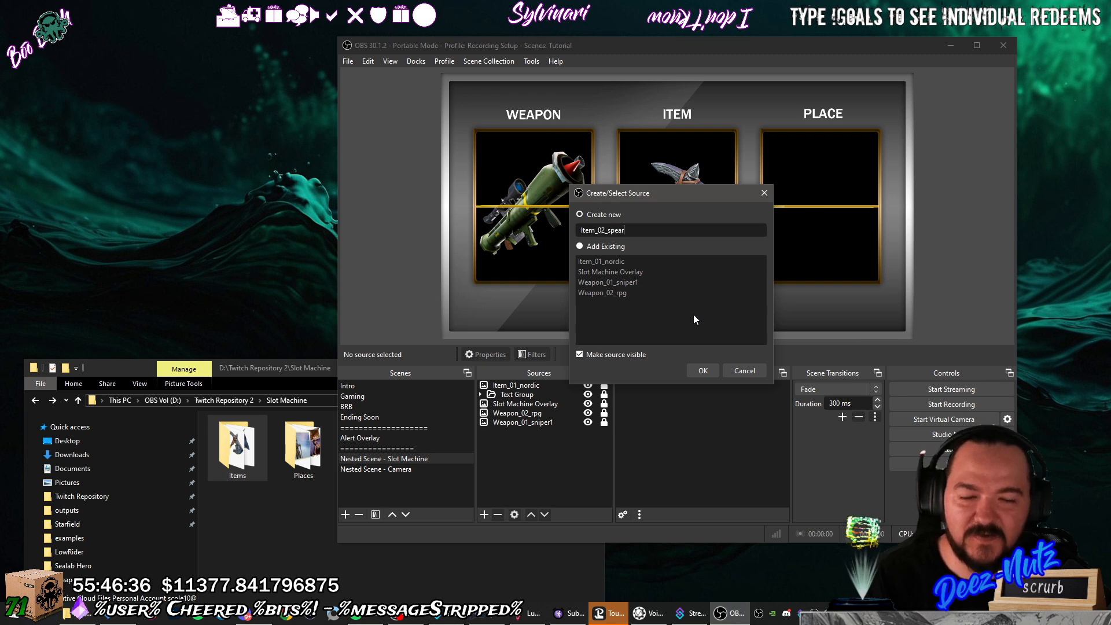
{"action": "left_click", "coordinate": [703, 370]}
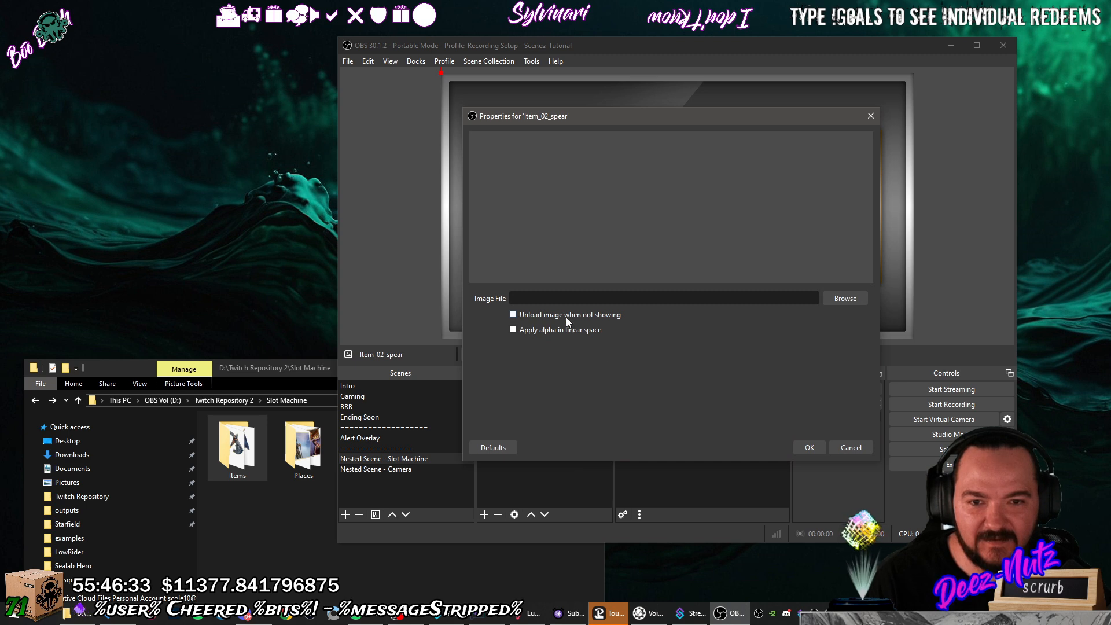
{"action": "left_click", "coordinate": [854, 300]}
{"action": "left_click", "coordinate": [646, 242]}
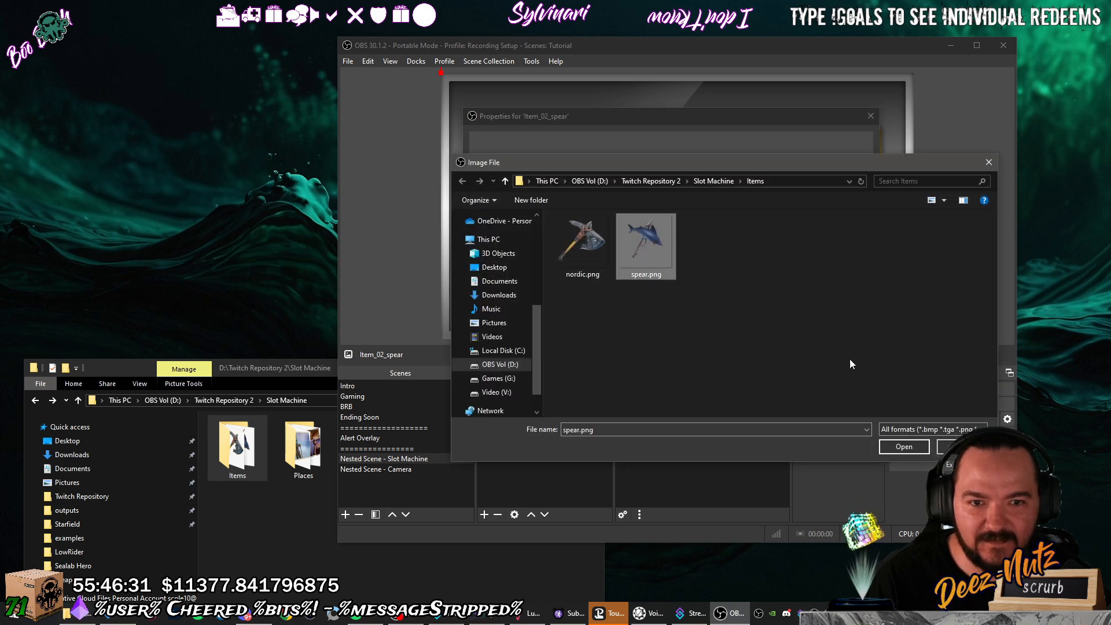
{"action": "left_click", "coordinate": [903, 446]}
{"action": "left_click", "coordinate": [808, 448]}
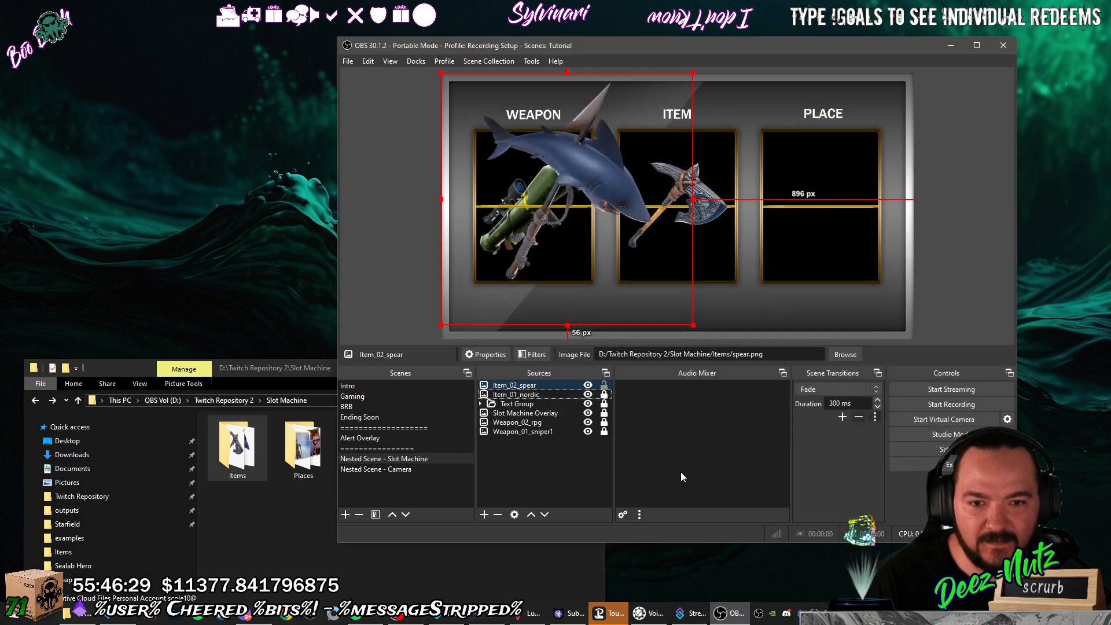
Scale the Item_02_spear image down and position it over the axe in the item reel.
{"action": "left_click_drag", "start_coordinate": [694, 327], "coordinate": [579, 208]}
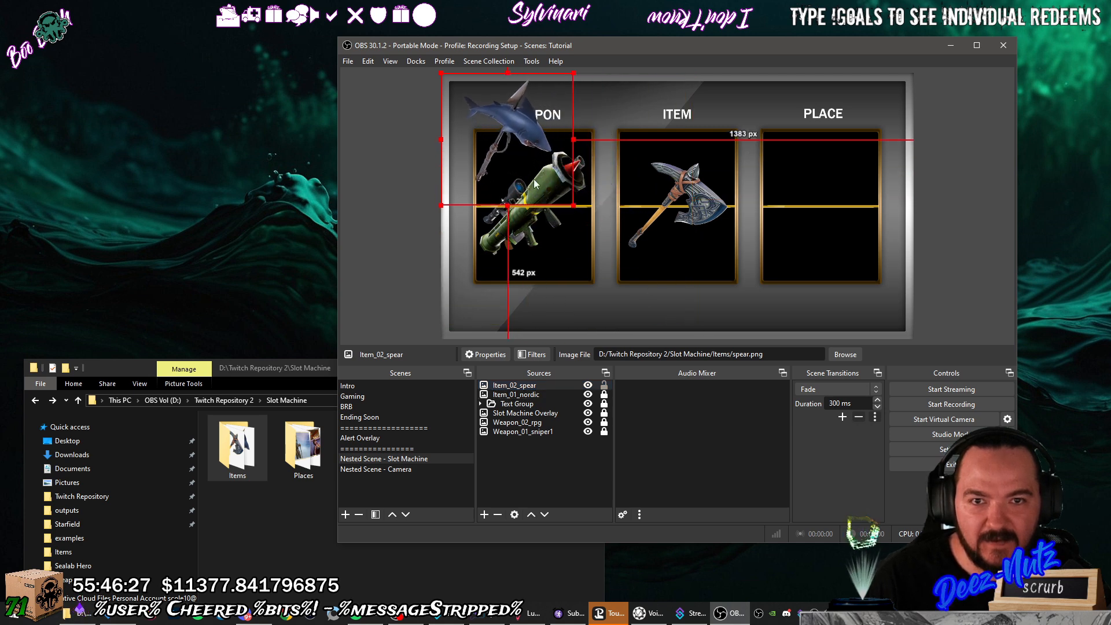
{"action": "left_click_drag", "start_coordinate": [534, 179], "coordinate": [790, 210]}
{"action": "left_click", "coordinate": [546, 386]}
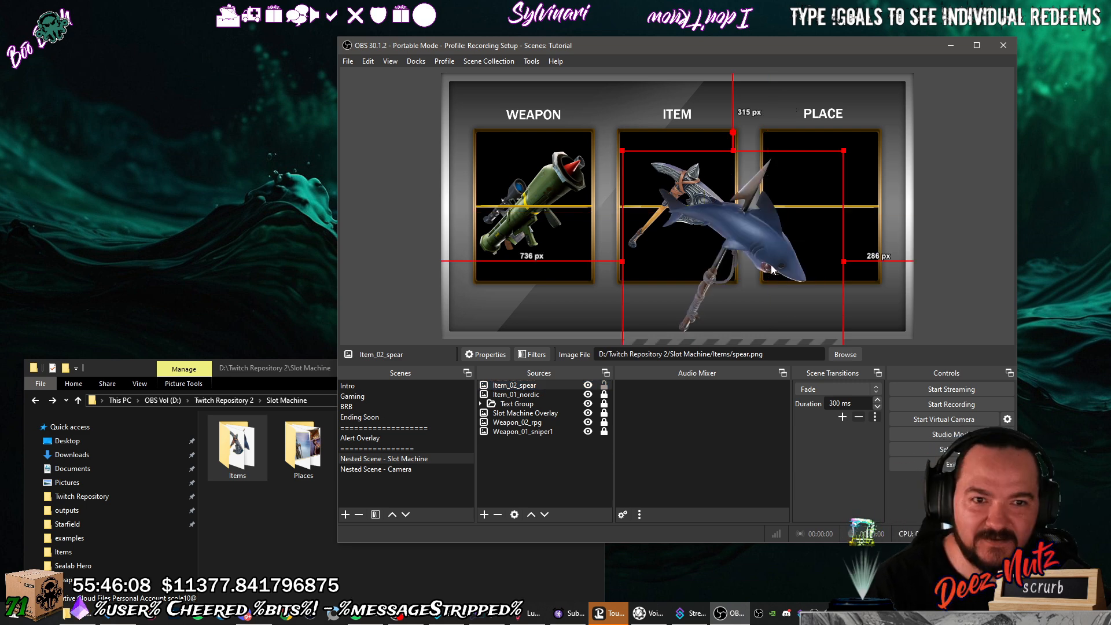
{"action": "left_click_drag", "start_coordinate": [771, 266], "coordinate": [771, 210]}
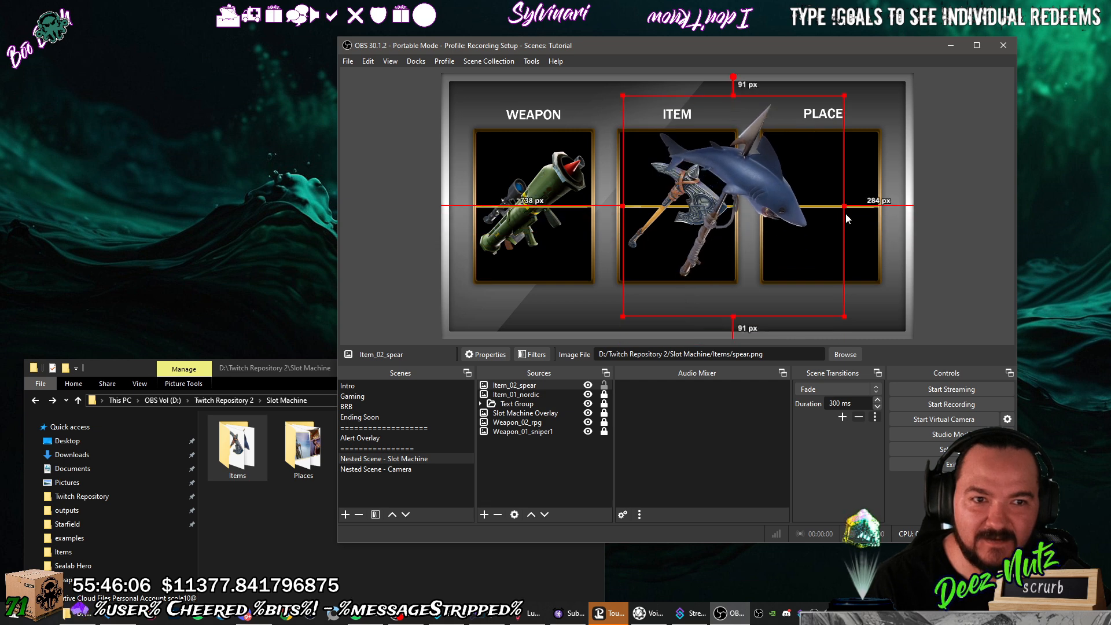
{"action": "left_click_drag", "start_coordinate": [846, 215], "coordinate": [701, 238]}
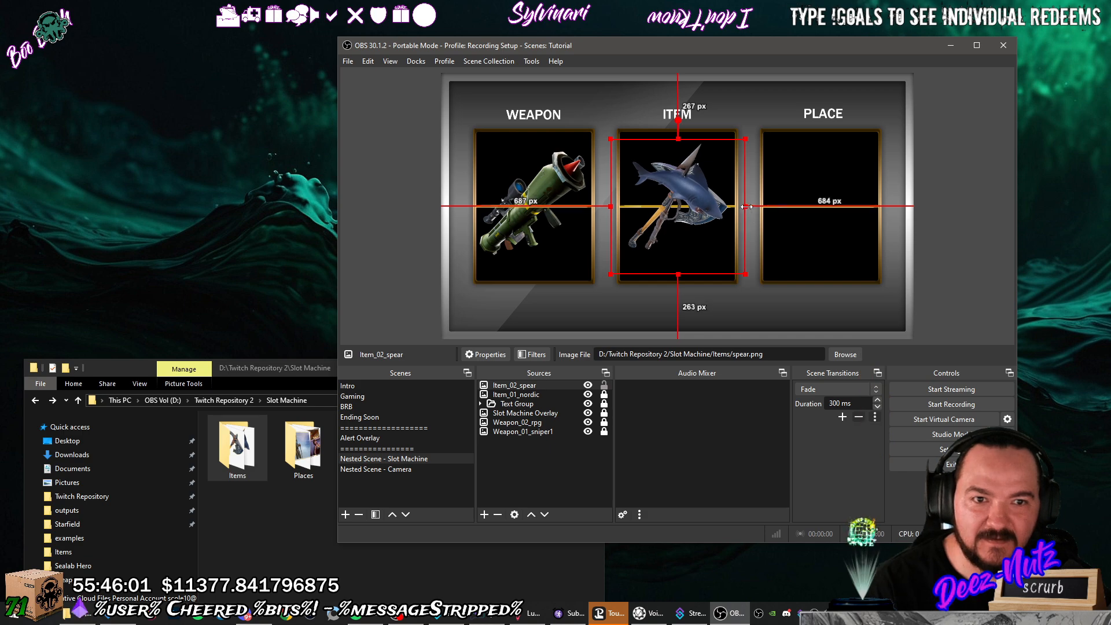
{"action": "left_click_drag", "start_coordinate": [747, 207], "coordinate": [719, 209]}
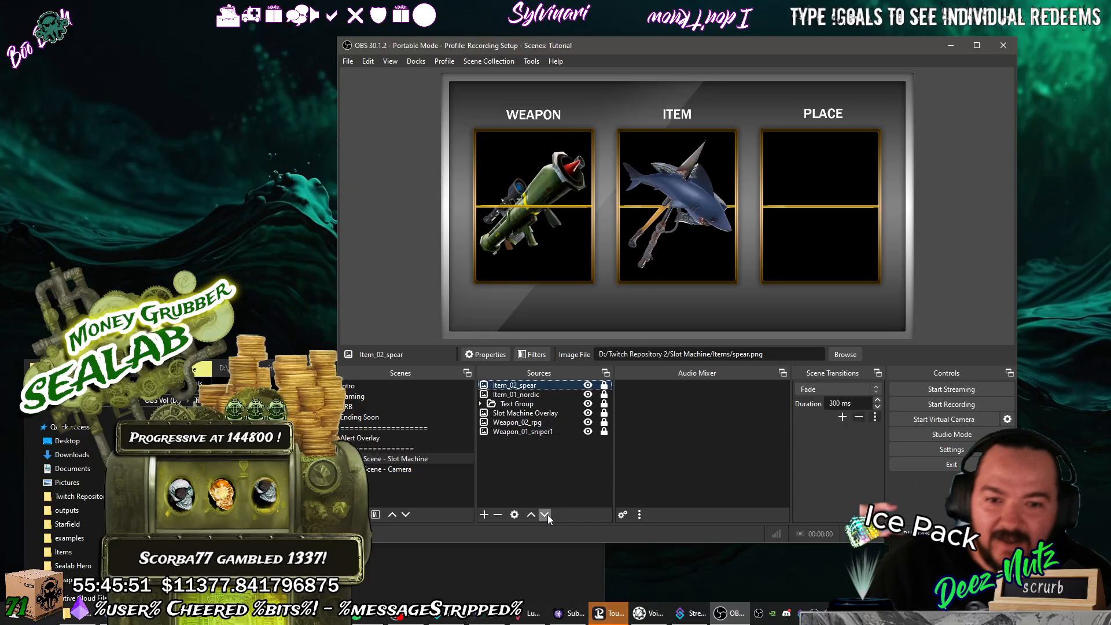
Move Item_02_spear down the source order so it sits below Weapon_01_sniper1.
{"action": "left_click", "coordinate": [545, 515]}
{"action": "left_click", "coordinate": [545, 515]}
{"action": "left_click", "coordinate": [545, 515]}
{"action": "left_click", "coordinate": [545, 514]}
{"action": "left_click", "coordinate": [545, 514]}
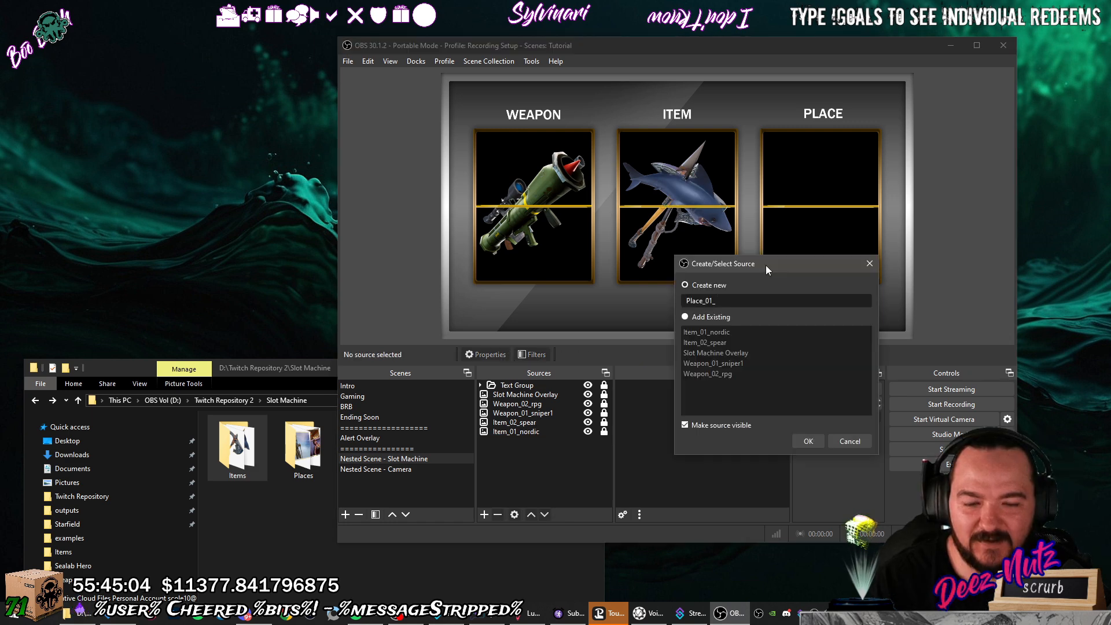
Name the first place source Place_01_winter, and create a second new image source named Place_02_fastfood.
{"action": "type", "text": "winter"}
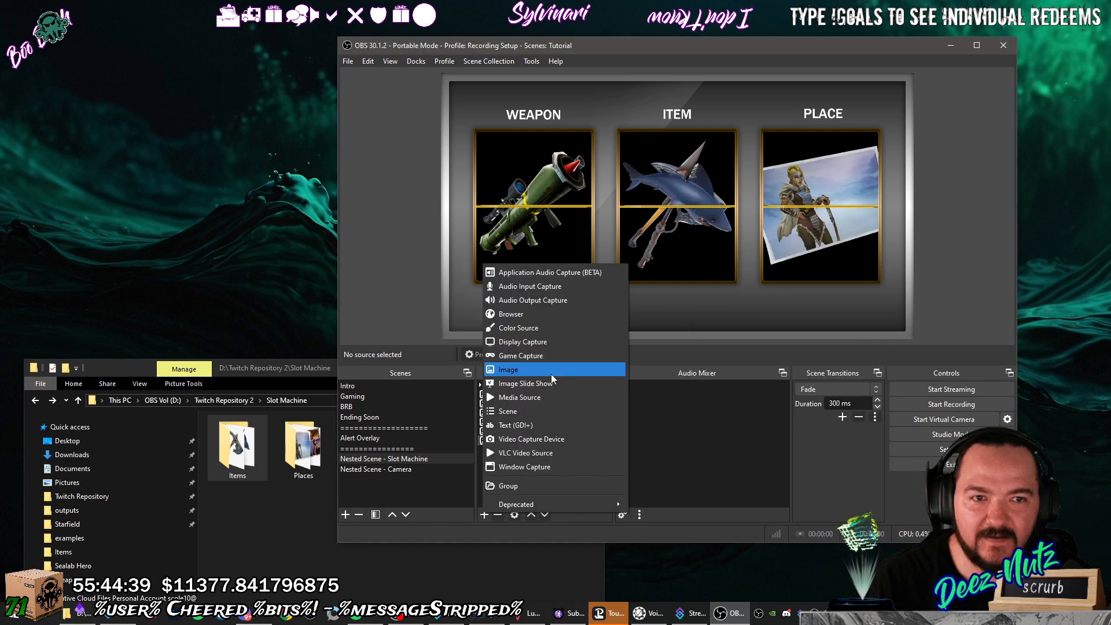
{"action": "left_click", "coordinate": [641, 374]}
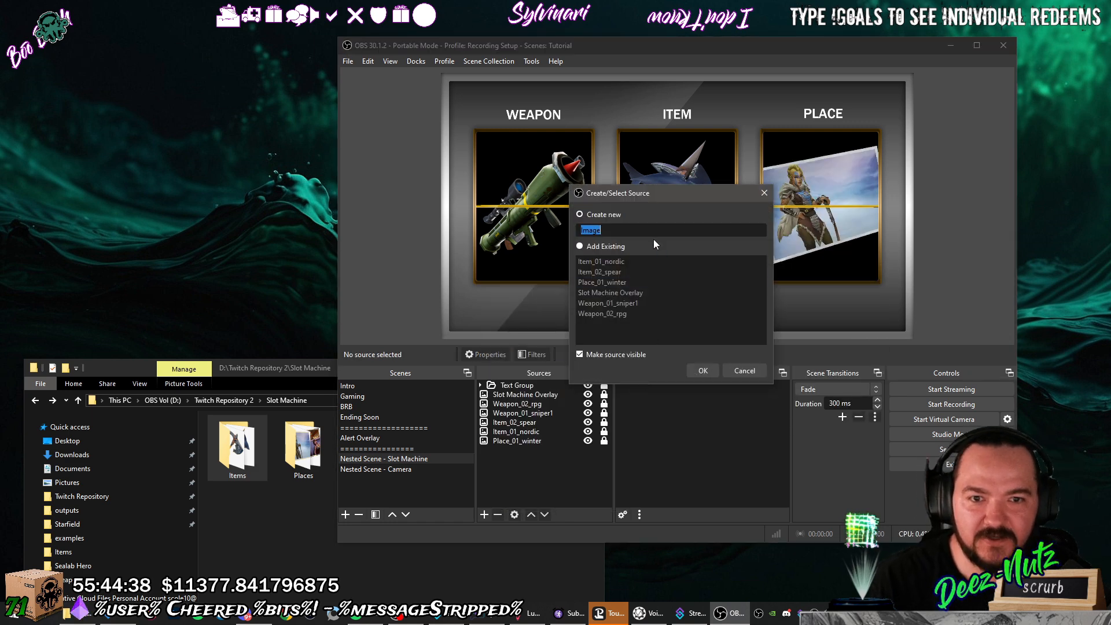
{"action": "type", "text": "Plac"}
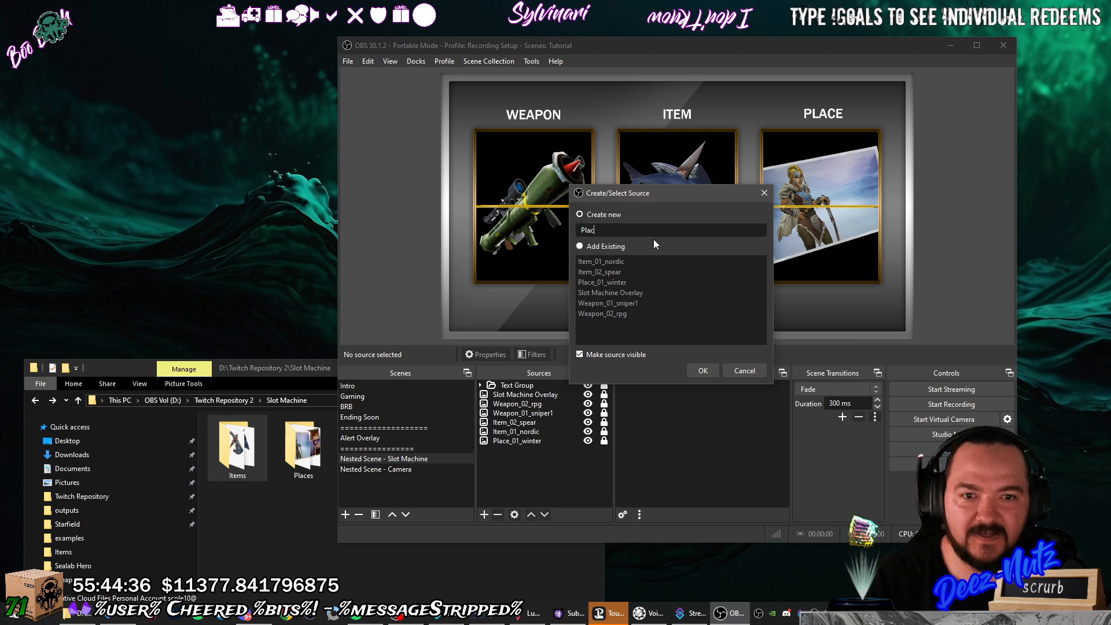
{"action": "type", "text": "e_02"}
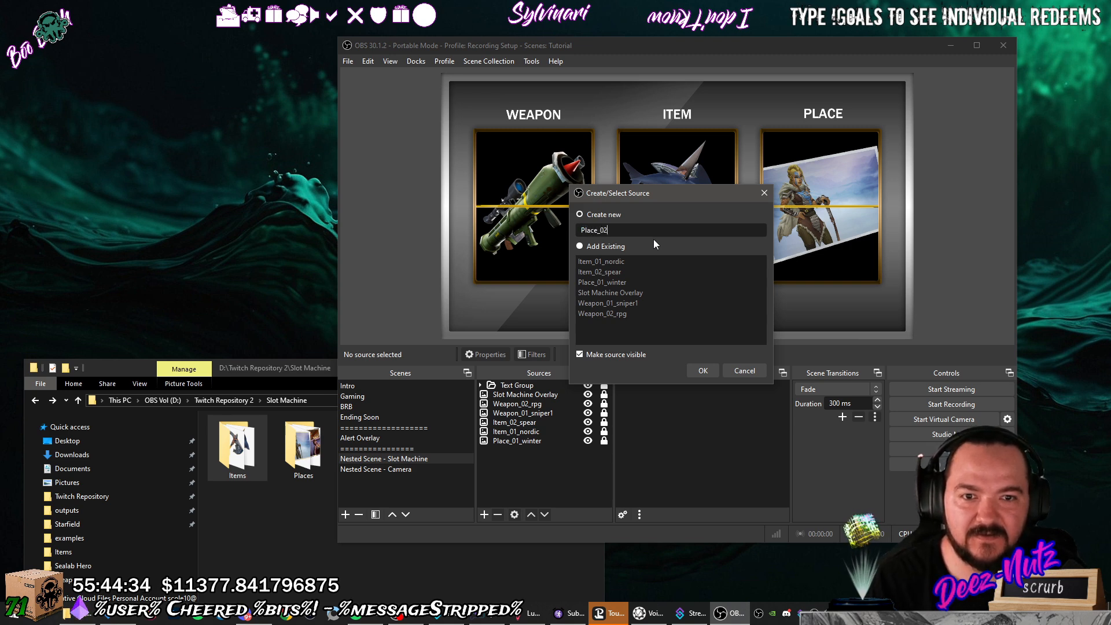
{"action": "type", "text": "_fa"}
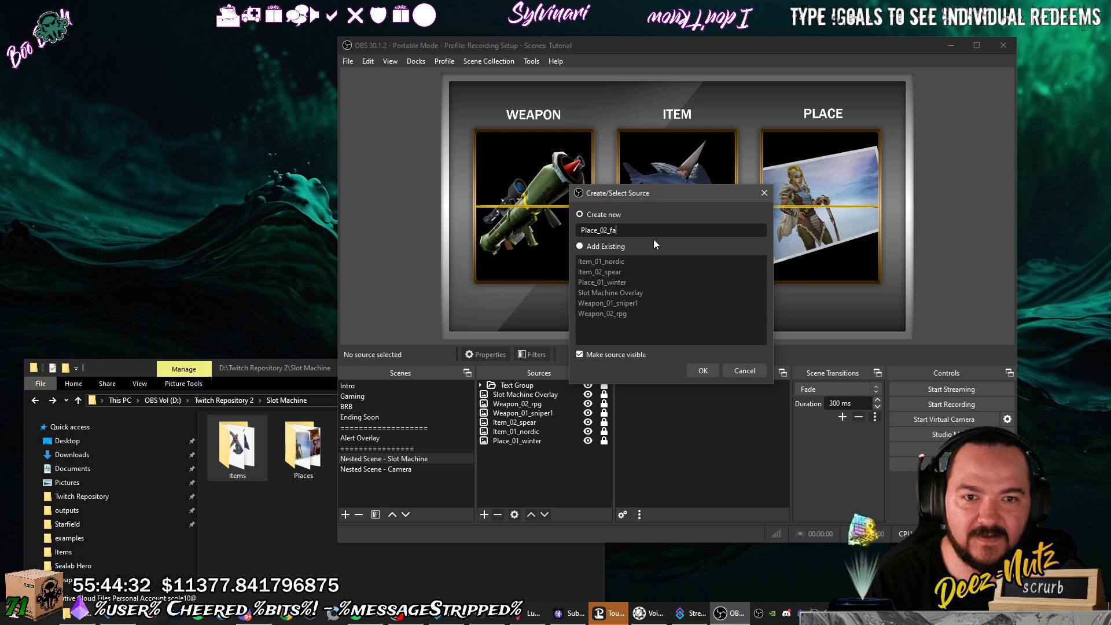
{"action": "type", "text": "stfood"}
{"action": "key", "text": "Return"}
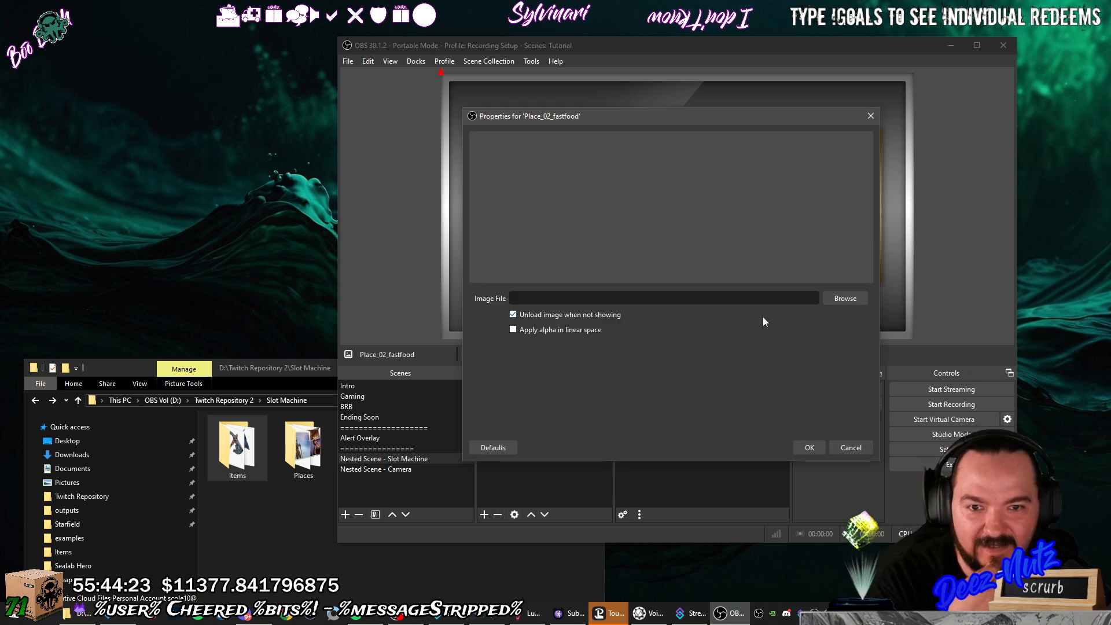
Load fastfood.png from the Places folder into Place_02_fastfood and position the image over the place reel.
{"action": "left_click", "coordinate": [842, 298]}
{"action": "left_click", "coordinate": [609, 253]}
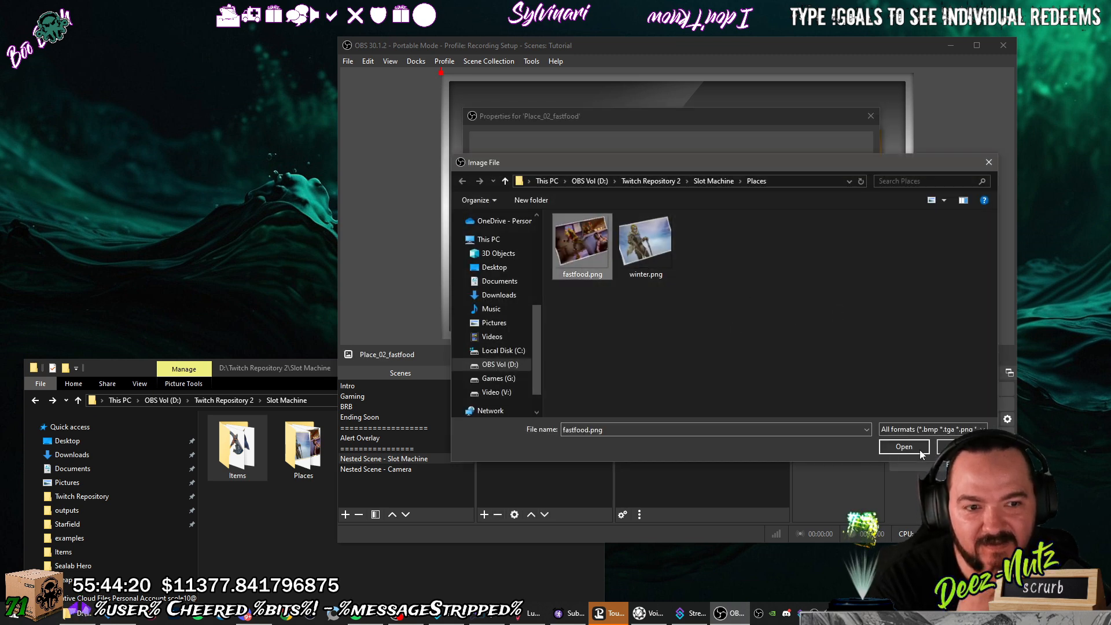
{"action": "left_click", "coordinate": [904, 447]}
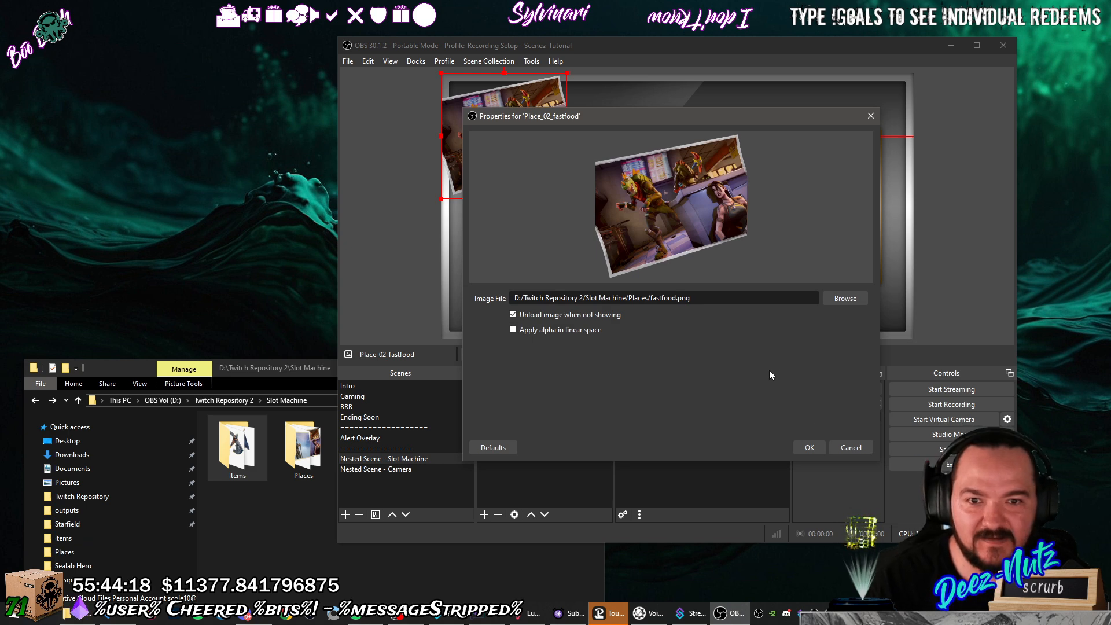
{"action": "left_click", "coordinate": [810, 447]}
{"action": "left_click_drag", "start_coordinate": [548, 182], "coordinate": [843, 219]}
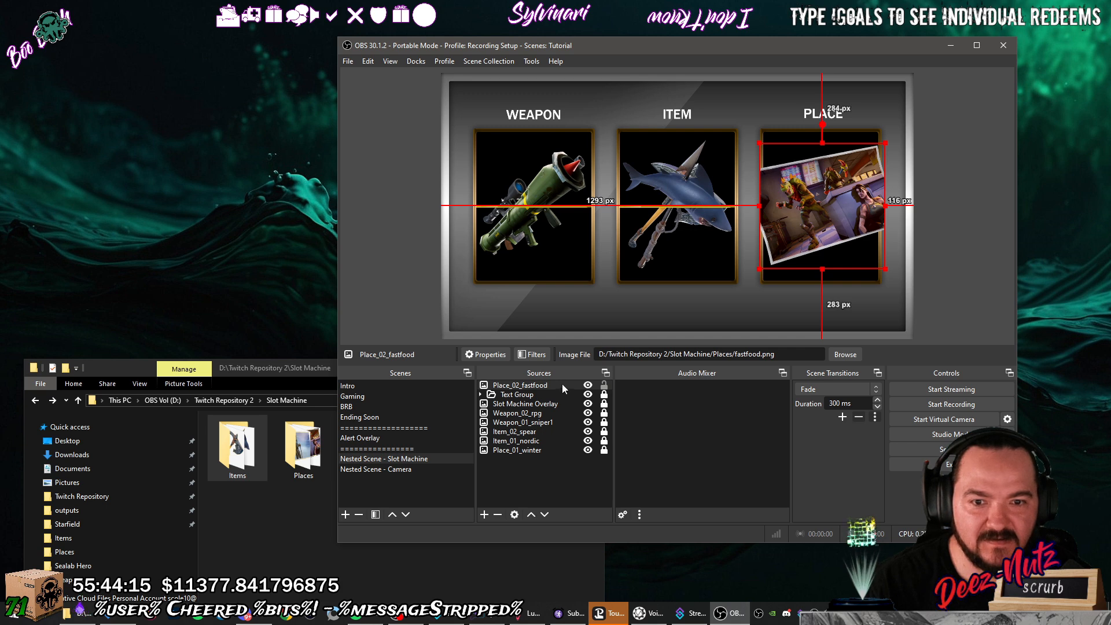
Lock Place_02_fastfood and move it to the bottom of the source order, below Place_01_winter.
{"action": "left_click", "coordinate": [604, 385]}
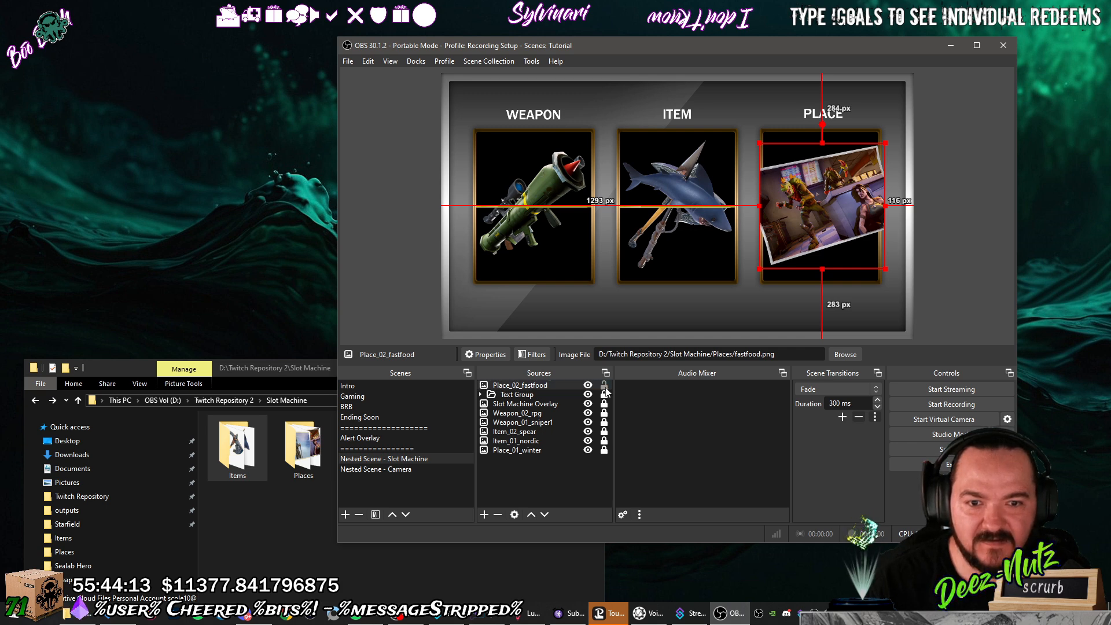
{"action": "left_click", "coordinate": [546, 515]}
{"action": "left_click", "coordinate": [546, 514]}
{"action": "left_click", "coordinate": [545, 514]}
{"action": "left_click", "coordinate": [546, 515]}
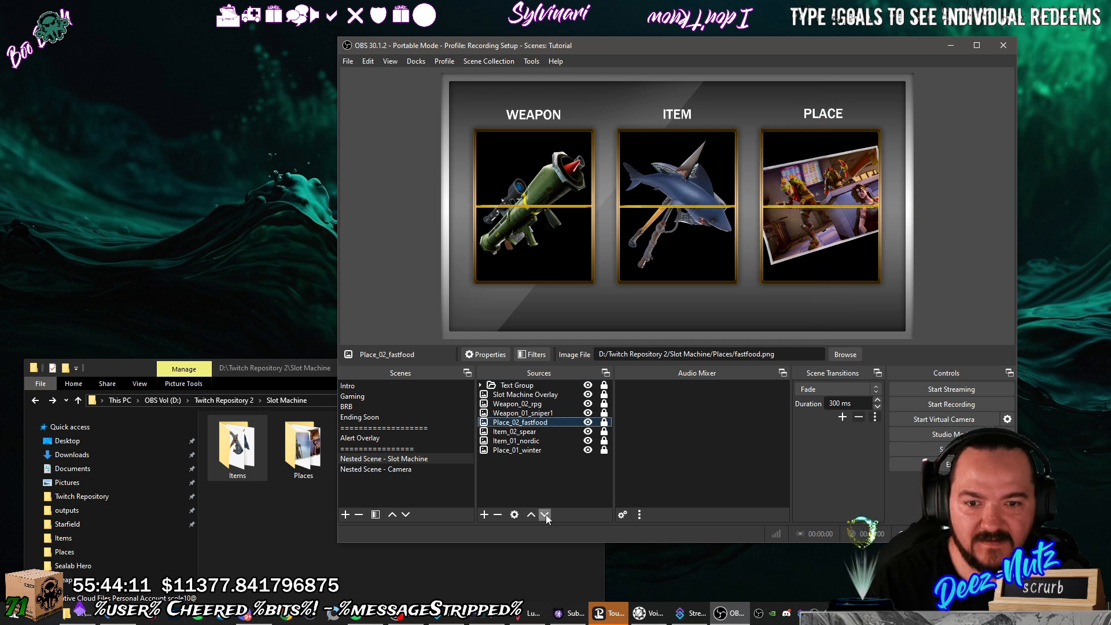
{"action": "left_click", "coordinate": [546, 515]}
{"action": "left_click", "coordinate": [546, 515]}
{"action": "left_click", "coordinate": [546, 515]}
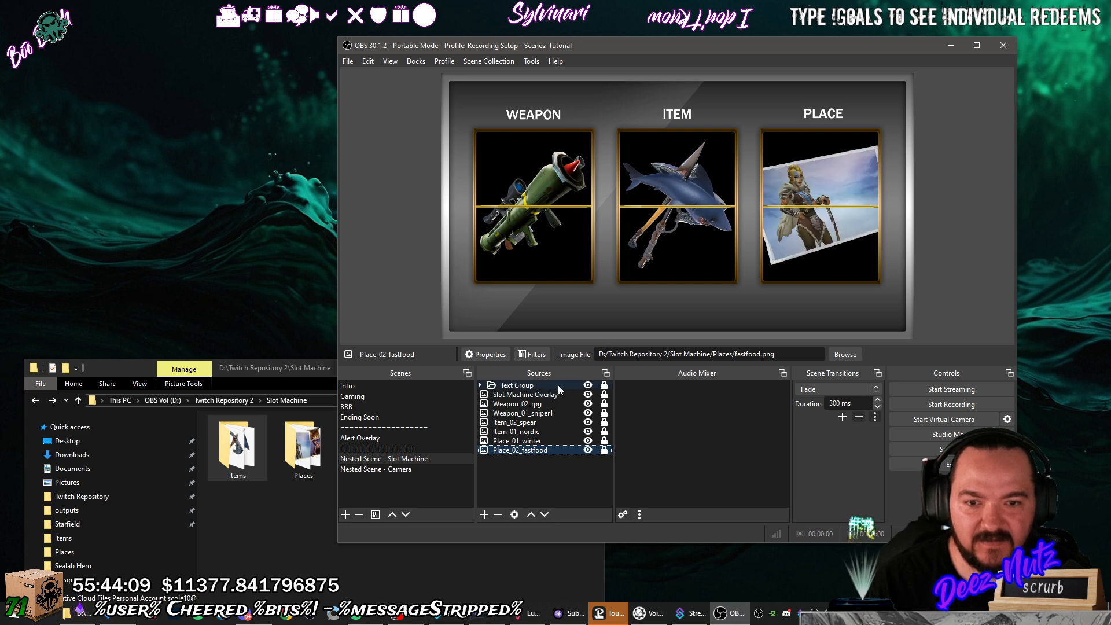
{"action": "left_click", "coordinate": [553, 474]}
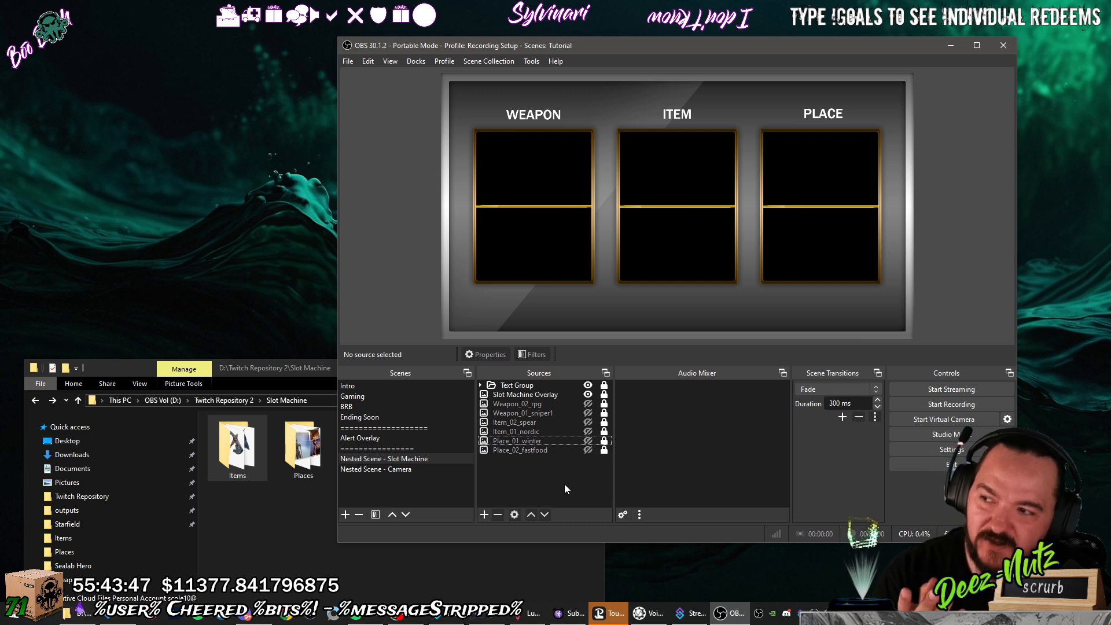
Toggle the visibility of Weapon_02_rpg and Weapon_01_sniper1 repeatedly to check how they appear in the weapon reel.
{"action": "left_click", "coordinate": [589, 405]}
{"action": "left_click", "coordinate": [588, 405]}
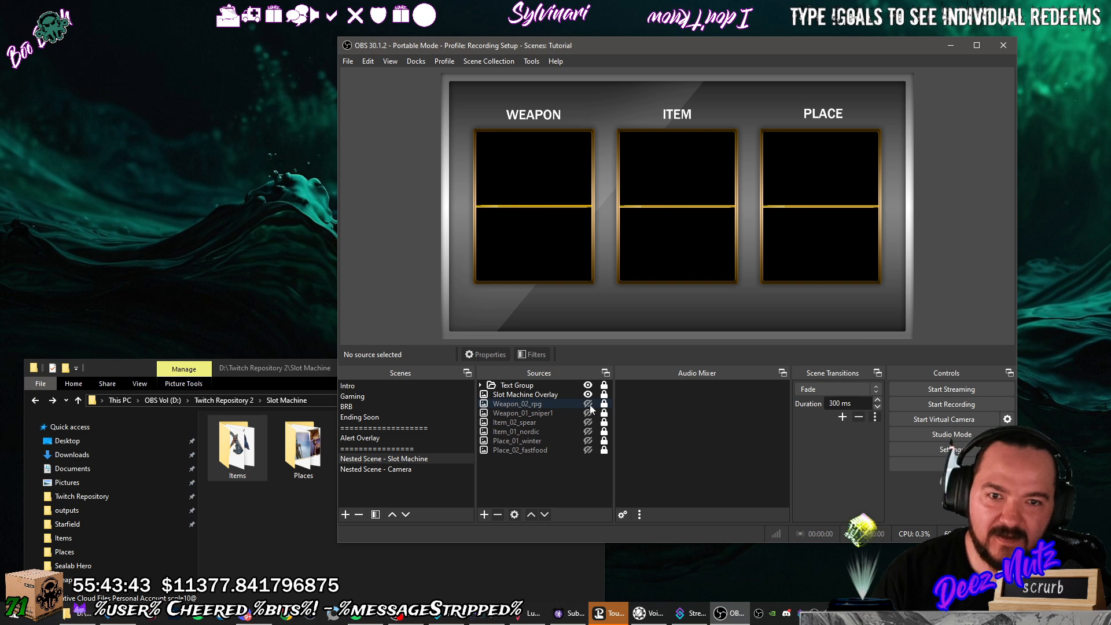
{"action": "left_click", "coordinate": [589, 413]}
{"action": "left_click", "coordinate": [589, 413]}
{"action": "left_click", "coordinate": [589, 405]}
{"action": "left_click", "coordinate": [589, 405]}
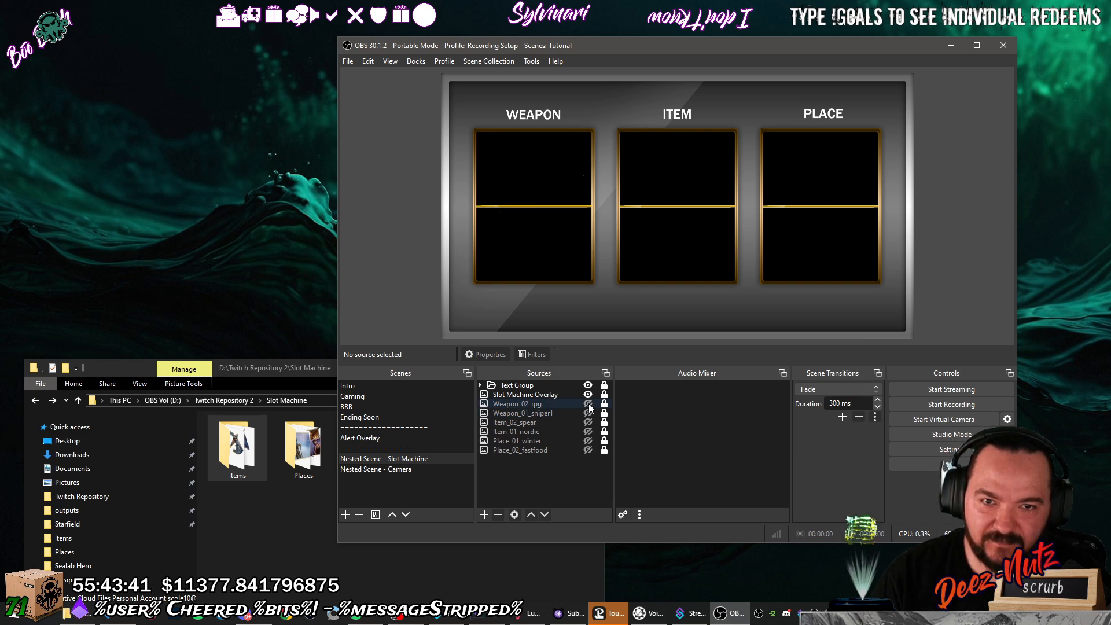
{"action": "left_click", "coordinate": [588, 404]}
{"action": "left_click", "coordinate": [589, 404]}
{"action": "left_click", "coordinate": [588, 405]}
{"action": "left_click", "coordinate": [589, 405]}
{"action": "left_click", "coordinate": [588, 404]}
{"action": "left_click", "coordinate": [589, 405]}
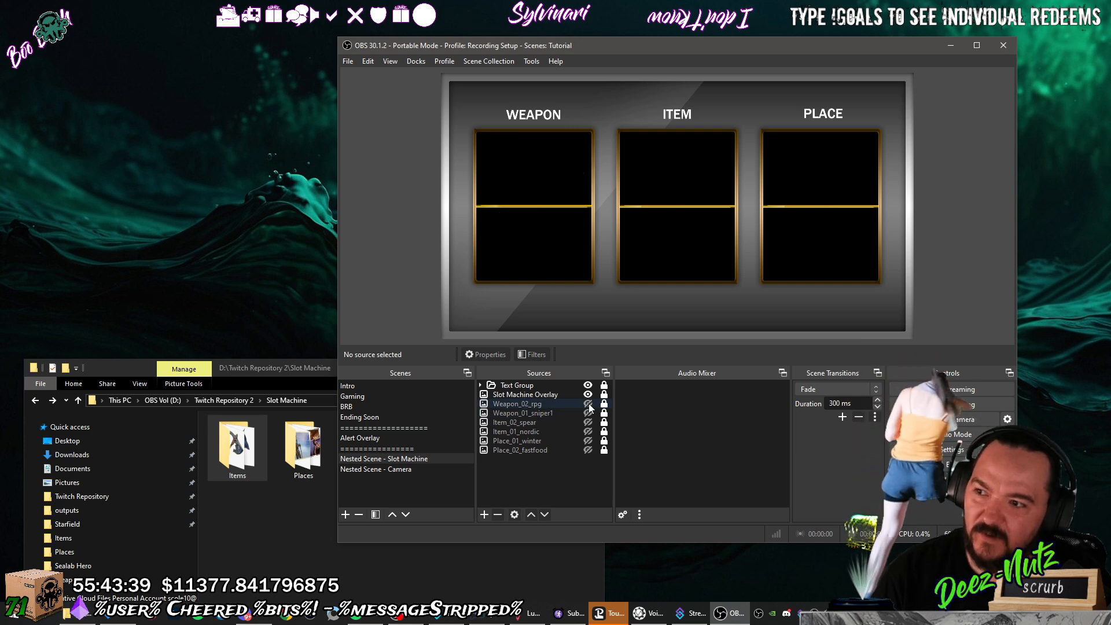
Give Weapon_02_rpg a Swipe show transition with the direction set to Down.
{"action": "left_click", "coordinate": [573, 404]}
{"action": "right_click", "coordinate": [573, 404]}
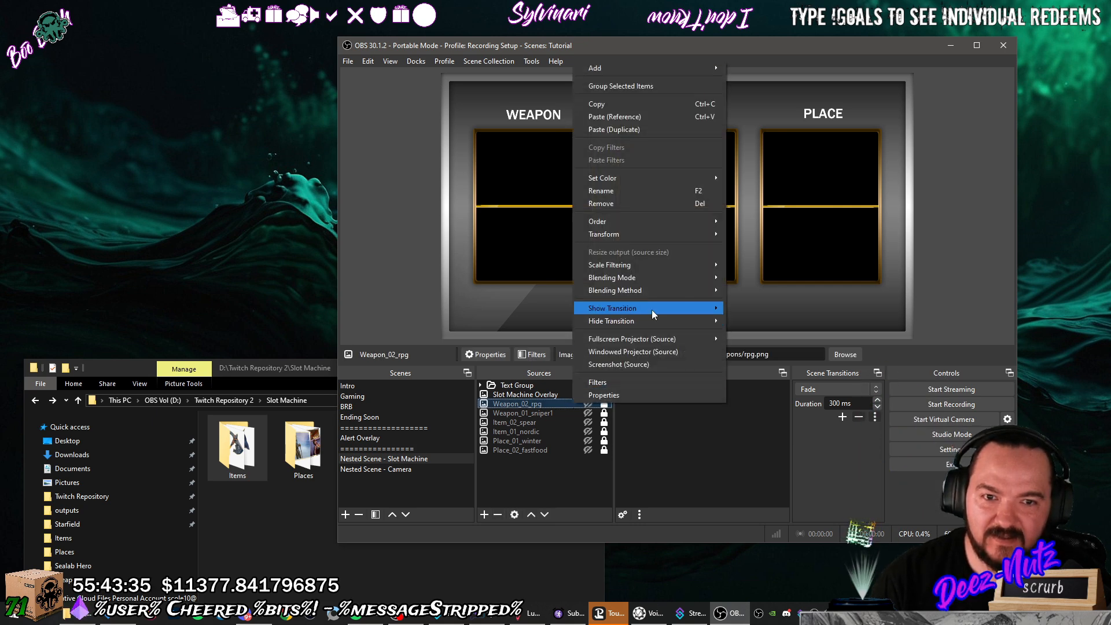
{"action": "mouse_move", "coordinate": [652, 312]}
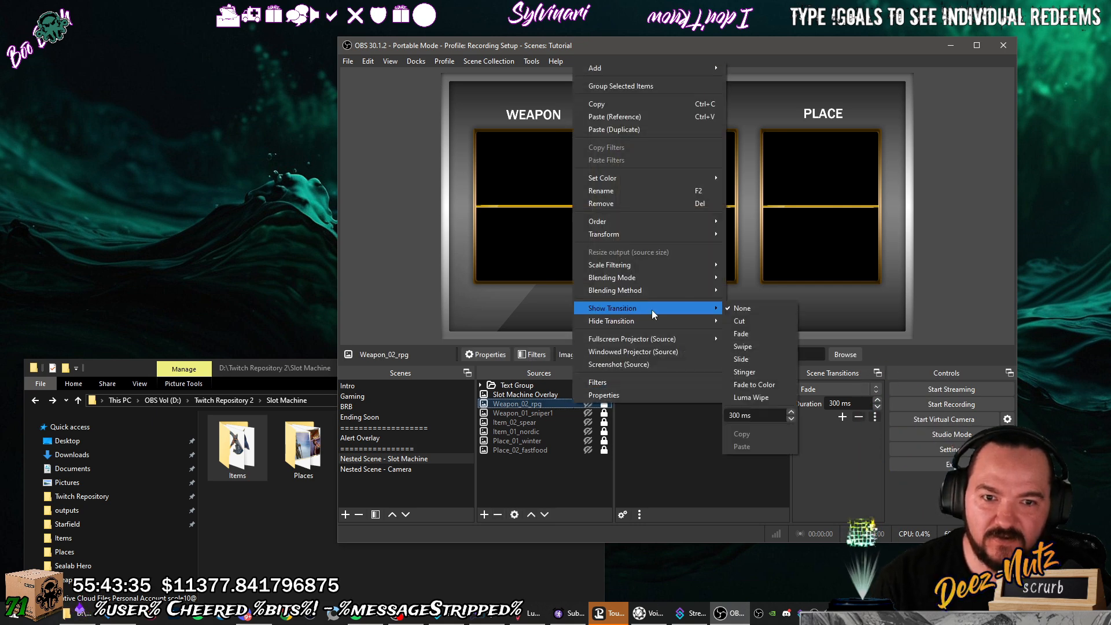
{"action": "left_click", "coordinate": [755, 348]}
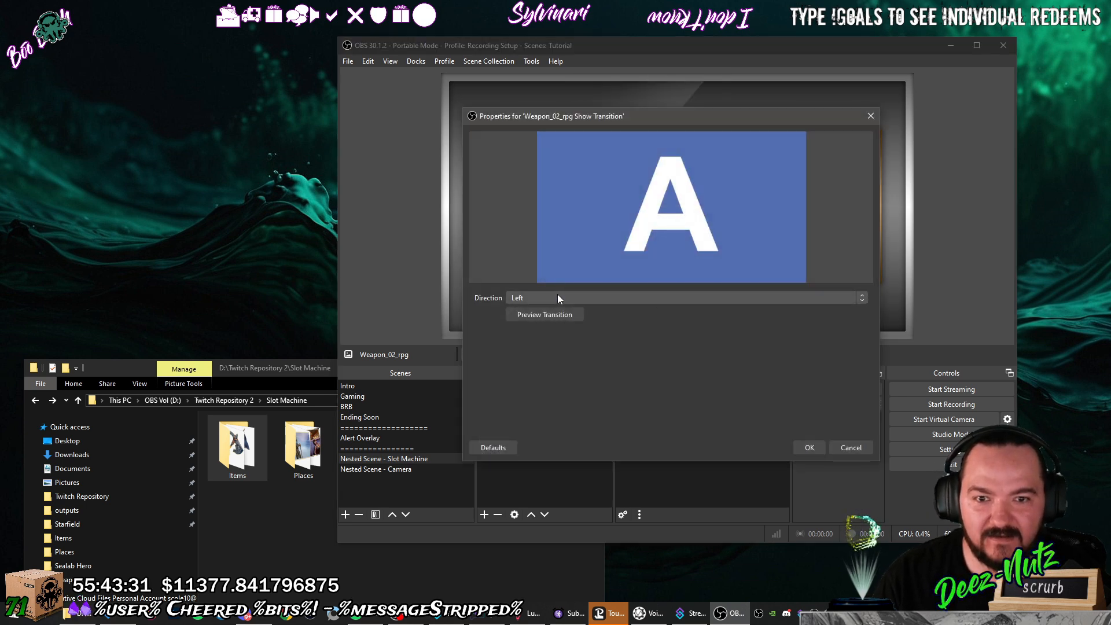
{"action": "left_click", "coordinate": [559, 298]}
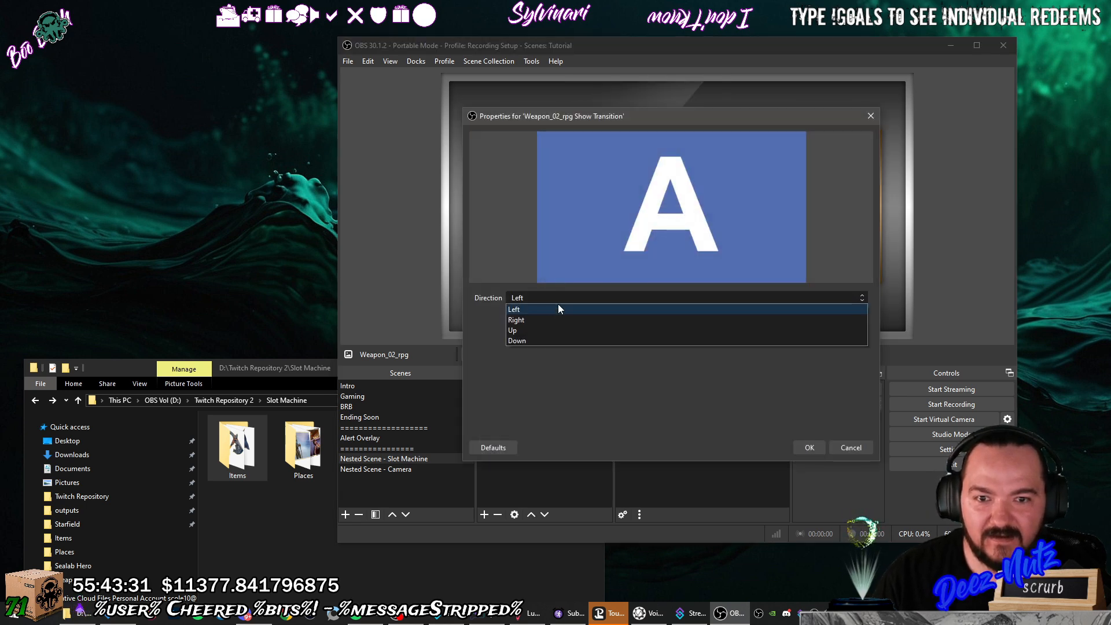
{"action": "left_click", "coordinate": [558, 340]}
{"action": "left_click", "coordinate": [810, 447]}
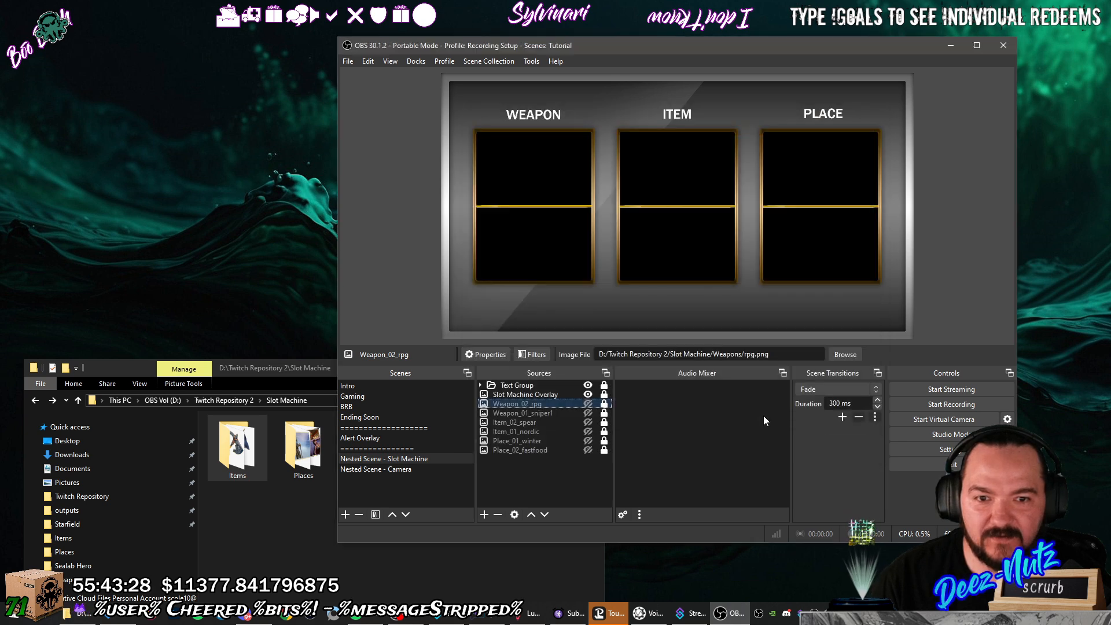
Give Weapon_02_rpg a Swipe hide transition with the direction set to Down.
{"action": "right_click", "coordinate": [546, 406]}
{"action": "mouse_move", "coordinate": [662, 322]}
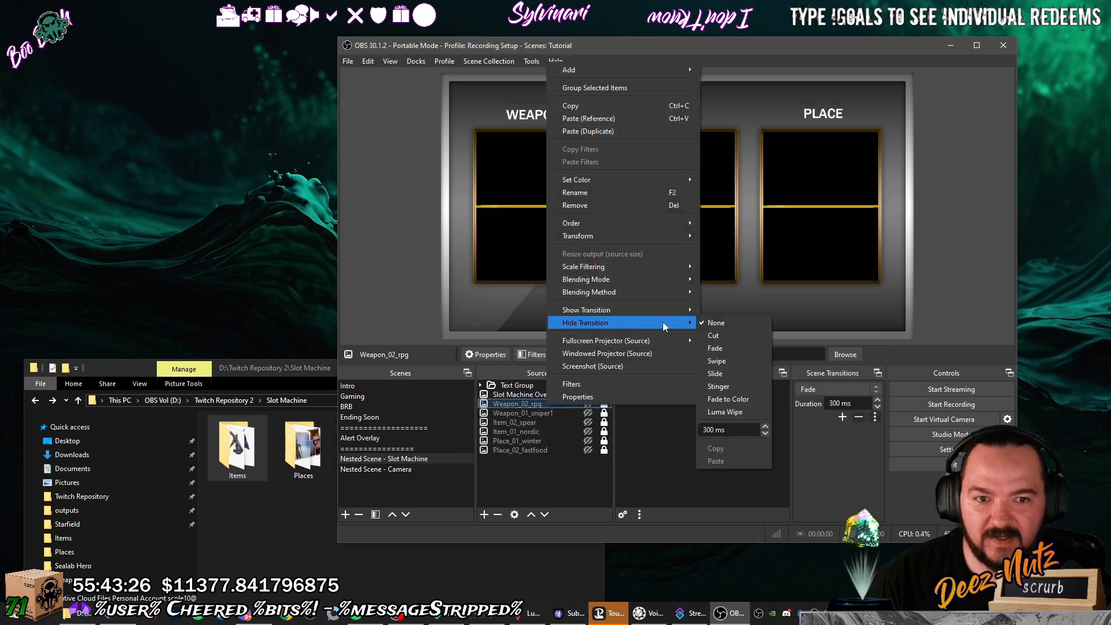
{"action": "left_click", "coordinate": [731, 362]}
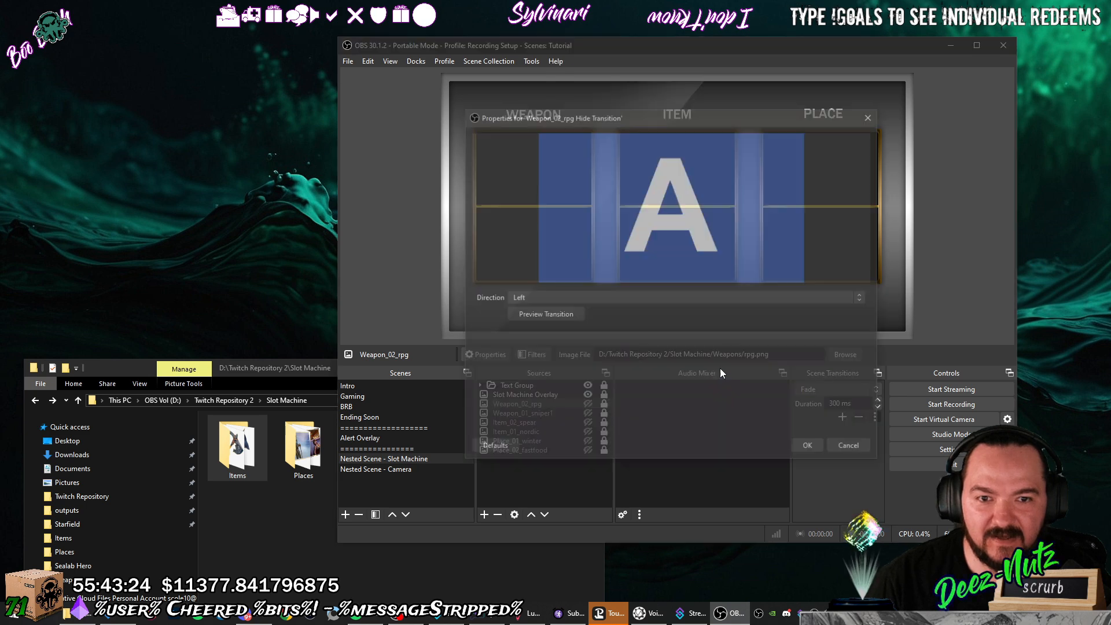
{"action": "left_click", "coordinate": [556, 298]}
{"action": "left_click", "coordinate": [573, 341]}
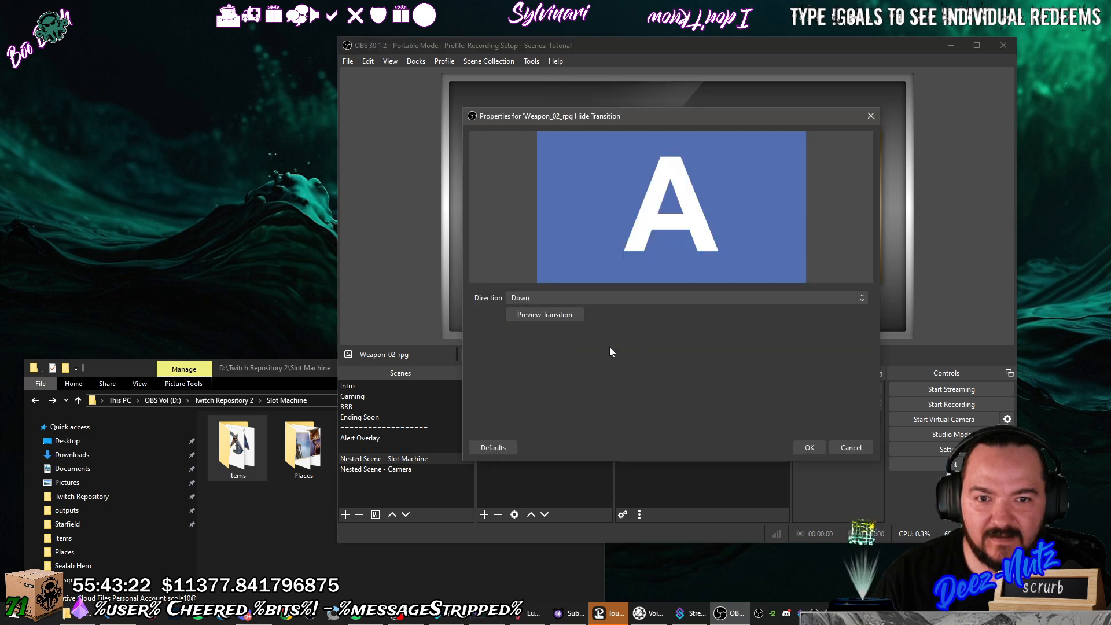
{"action": "left_click", "coordinate": [809, 447]}
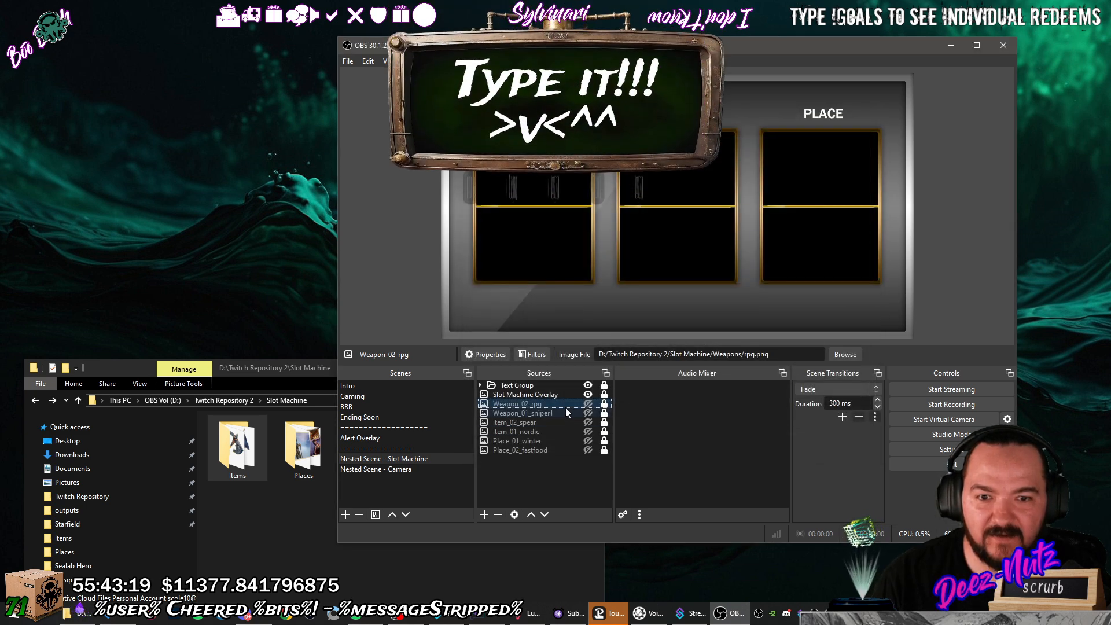
Switch to File Explorer and open the folder D:\Twitch Repository\-_Created works_-\Slot Machine.
{"action": "left_click", "coordinate": [411, 551]}
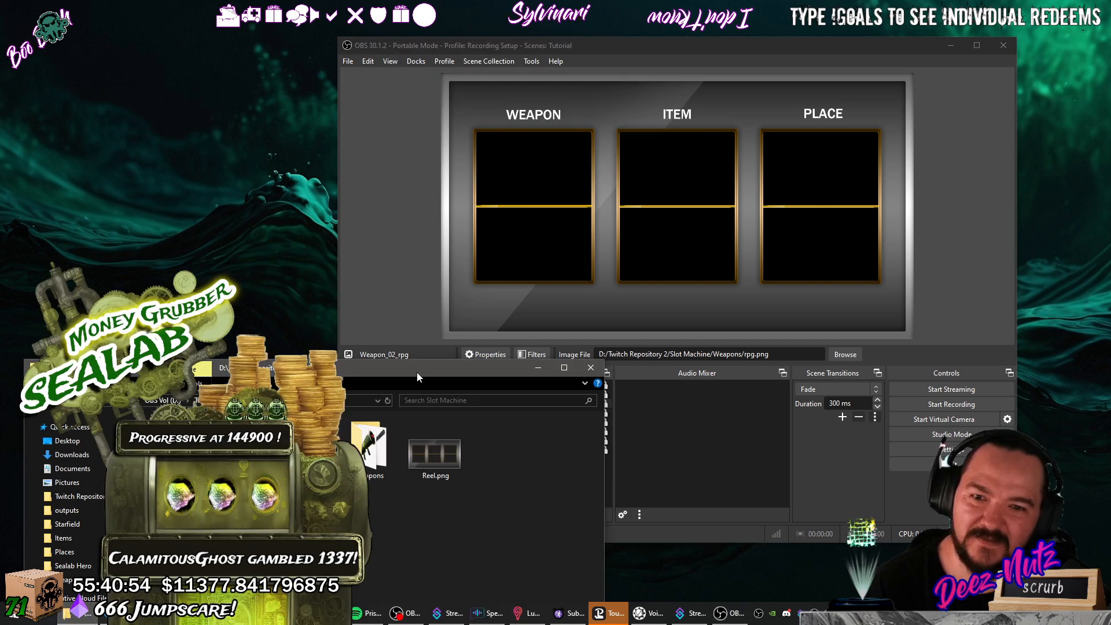
{"action": "left_click_drag", "start_coordinate": [417, 373], "coordinate": [533, 193]}
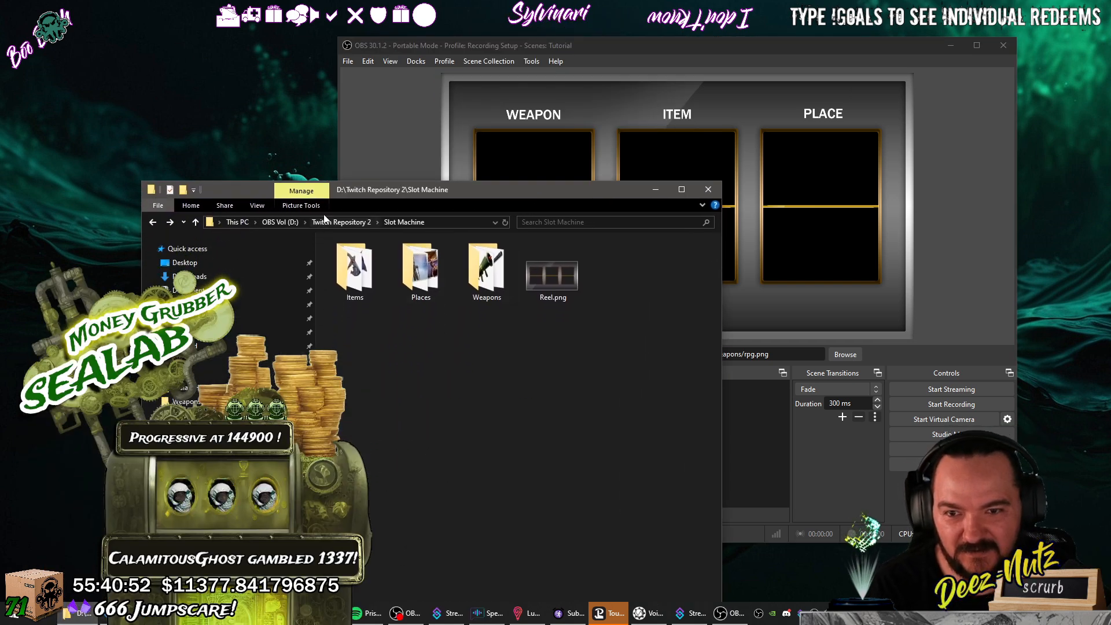
{"action": "left_click", "coordinate": [342, 222]}
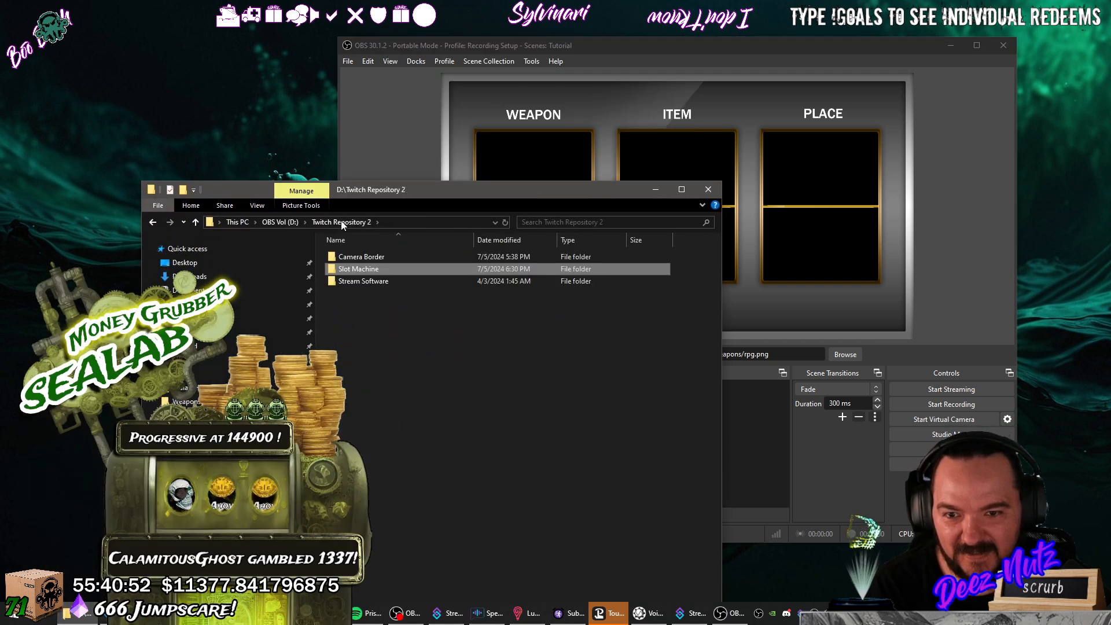
{"action": "left_click", "coordinate": [290, 224]}
{"action": "double_click", "coordinate": [364, 345]}
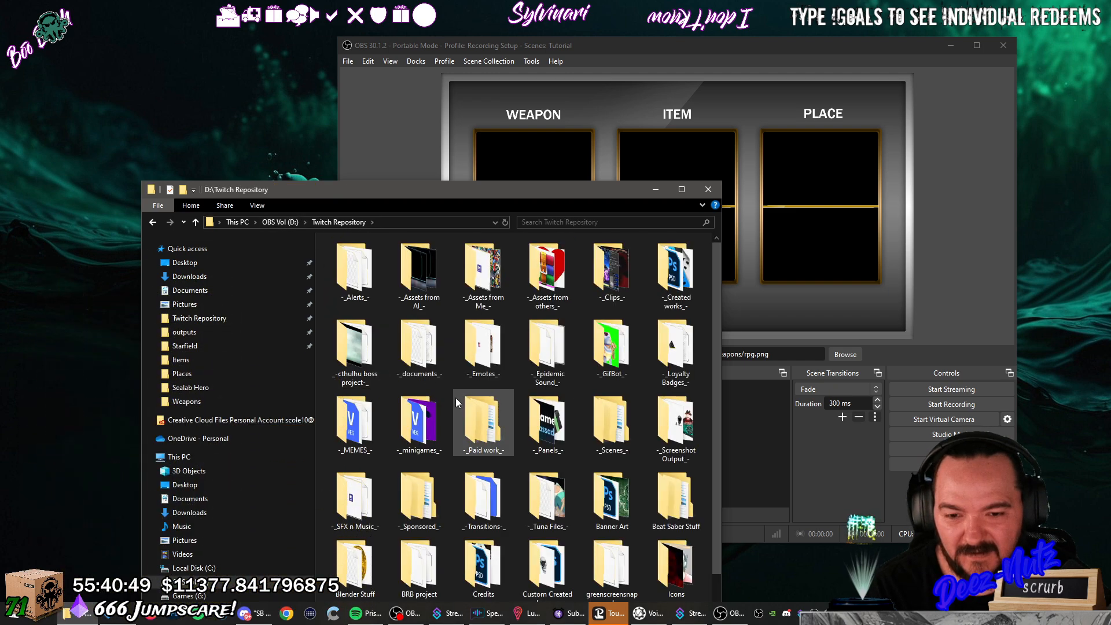
{"action": "double_click", "coordinate": [669, 271]}
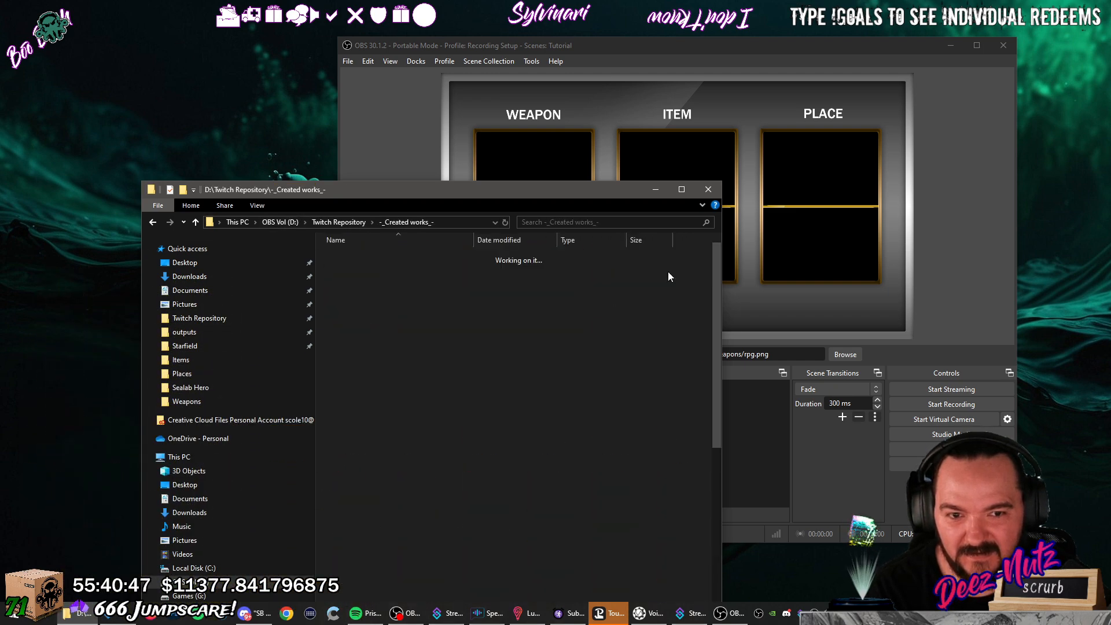
{"action": "scroll", "coordinate": [366, 514], "scroll_direction": "down", "scroll_amount": 3}
{"action": "scroll", "coordinate": [367, 515], "scroll_direction": "down", "scroll_amount": 8}
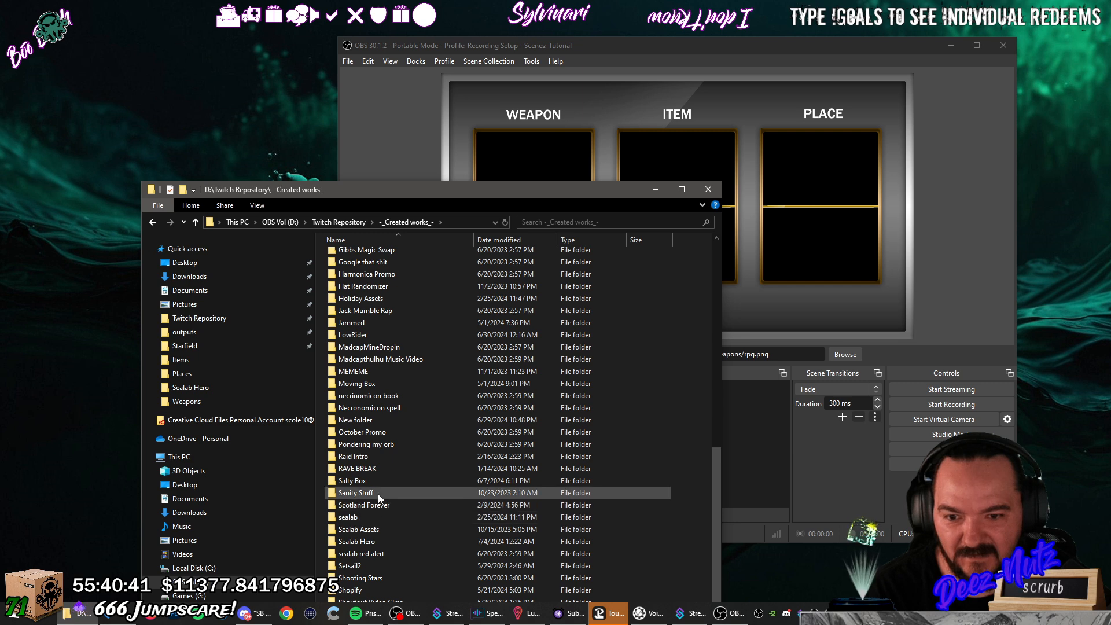
{"action": "scroll", "coordinate": [373, 564], "scroll_direction": "down", "scroll_amount": 1}
{"action": "double_click", "coordinate": [374, 554]}
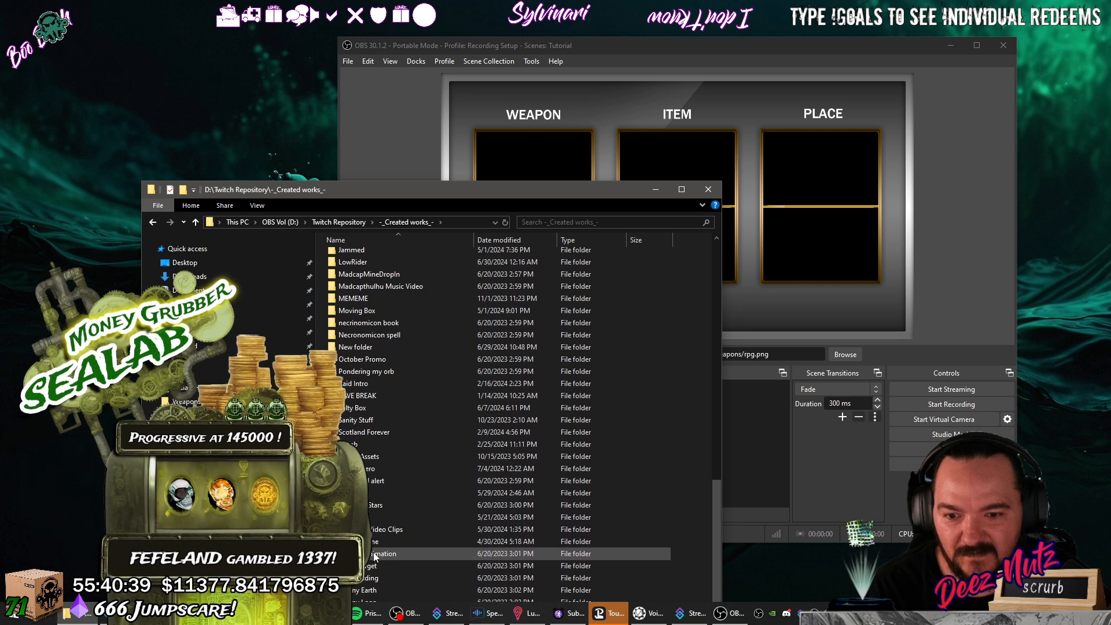
{"action": "left_click_drag", "start_coordinate": [550, 180], "coordinate": [550, 66]}
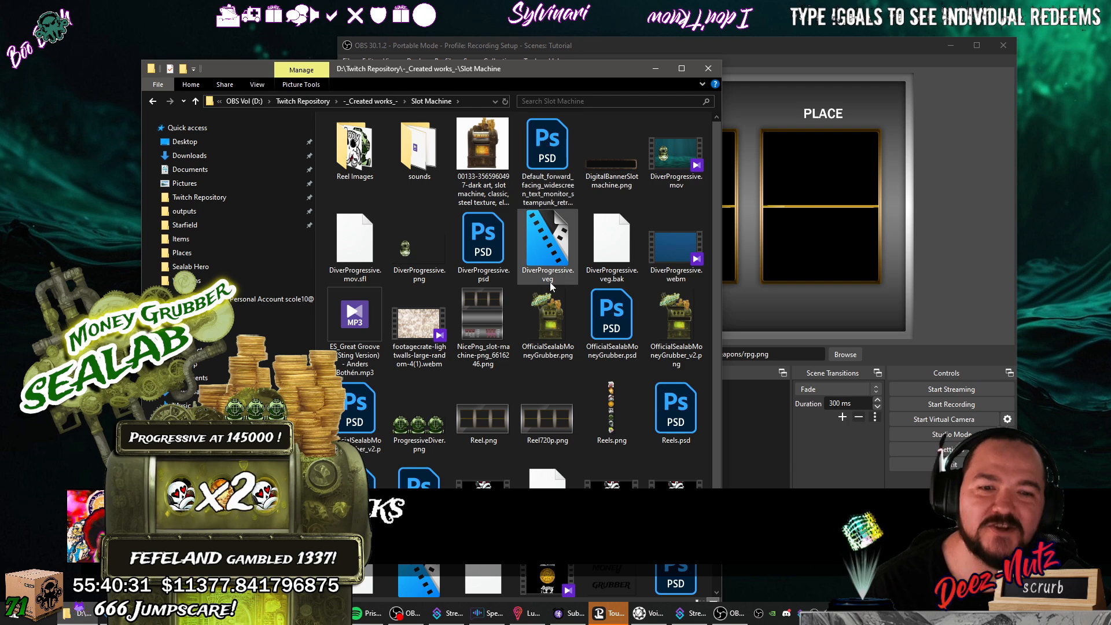
Play spinning reels flat.webm several times to examine the reel animation, and minimize the folder window.
{"action": "scroll", "coordinate": [576, 309], "scroll_direction": "down", "scroll_amount": 1}
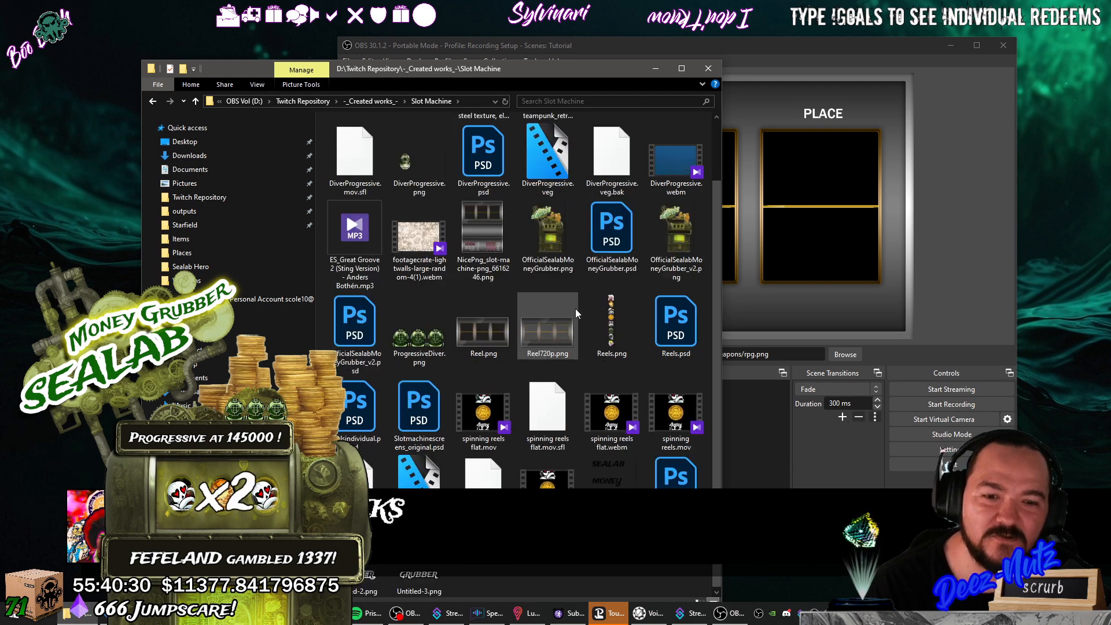
{"action": "double_click", "coordinate": [609, 425]}
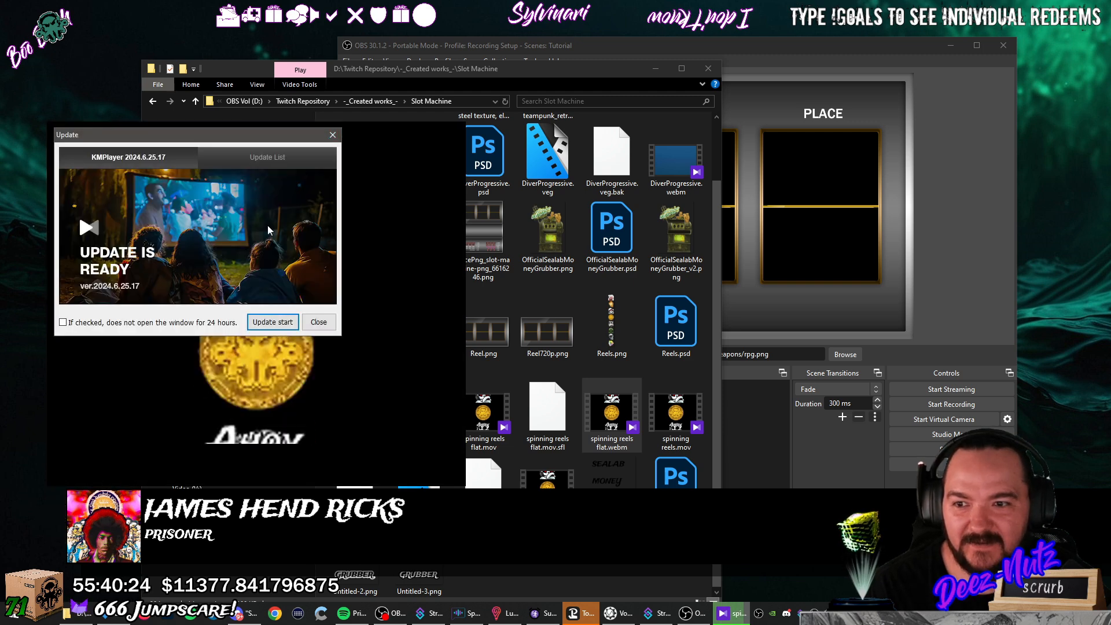
{"action": "left_click_drag", "start_coordinate": [356, 133], "coordinate": [614, 91]}
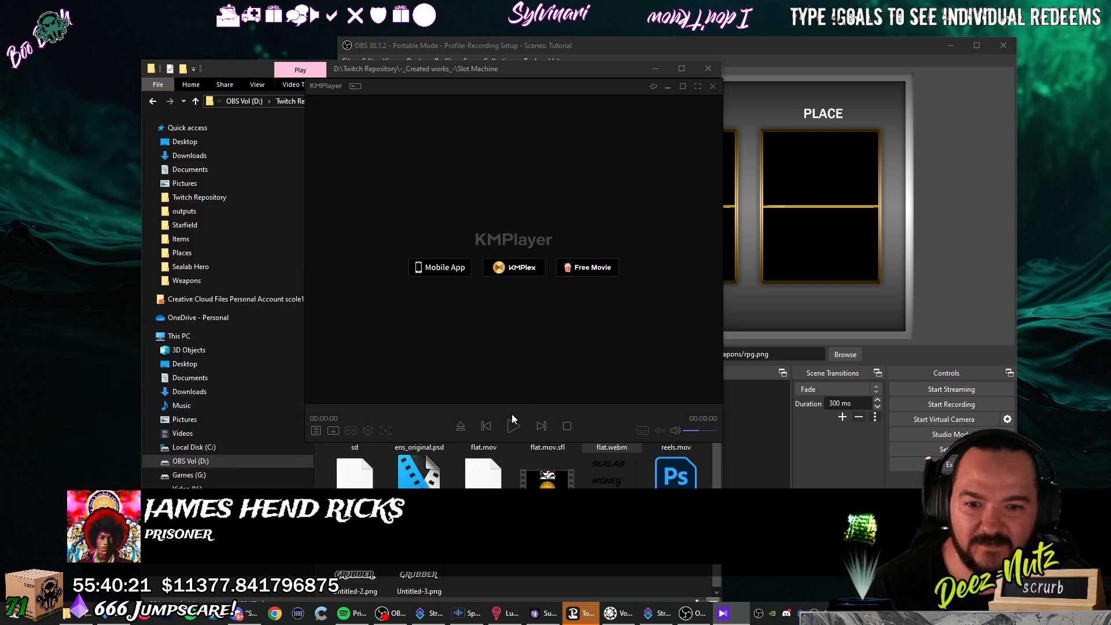
{"action": "left_click", "coordinate": [513, 425]}
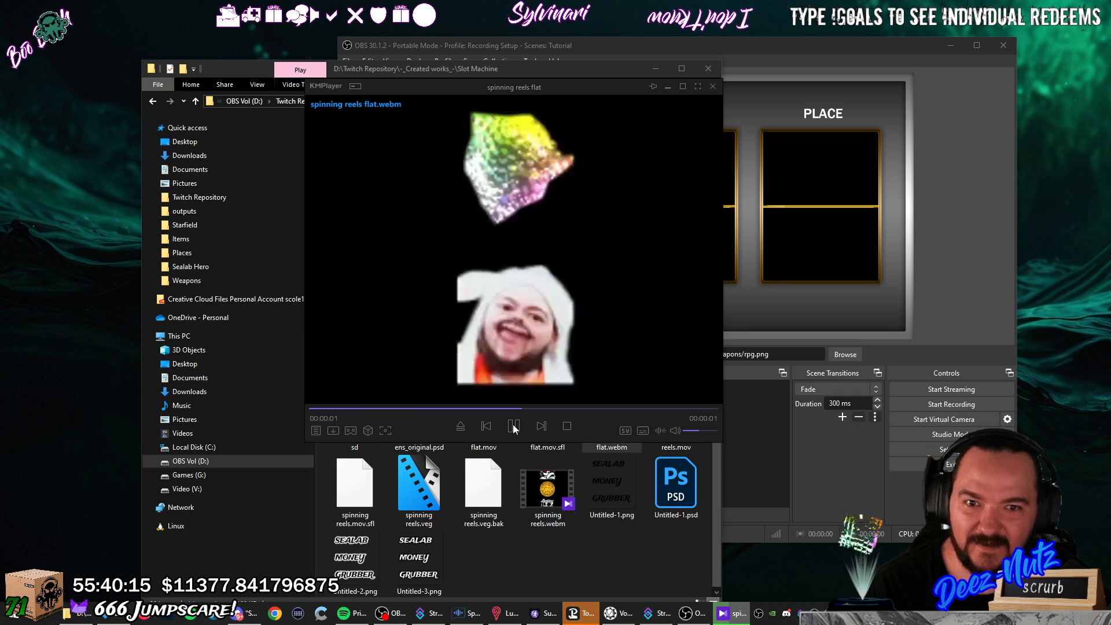
{"action": "left_click", "coordinate": [514, 427]}
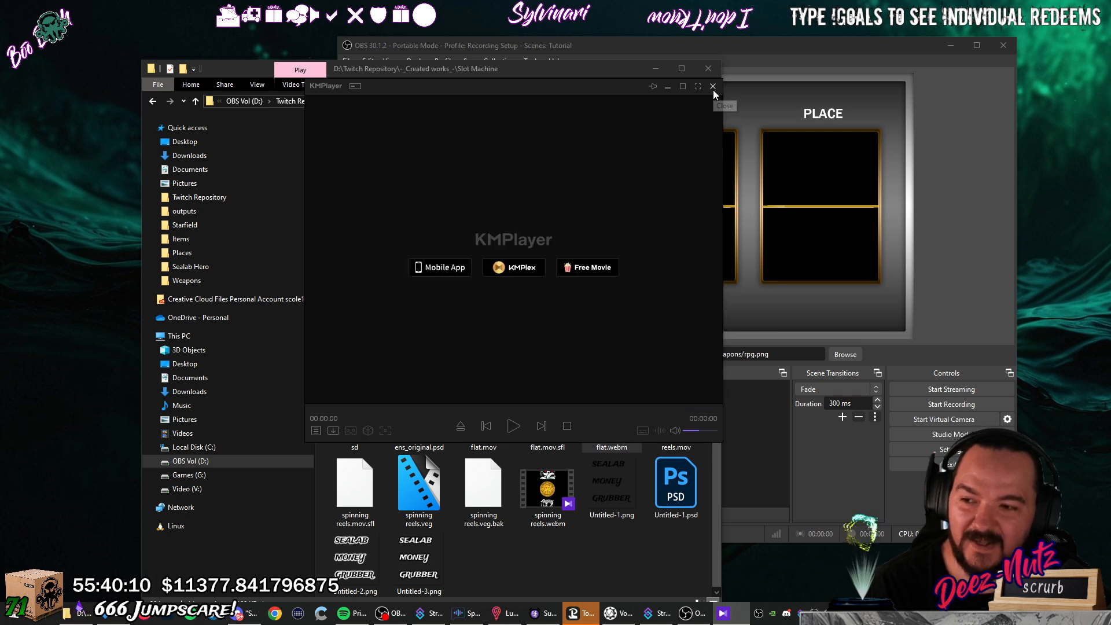
{"action": "left_click", "coordinate": [512, 428]}
{"action": "left_click", "coordinate": [513, 429]}
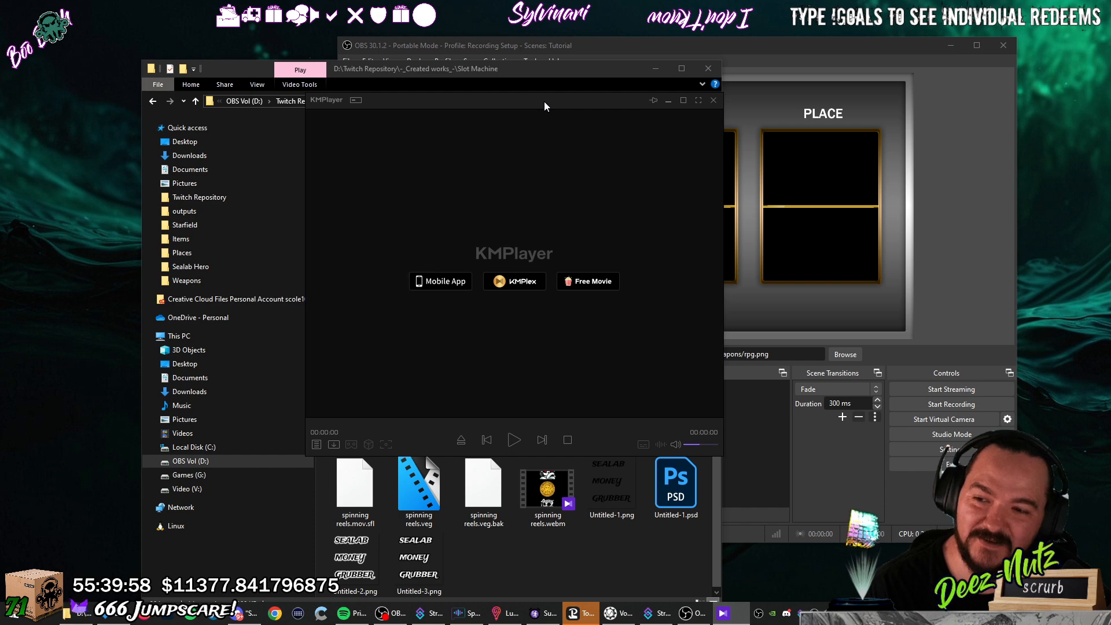
{"action": "left_click_drag", "start_coordinate": [544, 103], "coordinate": [533, 106]}
{"action": "left_click", "coordinate": [501, 444]}
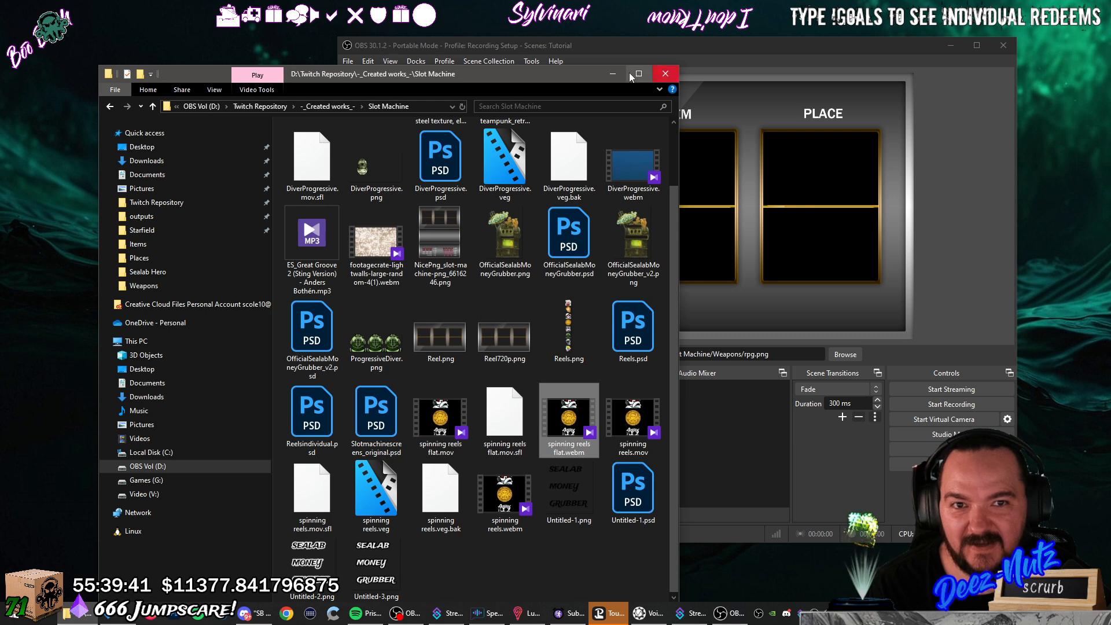
{"action": "left_click", "coordinate": [613, 74]}
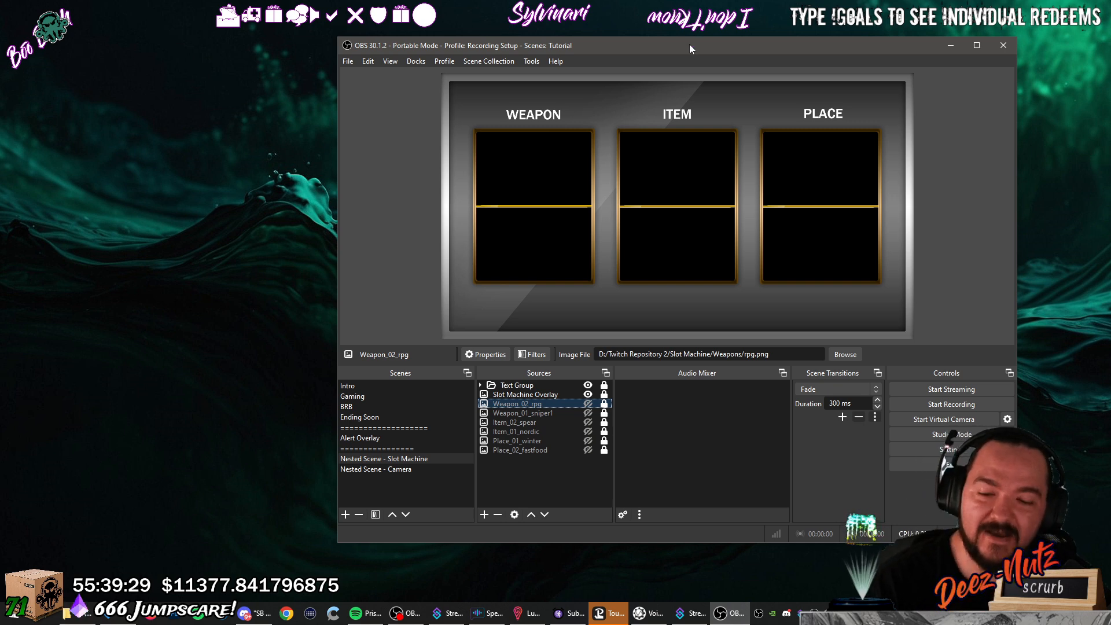
Switch to Firefox and activate the address field for a web search.
{"action": "left_click", "coordinate": [152, 615]}
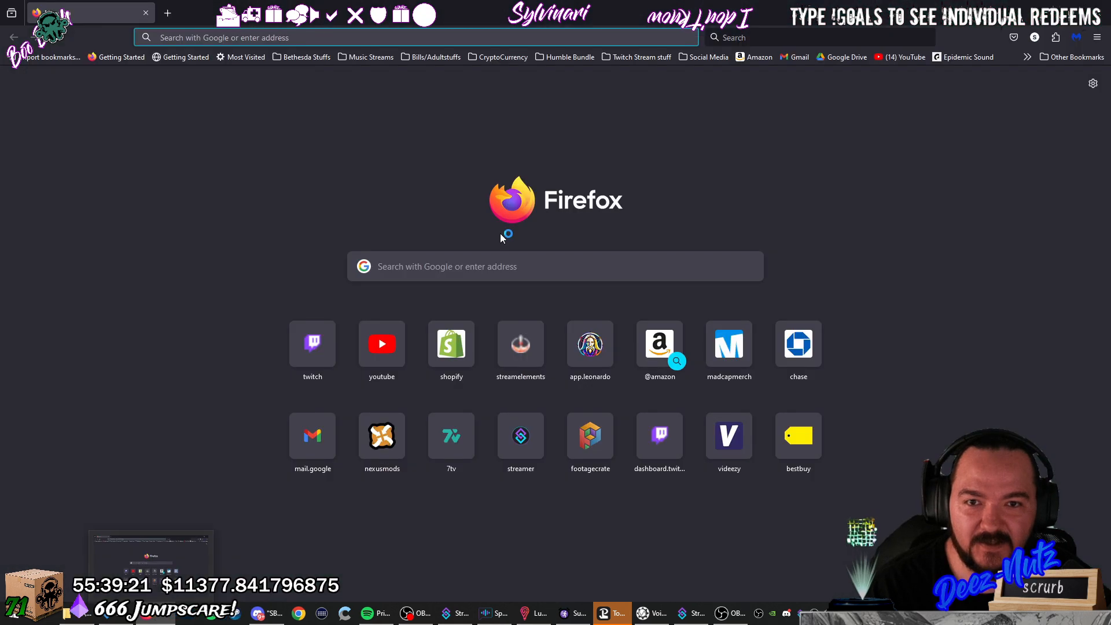
{"action": "left_click", "coordinate": [357, 38]}
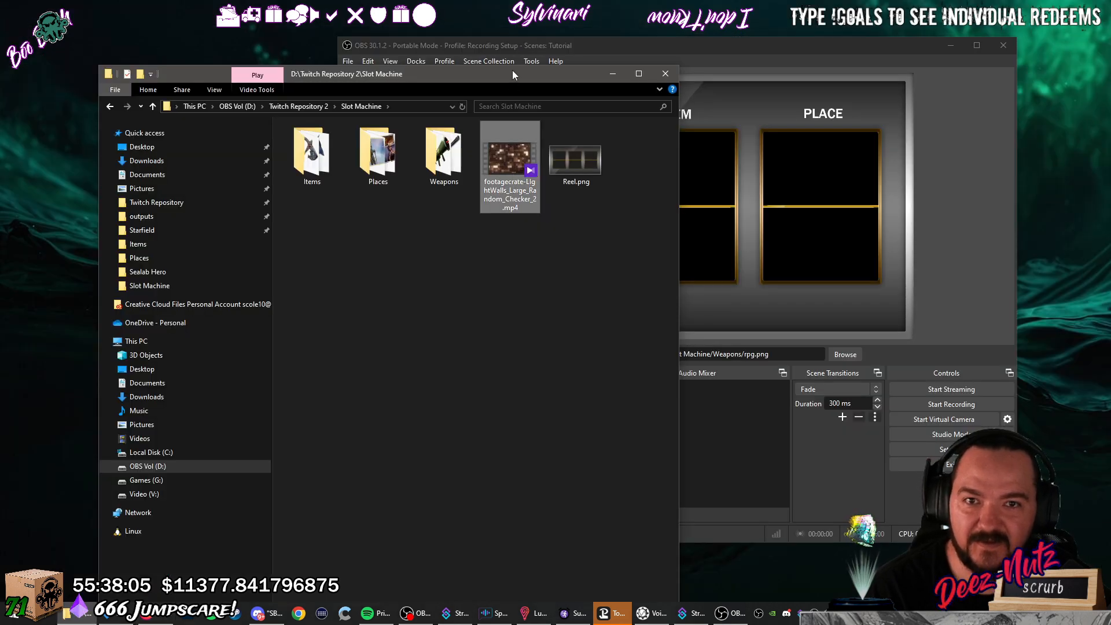
Place the Twitch Repository 2 Slot Machine folder window beside OBS and switch back to OBS.
{"action": "left_click_drag", "start_coordinate": [513, 74], "coordinate": [475, 121]}
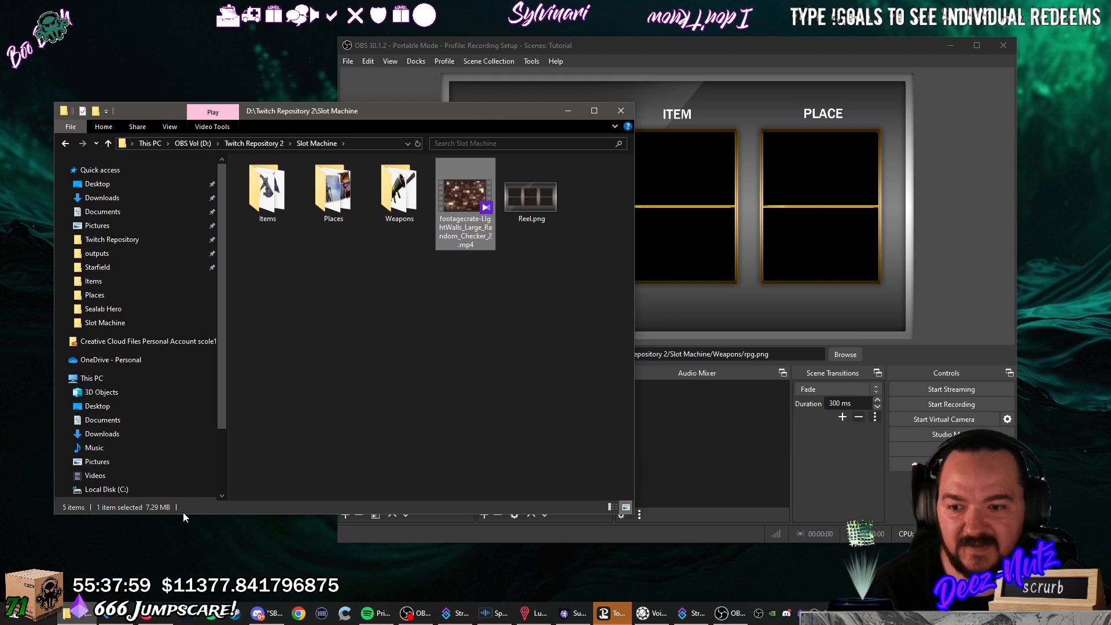
{"action": "left_click", "coordinate": [406, 390]}
{"action": "left_click_drag", "start_coordinate": [522, 112], "coordinate": [495, 175]}
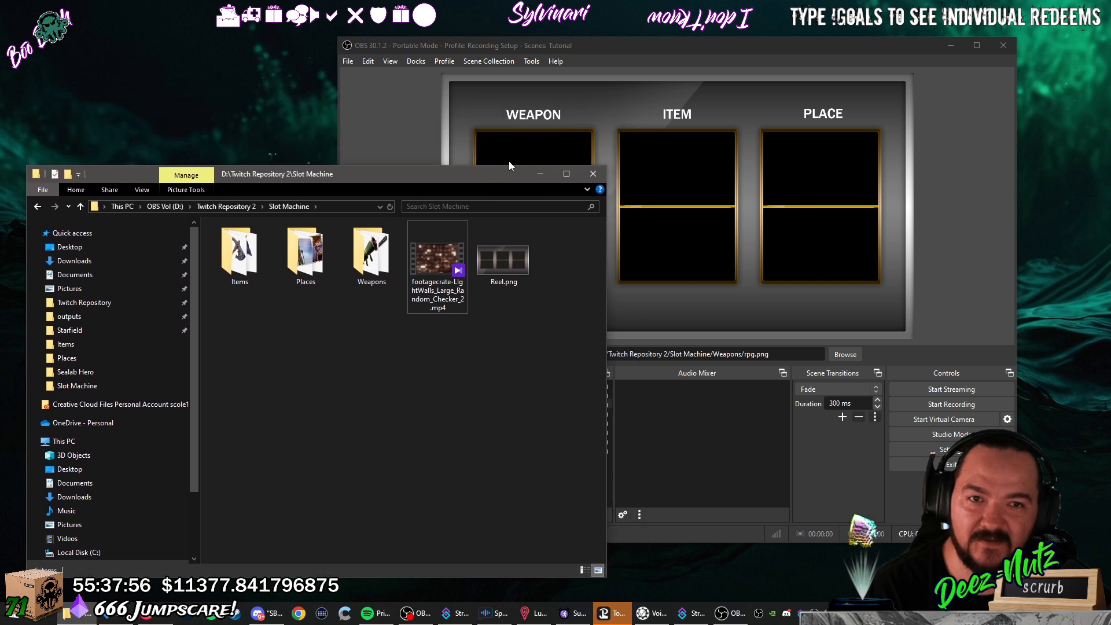
{"action": "left_click", "coordinate": [613, 44]}
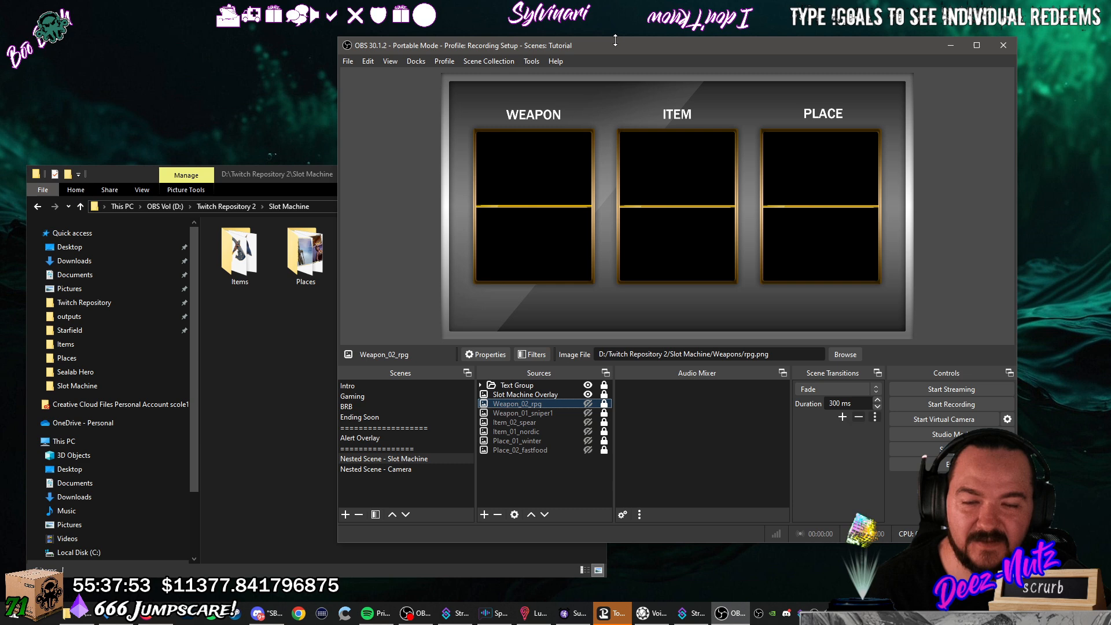
Add a new media source named Reel One Hider to the slot machine scene.
{"action": "left_click", "coordinate": [484, 518]}
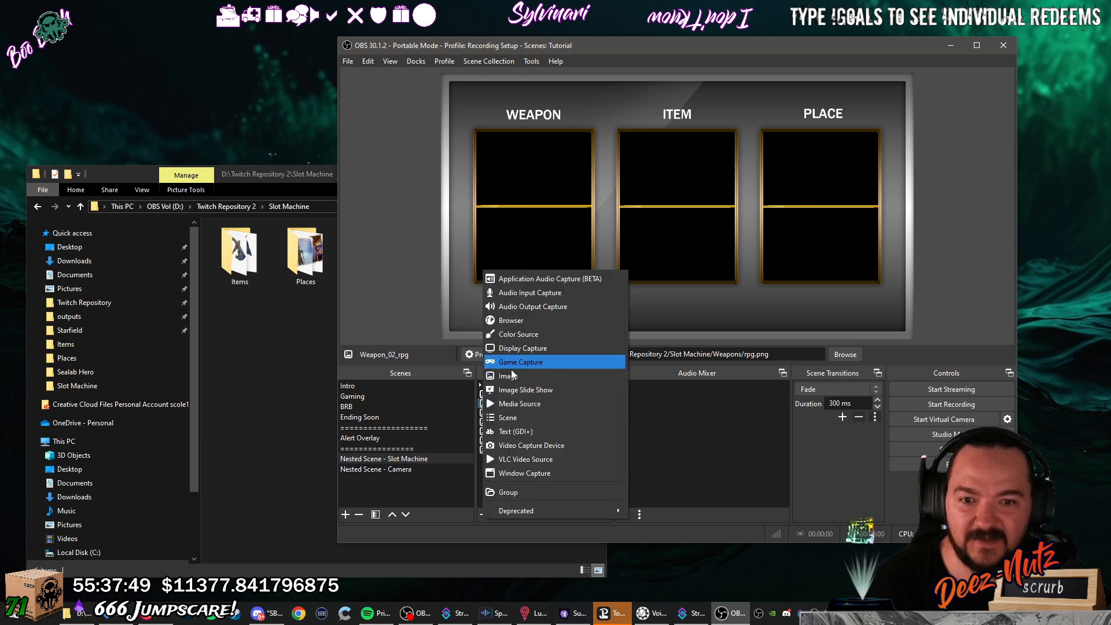
{"action": "left_click", "coordinate": [519, 403]}
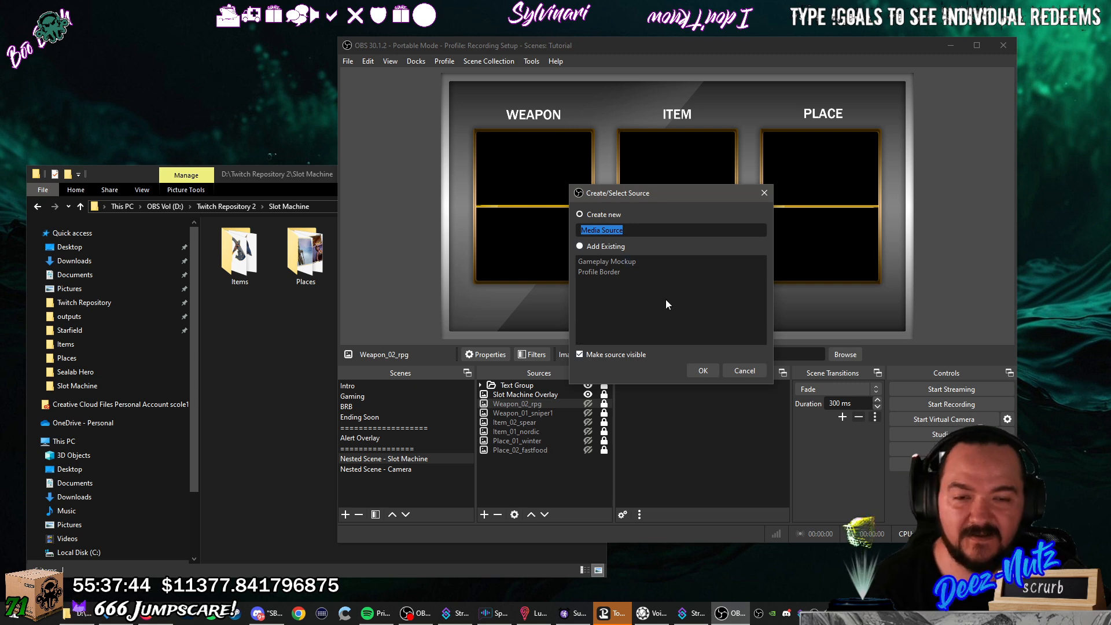
{"action": "type", "text": "Reel One Hider"}
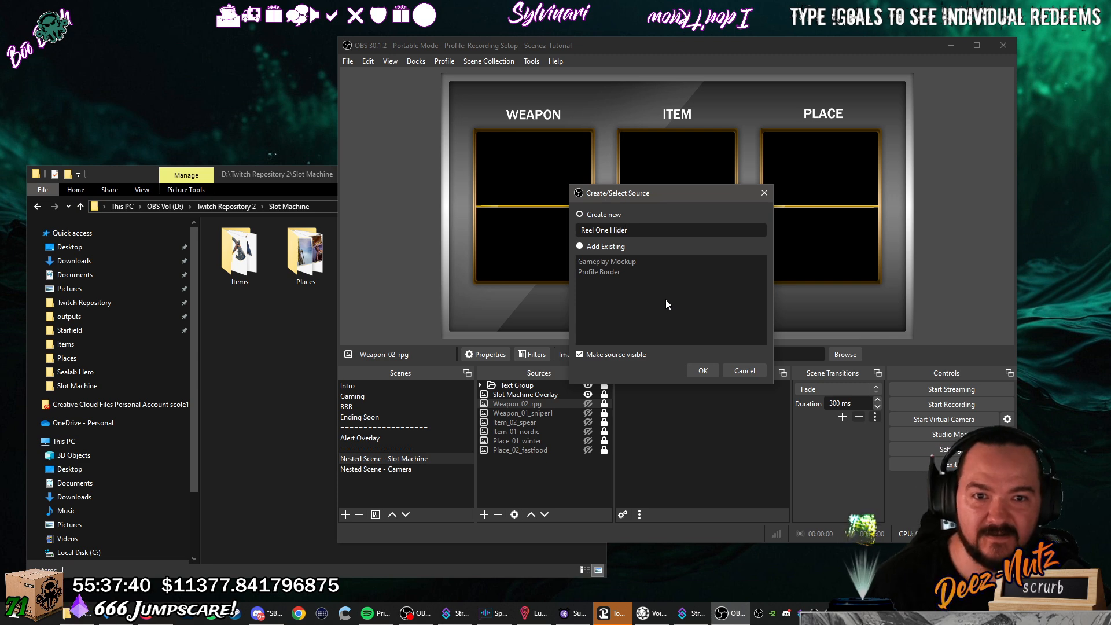
{"action": "left_click", "coordinate": [700, 372]}
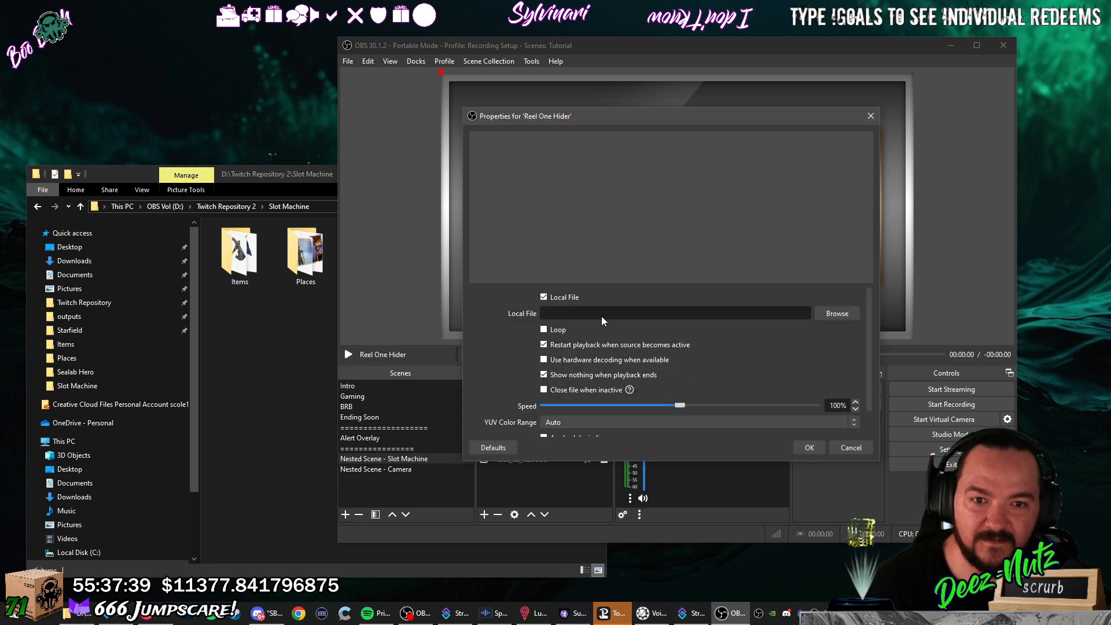
Load footagecrate-LightWalls_Large_Random_Checker_2.mp4 into Reel One Hider, with looping and closing the file when inactive enabled.
{"action": "left_click", "coordinate": [821, 316]}
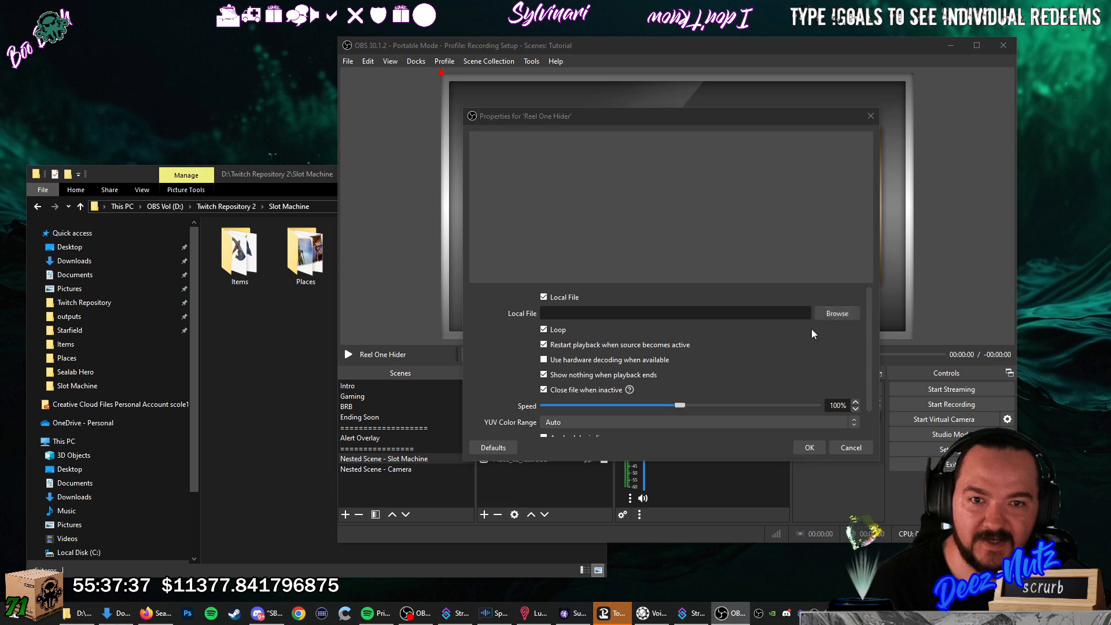
{"action": "left_click", "coordinate": [712, 181]}
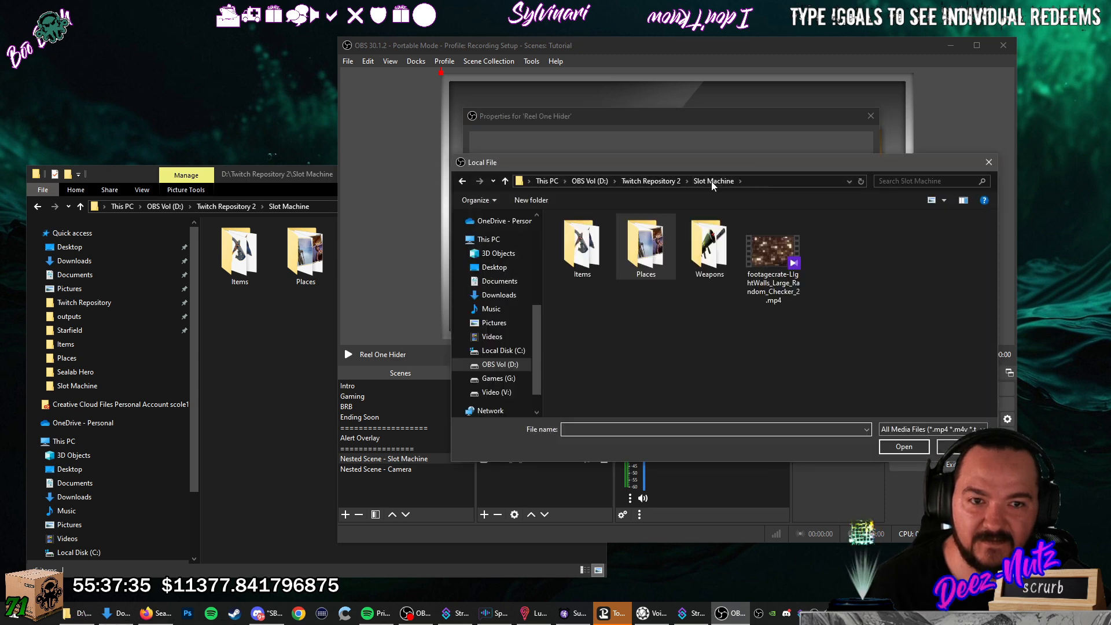
{"action": "left_click", "coordinate": [774, 255]}
{"action": "left_click", "coordinate": [896, 448]}
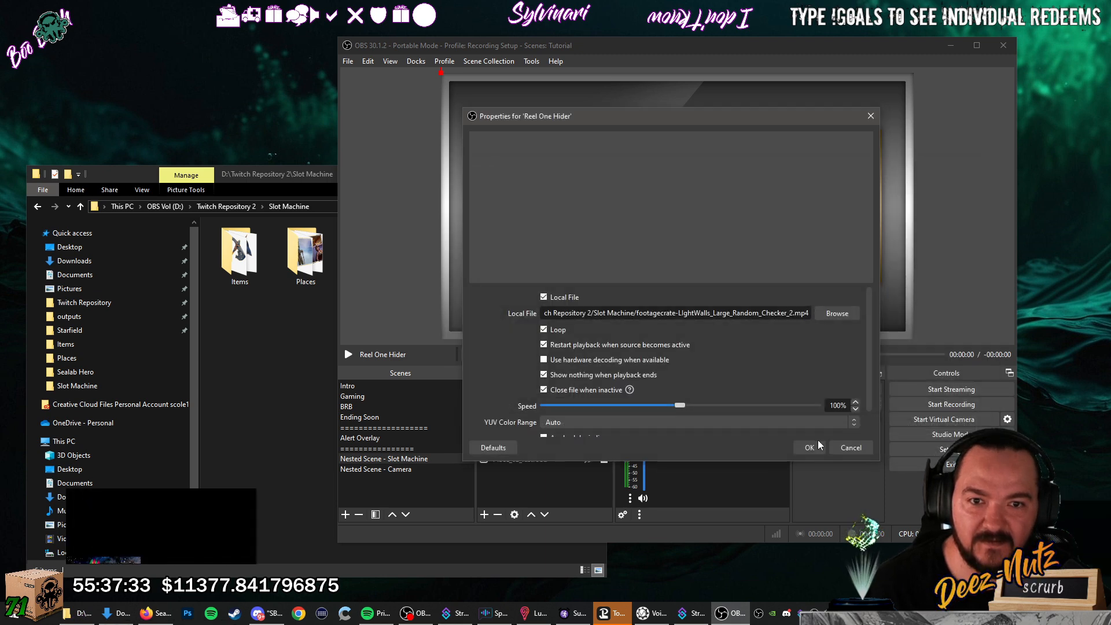
{"action": "left_click", "coordinate": [795, 444]}
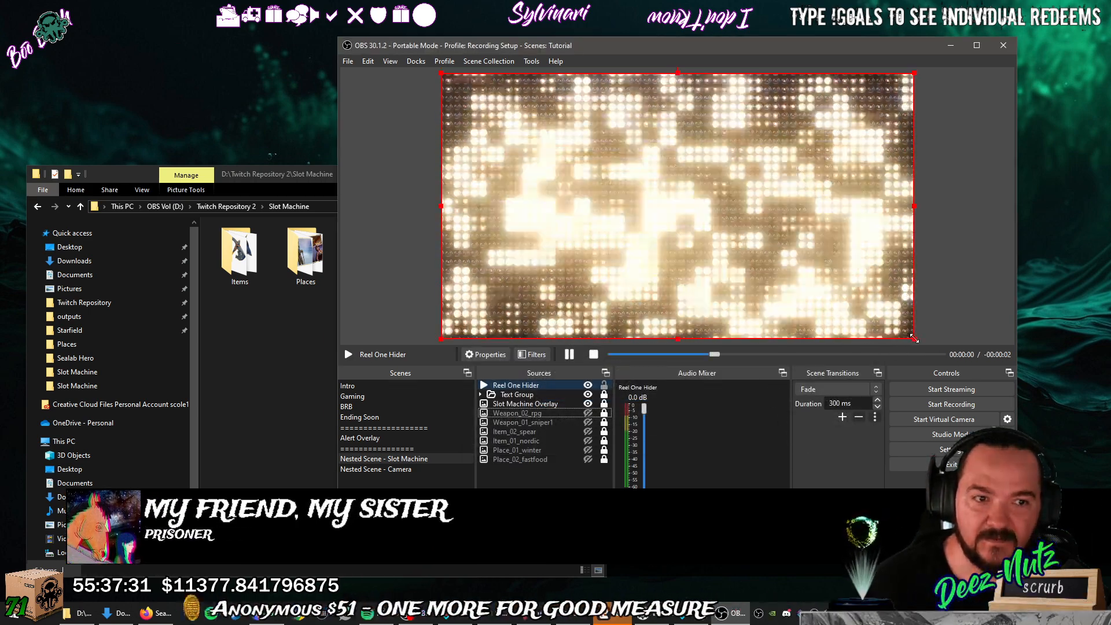
Rotate Reel One Hider 90 degrees clockwise and fit it over the weapon reel, about 51 px from the canvas's top and bottom edges.
{"action": "left_click_drag", "start_coordinate": [913, 338], "coordinate": [781, 264]}
{"action": "right_click", "coordinate": [618, 191]}
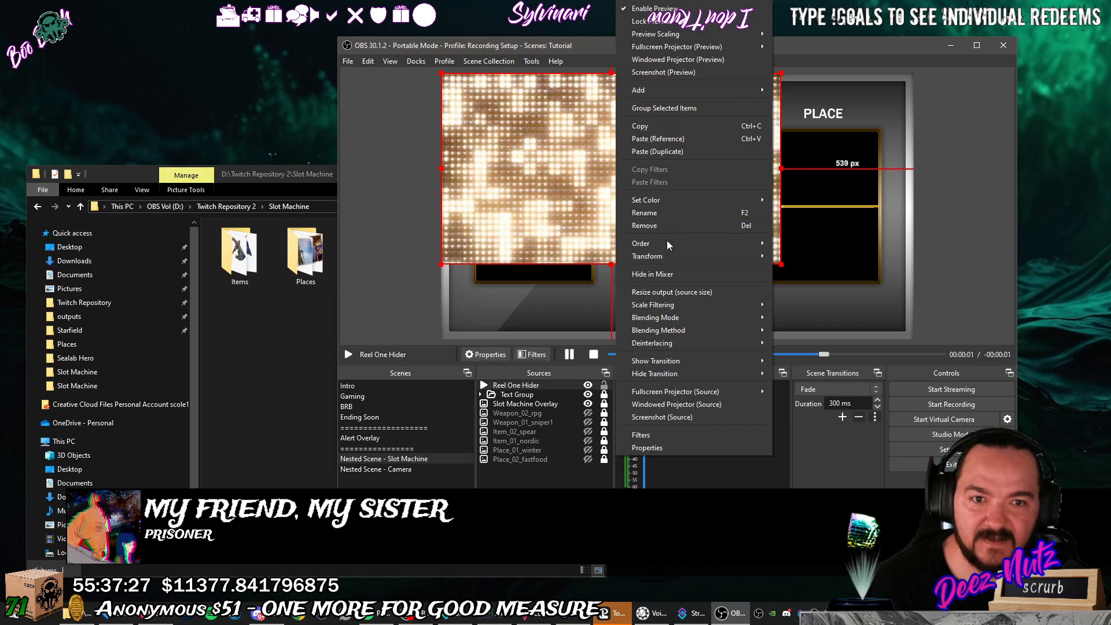
{"action": "mouse_move", "coordinate": [681, 254]}
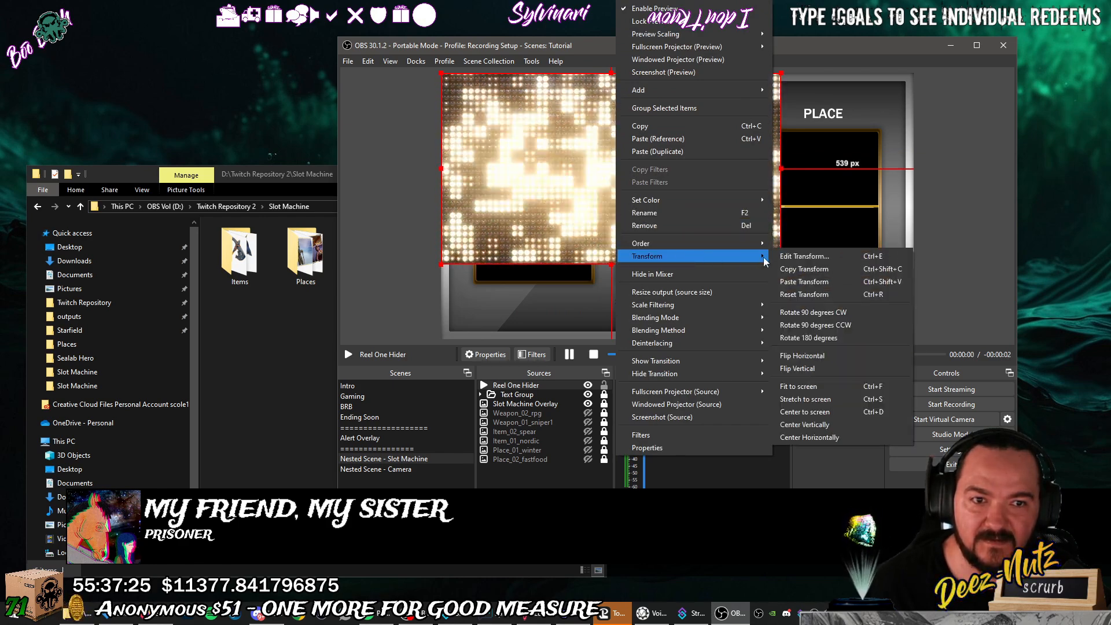
{"action": "left_click", "coordinate": [801, 313]}
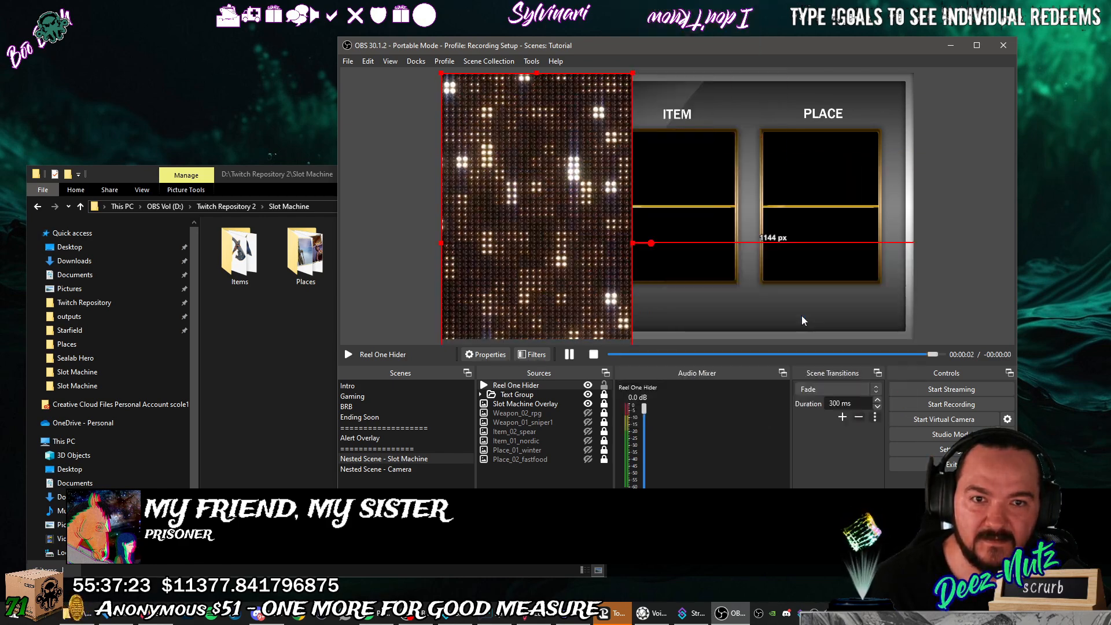
{"action": "left_click_drag", "start_coordinate": [632, 74], "coordinate": [577, 172]}
{"action": "left_click_drag", "start_coordinate": [540, 209], "coordinate": [567, 125]}
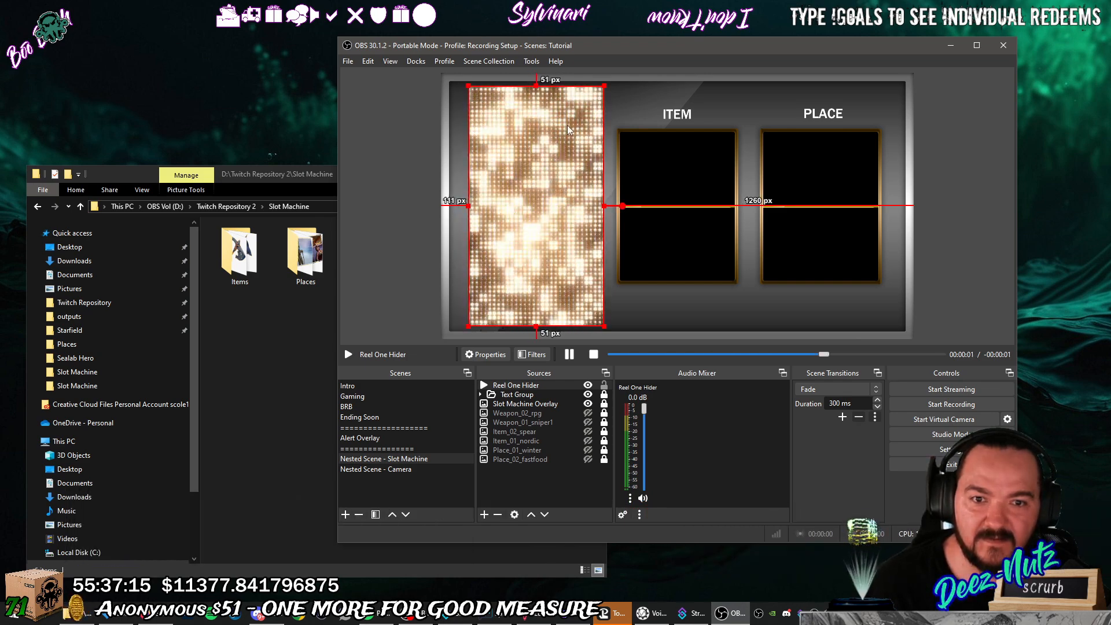
Move Reel One Hider below Slot Machine Overlay in the source order.
{"action": "left_click", "coordinate": [546, 387]}
{"action": "left_click", "coordinate": [546, 517]}
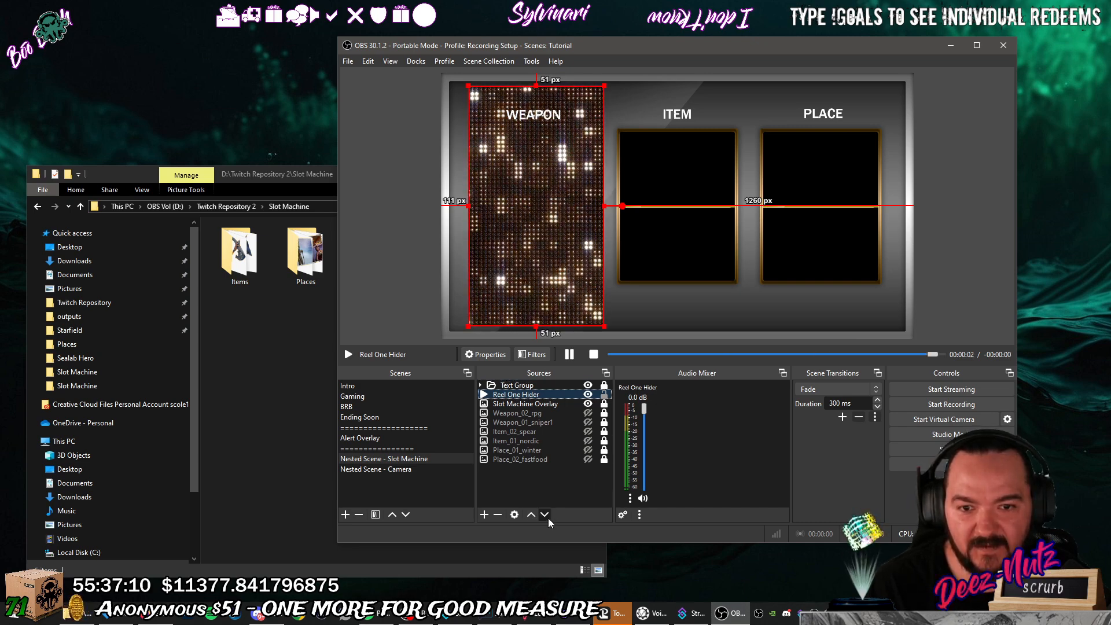
{"action": "left_click", "coordinate": [546, 517]}
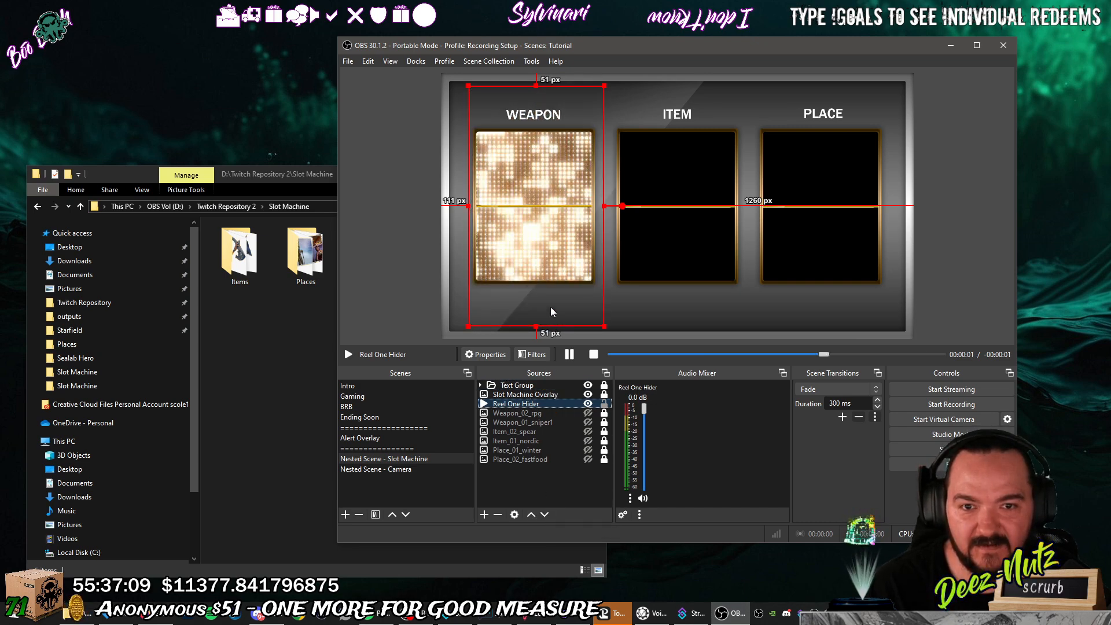
Shift Reel One Hider to cover the weapon reel, about 1293 px from the canvas's right edge, and hide the source.
{"action": "left_click_drag", "start_coordinate": [557, 313], "coordinate": [549, 307]}
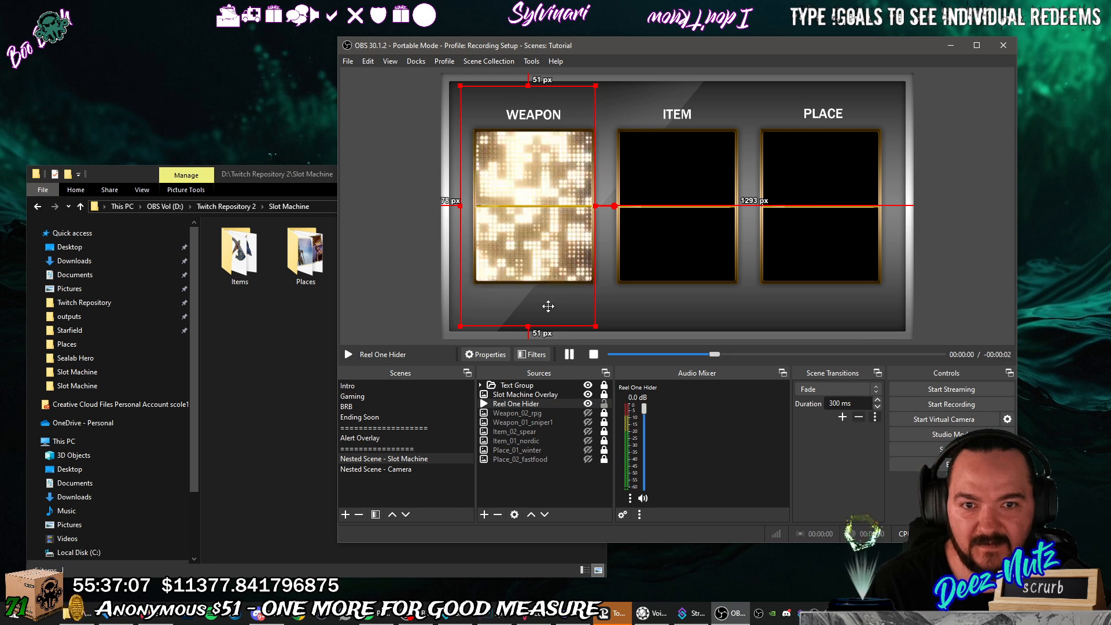
{"action": "left_click", "coordinate": [551, 490]}
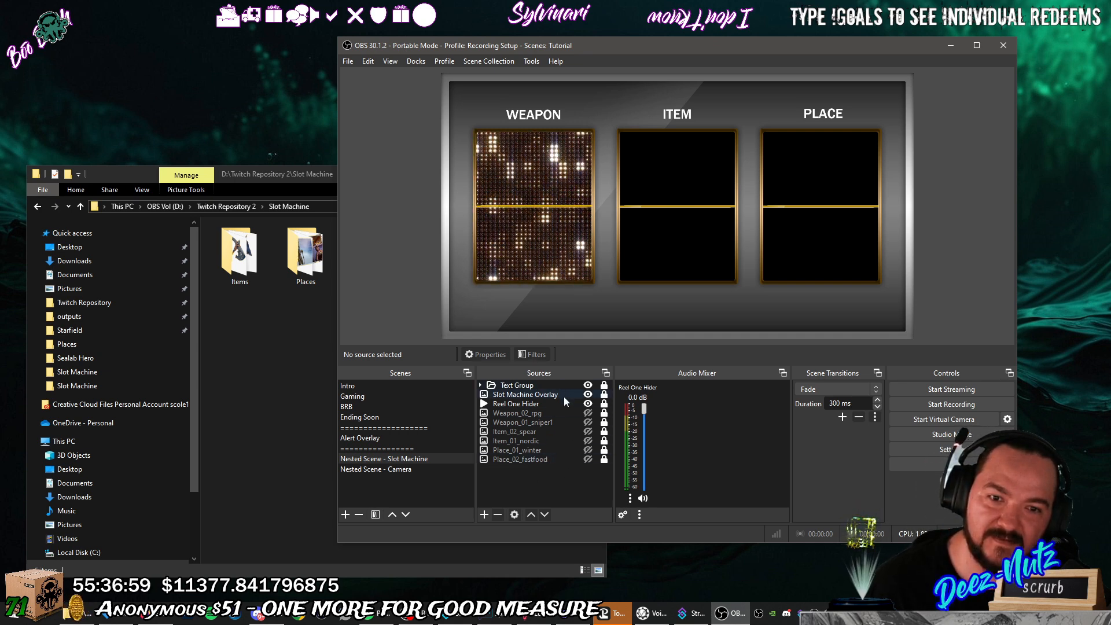
{"action": "left_click", "coordinate": [482, 518]}
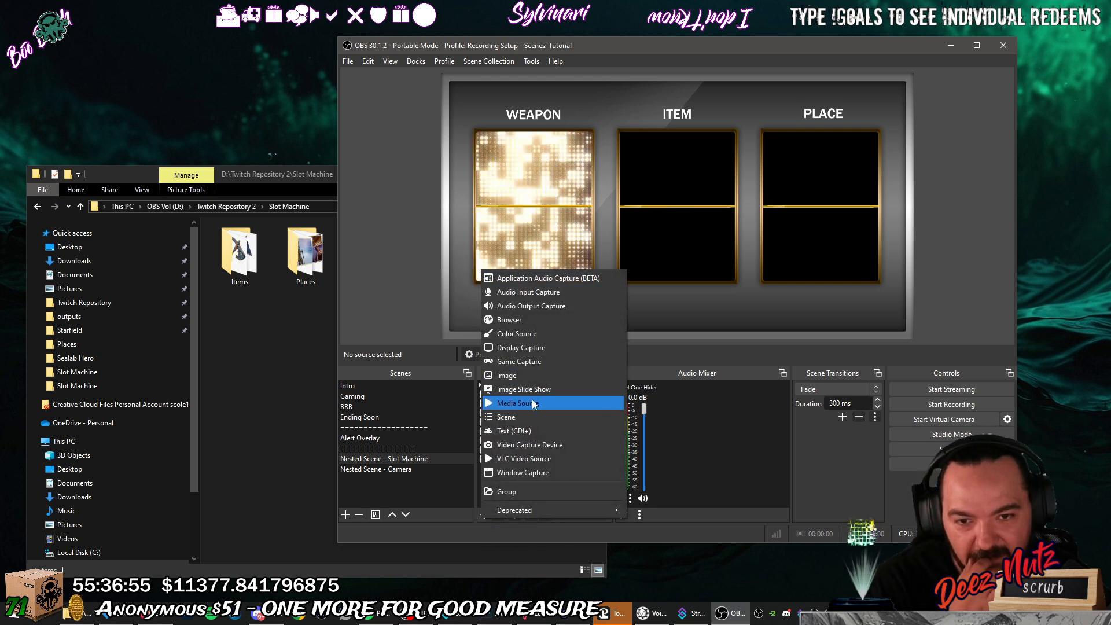
{"action": "left_click", "coordinate": [664, 351]}
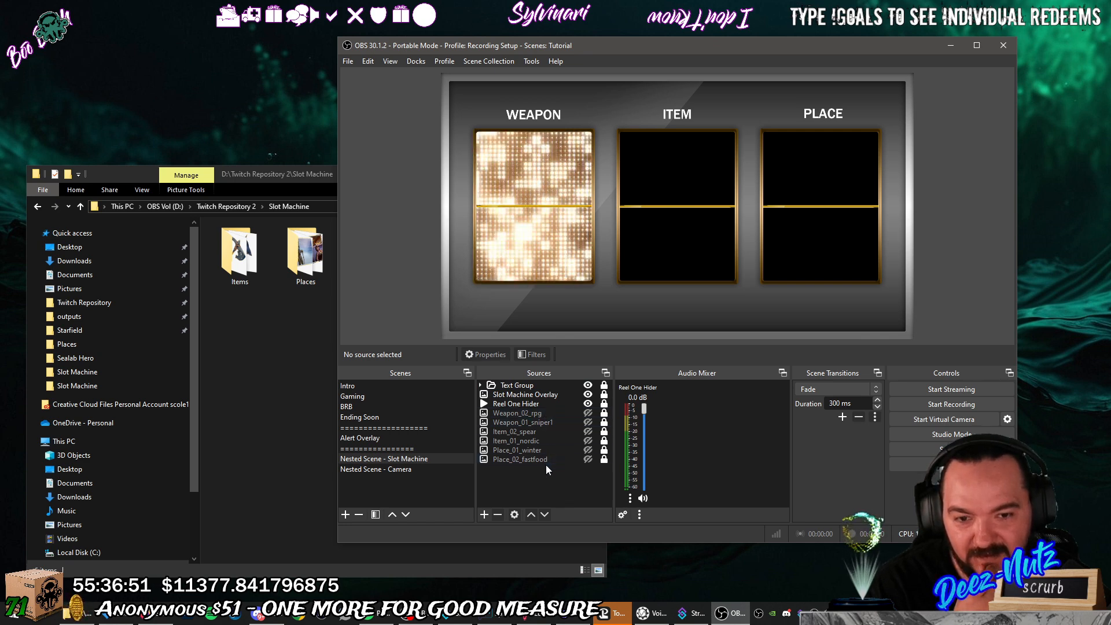
{"action": "left_click", "coordinate": [589, 405]}
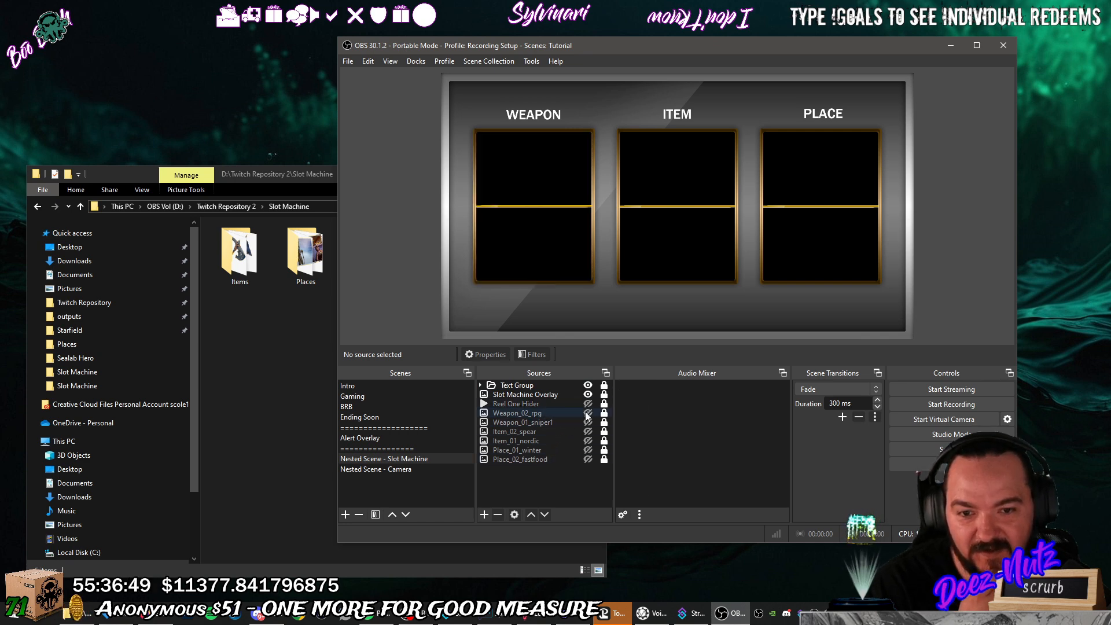
{"action": "left_click", "coordinate": [485, 515]}
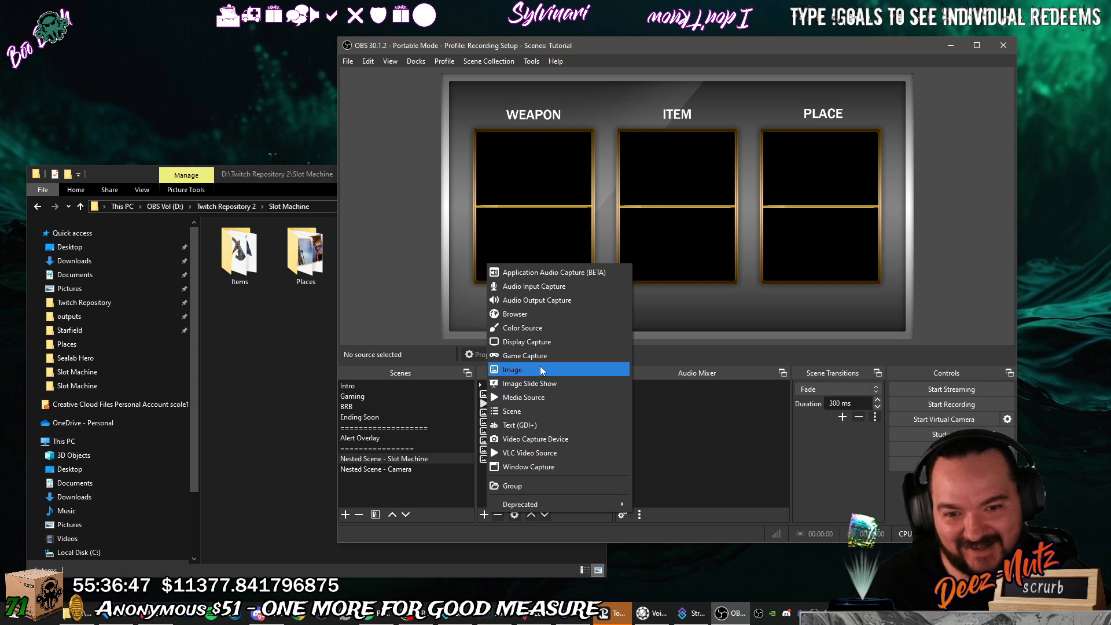
{"action": "left_click", "coordinate": [544, 404]}
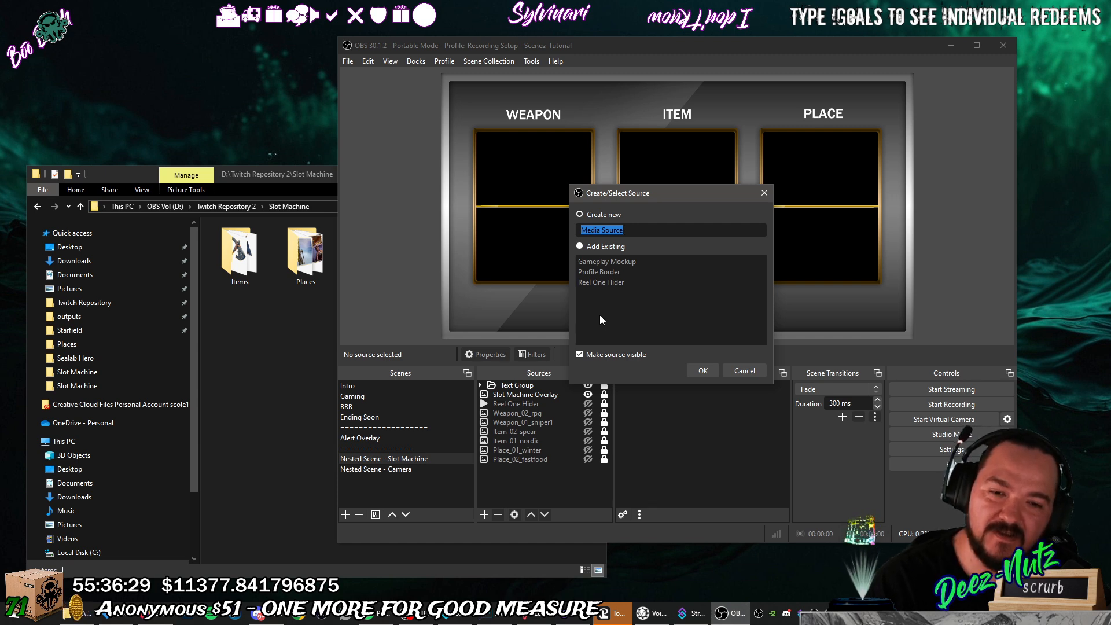
{"action": "left_click", "coordinate": [747, 371]}
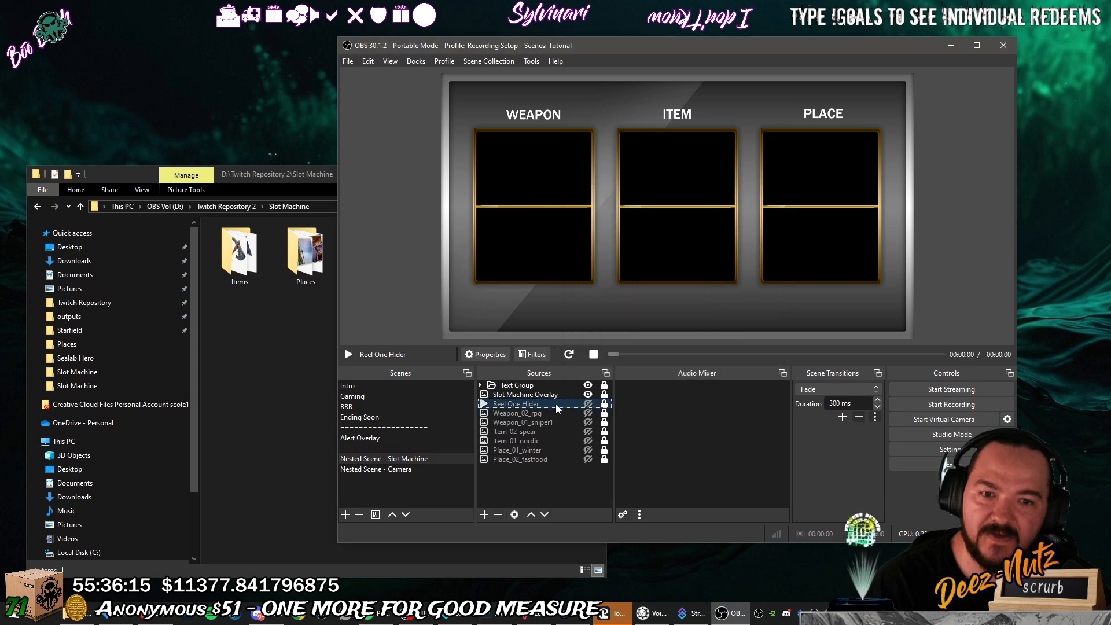
Show Reel One Hider and paste a reference copy of it into the slot machine scene.
{"action": "left_click", "coordinate": [589, 405]}
{"action": "right_click", "coordinate": [554, 403]}
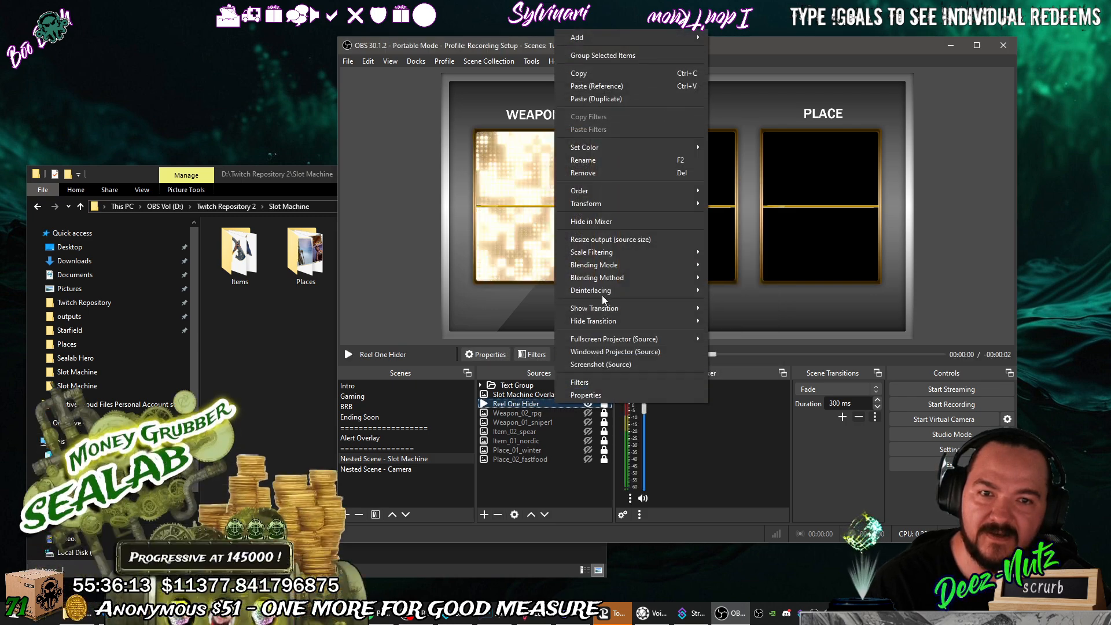
{"action": "right_click", "coordinate": [565, 405]}
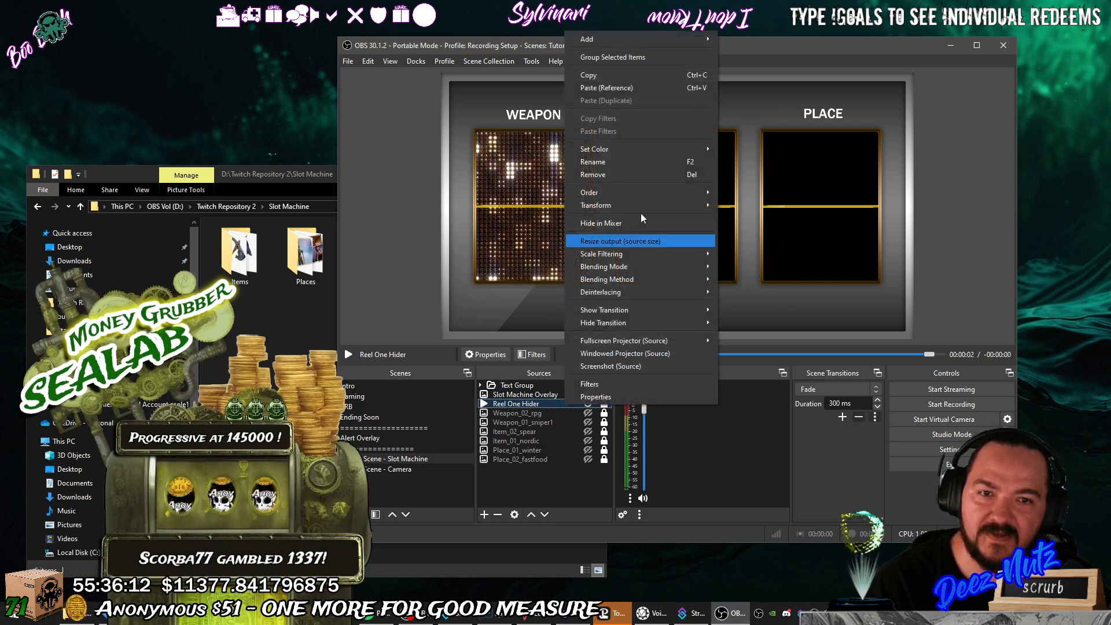
{"action": "left_click", "coordinate": [624, 90]}
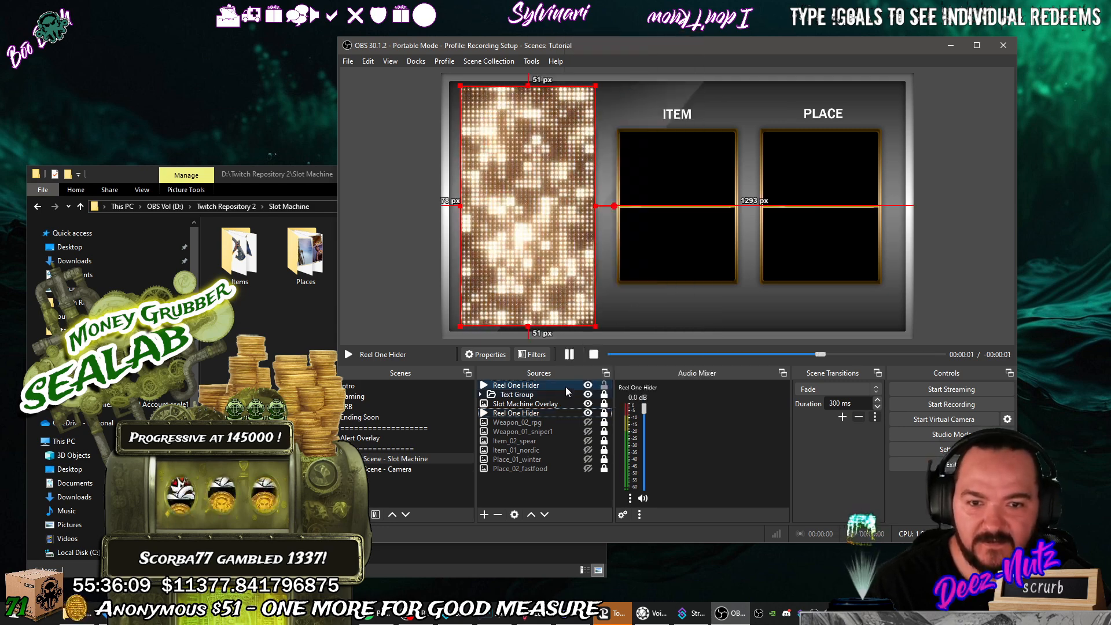
Place the Reel One Hider copy below Slot Machine Overlay, centre it over the item reel about 685 px from both sides, and lock it.
{"action": "left_click_drag", "start_coordinate": [566, 405], "coordinate": [565, 407]}
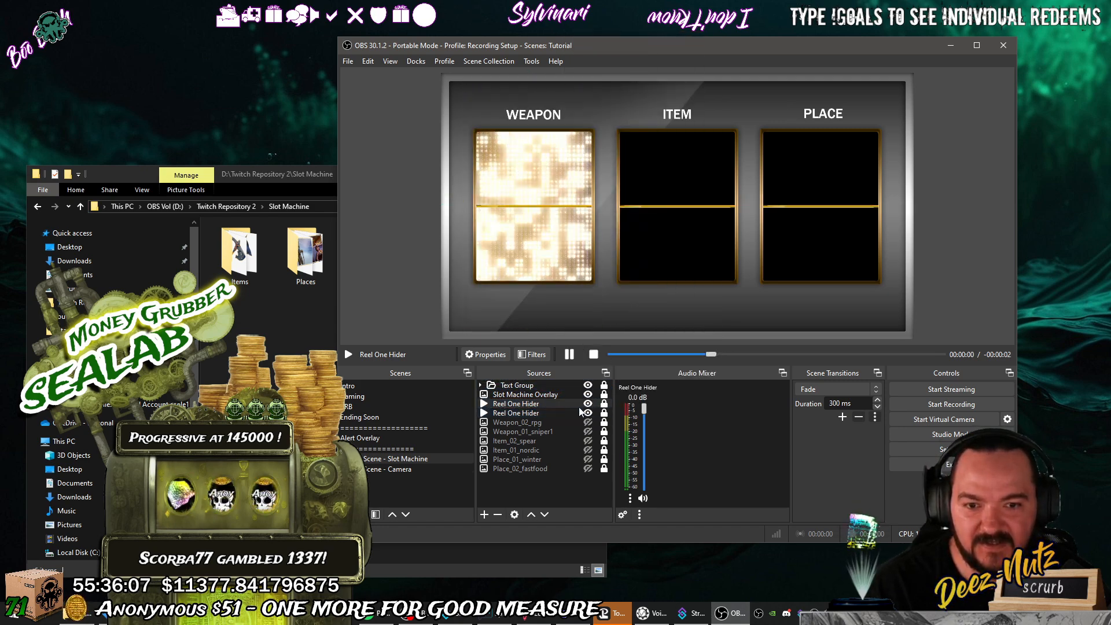
{"action": "left_click", "coordinate": [604, 404]}
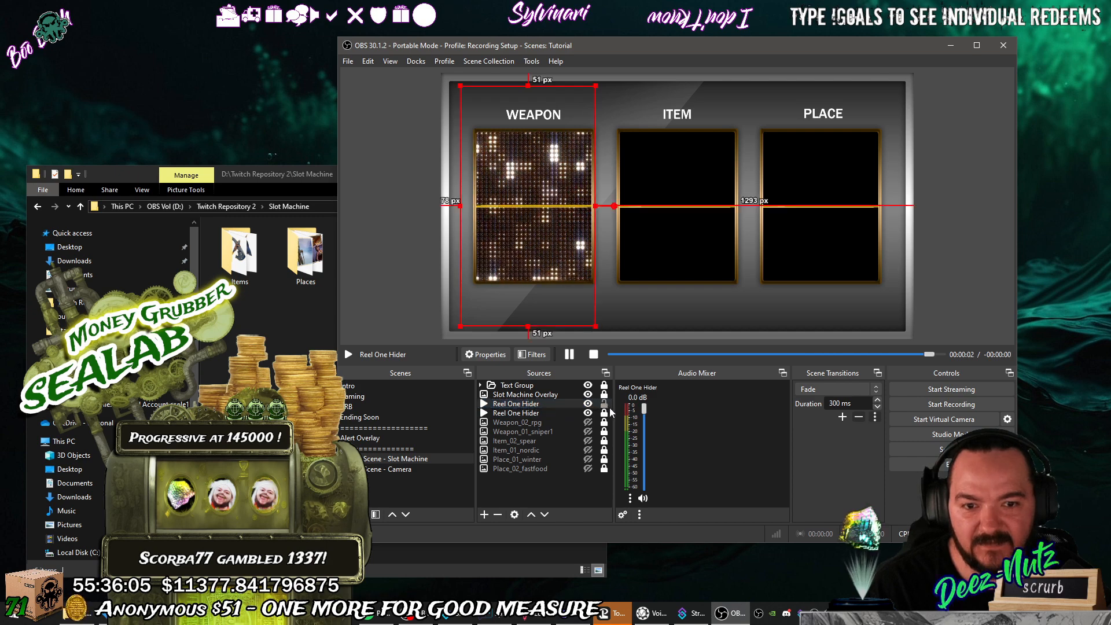
{"action": "left_click_drag", "start_coordinate": [553, 260], "coordinate": [702, 260]}
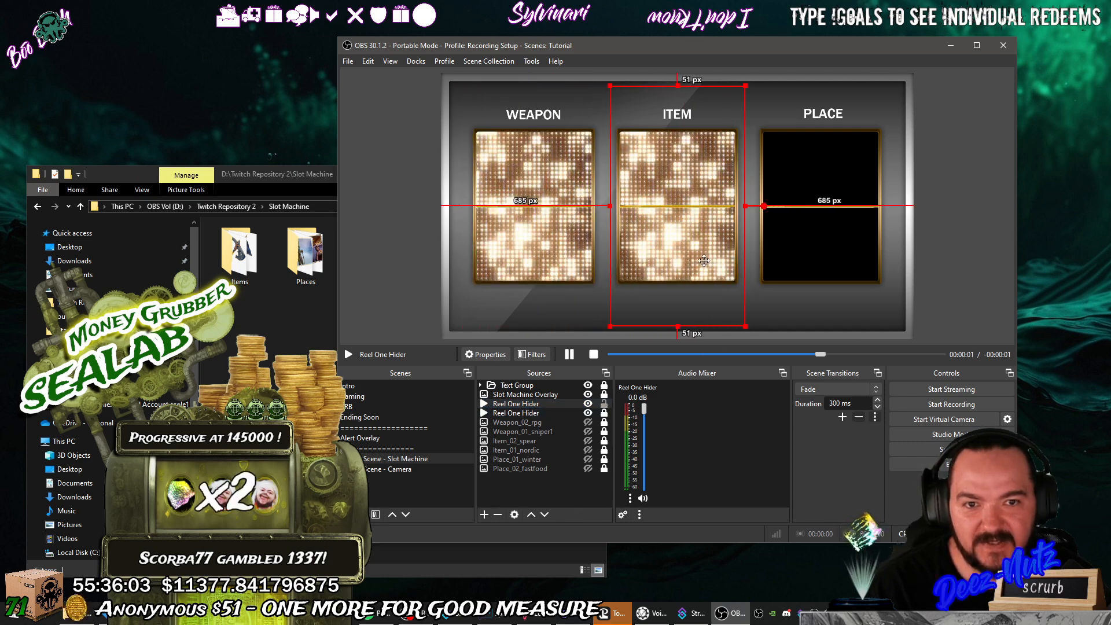
{"action": "left_click", "coordinate": [604, 403]}
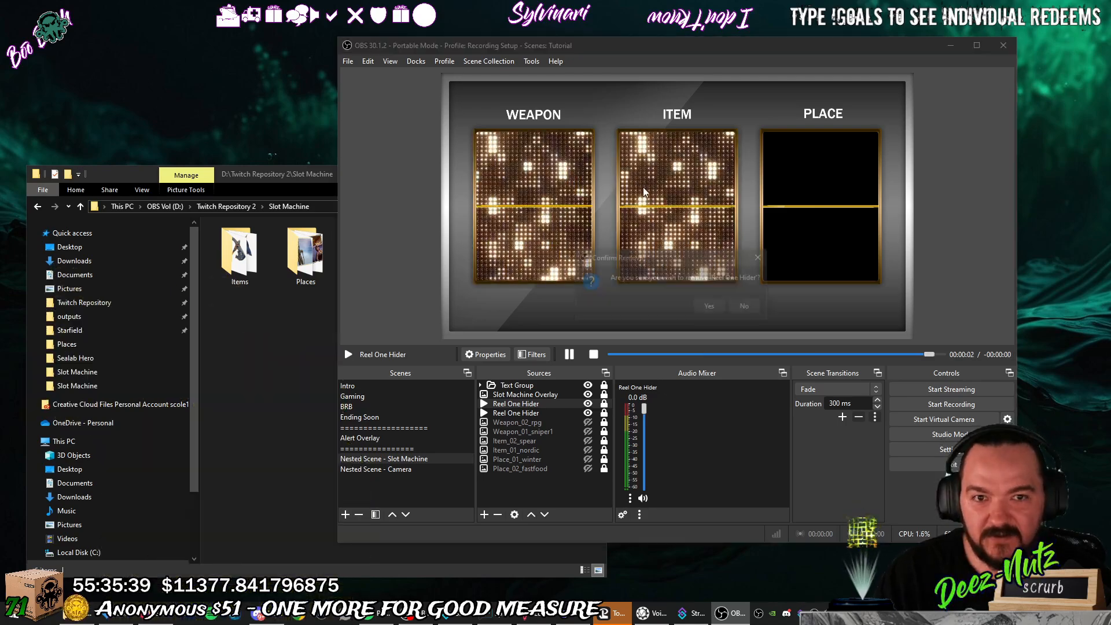
Delete the reference copy of Reel One Hider from the scene.
{"action": "key", "text": "Delete"}
{"action": "left_click", "coordinate": [710, 307]}
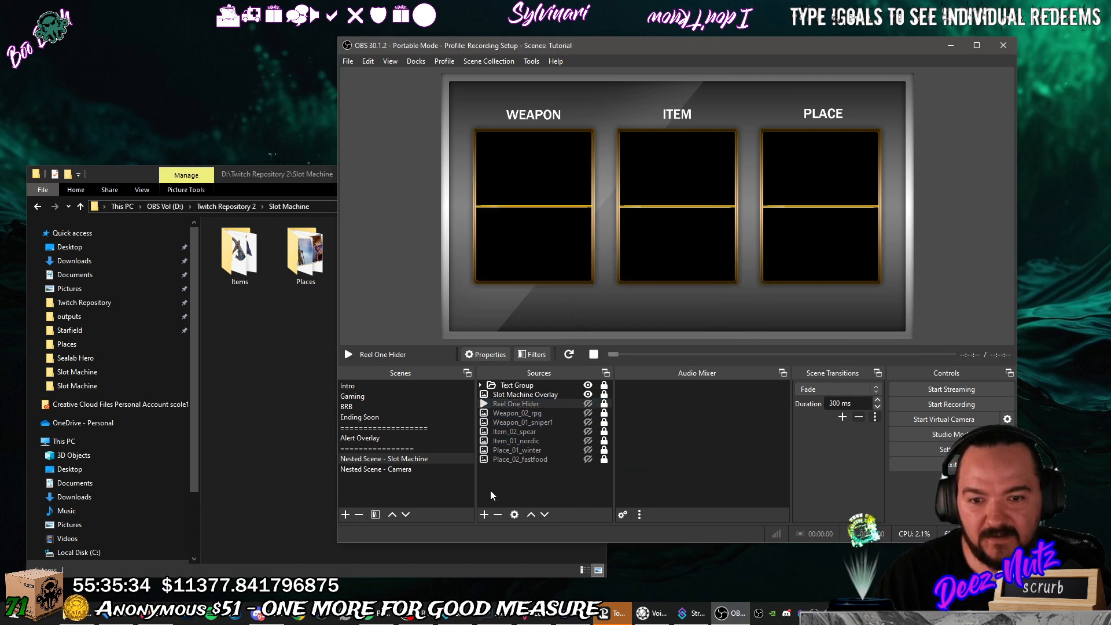
Add a media source named Reel Two Hider and fit its upright checker video over the item reel.
{"action": "left_click", "coordinate": [485, 515]}
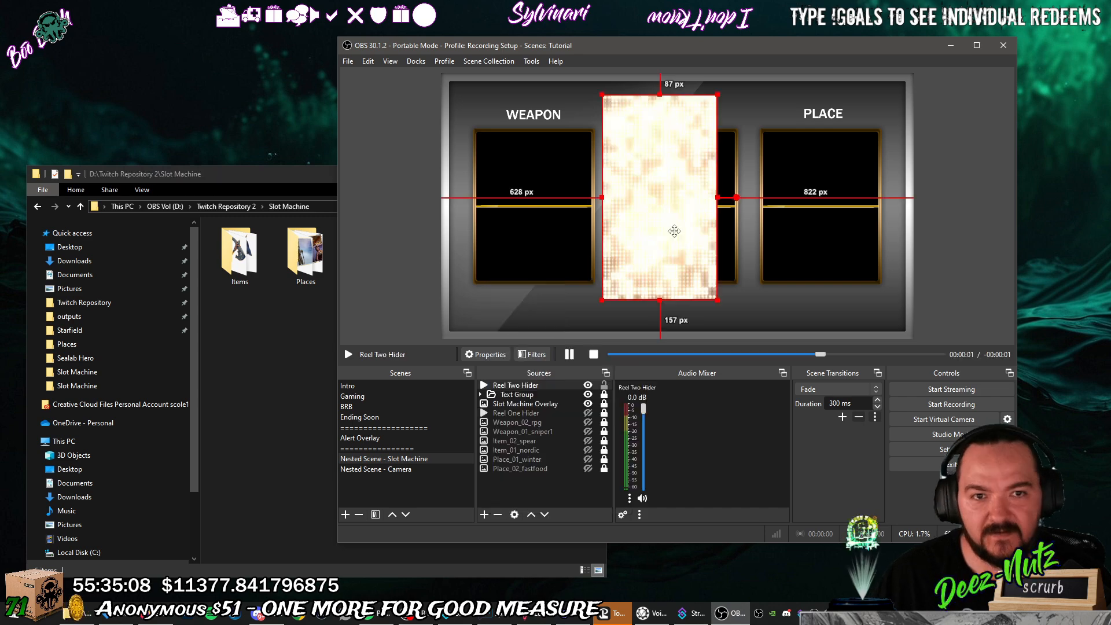
{"action": "left_click_drag", "start_coordinate": [672, 230], "coordinate": [684, 232]}
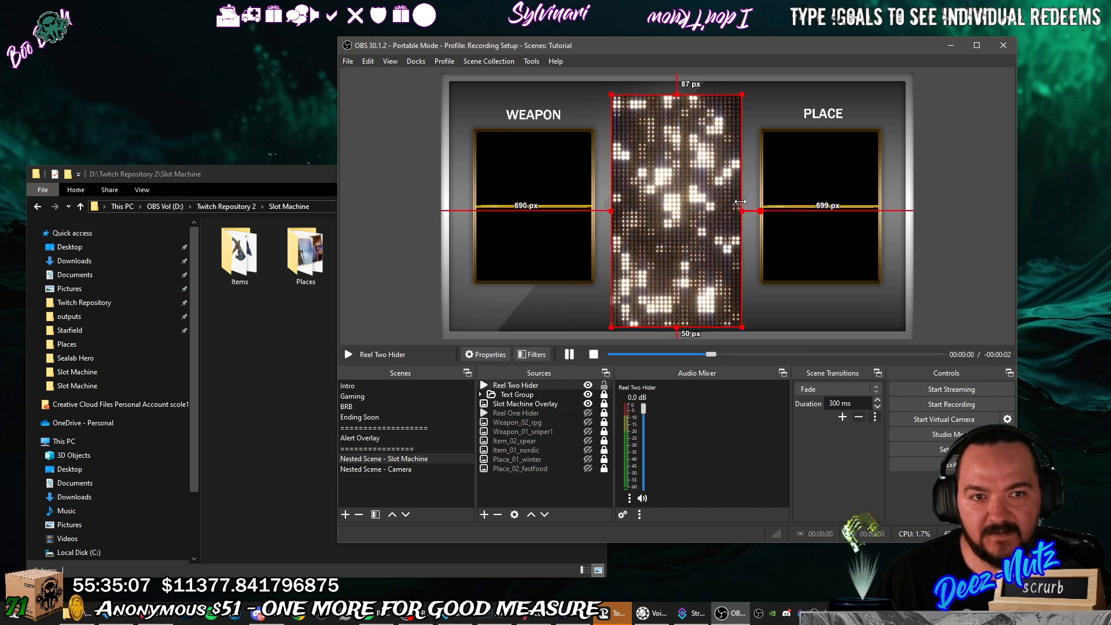
Add a new media source named Reel Three Hider to the slot machine scene.
{"action": "left_click", "coordinate": [484, 515]}
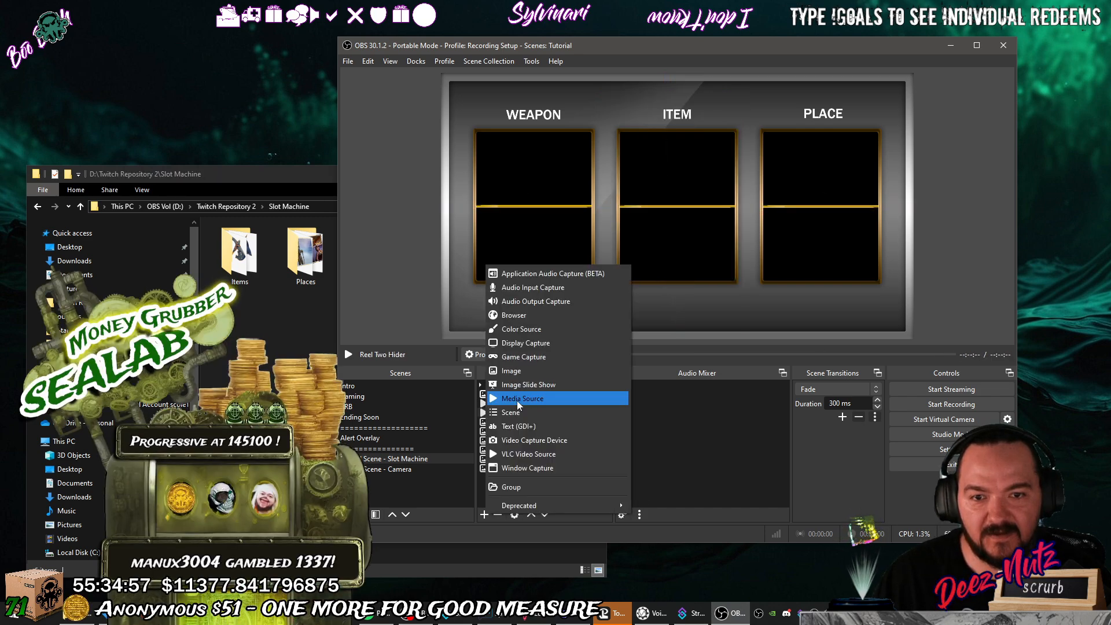
{"action": "left_click", "coordinate": [519, 404]}
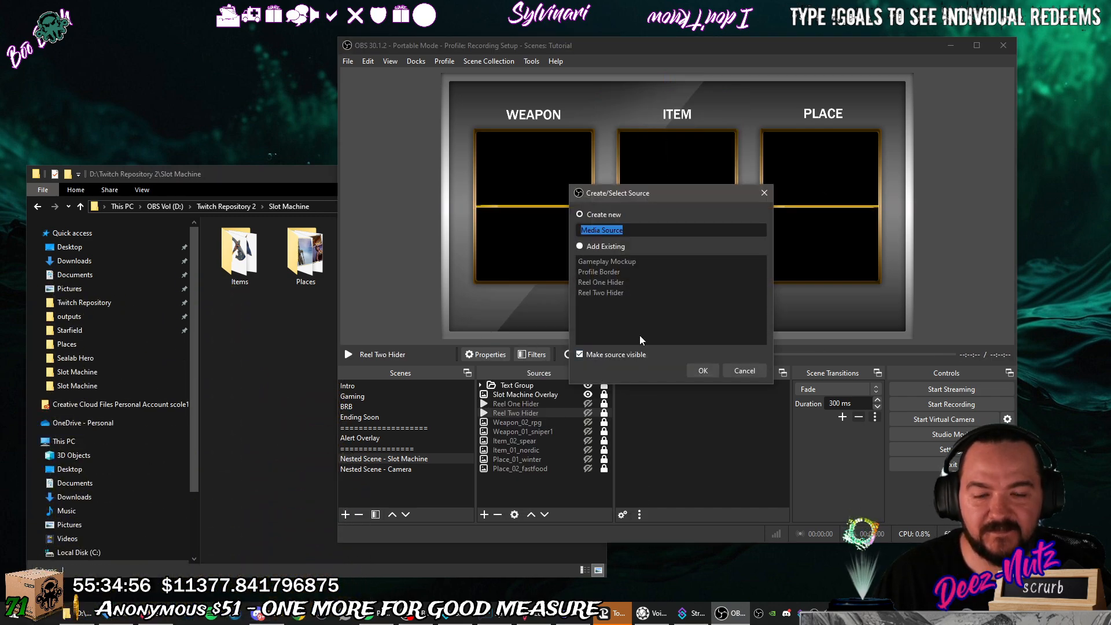
{"action": "type", "text": "Reel "}
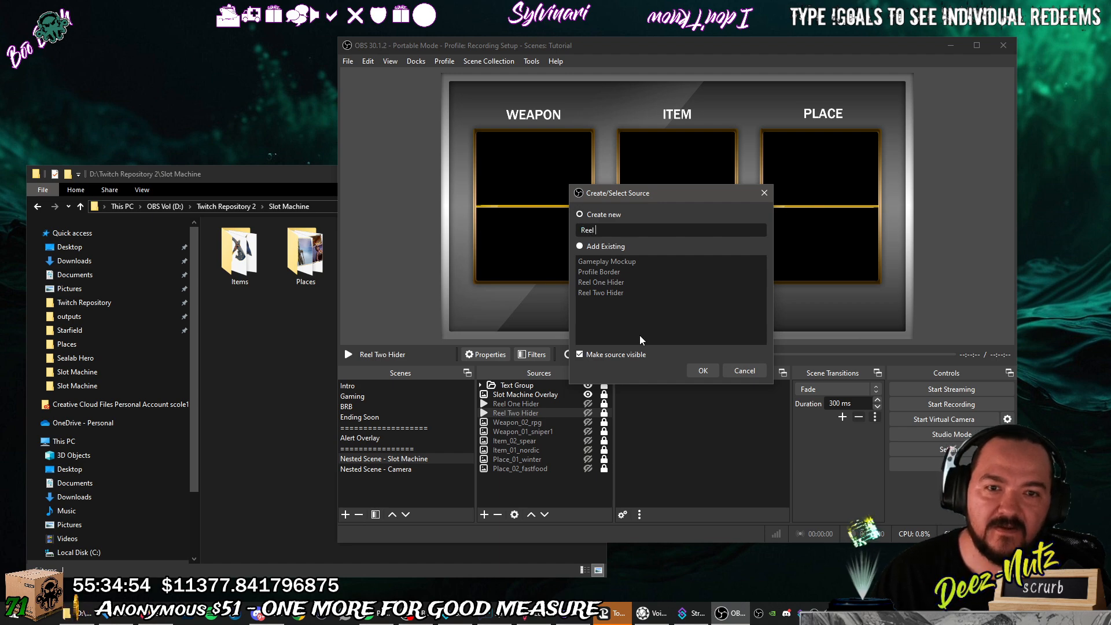
{"action": "type", "text": "Three Hide"}
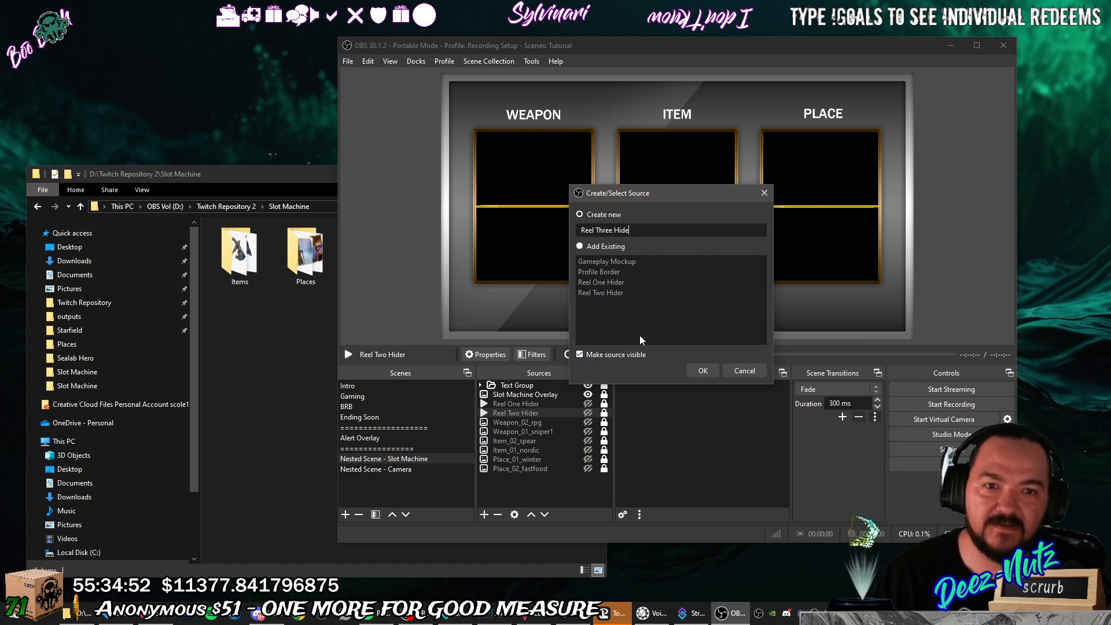
{"action": "type", "text": "r"}
{"action": "key", "text": "Return"}
Show Reel One Hider and Reel Two Hider, plus the images Weapon_01_sniper1, Item_01_nordic and Place_02_fastfood beneath the hiders.
{"action": "left_click", "coordinate": [588, 413]}
{"action": "left_click", "coordinate": [588, 403]}
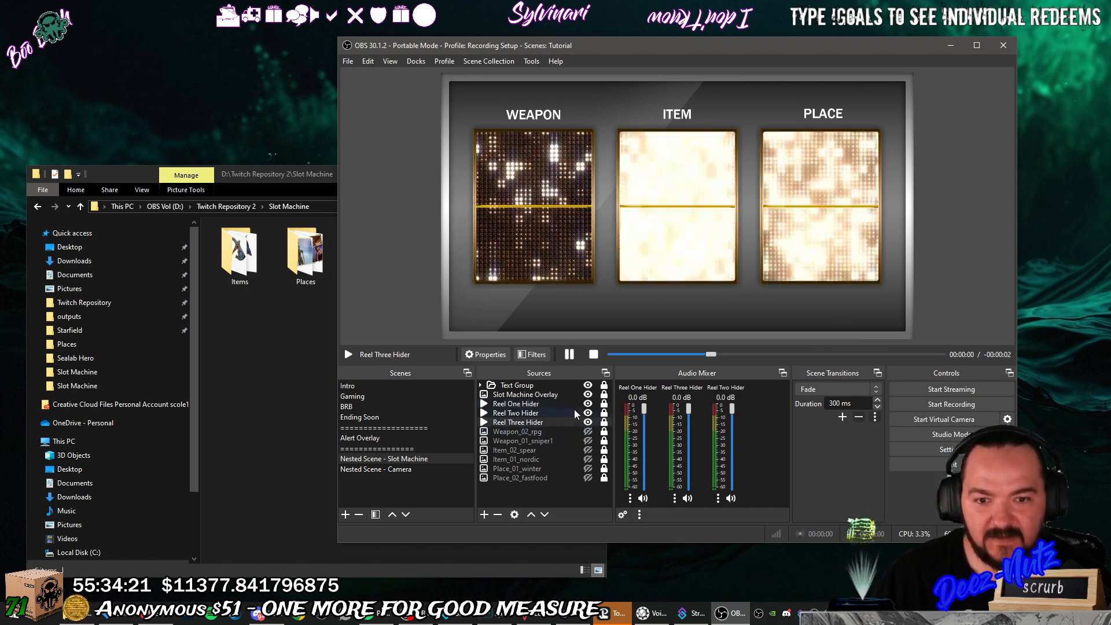
{"action": "left_click", "coordinate": [588, 441]}
{"action": "left_click", "coordinate": [588, 459]}
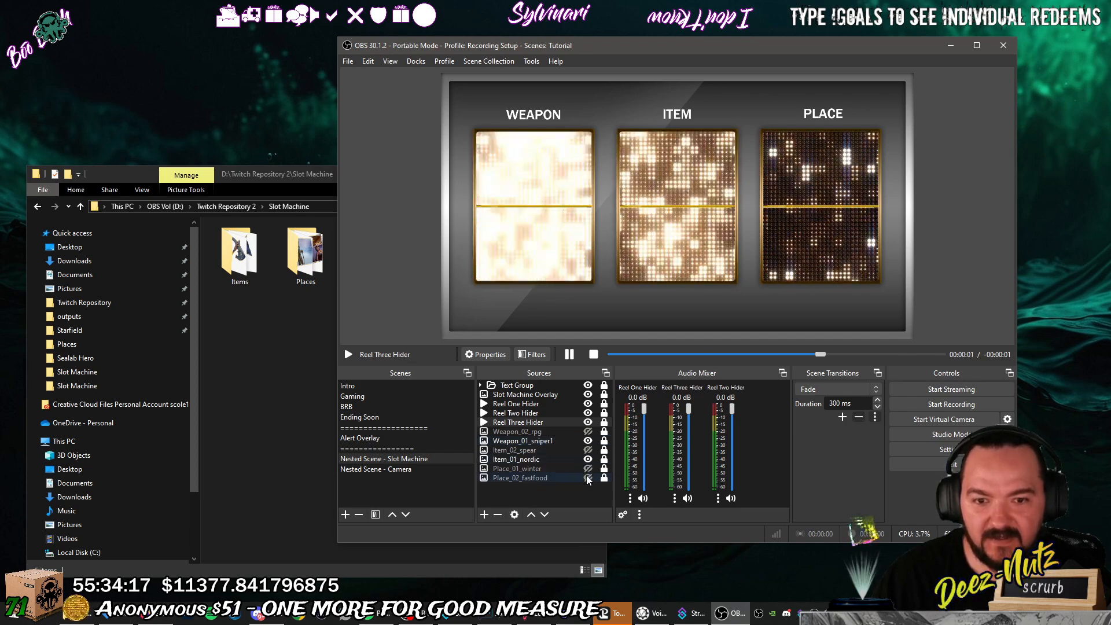
{"action": "left_click", "coordinate": [588, 479]}
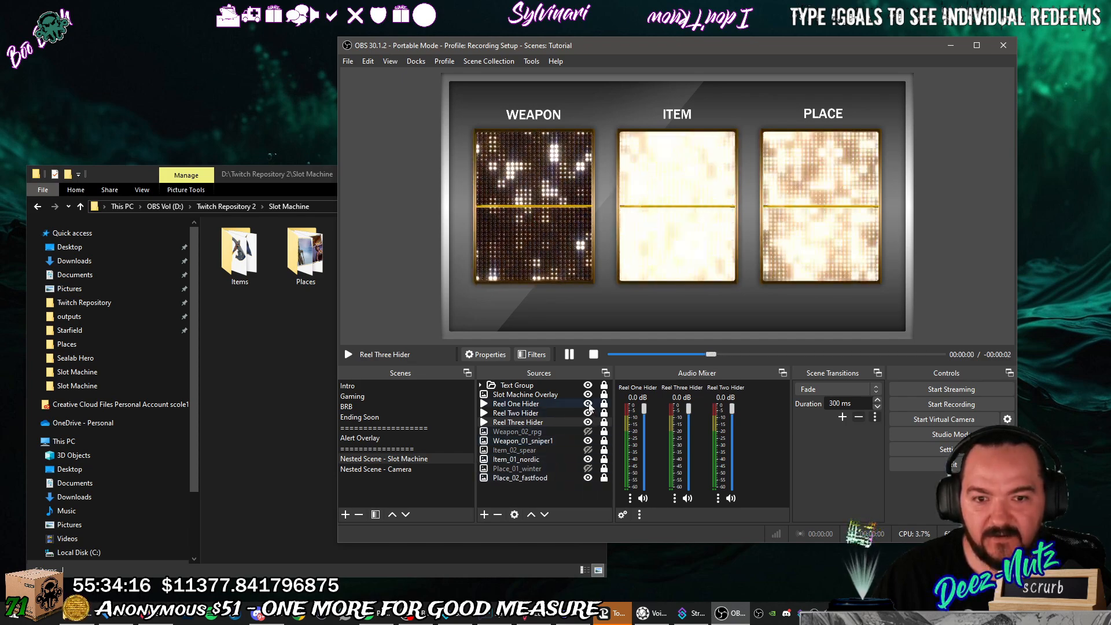
Hide Reel One Hider, Reel Two Hider and Reel Three Hider to test revealing the images underneath.
{"action": "left_click", "coordinate": [589, 403]}
{"action": "left_click", "coordinate": [588, 413]}
{"action": "left_click", "coordinate": [588, 422]}
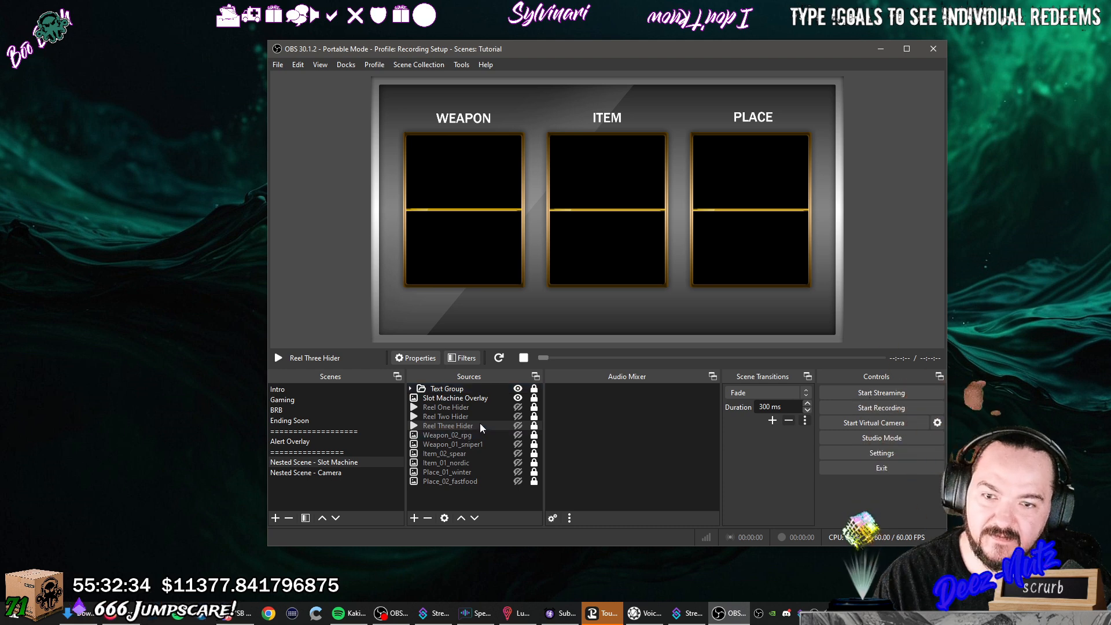
{"action": "left_click", "coordinate": [477, 455]}
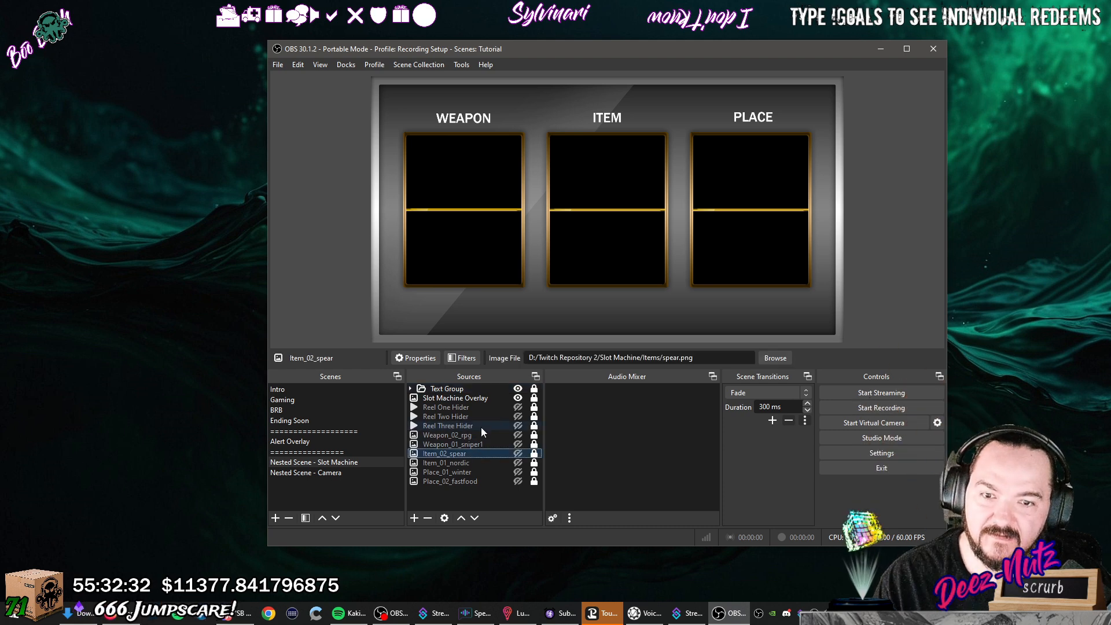
{"action": "left_click", "coordinate": [482, 436]}
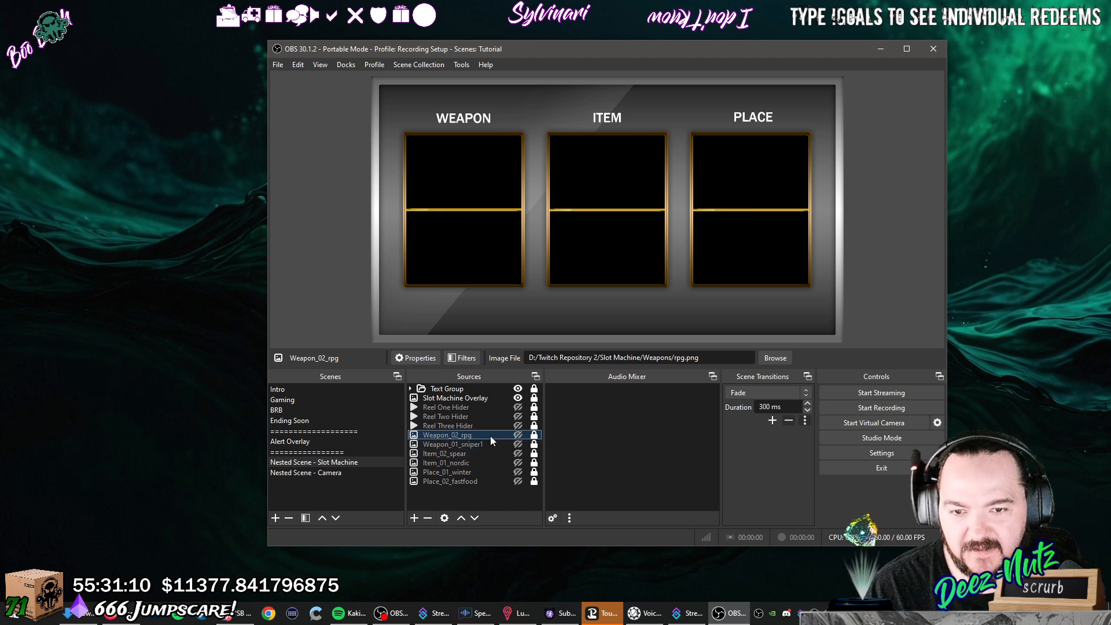
Make Reel One Hider, Reel Two Hider and Reel Three Hider visible over their reels.
{"action": "left_click", "coordinate": [517, 408]}
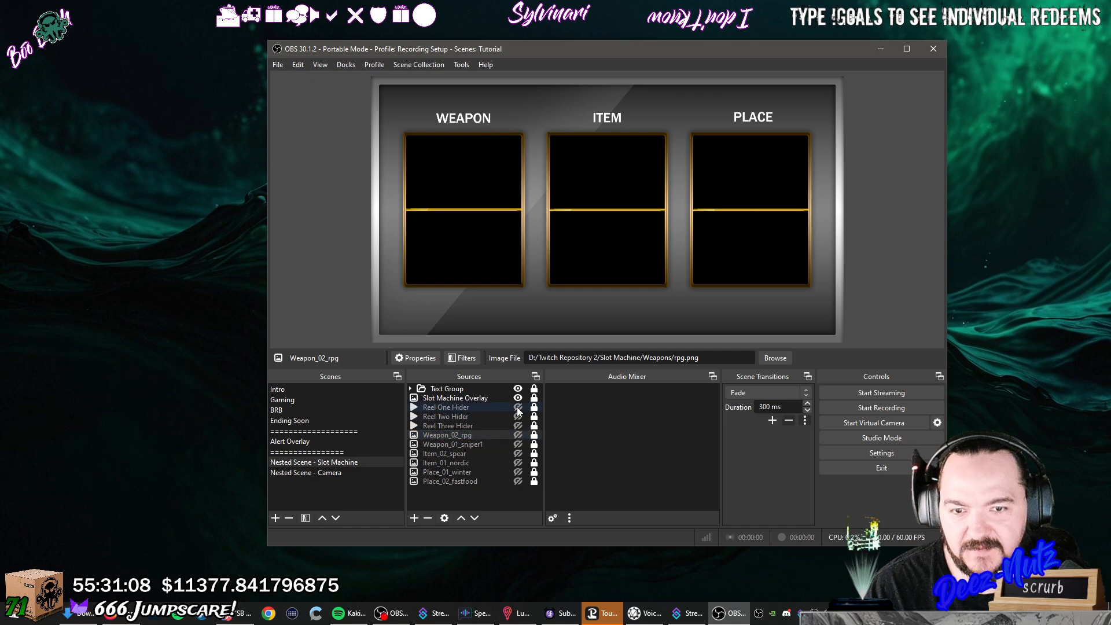
{"action": "left_click", "coordinate": [518, 416]}
{"action": "left_click", "coordinate": [518, 427]}
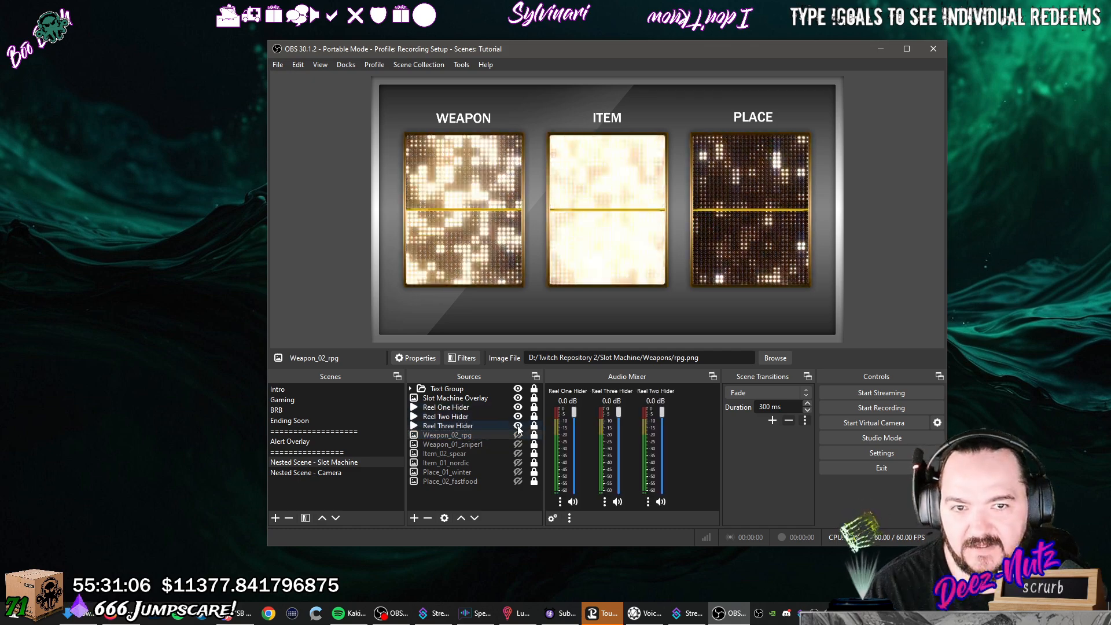
Set the hide transition of Reel One Hider to Fade.
{"action": "left_click", "coordinate": [498, 408]}
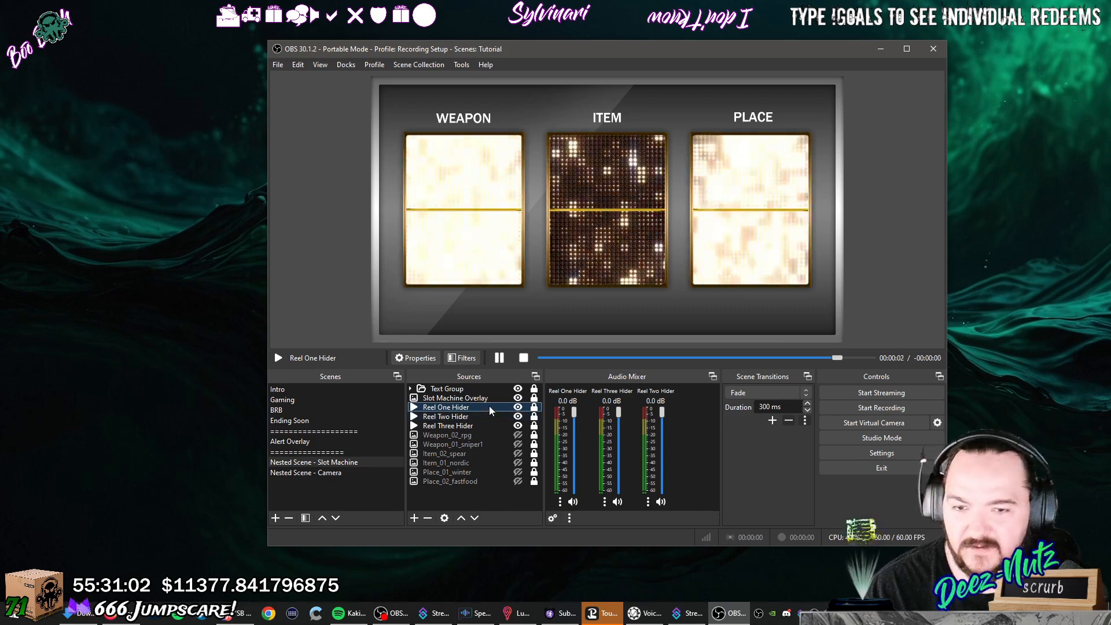
{"action": "right_click", "coordinate": [489, 411]}
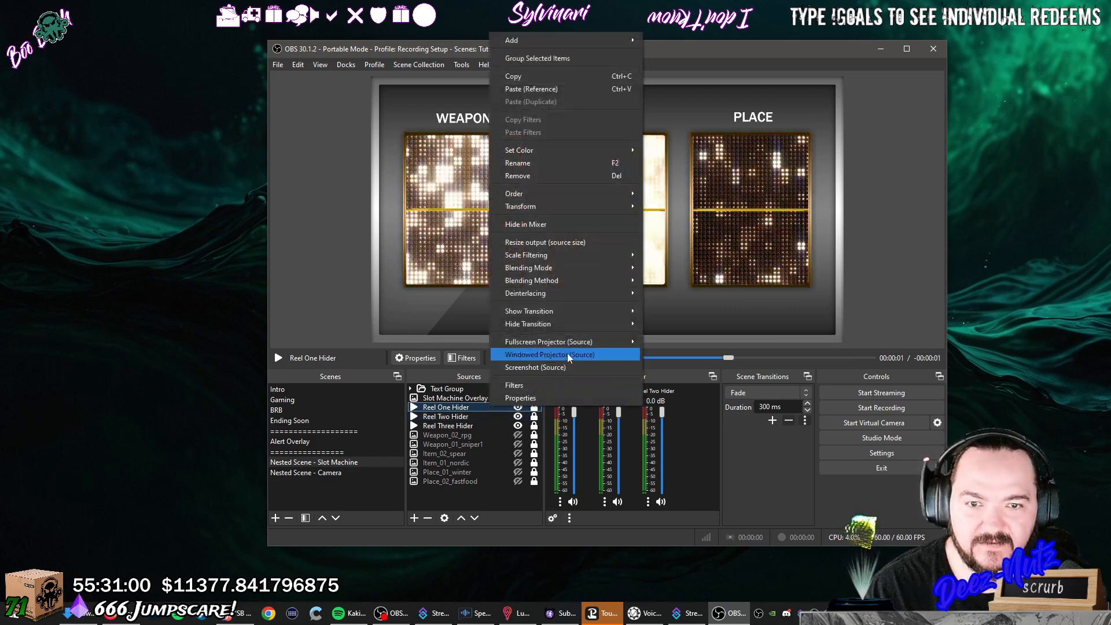
{"action": "mouse_move", "coordinate": [576, 329]}
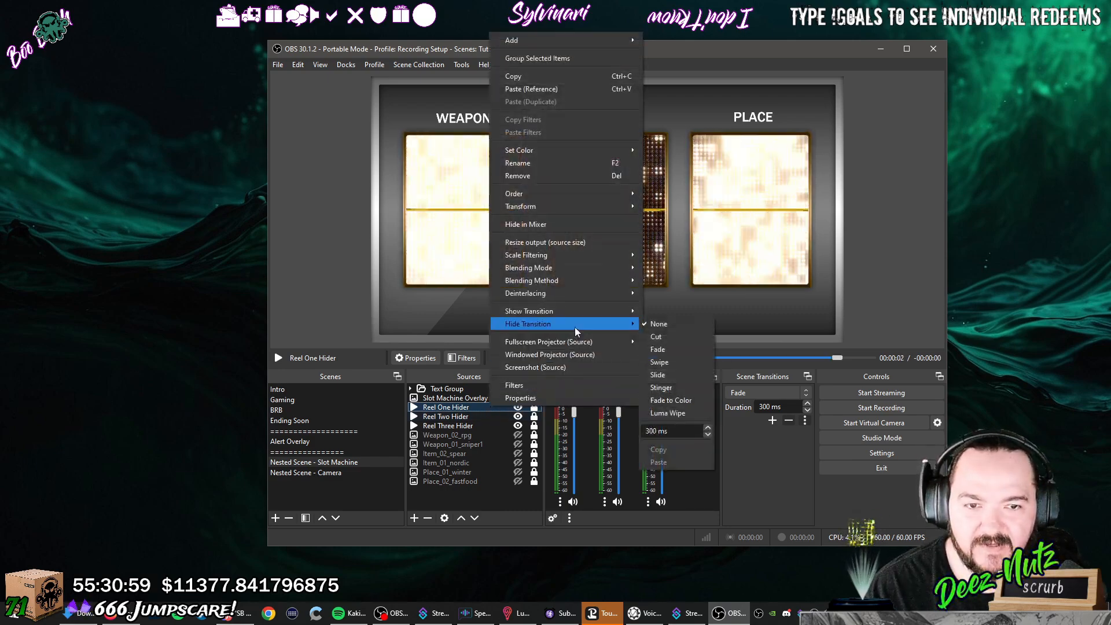
{"action": "left_click", "coordinate": [665, 350]}
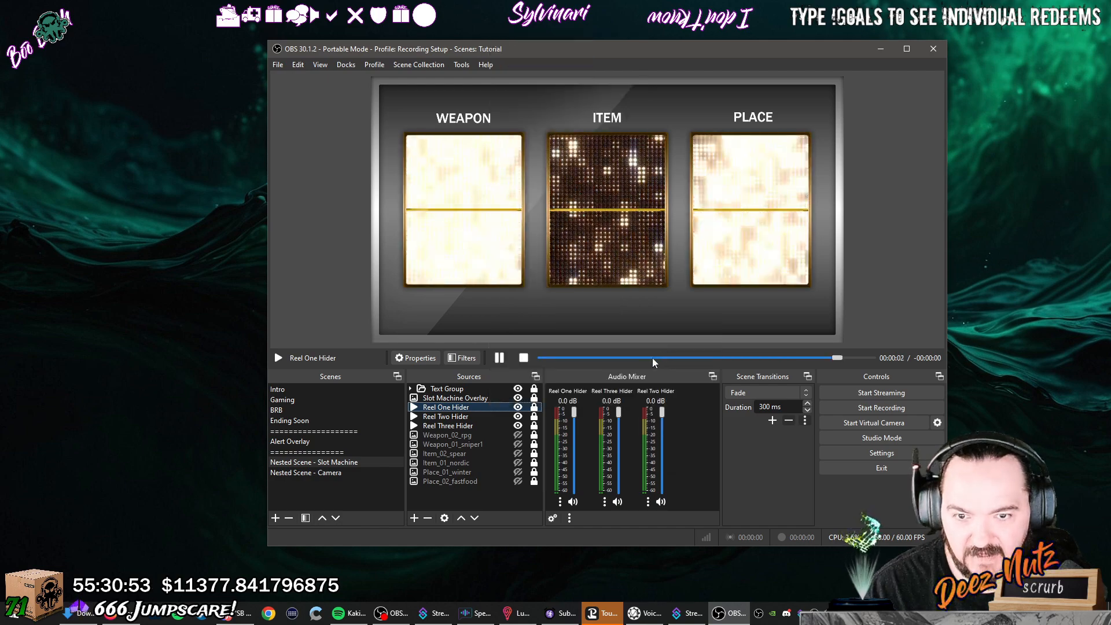
Set the hide transition of Reel Two Hider and Reel Three Hider to Fade.
{"action": "right_click", "coordinate": [501, 416]}
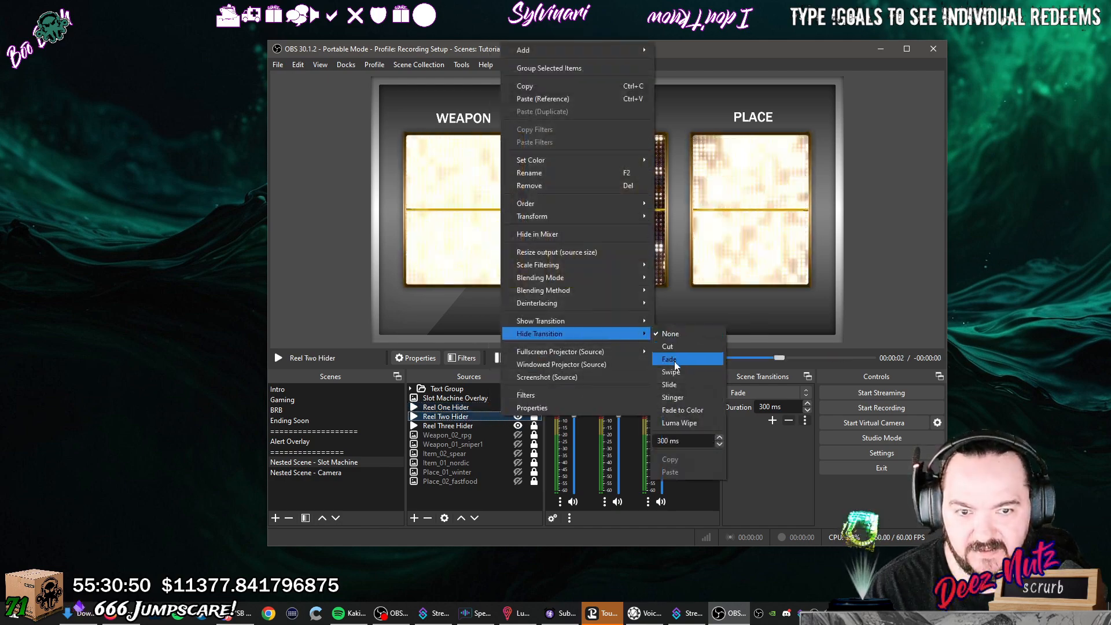
{"action": "left_click", "coordinate": [665, 360]}
{"action": "left_click", "coordinate": [501, 426]}
{"action": "right_click", "coordinate": [501, 426]}
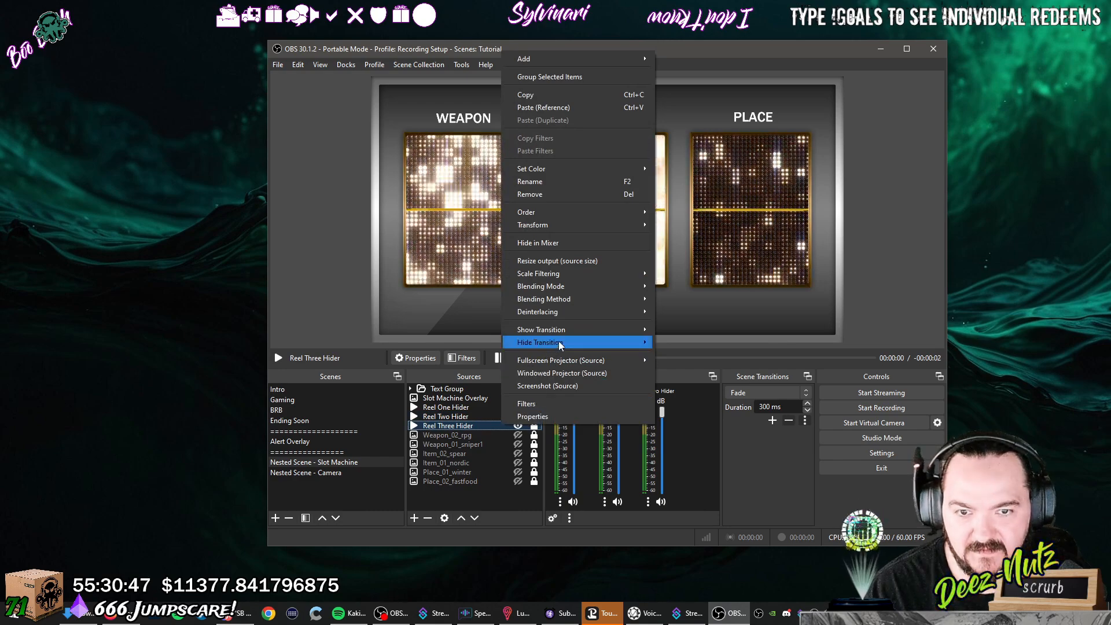
{"action": "left_click", "coordinate": [679, 368]}
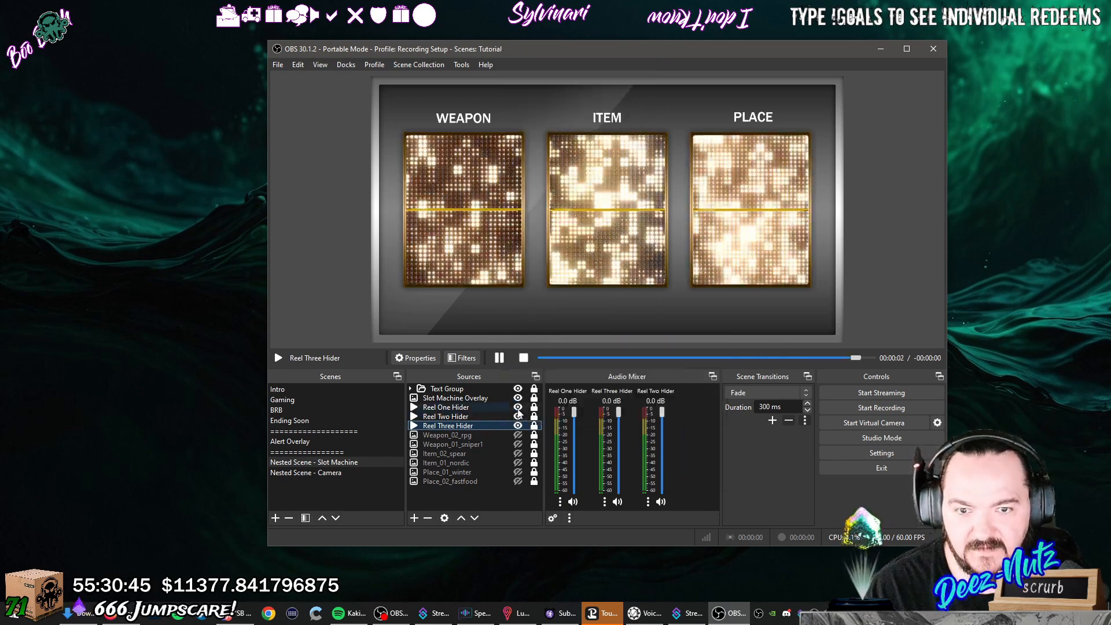
Toggle Reel One Hider off and on, and show Weapon_02_rpg, Item_02_spear and Place_01_winter beneath the hiders.
{"action": "left_click", "coordinate": [518, 407]}
{"action": "left_click", "coordinate": [518, 407]}
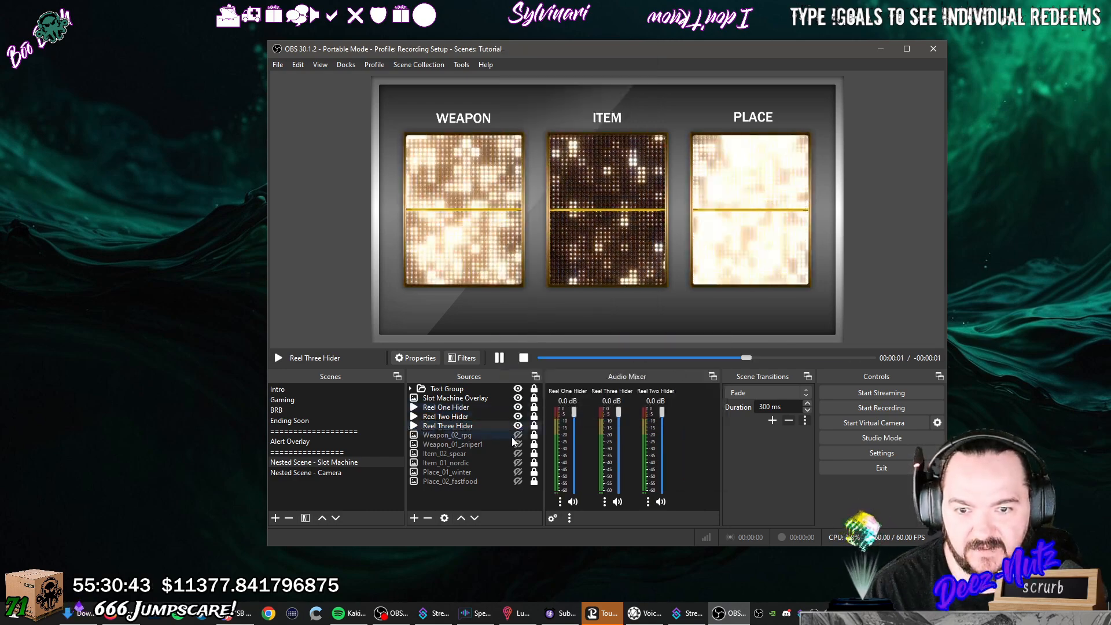
{"action": "left_click", "coordinate": [518, 435]}
{"action": "left_click", "coordinate": [519, 453]}
{"action": "left_click", "coordinate": [519, 471]}
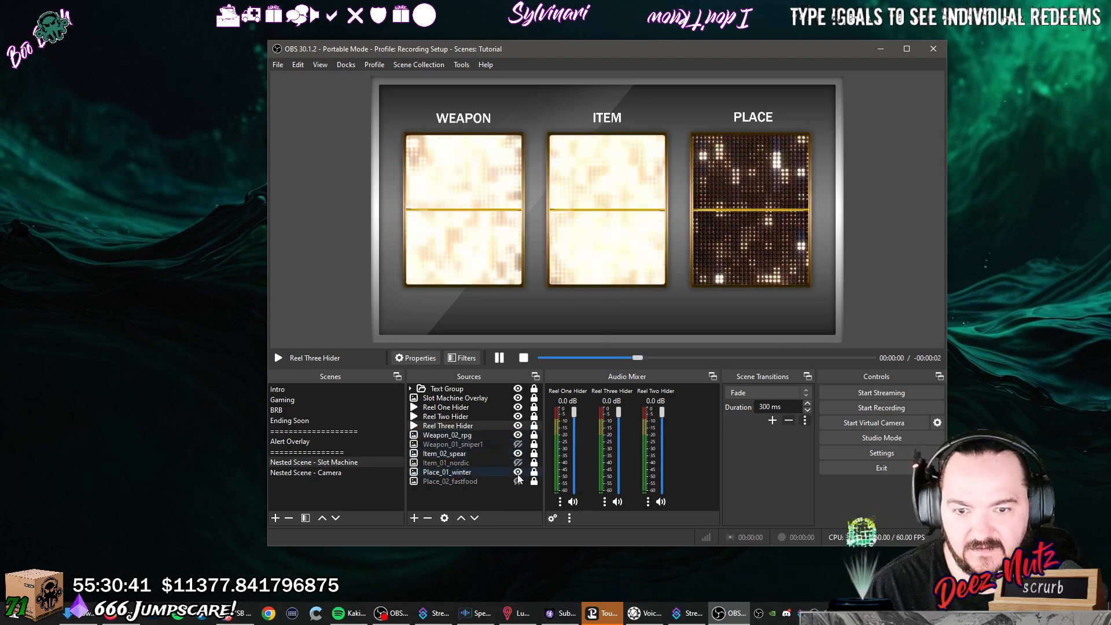
Hide all three reel hiders one by one to test the fade reveal, and show Reel Three Hider and Reel Two Hider again.
{"action": "left_click", "coordinate": [518, 407]}
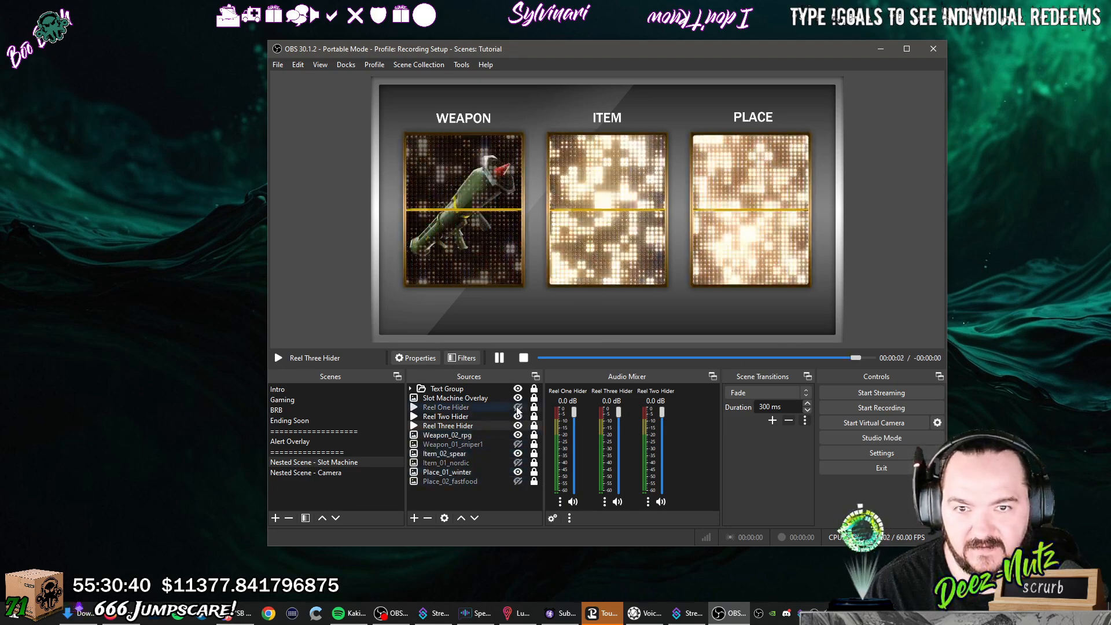
{"action": "left_click", "coordinate": [518, 416]}
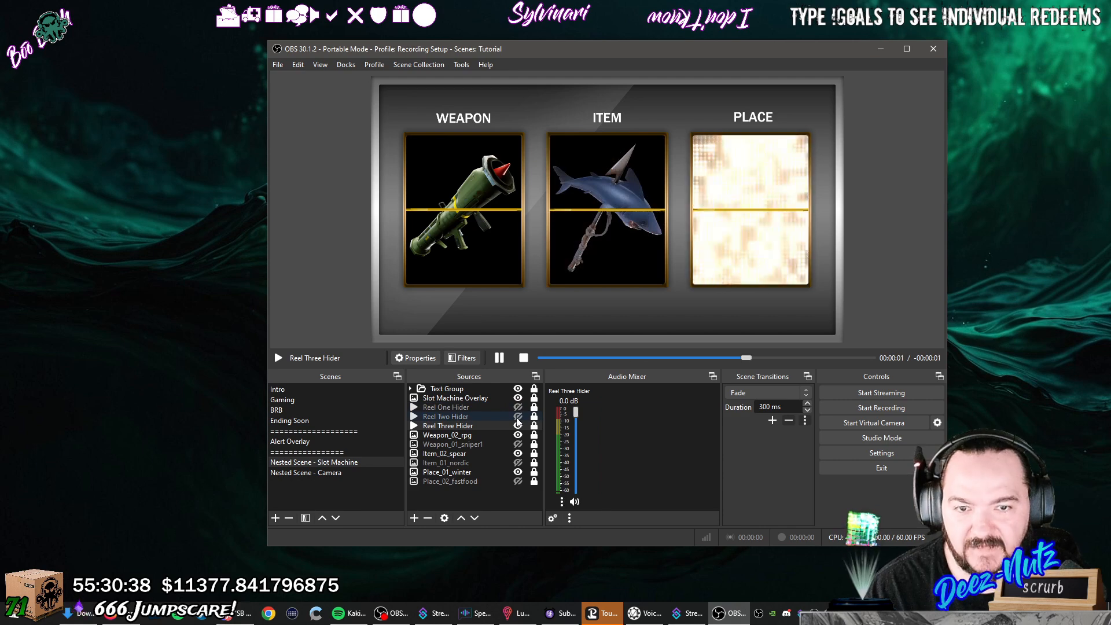
{"action": "left_click", "coordinate": [518, 435]}
{"action": "left_click", "coordinate": [518, 436]}
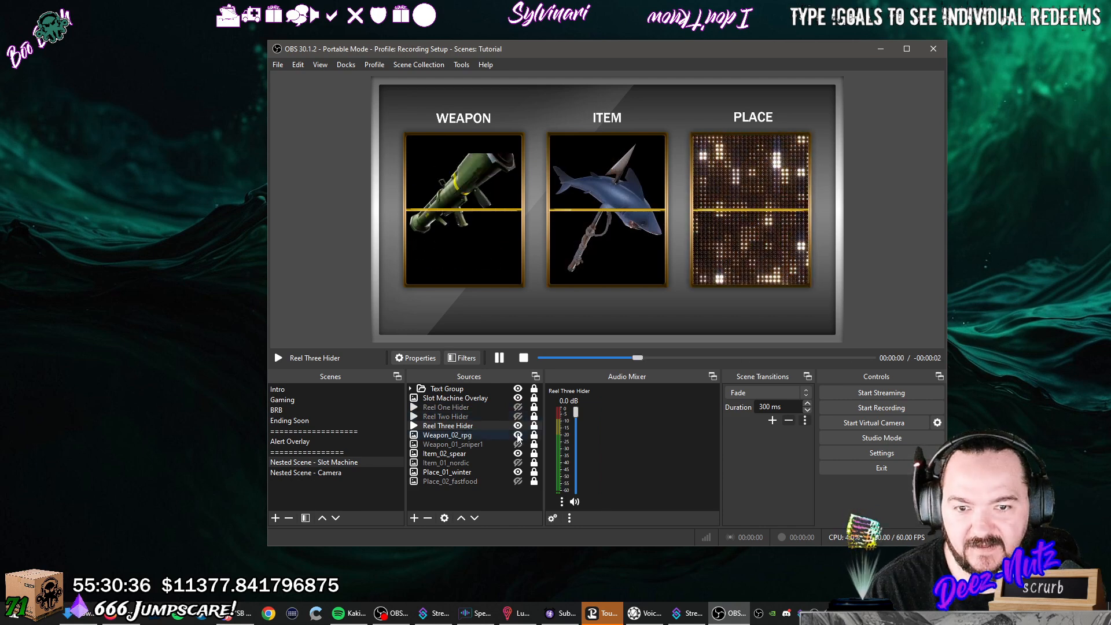
{"action": "left_click", "coordinate": [519, 427]}
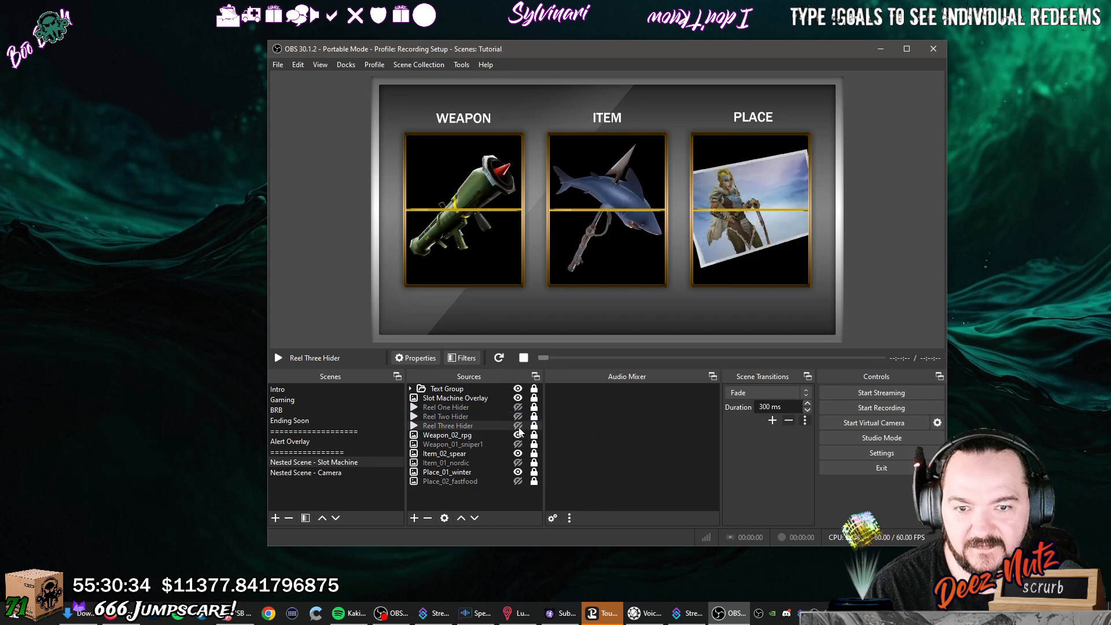
{"action": "left_click", "coordinate": [518, 426]}
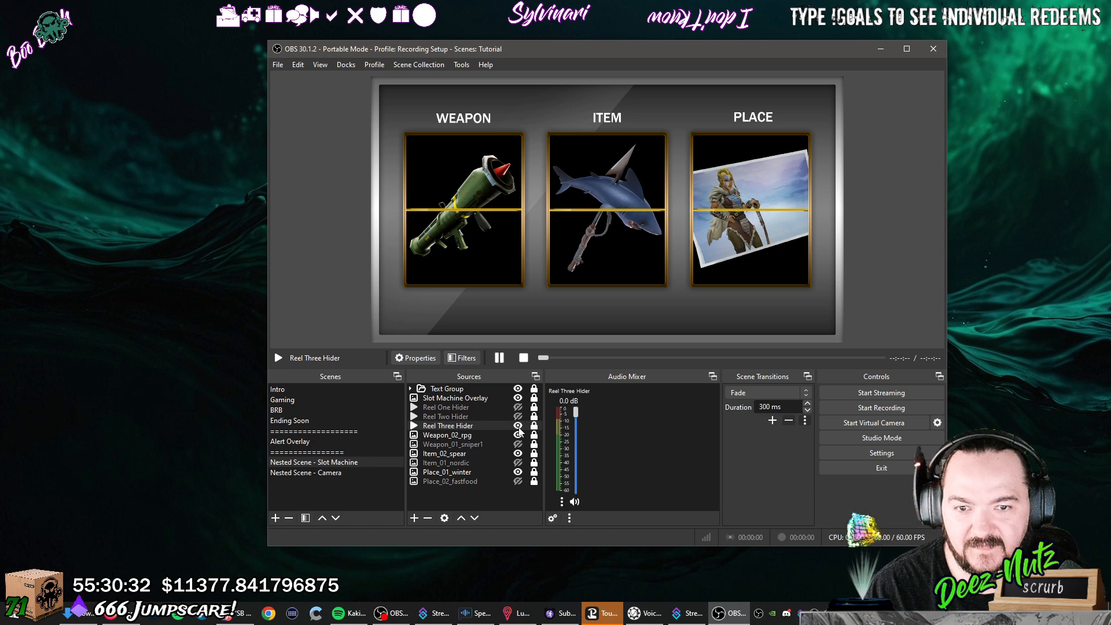
{"action": "left_click", "coordinate": [518, 417]}
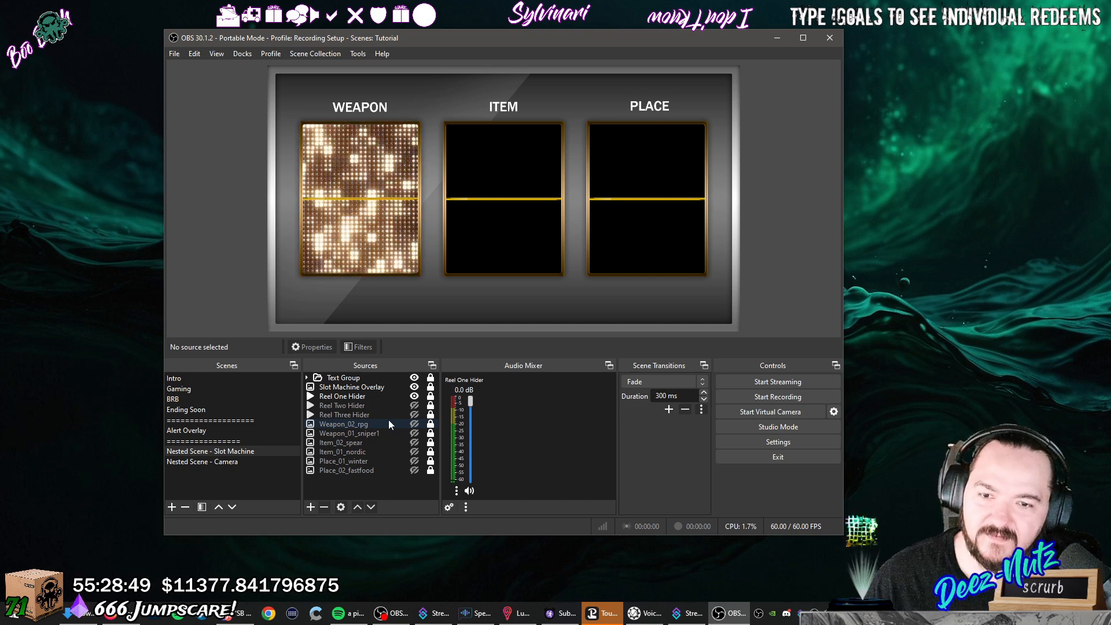
Show the three reel hiders plus the images Weapon_02_rpg, Item_02_spear and Place_01_winter.
{"action": "right_click", "coordinate": [389, 423]}
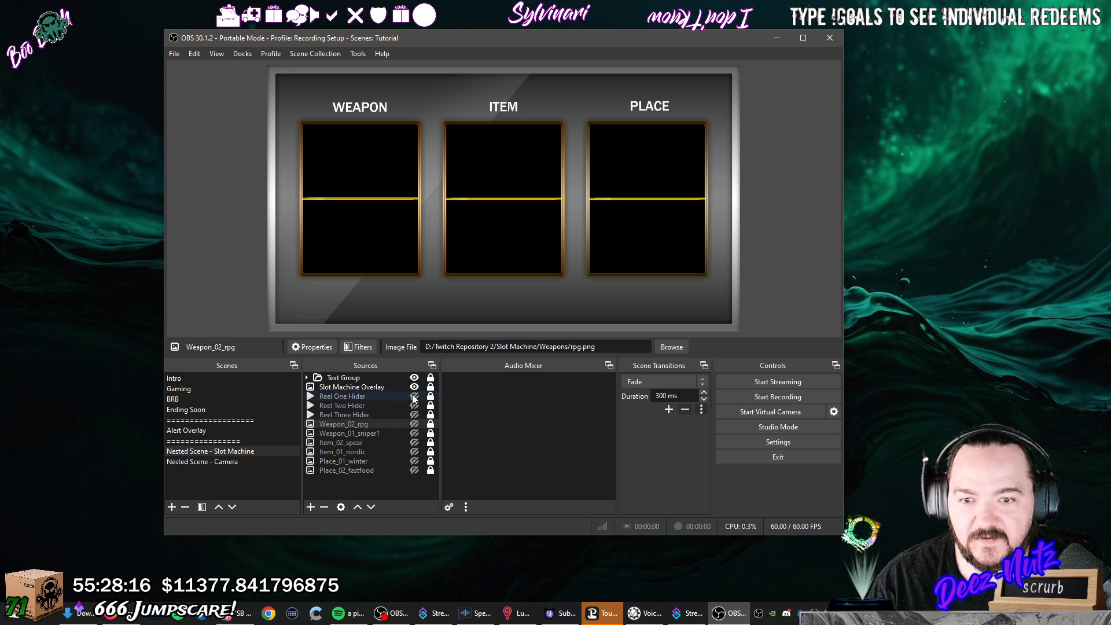
{"action": "left_click", "coordinate": [415, 414]}
{"action": "left_click", "coordinate": [415, 424]}
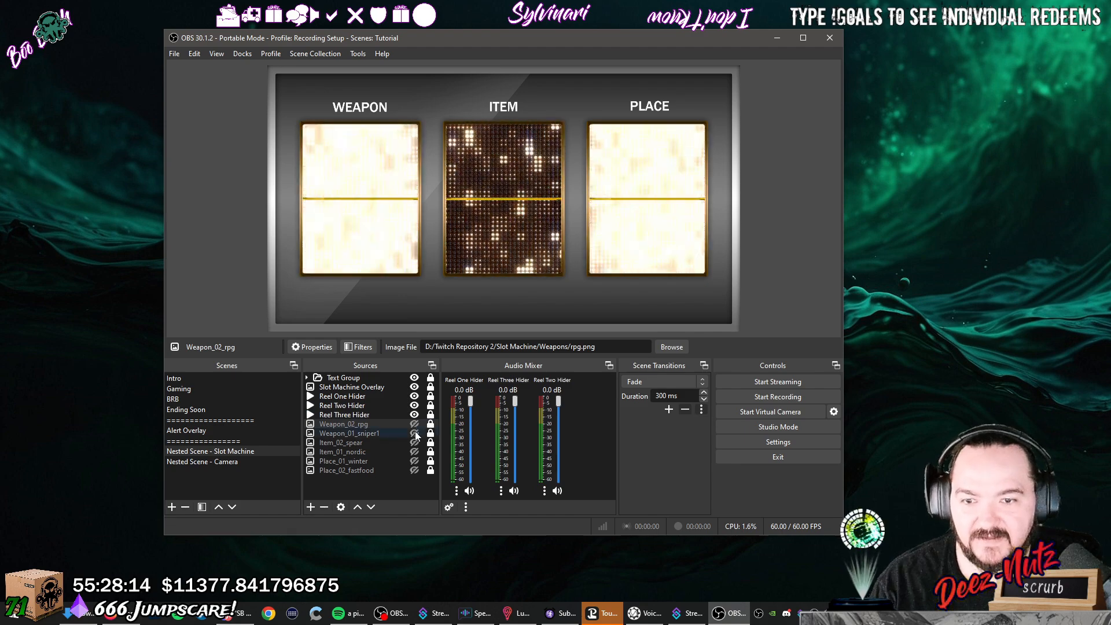
{"action": "left_click", "coordinate": [415, 443]}
{"action": "left_click", "coordinate": [414, 461]}
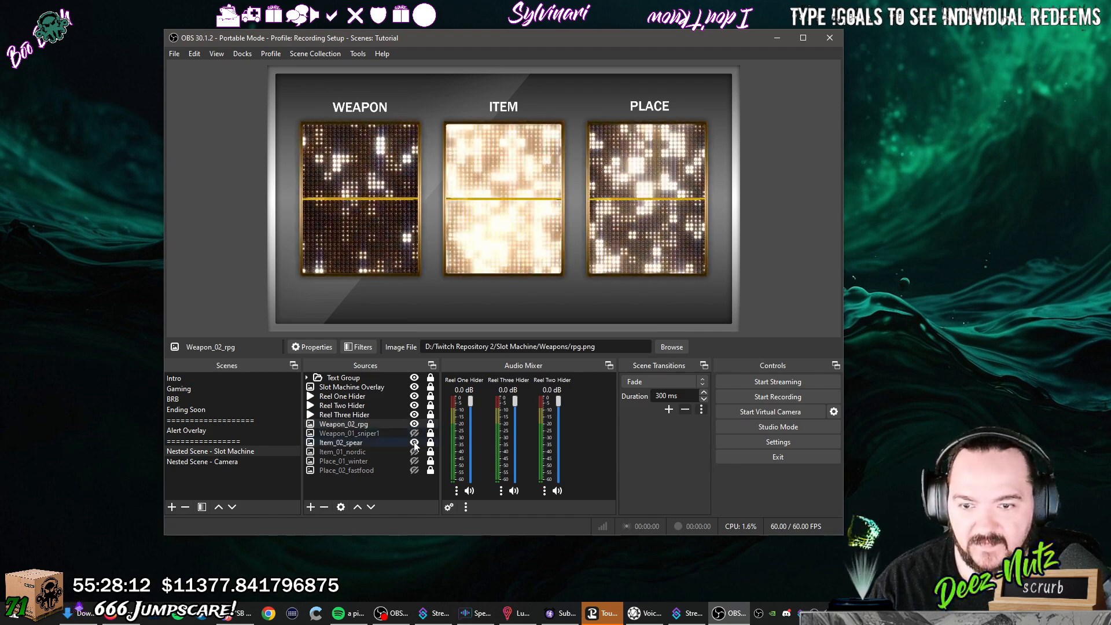
In the Alert Overlay scene, unlock Nested Scene - Slot Machine and shrink it about the canvas centre, leaving about 494 px side and 278 px vertical margins.
{"action": "left_click", "coordinate": [228, 430]}
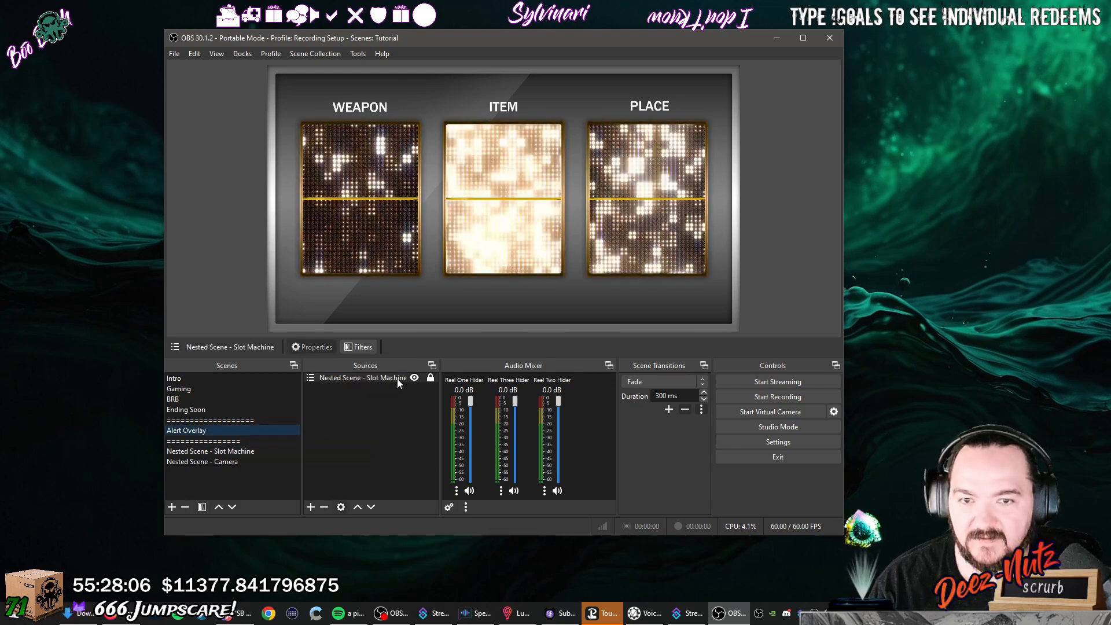
{"action": "left_click", "coordinate": [432, 380]}
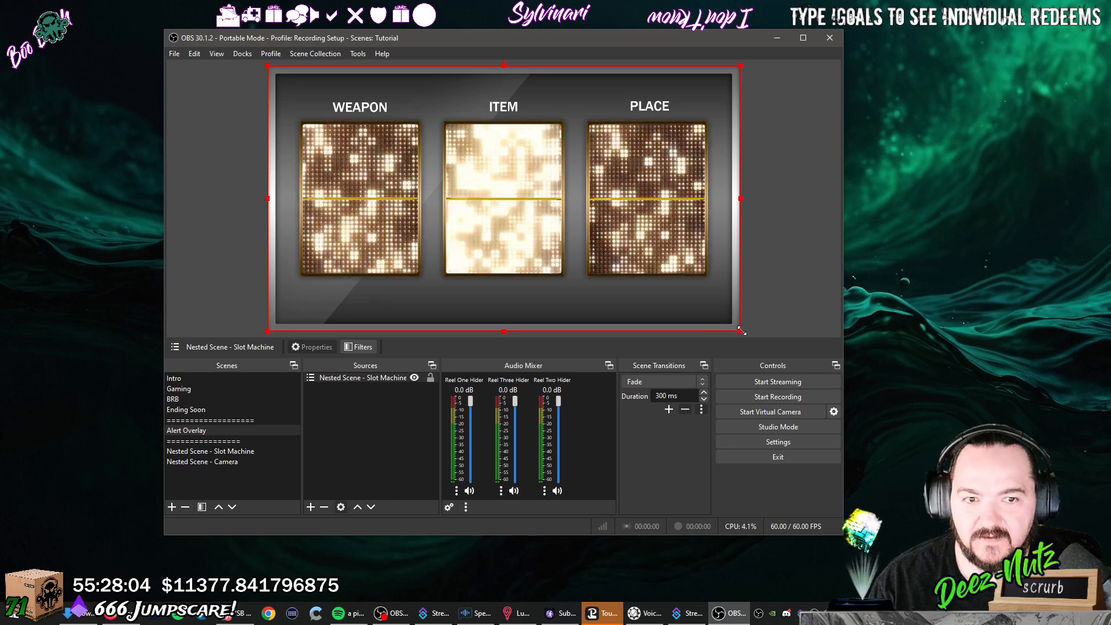
{"action": "left_click_drag", "start_coordinate": [741, 331], "coordinate": [608, 259]}
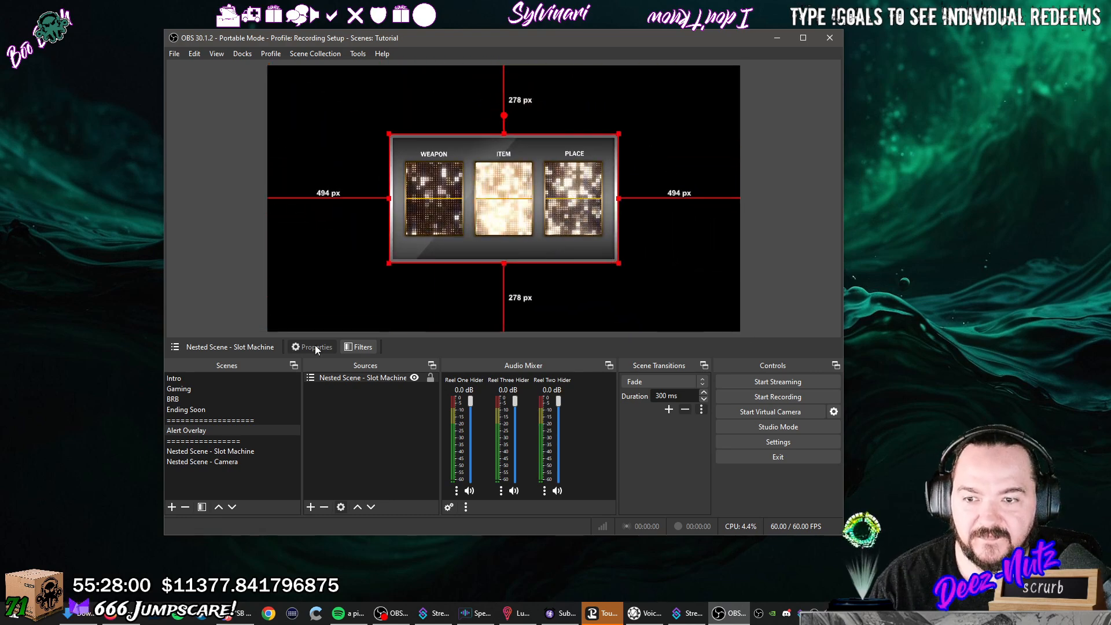
{"action": "left_click", "coordinate": [246, 454]}
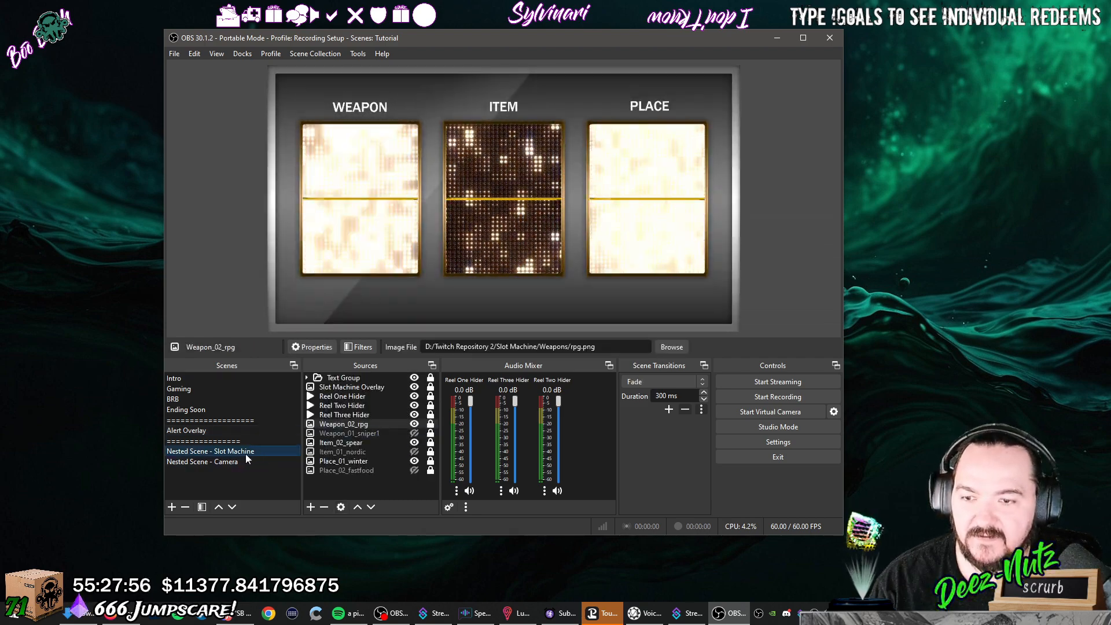
{"action": "left_click", "coordinate": [252, 432]}
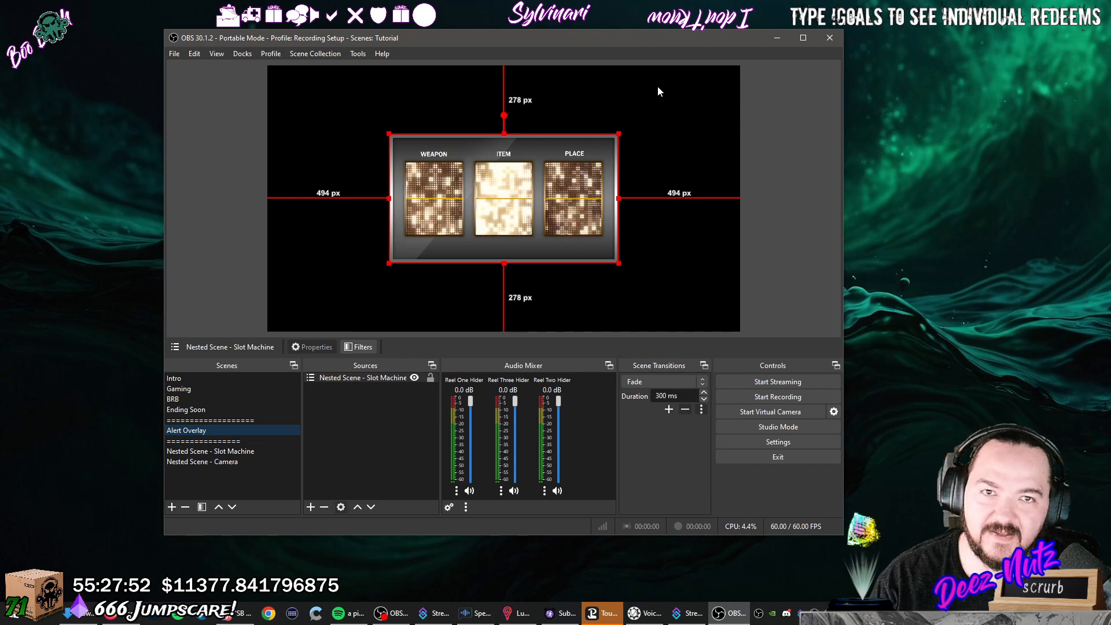
Reposition and enlarge the OBS window, and lock the Nested Scene - Slot Machine source.
{"action": "left_click_drag", "start_coordinate": [665, 41], "coordinate": [679, 36]}
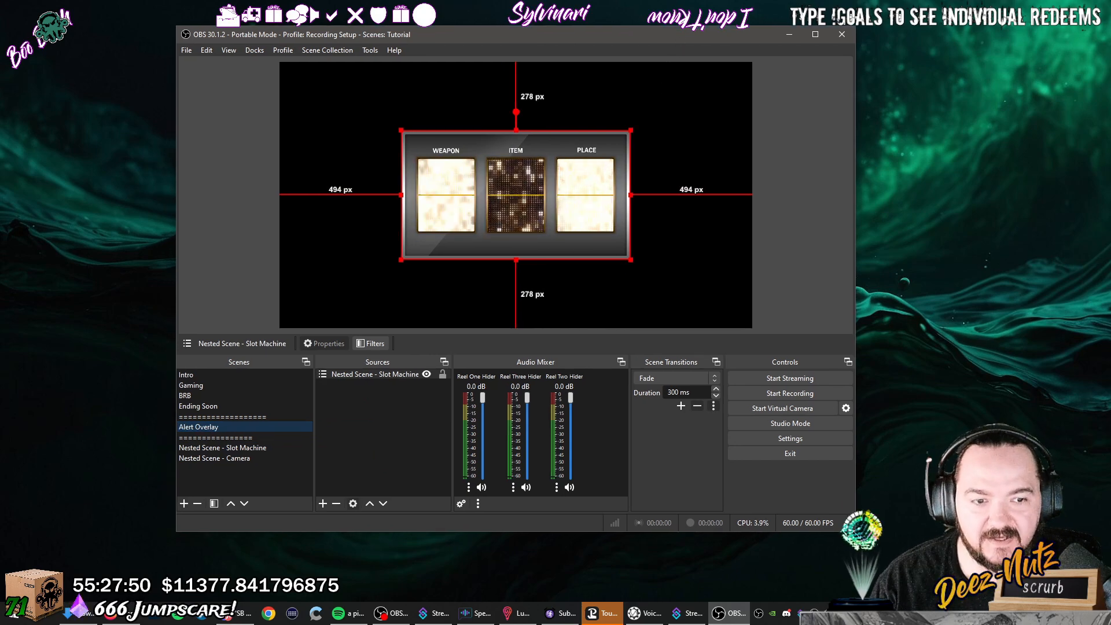
{"action": "left_click_drag", "start_coordinate": [855, 531], "coordinate": [903, 585]}
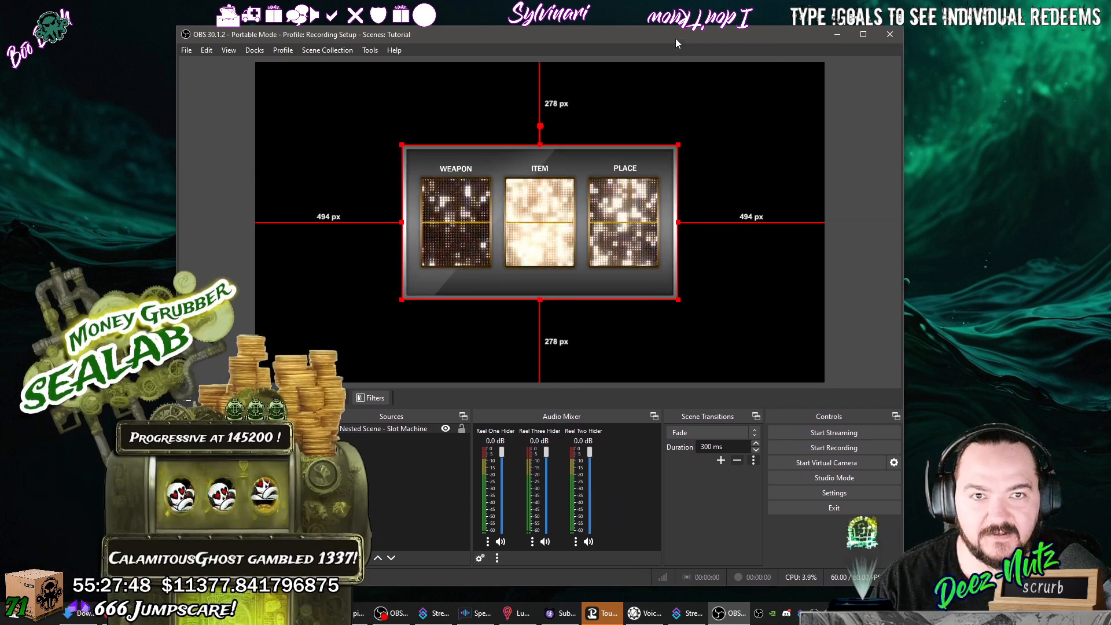
{"action": "left_click_drag", "start_coordinate": [676, 38], "coordinate": [691, 37]}
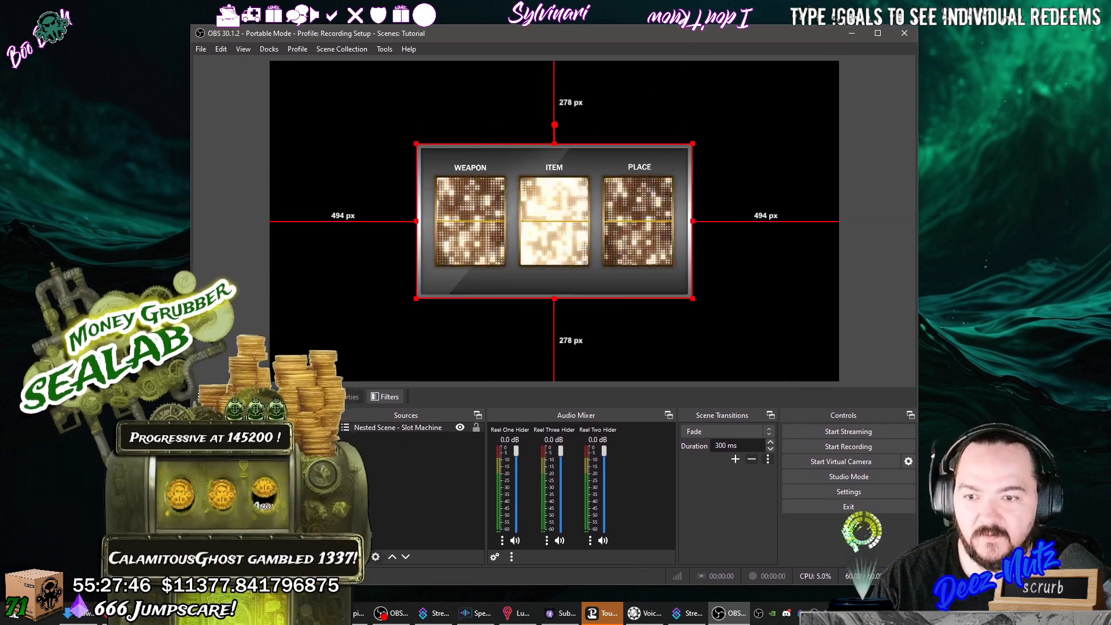
{"action": "left_click", "coordinate": [476, 429]}
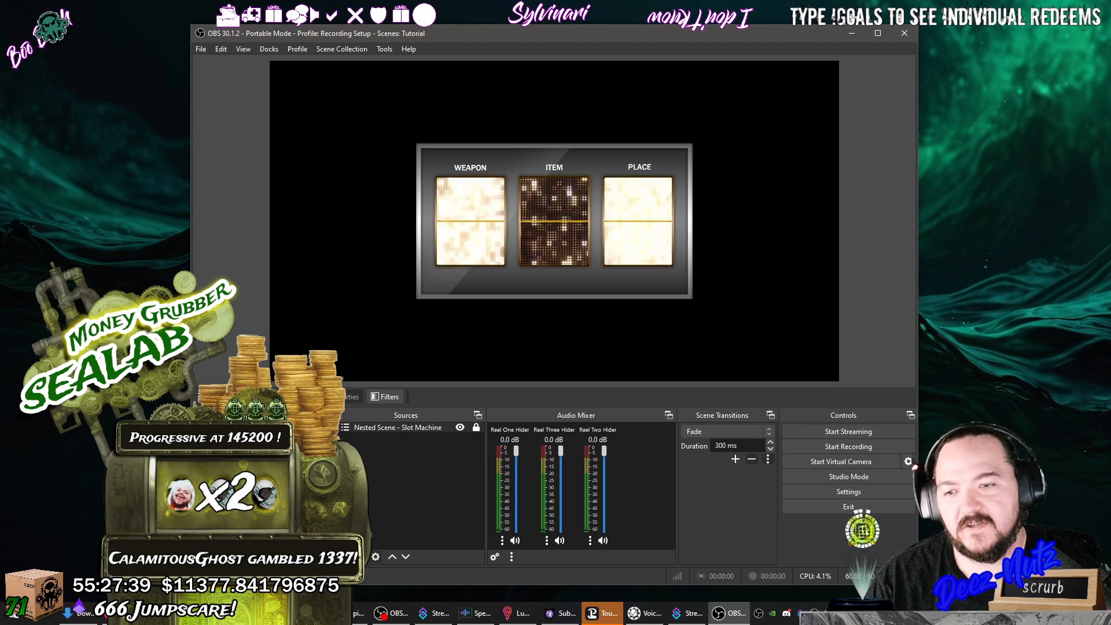
In the Gaming scene, move the Alert Overlay source above Nested Scene - Camera.
{"action": "left_click", "coordinate": [233, 440]}
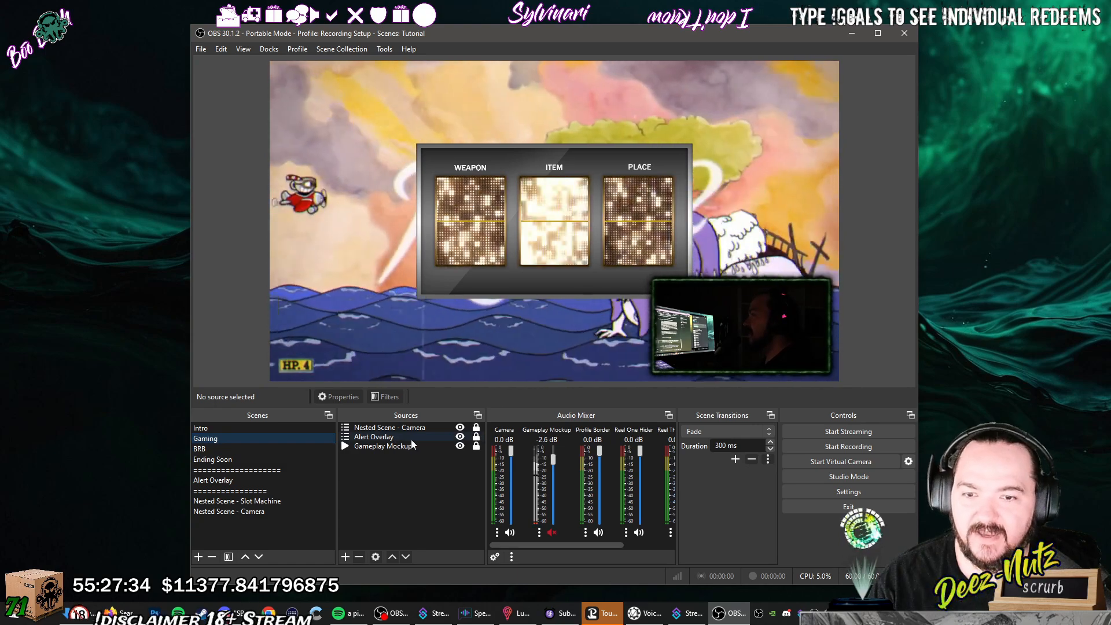
{"action": "left_click", "coordinate": [415, 447]}
{"action": "left_click", "coordinate": [412, 438]}
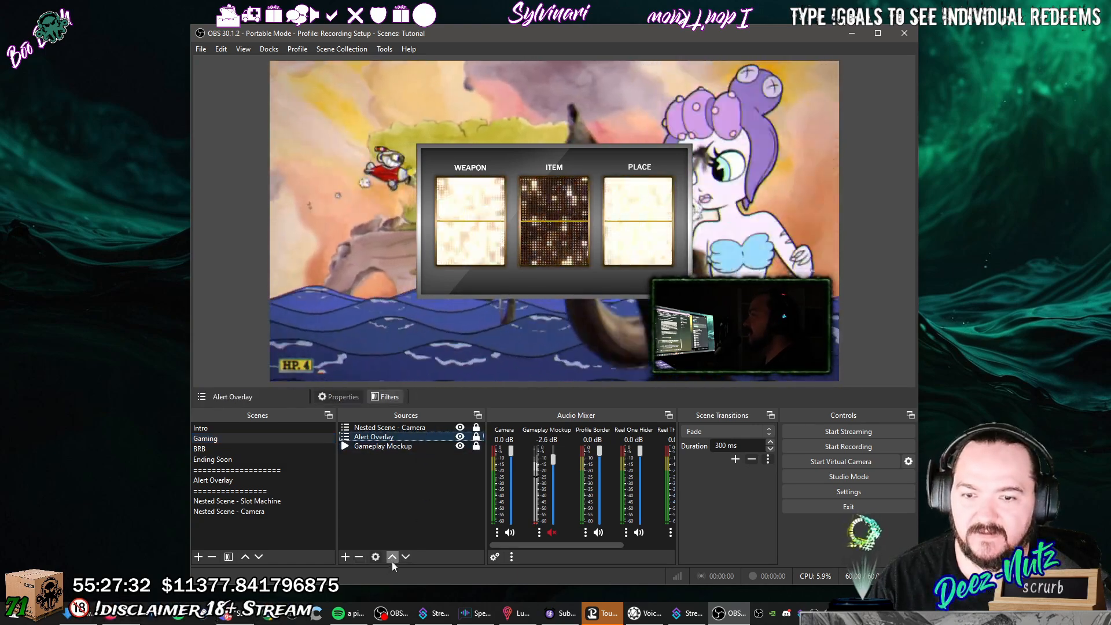
{"action": "left_click", "coordinate": [393, 556]}
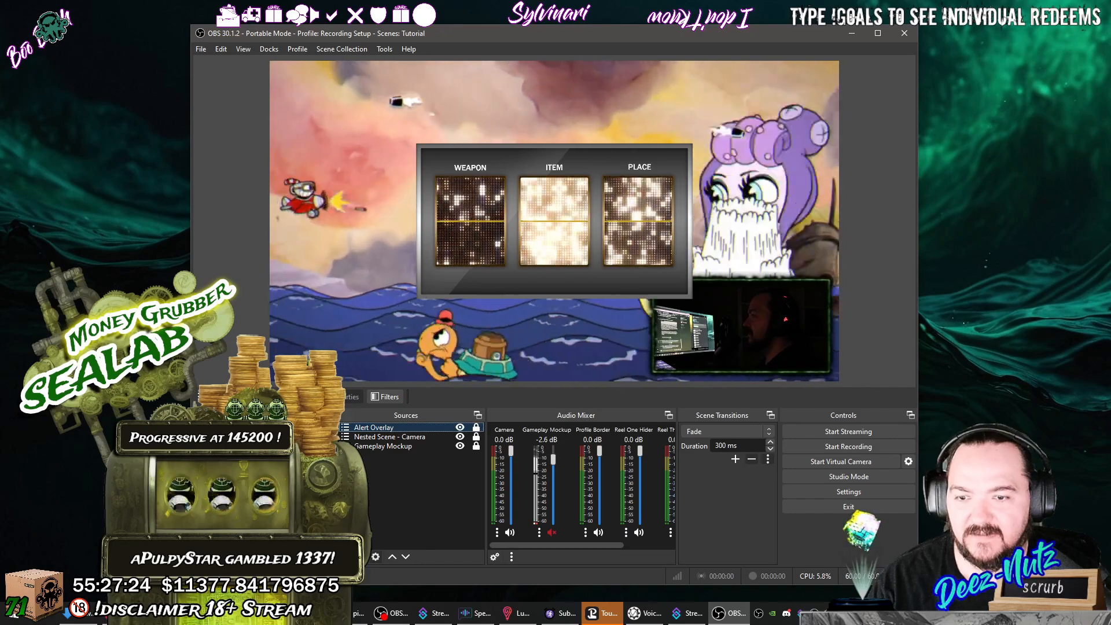
In Alert Overlay, unlock the slot machine source, shrink it further and place it in the canvas's upper-left corner, about 40 px from both edges.
{"action": "left_click", "coordinate": [243, 464]}
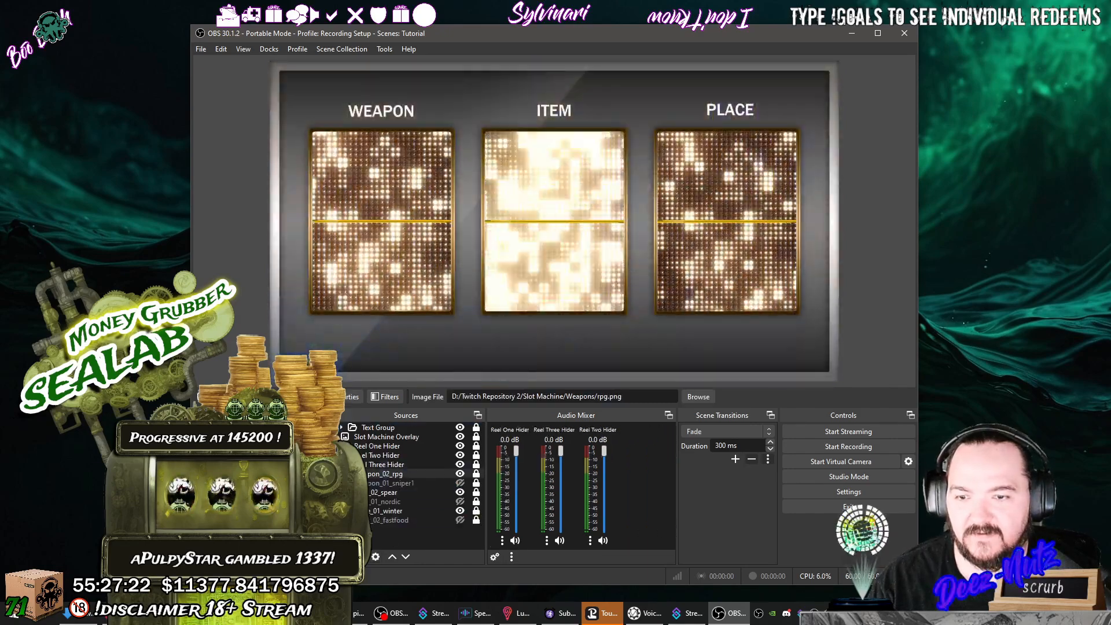
{"action": "left_click", "coordinate": [243, 456]}
{"action": "left_click", "coordinate": [477, 428]}
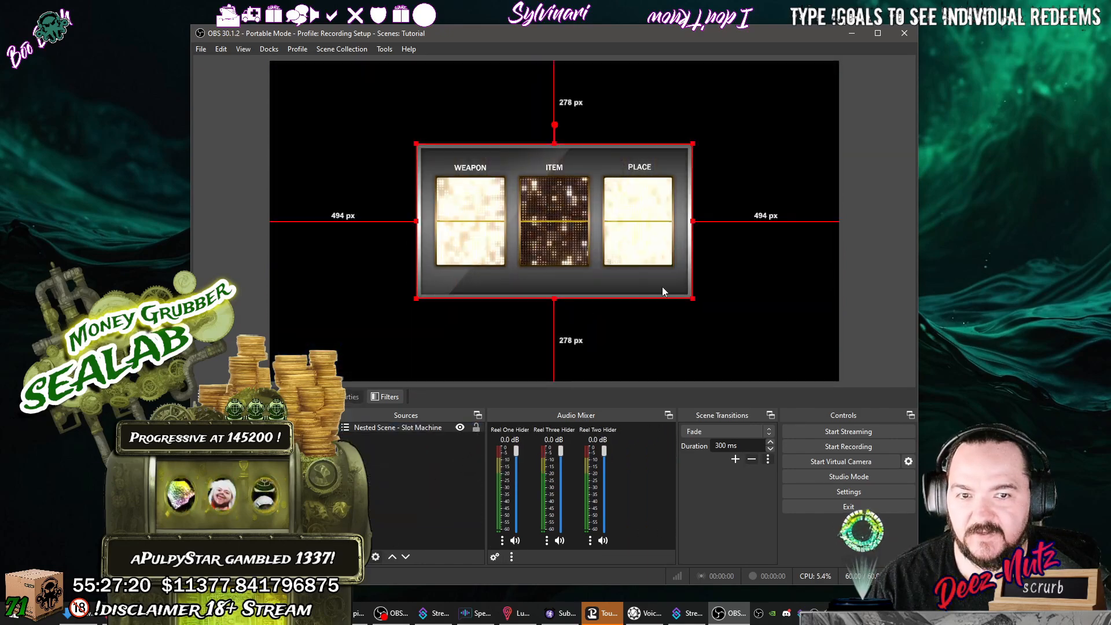
{"action": "left_click_drag", "start_coordinate": [693, 299], "coordinate": [605, 249]}
{"action": "left_click_drag", "start_coordinate": [517, 222], "coordinate": [412, 169]}
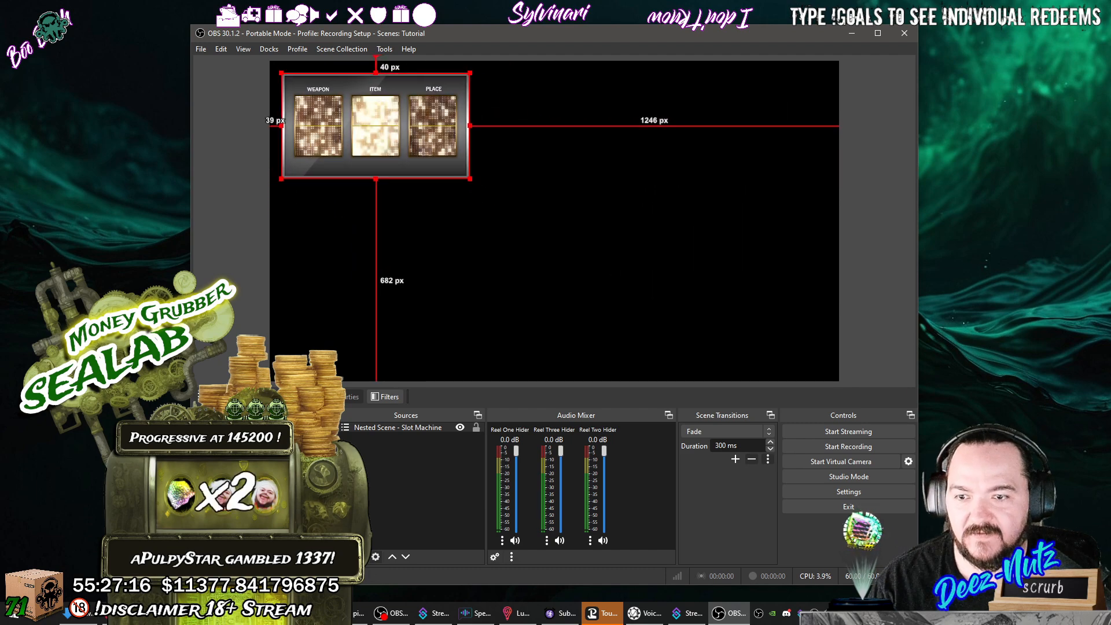
In the Gaming scene, unlock and select Alert Overlay to examine its bounds over the gameplay, and lock it again.
{"action": "left_click", "coordinate": [206, 439]}
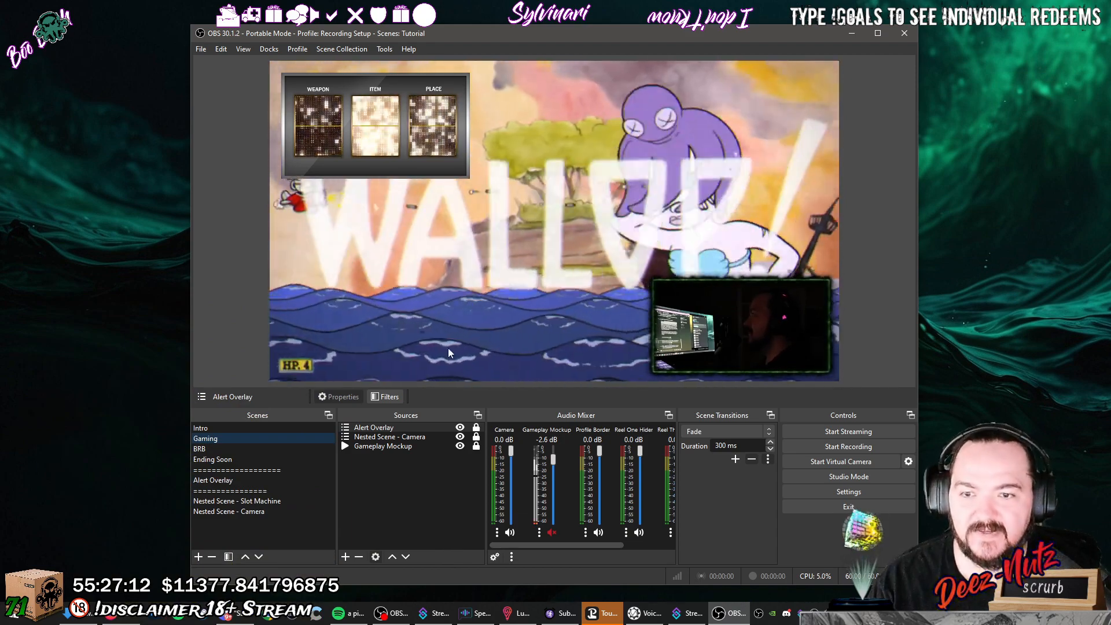
{"action": "left_click", "coordinate": [476, 428]}
{"action": "left_click", "coordinate": [434, 428]}
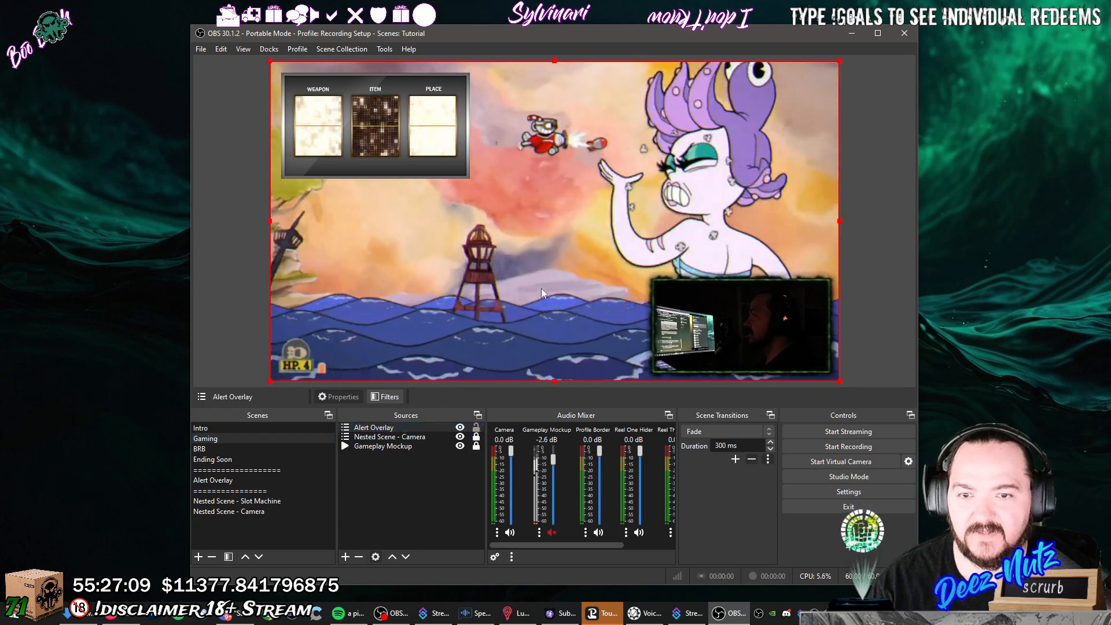
{"action": "mouse_move", "coordinate": [554, 287]}
{"action": "left_mouse_down"}
{"action": "mouse_move", "coordinate": [620, 280]}
{"action": "mouse_move", "coordinate": [554, 287]}
{"action": "left_mouse_up"}
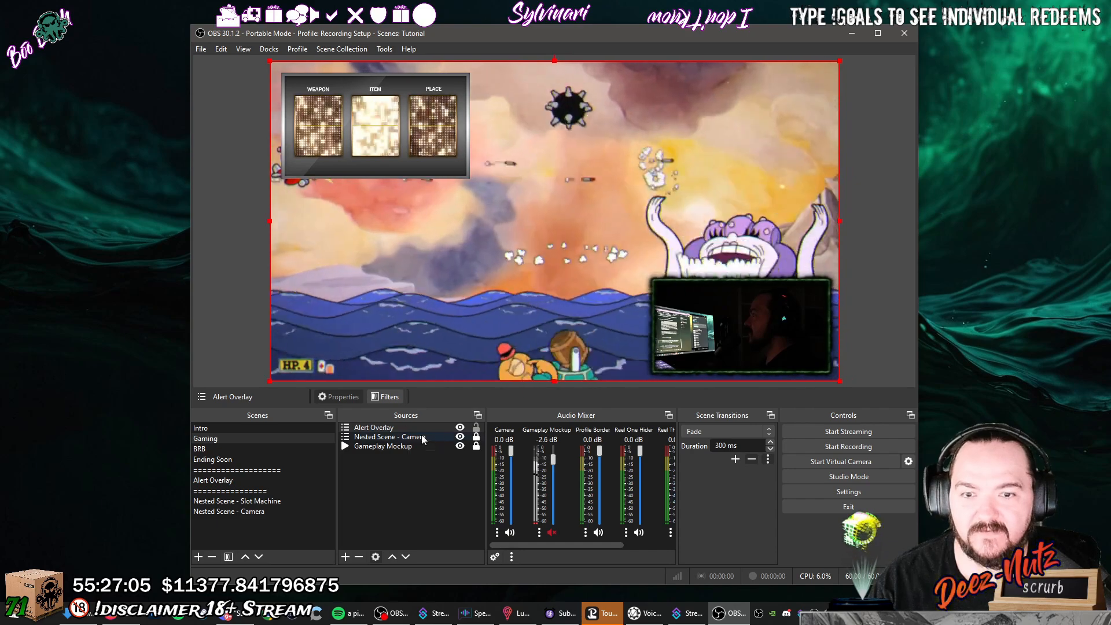
{"action": "left_click", "coordinate": [476, 427]}
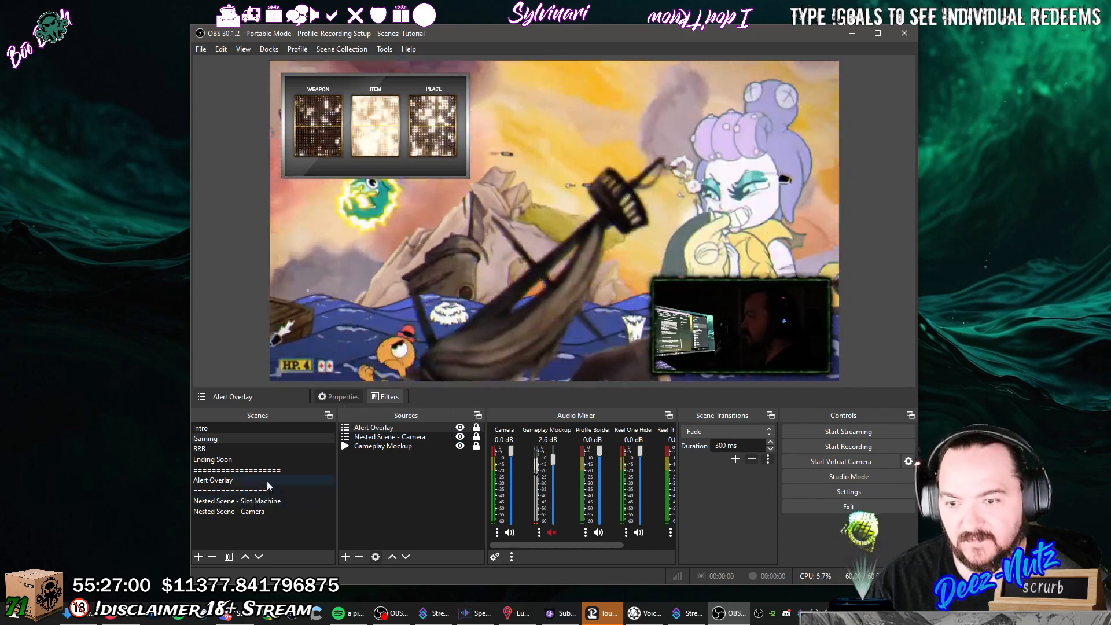
In the Alert Overlay scene, move the slot machine source to the canvas's bottom centre, about 32 px above the lower edge.
{"action": "left_click", "coordinate": [267, 481]}
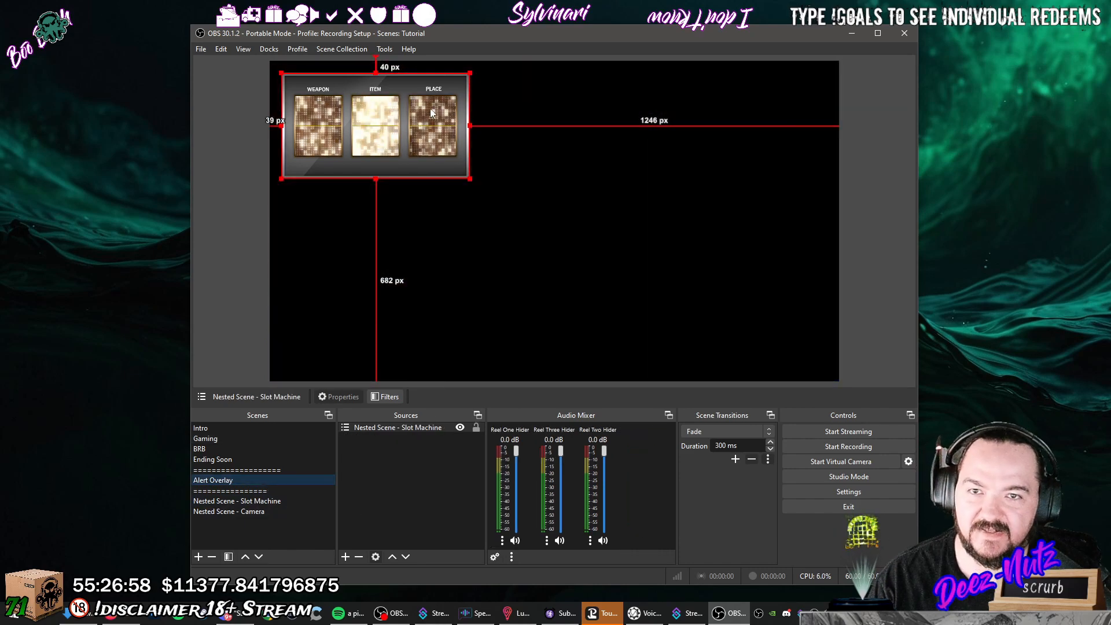
{"action": "left_click_drag", "start_coordinate": [406, 117], "coordinate": [588, 306]}
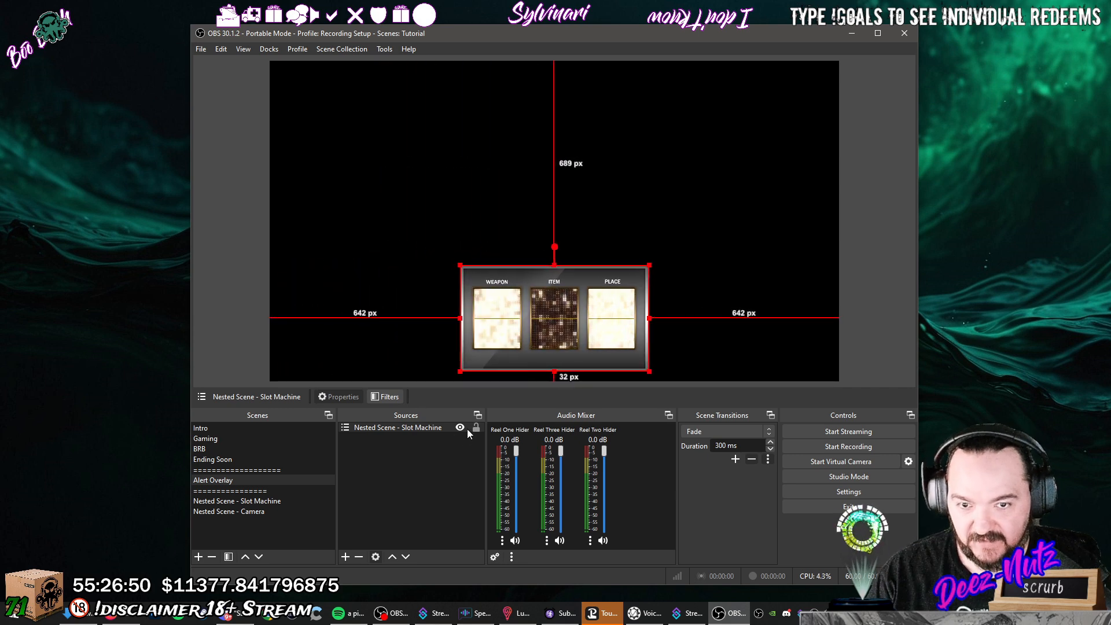
Move the slot machine source to the canvas's lower-left corner, about 38 px from the left edge and flush with the bottom, and lock it.
{"action": "left_click", "coordinate": [476, 430]}
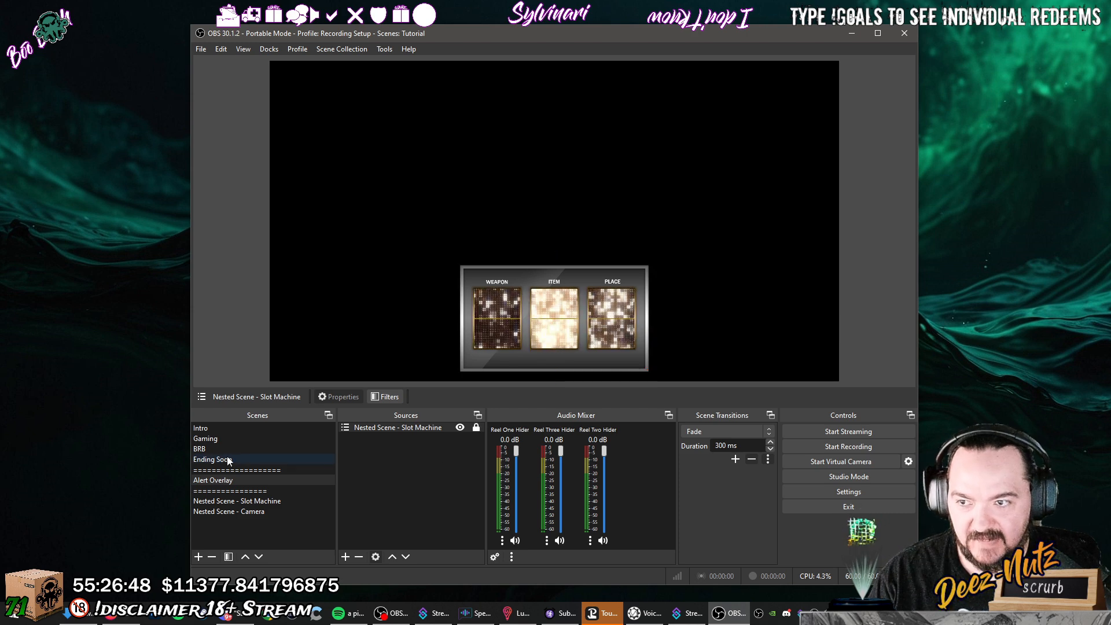
{"action": "left_click", "coordinate": [477, 429]}
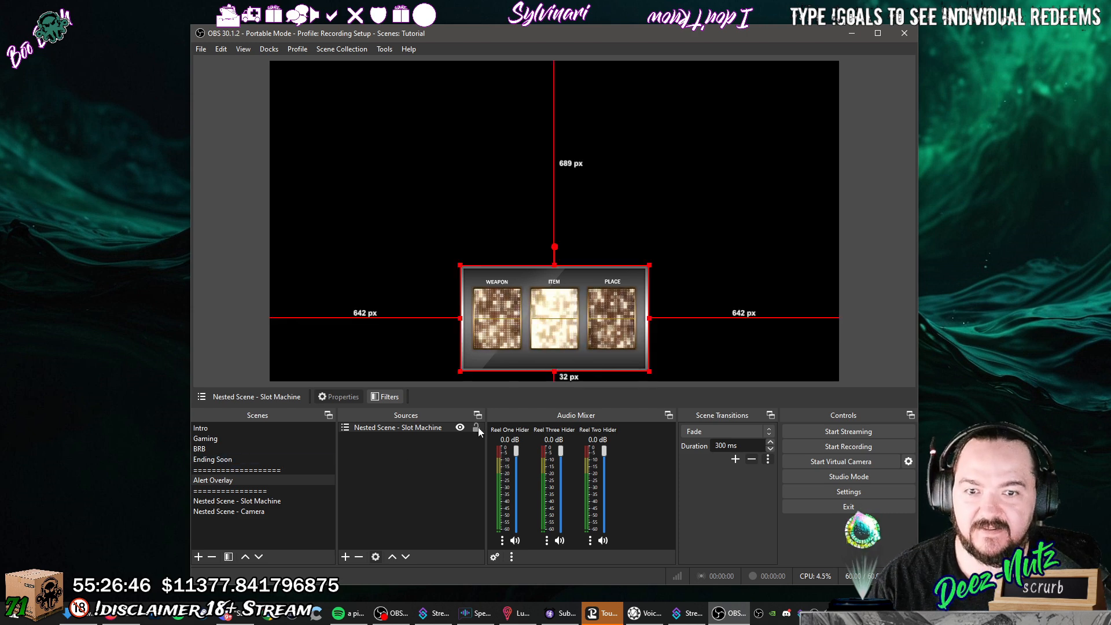
{"action": "left_click_drag", "start_coordinate": [523, 365], "coordinate": [358, 364]}
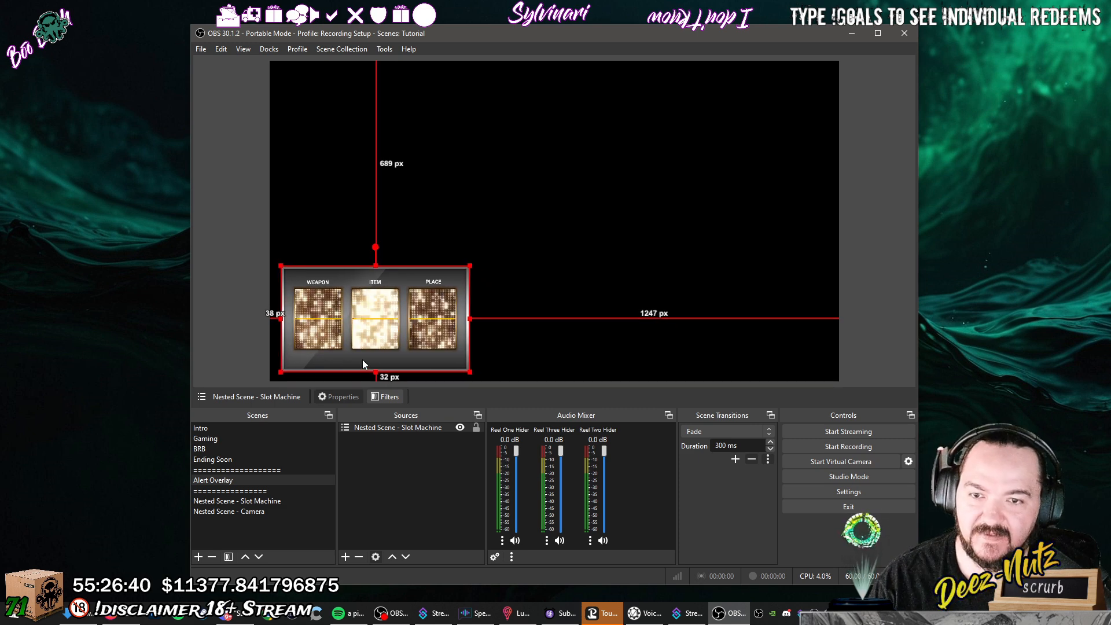
{"action": "left_click_drag", "start_coordinate": [362, 360], "coordinate": [362, 365]}
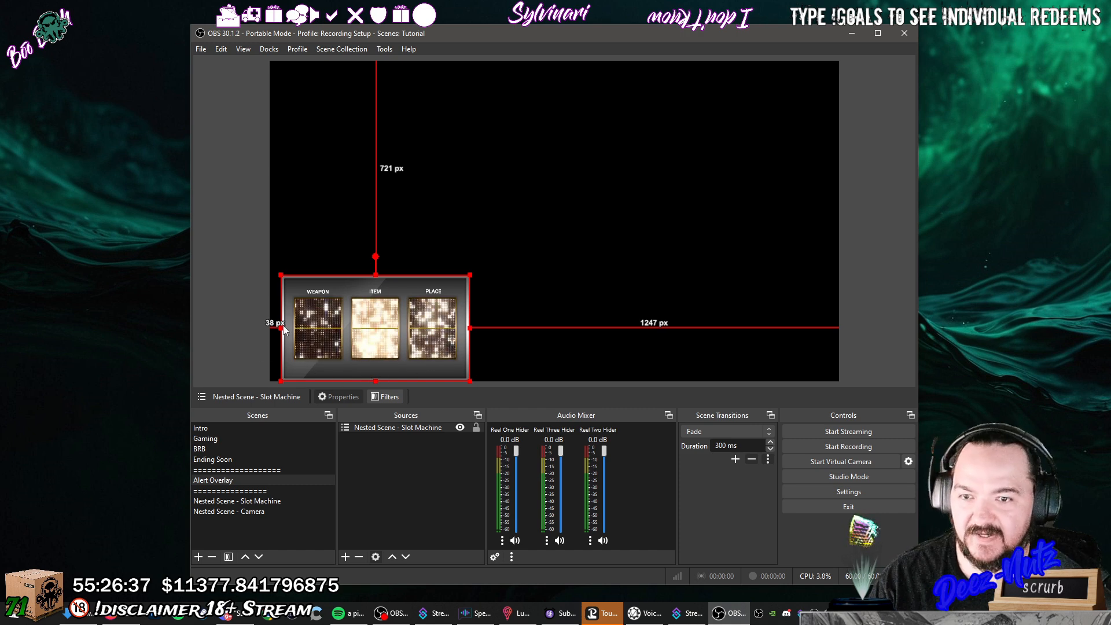
{"action": "left_click_drag", "start_coordinate": [680, 37], "coordinate": [778, 36]}
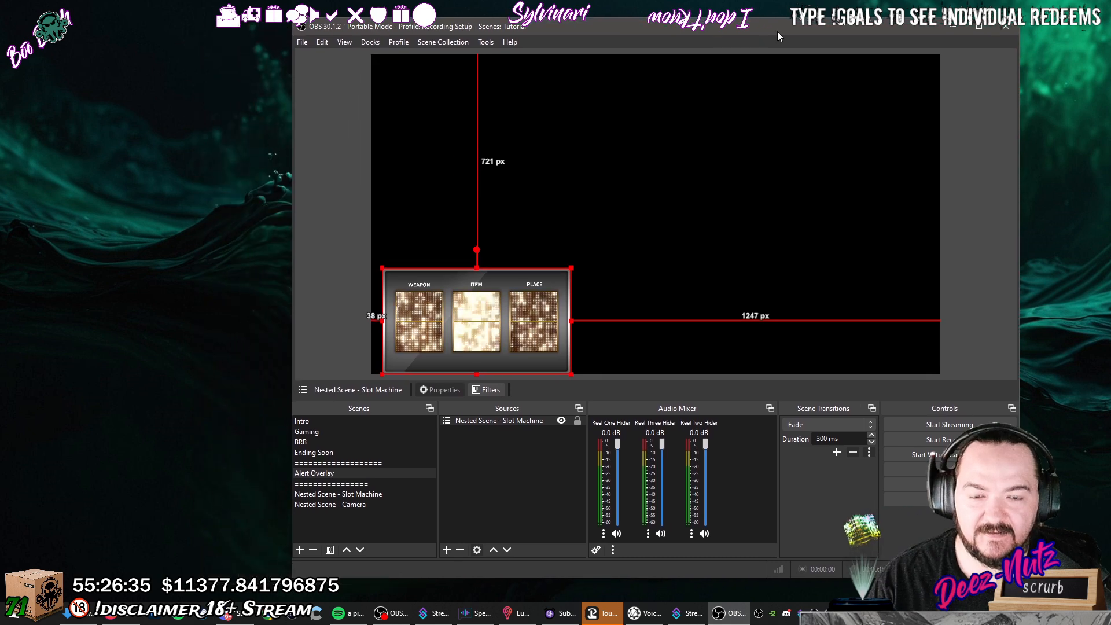
{"action": "left_click", "coordinate": [530, 423]}
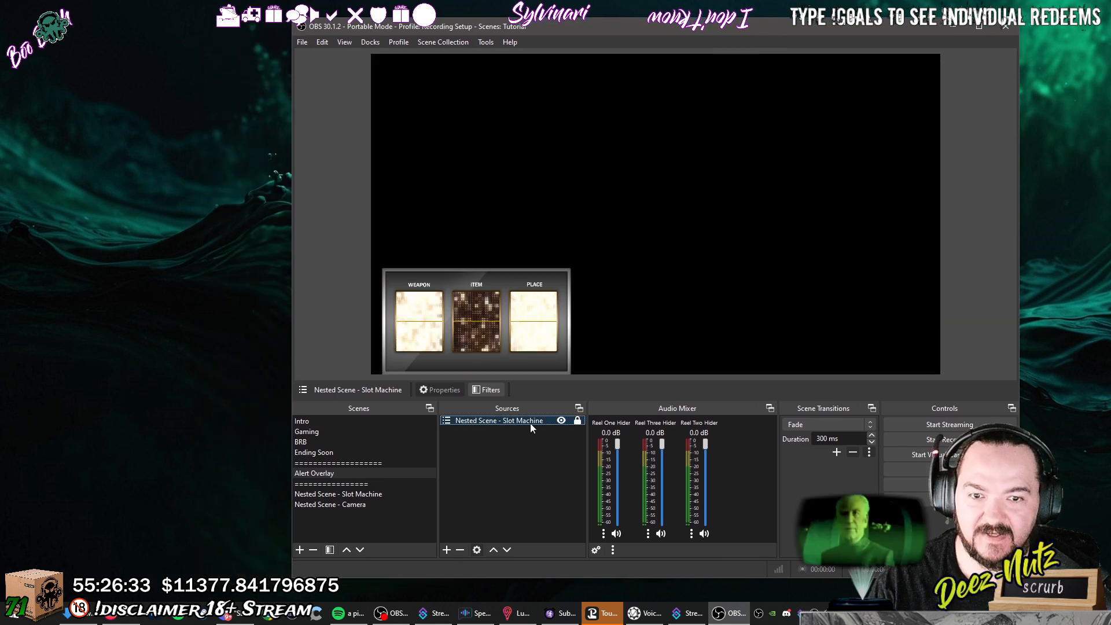
Give the slot machine source a Slide show transition with direction Up, and toggle its visibility to preview it.
{"action": "right_click", "coordinate": [530, 422]}
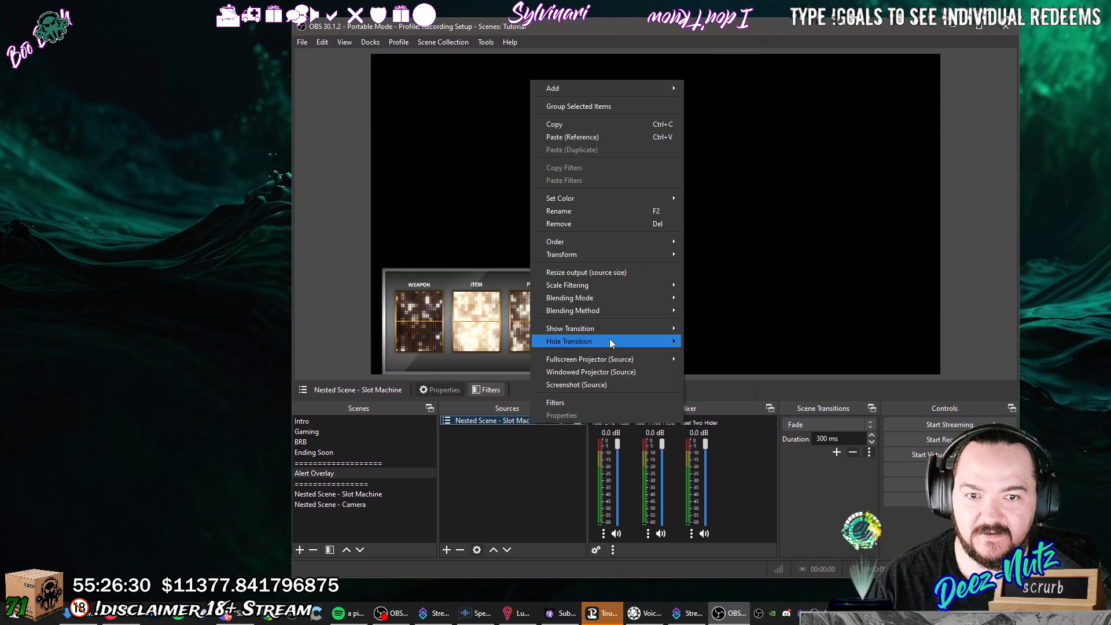
{"action": "mouse_move", "coordinate": [625, 330]}
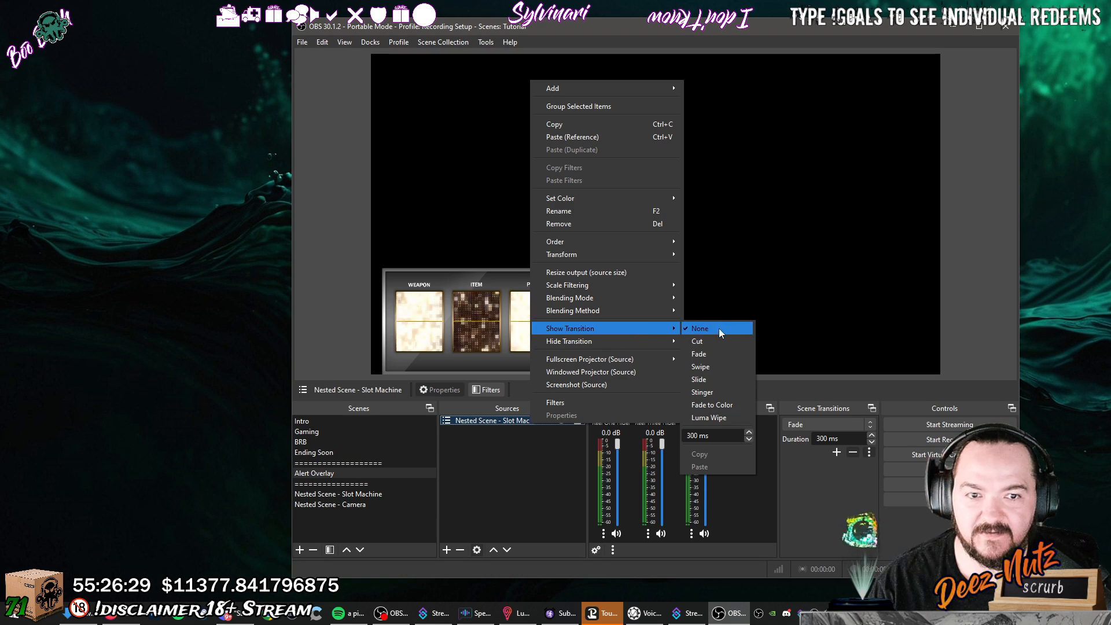
{"action": "left_click", "coordinate": [717, 376]}
{"action": "left_click", "coordinate": [585, 306]}
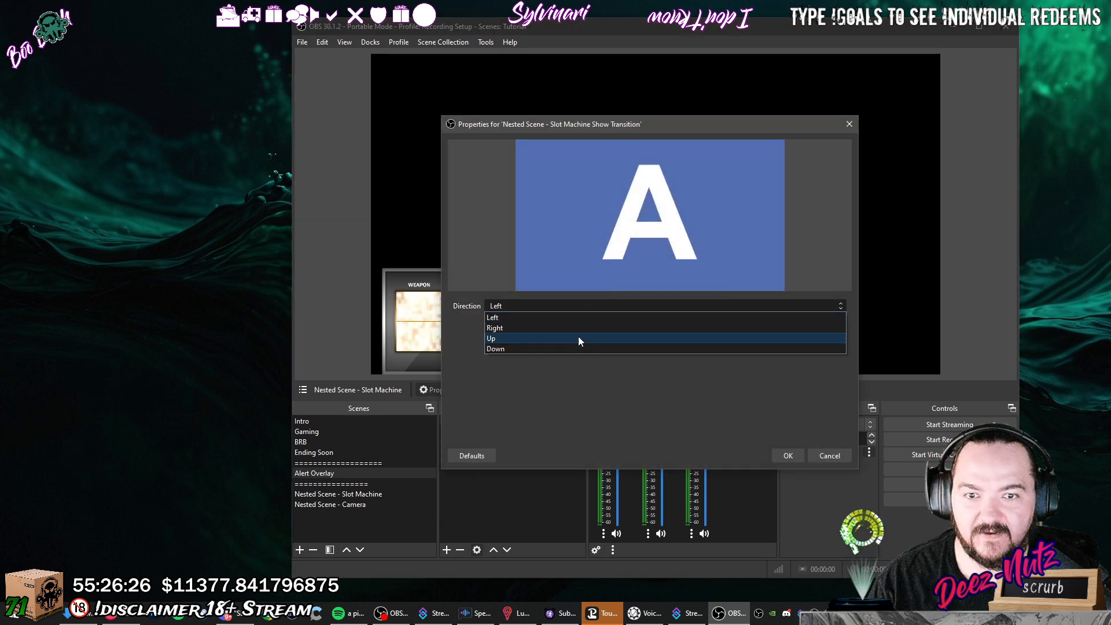
{"action": "left_click", "coordinate": [579, 334]}
{"action": "left_click", "coordinate": [786, 455]}
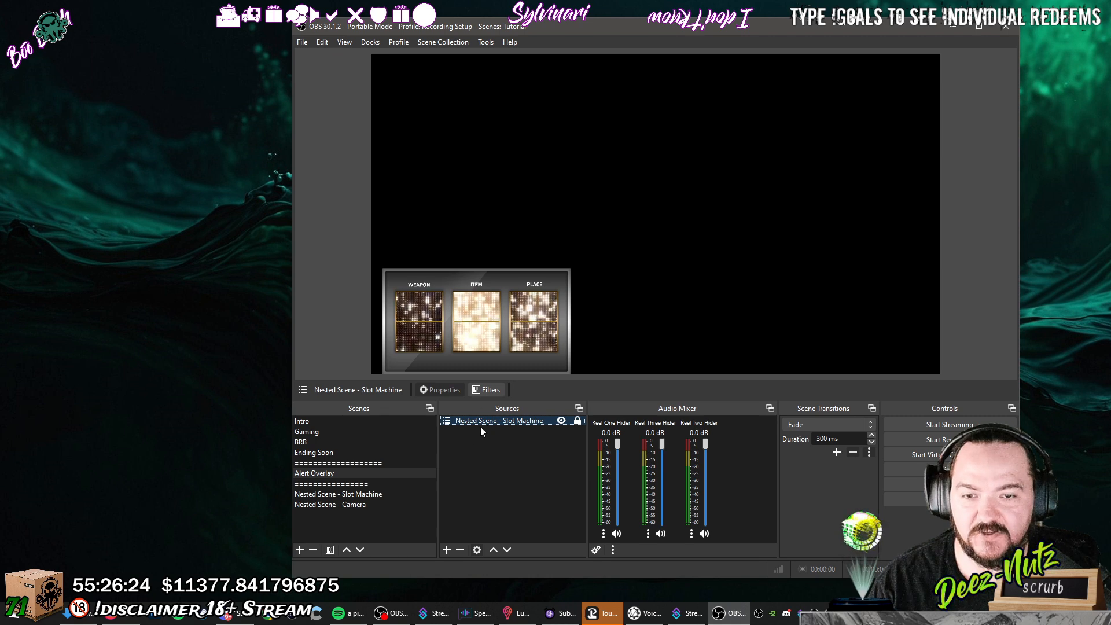
{"action": "left_click", "coordinate": [561, 421]}
{"action": "left_click", "coordinate": [561, 422]}
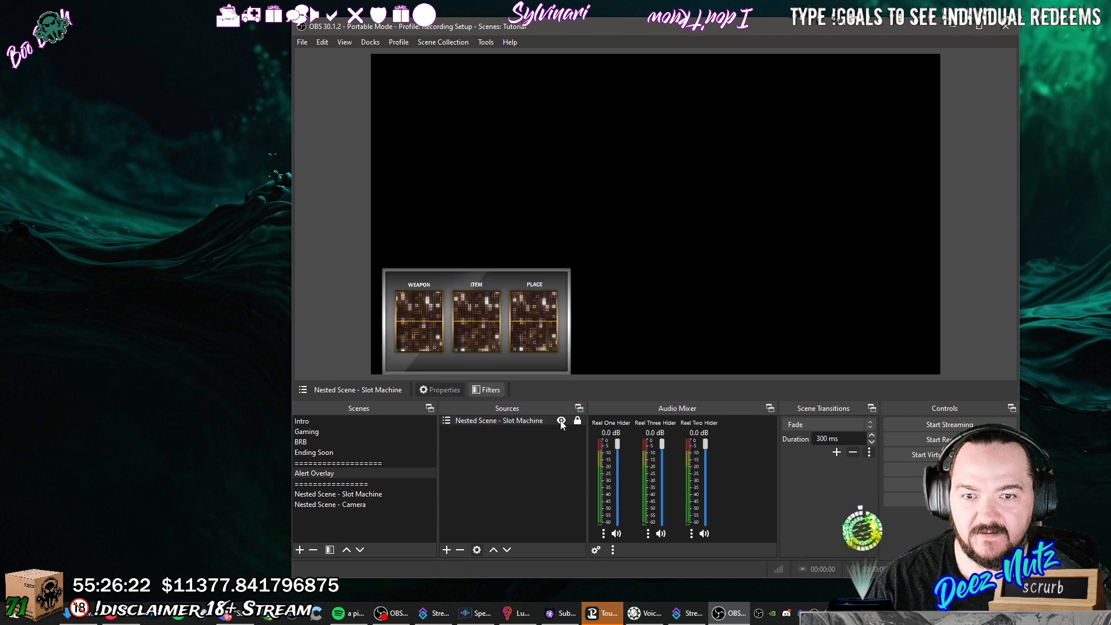
Give the slot machine source a Slide hide transition with direction Down.
{"action": "right_click", "coordinate": [535, 425]}
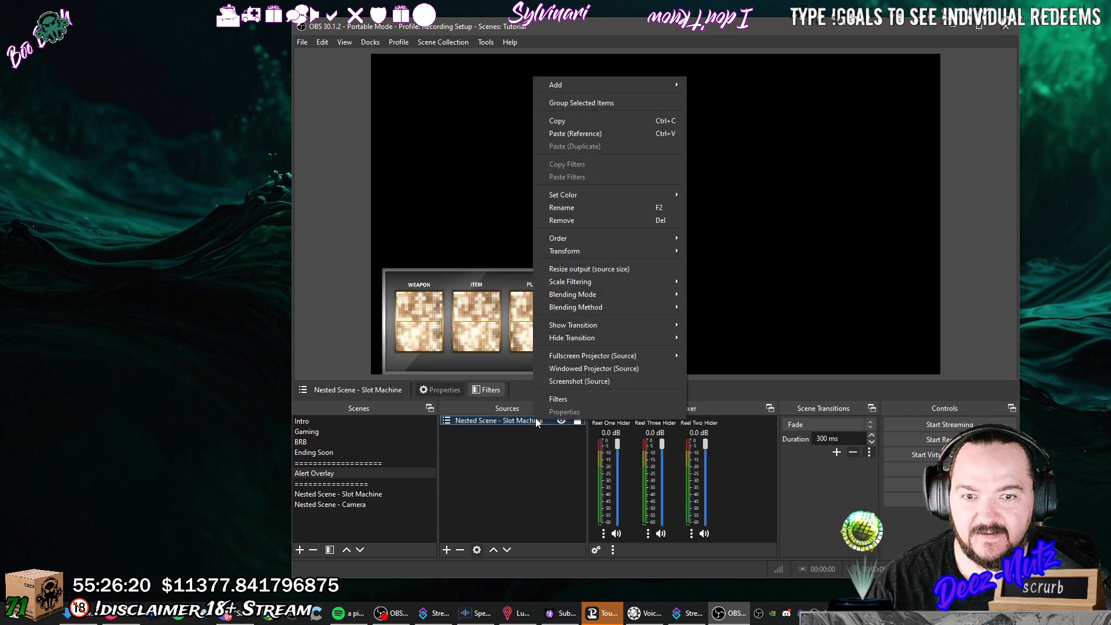
{"action": "mouse_move", "coordinate": [578, 339]}
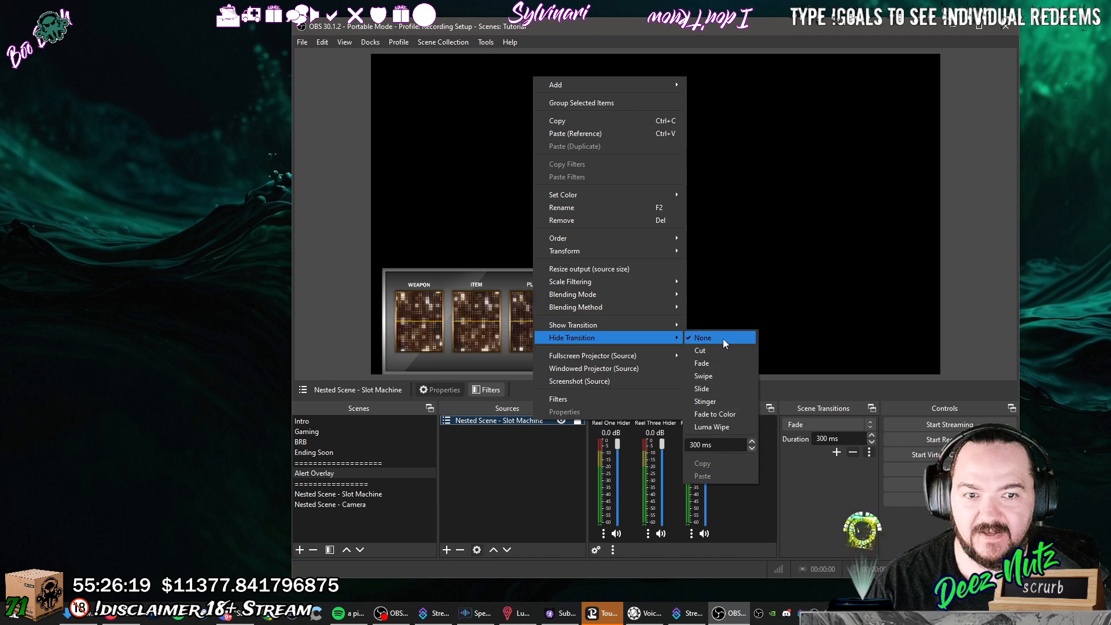
{"action": "left_click", "coordinate": [723, 387]}
{"action": "left_click", "coordinate": [590, 306]}
{"action": "left_click", "coordinate": [584, 349]}
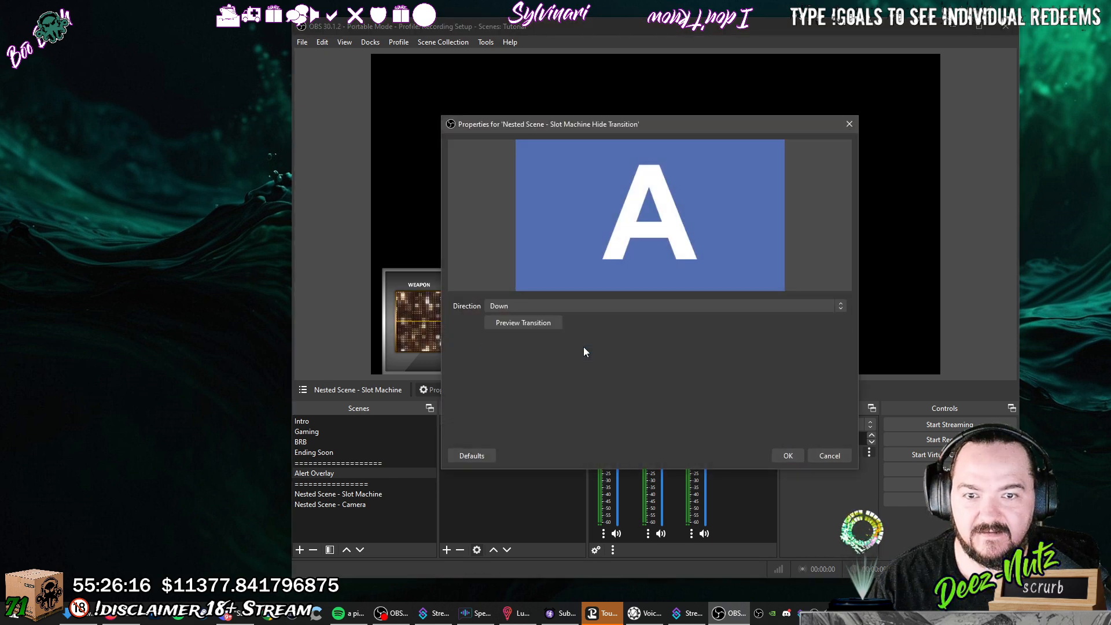
{"action": "left_click", "coordinate": [795, 456]}
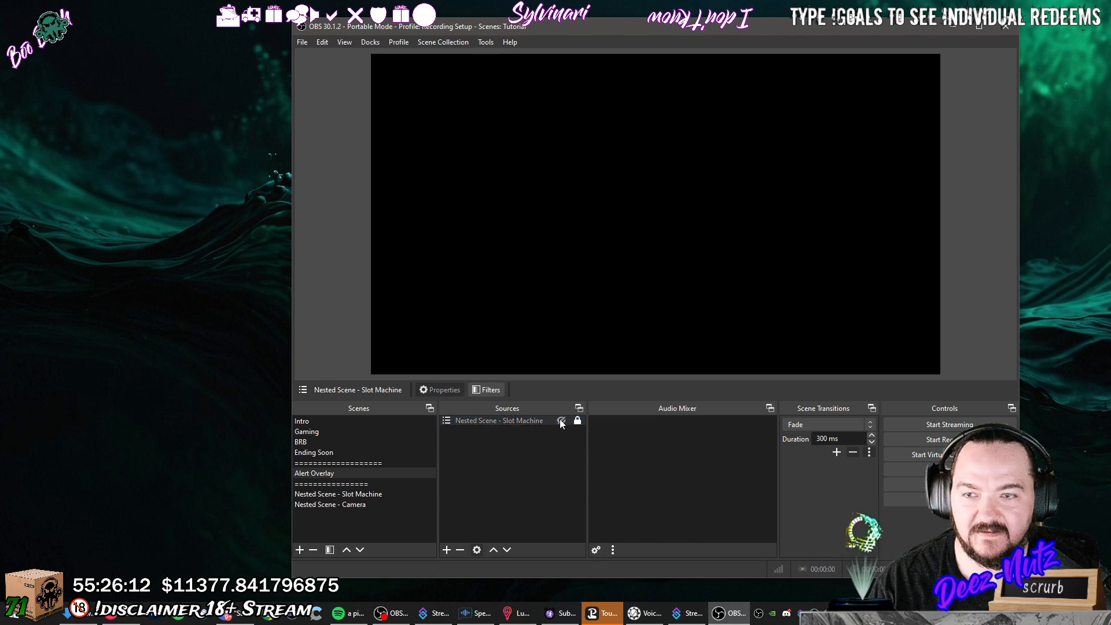
Hide and show the slot machine source repeatedly to preview its slide transitions in both directions.
{"action": "left_click", "coordinate": [561, 422]}
{"action": "left_click", "coordinate": [561, 421]}
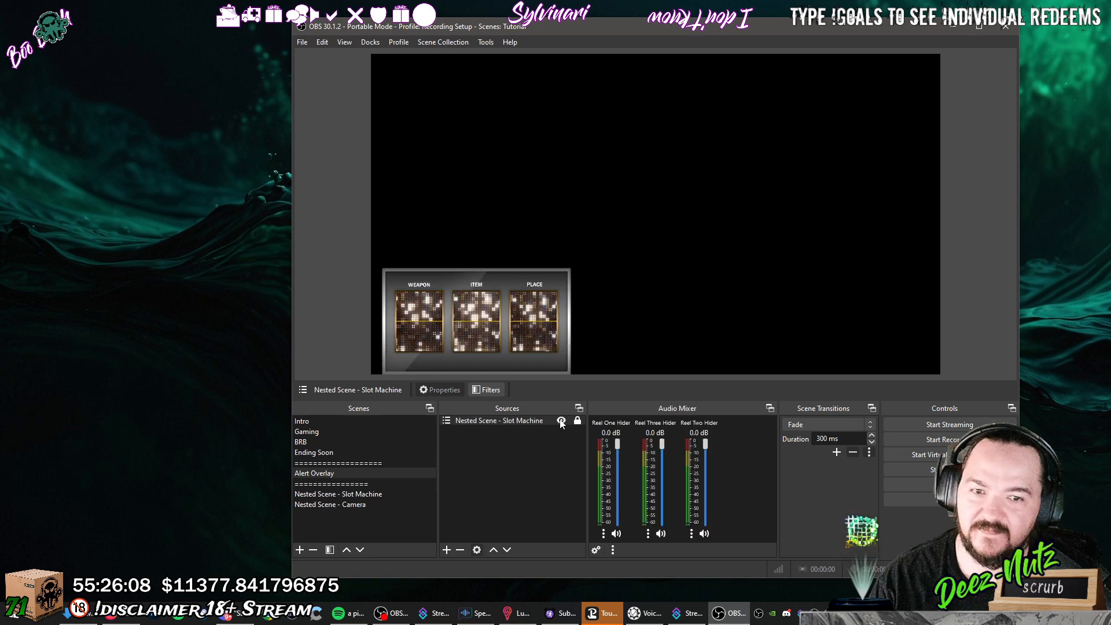
{"action": "left_click", "coordinate": [561, 421]}
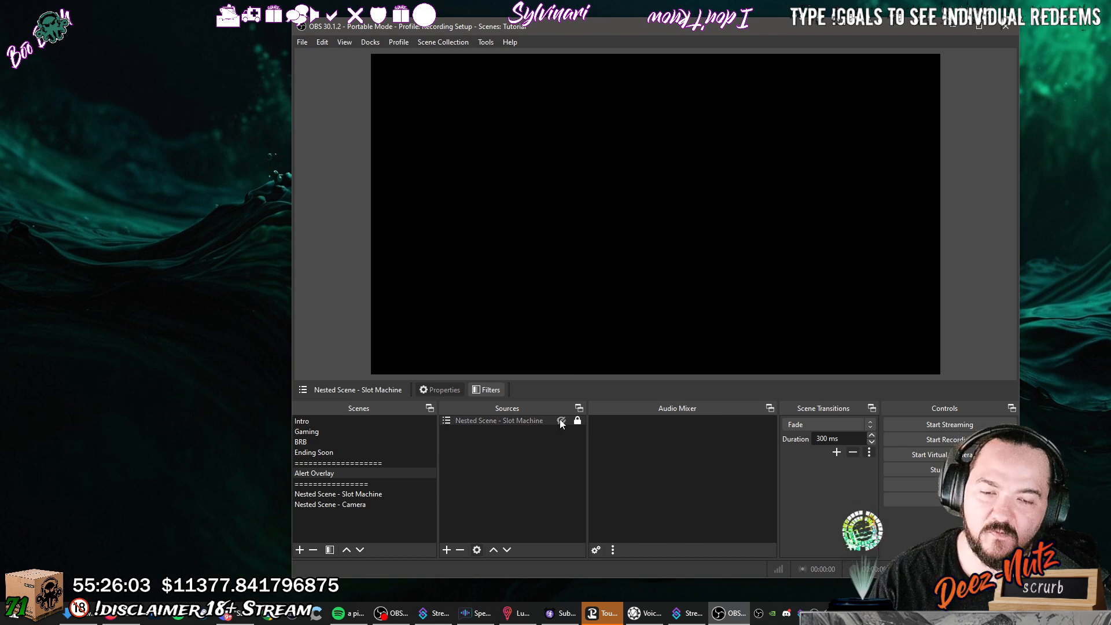
{"action": "left_click", "coordinate": [561, 422]}
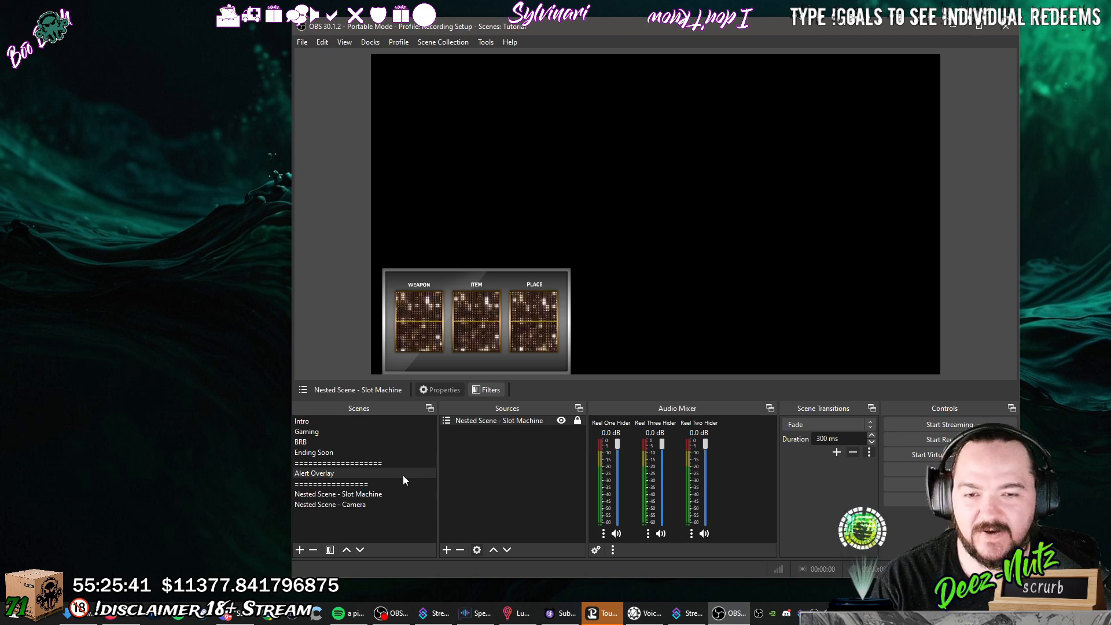
Adjust the slot machine source's show transition duration, set its hide transition duration to 2000 ms, and toggle visibility to preview the timing.
{"action": "right_click", "coordinate": [534, 422]}
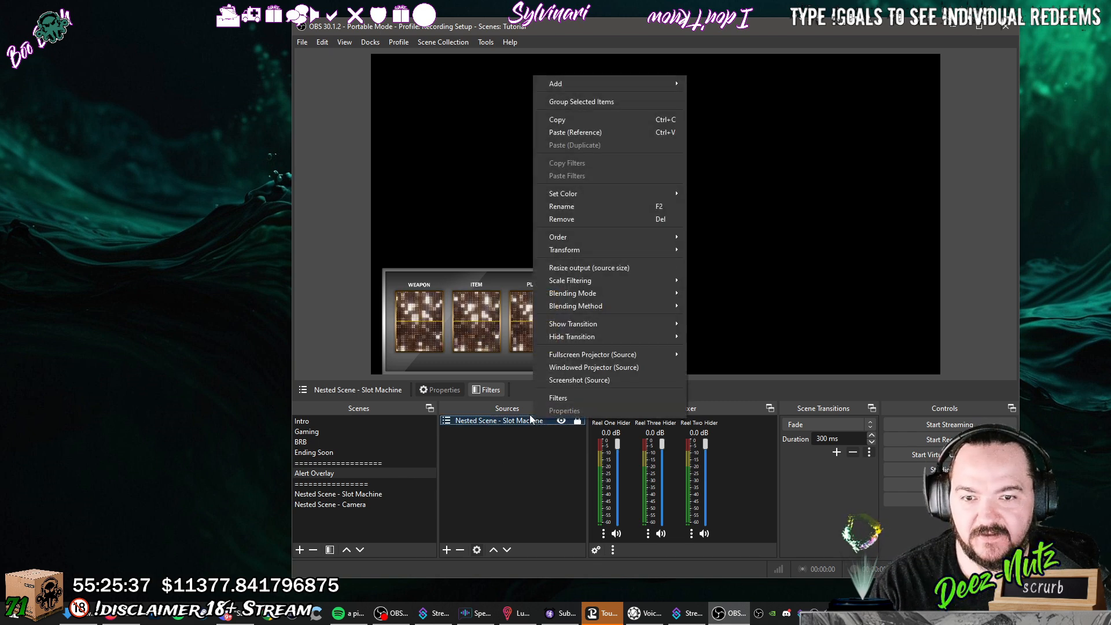
{"action": "mouse_move", "coordinate": [637, 323]}
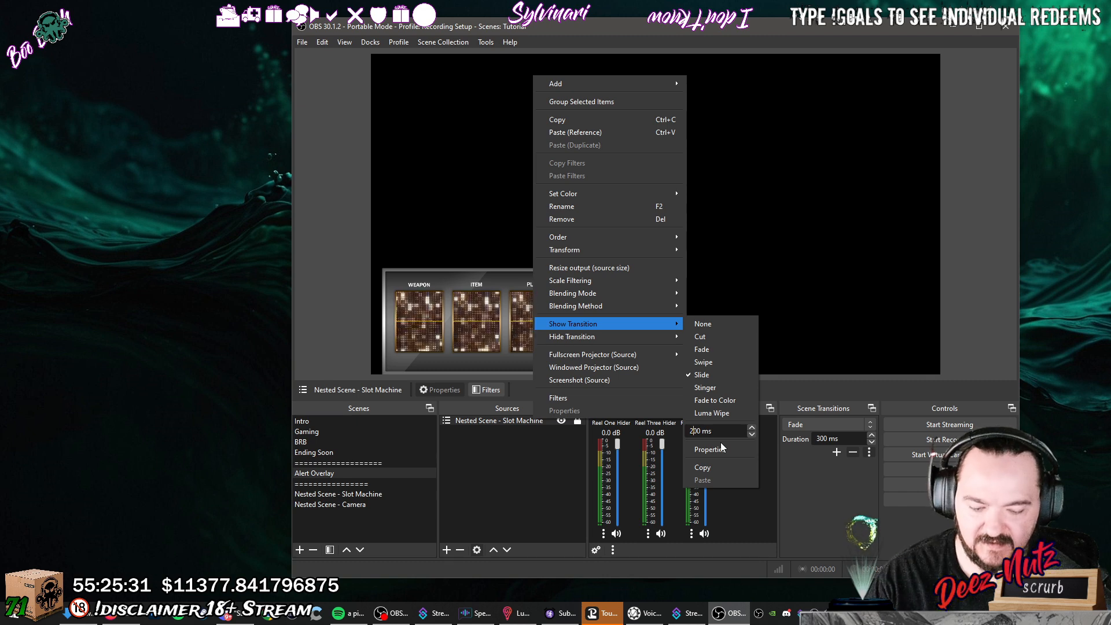
{"action": "mouse_move", "coordinate": [610, 337]}
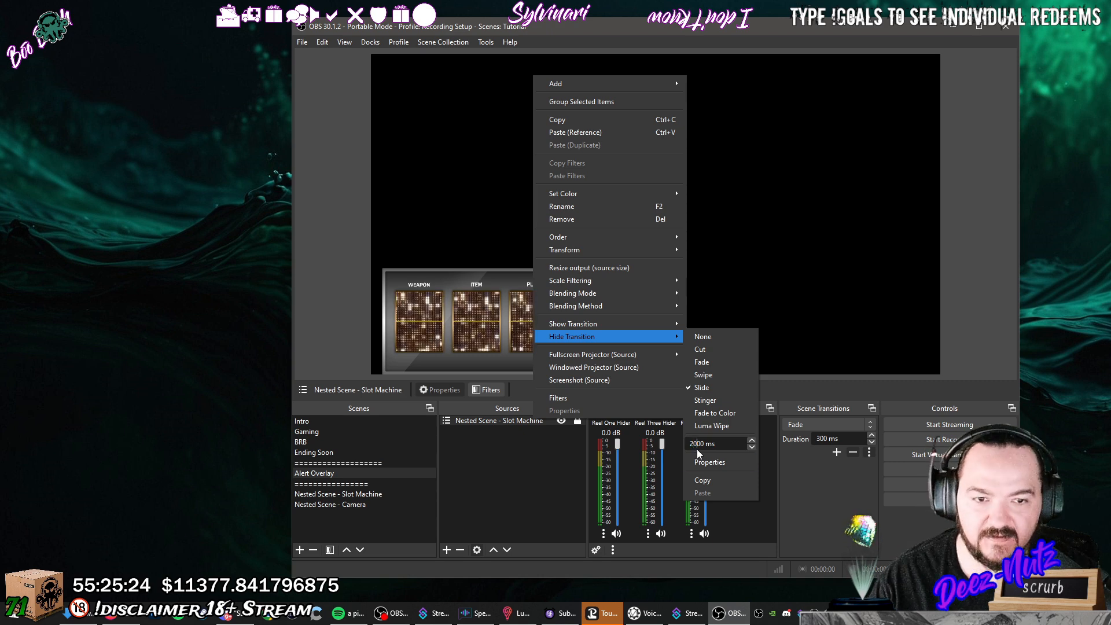
{"action": "left_click", "coordinate": [721, 304]}
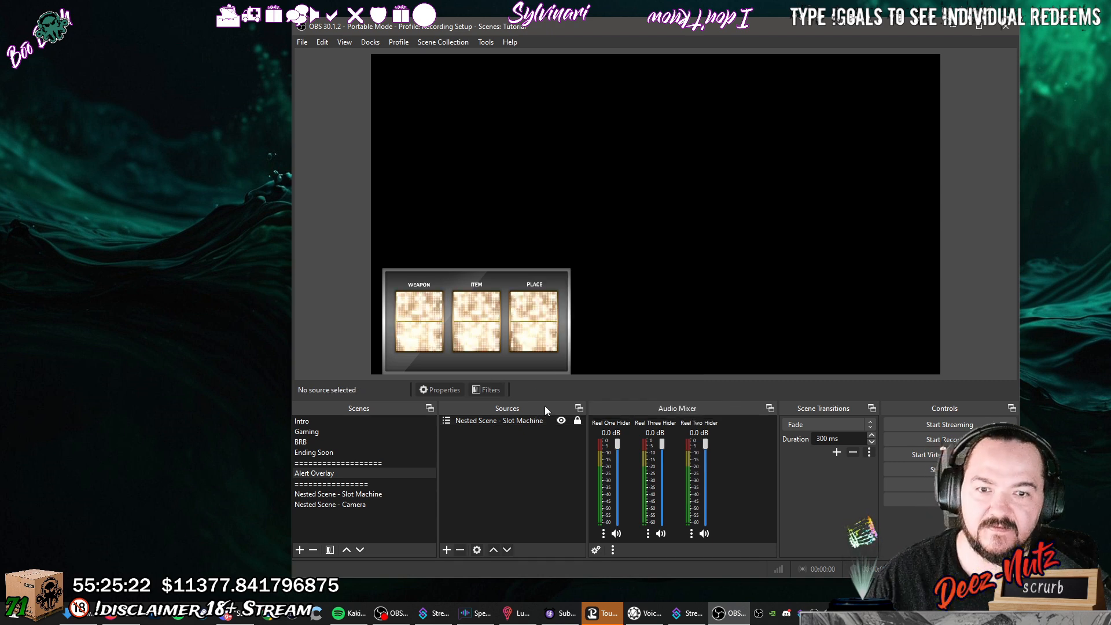
{"action": "left_click", "coordinate": [560, 423]}
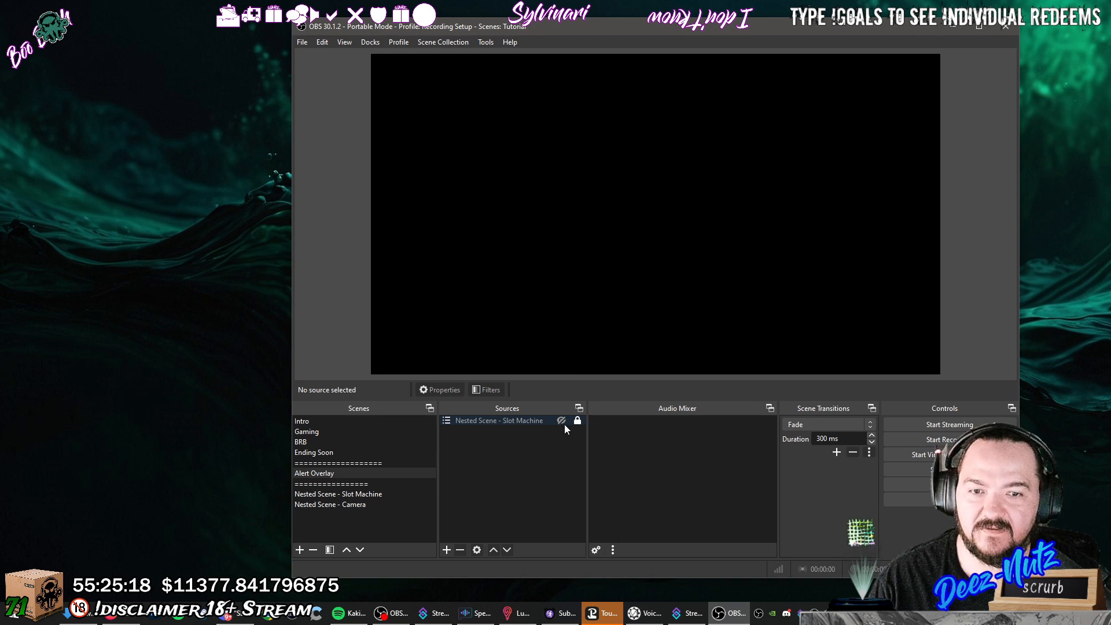
{"action": "left_click", "coordinate": [564, 425]}
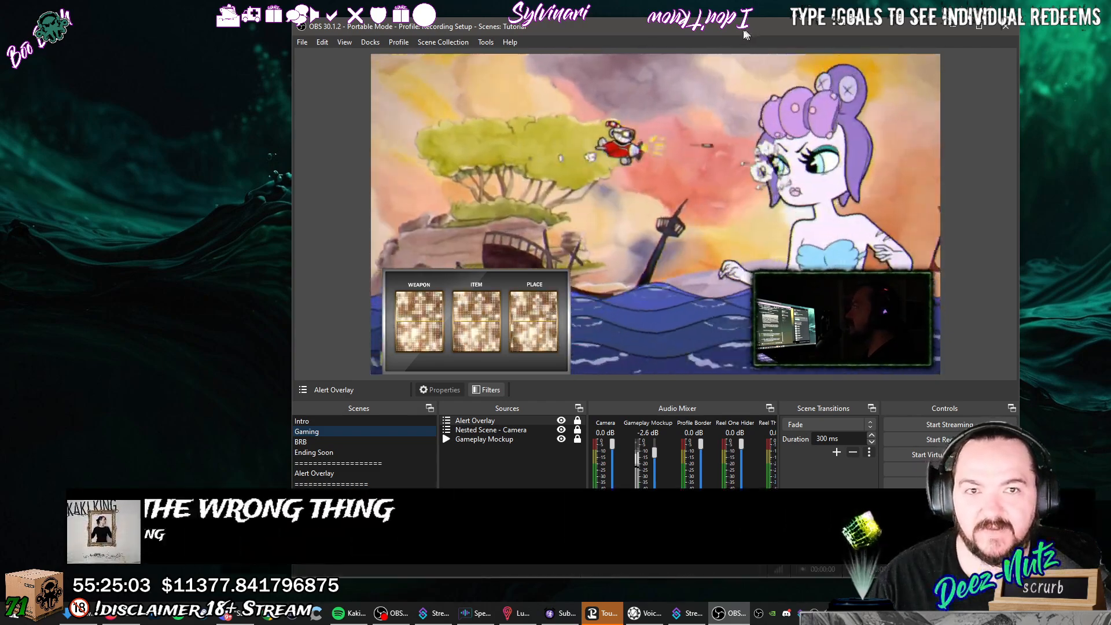
Hide the slot machine source in the Alert Overlay scene and return to the Gaming scene.
{"action": "left_click_drag", "start_coordinate": [748, 35], "coordinate": [492, 50]}
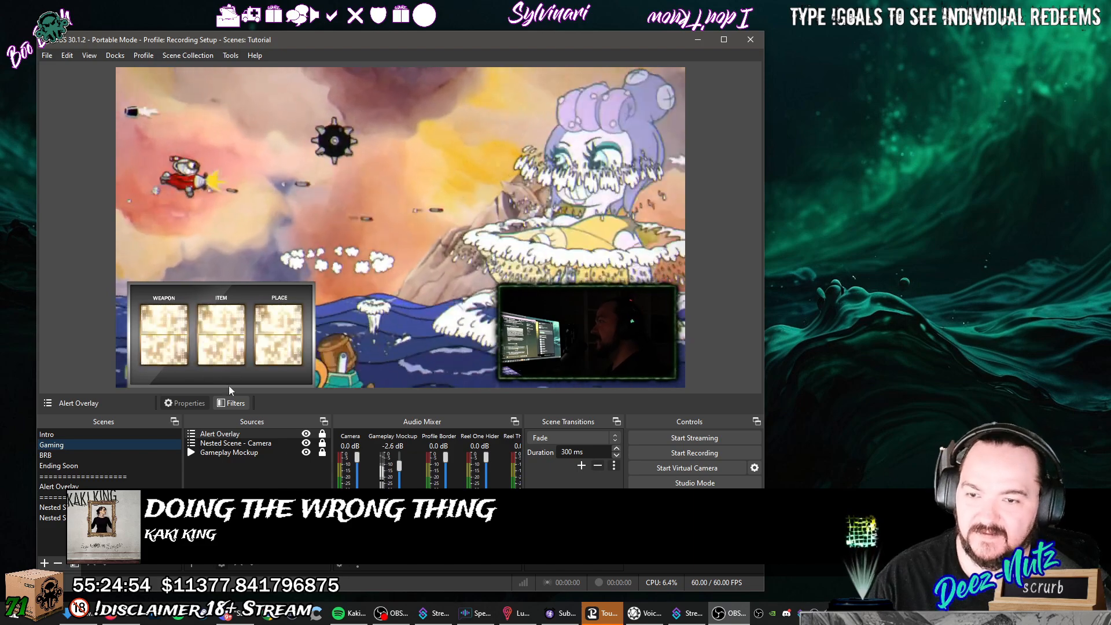
{"action": "left_click", "coordinate": [104, 485]}
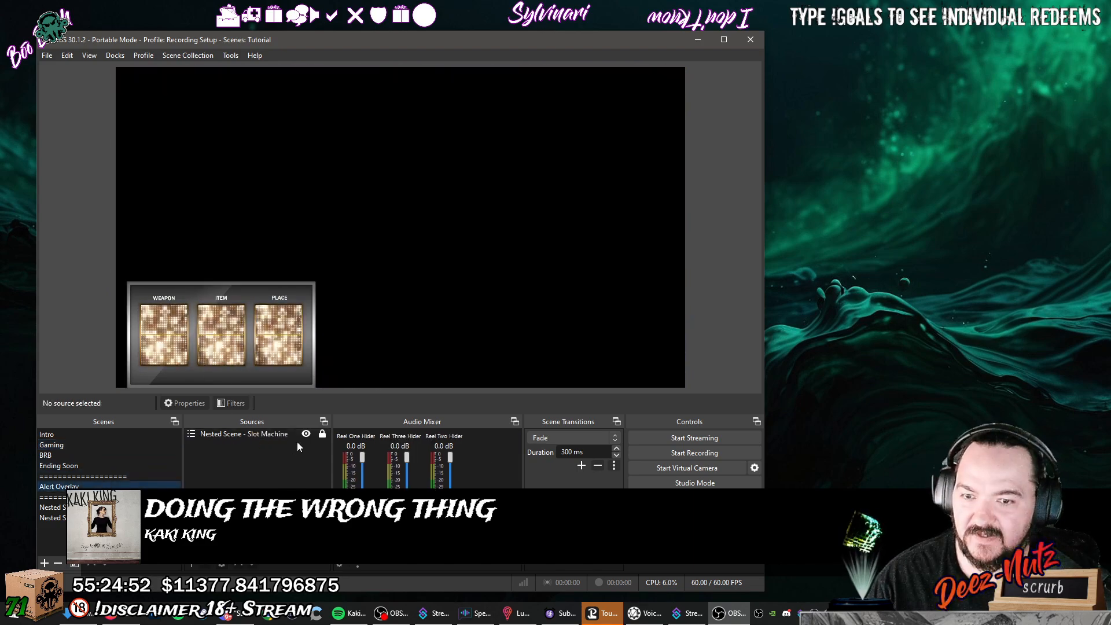
{"action": "left_click", "coordinate": [88, 446]}
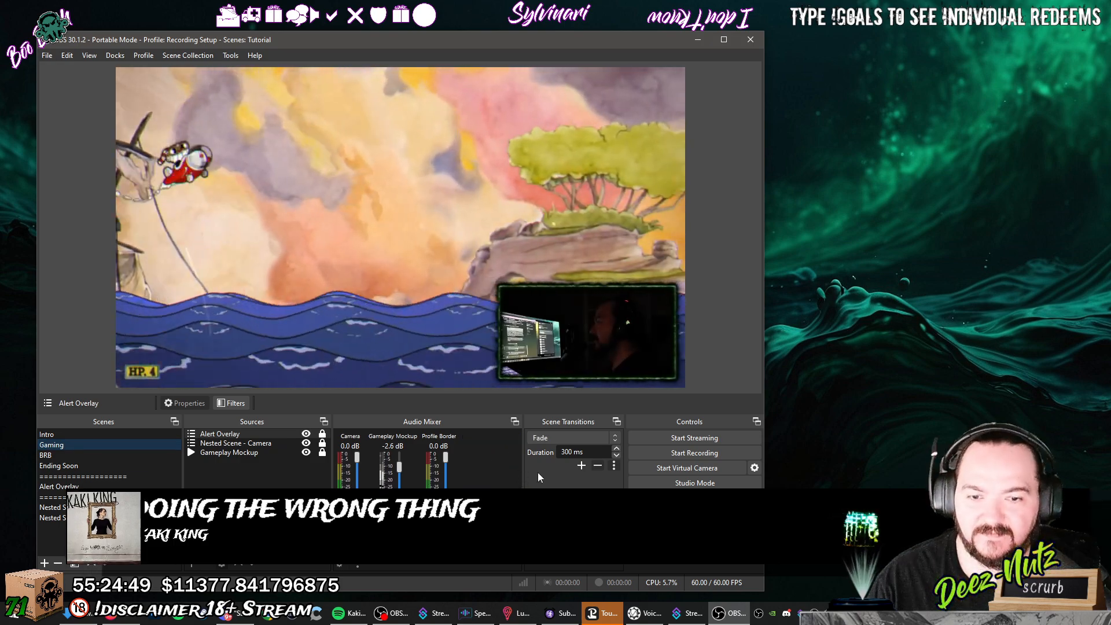
Switch to Streamer.bot and disconnect the existing OBS connection in its stream app settings.
{"action": "left_click", "coordinate": [701, 617]}
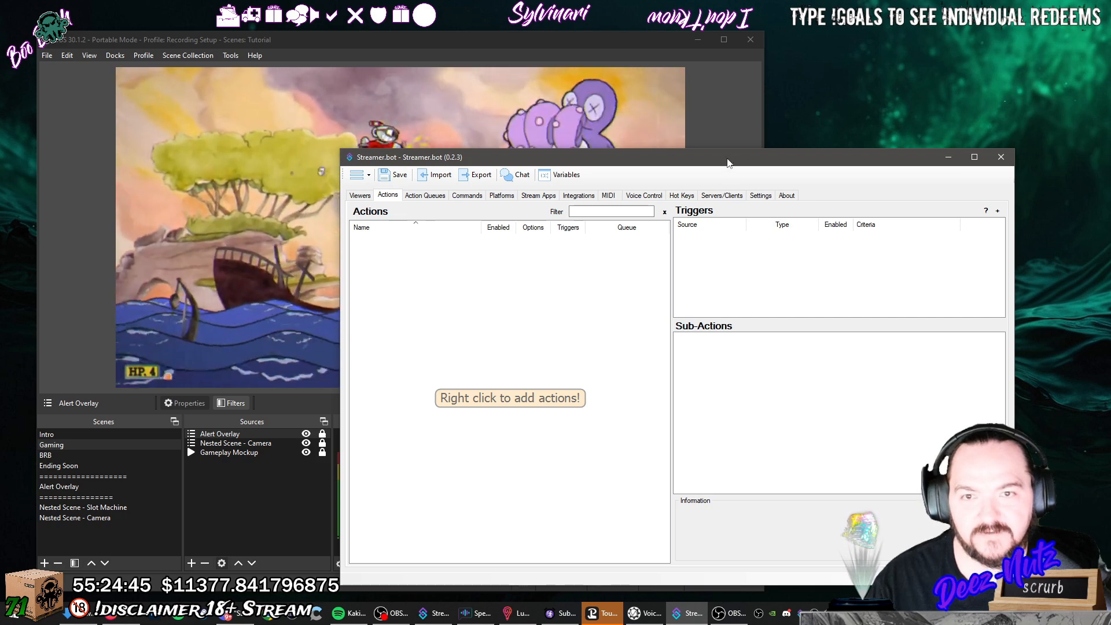
{"action": "left_click_drag", "start_coordinate": [728, 163], "coordinate": [619, 156]}
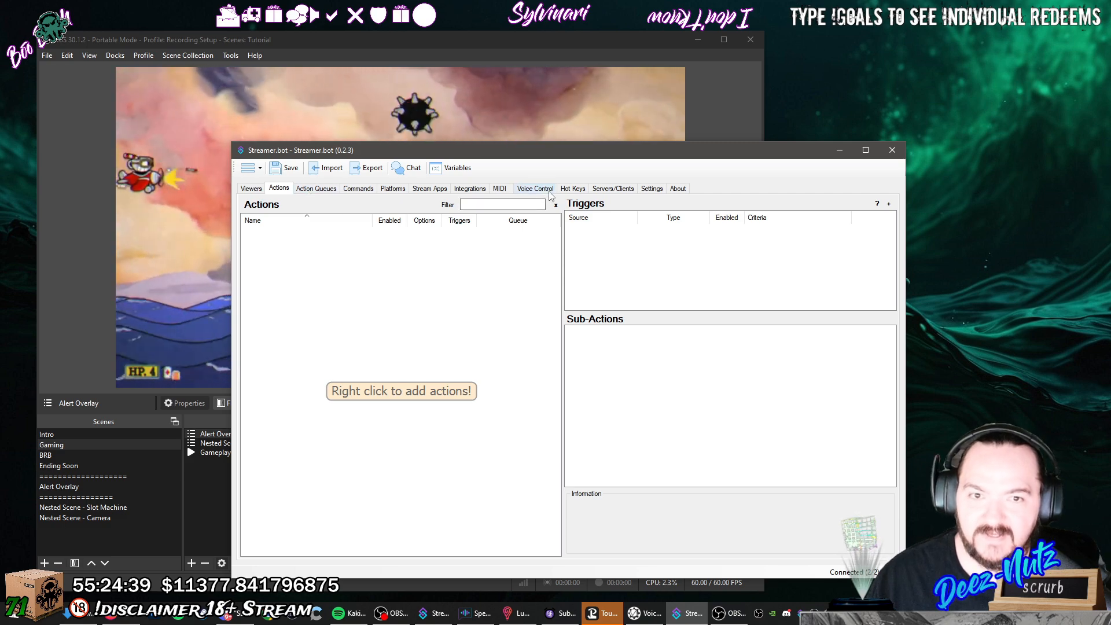
{"action": "left_click", "coordinate": [650, 189]}
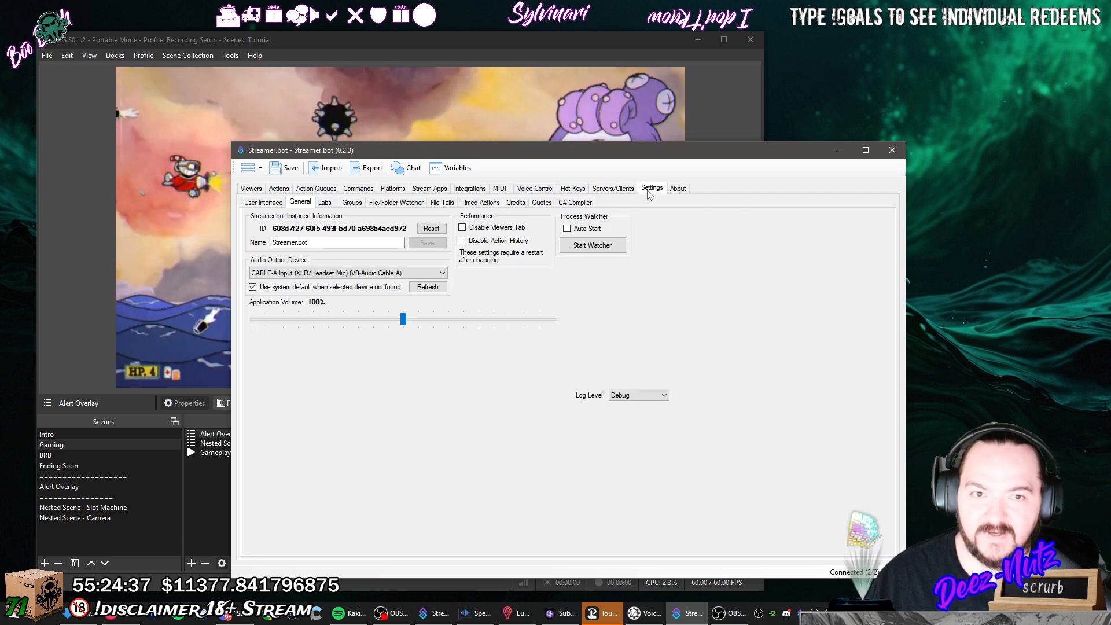
{"action": "right_click", "coordinate": [343, 232]}
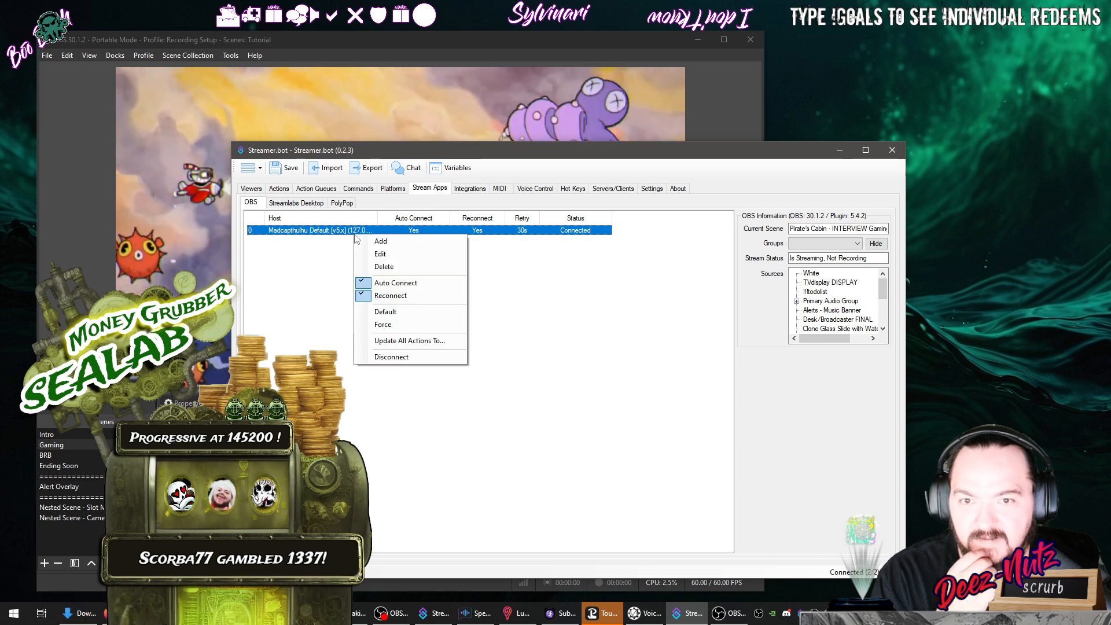
{"action": "left_click", "coordinate": [376, 354]}
{"action": "right_click", "coordinate": [342, 233]}
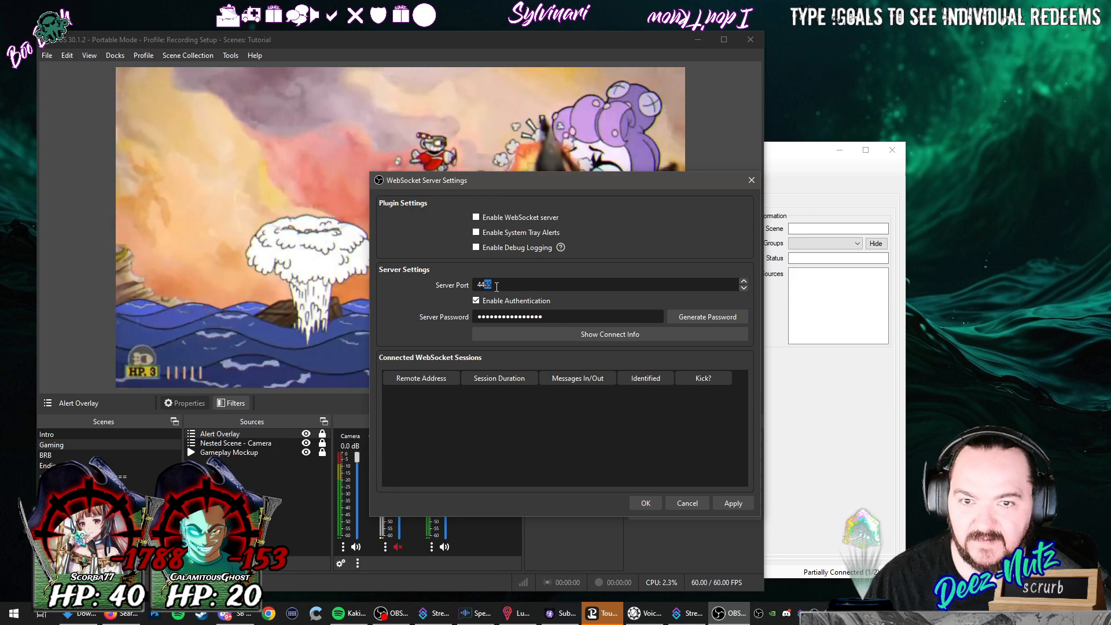
In OBS, enable the WebSocket server on port 4466 with authentication turned off, and apply the settings.
{"action": "type", "text": "6"}
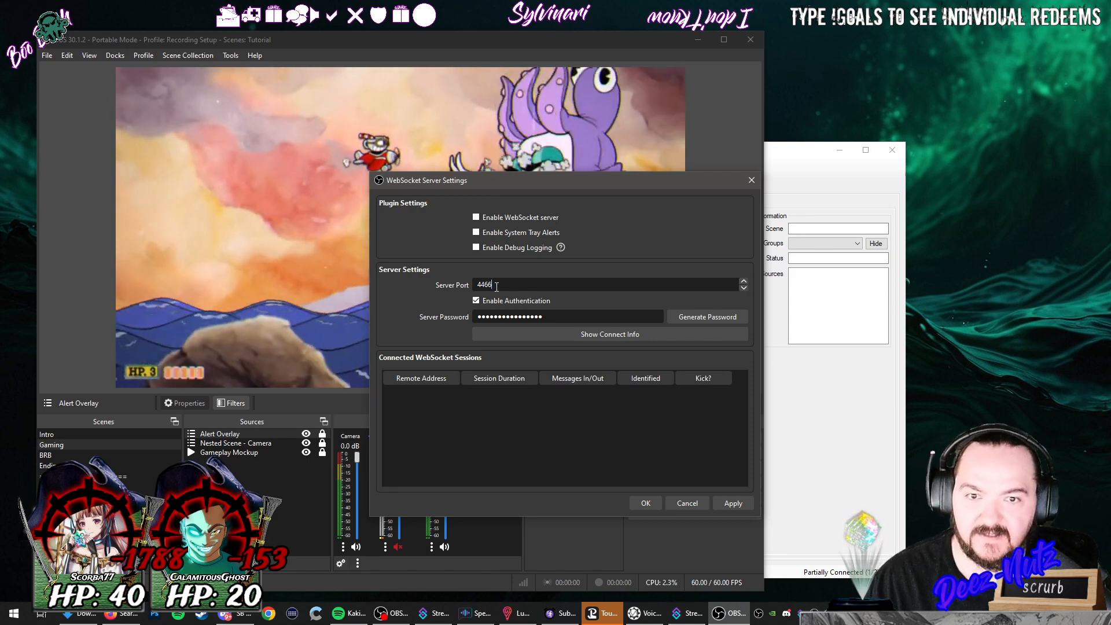
{"action": "type", "text": "06"}
{"action": "left_click", "coordinate": [538, 301]}
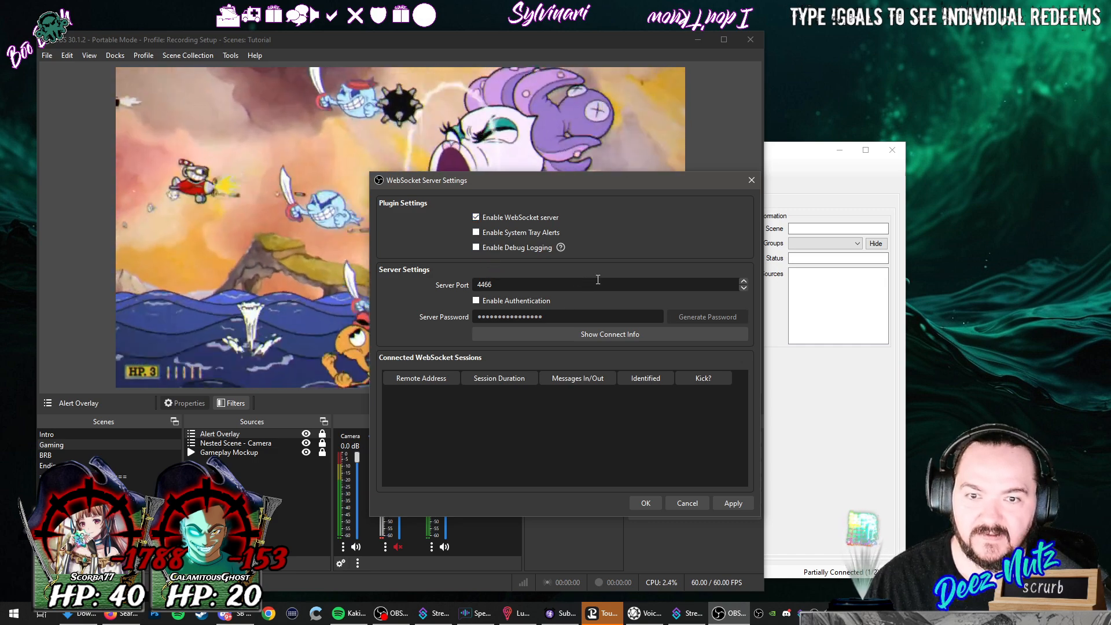
{"action": "left_click", "coordinate": [733, 503]}
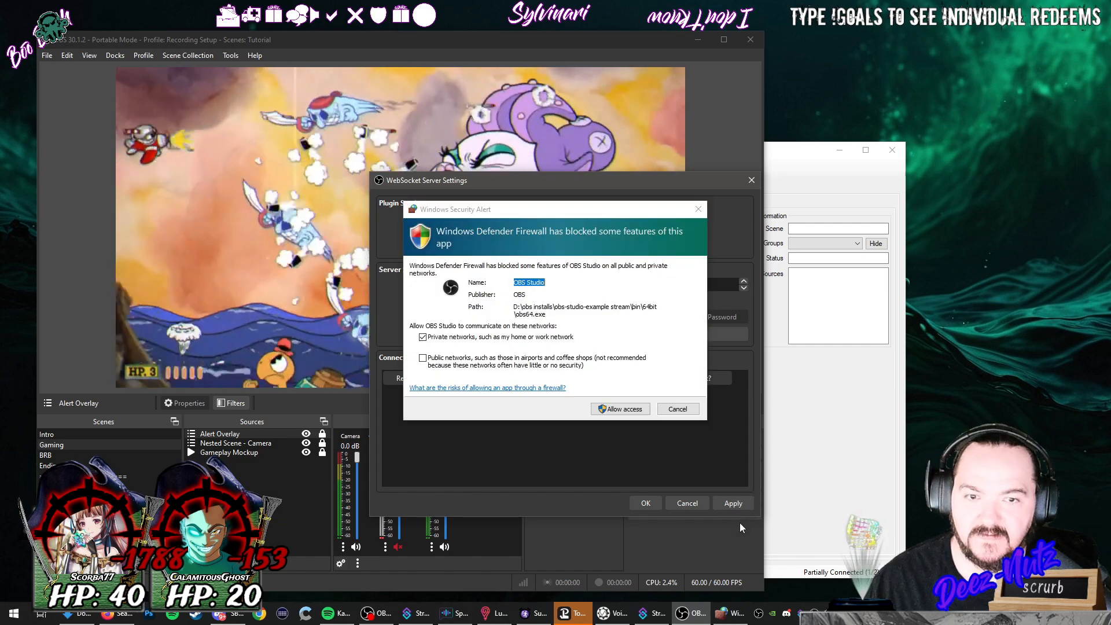
Allow OBS Studio through the Windows firewall on private networks and accept the WebSocket server settings.
{"action": "left_click", "coordinate": [620, 410]}
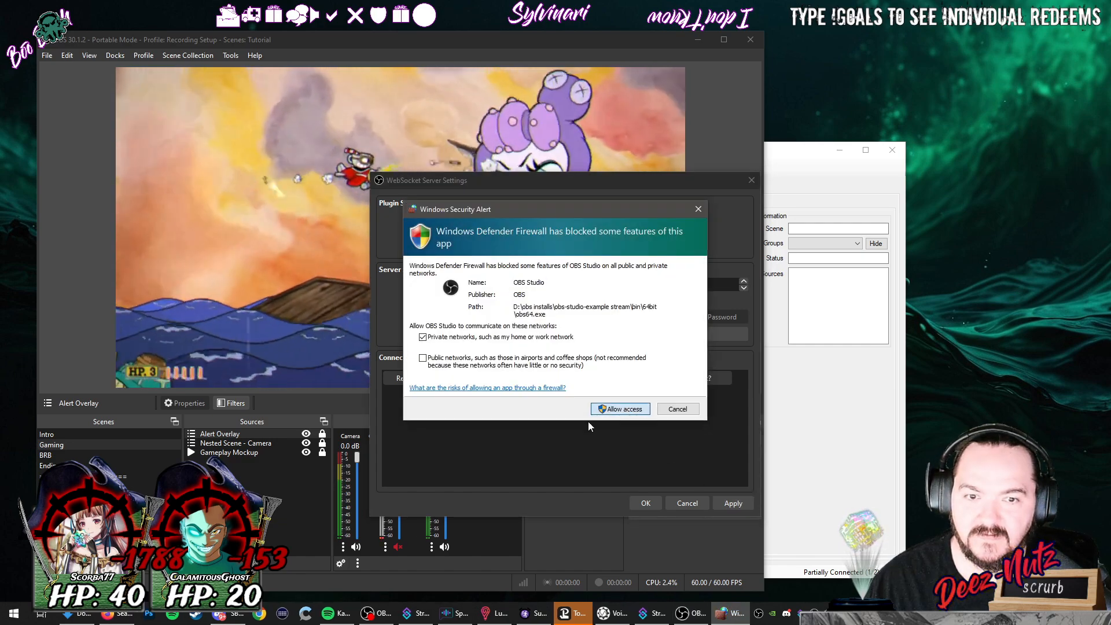
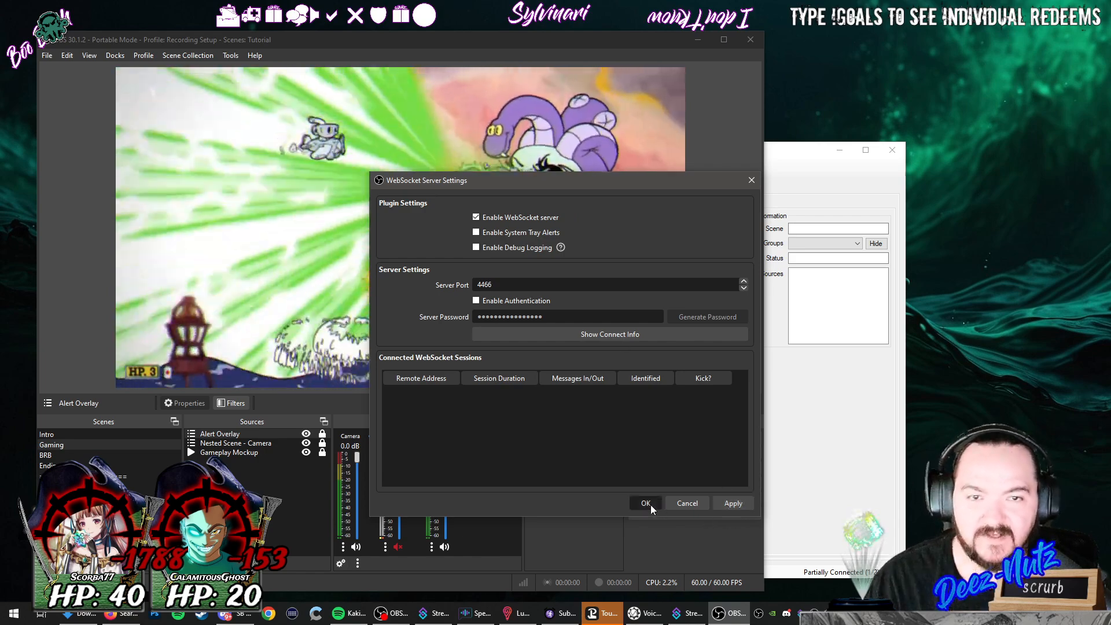
{"action": "left_click", "coordinate": [651, 505]}
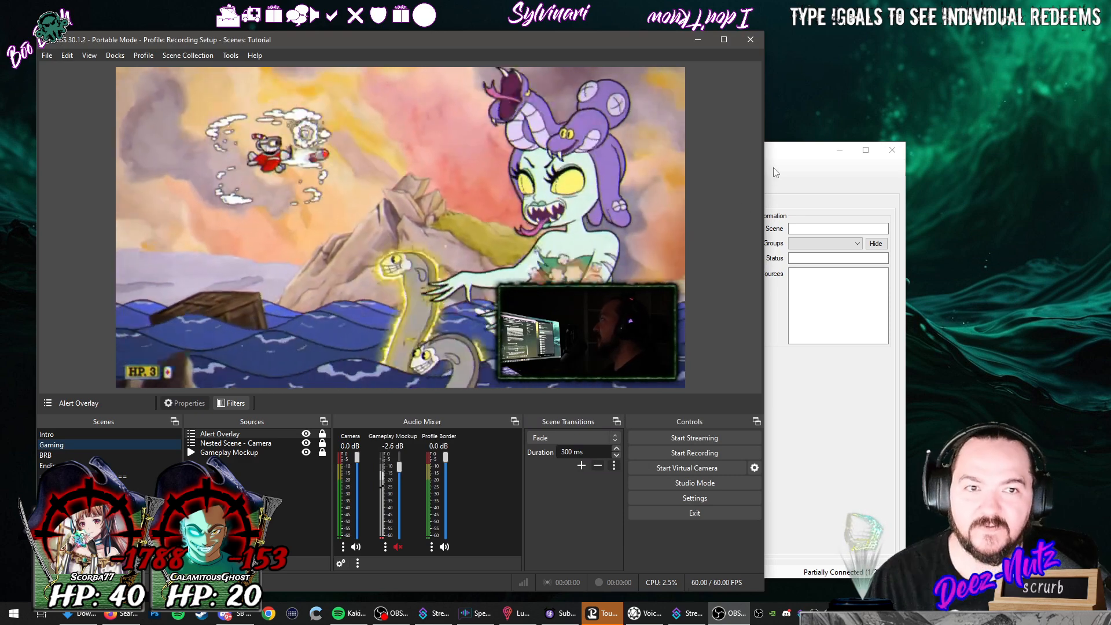
Switch to Streamer.bot and start a new Twitch channel point reward titled "Randomize My Run".
{"action": "left_click", "coordinate": [774, 157]}
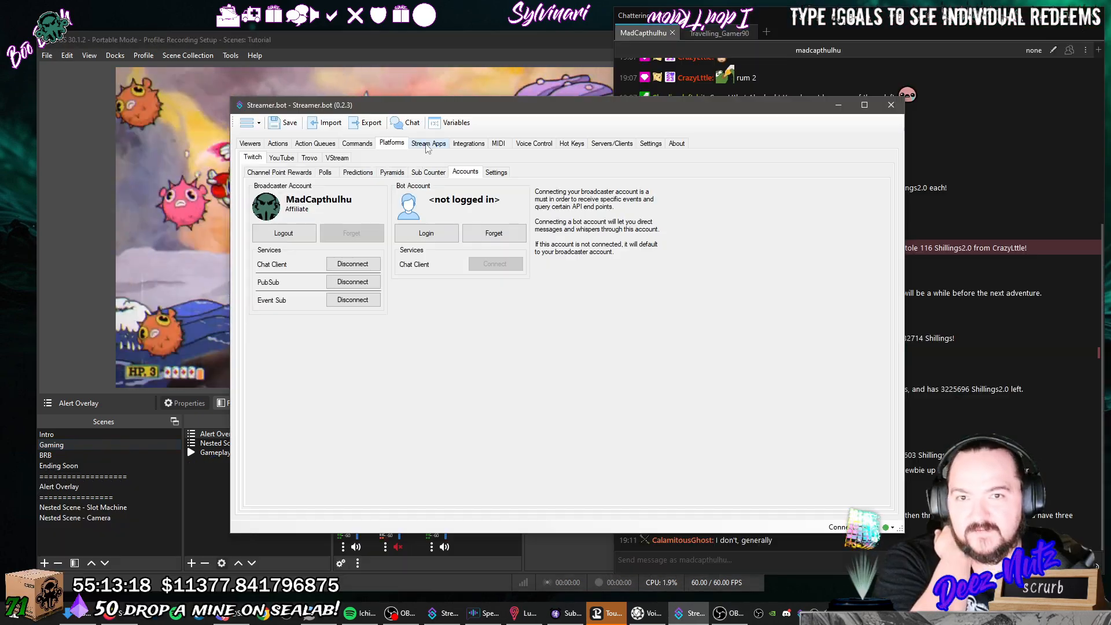
{"action": "left_click", "coordinate": [469, 144]}
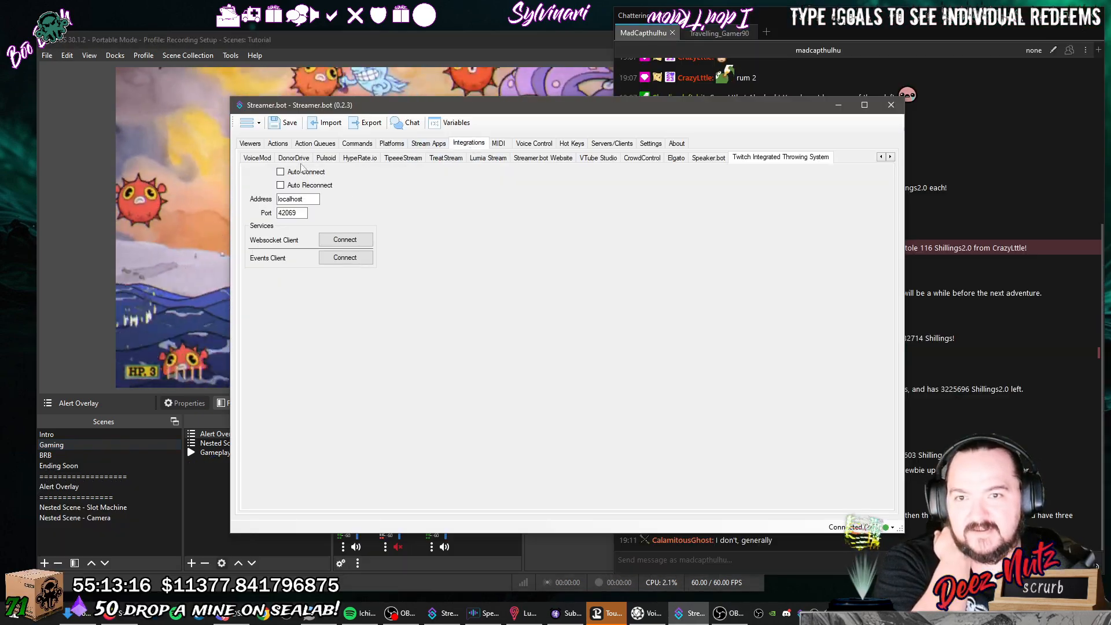
{"action": "left_click", "coordinate": [392, 143]}
{"action": "scroll", "coordinate": [456, 253], "scroll_direction": "down", "scroll_amount": 3}
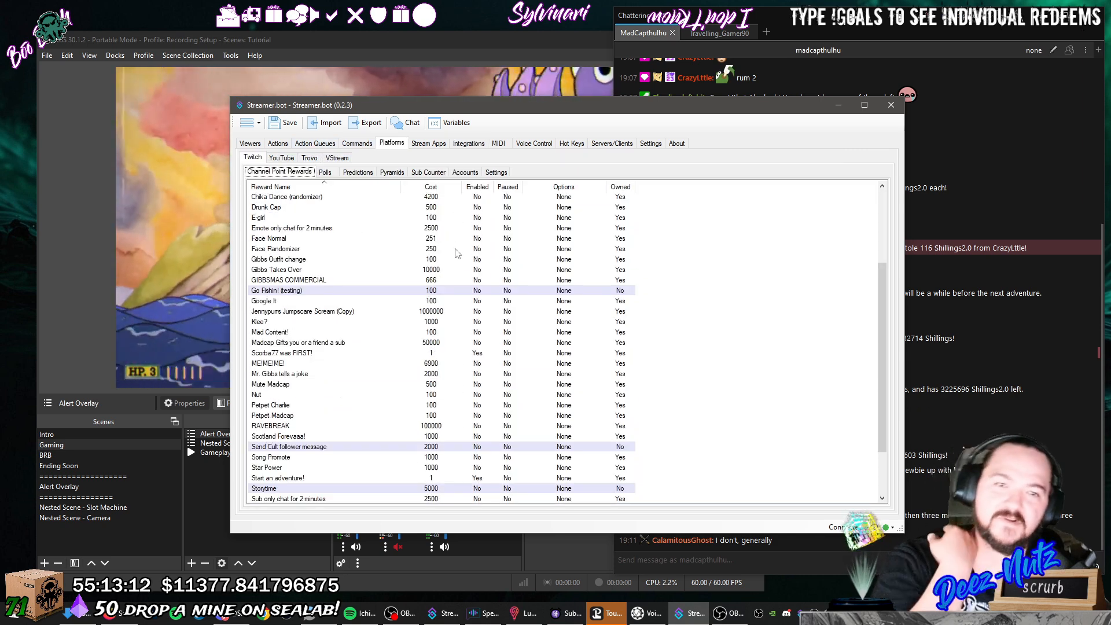
{"action": "scroll", "coordinate": [458, 322], "scroll_direction": "up", "scroll_amount": 5}
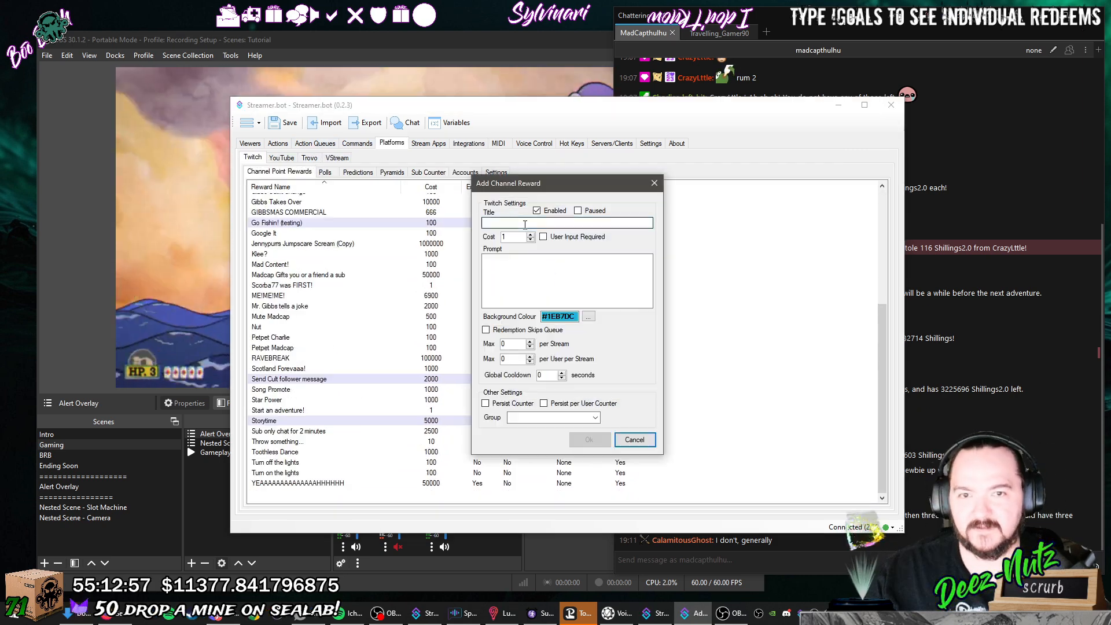
{"action": "left_click", "coordinate": [525, 224]}
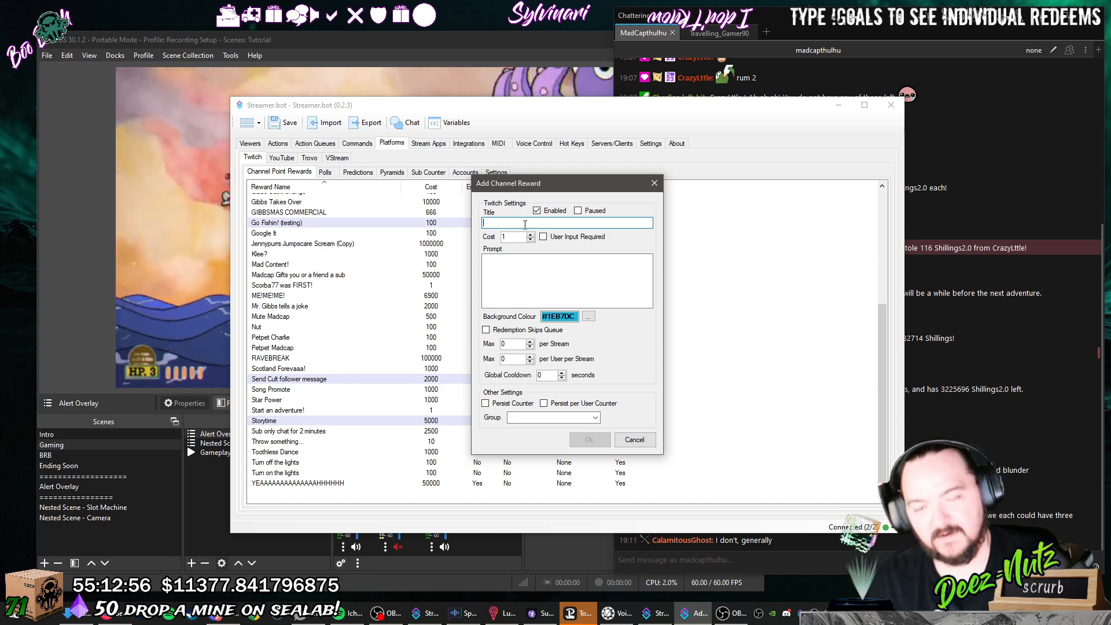
{"action": "type", "text": "Spin"}
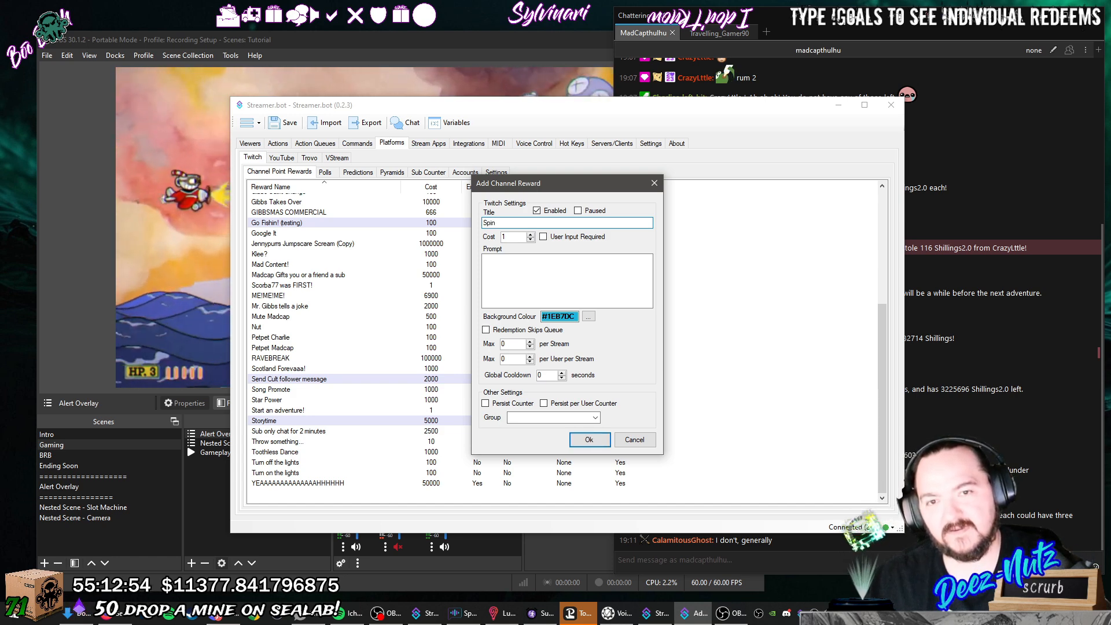
{"action": "key", "text": "BackSpace"}
{"action": "type", "text": "Randomize My"}
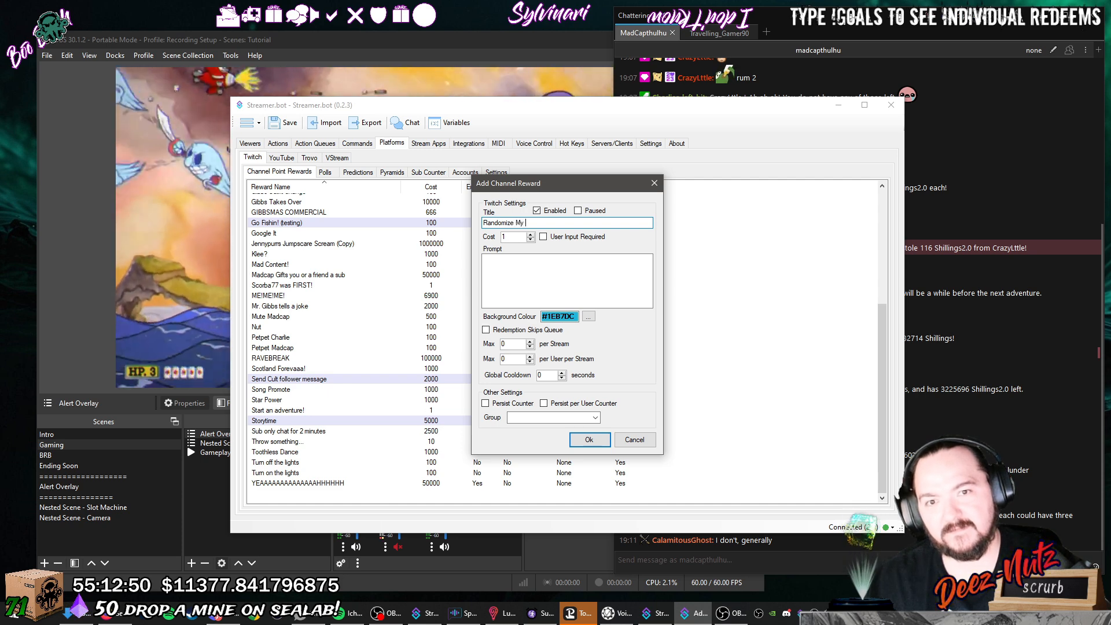
{"action": "type", "text": " Run"}
Set the new reward's cost to 1000000 and its prompt to "do not press this button".
{"action": "left_click", "coordinate": [510, 237]}
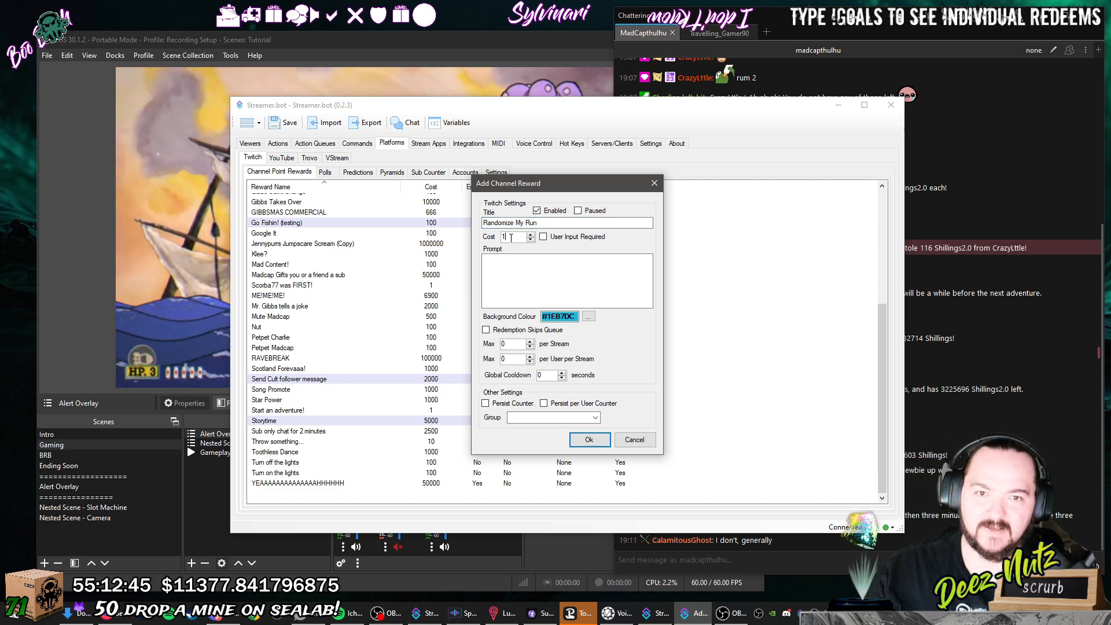
{"action": "type", "text": "000000"}
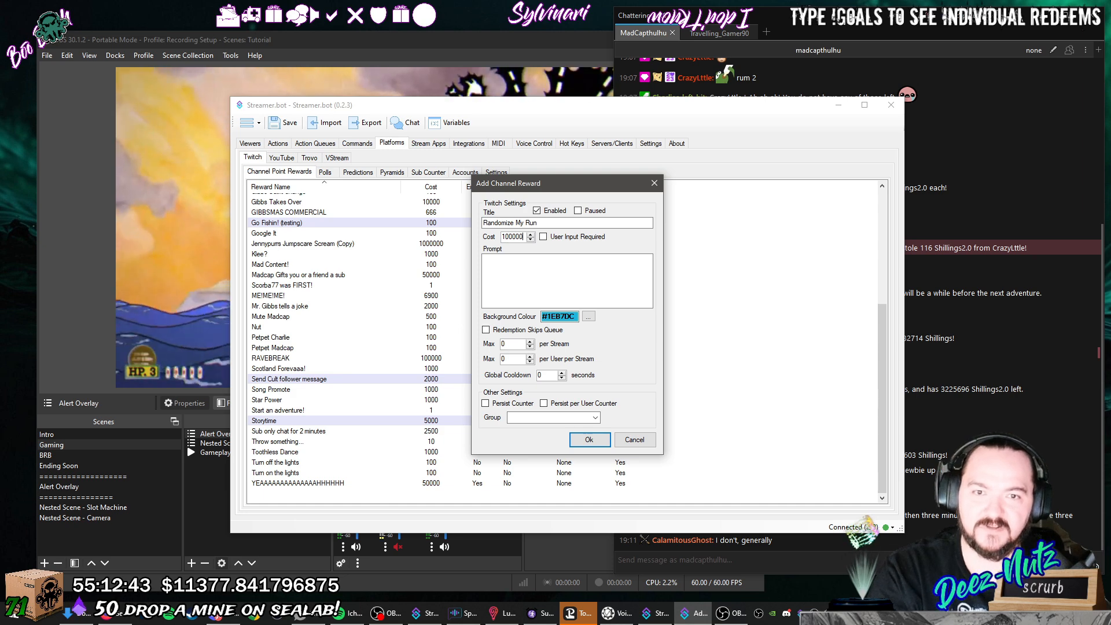
{"action": "left_click", "coordinate": [518, 265]}
{"action": "type", "text": "do not pres"}
{"action": "type", "text": "s this button"}
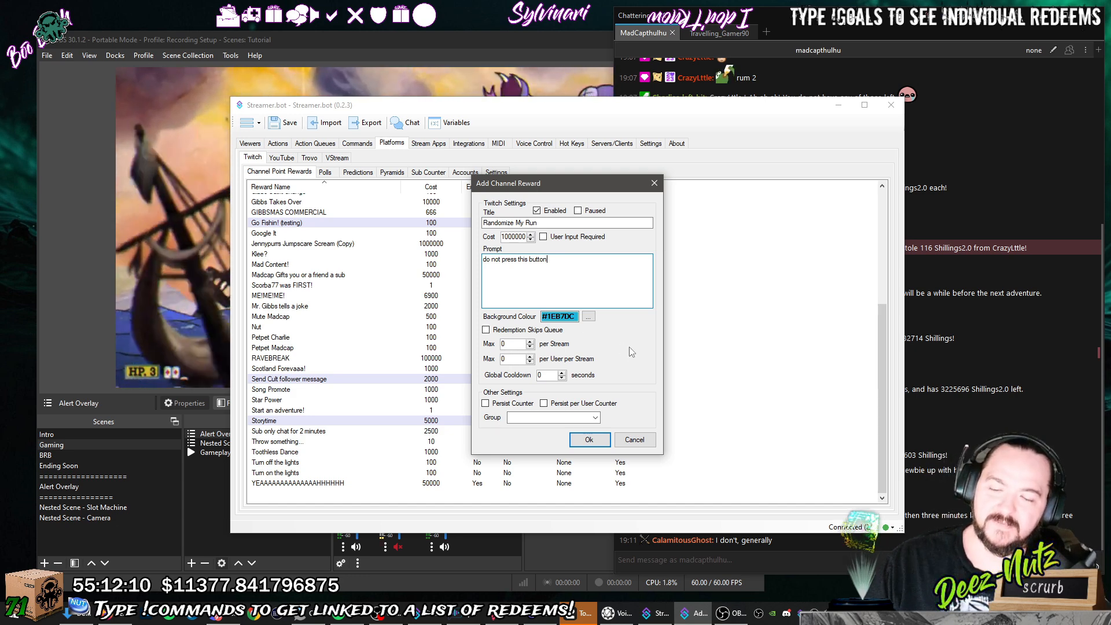
Bring up Stream Deck and Touch Portal side by side to examine their button layouts.
{"action": "left_click", "coordinate": [277, 614]}
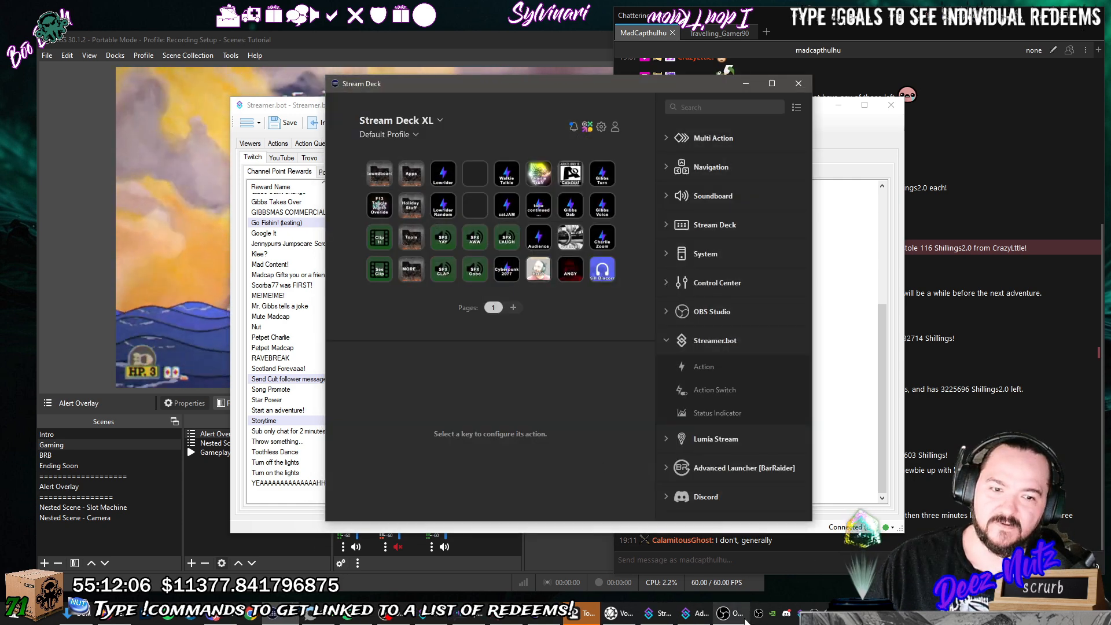
{"action": "mouse_move", "coordinate": [731, 614]}
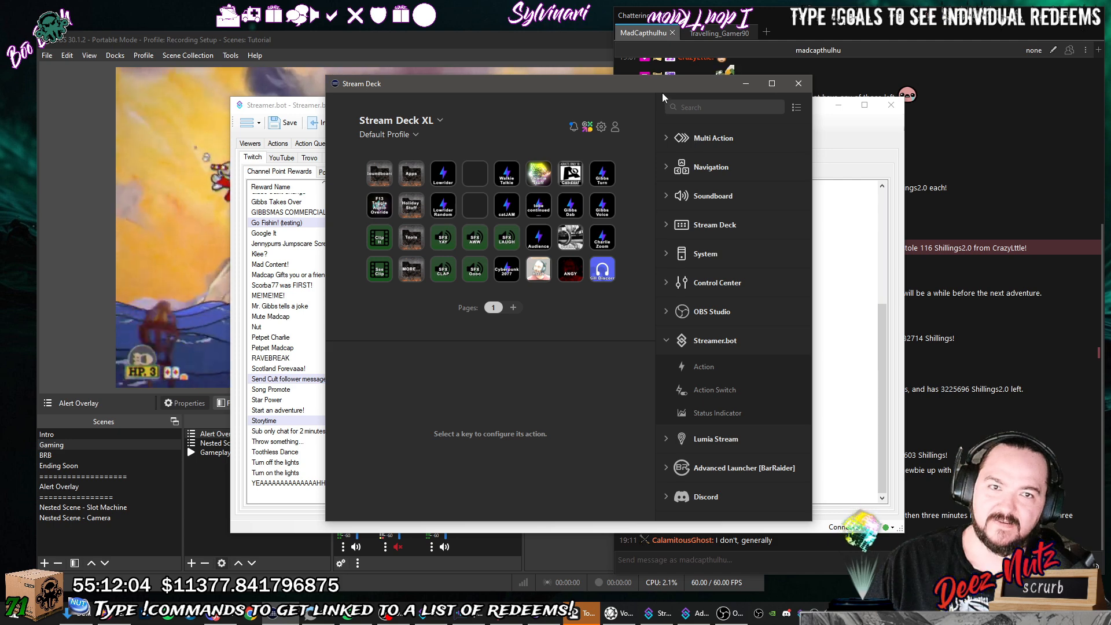
{"action": "left_click_drag", "start_coordinate": [661, 84], "coordinate": [430, 79]}
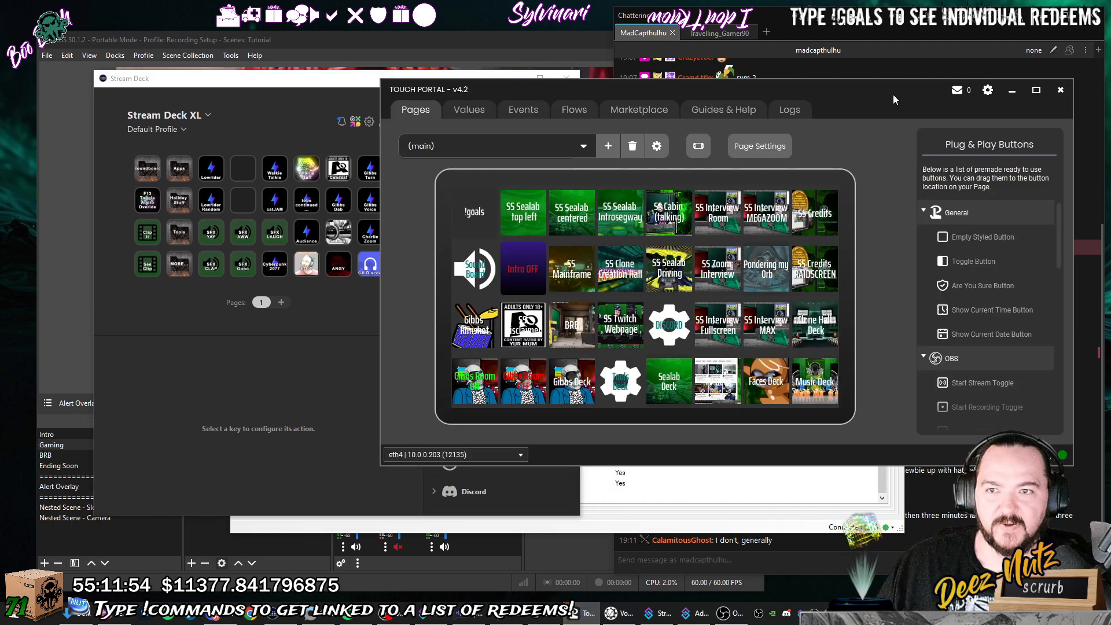
{"action": "left_click_drag", "start_coordinate": [893, 95], "coordinate": [912, 187]}
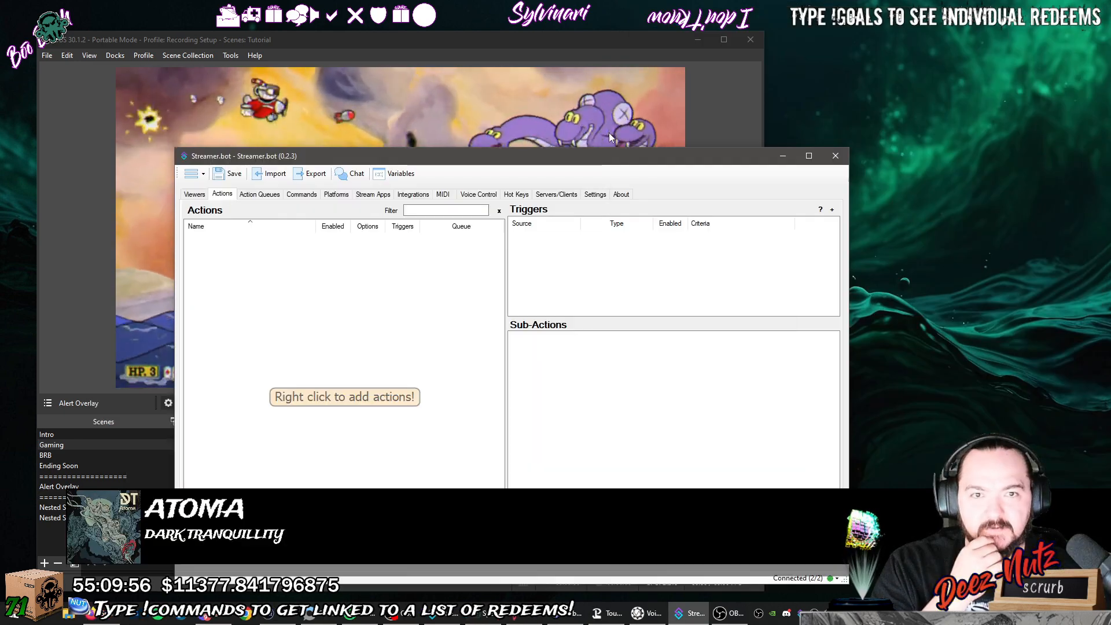
Start a new action in Streamer.bot and name it "Begin spin".
{"action": "left_click_drag", "start_coordinate": [606, 154], "coordinate": [703, 116]}
{"action": "right_click", "coordinate": [376, 268]}
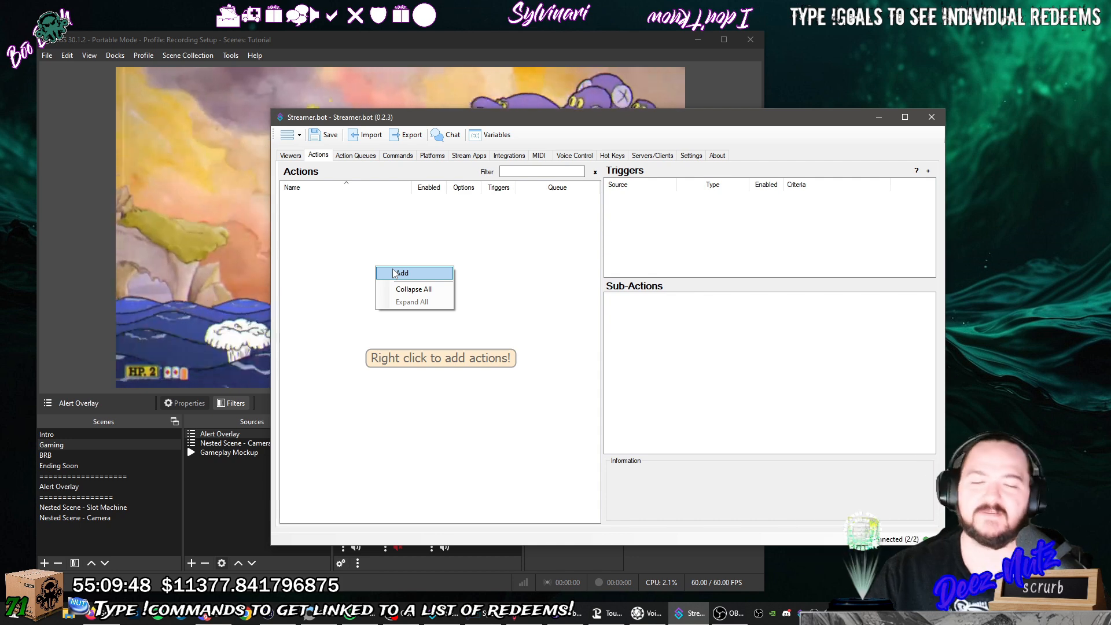
{"action": "left_click", "coordinate": [394, 275]}
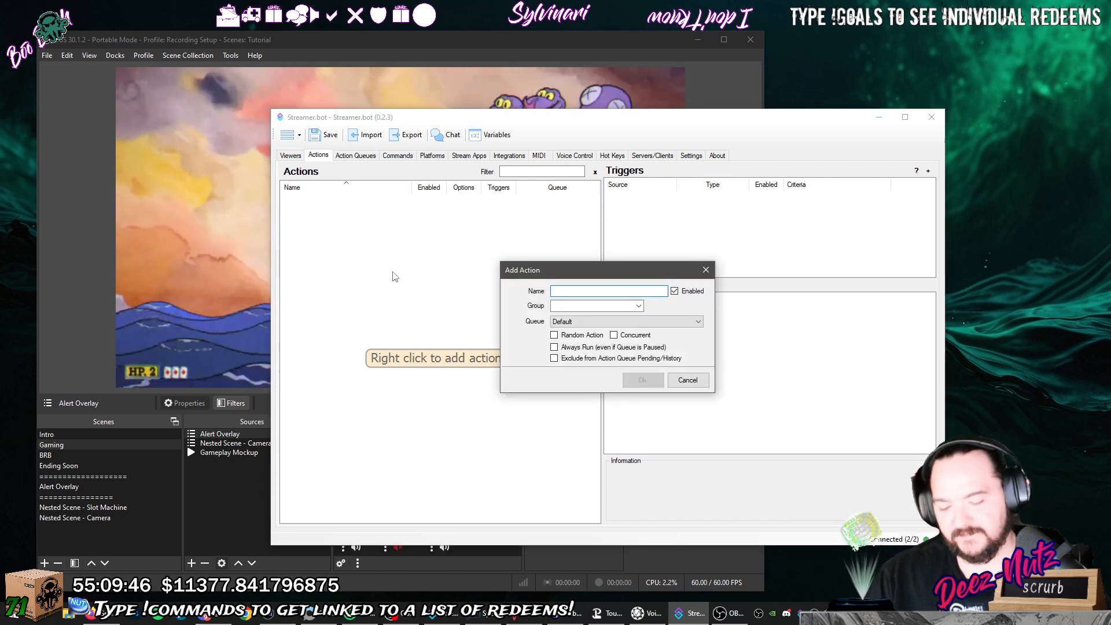
{"action": "type", "text": "Spin"}
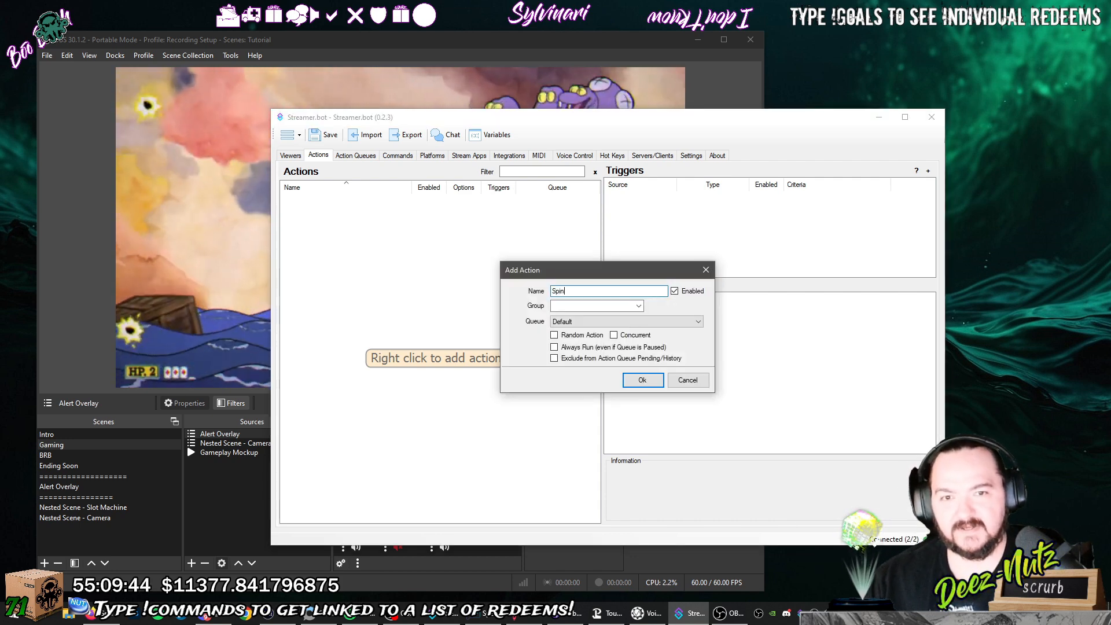
{"action": "key", "text": "BackSpace"}
{"action": "key", "text": "BackSpace"}
{"action": "key", "text": "BackSpace"}
{"action": "key", "text": "BackSpace"}
{"action": "type", "text": "Begin spin"}
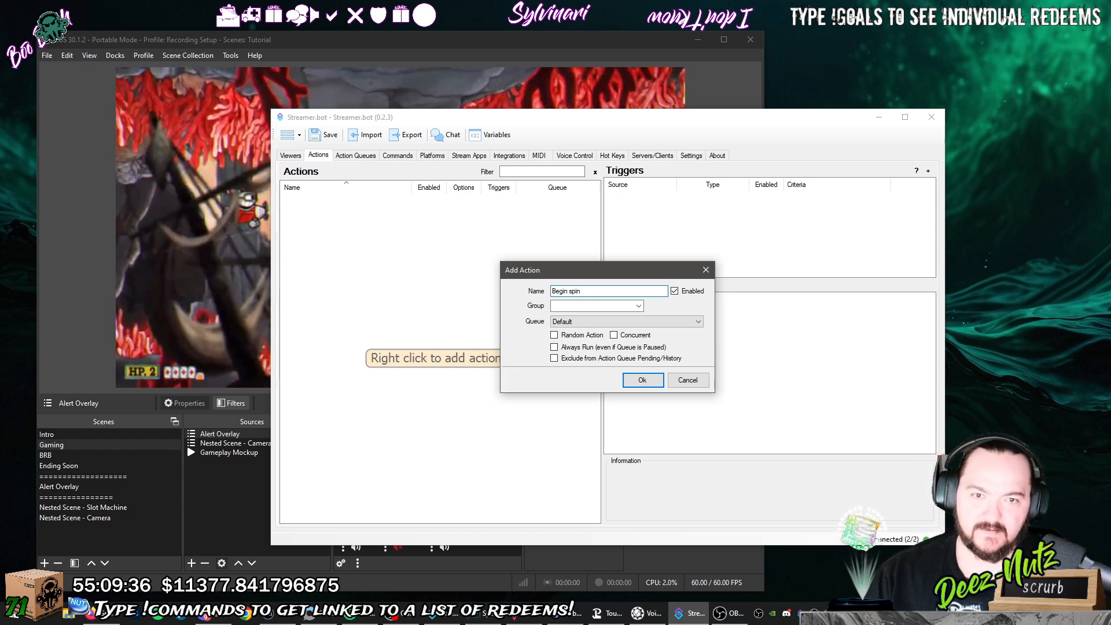
Put the new action in a "Slot Machine" group, keep the Default queue, and create it.
{"action": "left_click", "coordinate": [564, 306]}
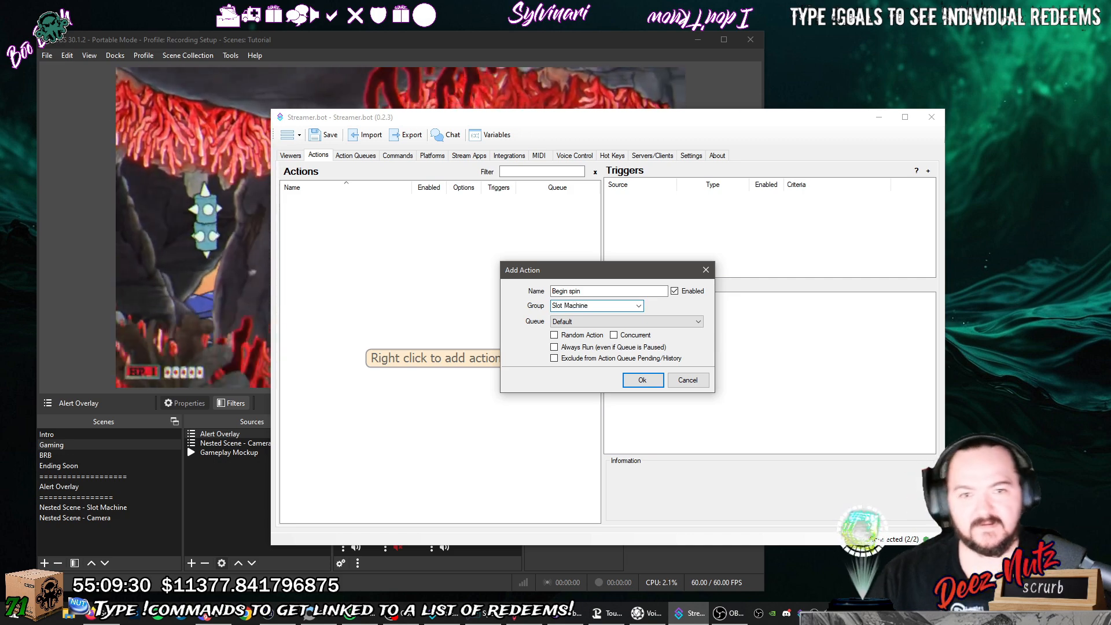
{"action": "left_click", "coordinate": [570, 322]}
{"action": "left_click", "coordinate": [571, 325]}
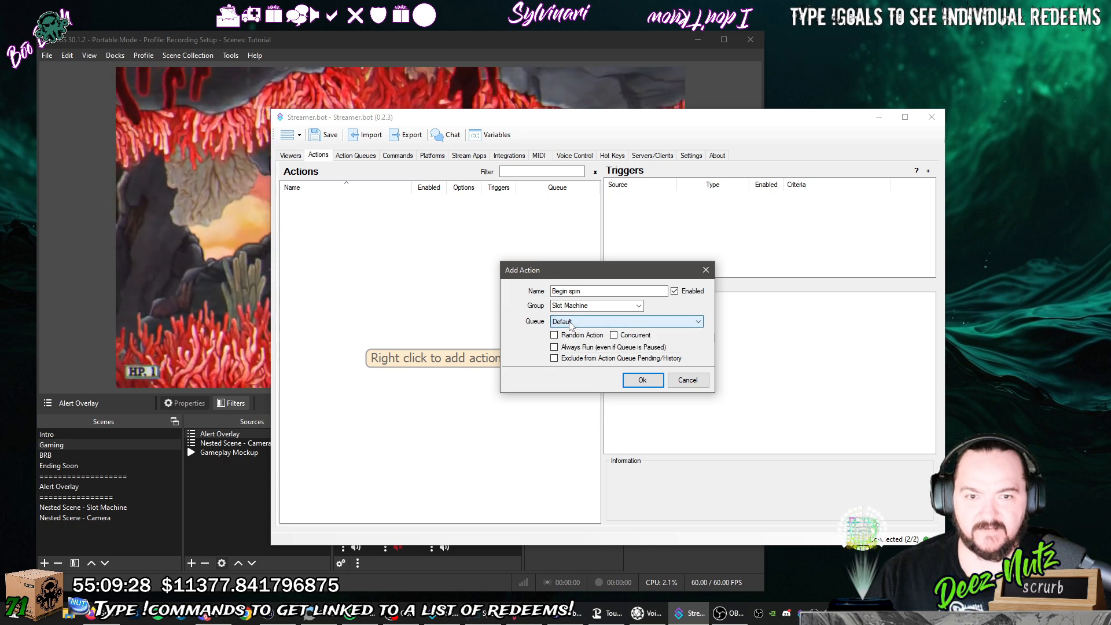
{"action": "left_click", "coordinate": [571, 323]}
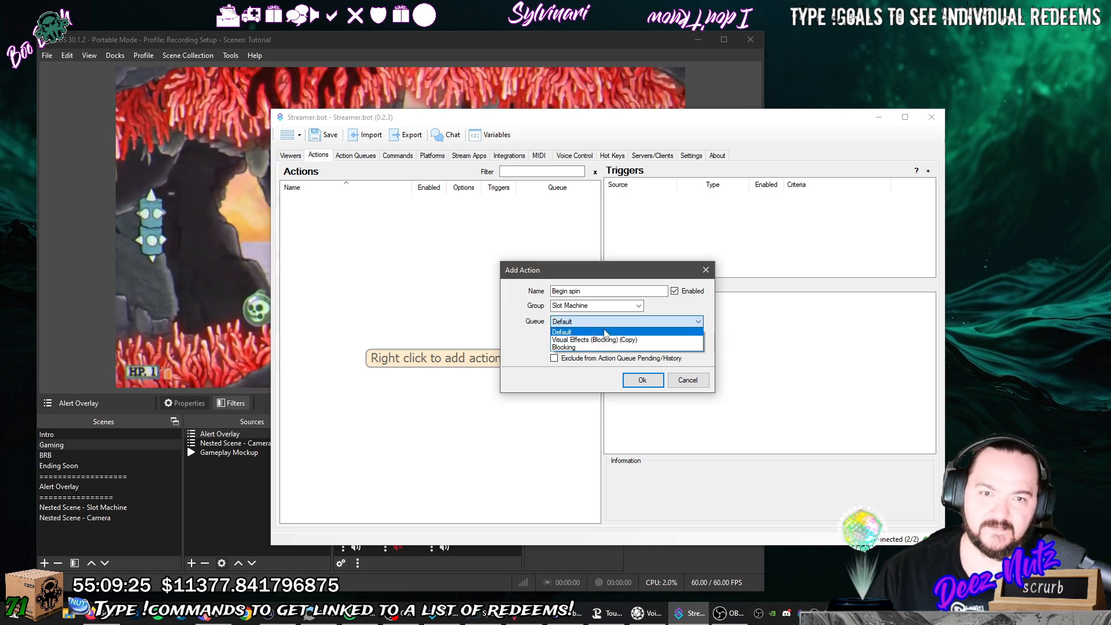
{"action": "left_click", "coordinate": [605, 332]}
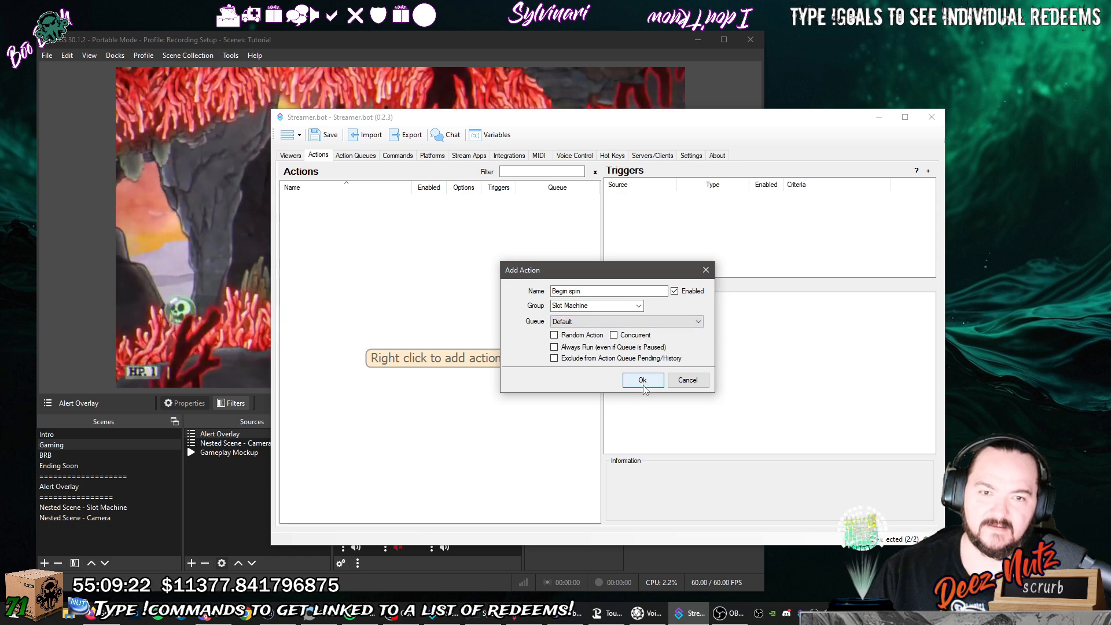
{"action": "left_click", "coordinate": [642, 382]}
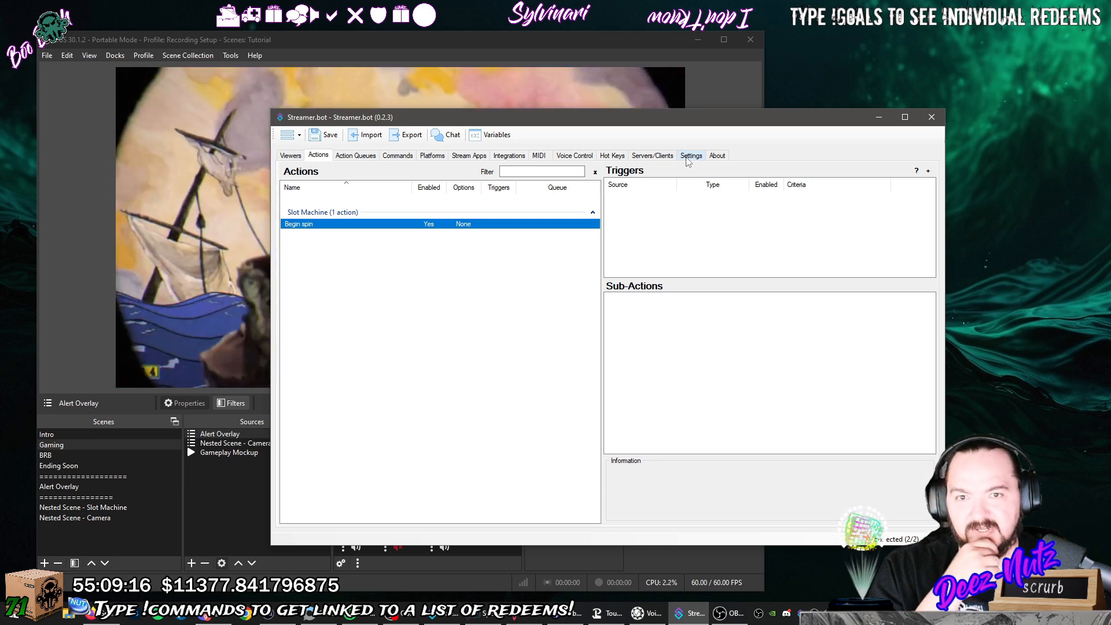
Create an action queue named "Slot Machine Que" and select it as the Begin spin action's queue.
{"action": "left_click", "coordinate": [690, 157]}
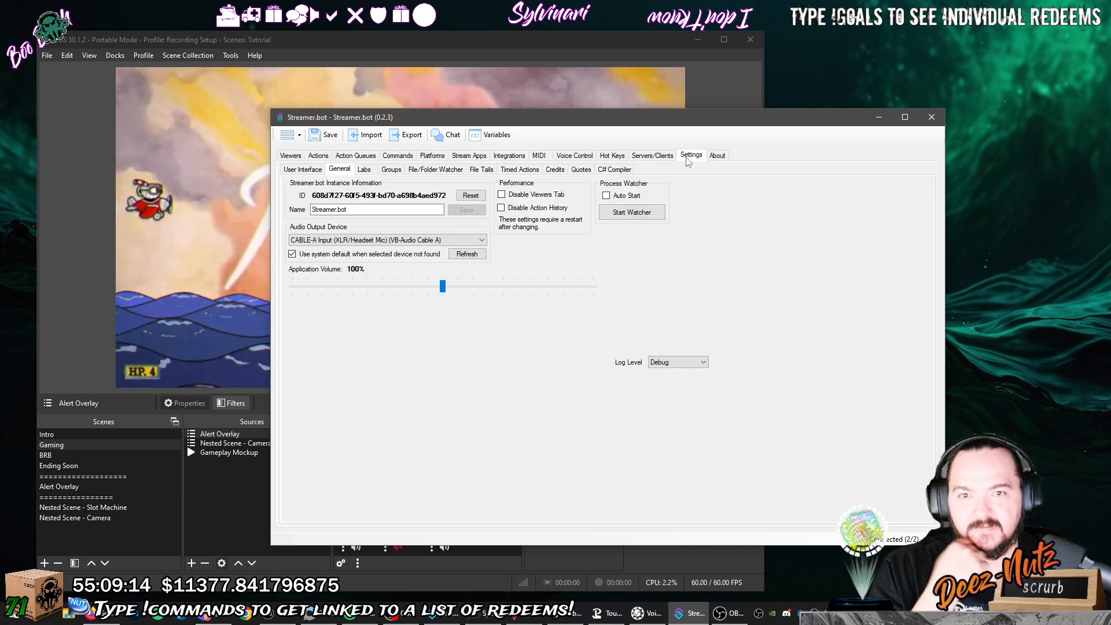
{"action": "left_click", "coordinate": [356, 155]}
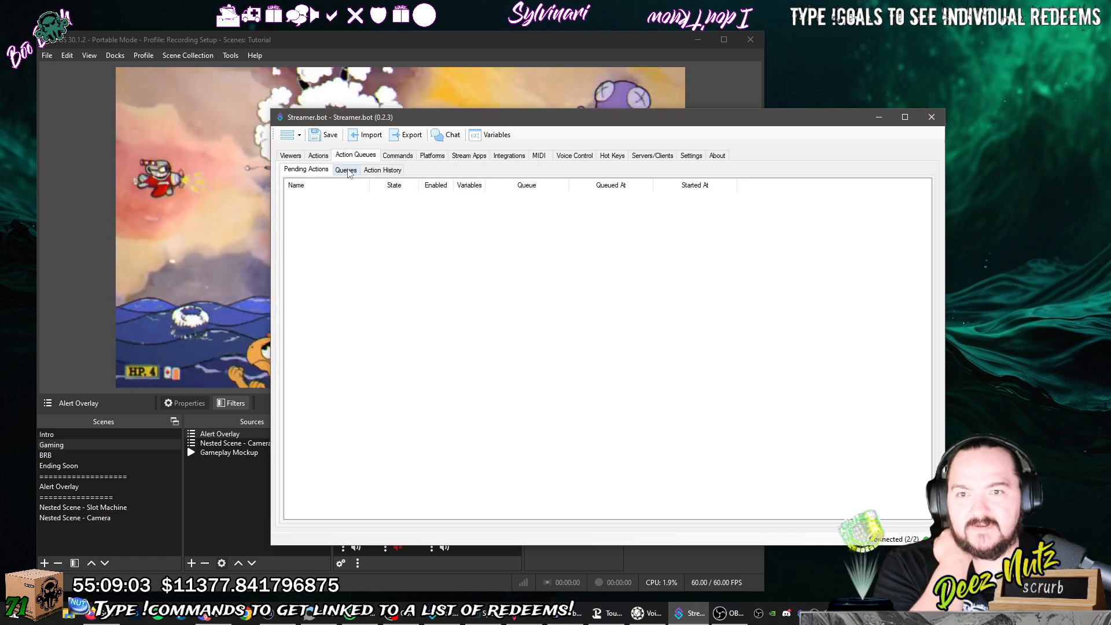
{"action": "left_click", "coordinate": [346, 171]}
{"action": "right_click", "coordinate": [340, 279]}
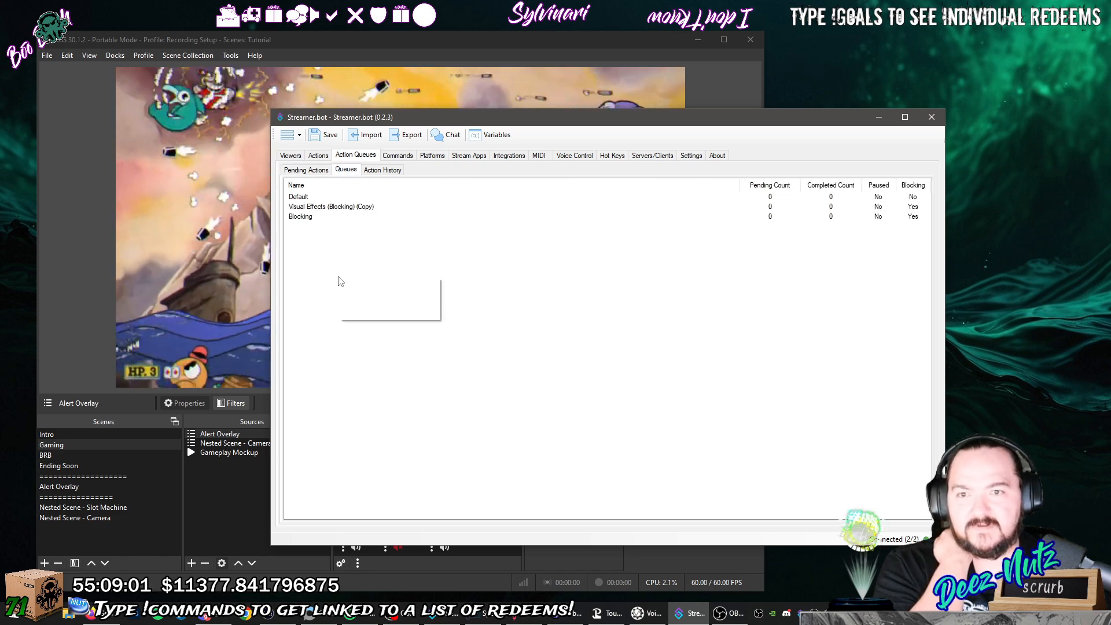
{"action": "left_click", "coordinate": [409, 288]}
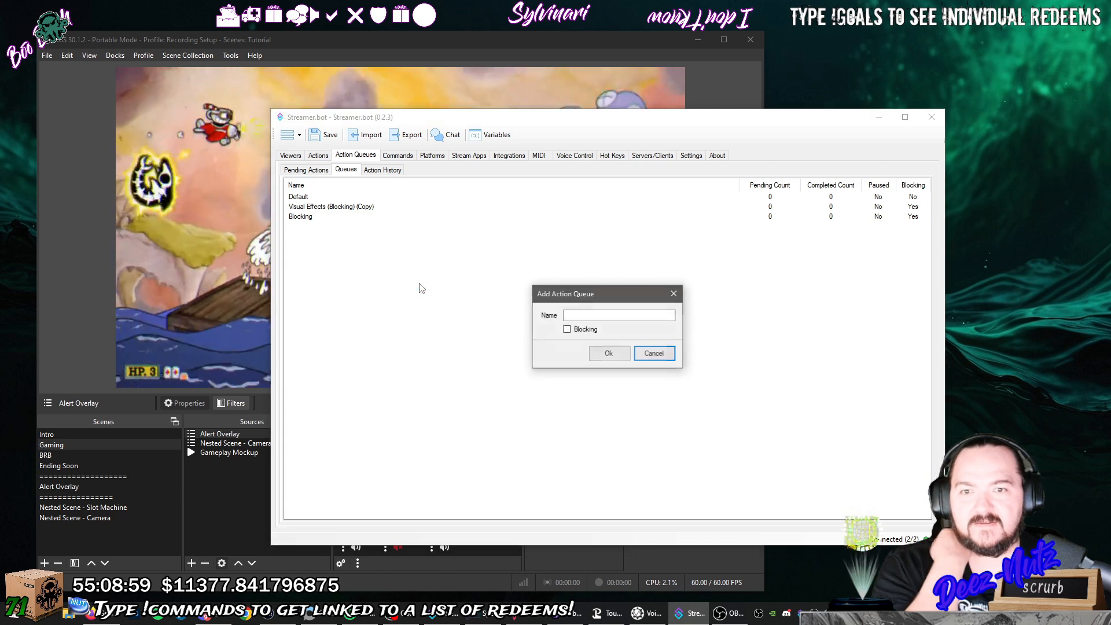
{"action": "left_click", "coordinate": [577, 315]}
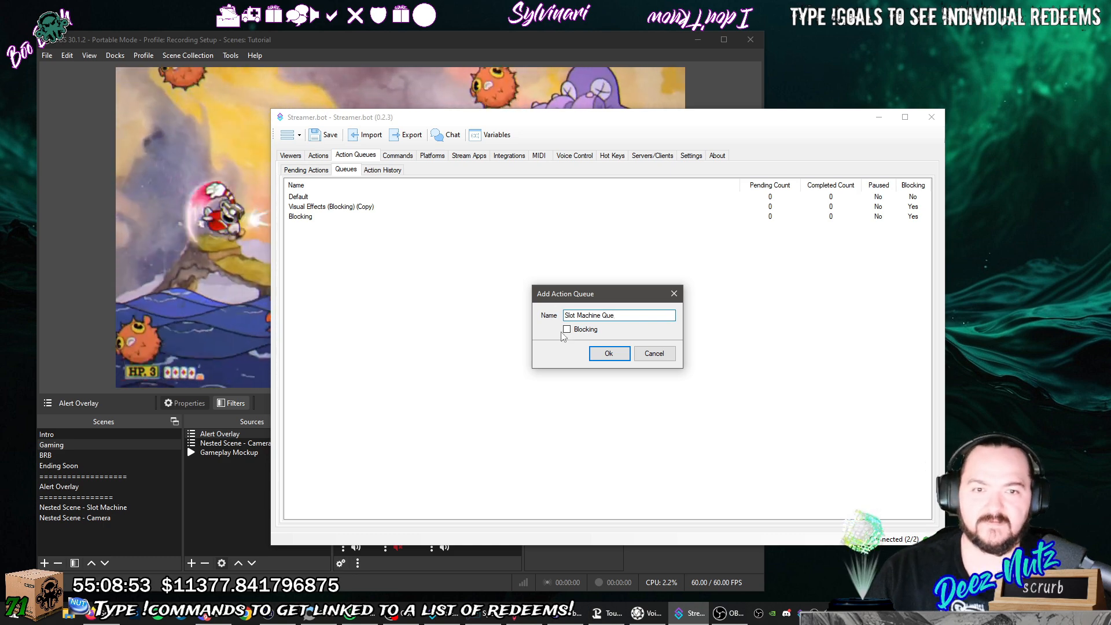
{"action": "type", "text": "Slot Machine Queue"}
{"action": "left_click", "coordinate": [609, 354]}
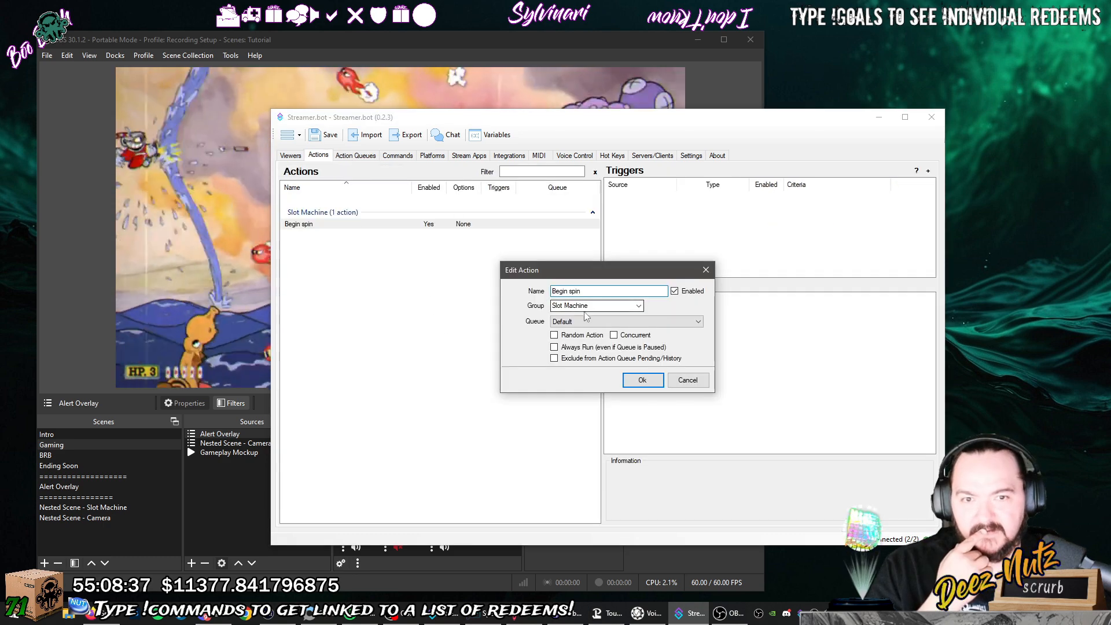
{"action": "left_click", "coordinate": [586, 322]}
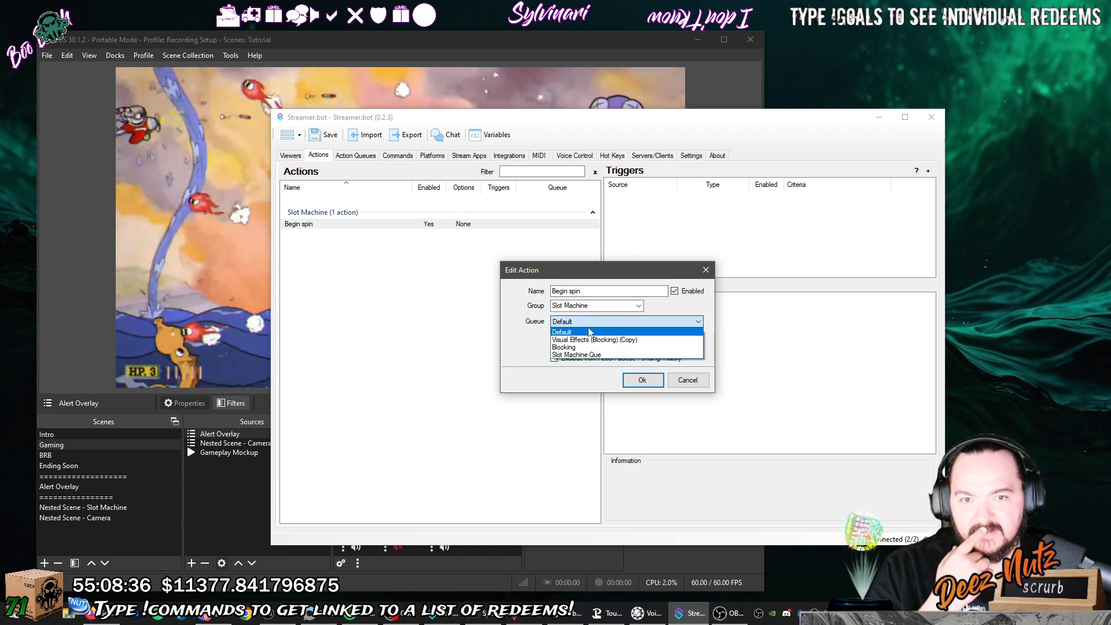
{"action": "left_click", "coordinate": [592, 355]}
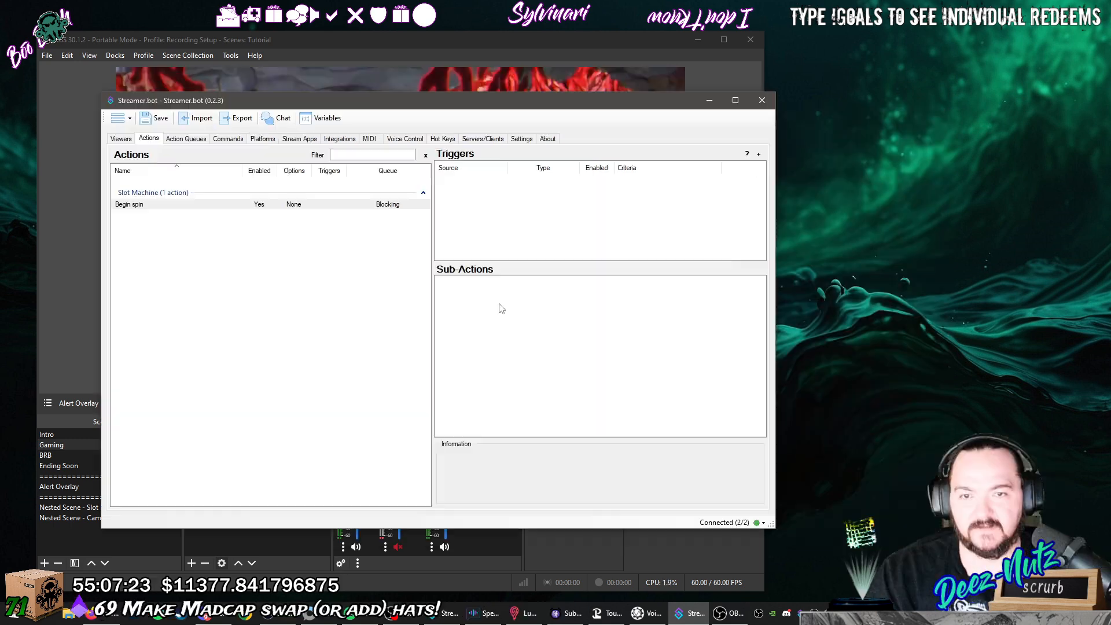
{"action": "right_click", "coordinate": [499, 306]}
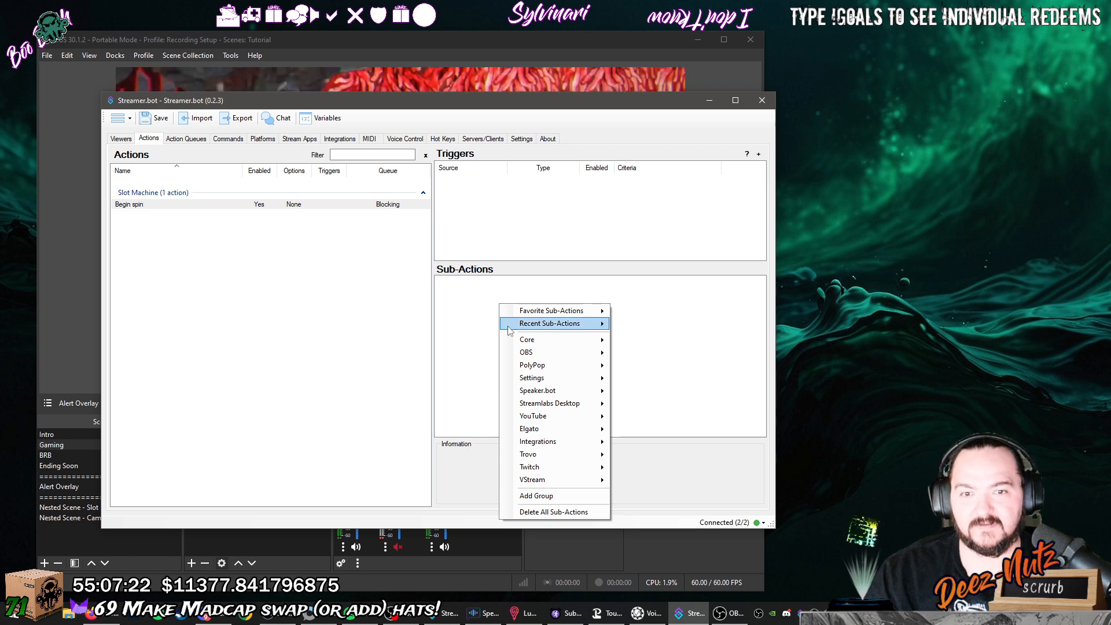
{"action": "mouse_move", "coordinate": [519, 342]}
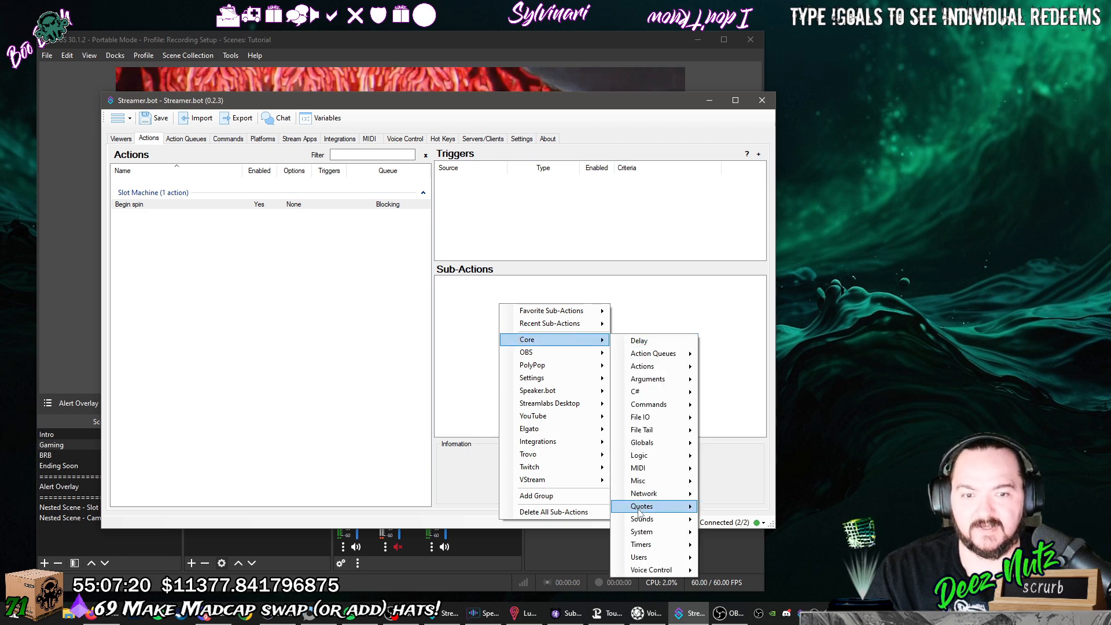
{"action": "mouse_move", "coordinate": [639, 512]}
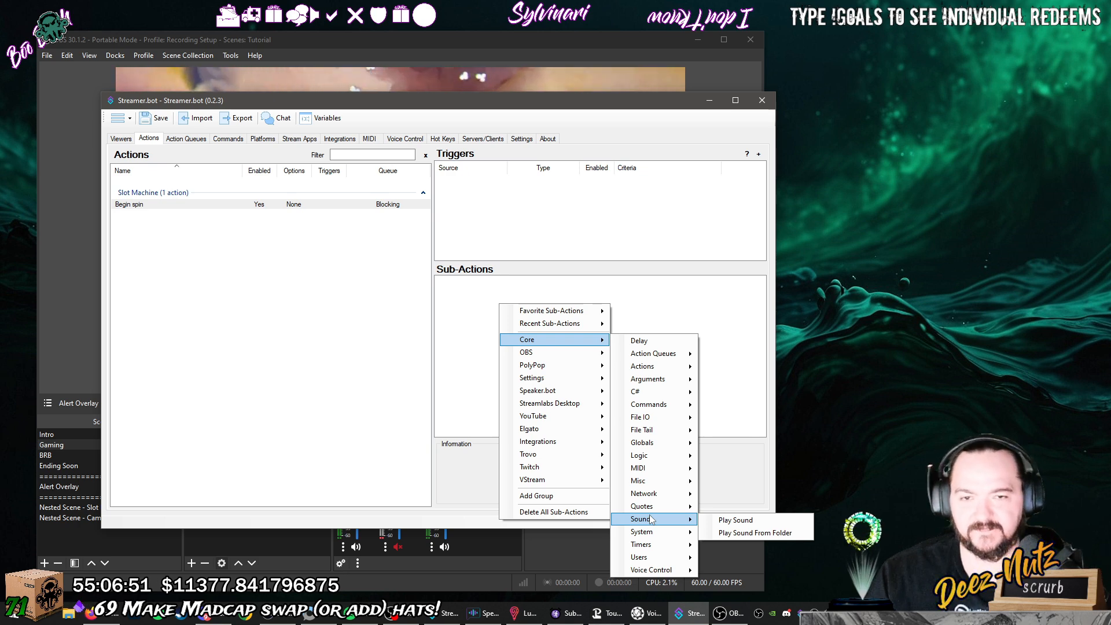
{"action": "left_click", "coordinate": [307, 288]}
Start a new action and name it "spin reel 1 sniper1".
{"action": "right_click", "coordinate": [234, 246]}
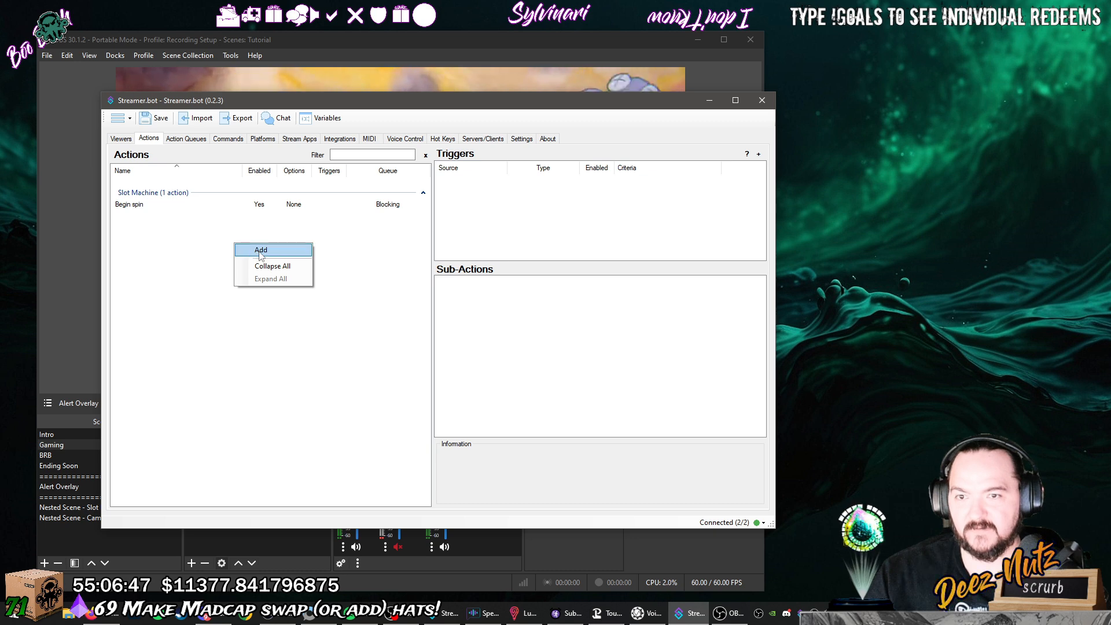
{"action": "left_click", "coordinate": [246, 205]}
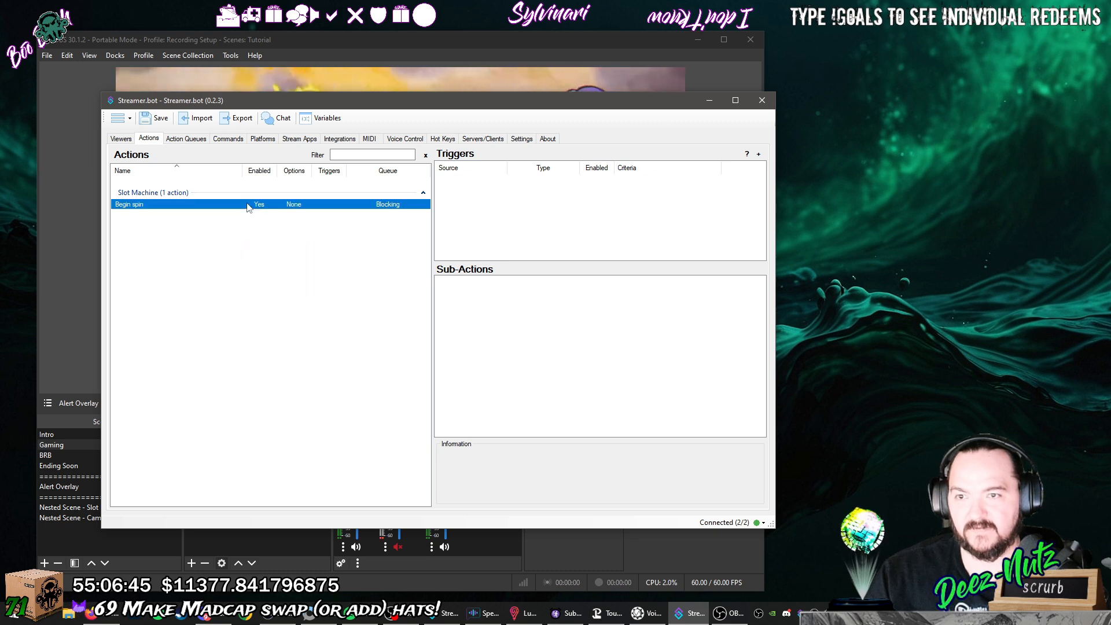
{"action": "right_click", "coordinate": [235, 229]}
{"action": "left_click", "coordinate": [248, 230]}
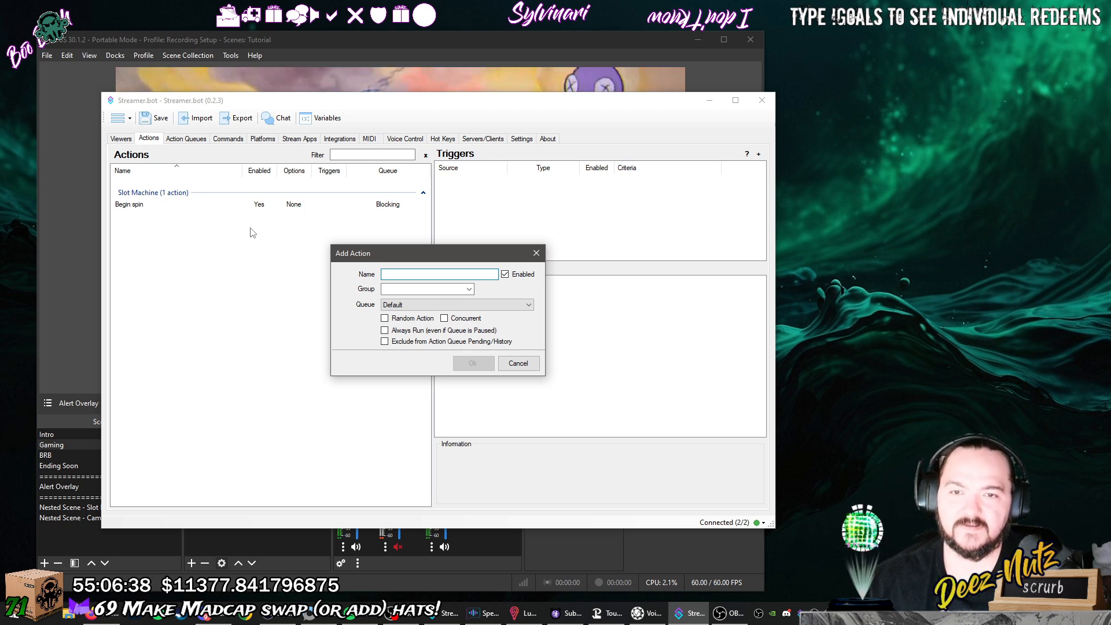
{"action": "type", "text": "spin reel 1"}
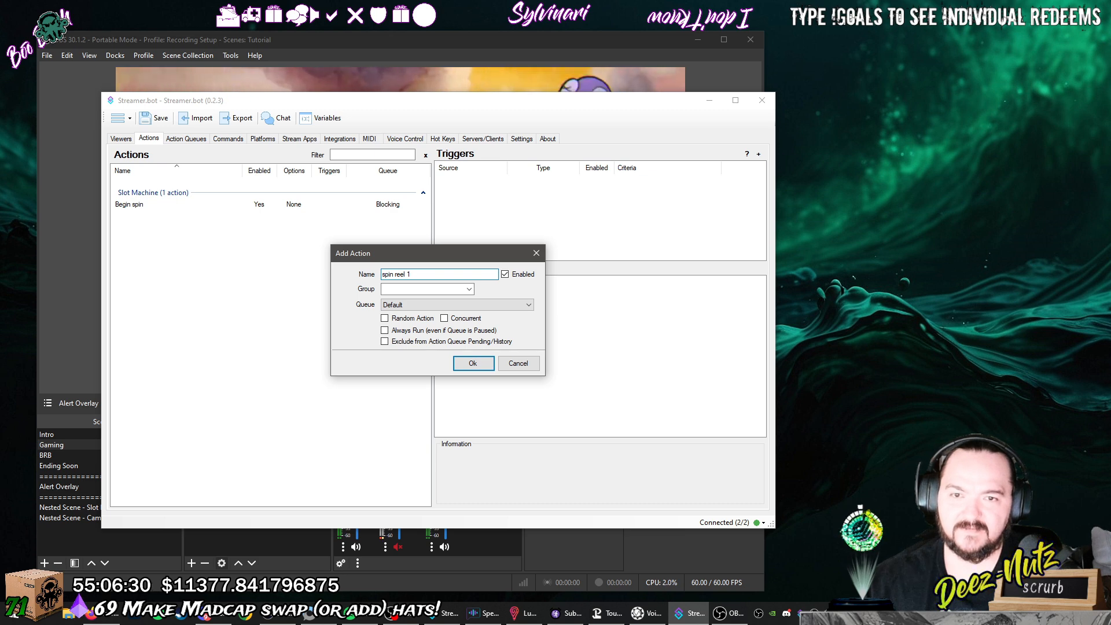
{"action": "type", "text": "sniper1"}
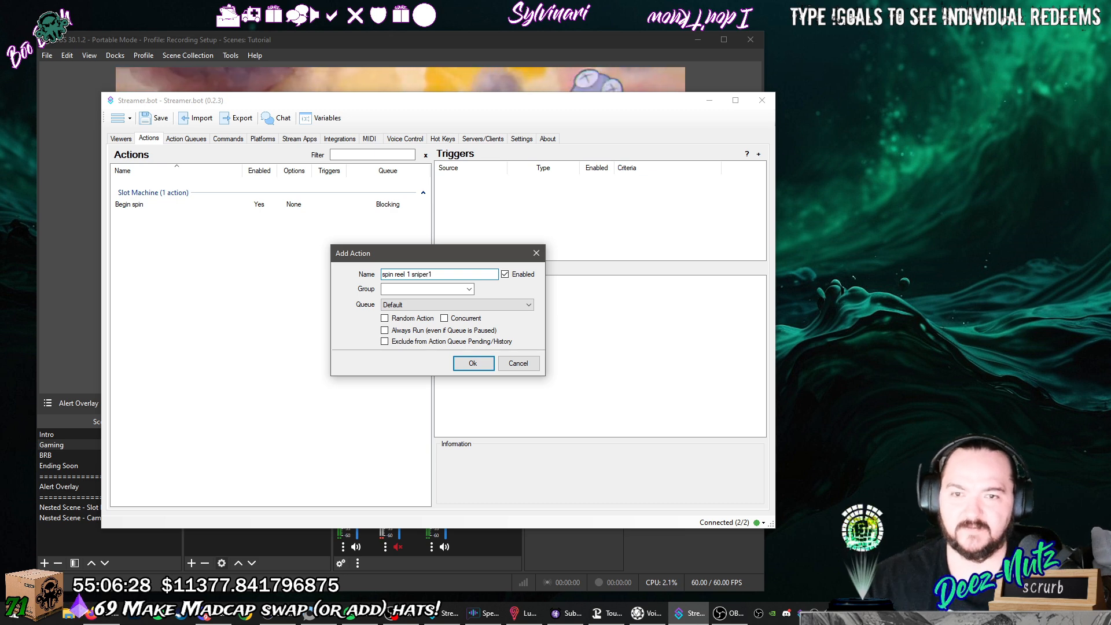
Put the new action in the Slot Machine group, keep the Default queue, and create it.
{"action": "left_click", "coordinate": [470, 290]}
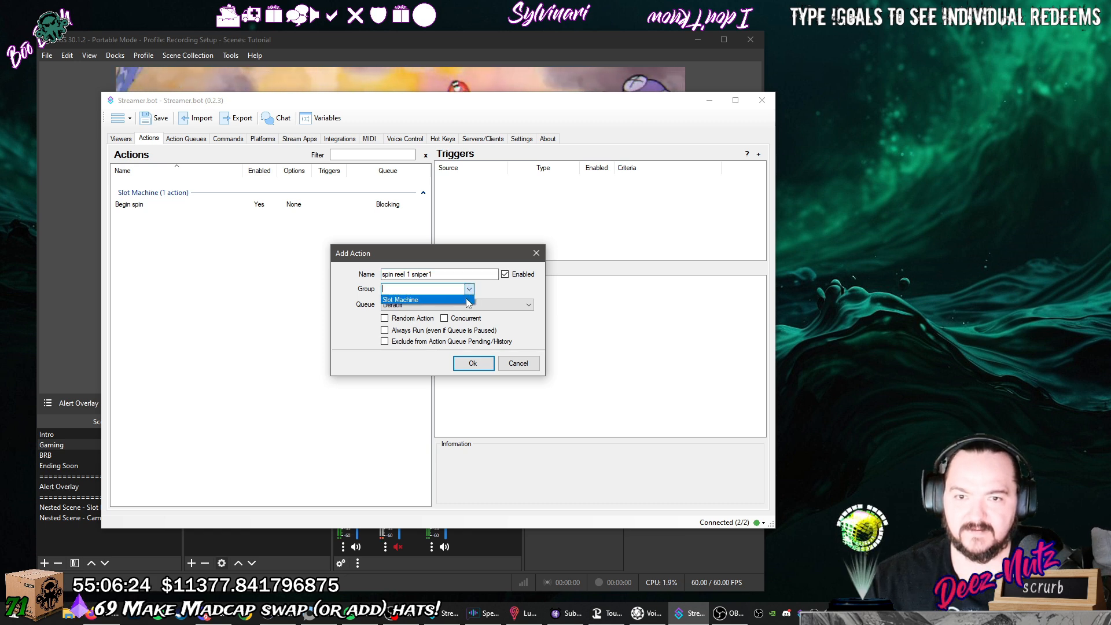
{"action": "left_click", "coordinate": [425, 300]}
{"action": "left_click", "coordinate": [426, 305]}
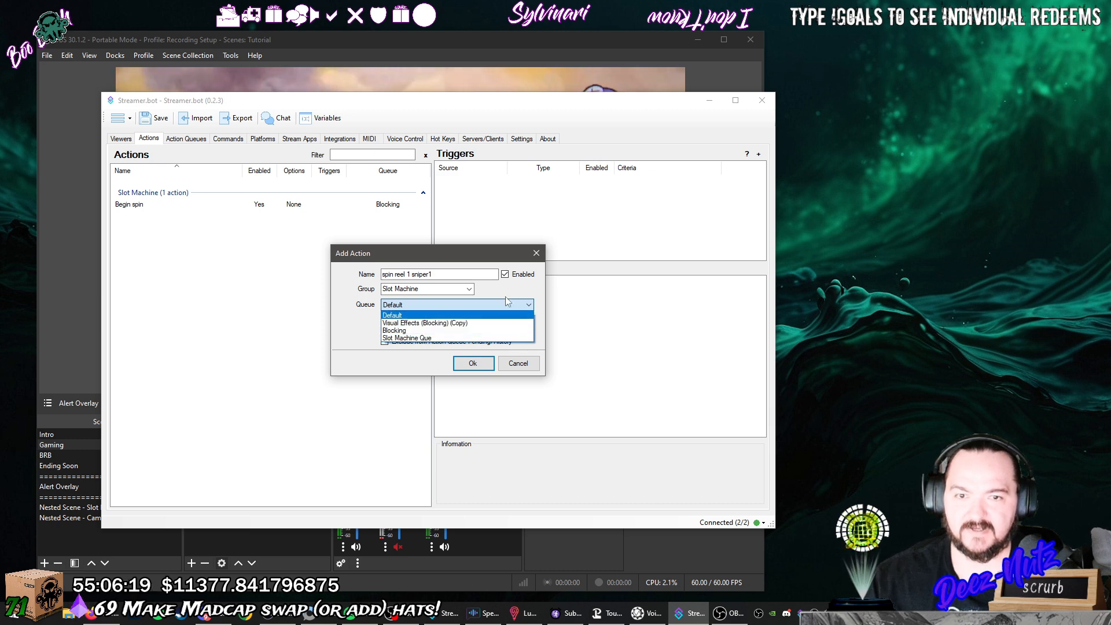
{"action": "left_click", "coordinate": [425, 315]}
{"action": "left_click", "coordinate": [473, 363]}
{"action": "left_click", "coordinate": [299, 359]}
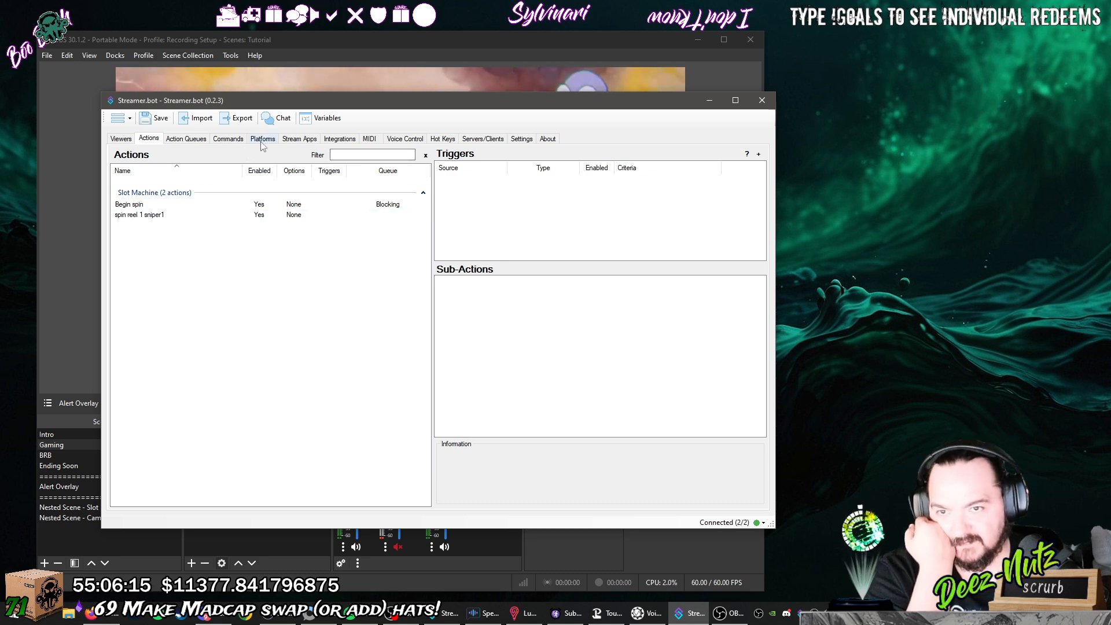
Create a non-blocking action queue named "unblocked".
{"action": "left_click", "coordinate": [186, 139]}
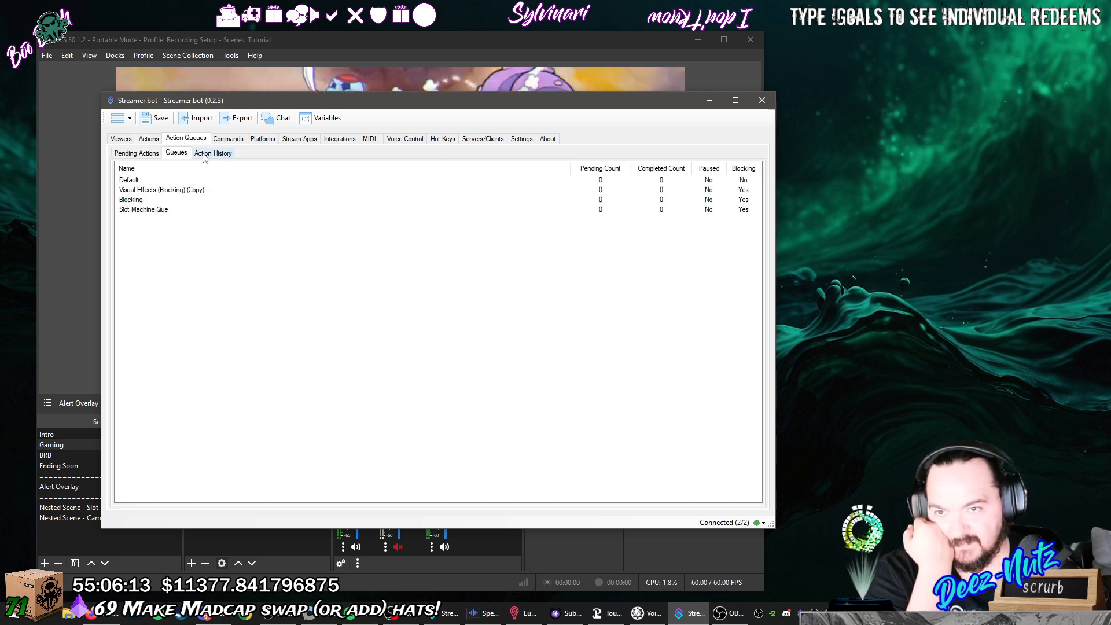
{"action": "right_click", "coordinate": [167, 257]}
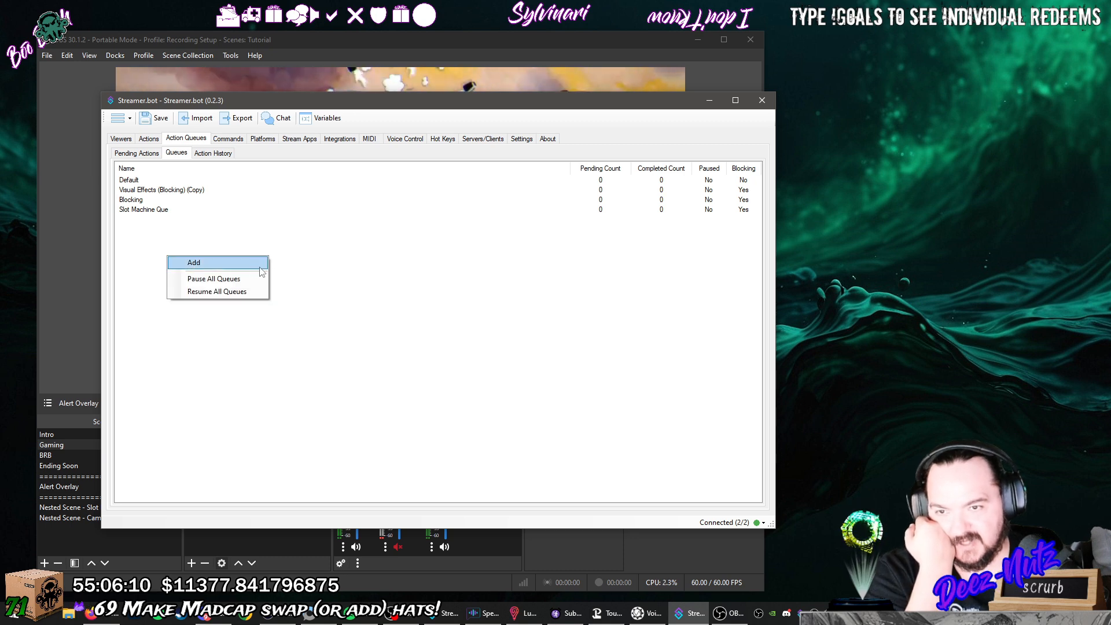
{"action": "left_click", "coordinate": [196, 263]}
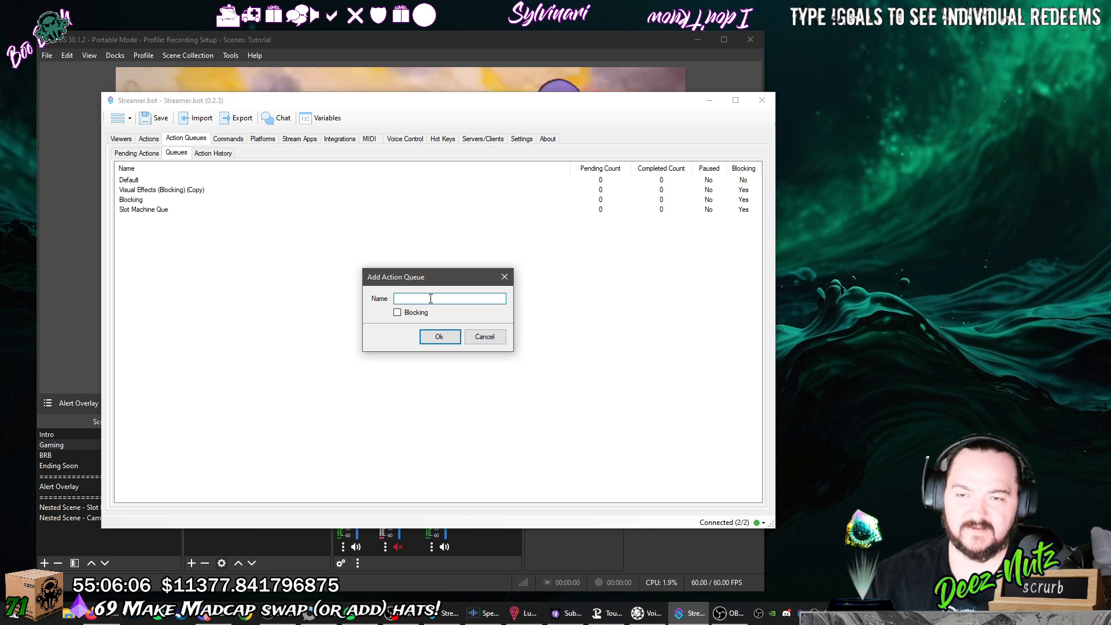
{"action": "type", "text": "unl"}
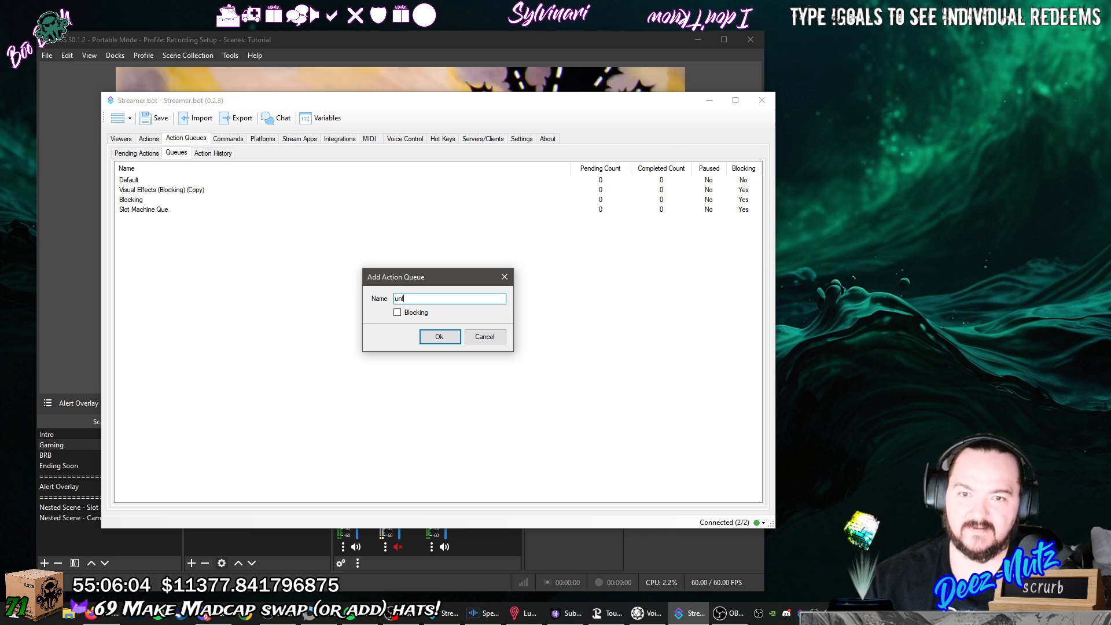
{"action": "type", "text": "locked"}
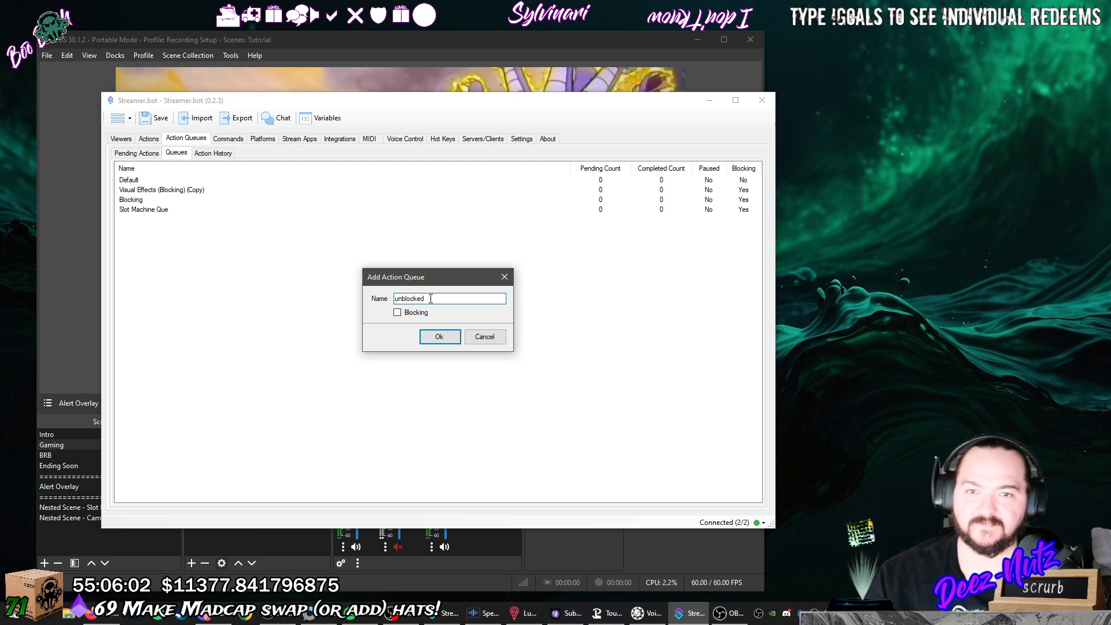
{"action": "left_click", "coordinate": [440, 336]}
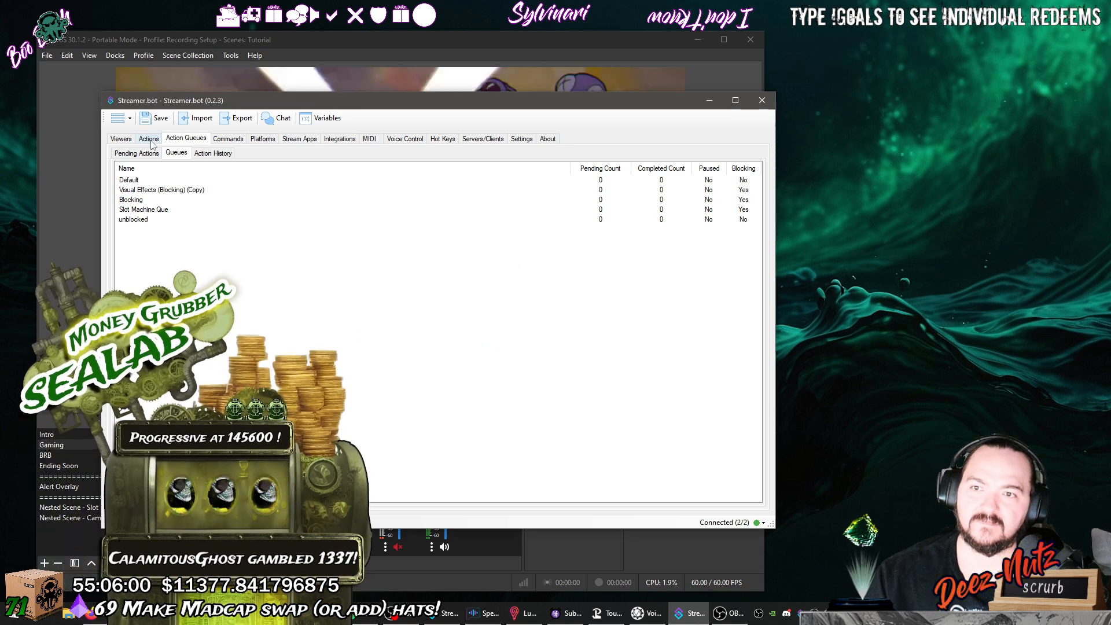
Assign the "spin reel 1 sniper1" action to the unblocked queue.
{"action": "left_click", "coordinate": [149, 138]}
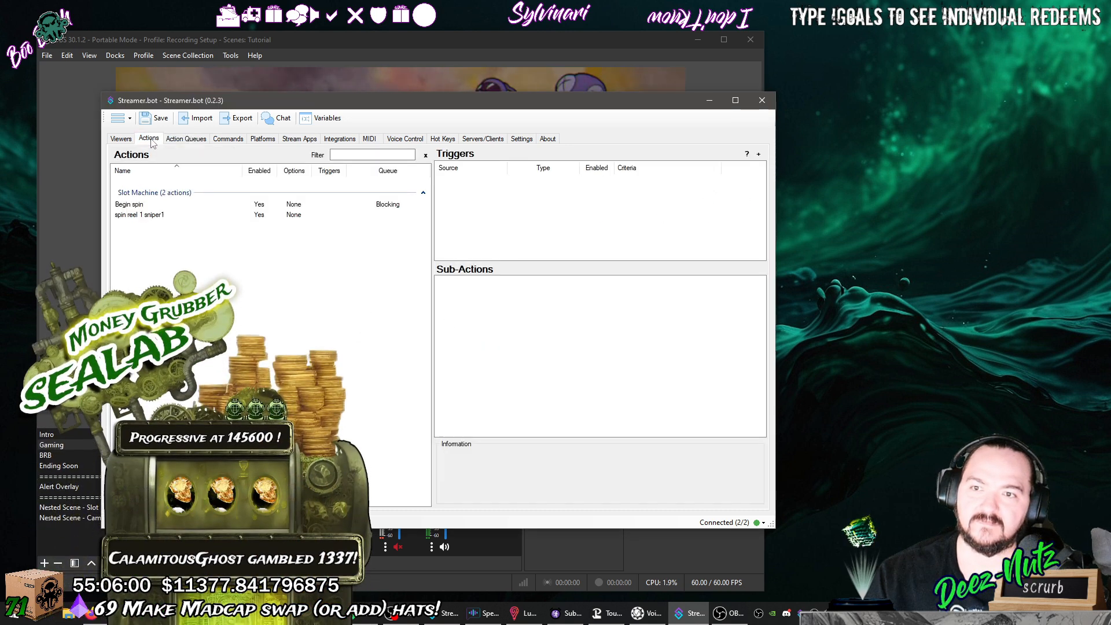
{"action": "left_click", "coordinate": [151, 215]}
{"action": "double_click", "coordinate": [239, 218]}
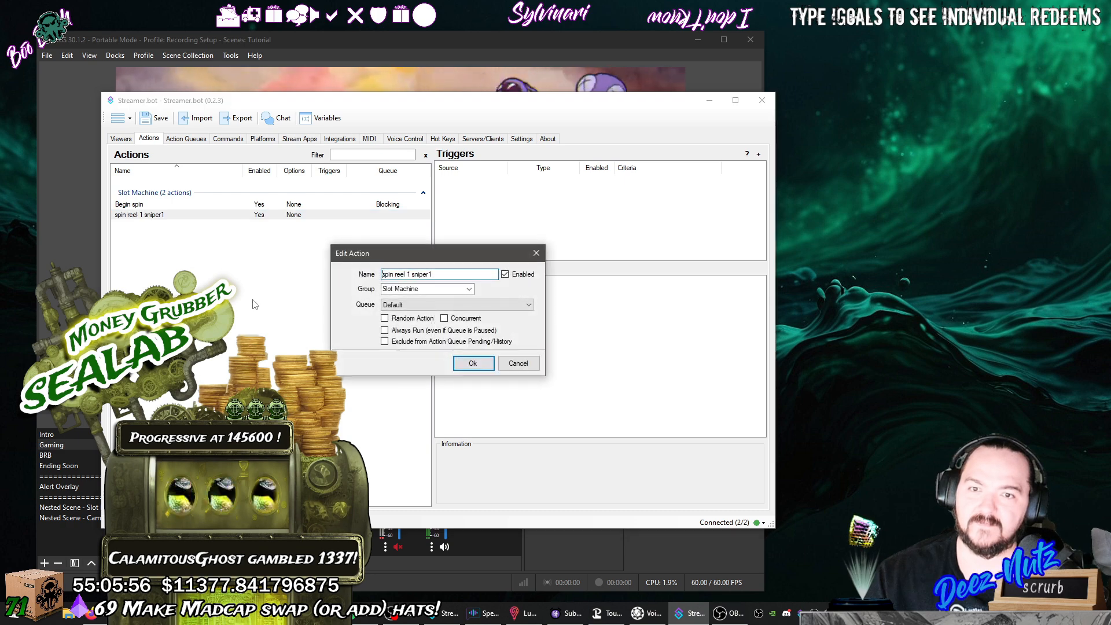
{"action": "left_click", "coordinate": [440, 305]}
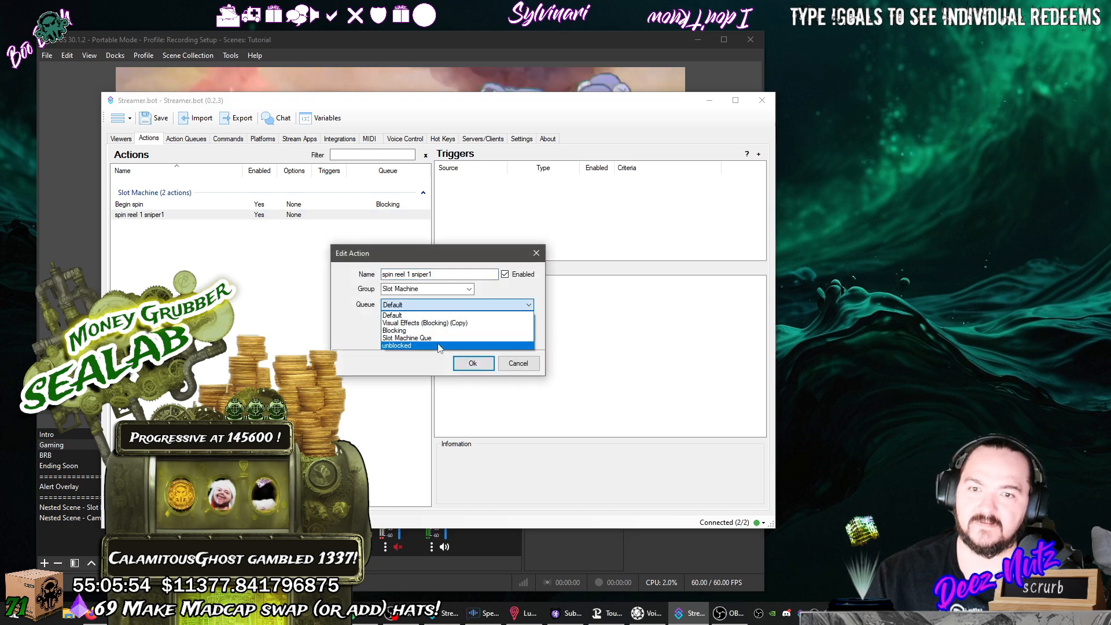
{"action": "left_click", "coordinate": [397, 346]}
{"action": "left_click", "coordinate": [473, 364]}
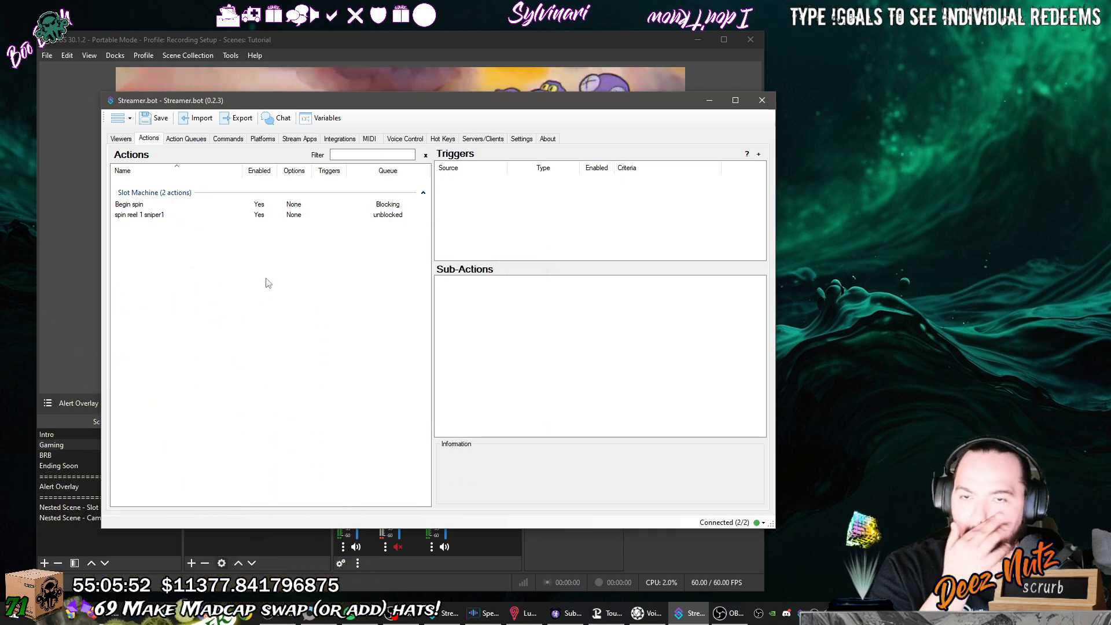
Give "spin reel 1 sniper1" an OBS Set Source Visibility sub-action making Weapon_01_sniper1 visible in the "Nested Scene - Slot Machine" scene.
{"action": "right_click", "coordinate": [283, 215]}
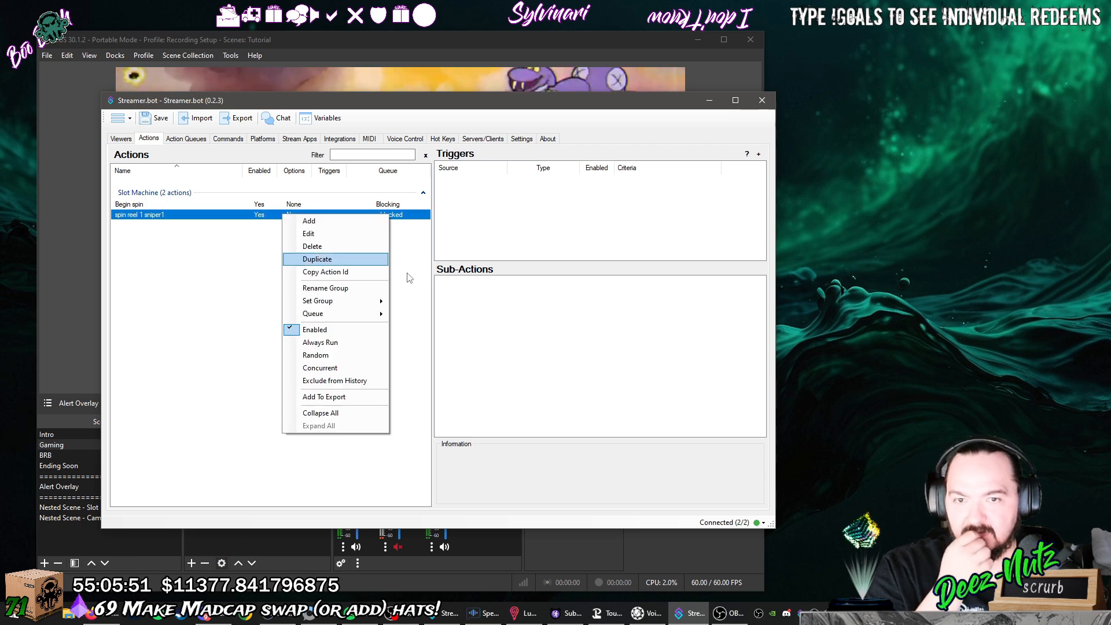
{"action": "left_click", "coordinate": [463, 316]}
{"action": "right_click", "coordinate": [463, 309]}
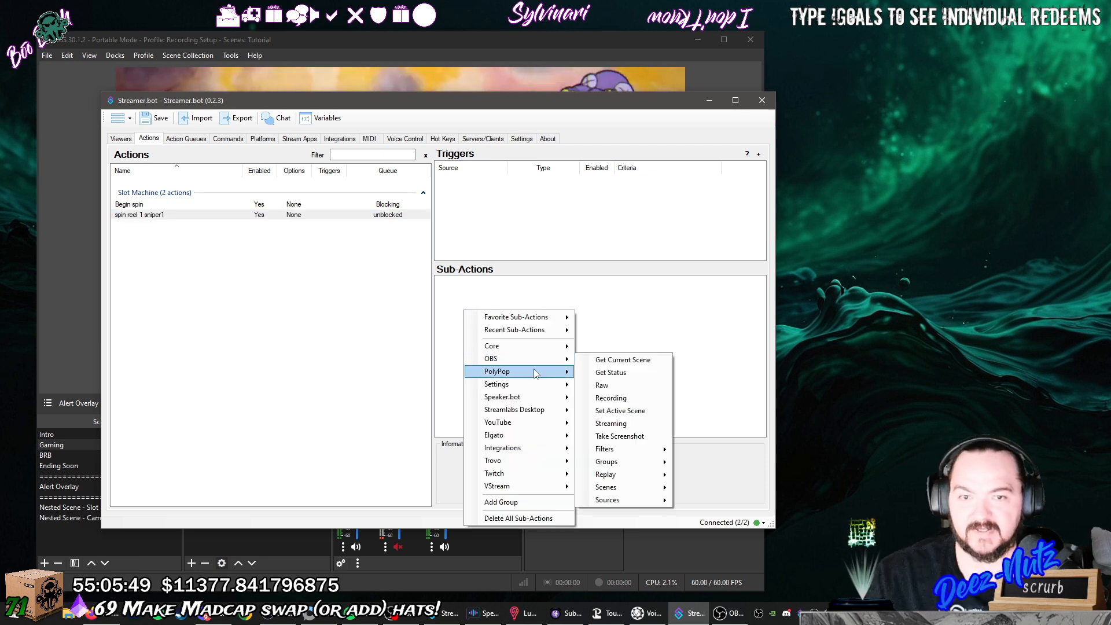
{"action": "mouse_move", "coordinate": [547, 360]}
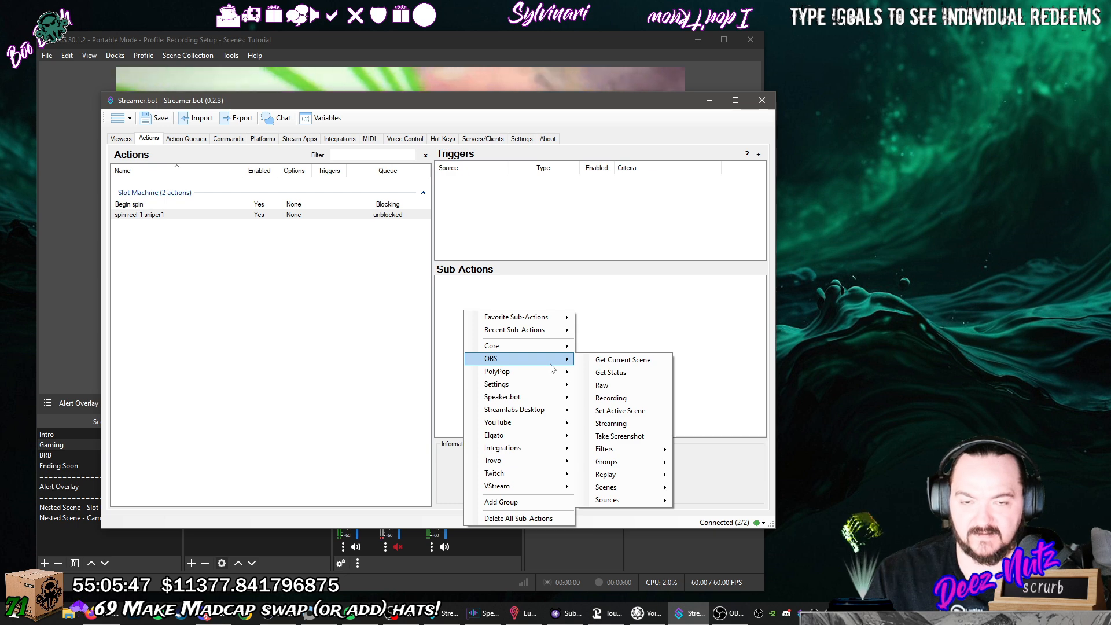
{"action": "mouse_move", "coordinate": [620, 492]}
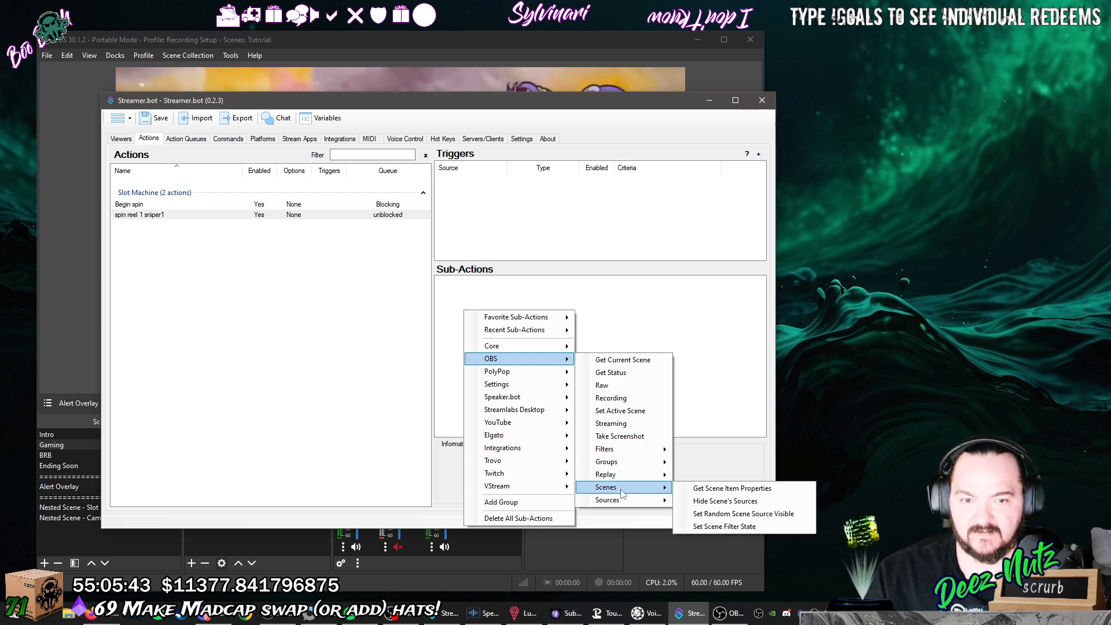
{"action": "left_click", "coordinate": [706, 577]}
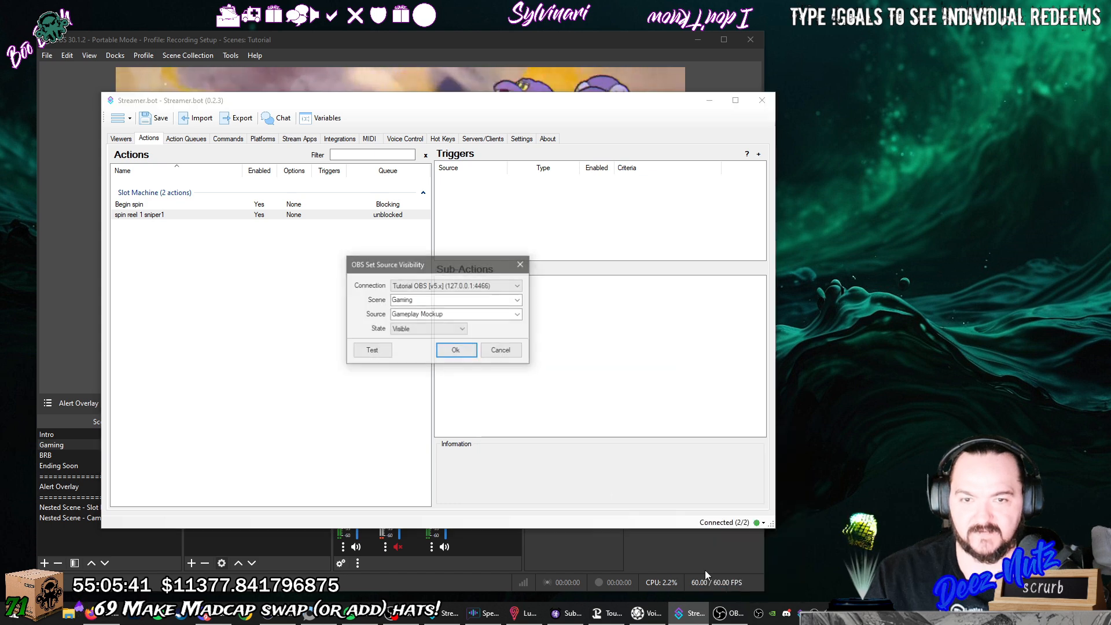
{"action": "left_click", "coordinate": [518, 301]}
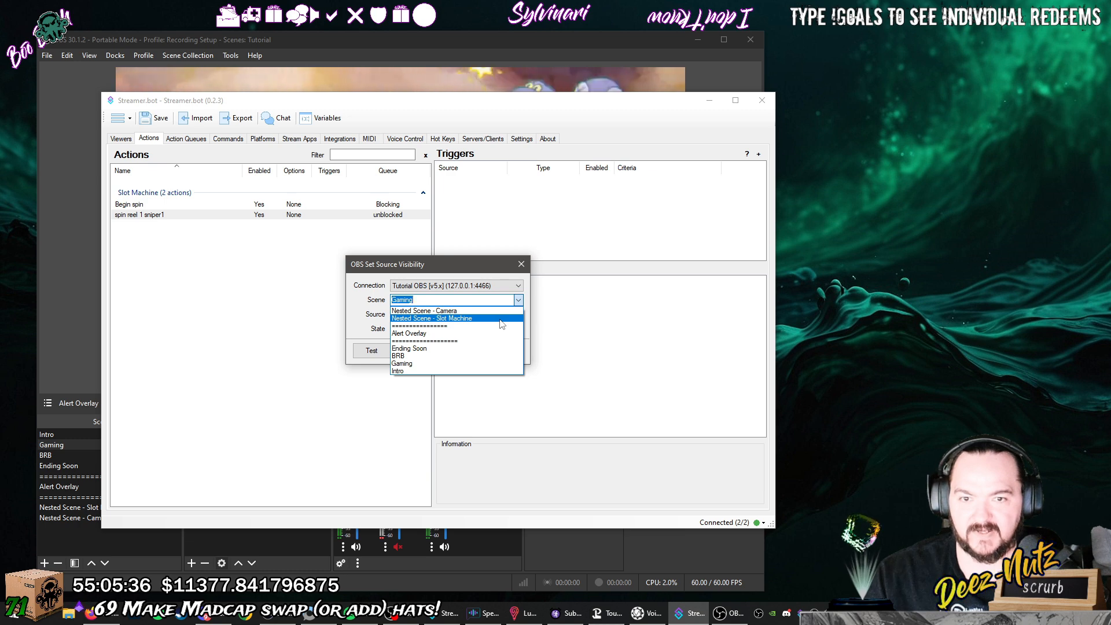
{"action": "left_click", "coordinate": [501, 319]}
{"action": "left_click", "coordinate": [504, 314]}
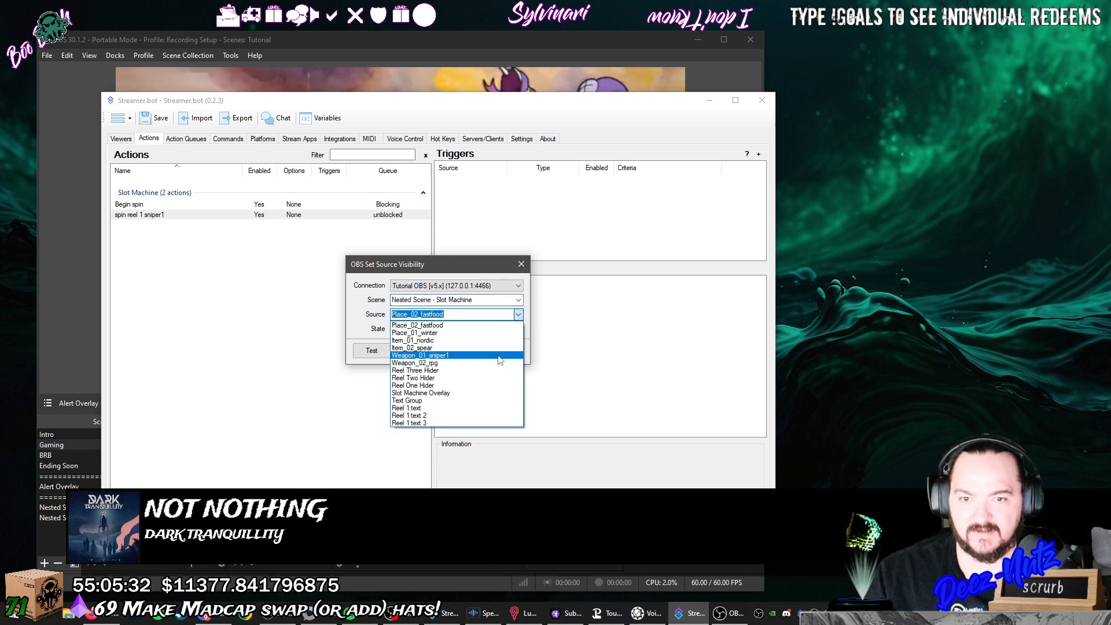
{"action": "left_click", "coordinate": [480, 355]}
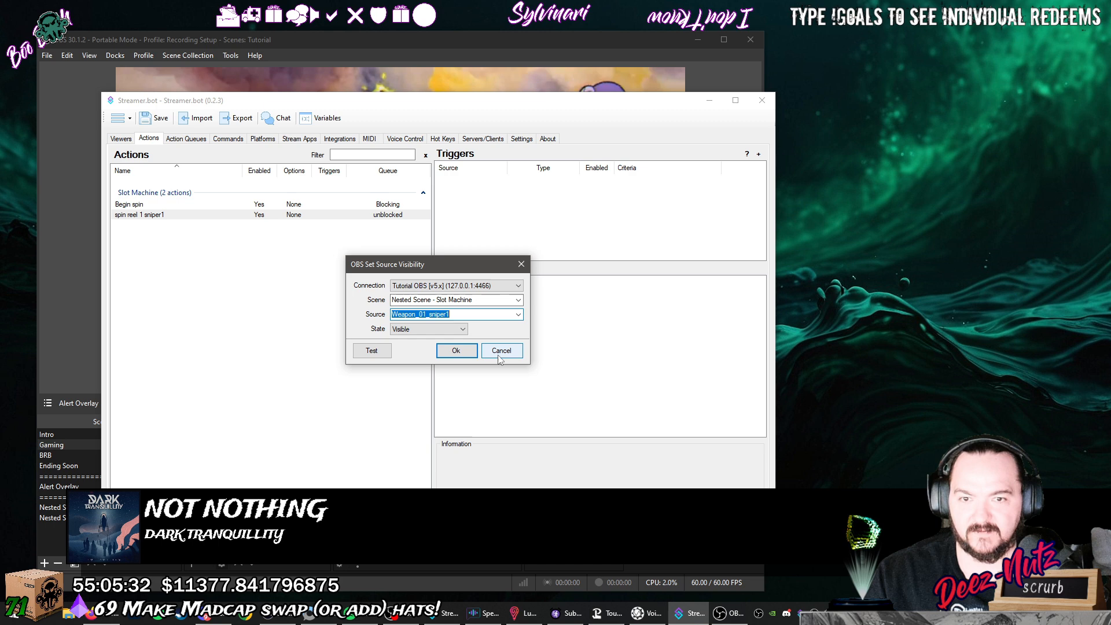
{"action": "left_click", "coordinate": [456, 351]}
{"action": "left_click", "coordinate": [545, 284]}
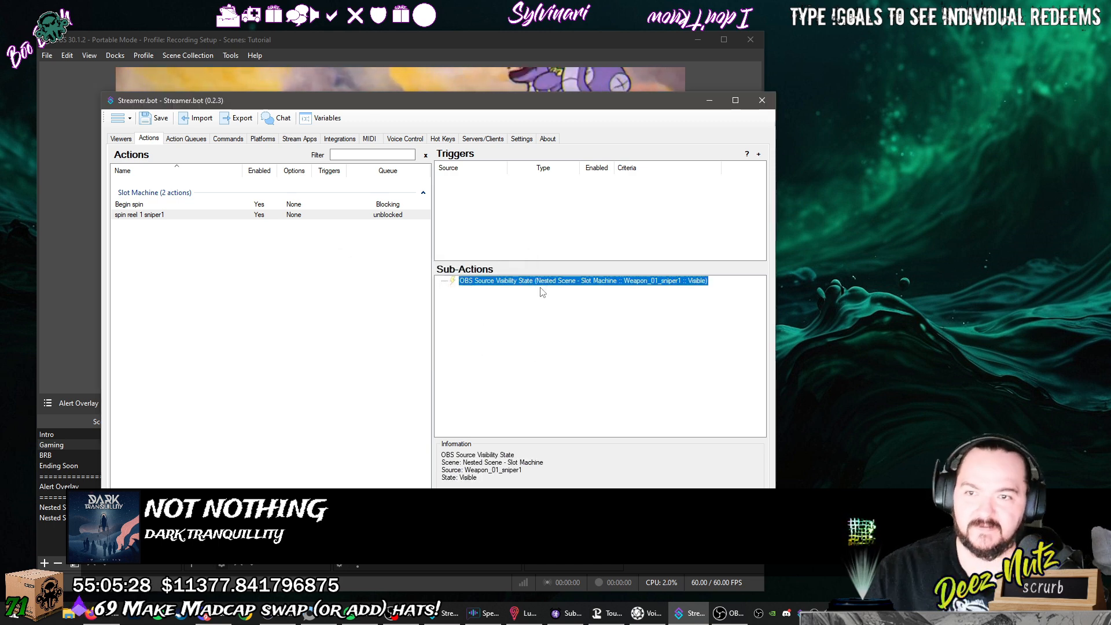
Add a Set Argument sub-action to the spin reel 1 sniper1 action with the variable name reel1weapon_arg.
{"action": "right_click", "coordinate": [483, 304]}
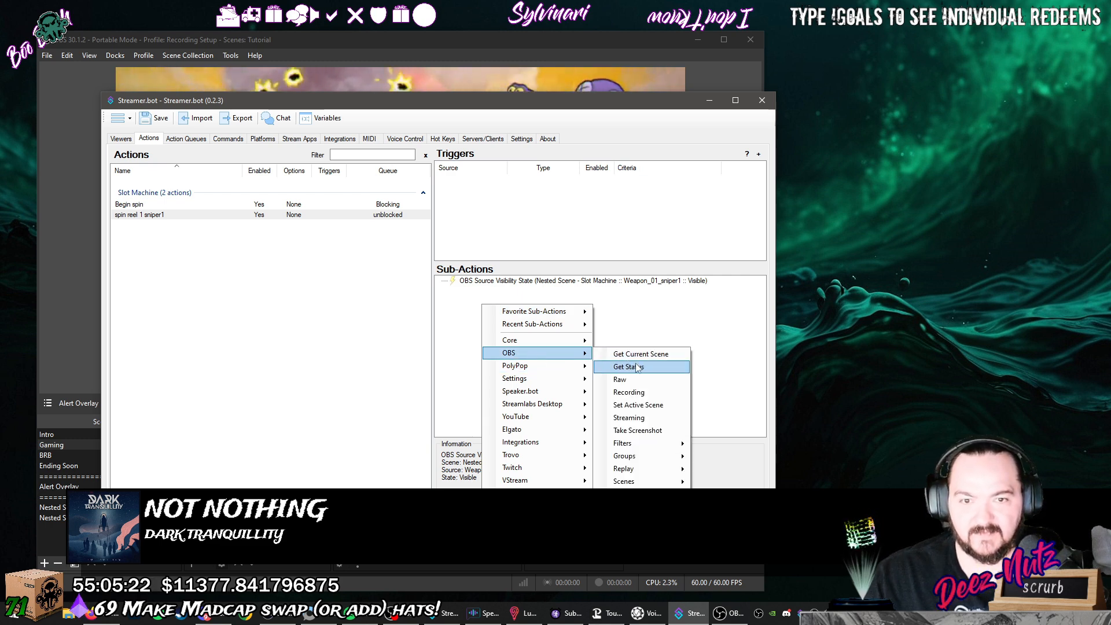
{"action": "mouse_move", "coordinate": [521, 340]}
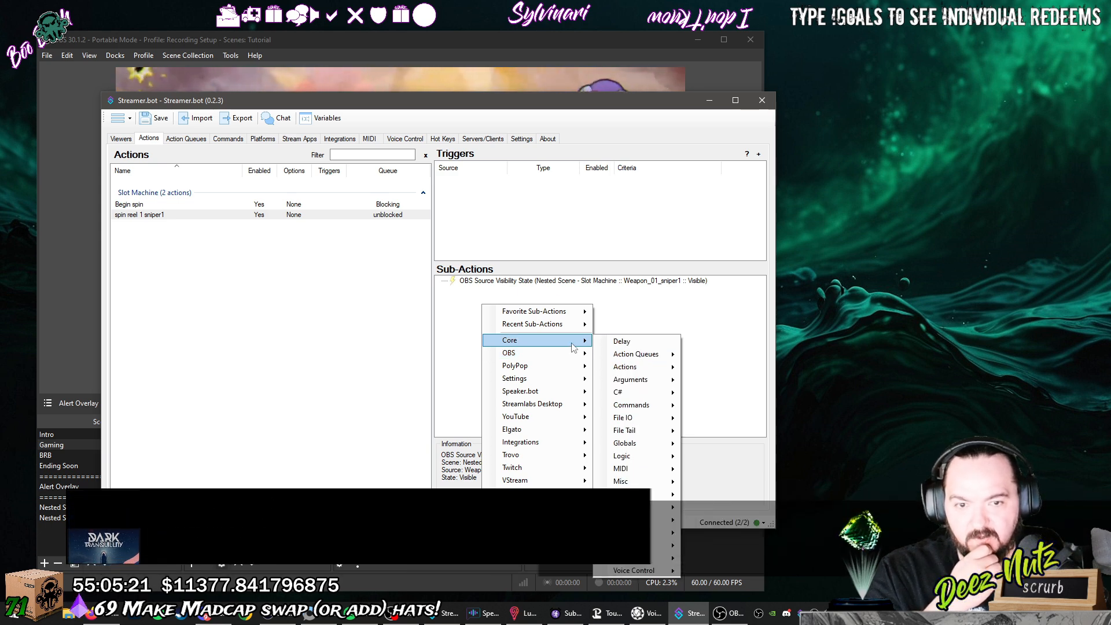
{"action": "mouse_move", "coordinate": [645, 450]}
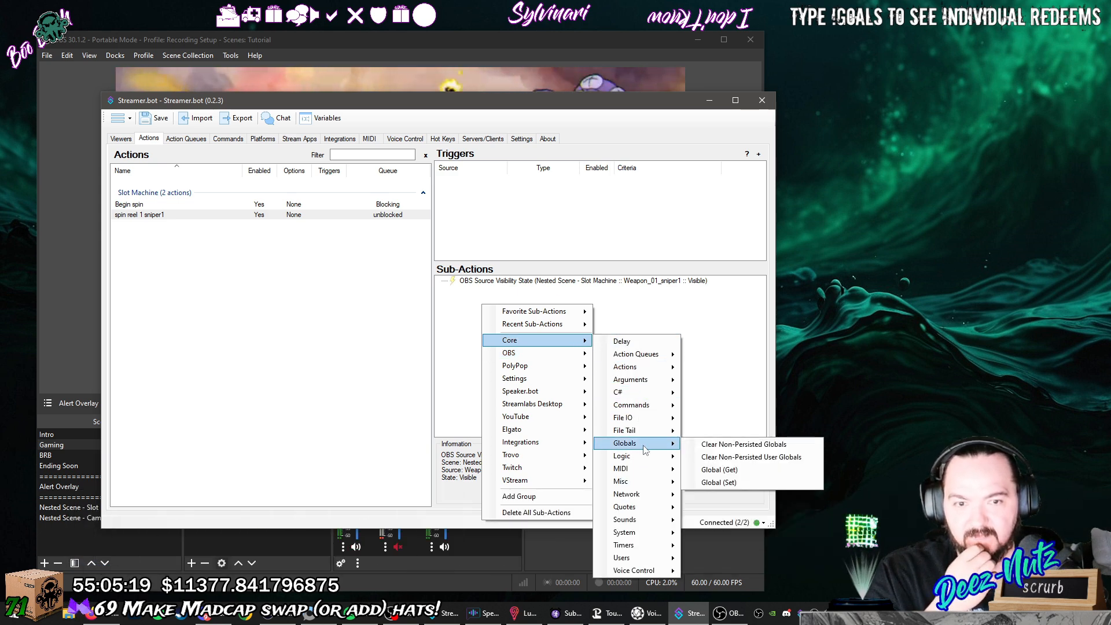
{"action": "mouse_move", "coordinate": [654, 387]}
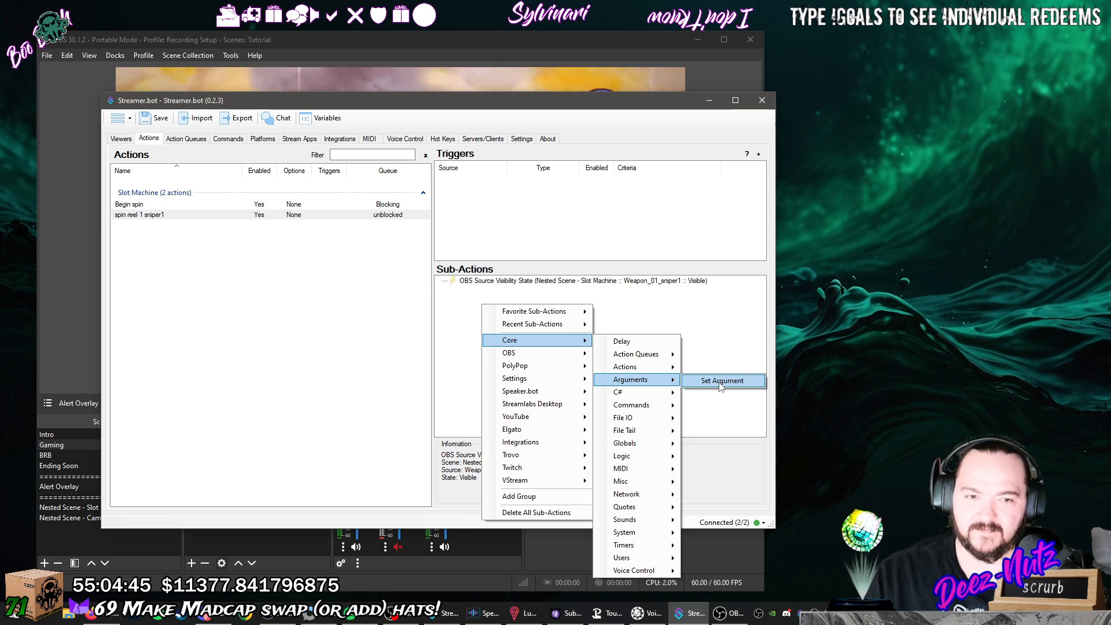
{"action": "left_click", "coordinate": [721, 381]}
{"action": "type", "text": "reel1"}
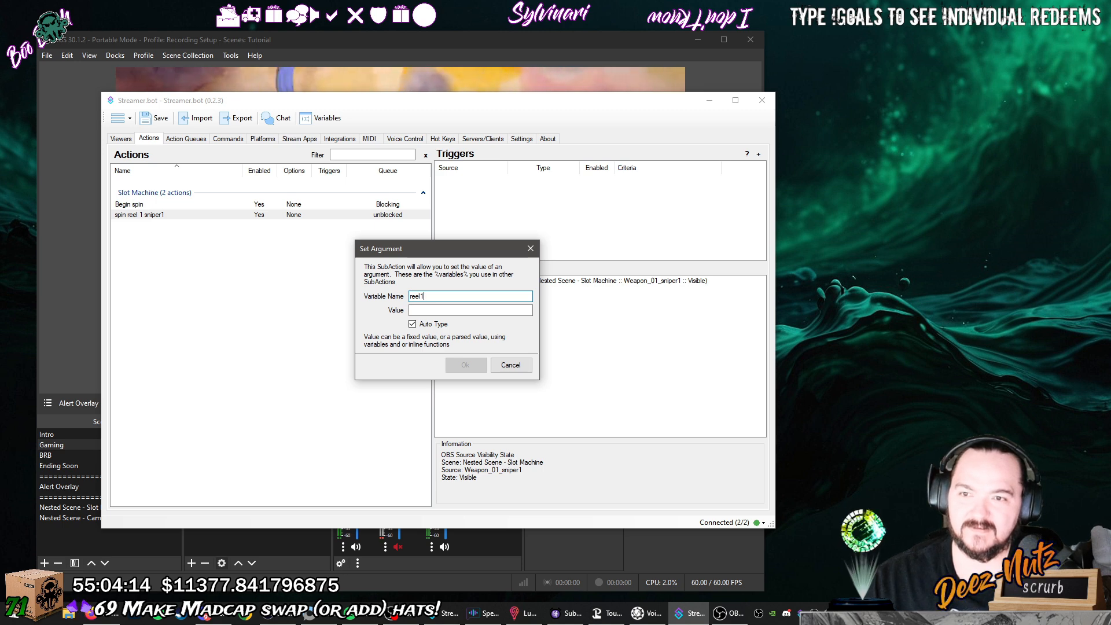
{"action": "type", "text": "weapon"}
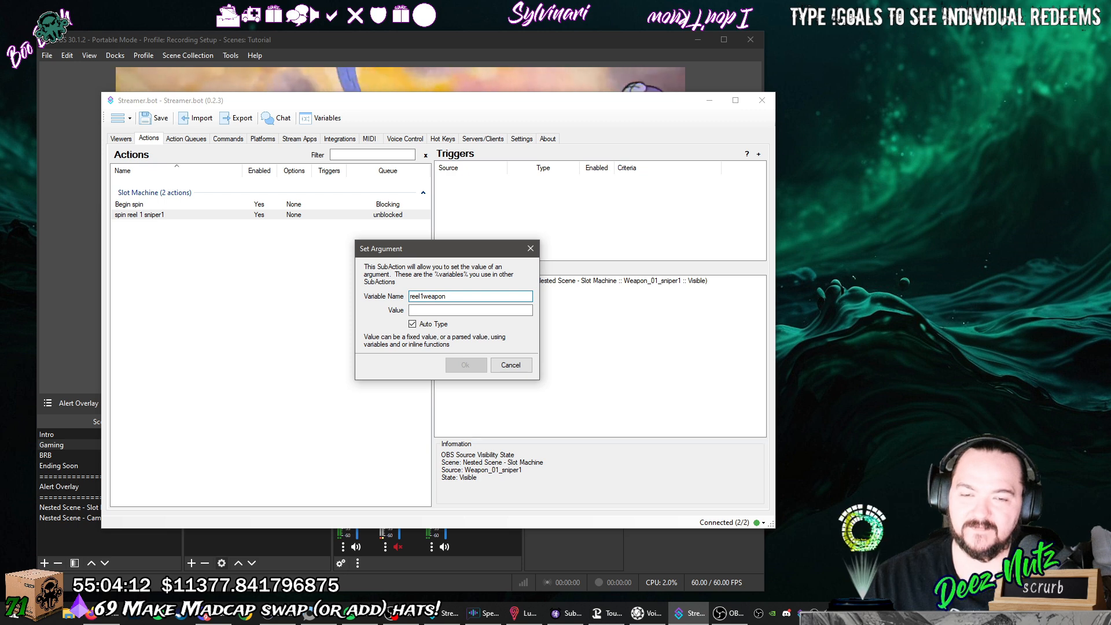
{"action": "type", "text": "_arg"}
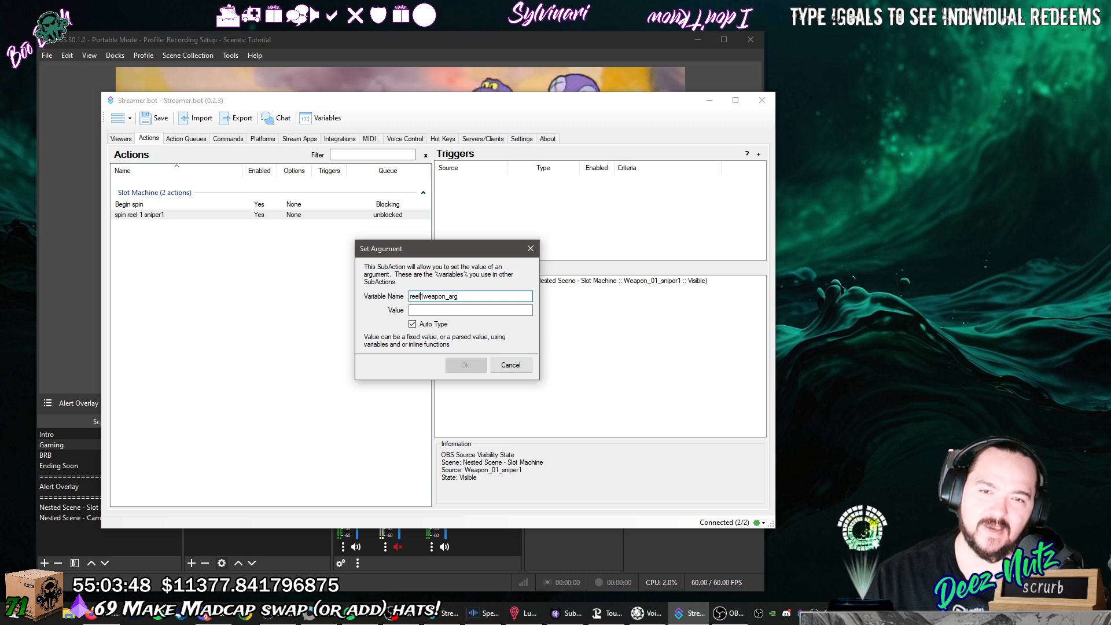
Set the new argument's value to Sniper_50._Cal and confirm the sub-action.
{"action": "left_click", "coordinate": [455, 310]}
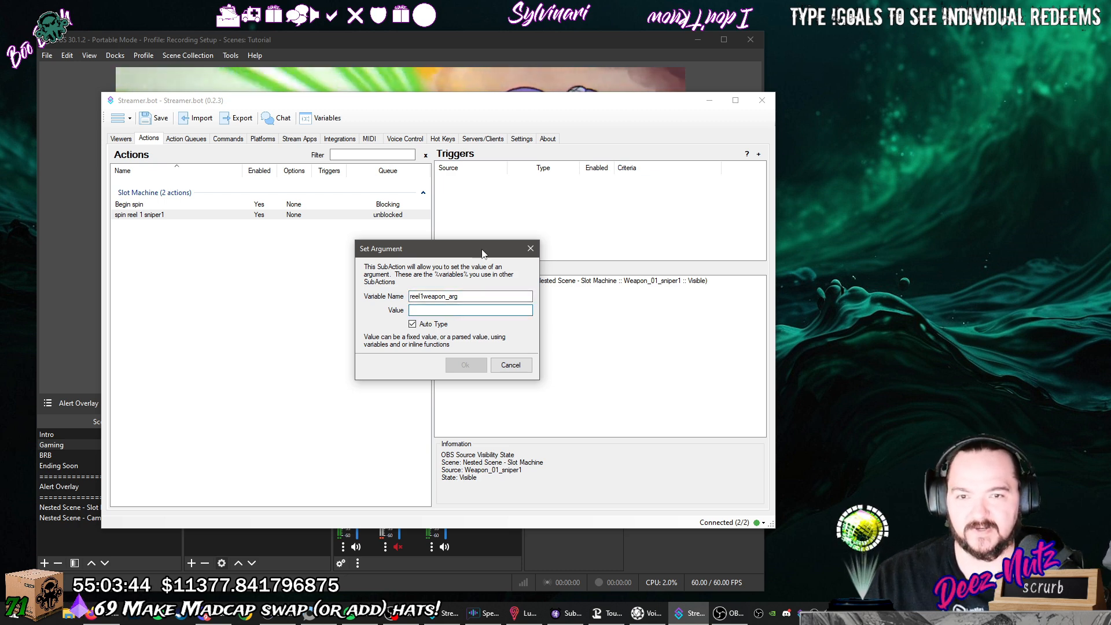
{"action": "left_click_drag", "start_coordinate": [481, 254], "coordinate": [483, 331]}
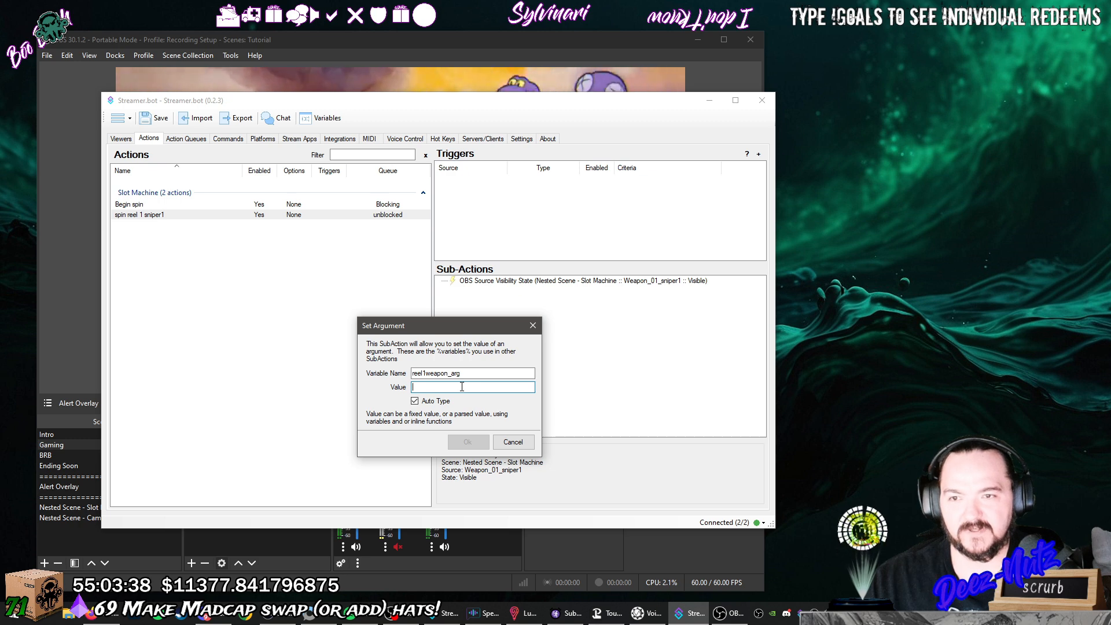
{"action": "type", "text": "Sniper_"}
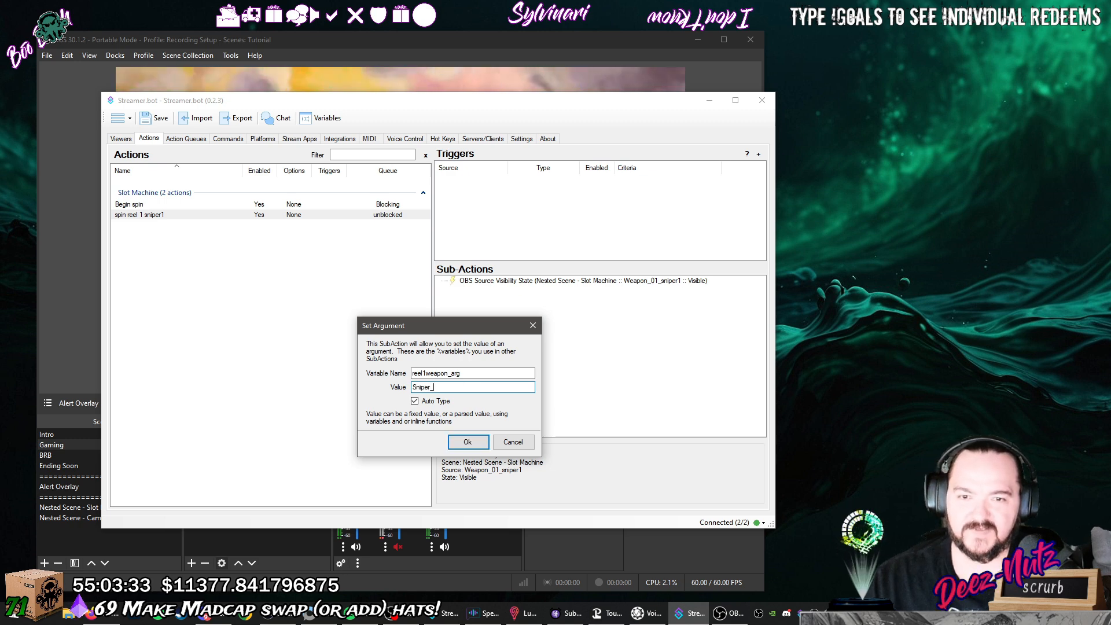
{"action": "type", "text": "w"}
{"action": "key", "text": "BackSpace"}
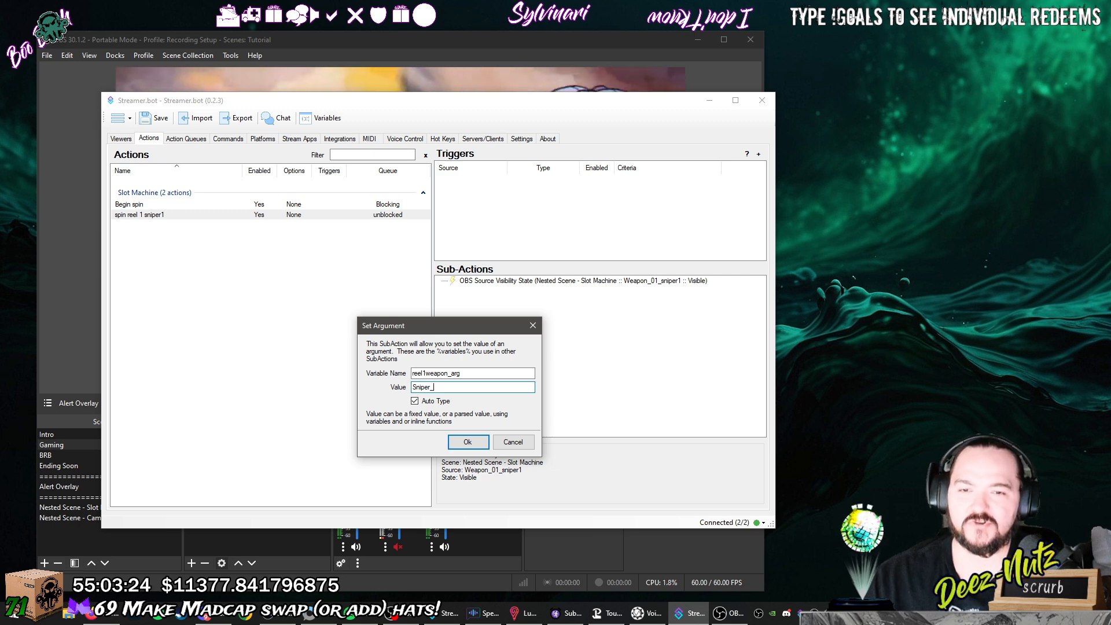
{"action": "key", "text": "BackSpace"}
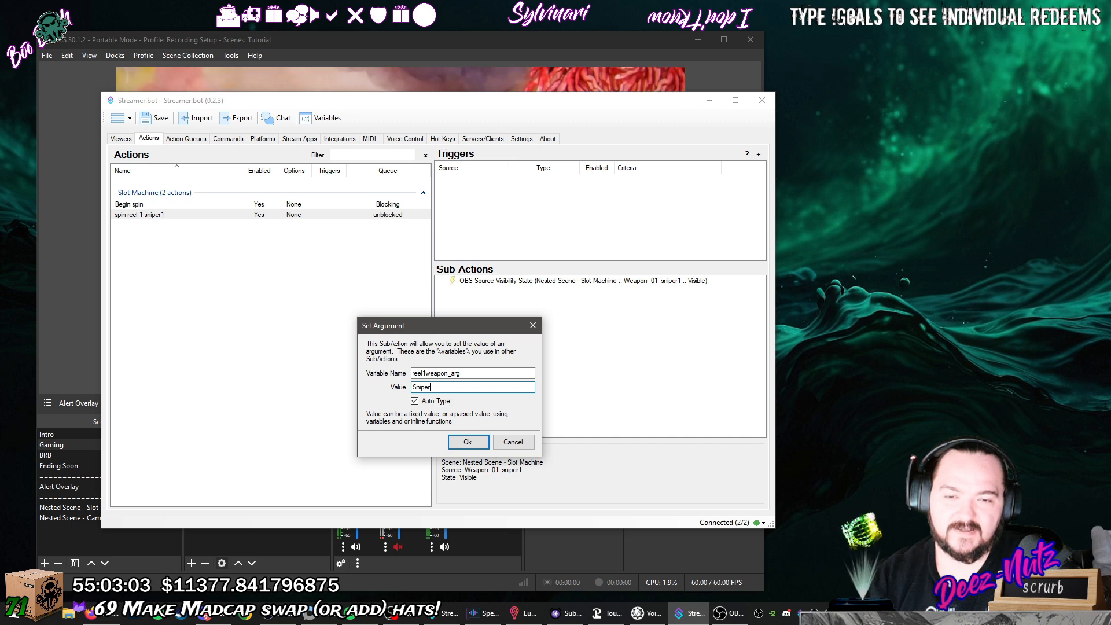
{"action": "type", "text": "_50"}
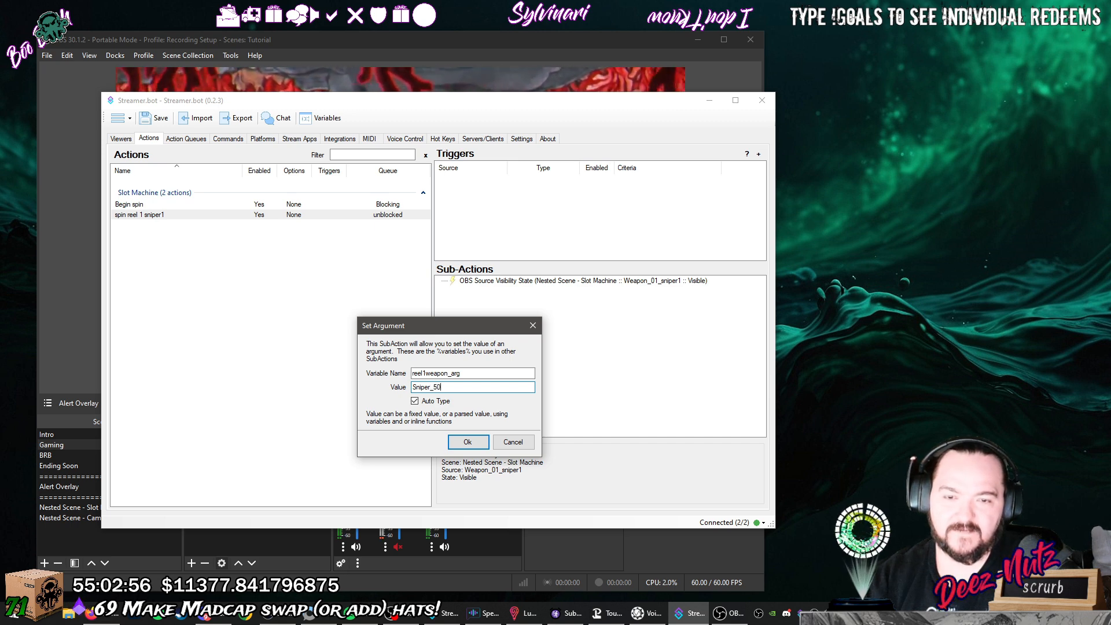
{"action": "type", "text": "._"}
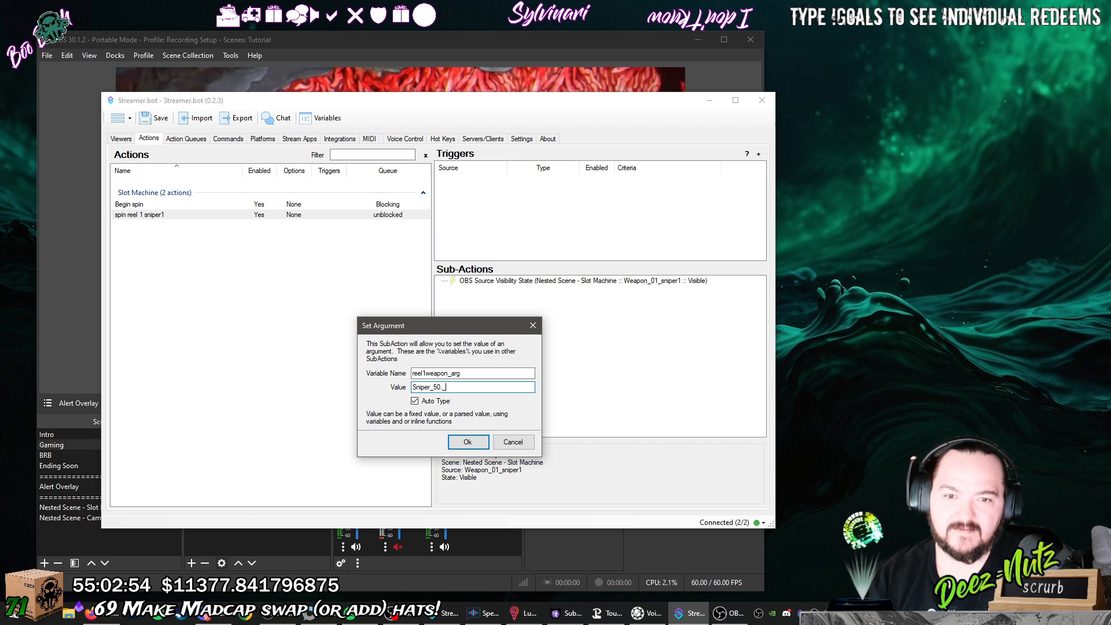
{"action": "type", "text": "Cal"}
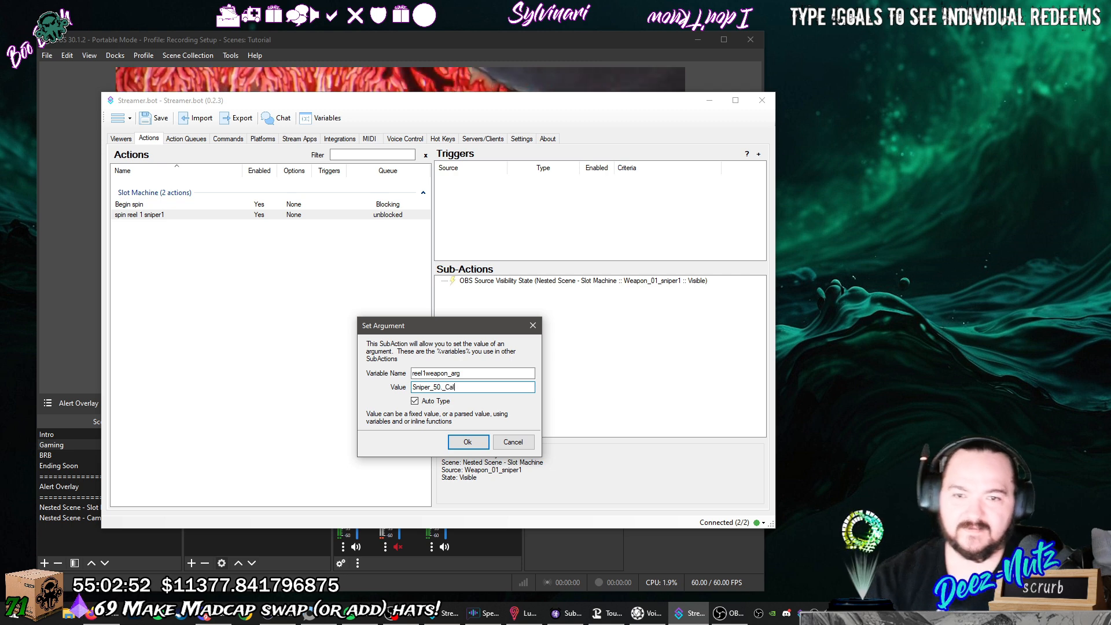
{"action": "left_click", "coordinate": [470, 443]}
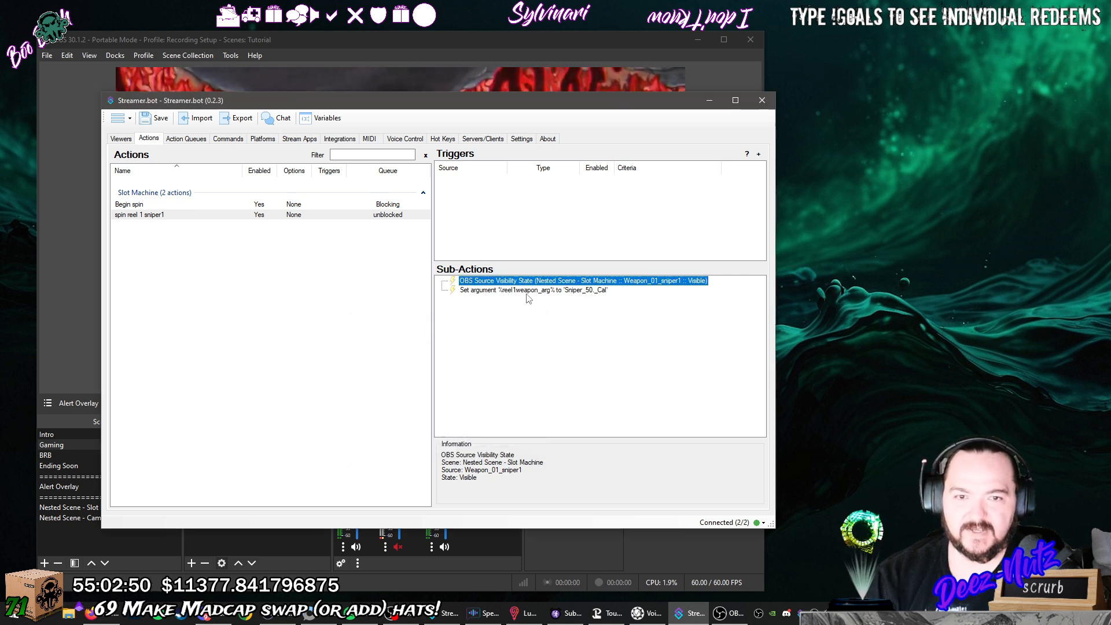
{"action": "left_click", "coordinate": [591, 291]}
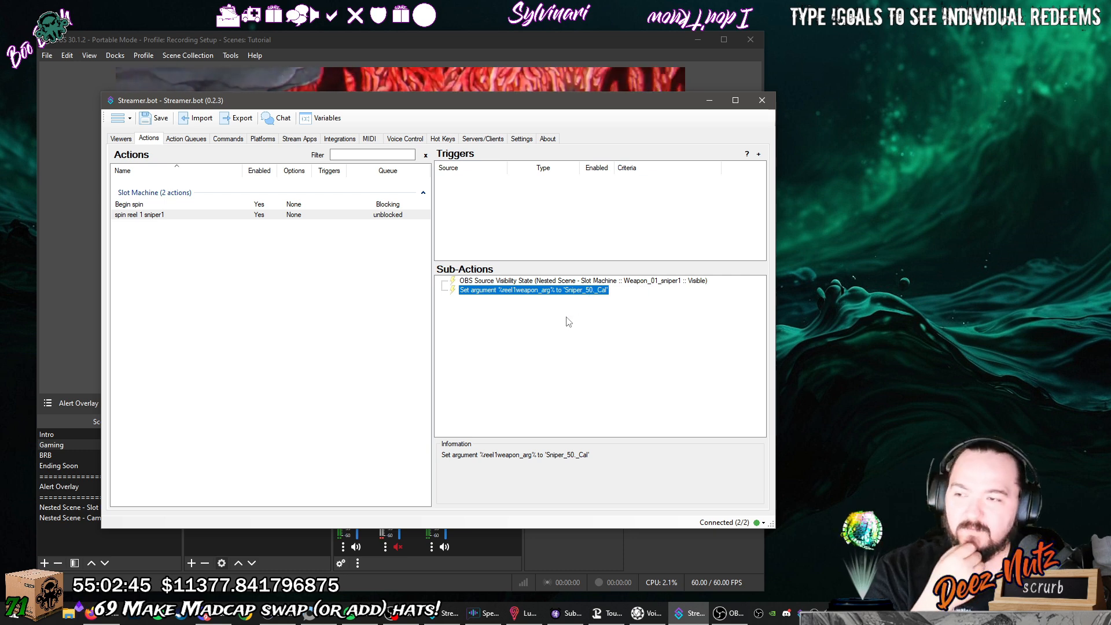
Duplicate the spin reel 1 sniper1 action and rename the copy "spin reel 1 rpg".
{"action": "right_click", "coordinate": [341, 213]}
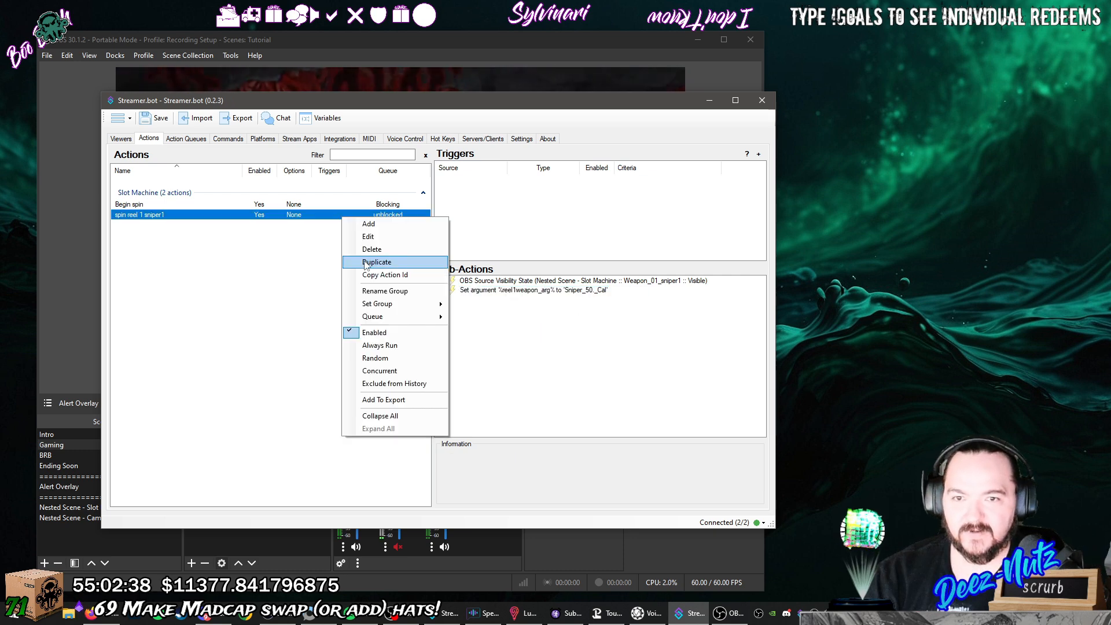
{"action": "left_click", "coordinate": [376, 258]}
{"action": "left_click", "coordinate": [260, 215]}
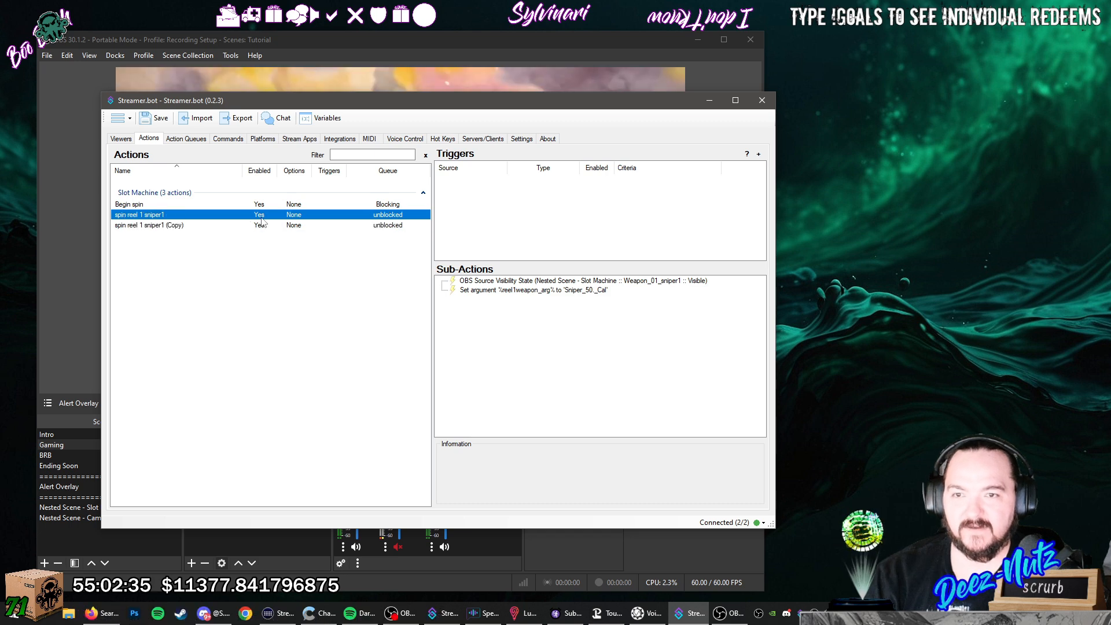
{"action": "left_click", "coordinate": [262, 224]}
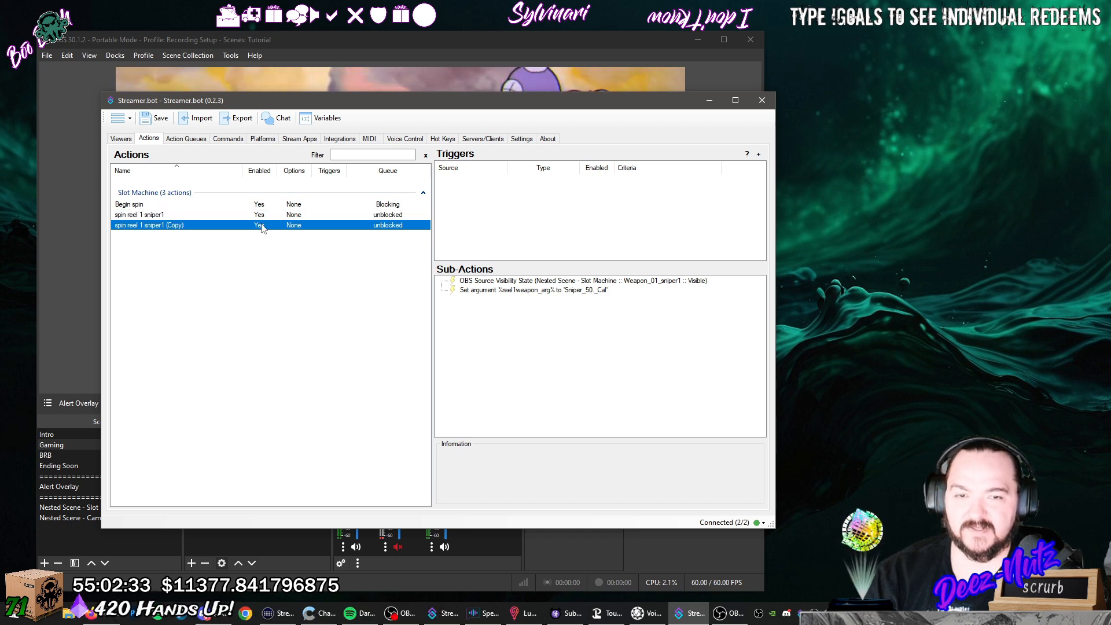
{"action": "double_click", "coordinate": [262, 225]}
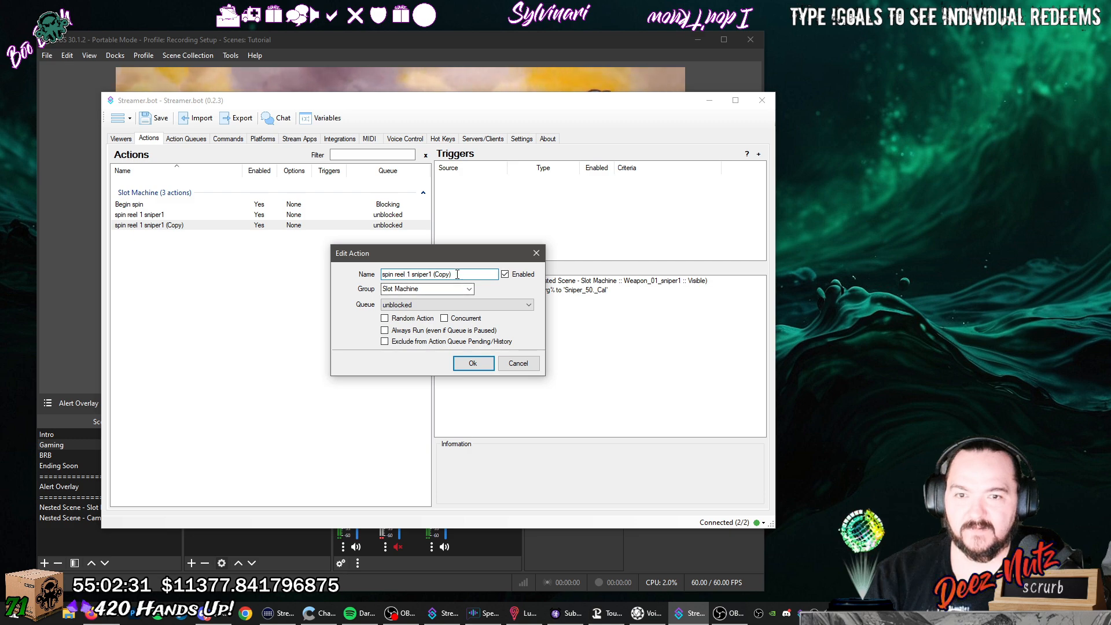
{"action": "left_click_drag", "start_coordinate": [453, 274], "coordinate": [414, 275]}
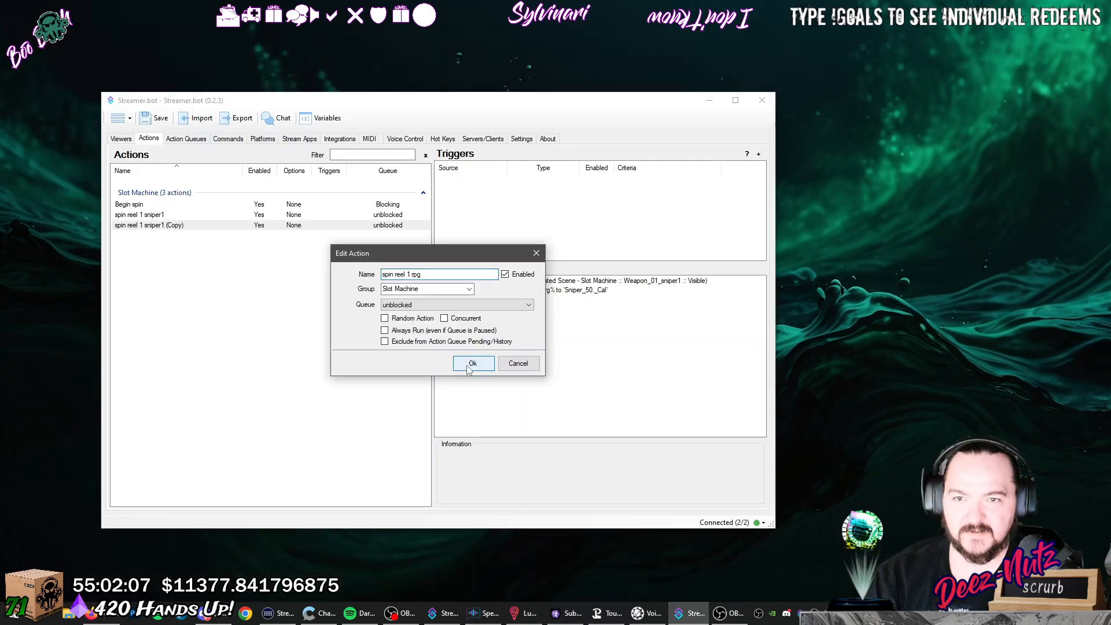
{"action": "key", "text": "Return"}
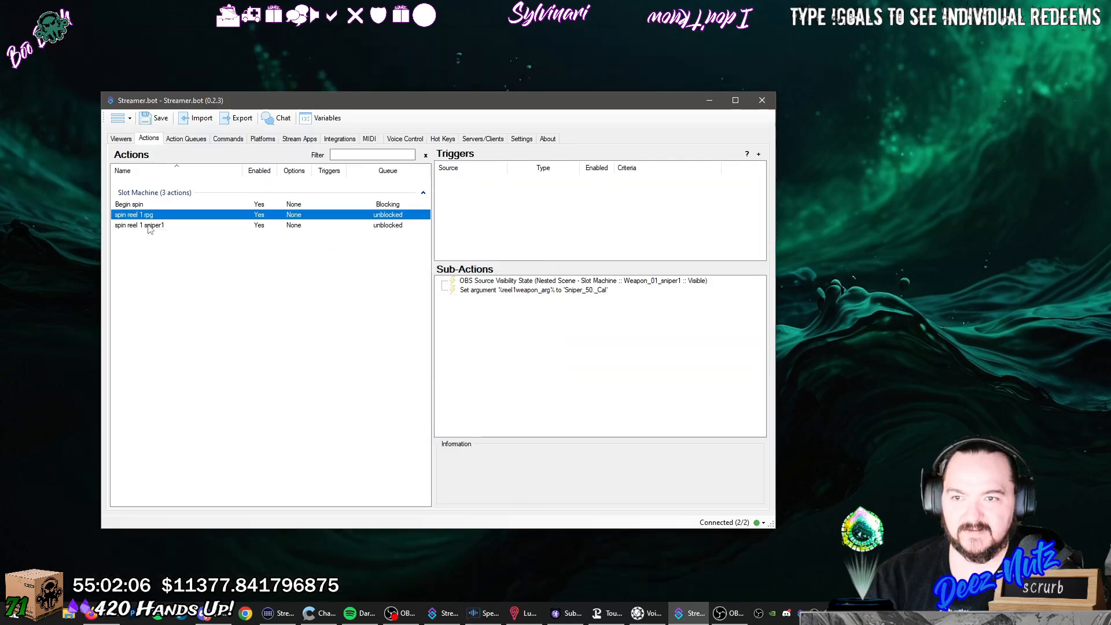
Change the source in the rpg action's OBS Source Visibility sub-action to Weapon_02_rpg.
{"action": "double_click", "coordinate": [521, 281]}
{"action": "left_click", "coordinate": [518, 315]}
{"action": "left_click", "coordinate": [488, 363]}
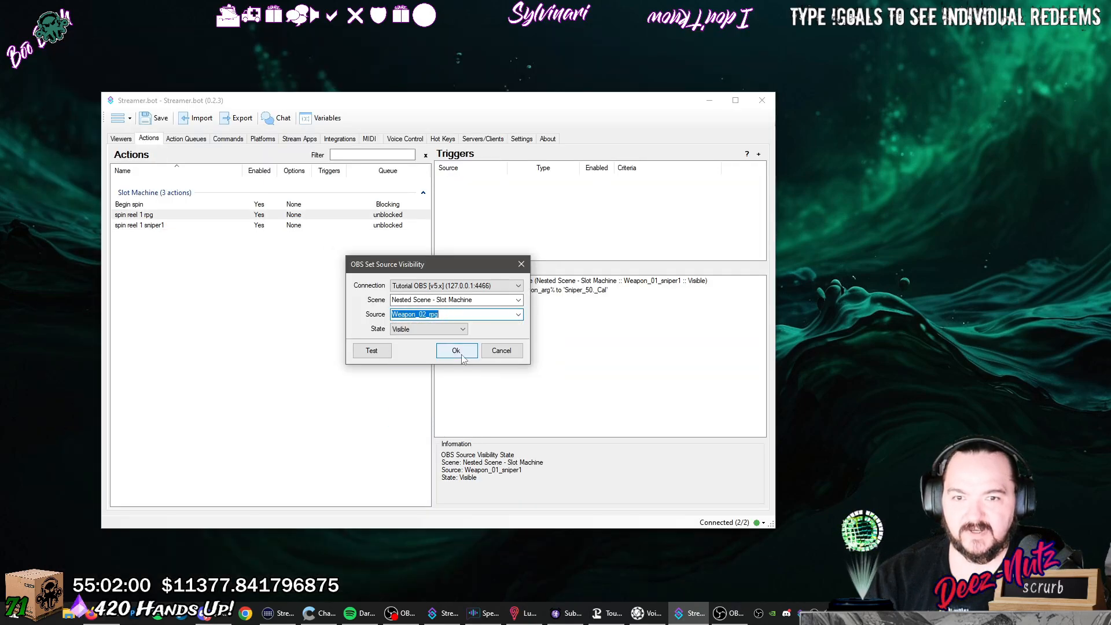
{"action": "left_click", "coordinate": [454, 349]}
Set the value of the rpg action's reel1weapon_arg argument to RPG_5000.
{"action": "double_click", "coordinate": [571, 290]}
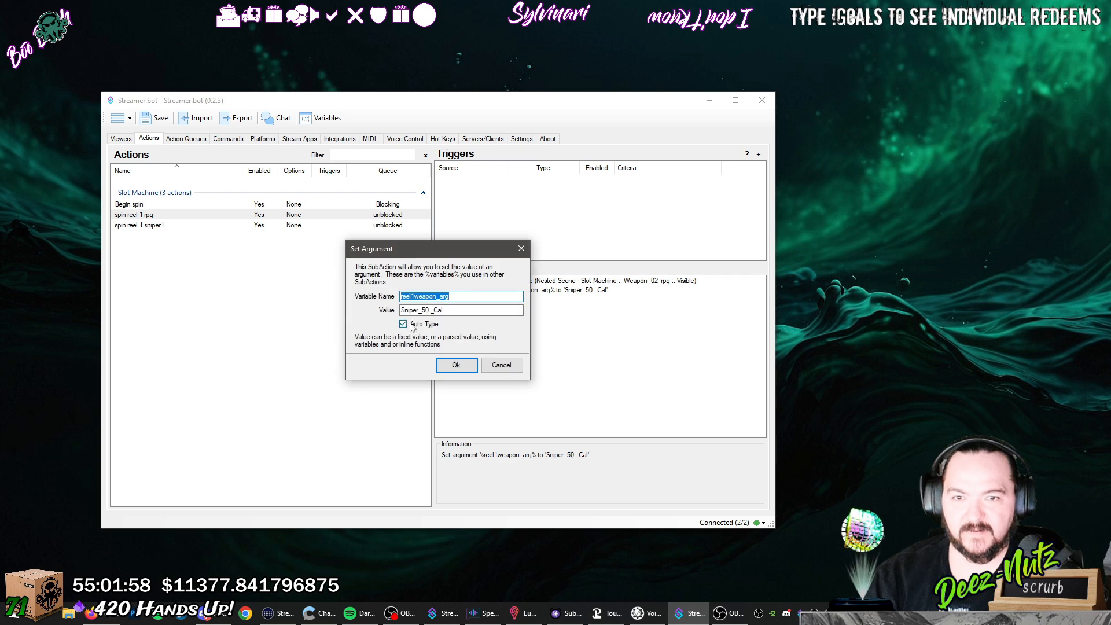
{"action": "left_click_drag", "start_coordinate": [449, 297], "coordinate": [397, 300]}
{"action": "left_click", "coordinate": [454, 296]}
{"action": "left_click", "coordinate": [456, 297]}
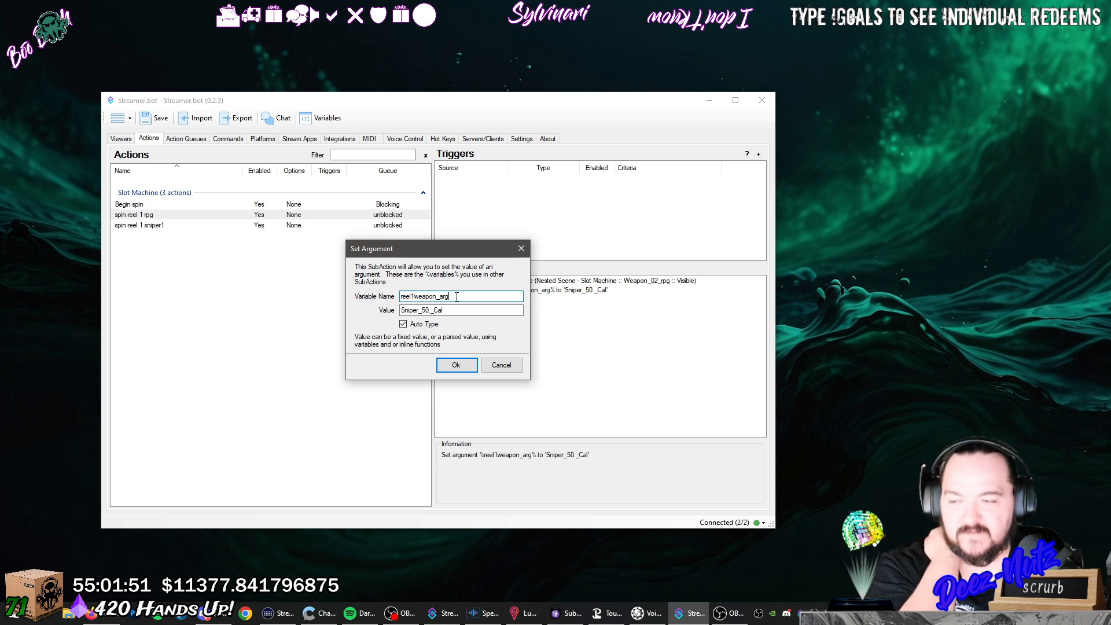
{"action": "left_click", "coordinate": [457, 309]}
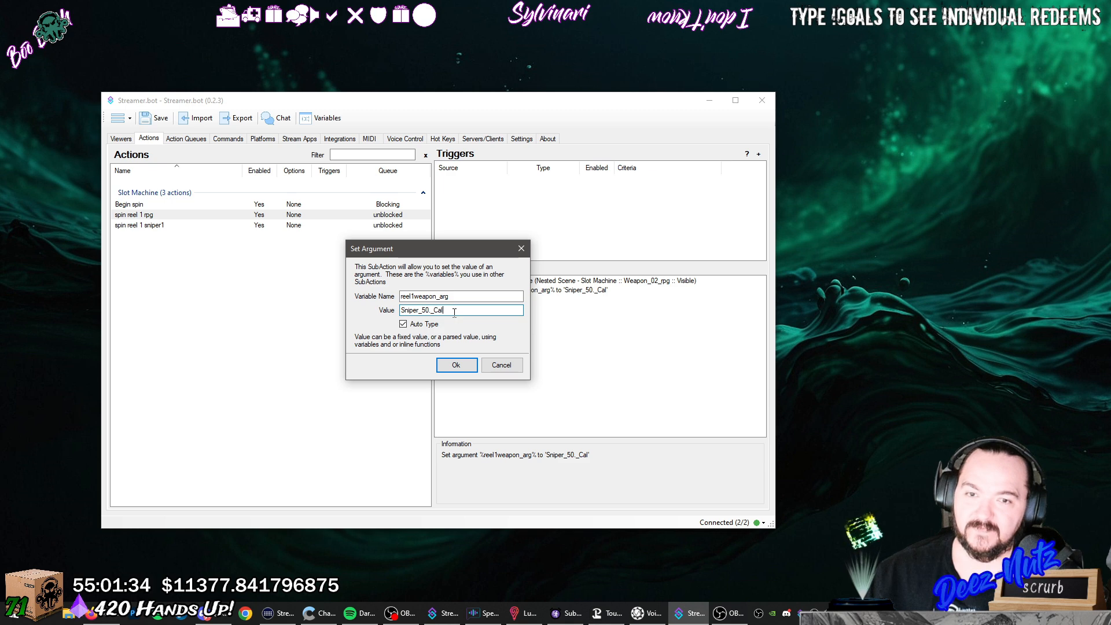
{"action": "left_click_drag", "start_coordinate": [457, 296], "coordinate": [396, 313]}
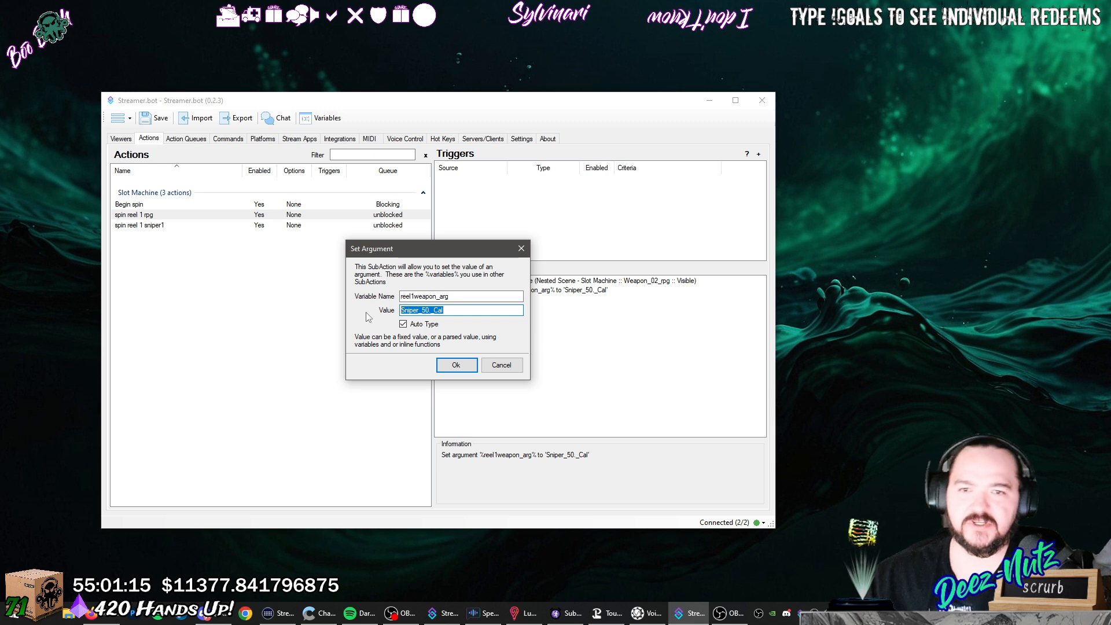
{"action": "type", "text": "RPG"}
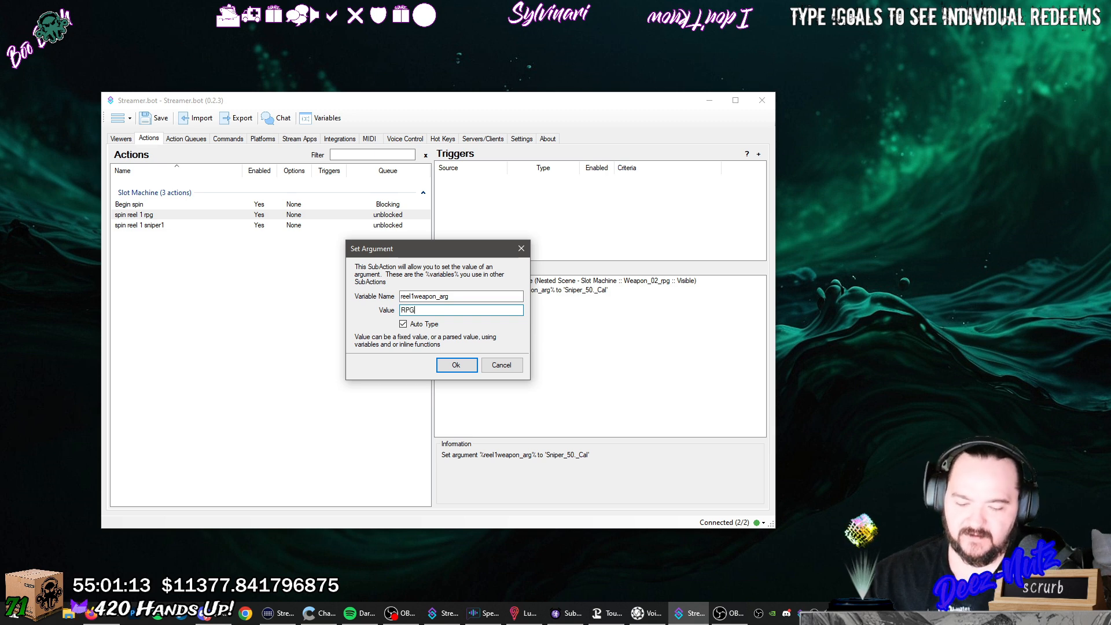
{"action": "type", "text": "_5000"}
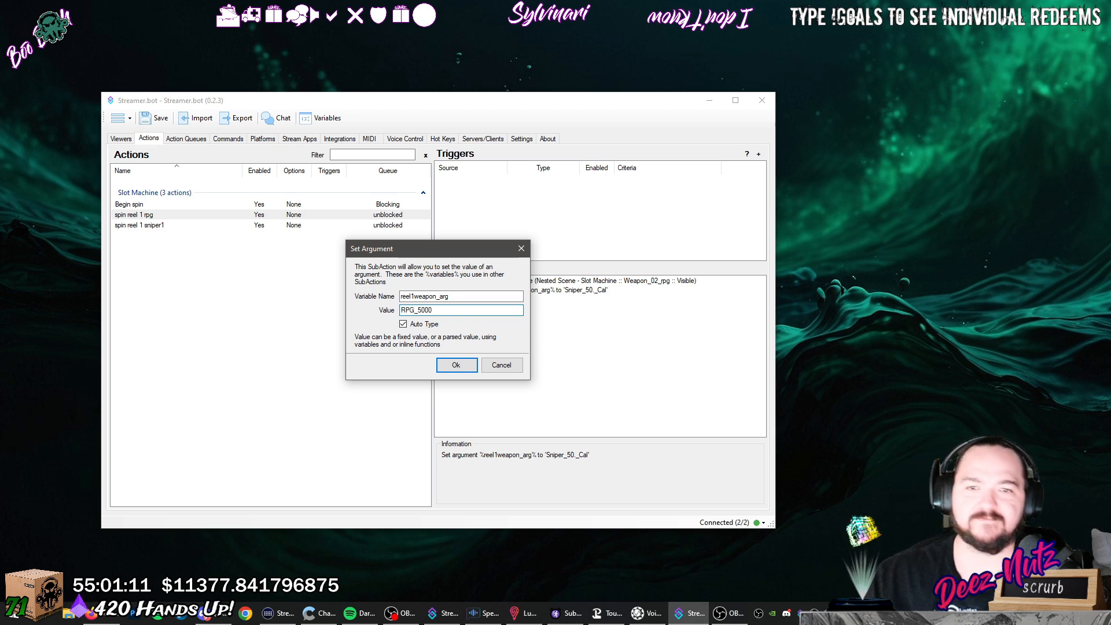
{"action": "left_click", "coordinate": [456, 366]}
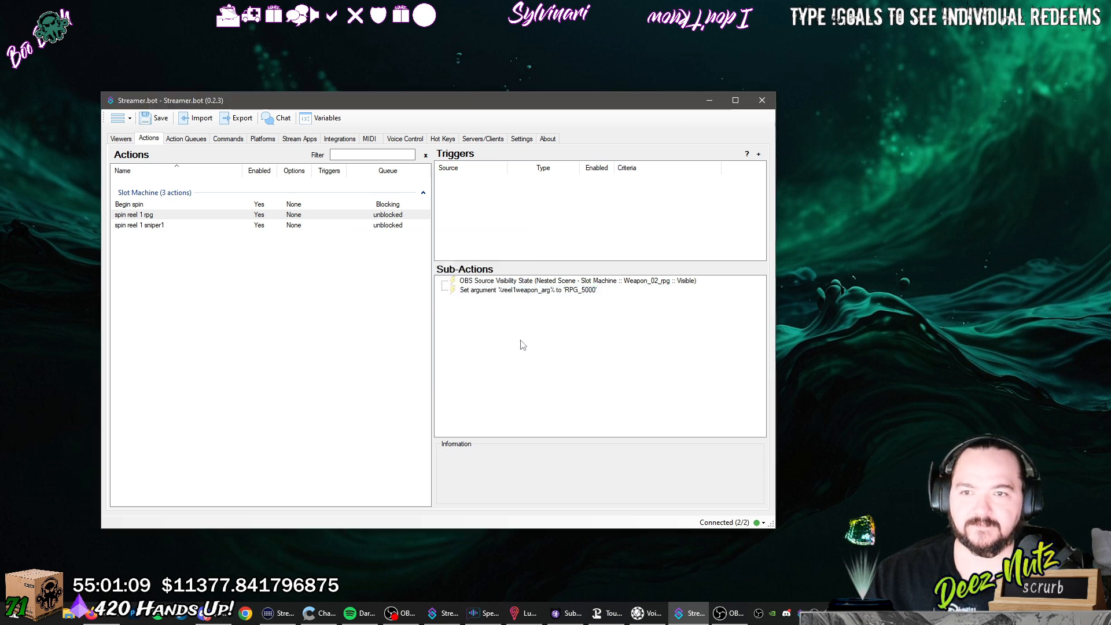
Compare the sub-actions of the rpg and sniper1 reel 1 actions.
{"action": "left_click", "coordinate": [305, 217]}
{"action": "left_click", "coordinate": [305, 226]}
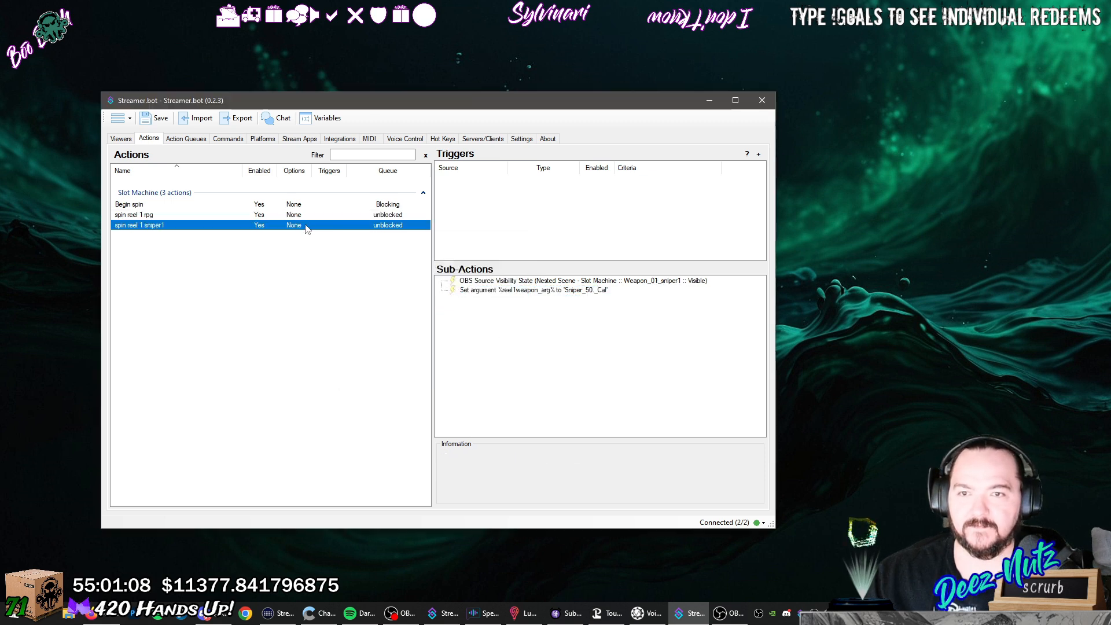
{"action": "left_click", "coordinate": [307, 217]}
{"action": "left_click", "coordinate": [308, 223]}
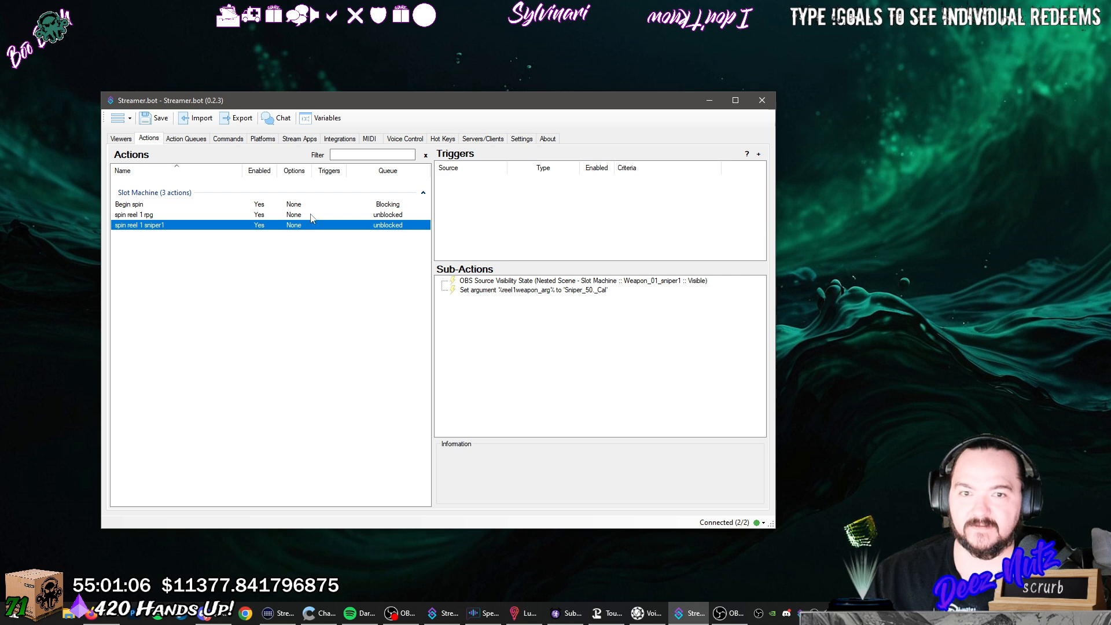
{"action": "left_click", "coordinate": [310, 217]}
Add an action named "spin reel 2 nordic" in the Slot Machine group using the unblocked queue.
{"action": "left_click", "coordinate": [250, 246]}
{"action": "right_click", "coordinate": [228, 244]}
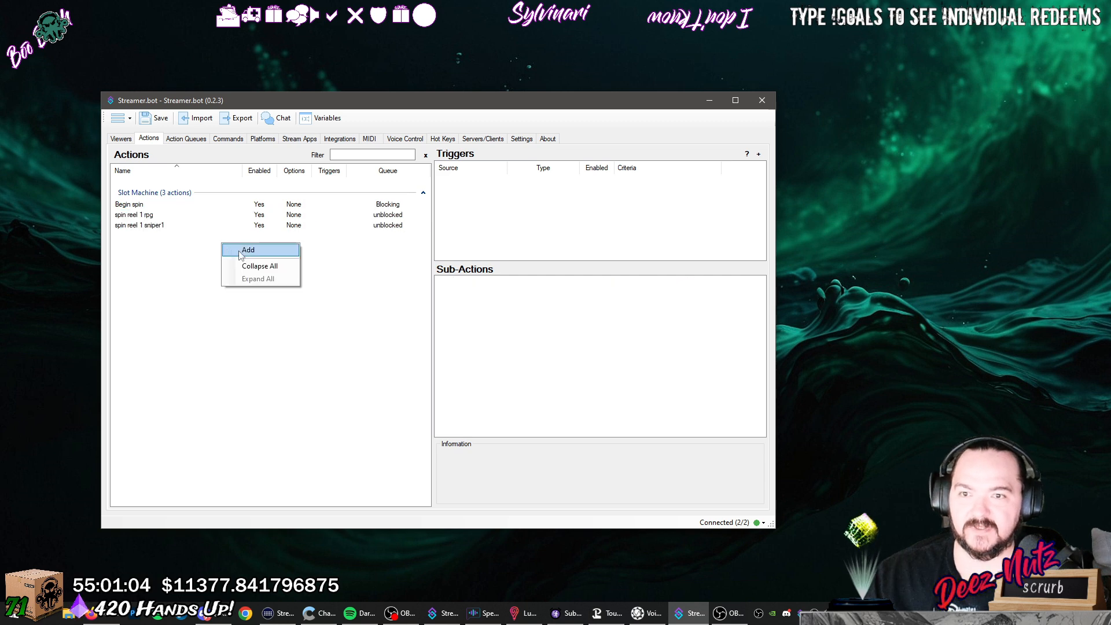
{"action": "left_click", "coordinate": [248, 251]}
{"action": "type", "text": "spin r"}
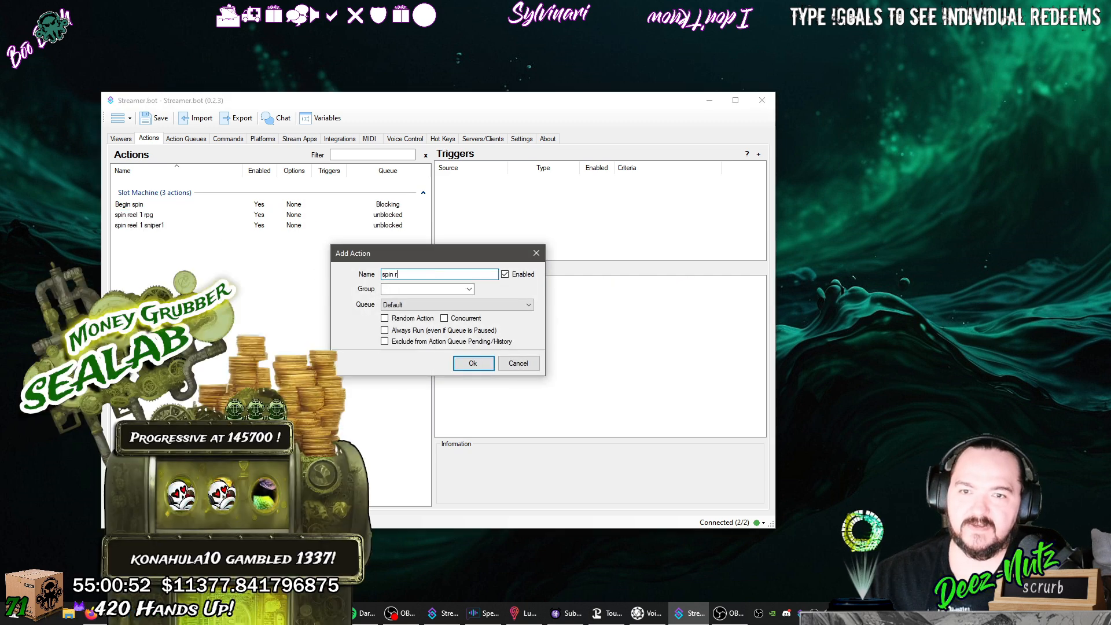
{"action": "type", "text": "eel 2"}
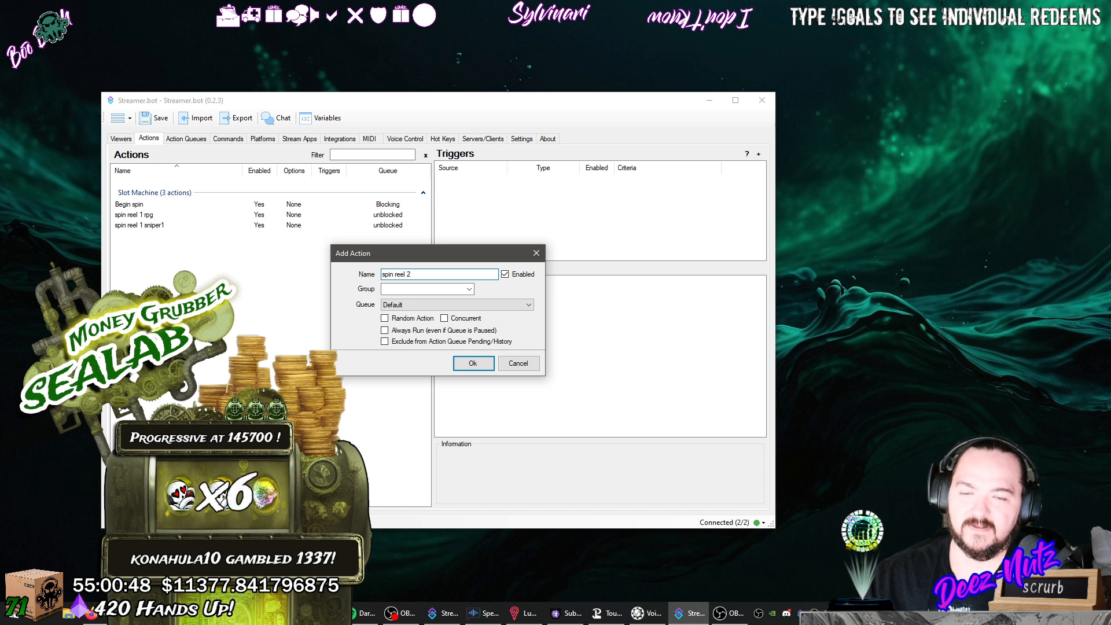
{"action": "type", "text": " nord"}
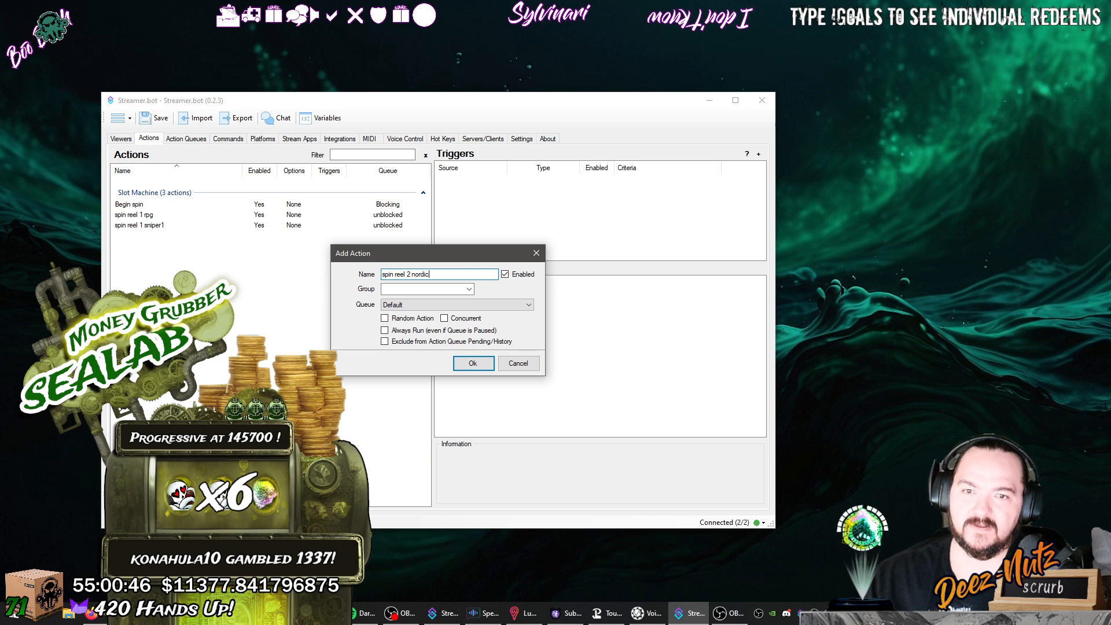
{"action": "type", "text": "ic"}
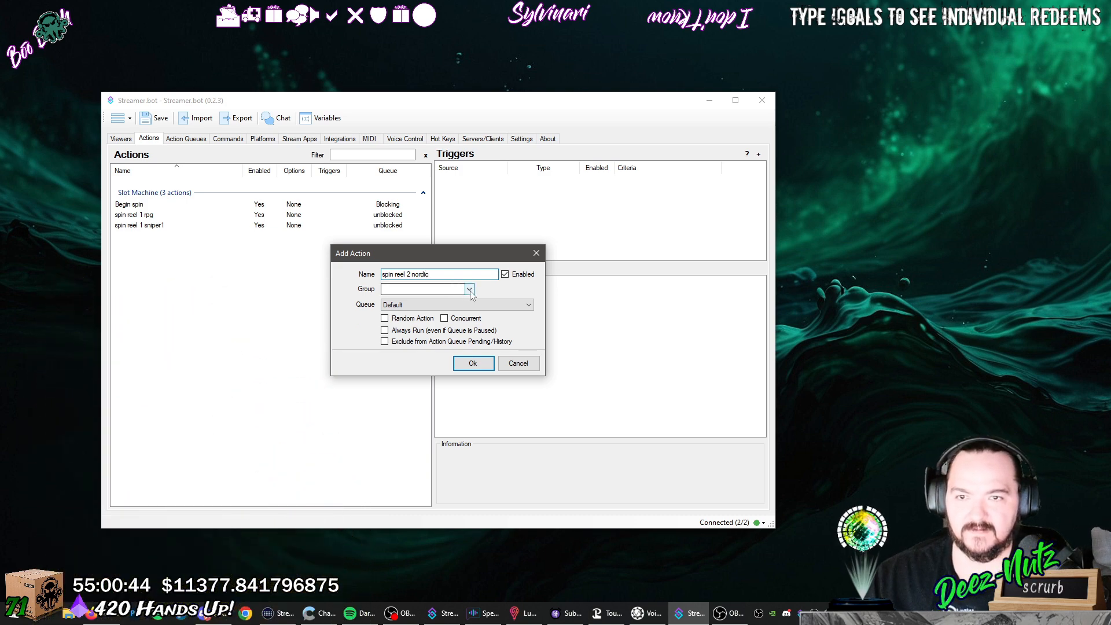
{"action": "left_click", "coordinate": [469, 289]}
{"action": "left_click", "coordinate": [466, 299]}
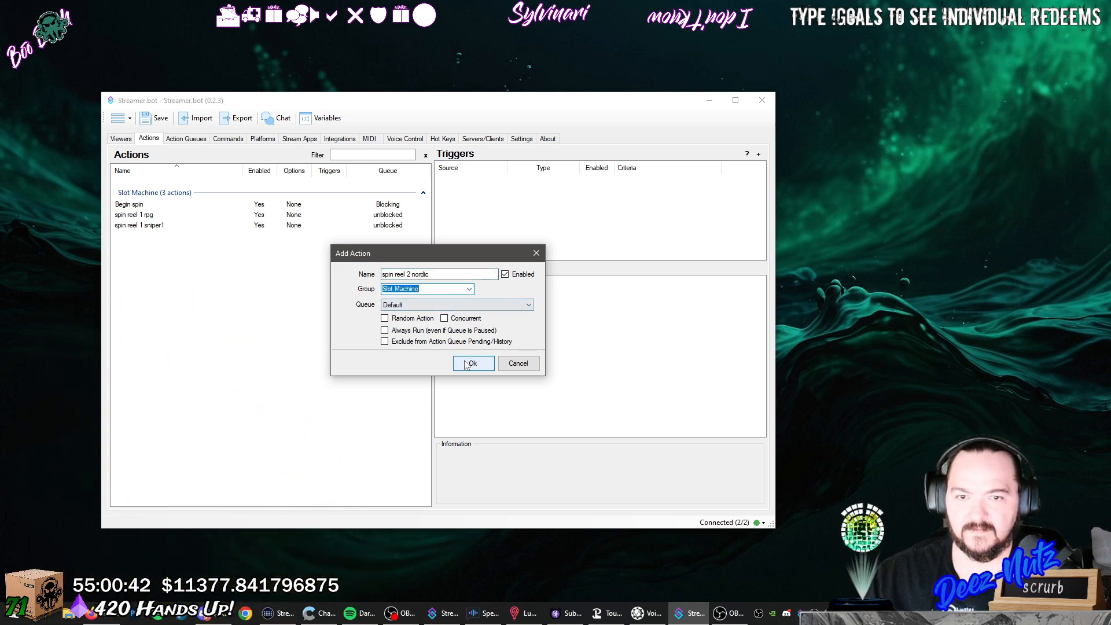
{"action": "left_click", "coordinate": [440, 305]}
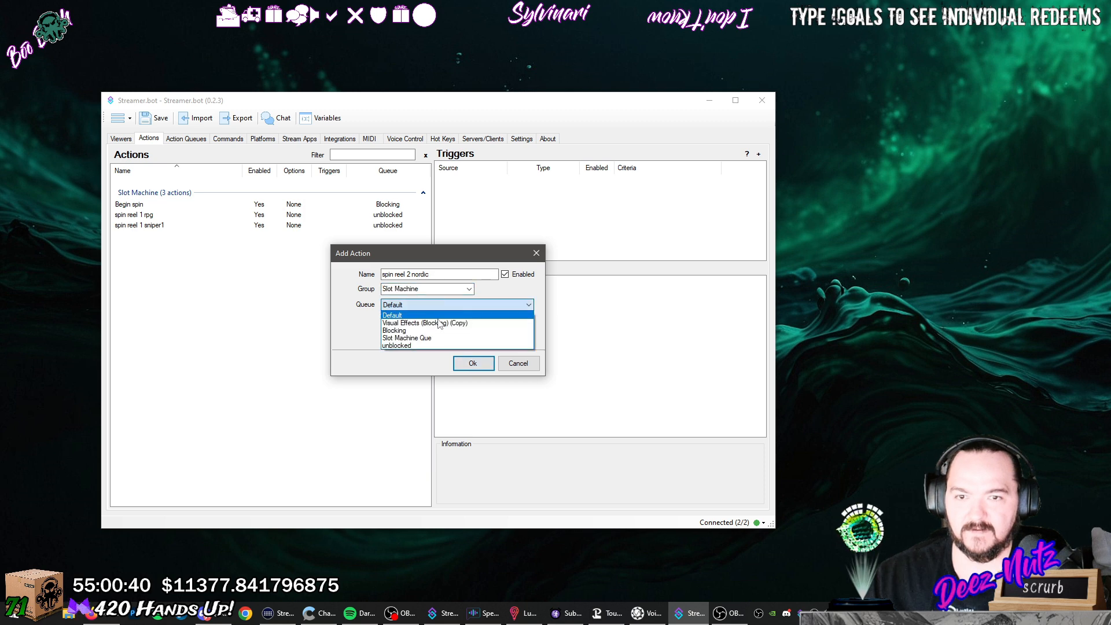
{"action": "left_click", "coordinate": [437, 346]}
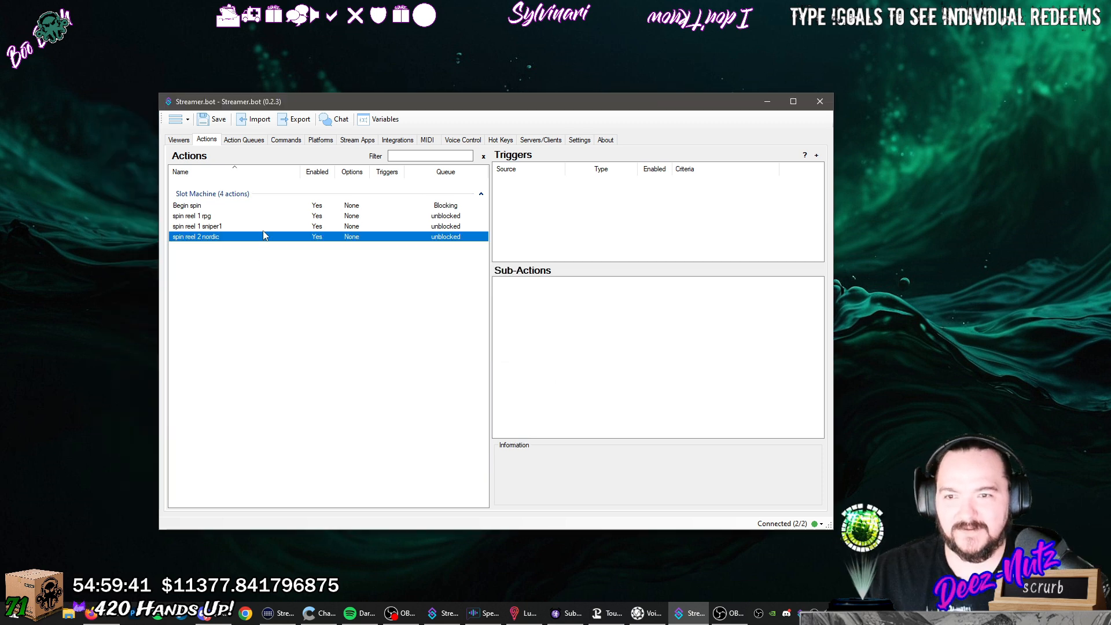
Delete the empty spin reel 2 nordic action.
{"action": "left_click", "coordinate": [265, 228]}
{"action": "left_click", "coordinate": [265, 238]}
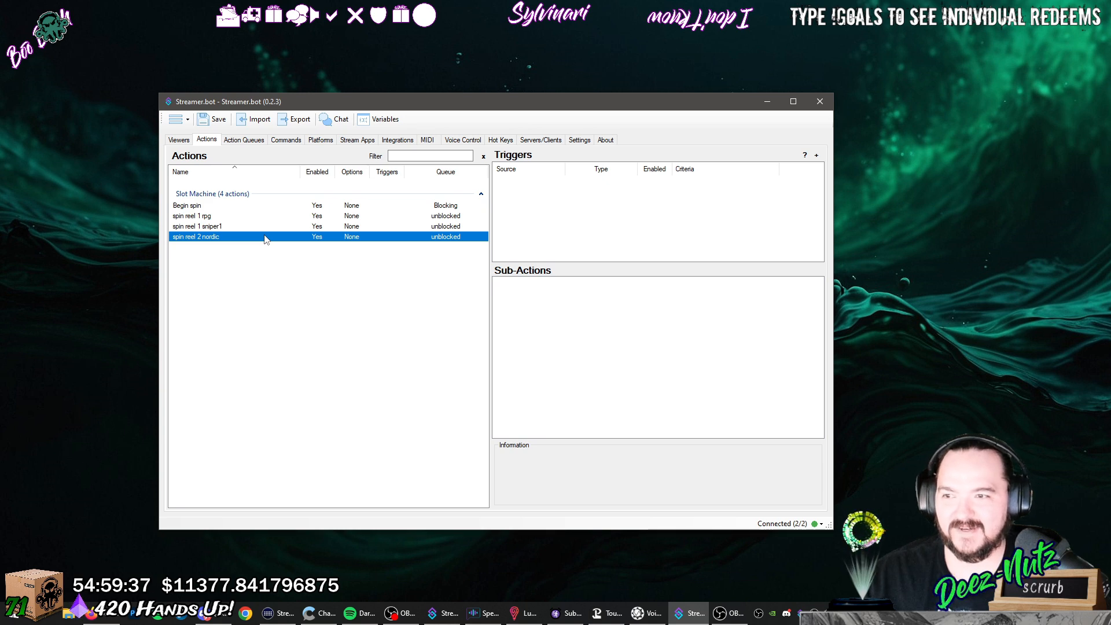
{"action": "right_click", "coordinate": [265, 238]}
{"action": "left_click", "coordinate": [278, 265]}
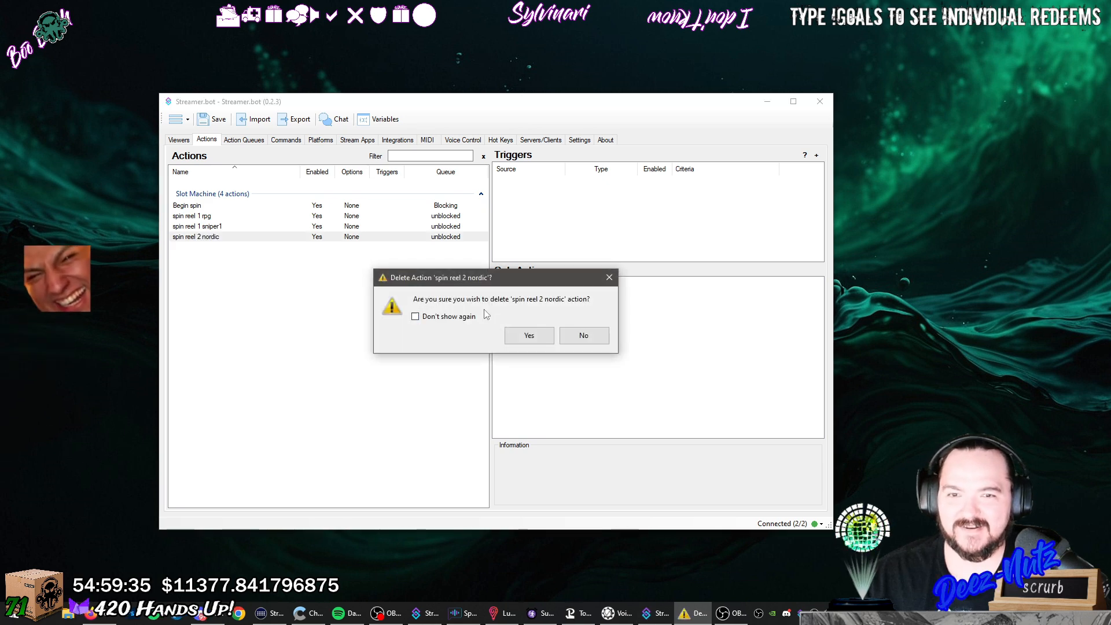
{"action": "left_click", "coordinate": [527, 337]}
Duplicate the spin reel 1 sniper1 action and rename the copy "spin reel 2 nordic".
{"action": "left_click", "coordinate": [235, 217]}
{"action": "right_click", "coordinate": [235, 219]}
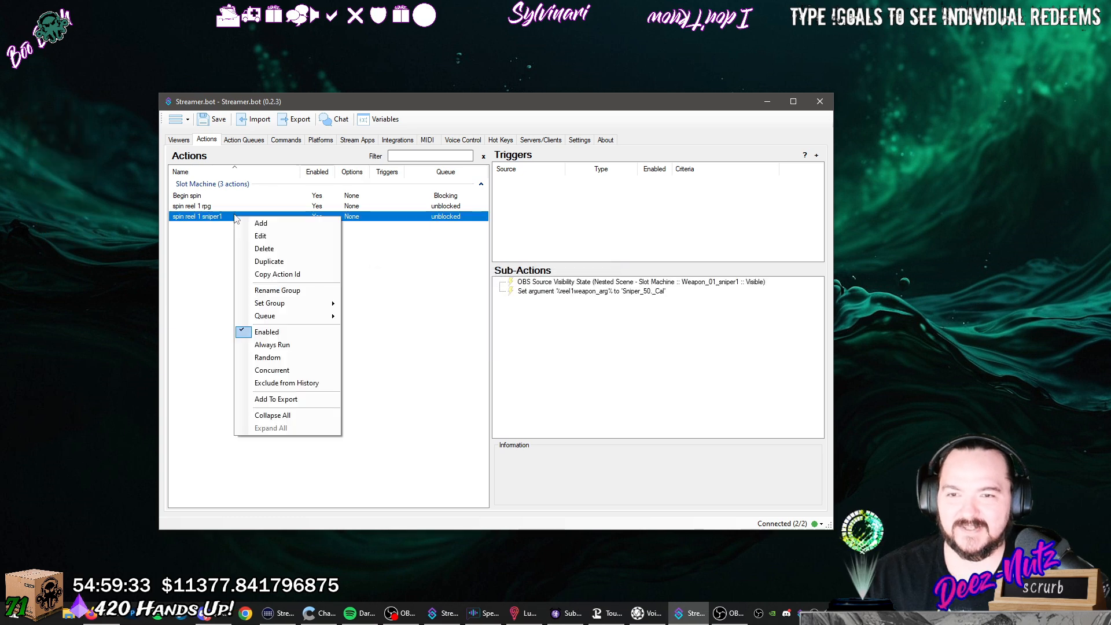
{"action": "left_click", "coordinate": [249, 262]}
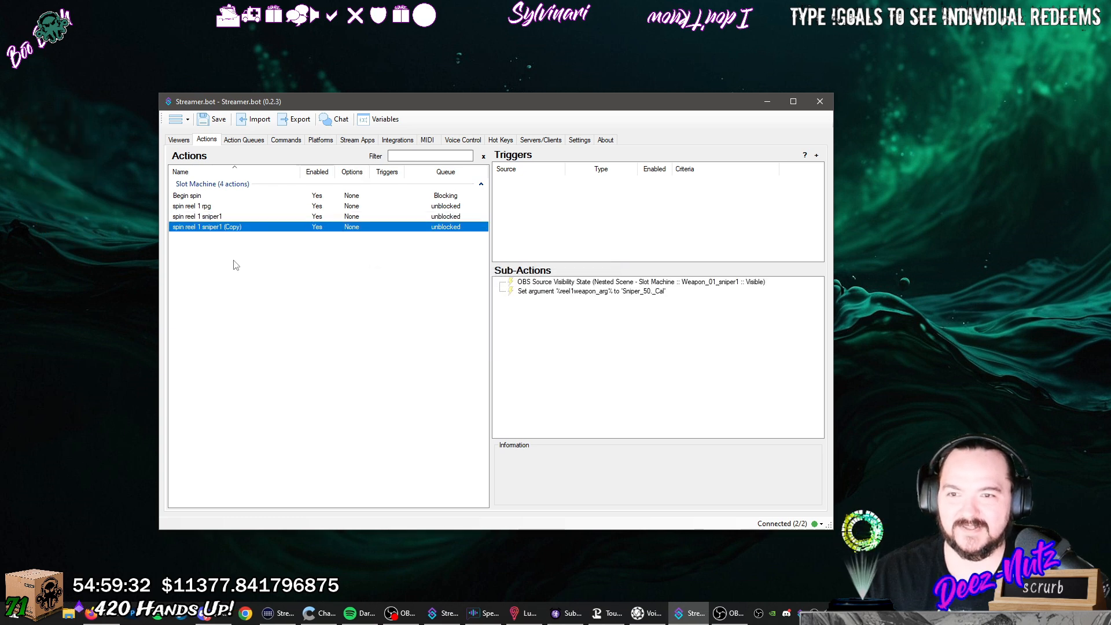
{"action": "right_click", "coordinate": [252, 232]}
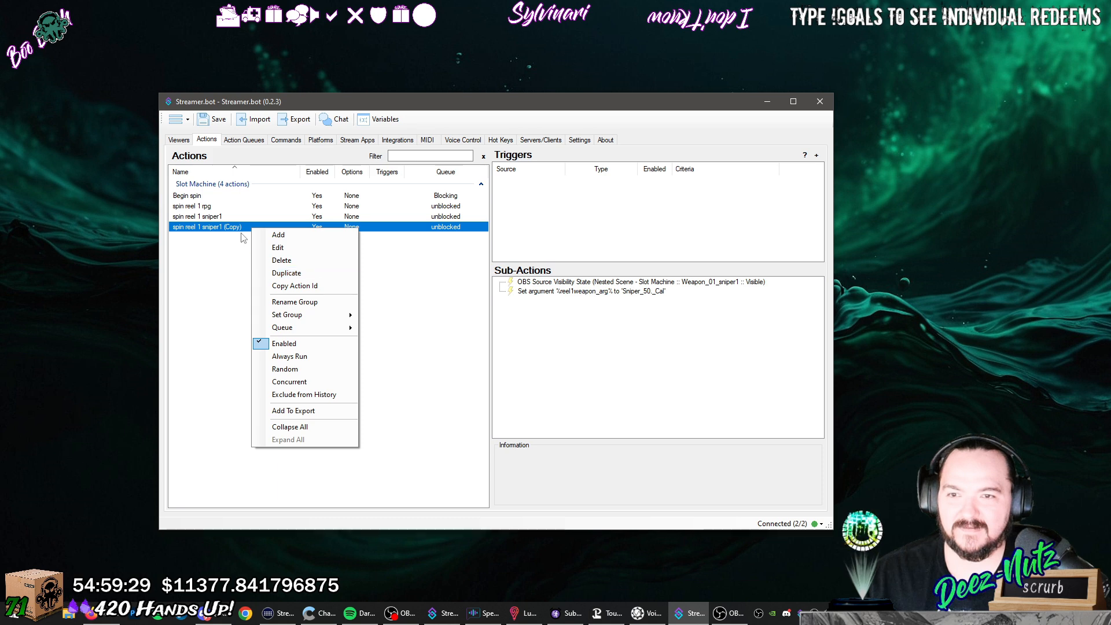
{"action": "double_click", "coordinate": [242, 229]}
{"action": "left_click_drag", "start_coordinate": [515, 277], "coordinate": [457, 276]}
{"action": "type", "text": "2 nordic"}
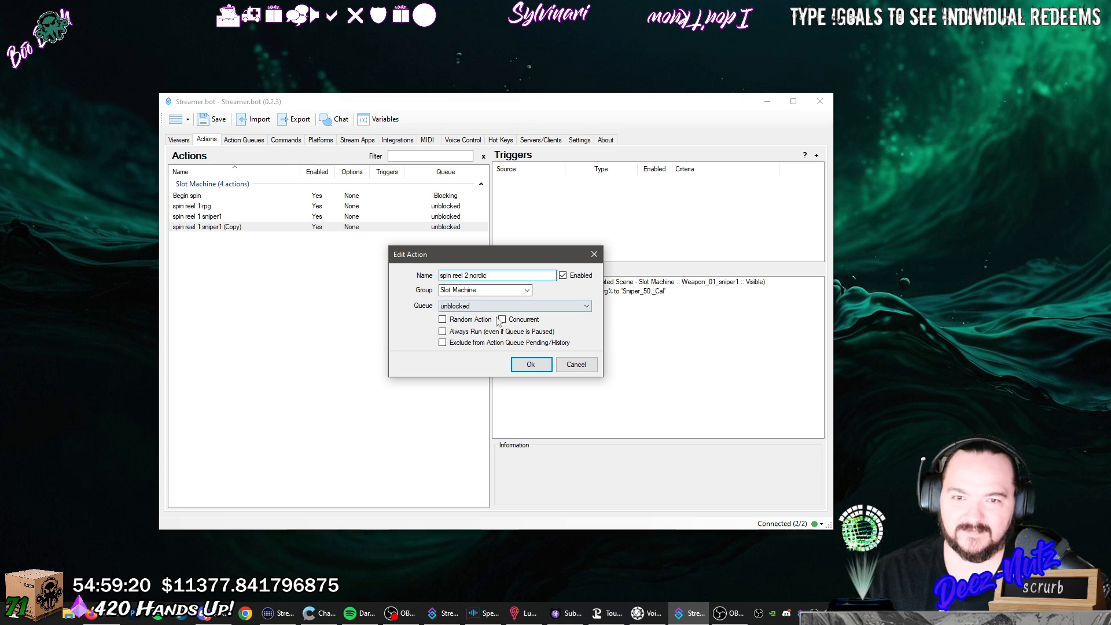
{"action": "left_click", "coordinate": [531, 365]}
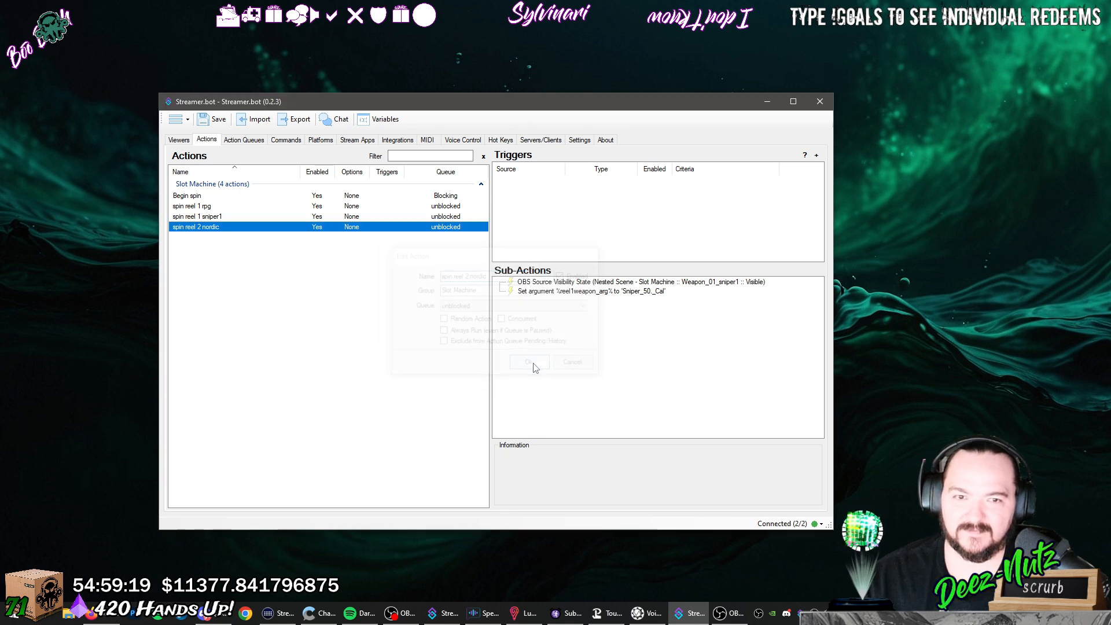
Change the source in the nordic action's OBS Source Visibility sub-action to Item_01_nordic.
{"action": "double_click", "coordinate": [666, 283]}
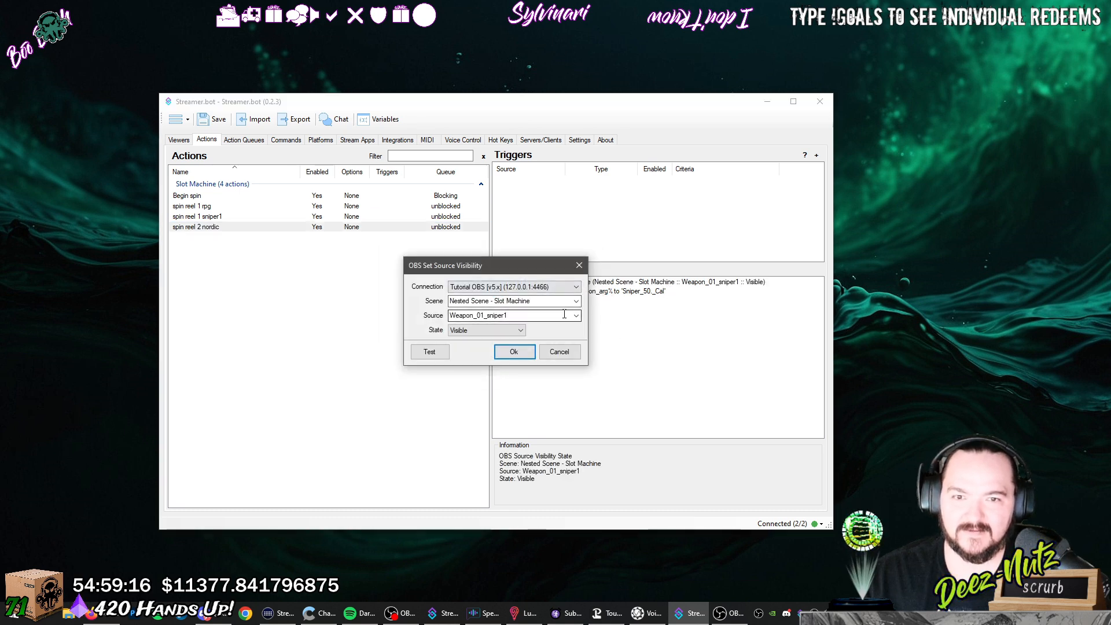
{"action": "left_click", "coordinate": [576, 316]}
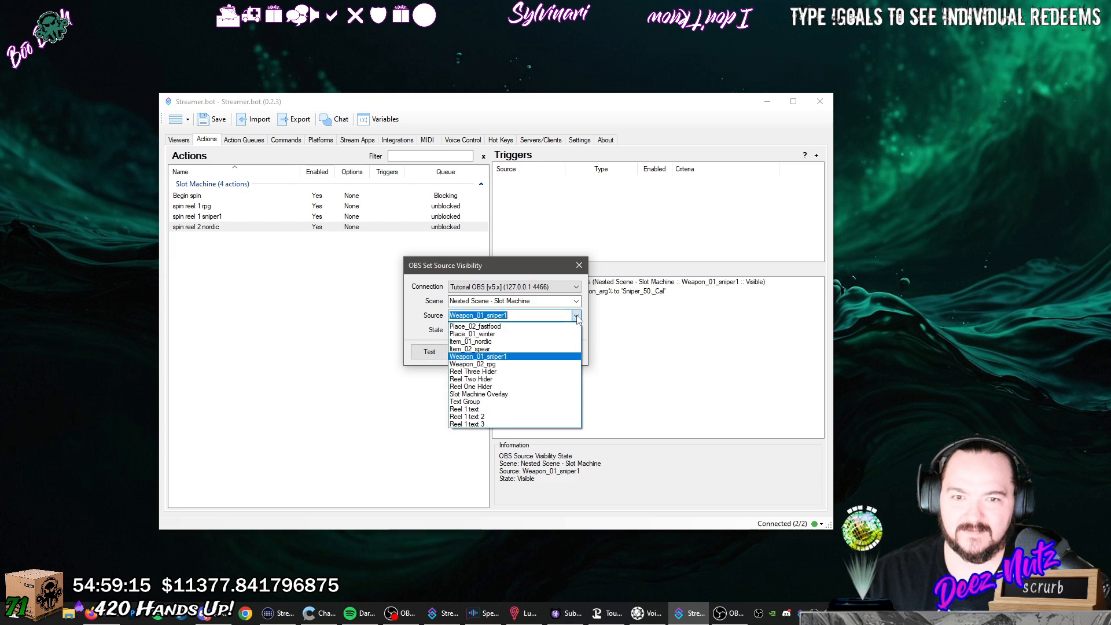
{"action": "left_click", "coordinate": [572, 346]}
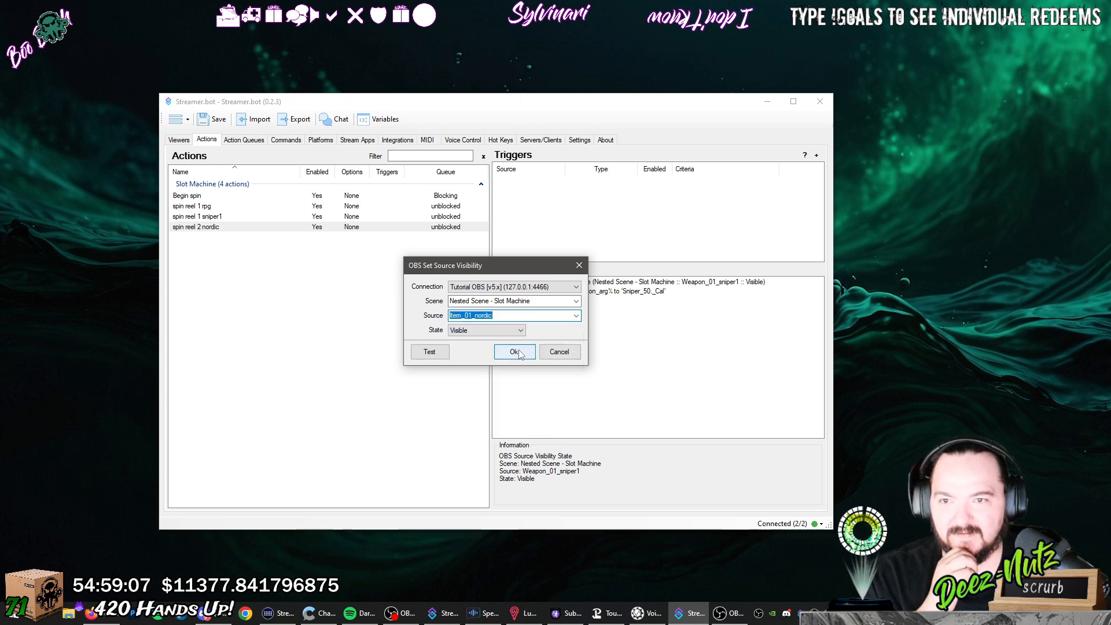
{"action": "left_click", "coordinate": [515, 352]}
{"action": "right_click", "coordinate": [218, 207]}
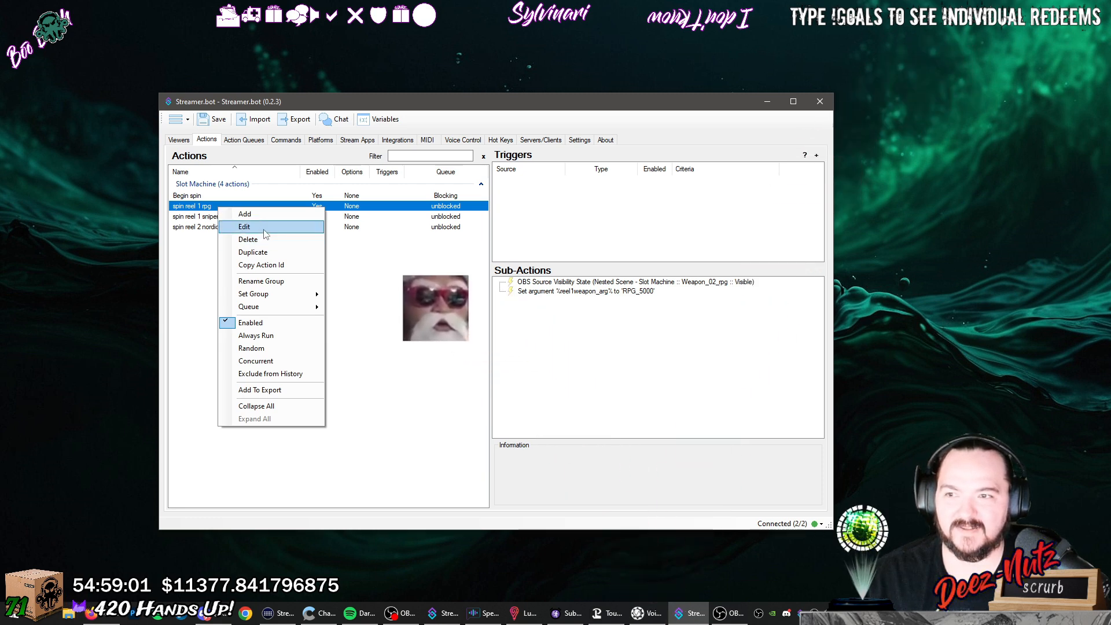
{"action": "left_click", "coordinate": [265, 228]}
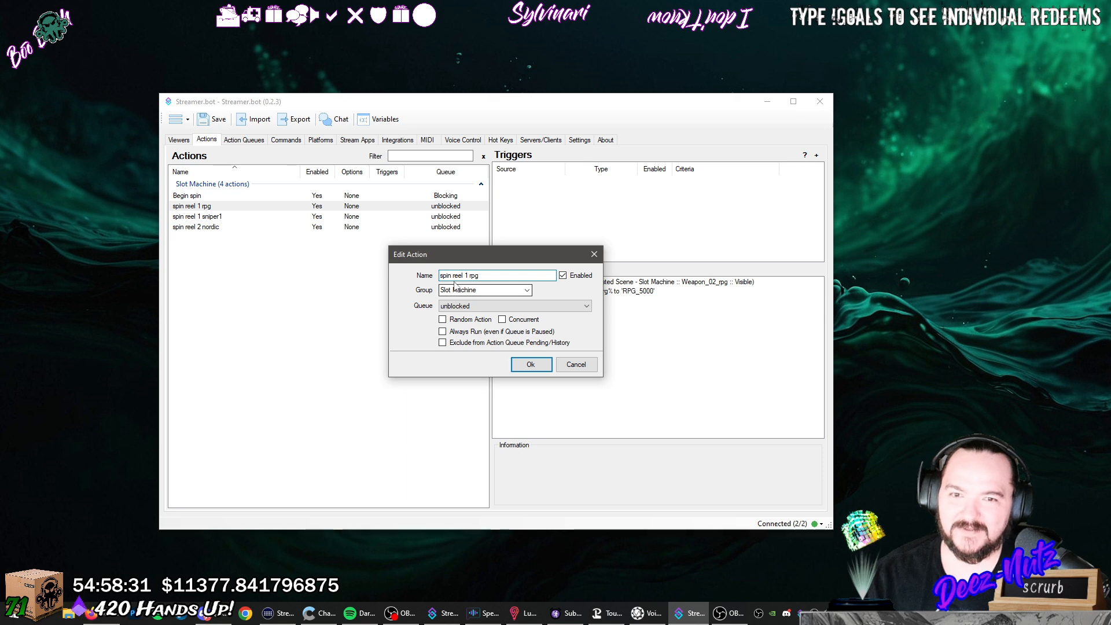
{"action": "left_click", "coordinate": [467, 276]}
{"action": "key", "text": "Delete"}
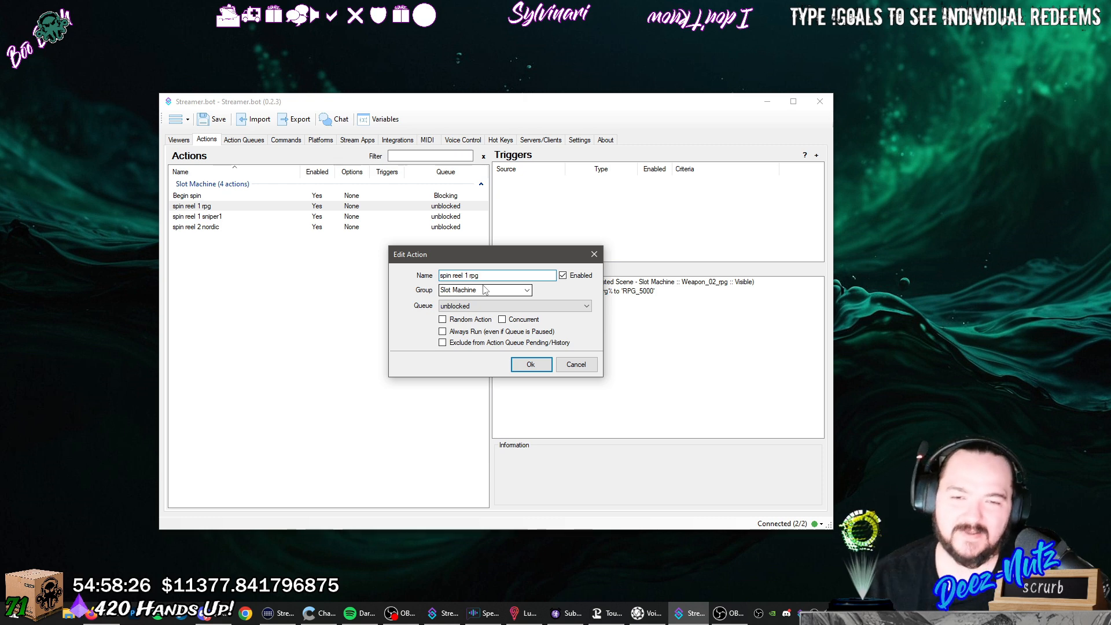
{"action": "left_click", "coordinate": [498, 276]}
{"action": "left_click", "coordinate": [594, 254]}
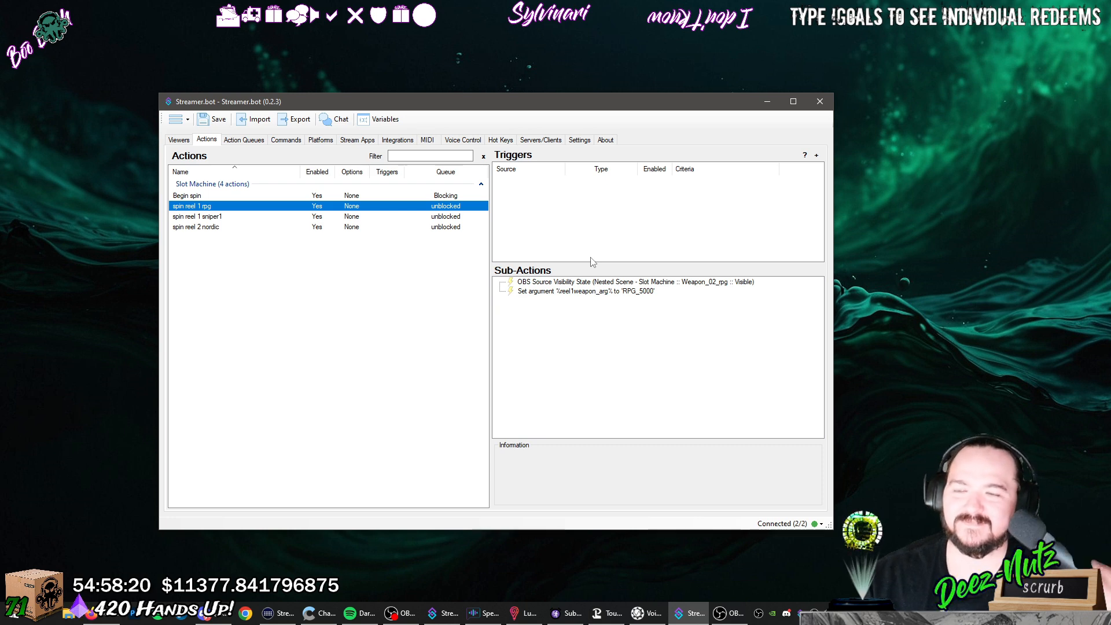
Set the value of the argument in the spin reel 2 nordic action to Nordic_PickAxe.
{"action": "left_click", "coordinate": [234, 229]}
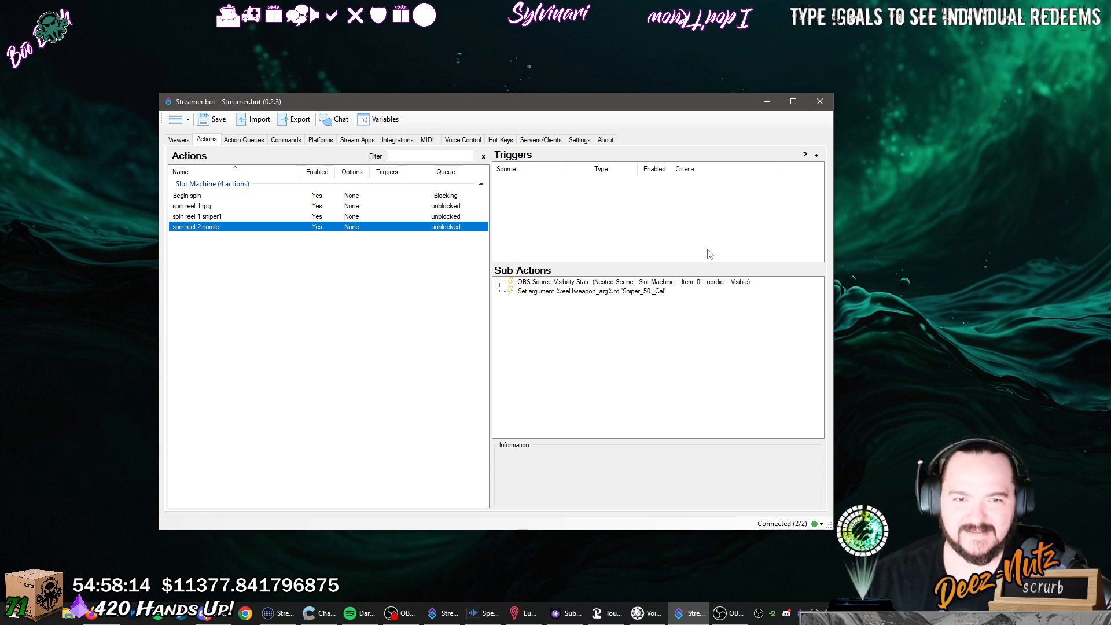
{"action": "left_click", "coordinate": [712, 283]}
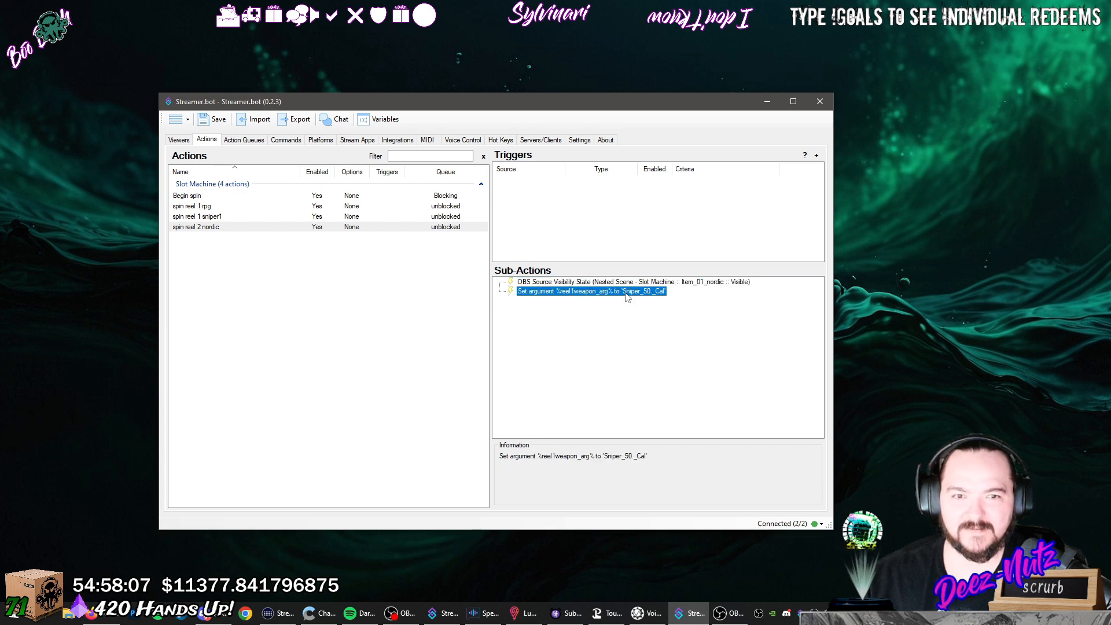
{"action": "double_click", "coordinate": [649, 291]}
{"action": "key", "text": "Tab"}
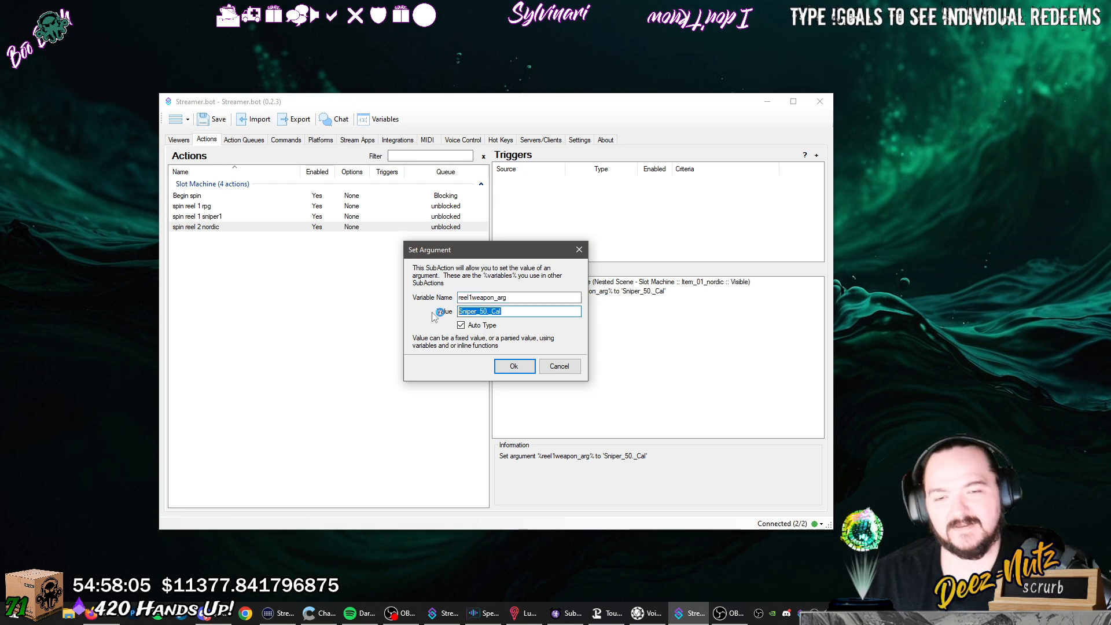
{"action": "type", "text": "nord"}
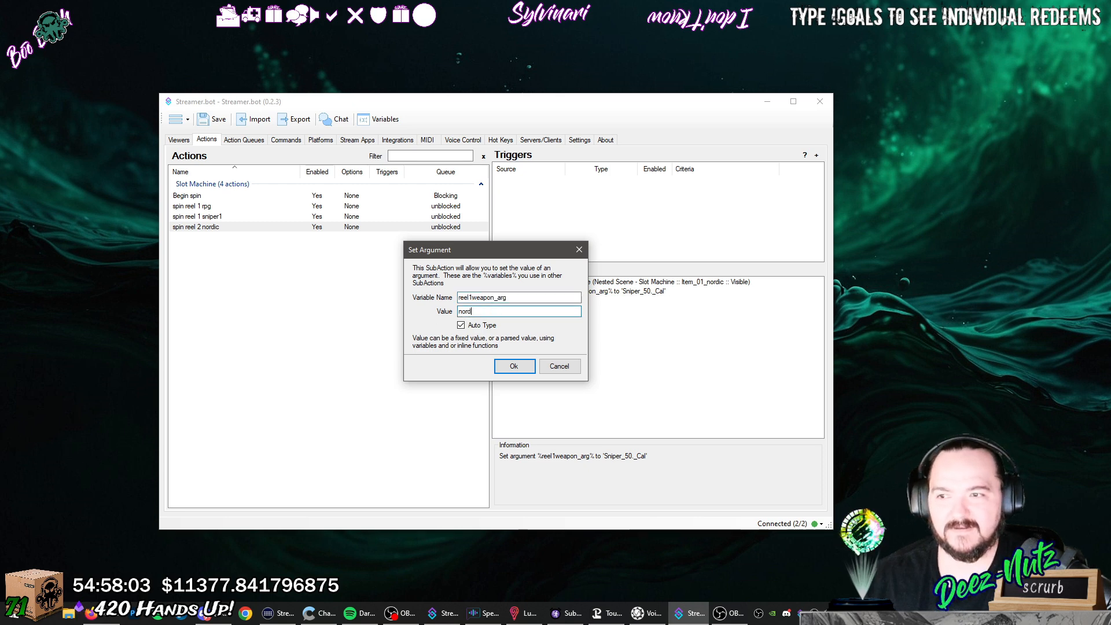
{"action": "type", "text": "ic"}
{"action": "type", "text": "_P"}
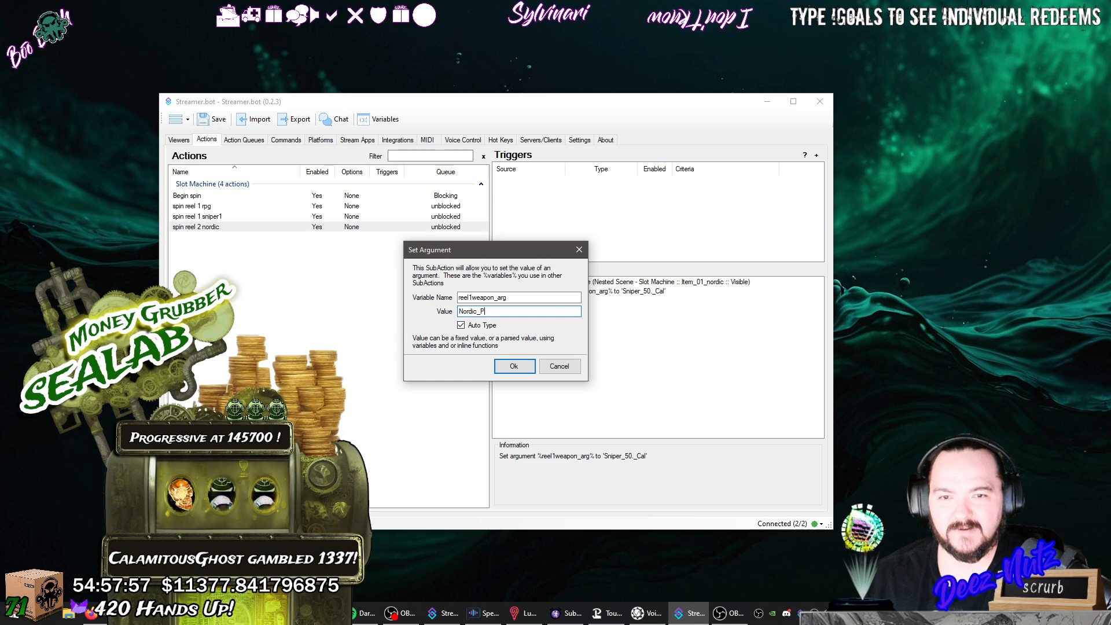
{"action": "type", "text": "ickAx"}
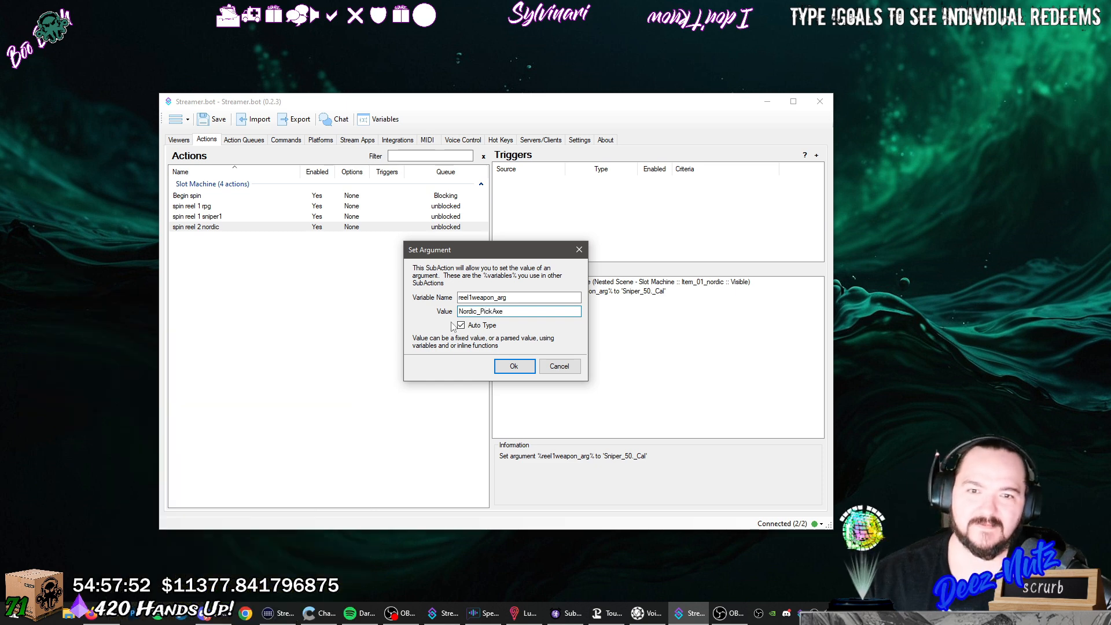
{"action": "type", "text": "e"}
{"action": "left_click", "coordinate": [531, 371]}
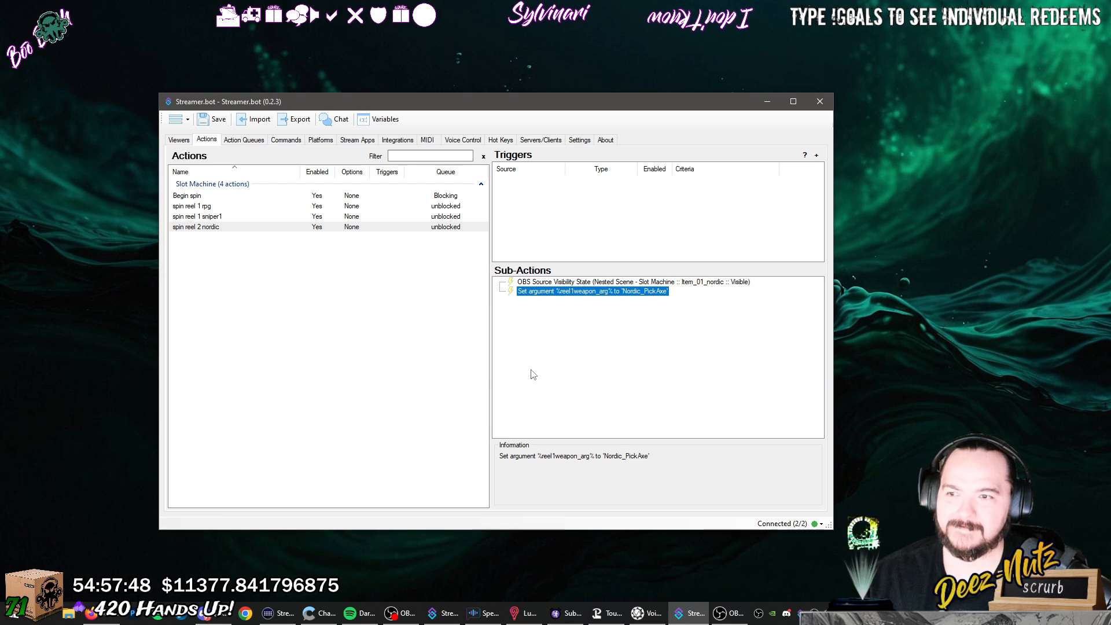
Rename the nordic action's argument variable to reel2item_arg.
{"action": "left_click", "coordinate": [533, 375]}
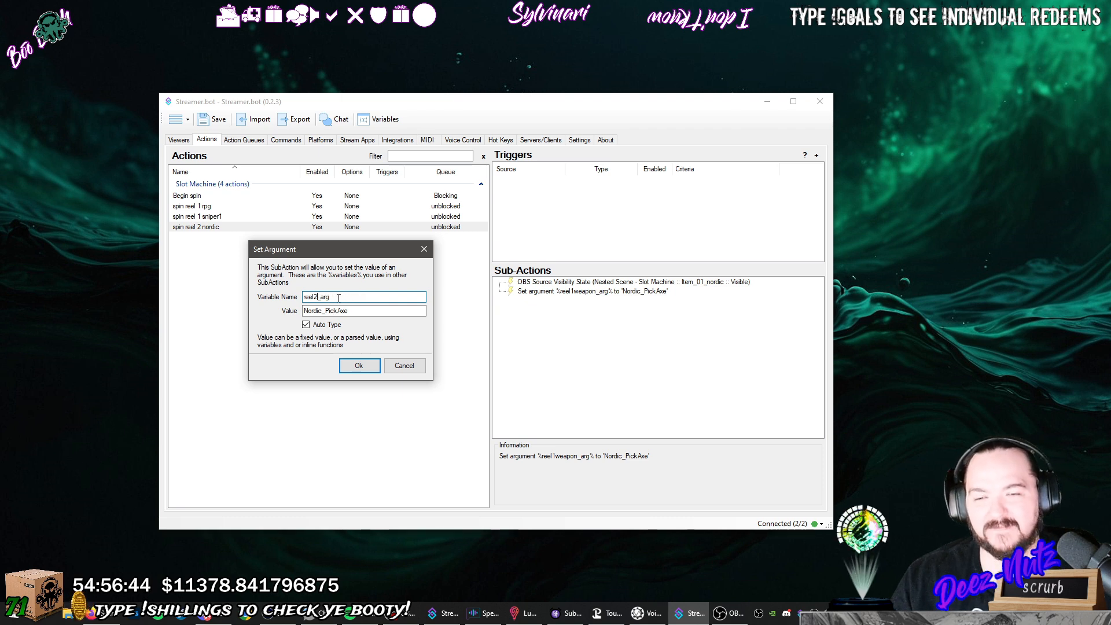
{"action": "type", "text": "item"}
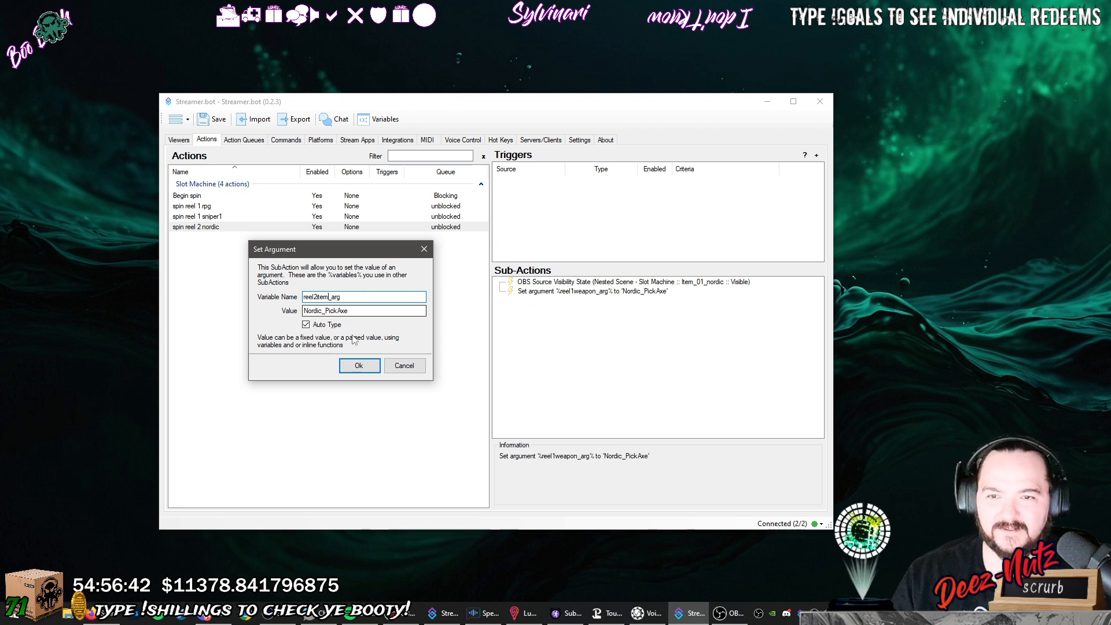
{"action": "left_click", "coordinate": [360, 365]}
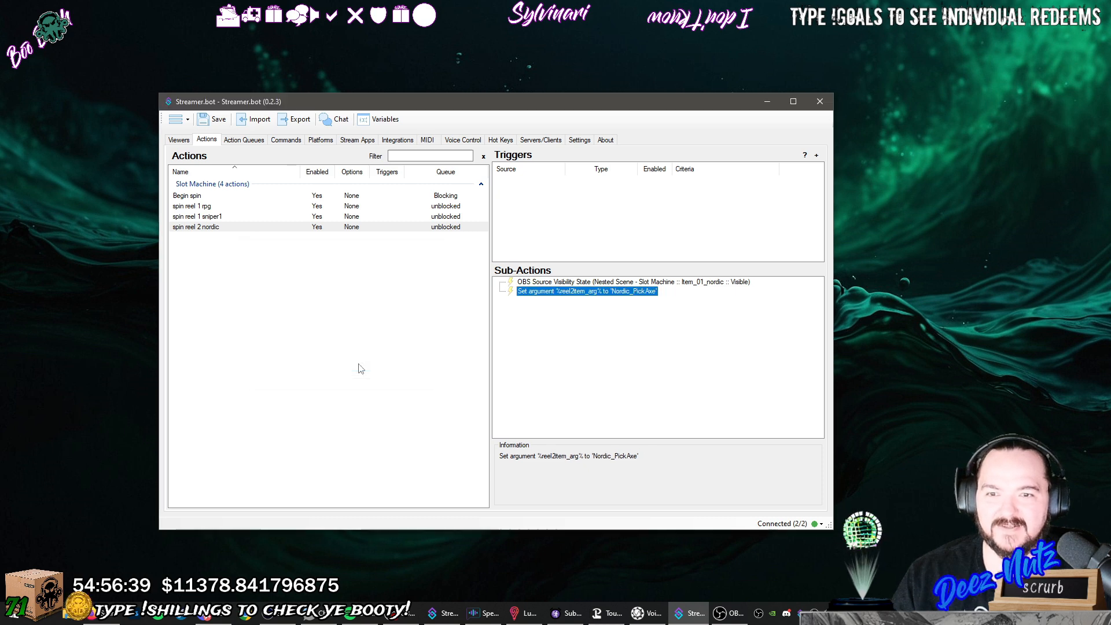
Review the source visibility and argument sub-actions of the spin reel 2 nordic action.
{"action": "left_click", "coordinate": [336, 228]}
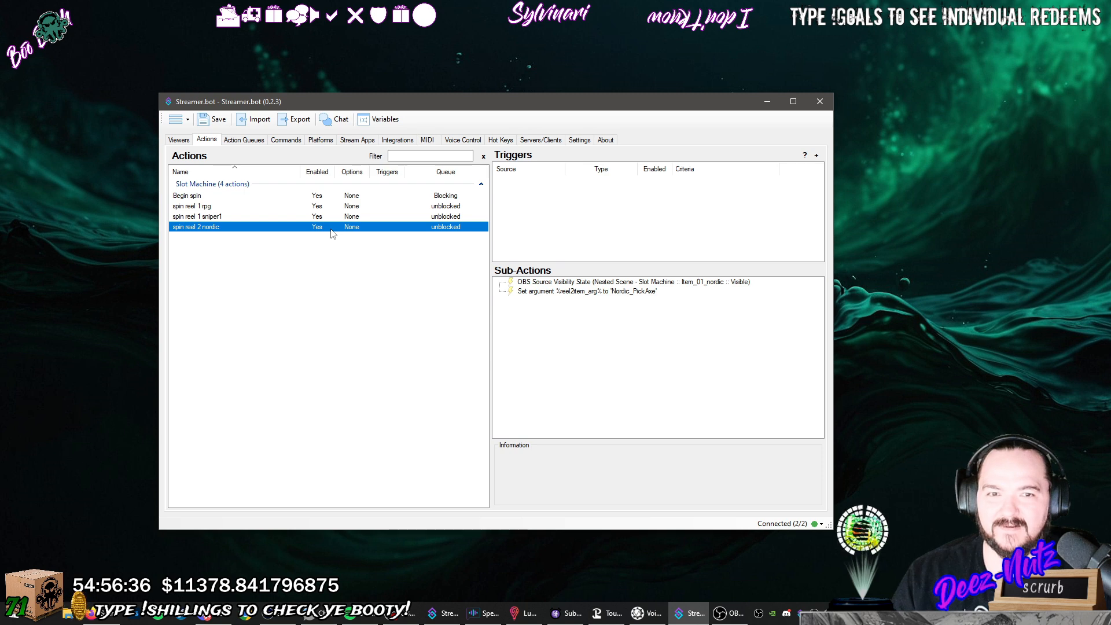
{"action": "left_click", "coordinate": [576, 283]}
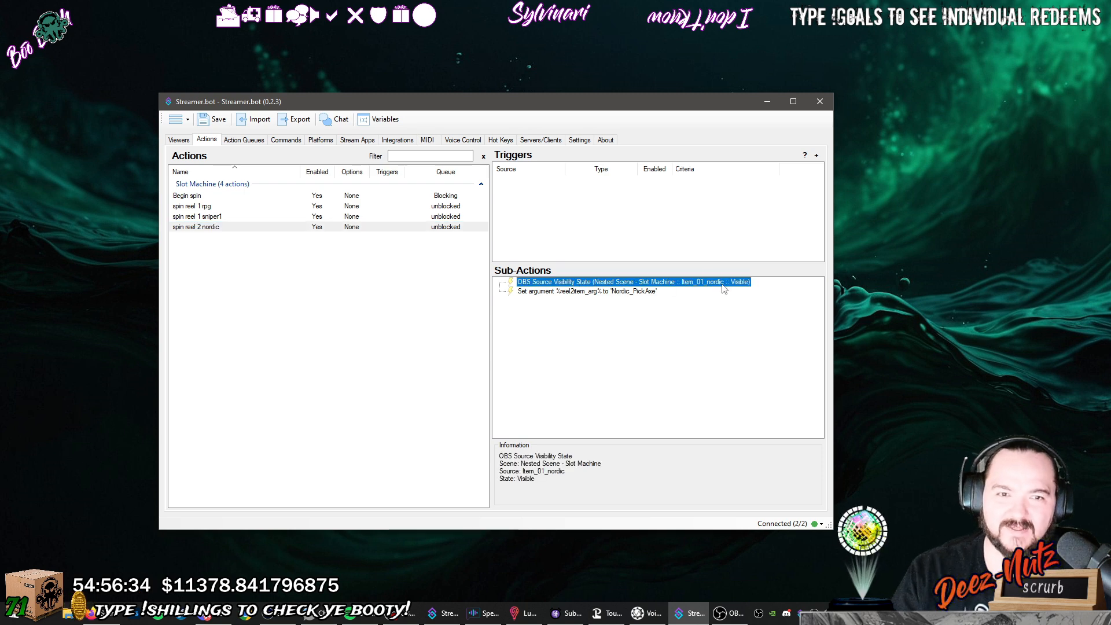
{"action": "left_click", "coordinate": [574, 292]}
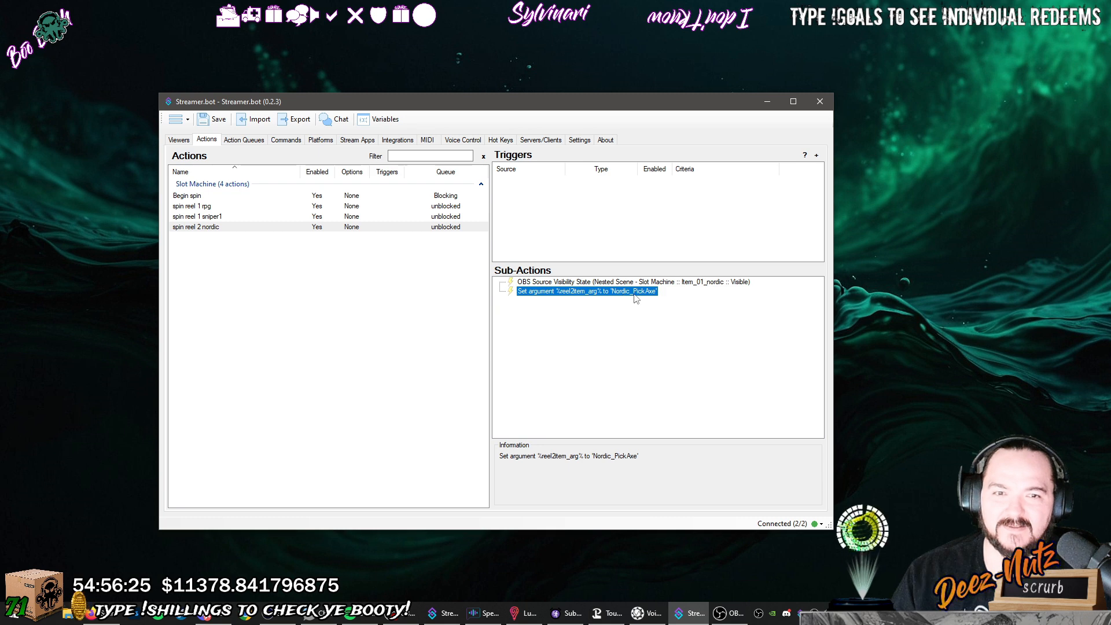
Duplicate the spin reel 2 nordic action and rename the copy to spin reel 2 spear.
{"action": "left_click", "coordinate": [332, 228]}
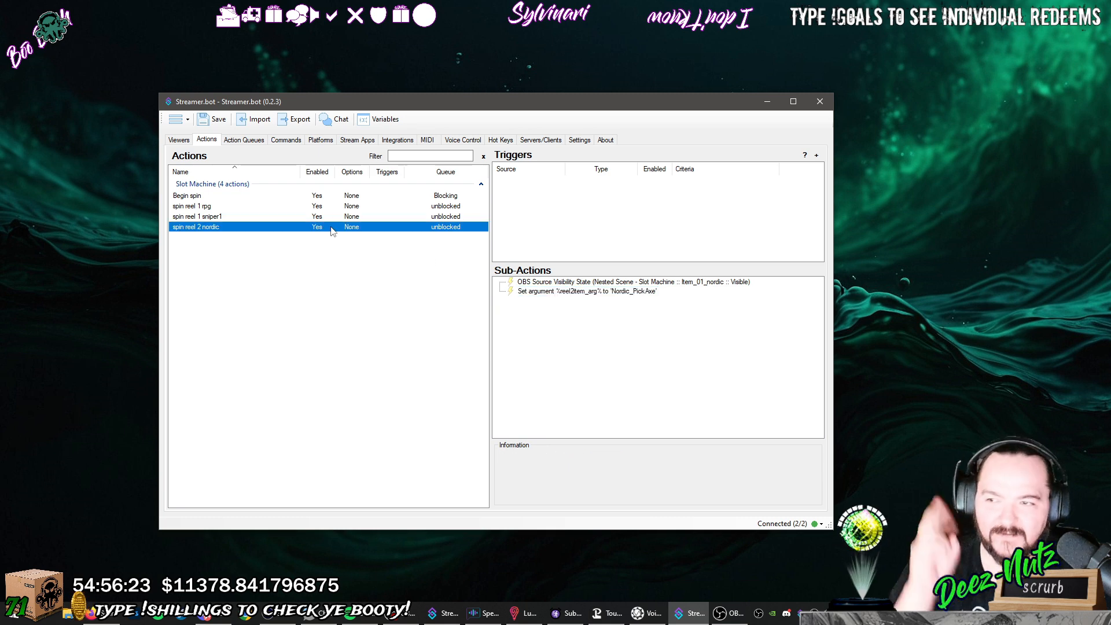
{"action": "right_click", "coordinate": [332, 229]}
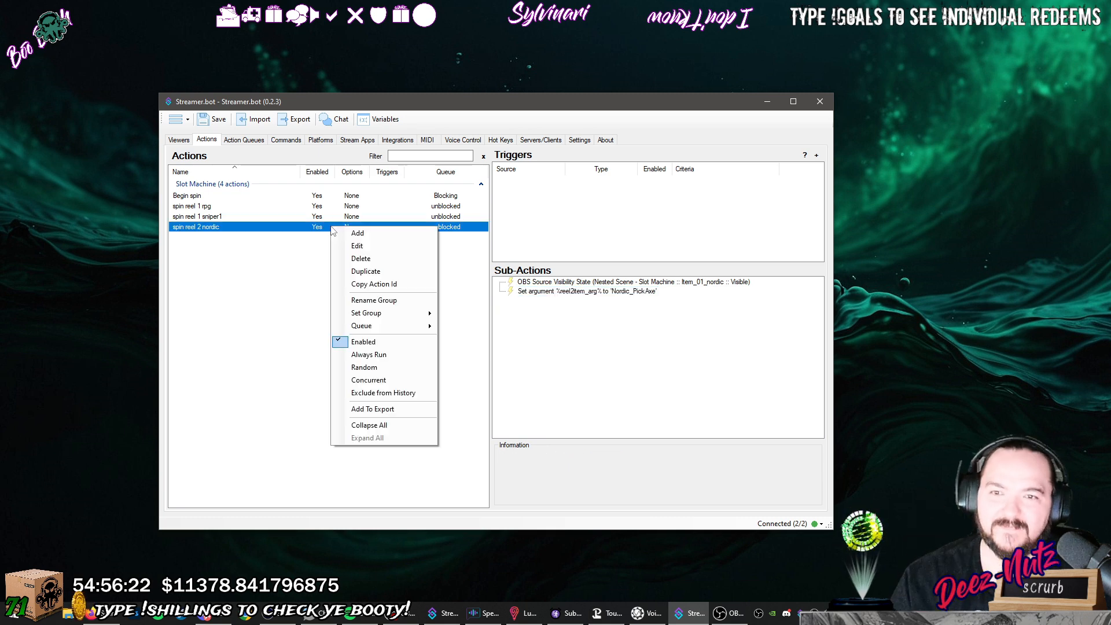
{"action": "left_click", "coordinate": [356, 268]}
{"action": "double_click", "coordinate": [258, 238]}
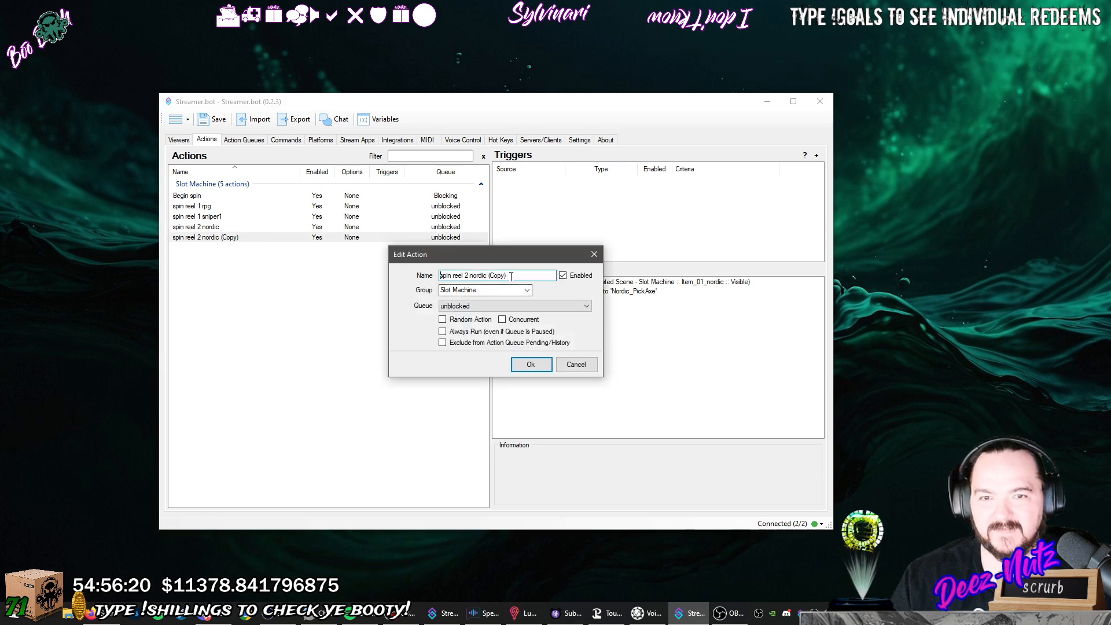
{"action": "left_click_drag", "start_coordinate": [509, 276], "coordinate": [471, 276]}
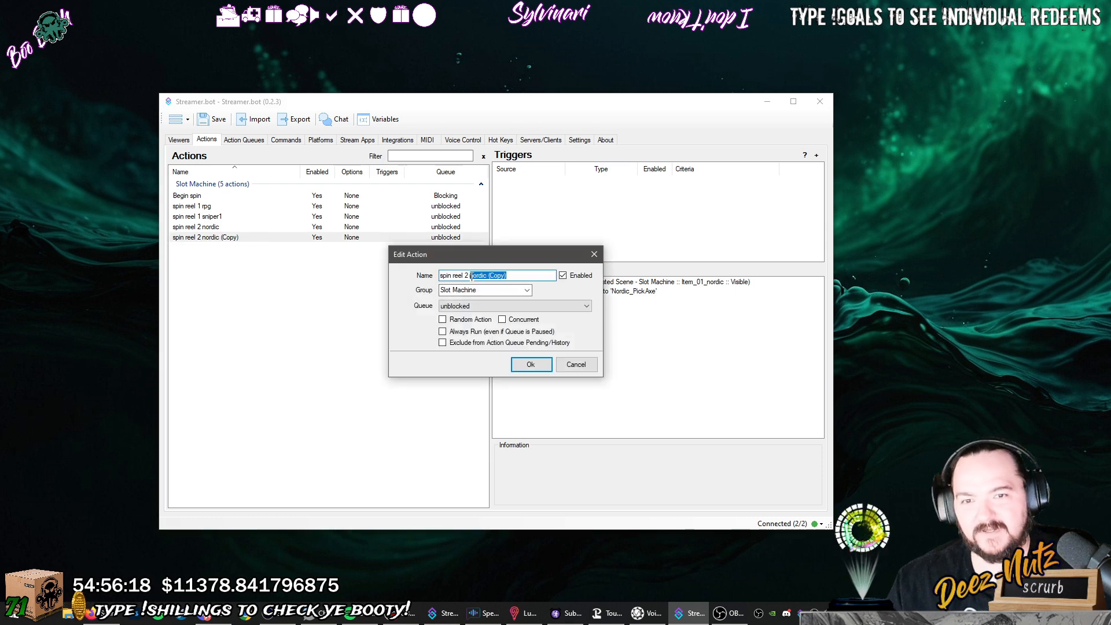
{"action": "type", "text": "spea"}
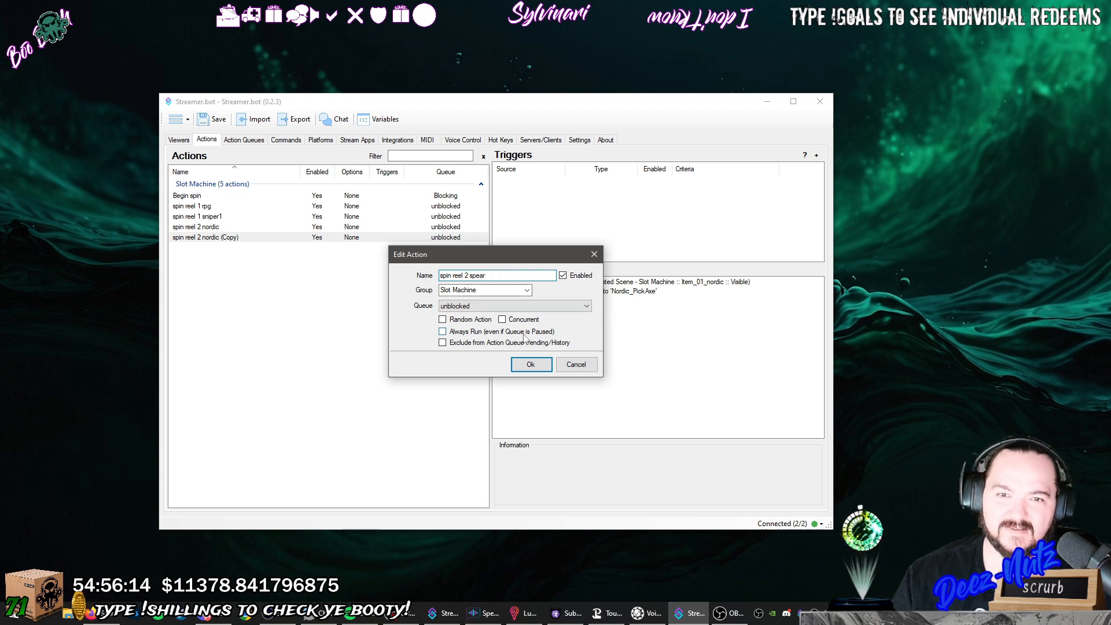
{"action": "left_click", "coordinate": [531, 365]}
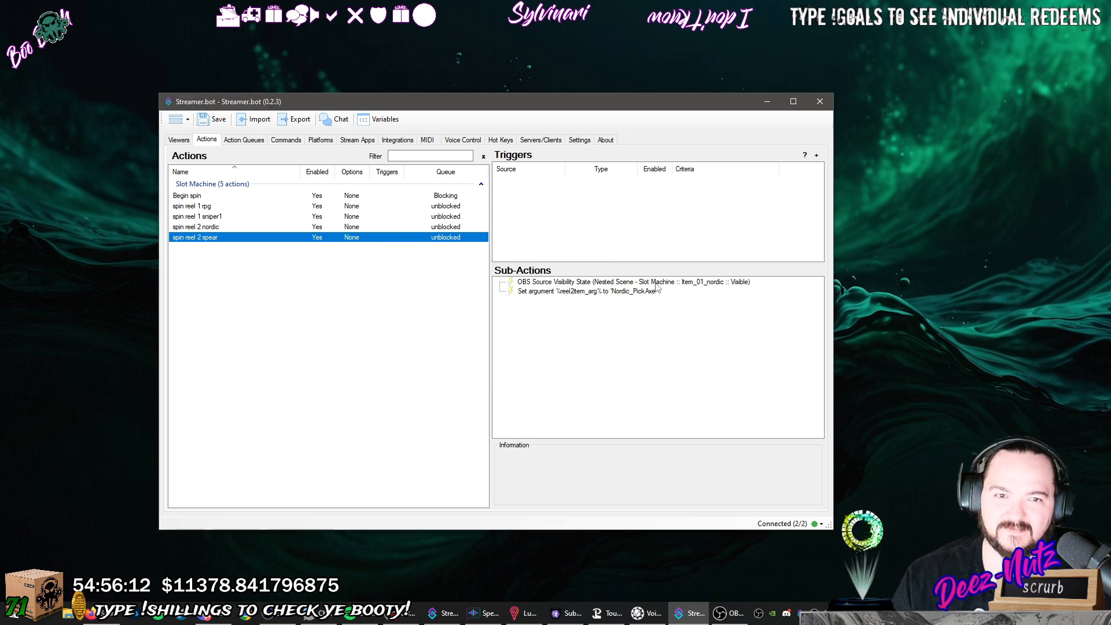
Change the source in the spear action's OBS Source Visibility sub-action to Item_02_spear.
{"action": "double_click", "coordinate": [656, 283]}
{"action": "left_click", "coordinate": [576, 316]}
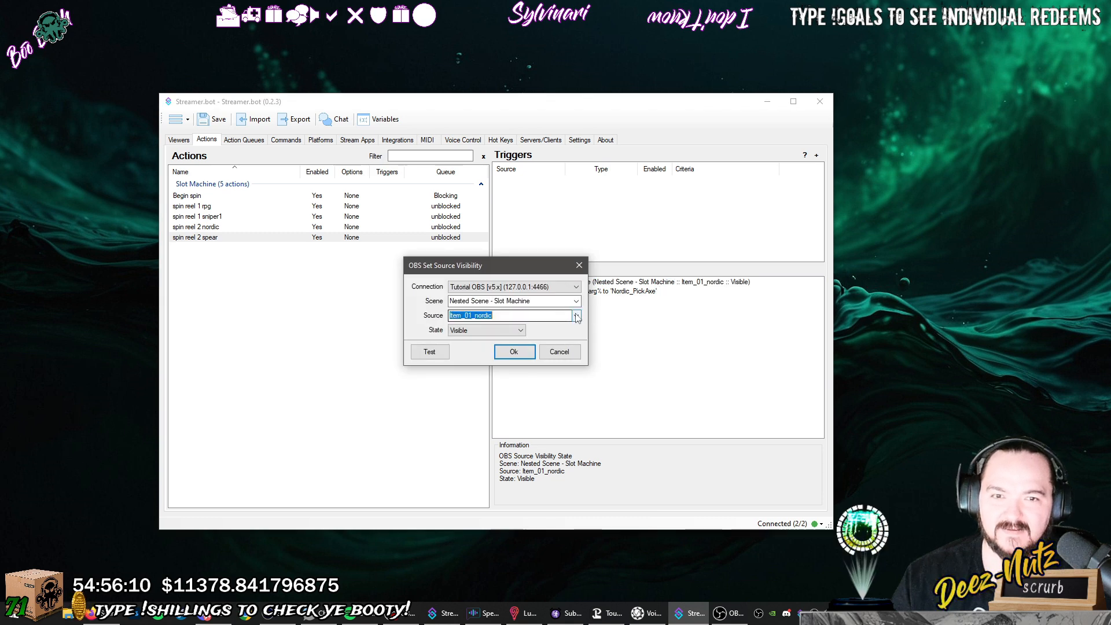
{"action": "left_click", "coordinate": [525, 348]}
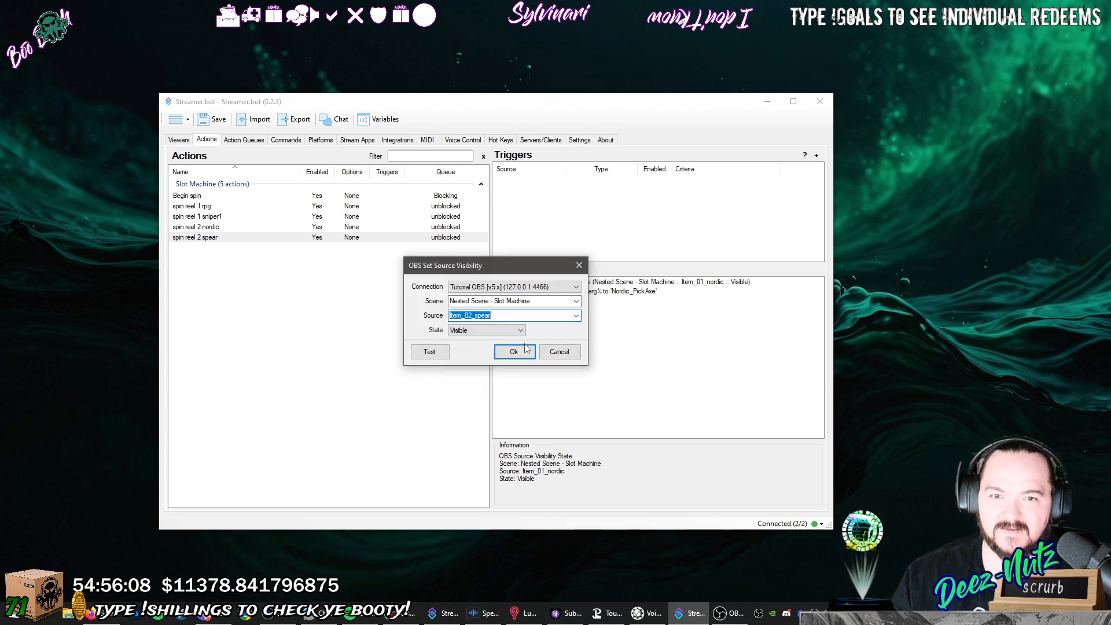
{"action": "left_click", "coordinate": [514, 351]}
Set the value of the reel2item_arg argument in the spin reel 2 spear action to SpearedShark_PickAxe.
{"action": "double_click", "coordinate": [639, 291]}
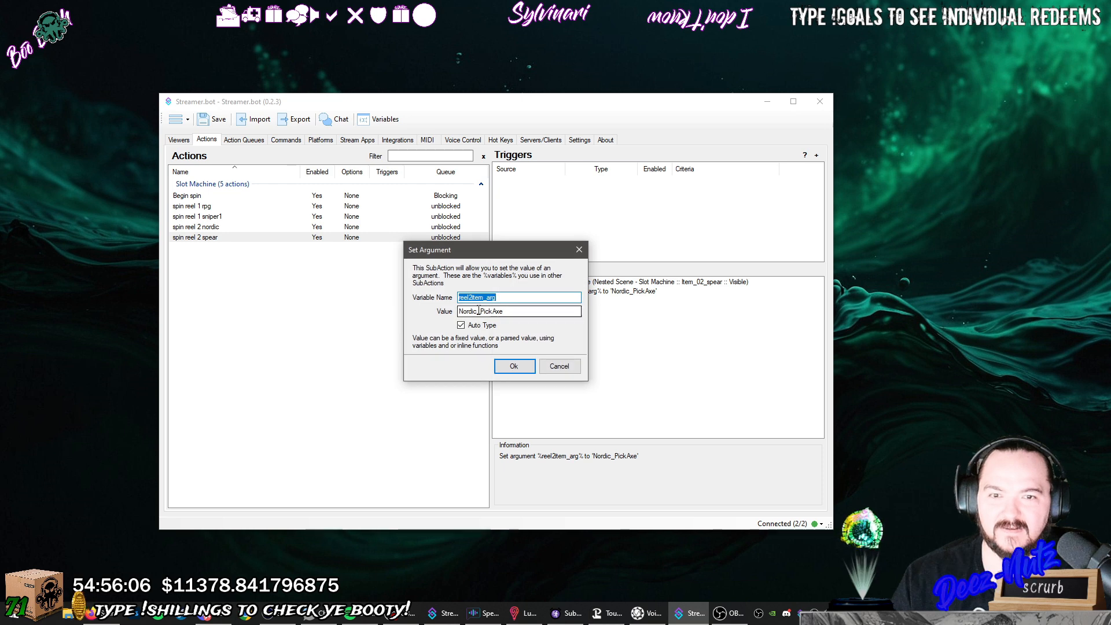
{"action": "left_click", "coordinate": [510, 297]}
{"action": "left_click", "coordinate": [520, 312]}
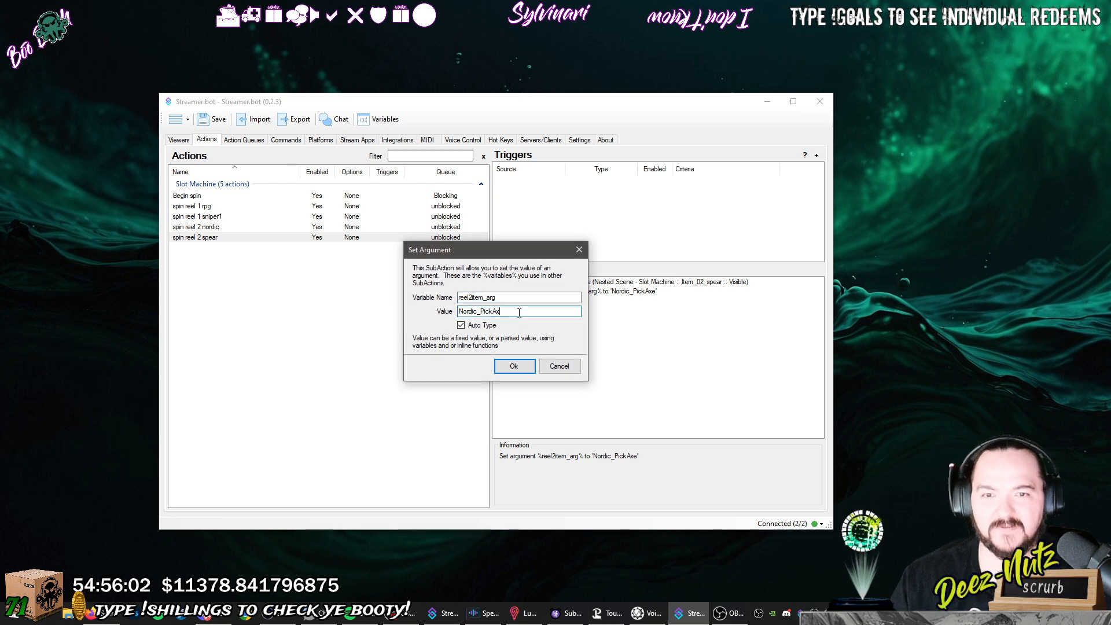
{"action": "key", "text": "BackSpace"}
{"action": "key", "text": "BackSpace"}
{"action": "key", "text": "BackSpace"}
{"action": "key", "text": "BackSpace"}
{"action": "key", "text": "BackSpace"}
{"action": "key", "text": "BackSpace"}
{"action": "key", "text": "BackSpace"}
{"action": "key", "text": "BackSpace"}
{"action": "key", "text": "BackSpace"}
{"action": "key", "text": "BackSpace"}
{"action": "key", "text": "BackSpace"}
{"action": "key", "text": "BackSpace"}
{"action": "key", "text": "BackSpace"}
{"action": "type", "text": "Spea"}
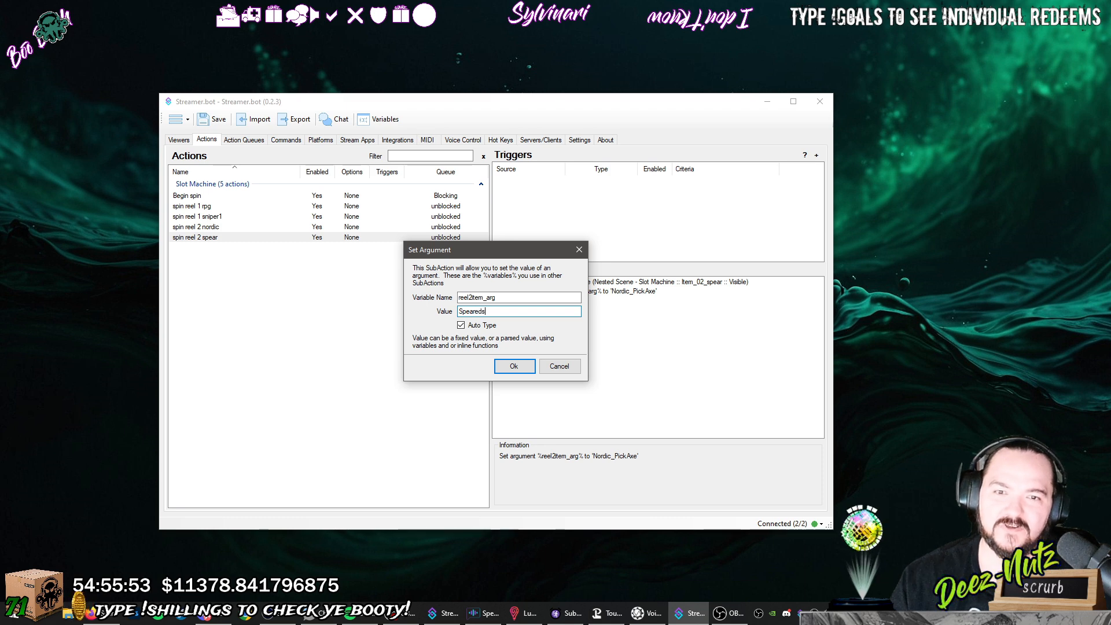
{"action": "type", "text": "redShark_"}
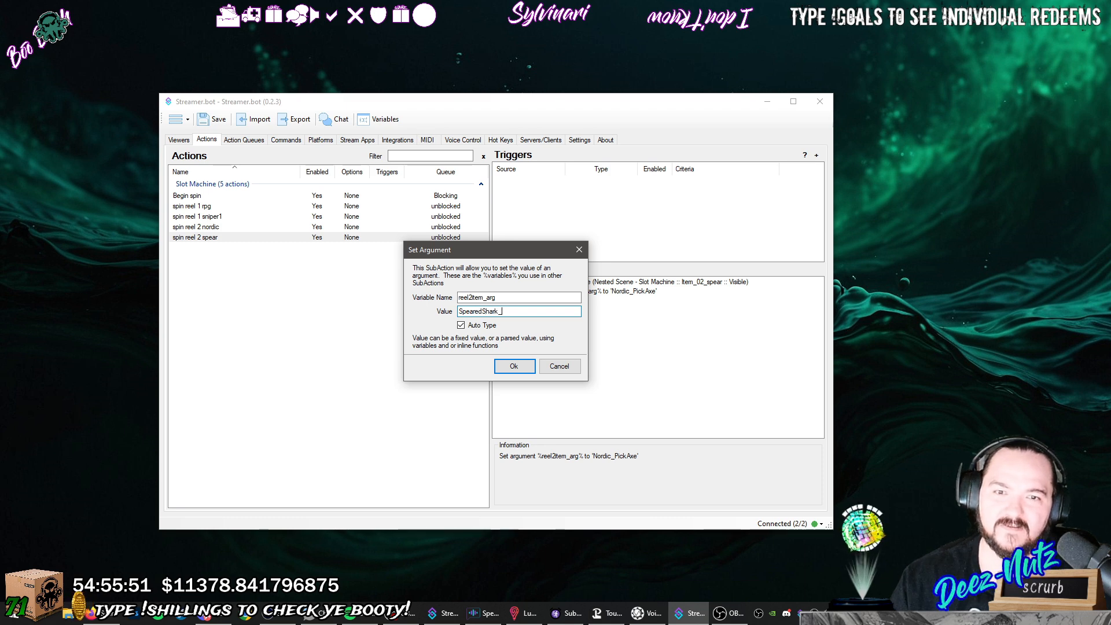
{"action": "type", "text": "AP"}
{"action": "type", "text": "Pi"}
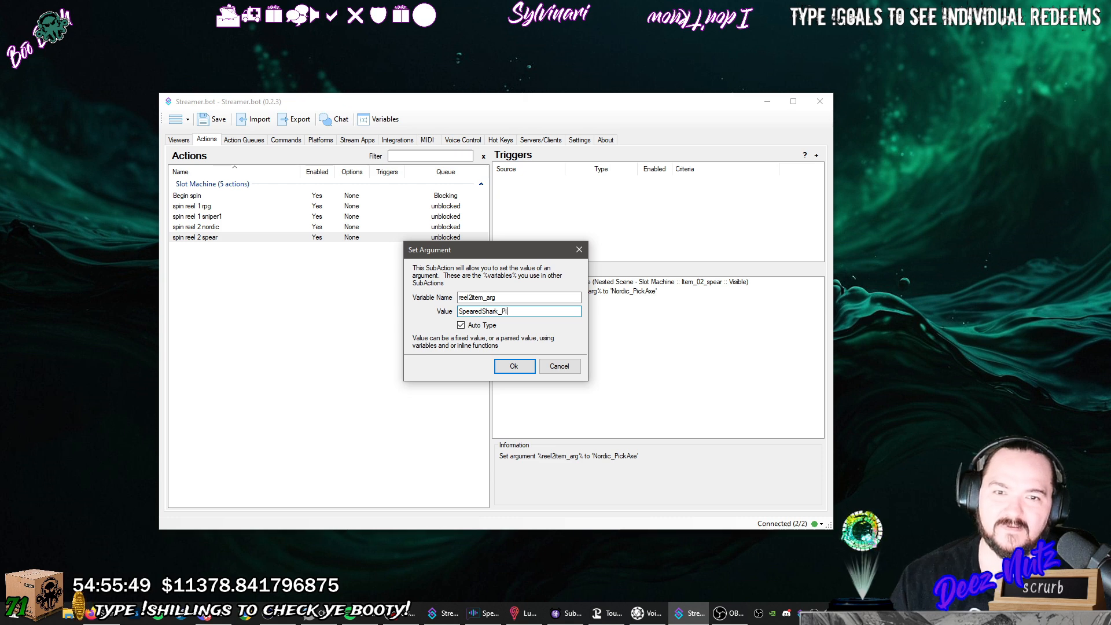
{"action": "type", "text": "ckAxe"}
{"action": "key", "text": "Return"}
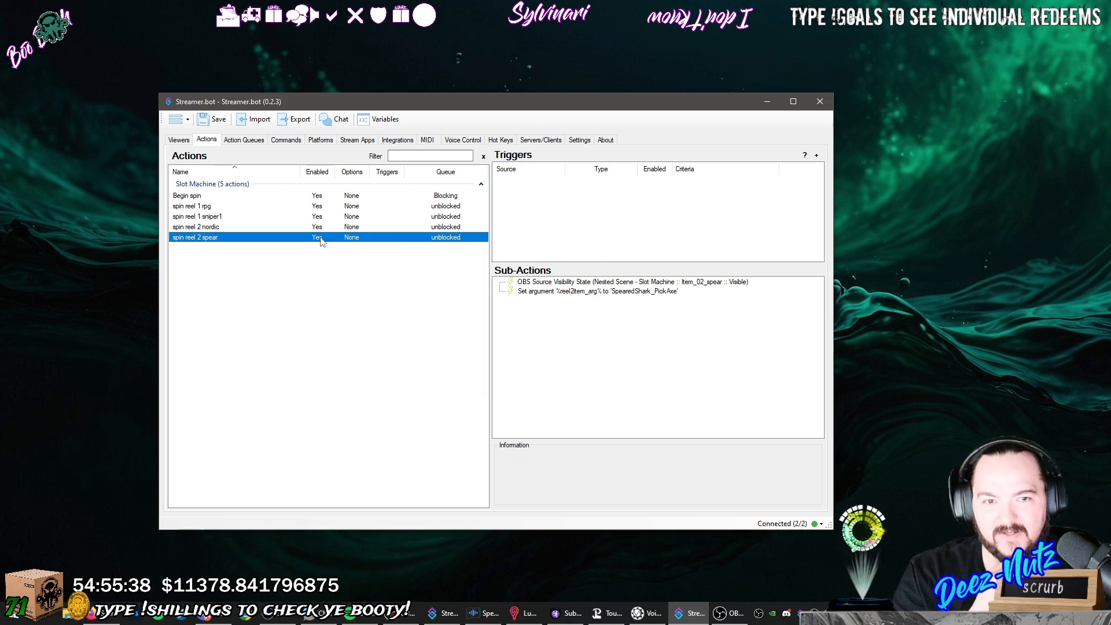
Duplicate the spin reel 2 spear action and rename the copy to spin reel 3 winter.
{"action": "right_click", "coordinate": [322, 241]}
{"action": "left_click", "coordinate": [338, 283]}
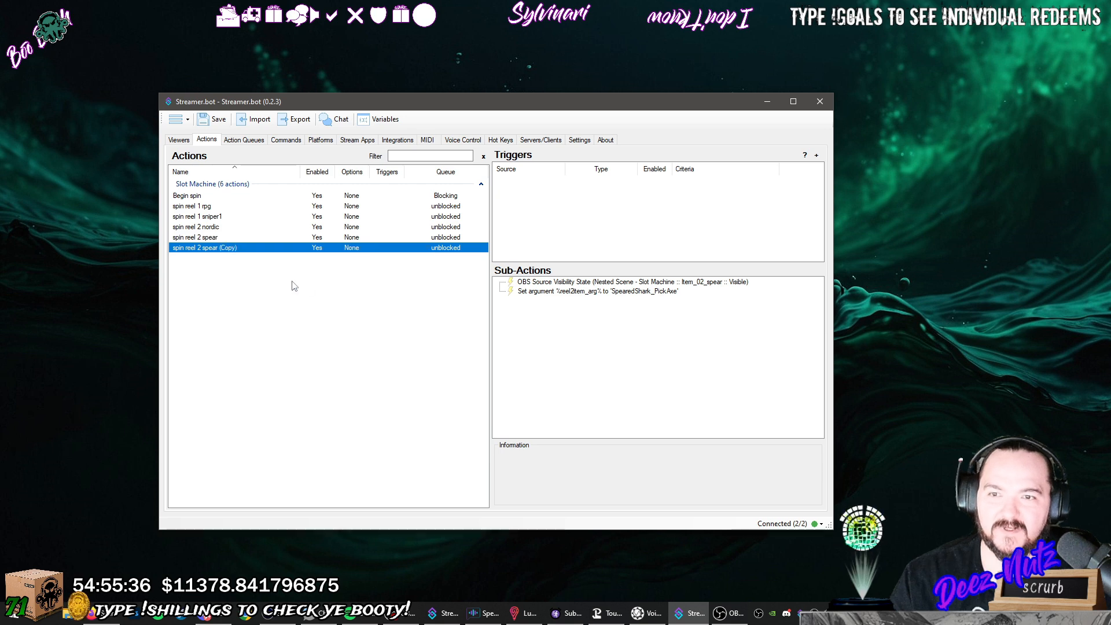
{"action": "double_click", "coordinate": [255, 252]}
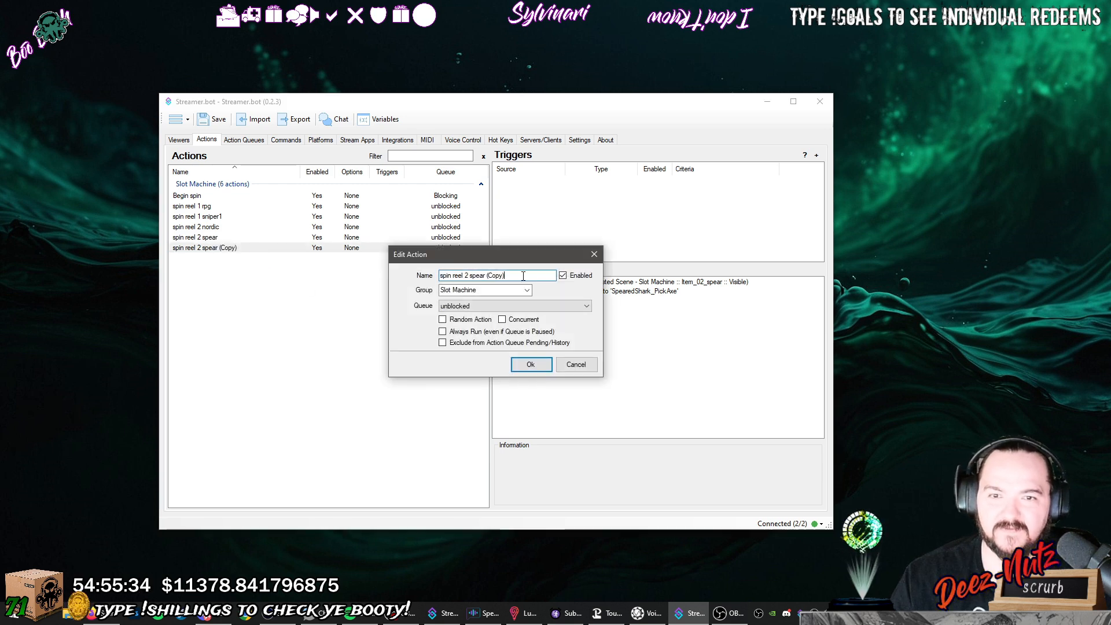
{"action": "key", "text": "ctrl+shift+Left"}
{"action": "key", "text": "ctrl+shift+Left"}
{"action": "key", "text": "ctrl+shift+Left"}
{"action": "type", "text": "3"}
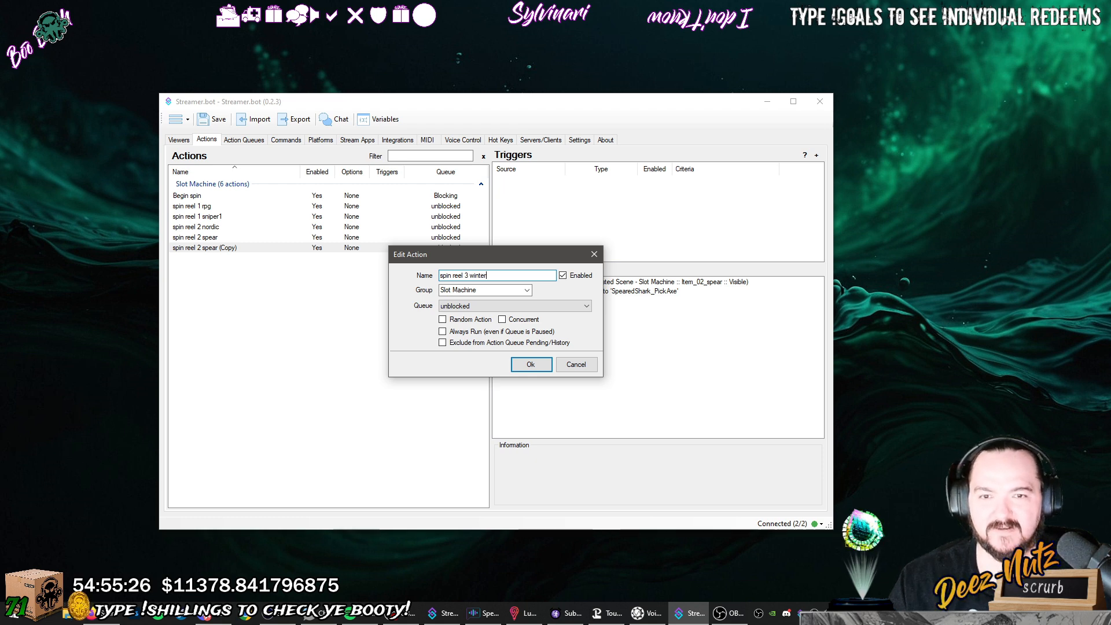
{"action": "left_click", "coordinate": [531, 364]}
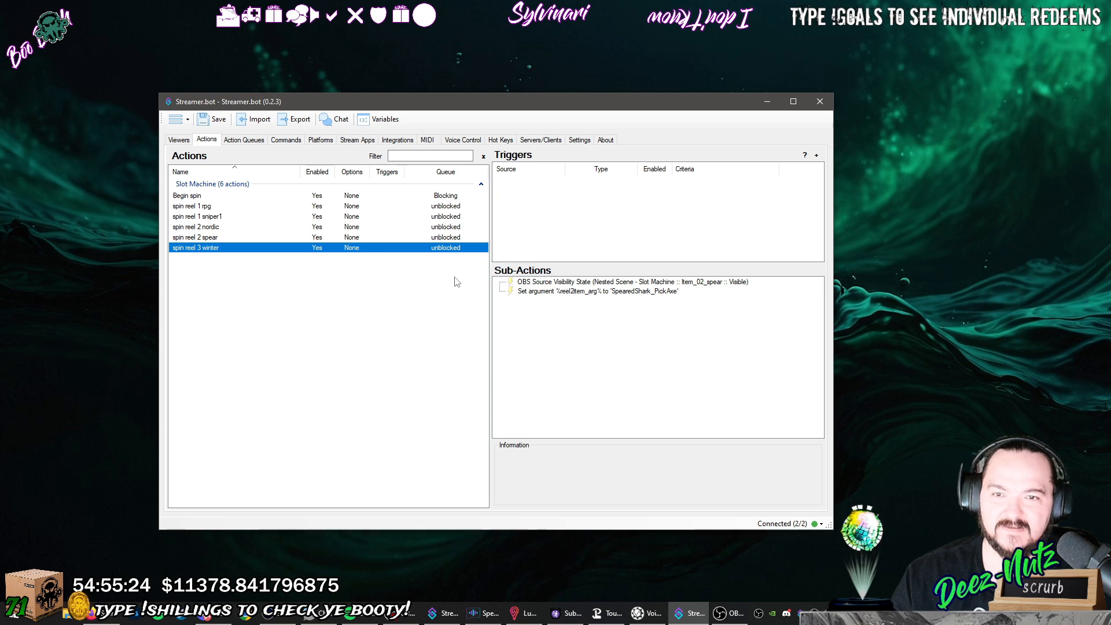
Change the source in the winter action's OBS Source Visibility sub-action to Place_01_winter.
{"action": "double_click", "coordinate": [591, 284]}
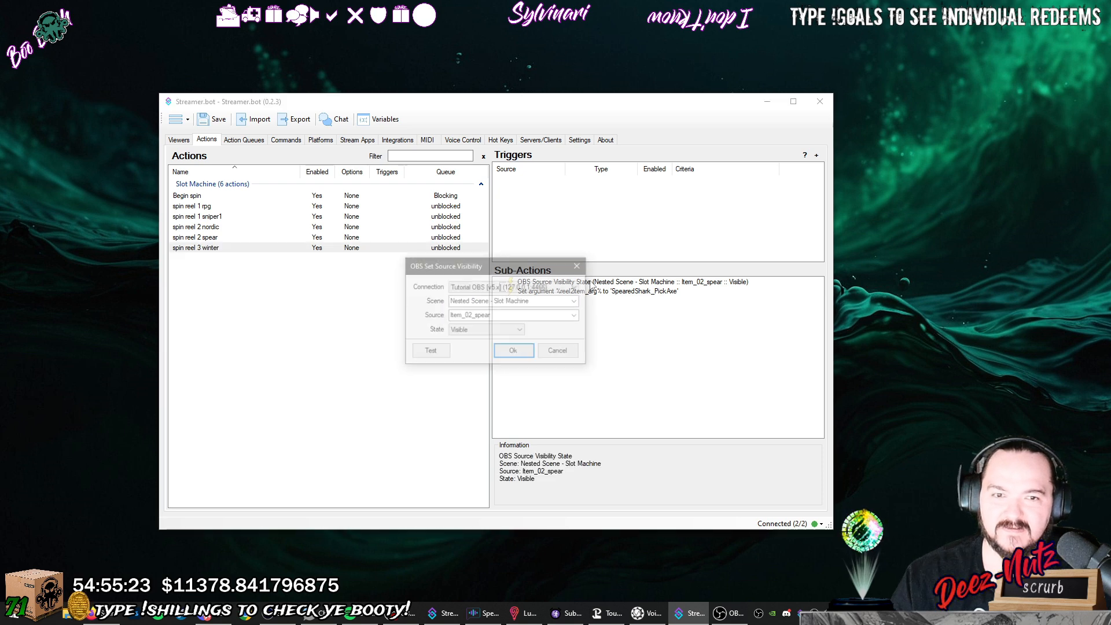
{"action": "left_click", "coordinate": [576, 316]}
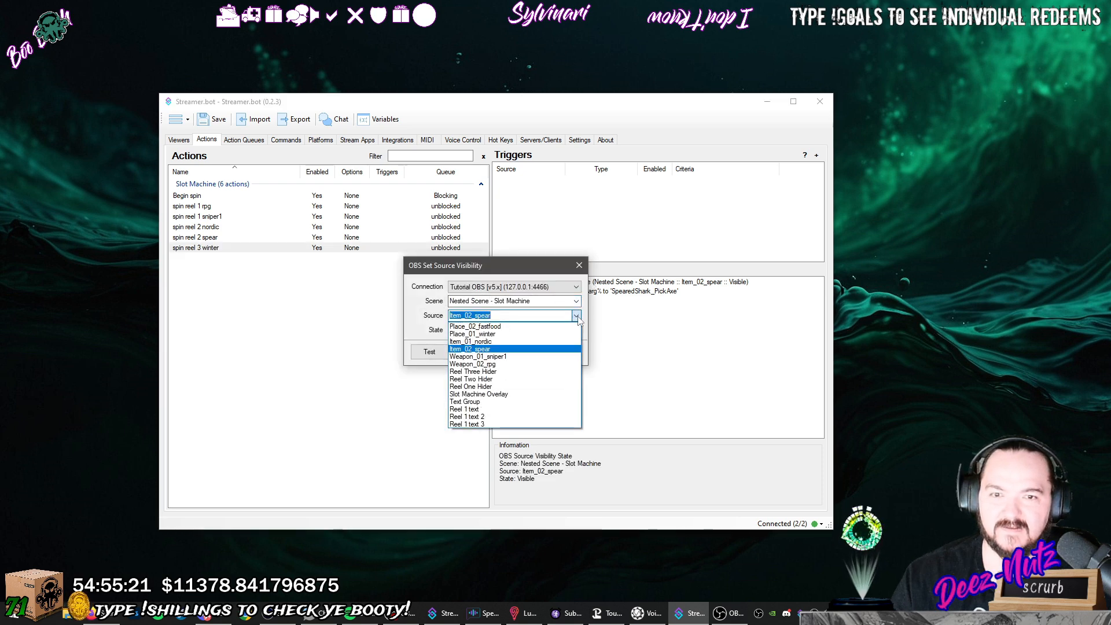
{"action": "left_click", "coordinate": [559, 339]}
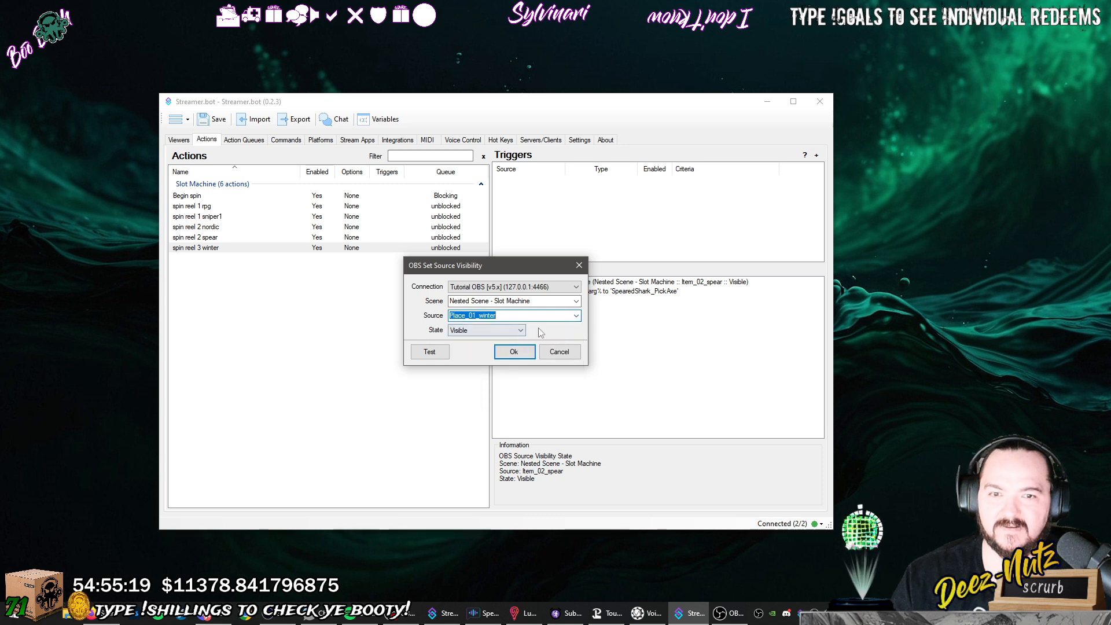
{"action": "left_click", "coordinate": [520, 351]}
Rename the argument variable in the spin reel 3 winter action to reel3place_arg.
{"action": "double_click", "coordinate": [594, 291]}
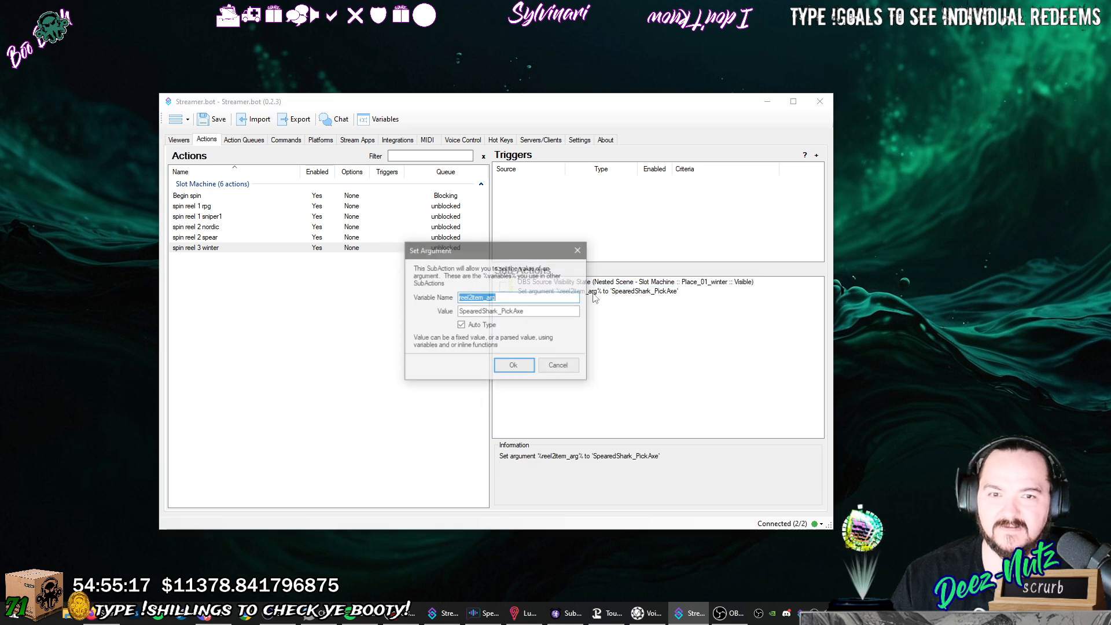
{"action": "left_click", "coordinate": [473, 297]}
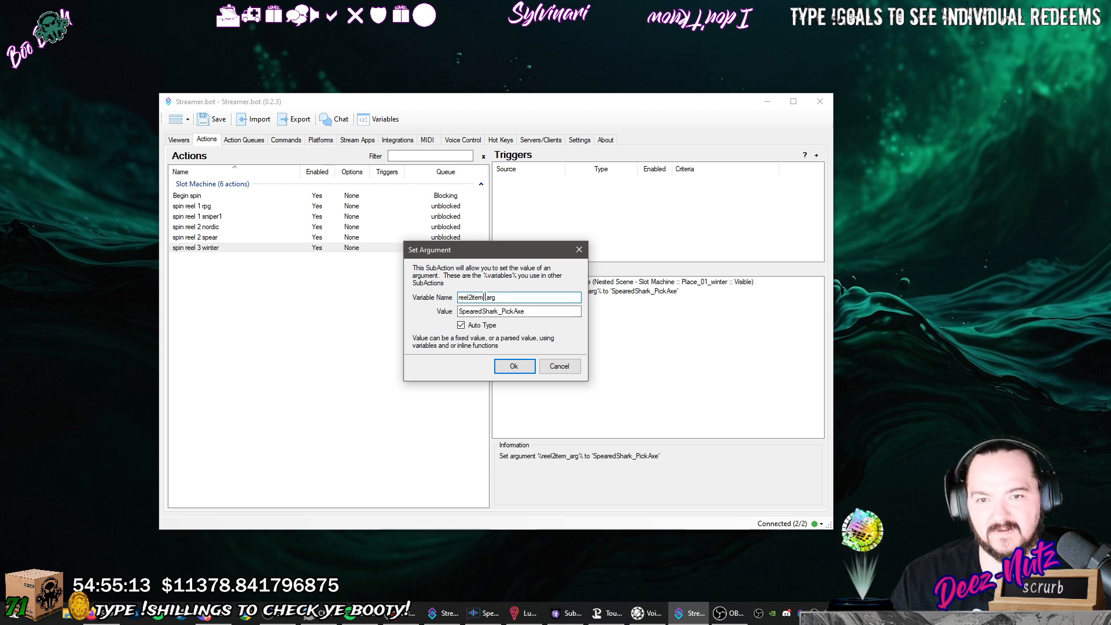
{"action": "key", "text": "BackSpace"}
{"action": "key", "text": "BackSpace"}
{"action": "key", "text": "BackSpace"}
{"action": "key", "text": "BackSpace"}
{"action": "type", "text": "3pla"}
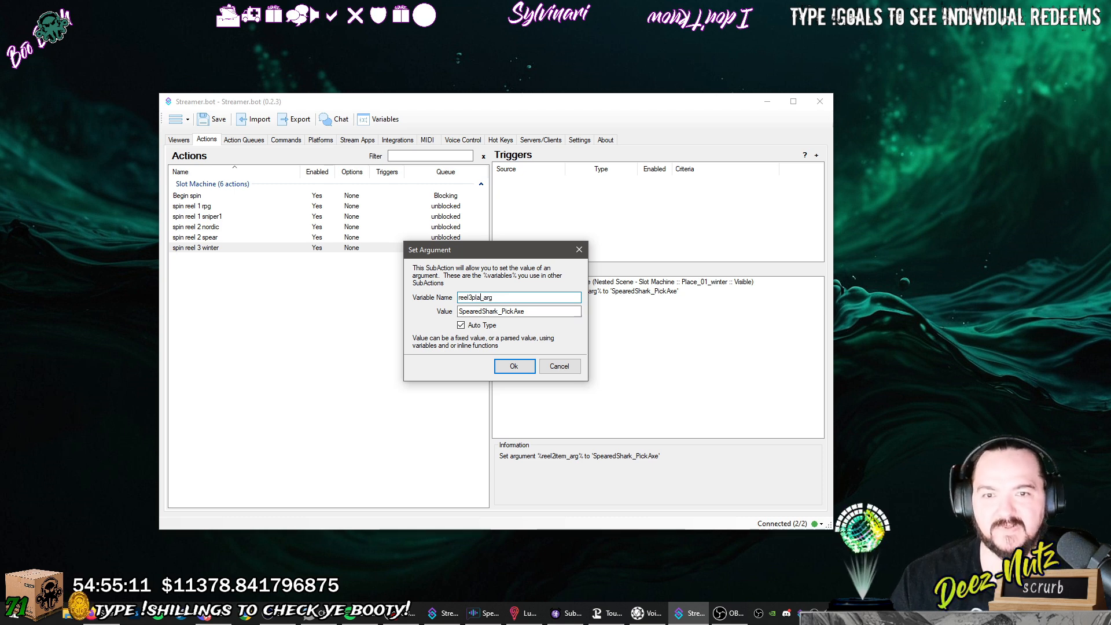
{"action": "type", "text": "ce"}
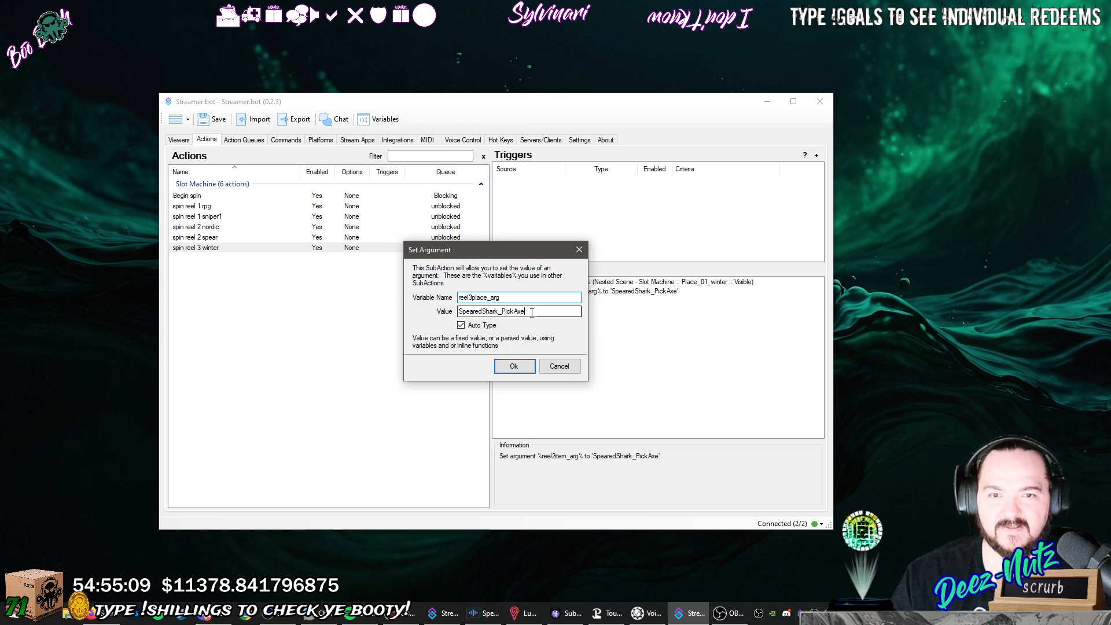
Set the value of the winter action's argument to Winter_Wonderland.
{"action": "left_click_drag", "start_coordinate": [579, 312], "coordinate": [431, 315]}
{"action": "type", "text": "W"}
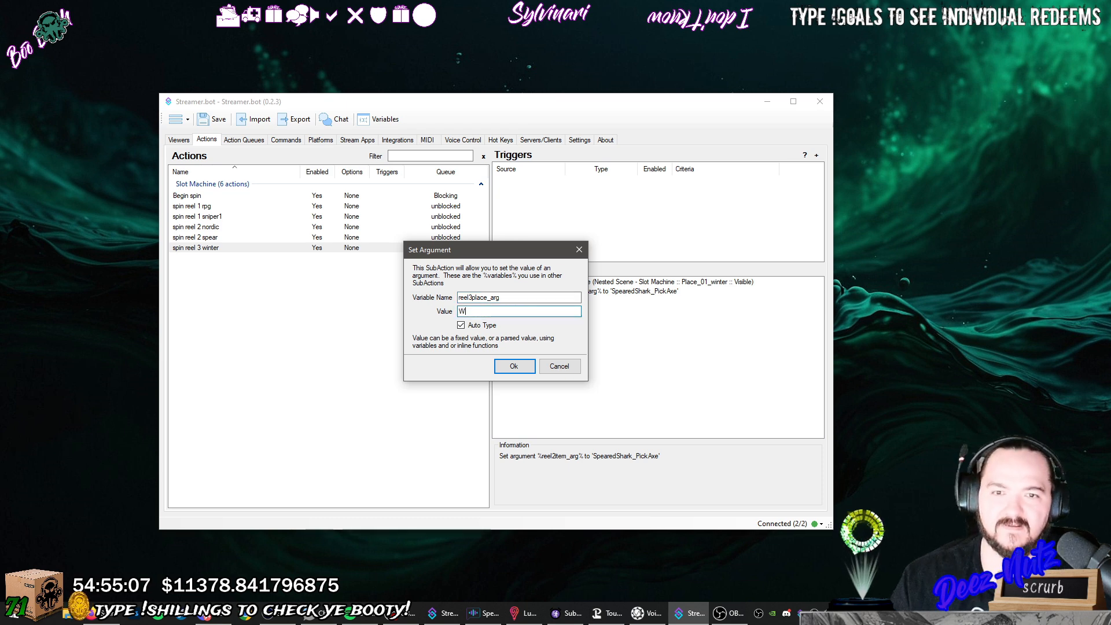
{"action": "type", "text": "inter_W"}
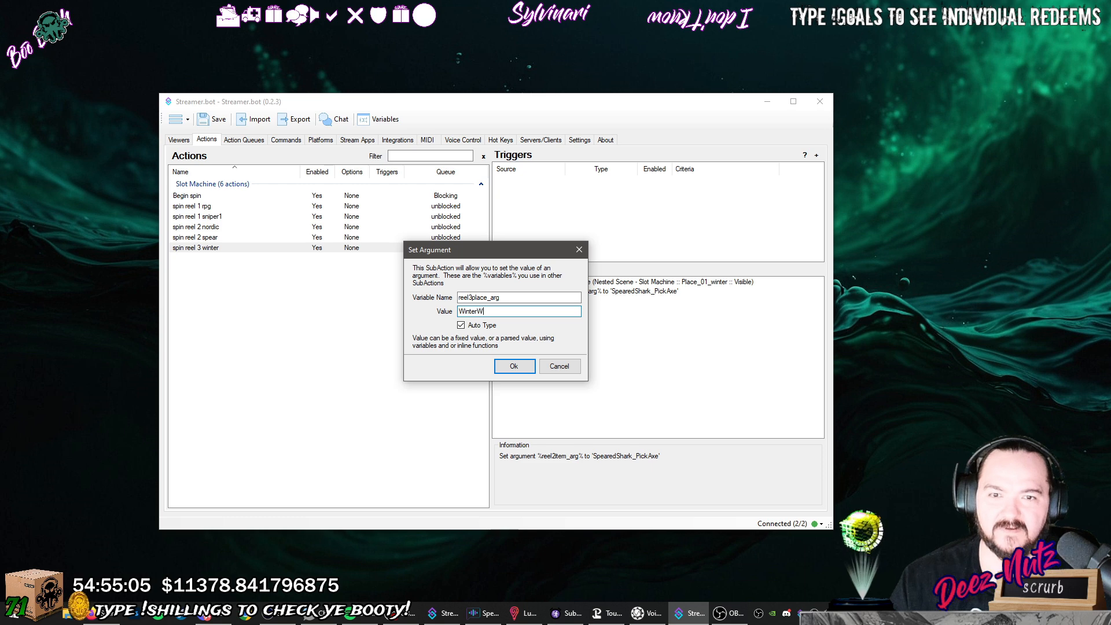
{"action": "type", "text": "onderland"}
{"action": "key", "text": "Return"}
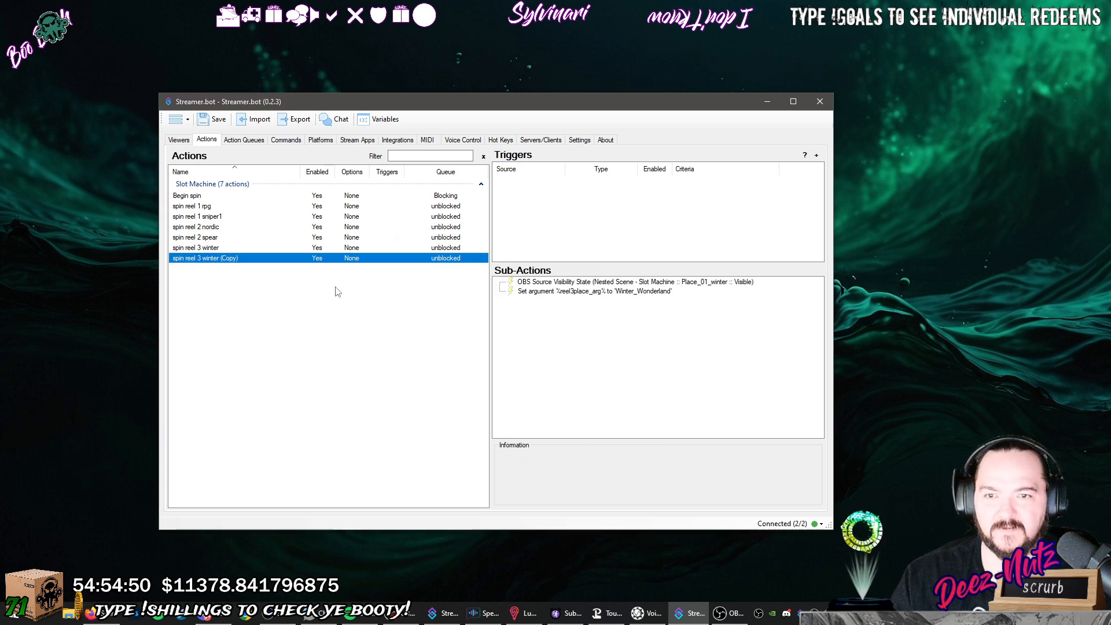
Rename the copy of the spin reel 3 winter action to spin reel 3 fastfood.
{"action": "double_click", "coordinate": [334, 260]}
{"action": "left_click", "coordinate": [485, 291]}
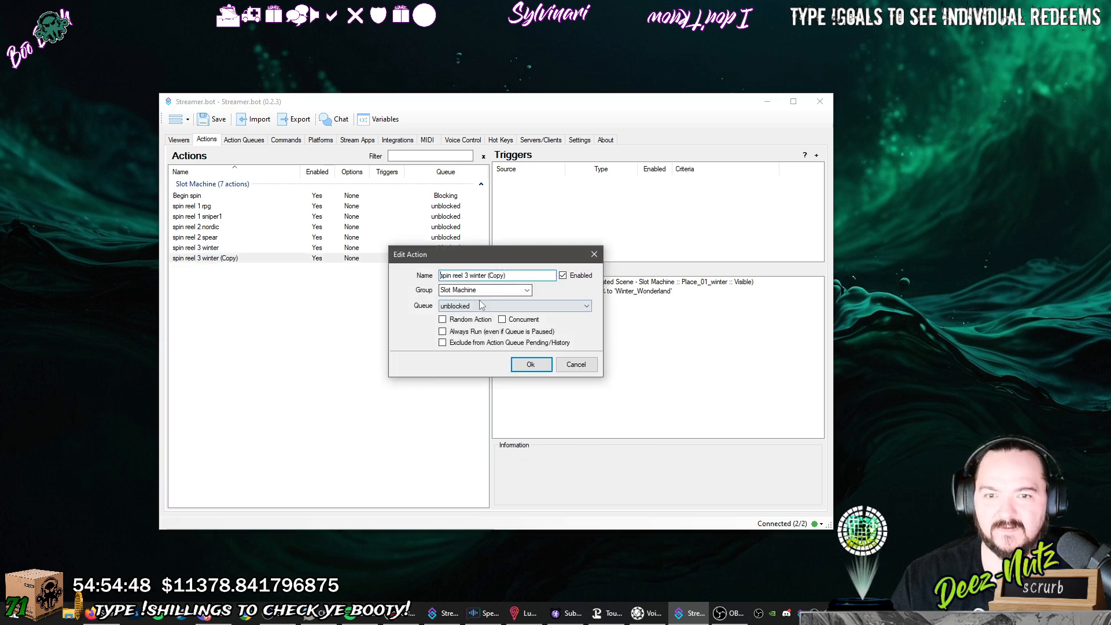
{"action": "key", "text": "Tab"}
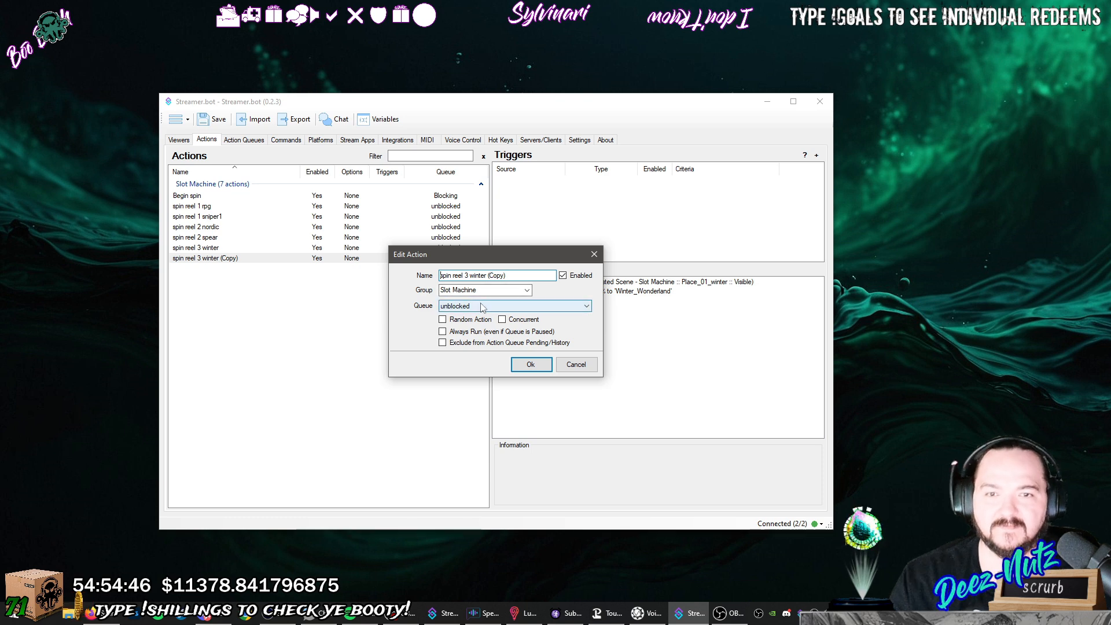
{"action": "left_click", "coordinate": [514, 277]}
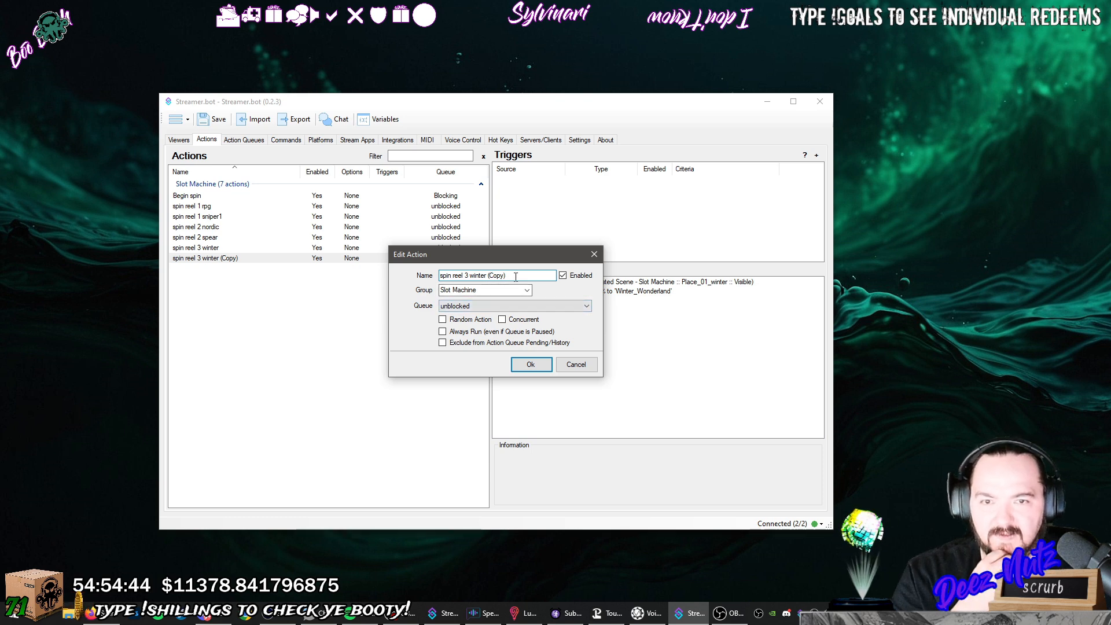
{"action": "left_click_drag", "start_coordinate": [509, 276], "coordinate": [469, 276]}
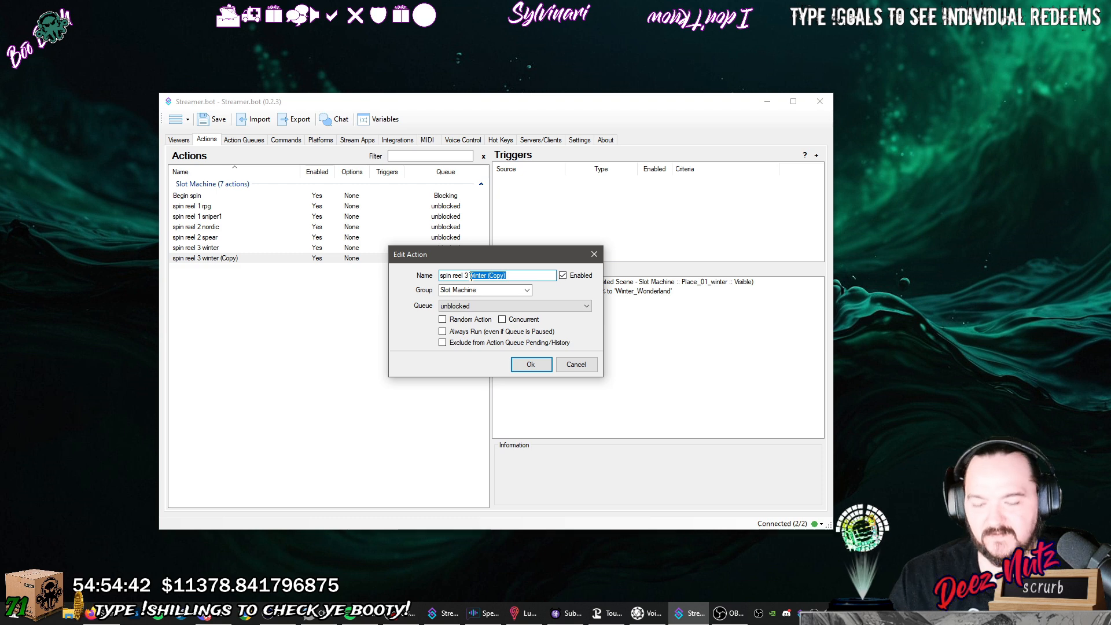
{"action": "type", "text": "fastfood"}
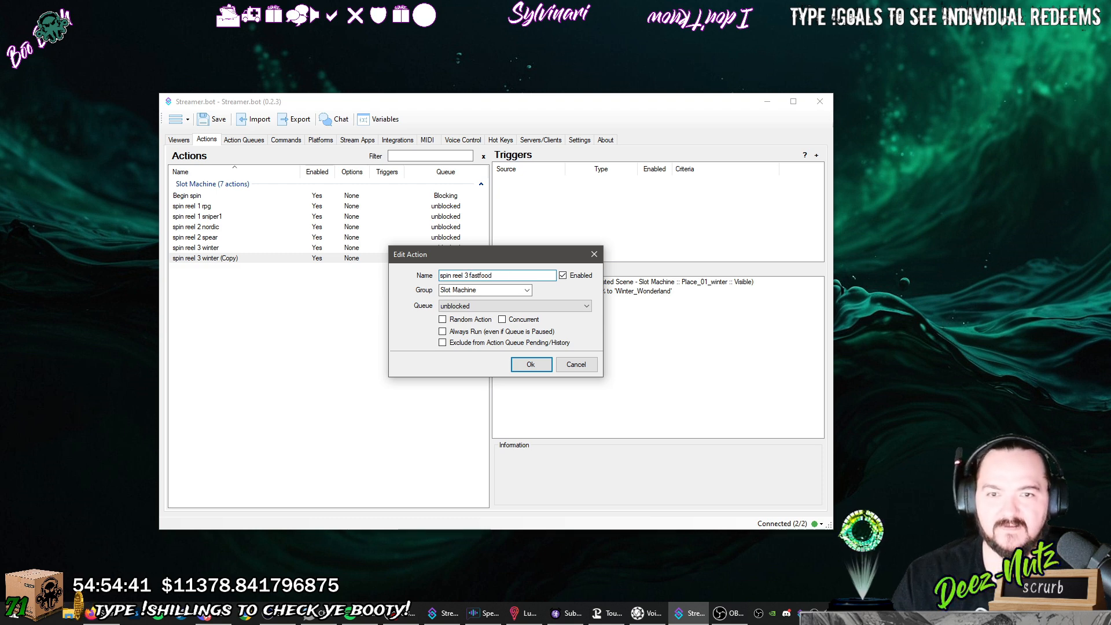
{"action": "left_click", "coordinate": [514, 364]}
Change the source in the fastfood action's OBS Source Visibility sub-action to Place_02_fastfood.
{"action": "double_click", "coordinate": [611, 283]}
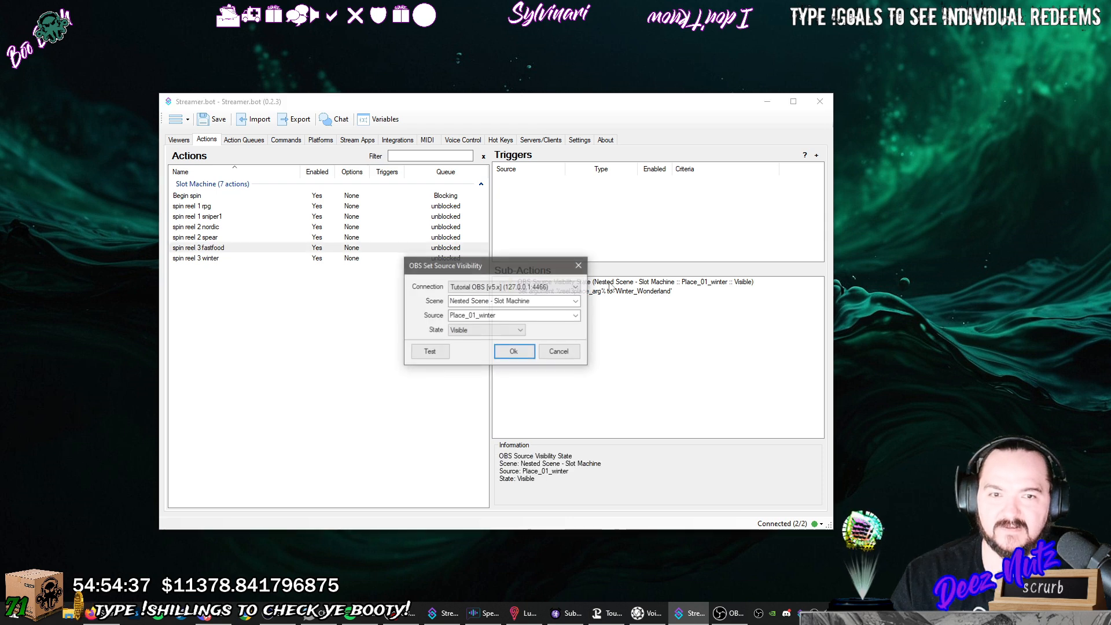
{"action": "left_click", "coordinate": [576, 302]}
{"action": "left_click", "coordinate": [577, 302]}
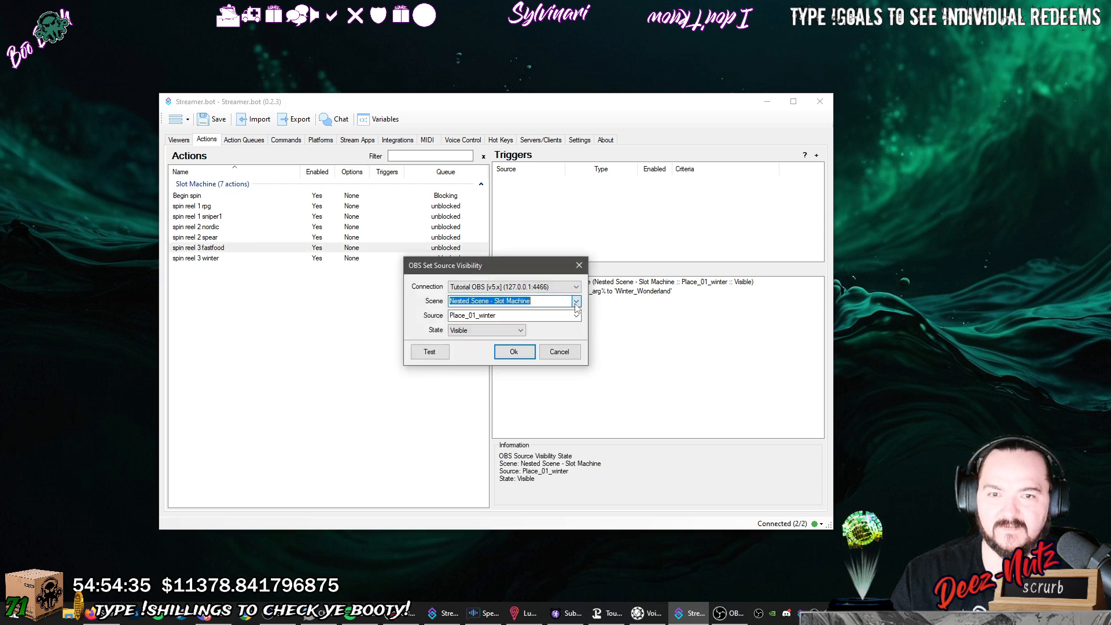
{"action": "left_click", "coordinate": [576, 316]}
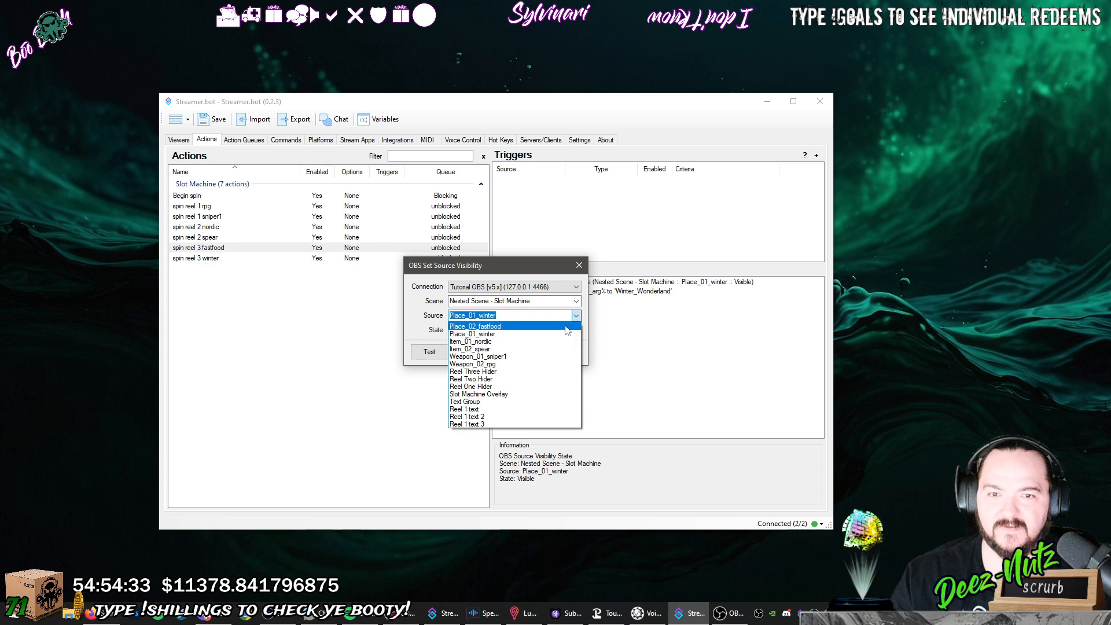
{"action": "left_click", "coordinate": [565, 332]}
{"action": "left_click", "coordinate": [532, 354]}
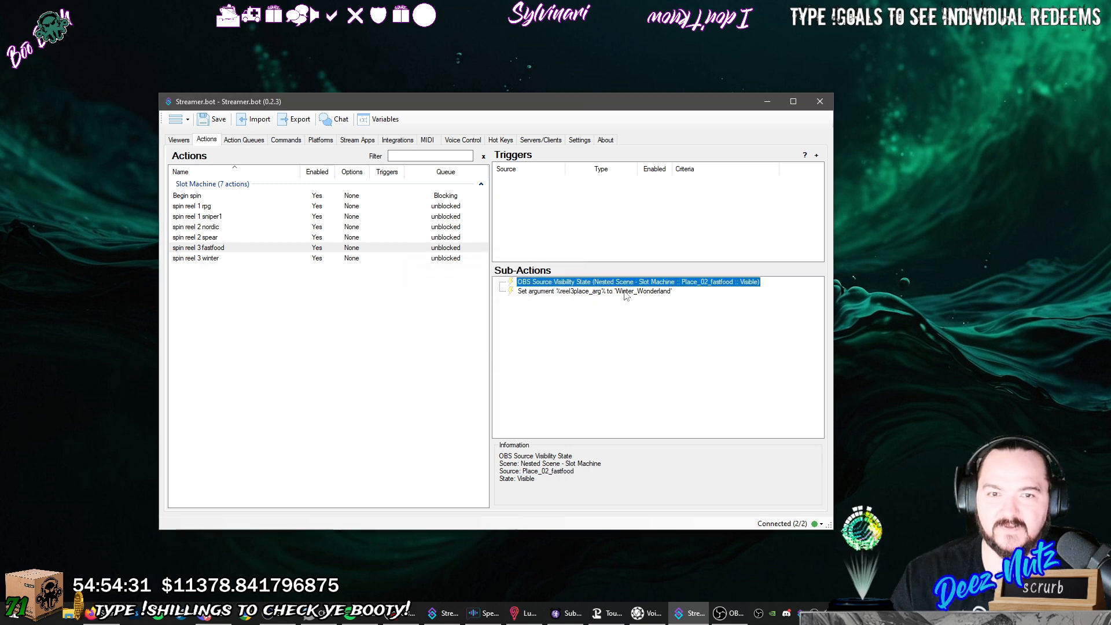
Set the value of the fastfood action's reel3place_arg argument to HungryHarrys_Fast_Food.
{"action": "left_click", "coordinate": [624, 292]}
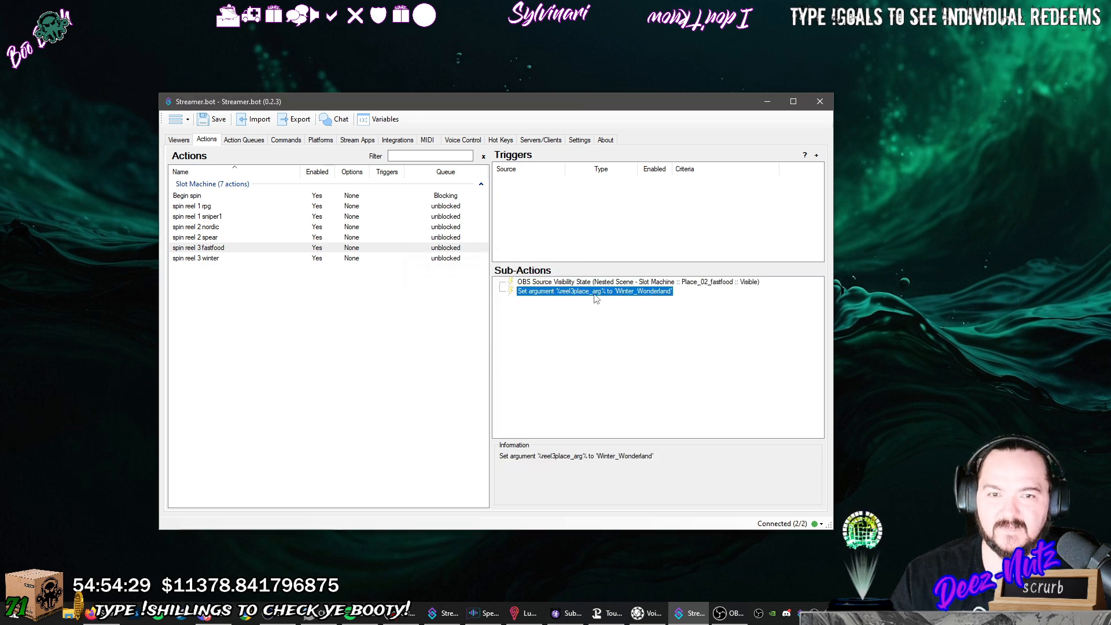
{"action": "double_click", "coordinate": [596, 297]}
{"action": "key", "text": "Tab"}
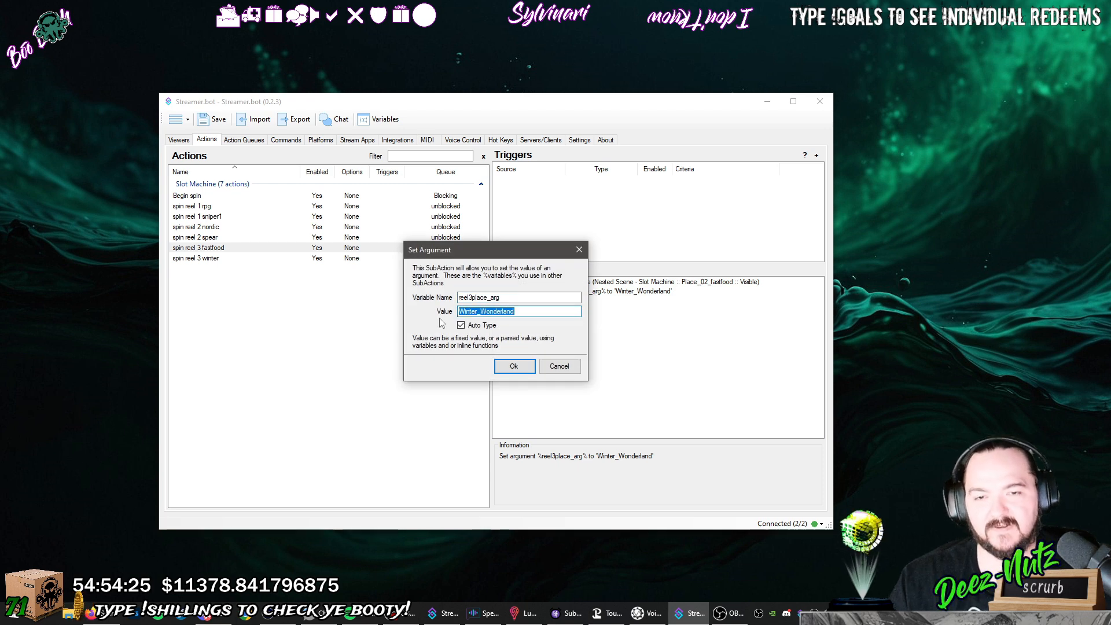
{"action": "type", "text": "HungryHarrys_Fast_Food"}
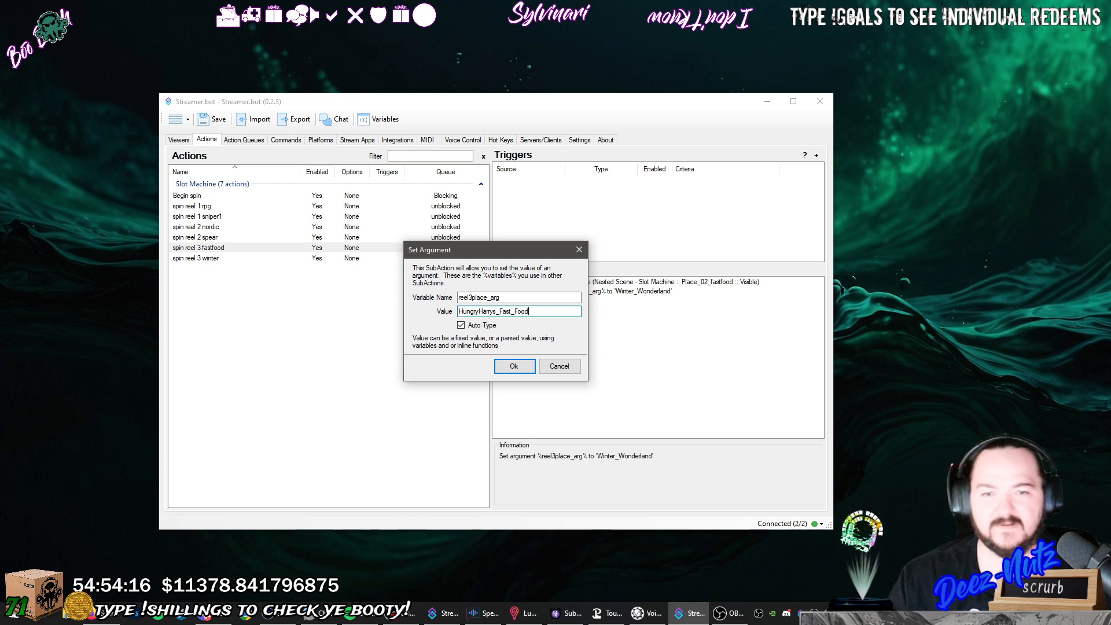
{"action": "left_click", "coordinate": [514, 365]}
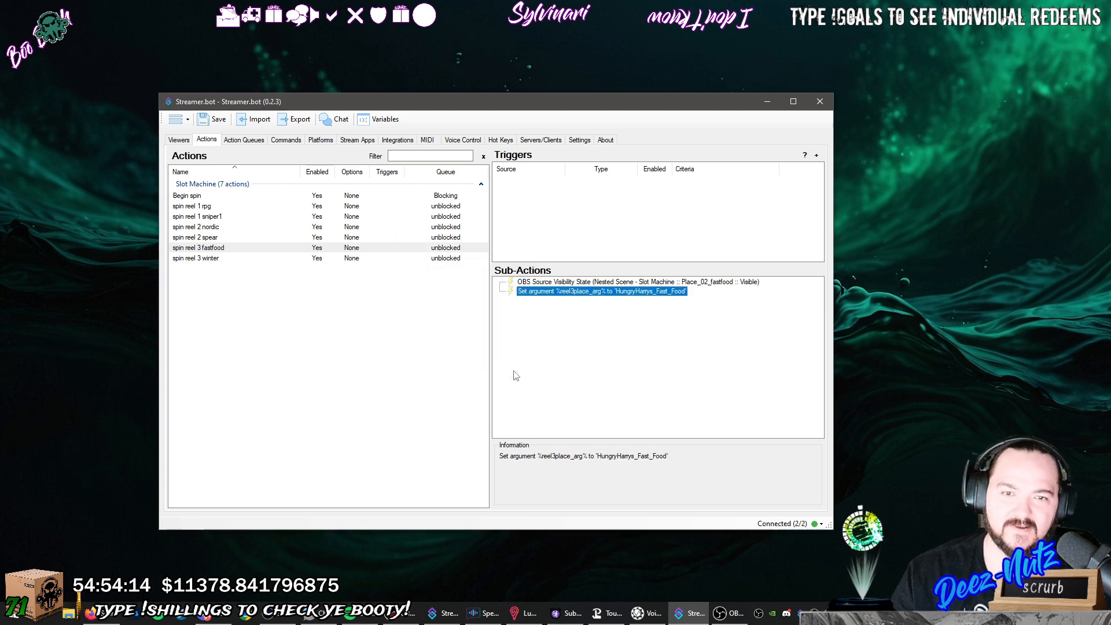
Start a new OBS Set Source Visibility State sub-action in the Begin spin action.
{"action": "left_click", "coordinate": [225, 208]}
{"action": "left_click", "coordinate": [226, 259]}
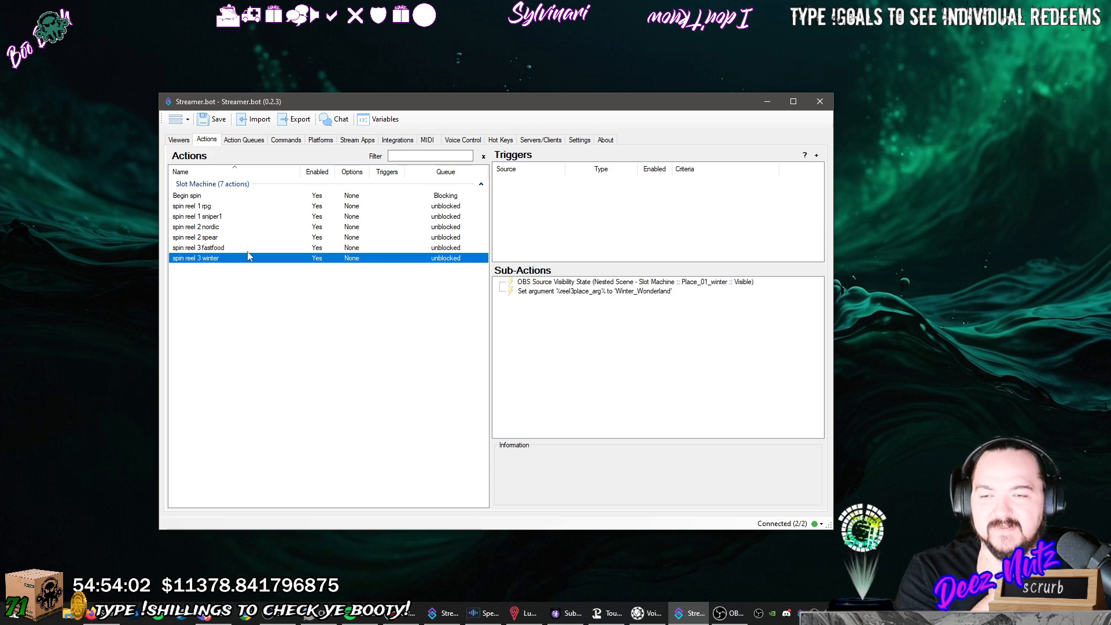
{"action": "left_click", "coordinate": [212, 197]}
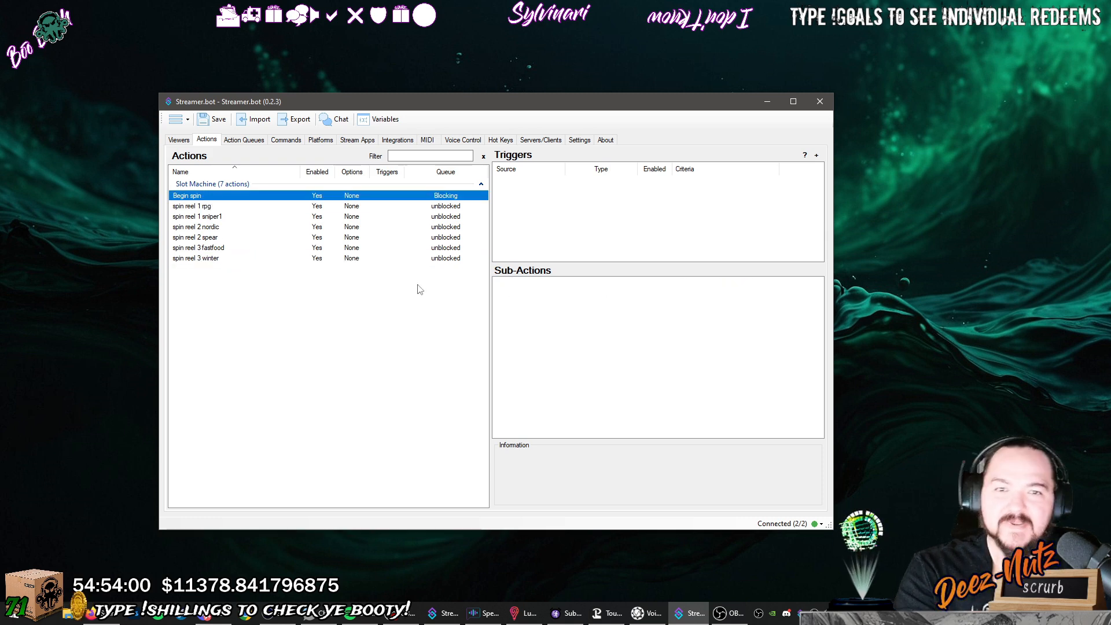
{"action": "right_click", "coordinate": [528, 319]}
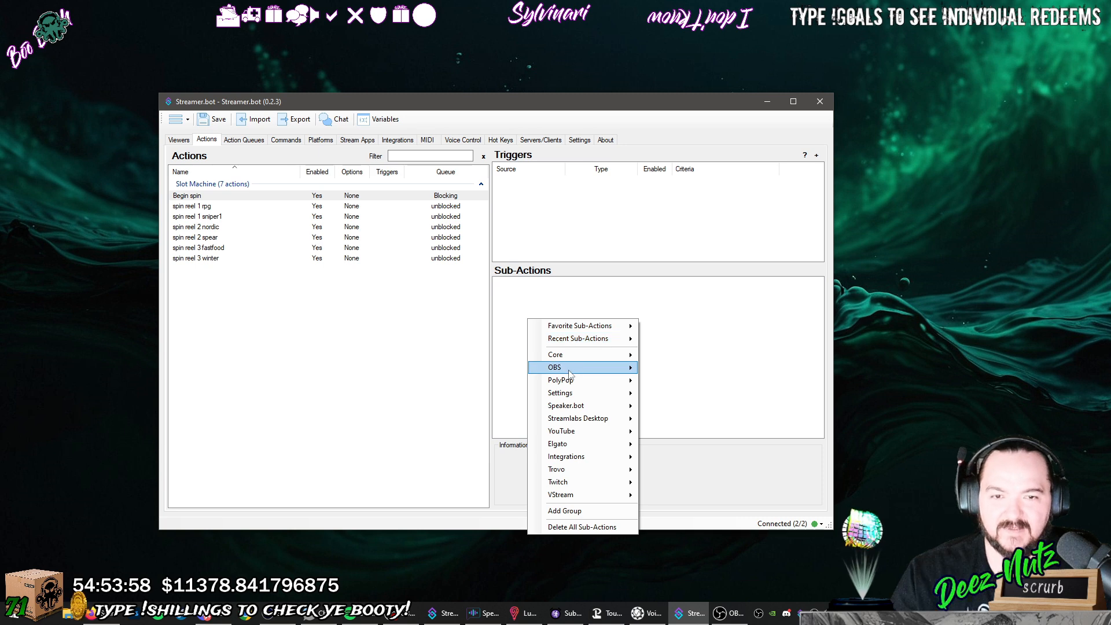
{"action": "mouse_move", "coordinate": [571, 374]}
{"action": "mouse_move", "coordinate": [596, 483]}
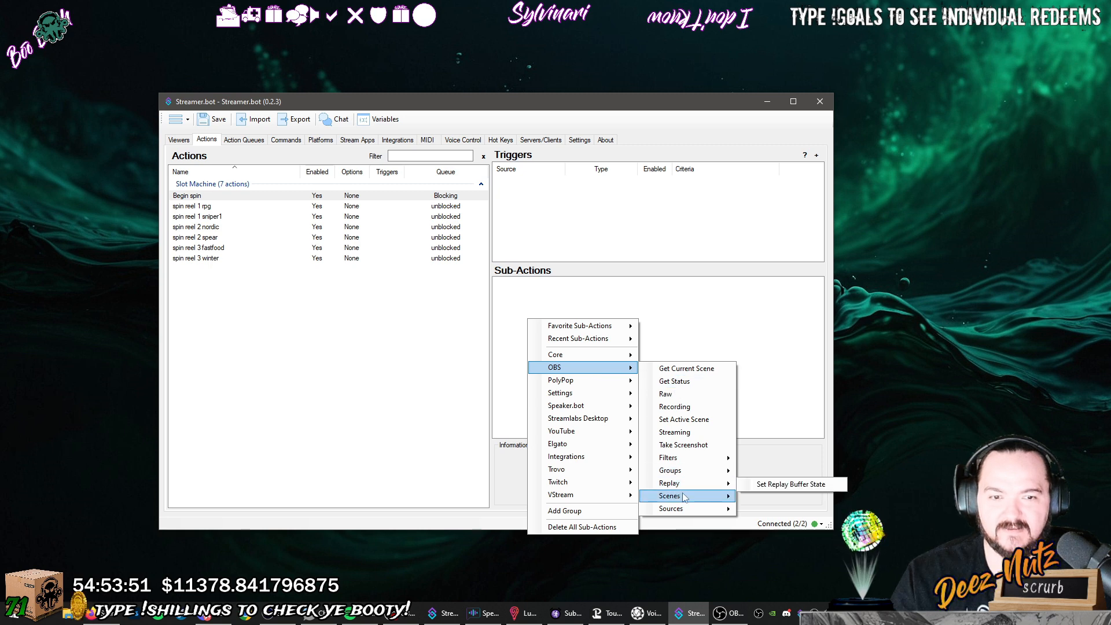
{"action": "mouse_move", "coordinate": [688, 508]}
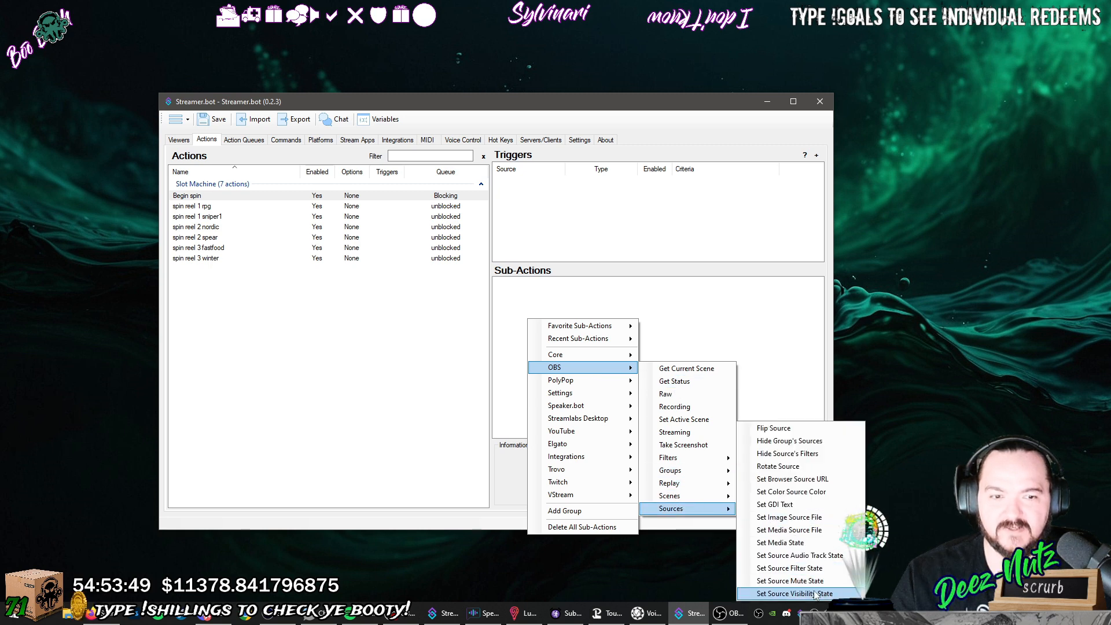
{"action": "left_click", "coordinate": [794, 594]}
Set the sub-action to make the source Nested Scene - Slot Machine visible in the Alert Overlay scene.
{"action": "left_click", "coordinate": [564, 301]}
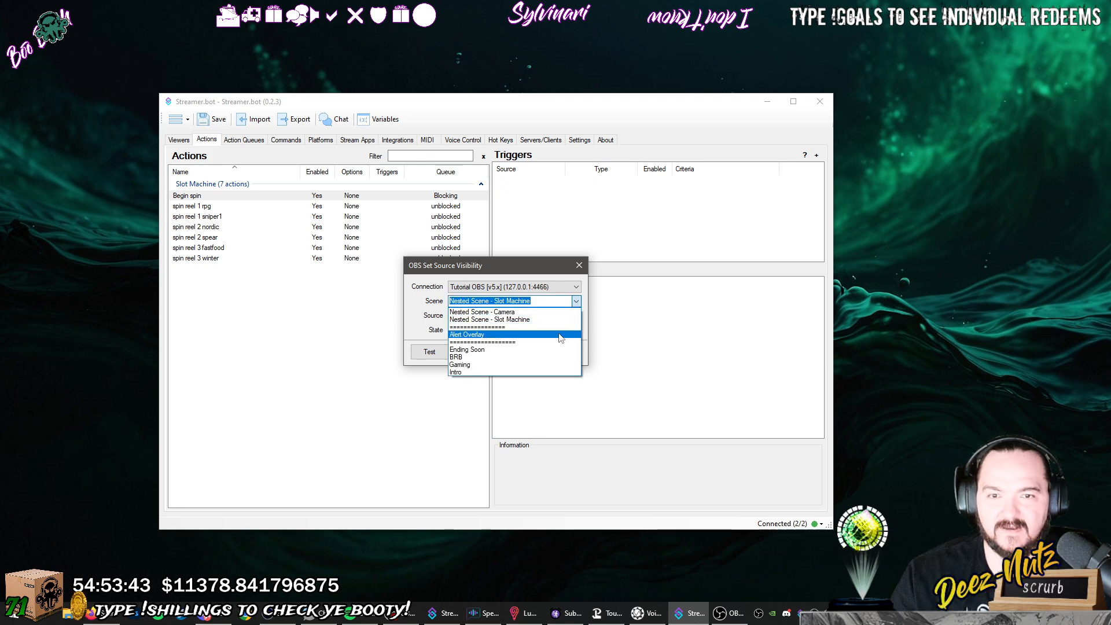
{"action": "left_click", "coordinate": [559, 335]}
{"action": "left_click", "coordinate": [576, 317]}
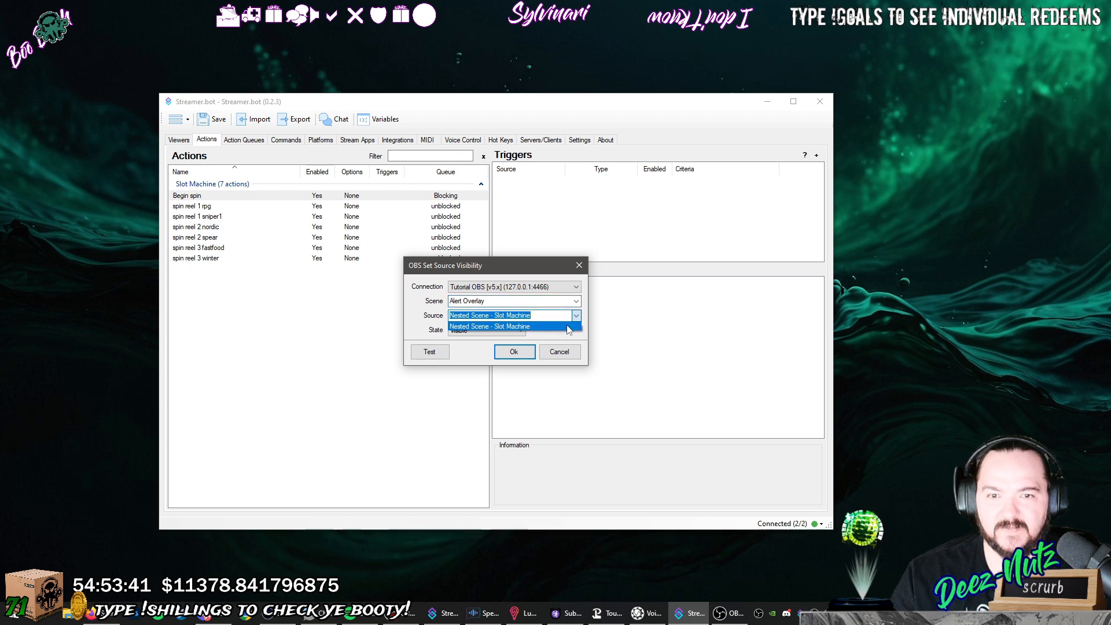
{"action": "left_click", "coordinate": [568, 328]}
{"action": "left_click", "coordinate": [513, 351]}
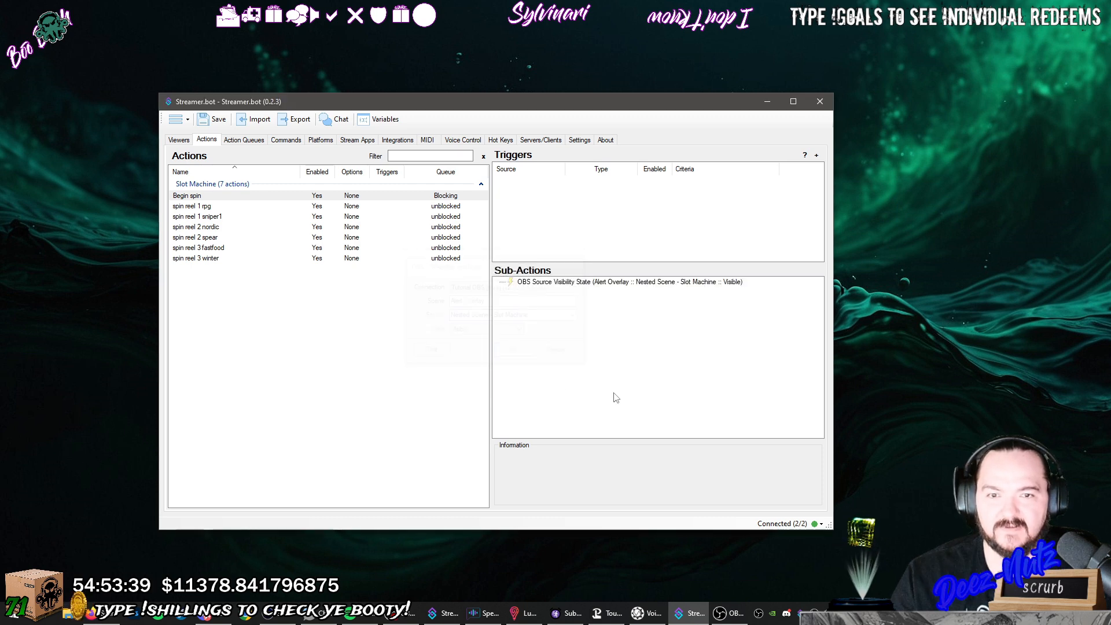
Reopen the Begin spin visibility sub-action and test it against OBS.
{"action": "left_click", "coordinate": [664, 283]}
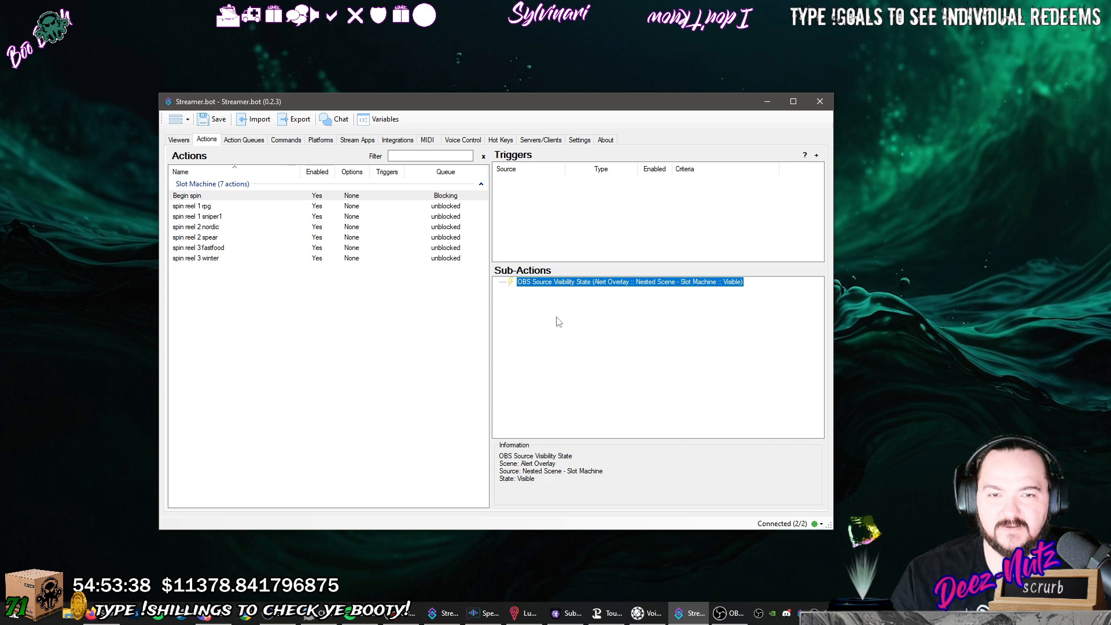
{"action": "right_click", "coordinate": [567, 286]}
{"action": "left_click", "coordinate": [564, 284]}
{"action": "double_click", "coordinate": [565, 284]}
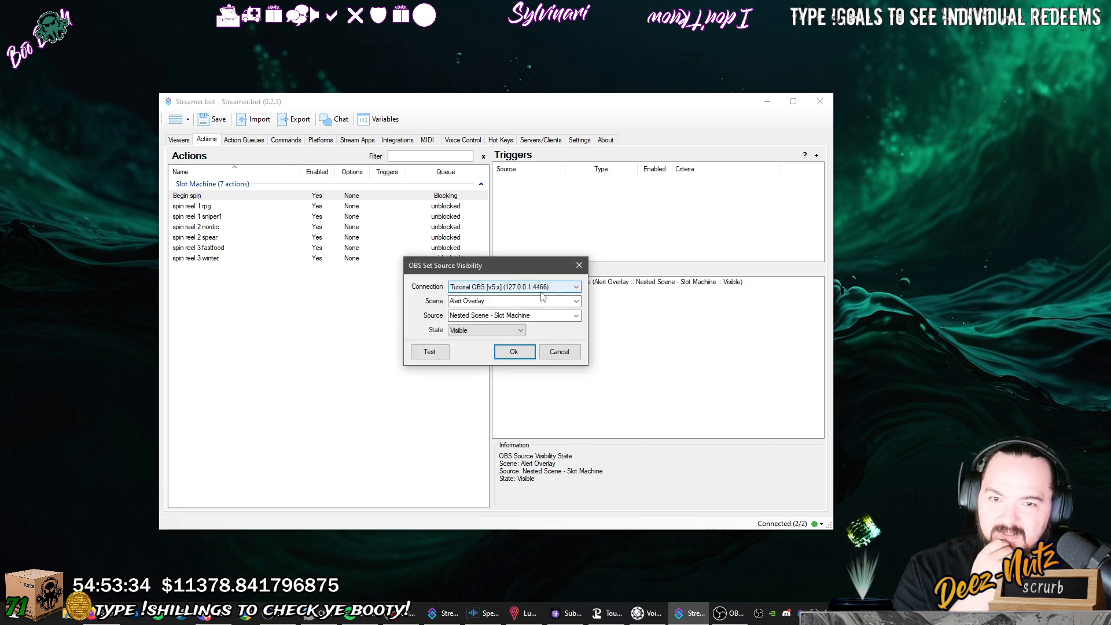
{"action": "left_click", "coordinate": [431, 351]}
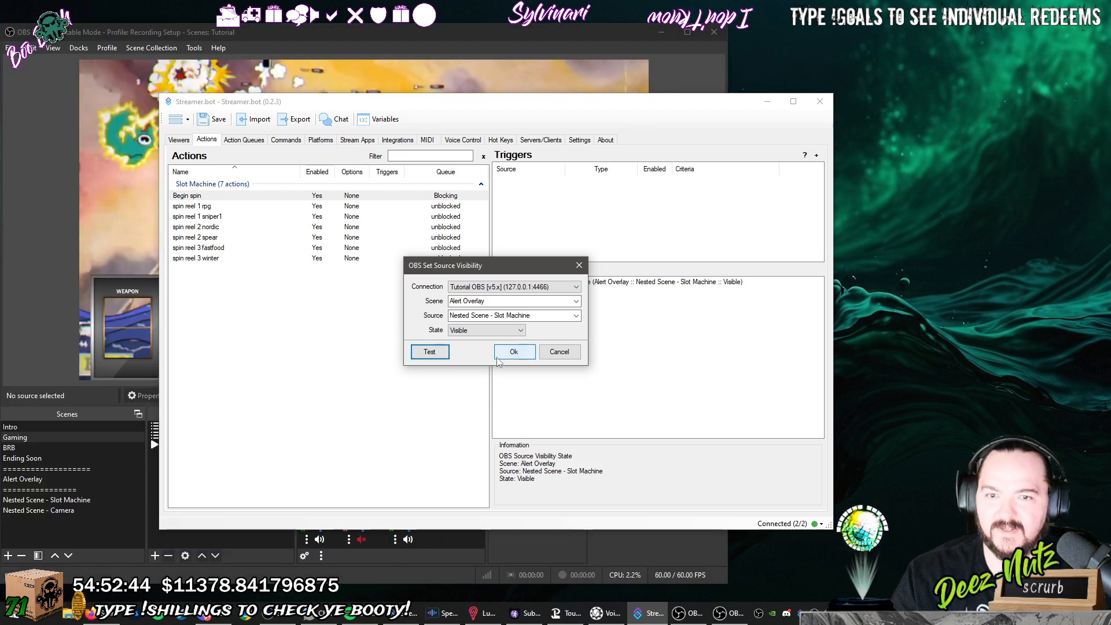
{"action": "left_click", "coordinate": [514, 352]}
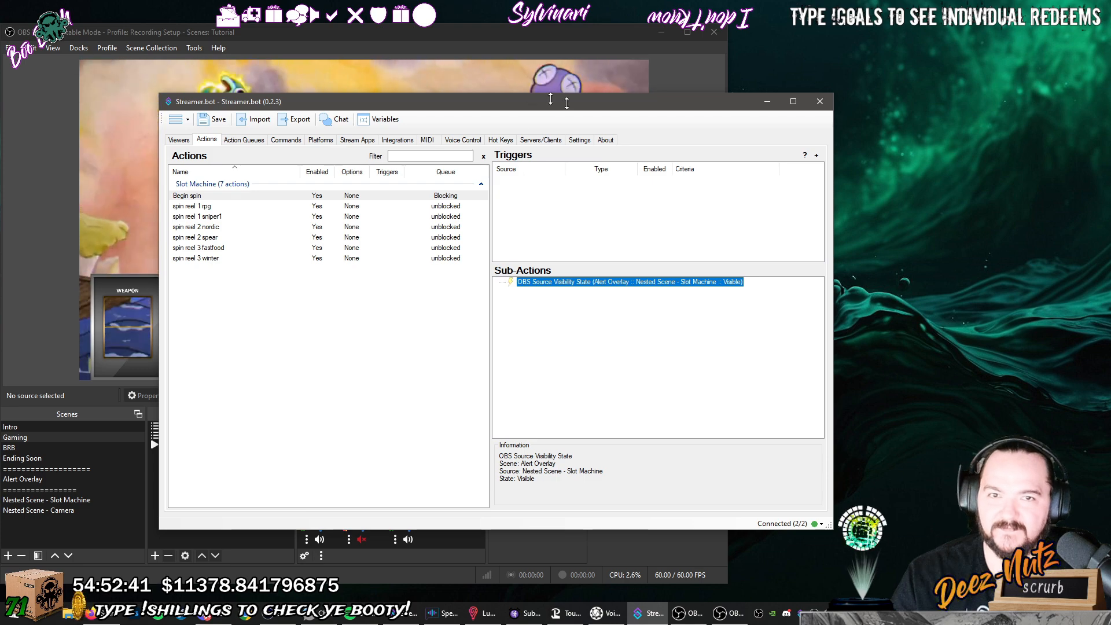
In OBS, add a #000000 color source named black beneath all sources of Nested Scene - Slot Machine, and return to the Gaming scene.
{"action": "left_click_drag", "start_coordinate": [670, 100], "coordinate": [832, 107]}
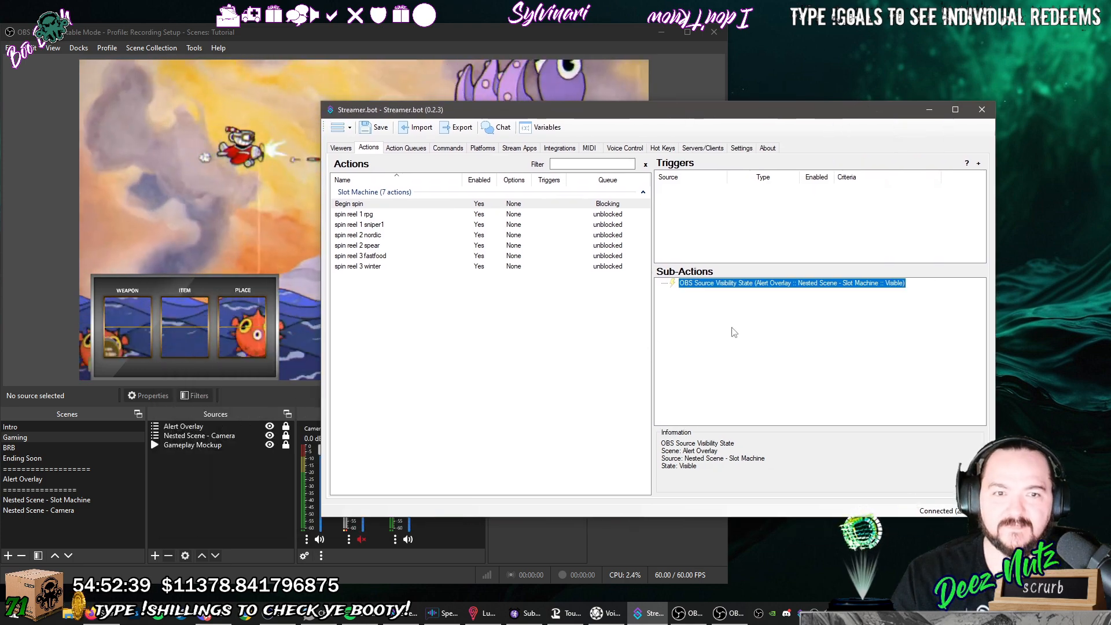
{"action": "left_click", "coordinate": [930, 110]}
{"action": "left_click", "coordinate": [46, 500]}
{"action": "left_click", "coordinate": [155, 556]}
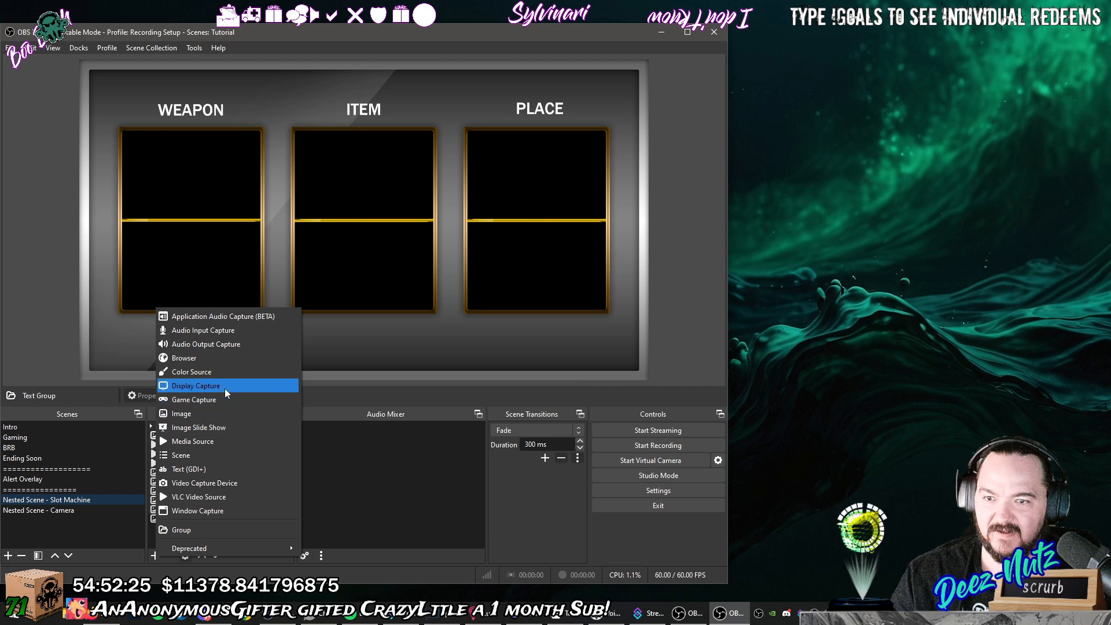
{"action": "left_click", "coordinate": [226, 373]}
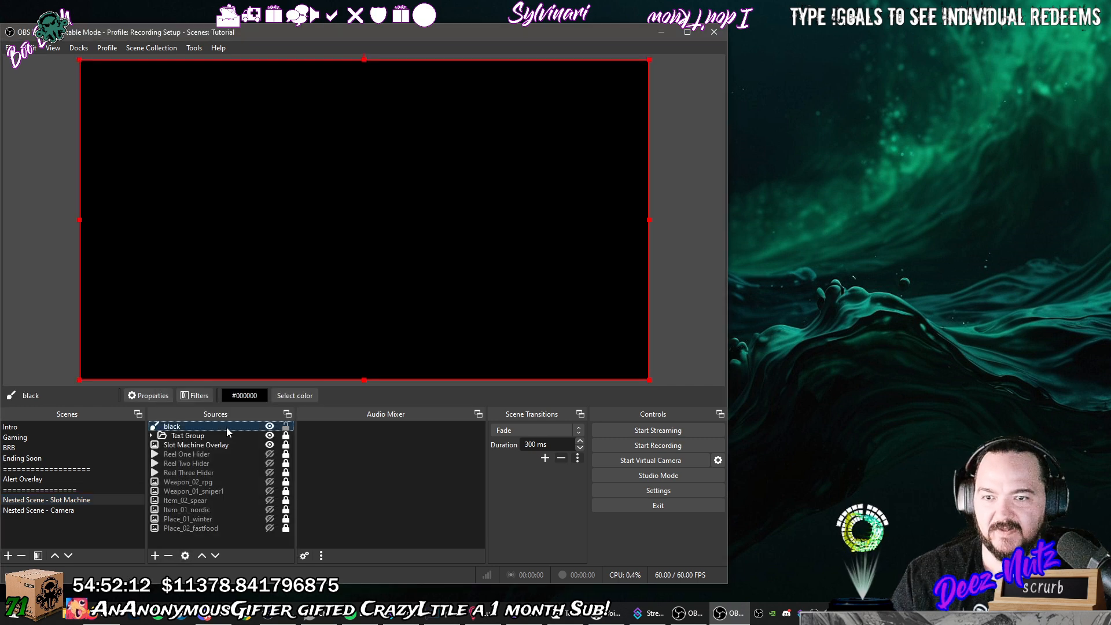
{"action": "left_click_drag", "start_coordinate": [227, 427], "coordinate": [223, 531]}
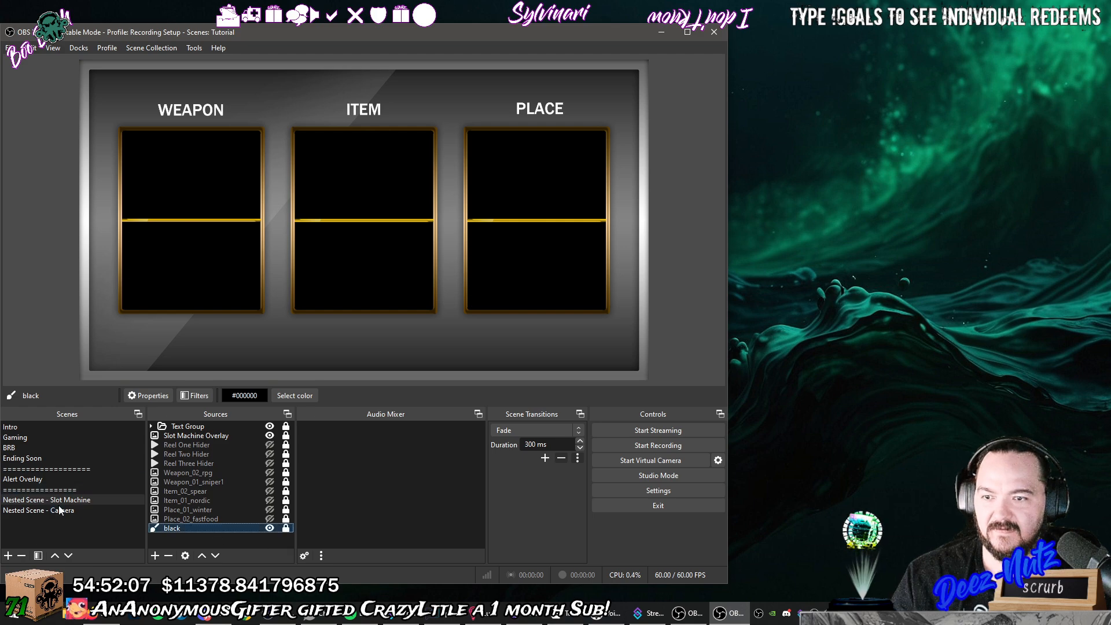
{"action": "left_click", "coordinate": [55, 440]}
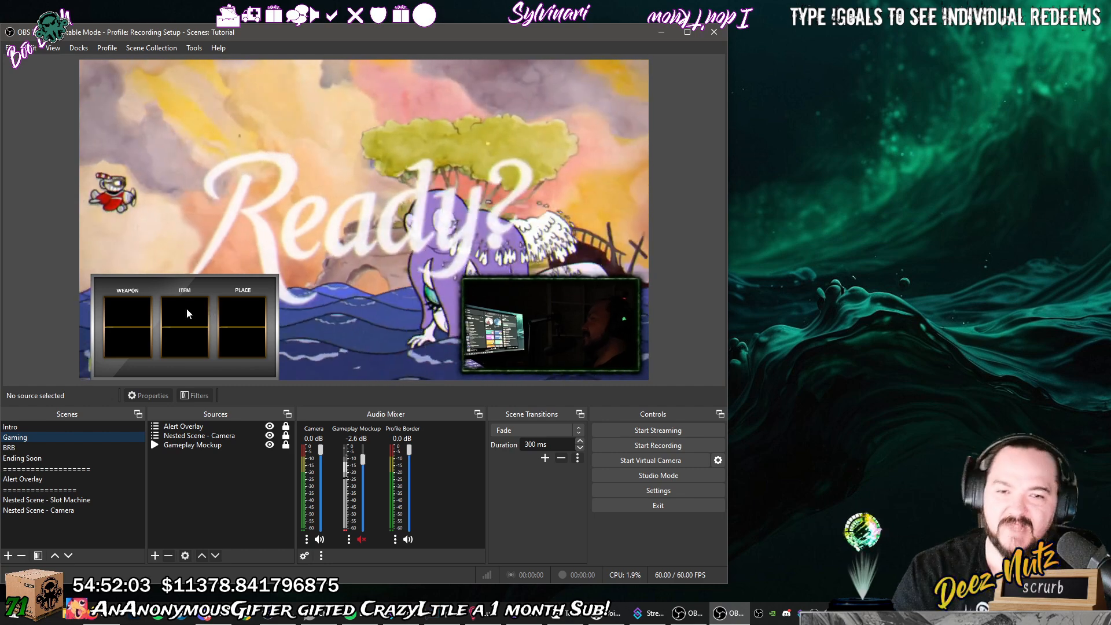
Switch back to Streamer.bot and add a 2000 ms delay to Begin spin after the visibility sub-action.
{"action": "key", "text": "alt+Tab"}
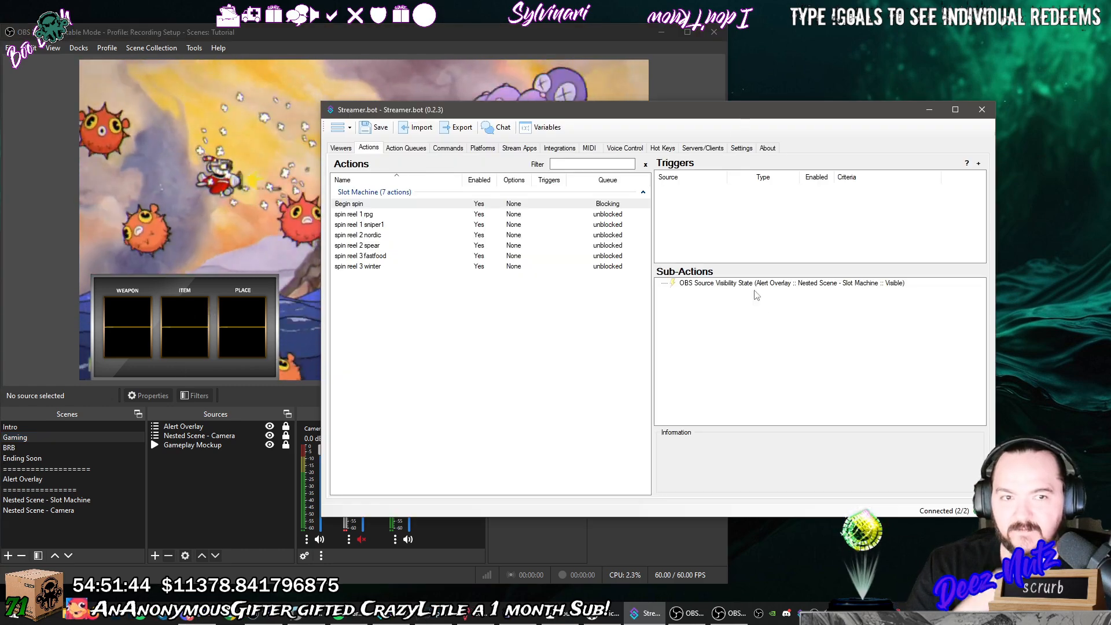
{"action": "left_click", "coordinate": [779, 284]}
{"action": "right_click", "coordinate": [729, 306]}
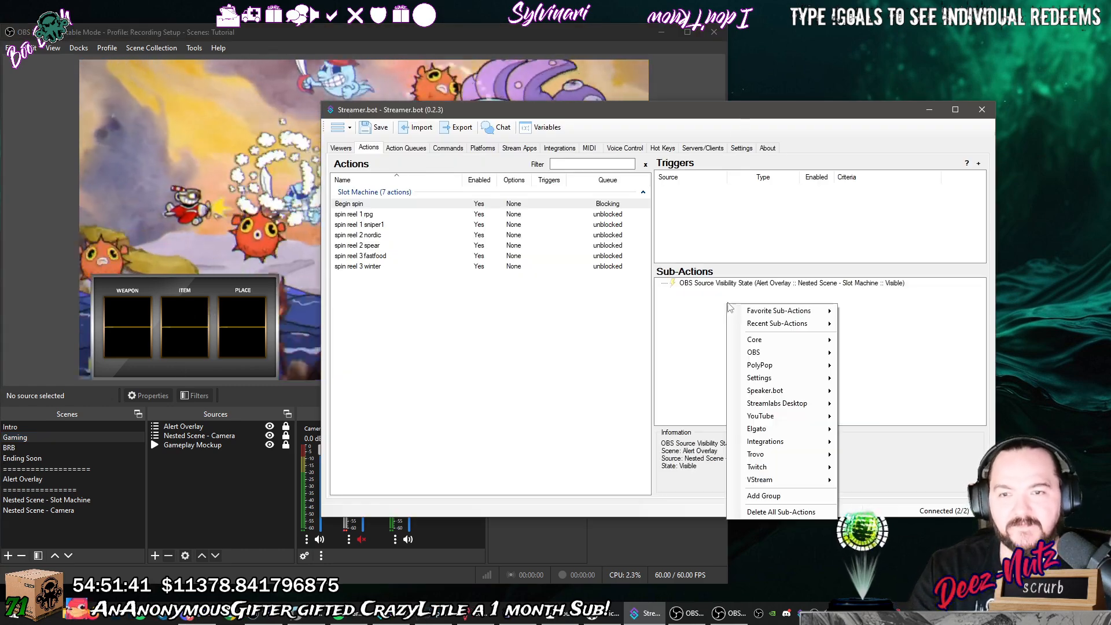
{"action": "mouse_move", "coordinate": [736, 313]}
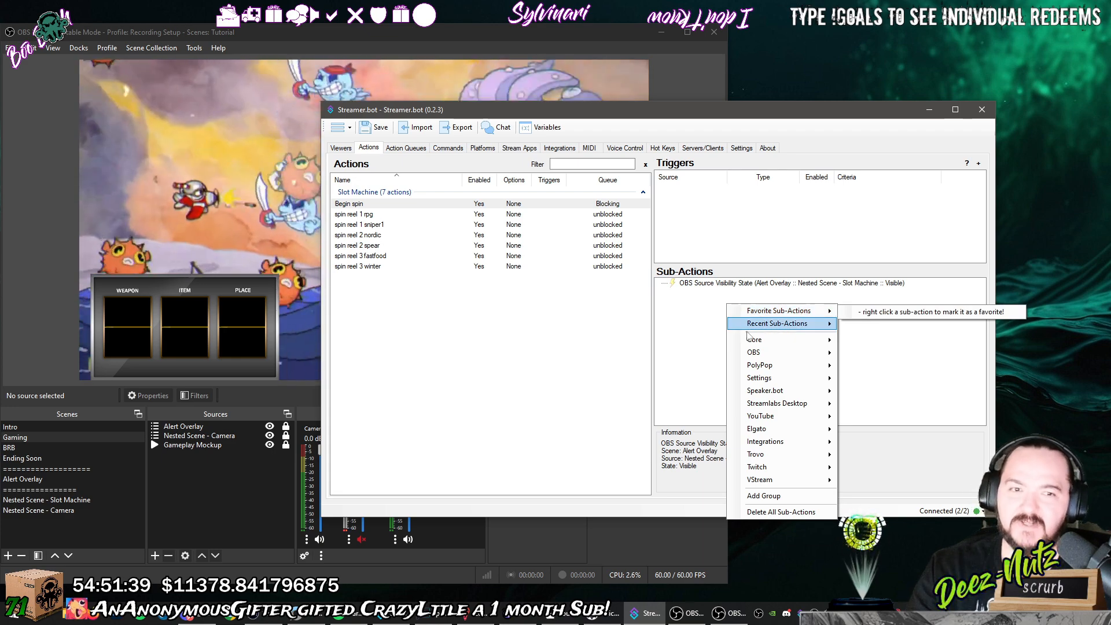
{"action": "mouse_move", "coordinate": [807, 342]}
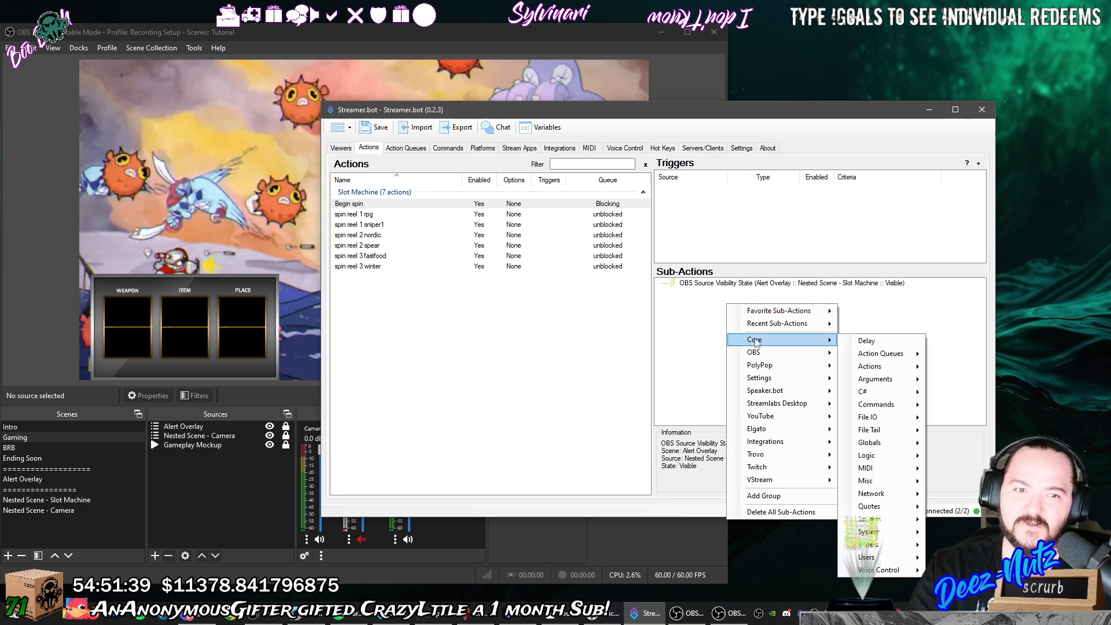
{"action": "left_click", "coordinate": [867, 341]}
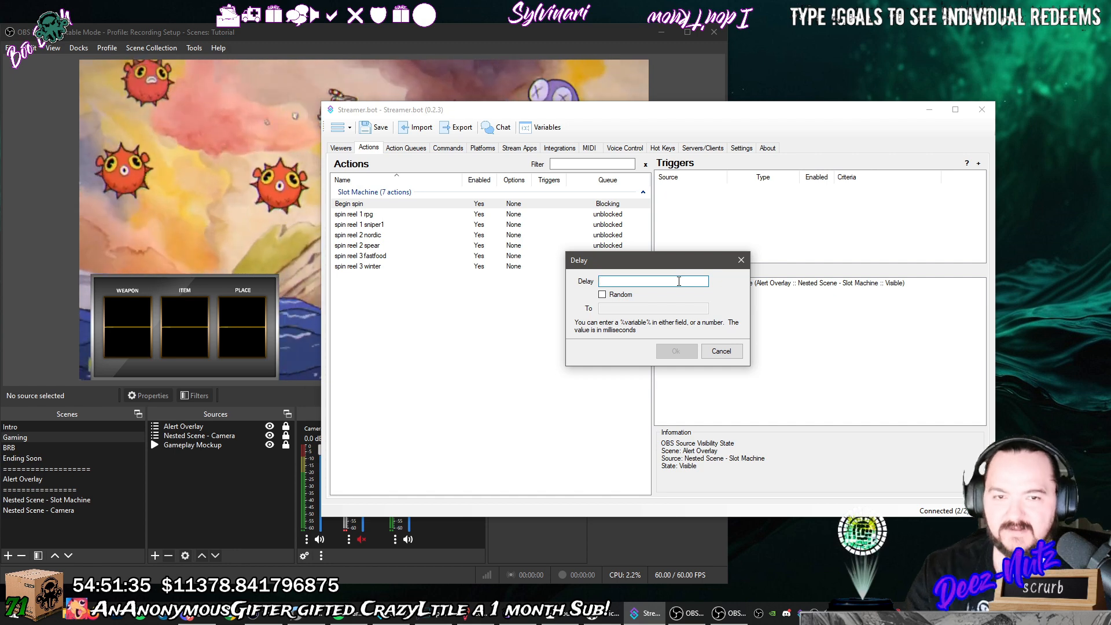
{"action": "type", "text": "2000"}
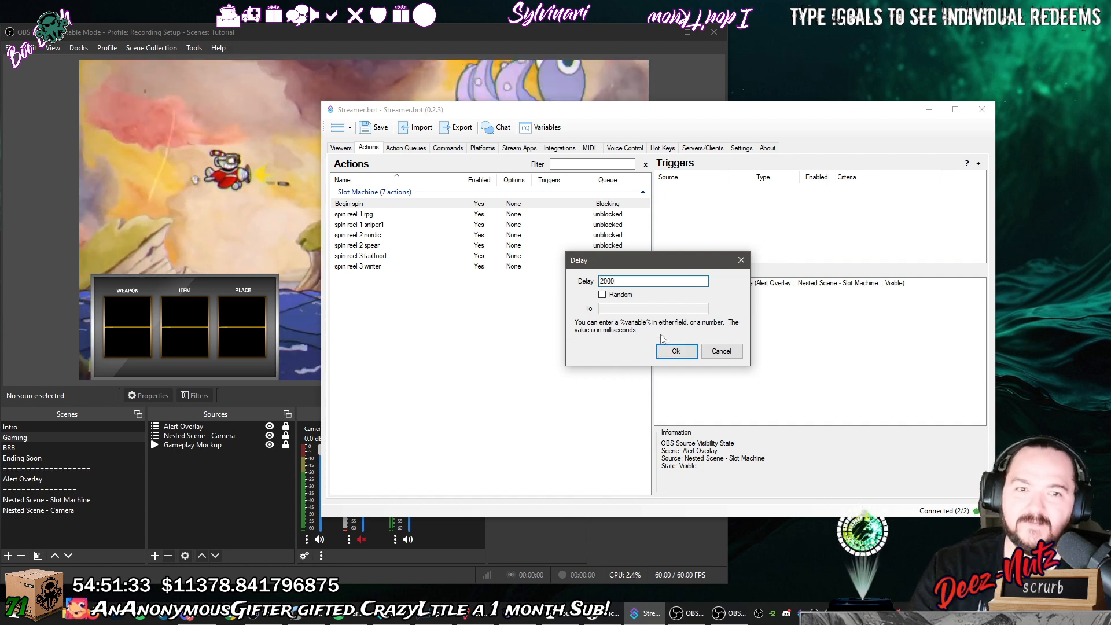
{"action": "key", "text": "Return"}
{"action": "left_click", "coordinate": [702, 294]}
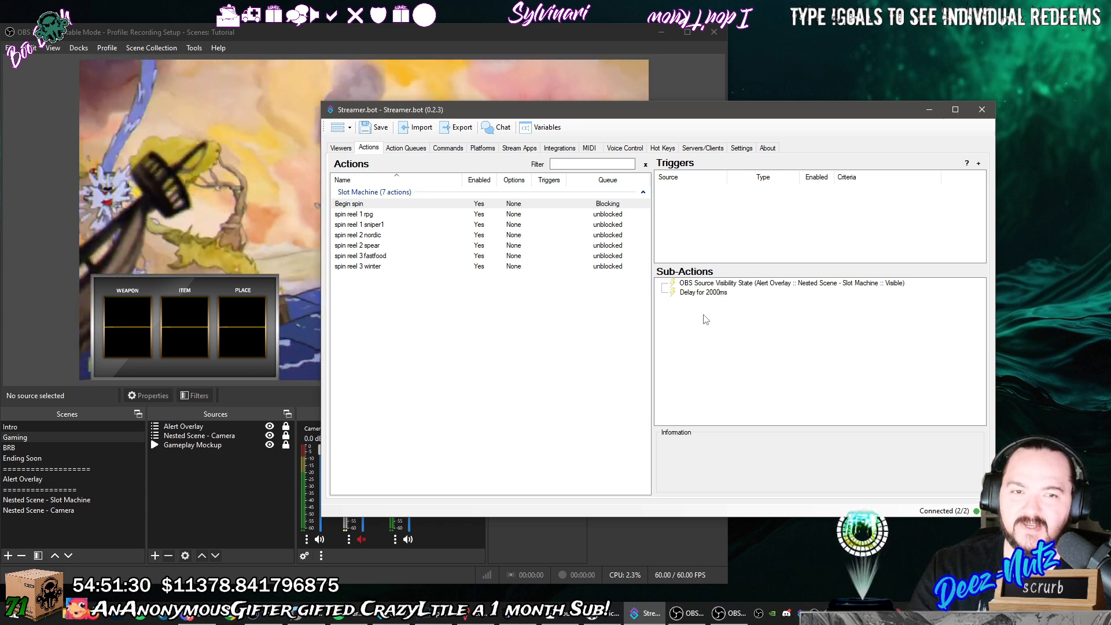
Add an OBS source visibility sub-action to Begin spin that makes Reel One Hider visible in Nested Scene - Slot Machine.
{"action": "right_click", "coordinate": [679, 344]}
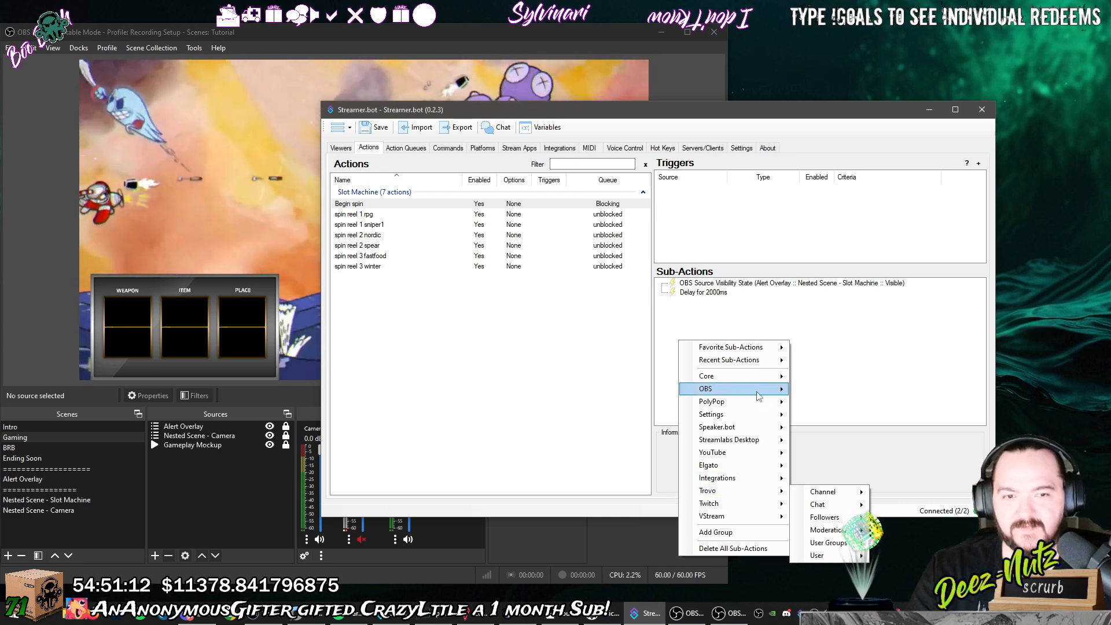
{"action": "mouse_move", "coordinate": [752, 389]}
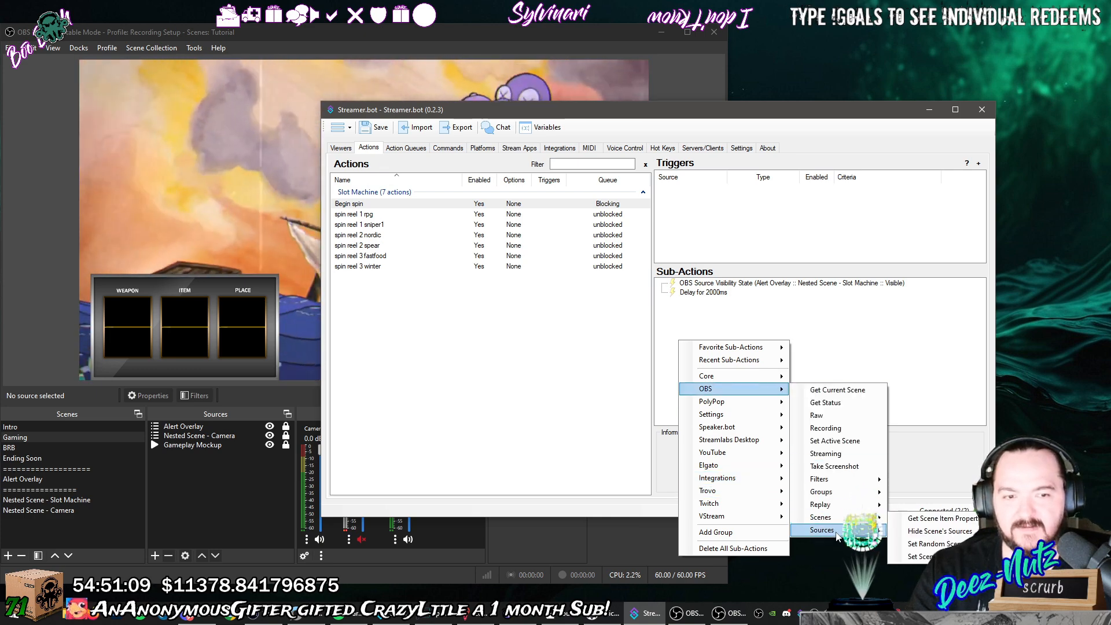
{"action": "mouse_move", "coordinate": [840, 535]}
{"action": "left_click", "coordinate": [904, 594]}
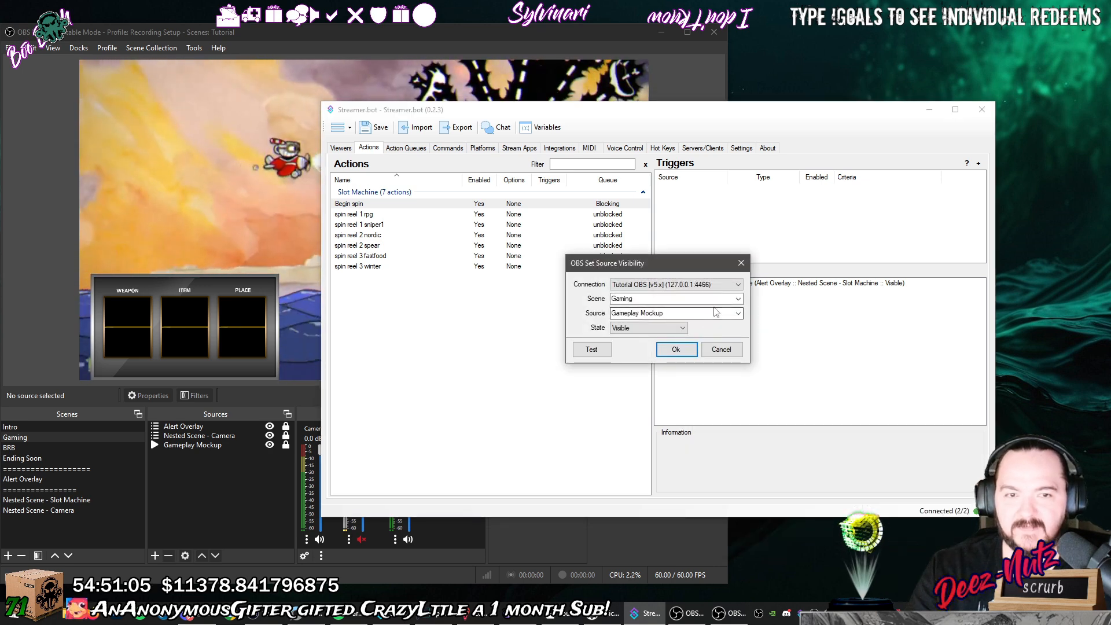
{"action": "left_click", "coordinate": [739, 298]}
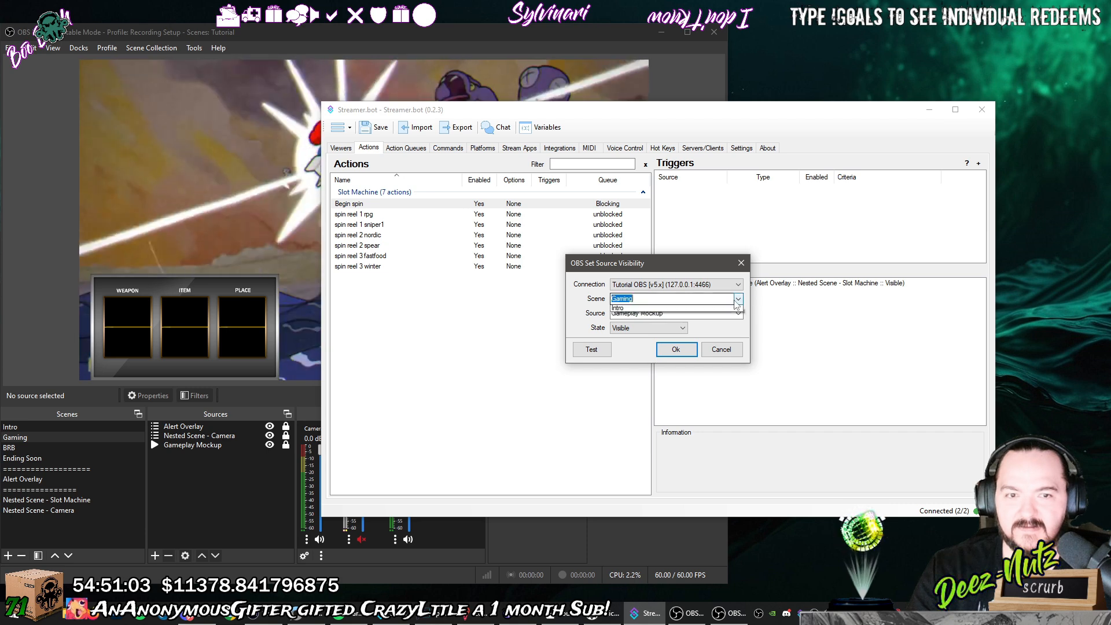
{"action": "left_click", "coordinate": [713, 318]}
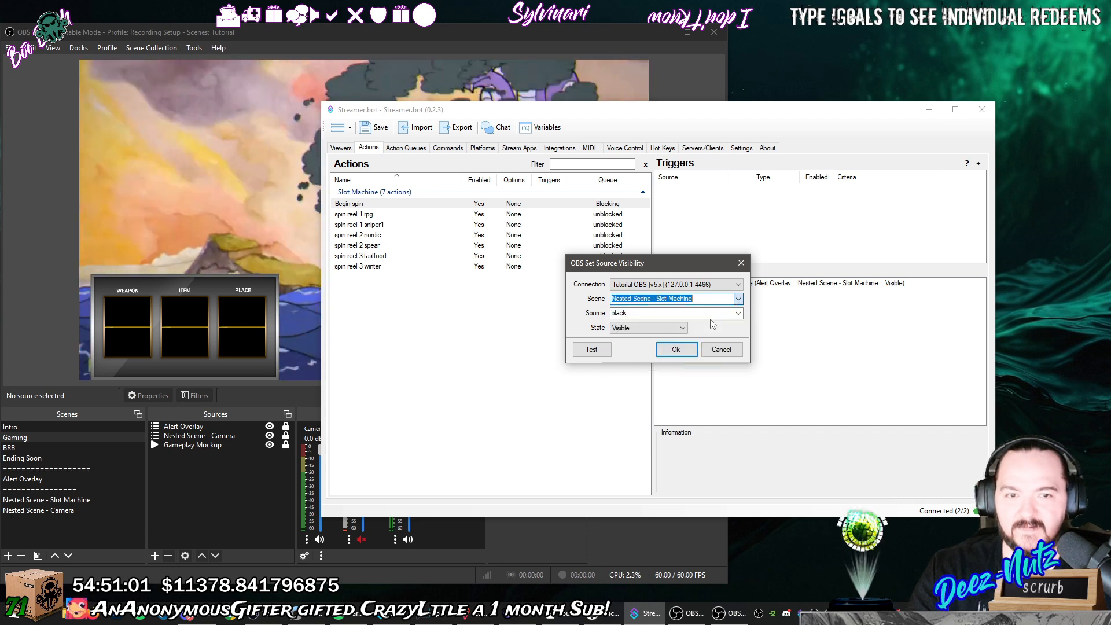
{"action": "left_click", "coordinate": [738, 313]}
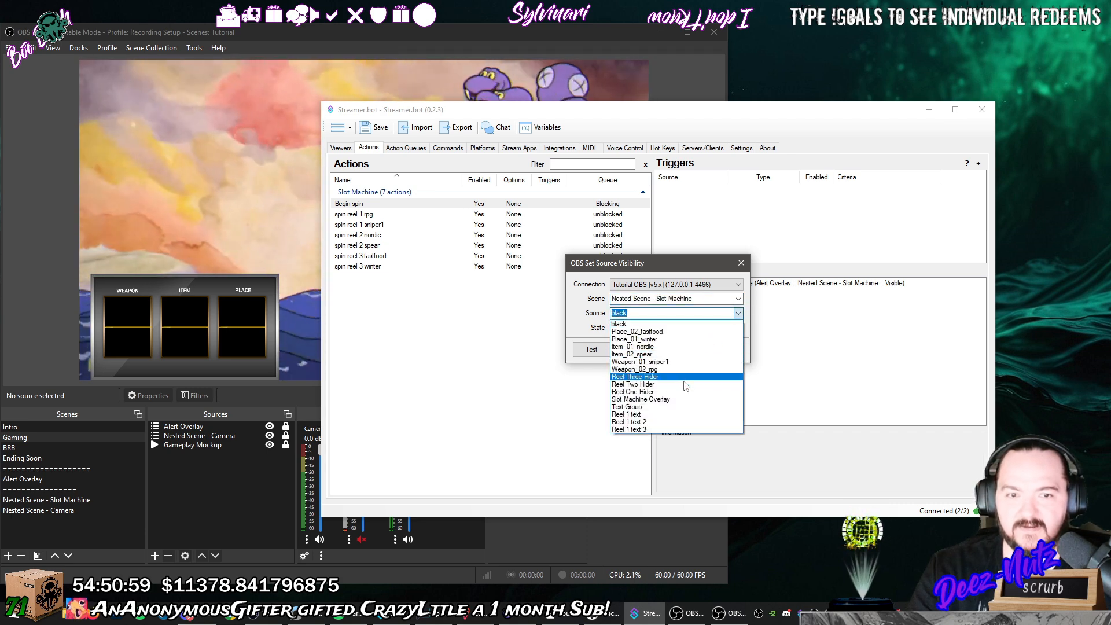
{"action": "left_click", "coordinate": [686, 393]}
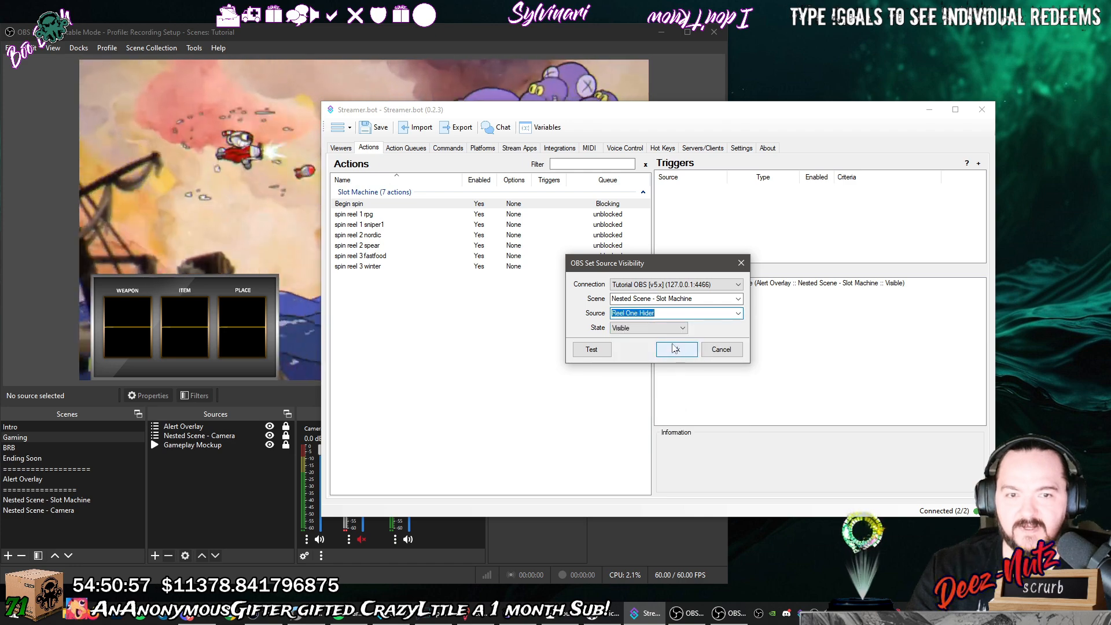
{"action": "left_click", "coordinate": [666, 354]}
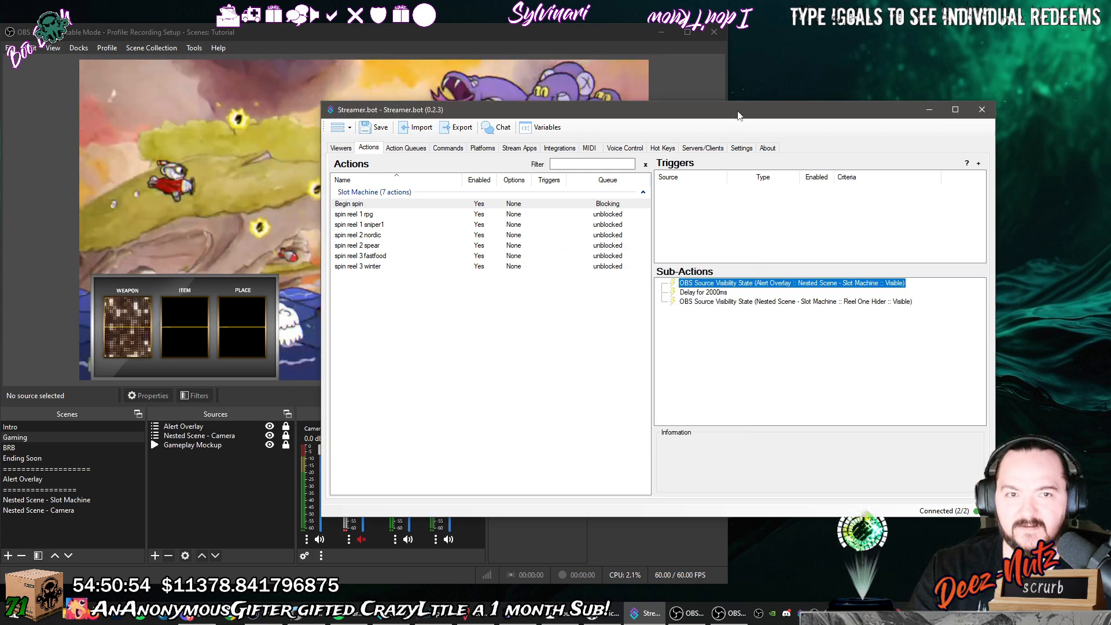
Duplicate the Reel One Hider visibility sub-action and set the copy's source to Reel Two Hider.
{"action": "left_click_drag", "start_coordinate": [737, 112], "coordinate": [602, 72]}
{"action": "right_click", "coordinate": [655, 262]}
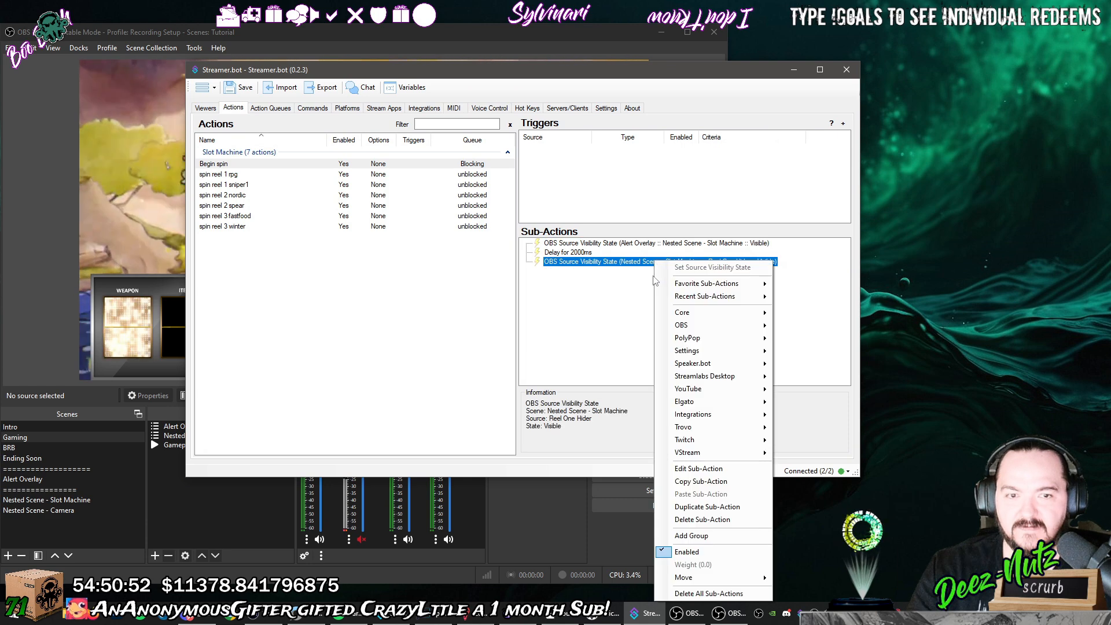
{"action": "left_click", "coordinate": [697, 494]}
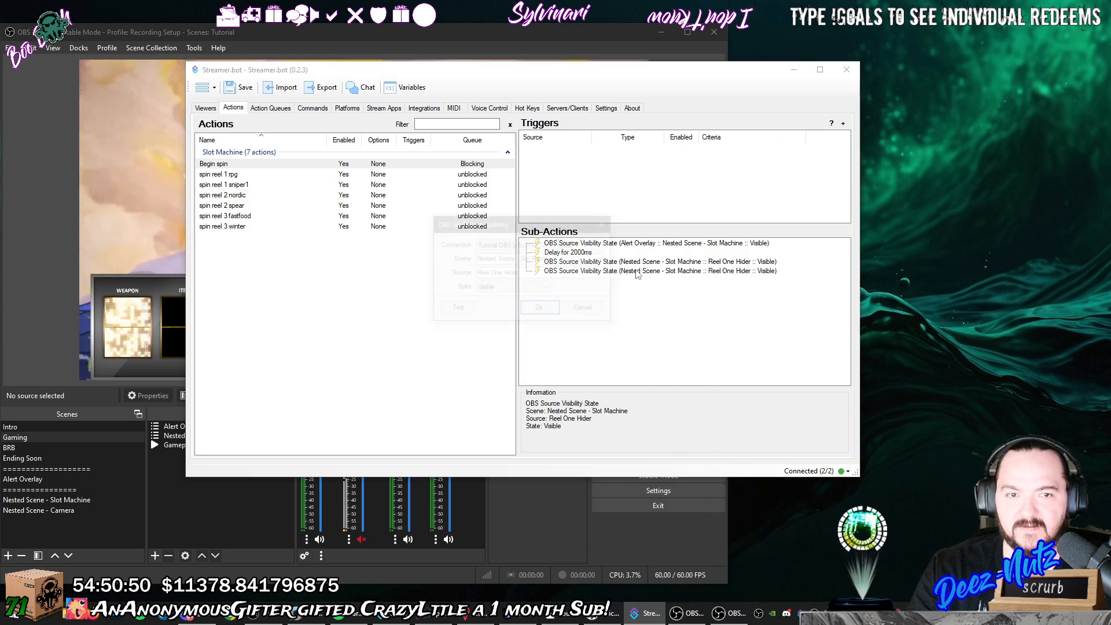
Duplicate the Reel Two Hider visibility sub-action, set the copy's source to Reel Three Hider, and recheck its settings.
{"action": "right_click", "coordinate": [623, 282]}
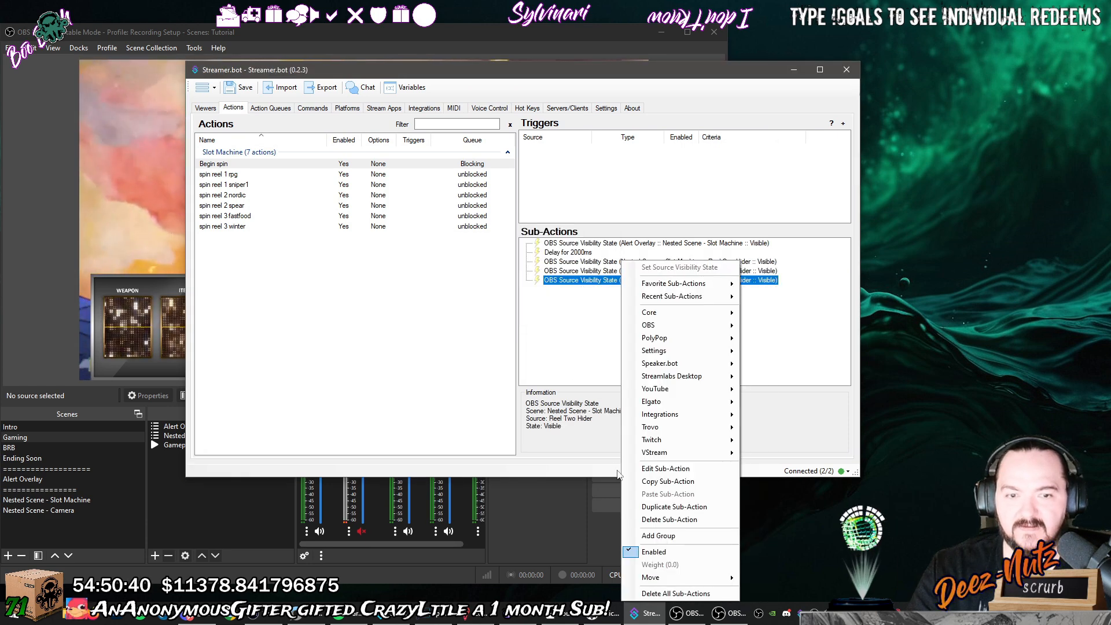
{"action": "left_click", "coordinate": [612, 284]}
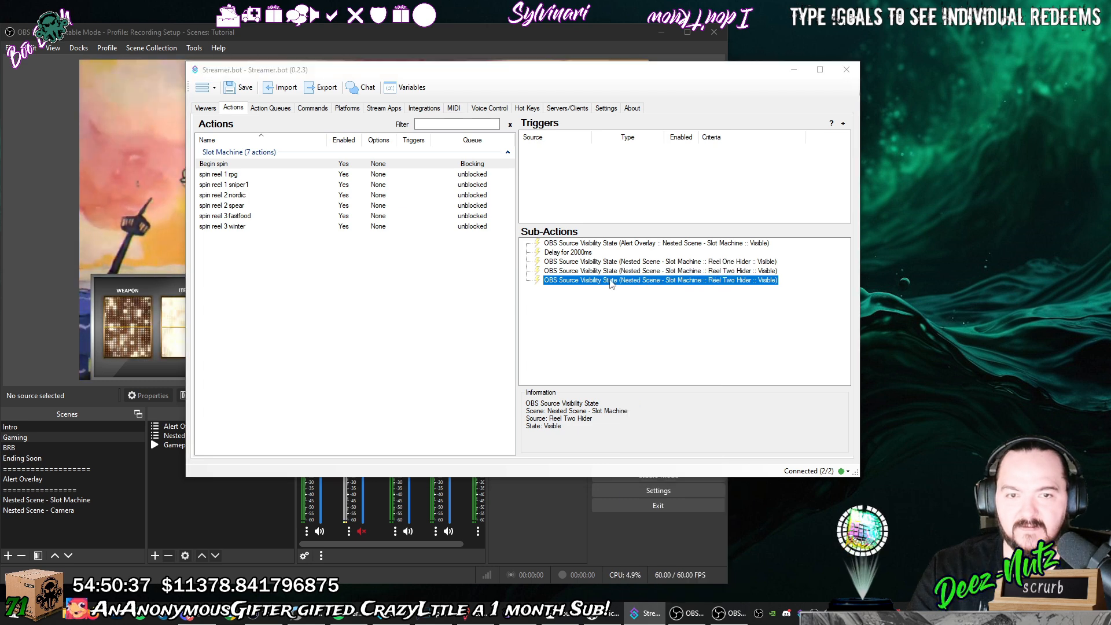
{"action": "double_click", "coordinate": [611, 284]}
{"action": "left_click", "coordinate": [602, 274]}
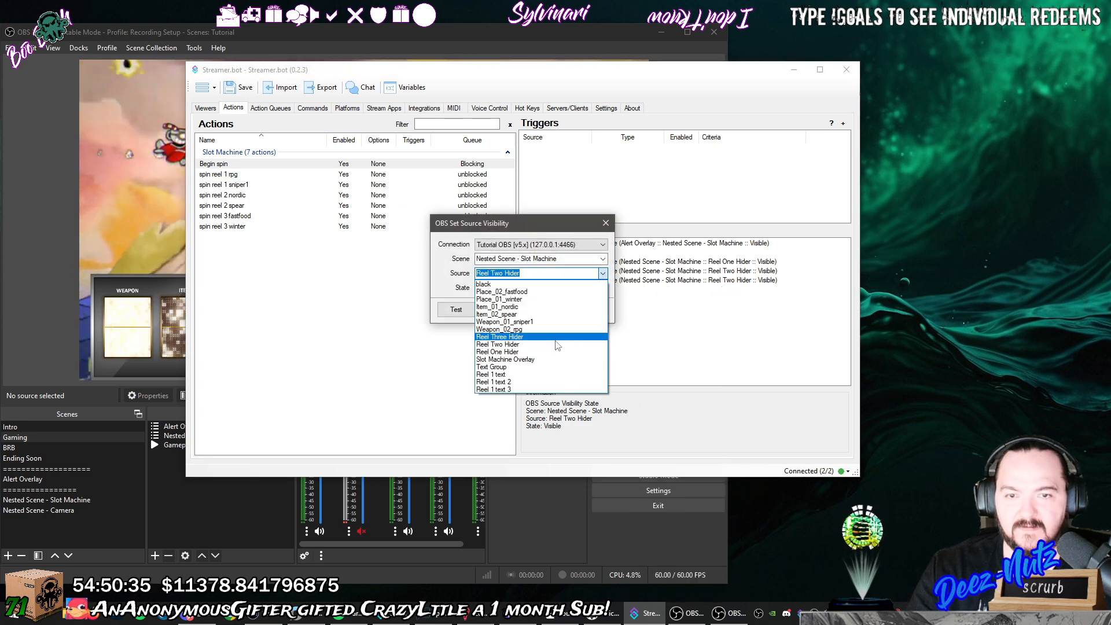
{"action": "left_click", "coordinate": [550, 337]}
{"action": "left_click", "coordinate": [556, 310]}
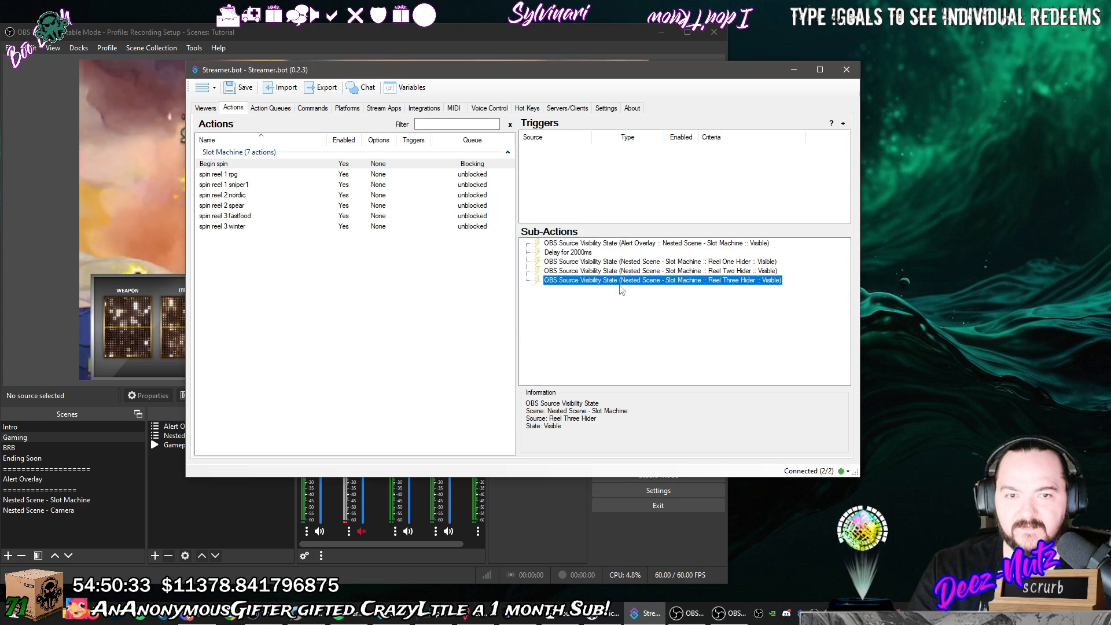
{"action": "double_click", "coordinate": [621, 283]}
{"action": "left_click", "coordinate": [544, 308]}
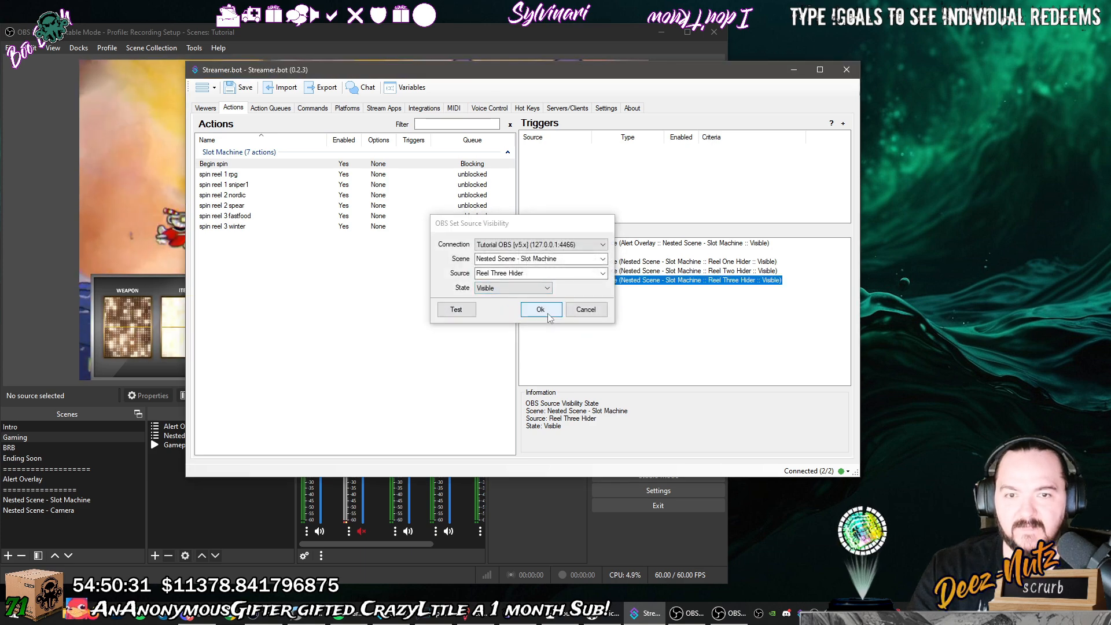
Move the three reel hider visibility sub-actions above the Alert Overlay visibility sub-action and the 2000 ms delay.
{"action": "left_click_drag", "start_coordinate": [554, 78], "coordinate": [648, 81]}
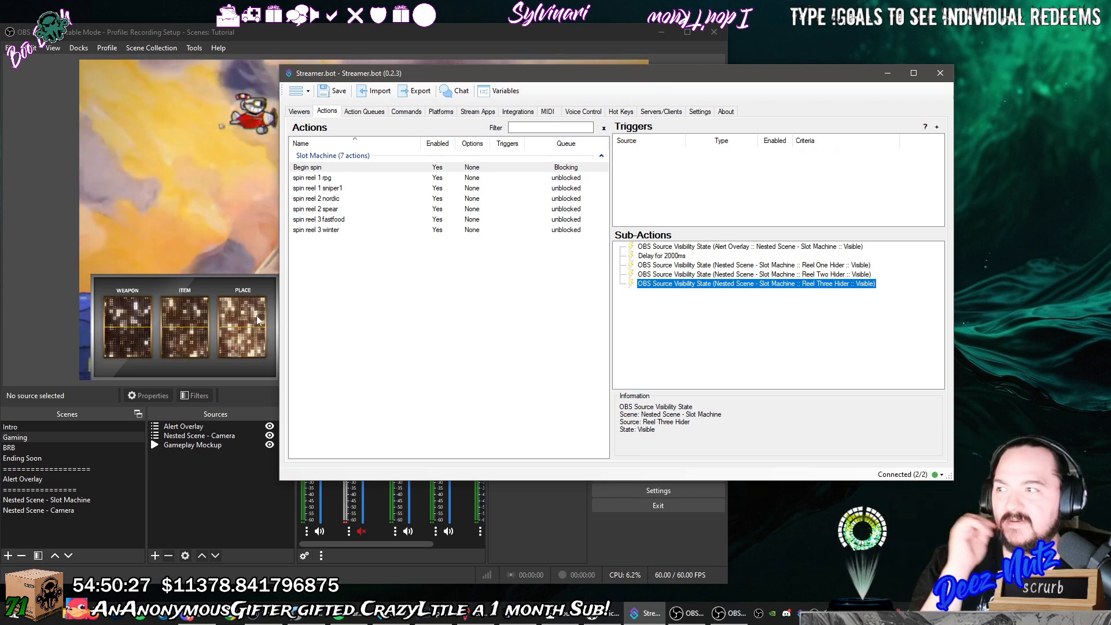
{"action": "left_click", "coordinate": [705, 265]}
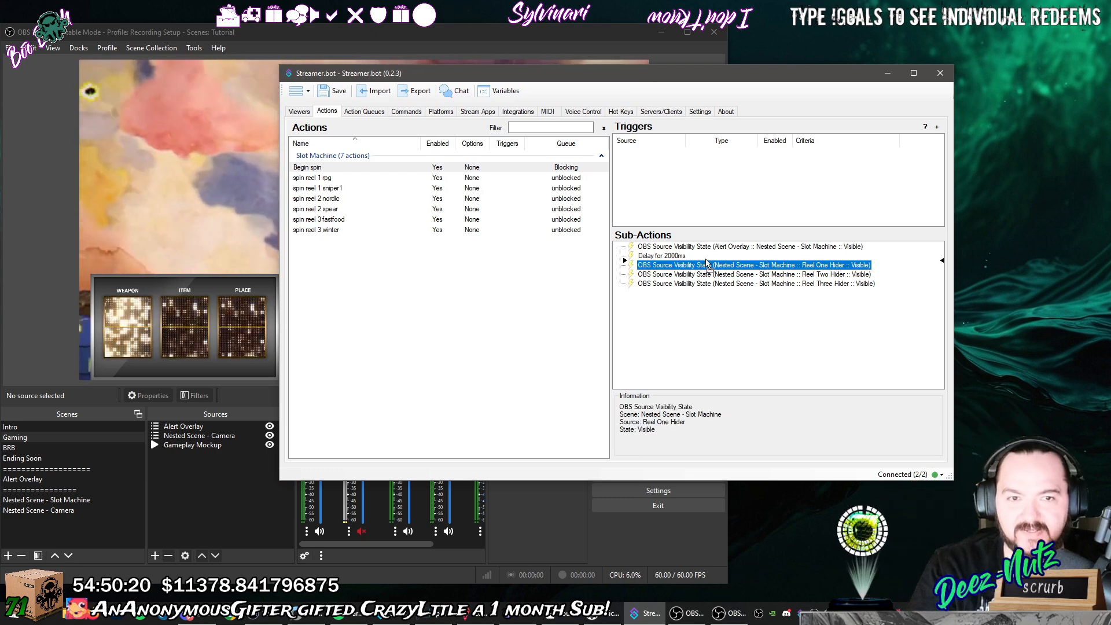
{"action": "left_click_drag", "start_coordinate": [705, 259], "coordinate": [764, 278]}
{"action": "left_click", "coordinate": [766, 317]}
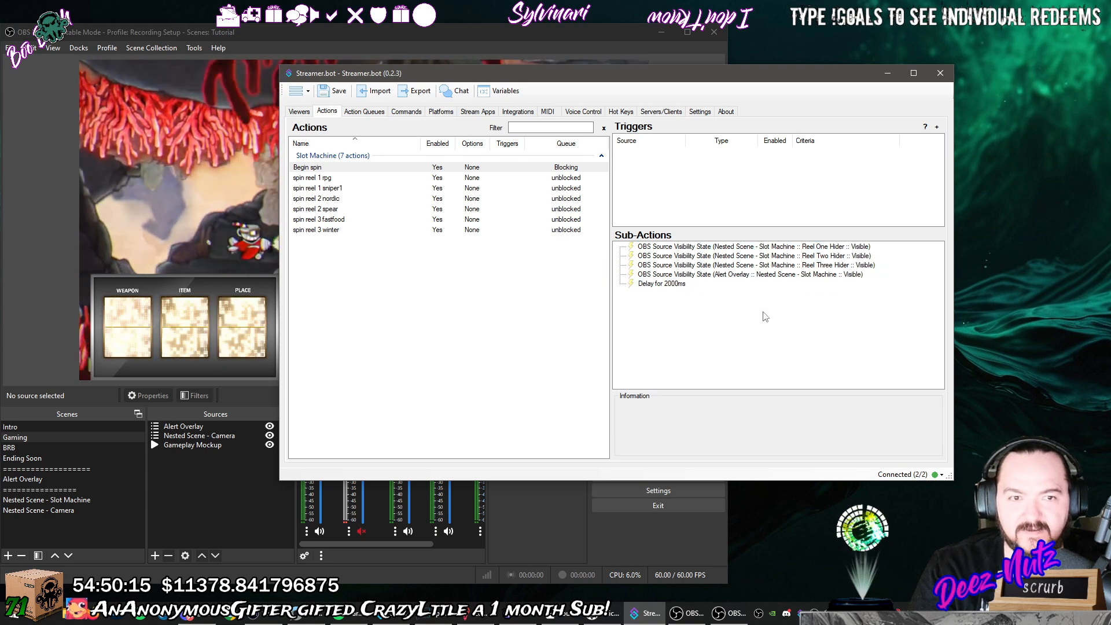
Review the Begin spin sub-actions in order, from the three reel hiders through the overlay visibility to the delay.
{"action": "left_click", "coordinate": [831, 264]}
{"action": "left_click", "coordinate": [828, 248]}
{"action": "left_click", "coordinate": [828, 256]}
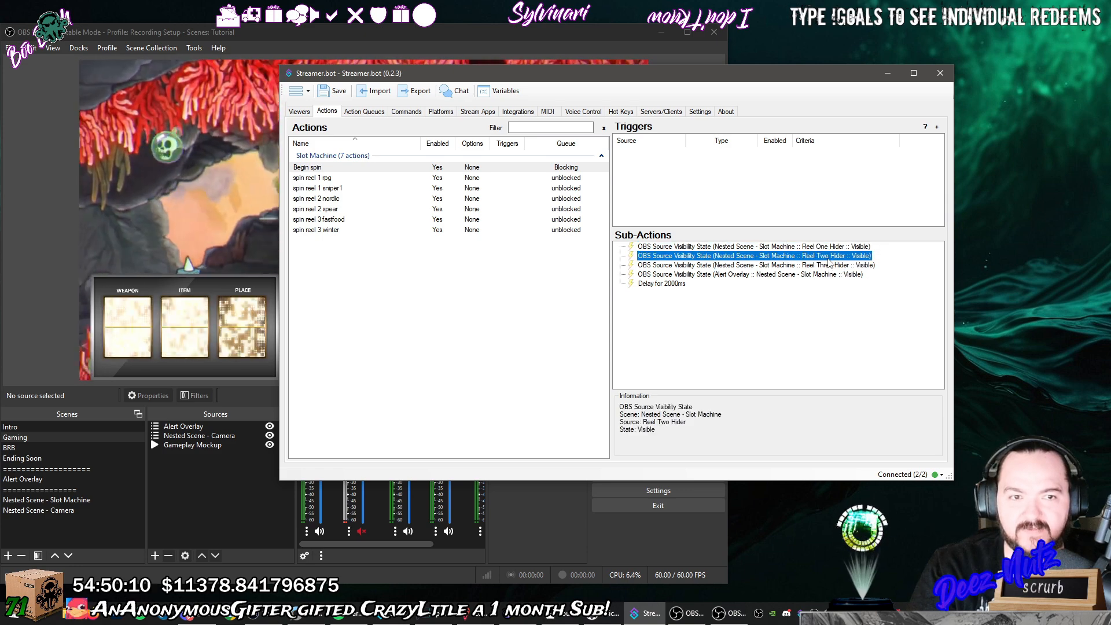
{"action": "left_click", "coordinate": [829, 265]}
{"action": "left_click", "coordinate": [812, 275]}
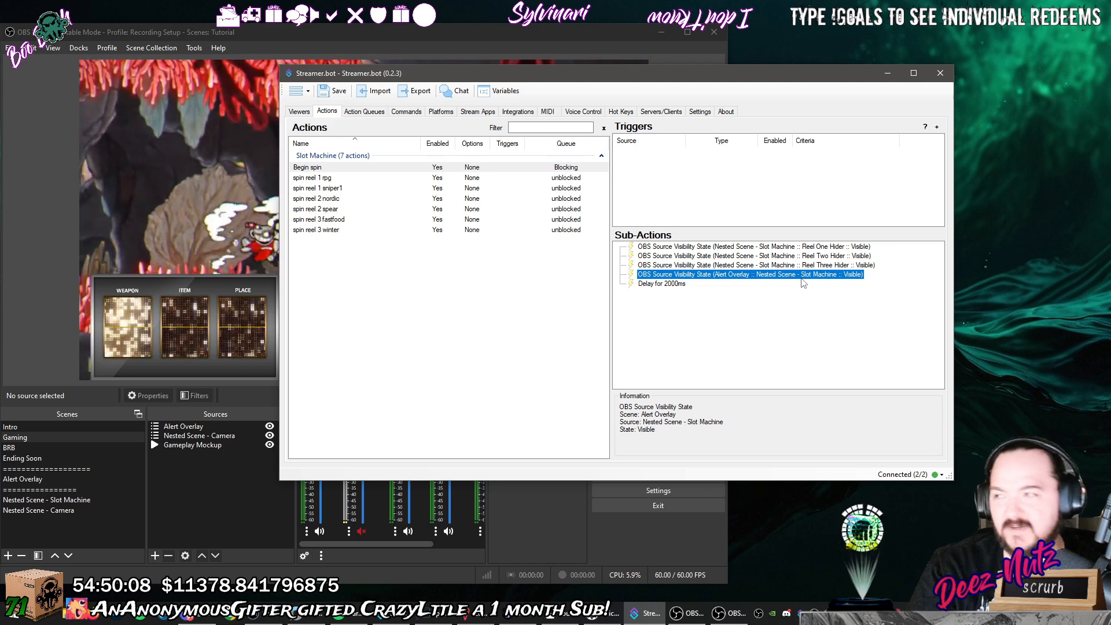
{"action": "left_click", "coordinate": [808, 247]}
{"action": "left_click", "coordinate": [807, 256]}
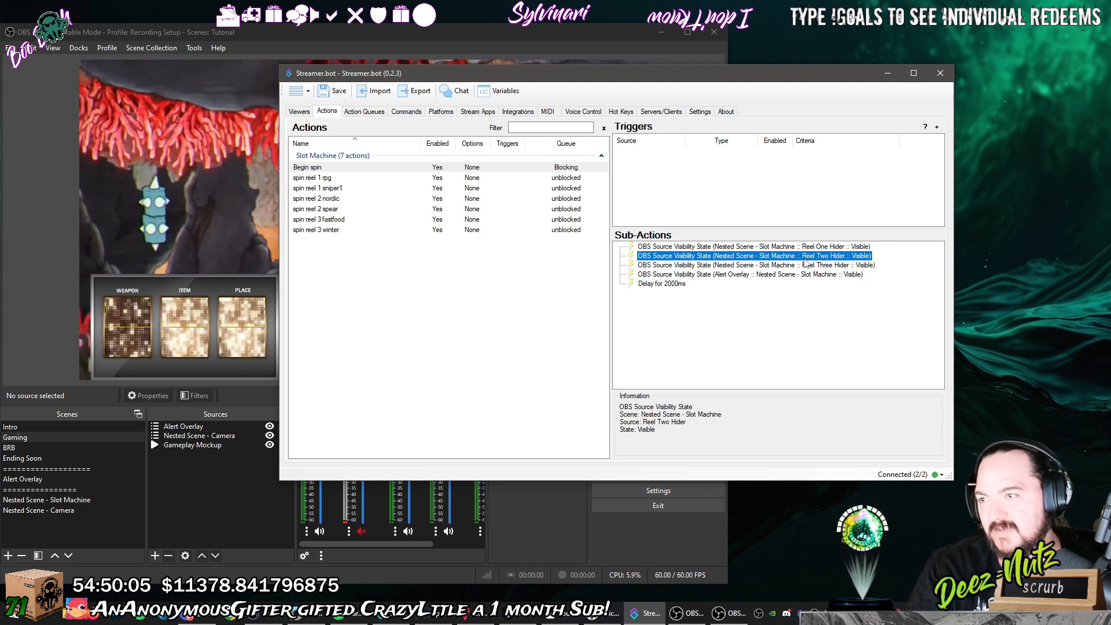
{"action": "left_click", "coordinate": [808, 265]}
{"action": "left_click", "coordinate": [810, 276]}
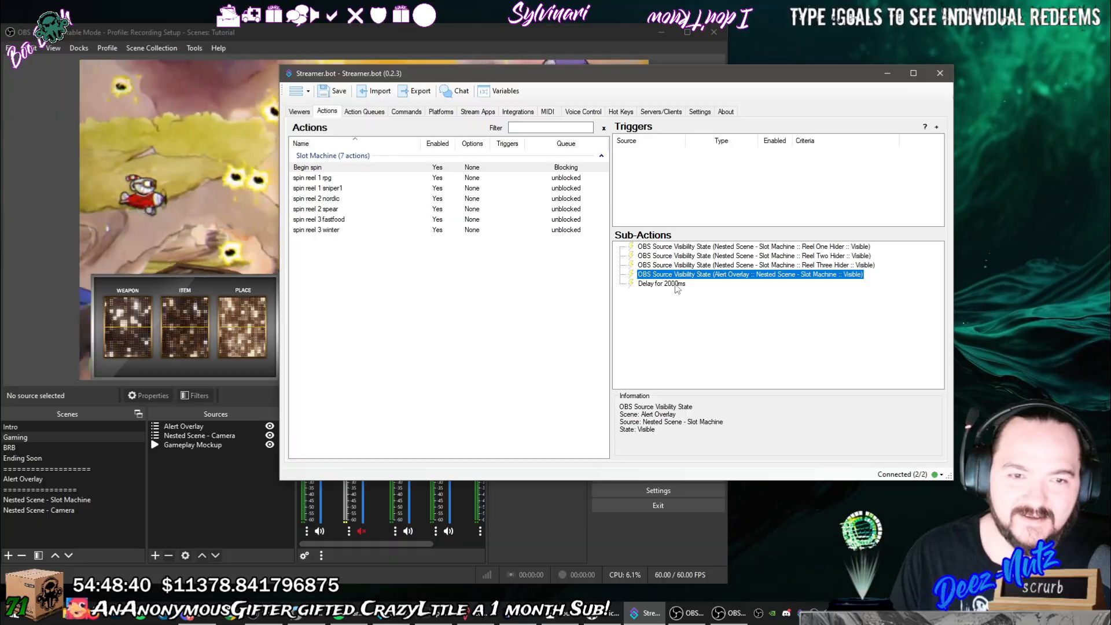
{"action": "left_click", "coordinate": [677, 285]}
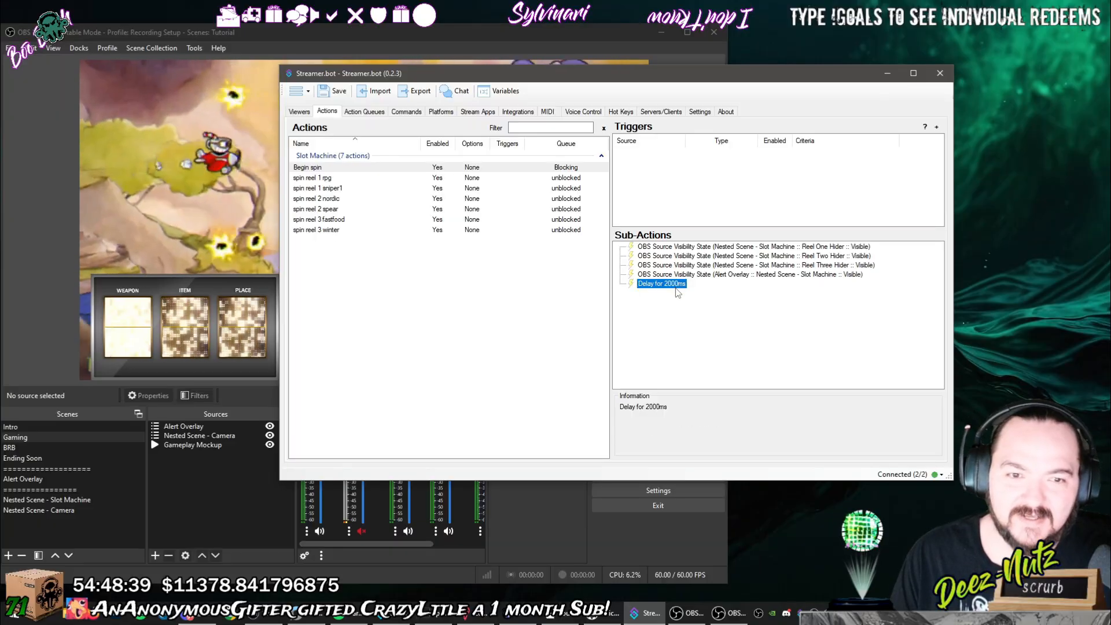
Add a sub-action group at the end of Begin spin and name it Reel One.
{"action": "left_click", "coordinate": [672, 299]}
{"action": "right_click", "coordinate": [671, 307]}
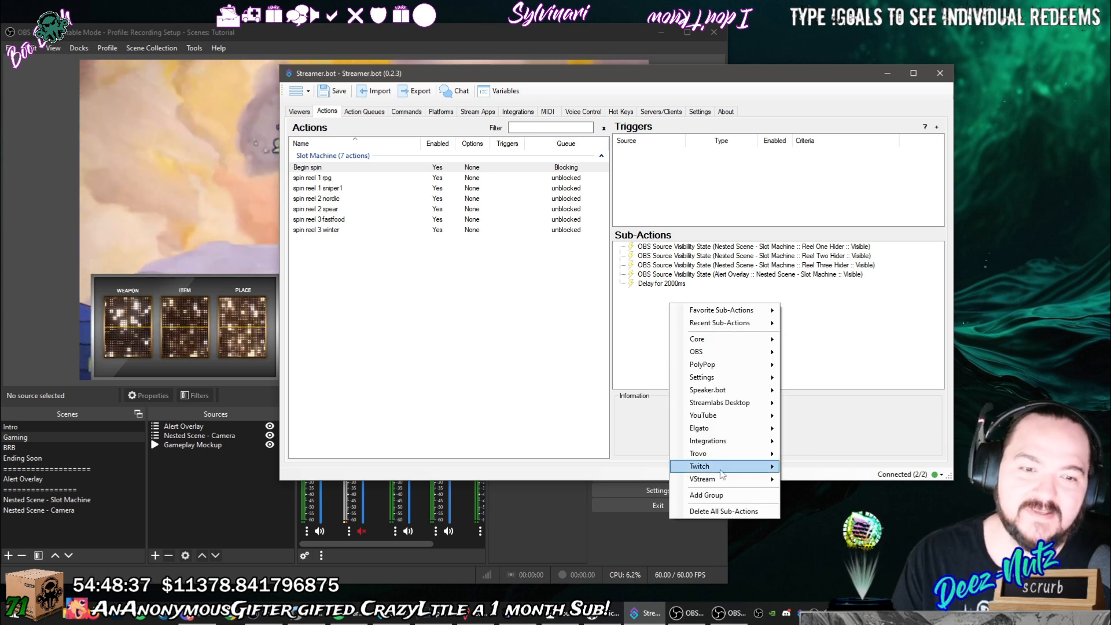
{"action": "left_click", "coordinate": [695, 495]}
{"action": "left_click", "coordinate": [653, 293]}
{"action": "right_click", "coordinate": [652, 294]}
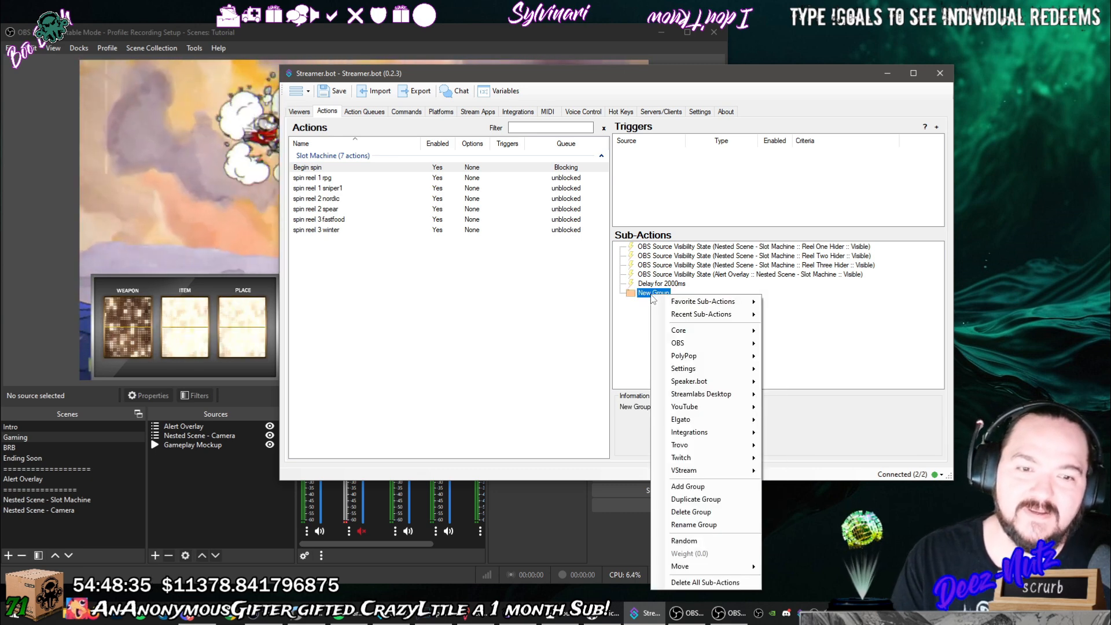
{"action": "left_click", "coordinate": [677, 521]}
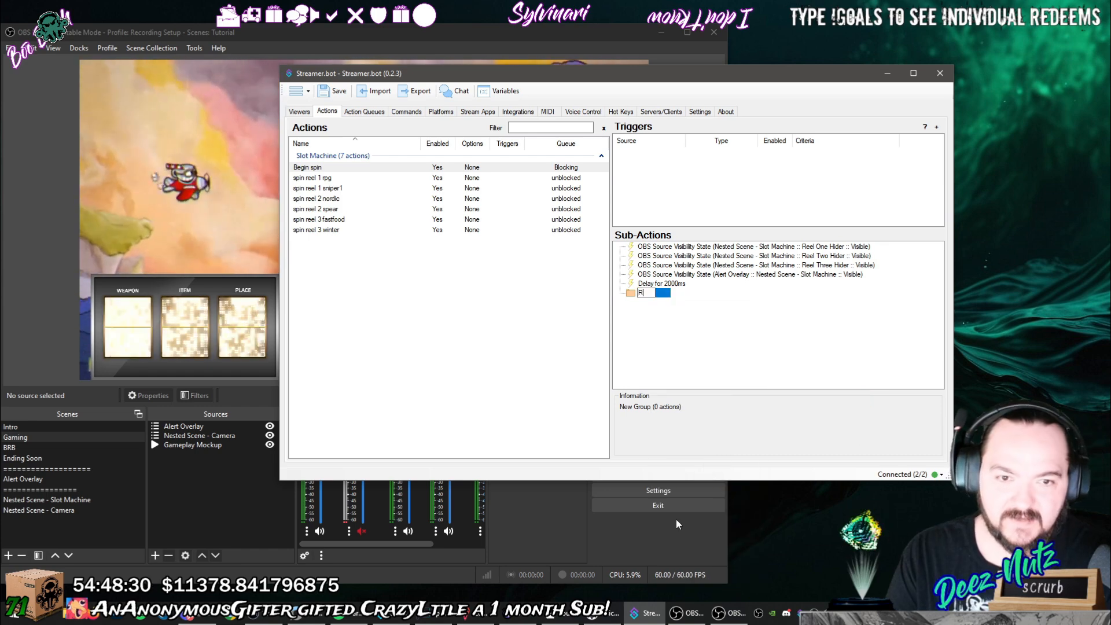
{"action": "type", "text": "Reel One"}
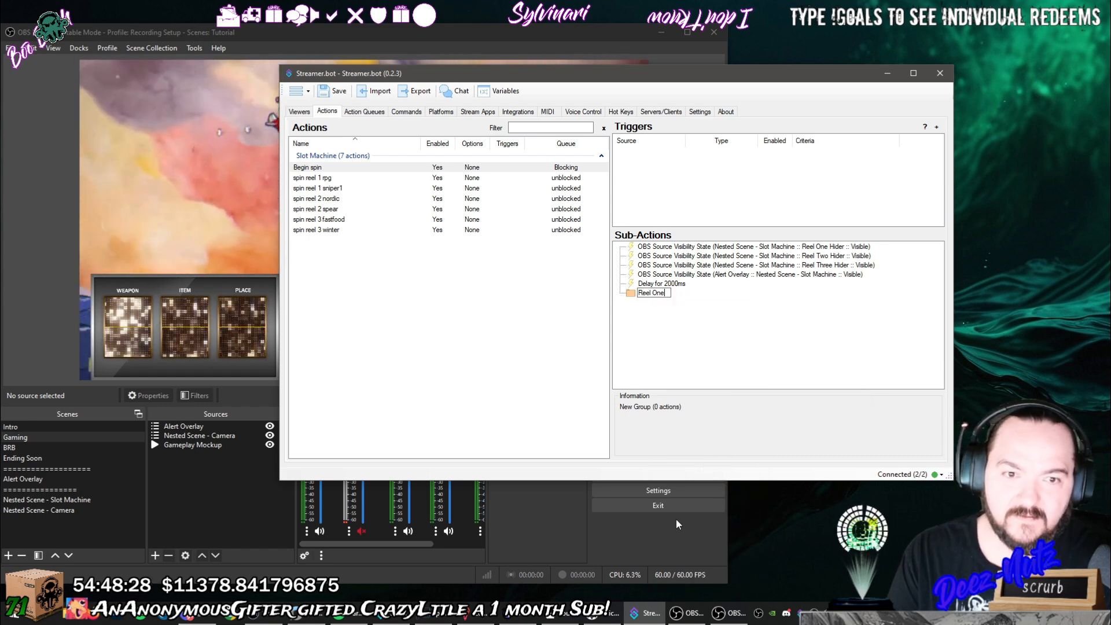
{"action": "key", "text": "Return"}
Add a Run Action sub-action for spin reel 1 rpg with Run Action Immediately enabled, and place it inside the Reel One group.
{"action": "right_click", "coordinate": [645, 335]}
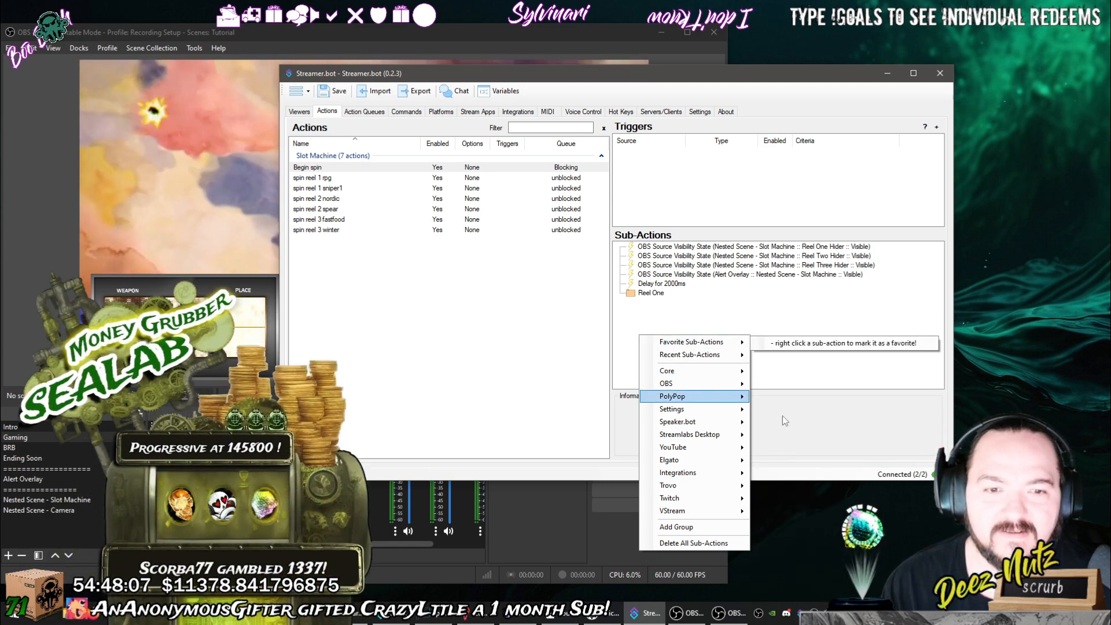
{"action": "mouse_move", "coordinate": [746, 371]}
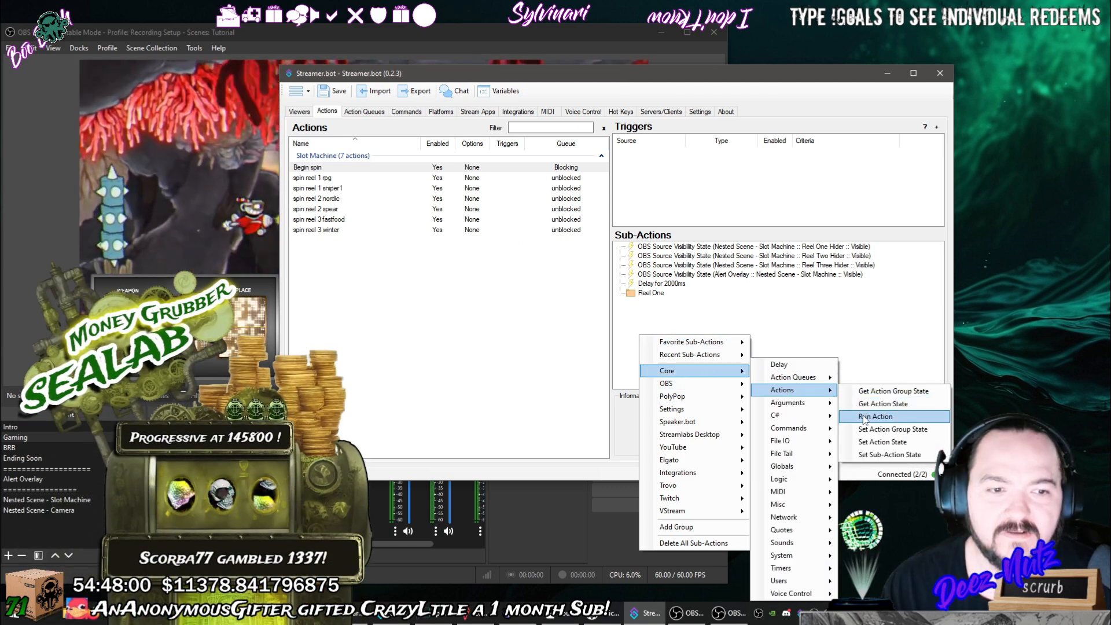
{"action": "left_click", "coordinate": [862, 414]}
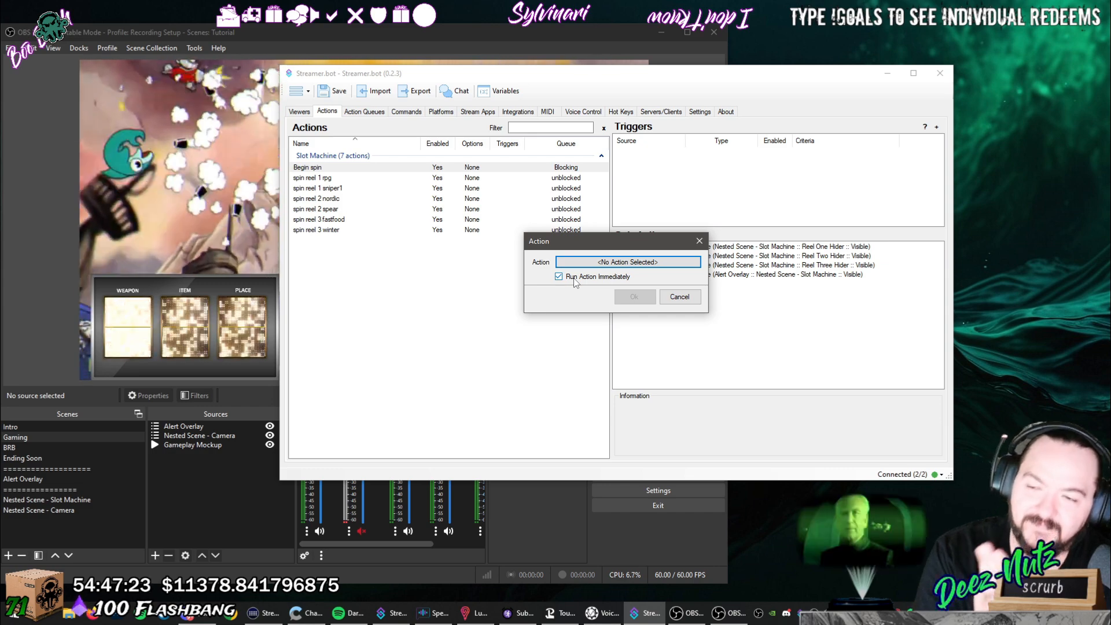
{"action": "left_click", "coordinate": [574, 279]}
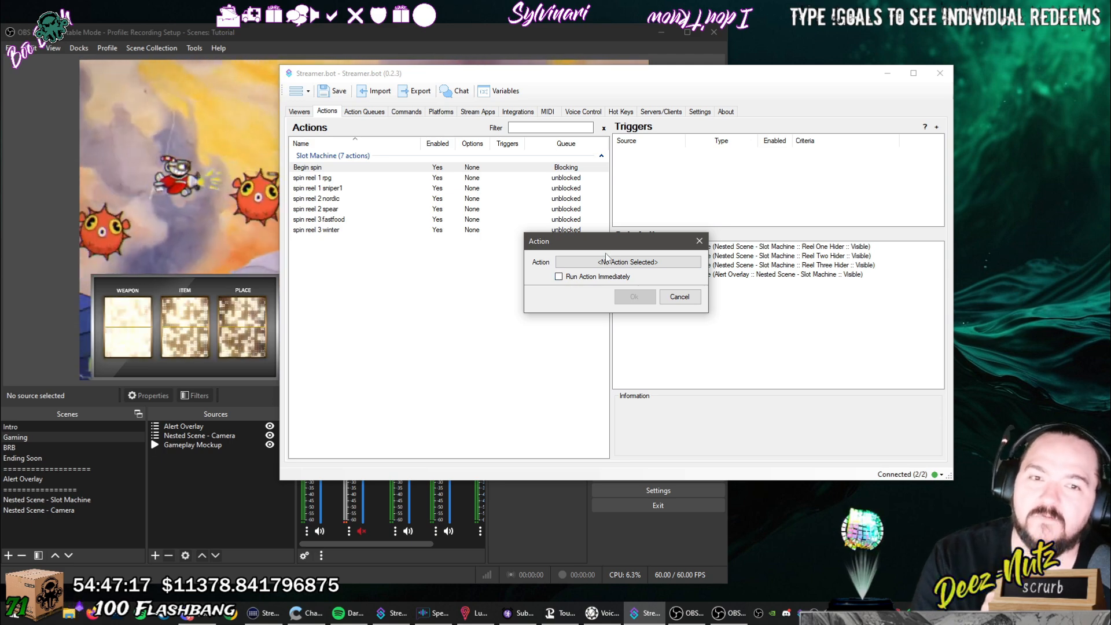
{"action": "left_click_drag", "start_coordinate": [620, 244], "coordinate": [429, 268]}
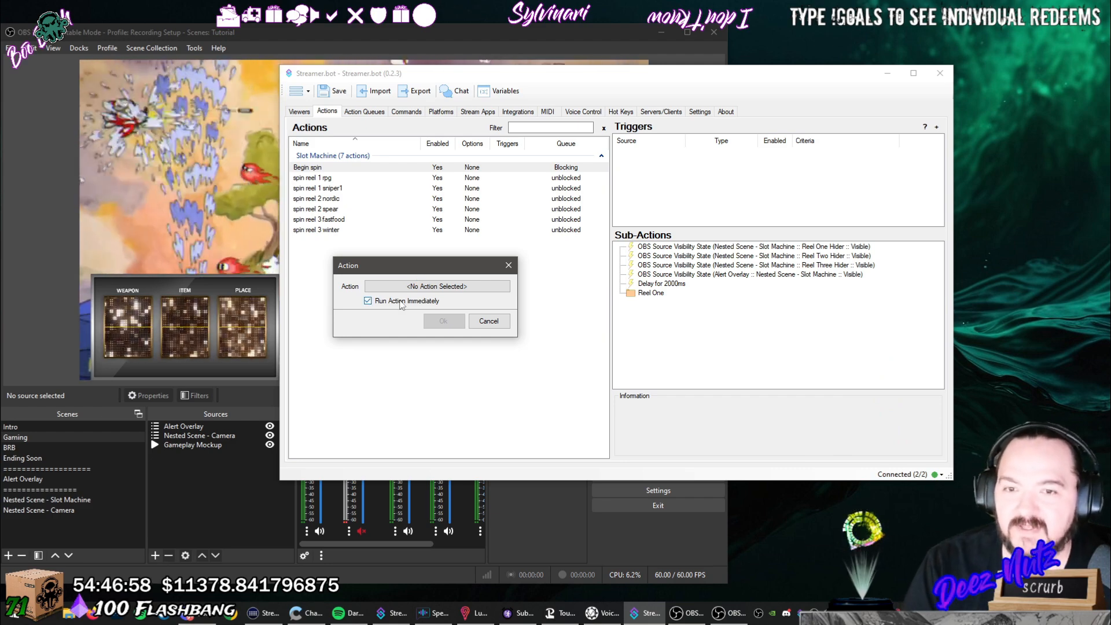
{"action": "left_click", "coordinate": [427, 286]}
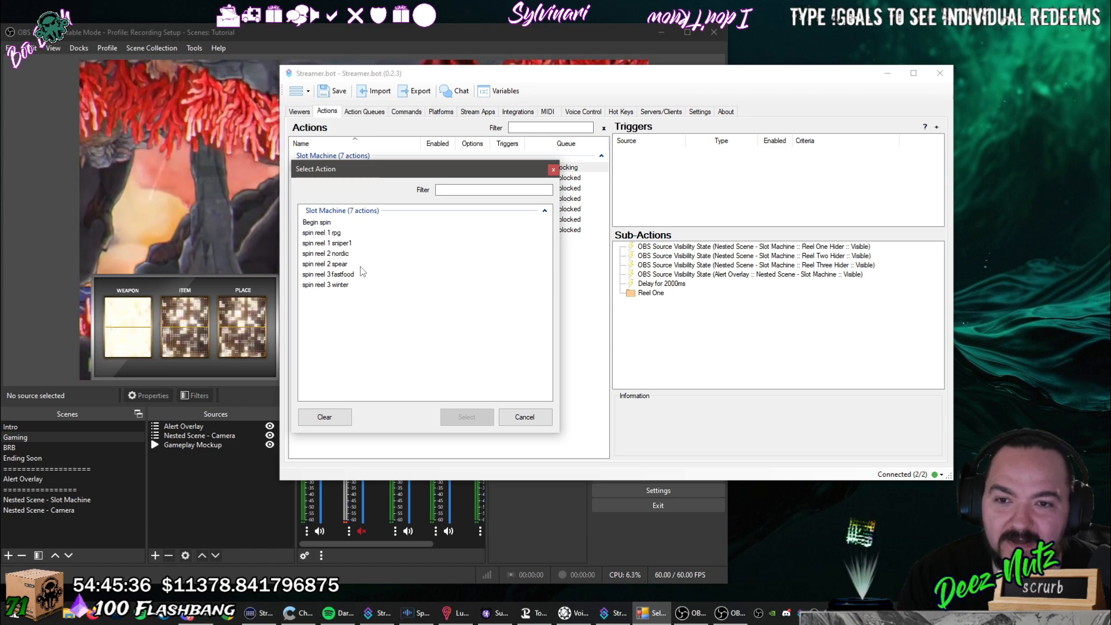
{"action": "left_click", "coordinate": [340, 233]}
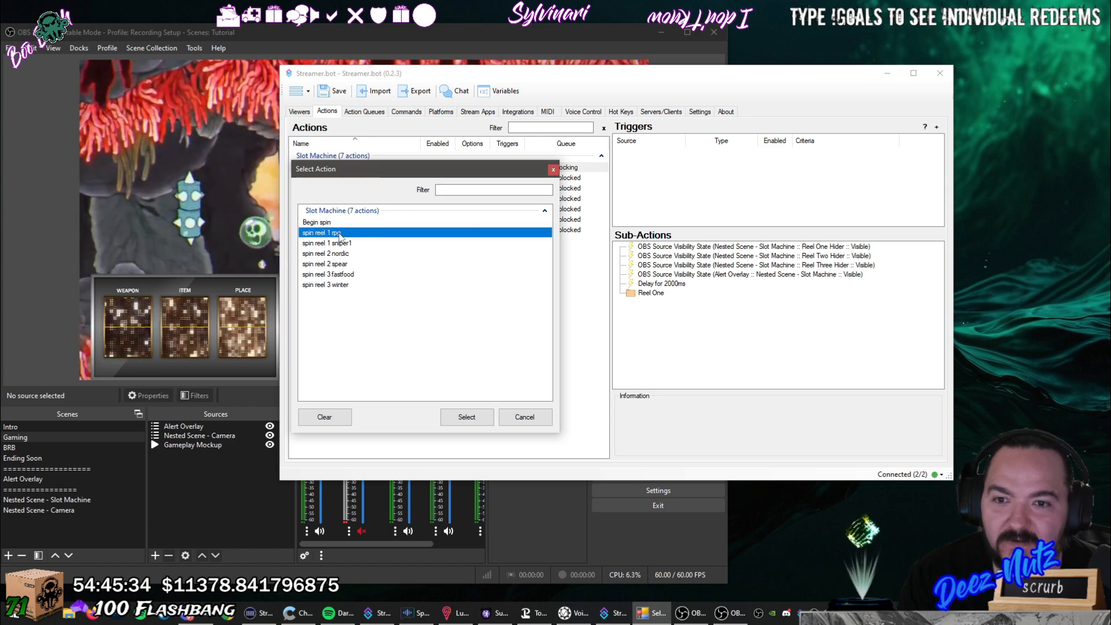
{"action": "left_click", "coordinate": [466, 417]}
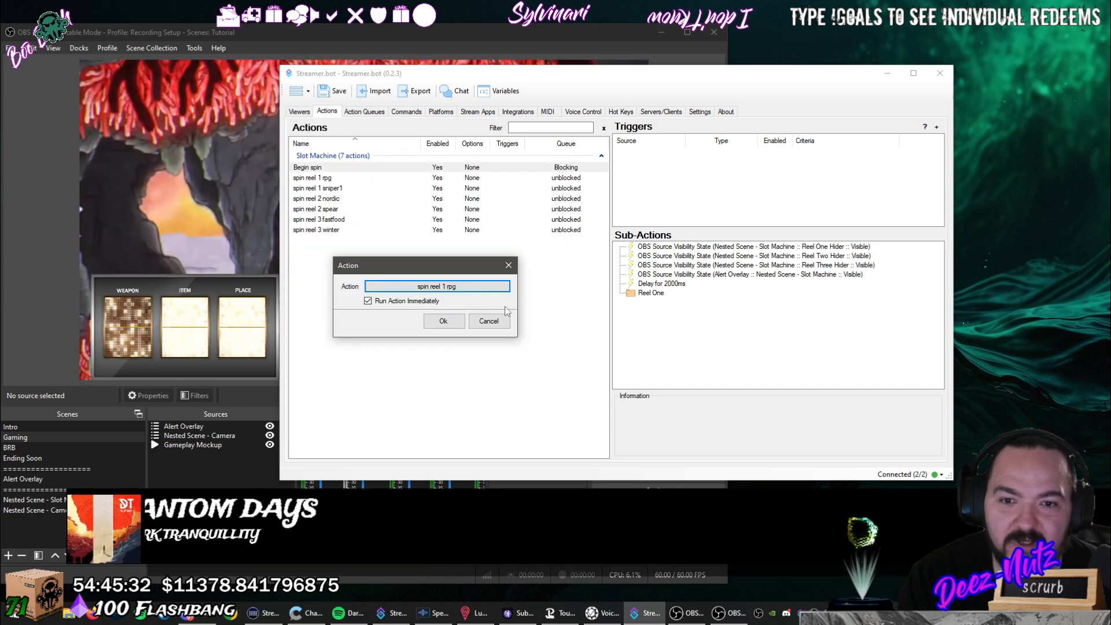
{"action": "left_click", "coordinate": [442, 318]}
{"action": "left_click", "coordinate": [678, 304]}
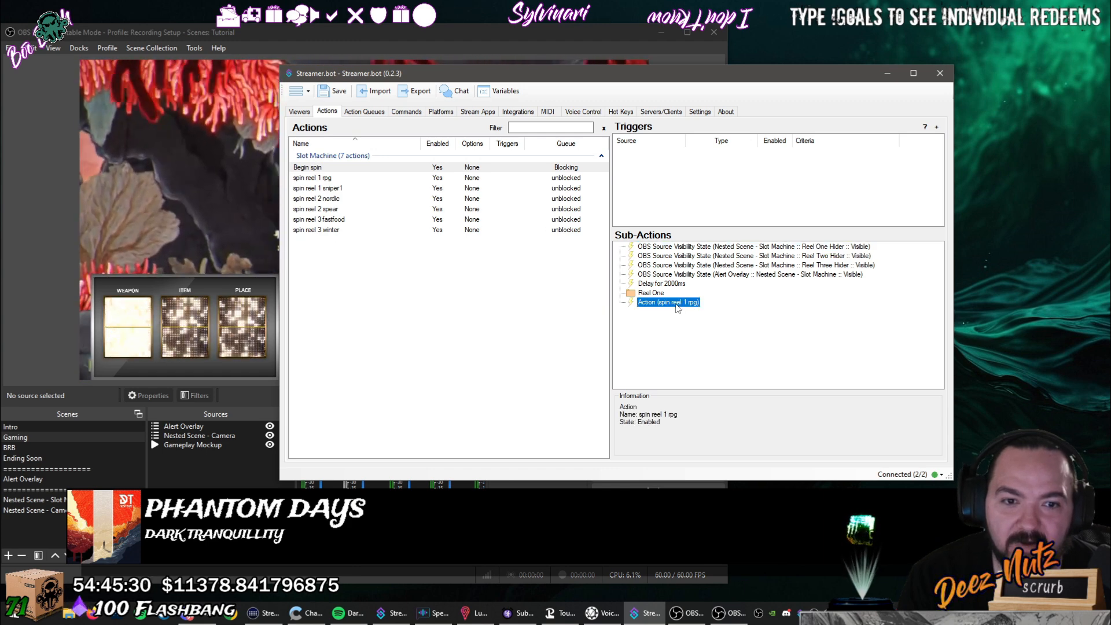
{"action": "left_click_drag", "start_coordinate": [677, 308], "coordinate": [663, 295]}
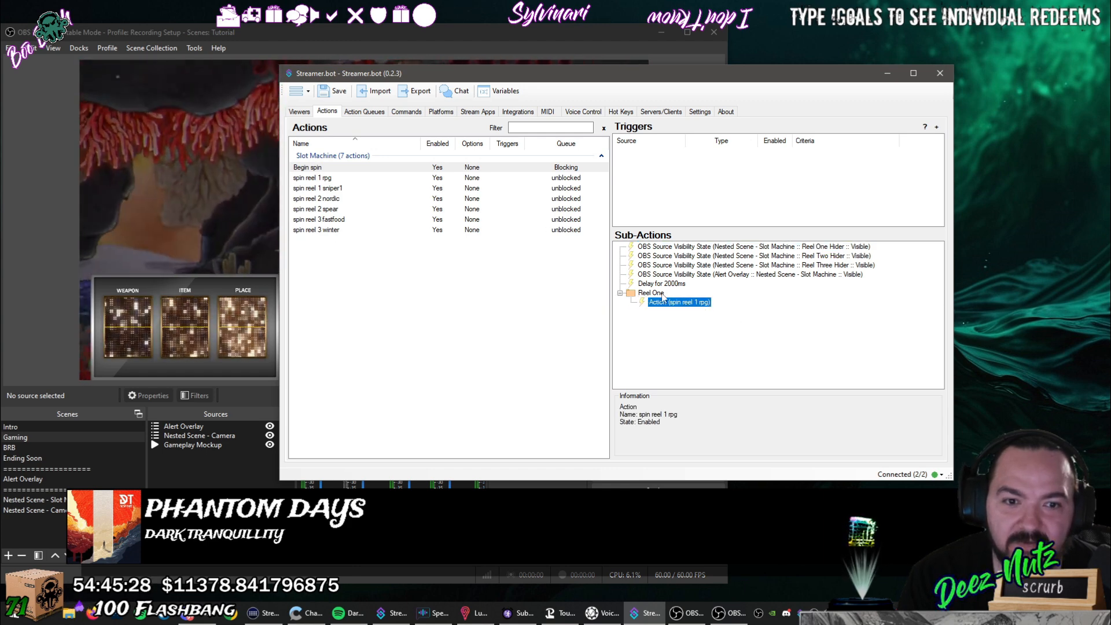
Duplicate the spin reel 1 rpg sub-action in Reel One and set the copy's action to spin reel 1 sniper1.
{"action": "right_click", "coordinate": [674, 310]}
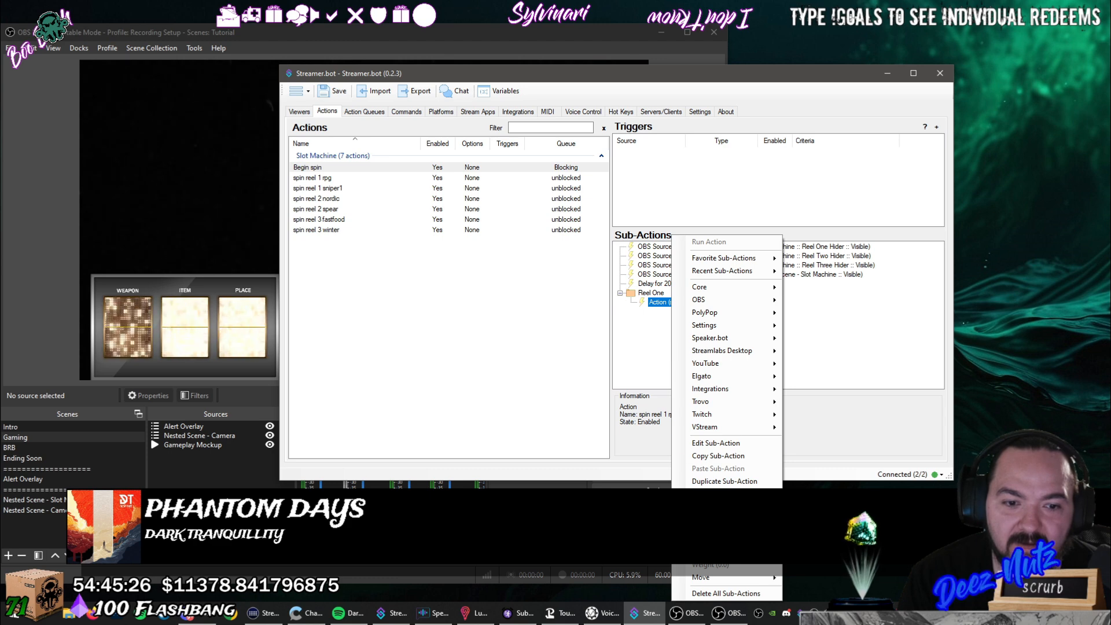
{"action": "left_click", "coordinate": [728, 482]}
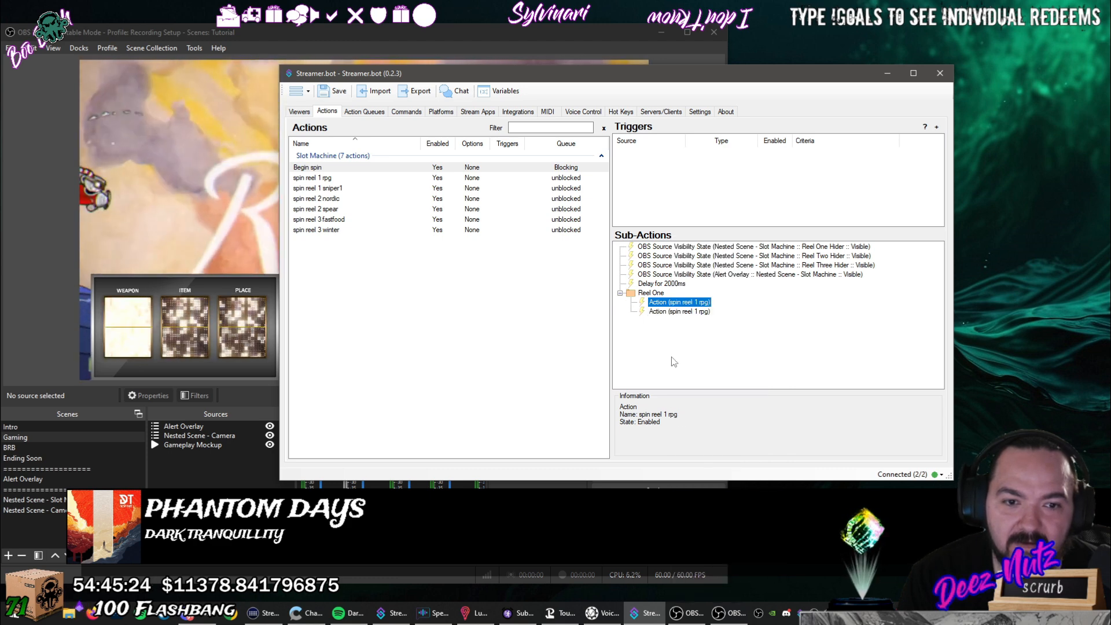
{"action": "left_click", "coordinate": [685, 312]}
{"action": "double_click", "coordinate": [684, 313]}
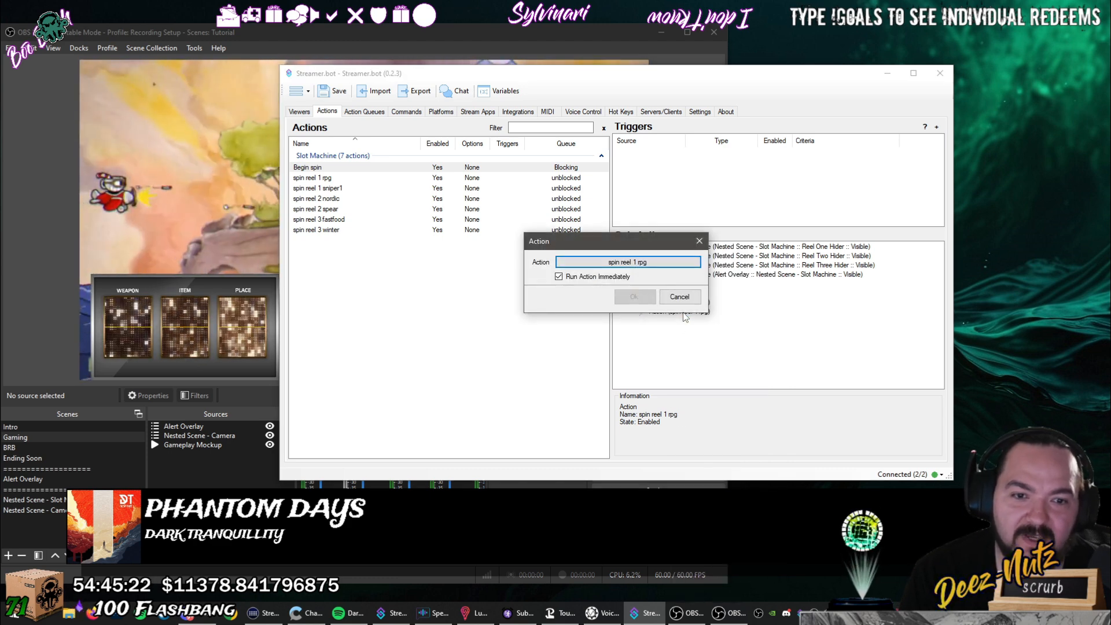
{"action": "left_click", "coordinate": [657, 265]}
{"action": "left_click", "coordinate": [548, 220]}
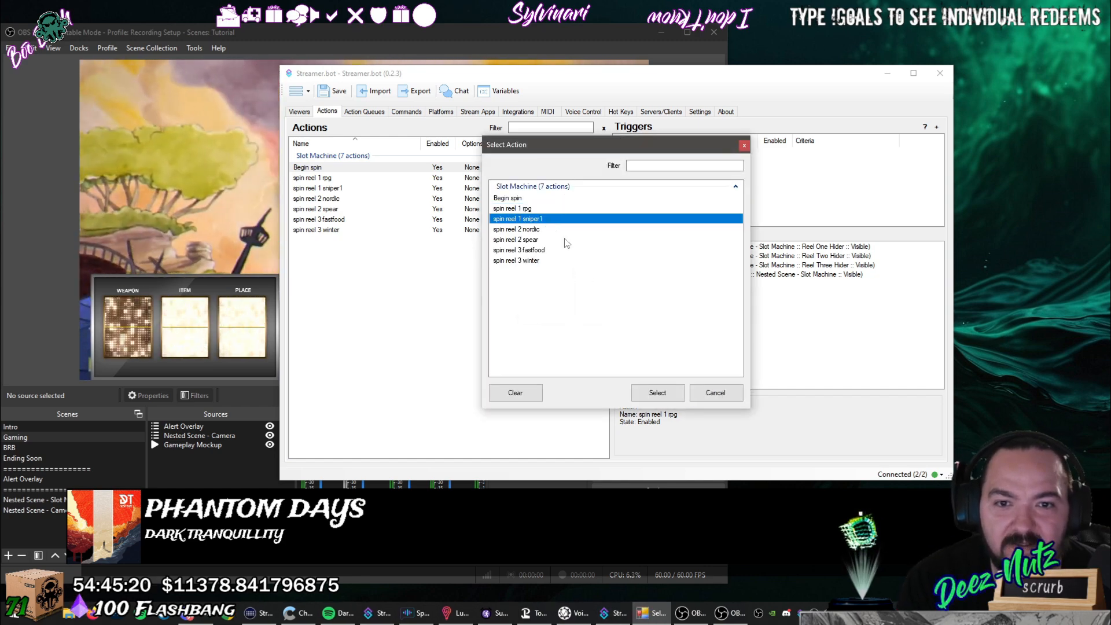
{"action": "left_click", "coordinate": [659, 393]}
{"action": "left_click", "coordinate": [636, 296]}
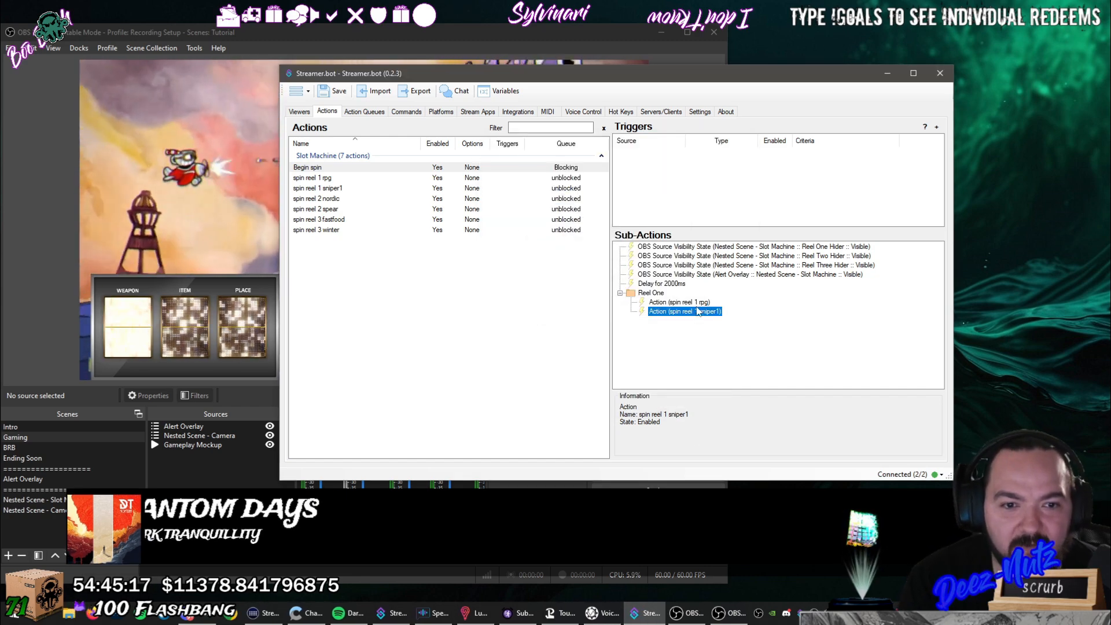
Check the two sub-actions in the Reel One group and set the group to Random.
{"action": "left_click", "coordinate": [701, 303]}
{"action": "left_click", "coordinate": [700, 312]}
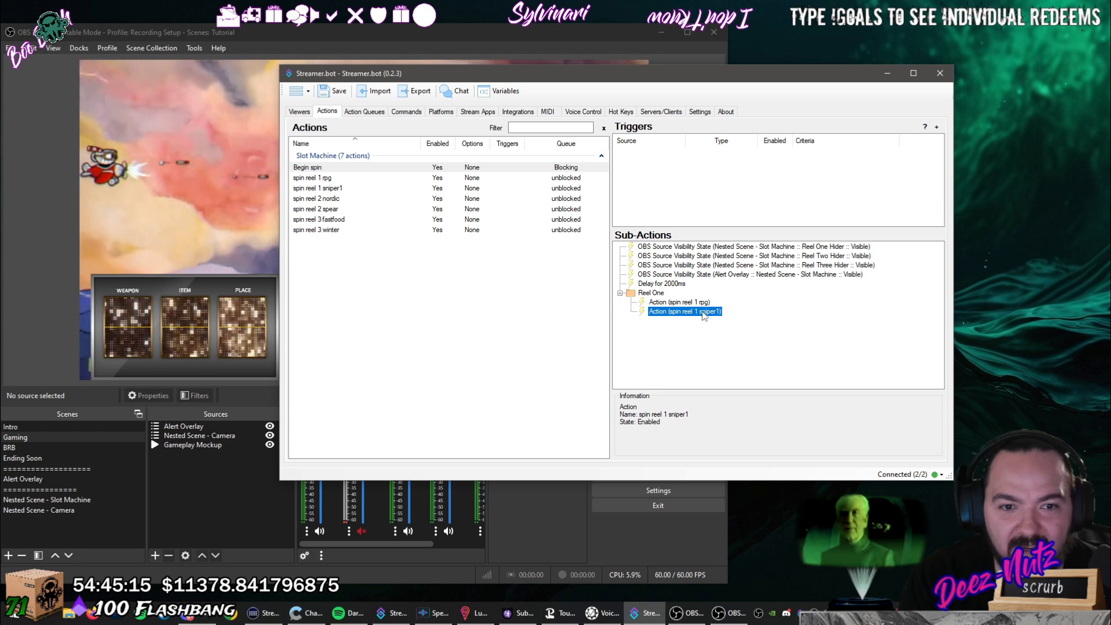
{"action": "left_click", "coordinate": [669, 302]}
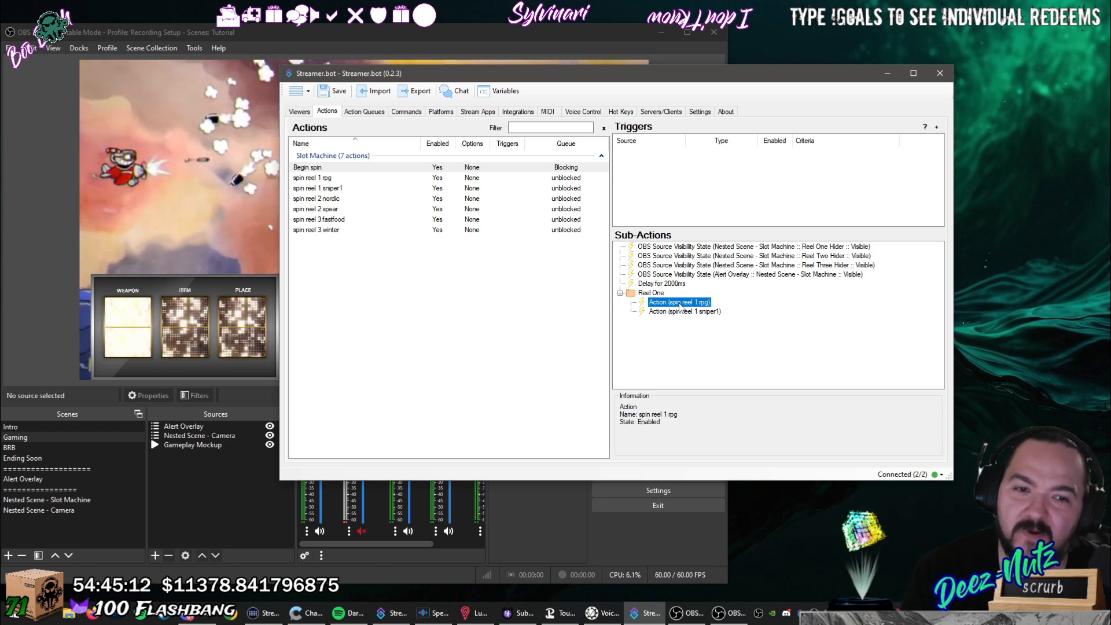
{"action": "left_click", "coordinate": [682, 312]}
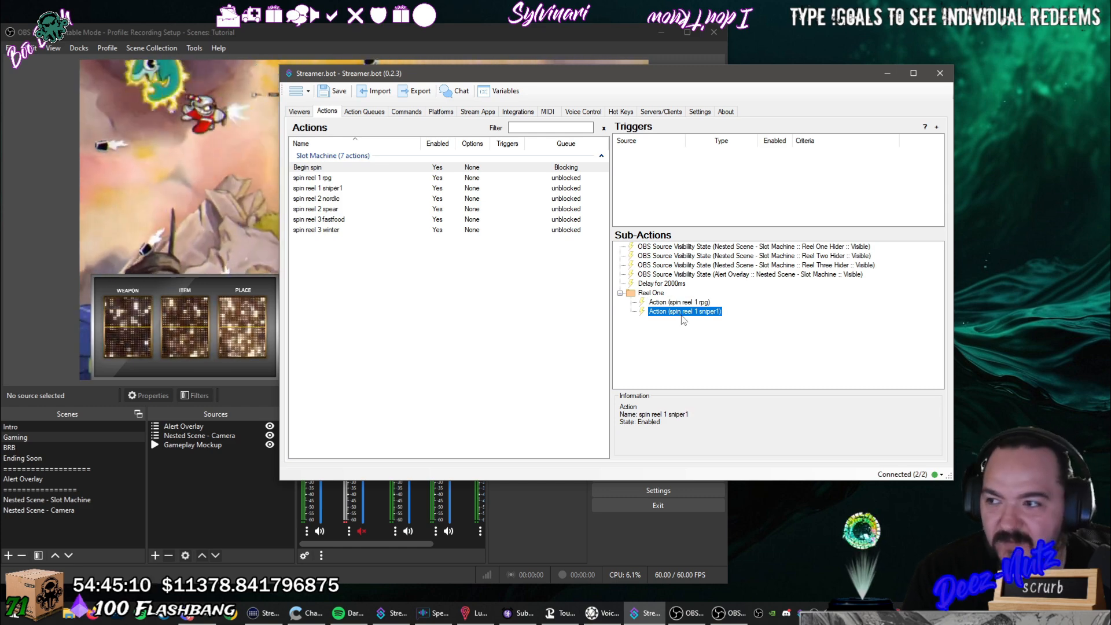
{"action": "left_click", "coordinate": [649, 293]}
{"action": "right_click", "coordinate": [651, 293]}
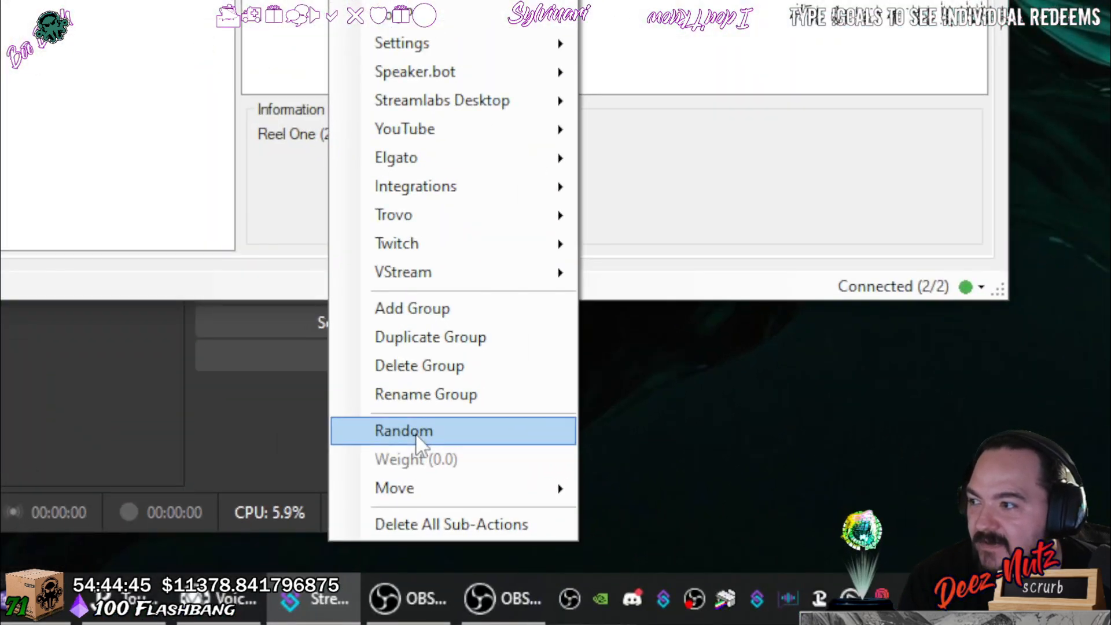
{"action": "left_click", "coordinate": [415, 433]}
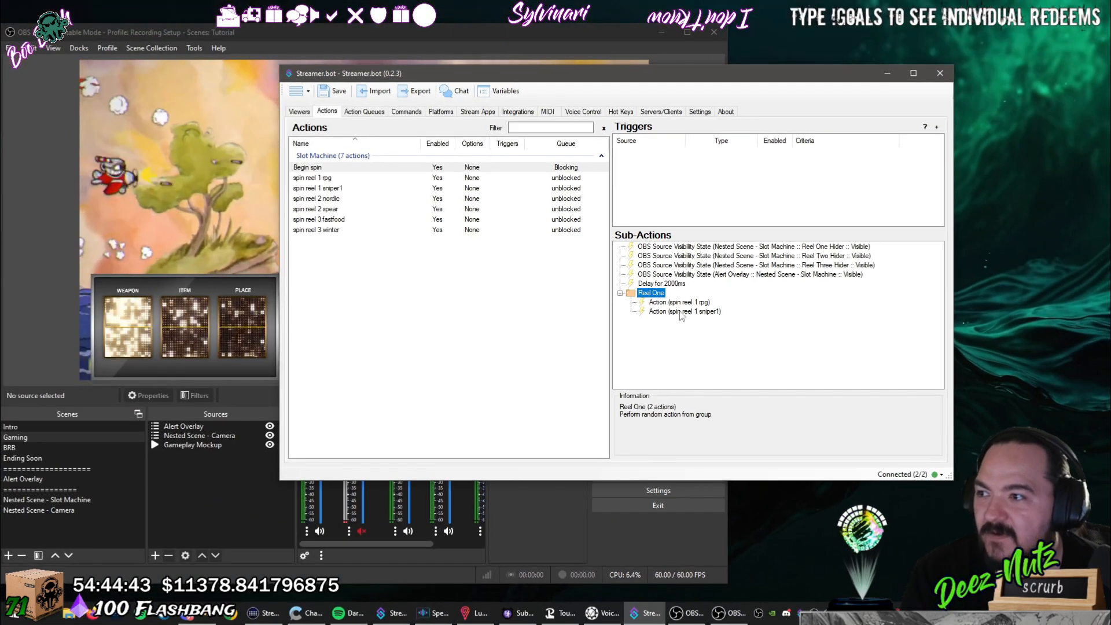
{"action": "left_click", "coordinate": [684, 312]}
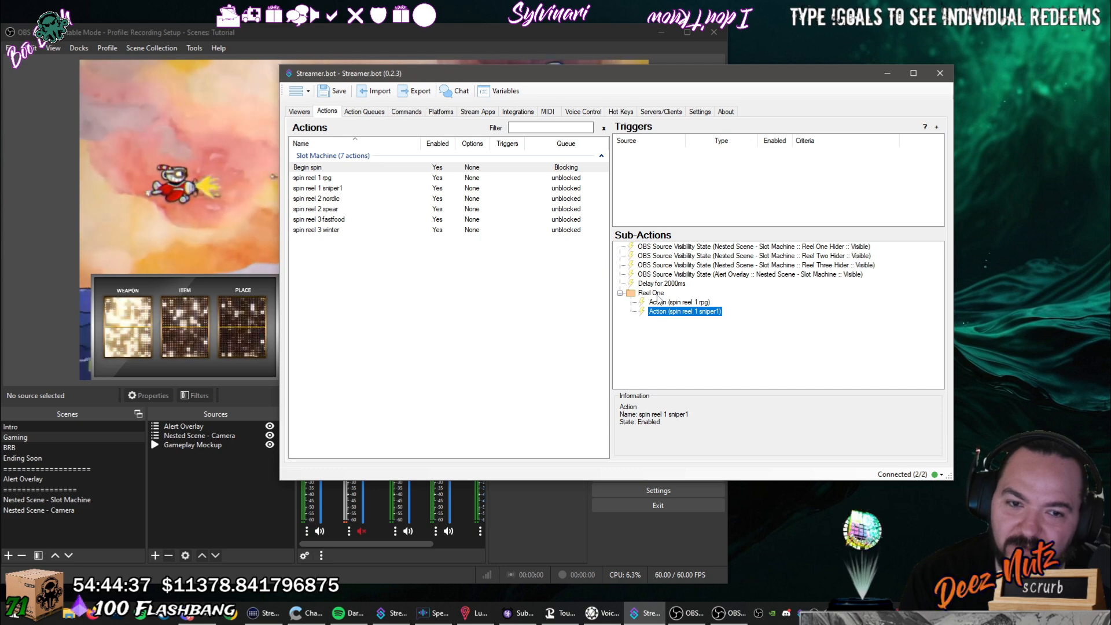
{"action": "key", "text": "Up"}
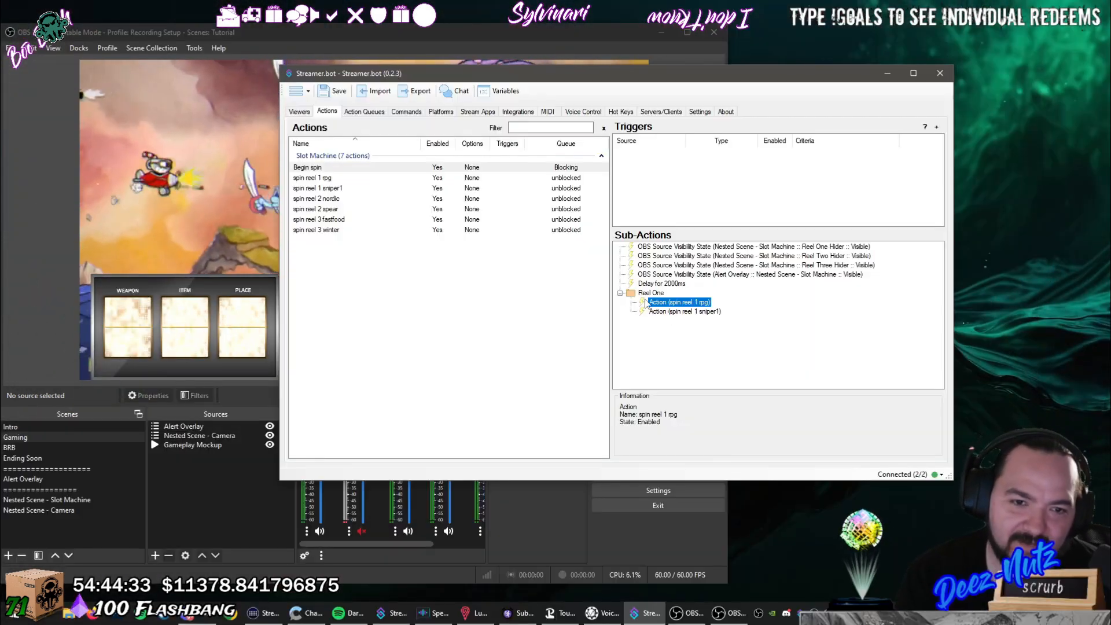
Add another sub-action group to Begin spin and place a Run Action sub-action for spin reel 2 nordic inside it.
{"action": "left_click", "coordinate": [662, 348]}
{"action": "right_click", "coordinate": [656, 332]}
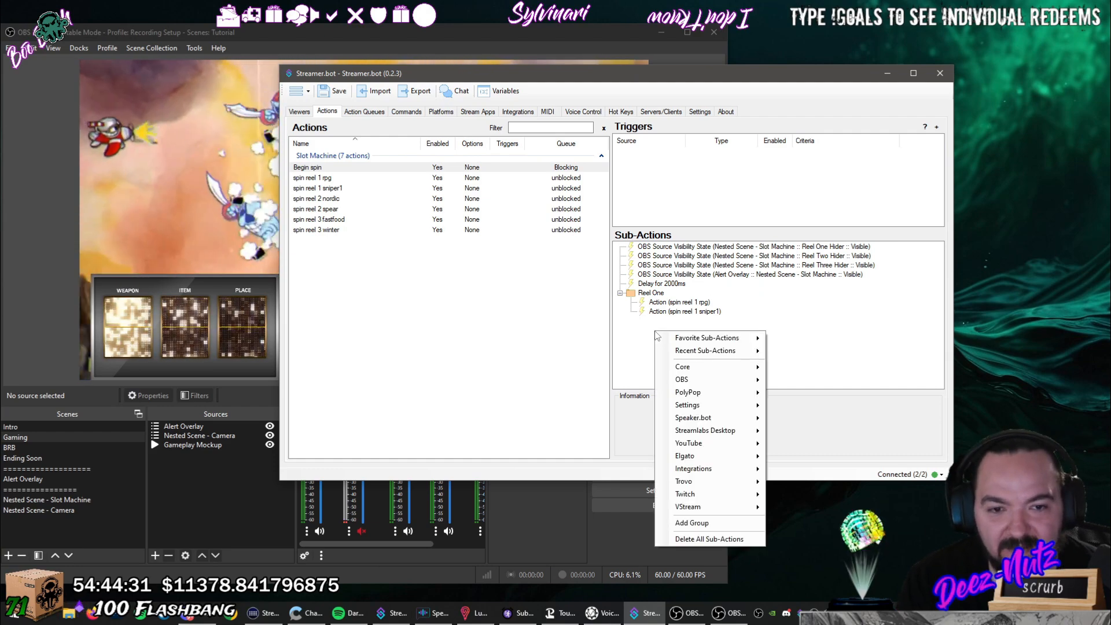
{"action": "left_click", "coordinate": [708, 523]}
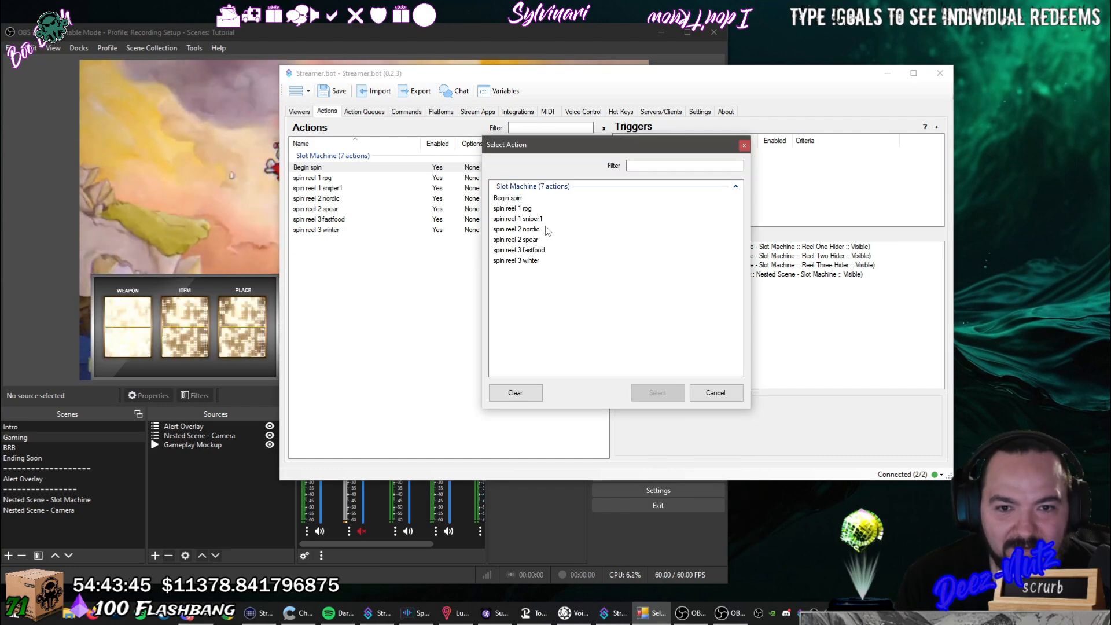
{"action": "left_click", "coordinate": [578, 230]}
{"action": "left_click", "coordinate": [657, 393]}
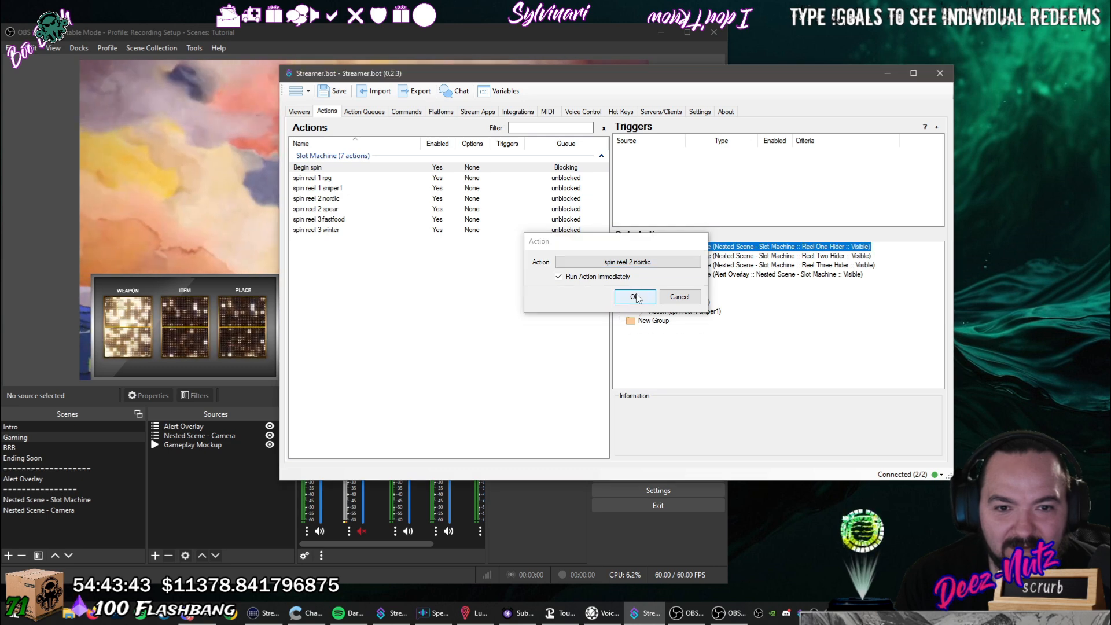
{"action": "left_click", "coordinate": [636, 295]}
{"action": "left_click", "coordinate": [693, 331]}
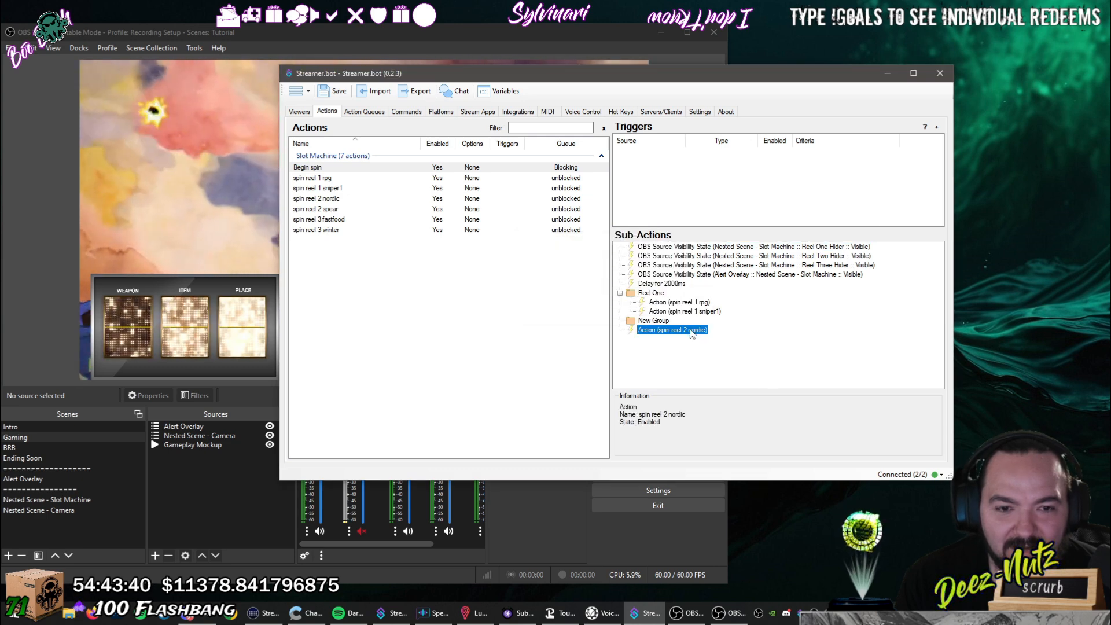
{"action": "left_click_drag", "start_coordinate": [693, 333], "coordinate": [665, 324]}
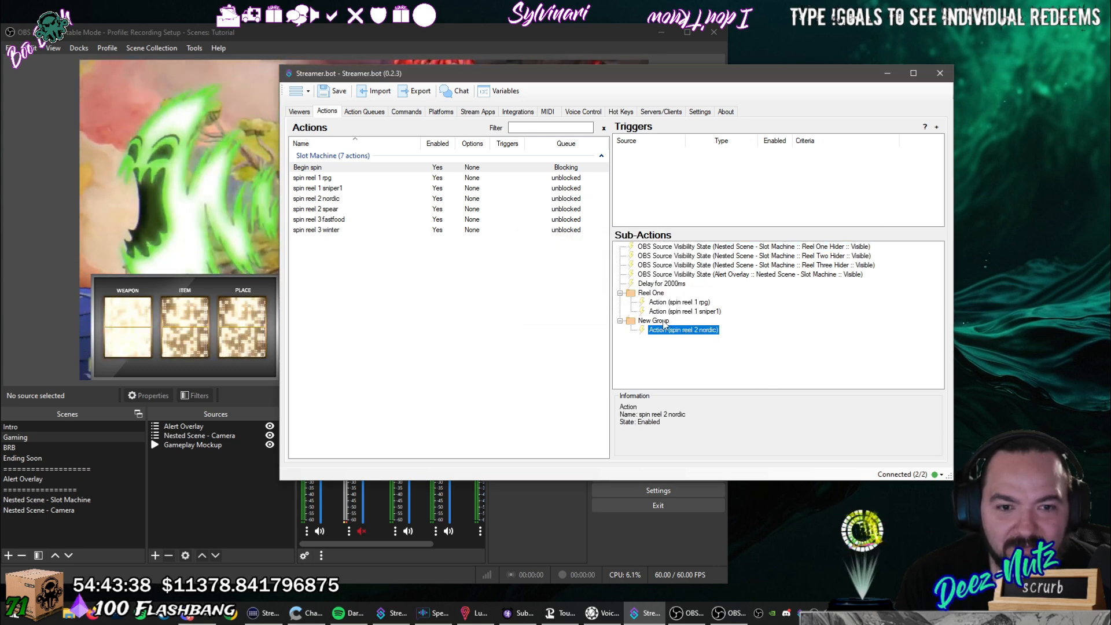
Rename the new group containing the spin reel 2 nordic sub-action to Reel Two.
{"action": "left_click", "coordinate": [664, 323]}
{"action": "right_click", "coordinate": [665, 323]}
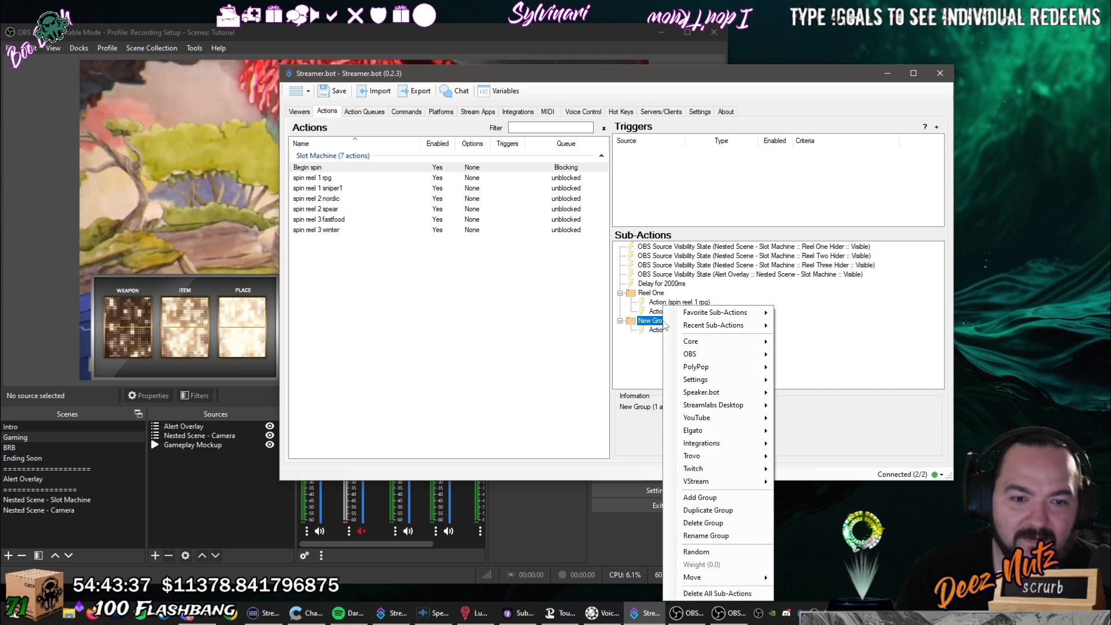
{"action": "left_click", "coordinate": [698, 536]}
{"action": "type", "text": "R"}
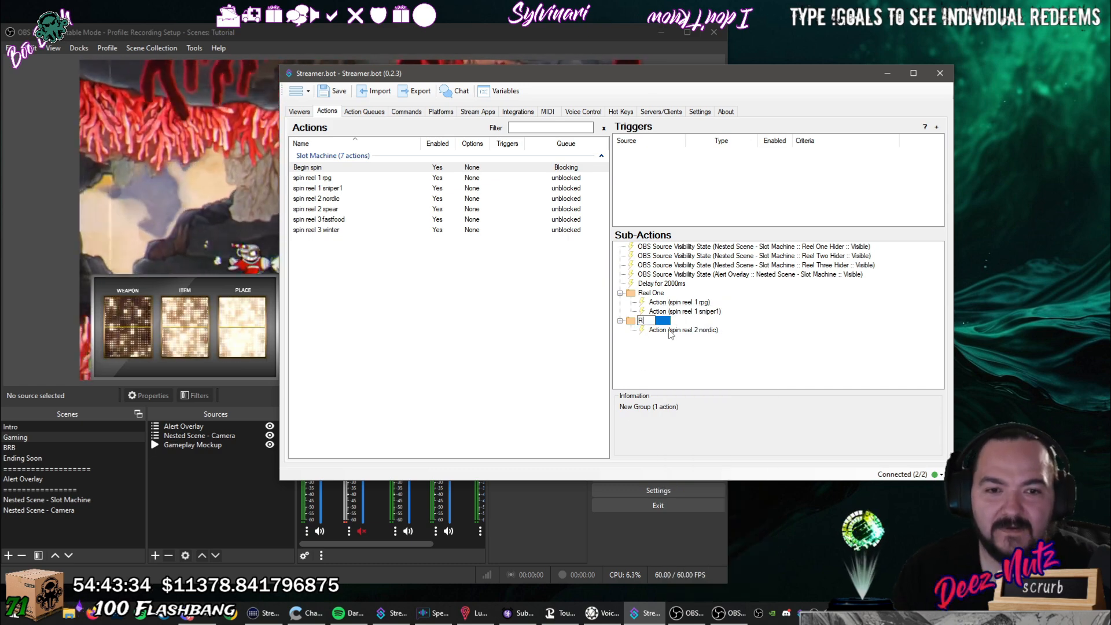
{"action": "type", "text": "eel Two"}
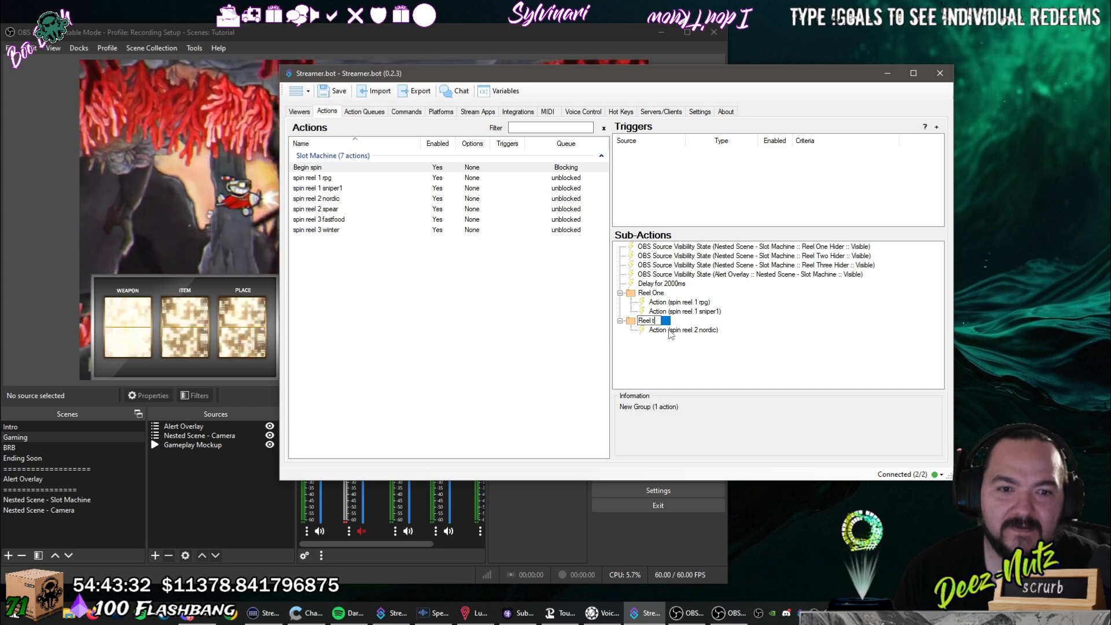
{"action": "key", "text": "Return"}
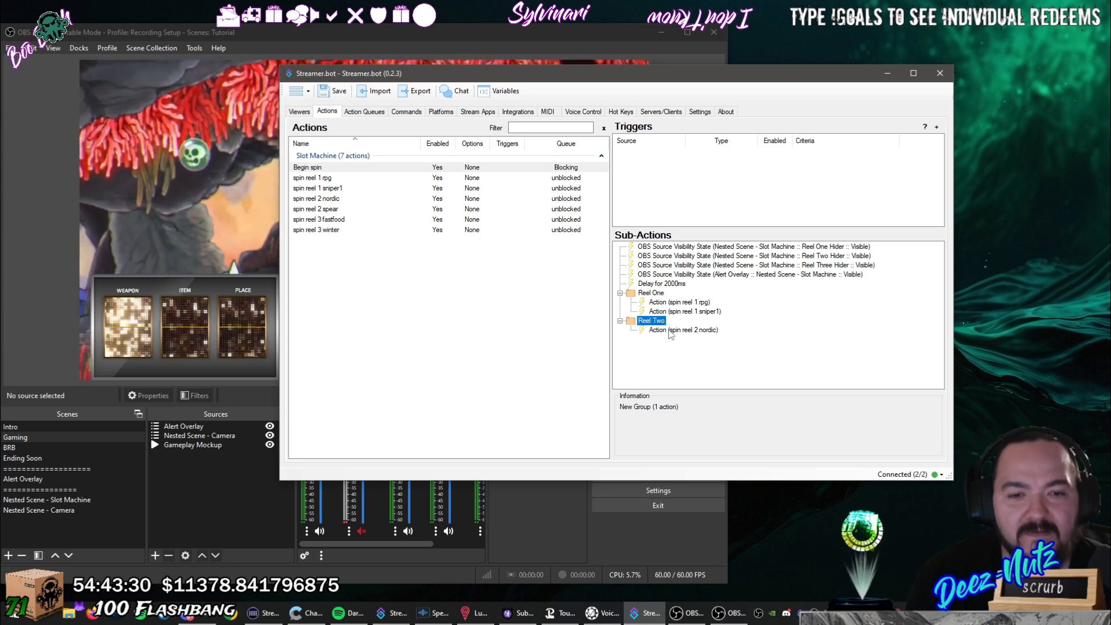
Duplicate the spin reel 2 nordic sub-action in Reel Two and set the copy's action to spin reel 2 spear.
{"action": "left_click", "coordinate": [670, 331]}
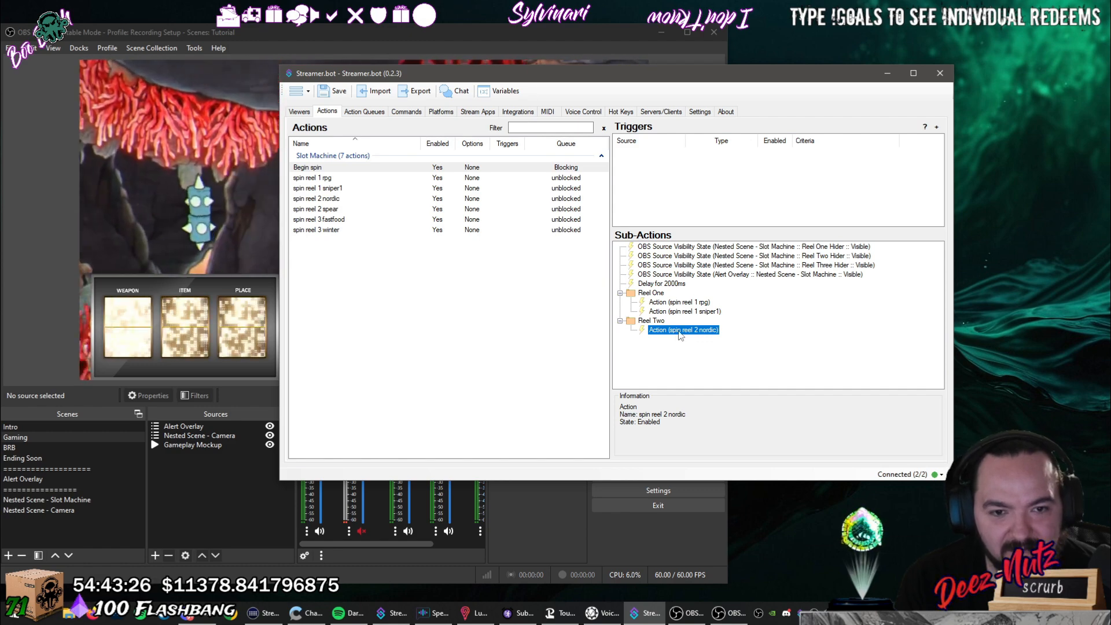
{"action": "right_click", "coordinate": [680, 334]}
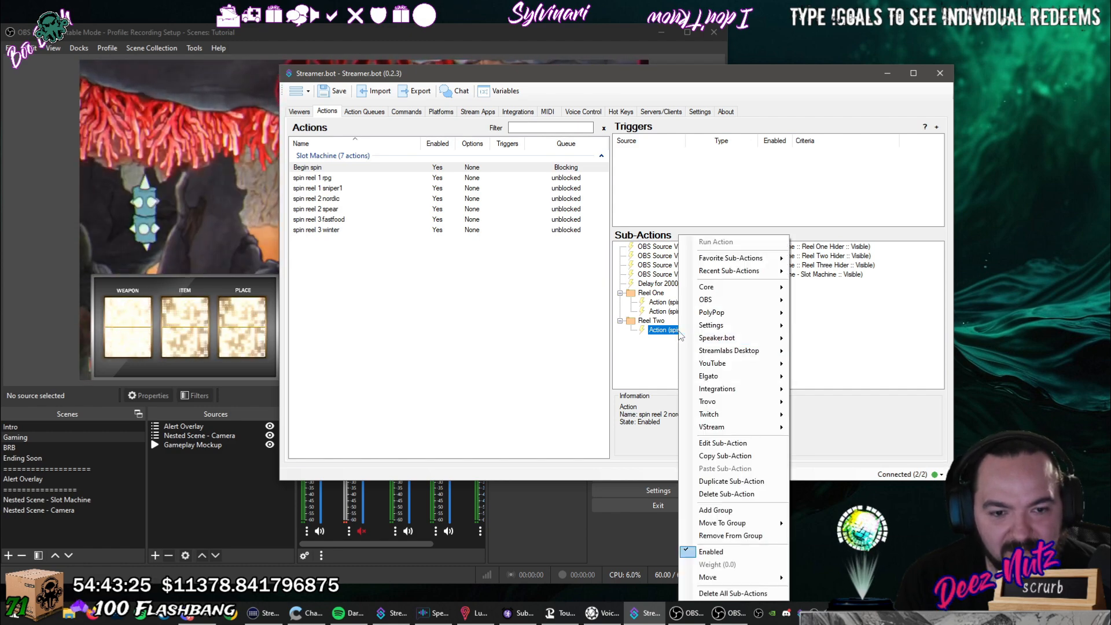
{"action": "left_click", "coordinate": [724, 482]}
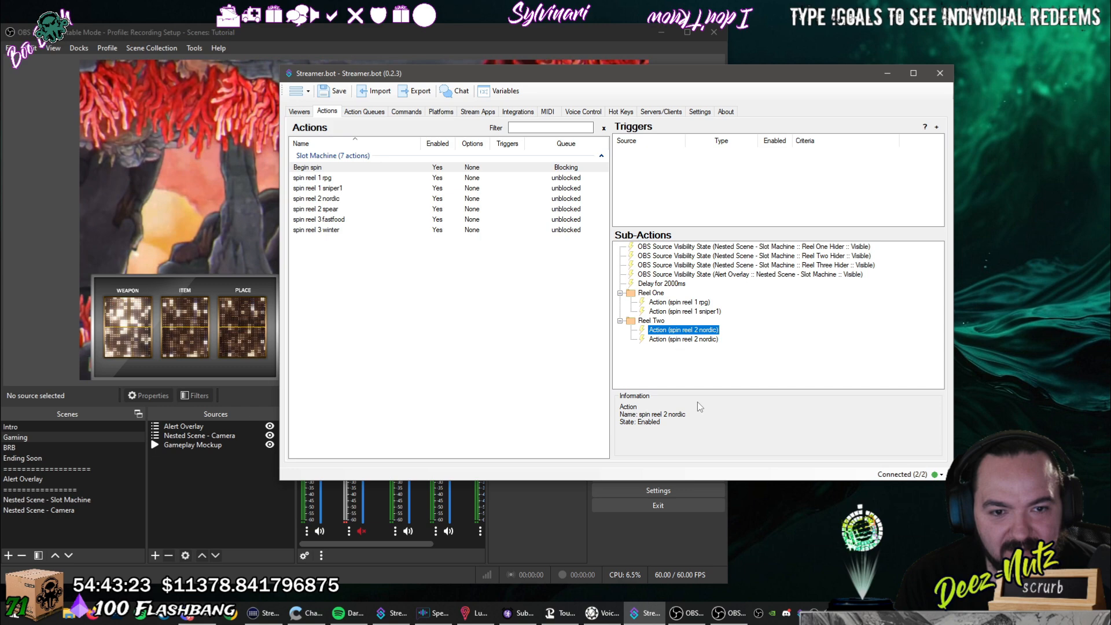
{"action": "double_click", "coordinate": [683, 339]}
{"action": "left_click", "coordinate": [643, 263]}
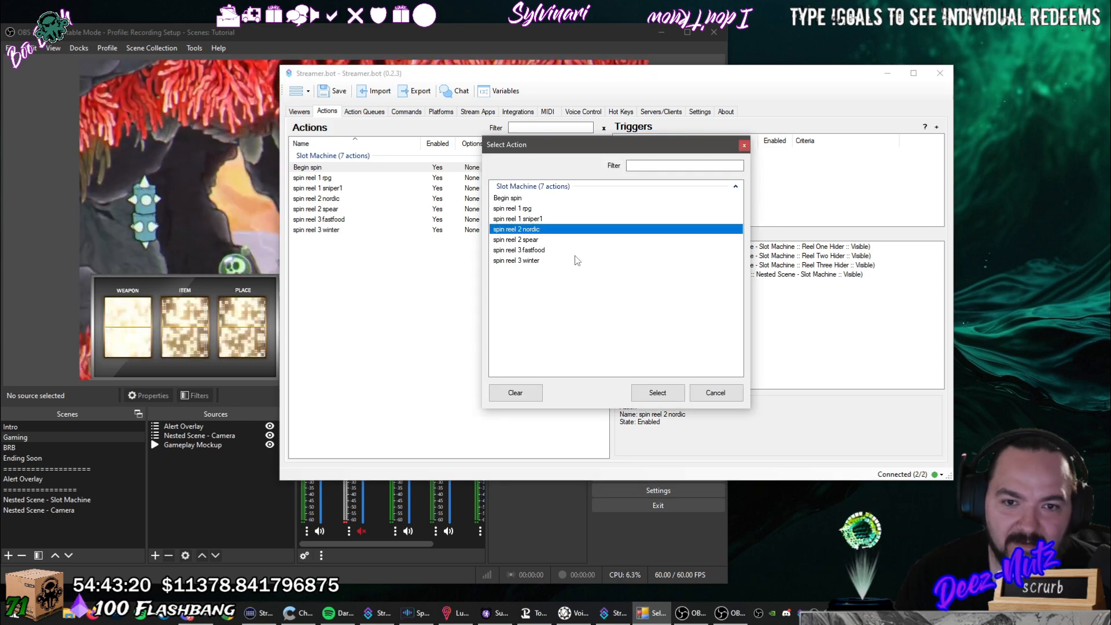
{"action": "left_click", "coordinate": [530, 240]}
{"action": "left_click", "coordinate": [651, 391]}
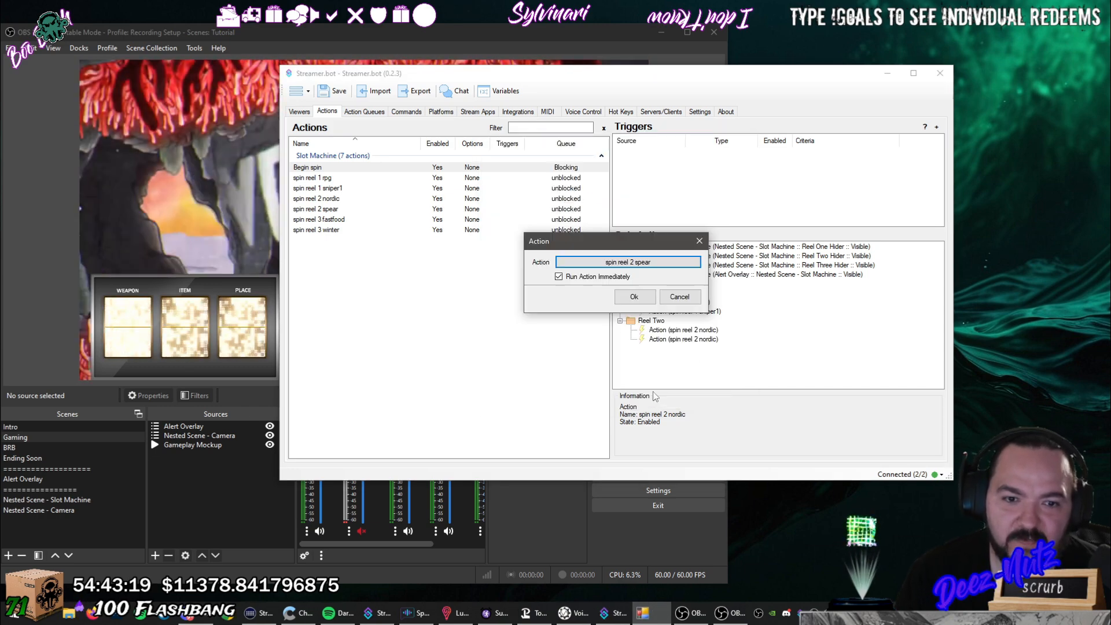
{"action": "left_click", "coordinate": [639, 296]}
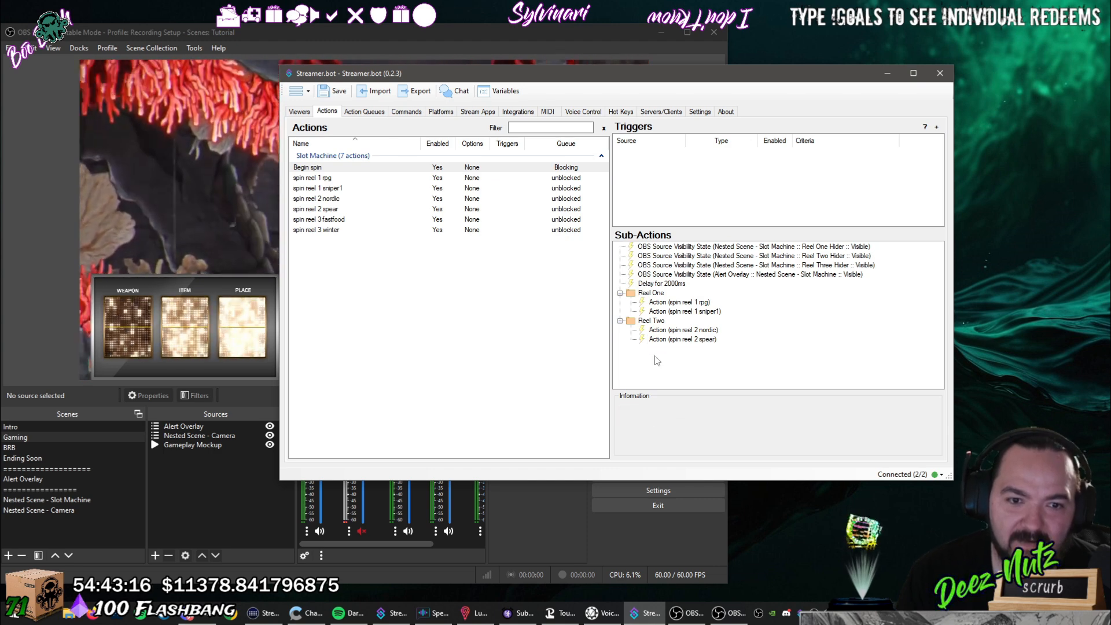
Add a third sub-action group to Begin spin and name it Reel Three.
{"action": "right_click", "coordinate": [654, 355]}
{"action": "left_click", "coordinate": [677, 553]}
{"action": "left_click", "coordinate": [646, 348]}
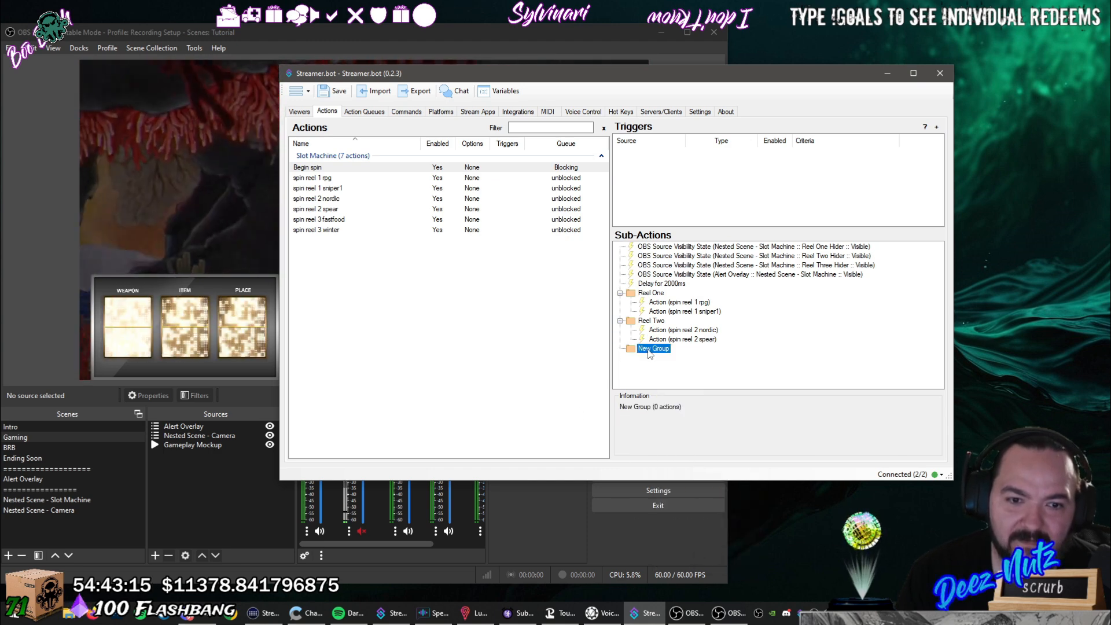
{"action": "right_click", "coordinate": [648, 349]}
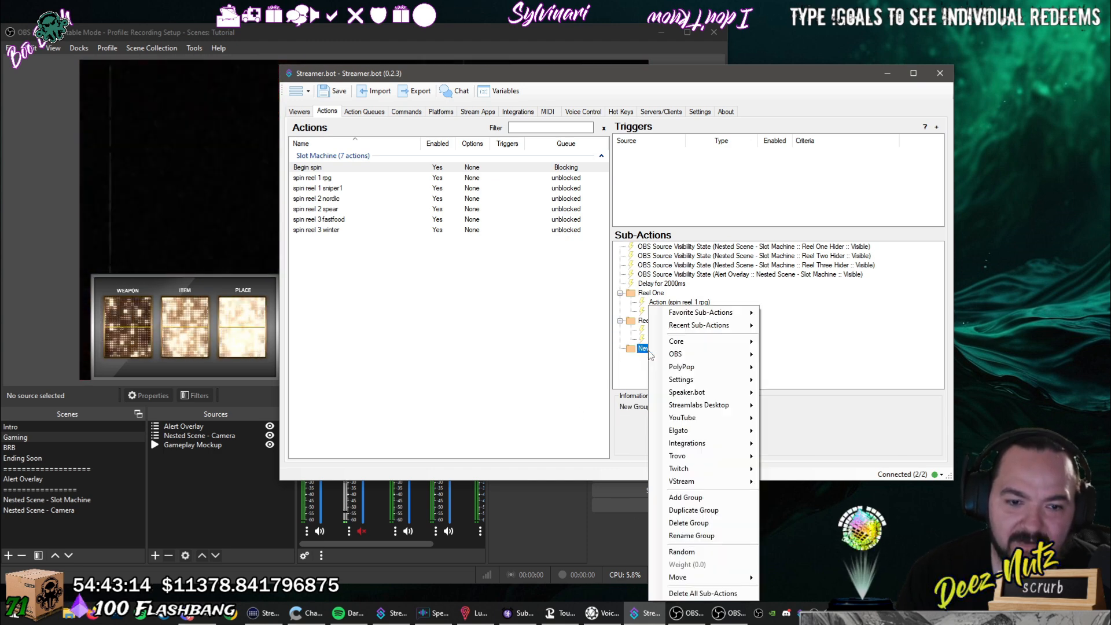
{"action": "left_click", "coordinate": [702, 536]}
{"action": "type", "text": "Reel Three"}
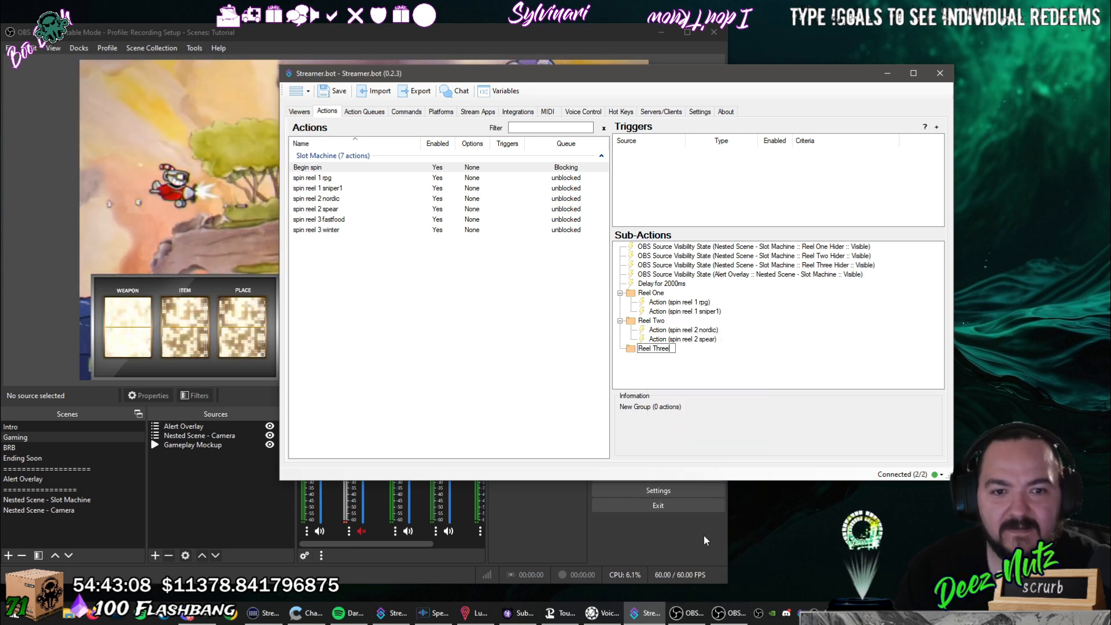
{"action": "left_click", "coordinate": [678, 365]}
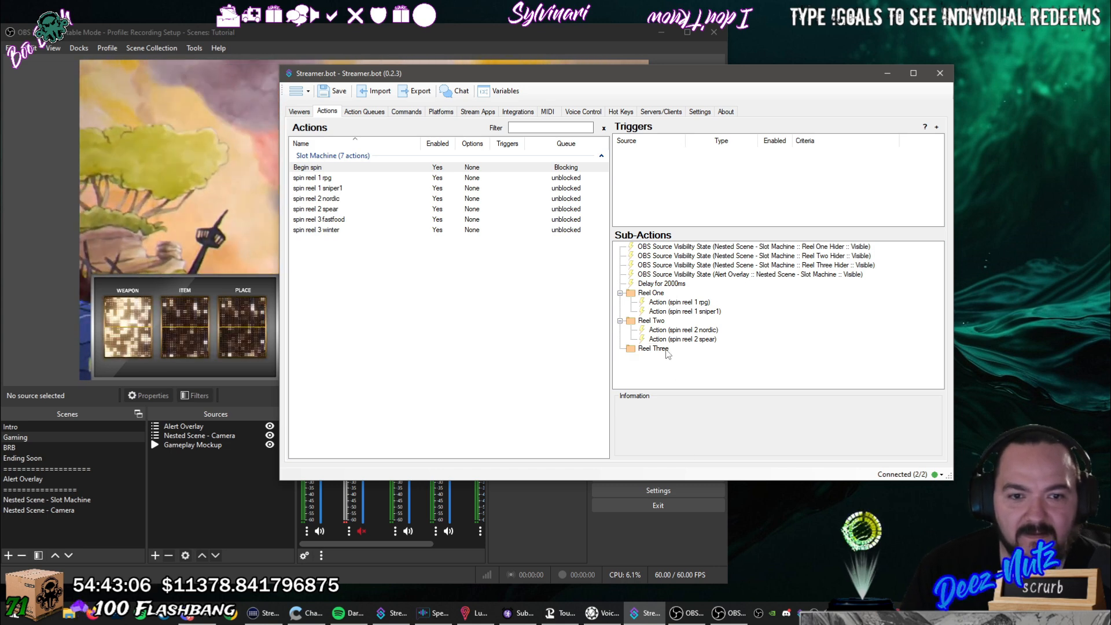
Add a Run Action sub-action for spin reel 3 winter and place it inside the Reel Three group.
{"action": "right_click", "coordinate": [667, 367]}
{"action": "mouse_move", "coordinate": [707, 407]}
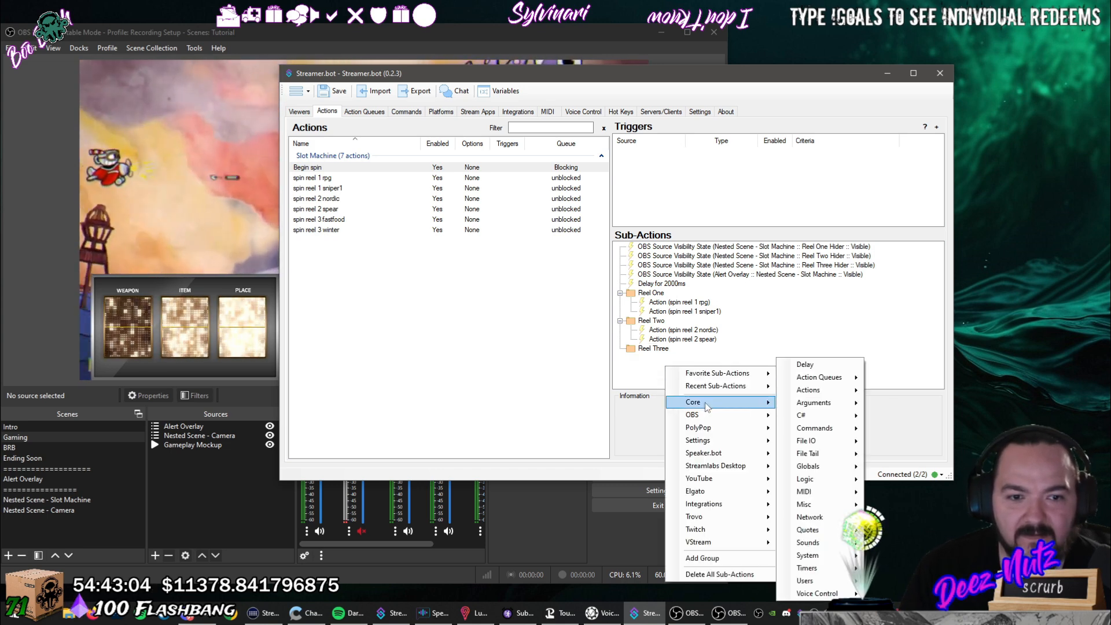
{"action": "mouse_move", "coordinate": [811, 390]}
{"action": "left_click", "coordinate": [890, 412]}
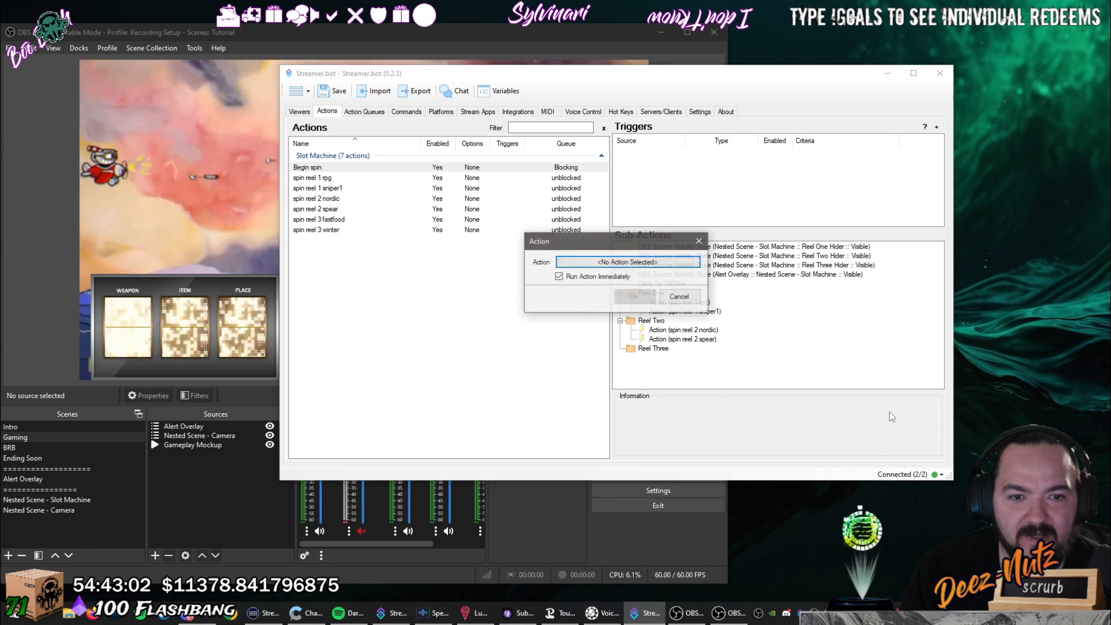
{"action": "left_click", "coordinate": [670, 264]}
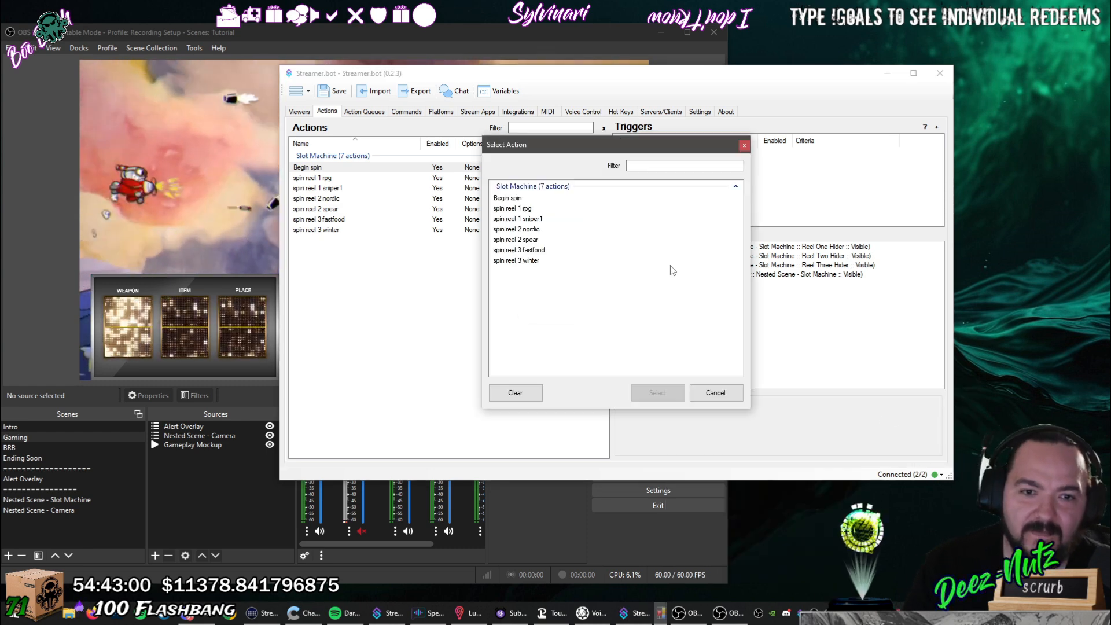
{"action": "left_click", "coordinate": [531, 251]}
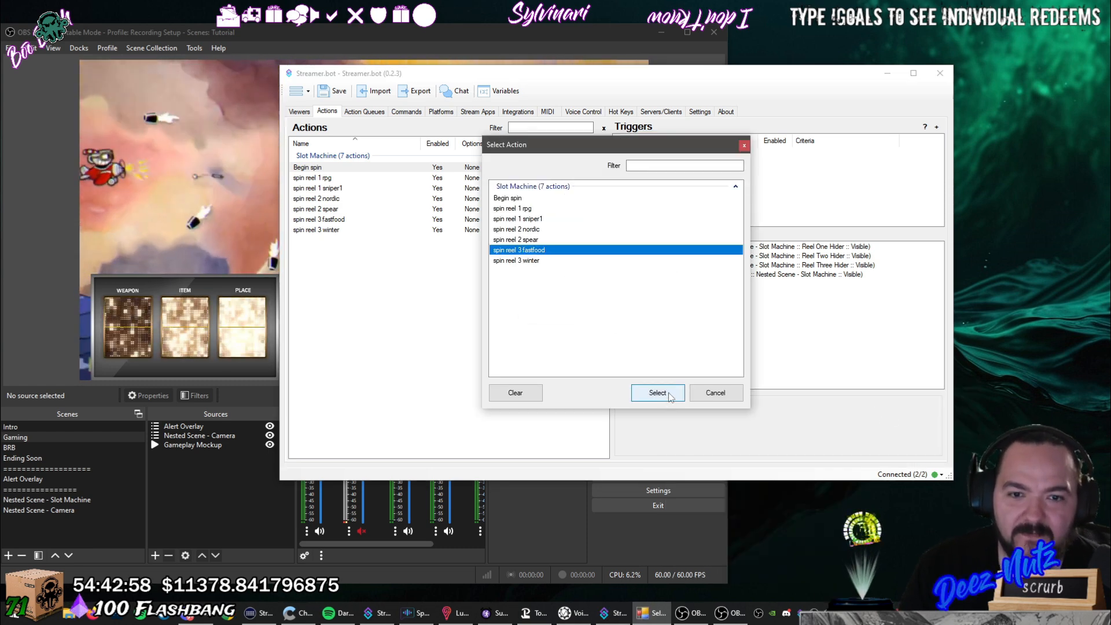
{"action": "left_click", "coordinate": [543, 261]}
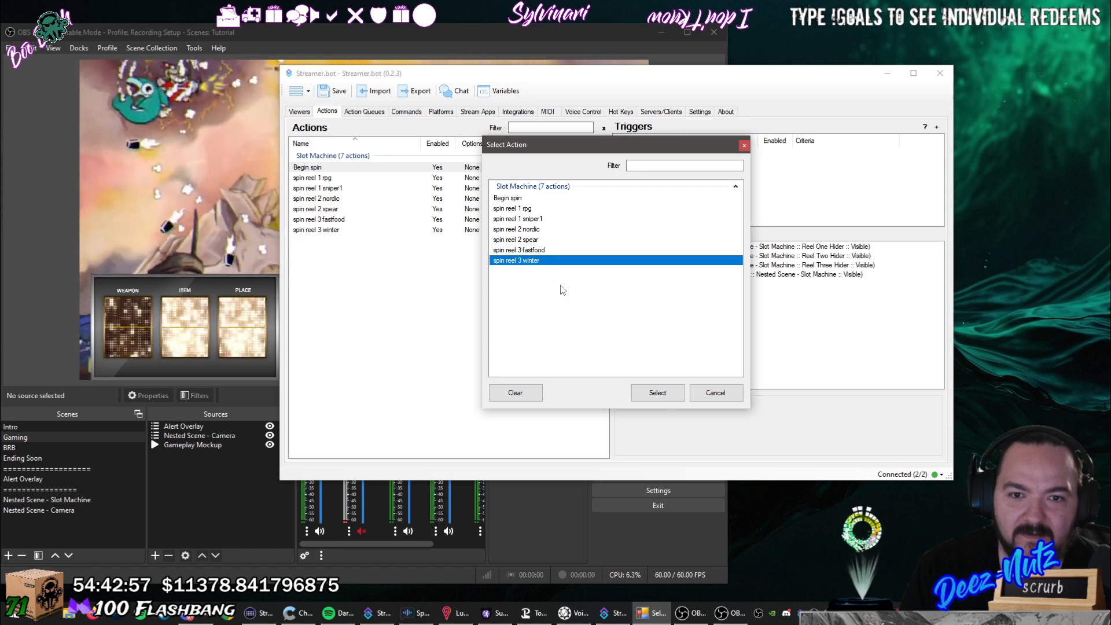
{"action": "left_click", "coordinate": [658, 392]}
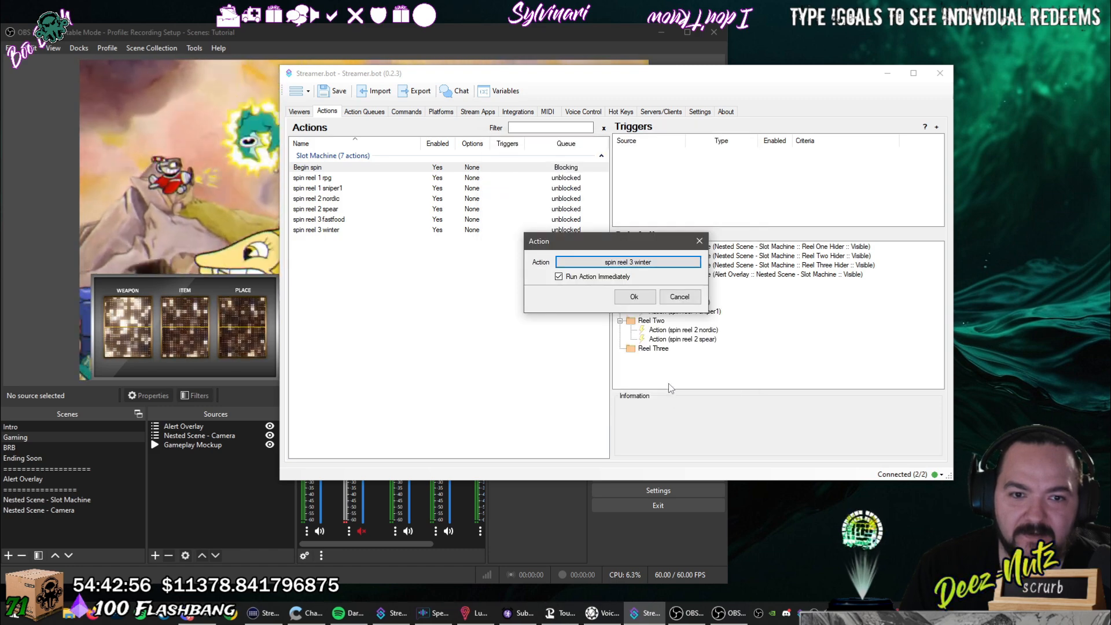
{"action": "left_click", "coordinate": [635, 298]}
{"action": "left_click_drag", "start_coordinate": [669, 360], "coordinate": [666, 351]}
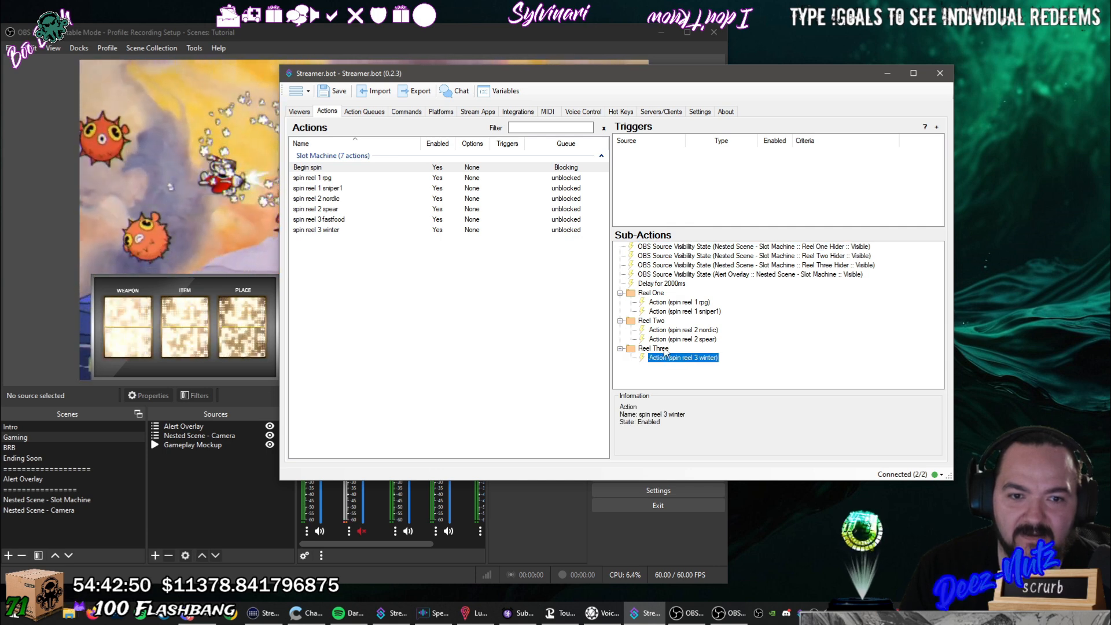
Set the Reel Three and Reel Two groups to Random.
{"action": "right_click", "coordinate": [665, 350]}
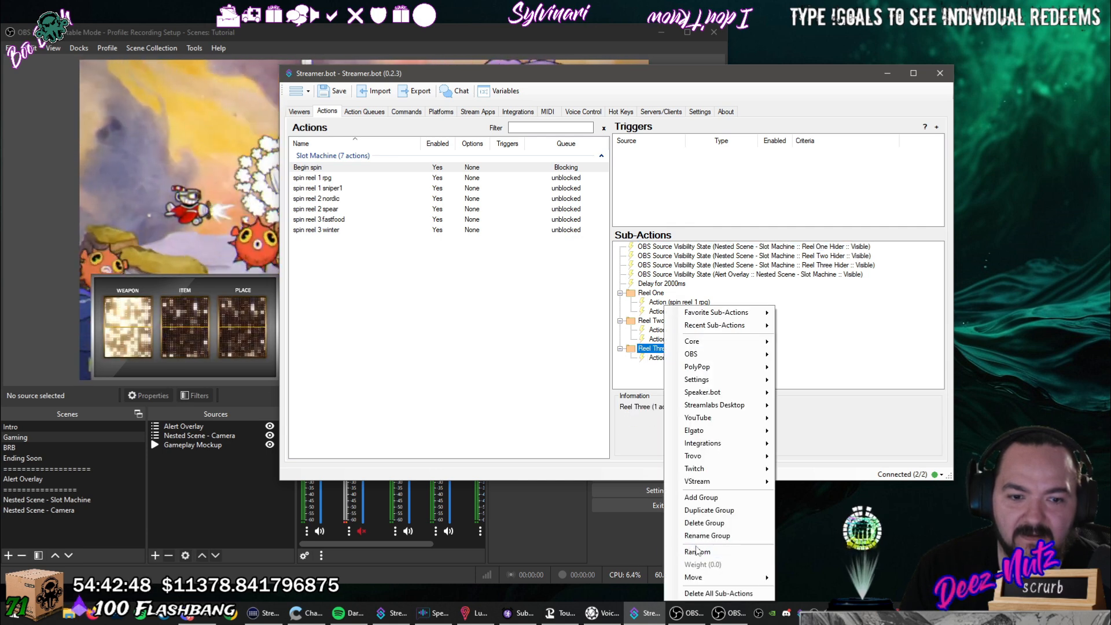
{"action": "key", "text": "Escape"}
{"action": "right_click", "coordinate": [656, 321]}
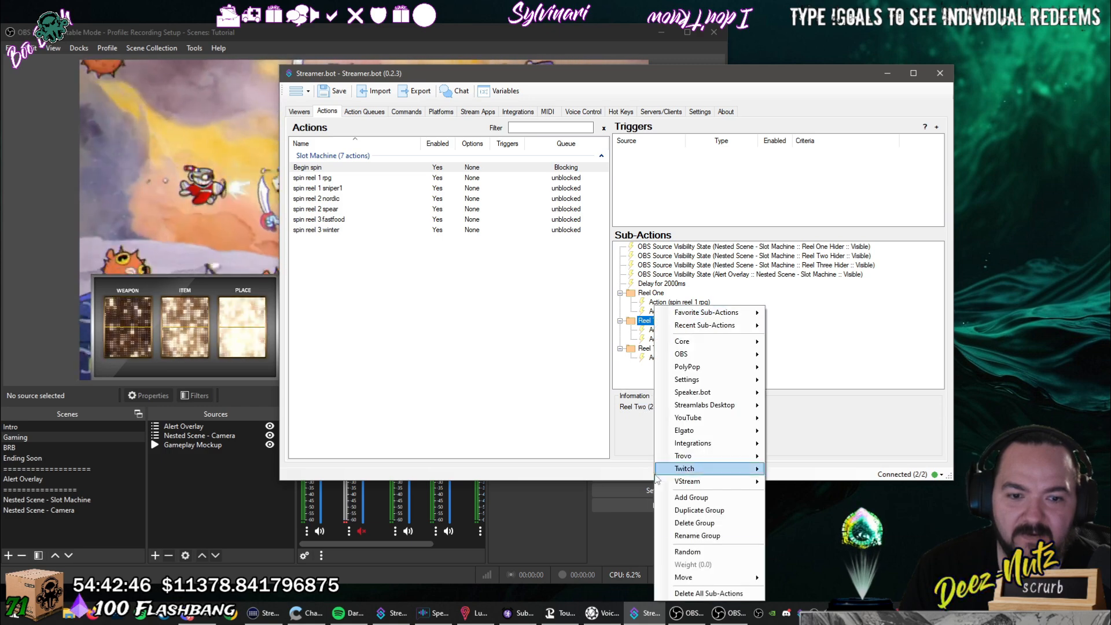
{"action": "left_click", "coordinate": [688, 552]}
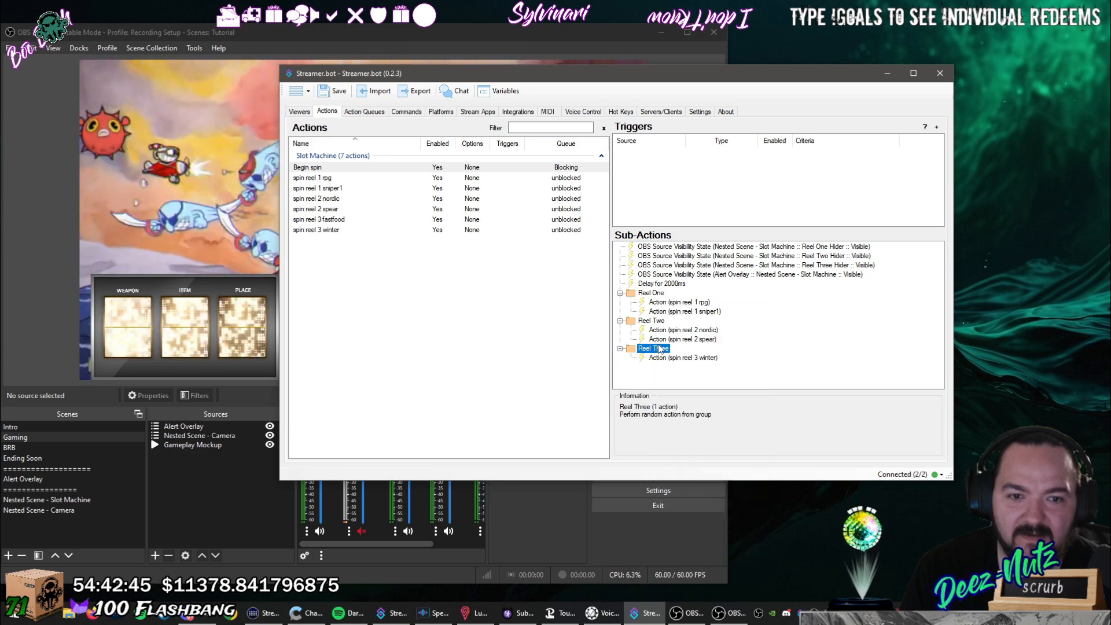
Duplicate the spin reel 3 winter sub-action in Reel Three and set the copy's action to spin reel 3 fastfood.
{"action": "right_click", "coordinate": [686, 360]}
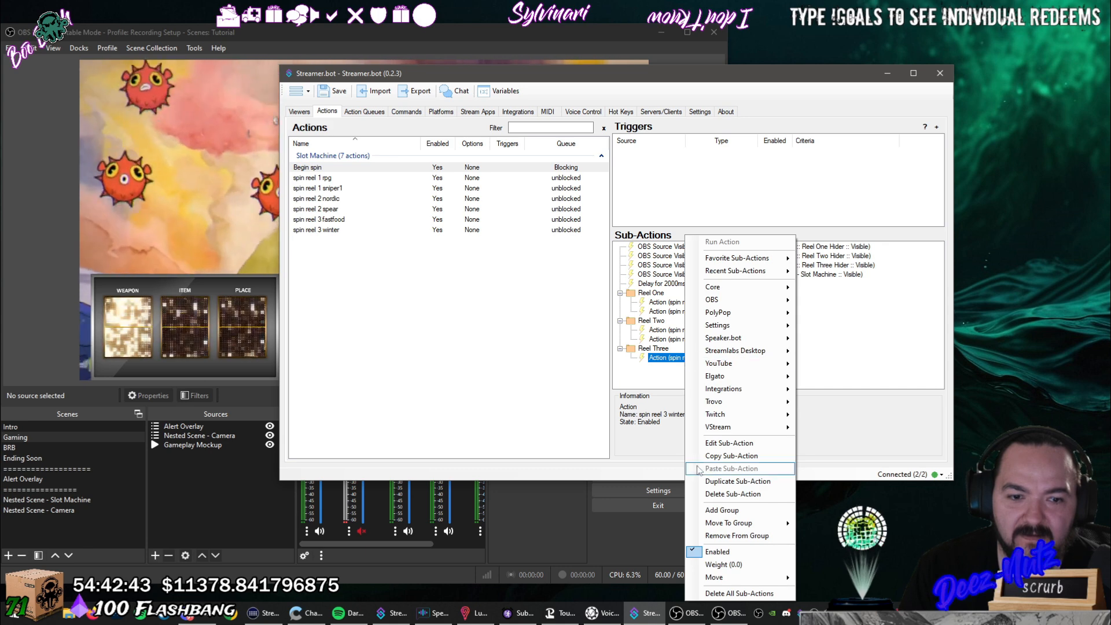
{"action": "left_click", "coordinate": [725, 481]}
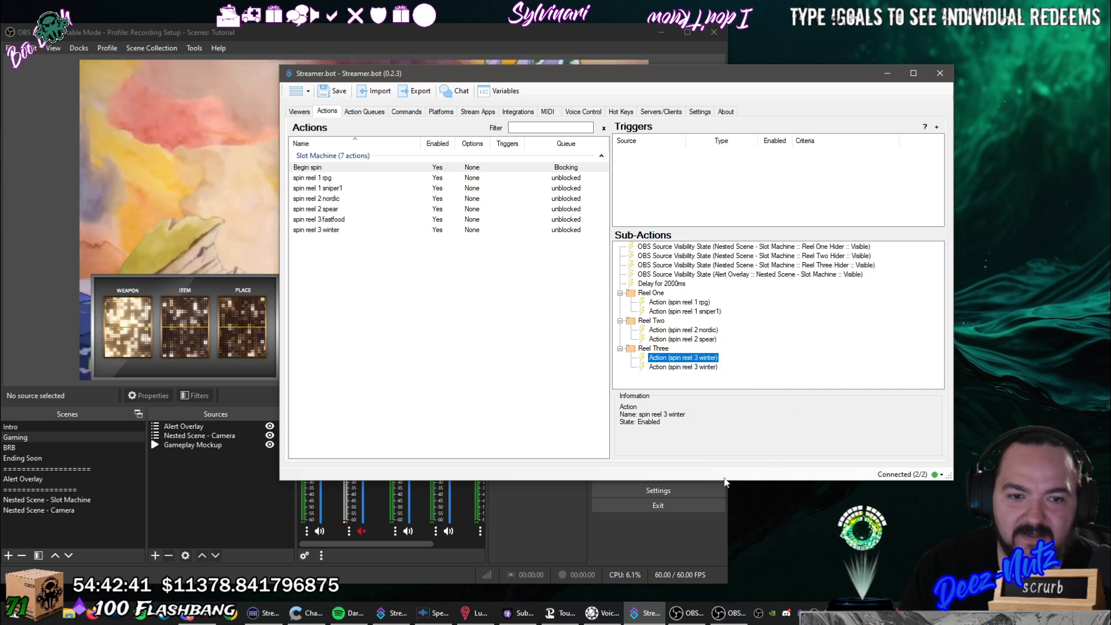
{"action": "left_click", "coordinate": [696, 368]}
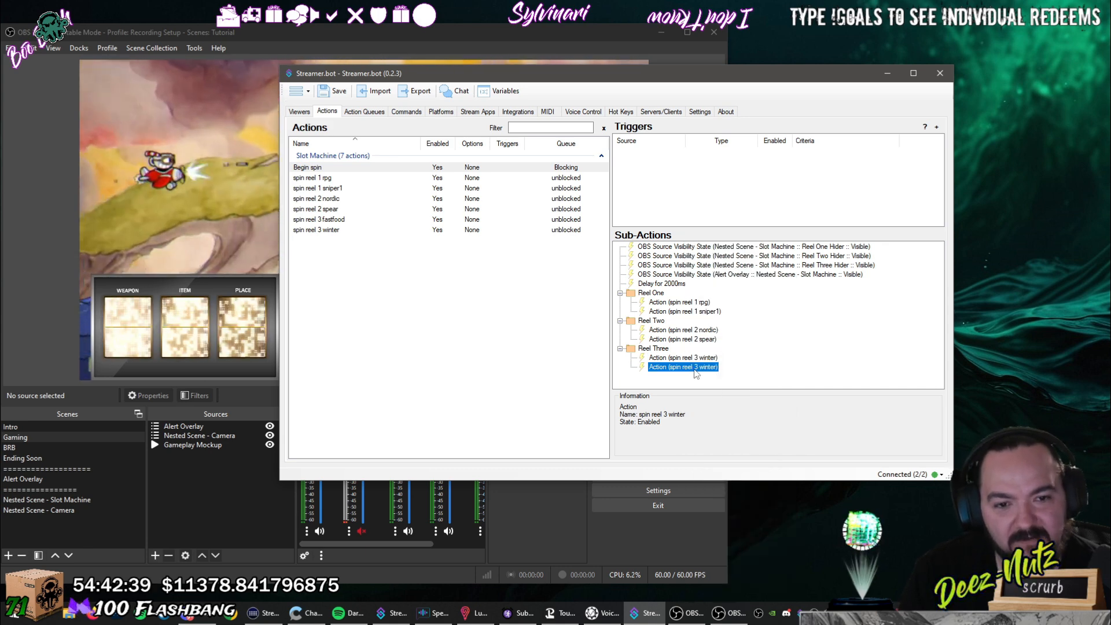
{"action": "right_click", "coordinate": [687, 371]}
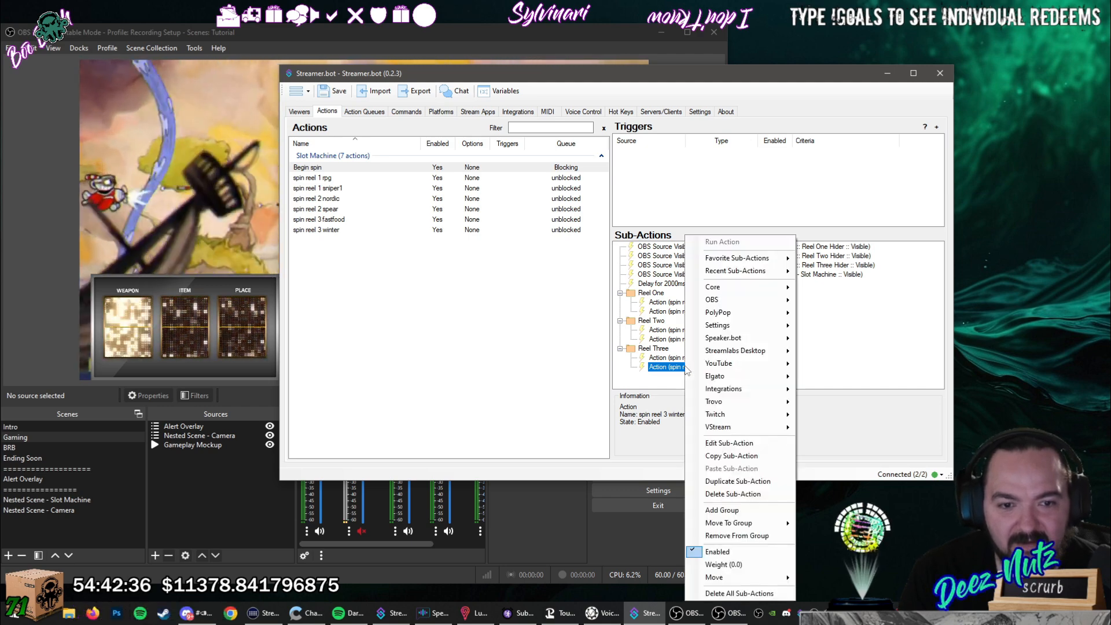
{"action": "double_click", "coordinate": [677, 373]}
{"action": "left_click", "coordinate": [608, 262]}
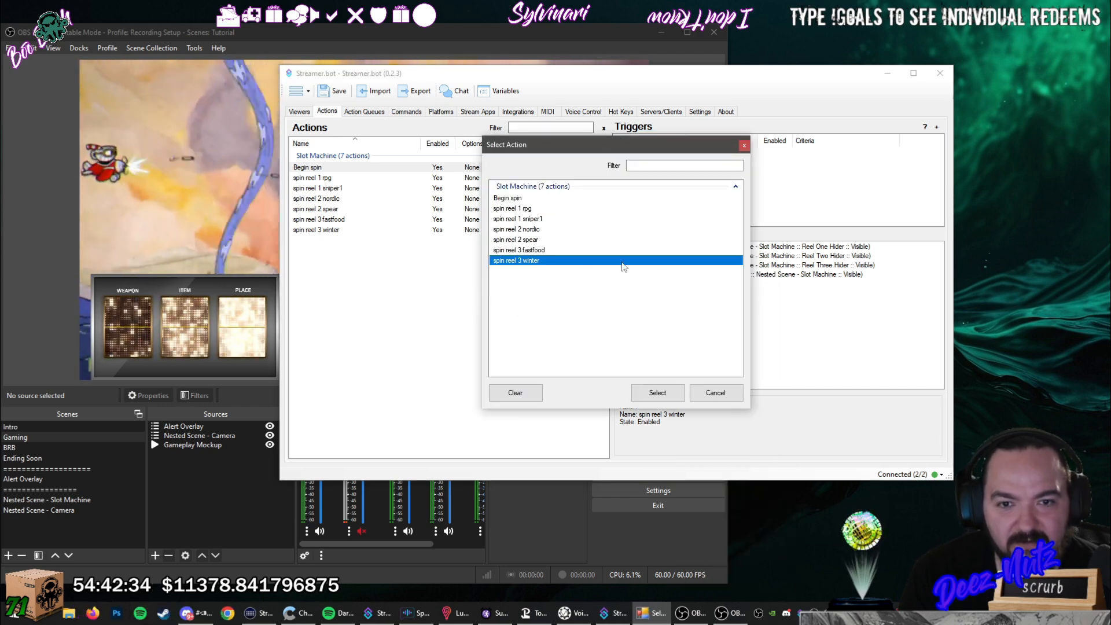
{"action": "left_click", "coordinate": [538, 250]}
{"action": "left_click", "coordinate": [657, 393]}
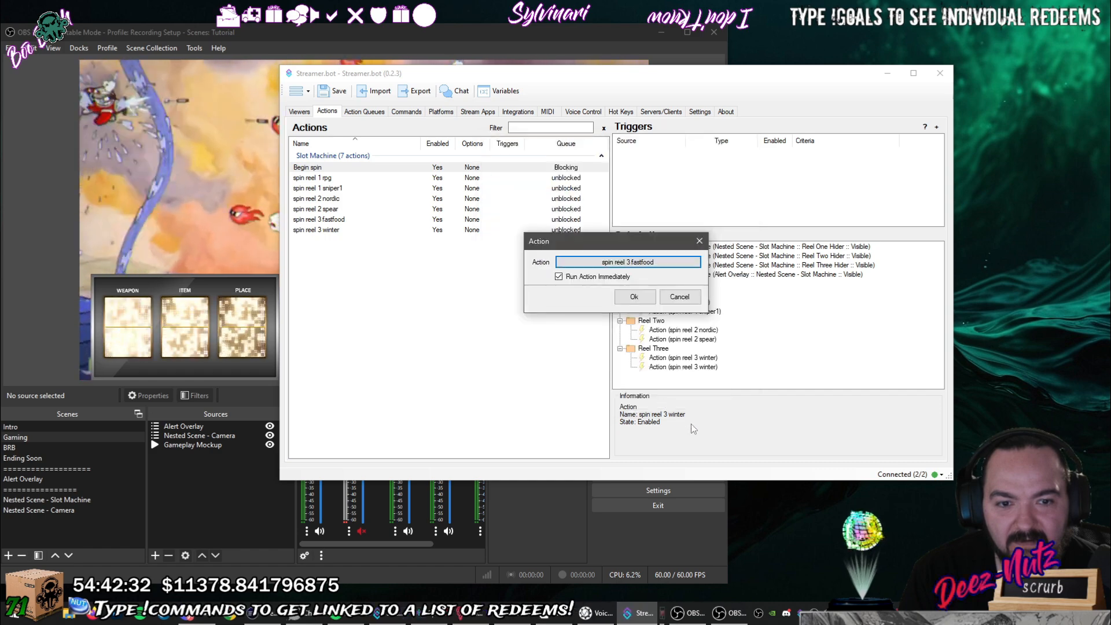
{"action": "left_click", "coordinate": [635, 297]}
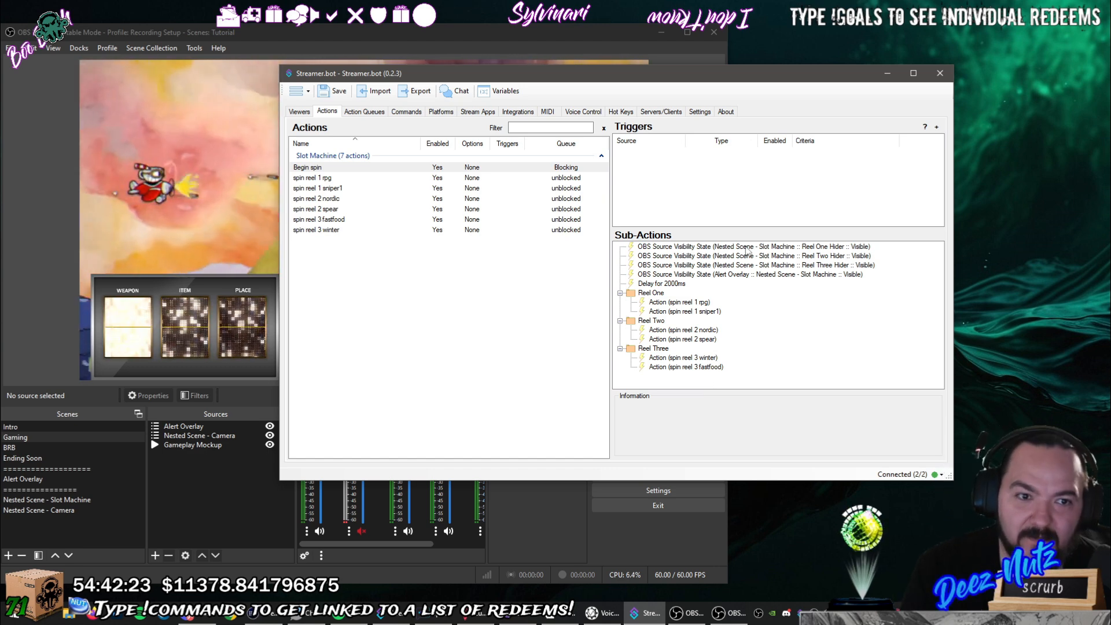
Review Begin spin's reel hider visibility, Alert Overlay visibility and delay sub-actions in order.
{"action": "left_click", "coordinate": [748, 248]}
{"action": "left_click", "coordinate": [760, 256]}
{"action": "left_click", "coordinate": [762, 265]}
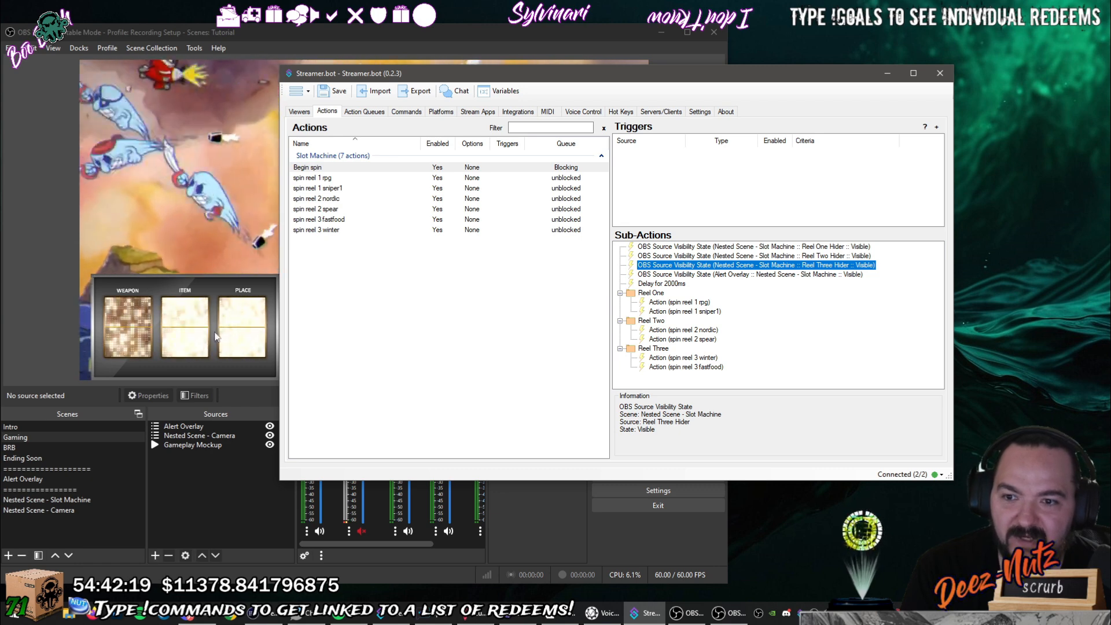
{"action": "left_click", "coordinate": [777, 275]}
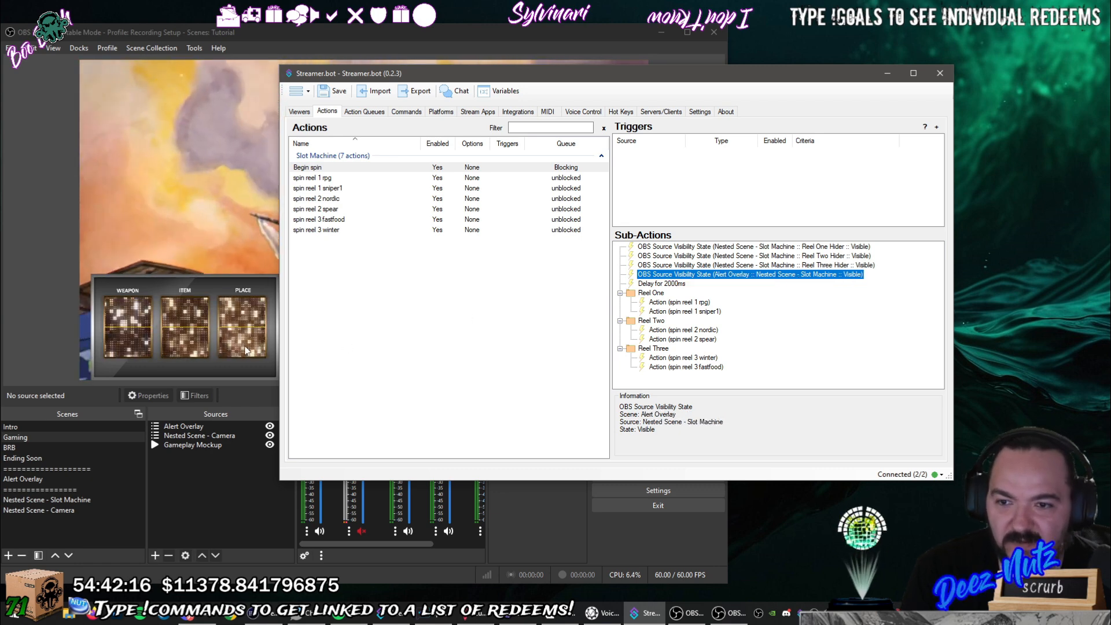
{"action": "left_click", "coordinate": [654, 284]}
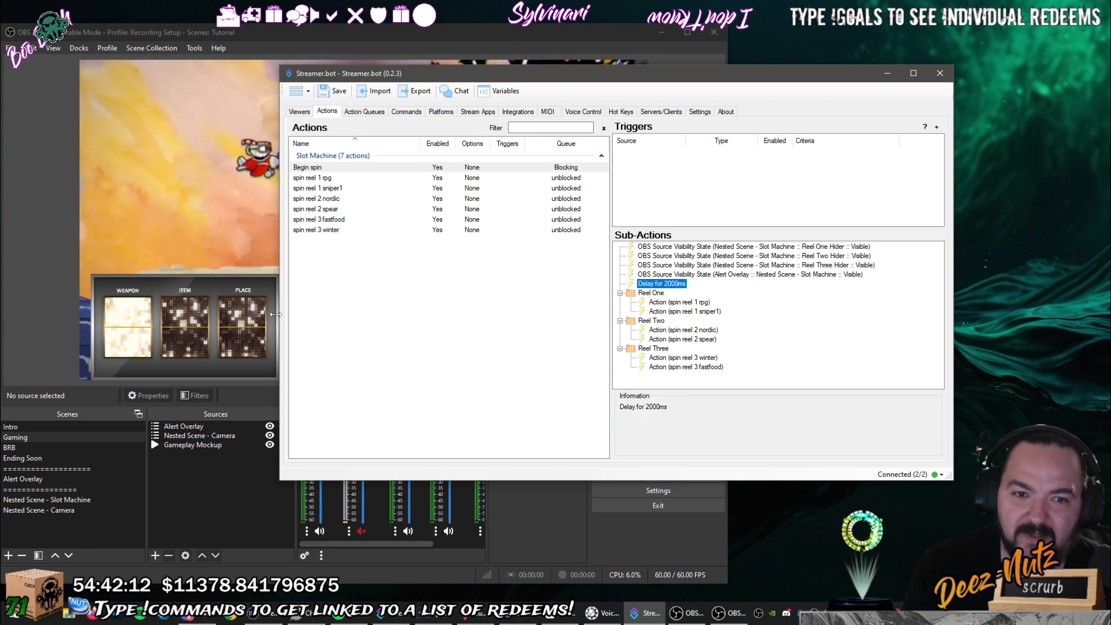
Review the Reel One group, its rpg and sniper1 spin sub-actions, and the weight option available for the rpg one.
{"action": "left_click", "coordinate": [652, 293]}
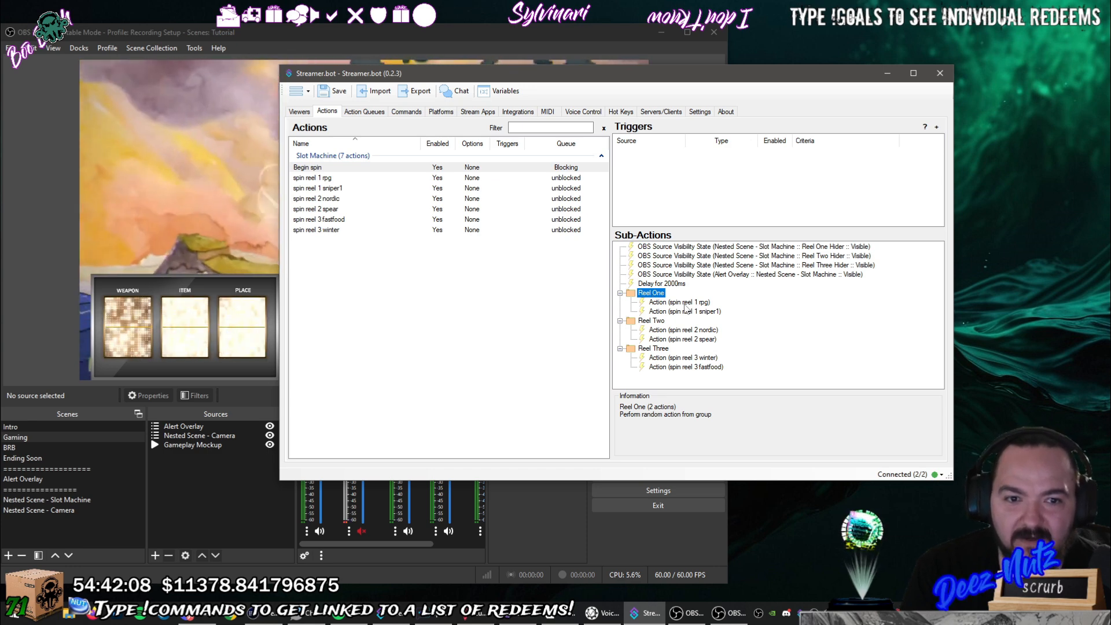
{"action": "left_click", "coordinate": [686, 304]}
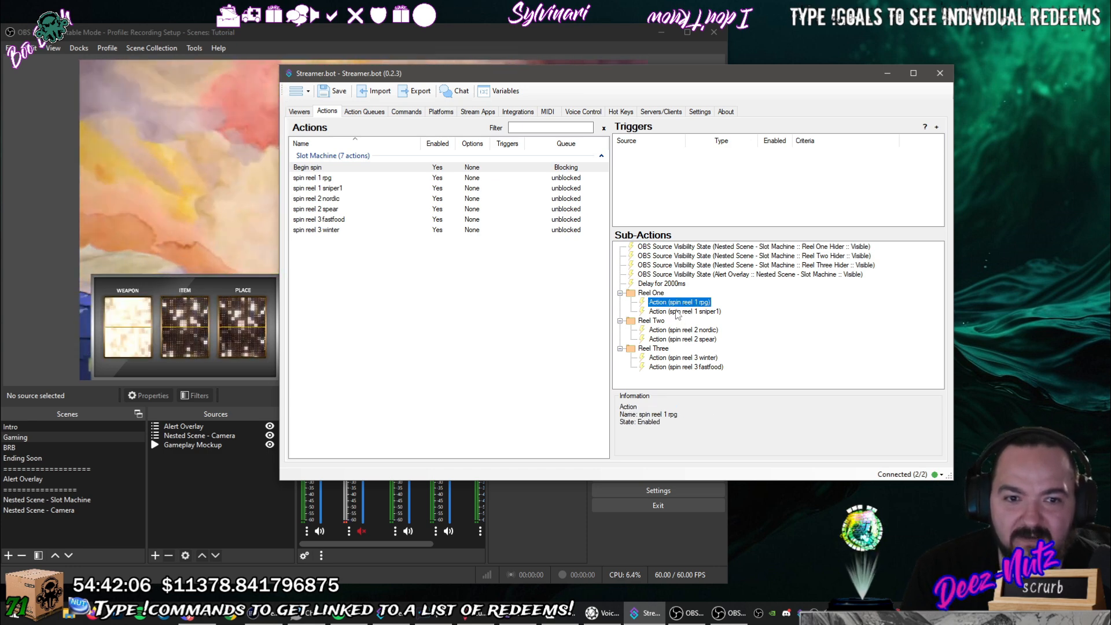
{"action": "left_click", "coordinate": [654, 293]}
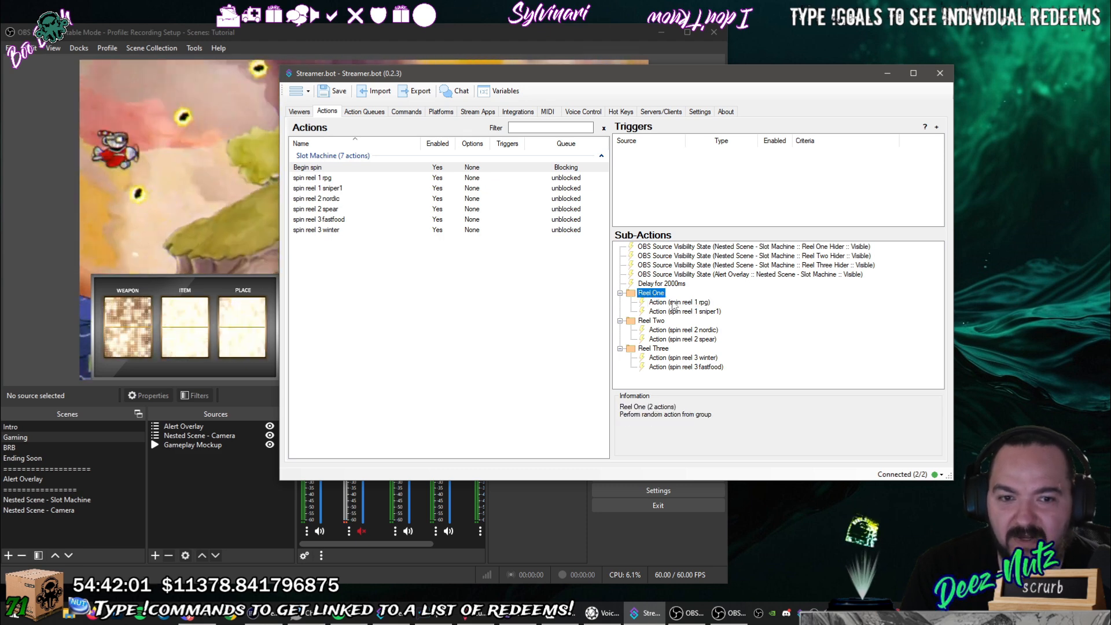
{"action": "left_click", "coordinate": [673, 303]}
{"action": "left_click", "coordinate": [681, 311]}
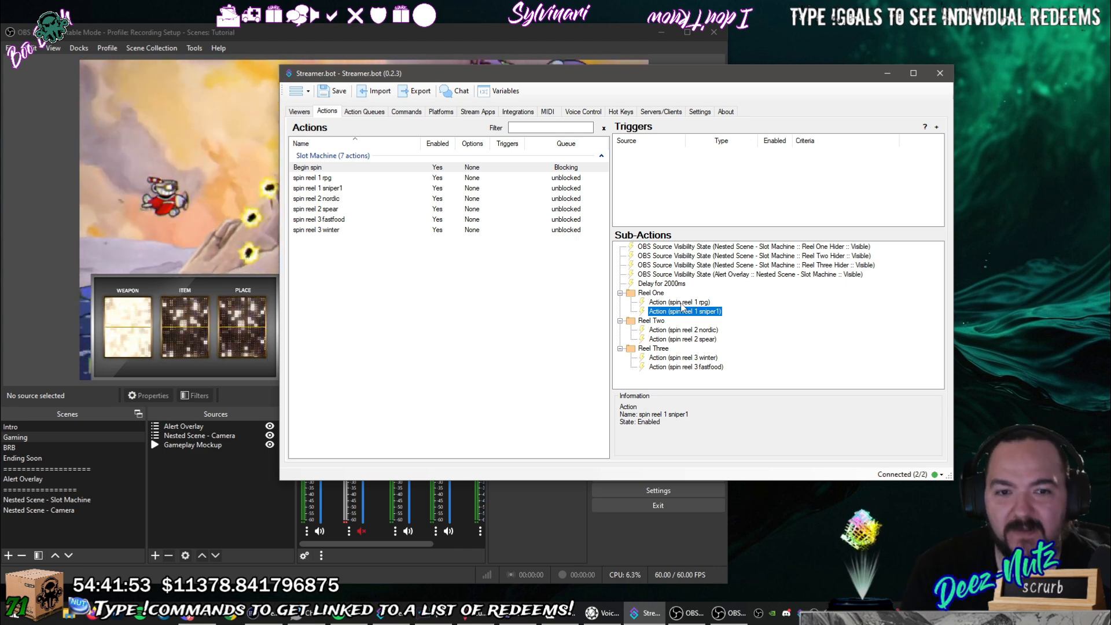
{"action": "left_click", "coordinate": [683, 302]}
{"action": "right_click", "coordinate": [683, 302]}
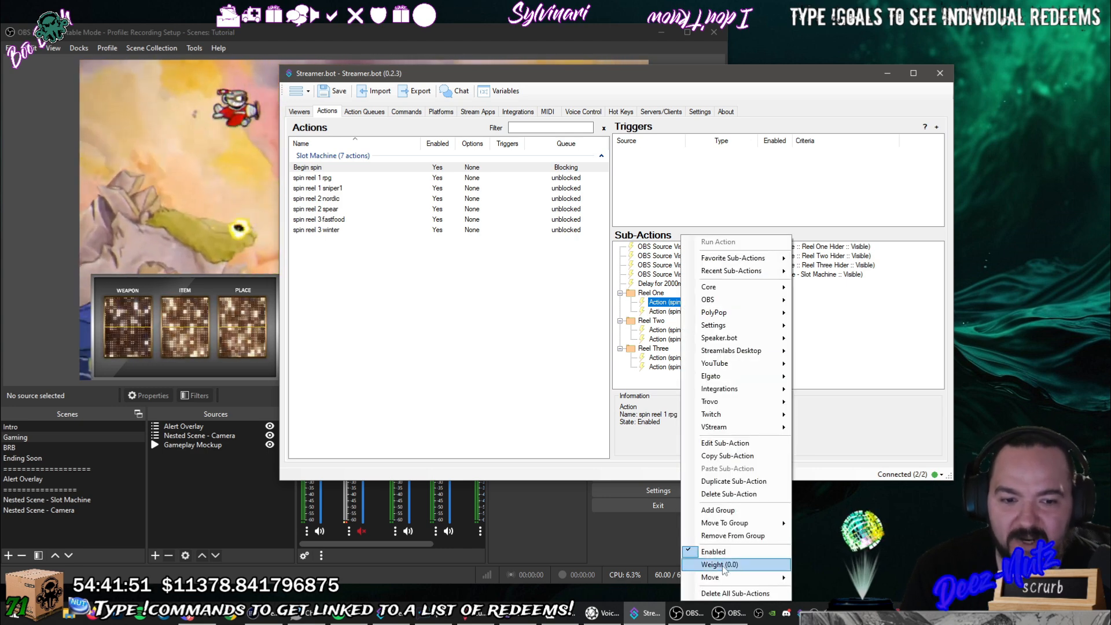
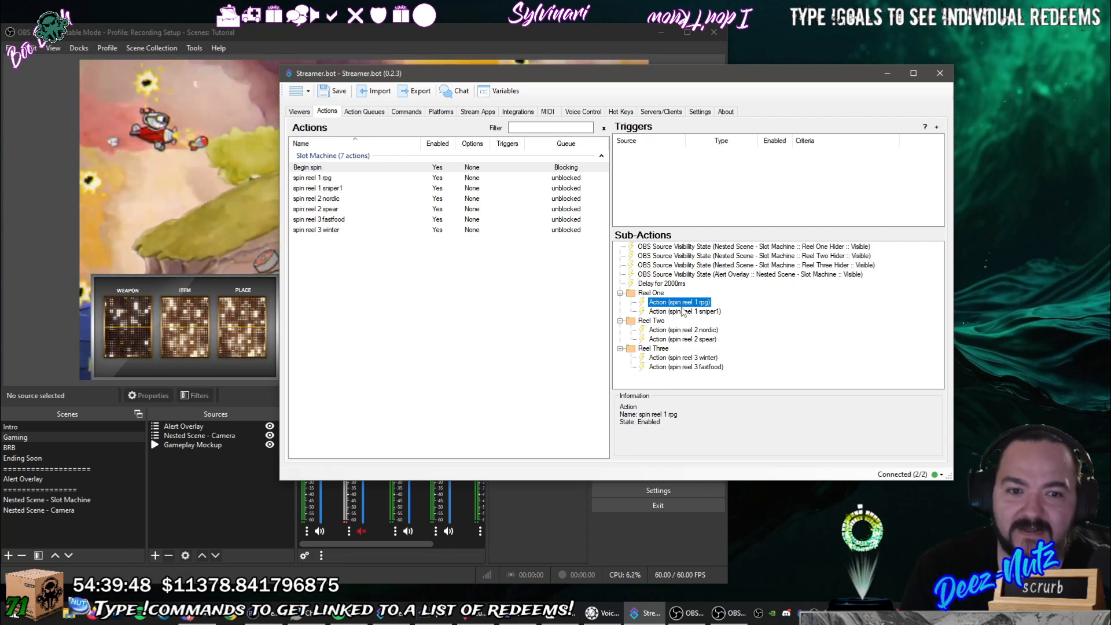
{"action": "left_click", "coordinate": [666, 284]}
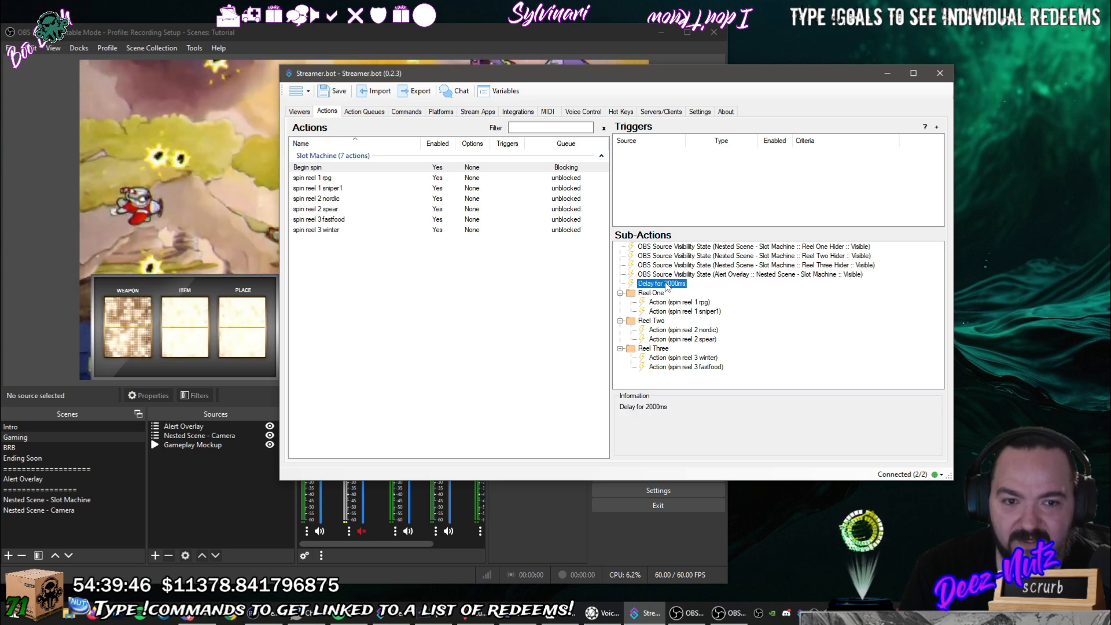
{"action": "left_click", "coordinate": [669, 303]}
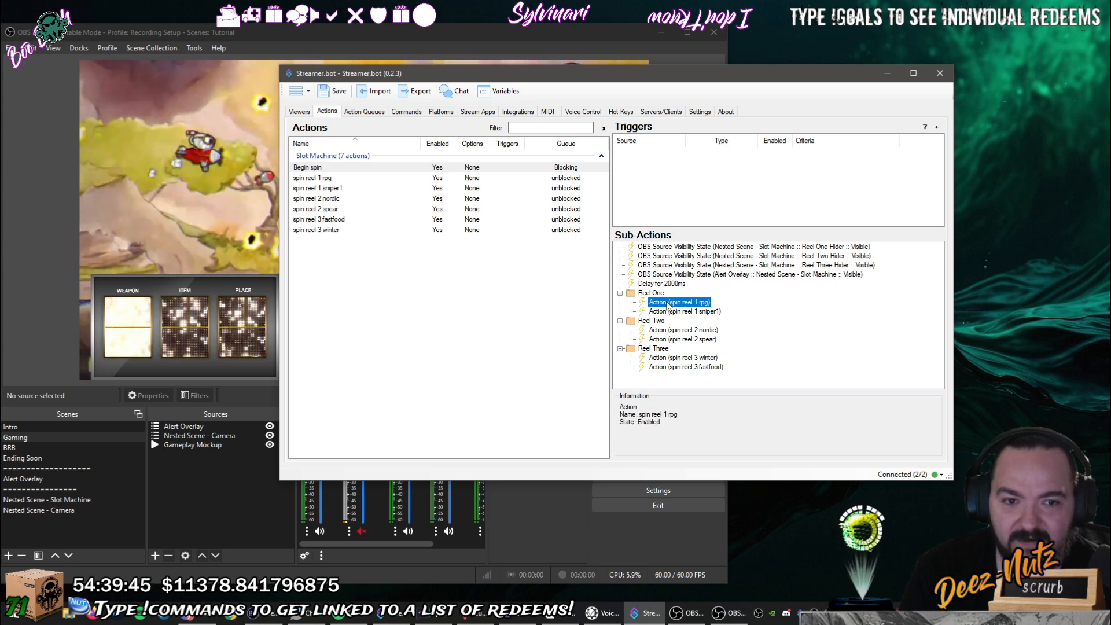
Copy the variable name reel1weapon_arg from the Set Argument sub-action of the spin reel 1 rpg action.
{"action": "left_click", "coordinate": [335, 179]}
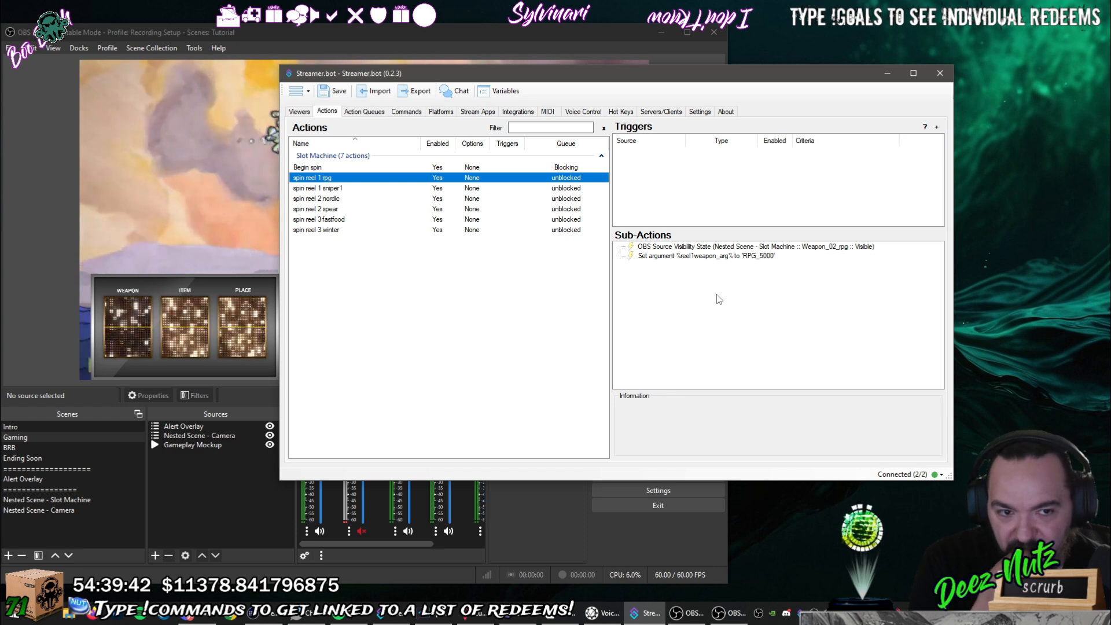
{"action": "left_click", "coordinate": [820, 249]}
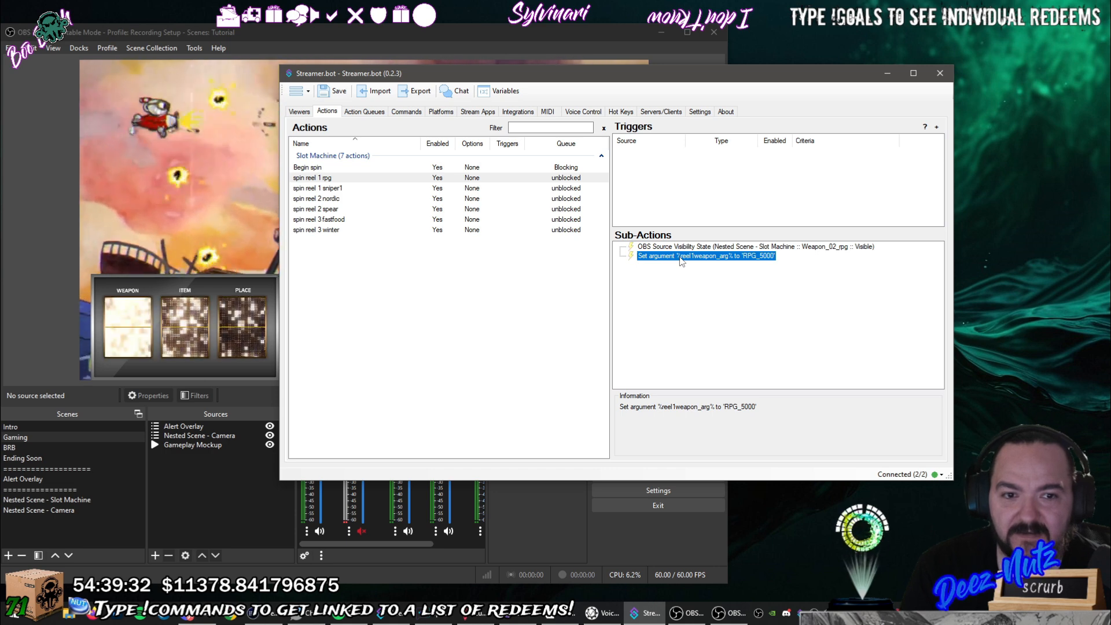
{"action": "double_click", "coordinate": [690, 256]}
{"action": "key", "text": "ctrl+c"}
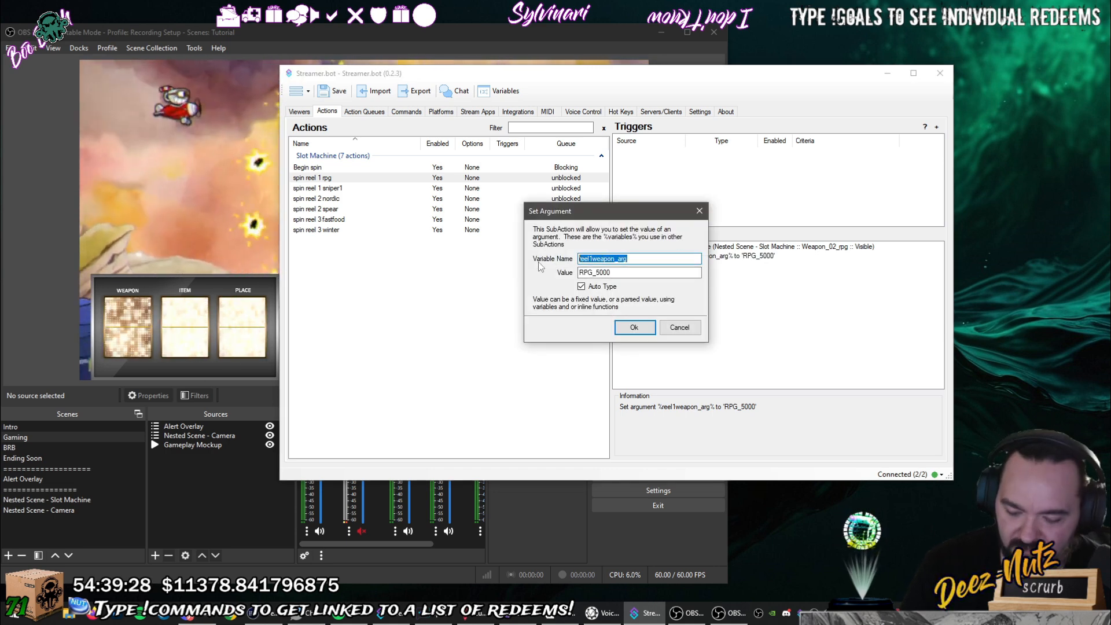
{"action": "left_click", "coordinate": [650, 330]}
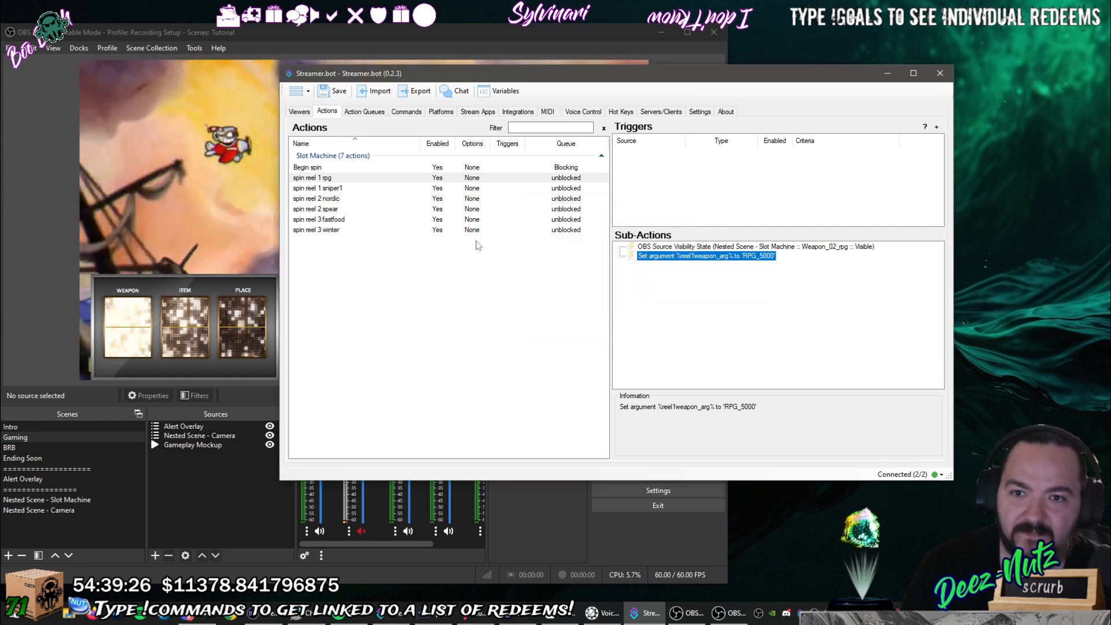
Add a Twitch Send Message to Channel sub-action to the Begin spin action.
{"action": "left_click", "coordinate": [363, 169]}
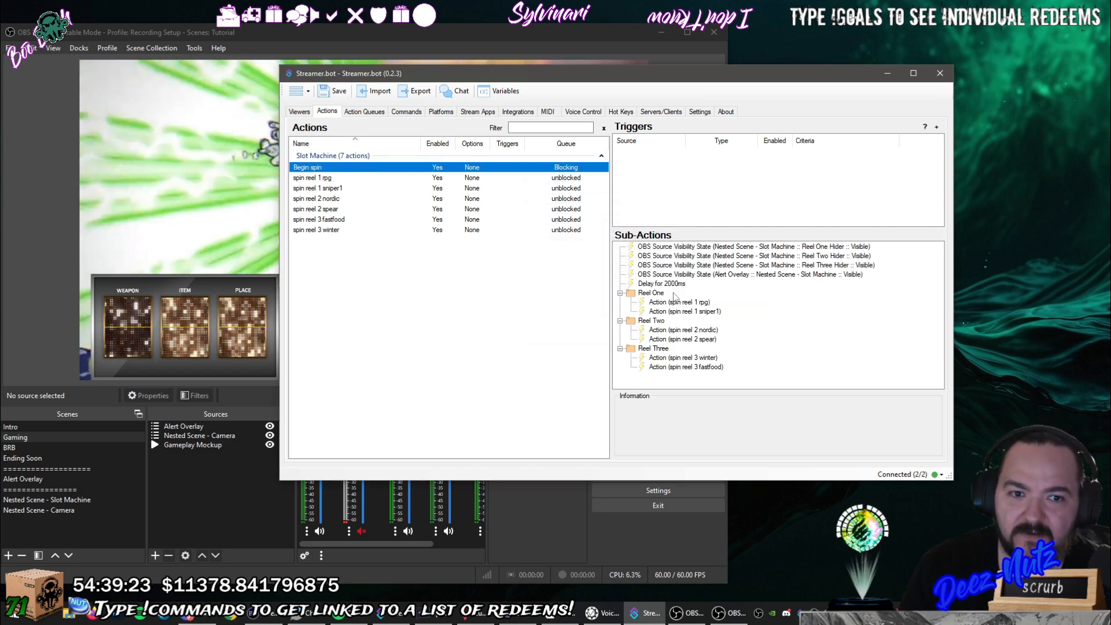
{"action": "right_click", "coordinate": [664, 382]}
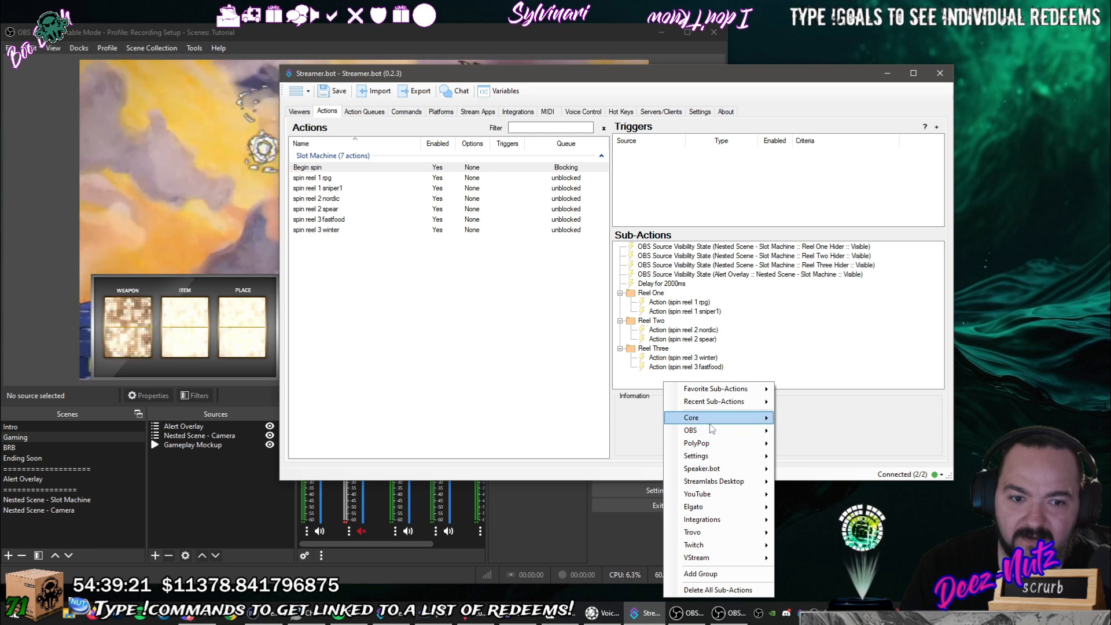
{"action": "mouse_move", "coordinate": [711, 419]}
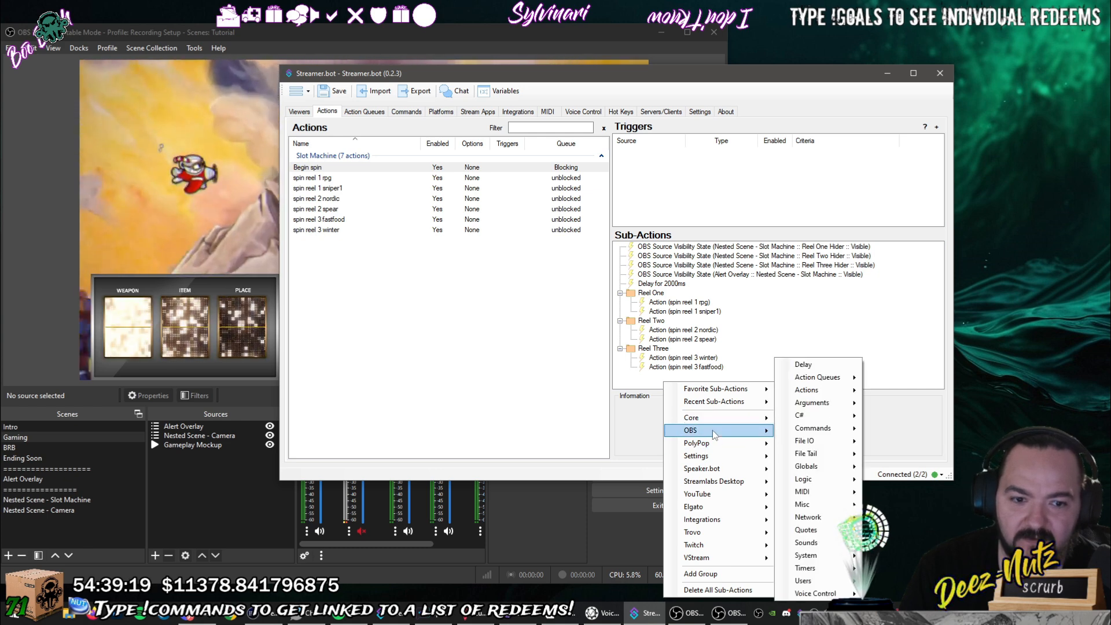
{"action": "mouse_move", "coordinate": [706, 545]}
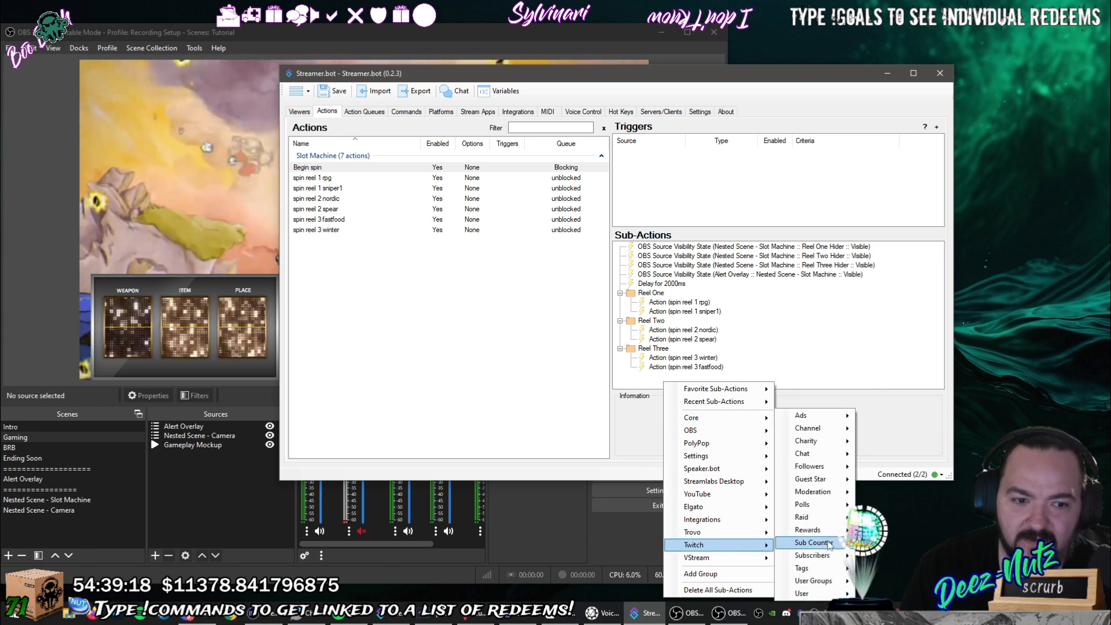
{"action": "mouse_move", "coordinate": [832, 452]}
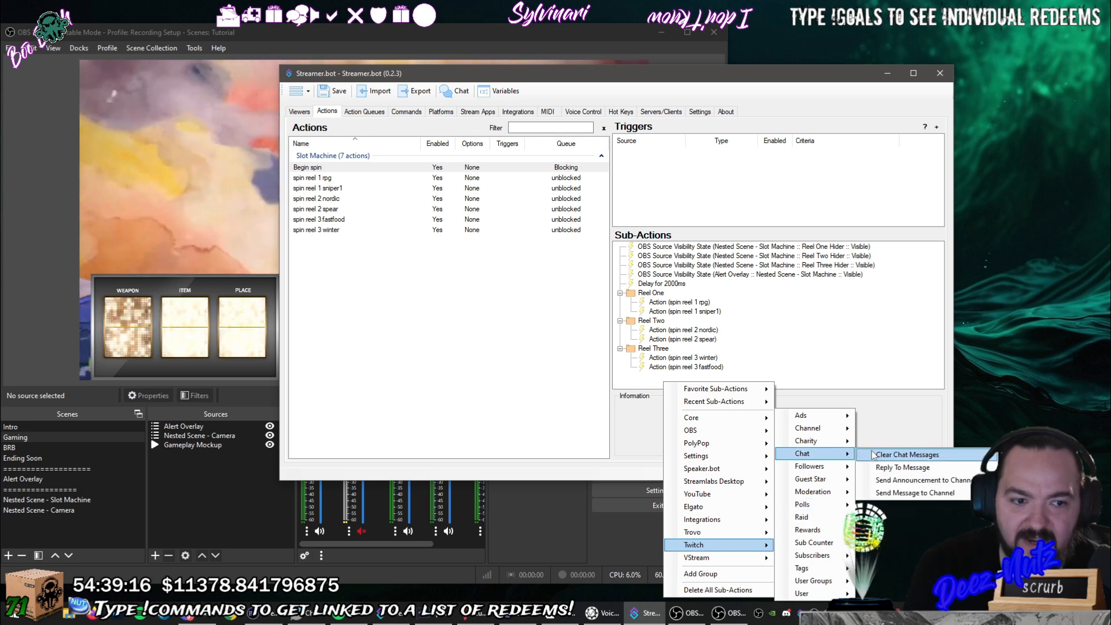
{"action": "left_click", "coordinate": [911, 499]}
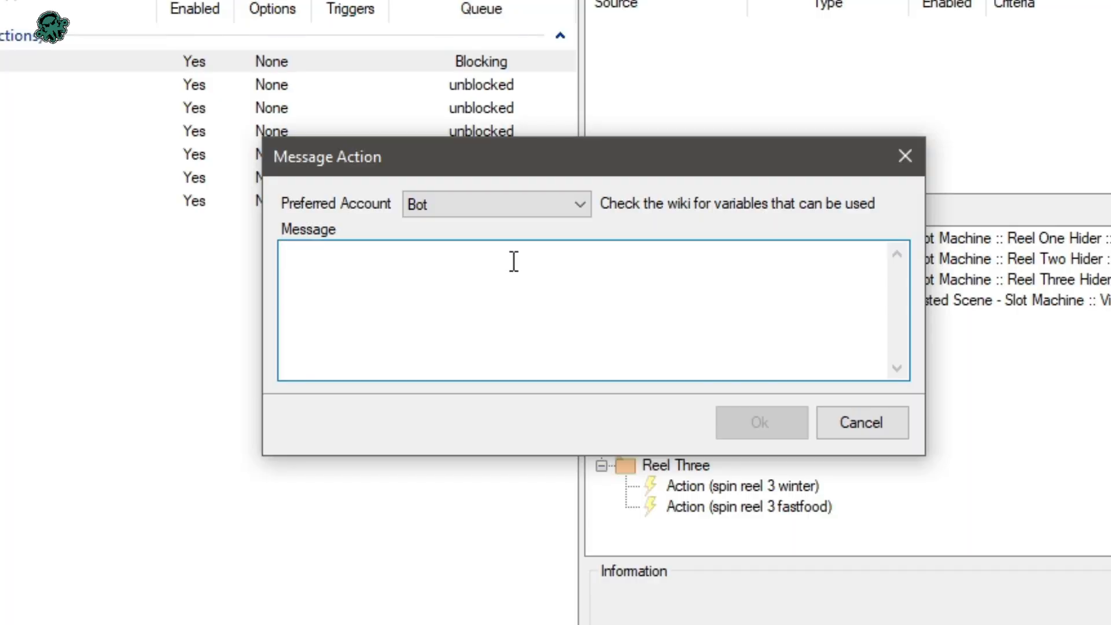
Write the message text "%user% spun the slot machine, and the results are: Weapon = %reel1weapon_arg%" using the copied variable name.
{"action": "type", "text": "%user%"}
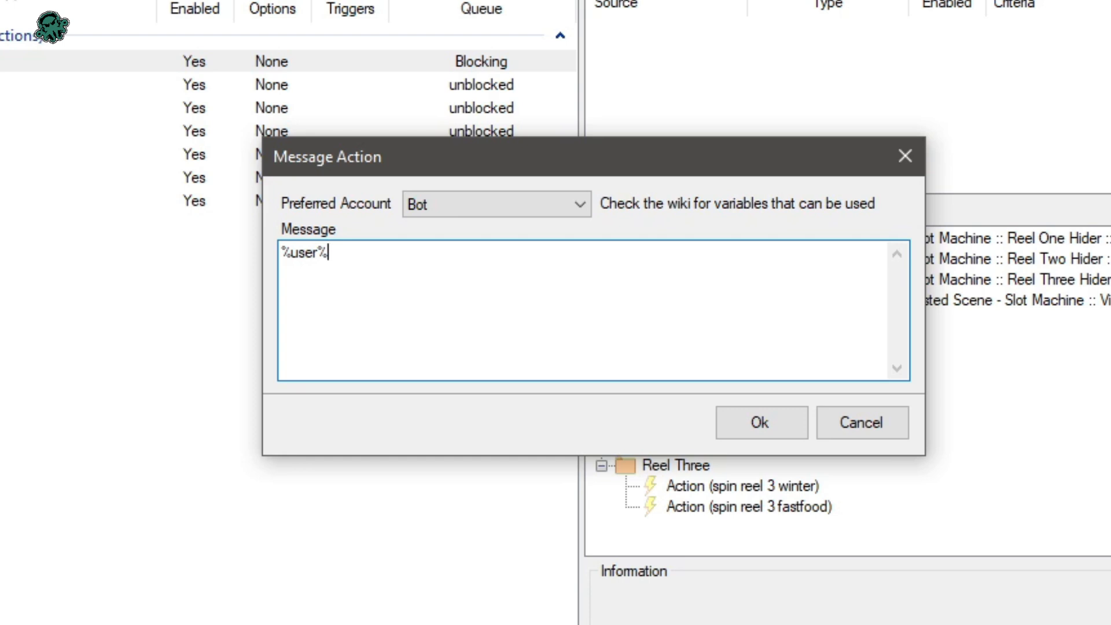
{"action": "type", "text": " spun the sl"}
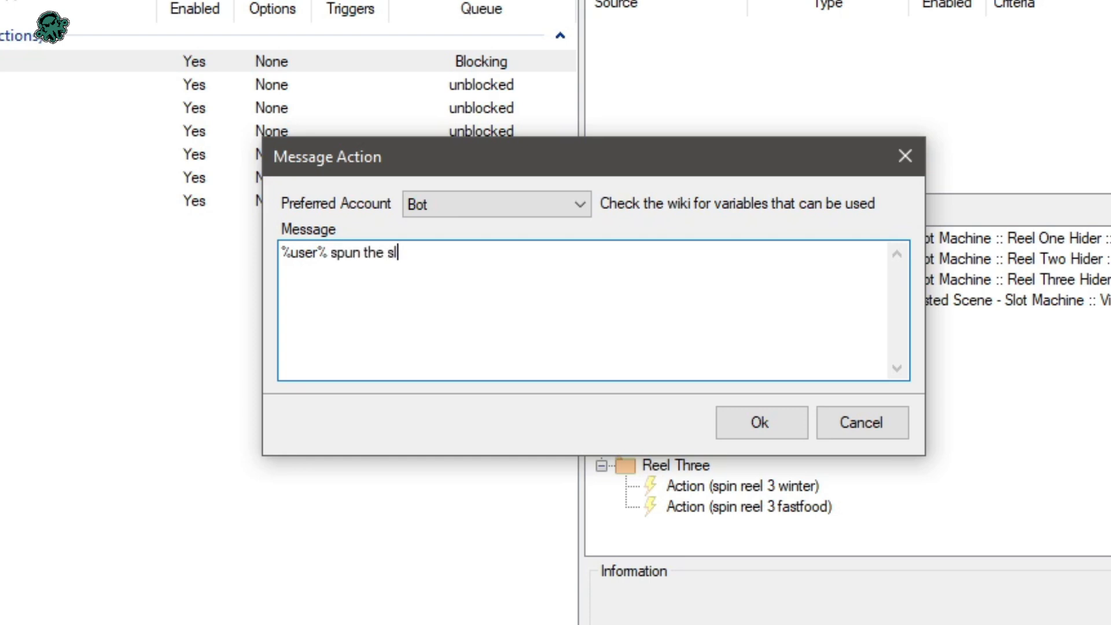
{"action": "type", "text": "ot machine, and the re"}
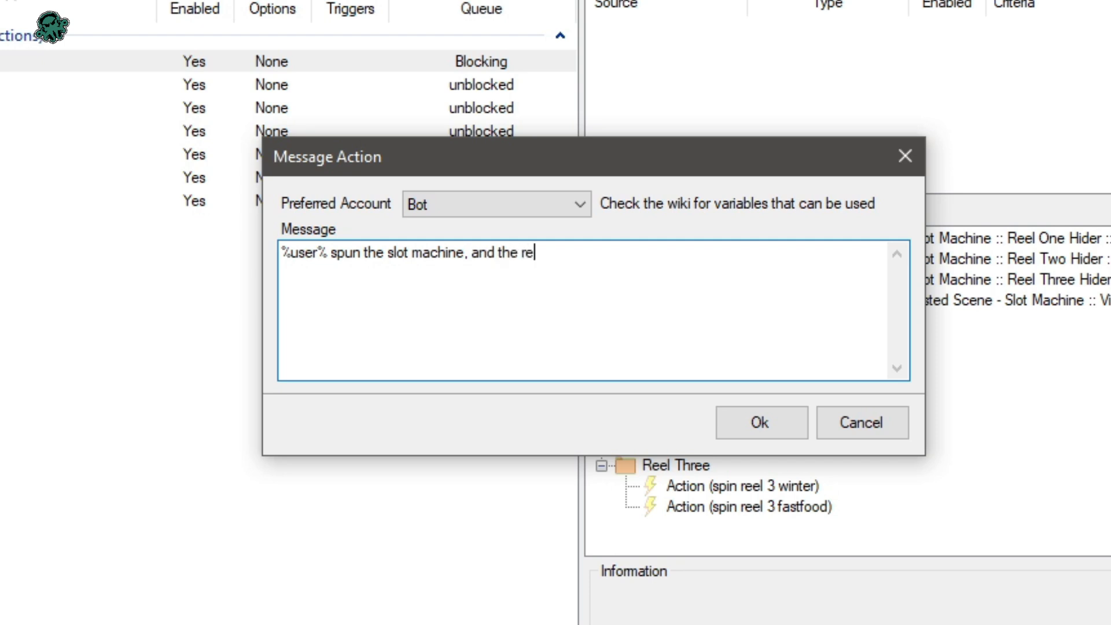
{"action": "type", "text": "sults are: Weapon"}
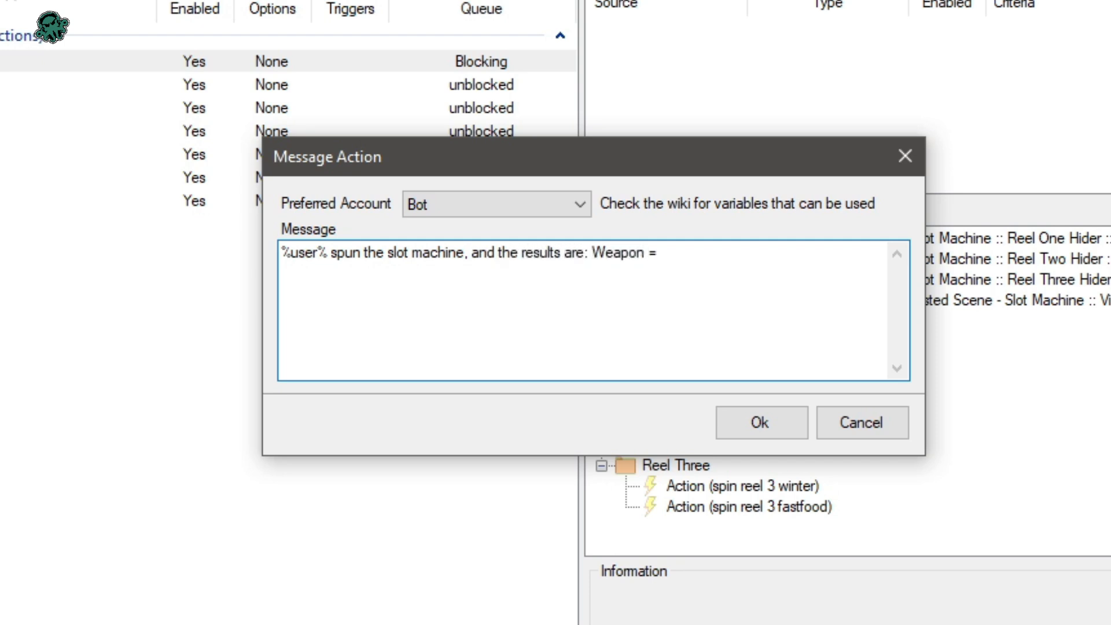
{"action": "type", "text": " = %"}
{"action": "key", "text": "ctrl+v"}
{"action": "type", "text": "%"}
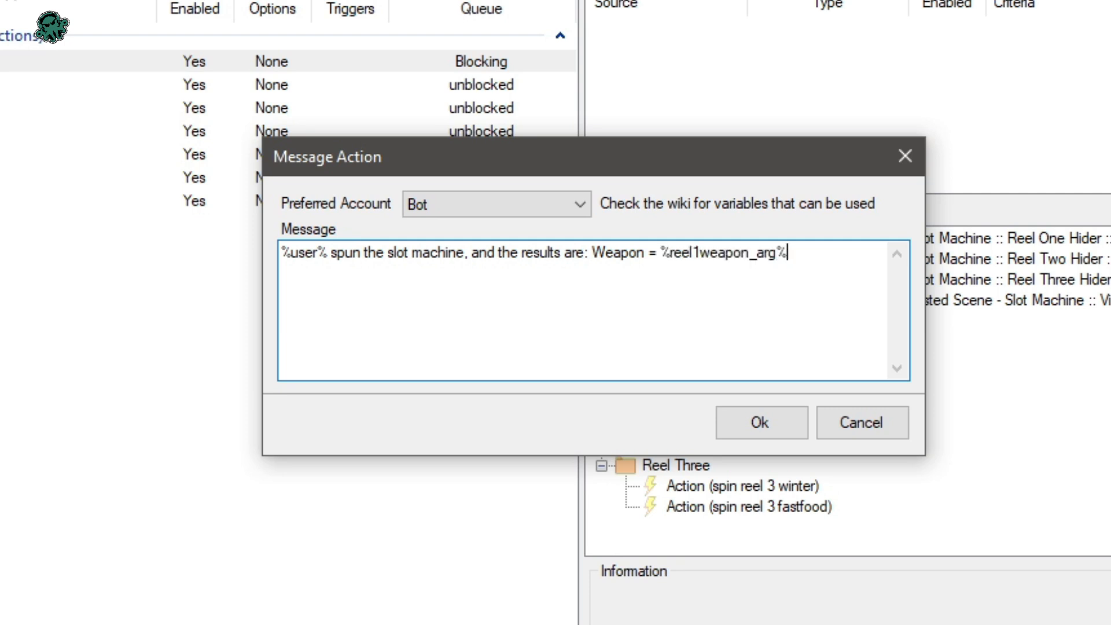
Complete the message with ", Item = %reel2item_arg%, Place = %reel3place_arg%. Gook luck!", save it and check the resulting Twitch Message sub-action.
{"action": "type", "text": ", Item = %reel "}
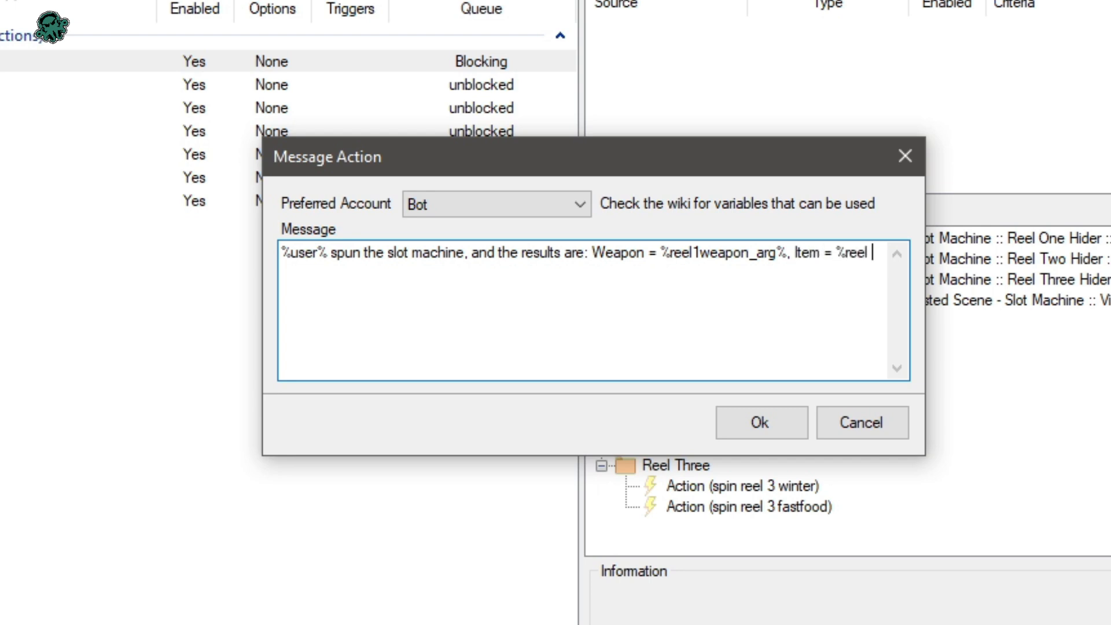
{"action": "type", "text": "item"}
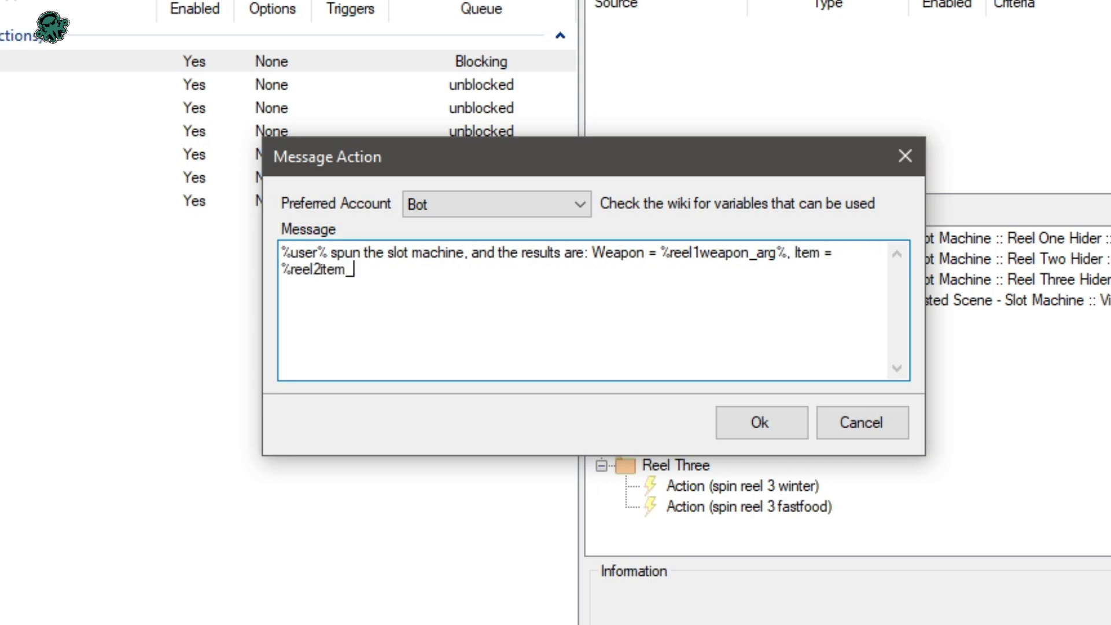
{"action": "type", "text": "_arg%, Place = %"}
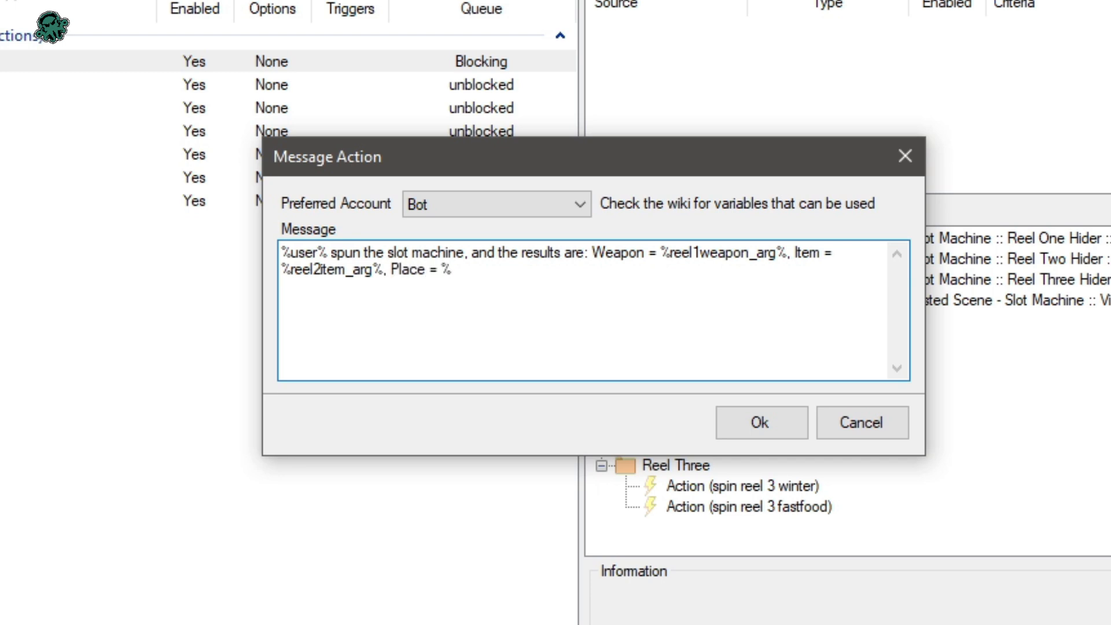
{"action": "type", "text": "reel3place_arg"}
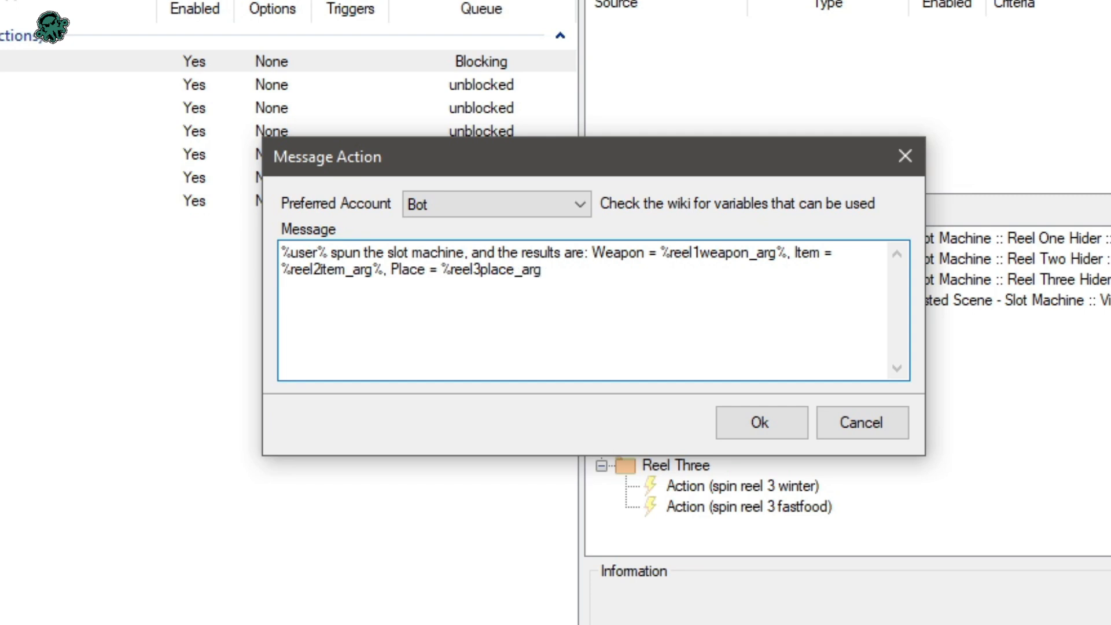
{"action": "type", "text": "%. Gook go"}
{"action": "key", "text": "BackSpace"}
{"action": "key", "text": "BackSpace"}
{"action": "left_click", "coordinate": [760, 423]}
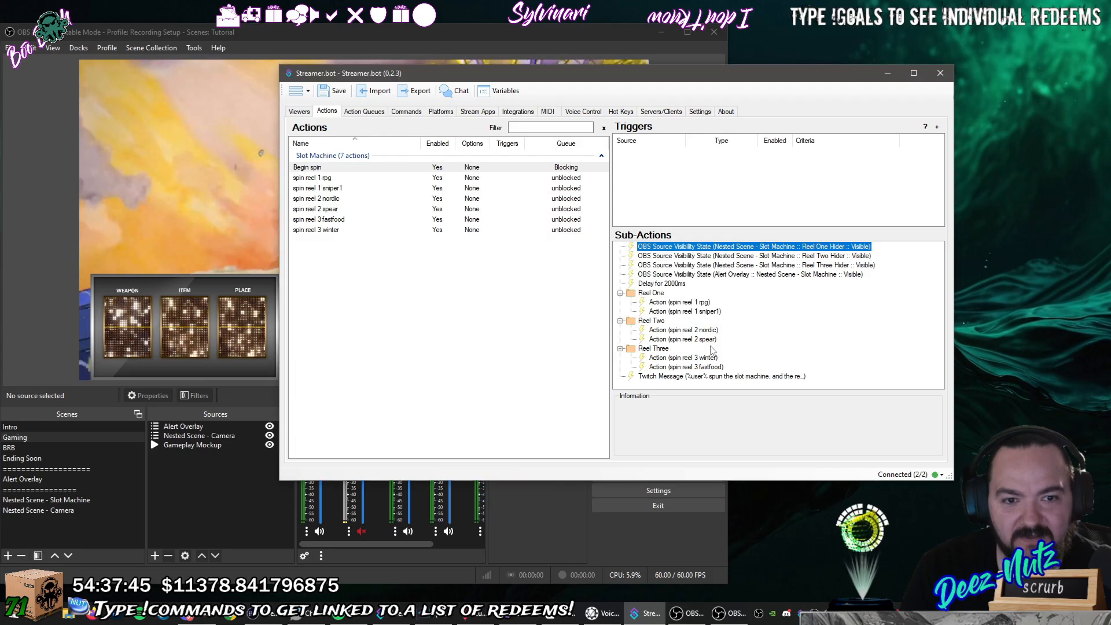
{"action": "left_click", "coordinate": [744, 377]}
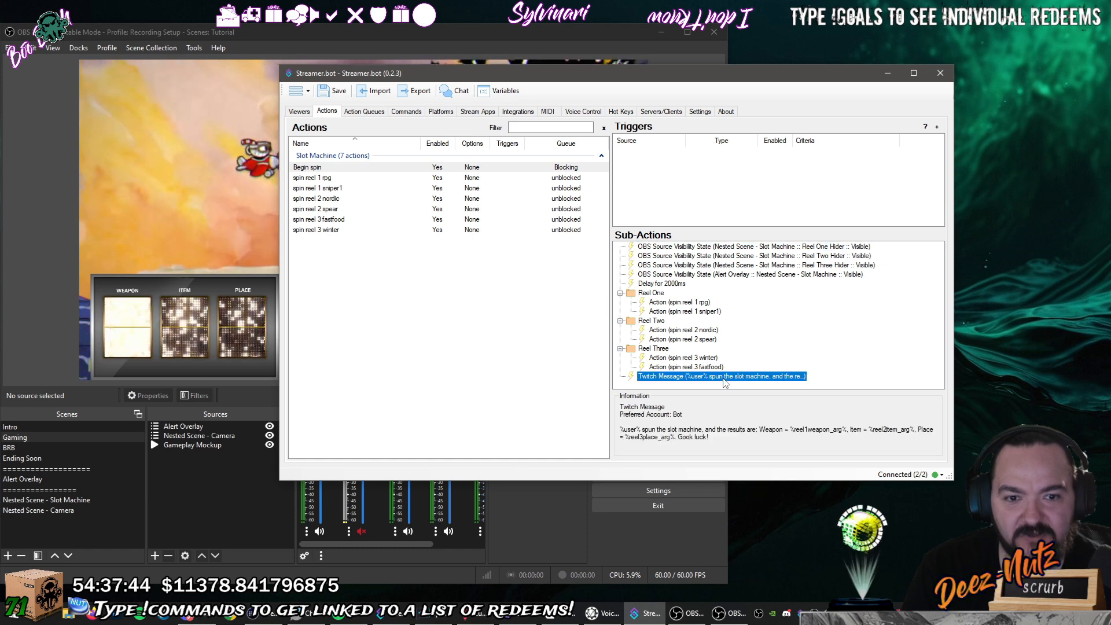
Add a Delay sub-action of 5000 ms to Begin spin and place it directly above the Twitch message.
{"action": "right_click", "coordinate": [807, 385]}
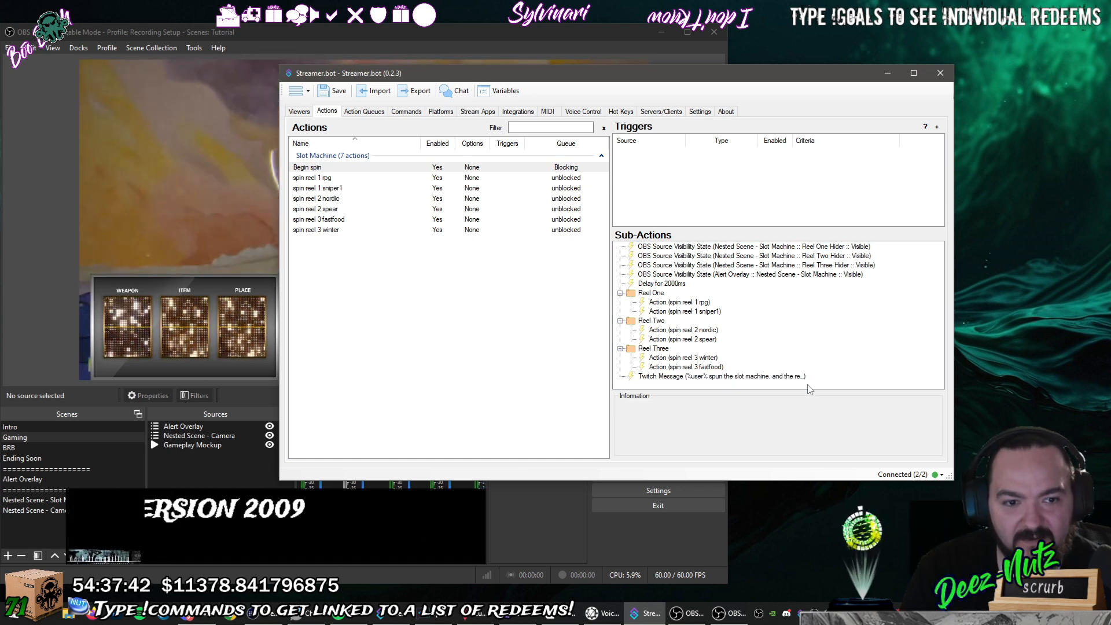
{"action": "mouse_move", "coordinate": [847, 424]}
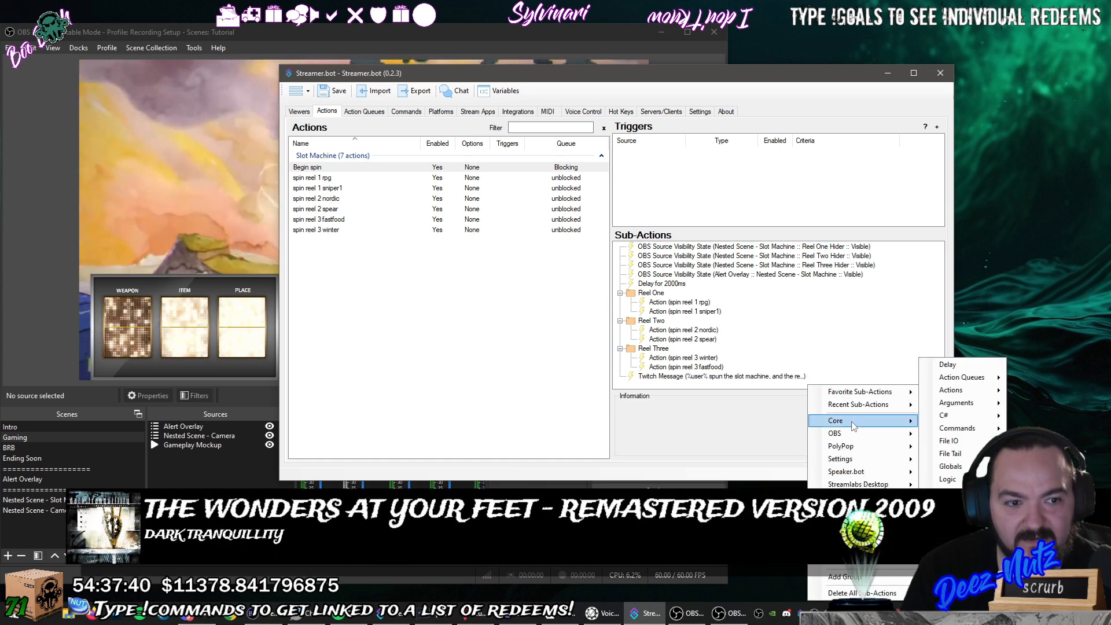
{"action": "left_click", "coordinate": [954, 367]}
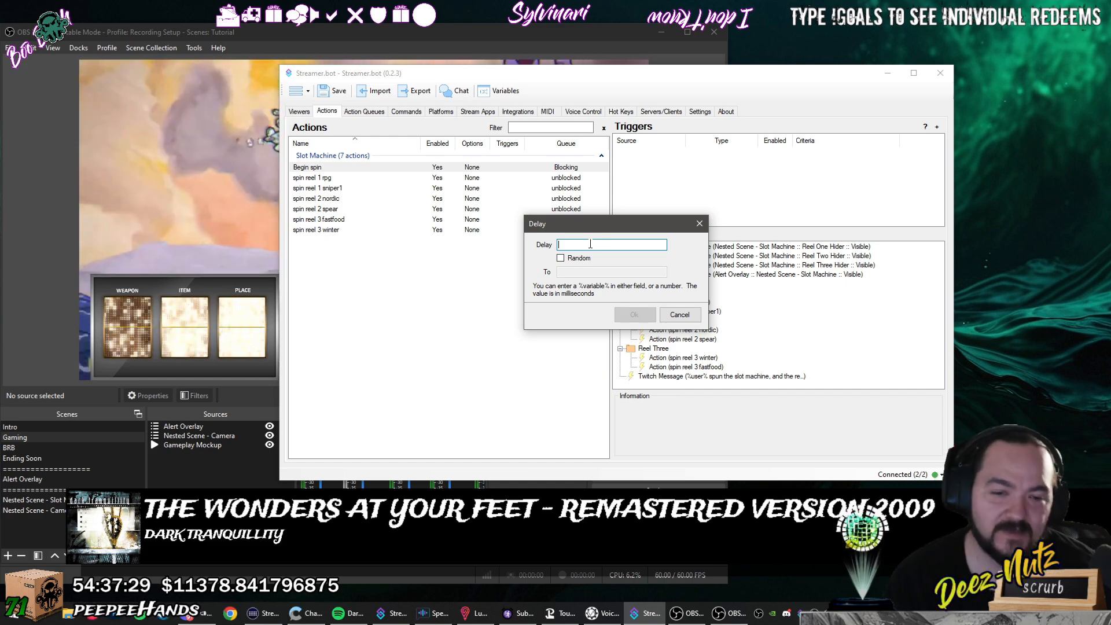
{"action": "type", "text": "5000"}
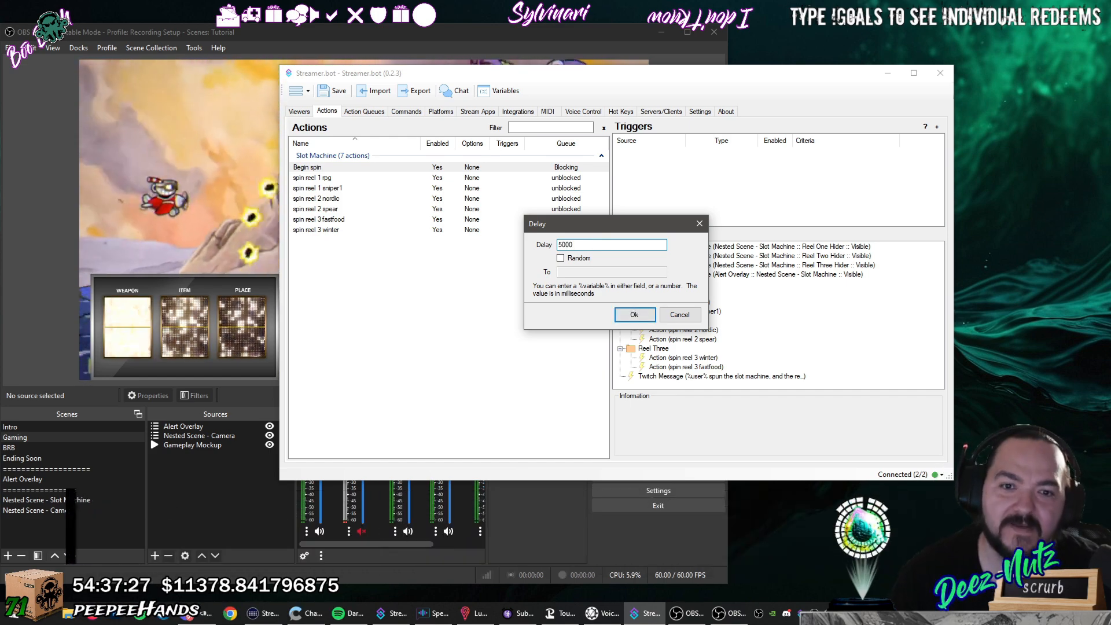
{"action": "left_click", "coordinate": [635, 314]}
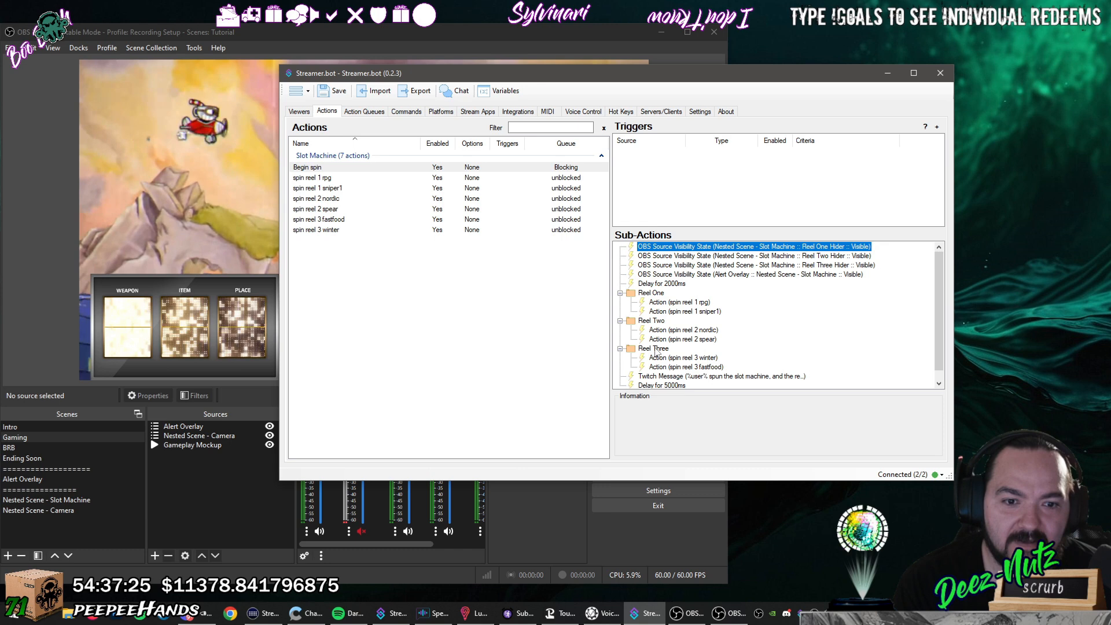
{"action": "left_click", "coordinate": [674, 386]}
{"action": "left_click_drag", "start_coordinate": [676, 380], "coordinate": [684, 370]}
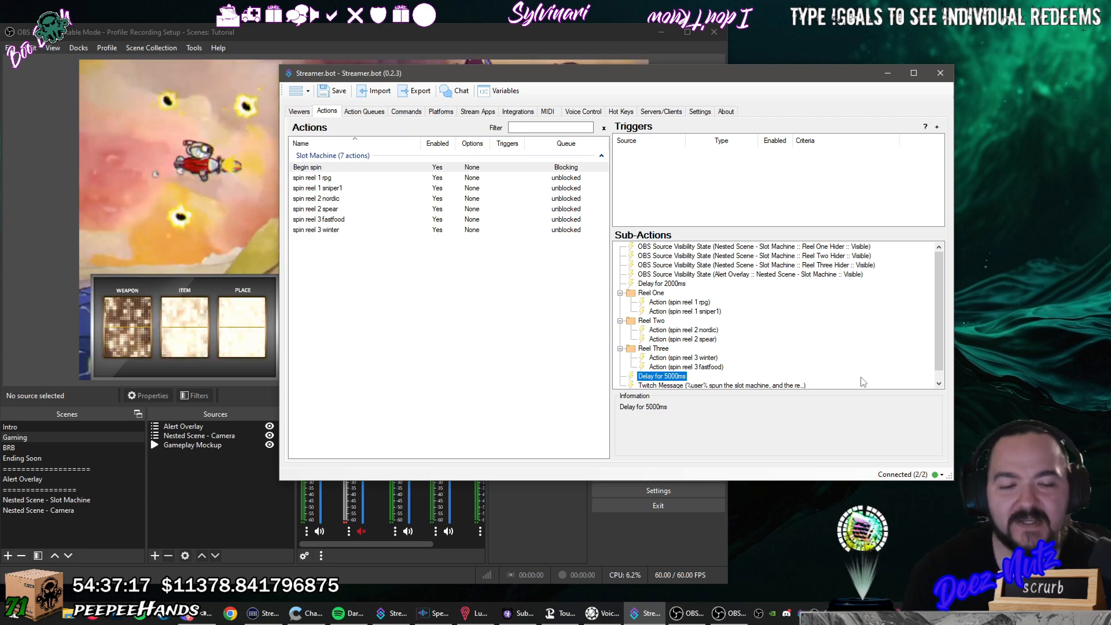
Set the delay directly above the Twitch message in Begin spin to 7000 ms.
{"action": "scroll", "coordinate": [864, 382], "scroll_direction": "down", "scroll_amount": 1}
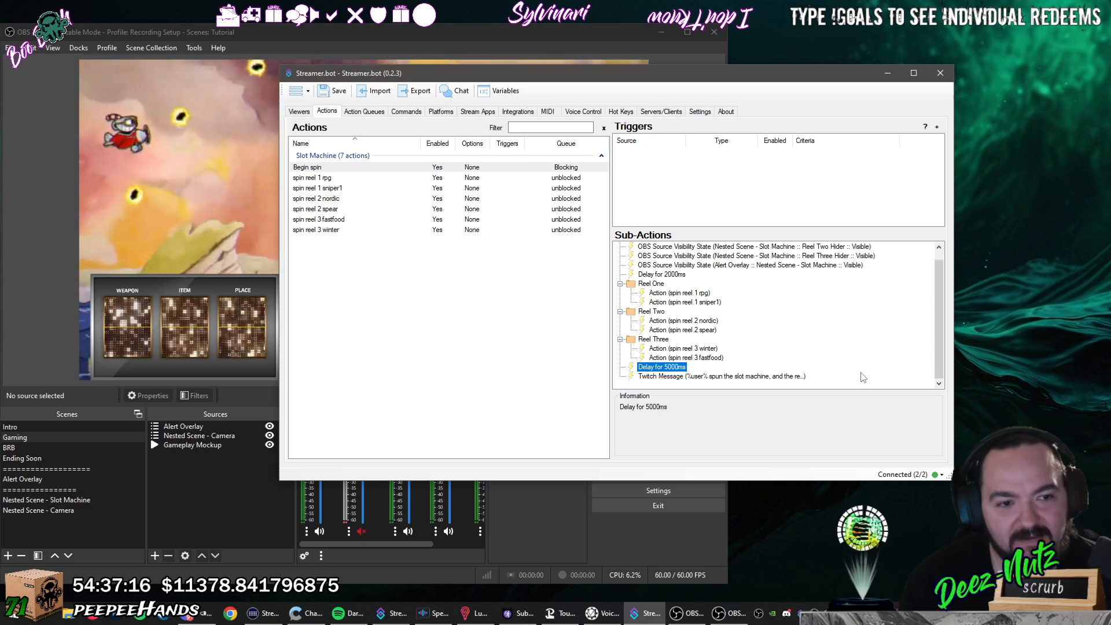
{"action": "double_click", "coordinate": [669, 369]}
{"action": "left_click", "coordinate": [563, 244]}
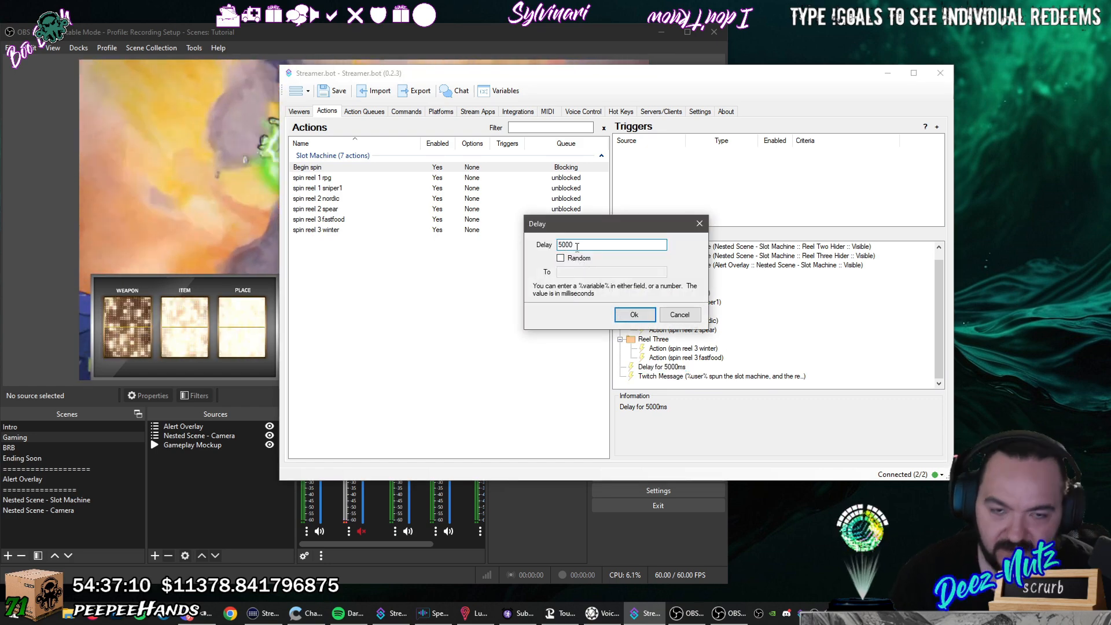
{"action": "type", "text": "7"}
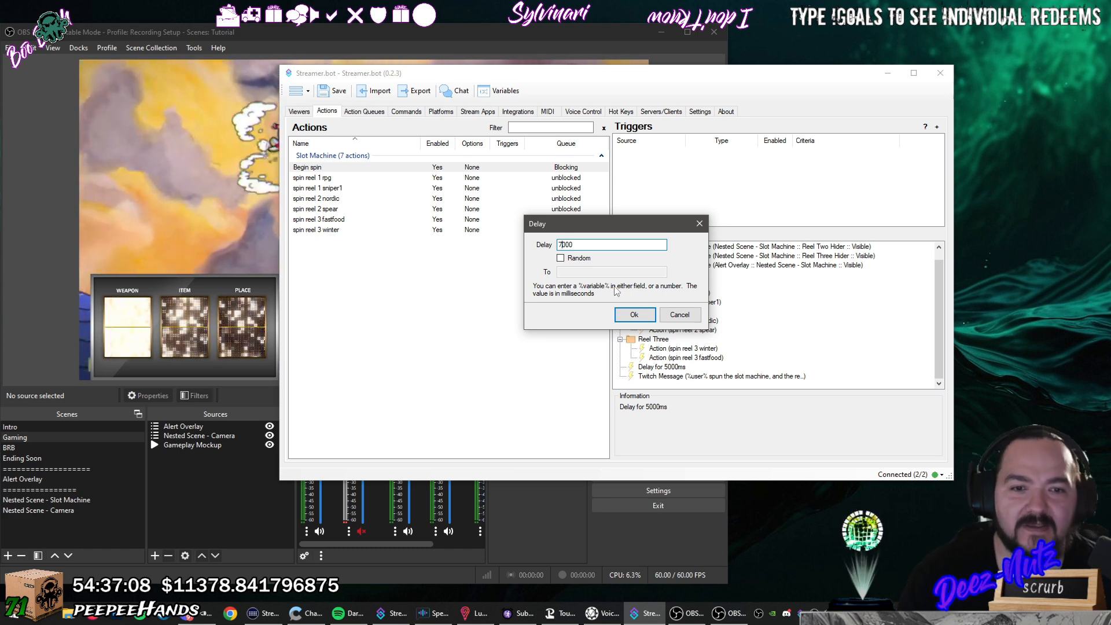
{"action": "left_click", "coordinate": [634, 312]}
{"action": "left_click", "coordinate": [824, 384]}
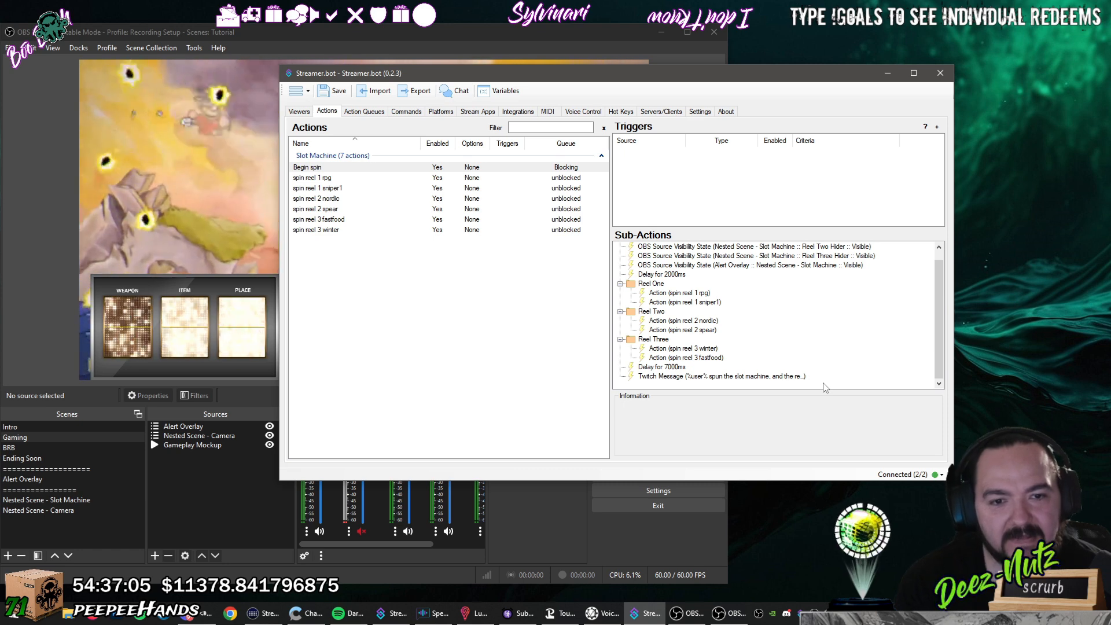
{"action": "left_click", "coordinate": [673, 368]}
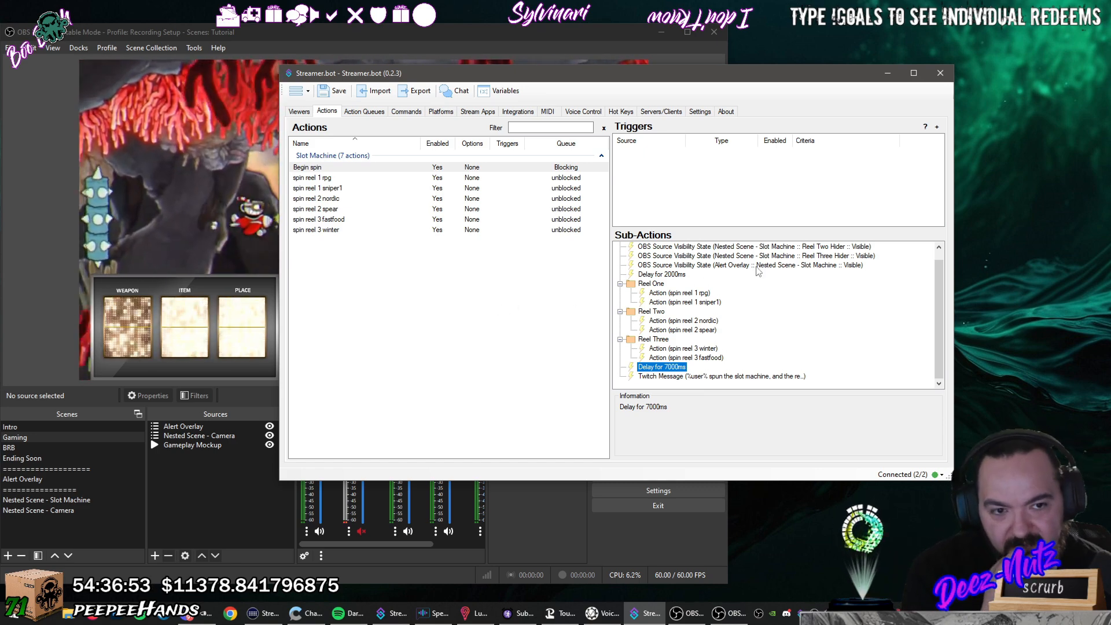
Duplicate the OBS Source Visibility State sub-action for Reel One Hider in Begin spin.
{"action": "scroll", "coordinate": [792, 270], "scroll_direction": "up", "scroll_amount": 1}
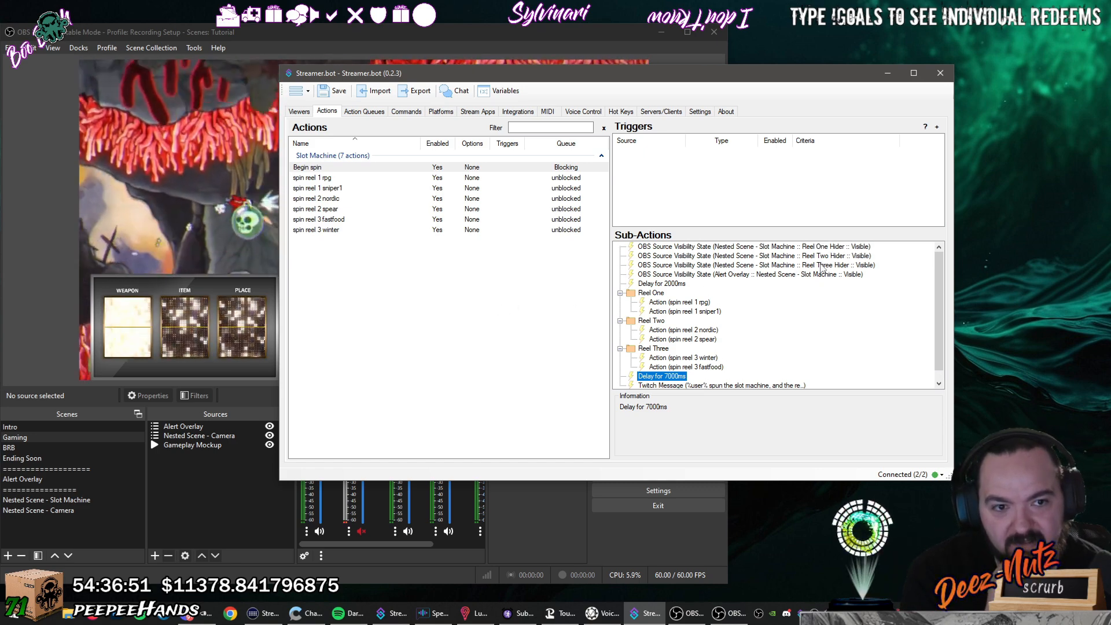
{"action": "left_click", "coordinate": [827, 247]}
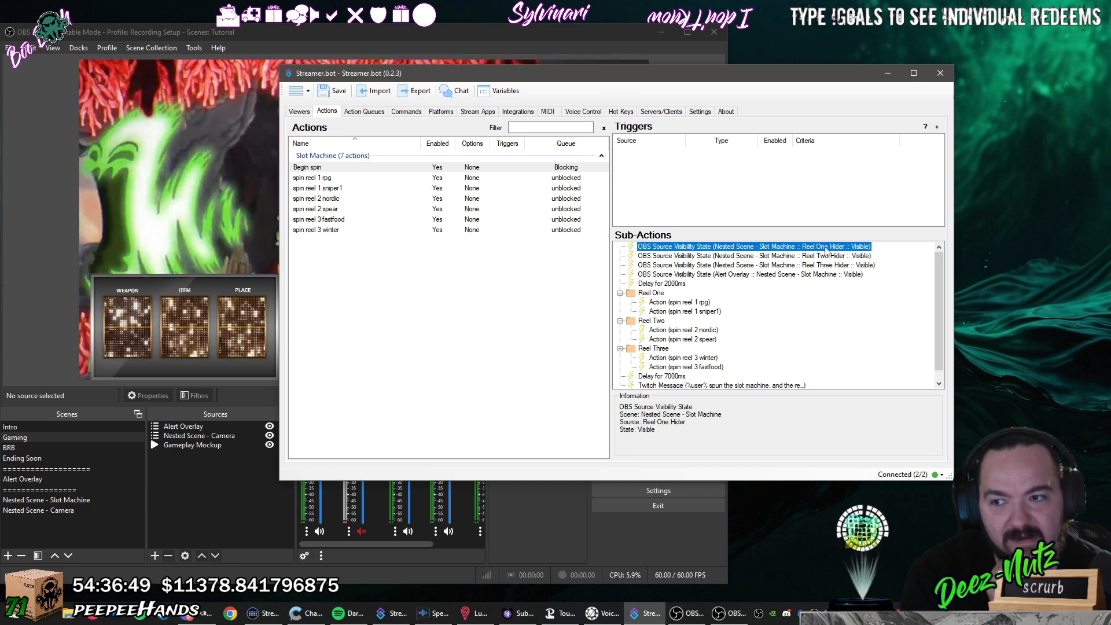
{"action": "right_click", "coordinate": [827, 250]}
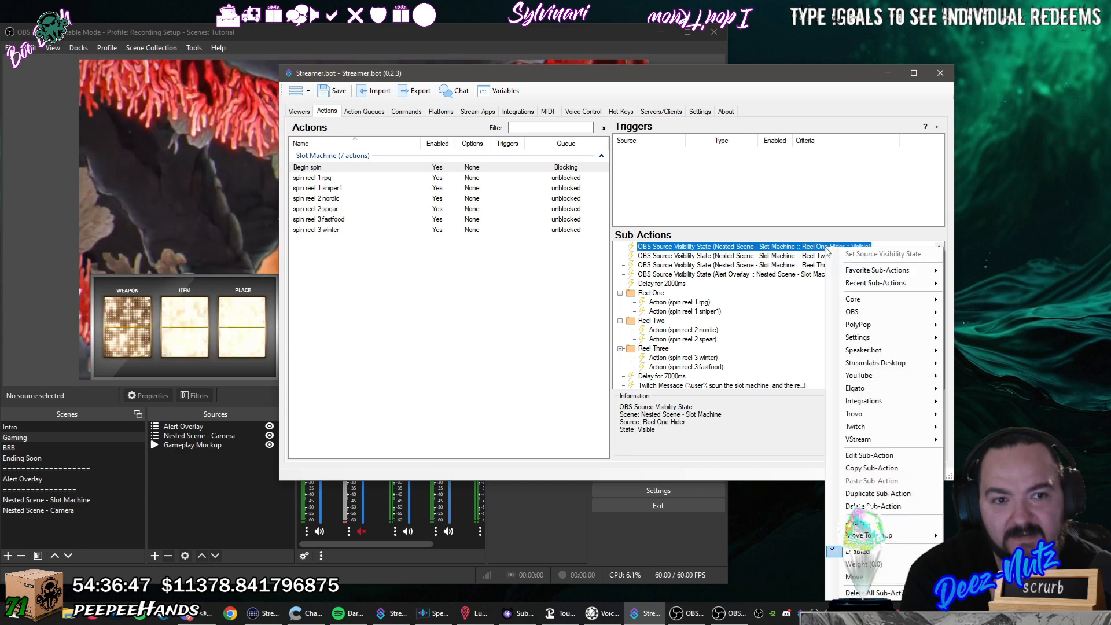
{"action": "left_click", "coordinate": [859, 492]}
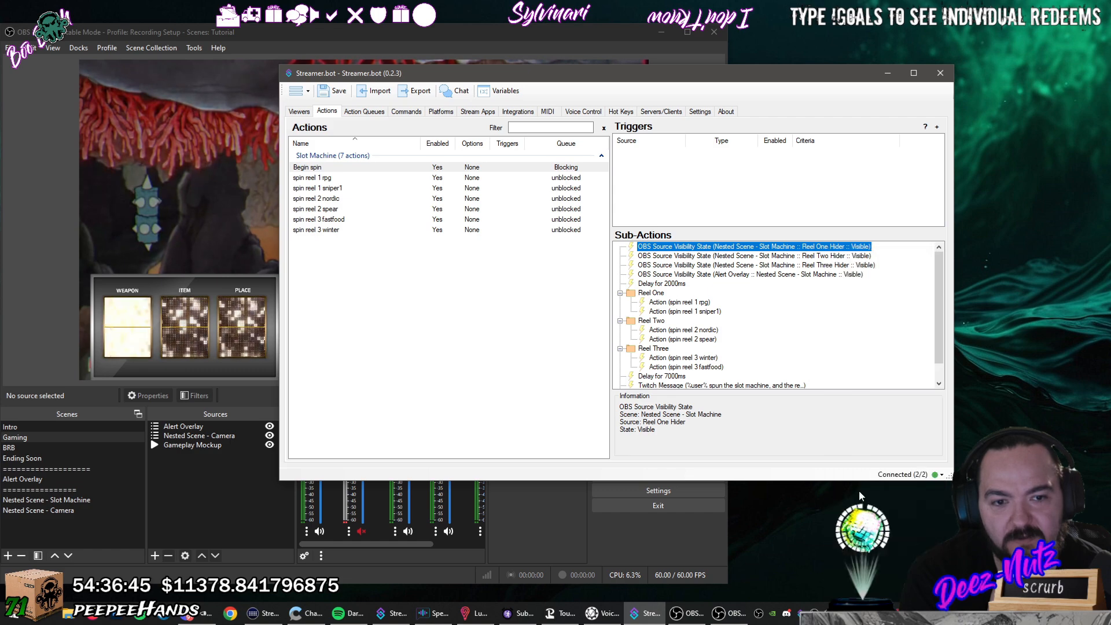
{"action": "scroll", "coordinate": [817, 335], "scroll_direction": "down", "scroll_amount": 2}
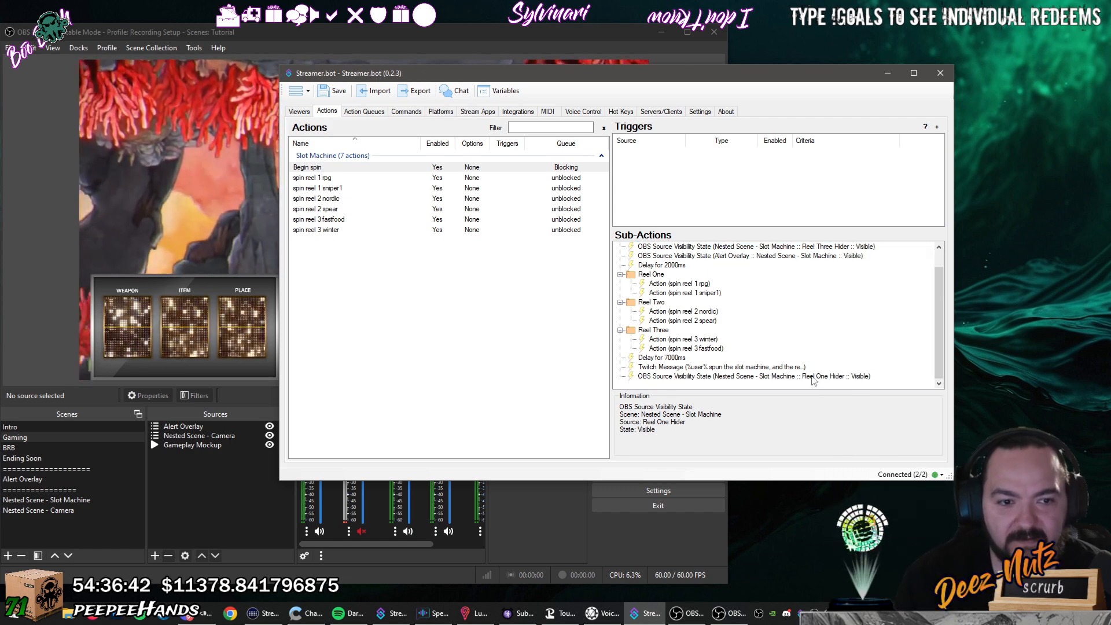
Set the duplicated Reel One Hider sub-action's state to Hidden and place it between the Reel One and Reel Two groups.
{"action": "right_click", "coordinate": [811, 378]}
{"action": "left_click", "coordinate": [802, 376]}
{"action": "double_click", "coordinate": [803, 377]}
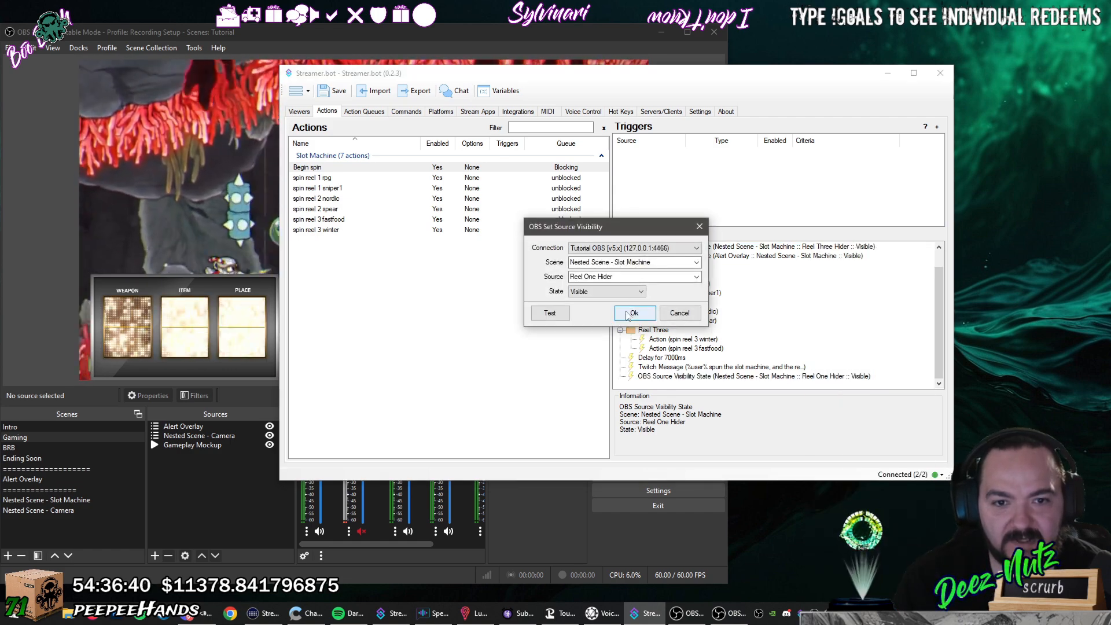
{"action": "left_click", "coordinate": [619, 292]}
{"action": "left_click", "coordinate": [621, 310]}
{"action": "left_click", "coordinate": [636, 312]}
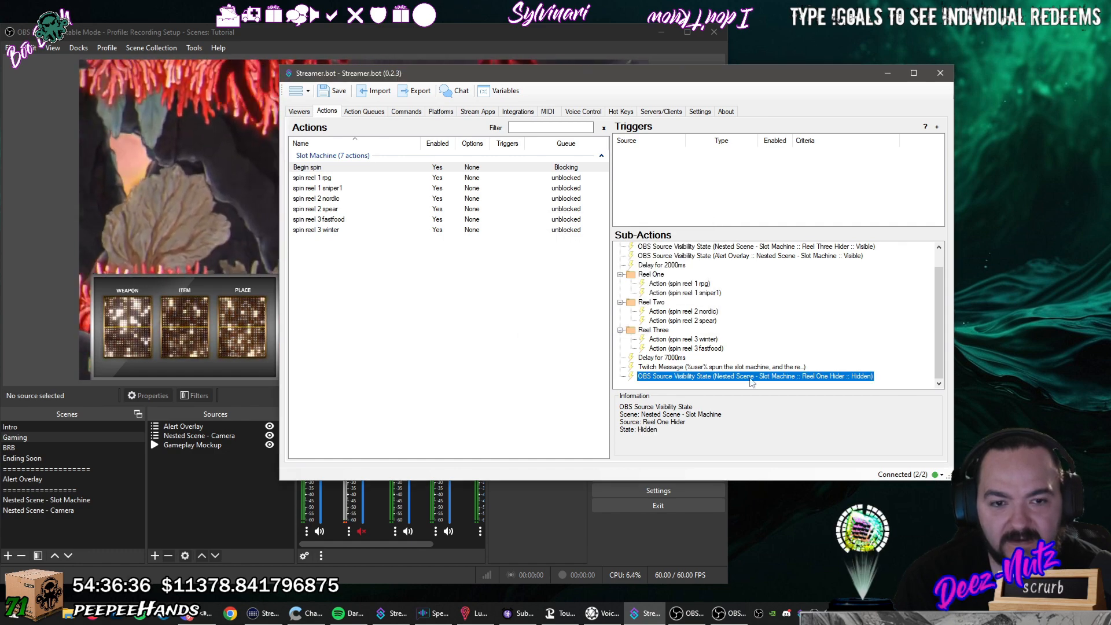
{"action": "mouse_move", "coordinate": [751, 382]}
{"action": "left_mouse_down"}
{"action": "mouse_move", "coordinate": [757, 303]}
{"action": "mouse_move", "coordinate": [754, 313]}
{"action": "left_mouse_up"}
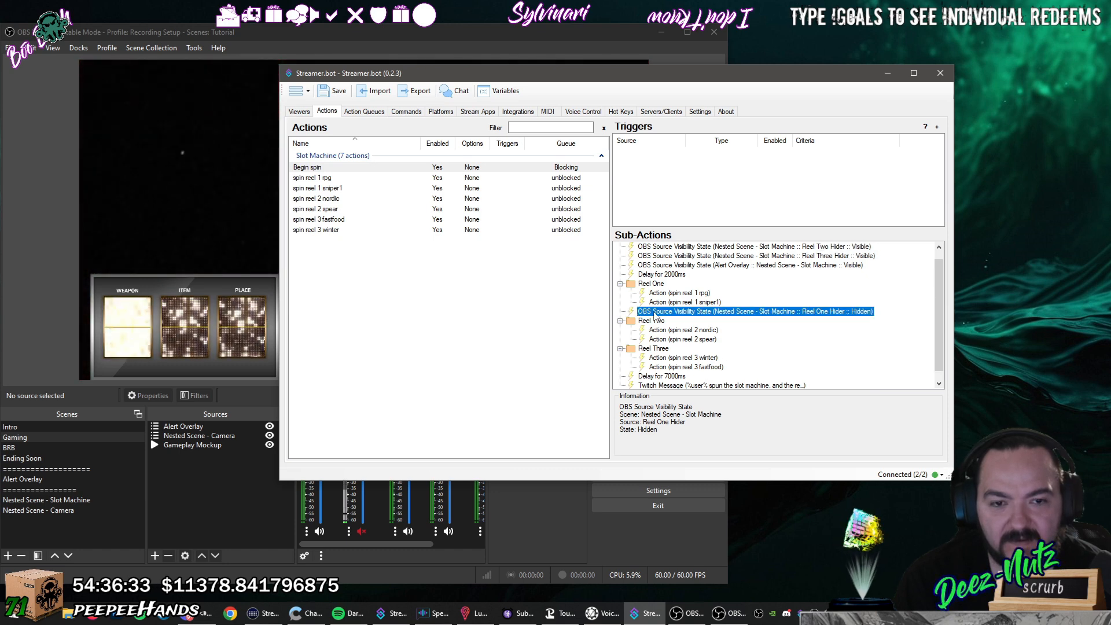
{"action": "left_click", "coordinate": [663, 293]}
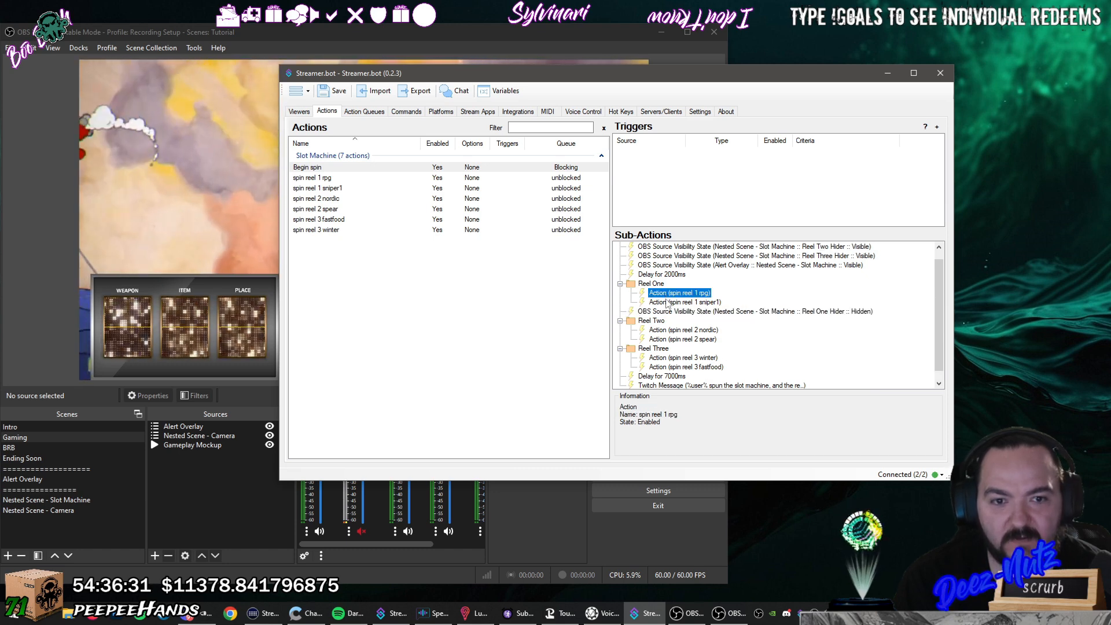
{"action": "left_click", "coordinate": [669, 302]}
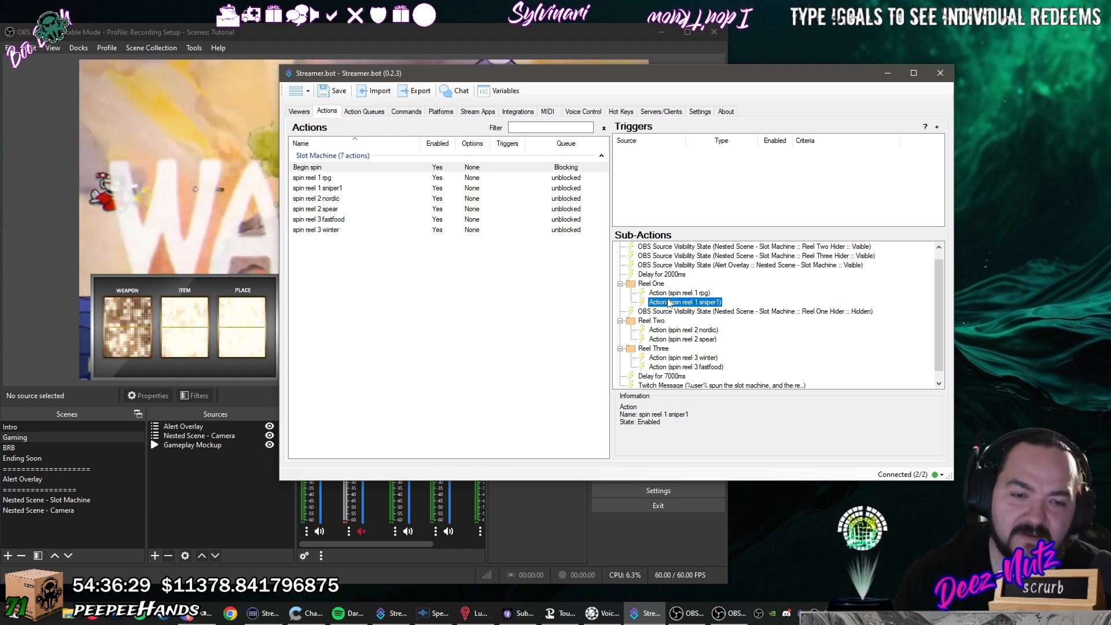
{"action": "left_click", "coordinate": [669, 275]}
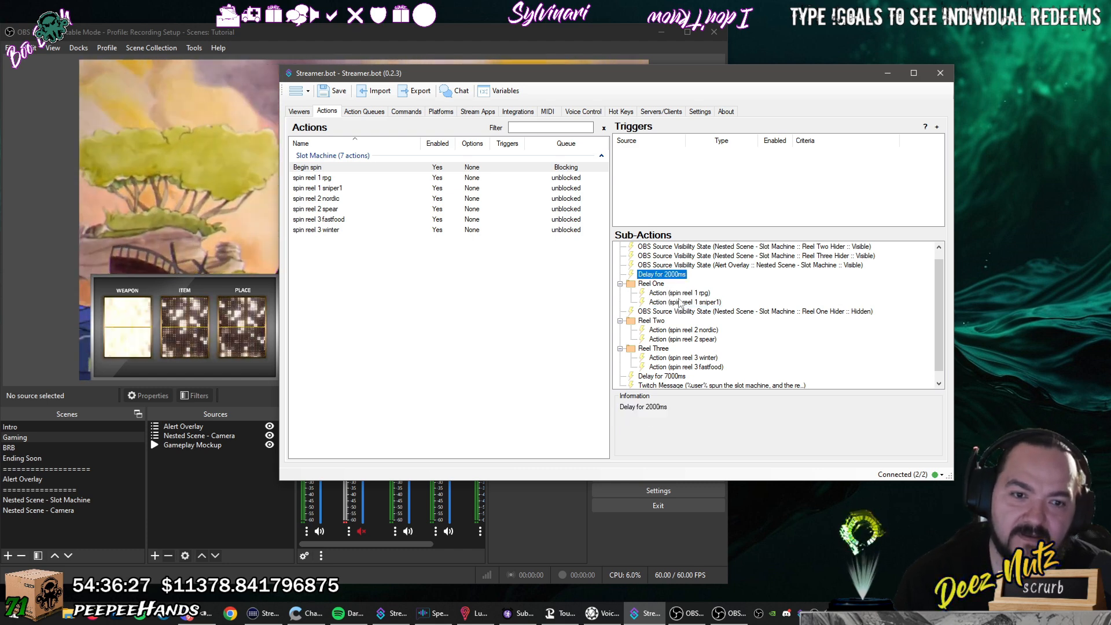
{"action": "left_click", "coordinate": [680, 294]}
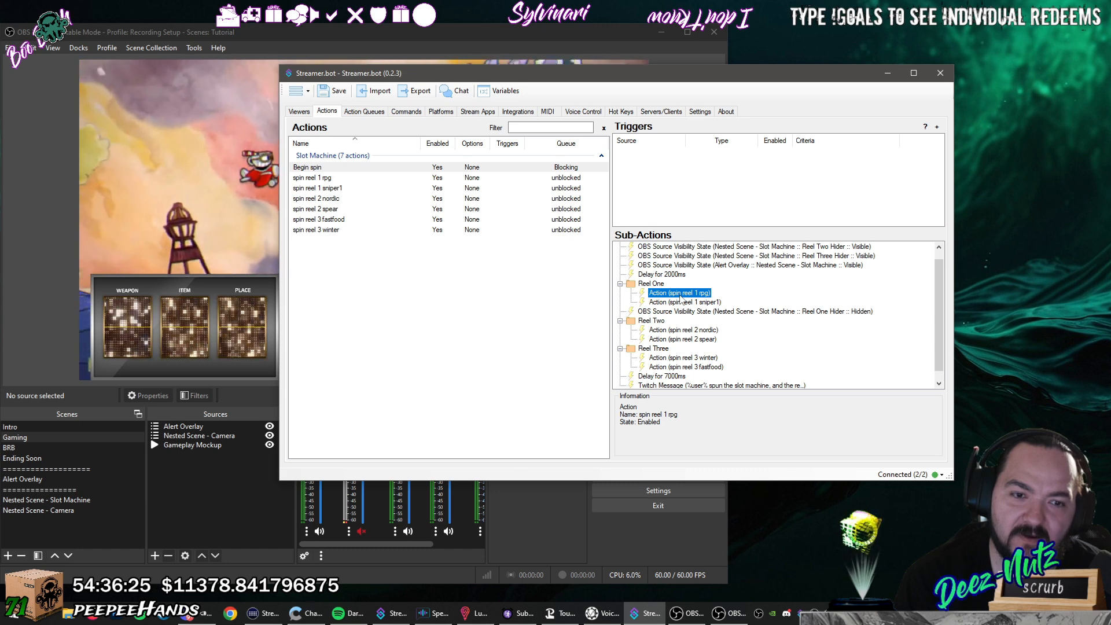
Add a 1000 ms Delay sub-action directly below the sub-action that hides Reel One Hider.
{"action": "left_click", "coordinate": [759, 314]}
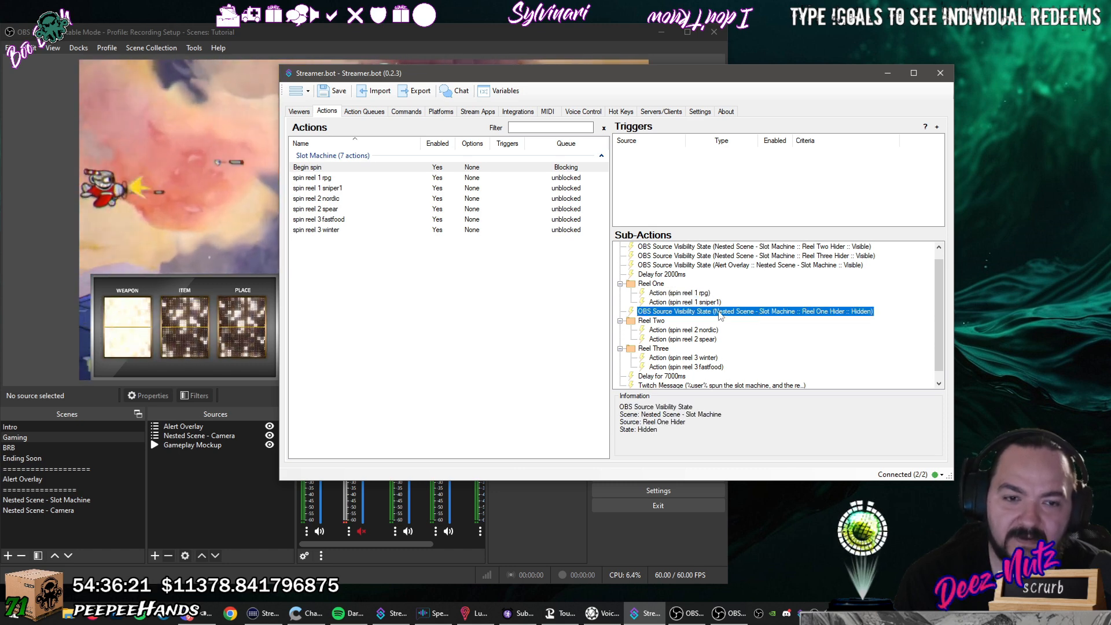
{"action": "scroll", "coordinate": [721, 316], "scroll_direction": "down", "scroll_amount": 1}
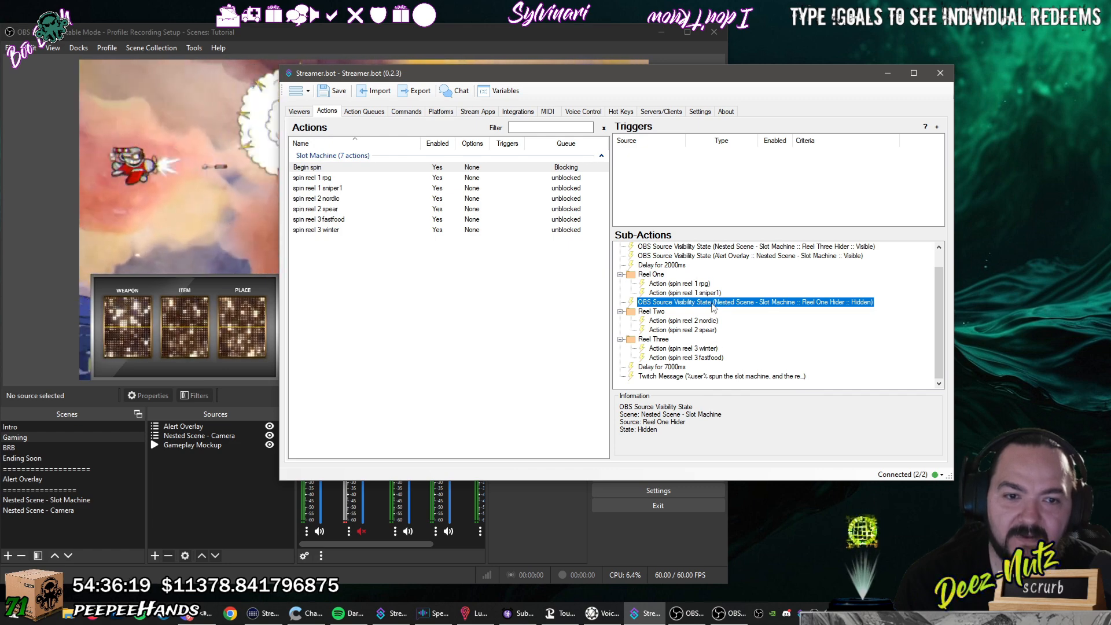
{"action": "right_click", "coordinate": [710, 301]}
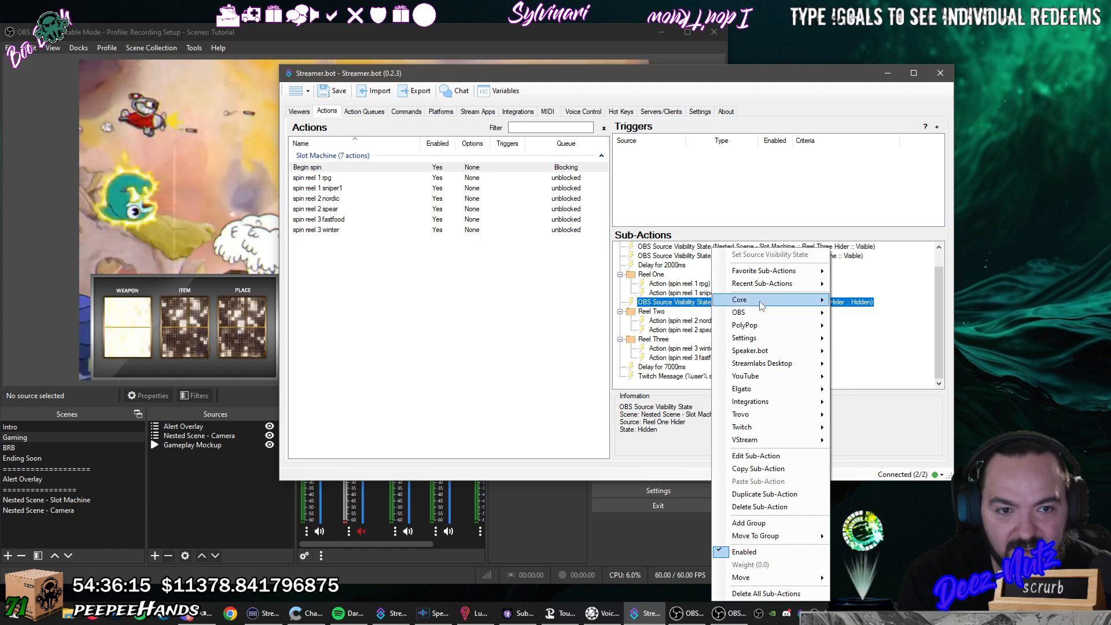
{"action": "mouse_move", "coordinate": [761, 302]}
{"action": "left_click", "coordinate": [851, 302]}
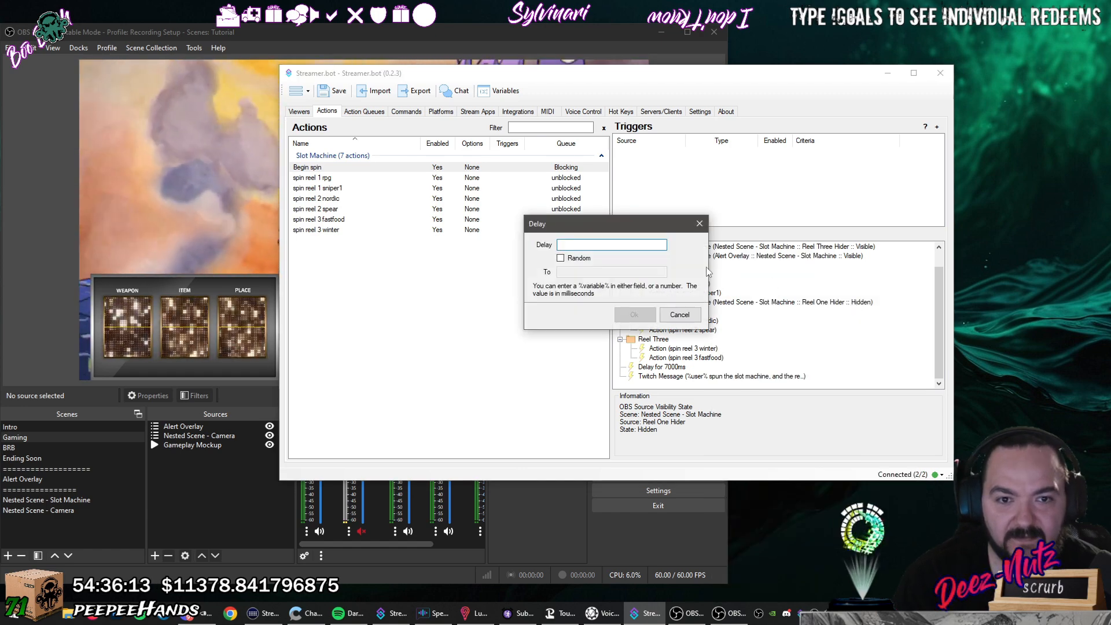
{"action": "type", "text": "1000"}
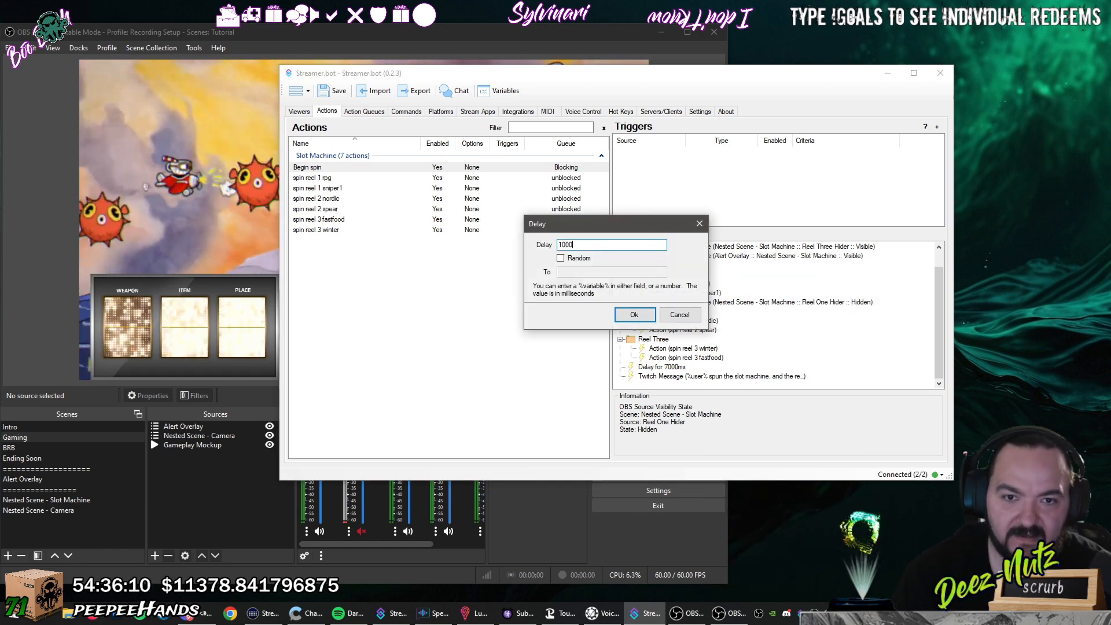
{"action": "left_click", "coordinate": [634, 314]}
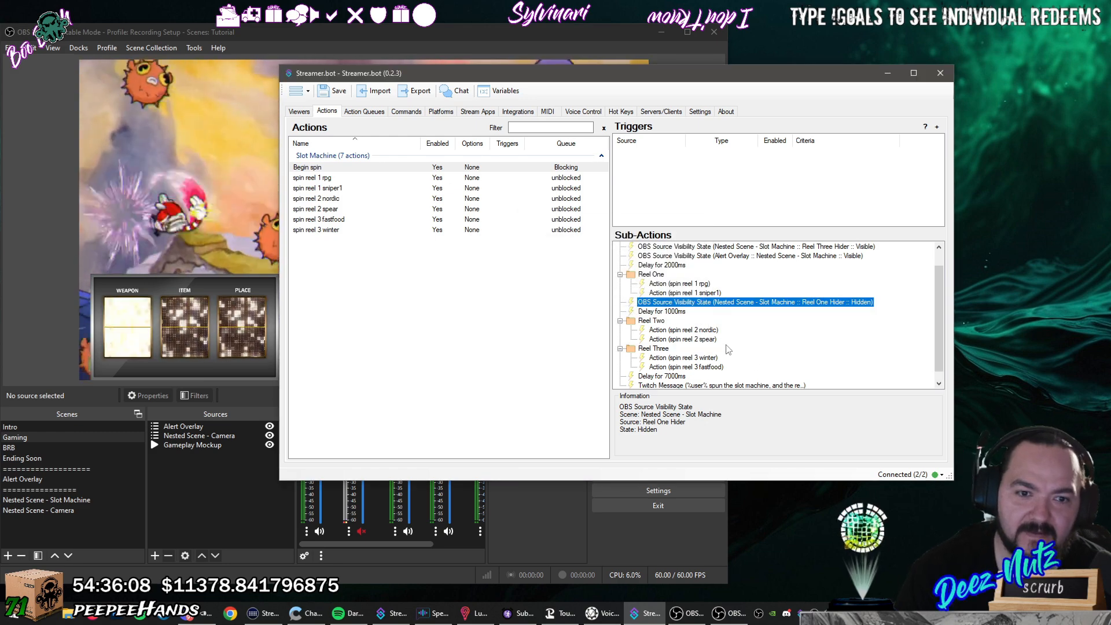
{"action": "left_click", "coordinate": [680, 303]}
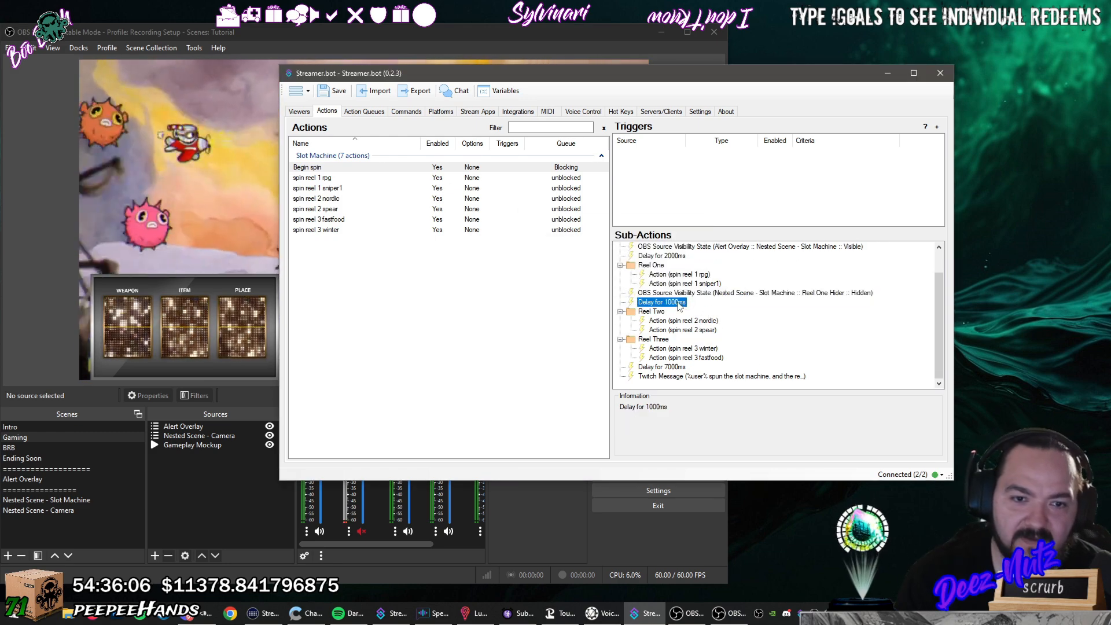
{"action": "left_click", "coordinate": [715, 295]}
{"action": "left_click", "coordinate": [683, 301]}
{"action": "left_click", "coordinate": [681, 295]}
{"action": "left_click", "coordinate": [682, 303]}
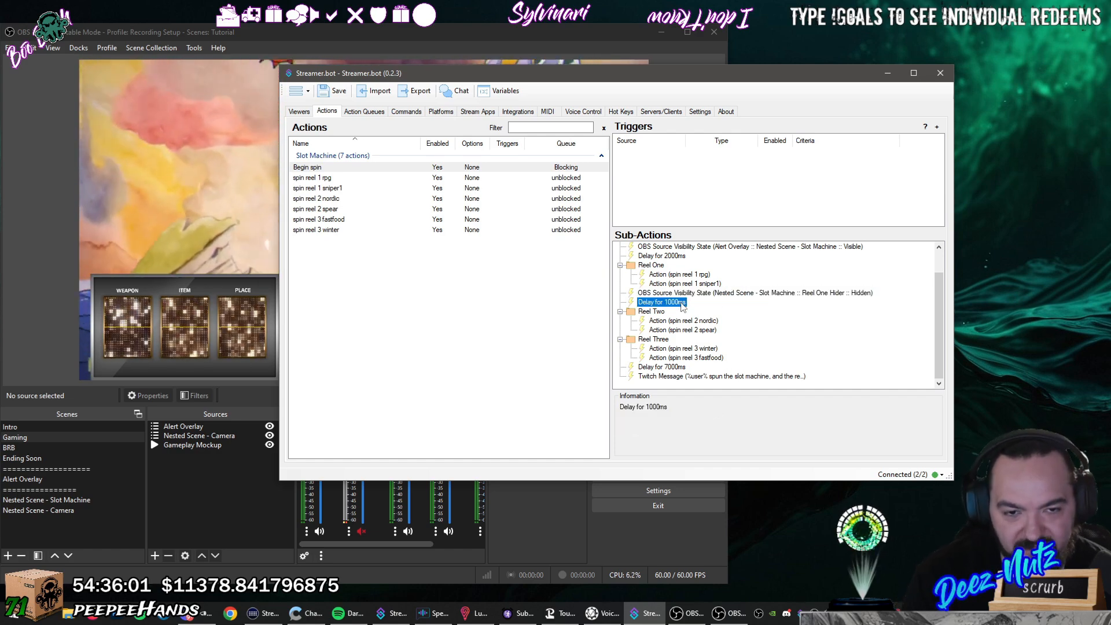
Duplicate the sub-action that hides Reel One Hider and place the copy outside the groups, between Reel Two and Reel Three.
{"action": "left_click", "coordinate": [715, 295]}
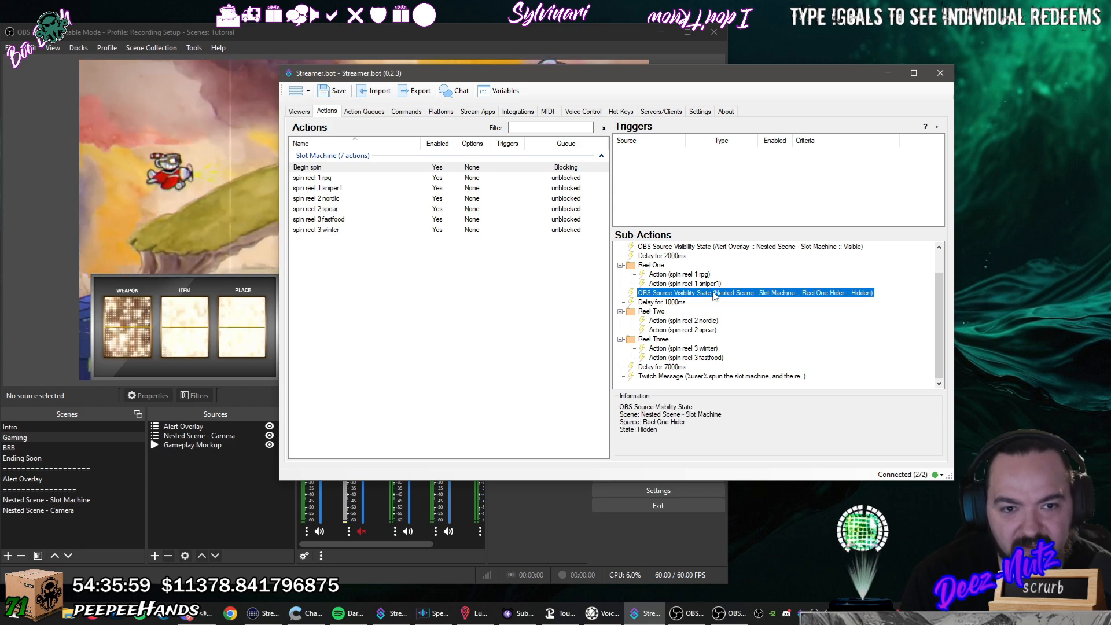
{"action": "right_click", "coordinate": [715, 296]}
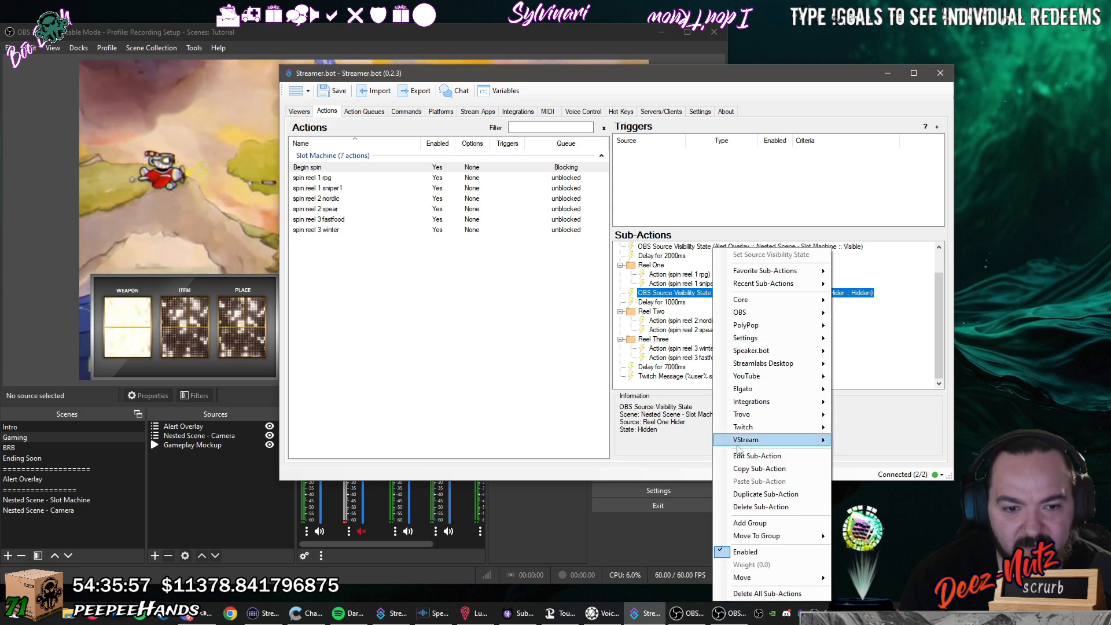
{"action": "left_click", "coordinate": [748, 495]}
{"action": "scroll", "coordinate": [738, 379], "scroll_direction": "down", "scroll_amount": 1}
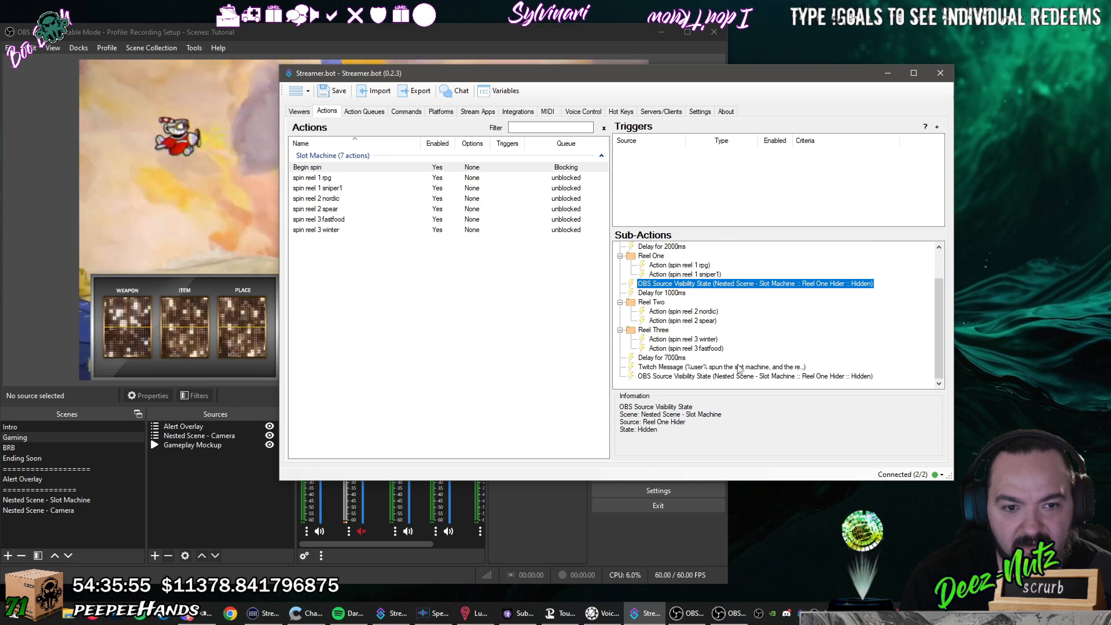
{"action": "left_click", "coordinate": [741, 377]}
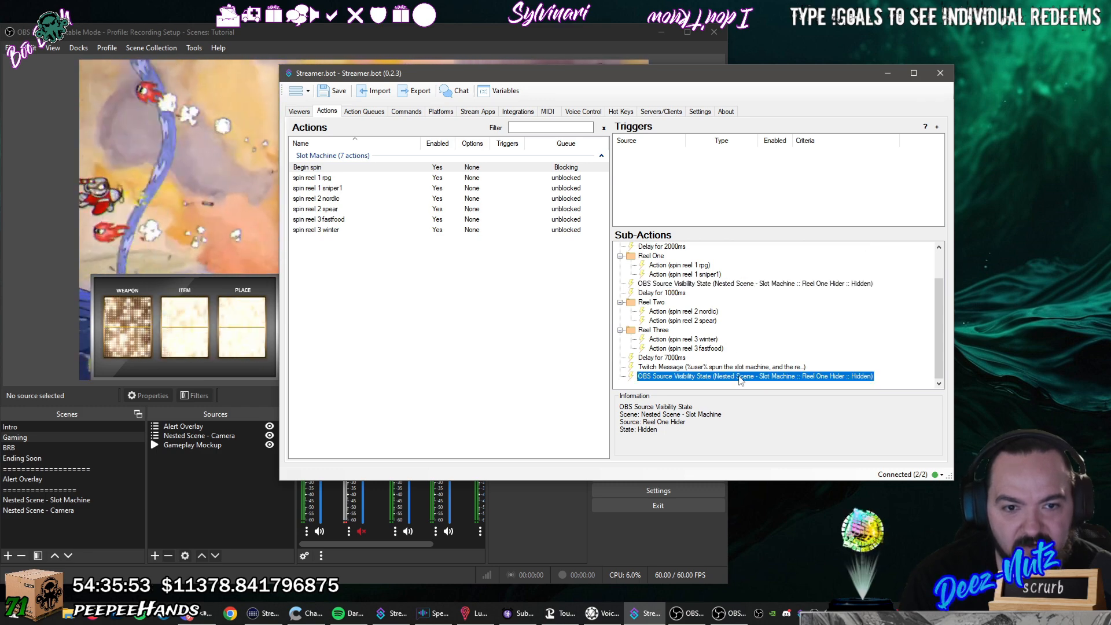
{"action": "left_click_drag", "start_coordinate": [739, 379], "coordinate": [745, 327]}
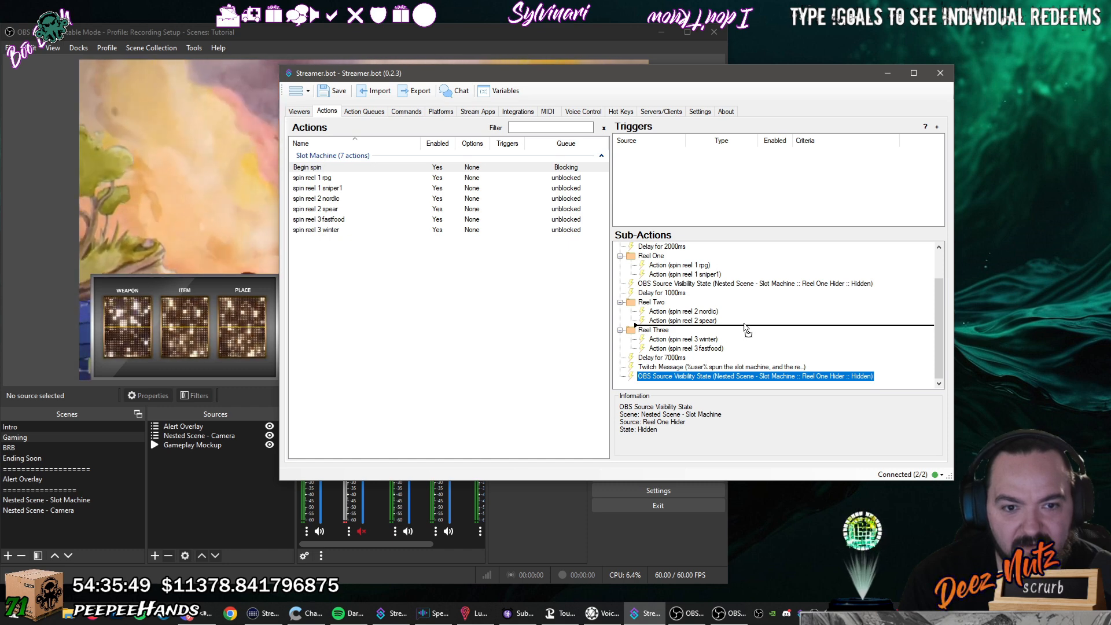
{"action": "left_click_drag", "start_coordinate": [746, 329], "coordinate": [746, 328]}
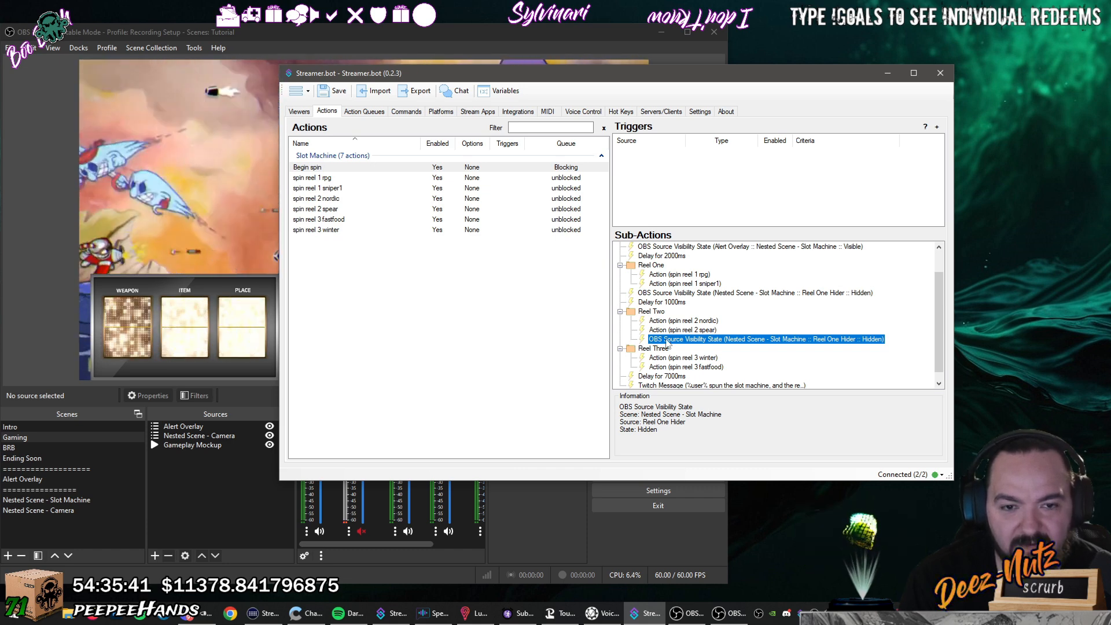
{"action": "left_click_drag", "start_coordinate": [666, 320], "coordinate": [671, 346]}
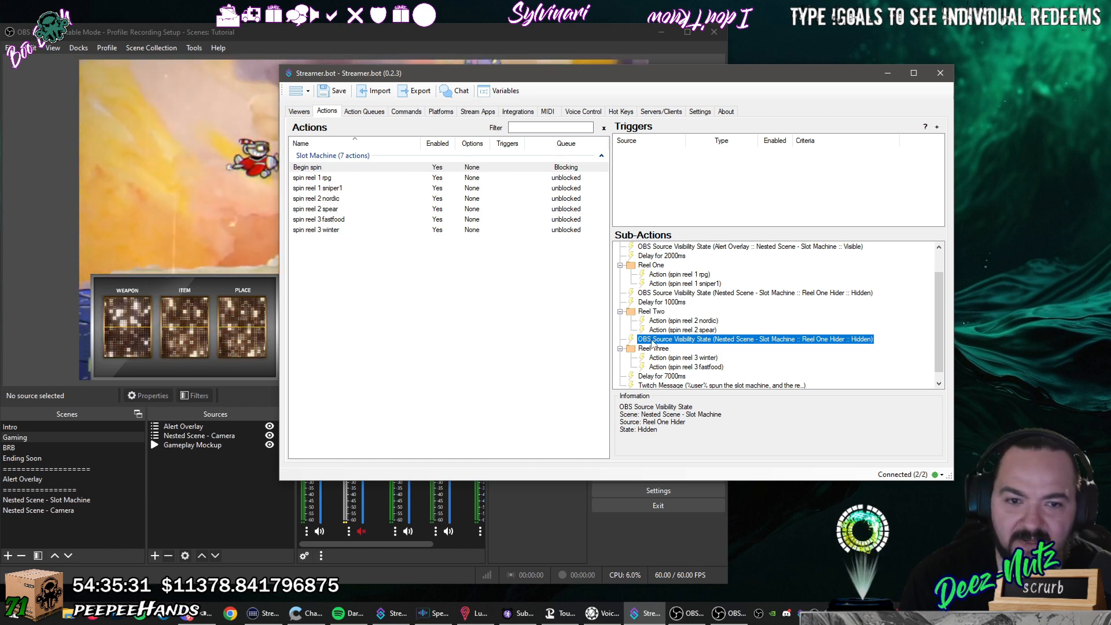
Collapse the Reel One, Reel Two and Reel Three groups in the Begin spin sub-actions.
{"action": "left_click", "coordinate": [620, 311]}
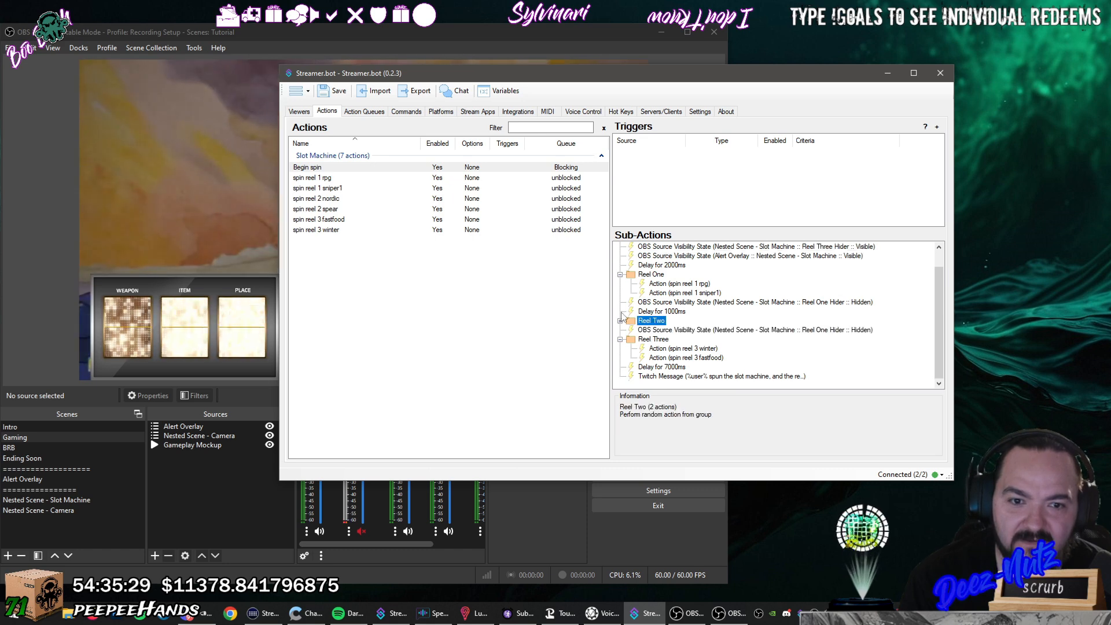
{"action": "left_click", "coordinate": [621, 321]}
{"action": "left_click", "coordinate": [621, 321]}
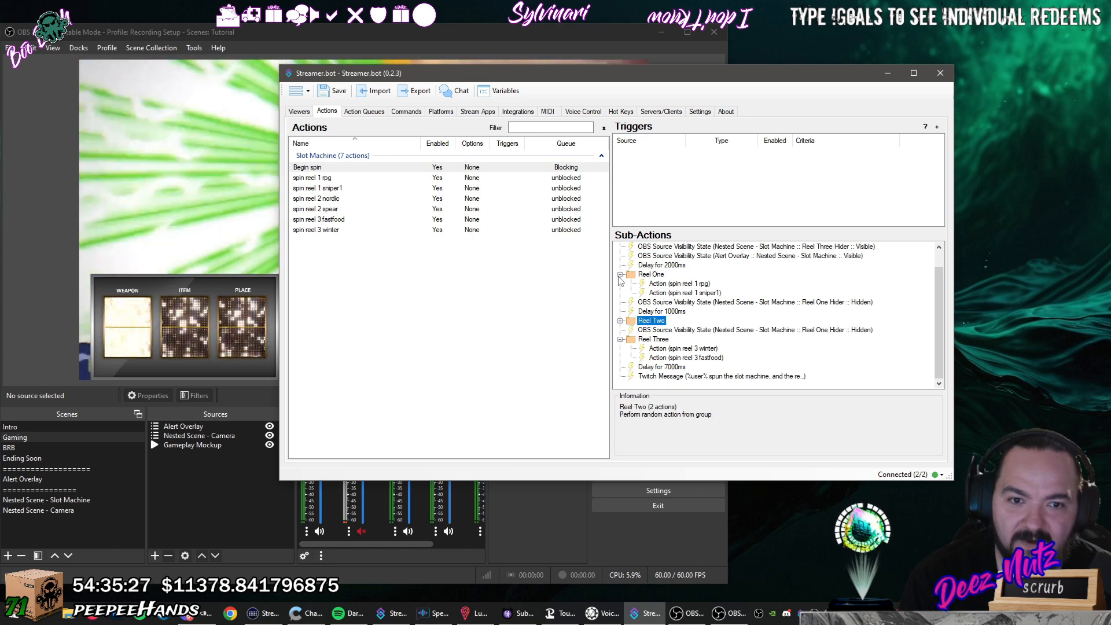
{"action": "left_click", "coordinate": [620, 276]}
{"action": "left_click", "coordinate": [620, 340]}
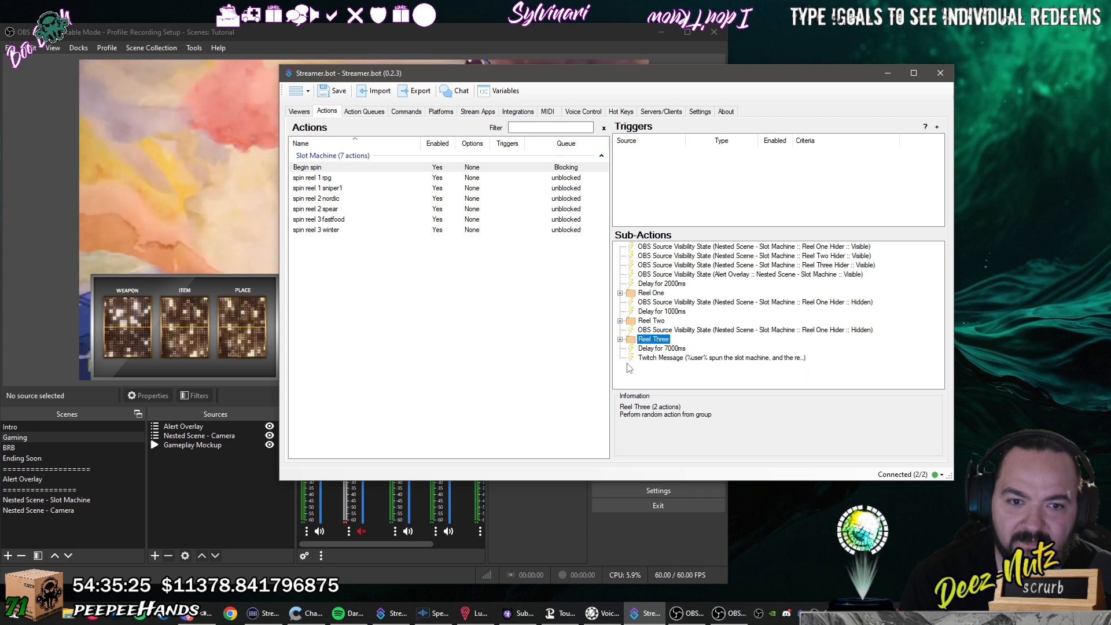
Duplicate the 1000 ms Delay sub-action and place the copy directly above the Reel Three group.
{"action": "left_click", "coordinate": [664, 312]}
{"action": "right_click", "coordinate": [675, 313]}
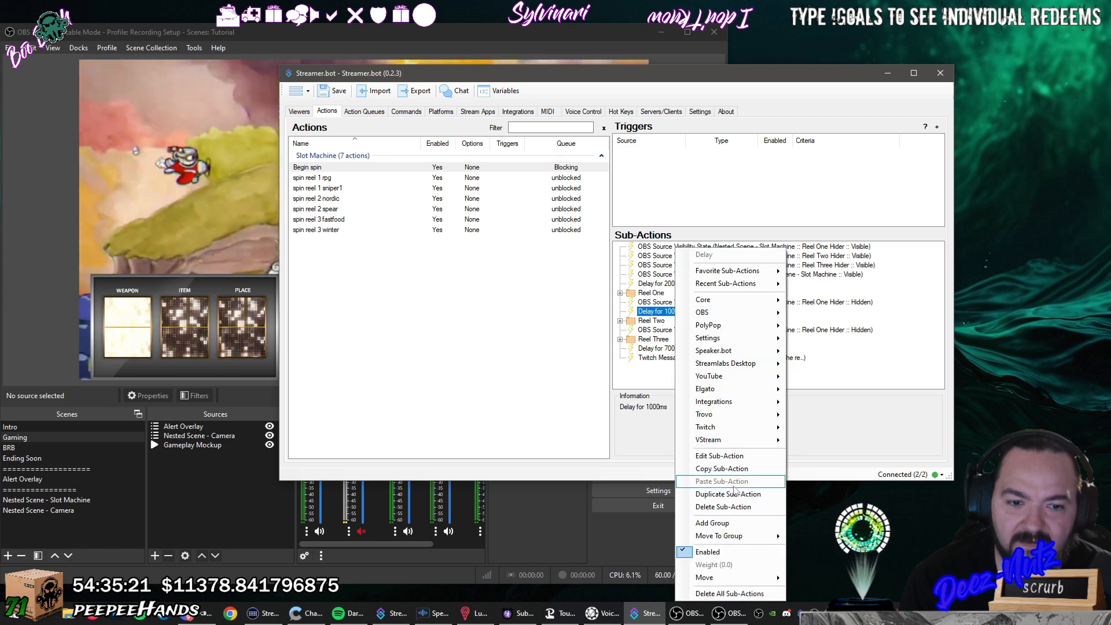
{"action": "left_click", "coordinate": [736, 494]}
{"action": "left_click", "coordinate": [676, 367]}
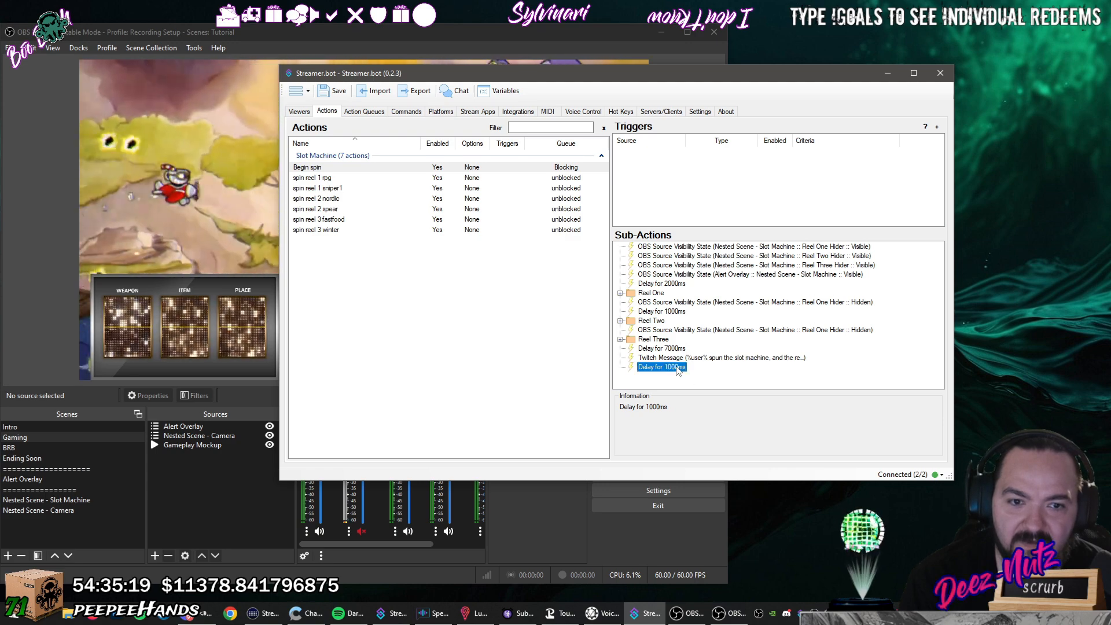
{"action": "left_click_drag", "start_coordinate": [678, 369], "coordinate": [683, 341]}
{"action": "left_click", "coordinate": [620, 350]}
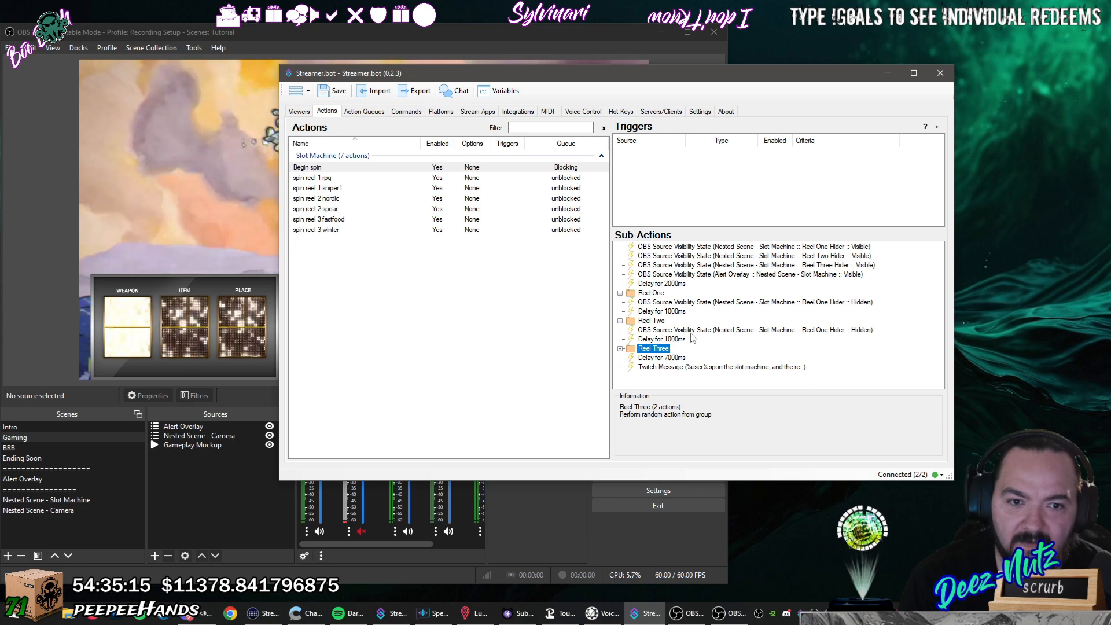
Duplicate the sub-action hiding Reel One Hider that follows Reel Two and place the copy directly below the Reel Three group.
{"action": "right_click", "coordinate": [693, 330]}
{"action": "left_click", "coordinate": [734, 497]}
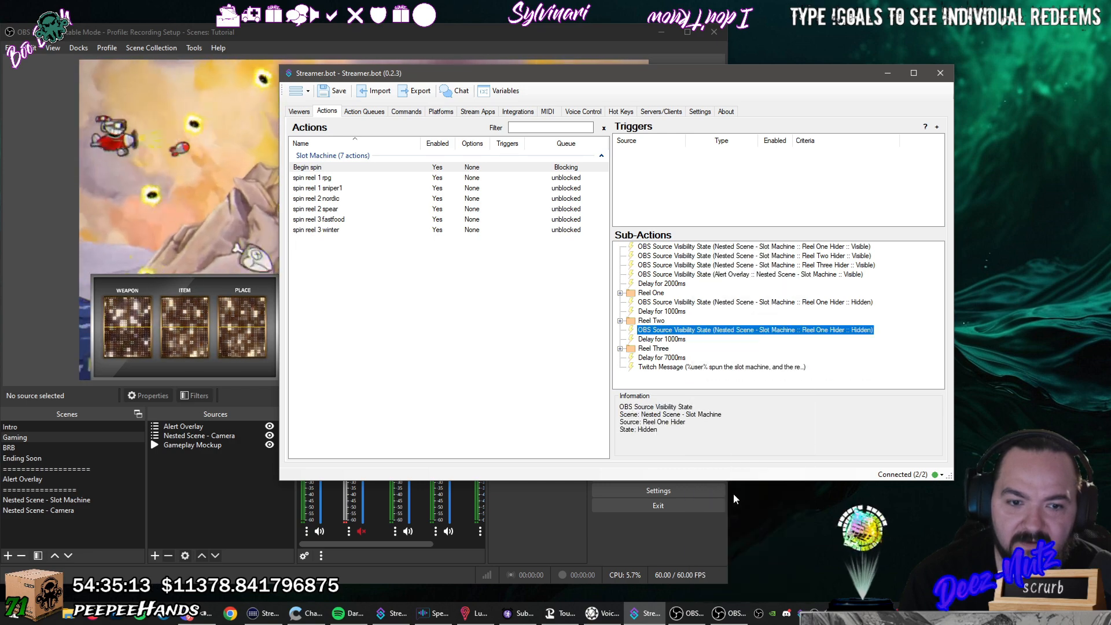
{"action": "left_click", "coordinate": [707, 377]}
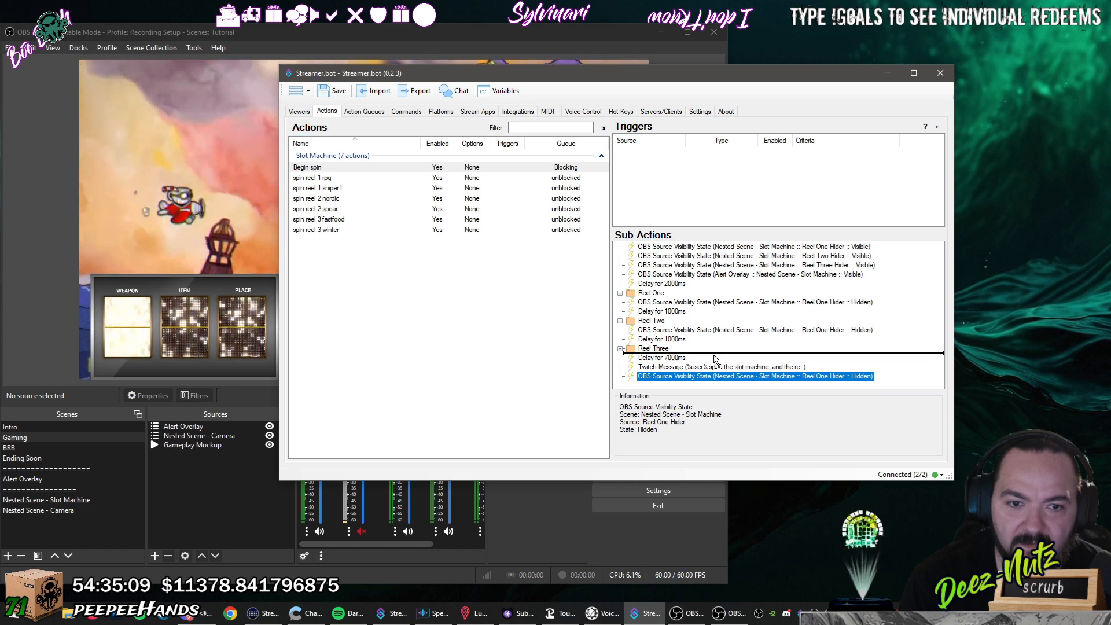
{"action": "left_click_drag", "start_coordinate": [715, 359], "coordinate": [713, 361]}
Duplicate the 1000 ms Delay again and place the copy below the hide sub-action that follows Reel Three.
{"action": "right_click", "coordinate": [677, 339]}
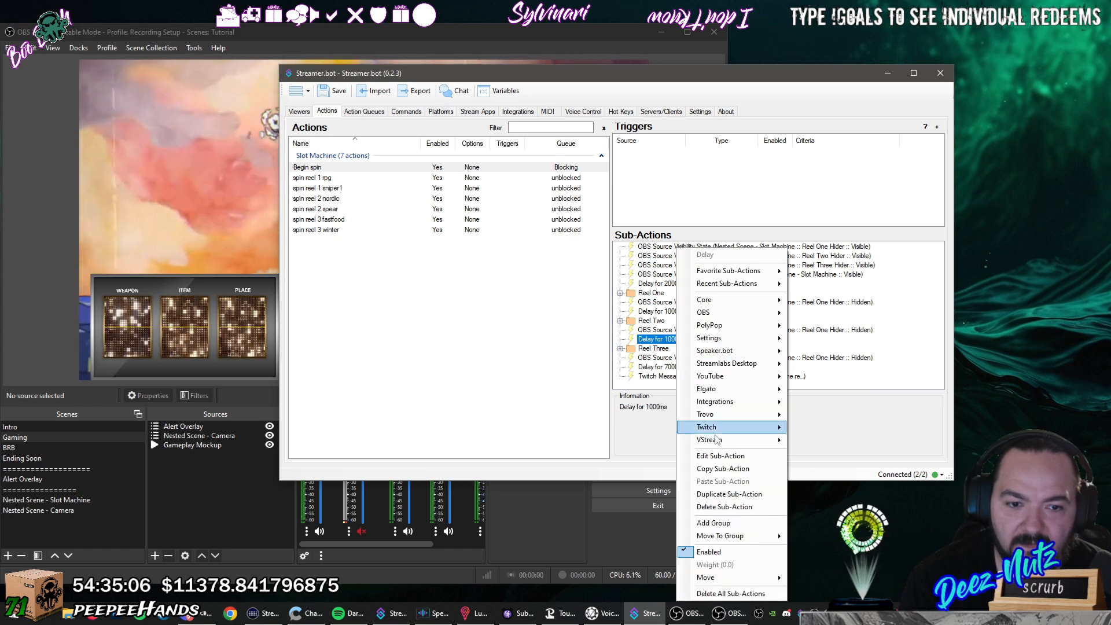
{"action": "left_click", "coordinate": [723, 495]}
{"action": "left_click", "coordinate": [675, 386]}
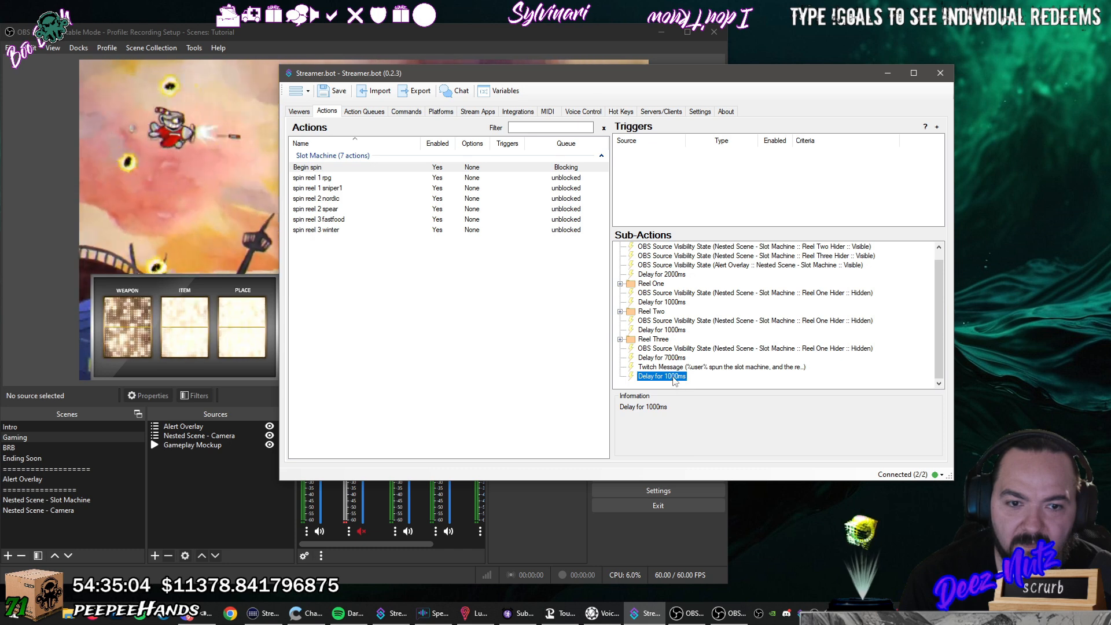
{"action": "left_click_drag", "start_coordinate": [678, 358], "coordinate": [675, 356]}
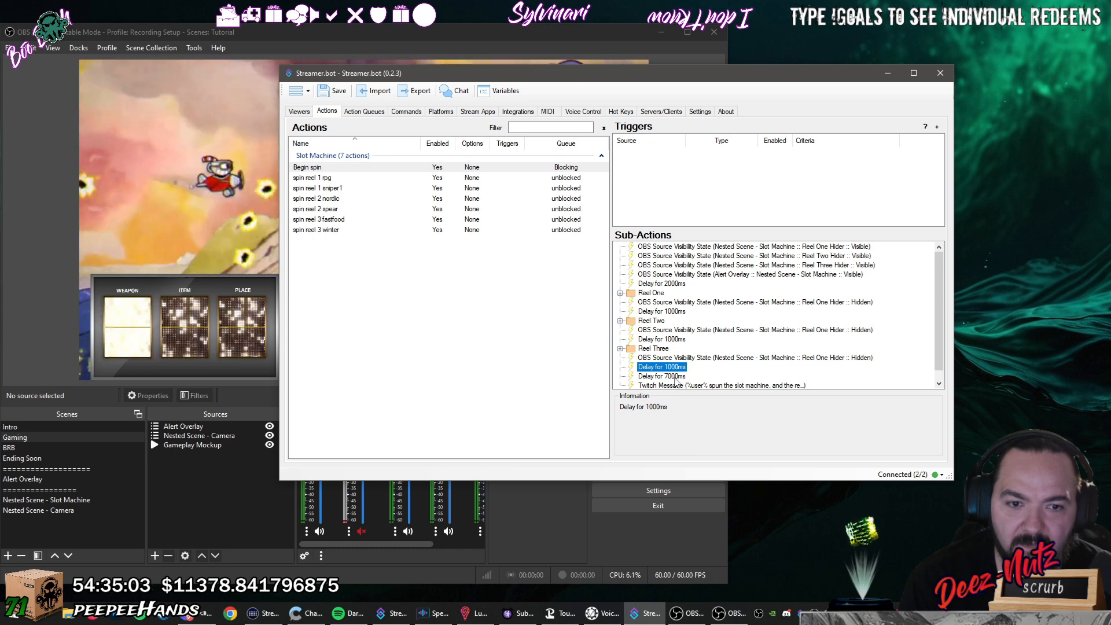
{"action": "scroll", "coordinate": [679, 383], "scroll_direction": "down", "scroll_amount": 1}
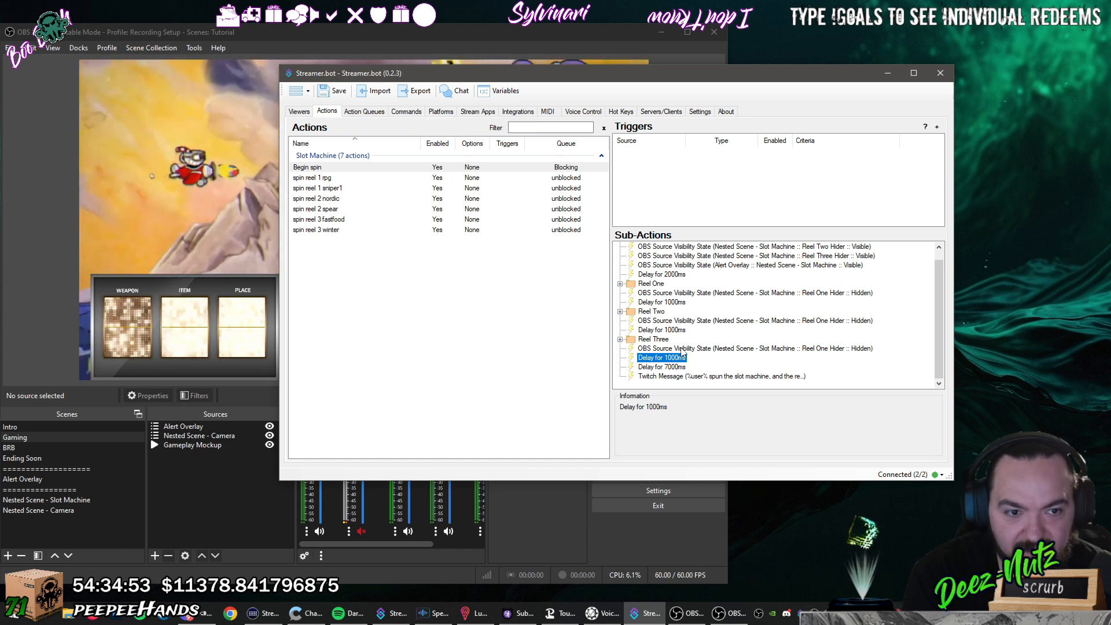
Expand the Reel One, Reel Two and Reel Three groups in the Begin spin sub-actions.
{"action": "left_click", "coordinate": [823, 293]}
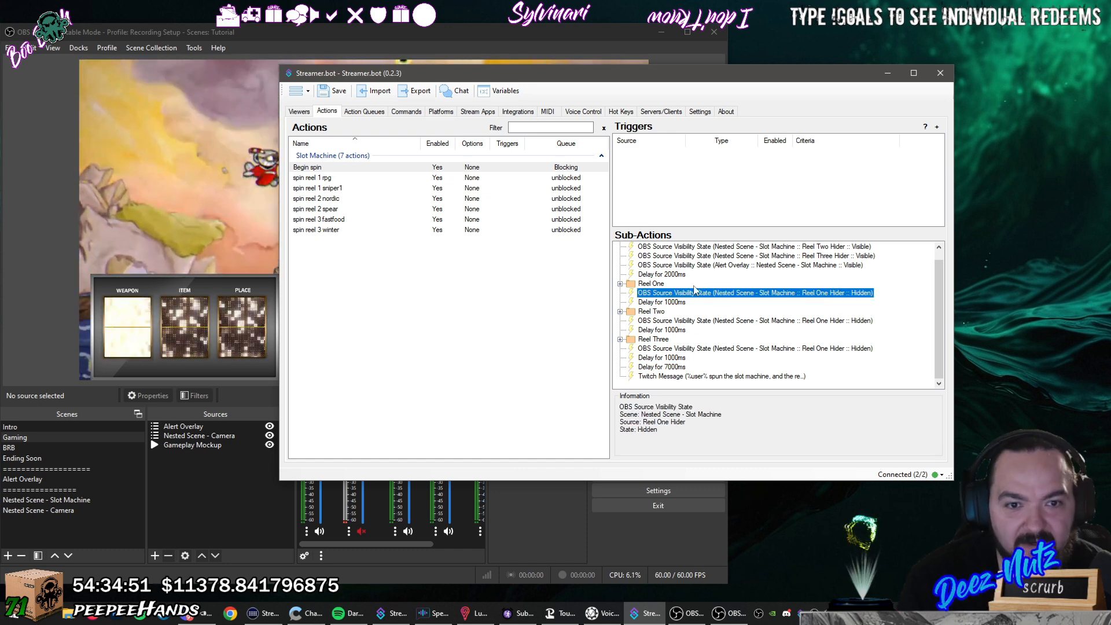
{"action": "left_click", "coordinate": [620, 283]}
{"action": "left_click", "coordinate": [620, 330]}
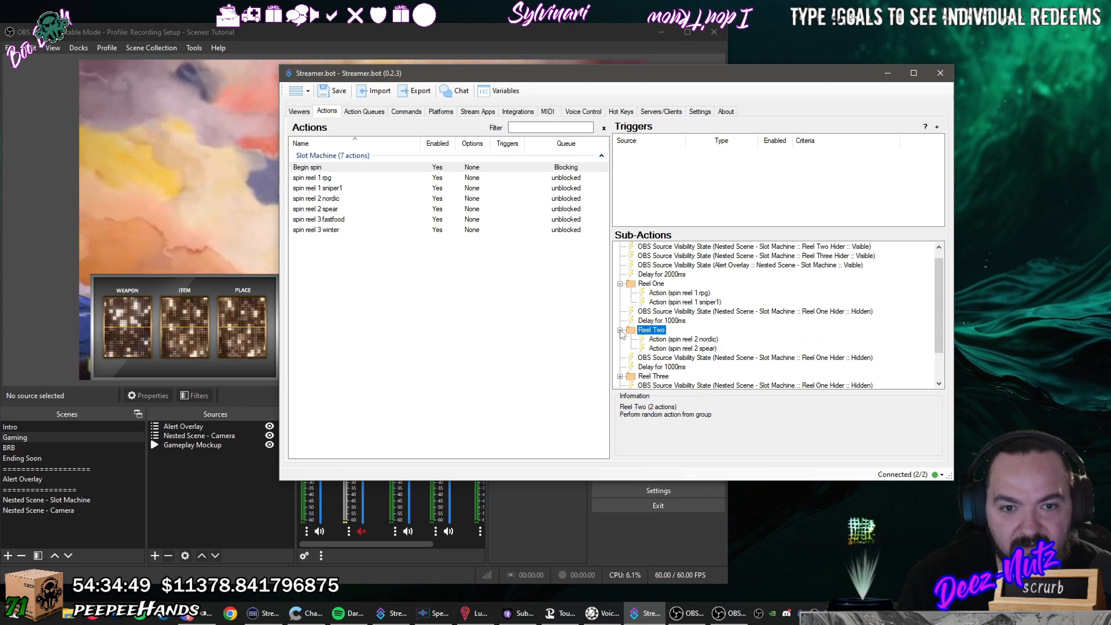
{"action": "left_click", "coordinate": [620, 376]}
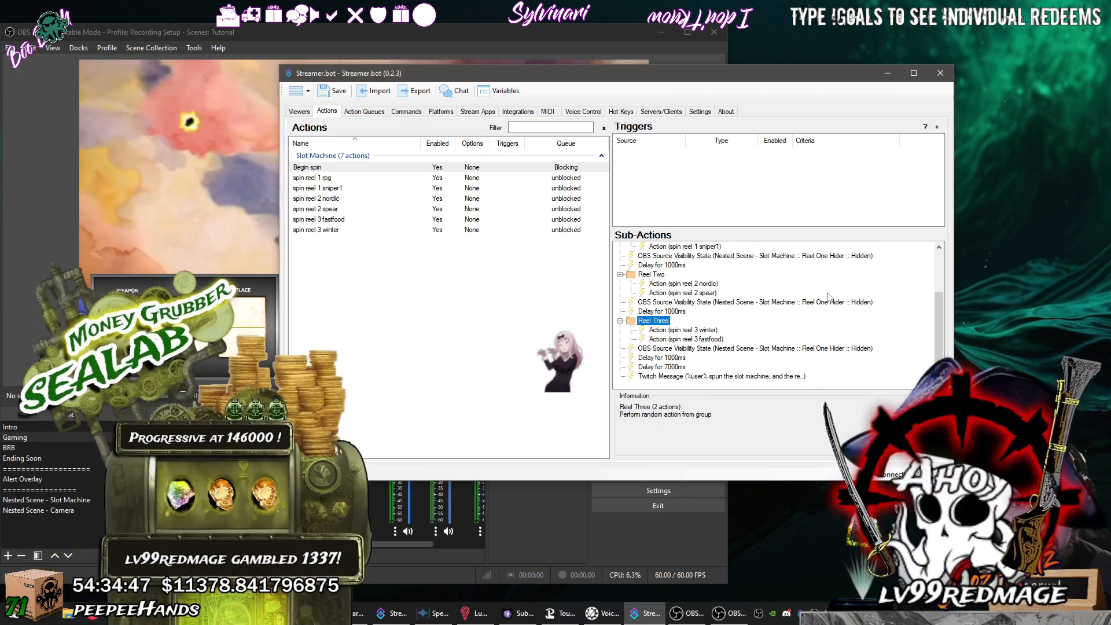
Change the source of the hide sub-action following the Reel Two group to Reel Two Hider.
{"action": "scroll", "coordinate": [834, 289], "scroll_direction": "down", "scroll_amount": 1}
{"action": "double_click", "coordinate": [831, 330]}
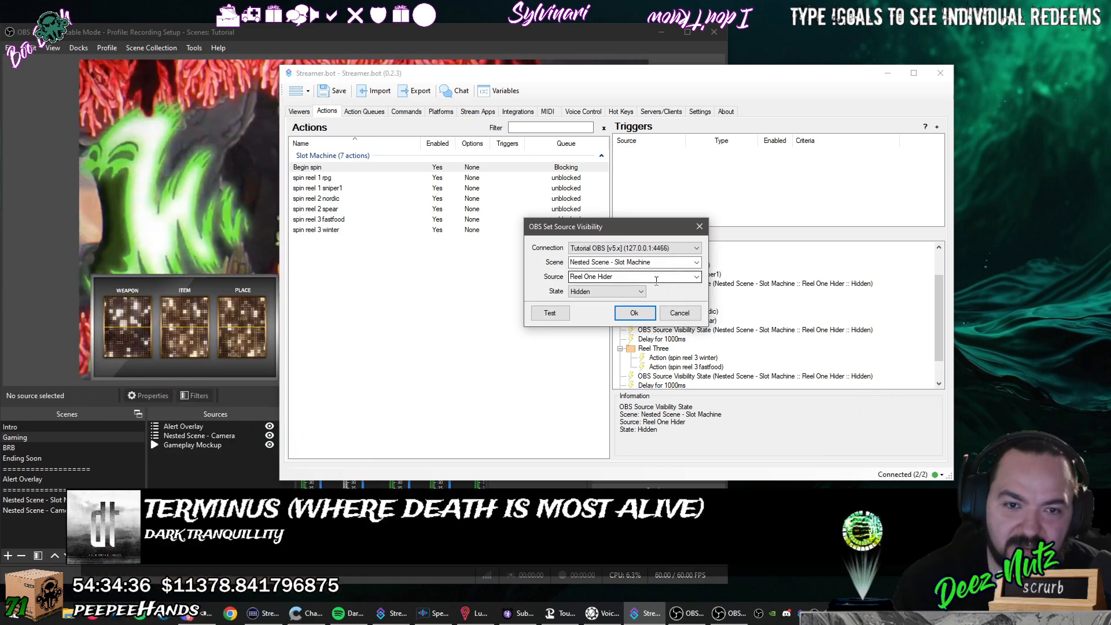
{"action": "left_click", "coordinate": [697, 277]}
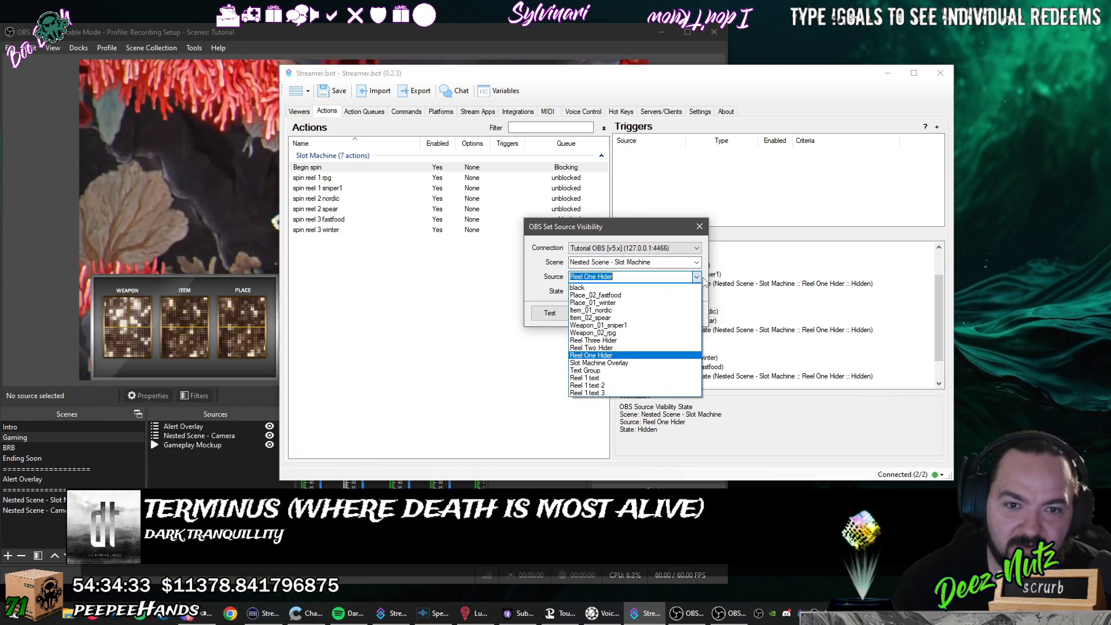
{"action": "left_click", "coordinate": [646, 335]}
{"action": "left_click", "coordinate": [635, 313]}
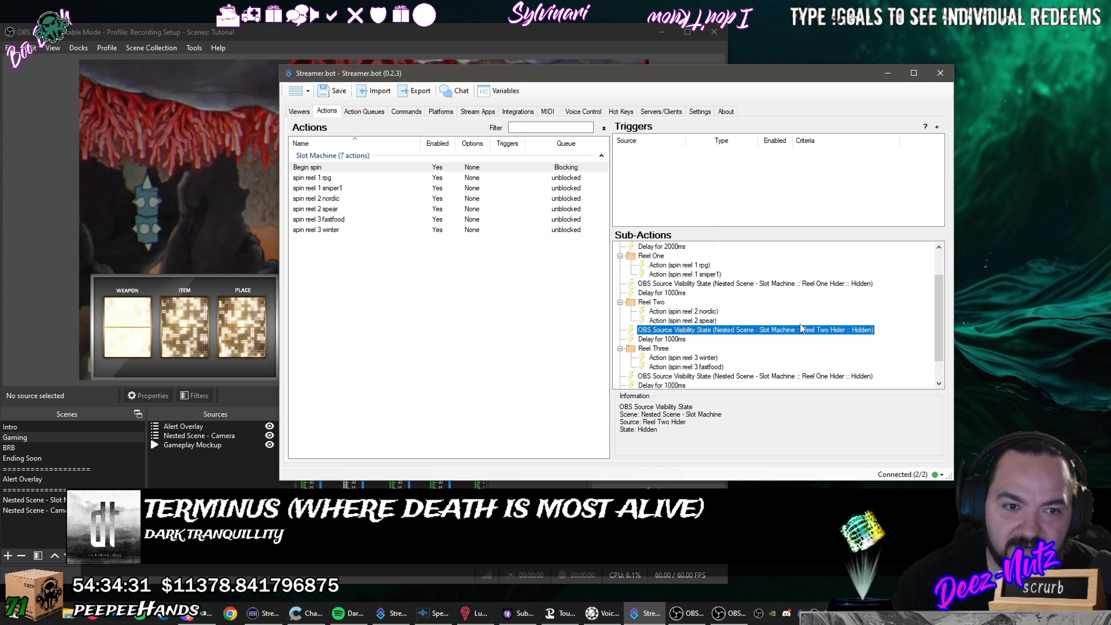
Change the source of the hide sub-action following the Reel Three group to Reel Three Hider.
{"action": "scroll", "coordinate": [807, 329], "scroll_direction": "down", "scroll_amount": 1}
{"action": "right_click", "coordinate": [825, 351]}
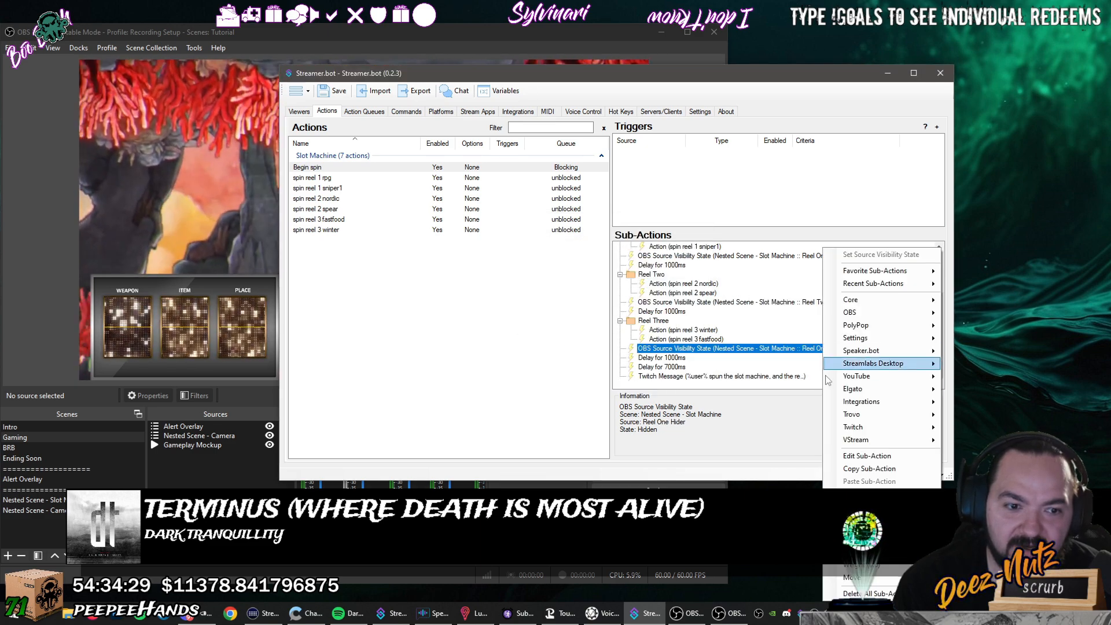
{"action": "double_click", "coordinate": [784, 351]}
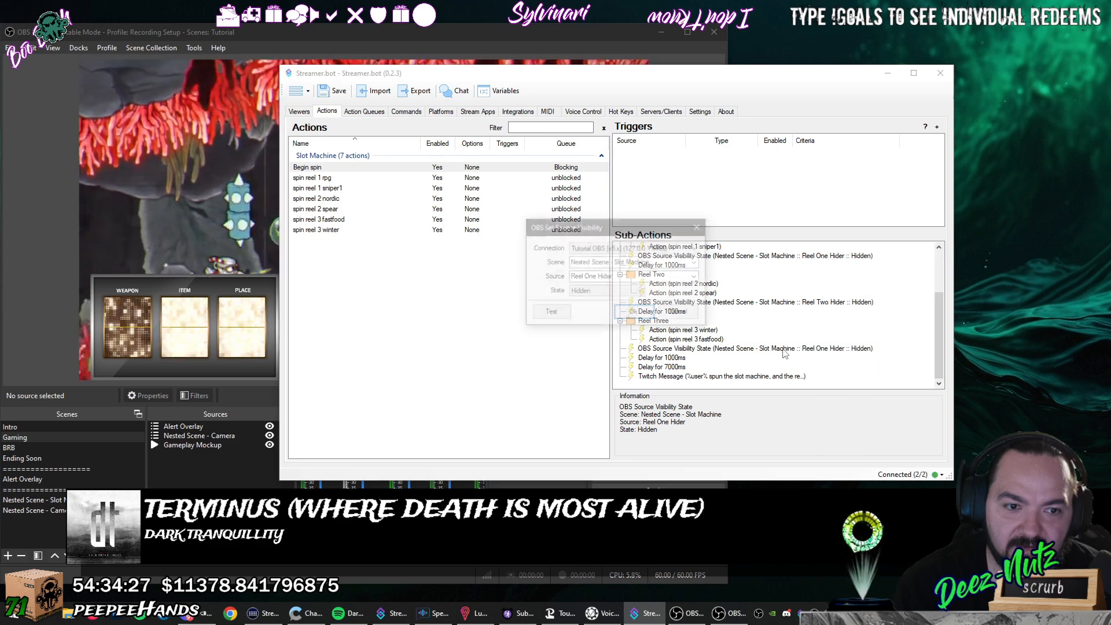
{"action": "left_click", "coordinate": [698, 278]}
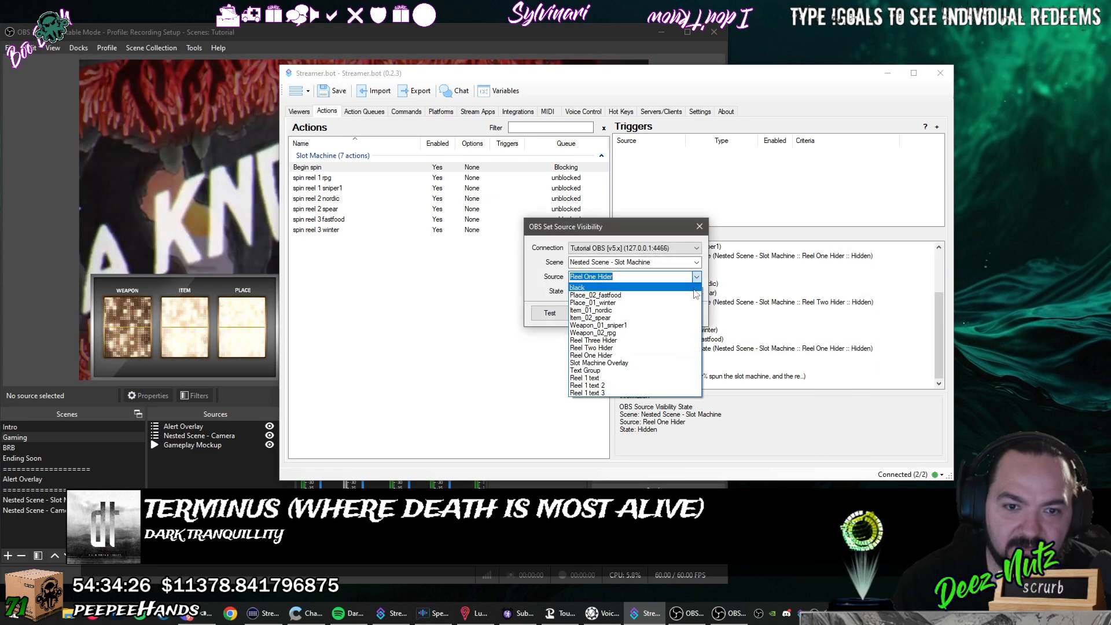
{"action": "left_click", "coordinate": [677, 340]}
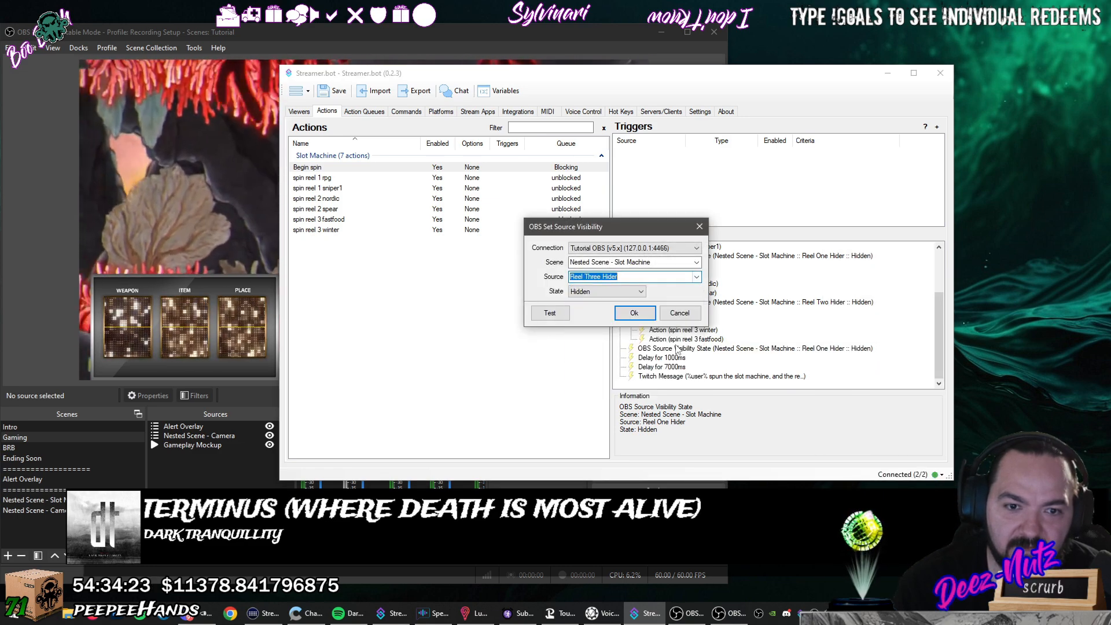
{"action": "left_click", "coordinate": [637, 313]}
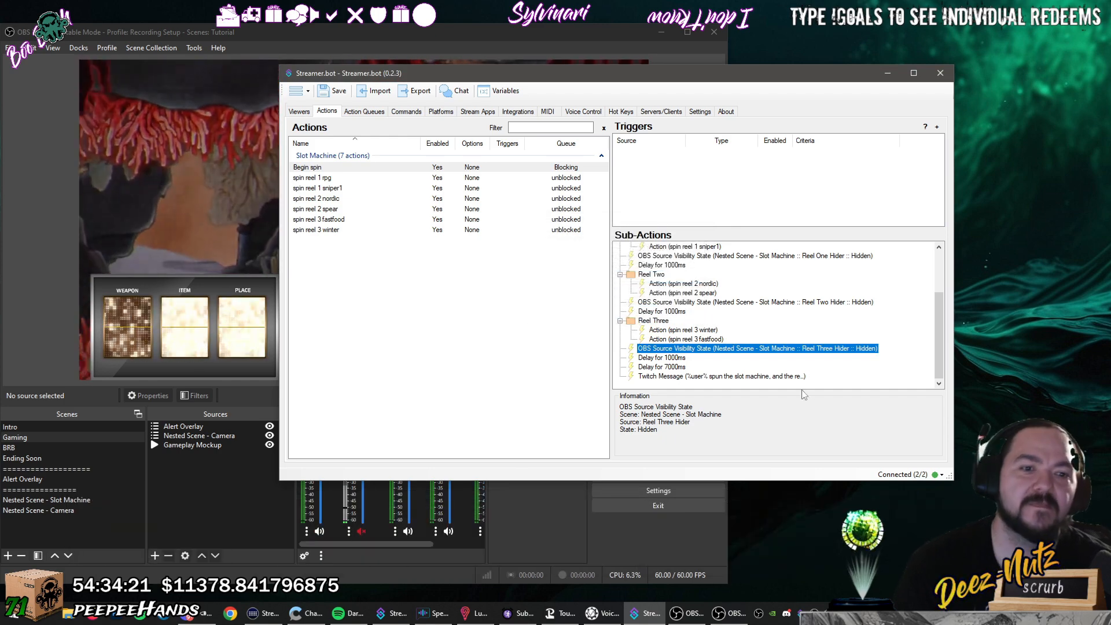
{"action": "key", "text": "Down"}
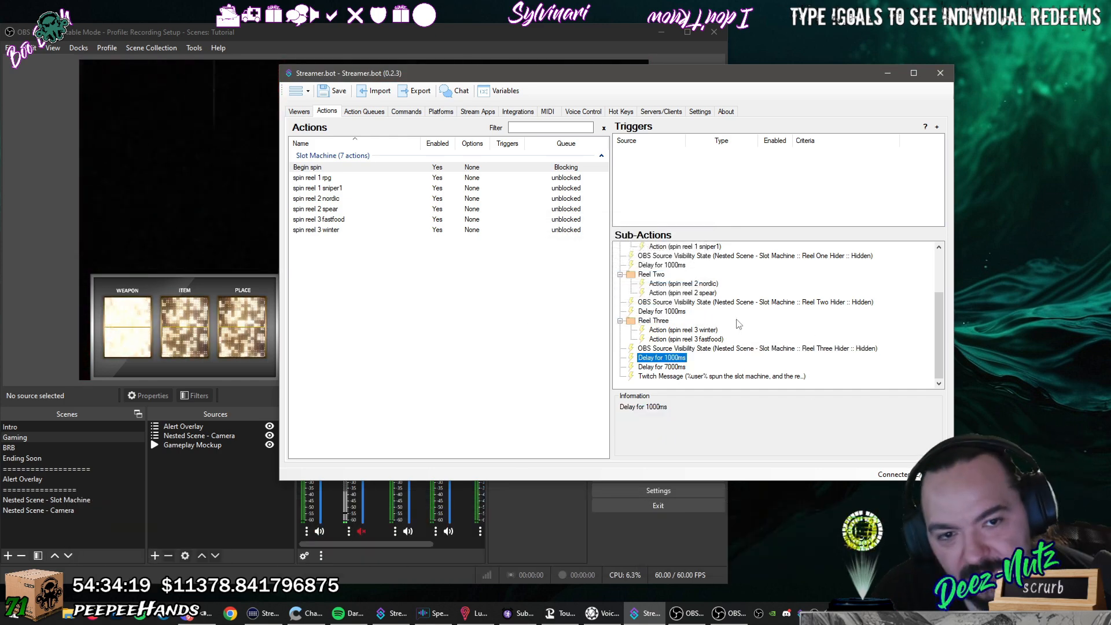
{"action": "scroll", "coordinate": [740, 324], "scroll_direction": "up", "scroll_amount": 3}
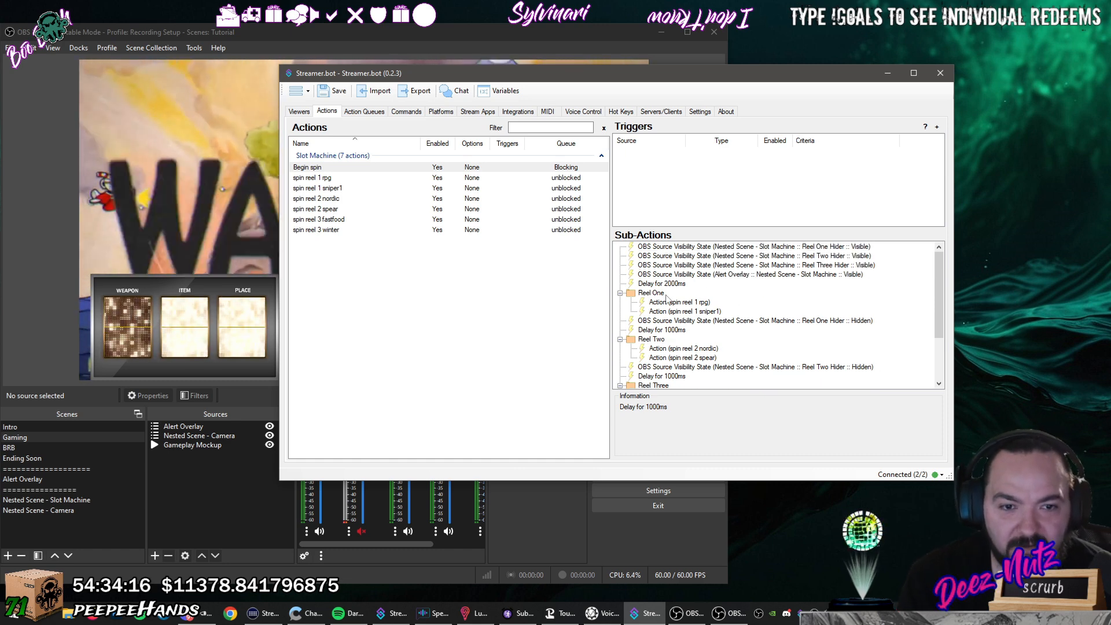
{"action": "scroll", "coordinate": [675, 305], "scroll_direction": "down", "scroll_amount": 1}
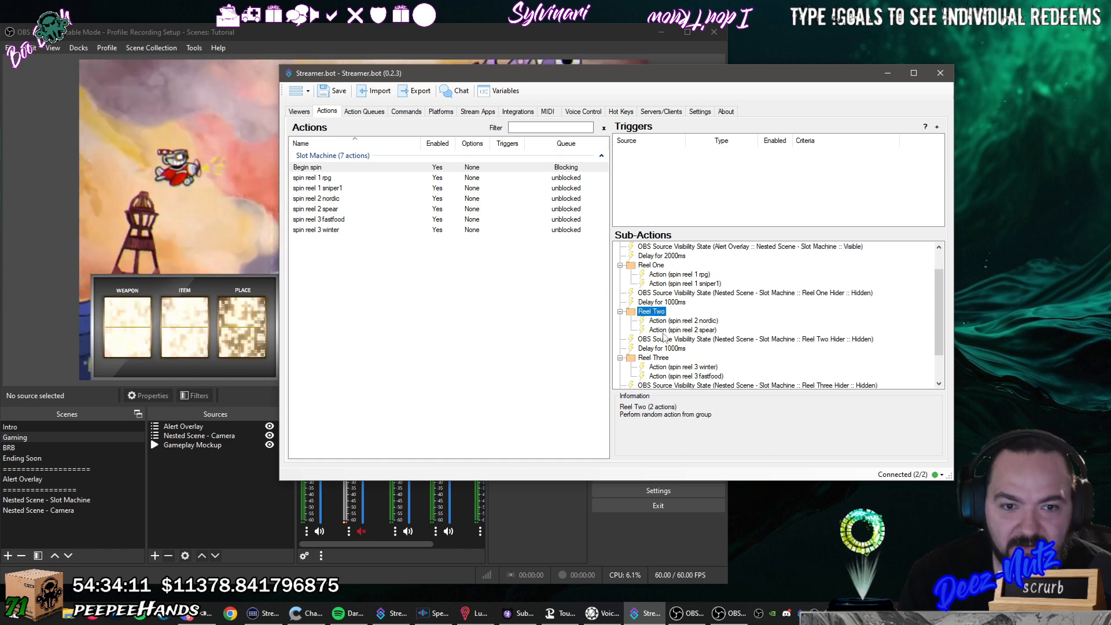
{"action": "scroll", "coordinate": [693, 329], "scroll_direction": "down", "scroll_amount": 1}
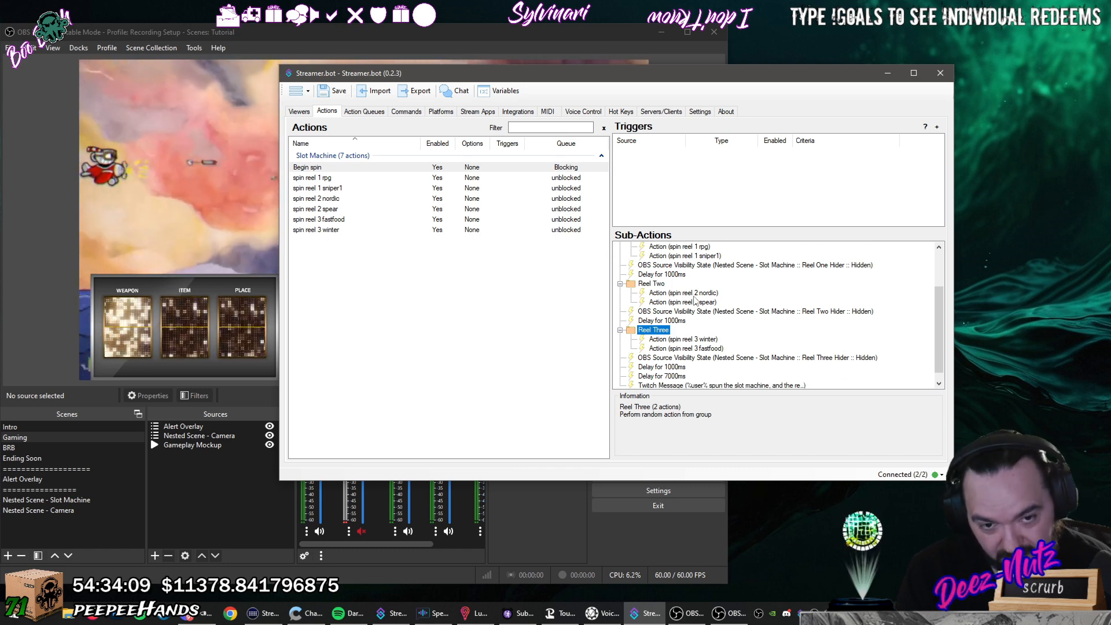
{"action": "scroll", "coordinate": [695, 300], "scroll_direction": "up", "scroll_amount": 2}
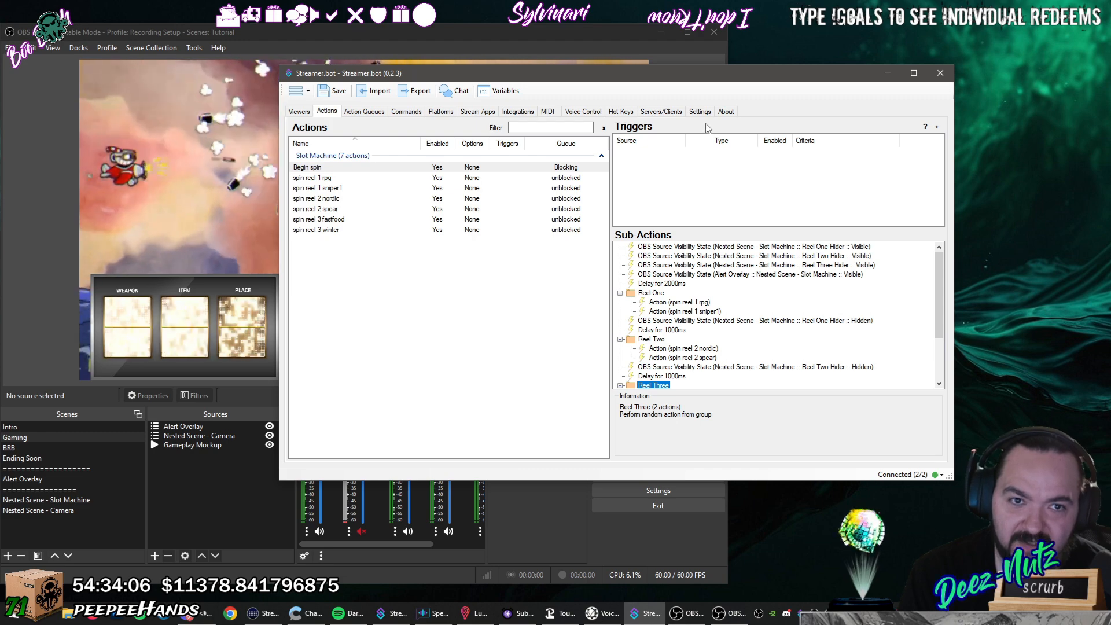
Add a Core Test trigger to the Begin spin action, with a variable named after the streamer's username and value 0.
{"action": "left_click_drag", "start_coordinate": [713, 85], "coordinate": [798, 94]}
{"action": "right_click", "coordinate": [759, 201]}
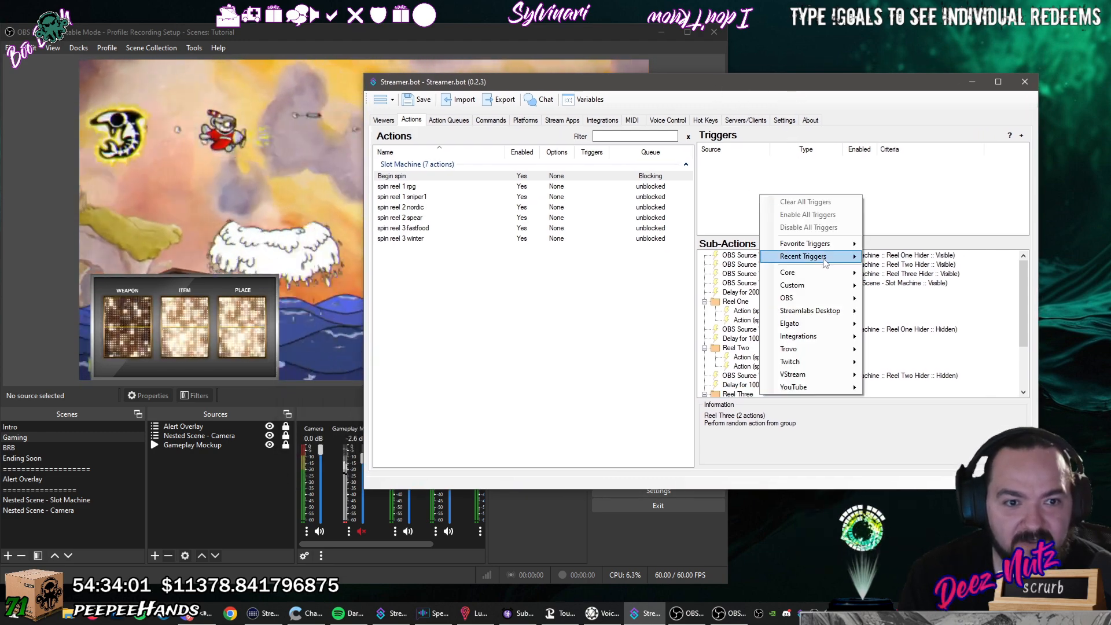
{"action": "mouse_move", "coordinate": [816, 276]}
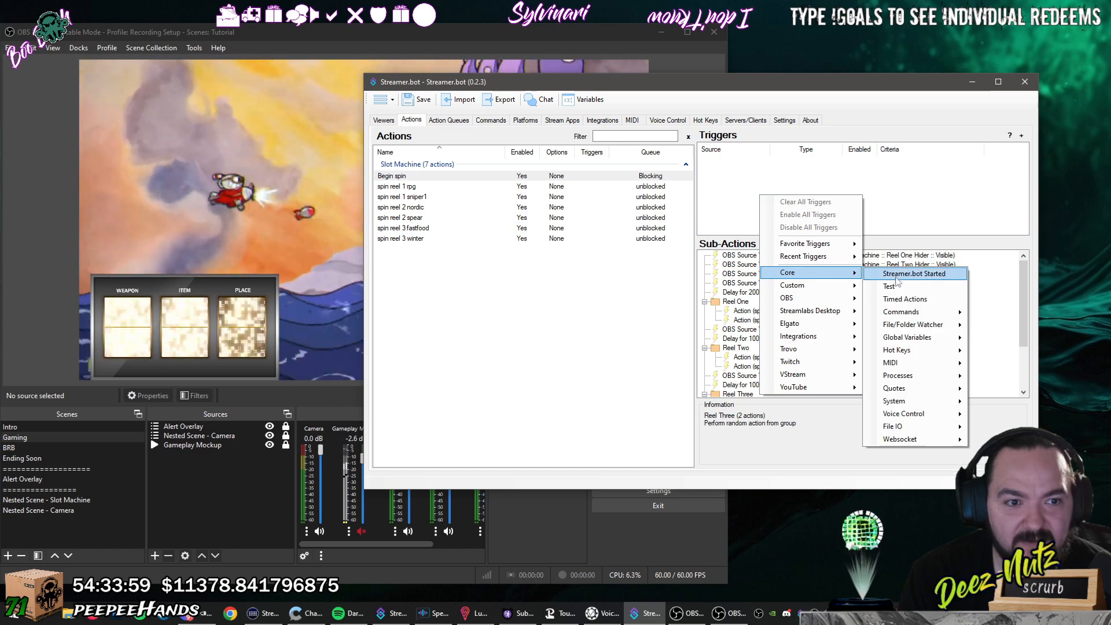
{"action": "left_click", "coordinate": [907, 288]}
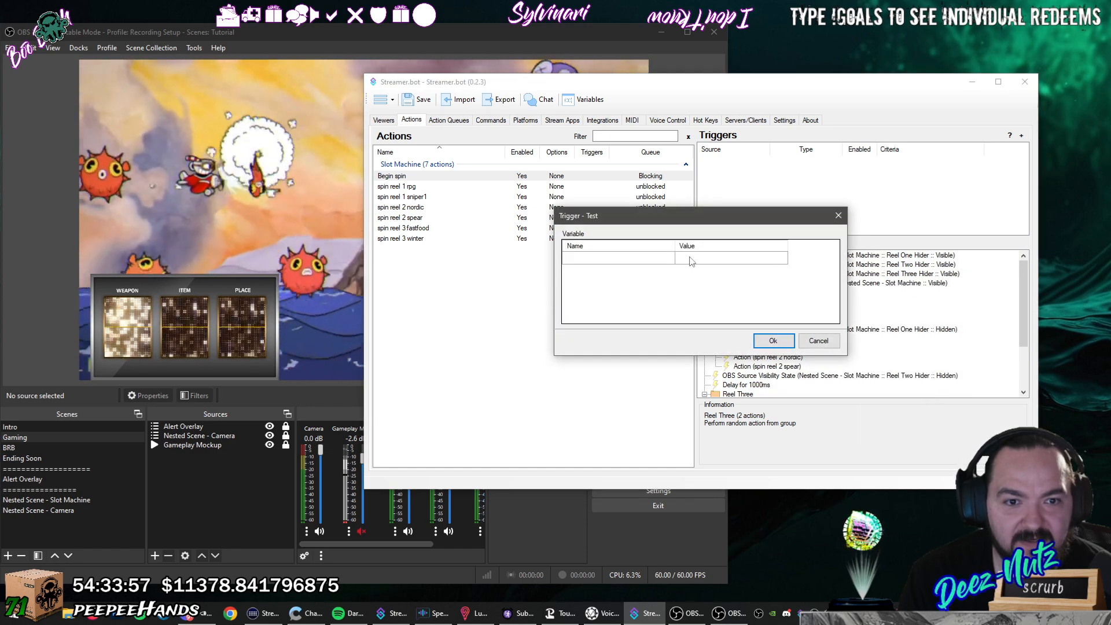
{"action": "left_click", "coordinate": [644, 263]}
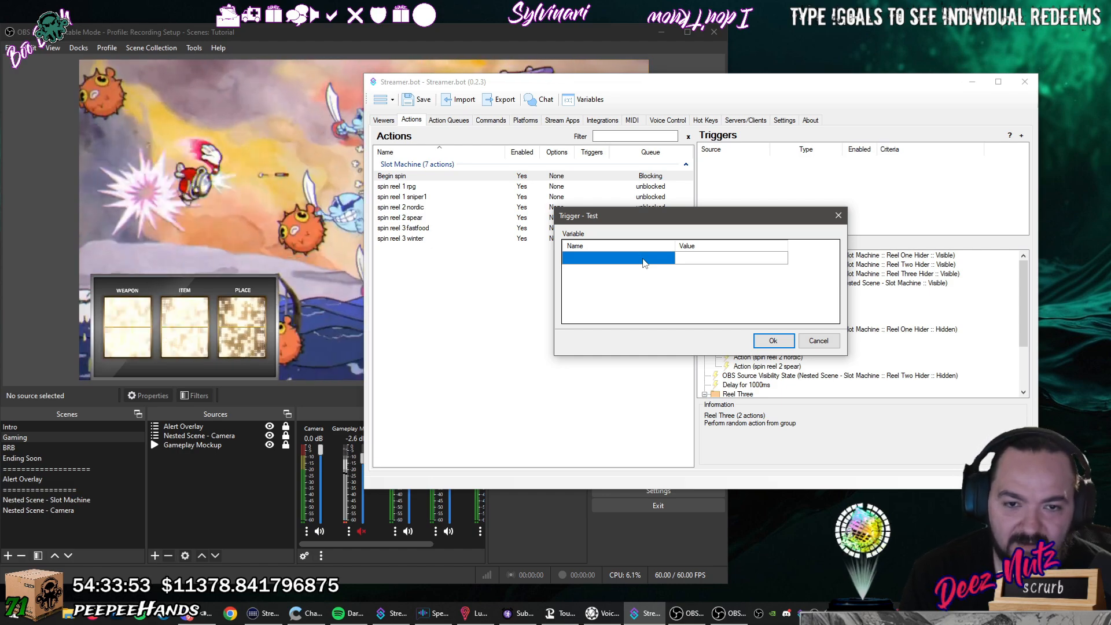
{"action": "type", "text": "M"}
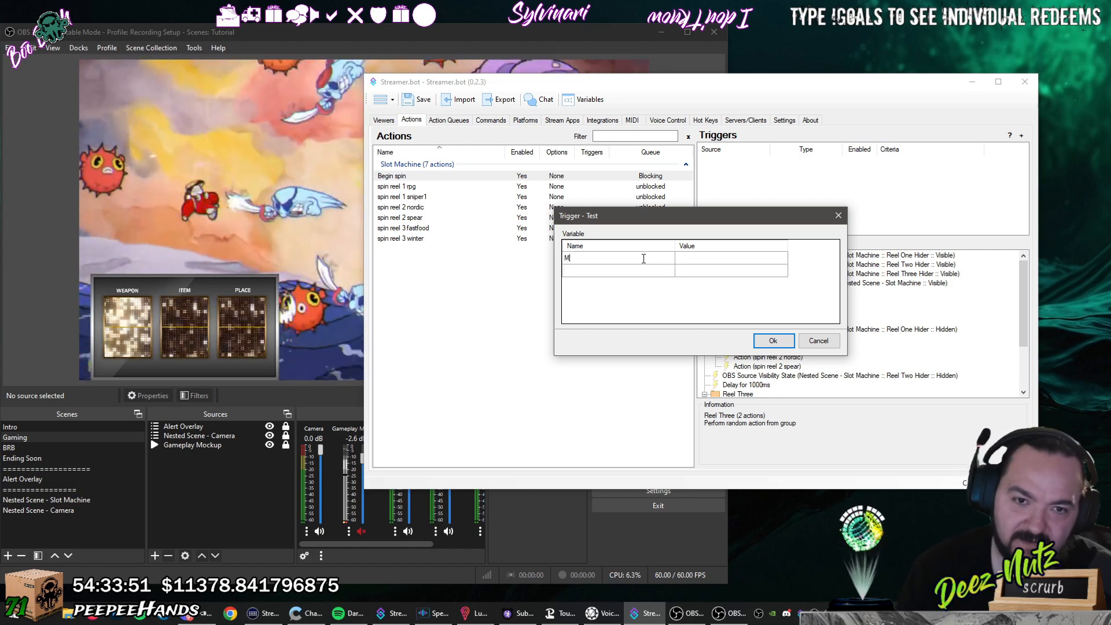
{"action": "type", "text": "adcapthulhu"}
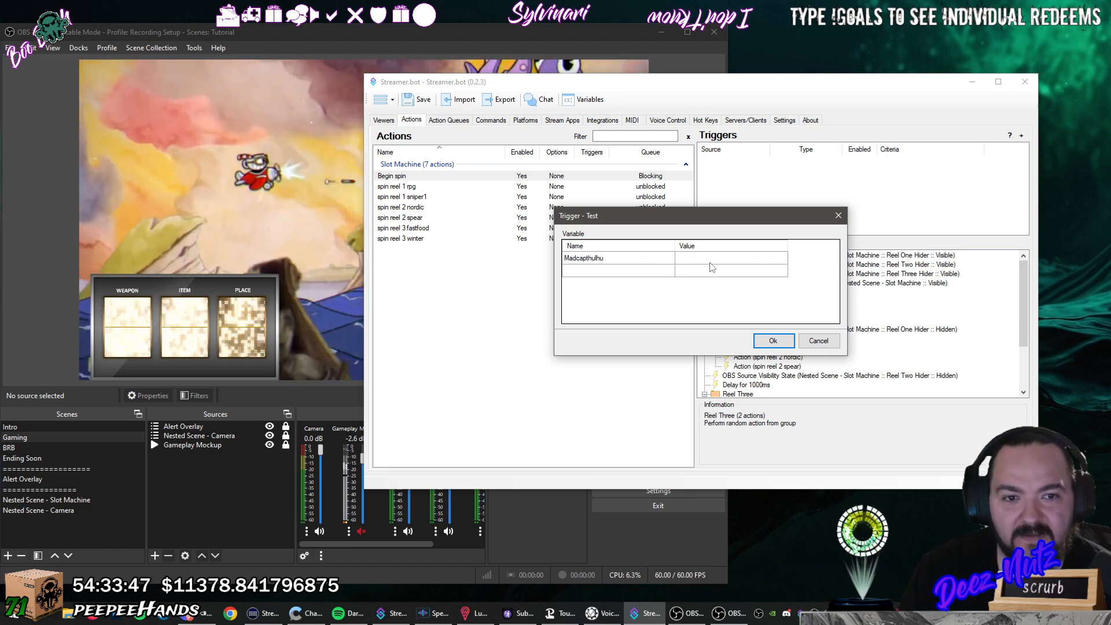
{"action": "double_click", "coordinate": [712, 259]}
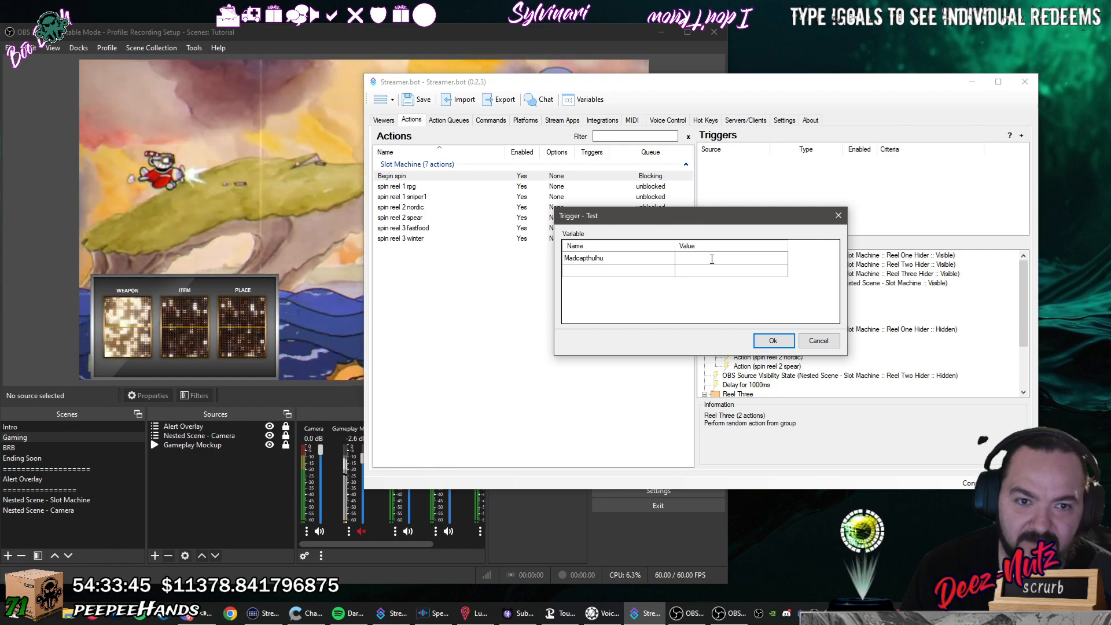
{"action": "left_click", "coordinate": [774, 340]}
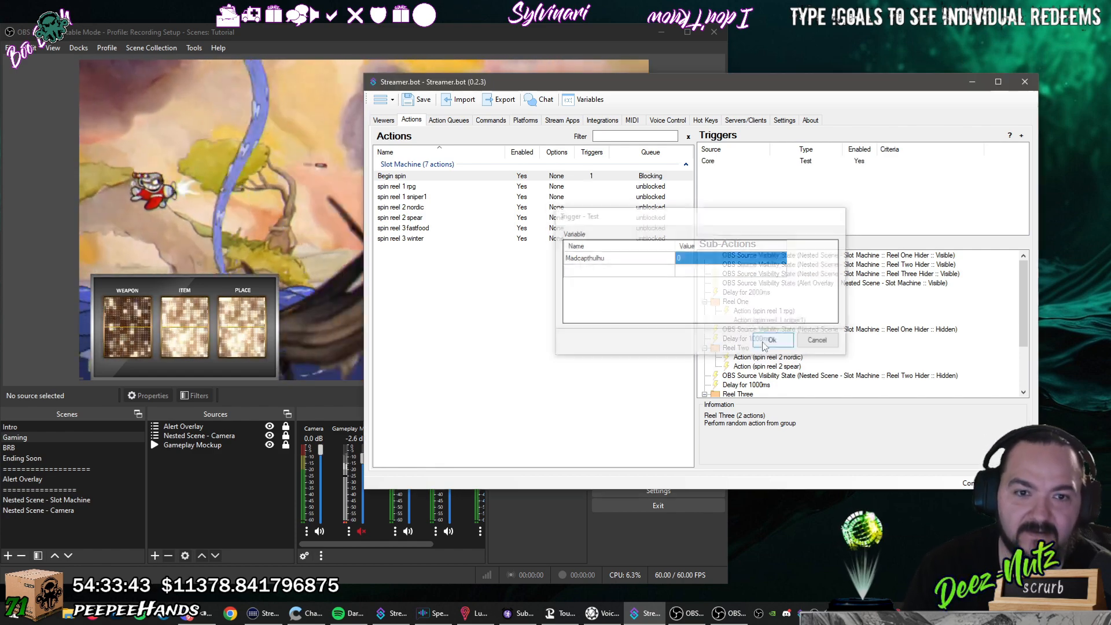
Run the Core Test trigger of the Begin spin action and look over its remaining sub-actions.
{"action": "left_click", "coordinate": [800, 163]}
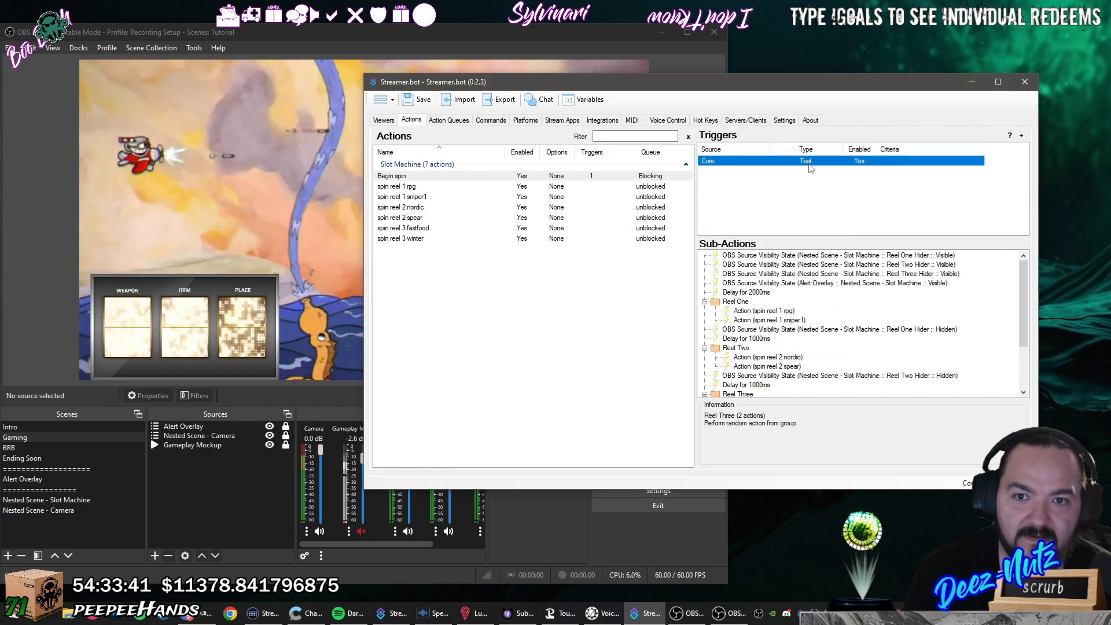
{"action": "right_click", "coordinate": [800, 167]}
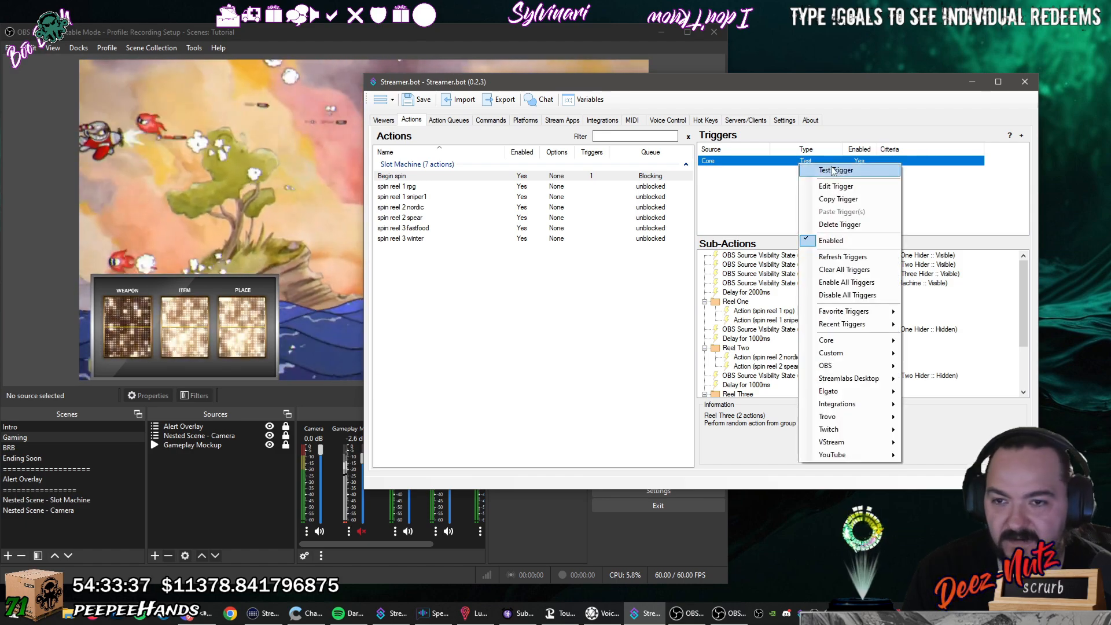
{"action": "left_click", "coordinate": [834, 171]}
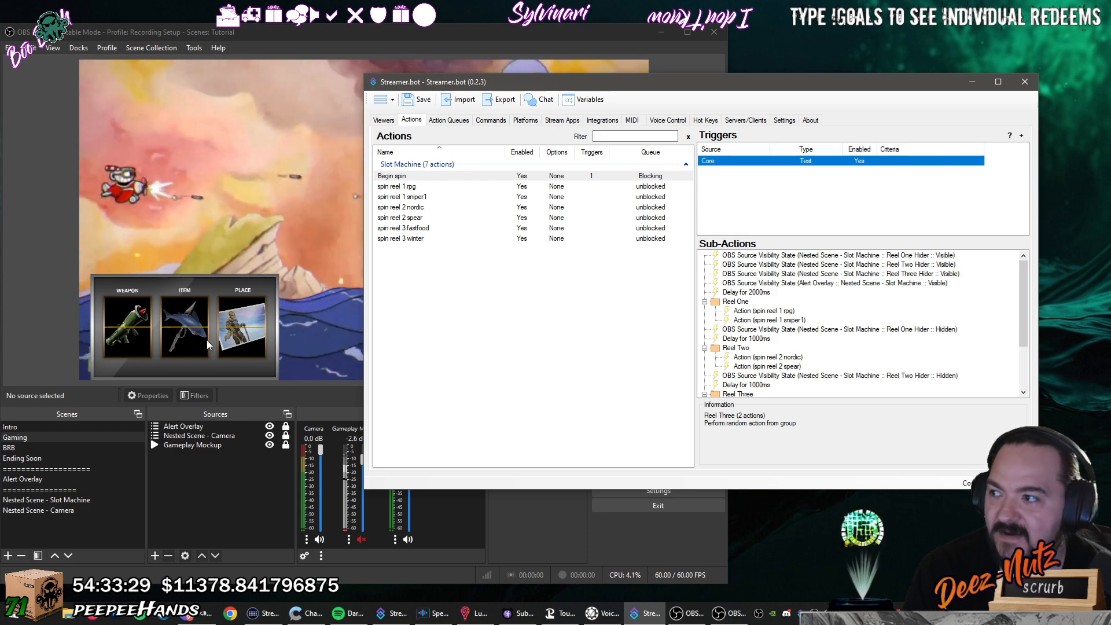
{"action": "scroll", "coordinate": [813, 370], "scroll_direction": "down", "scroll_amount": 2}
{"action": "scroll", "coordinate": [814, 370], "scroll_direction": "down", "scroll_amount": 1}
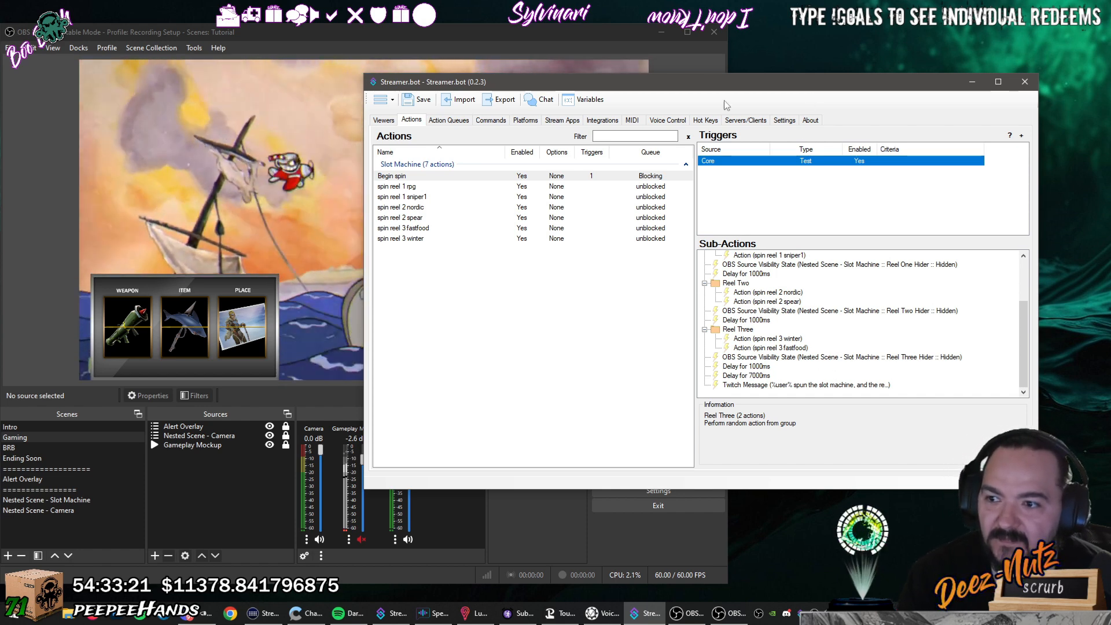
Bring the streaming OBS window's stream chat into view and read the posted slot machine message.
{"action": "left_click_drag", "start_coordinate": [0, 48], "coordinate": [142, 77]}
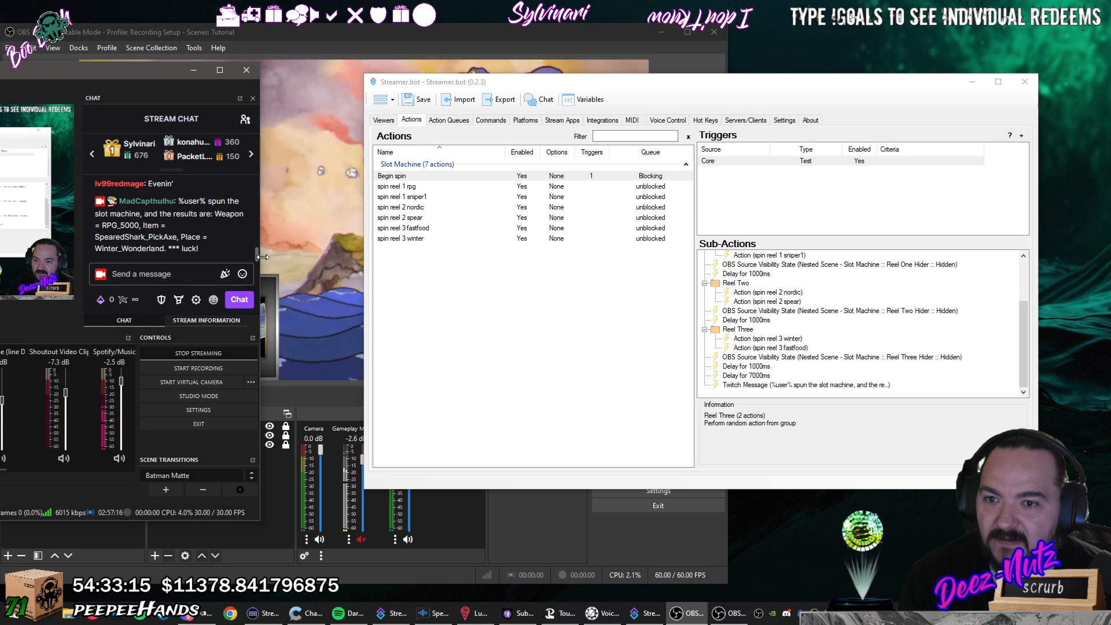
{"action": "left_click_drag", "start_coordinate": [260, 257], "coordinate": [304, 247]}
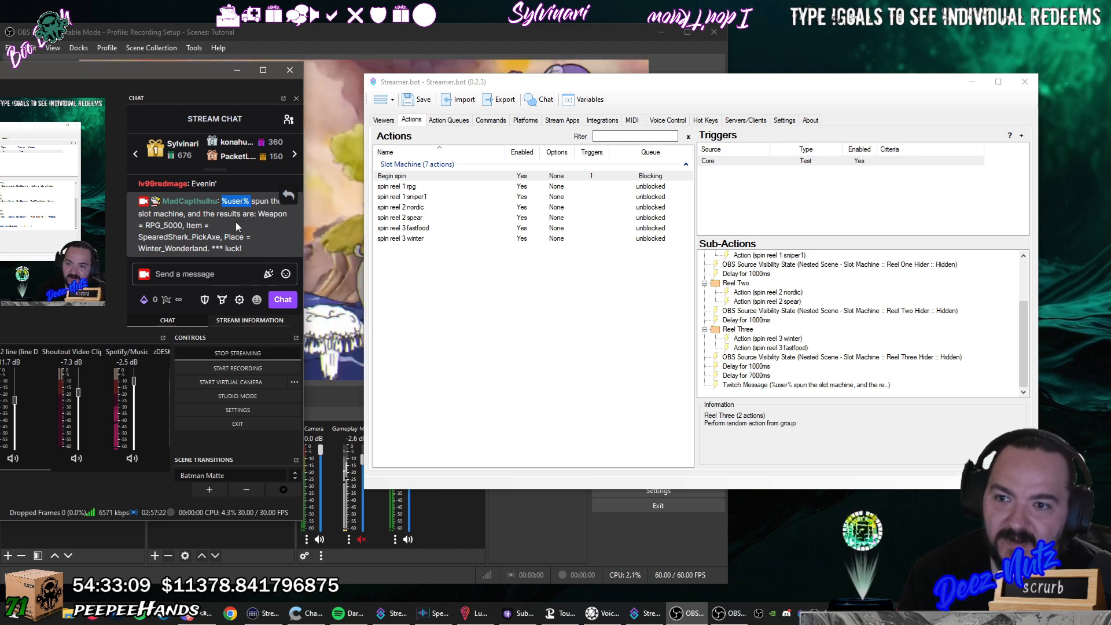
{"action": "left_click", "coordinate": [253, 208]}
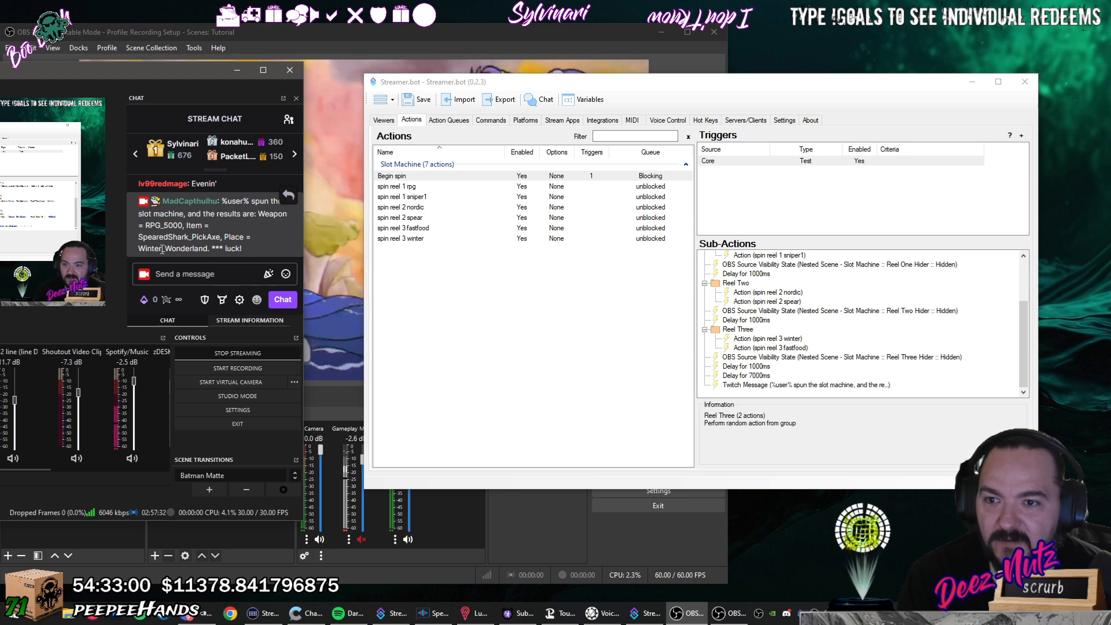
{"action": "left_click_drag", "start_coordinate": [199, 75], "coordinate": [0, 137]}
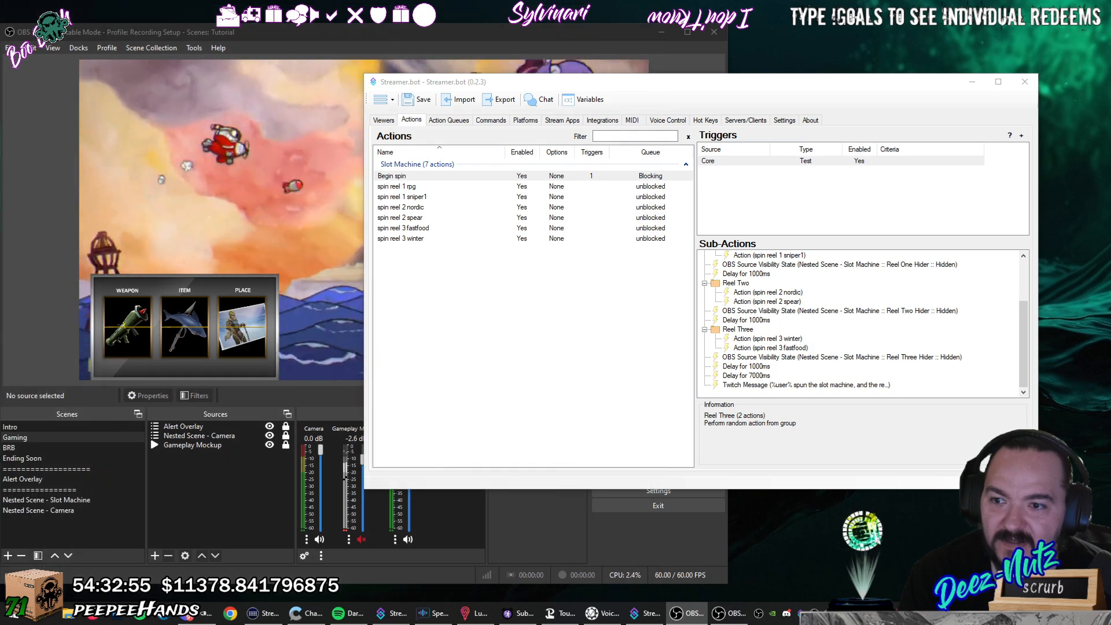
Arrange the tutorial OBS window and the stream chat side by side, and return to Streamer.bot.
{"action": "left_click_drag", "start_coordinate": [426, 32], "coordinate": [637, 39]}
{"action": "left_click_drag", "start_coordinate": [0, 51], "coordinate": [88, 162]}
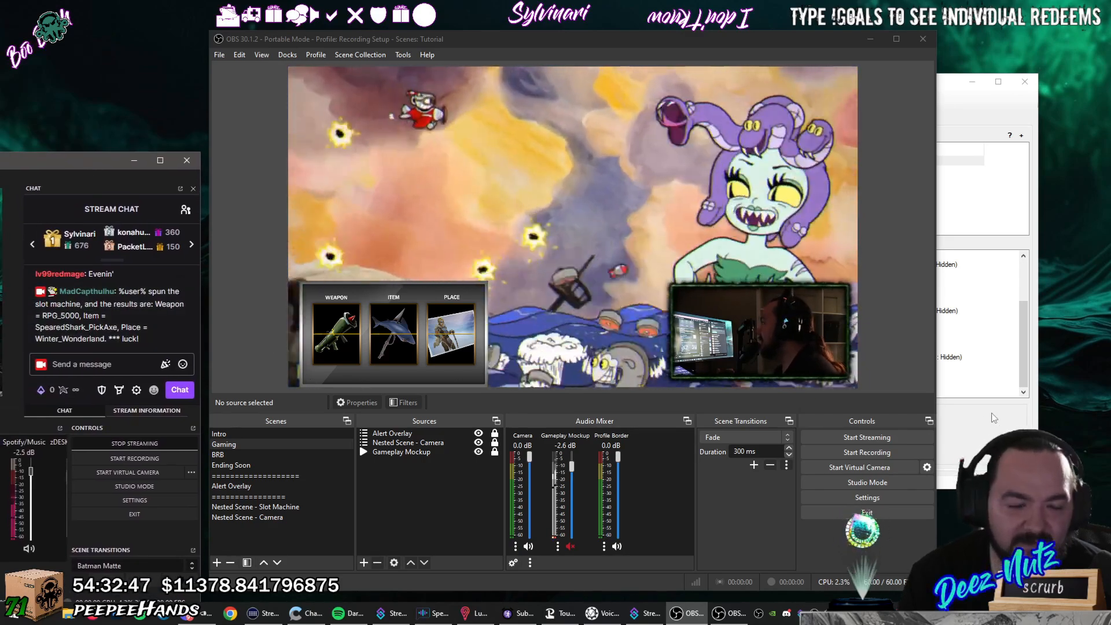
{"action": "left_click", "coordinate": [994, 418]}
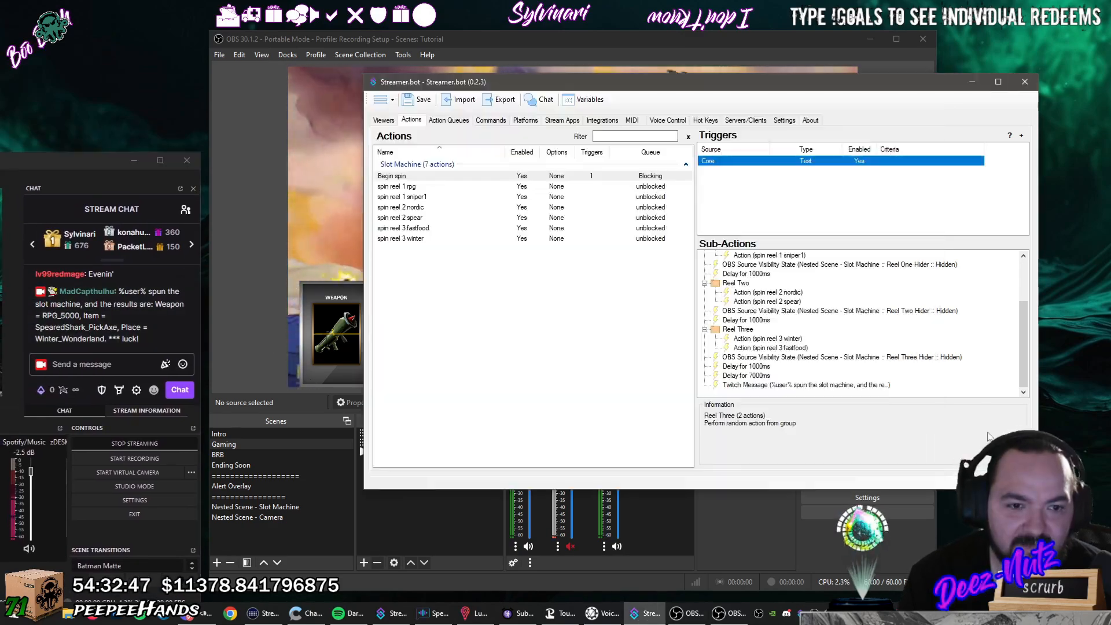
Add a Core delay of 10000 ms after the Twitch message at the end of the Begin spin sub-actions.
{"action": "left_click", "coordinate": [905, 387]}
{"action": "left_click", "coordinate": [906, 393]}
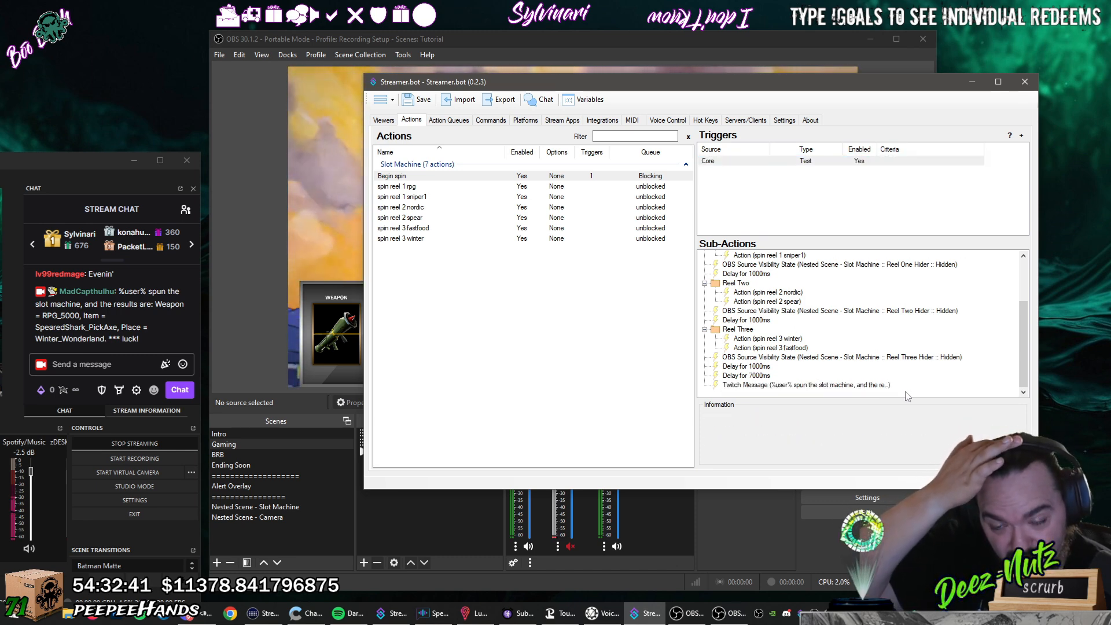
{"action": "right_click", "coordinate": [906, 393]}
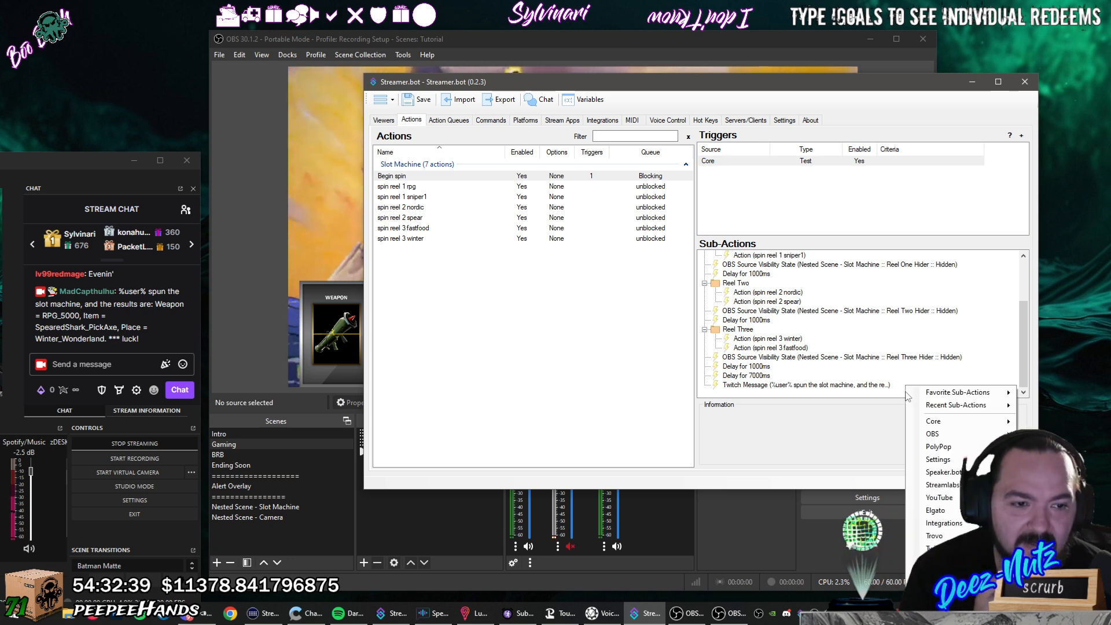
{"action": "mouse_move", "coordinate": [917, 435]}
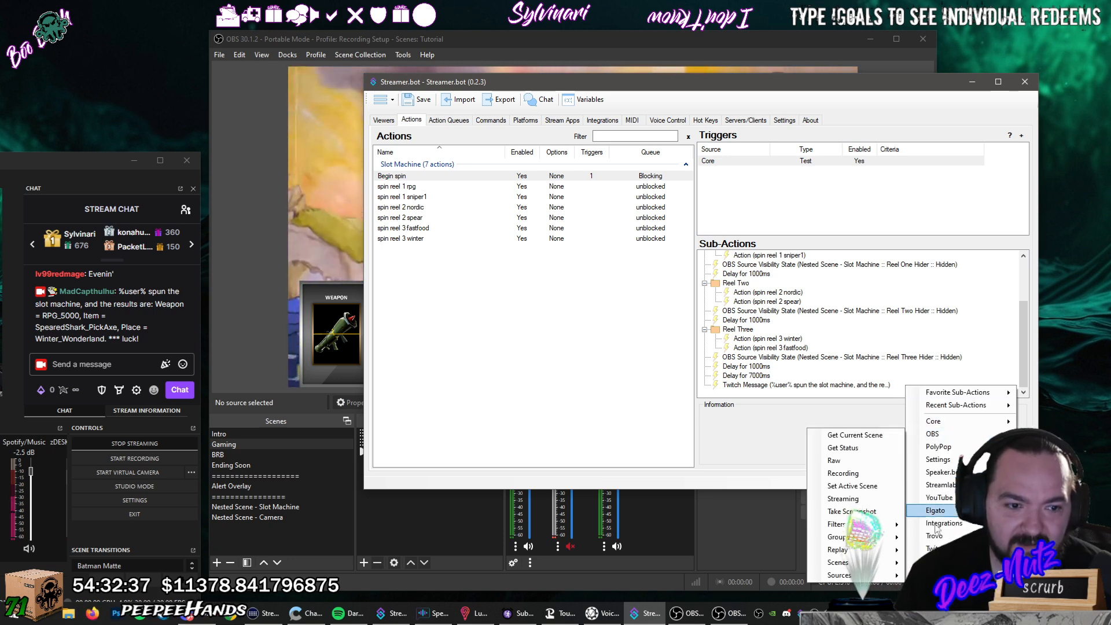
{"action": "mouse_move", "coordinate": [942, 517]}
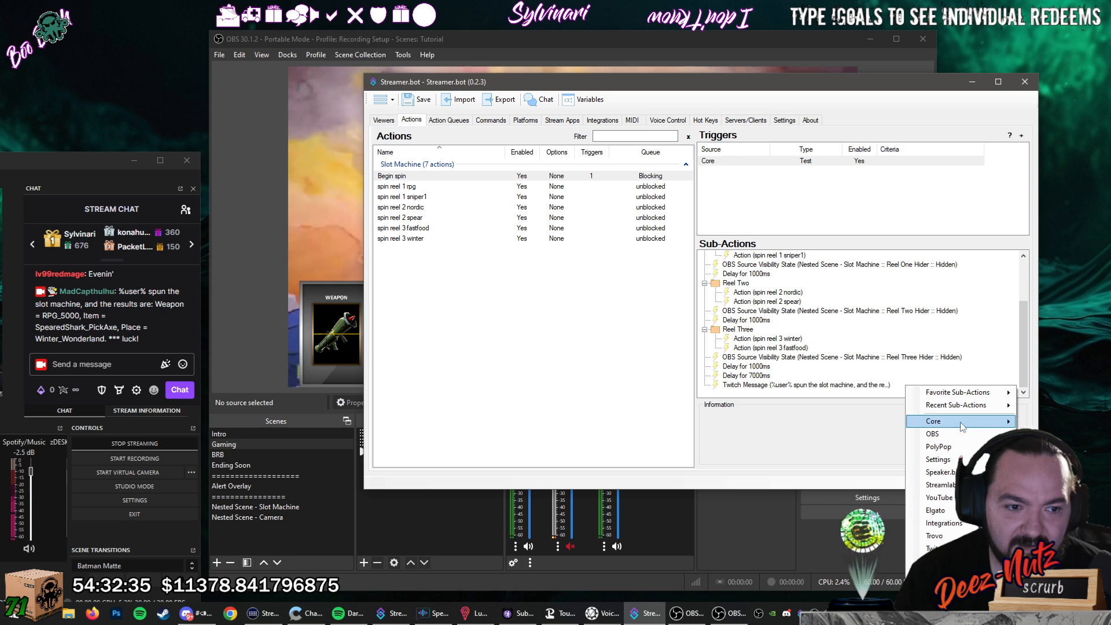
{"action": "mouse_move", "coordinate": [961, 427]}
{"action": "left_click", "coordinate": [1046, 365]}
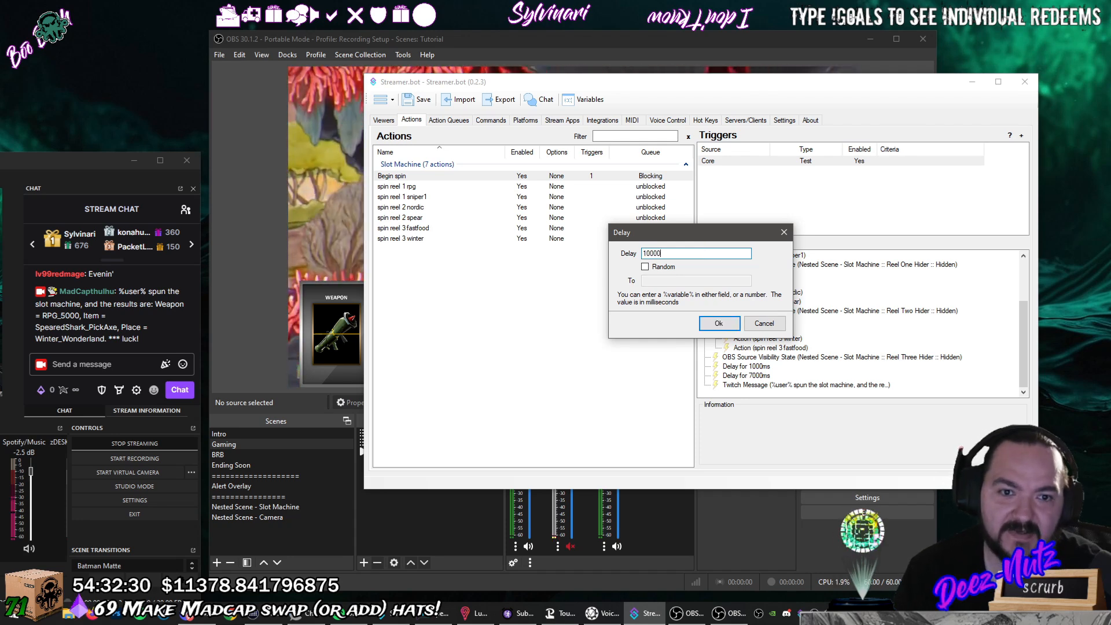
{"action": "type", "text": "10000"}
{"action": "left_click", "coordinate": [738, 324]}
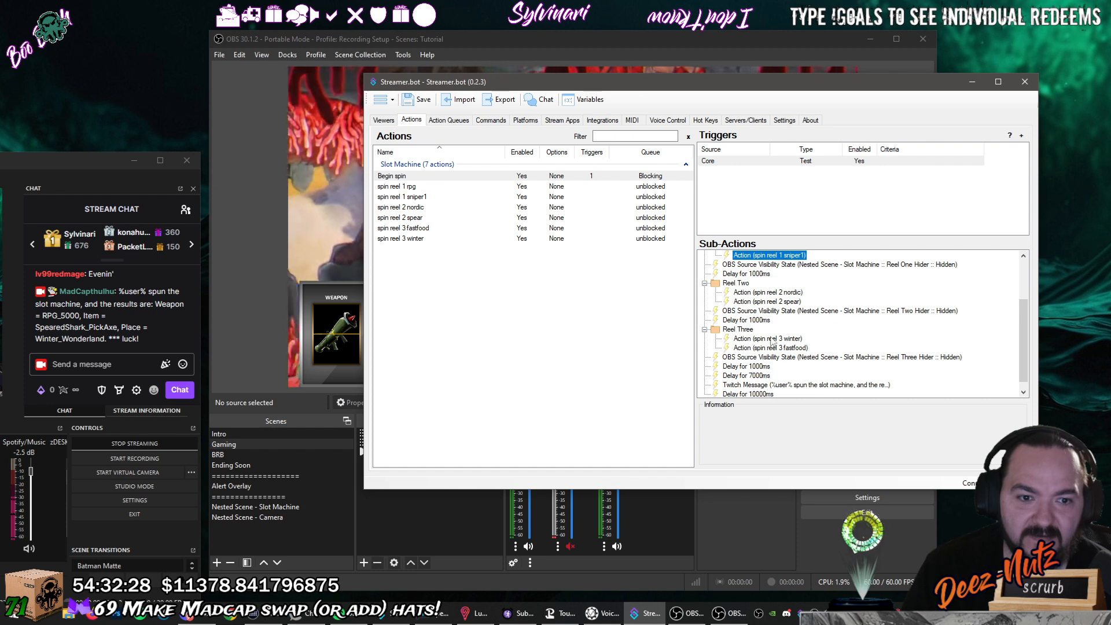
{"action": "right_click", "coordinate": [775, 392]}
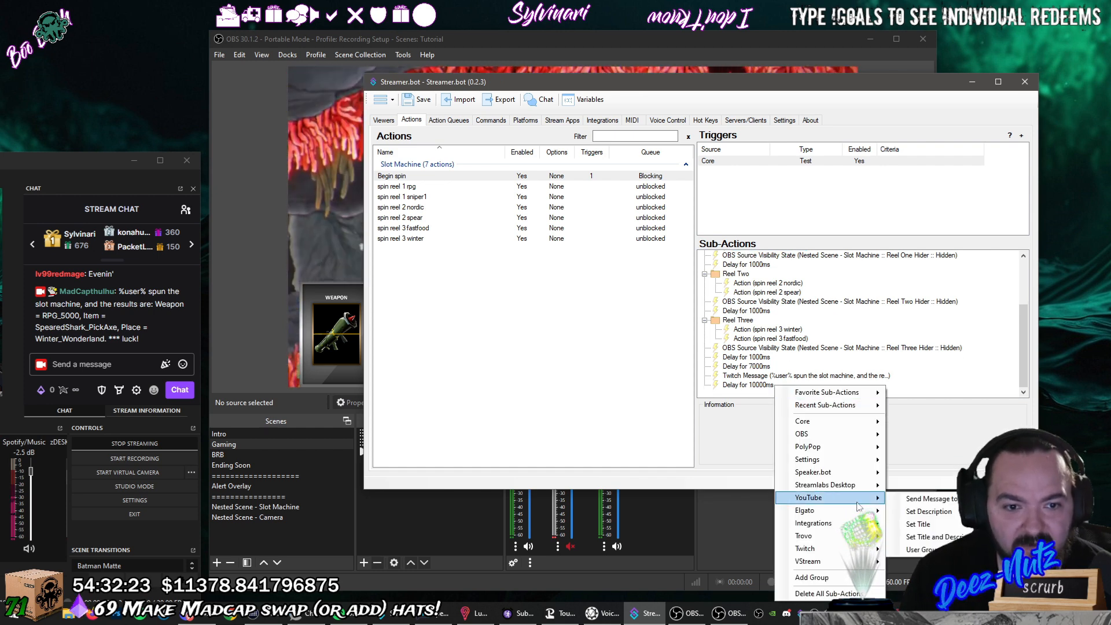
{"action": "left_click", "coordinate": [746, 401]}
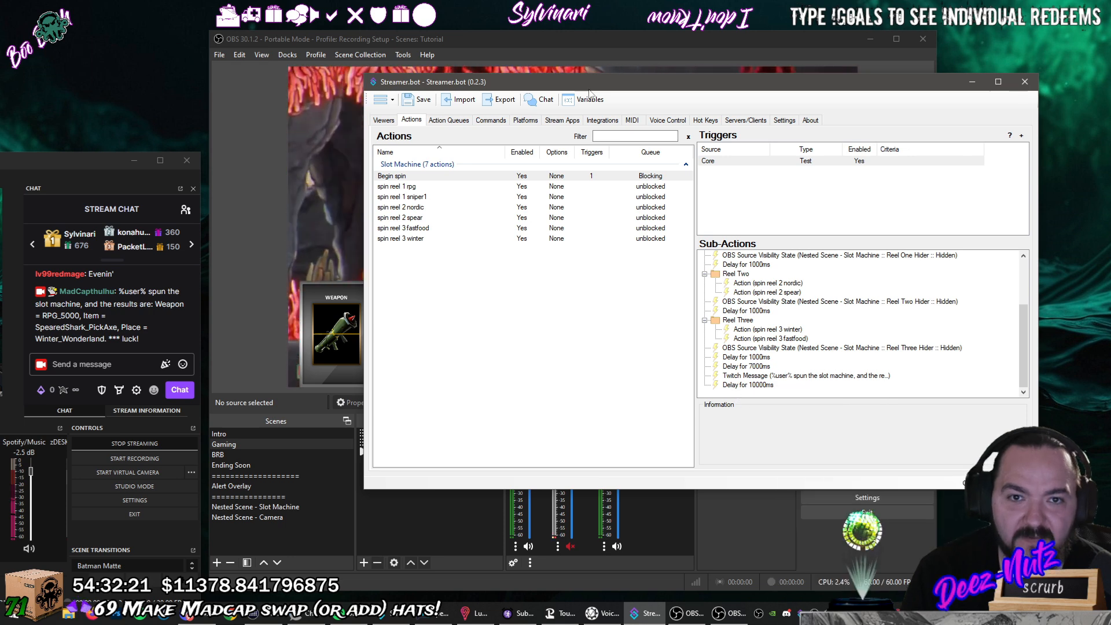
Create an action named ResetReels in the Slot Machine group and assign it to the unblocked queue.
{"action": "left_click_drag", "start_coordinate": [627, 87], "coordinate": [670, 89]}
{"action": "left_click", "coordinate": [551, 296]}
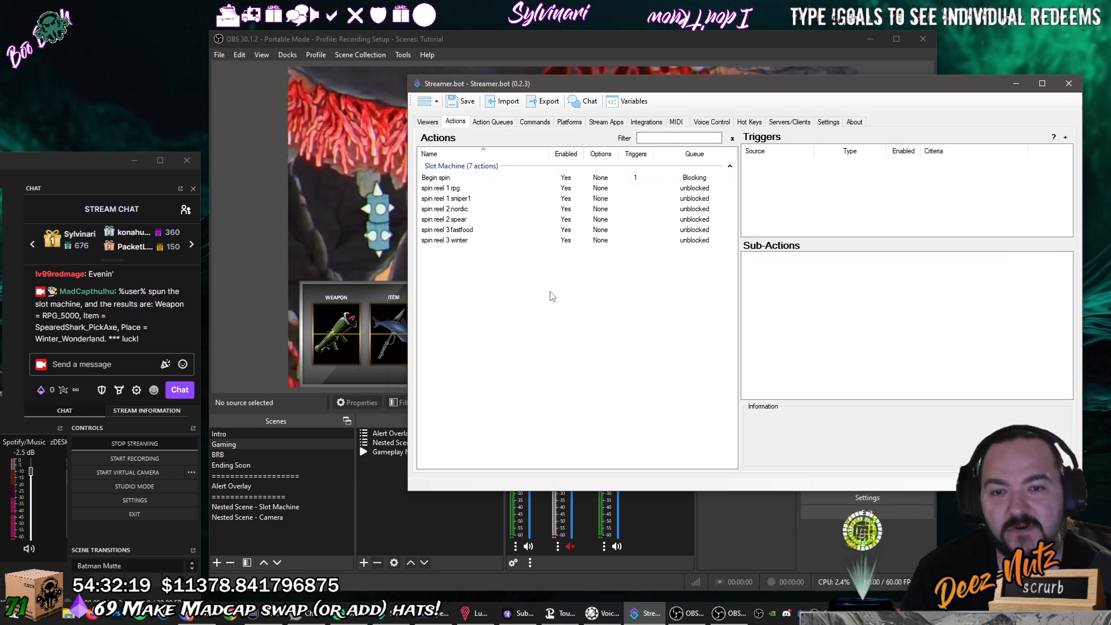
{"action": "right_click", "coordinate": [552, 296]}
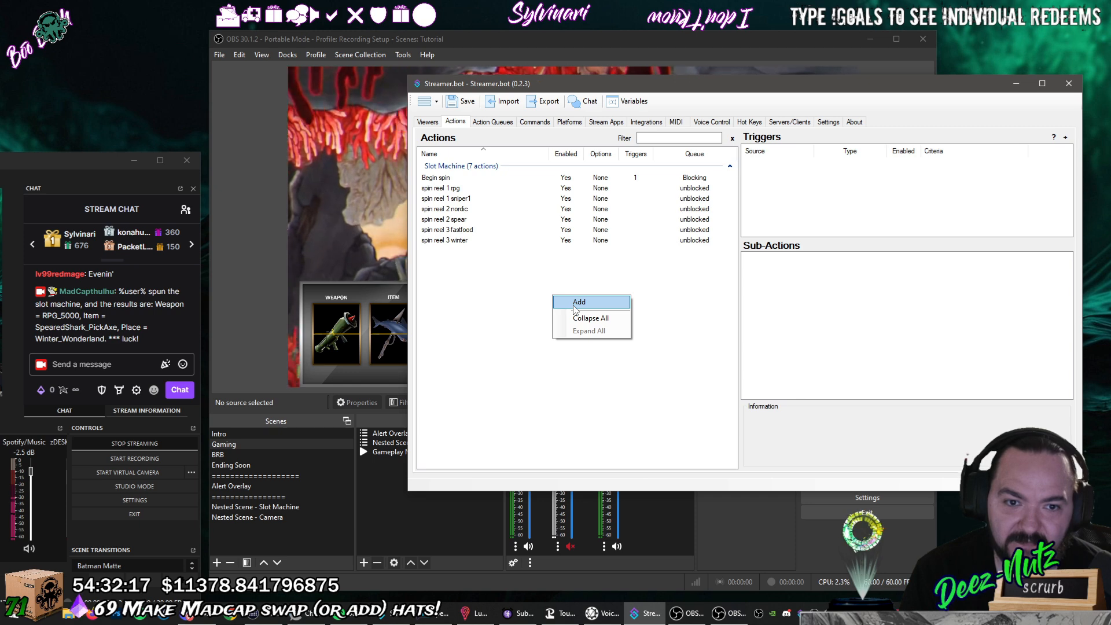
{"action": "left_click", "coordinate": [575, 303]}
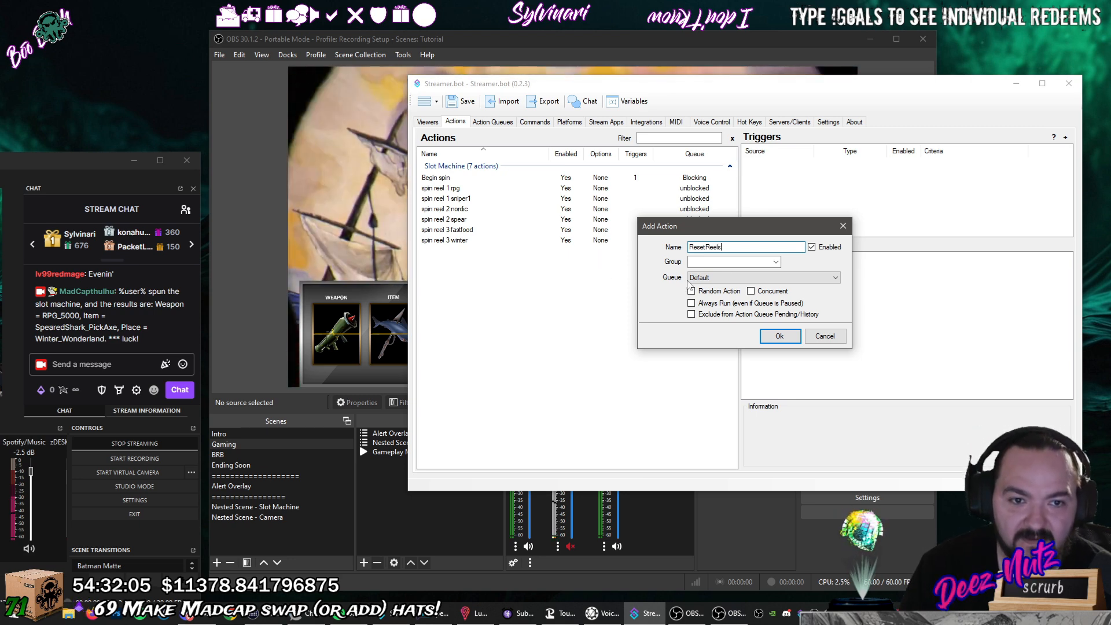
{"action": "left_click", "coordinate": [776, 262]}
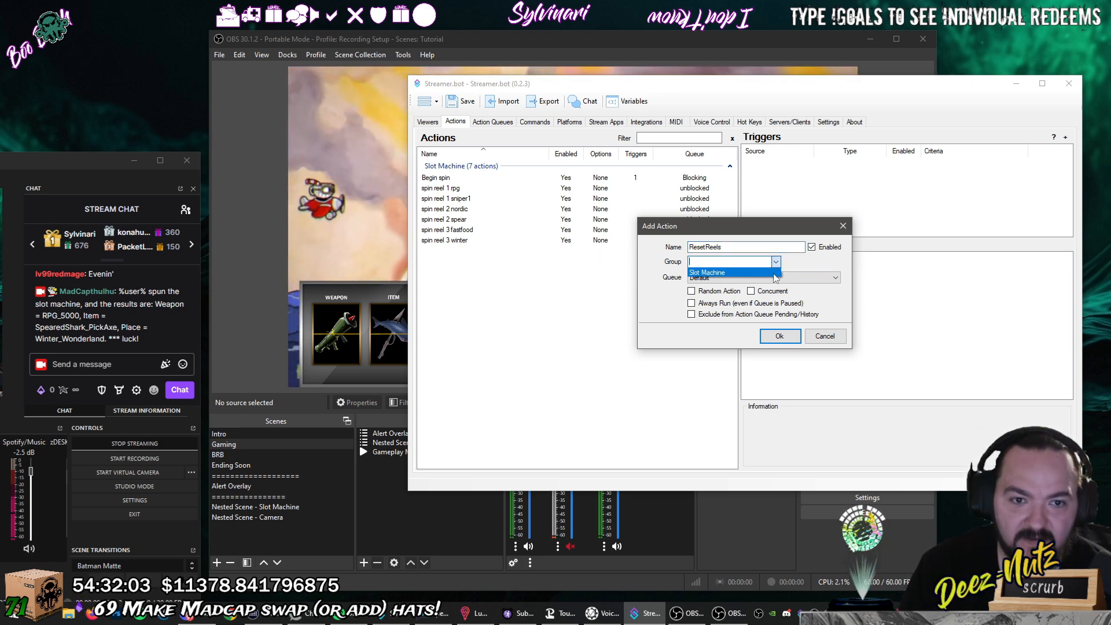
{"action": "left_click", "coordinate": [774, 274]}
{"action": "left_click", "coordinate": [738, 280]}
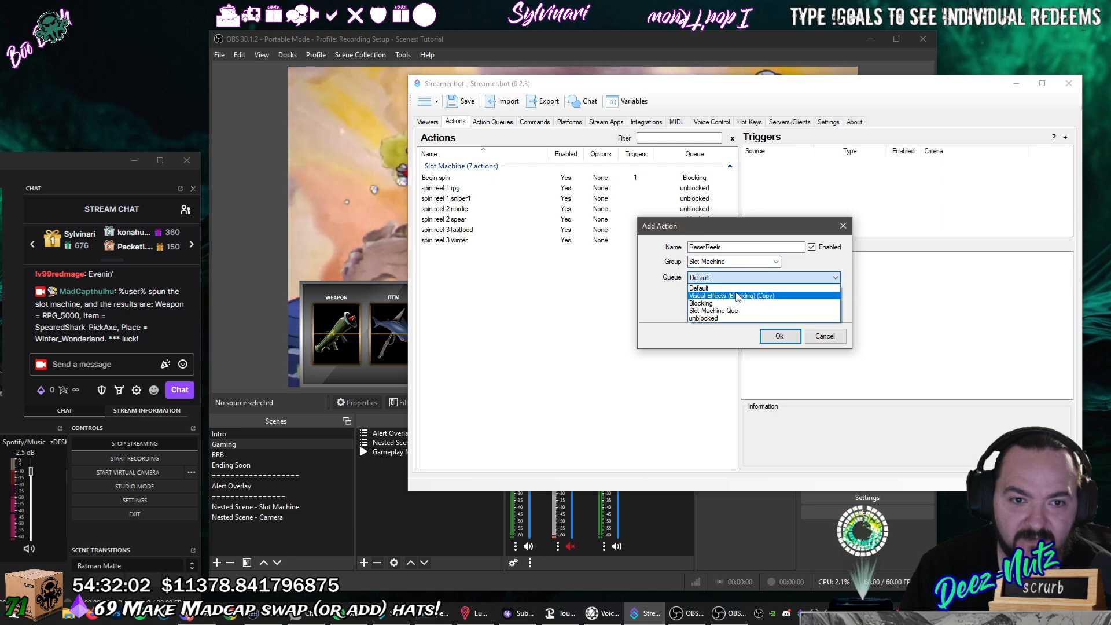
{"action": "left_click", "coordinate": [740, 319]}
{"action": "left_click", "coordinate": [777, 338]}
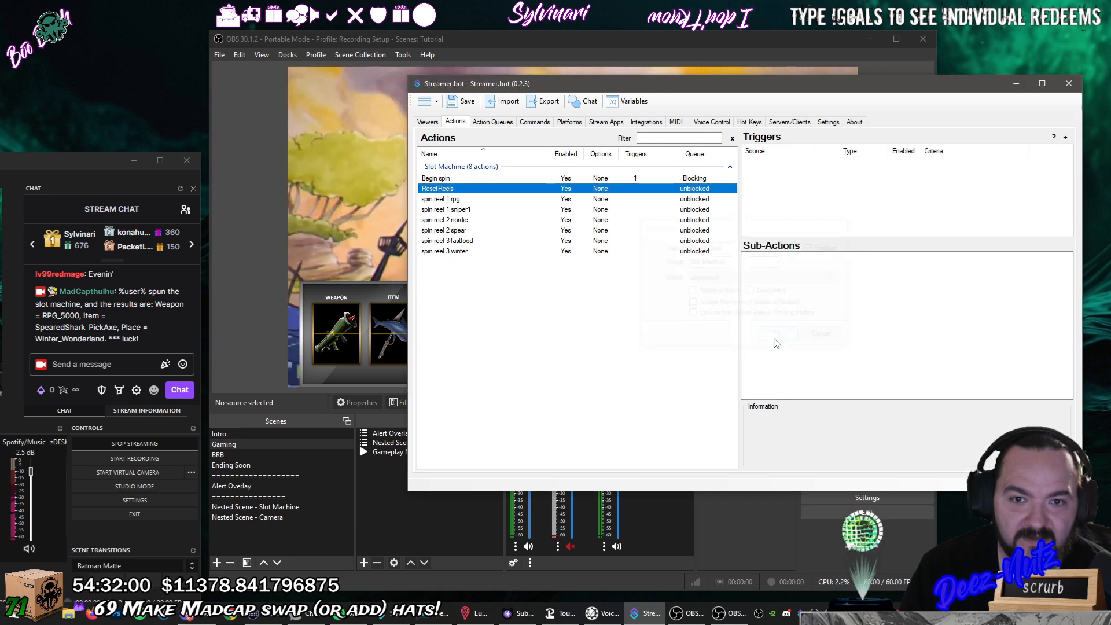
Copy the Weapon_02_rpg visibility sub-action from the spin reel 1 rpg action into the ResetReels action.
{"action": "left_click", "coordinate": [543, 200]}
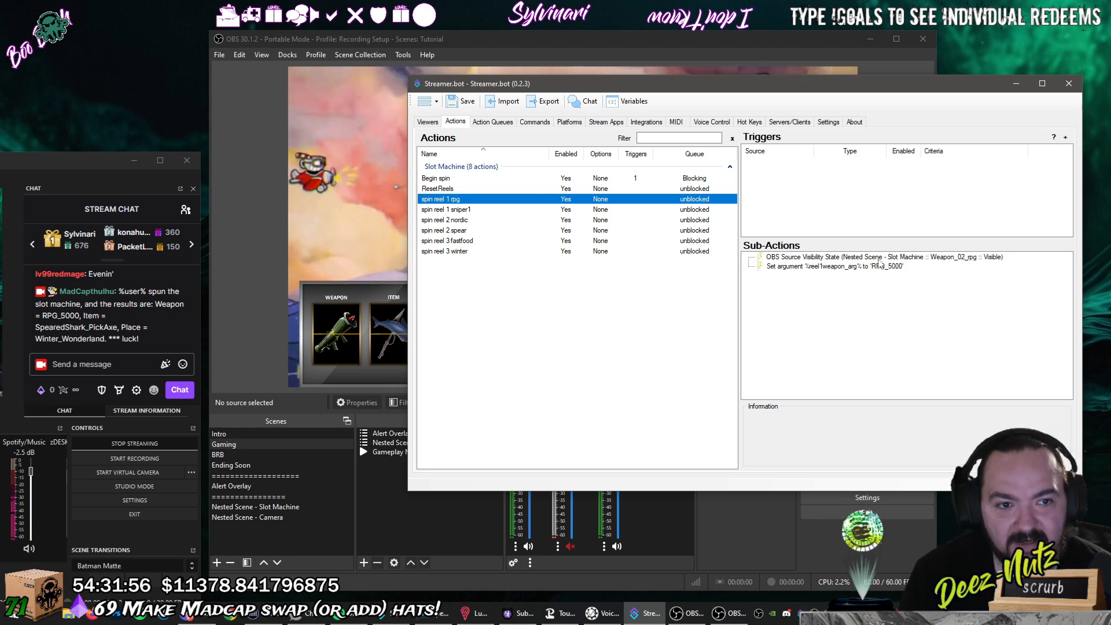
{"action": "right_click", "coordinate": [855, 257]}
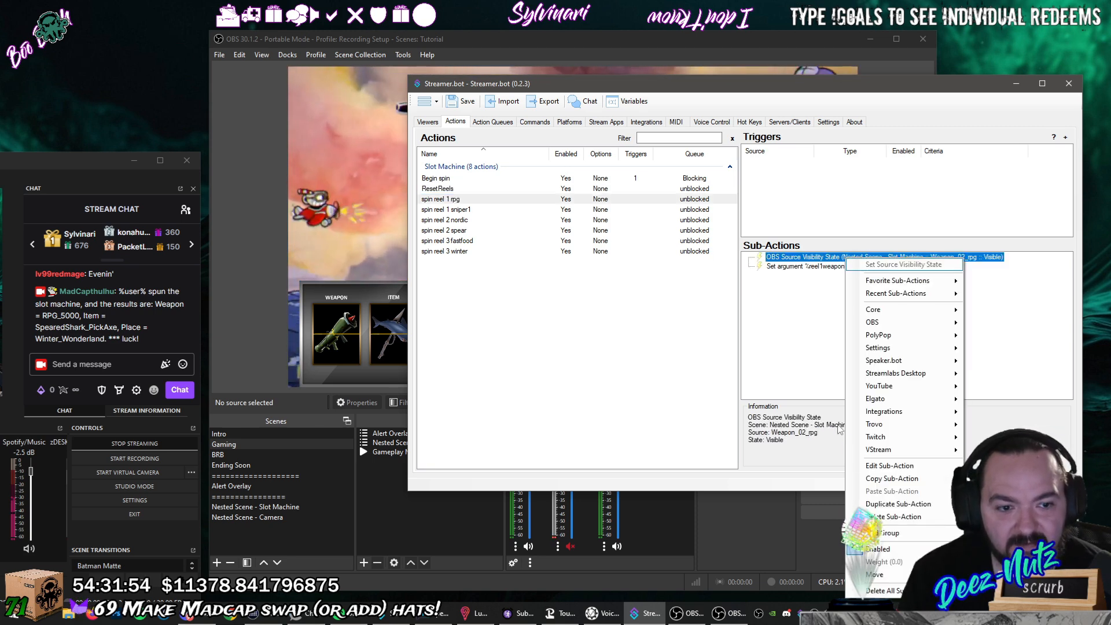
{"action": "key", "text": "Escape"}
{"action": "left_click", "coordinate": [470, 188]}
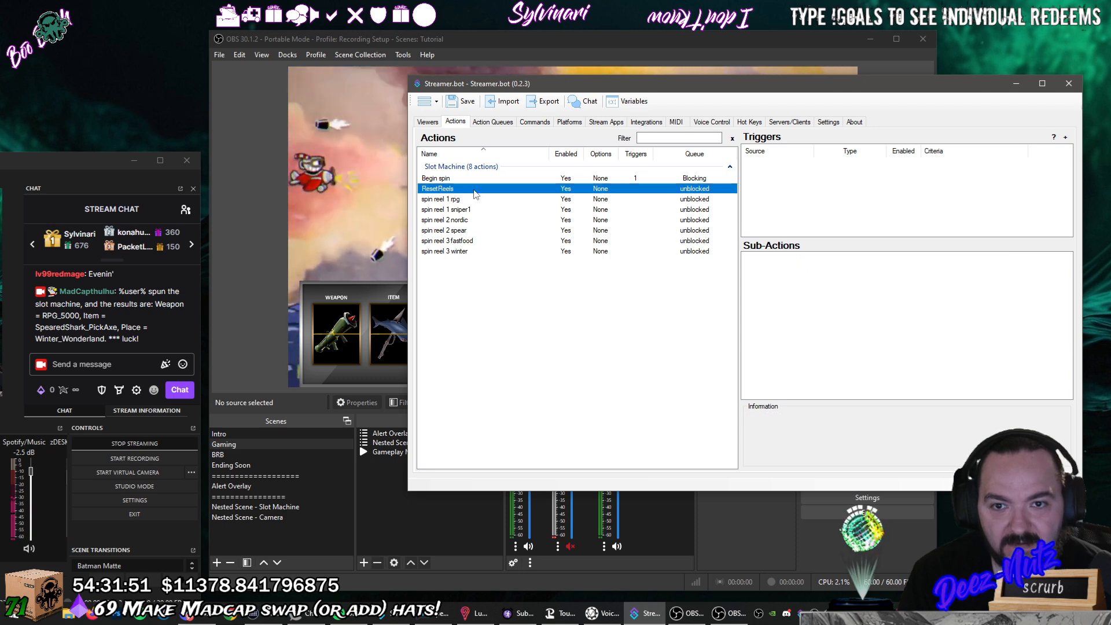
{"action": "right_click", "coordinate": [766, 295]}
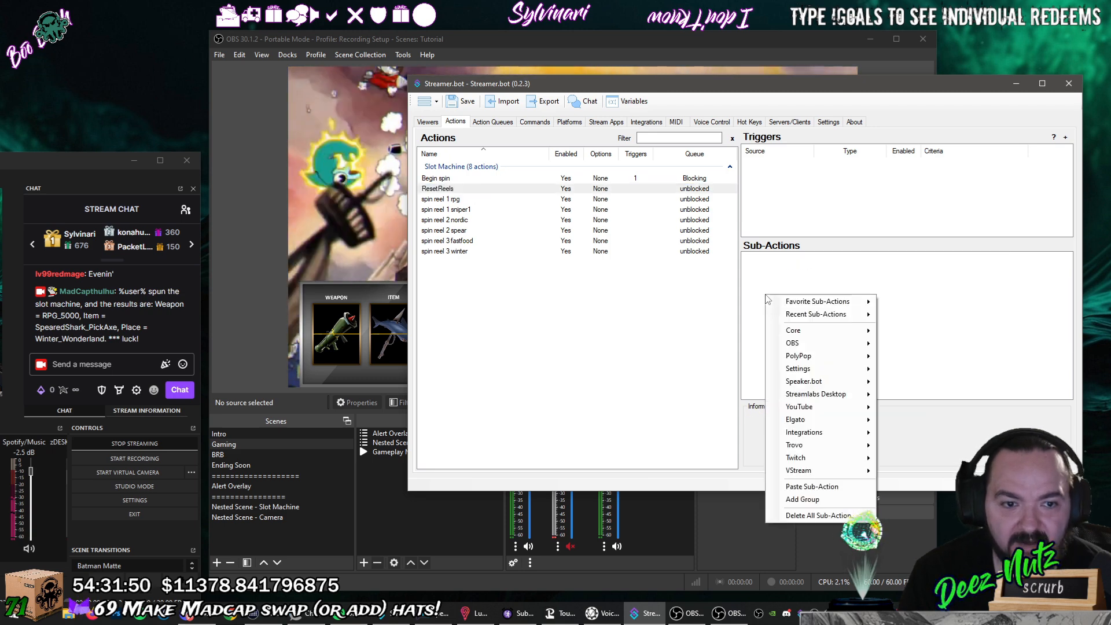
{"action": "left_click", "coordinate": [812, 487]}
Duplicate the Weapon_02_rpg visibility sub-action in ResetReels.
{"action": "left_click", "coordinate": [818, 258]}
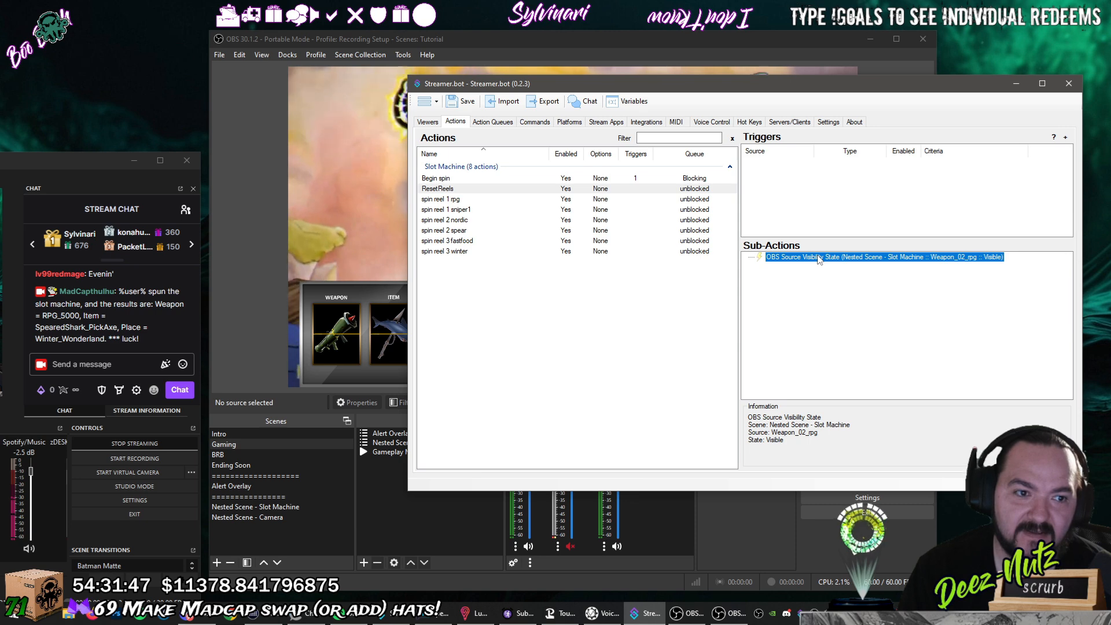
{"action": "right_click", "coordinate": [819, 260]}
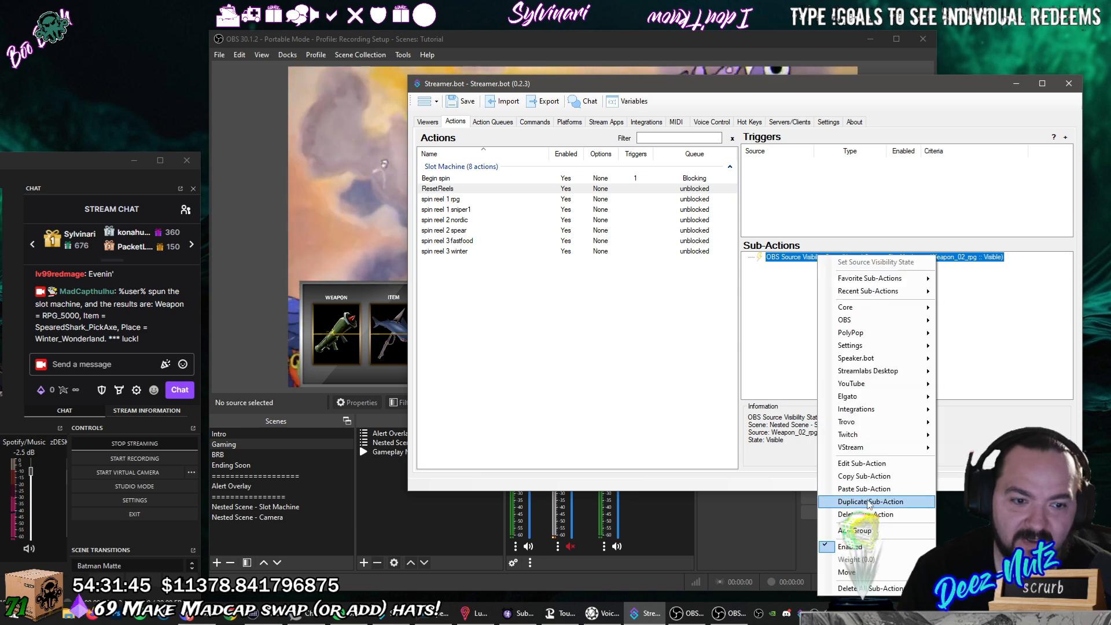
{"action": "left_click", "coordinate": [845, 466]}
{"action": "double_click", "coordinate": [909, 267]}
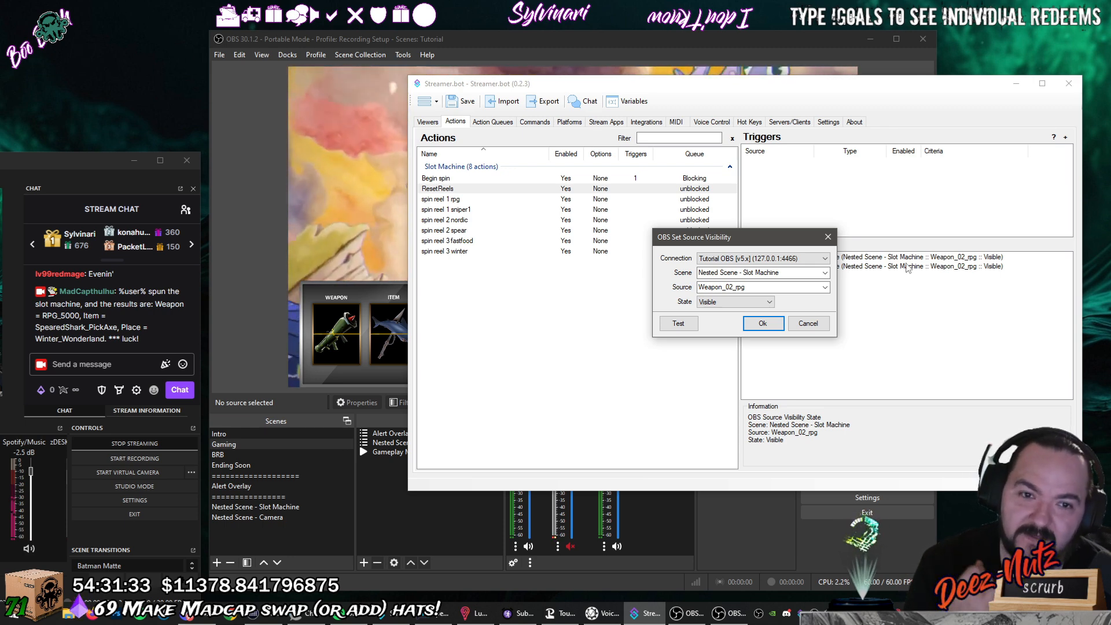
{"action": "left_click_drag", "start_coordinate": [795, 239], "coordinate": [670, 243]}
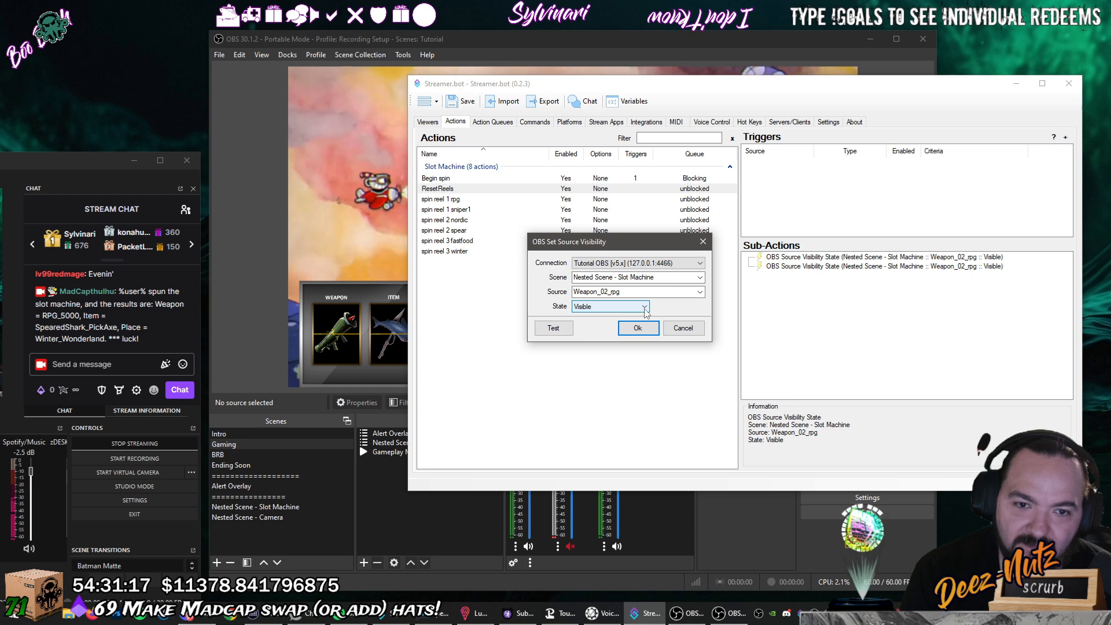
{"action": "left_click", "coordinate": [701, 292]}
{"action": "left_click", "coordinate": [704, 294]}
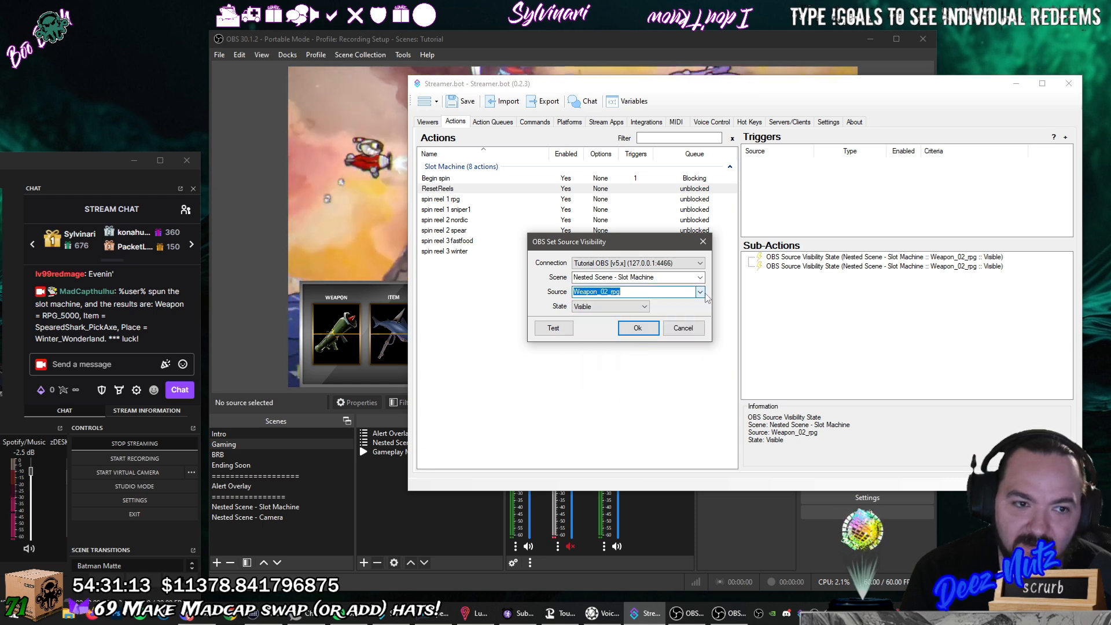
{"action": "left_click", "coordinate": [699, 248]}
{"action": "left_click", "coordinate": [917, 258]}
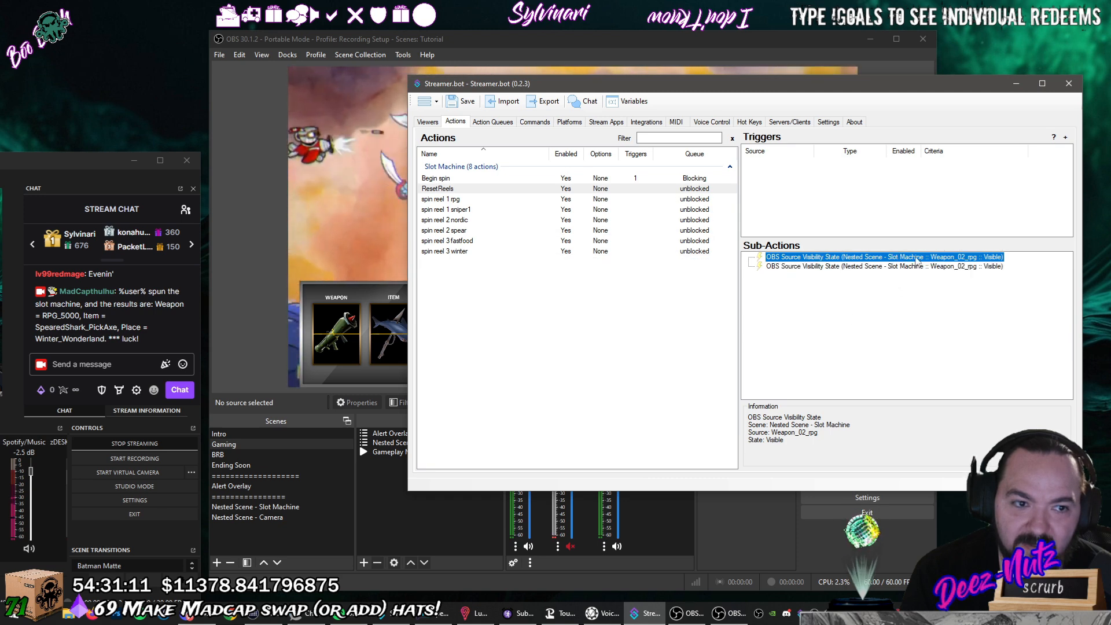
{"action": "left_click", "coordinate": [921, 267]}
{"action": "left_click", "coordinate": [875, 258]}
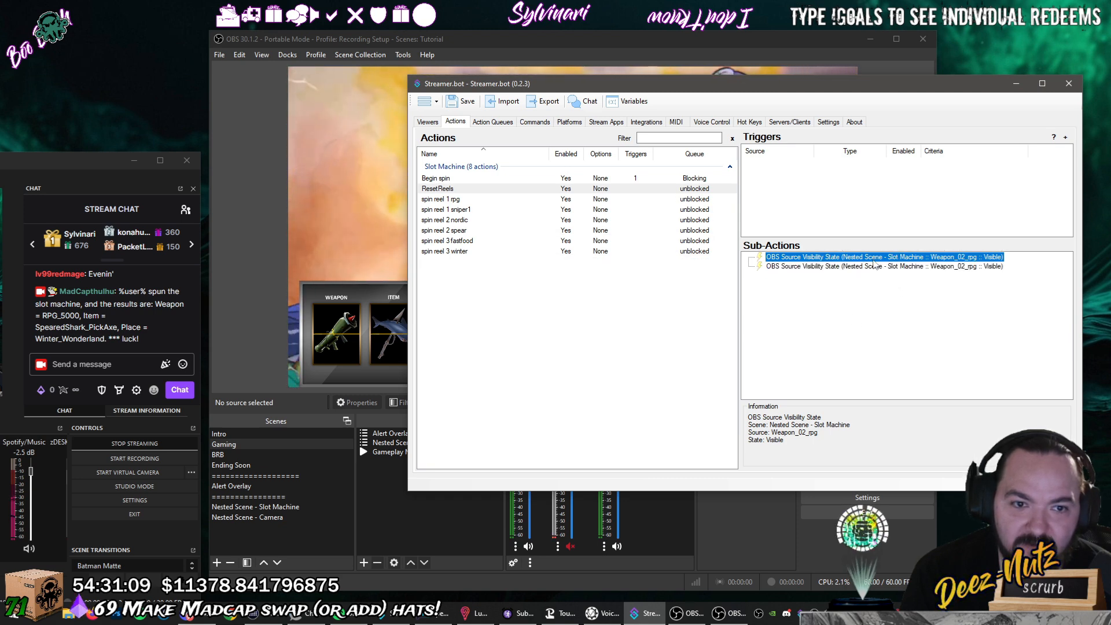
Set the duplicated visibility sub-action's source to Weapon_01_sniper1 and move it above the Weapon_02_rpg one.
{"action": "double_click", "coordinate": [875, 266]}
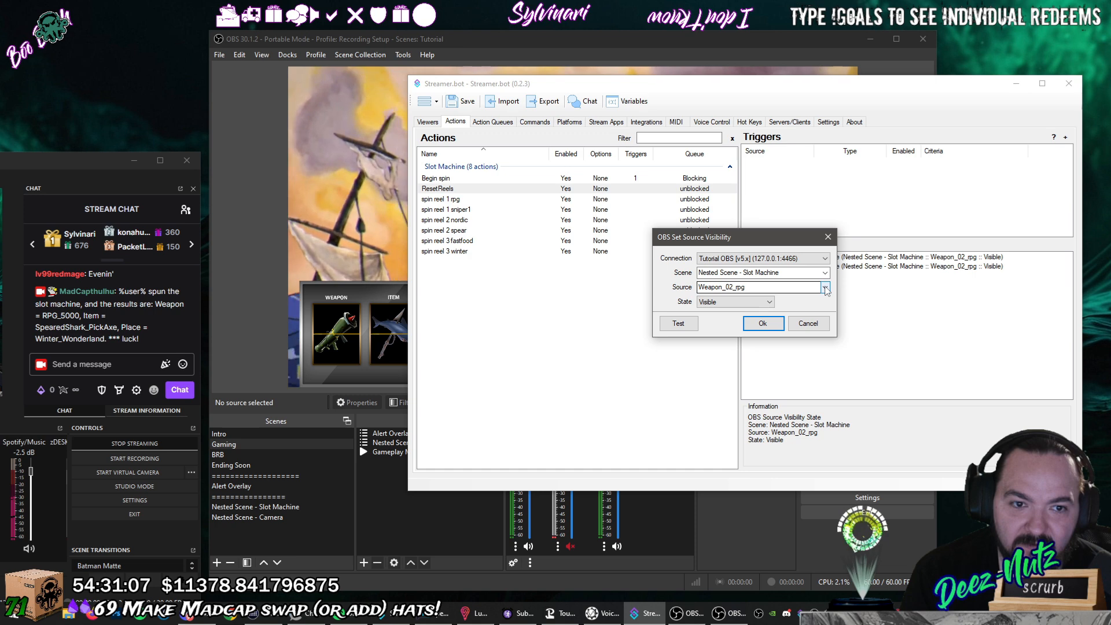
{"action": "left_click", "coordinate": [826, 287]}
{"action": "left_click", "coordinate": [802, 335]}
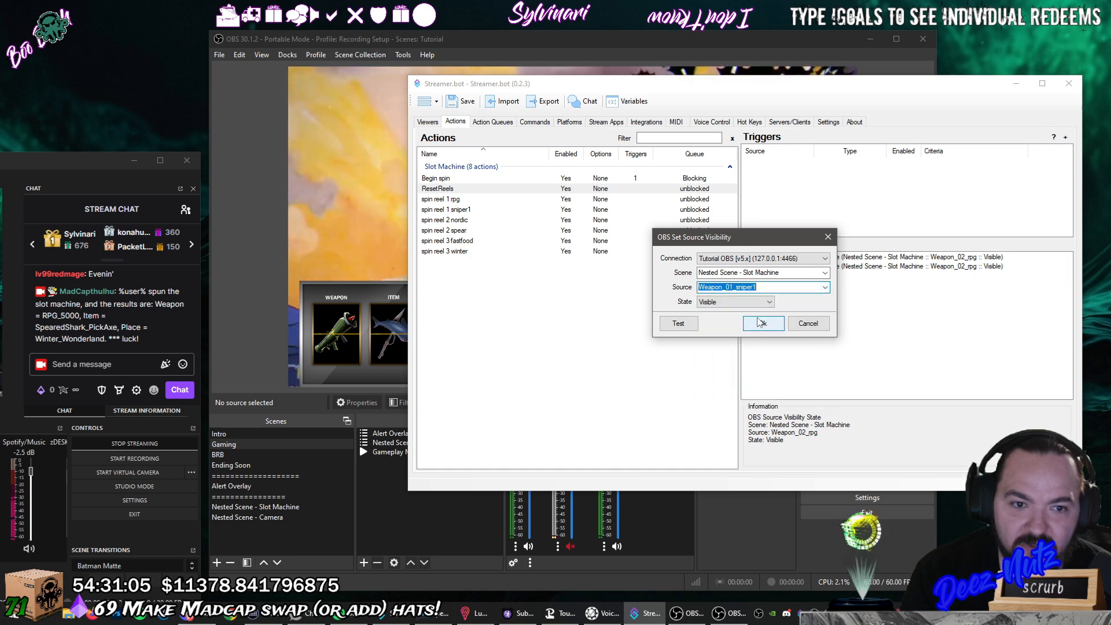
{"action": "left_click", "coordinate": [760, 322]}
{"action": "left_click_drag", "start_coordinate": [872, 263], "coordinate": [872, 259]}
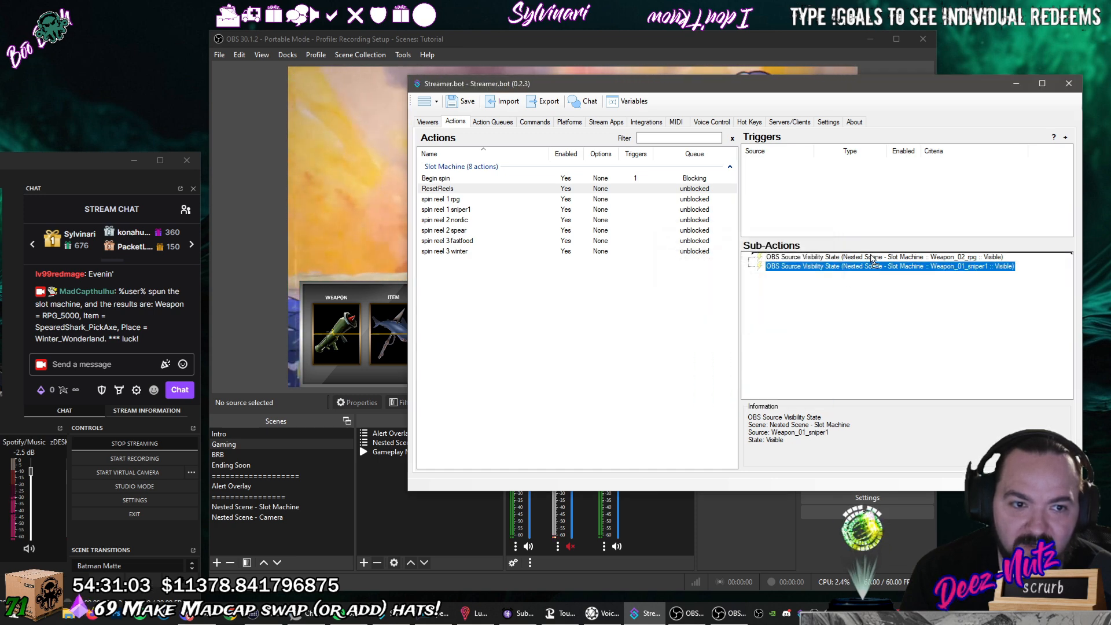
{"action": "left_click", "coordinate": [875, 285]}
Bring up the available operations for the Weapon_02_rpg visibility sub-action in ResetReels.
{"action": "right_click", "coordinate": [769, 266]}
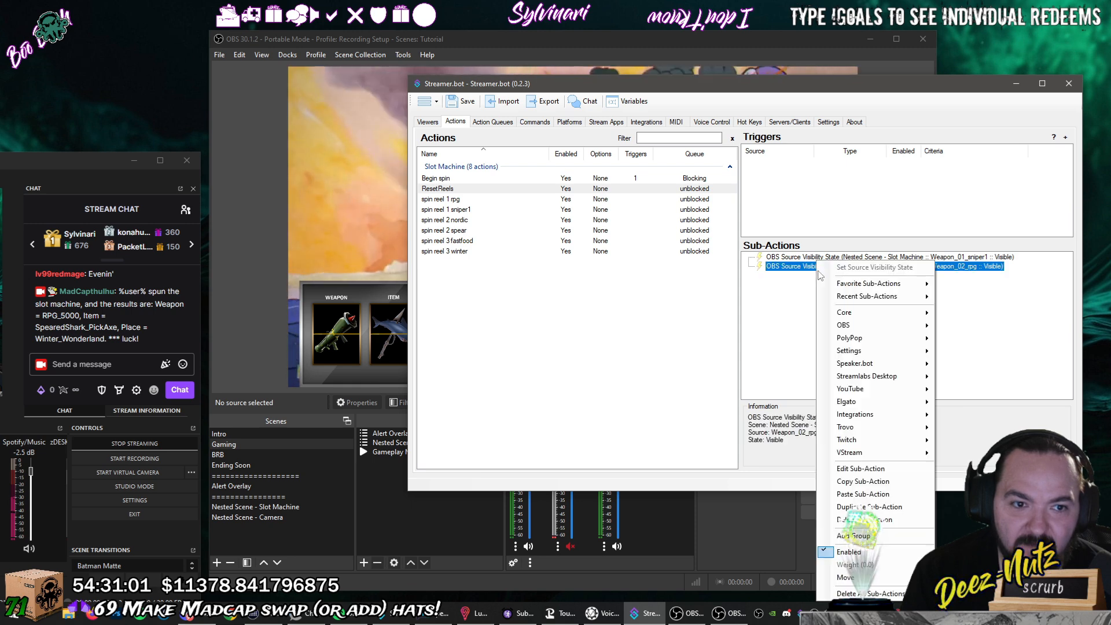
Duplicate the Weapon_02_rpg visibility sub-action in ResetReels and set the copy's source to Item_02_spear.
{"action": "left_click", "coordinate": [877, 574]}
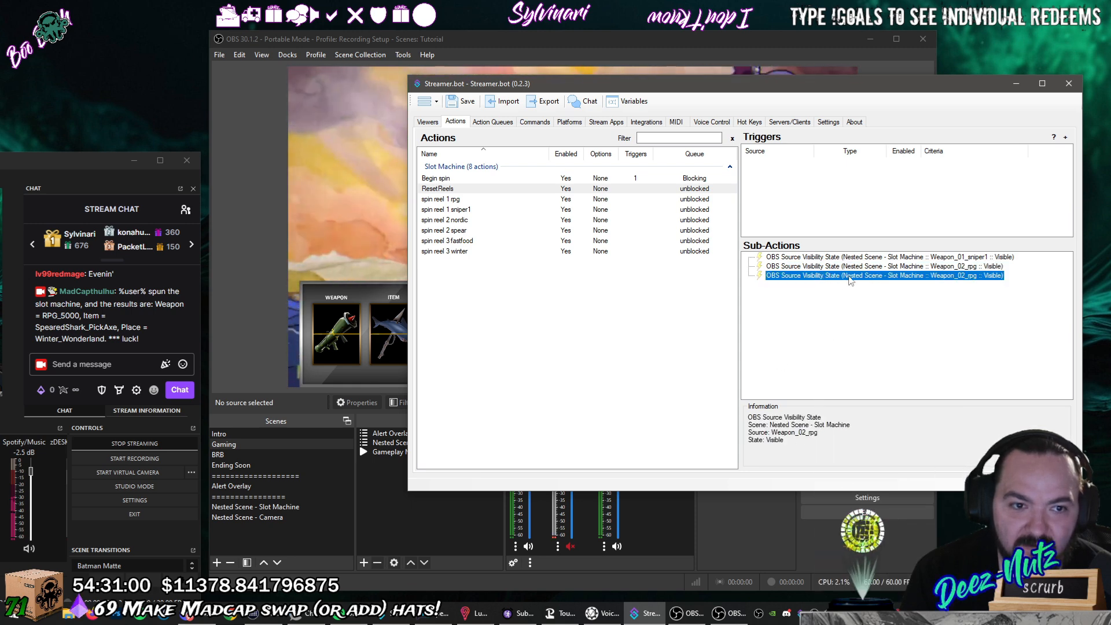
{"action": "double_click", "coordinate": [868, 266]}
{"action": "left_click", "coordinate": [825, 288]}
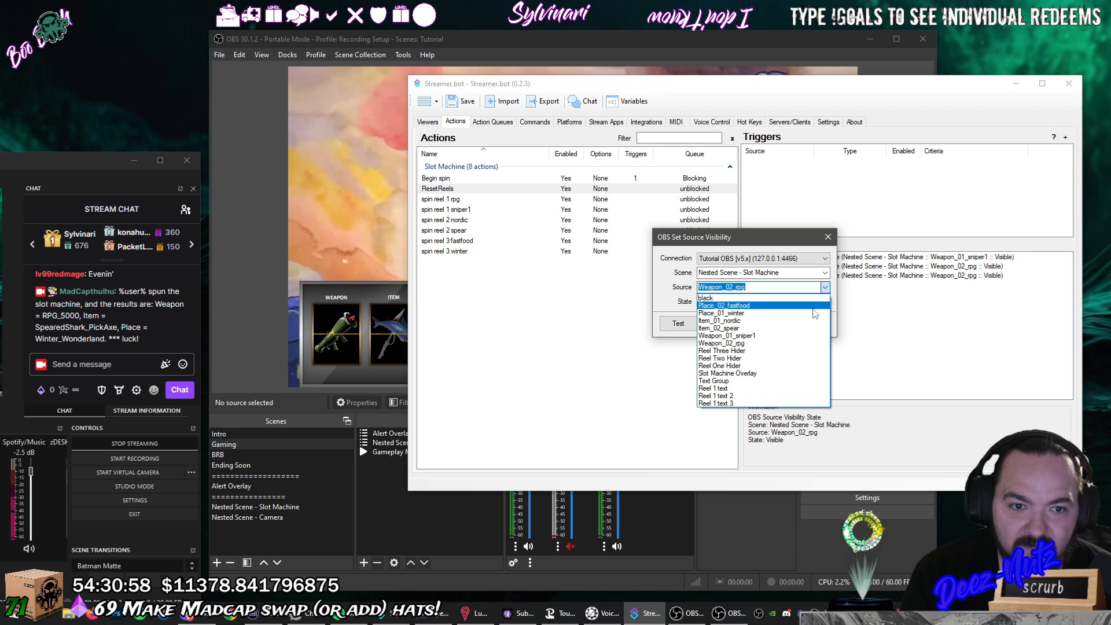
{"action": "left_click", "coordinate": [801, 330]}
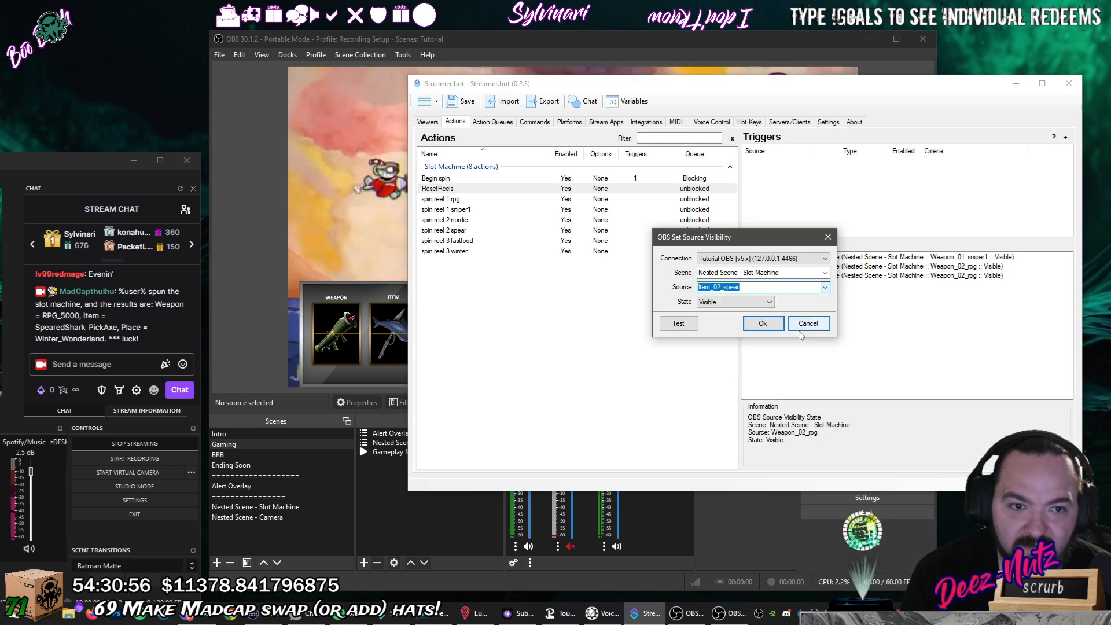
{"action": "left_click", "coordinate": [764, 323]}
Duplicate the Item_02_spear visibility sub-action and set the copy's source to Item_01_nordic.
{"action": "right_click", "coordinate": [874, 275]}
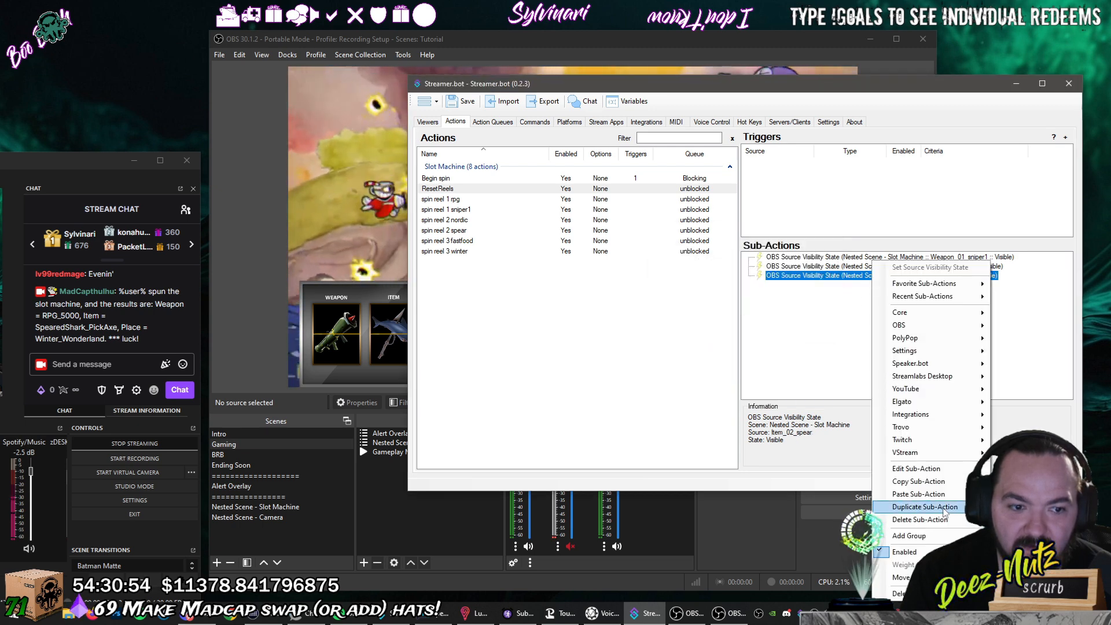
{"action": "left_click", "coordinate": [925, 507]}
{"action": "double_click", "coordinate": [811, 285]}
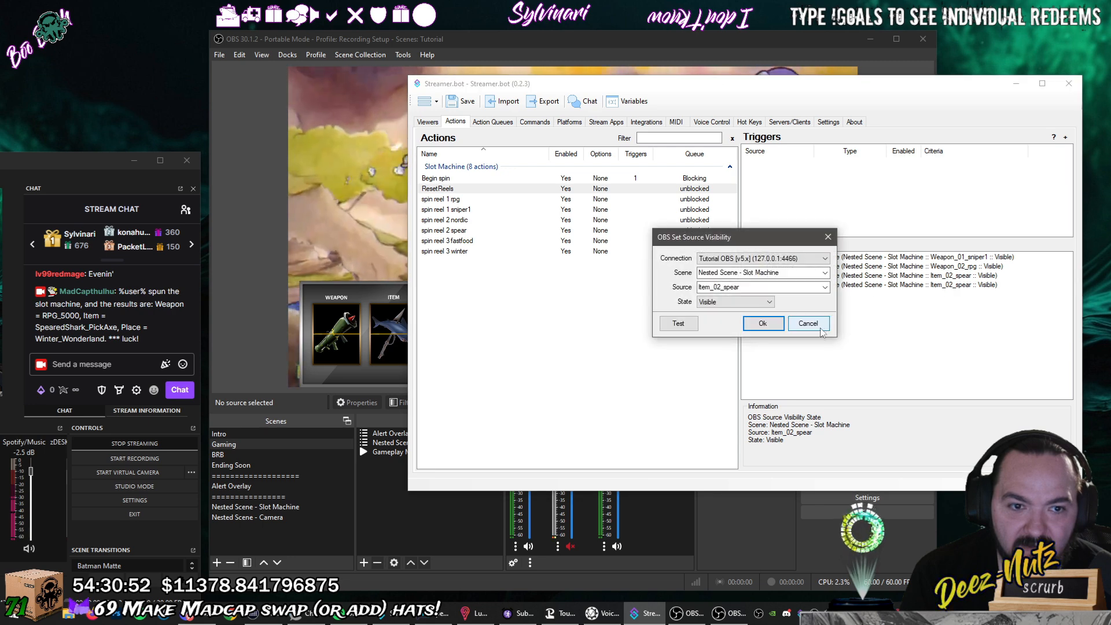
{"action": "left_click", "coordinate": [822, 287]}
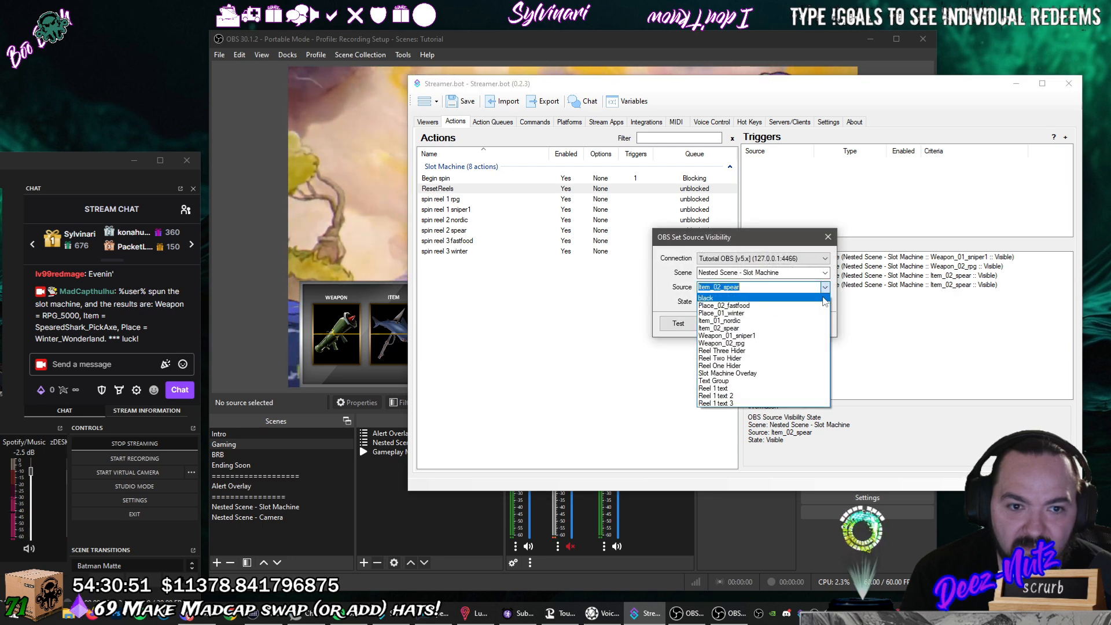
{"action": "left_click", "coordinate": [799, 321]}
{"action": "left_click", "coordinate": [765, 323]}
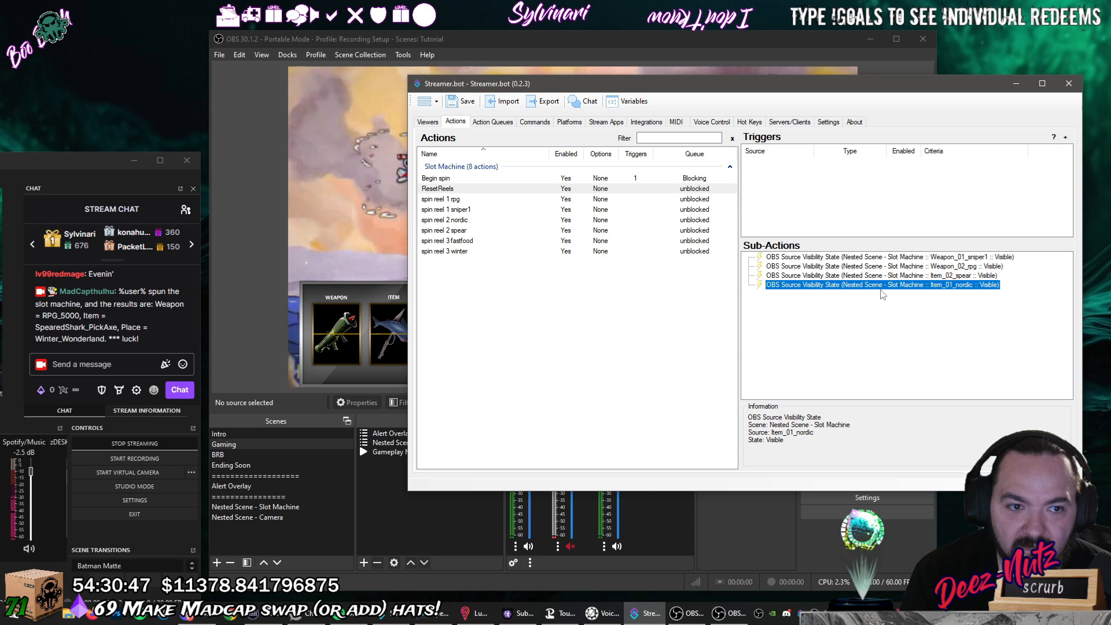
Duplicate the Item_01_nordic visibility sub-action and set the copy's source to Place_01_winter.
{"action": "right_click", "coordinate": [901, 285]}
{"action": "left_click", "coordinate": [924, 505]}
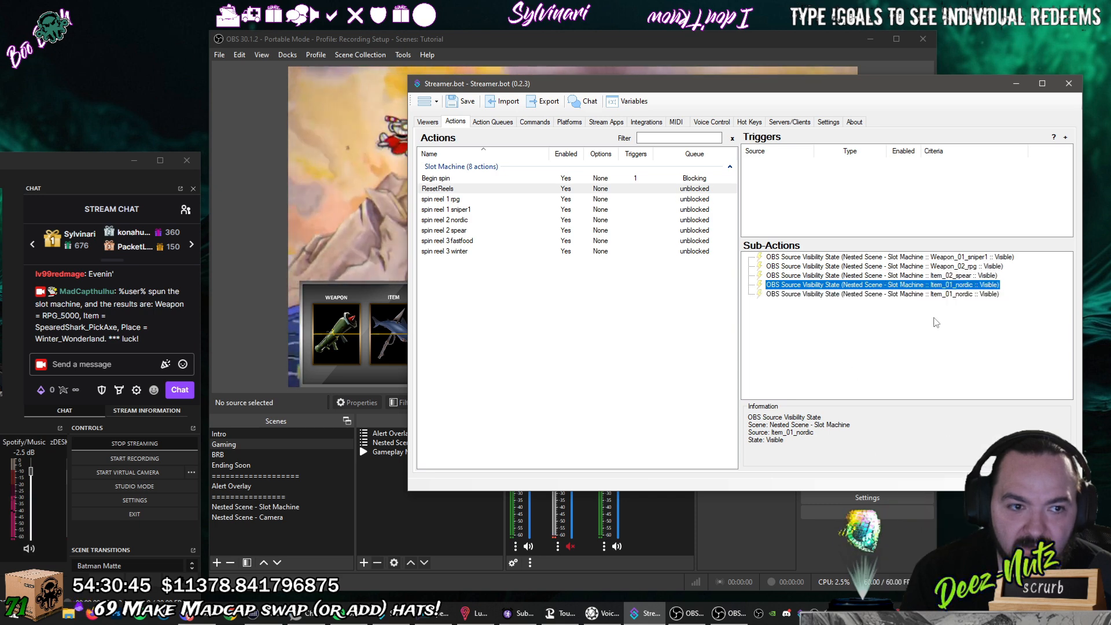
{"action": "left_click", "coordinate": [945, 295]}
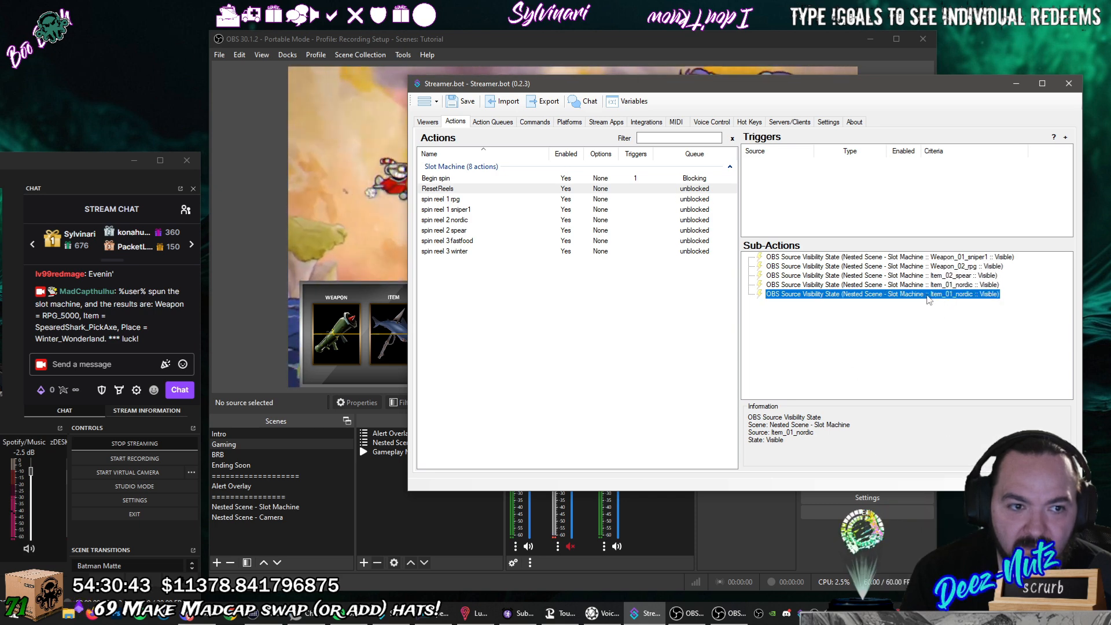
{"action": "double_click", "coordinate": [945, 295]}
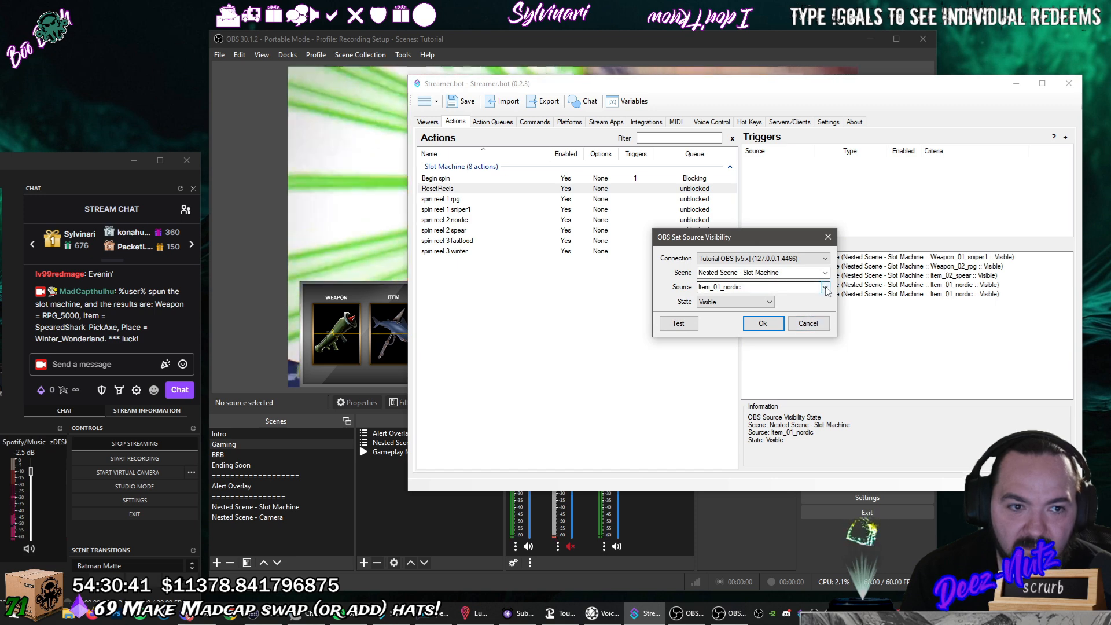
{"action": "left_click", "coordinate": [826, 288]}
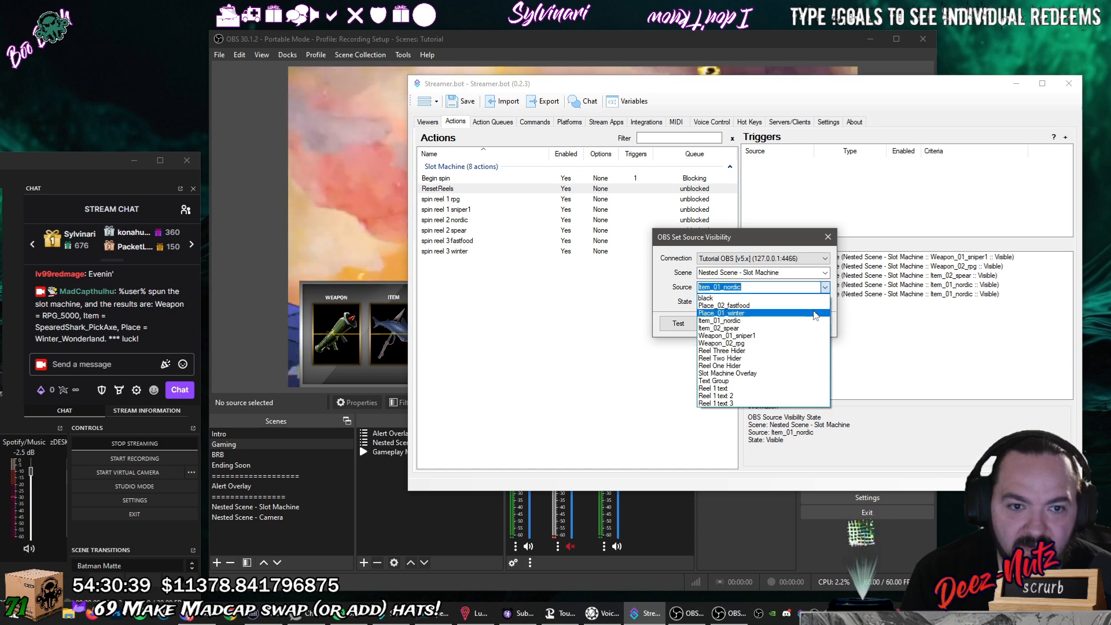
{"action": "left_click", "coordinate": [753, 313]}
{"action": "left_click", "coordinate": [763, 330]}
Duplicate the Place_01_winter visibility sub-action and set the copy's source to Place_02_fastfood.
{"action": "right_click", "coordinate": [882, 295]}
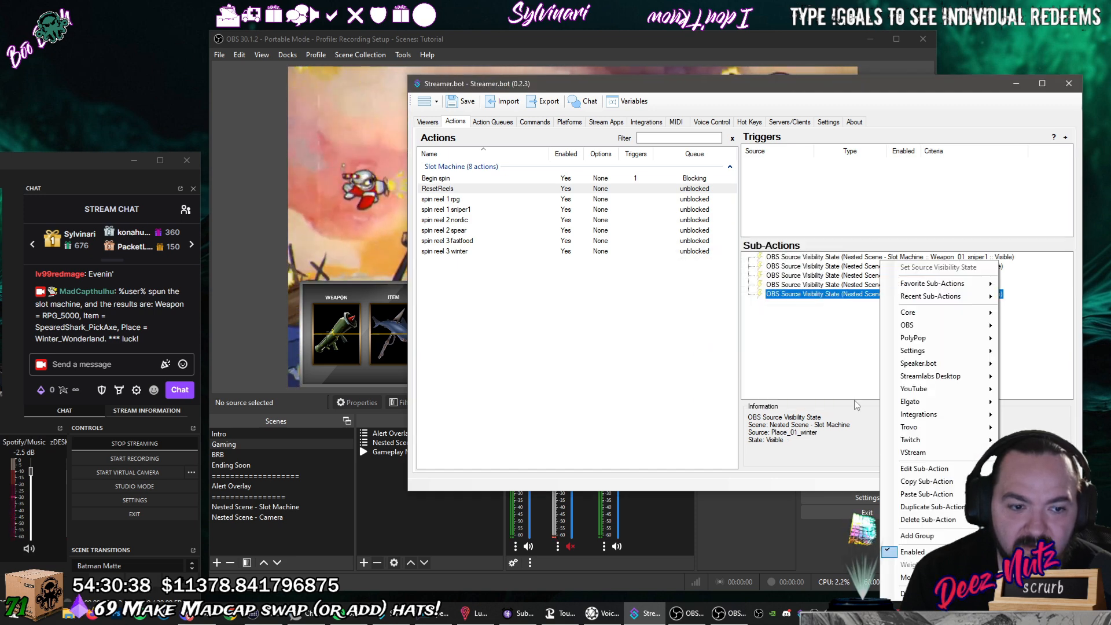
{"action": "left_click", "coordinate": [910, 507]}
{"action": "double_click", "coordinate": [886, 303]}
{"action": "left_click", "coordinate": [825, 287]}
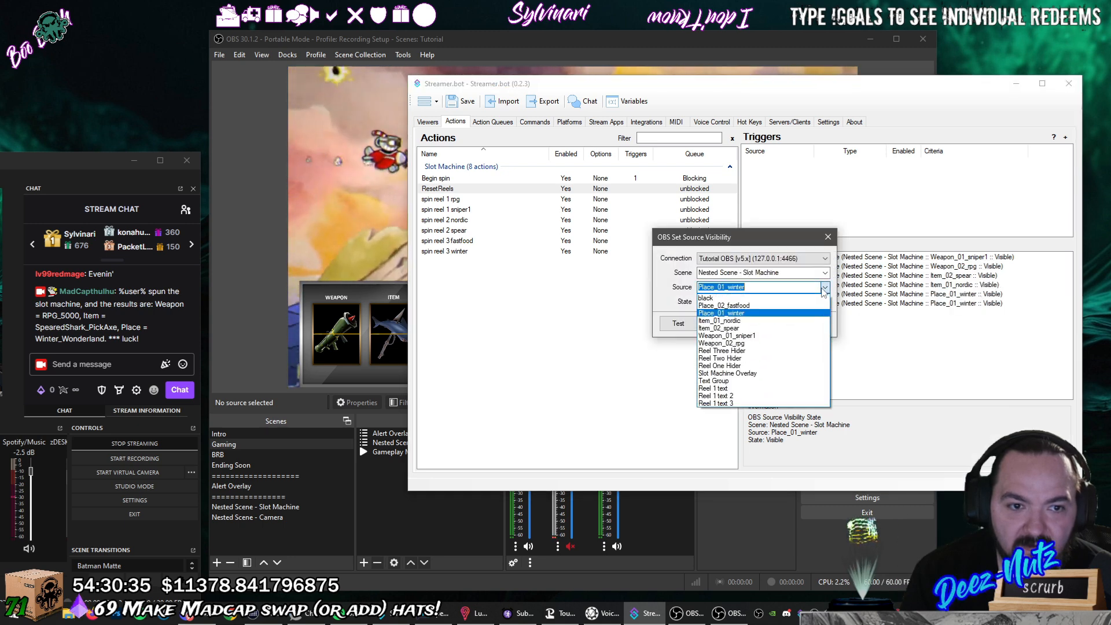
{"action": "left_click", "coordinate": [819, 305]}
{"action": "left_click", "coordinate": [763, 324]}
{"action": "left_click", "coordinate": [906, 314]}
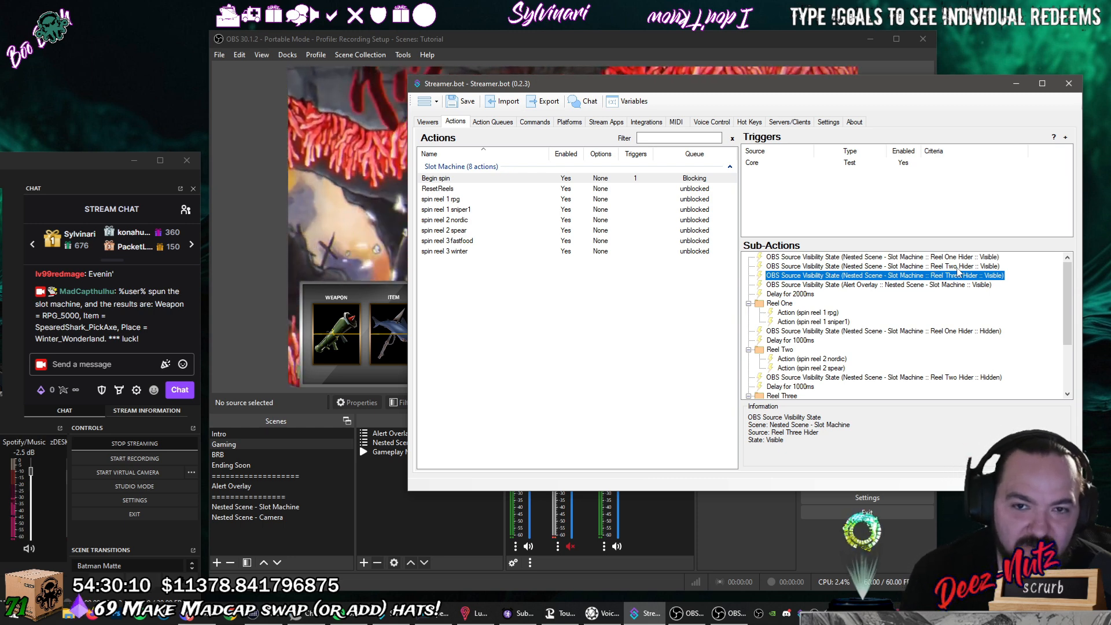
Set the state of the Weapon_01_sniper1 and Weapon_02_rpg visibility sub-actions in ResetReels to Hidden.
{"action": "left_click", "coordinate": [481, 192]}
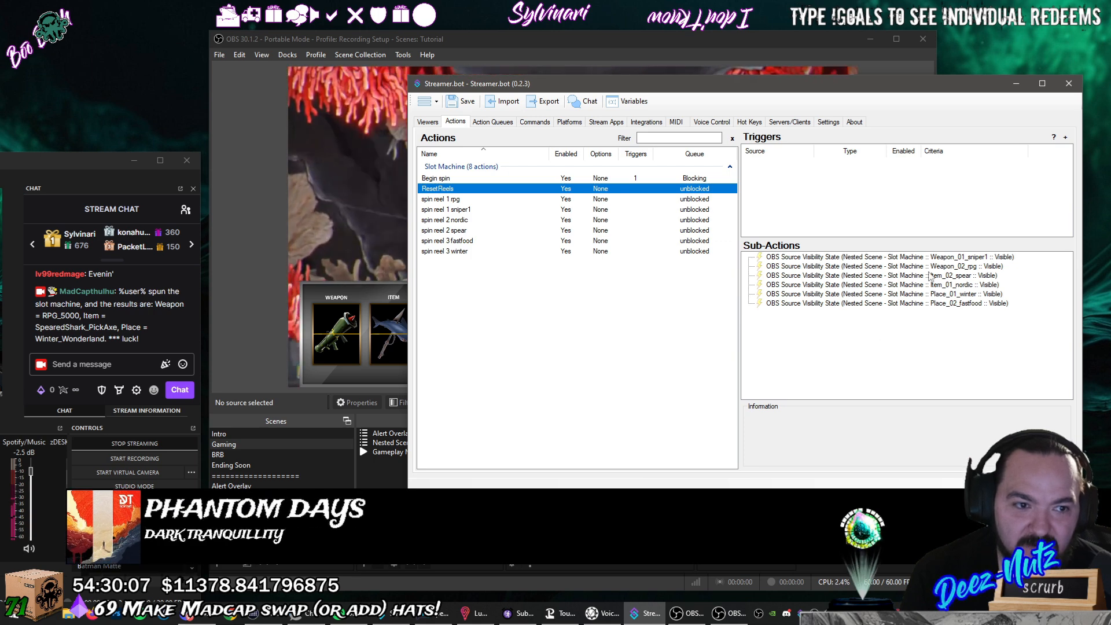
{"action": "double_click", "coordinate": [966, 258]}
{"action": "left_click", "coordinate": [734, 301]}
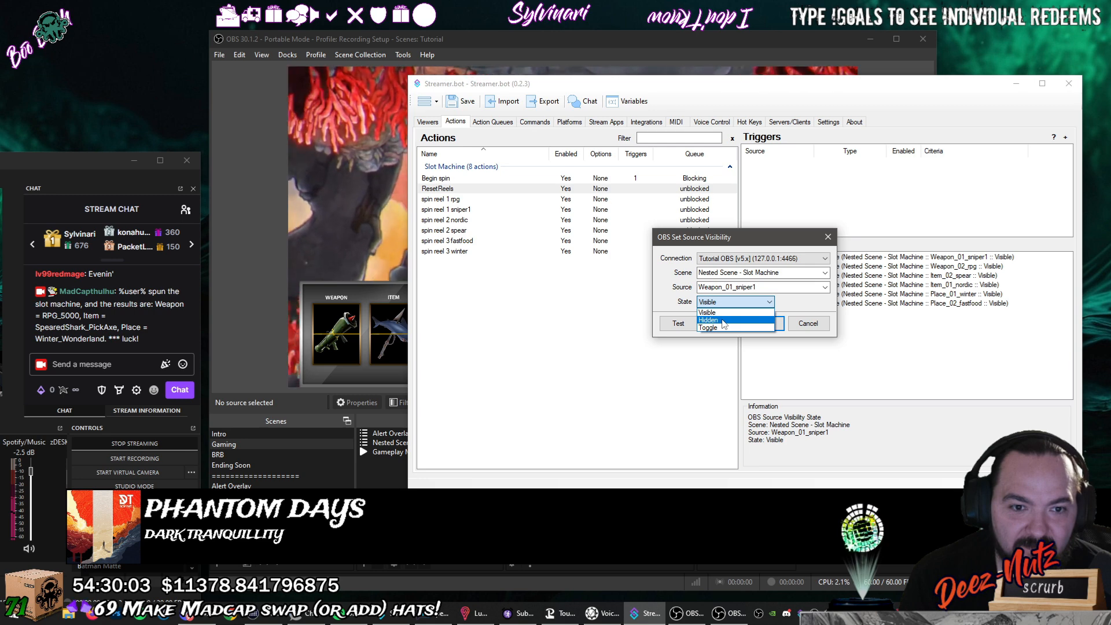
{"action": "left_click", "coordinate": [723, 320]}
{"action": "left_click", "coordinate": [763, 323]}
{"action": "double_click", "coordinate": [941, 267]}
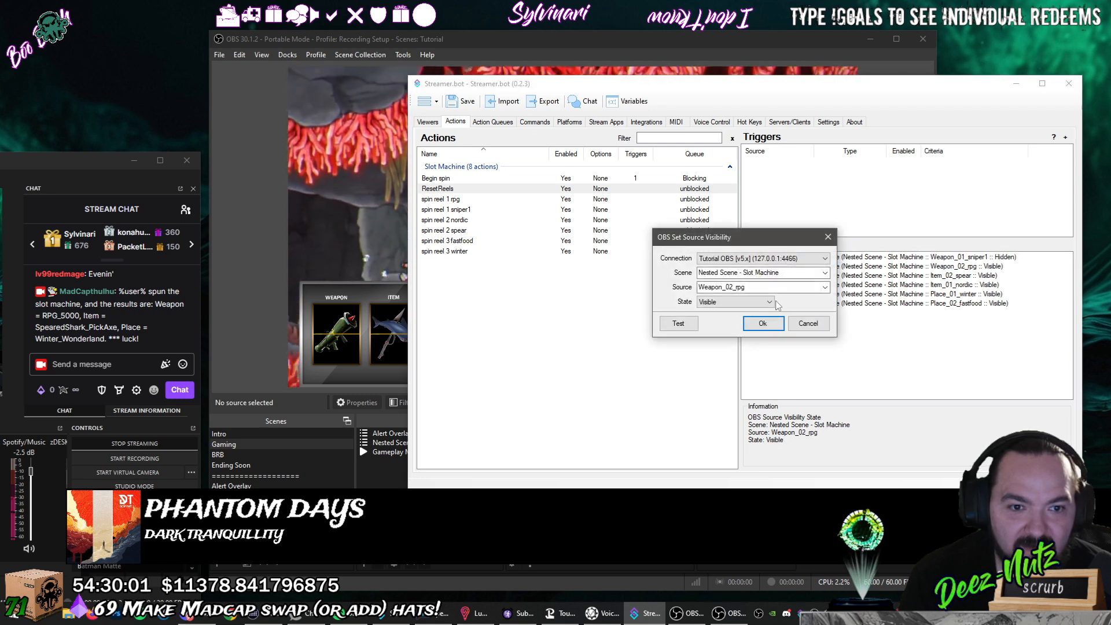
{"action": "left_click", "coordinate": [770, 302]}
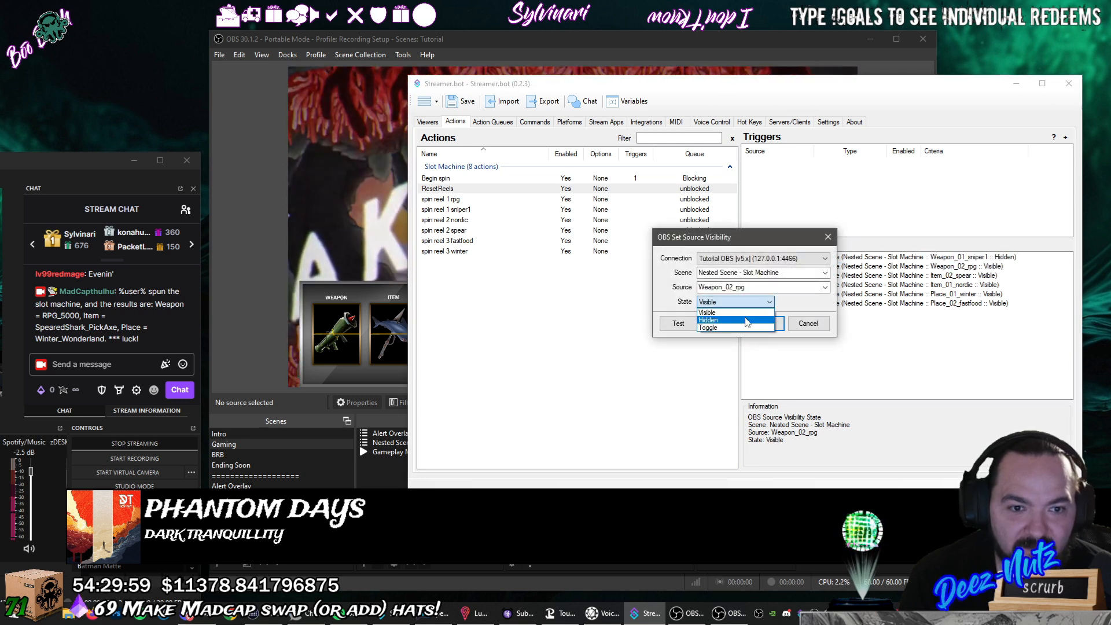
{"action": "left_click", "coordinate": [745, 321]}
{"action": "left_click", "coordinate": [763, 324]}
Set the state of the Item_02_spear and Item_01_nordic visibility sub-actions to Hidden.
{"action": "double_click", "coordinate": [903, 276]}
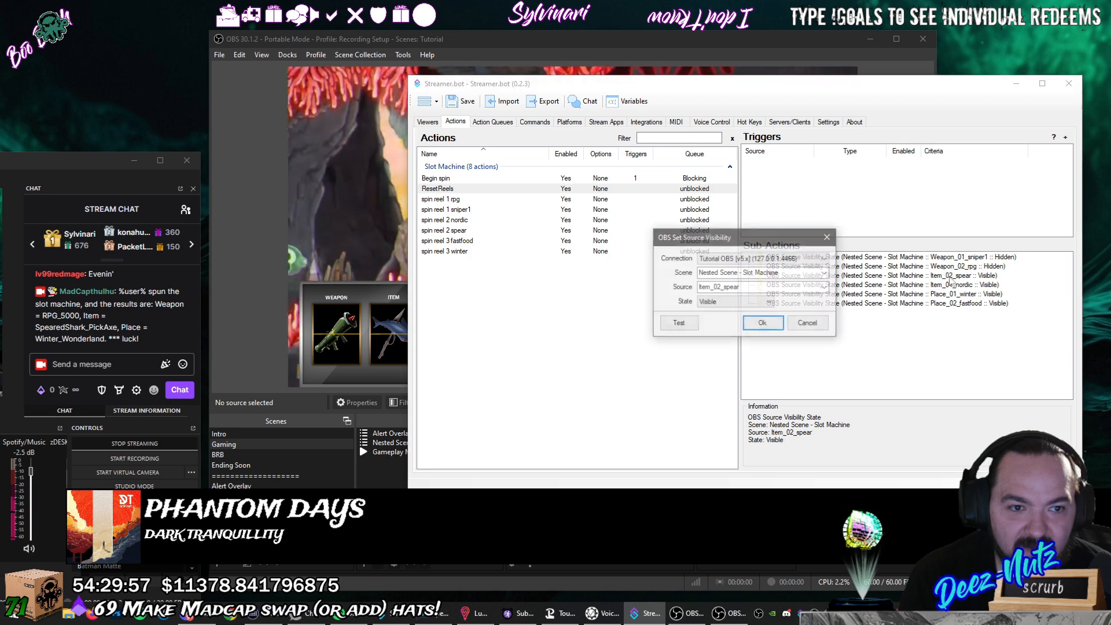
{"action": "left_click", "coordinate": [750, 304]}
{"action": "left_click", "coordinate": [747, 322]}
{"action": "left_click", "coordinate": [763, 323]}
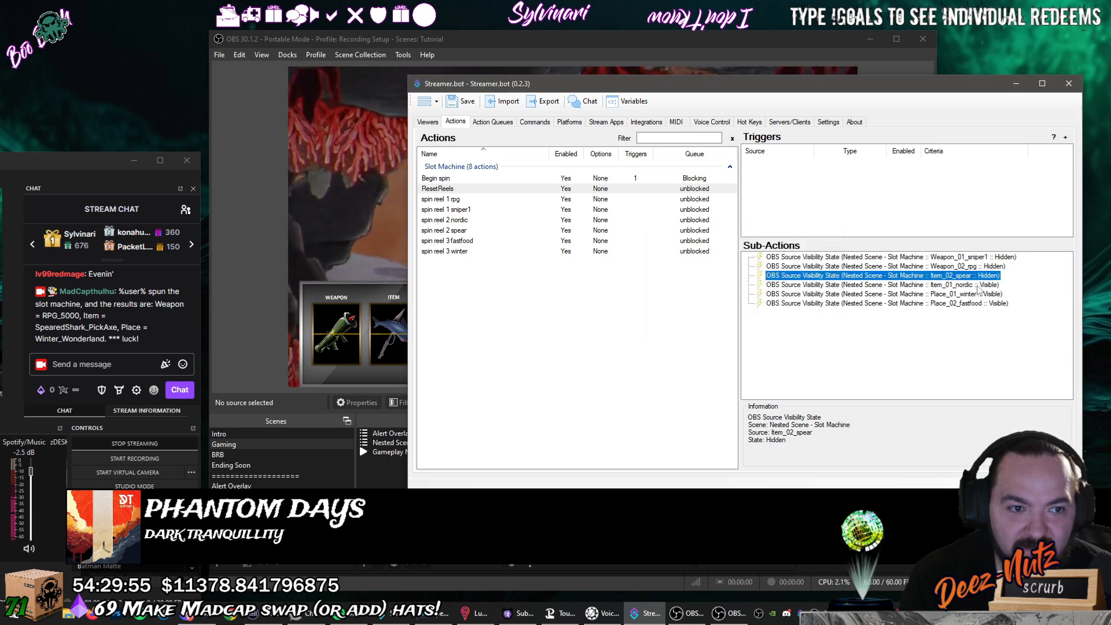
{"action": "double_click", "coordinate": [977, 285]}
{"action": "left_click", "coordinate": [751, 303]}
{"action": "left_click", "coordinate": [747, 321]}
{"action": "left_click", "coordinate": [763, 324]}
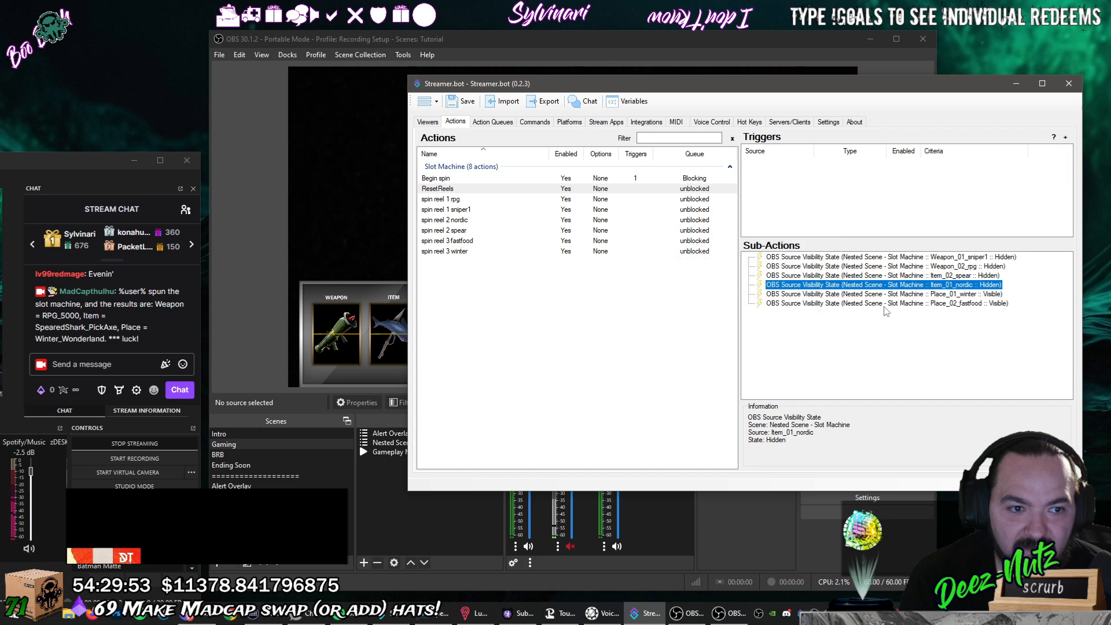
Set the state of the Place_01_winter and Place_02_fastfood visibility sub-actions to Hidden.
{"action": "double_click", "coordinate": [903, 294]}
{"action": "left_click", "coordinate": [751, 302]}
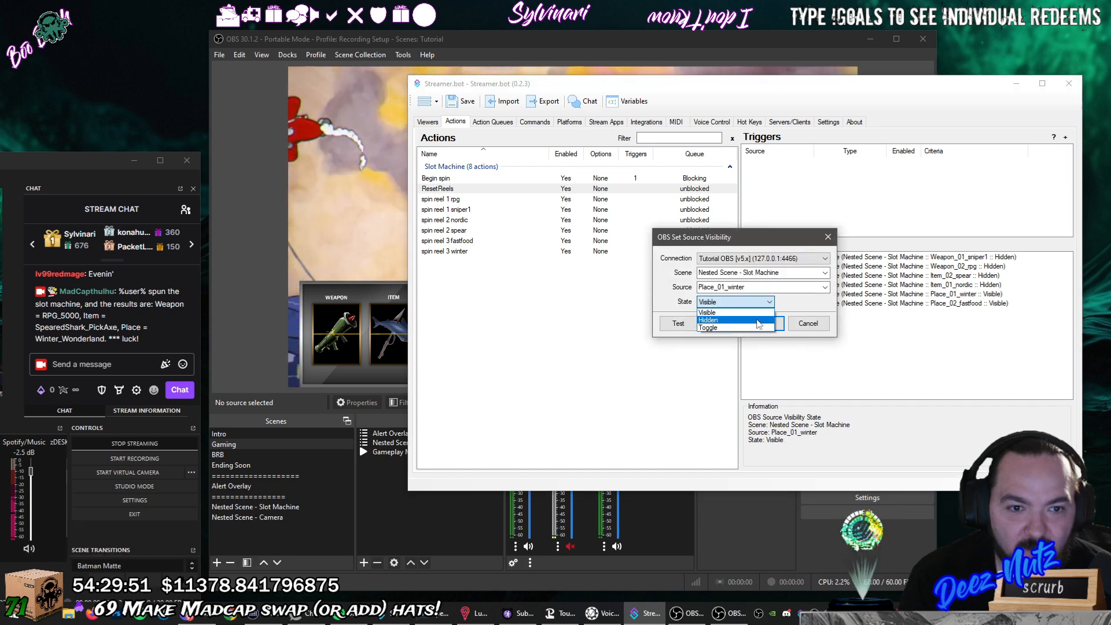
{"action": "left_click", "coordinate": [758, 321]}
{"action": "left_click", "coordinate": [763, 324]}
{"action": "double_click", "coordinate": [888, 304]}
{"action": "left_click", "coordinate": [751, 303]}
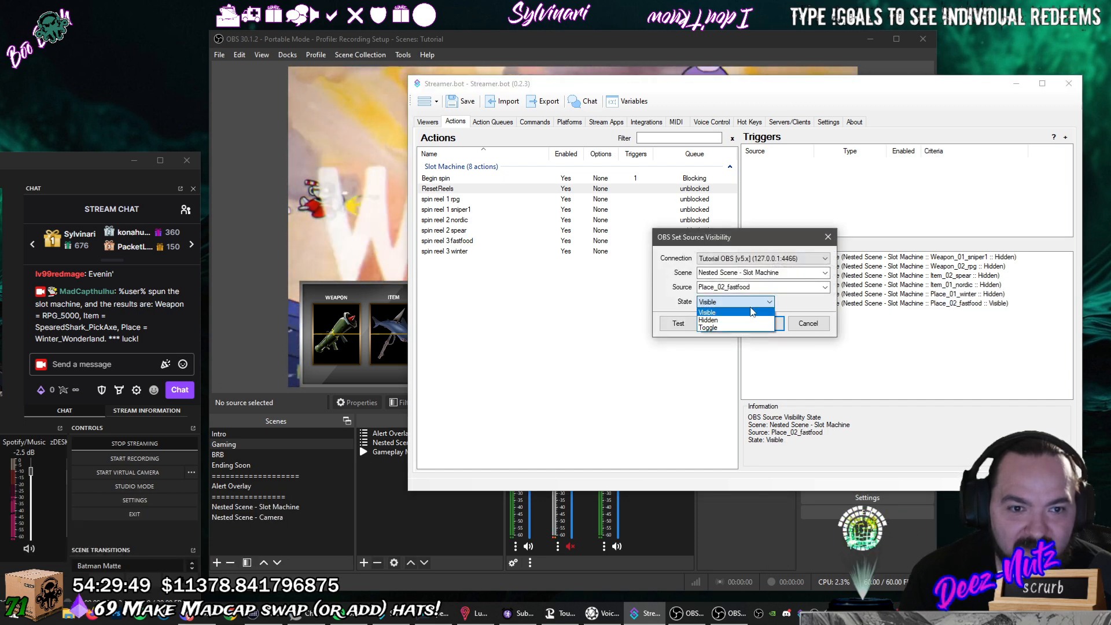
{"action": "left_click", "coordinate": [751, 312]}
{"action": "left_click", "coordinate": [751, 302]}
{"action": "left_click", "coordinate": [746, 320]}
{"action": "left_click", "coordinate": [763, 323]}
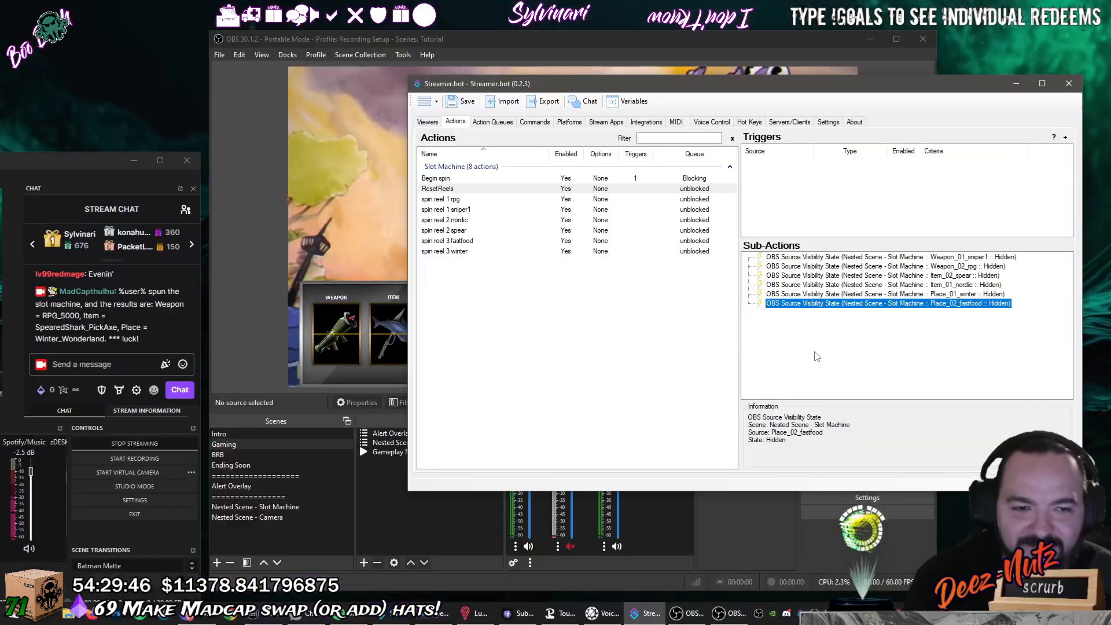
{"action": "left_click", "coordinate": [829, 344]}
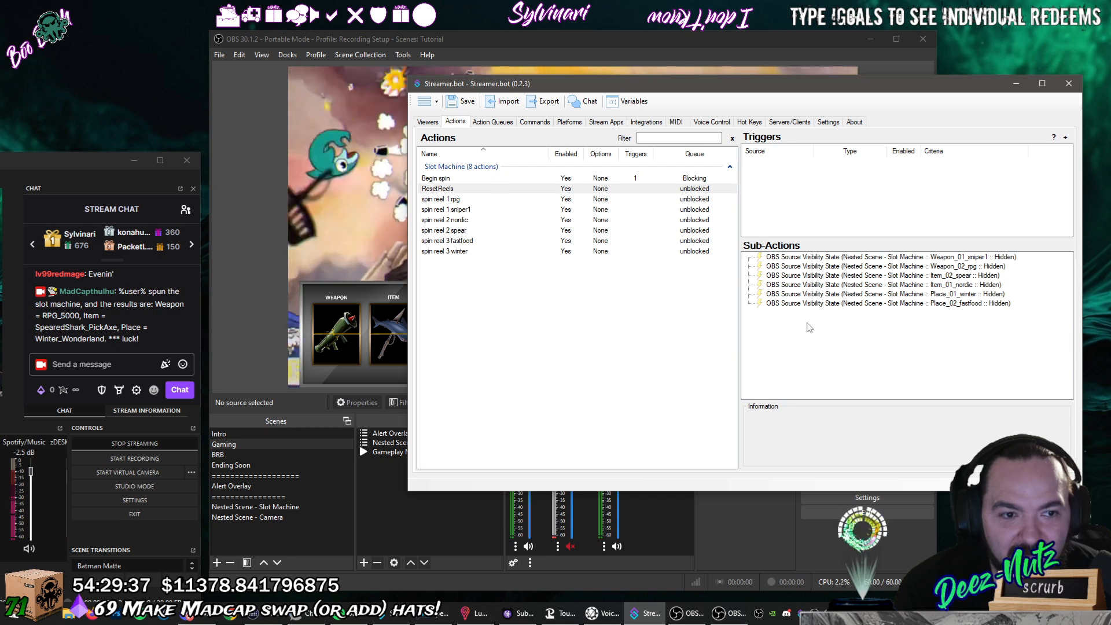
Add a Run Action sub-action that runs ResetReels at the end of the Begin spin action.
{"action": "left_click", "coordinate": [528, 180]}
{"action": "scroll", "coordinate": [811, 330], "scroll_direction": "down", "scroll_amount": 3}
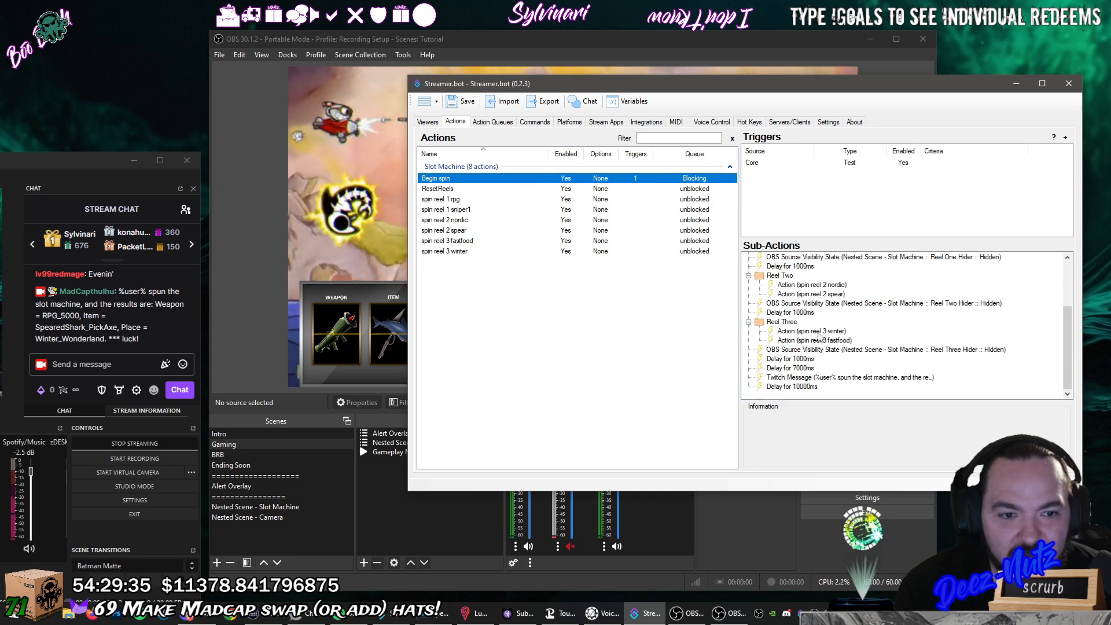
{"action": "right_click", "coordinate": [814, 396]}
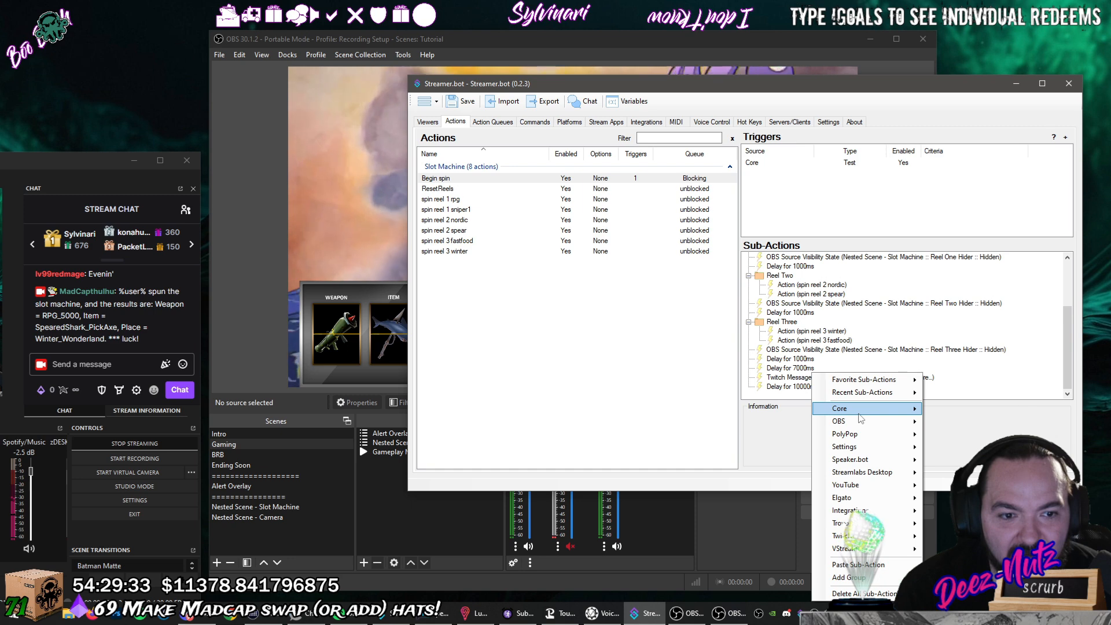
{"action": "mouse_move", "coordinate": [869, 409]}
{"action": "mouse_move", "coordinate": [977, 395]}
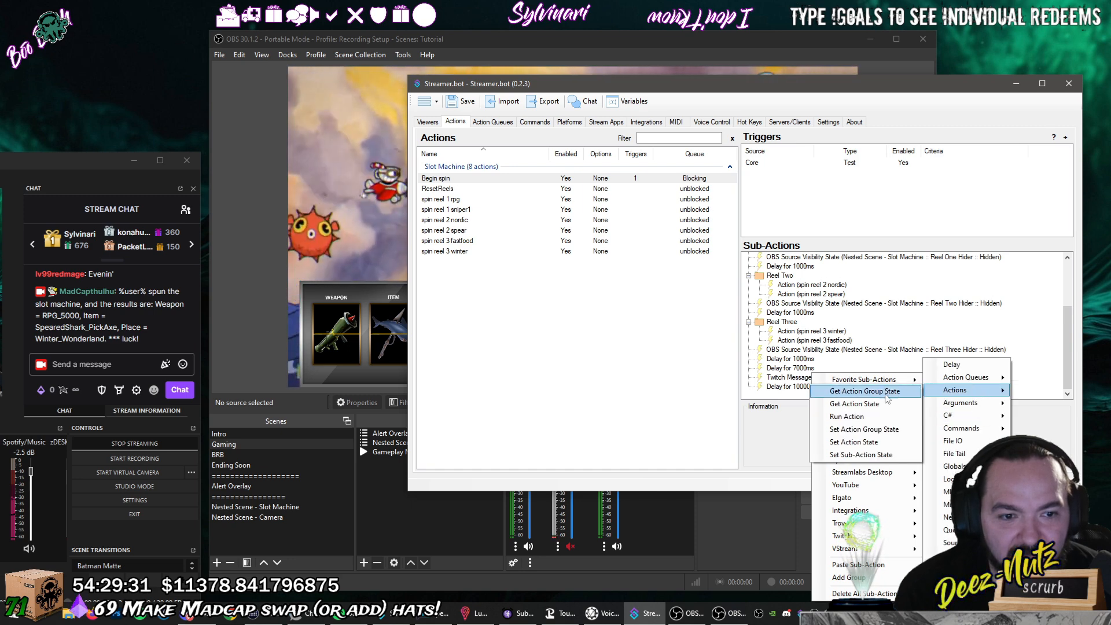
{"action": "left_click", "coordinate": [857, 412]}
{"action": "left_click", "coordinate": [773, 273]}
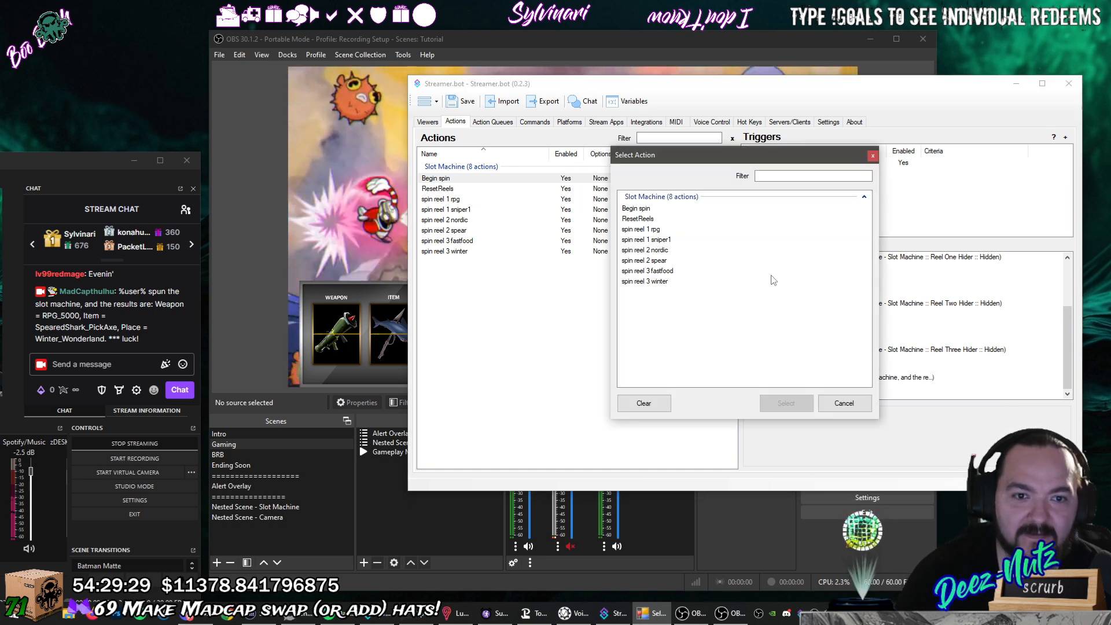
{"action": "left_click", "coordinate": [665, 219]}
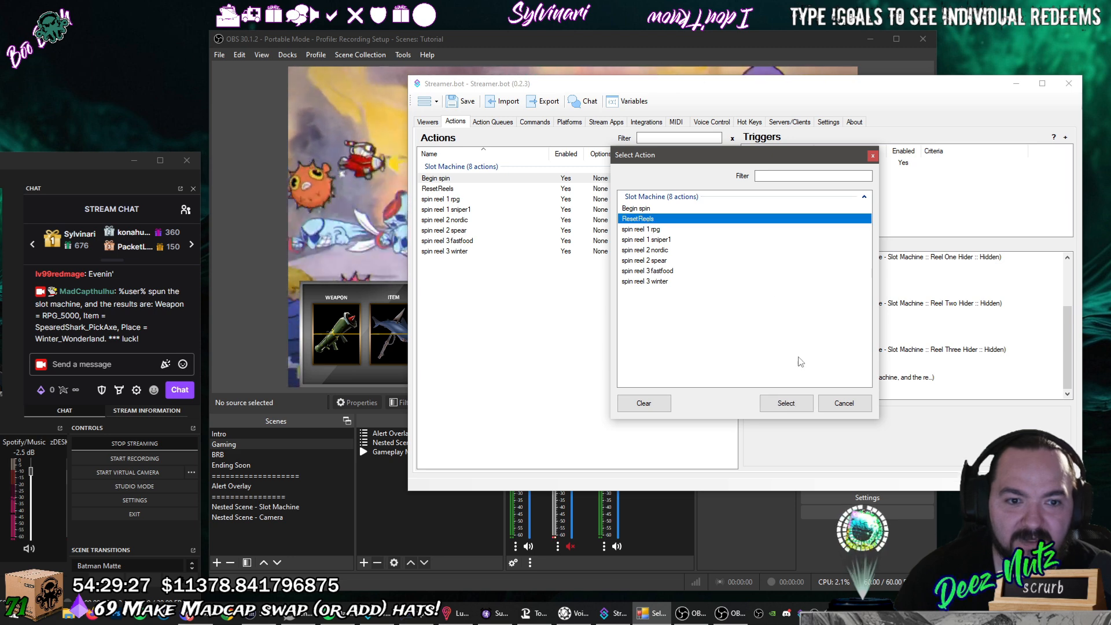
{"action": "left_click", "coordinate": [787, 403]}
{"action": "left_click", "coordinate": [763, 307]}
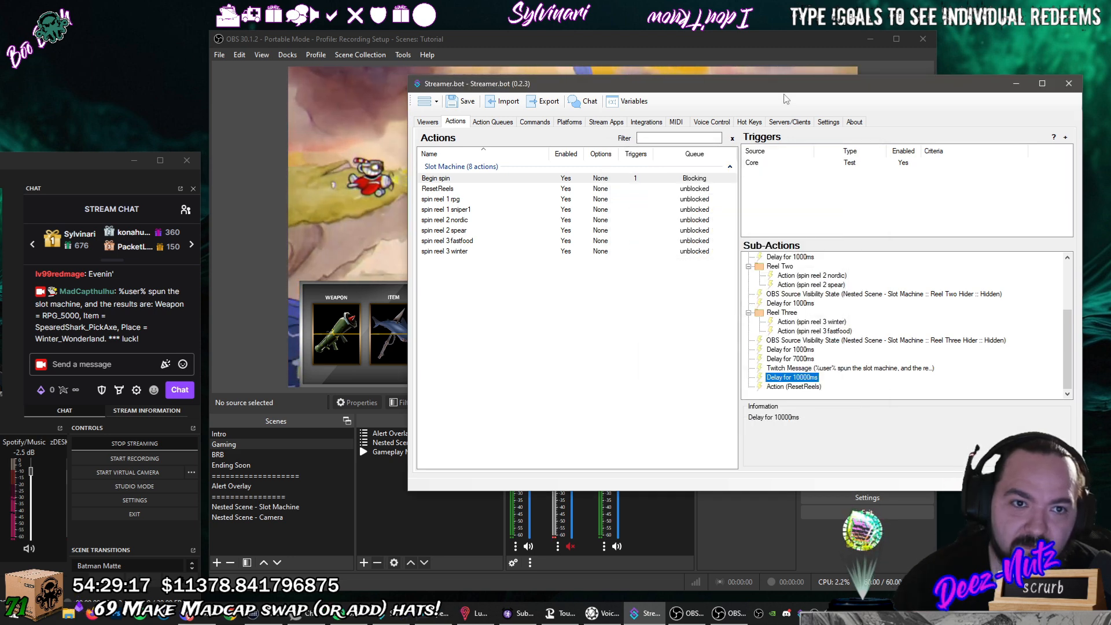
Set the delay just before the ResetReels sub-action in Begin spin to 8000 ms.
{"action": "left_click_drag", "start_coordinate": [788, 91], "coordinate": [812, 64]}
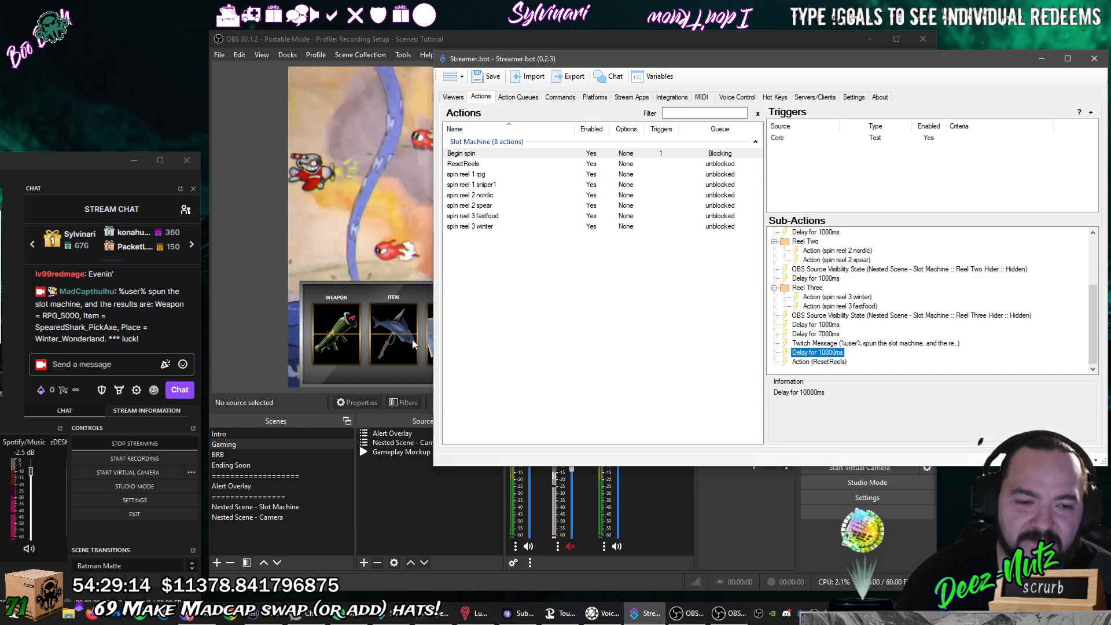
{"action": "double_click", "coordinate": [835, 352]}
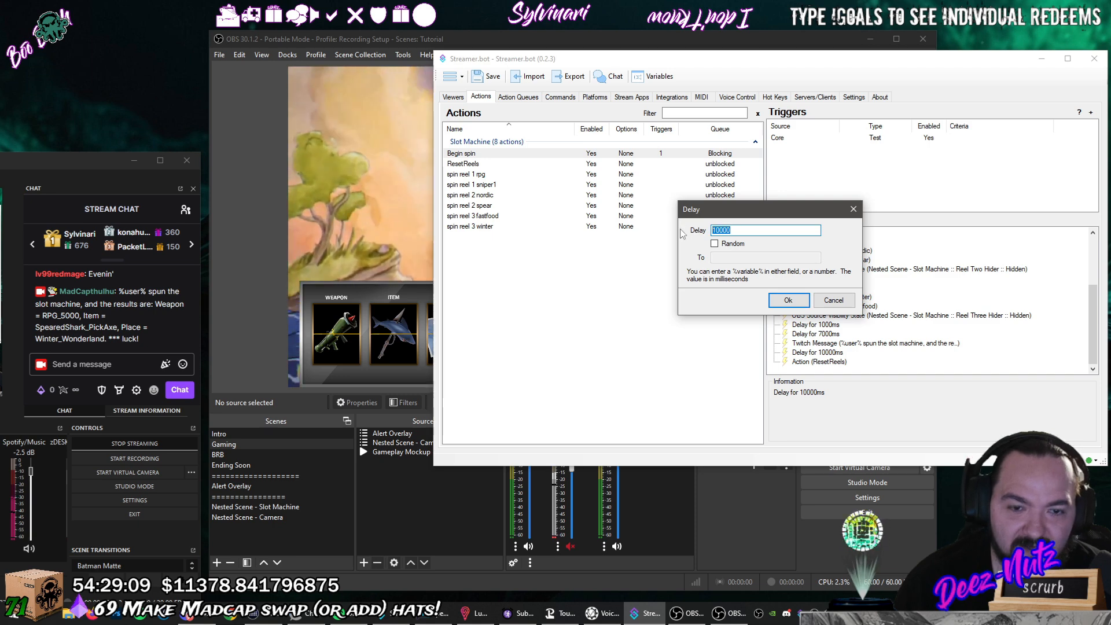
{"action": "left_click", "coordinate": [788, 300]}
Add a 2000 ms Delay sub-action directly after the 8000 ms delay in Begin spin.
{"action": "right_click", "coordinate": [839, 355]}
{"action": "mouse_move", "coordinate": [874, 306]}
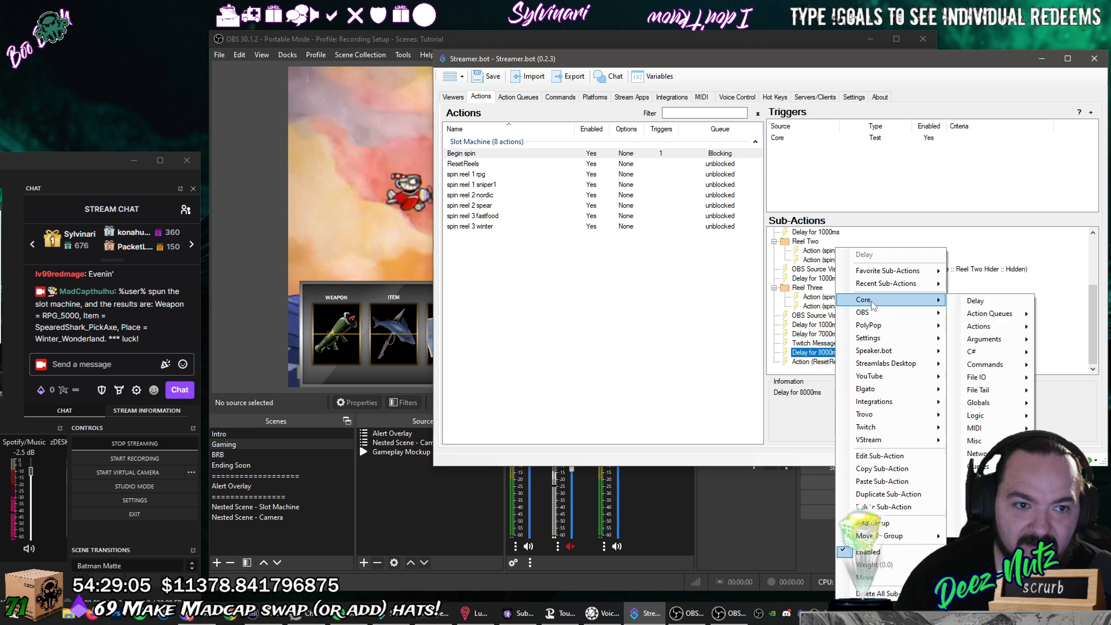
{"action": "left_click", "coordinate": [976, 301]}
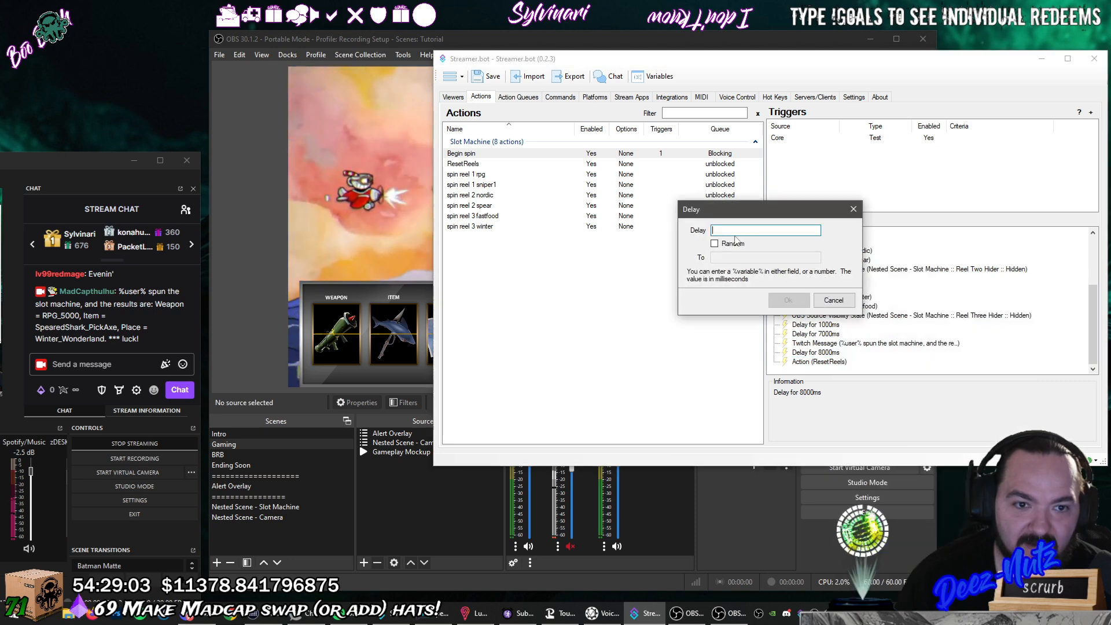
{"action": "type", "text": "2000"}
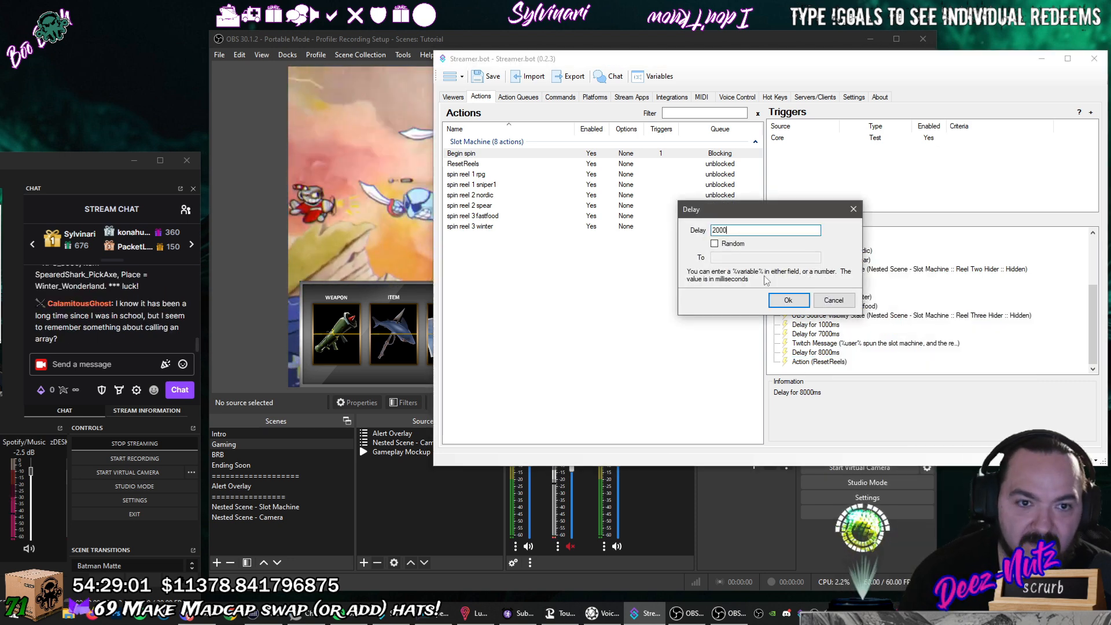
{"action": "left_click", "coordinate": [788, 301]}
{"action": "scroll", "coordinate": [860, 364], "scroll_direction": "down", "scroll_amount": 1}
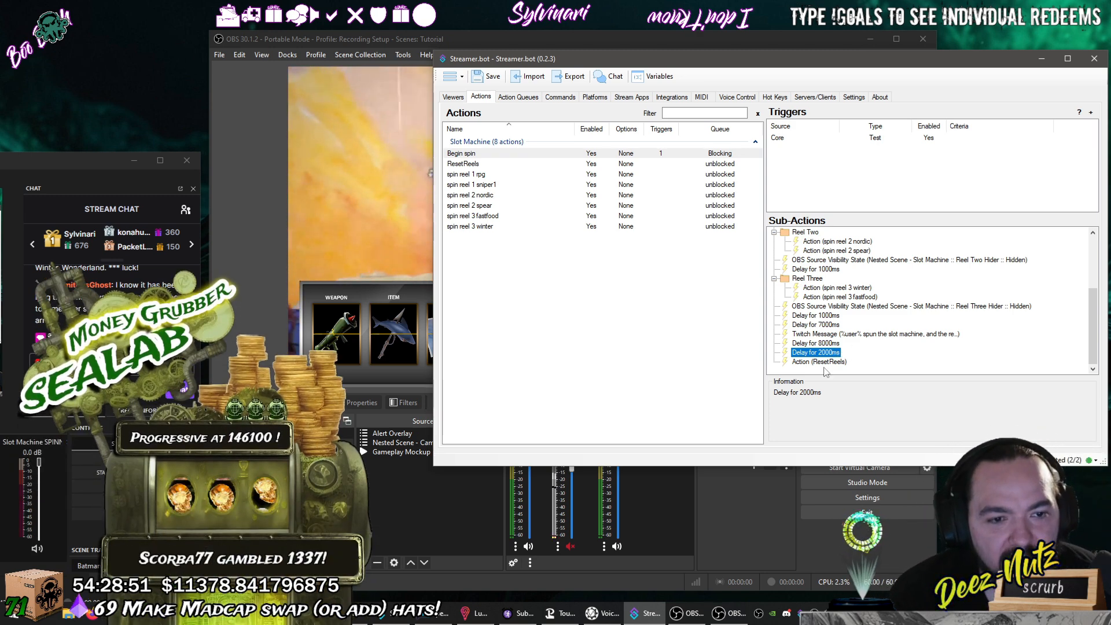
Copy the Alert Overlay visibility sub-action for Nested Scene - Slot Machine and place the copy between the 8000 ms and 2000 ms delays.
{"action": "left_click", "coordinate": [875, 358]}
{"action": "scroll", "coordinate": [903, 336], "scroll_direction": "up", "scroll_amount": 4}
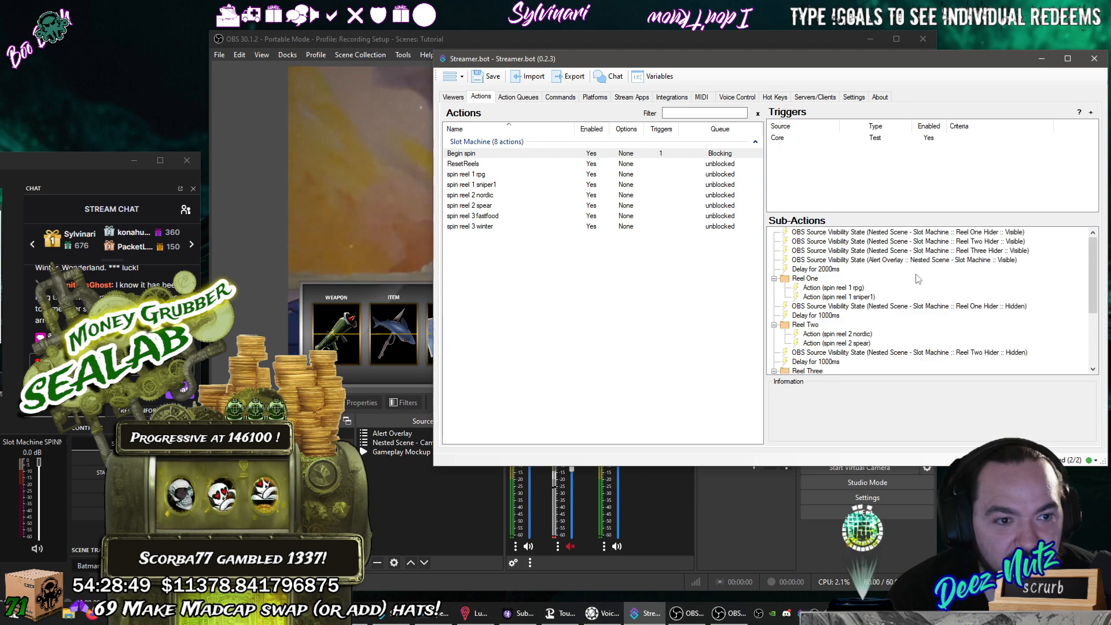
{"action": "left_click", "coordinate": [961, 261]}
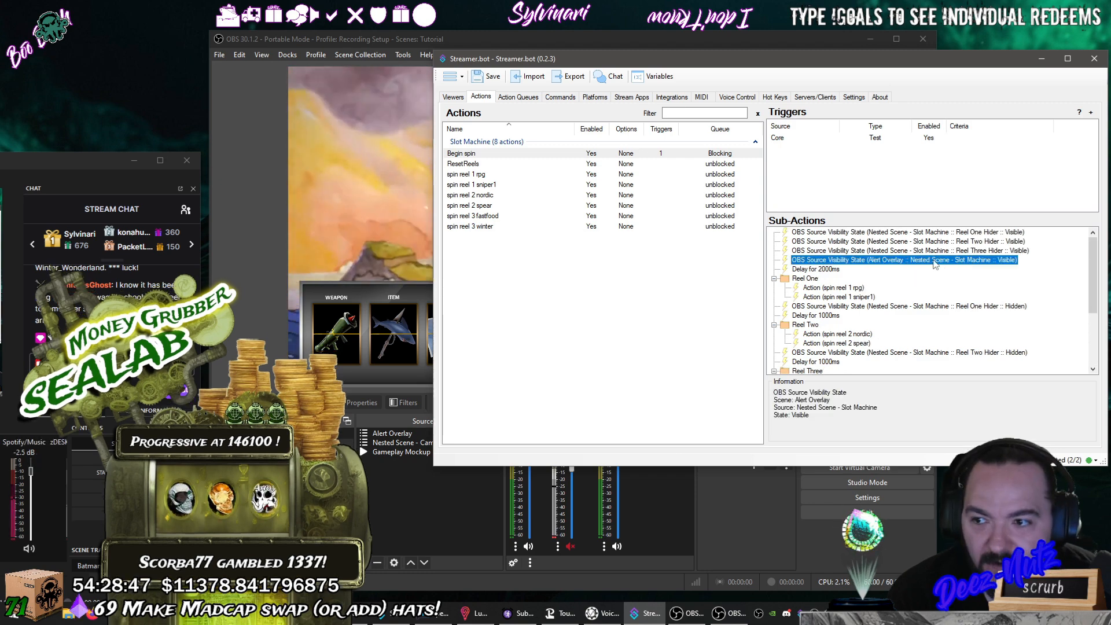
{"action": "right_click", "coordinate": [922, 265]}
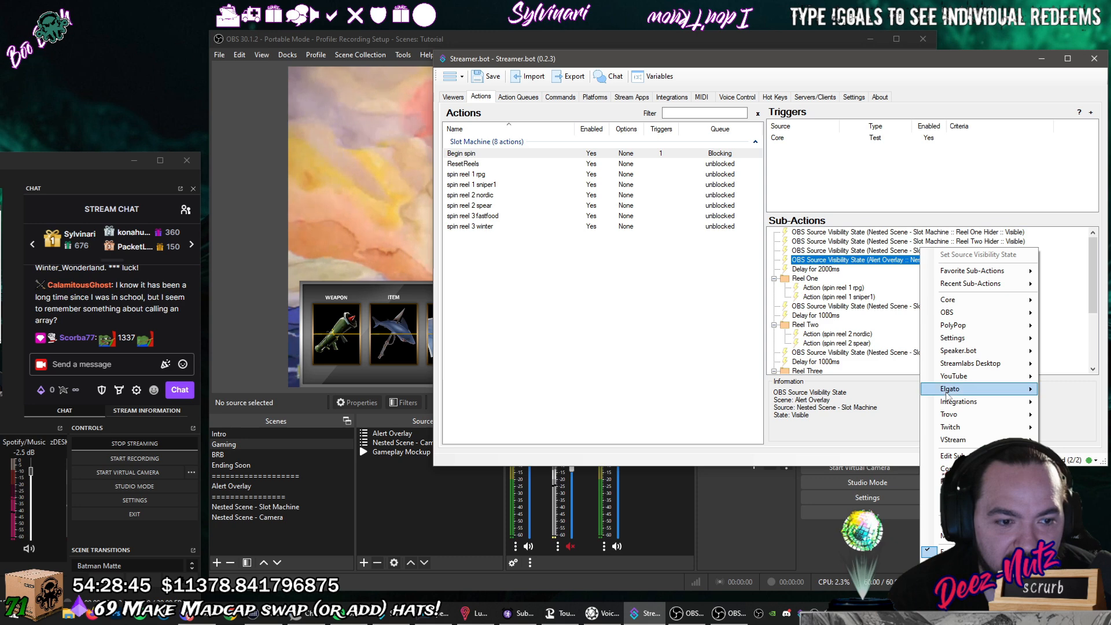
{"action": "left_click", "coordinate": [945, 469]}
{"action": "scroll", "coordinate": [913, 343], "scroll_direction": "down", "scroll_amount": 4}
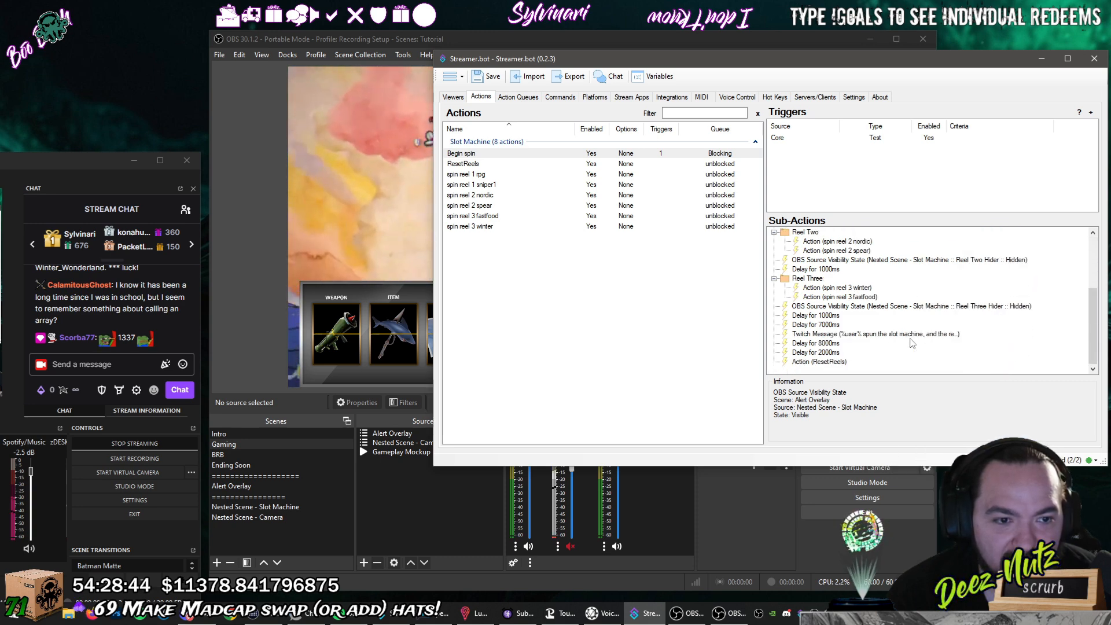
{"action": "right_click", "coordinate": [897, 372]}
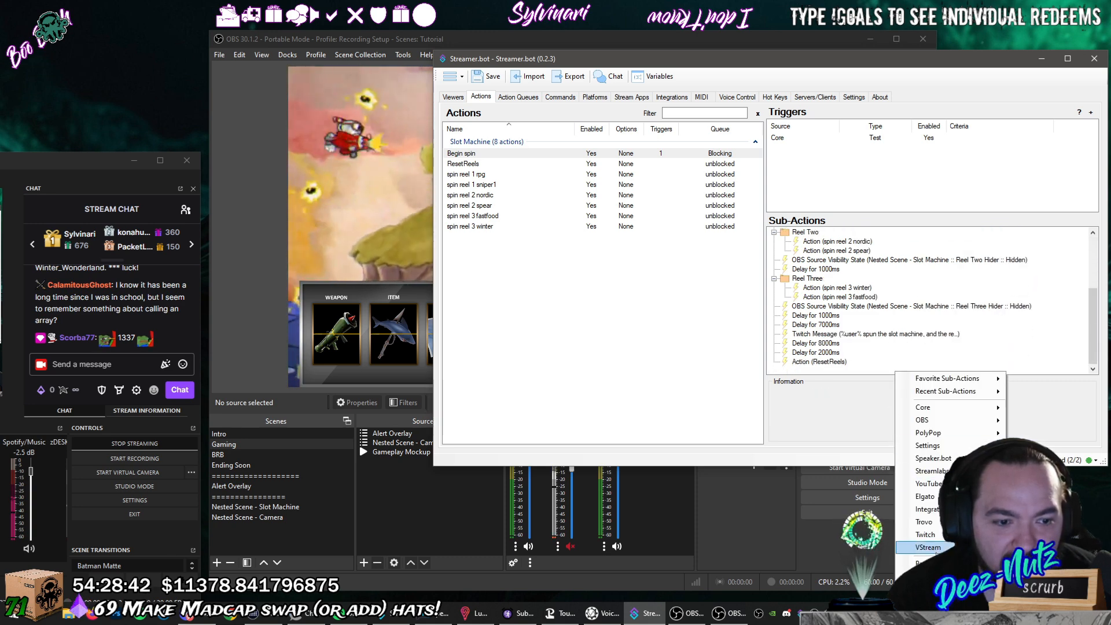
{"action": "left_click", "coordinate": [933, 562]}
{"action": "left_click", "coordinate": [882, 371]}
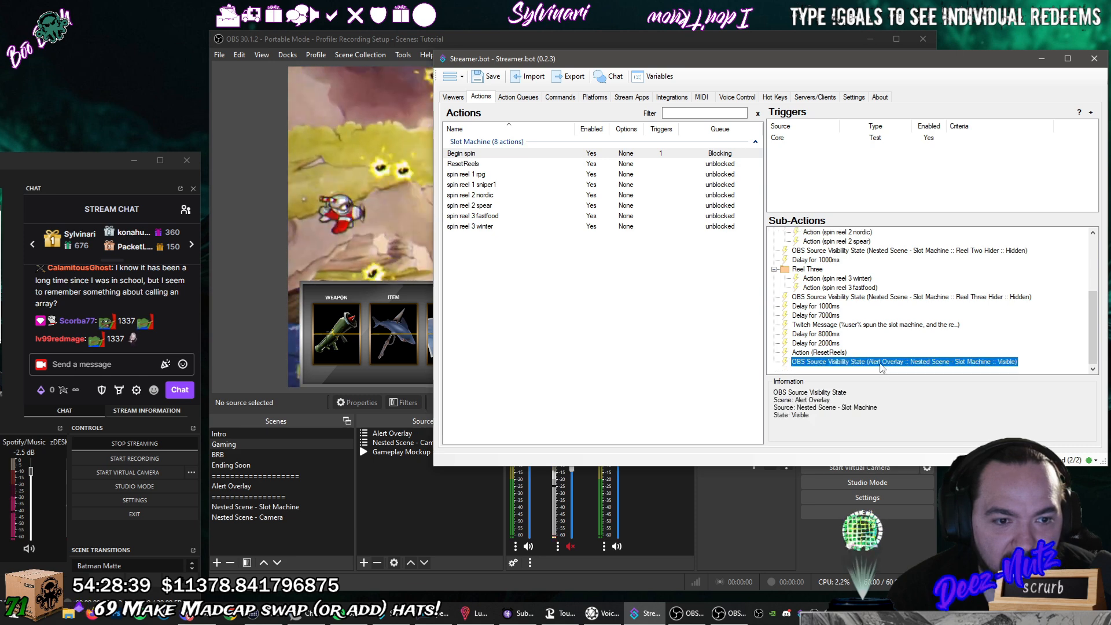
{"action": "left_click_drag", "start_coordinate": [882, 368], "coordinate": [885, 347]}
Set the state of the copied Alert Overlay visibility sub-action to Hidden.
{"action": "double_click", "coordinate": [954, 354]}
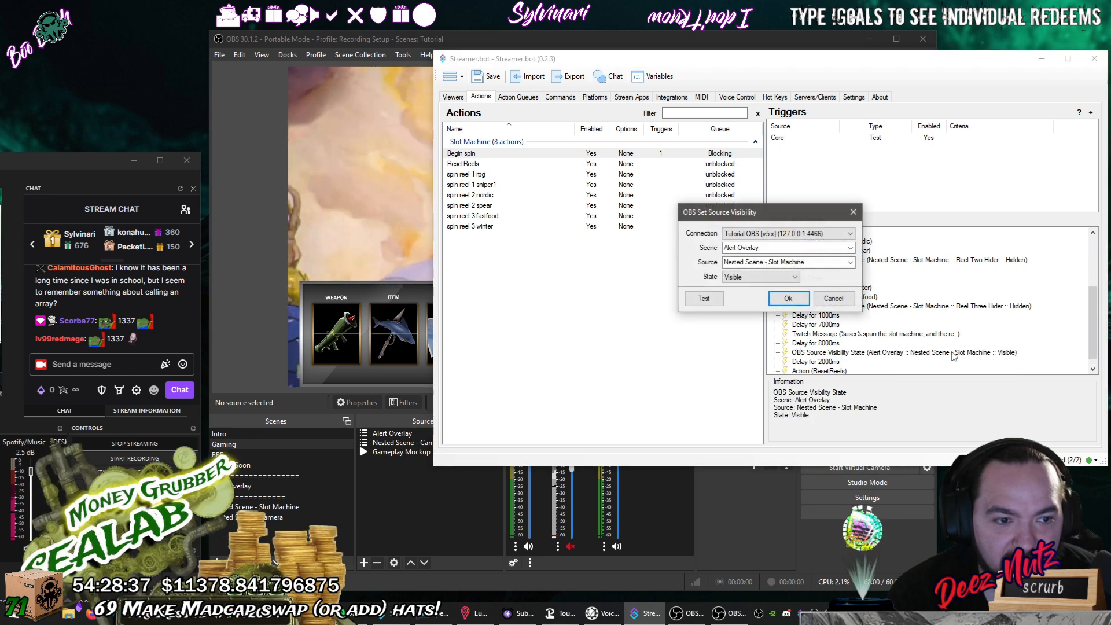
{"action": "left_click", "coordinate": [788, 277]}
{"action": "left_click", "coordinate": [789, 296]}
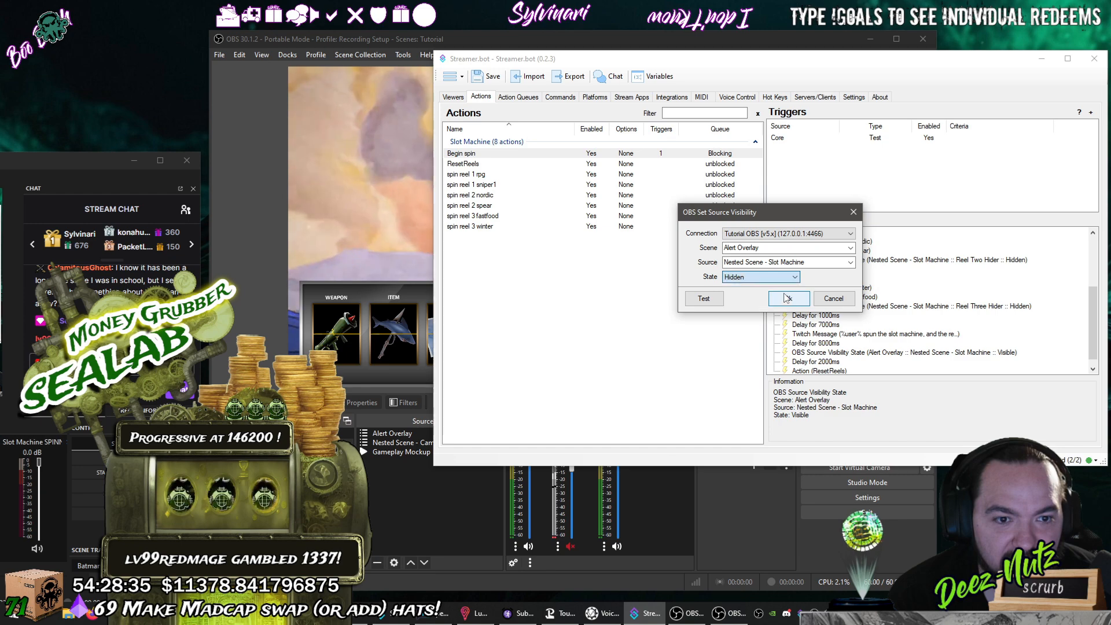
{"action": "left_click", "coordinate": [792, 298]}
Run the Begin spin test trigger twice and compare the reels shown in OBS with the result message in chat.
{"action": "right_click", "coordinate": [927, 140]}
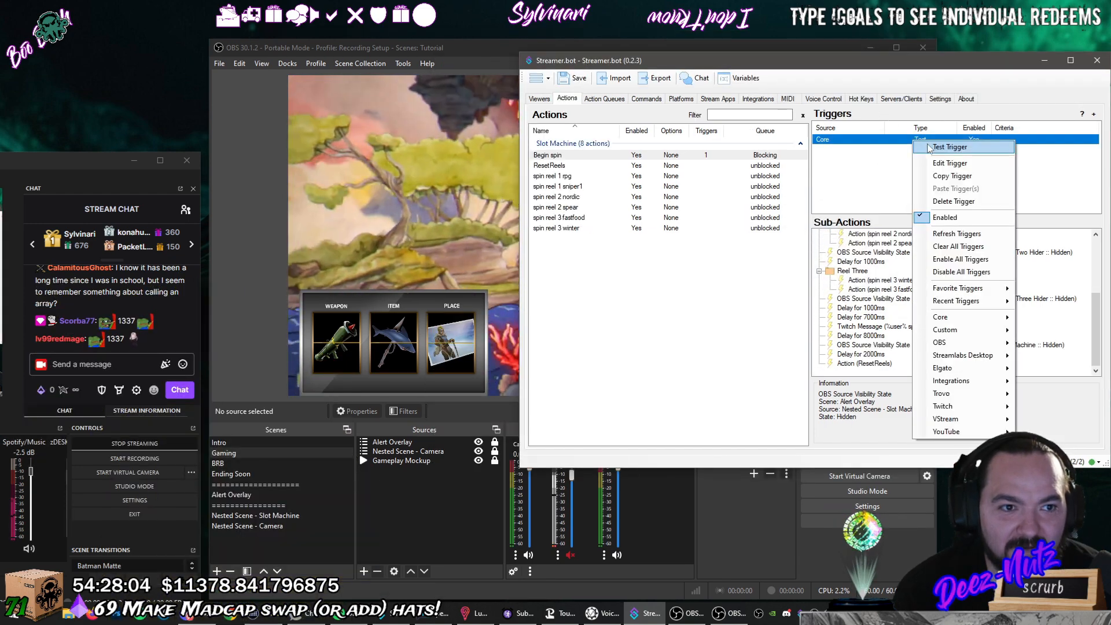
{"action": "left_click", "coordinate": [949, 147]}
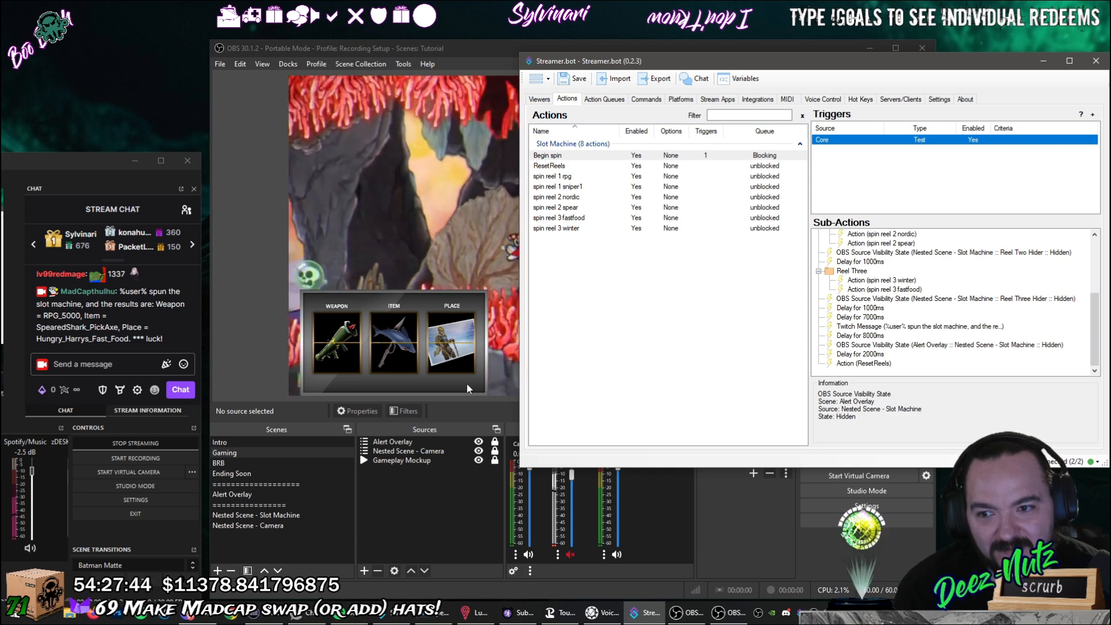
{"action": "right_click", "coordinate": [905, 140]}
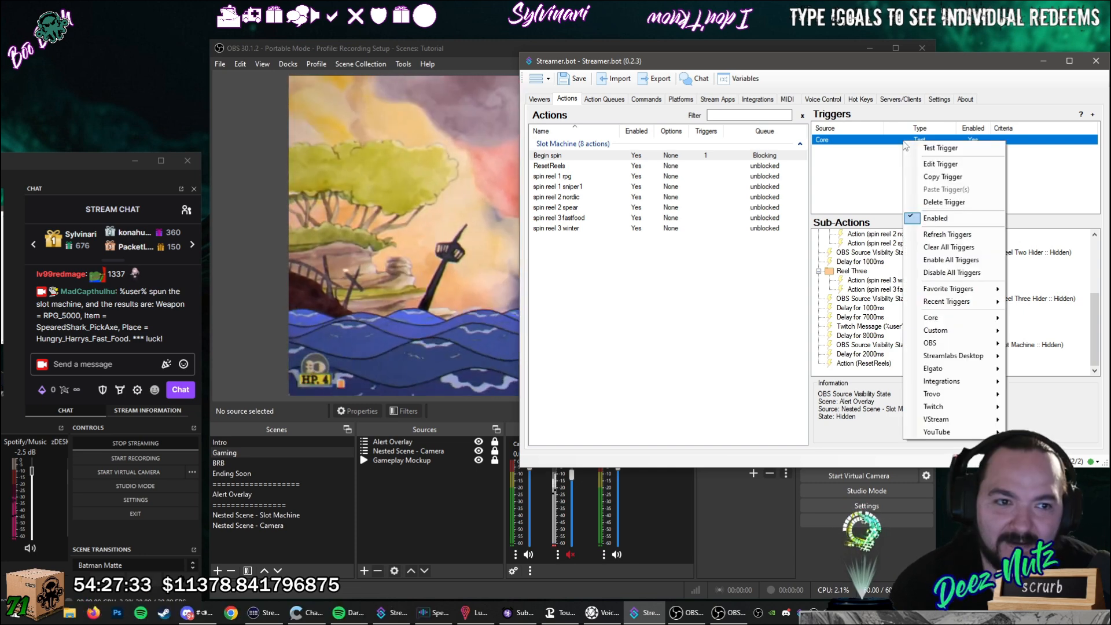
{"action": "left_click", "coordinate": [920, 150]}
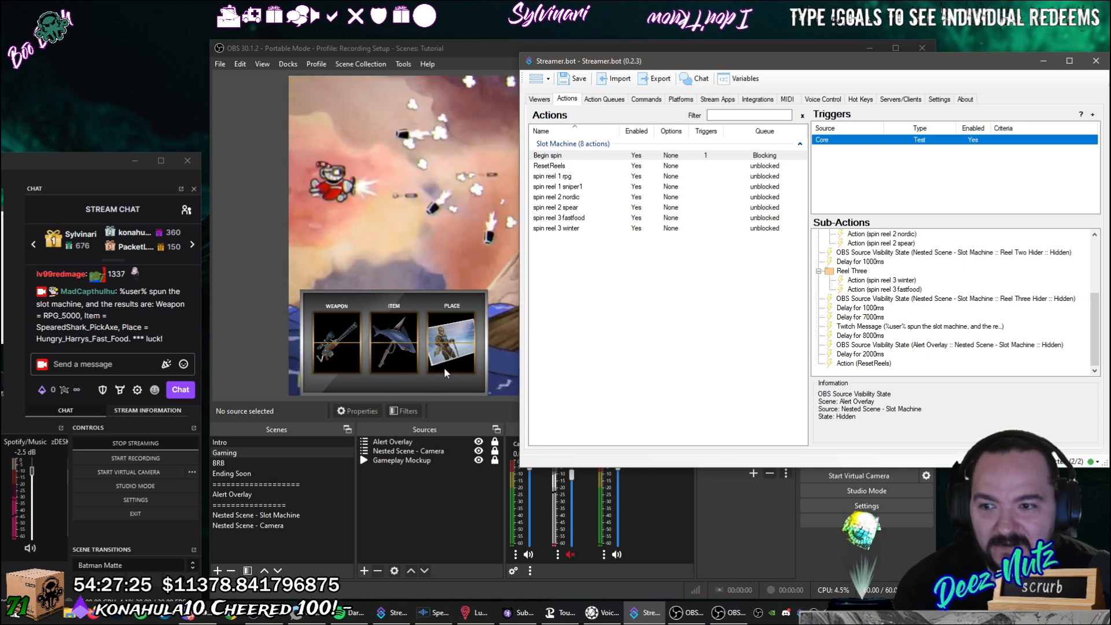
{"action": "double_click", "coordinate": [61, 315]}
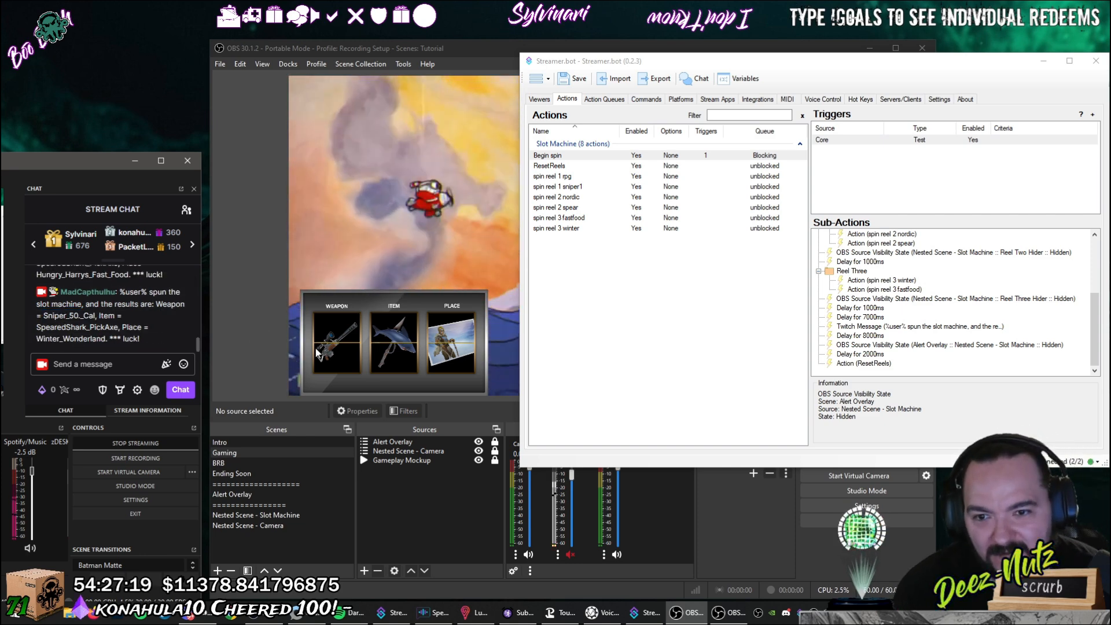
{"action": "double_click", "coordinate": [61, 315]}
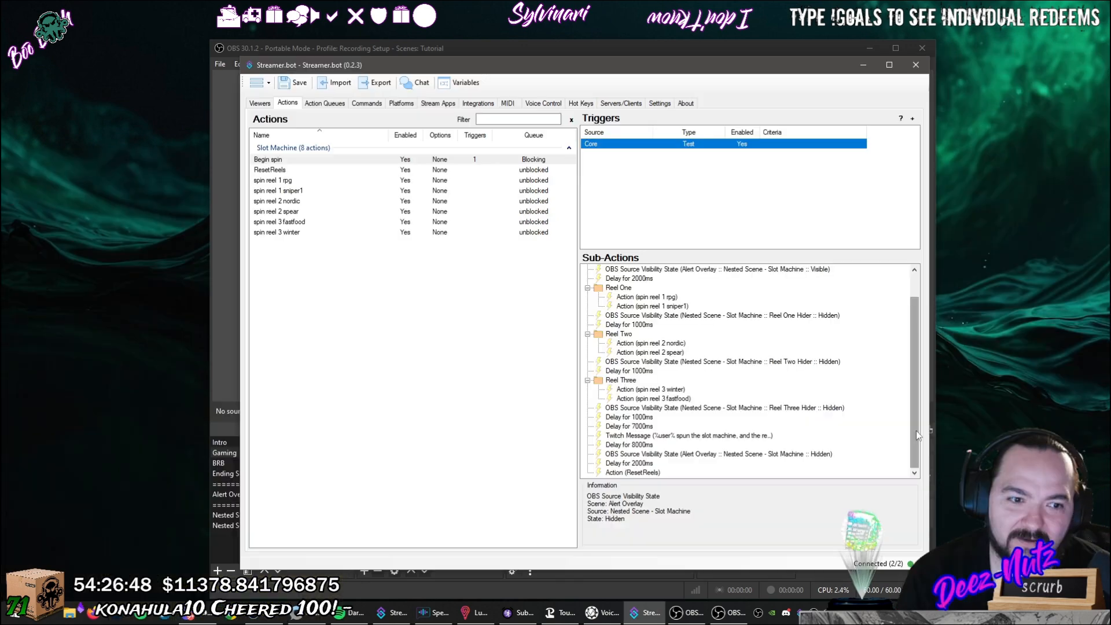
Add a Play Sound sub-action at the end of Begin spin using ui_menu_button_beep_13.wav at 37% volume.
{"action": "left_click_drag", "start_coordinate": [916, 431], "coordinate": [919, 385]}
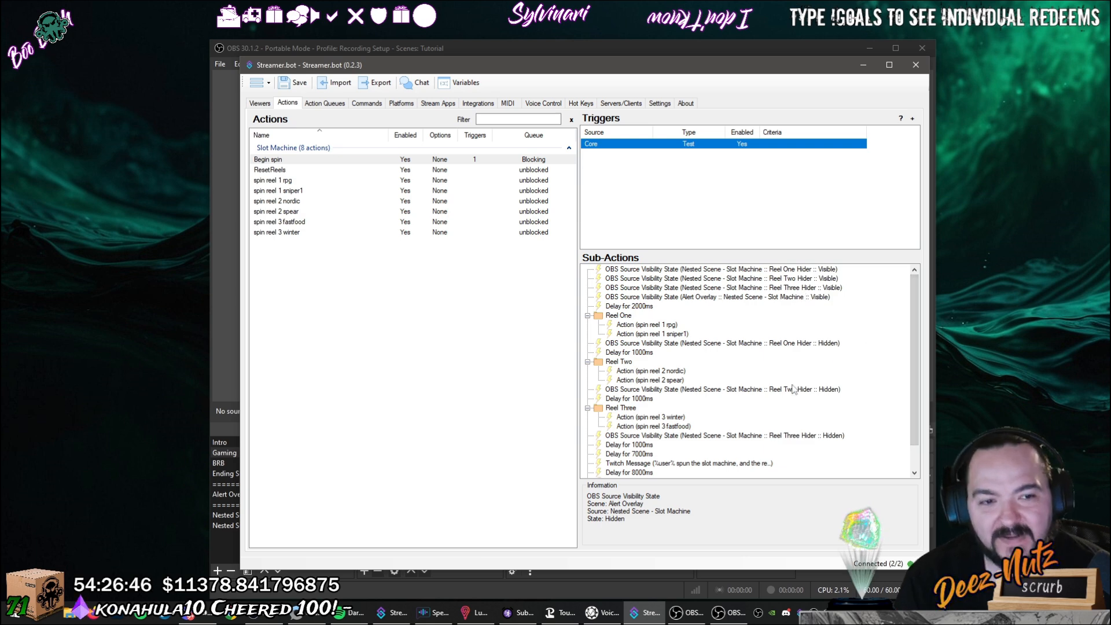
{"action": "scroll", "coordinate": [805, 295], "scroll_direction": "down", "scroll_amount": 1}
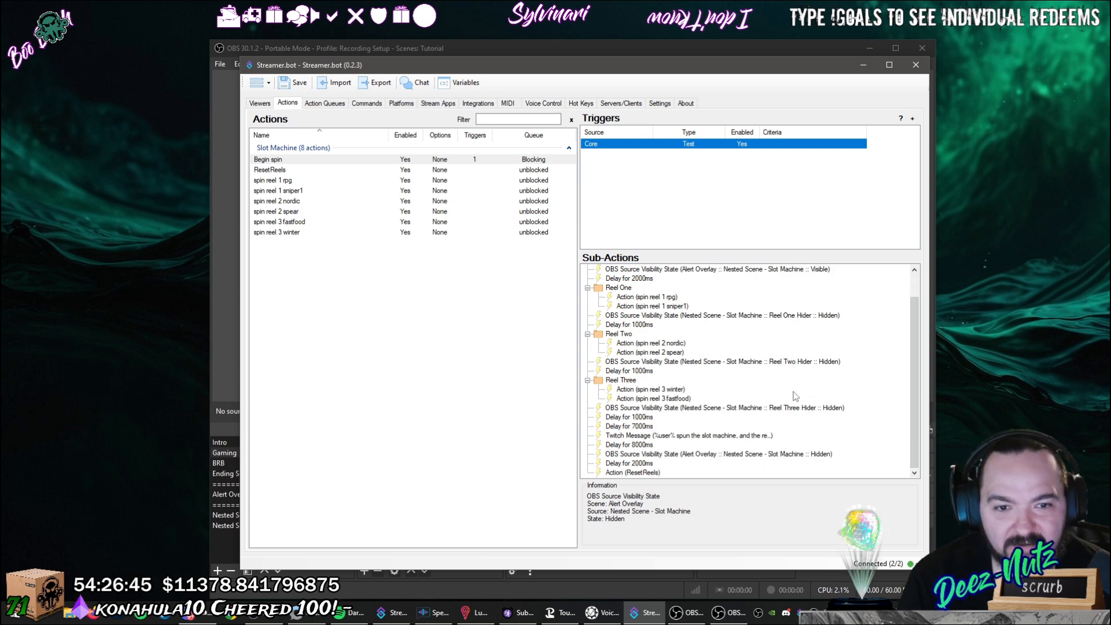
{"action": "right_click", "coordinate": [723, 474]}
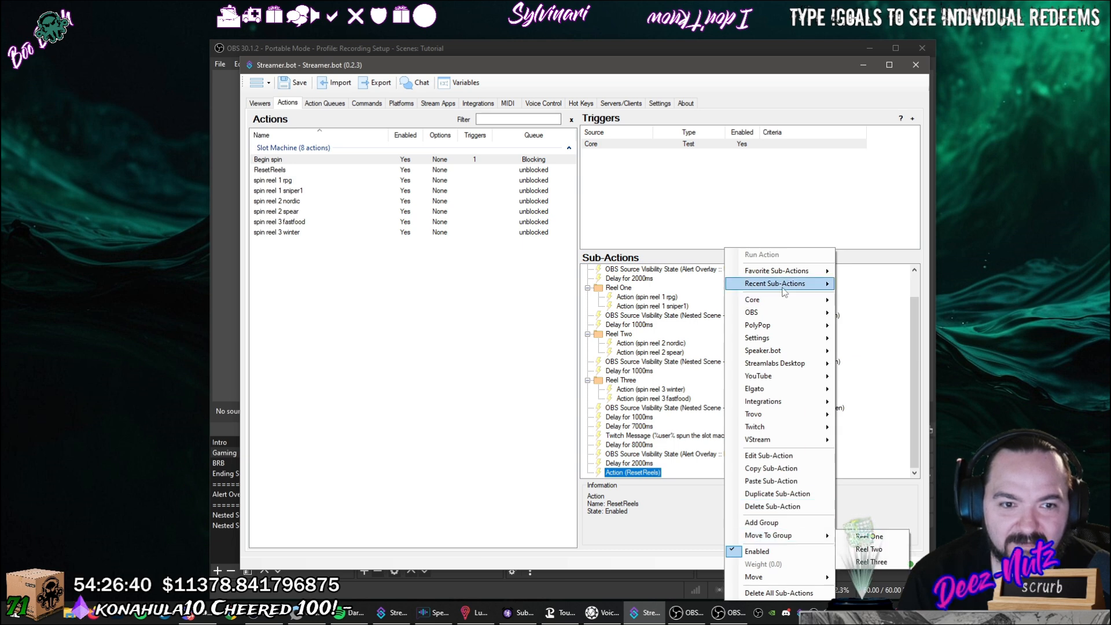
{"action": "mouse_move", "coordinate": [764, 300]}
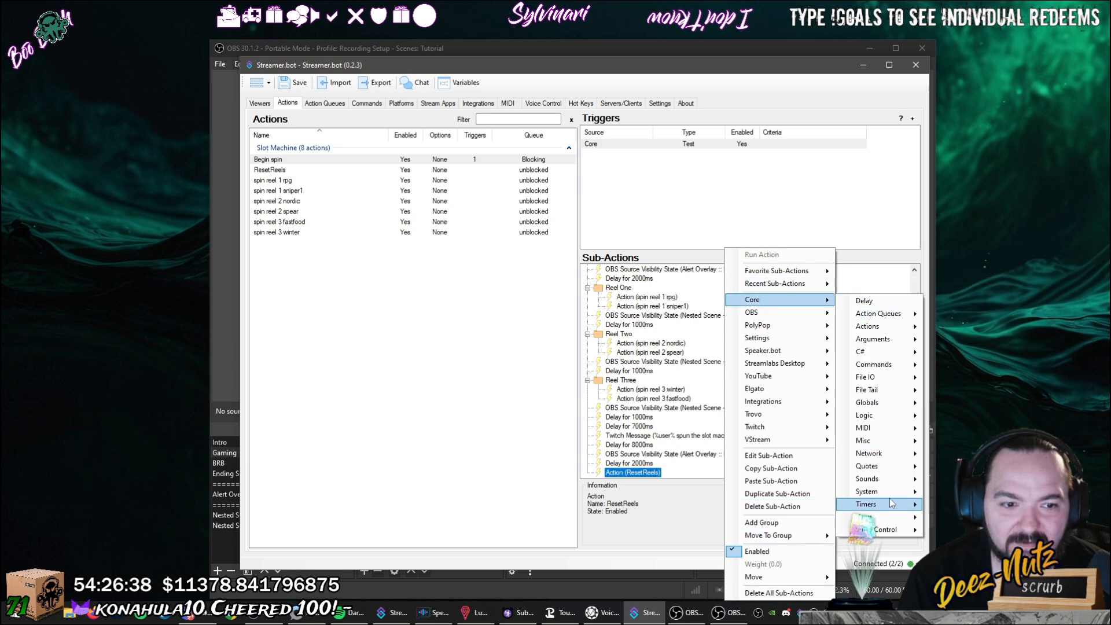
{"action": "mouse_move", "coordinate": [886, 479]}
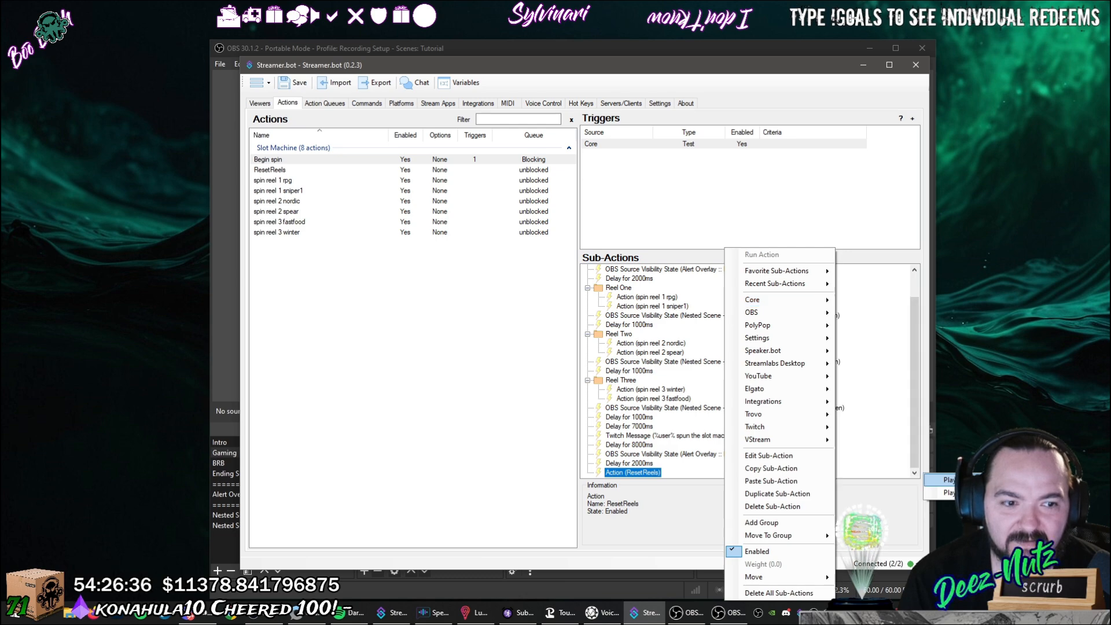
{"action": "left_click", "coordinate": [950, 480]}
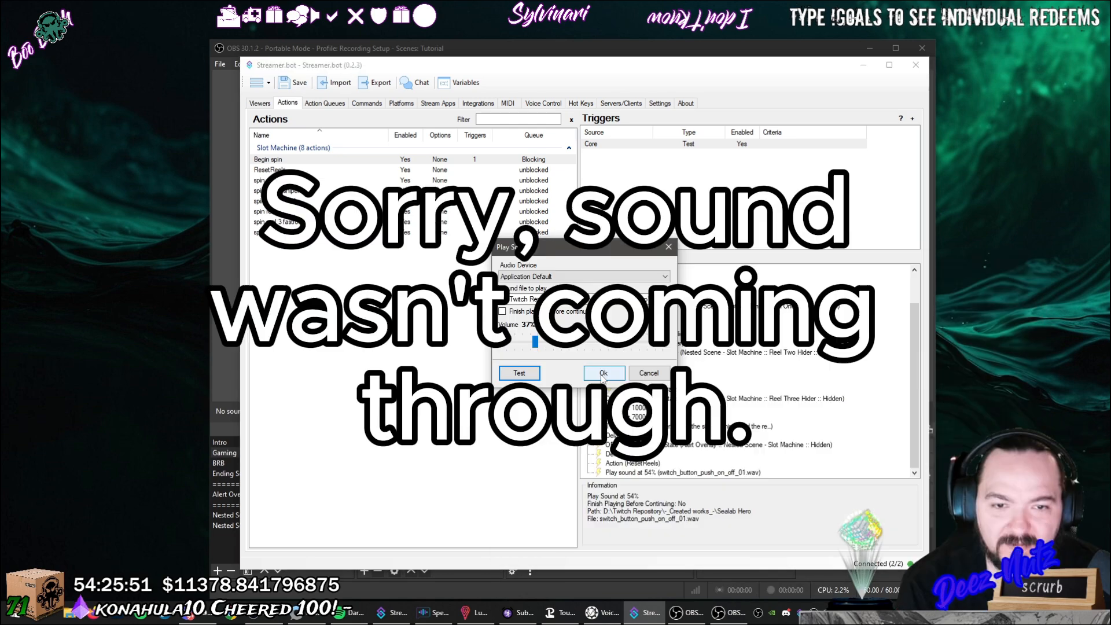
{"action": "left_click", "coordinate": [603, 373]}
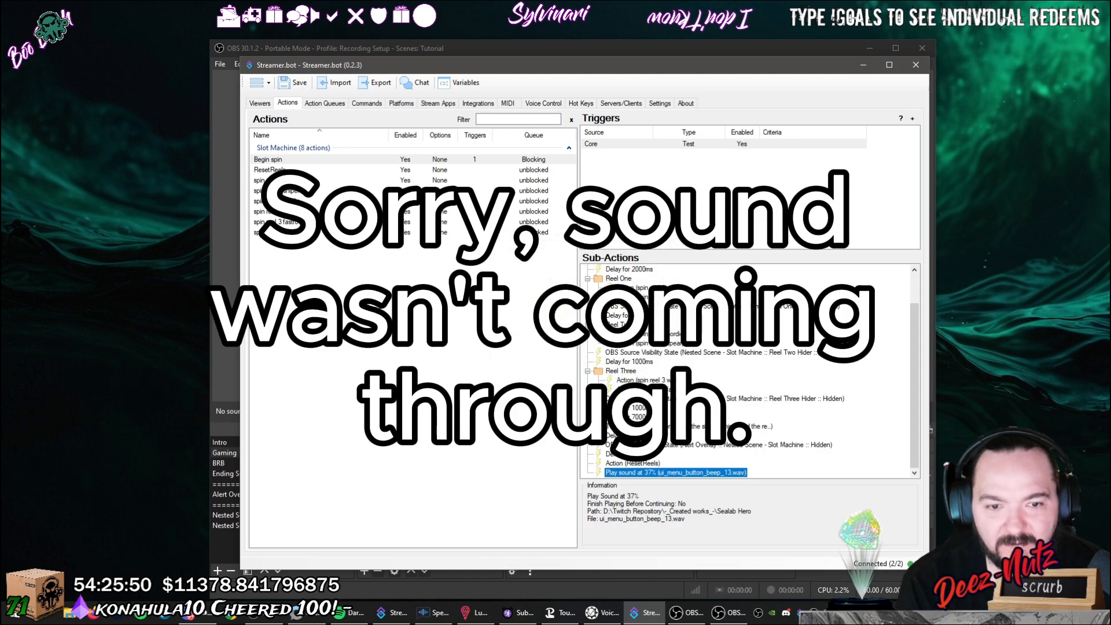
Duplicate the ui_menu_button_beep_13.wav Play Sound sub-action twice.
{"action": "right_click", "coordinate": [685, 475]}
{"action": "left_click", "coordinate": [713, 494]}
{"action": "right_click", "coordinate": [700, 476]}
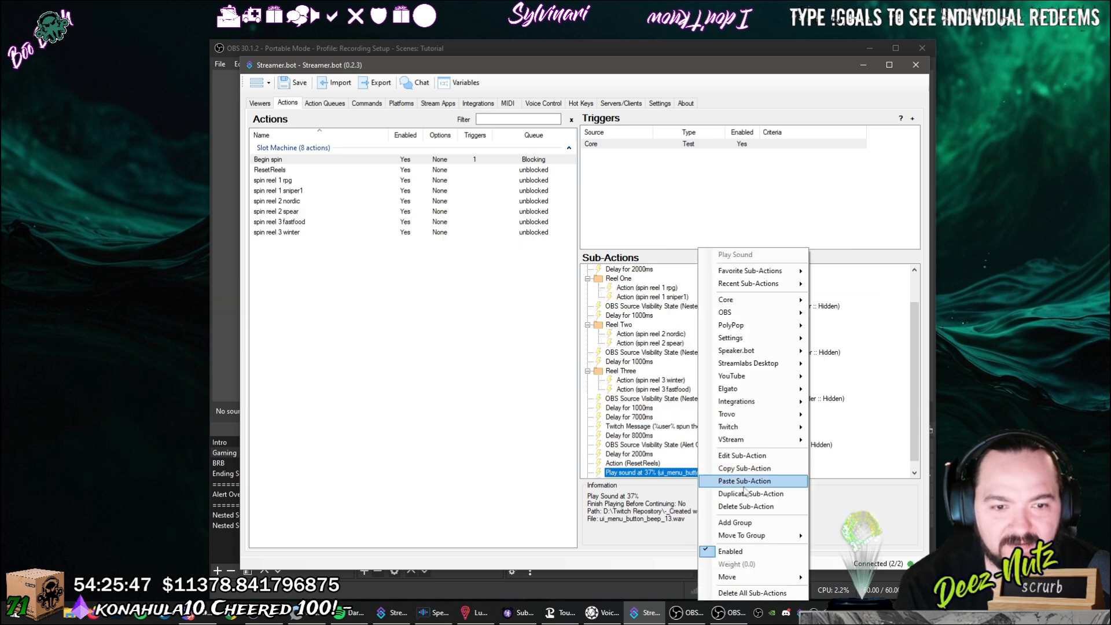
{"action": "left_click", "coordinate": [732, 492]}
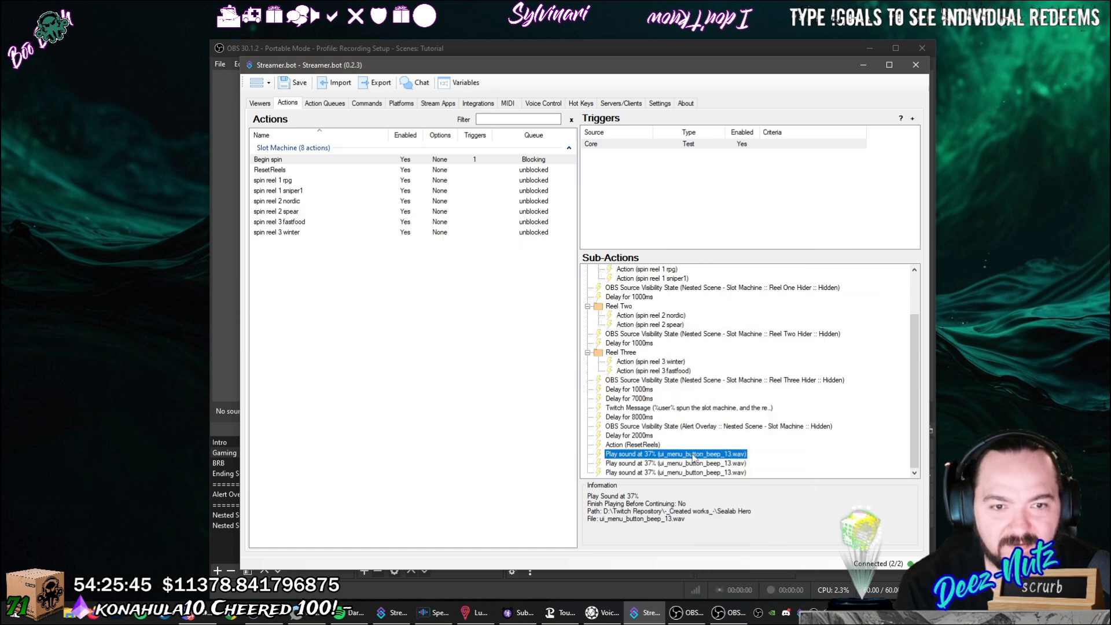
Place one beep sound sub-action directly after each of the Reel One, Reel Two and Reel Three Hider hidden sub-actions.
{"action": "left_click_drag", "start_coordinate": [683, 360], "coordinate": [687, 346]}
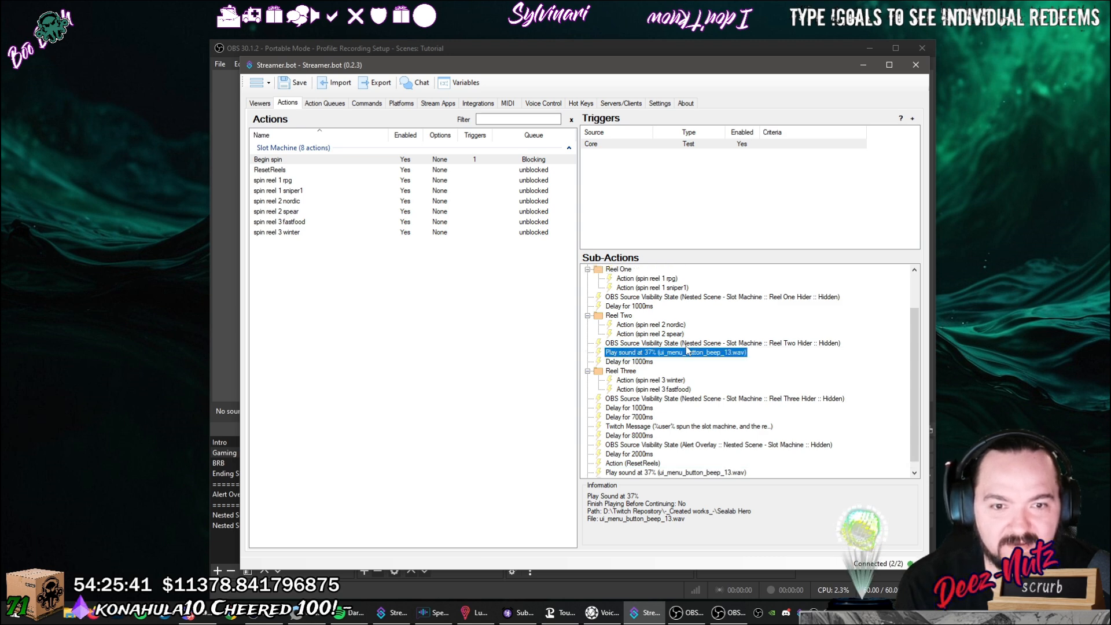
{"action": "left_click_drag", "start_coordinate": [698, 474], "coordinate": [697, 406]}
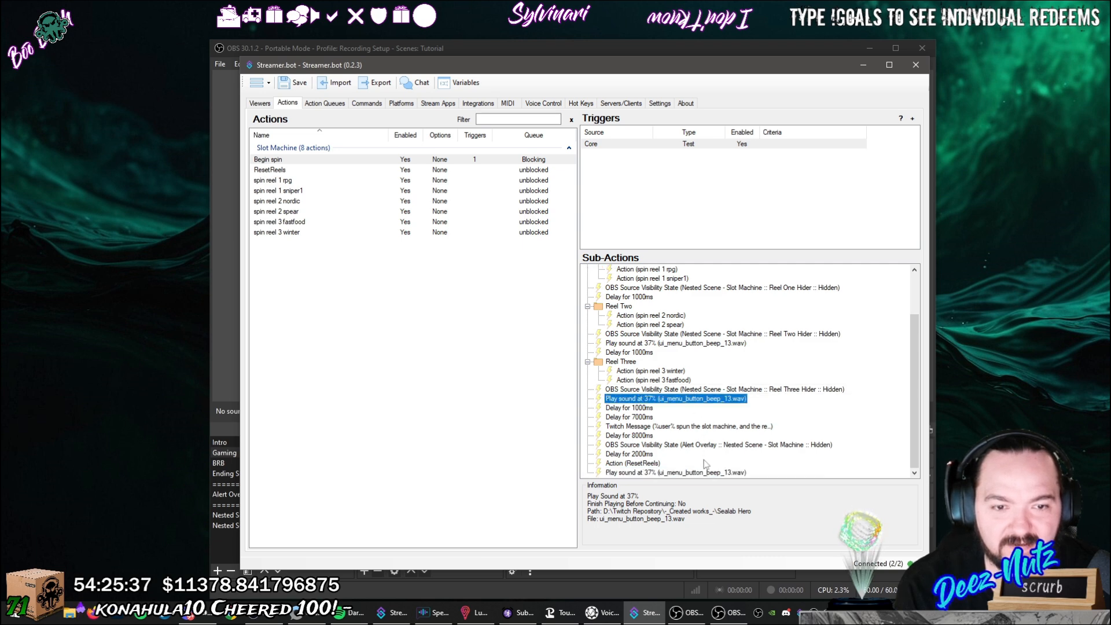
{"action": "left_click_drag", "start_coordinate": [705, 474], "coordinate": [688, 301]}
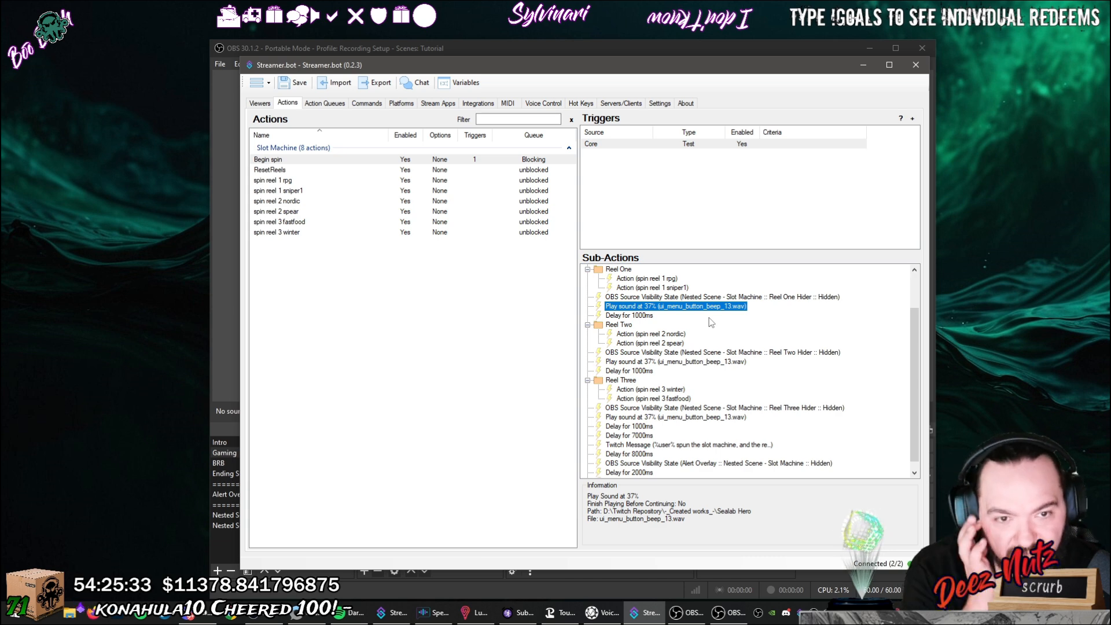
{"action": "left_click", "coordinate": [776, 298]}
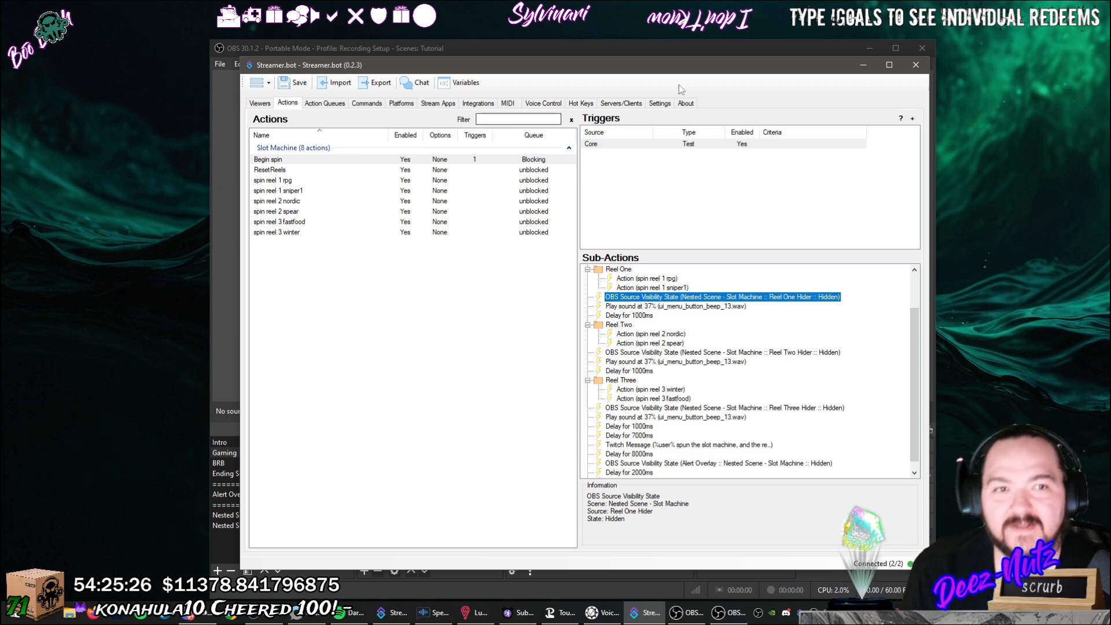
Move Streamer.bot clear of the OBS preview and enter the streamer's username as the value of the test trigger's variable.
{"action": "left_click_drag", "start_coordinate": [679, 65], "coordinate": [840, 361]}
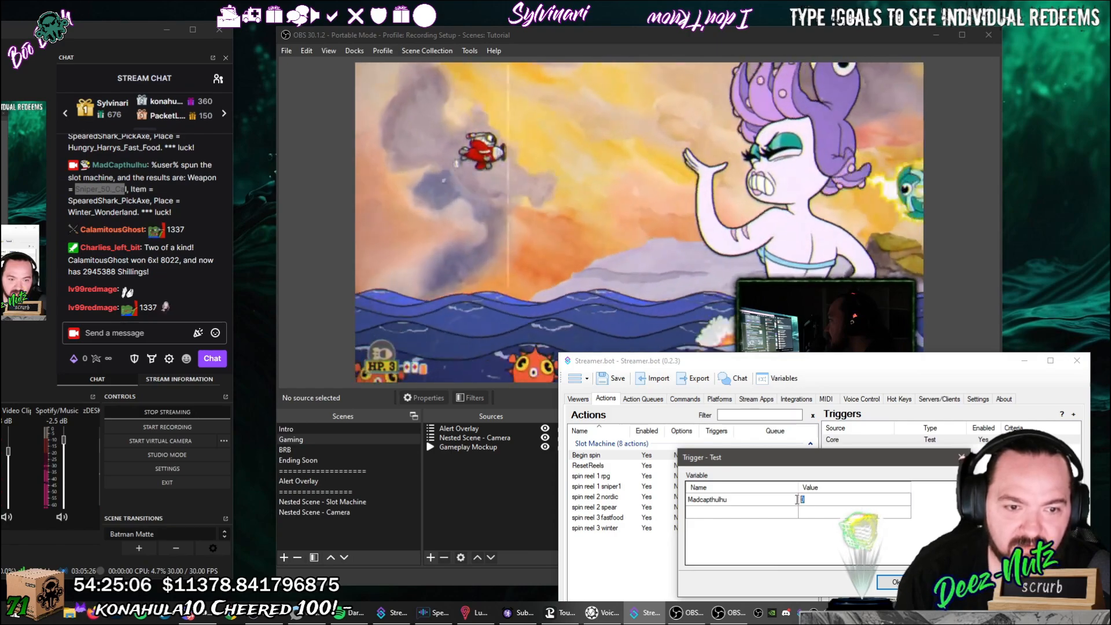
{"action": "type", "text": "Madca"}
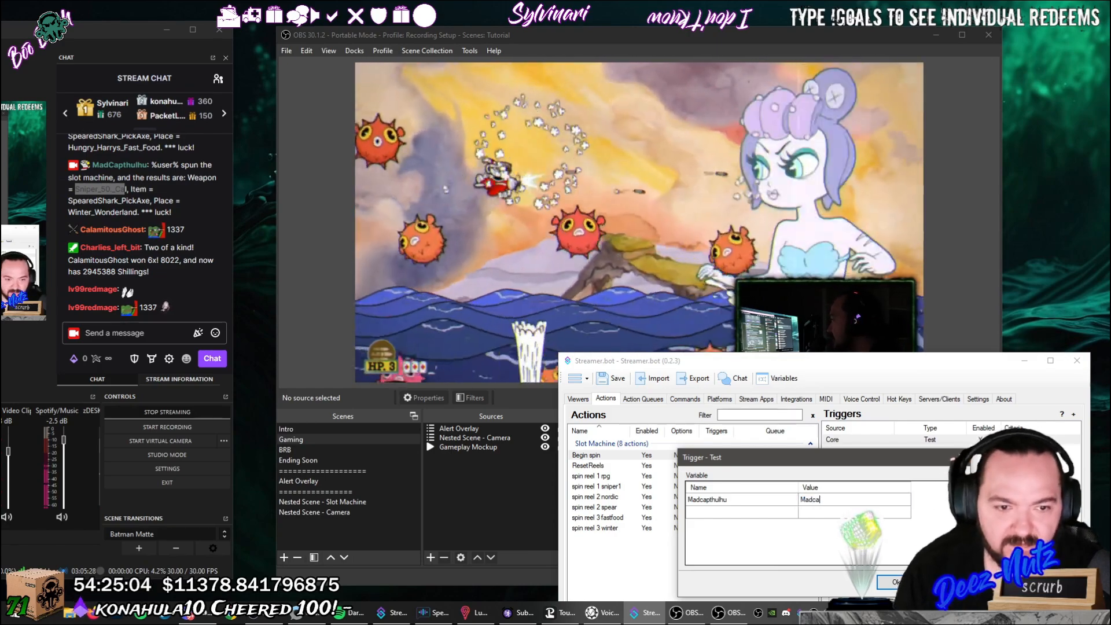
{"action": "type", "text": "pthulhu"}
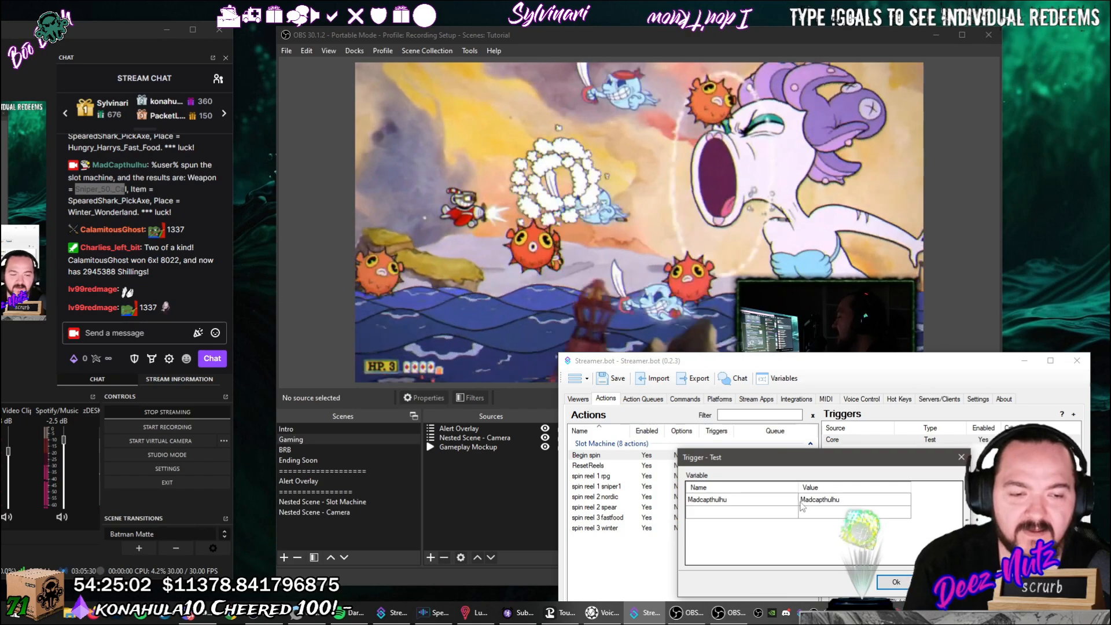
{"action": "left_click", "coordinate": [896, 582]}
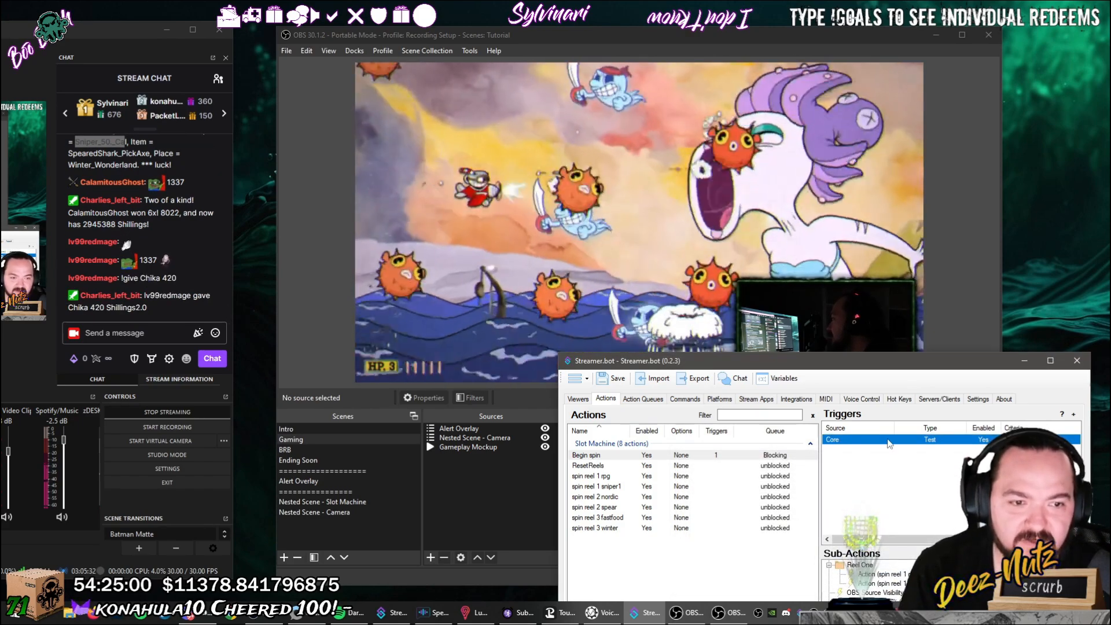
Run the Begin spin test trigger and compare the weapon, item and place in the chat message with the reels.
{"action": "right_click", "coordinate": [890, 444]}
{"action": "key", "text": "Escape"}
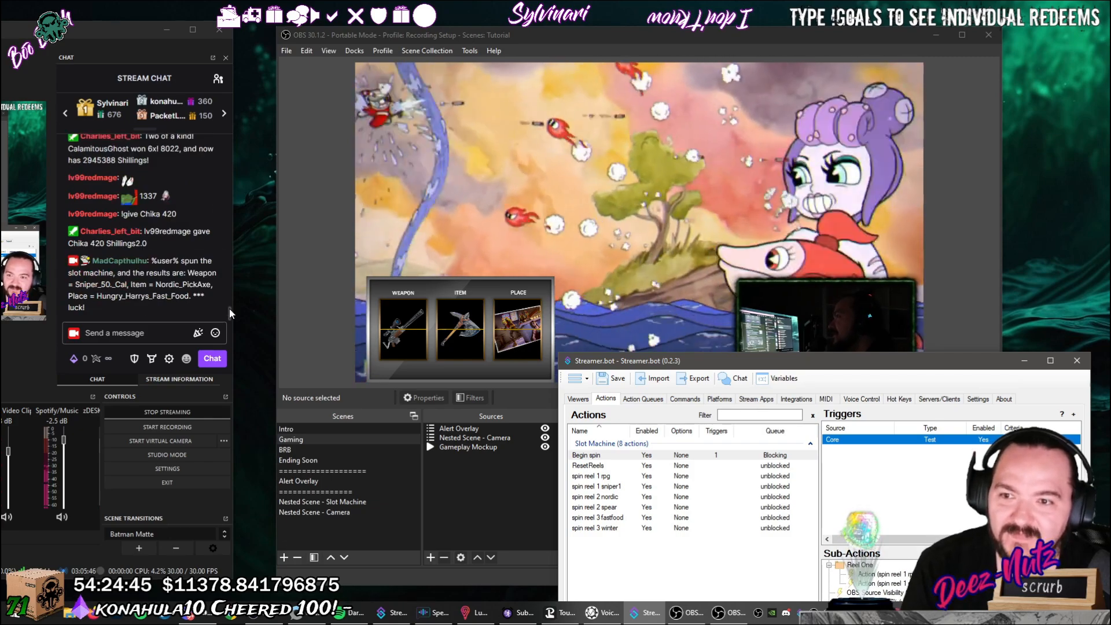
{"action": "left_click", "coordinate": [160, 261]}
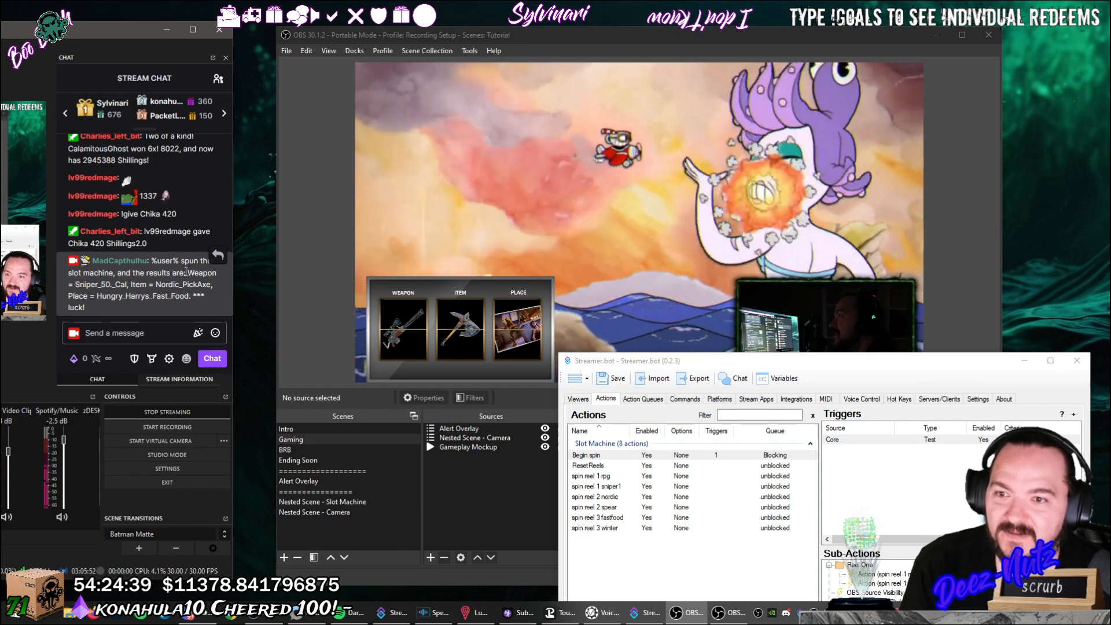
{"action": "left_click_drag", "start_coordinate": [75, 284], "coordinate": [211, 285]}
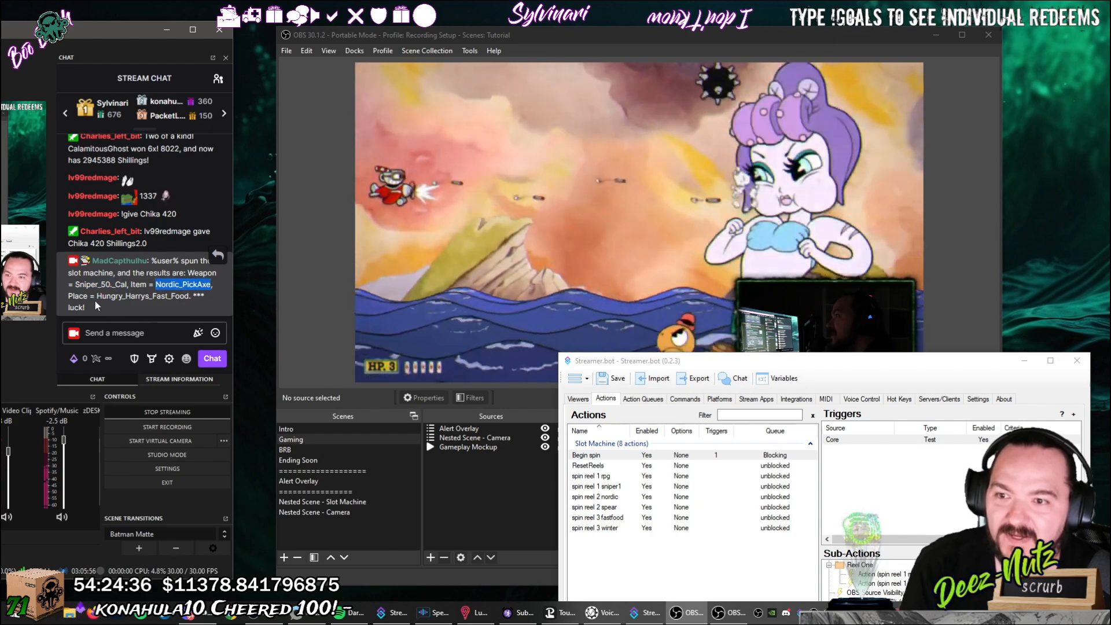
{"action": "left_click_drag", "start_coordinate": [97, 296], "coordinate": [189, 297]}
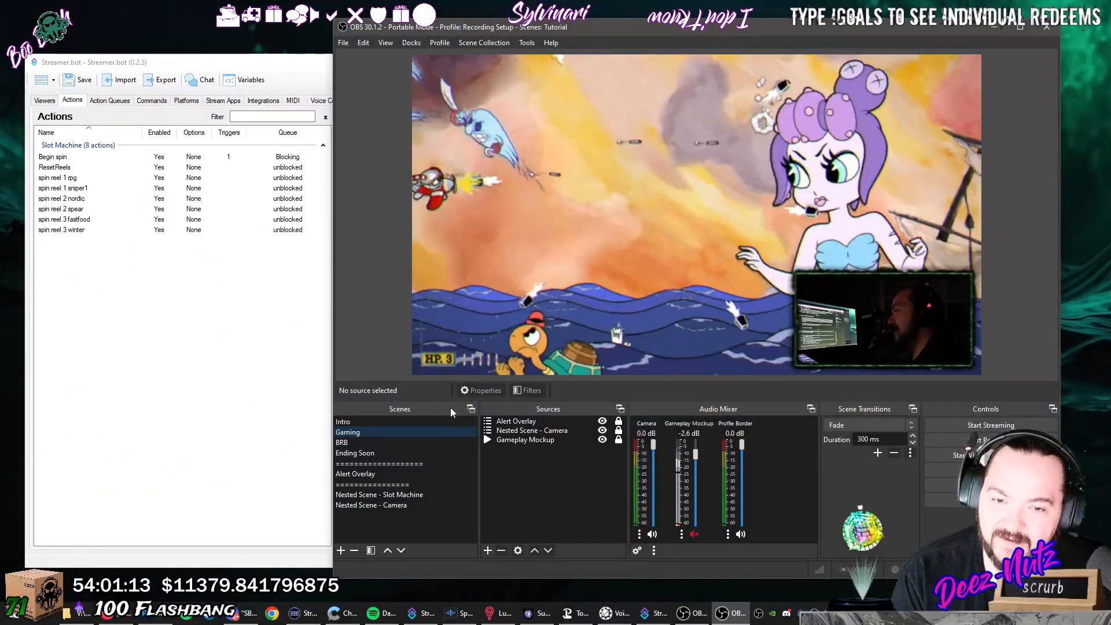
Switch to OBS and hide the Text Group source in the Nested Scene - Slot Machine scene.
{"action": "left_click", "coordinate": [431, 496]}
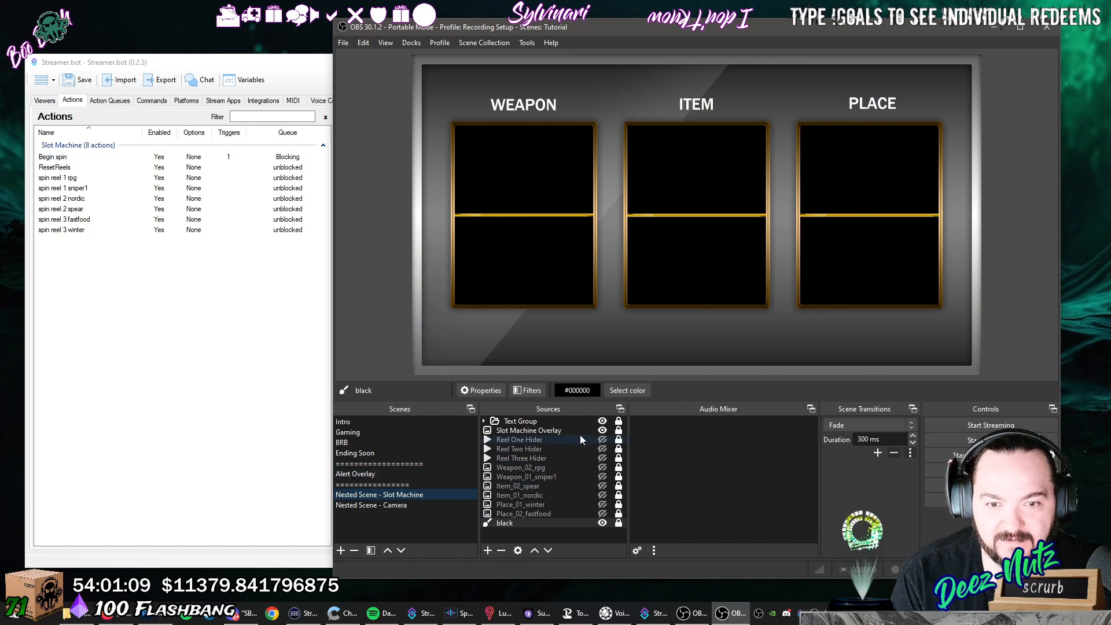
{"action": "left_click", "coordinate": [603, 422]}
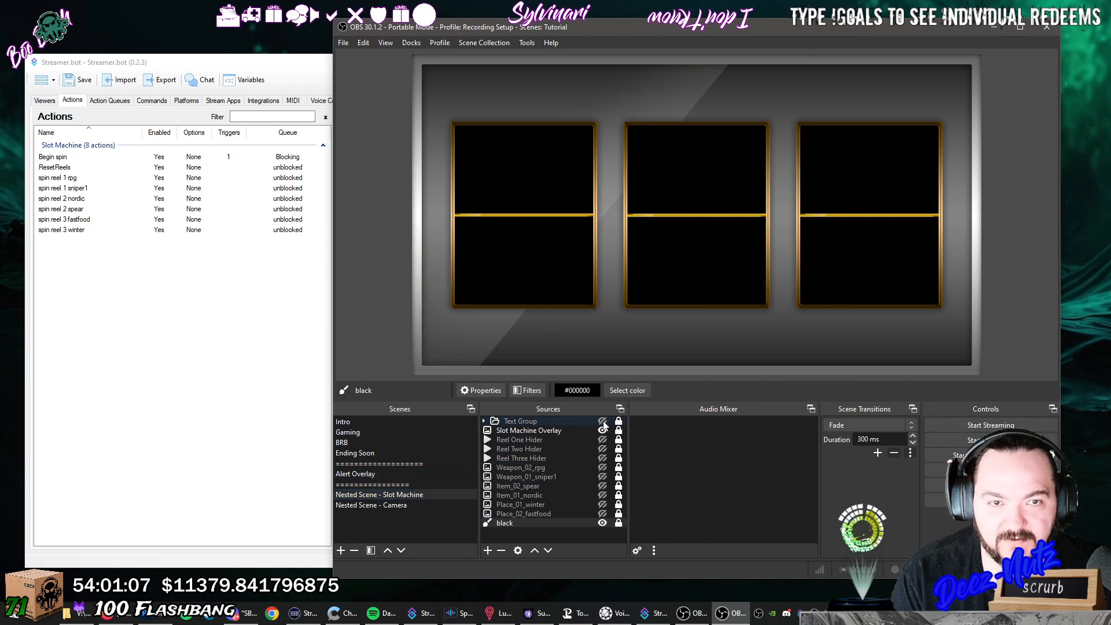
{"action": "left_click", "coordinate": [416, 495]}
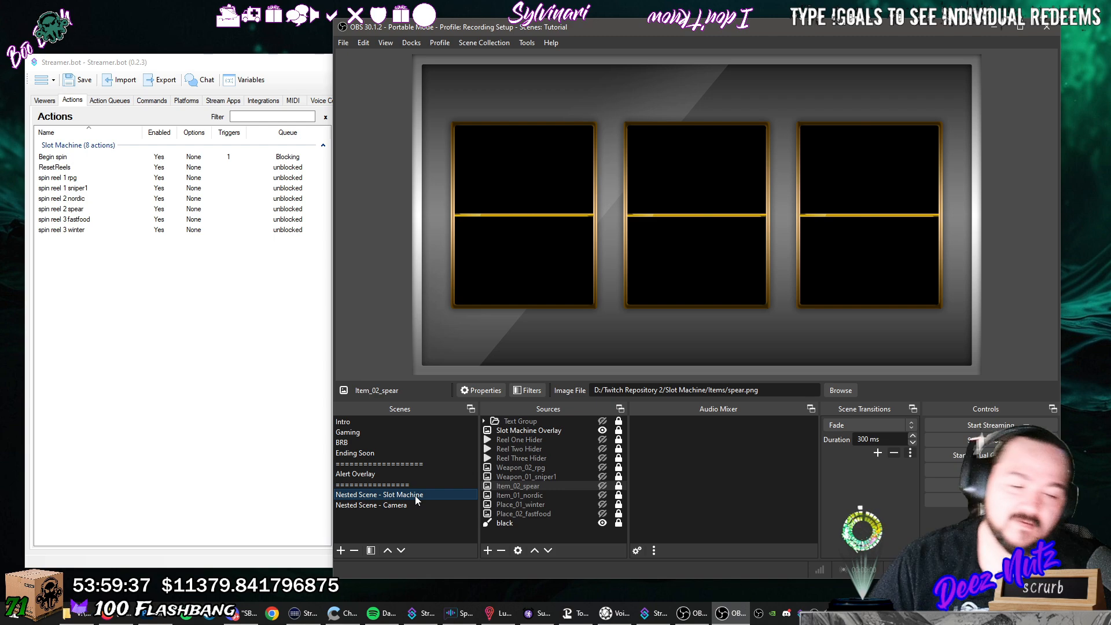
Switch to the Streamer.bot 0.2.4-alpha.19 window, clear its action filter and collapse all action groups.
{"action": "left_click", "coordinate": [654, 613]}
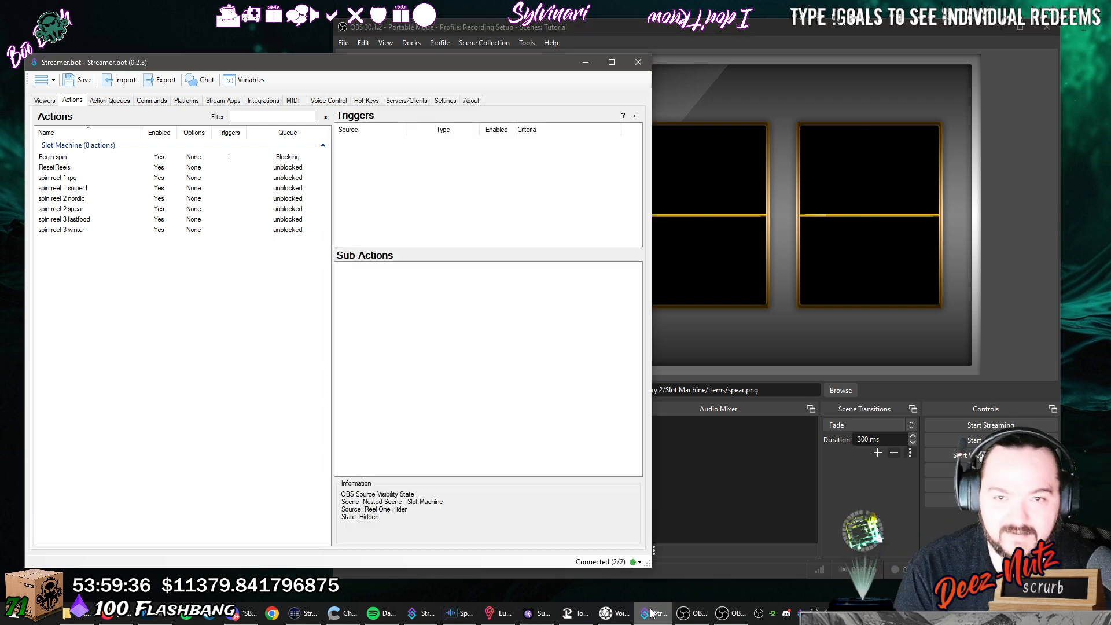
{"action": "left_click", "coordinate": [420, 614]}
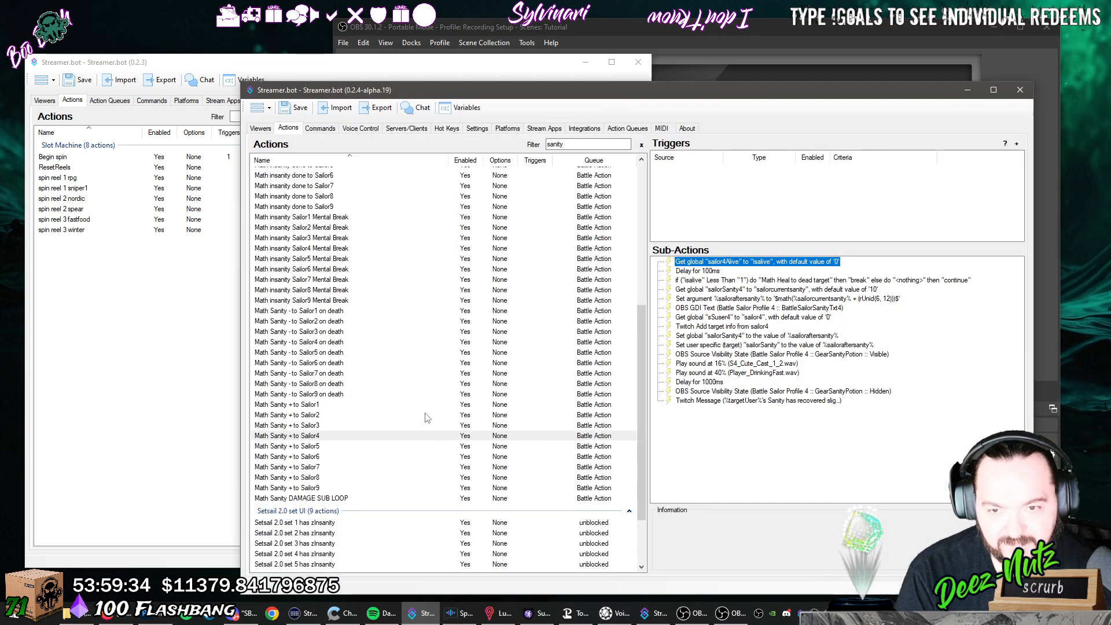
{"action": "left_click", "coordinate": [641, 146]}
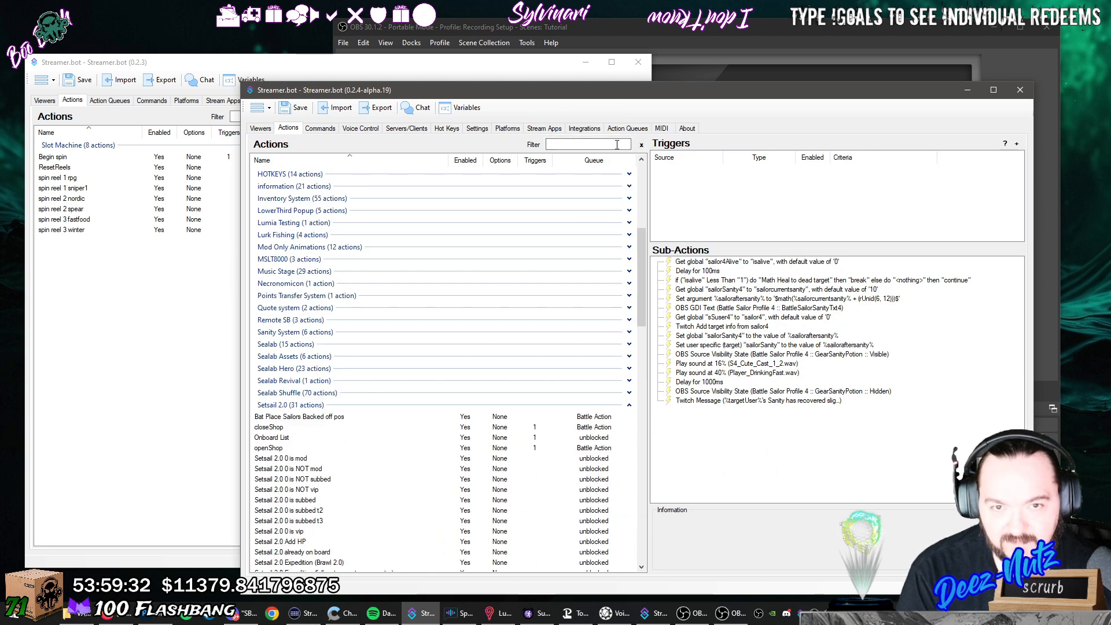
{"action": "left_click", "coordinate": [628, 406]}
{"action": "right_click", "coordinate": [536, 405]}
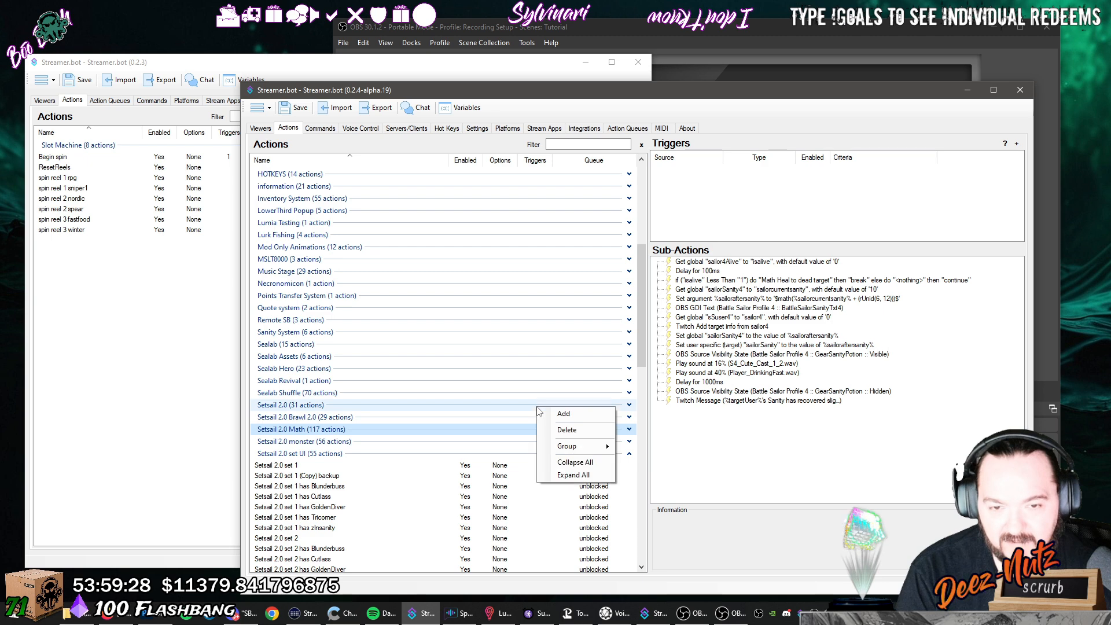
{"action": "left_click", "coordinate": [566, 465]}
Expand the Slot Machine action group and look through its actions.
{"action": "scroll", "coordinate": [480, 427], "scroll_direction": "down", "scroll_amount": 2}
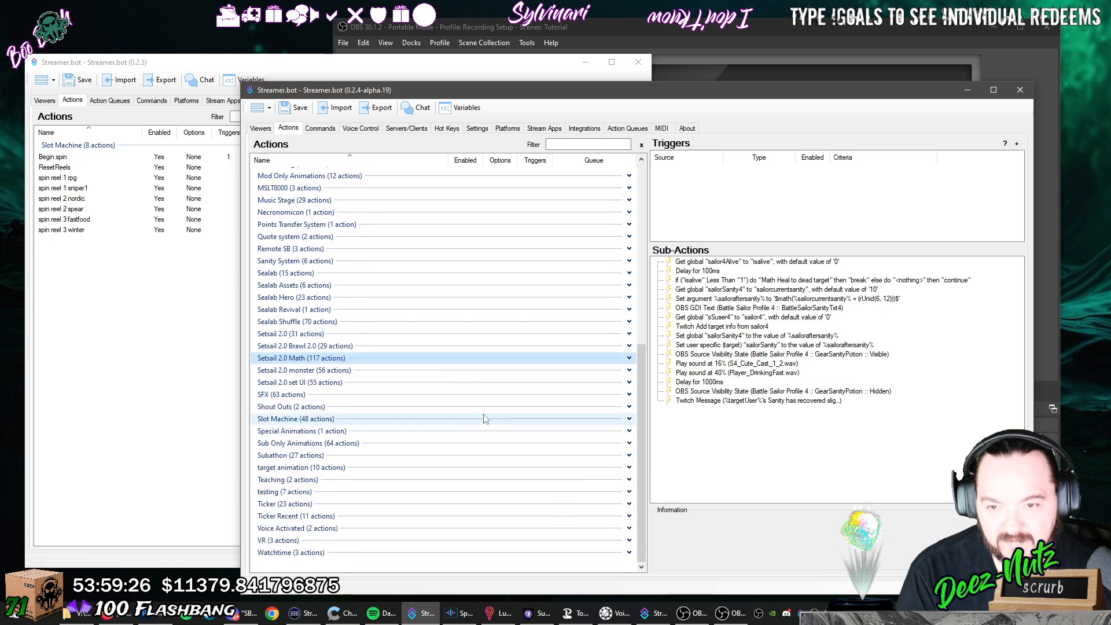
{"action": "left_click", "coordinate": [629, 419]}
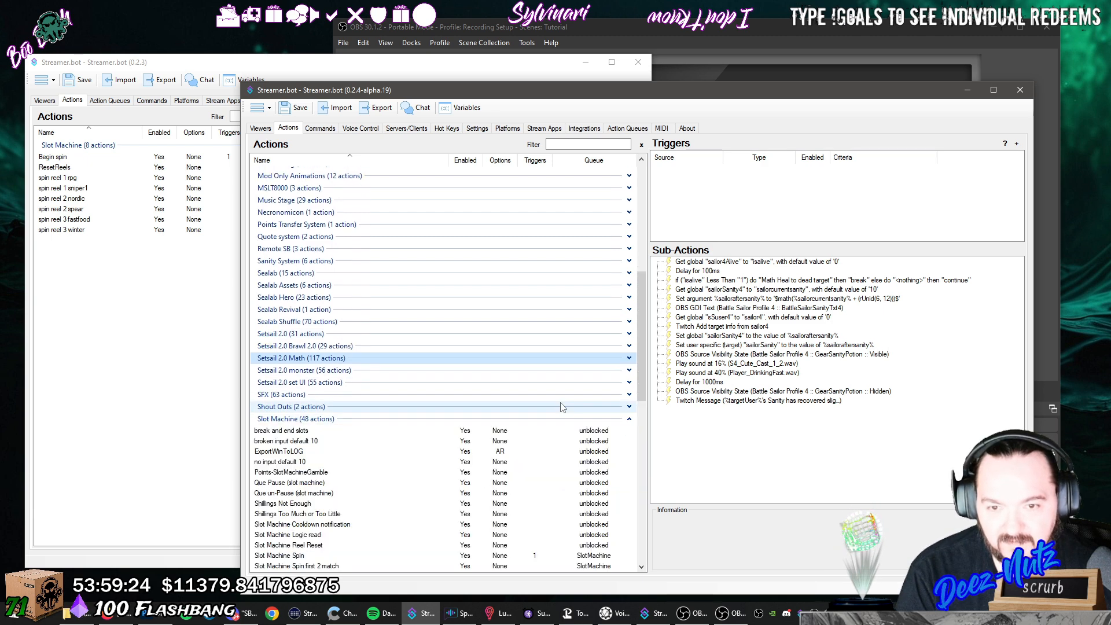
{"action": "scroll", "coordinate": [536, 388], "scroll_direction": "down", "scroll_amount": 8}
{"action": "scroll", "coordinate": [470, 415], "scroll_direction": "down", "scroll_amount": 5}
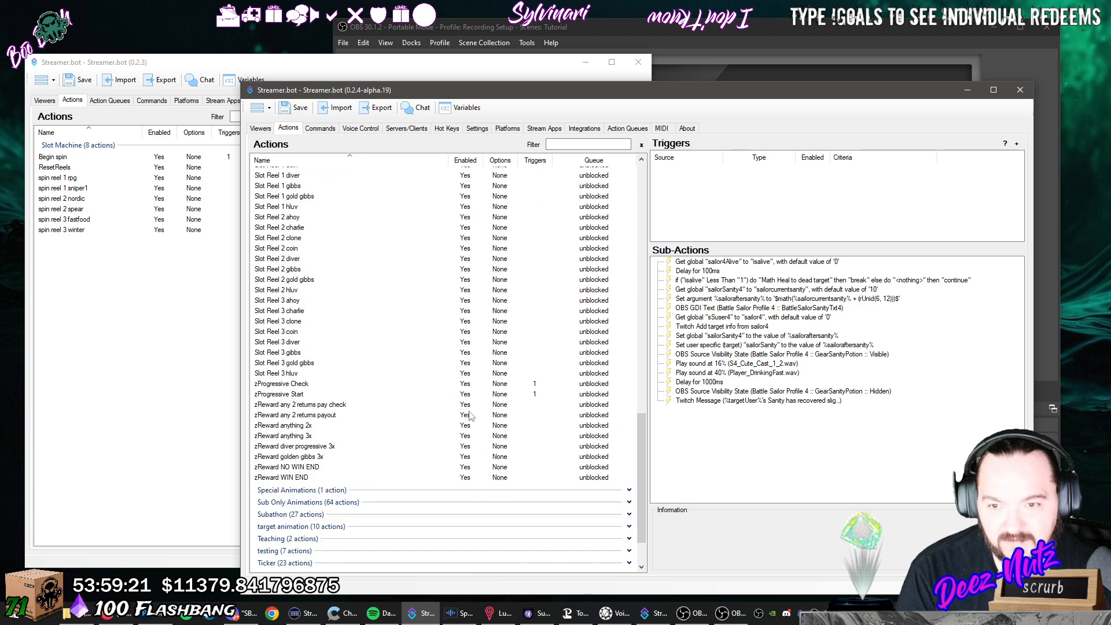
{"action": "scroll", "coordinate": [470, 415], "scroll_direction": "up", "scroll_amount": 4}
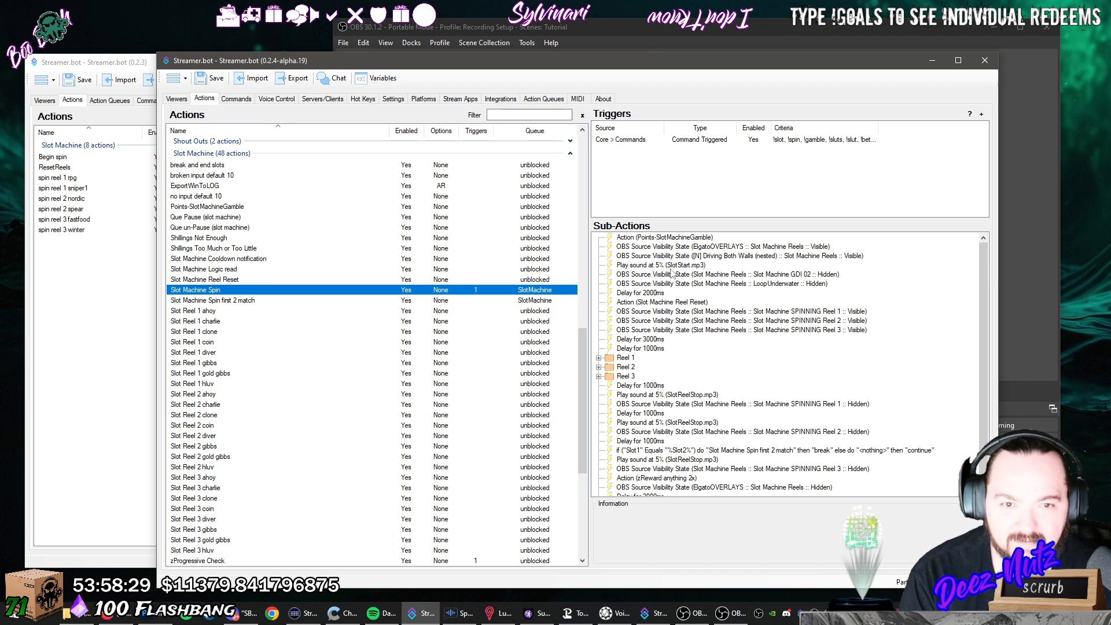
Step through the Slot Machine Spin sub-actions from the Points-SlotMachineGamble action to the one showing Slot Machine SPINNING Reel 1.
{"action": "left_click", "coordinate": [653, 237]}
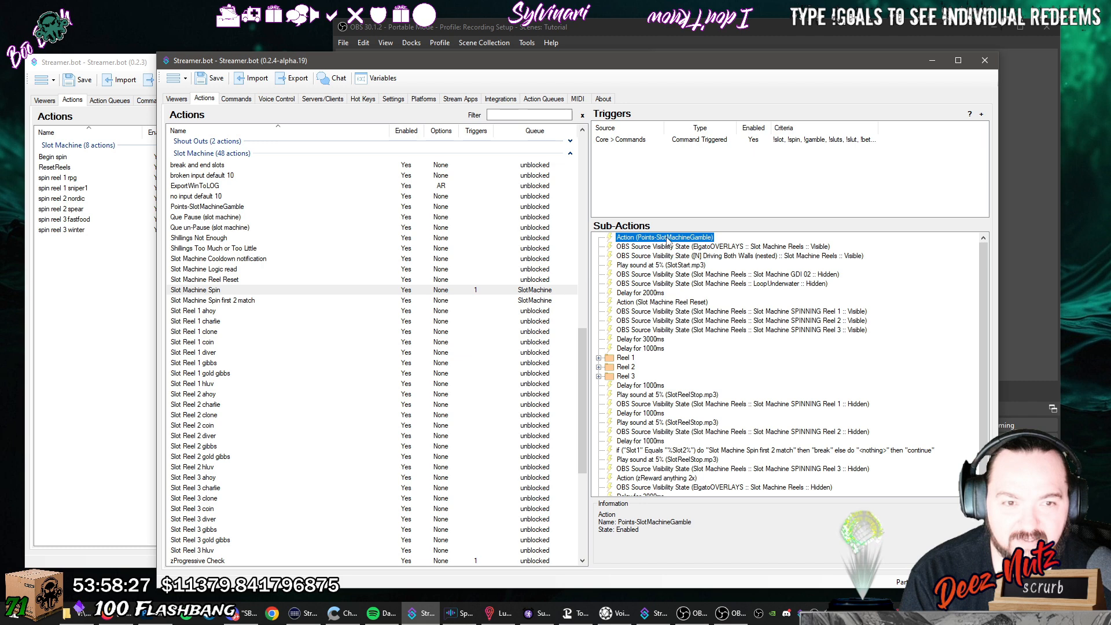
{"action": "left_click", "coordinate": [666, 248]}
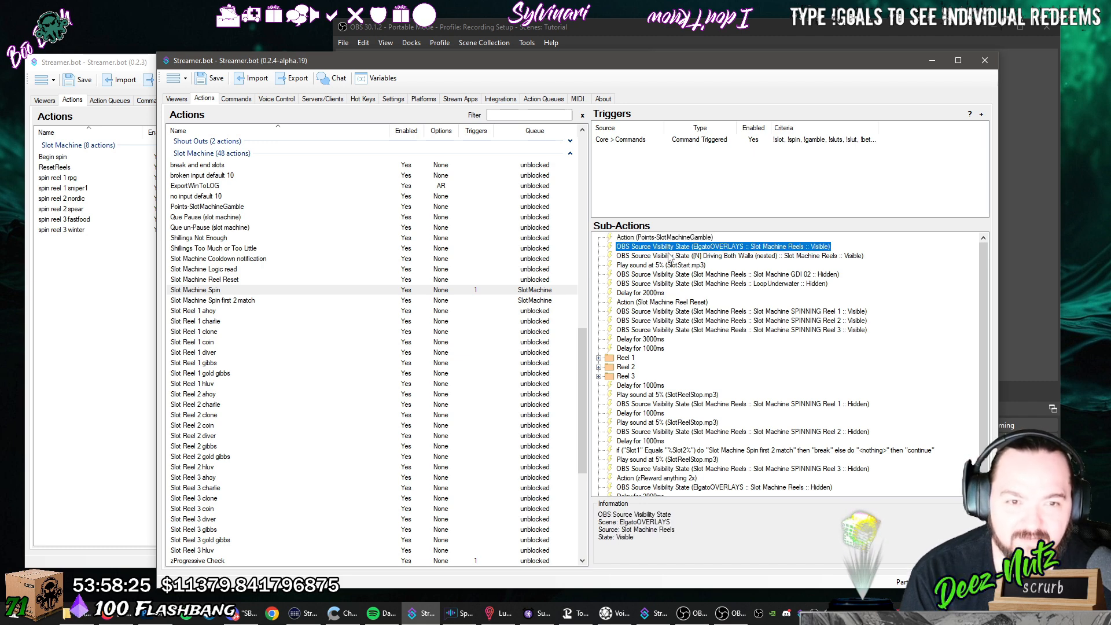
{"action": "left_click", "coordinate": [668, 256]}
{"action": "left_click", "coordinate": [670, 265]}
{"action": "left_click", "coordinate": [672, 275]}
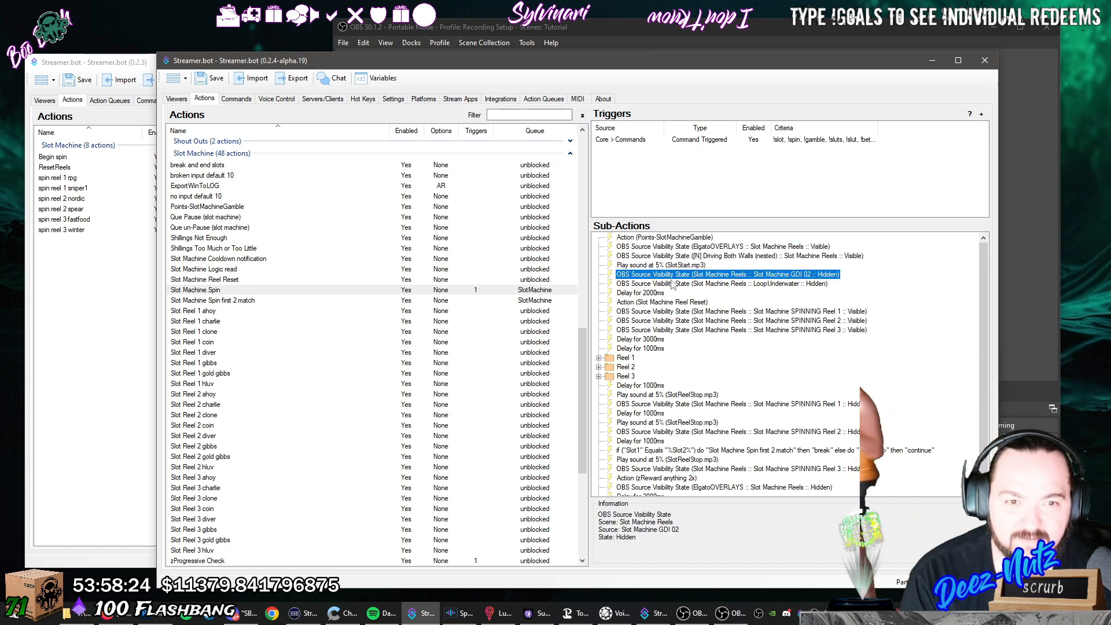
{"action": "left_click", "coordinate": [673, 283]}
{"action": "left_click", "coordinate": [663, 293]}
{"action": "left_click", "coordinate": [660, 302]}
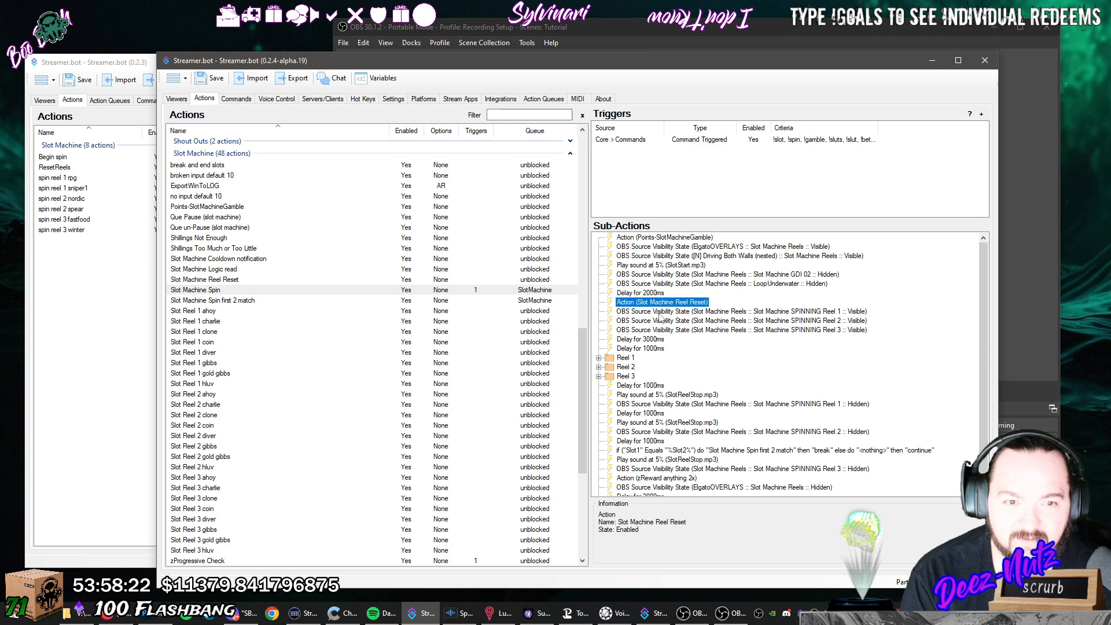
{"action": "left_click", "coordinate": [663, 312]}
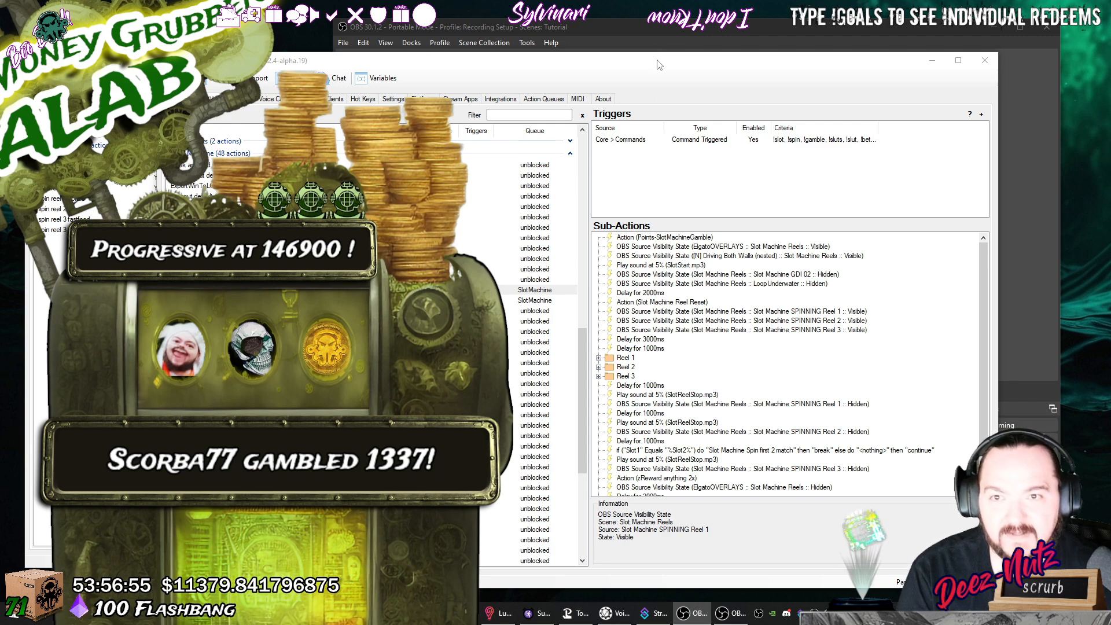
Move the Streamer.bot window clear of the slot machine overlay and select every action in the Slot Machine group for review.
{"action": "left_click_drag", "start_coordinate": [657, 65], "coordinate": [1015, 68]}
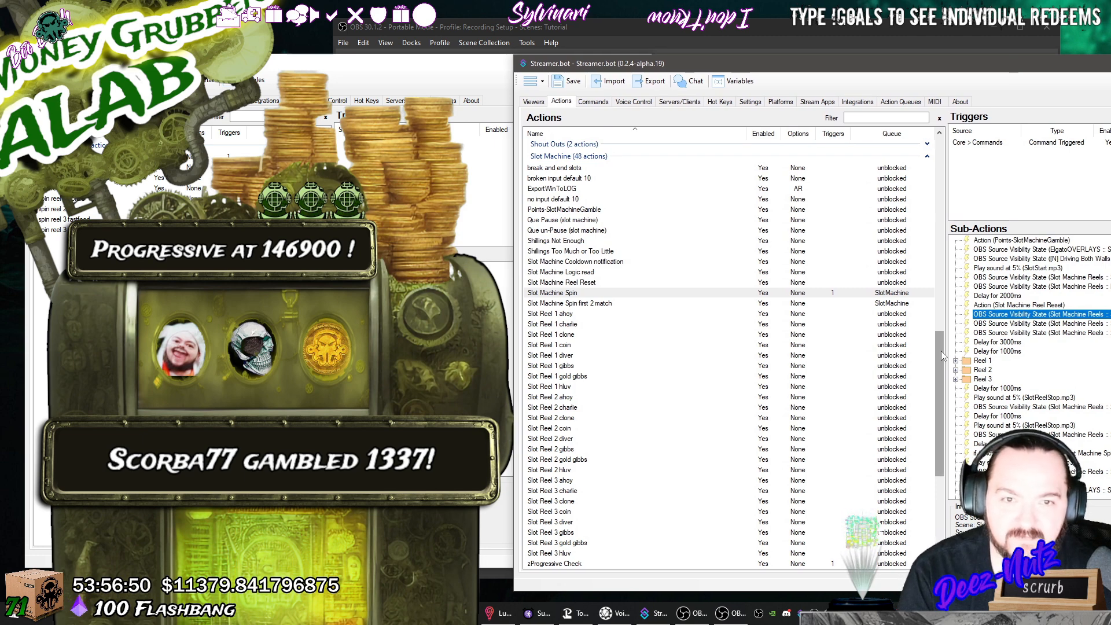
{"action": "left_click", "coordinate": [791, 157]}
{"action": "left_click", "coordinate": [791, 158]}
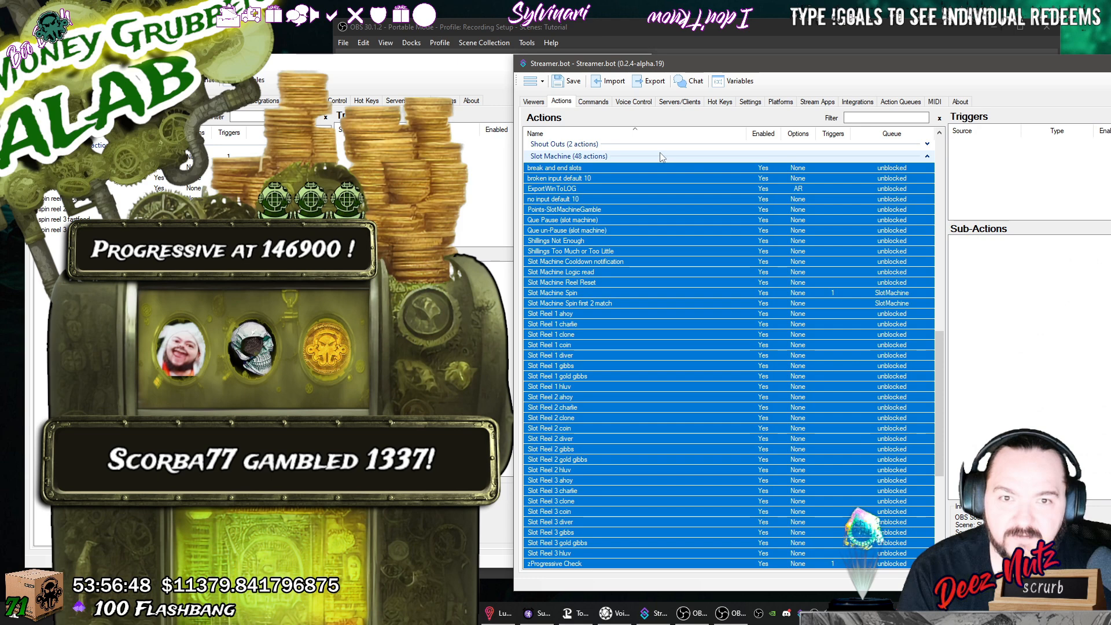
{"action": "mouse_move", "coordinate": [940, 358]}
{"action": "left_mouse_down"}
{"action": "mouse_move", "coordinate": [942, 339]}
{"action": "mouse_move", "coordinate": [943, 374]}
{"action": "left_mouse_up"}
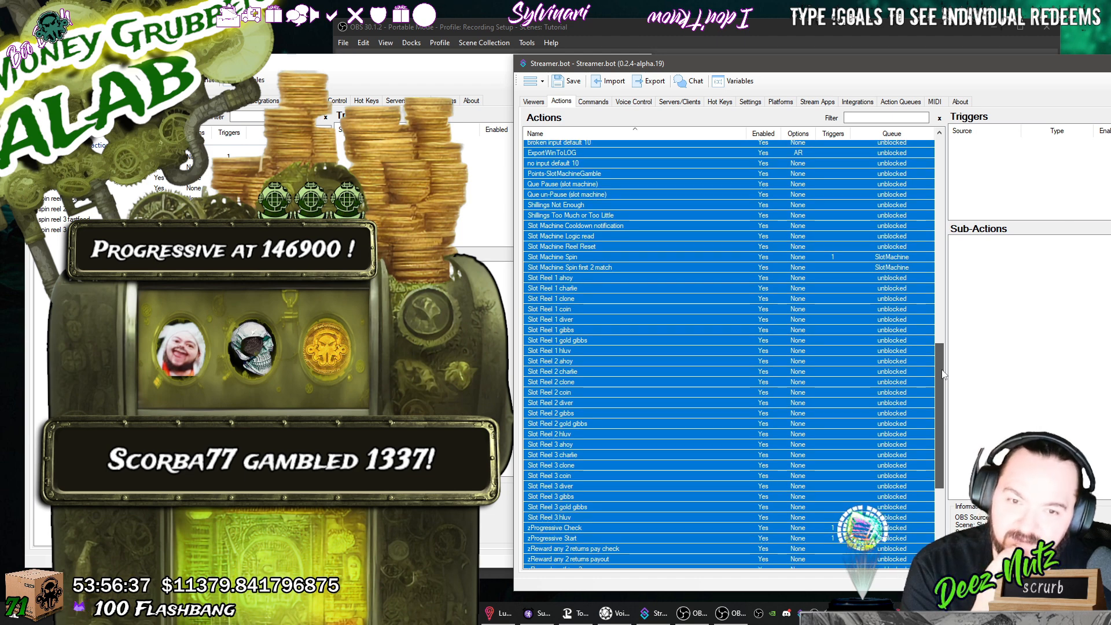
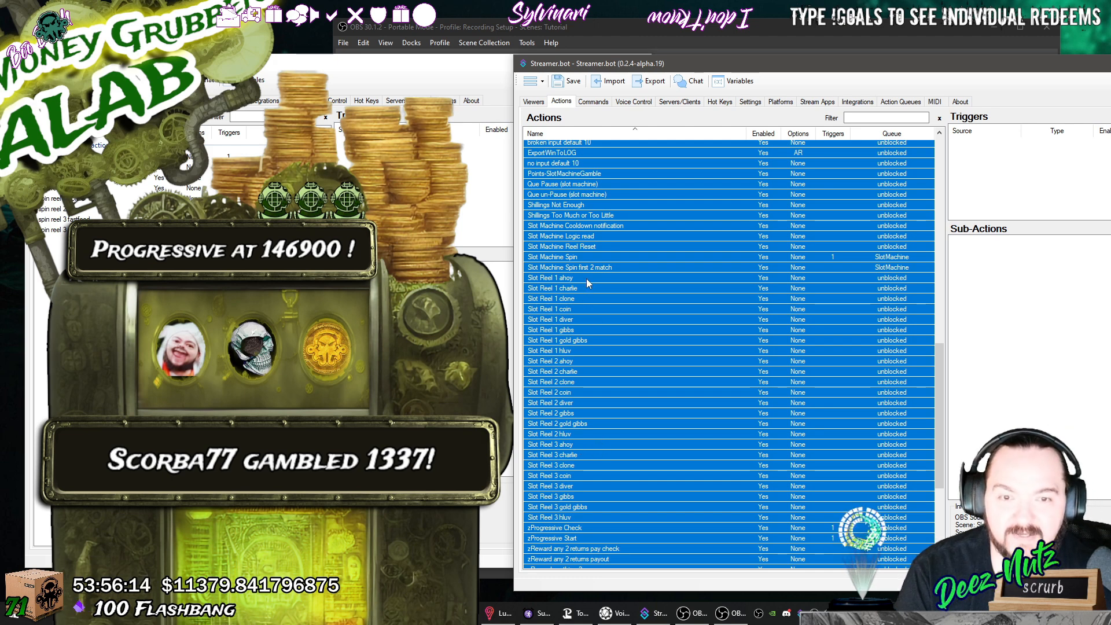
{"action": "scroll", "coordinate": [669, 307], "scroll_direction": "up", "scroll_amount": 2}
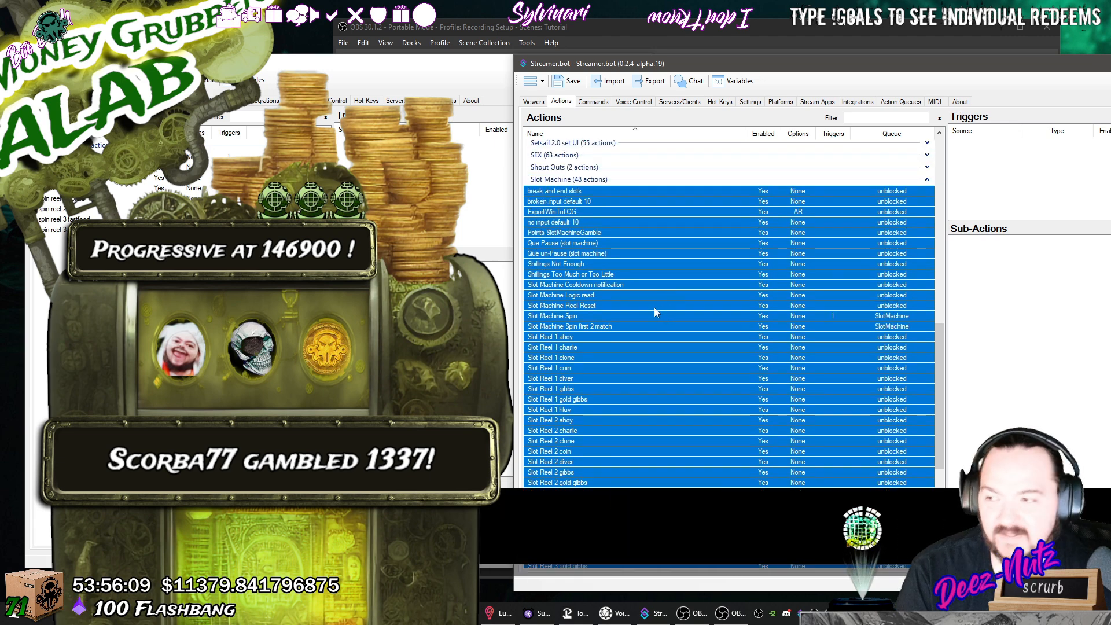
Bring Slot Machine Spin's details into view and review its command trigger, Slot Machine Reels visibility sub-actions and SlotStart.mp3 sound.
{"action": "left_click", "coordinate": [630, 314]}
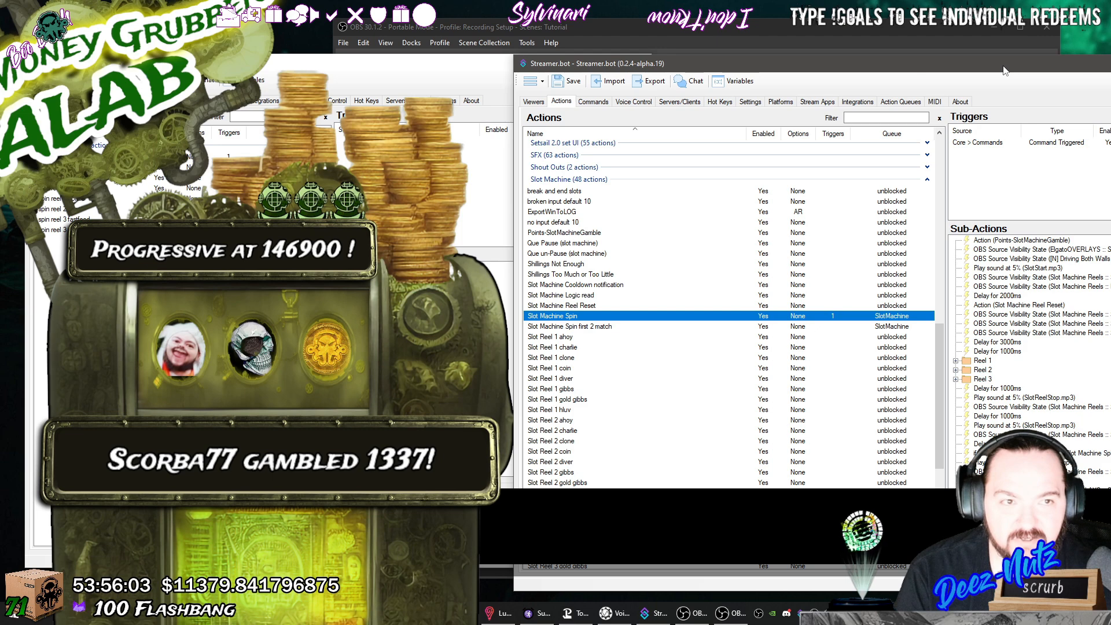
{"action": "left_click_drag", "start_coordinate": [1005, 69], "coordinate": [783, 85]}
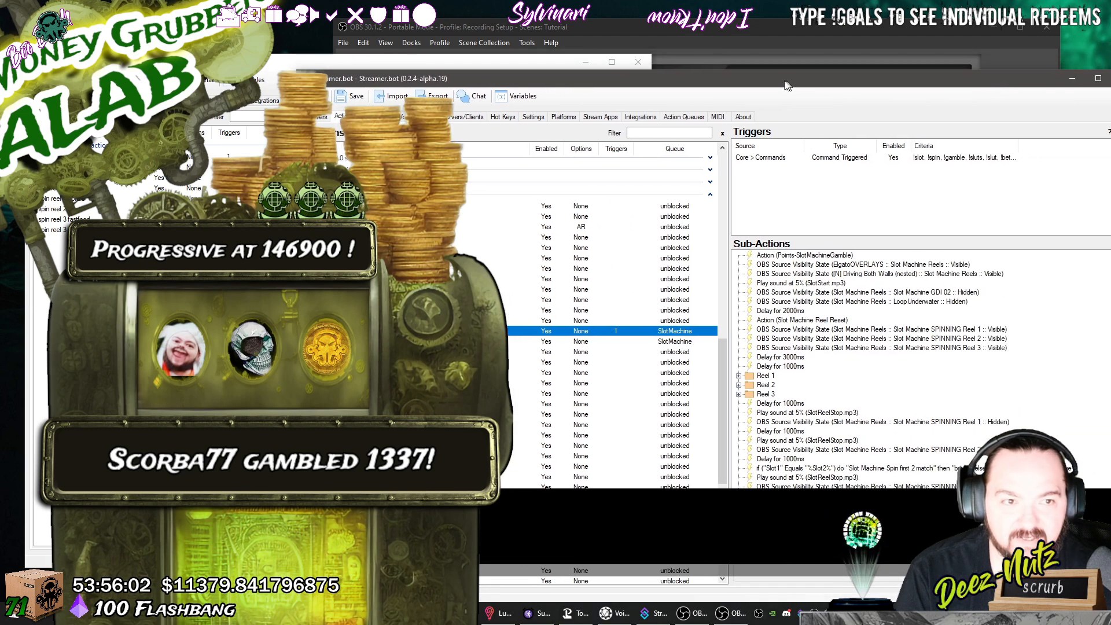
{"action": "left_click", "coordinate": [922, 162]}
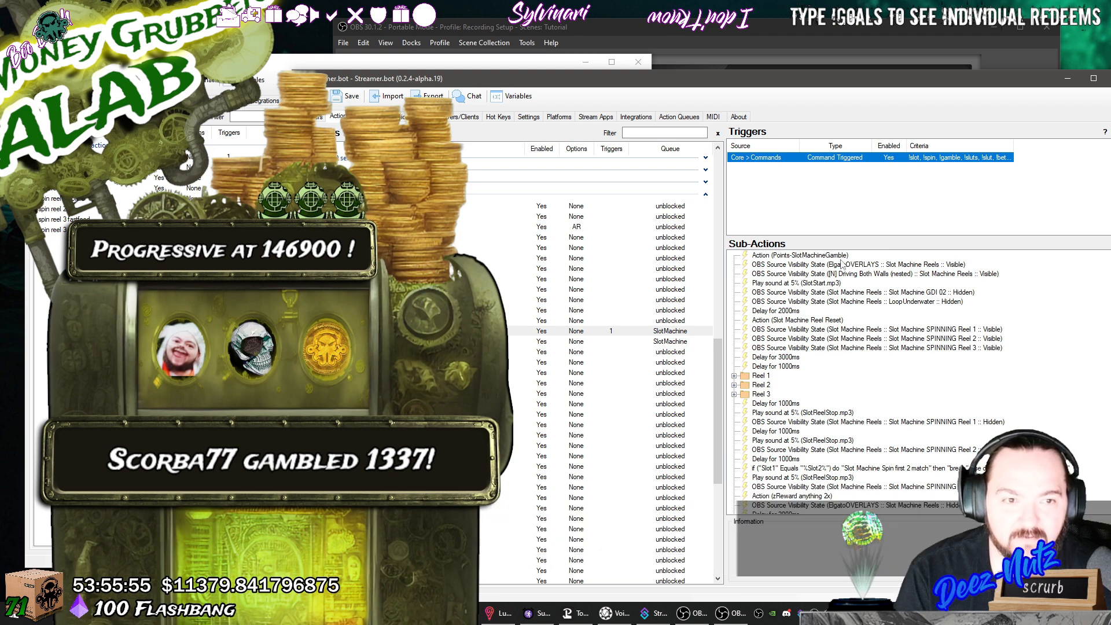
{"action": "left_click", "coordinate": [914, 265]}
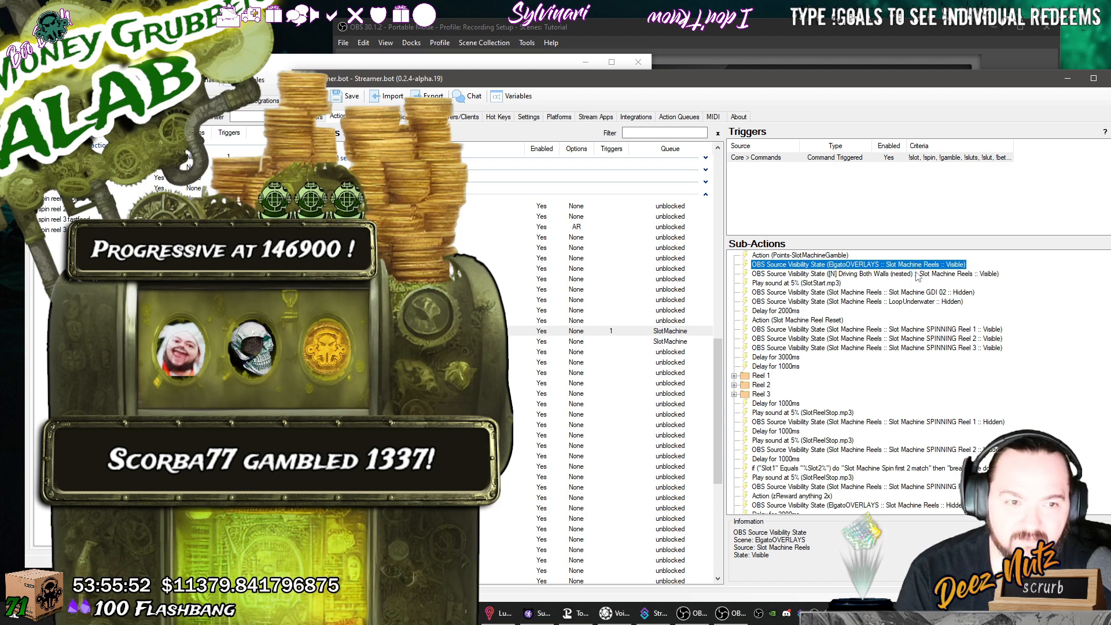
{"action": "left_click", "coordinate": [868, 274]}
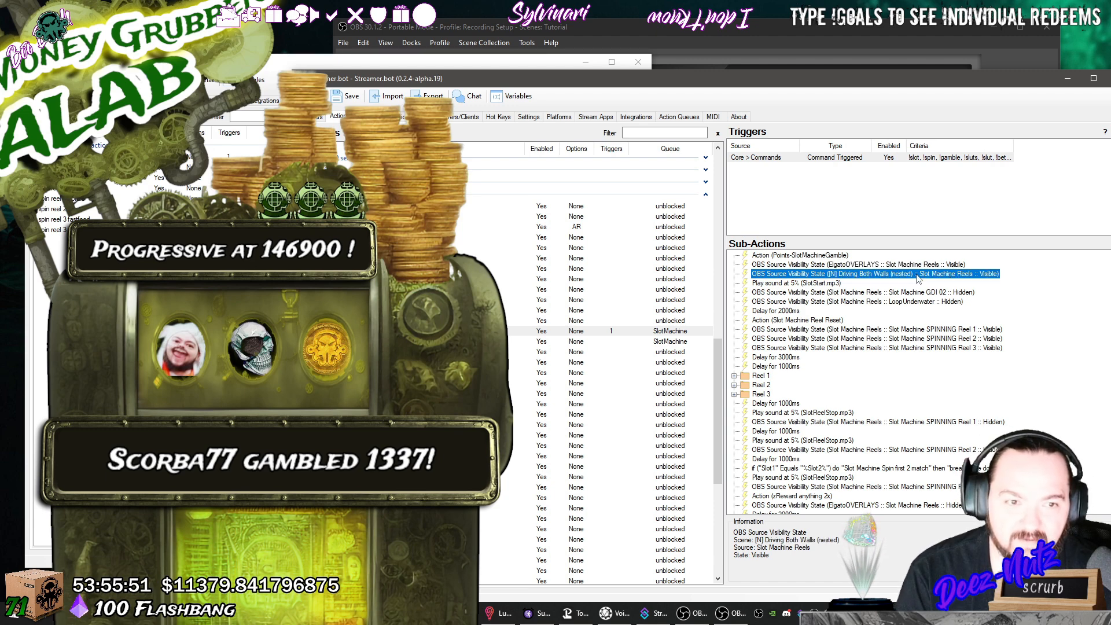
{"action": "left_click", "coordinate": [826, 284]}
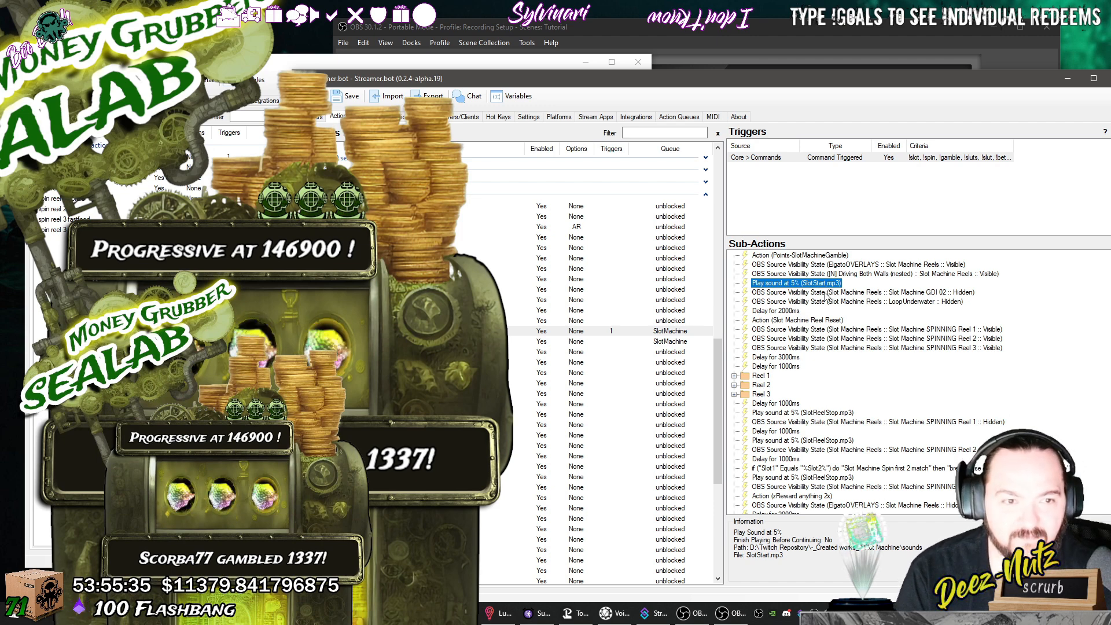
Open the Slot Machine GDI 02 visibility sub-action, test its Hidden state on the overlay, and accept its settings.
{"action": "left_click", "coordinate": [822, 292]}
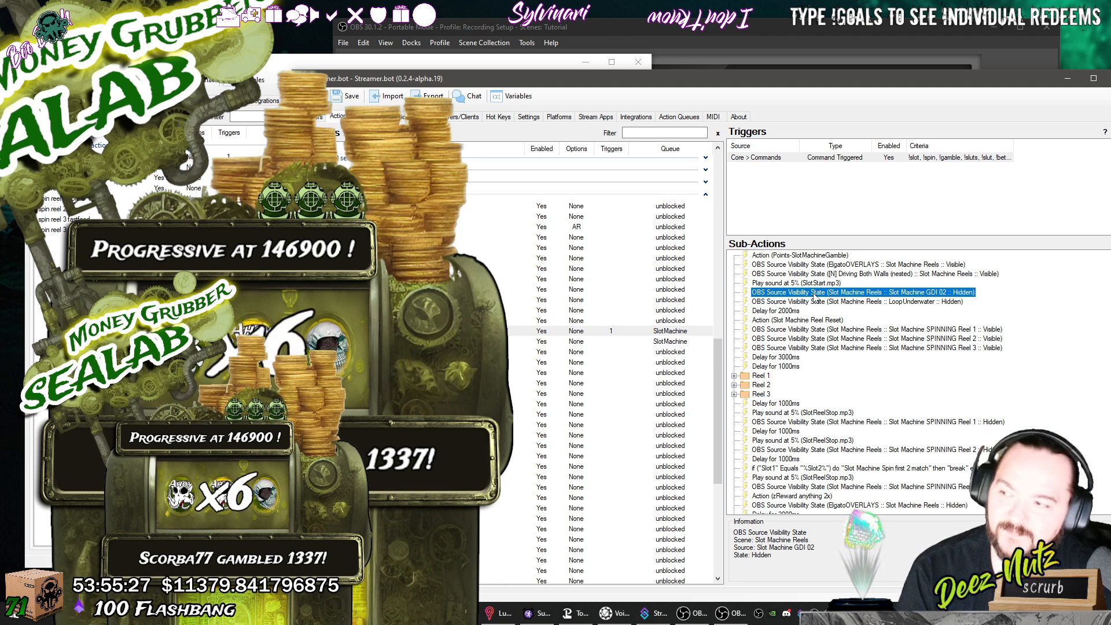
{"action": "double_click", "coordinate": [813, 294]}
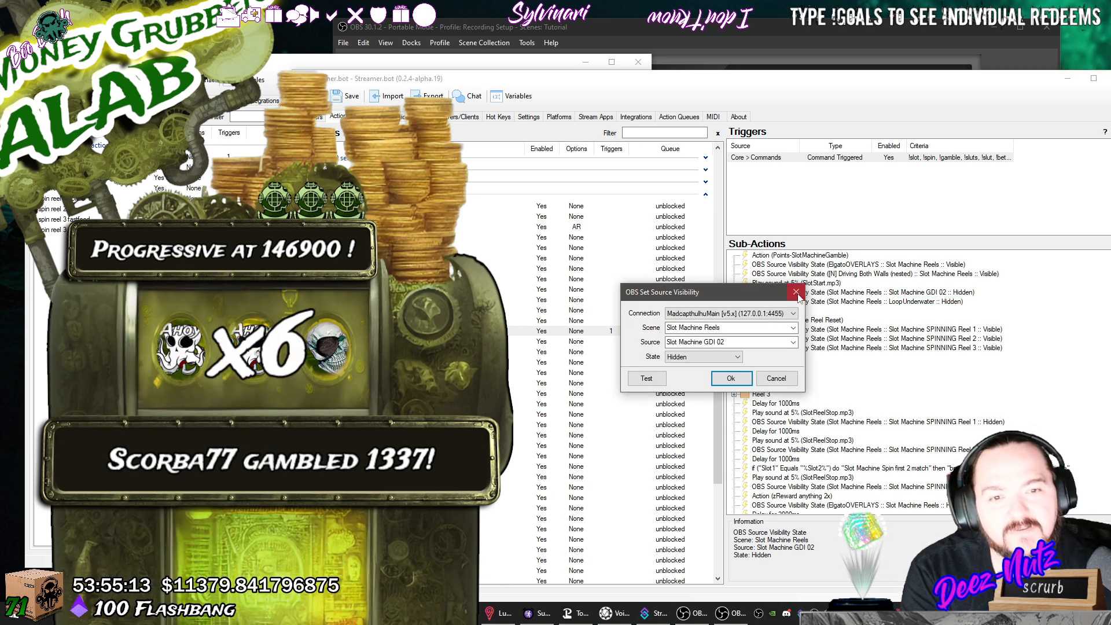
{"action": "left_click", "coordinate": [797, 293]}
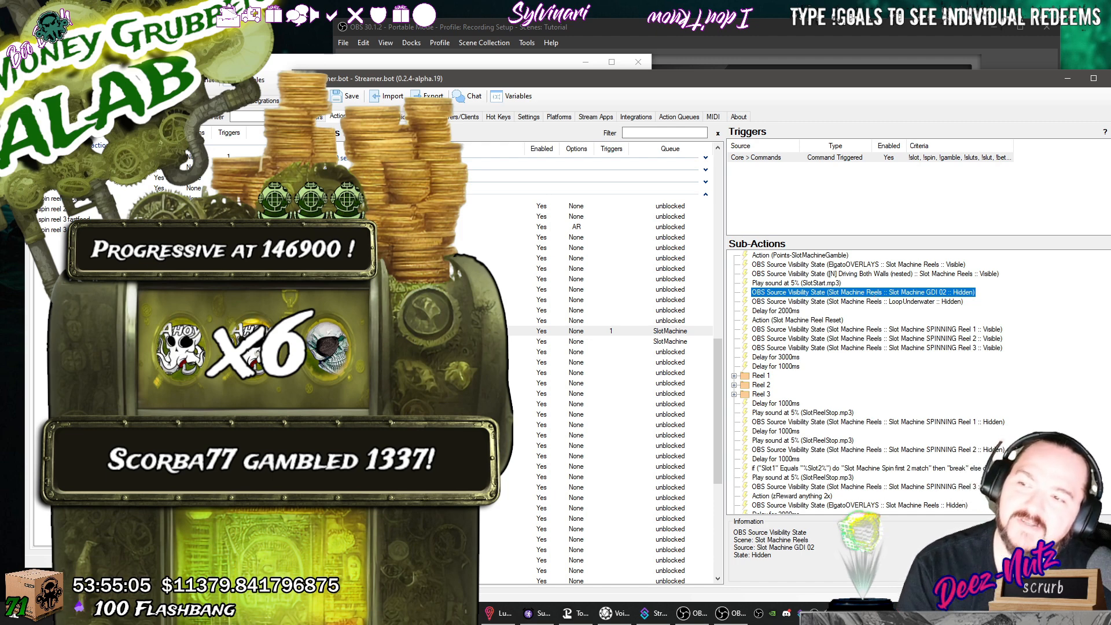
{"action": "double_click", "coordinate": [895, 297]}
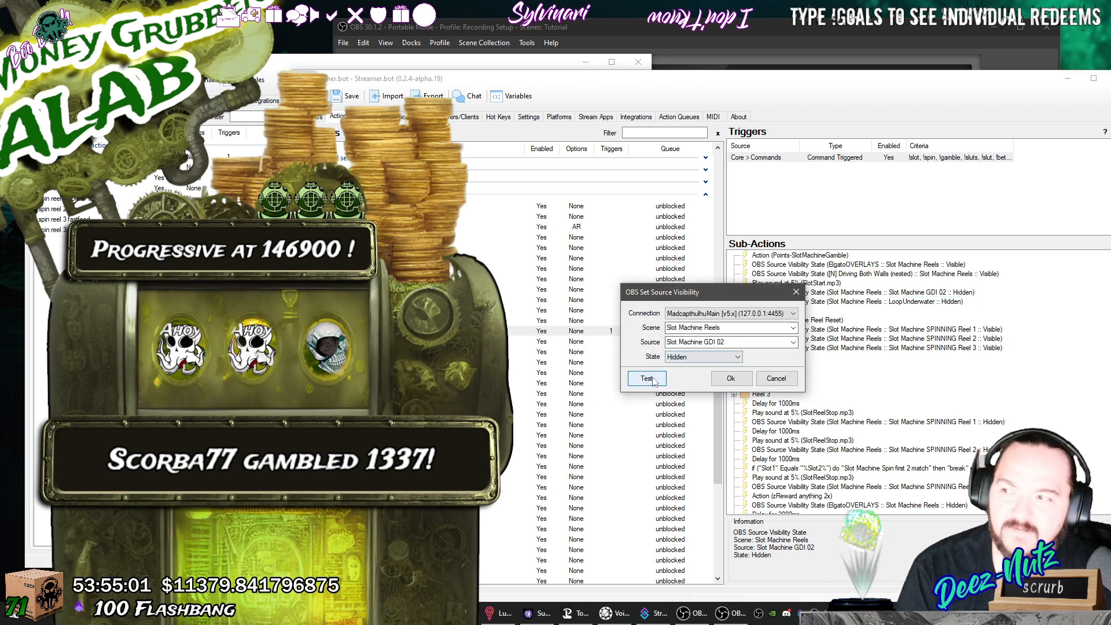
{"action": "left_click", "coordinate": [731, 379]}
Open the Slot Machine Reel Reset action and review its Hidden visibility sub-actions from SMR1 ahoy through SMR3 coin.
{"action": "left_click", "coordinate": [816, 322]}
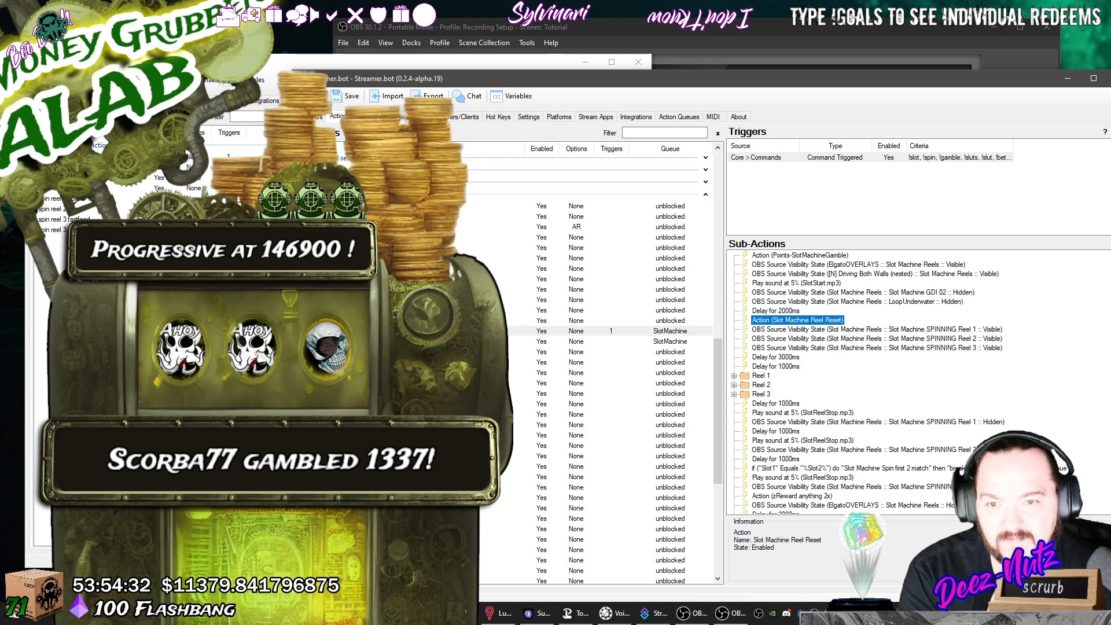
{"action": "left_click", "coordinate": [382, 320]}
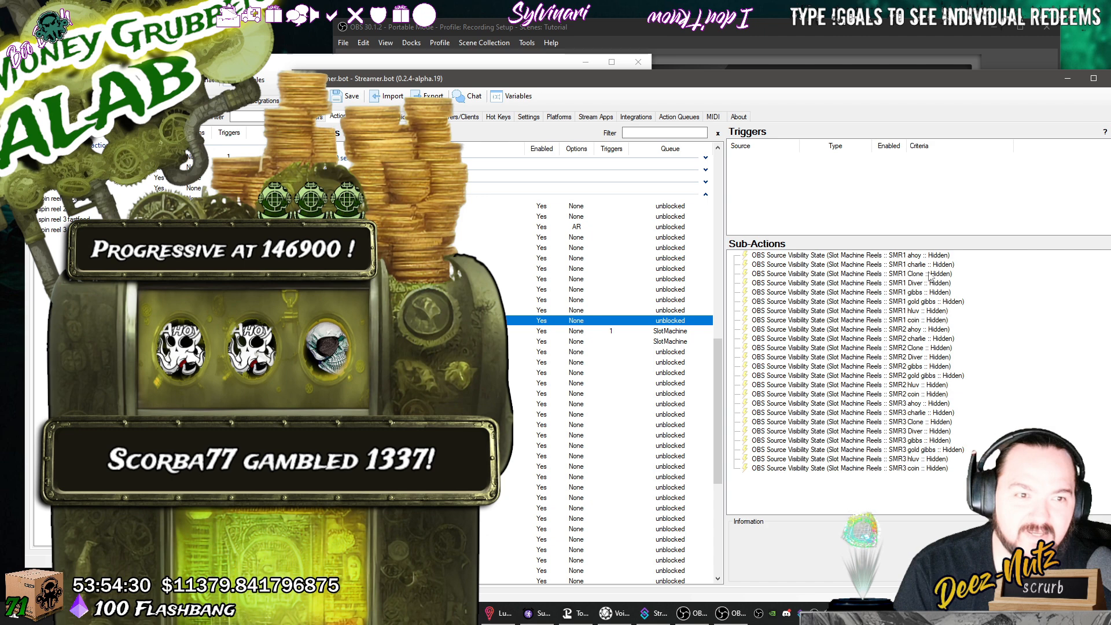
{"action": "left_click", "coordinate": [944, 256]}
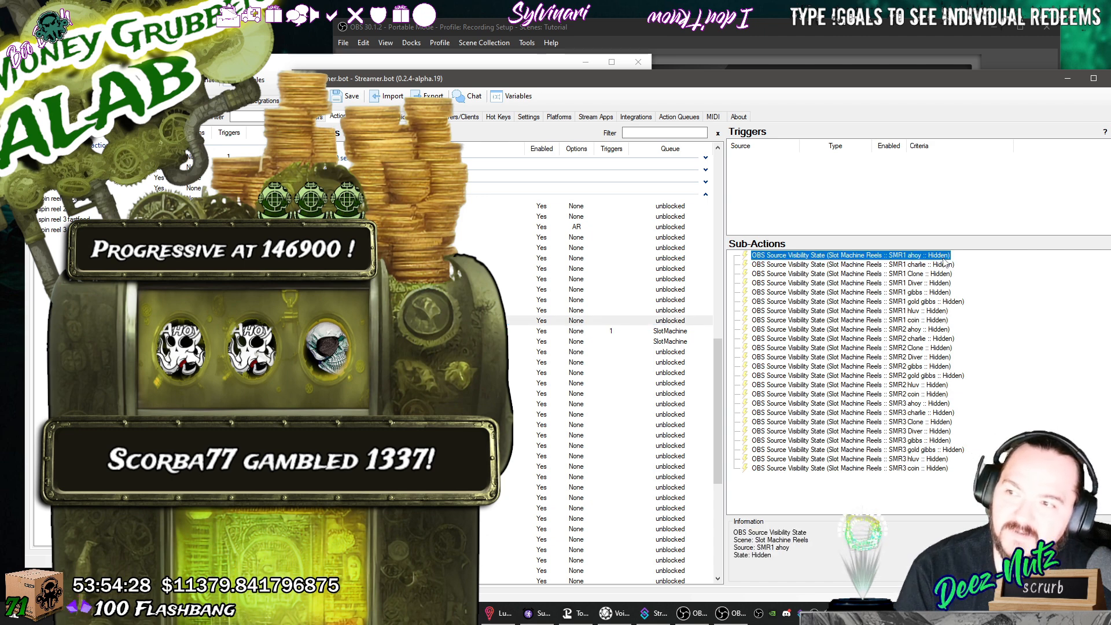
{"action": "left_click", "coordinate": [945, 264]}
{"action": "left_click", "coordinate": [947, 274]}
{"action": "left_click", "coordinate": [945, 284]}
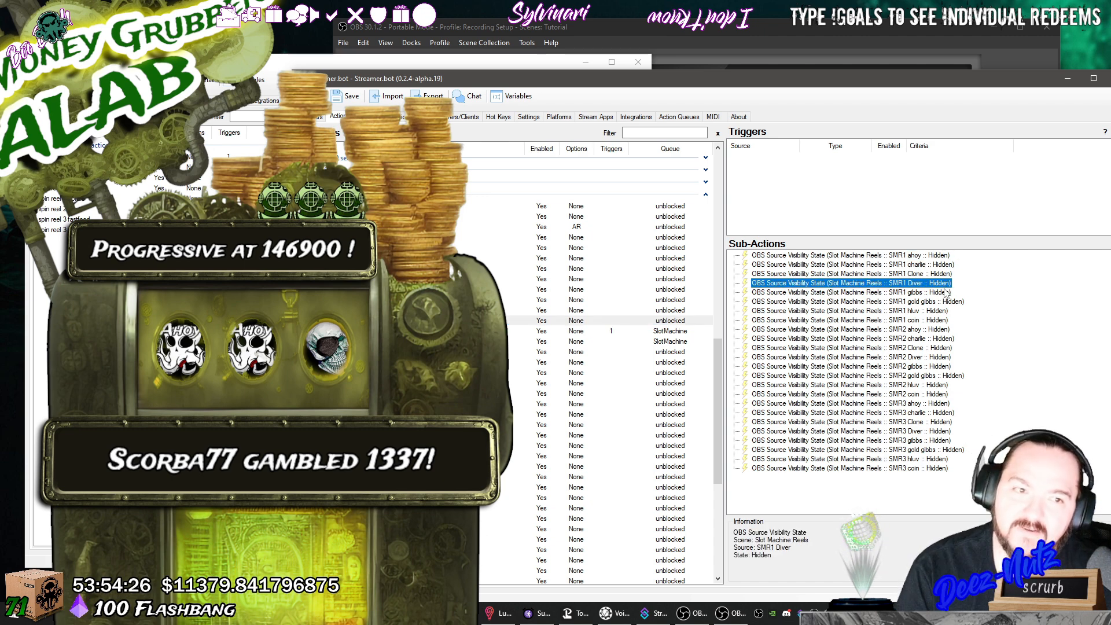
{"action": "left_click", "coordinate": [945, 292]}
{"action": "left_click", "coordinate": [946, 302]}
{"action": "left_click", "coordinate": [946, 311]}
{"action": "left_click", "coordinate": [945, 320]}
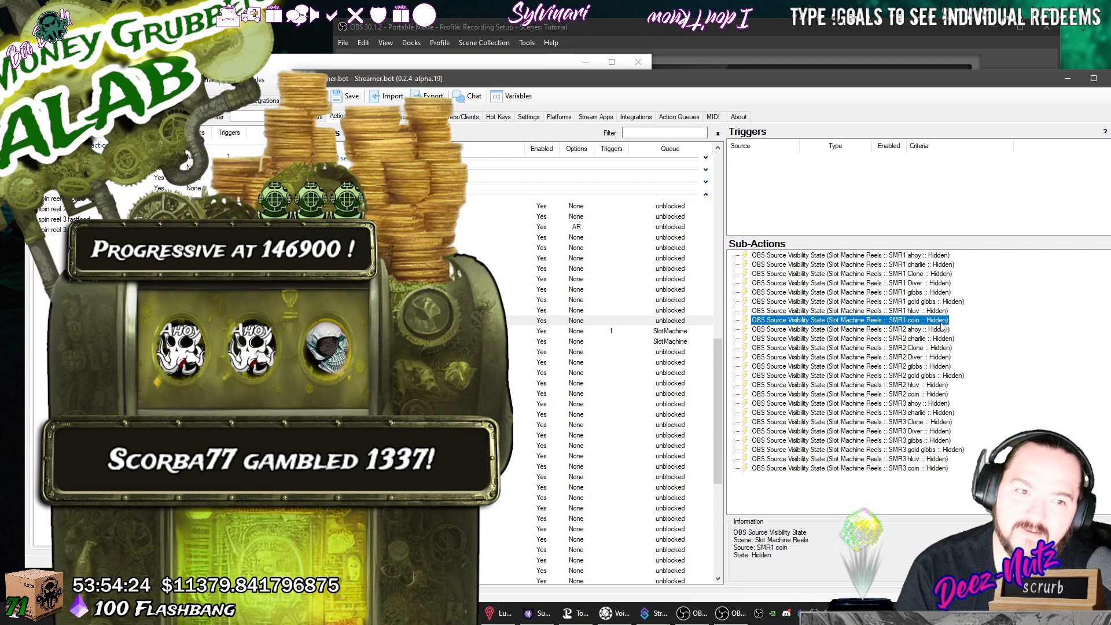
{"action": "left_click", "coordinate": [944, 330]}
{"action": "left_click", "coordinate": [943, 339]}
{"action": "left_click", "coordinate": [942, 348]}
{"action": "left_click", "coordinate": [941, 357]}
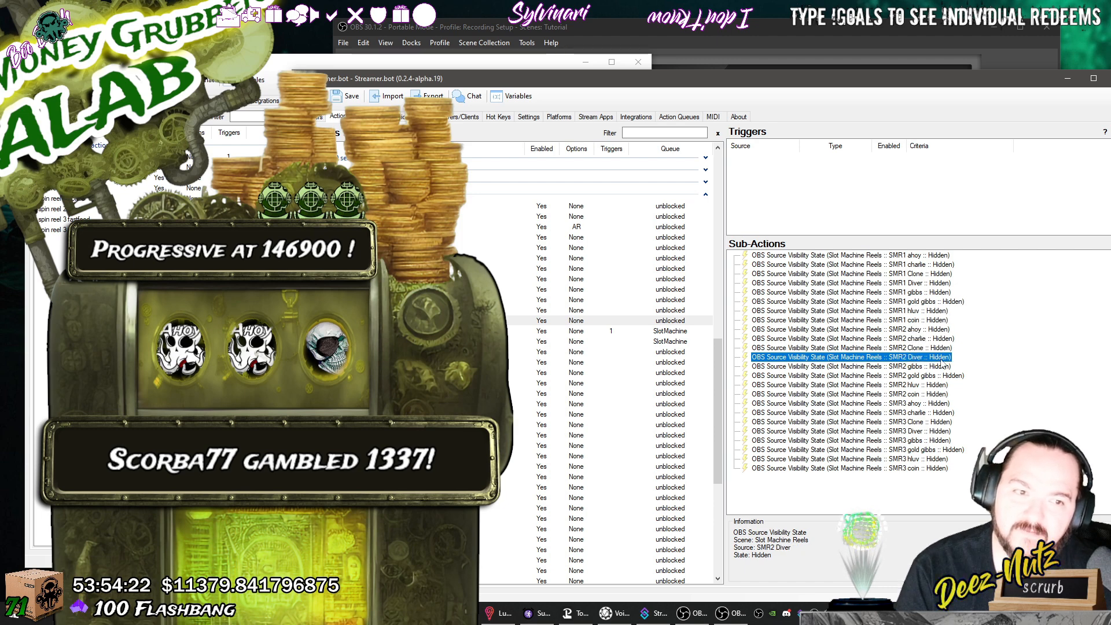
{"action": "left_click", "coordinate": [943, 367]}
{"action": "left_click", "coordinate": [943, 375]}
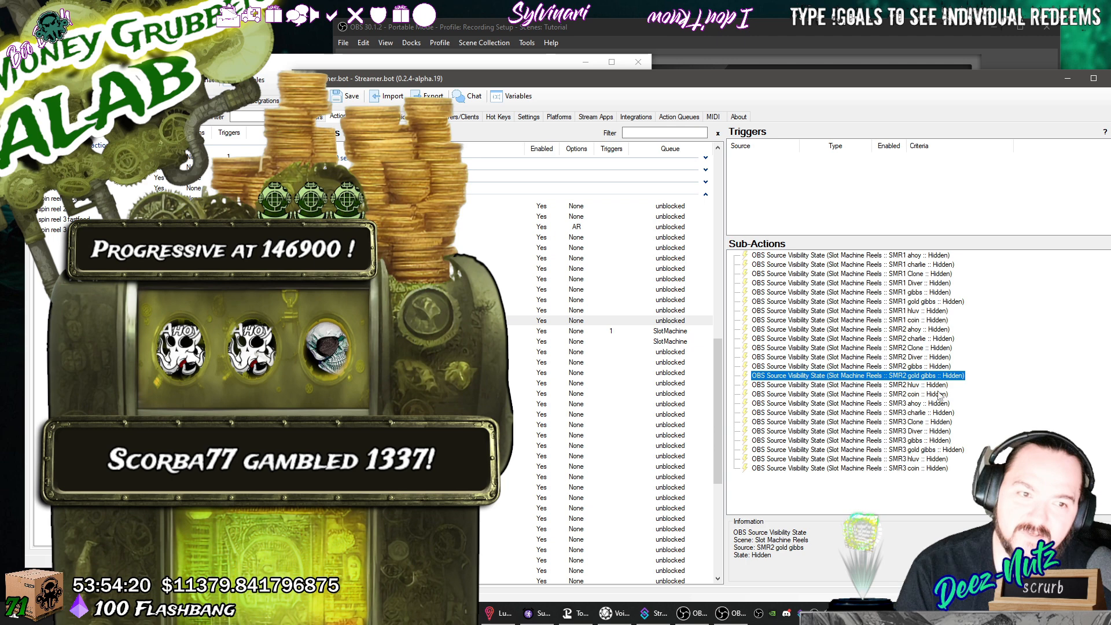
{"action": "left_click", "coordinate": [930, 319]}
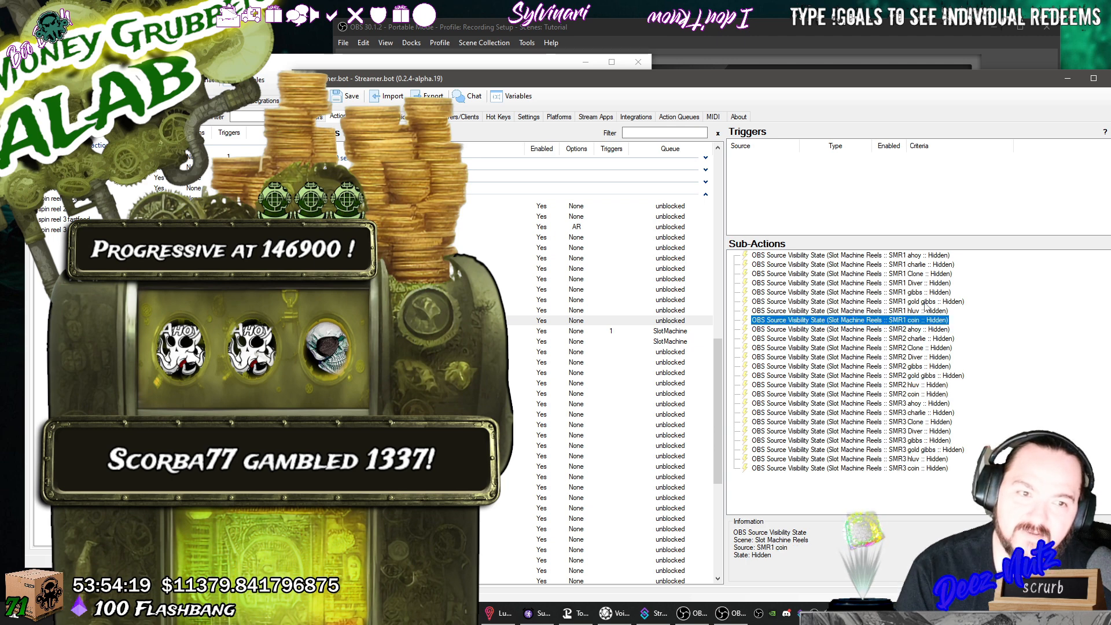
{"action": "left_click", "coordinate": [938, 468]}
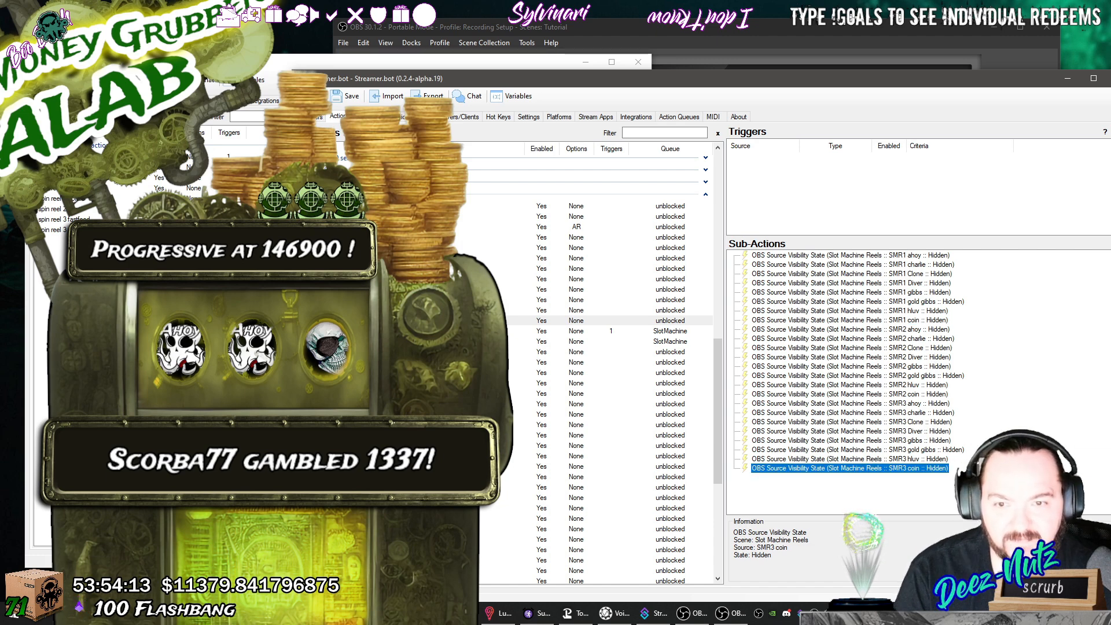
Return to the Slot Machine Spin action, expand its Reel 1 group, and check the group's Random option.
{"action": "left_click", "coordinate": [613, 331]}
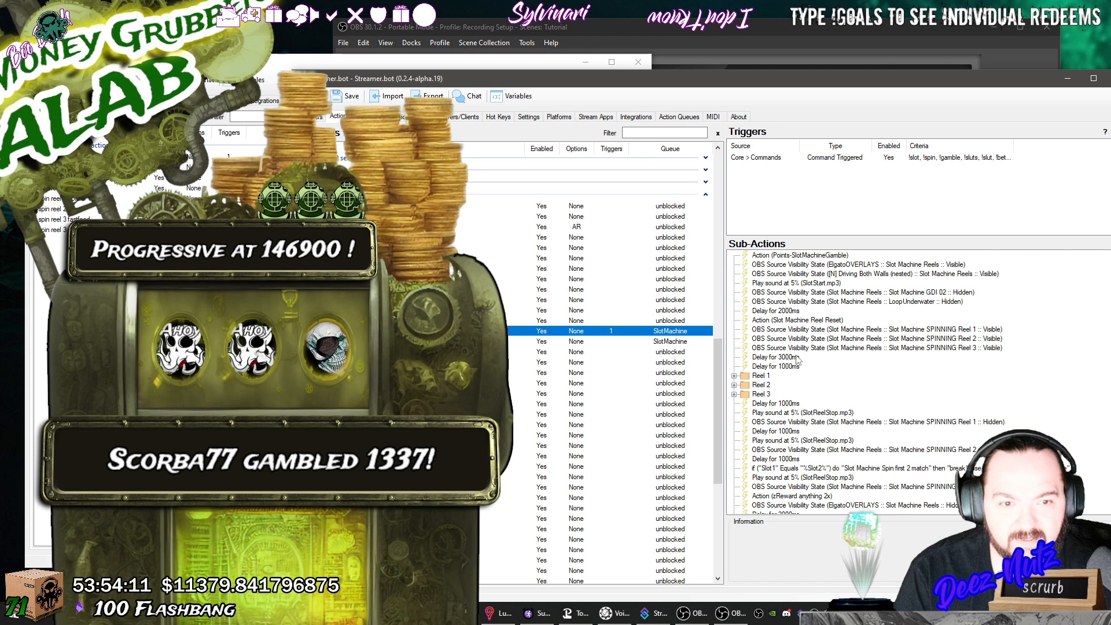
{"action": "scroll", "coordinate": [810, 344], "scroll_direction": "down", "scroll_amount": 1}
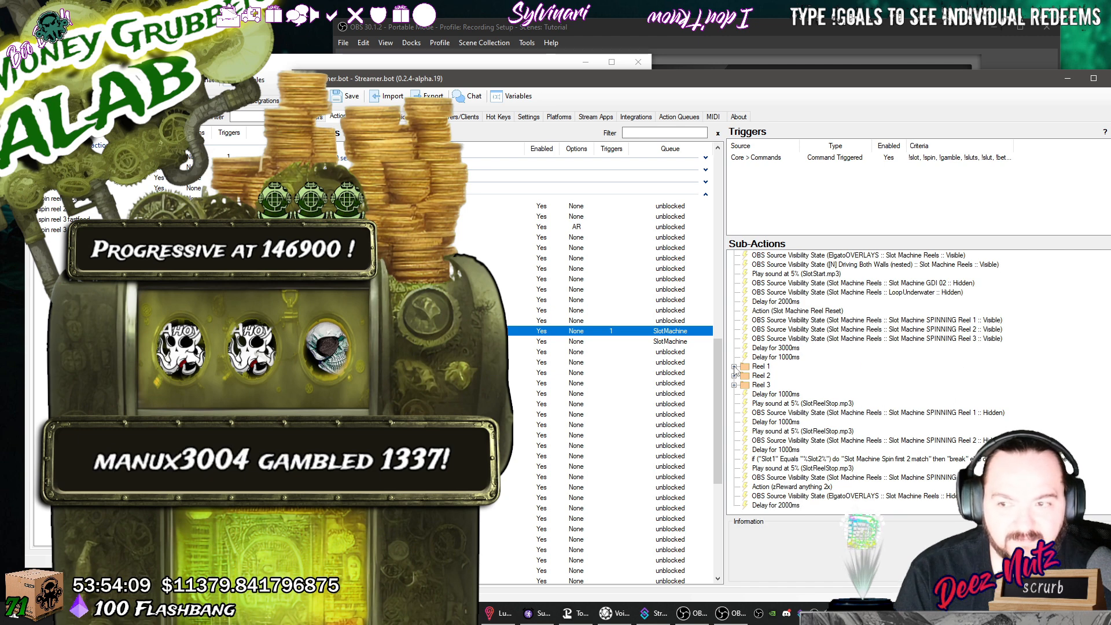
{"action": "double_click", "coordinate": [761, 366]}
{"action": "scroll", "coordinate": [835, 357], "scroll_direction": "down", "scroll_amount": 1}
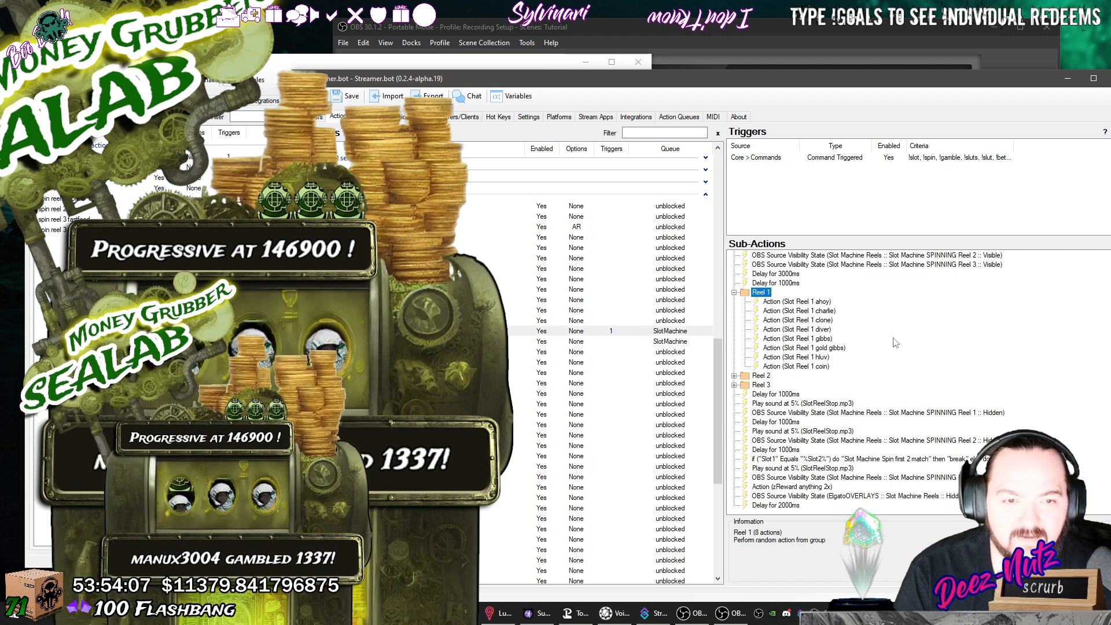
{"action": "scroll", "coordinate": [773, 326], "scroll_direction": "down", "scroll_amount": 4}
{"action": "right_click", "coordinate": [772, 323]}
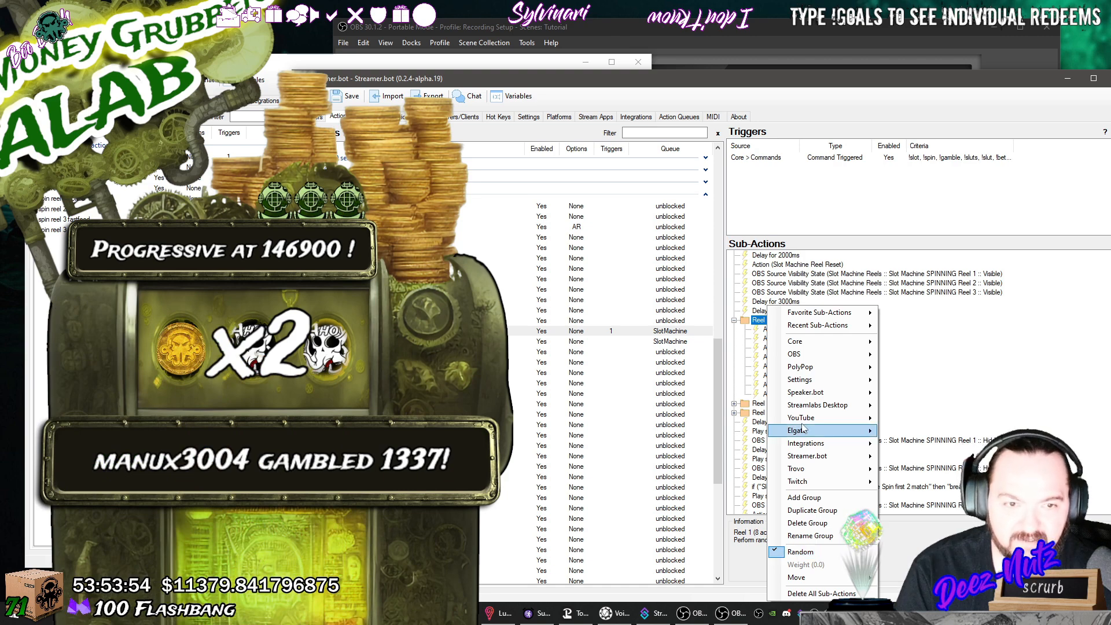
{"action": "left_click", "coordinate": [760, 322]}
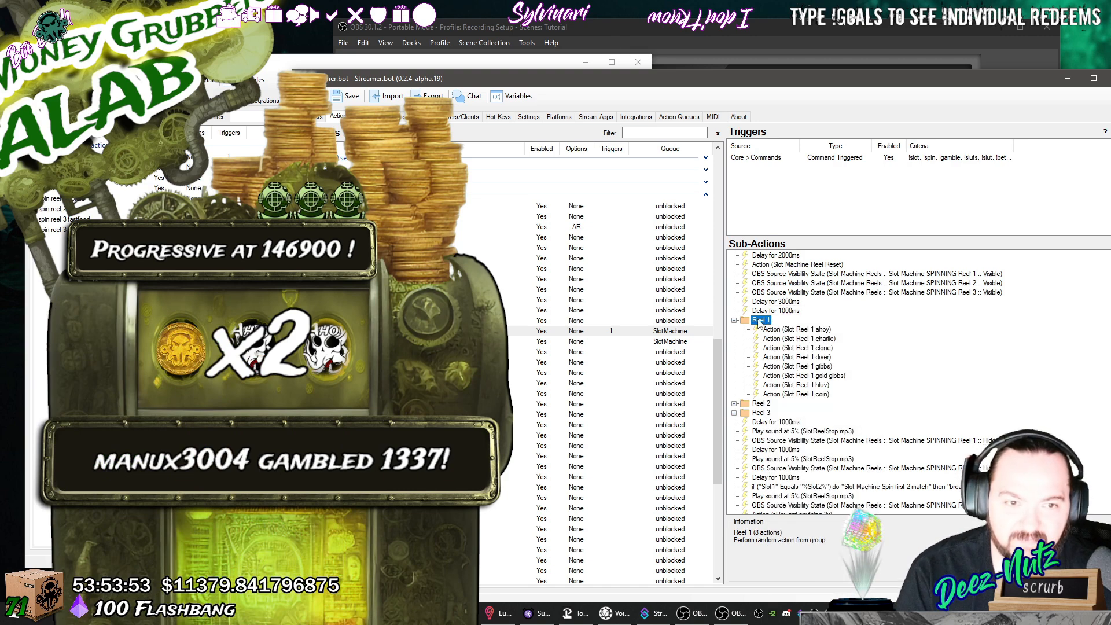
Open the Slot Reel 1 ahoy action and review its SMR1 ahoy visibility and %Slot1% argument sub-actions.
{"action": "left_click", "coordinate": [796, 331]}
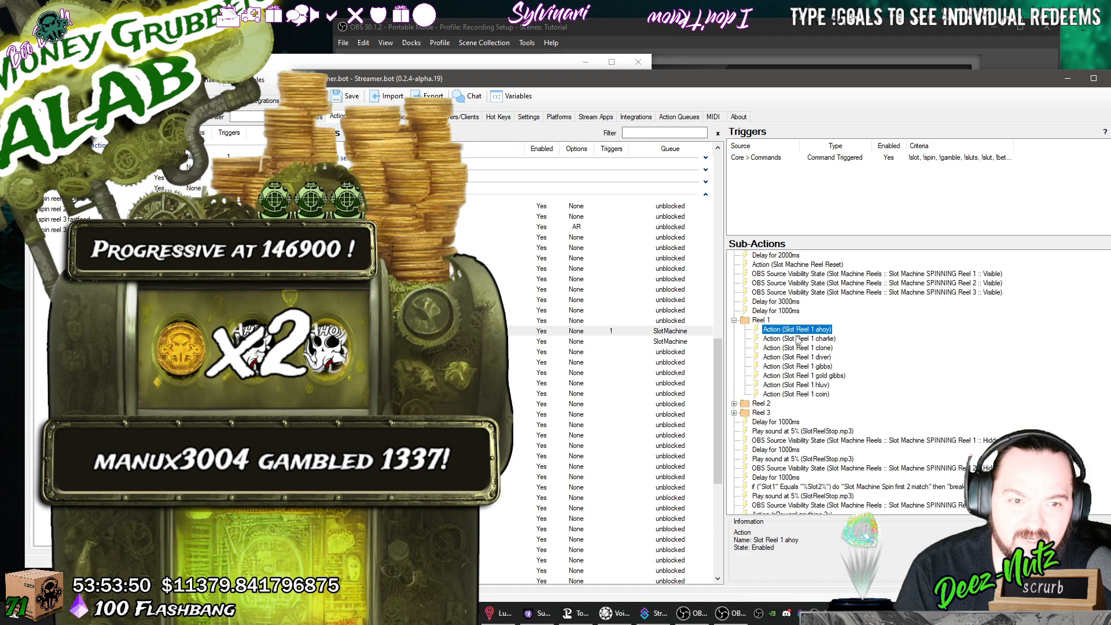
{"action": "scroll", "coordinate": [811, 310], "scroll_direction": "down", "scroll_amount": 1}
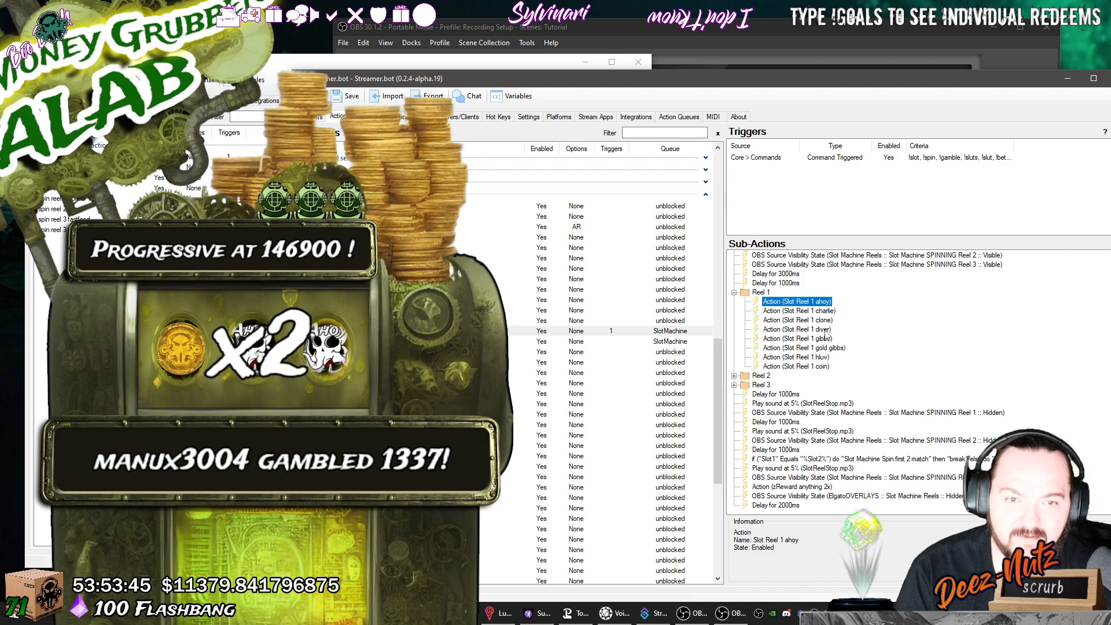
{"action": "left_click", "coordinate": [654, 351]}
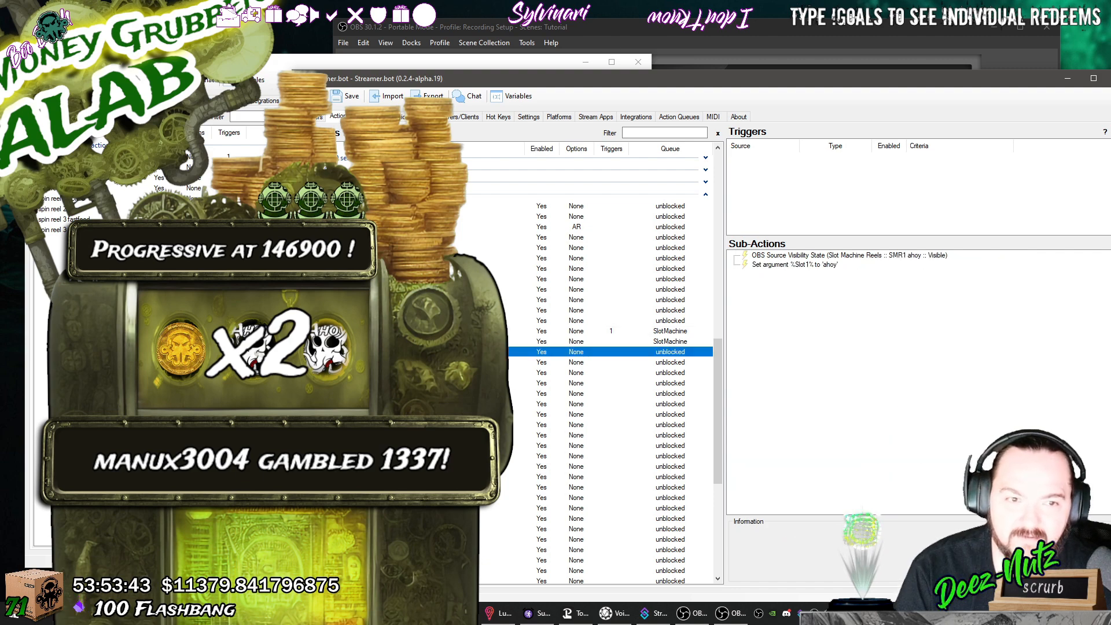
{"action": "left_click", "coordinate": [909, 257]}
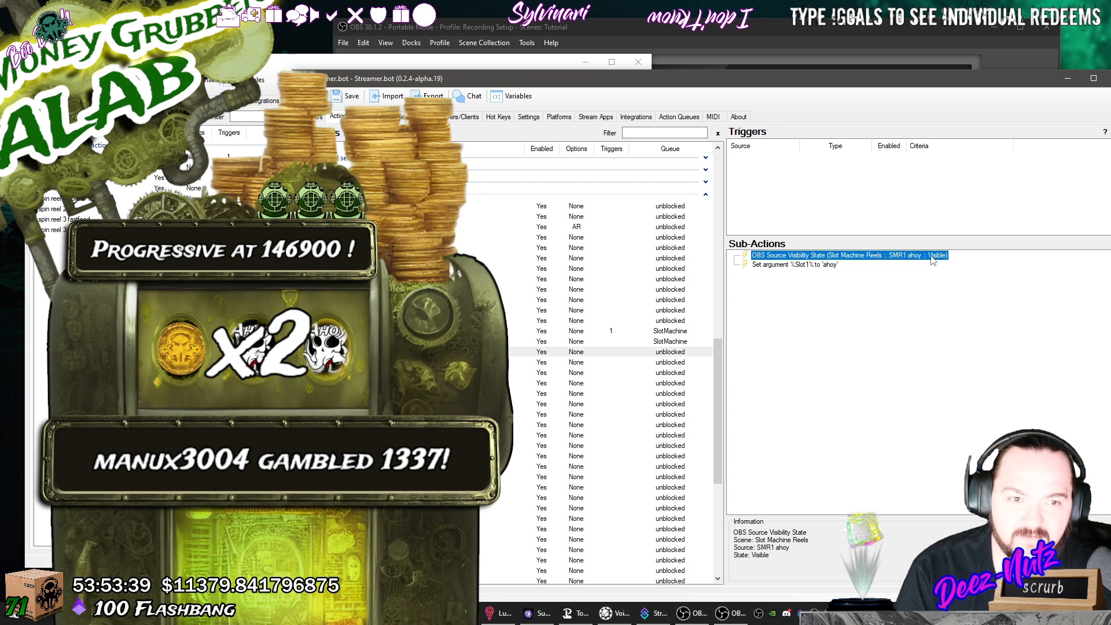
{"action": "left_click", "coordinate": [804, 267]}
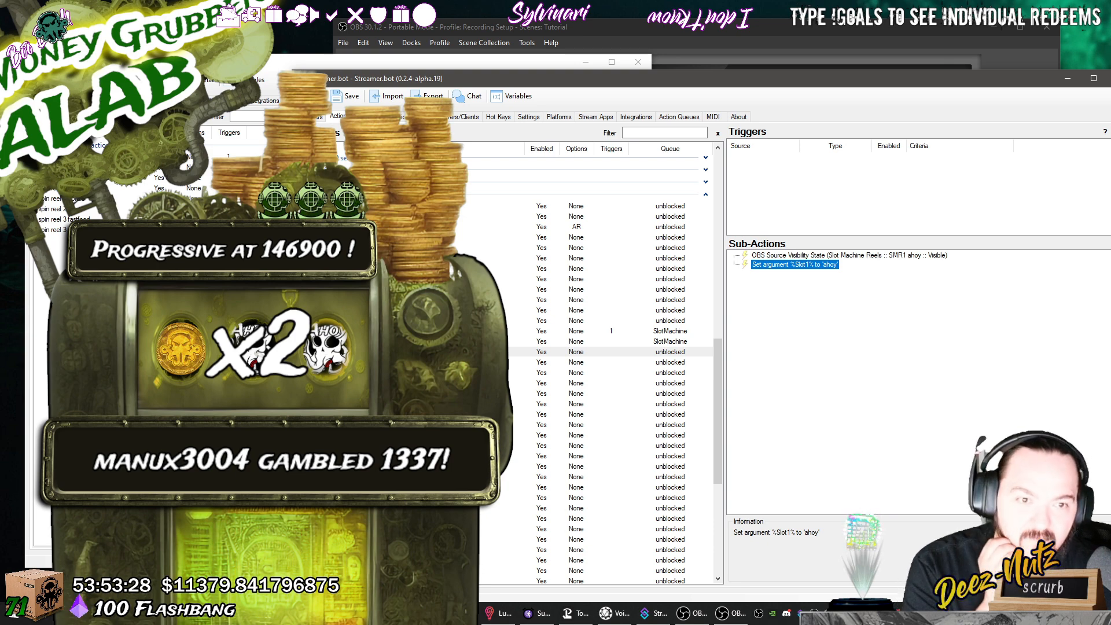
Step through the following Slot Reel 1 actions up to diver and check the %Slot1% argument each one sets.
{"action": "key", "text": "Down"}
{"action": "key", "text": "Down"}
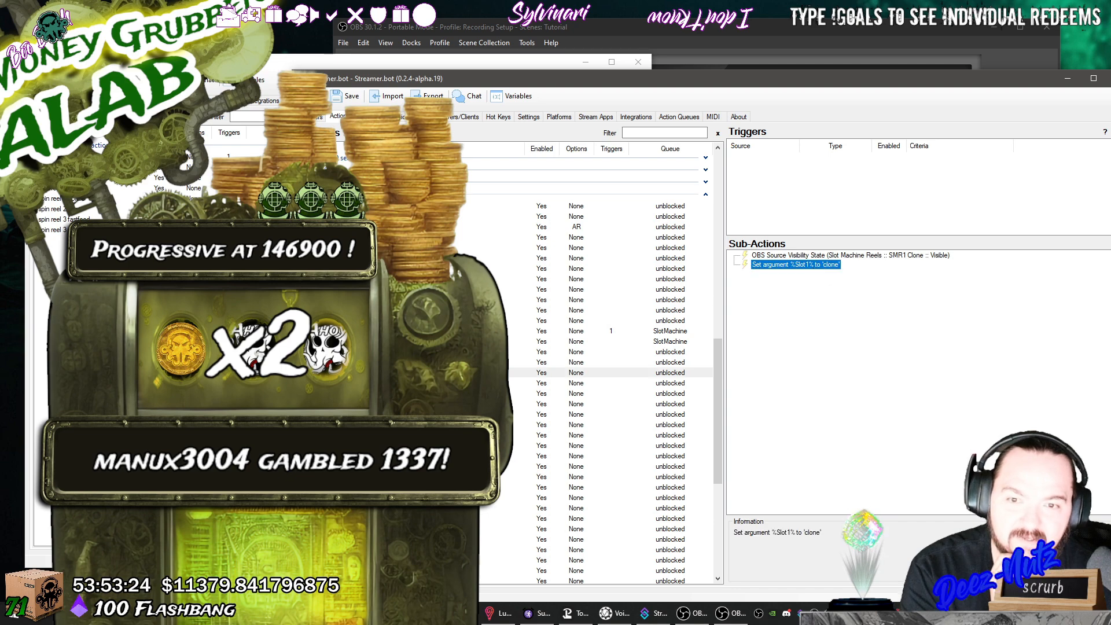
{"action": "key", "text": "Down"}
{"action": "left_click", "coordinate": [810, 265]}
{"action": "left_click", "coordinate": [457, 394]}
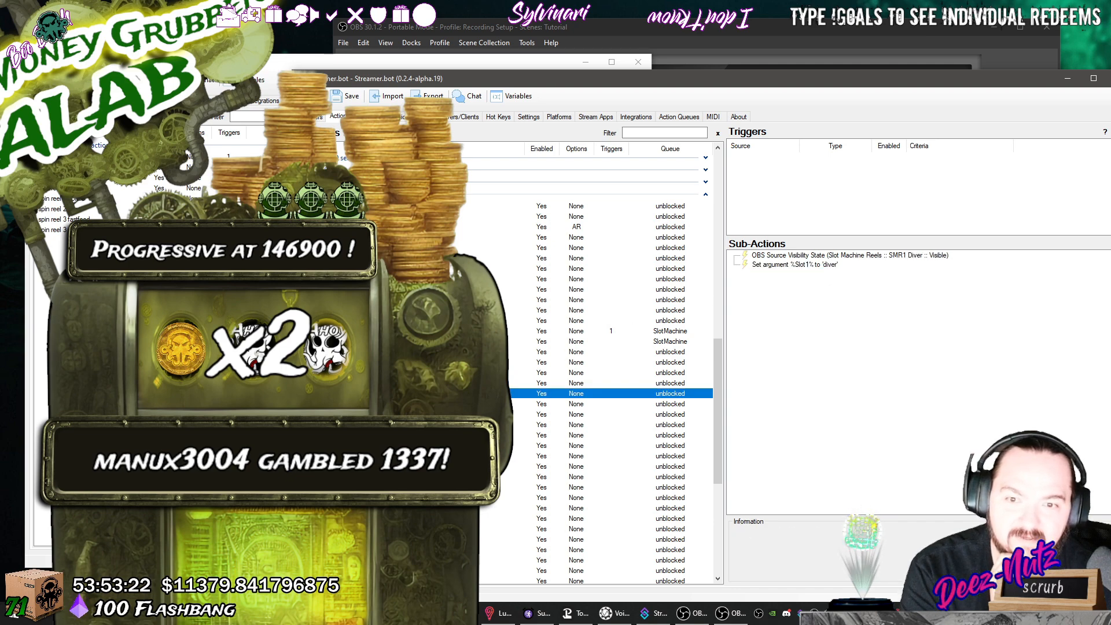
{"action": "left_click", "coordinate": [791, 266]}
Pick out gibbs in Slot Machine Spin's Reel 1 group and review the Slot Reel 1 gibbs action's visibility and argument sub-actions.
{"action": "left_click", "coordinate": [458, 331]}
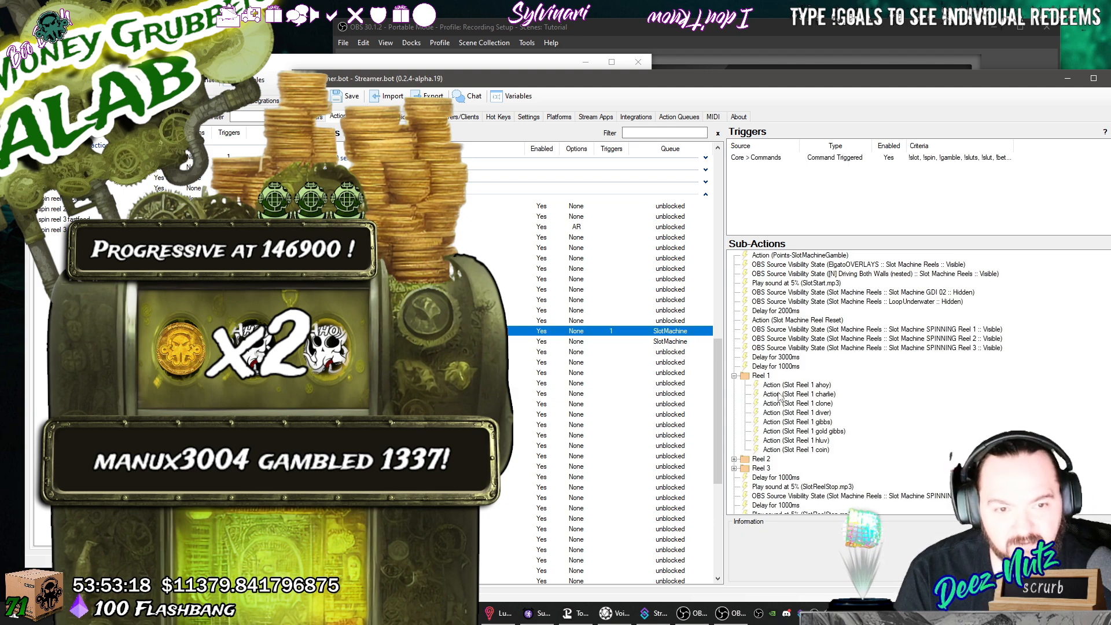
{"action": "left_click", "coordinate": [821, 413]}
{"action": "left_click", "coordinate": [822, 441]}
{"action": "left_click", "coordinate": [821, 423]}
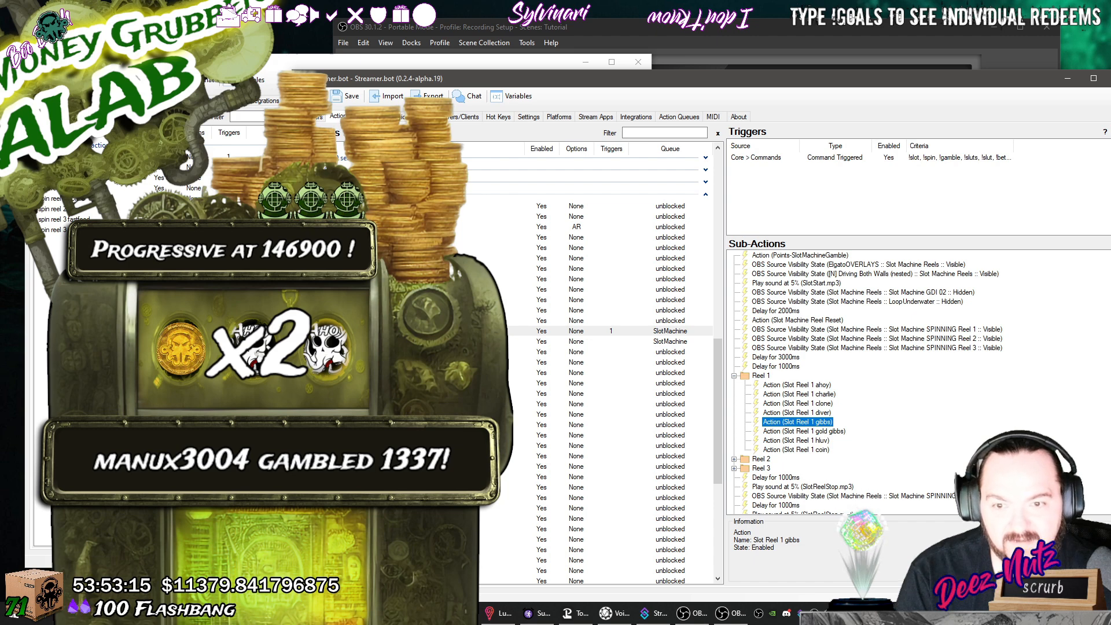
{"action": "left_click", "coordinate": [457, 404]}
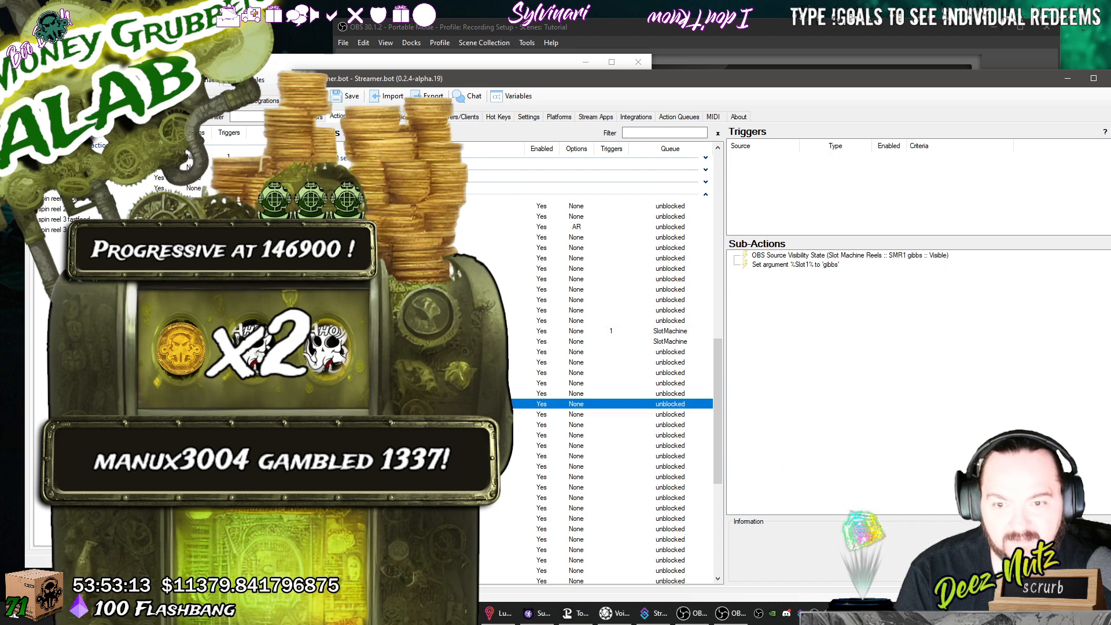
{"action": "left_click", "coordinate": [861, 257]}
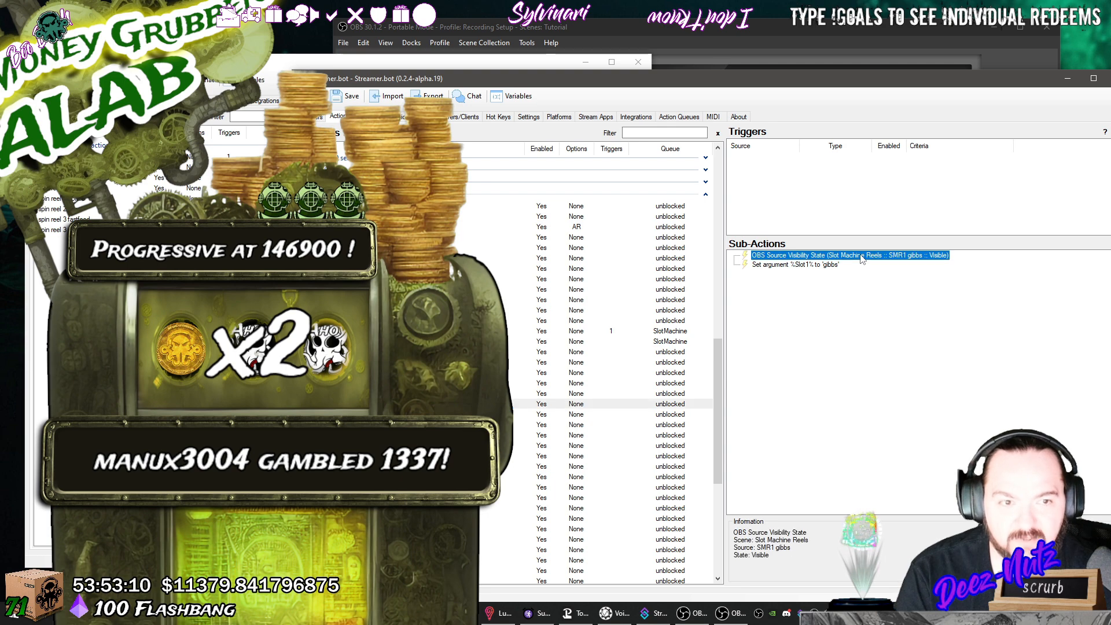
{"action": "left_click", "coordinate": [799, 266]}
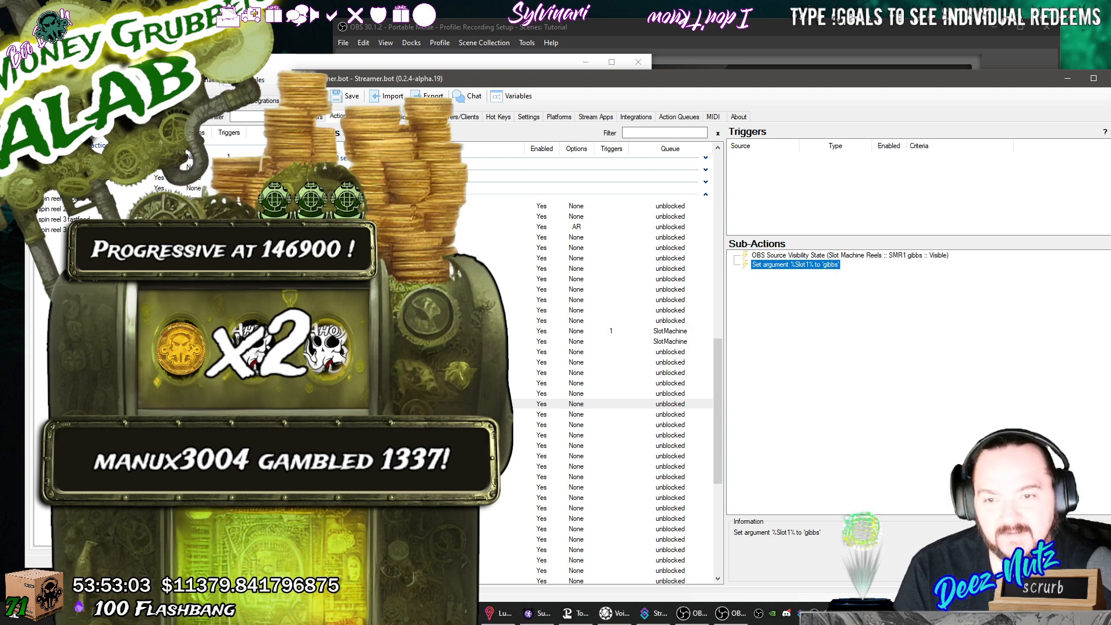
Return to the Slot Machine Spin action and expand its Reel 2 and Reel 3 groups to review their actions.
{"action": "left_click", "coordinate": [406, 331]}
{"action": "scroll", "coordinate": [849, 385], "scroll_direction": "down", "scroll_amount": 3}
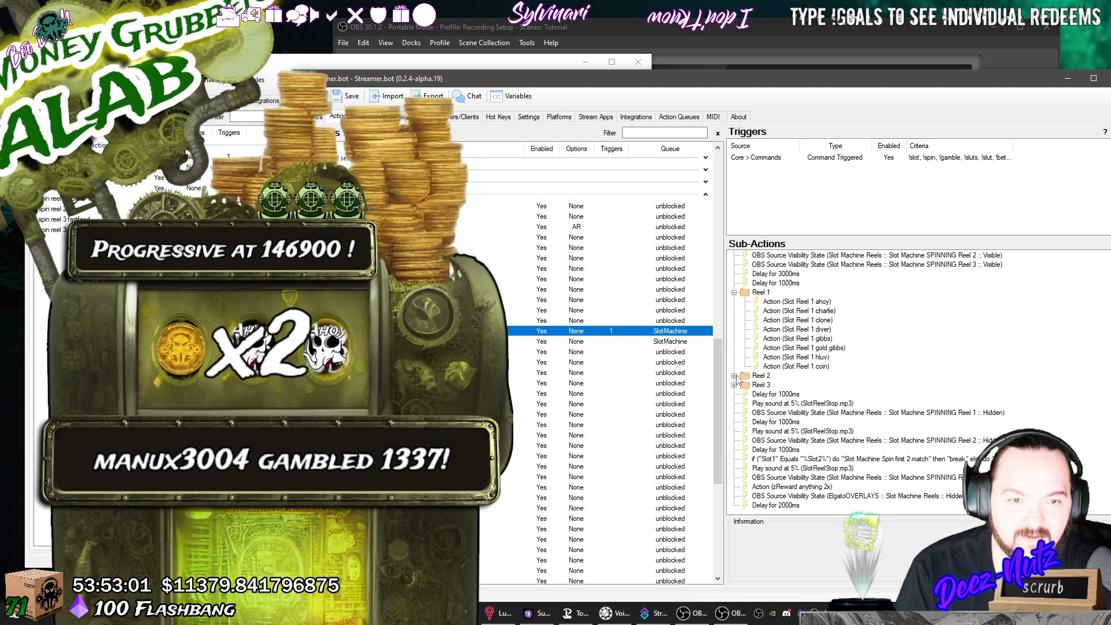
{"action": "left_click", "coordinate": [735, 376]}
{"action": "scroll", "coordinate": [880, 396], "scroll_direction": "down", "scroll_amount": 2}
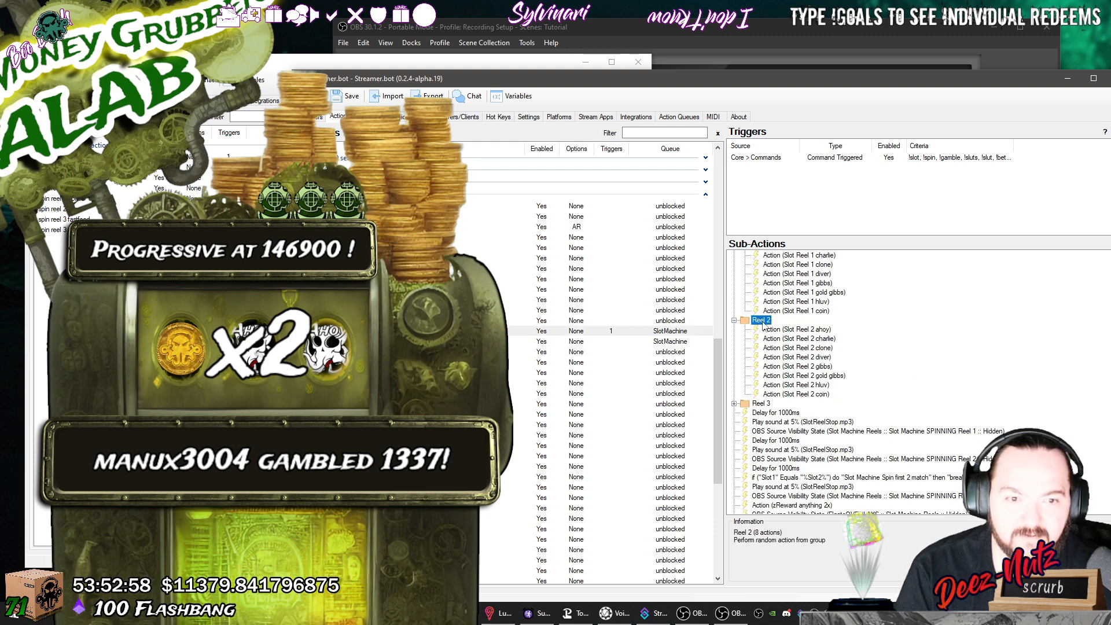
{"action": "left_click", "coordinate": [735, 404]}
{"action": "scroll", "coordinate": [839, 432], "scroll_direction": "down", "scroll_amount": 2}
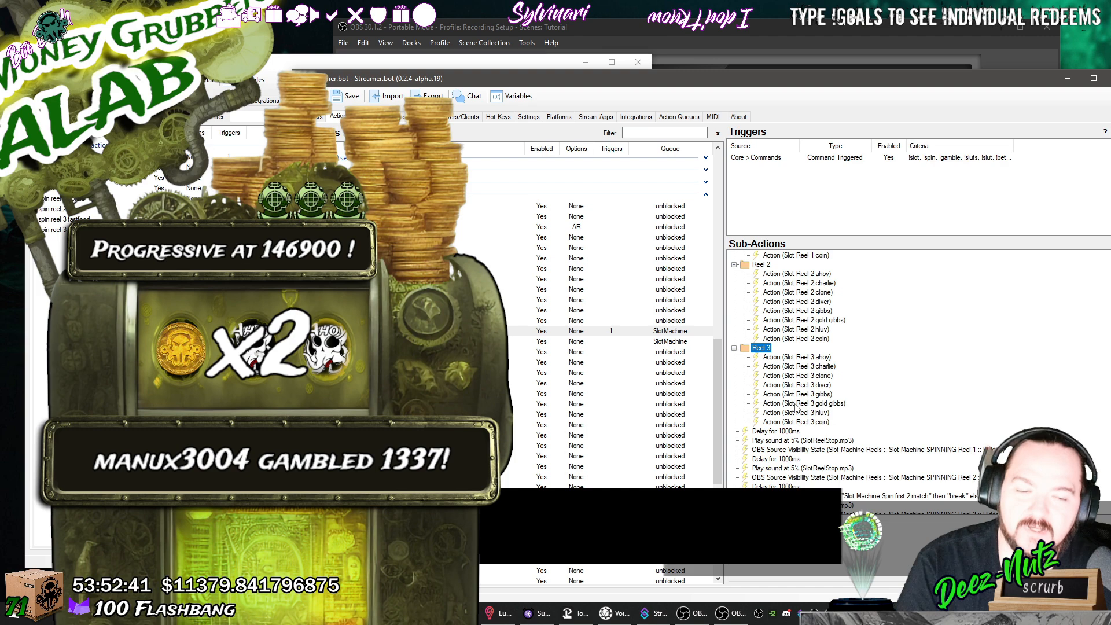
Select the first SlotReelStop.mp3 sound sub-action after the Reel 3 group for review.
{"action": "scroll", "coordinate": [798, 407], "scroll_direction": "down", "scroll_amount": 2}
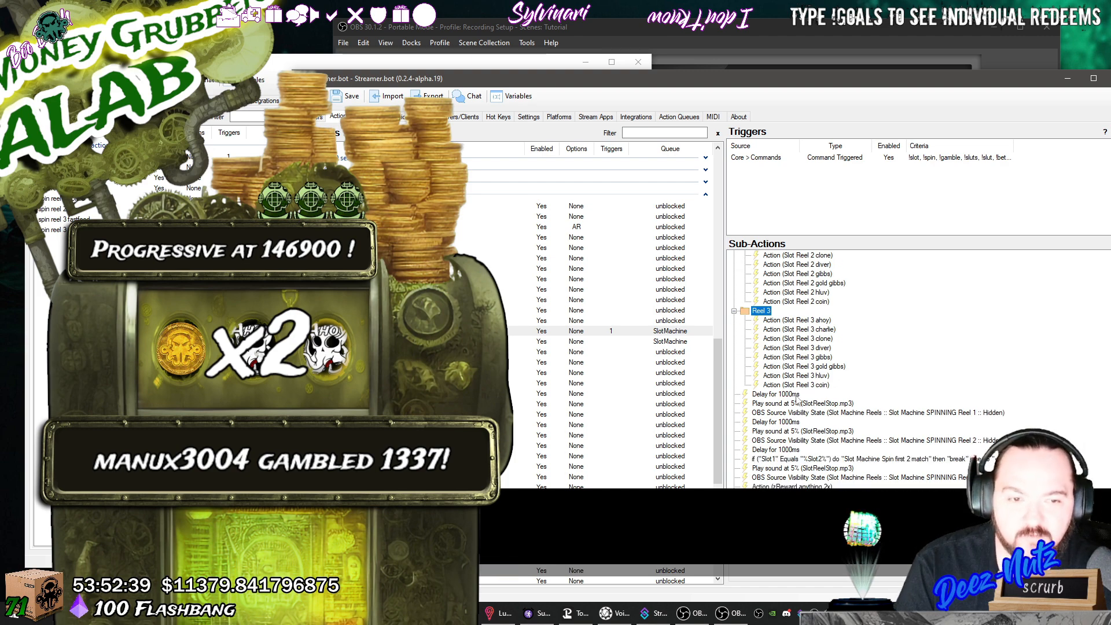
{"action": "left_click", "coordinate": [797, 405]}
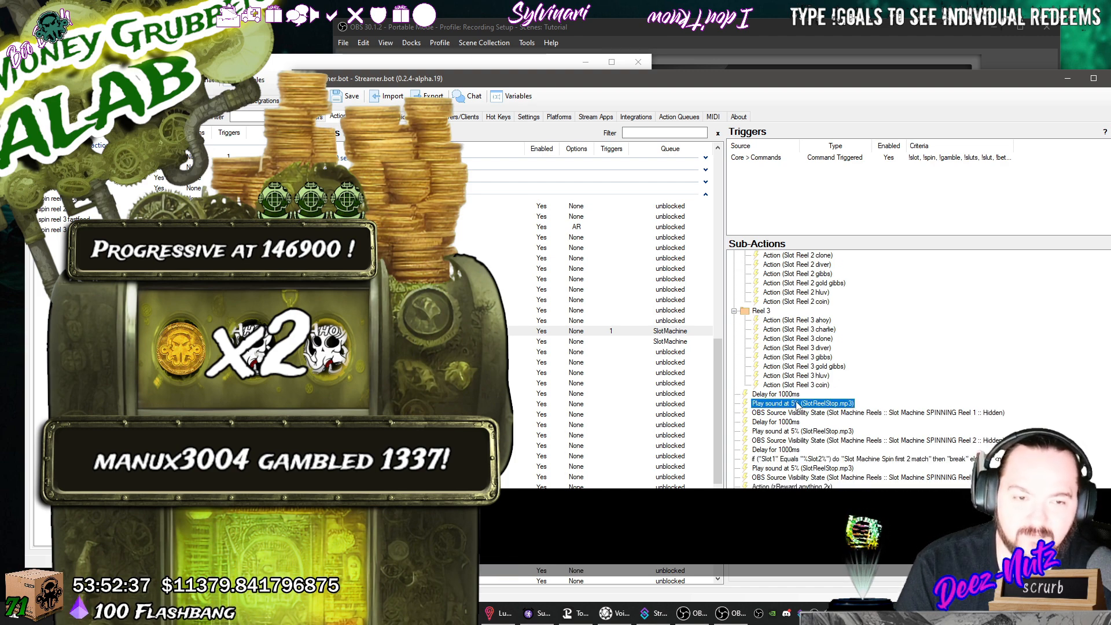
Test the visibility sub-actions after Slot Machine Reel Reset that show Slot Machine SPINNING Reel 1, Reel 2 and Reel 3.
{"action": "scroll", "coordinate": [804, 377], "scroll_direction": "up", "scroll_amount": 8}
{"action": "left_click", "coordinate": [814, 311]}
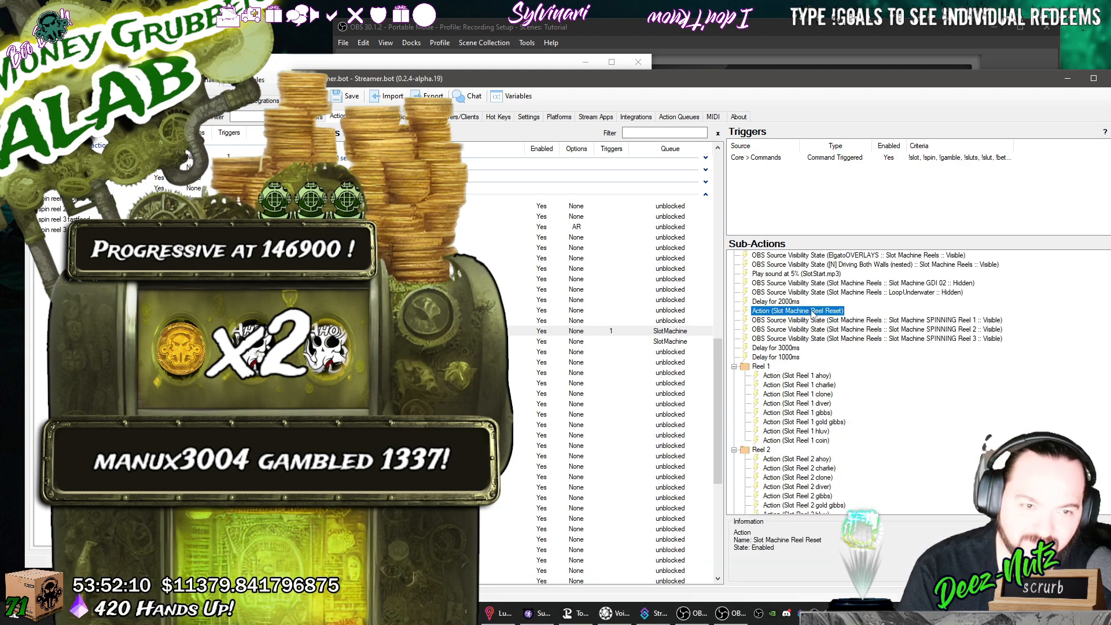
{"action": "double_click", "coordinate": [817, 320]}
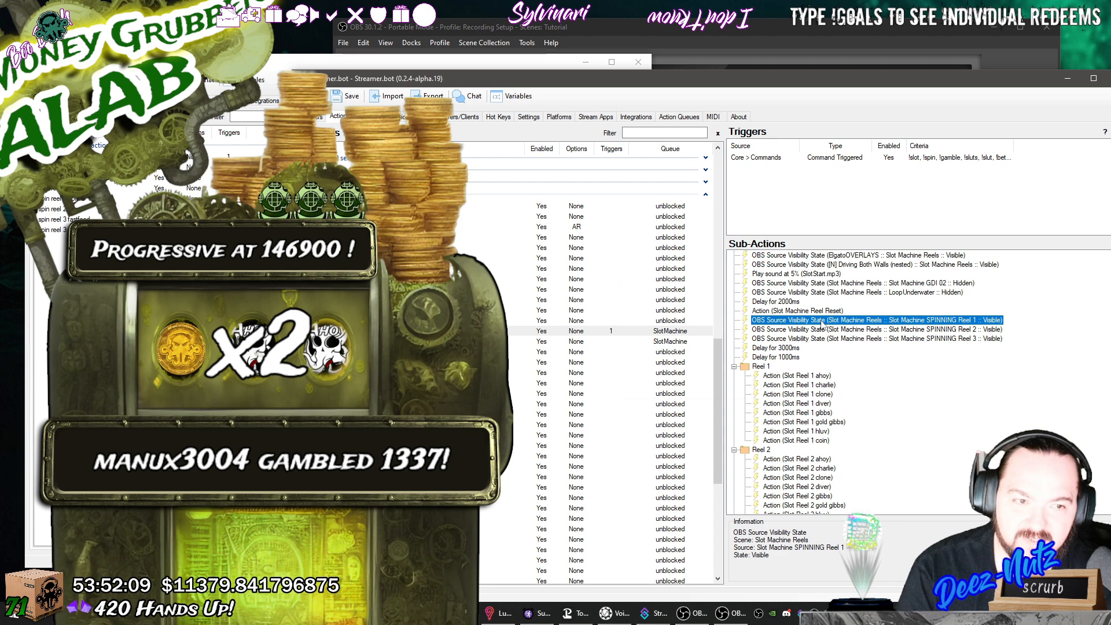
{"action": "left_click", "coordinate": [647, 380]}
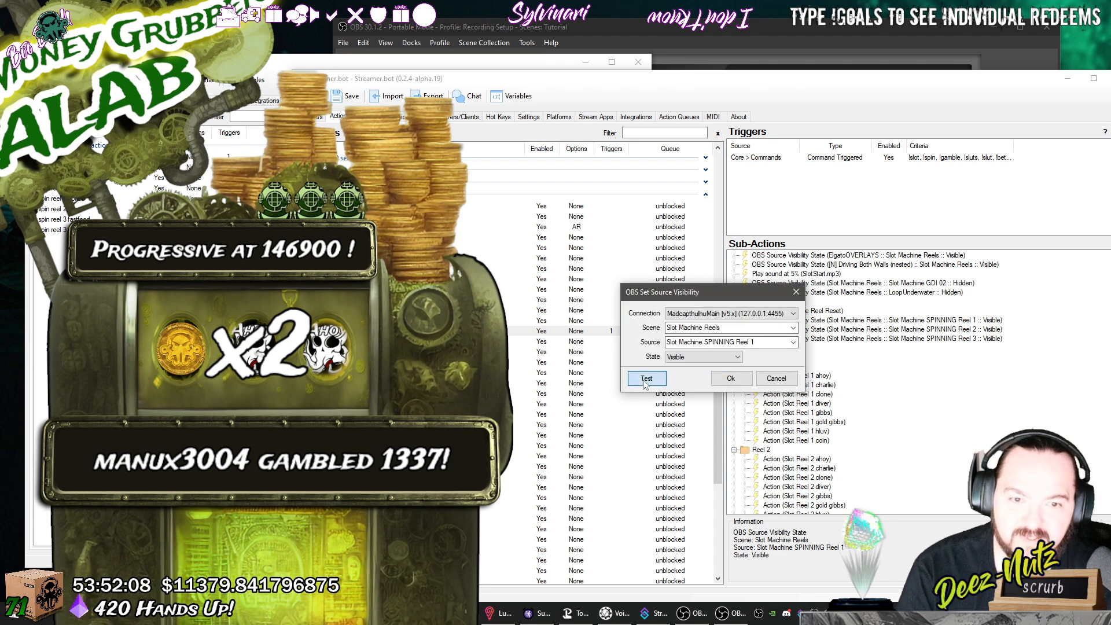
{"action": "left_click", "coordinate": [731, 378]}
{"action": "double_click", "coordinate": [860, 330]}
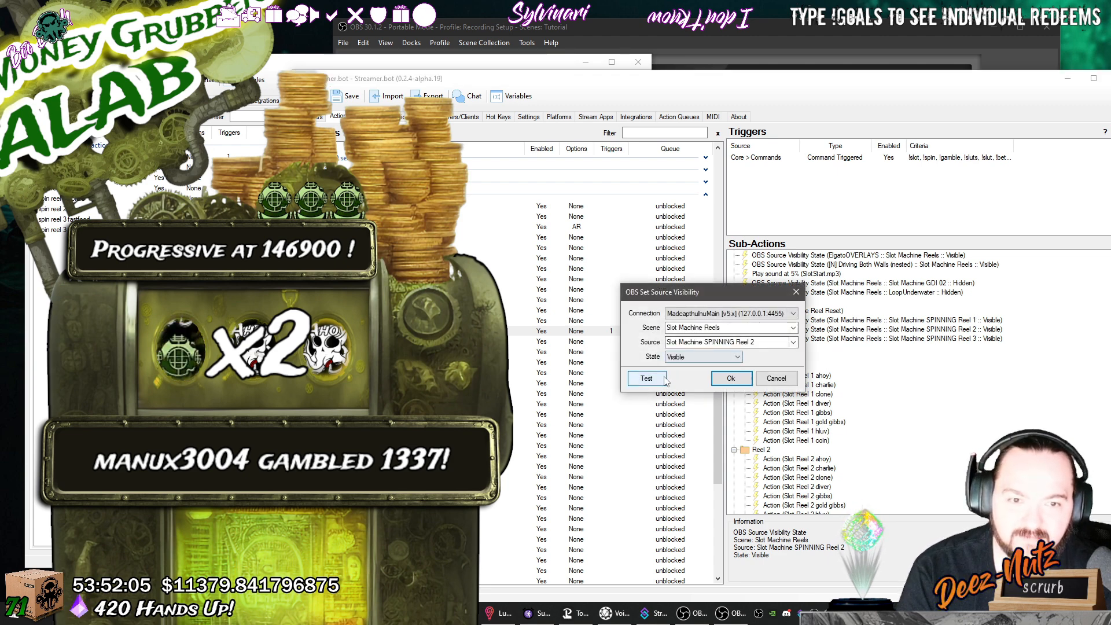
{"action": "left_click", "coordinate": [732, 378]}
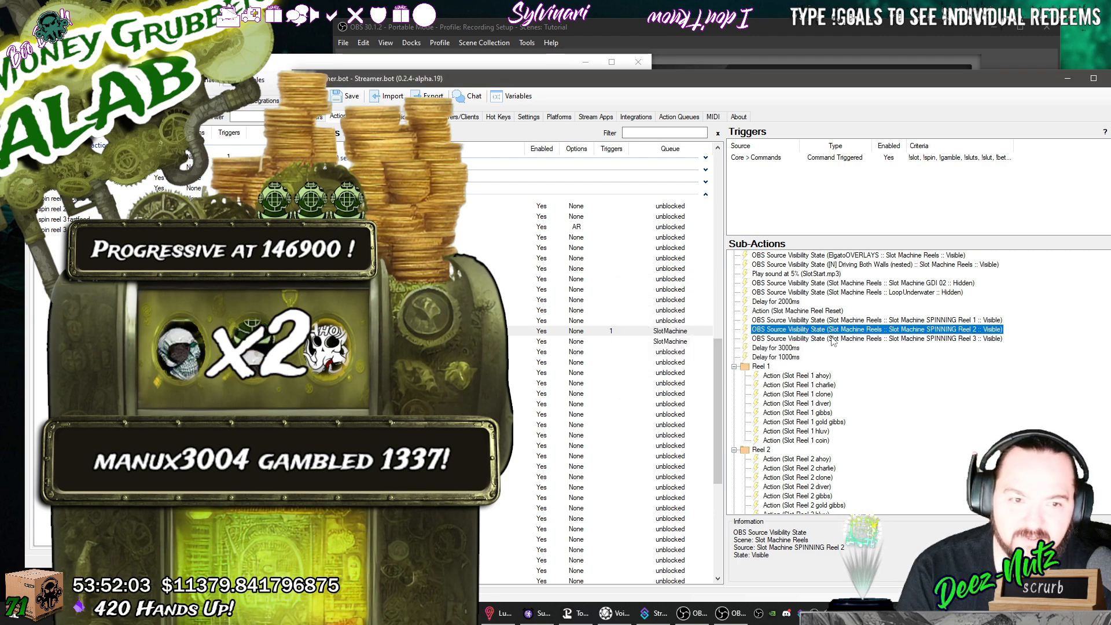
{"action": "double_click", "coordinate": [861, 338]}
{"action": "left_click", "coordinate": [731, 378]}
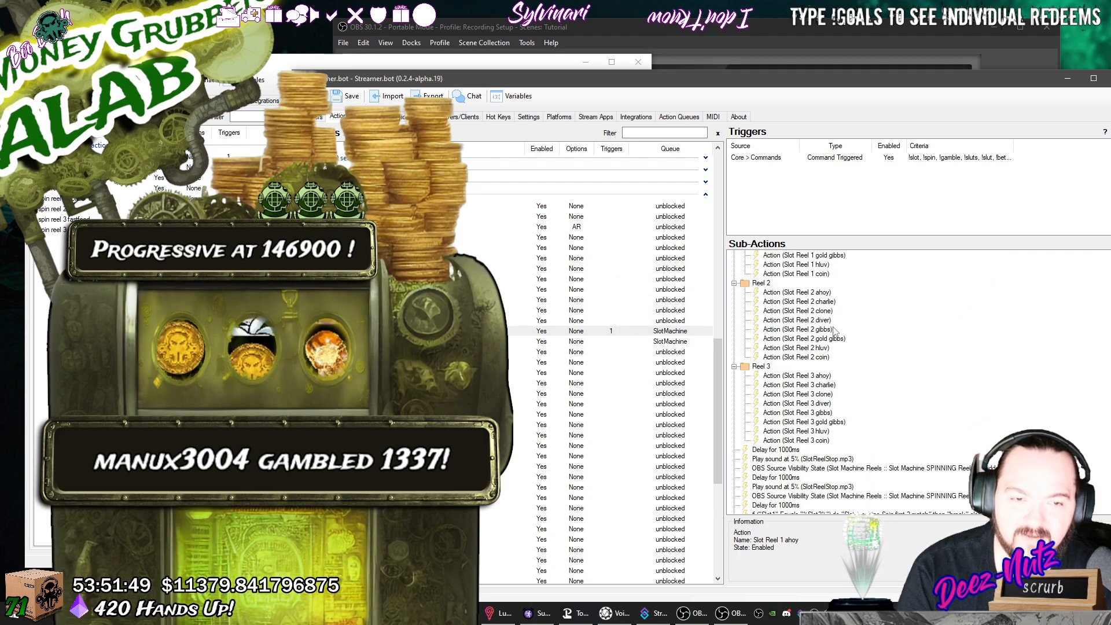
Test the sub-action after the Reel 3 group that hides the Slot Machine SPINNING Reel 1 source.
{"action": "scroll", "coordinate": [822, 399], "scroll_direction": "down", "scroll_amount": 6}
{"action": "scroll", "coordinate": [824, 399], "scroll_direction": "down", "scroll_amount": 2}
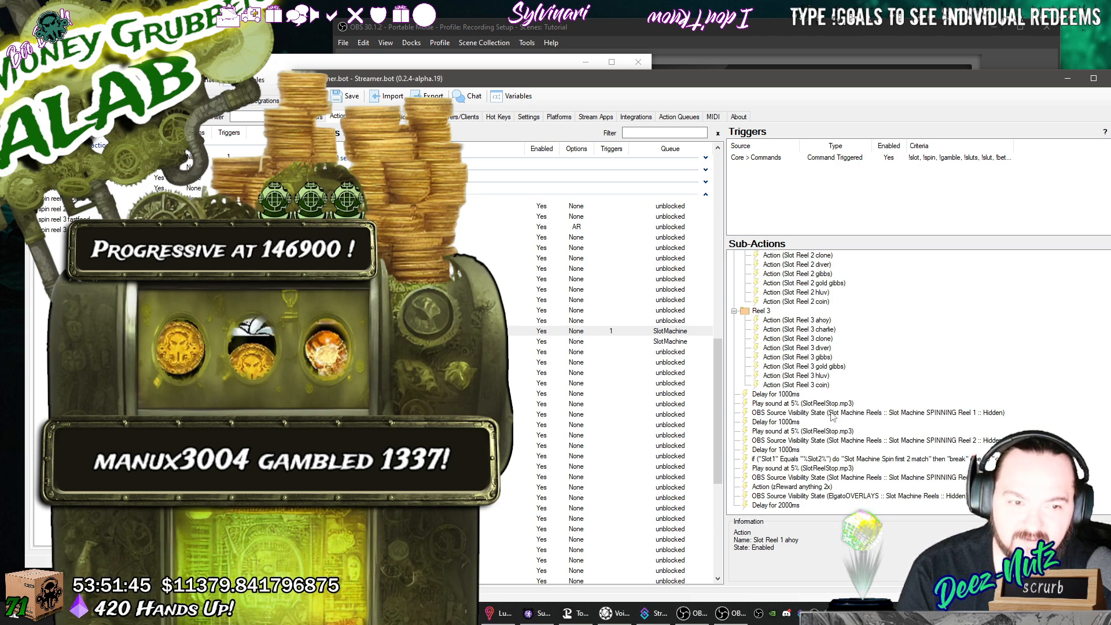
{"action": "left_click", "coordinate": [833, 413]}
{"action": "double_click", "coordinate": [939, 413]}
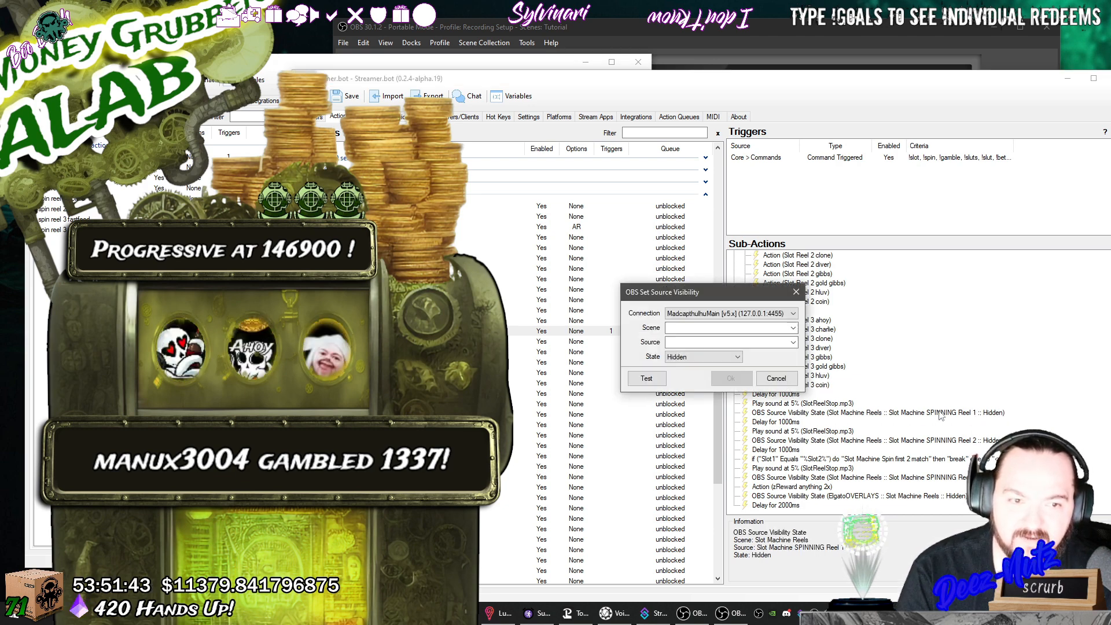
{"action": "left_click", "coordinate": [658, 381]}
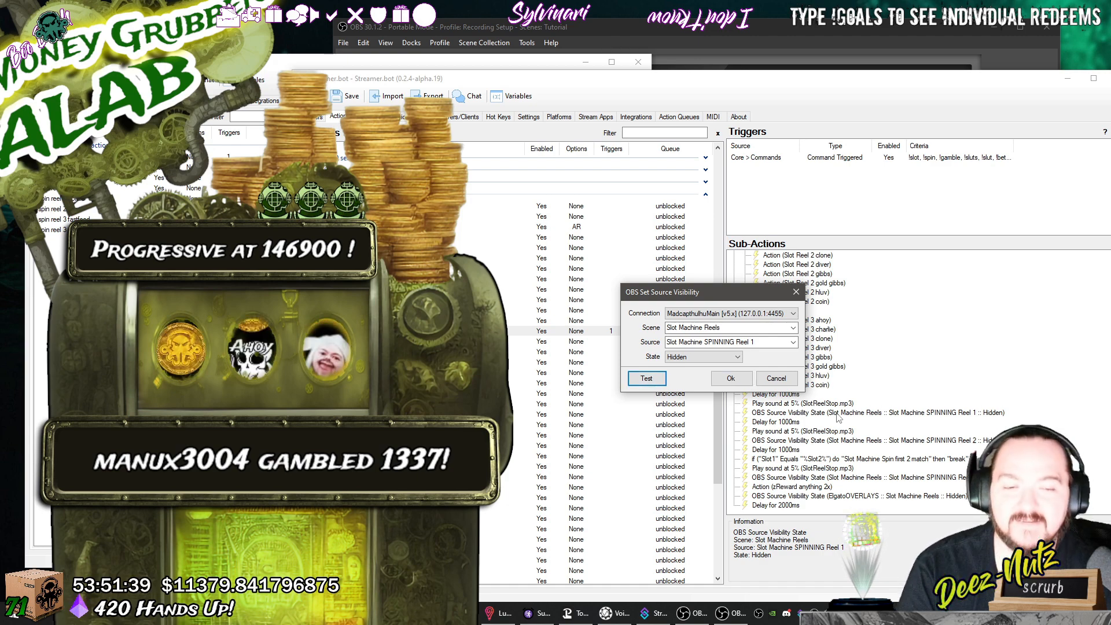
{"action": "left_click", "coordinate": [745, 382]}
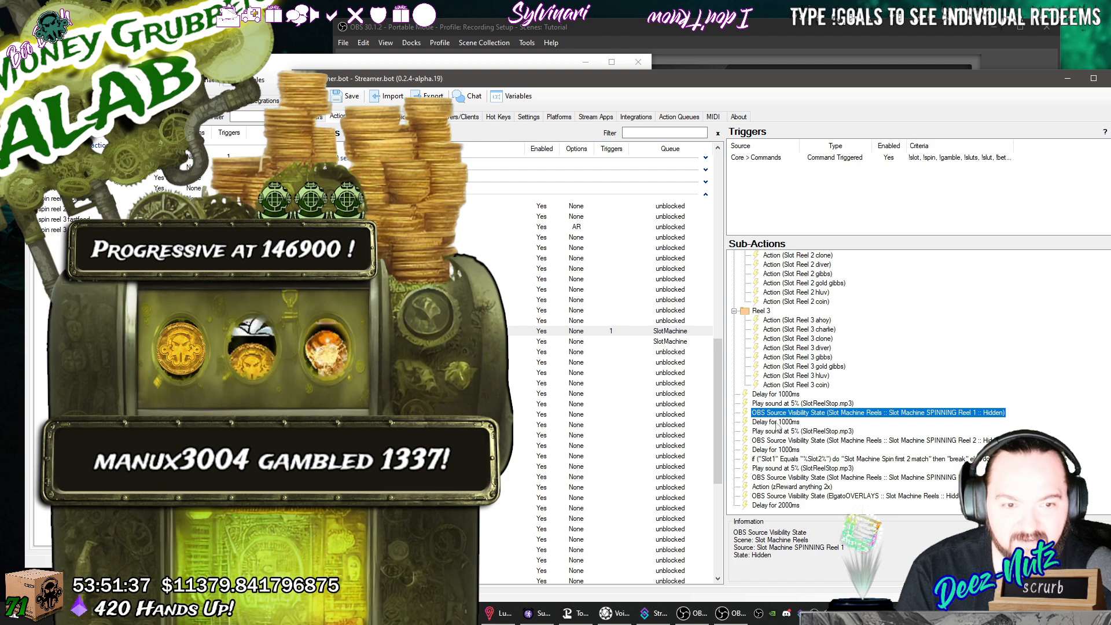
Test the second SlotReelStop.mp3 sound sub-action and the one that hides Slot Machine SPINNING Reel 2.
{"action": "double_click", "coordinate": [794, 432]}
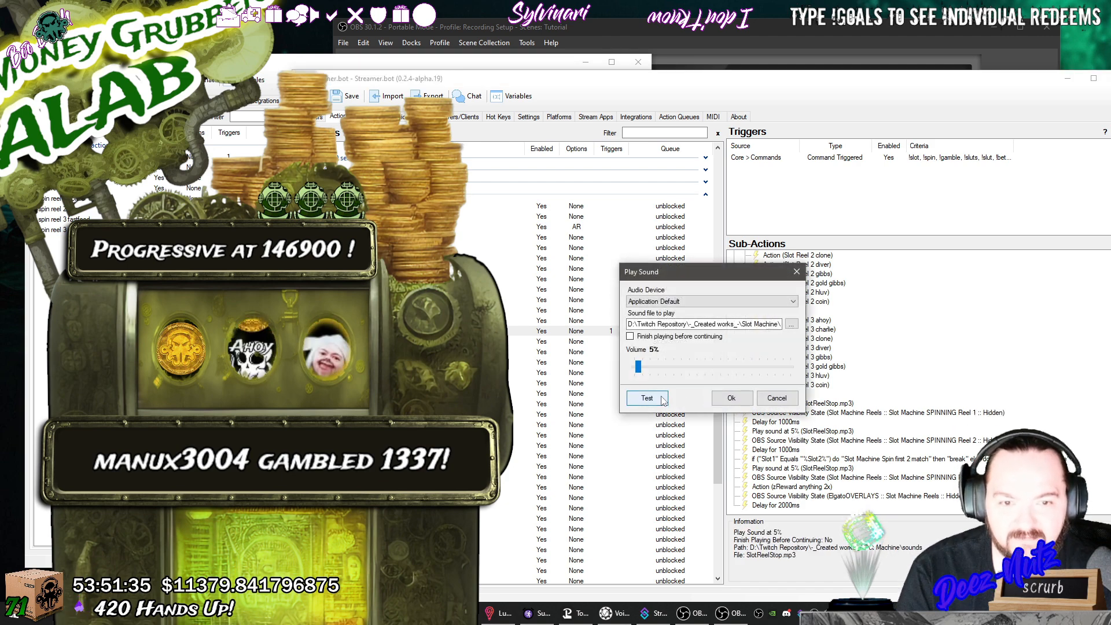
{"action": "left_click", "coordinate": [664, 399]}
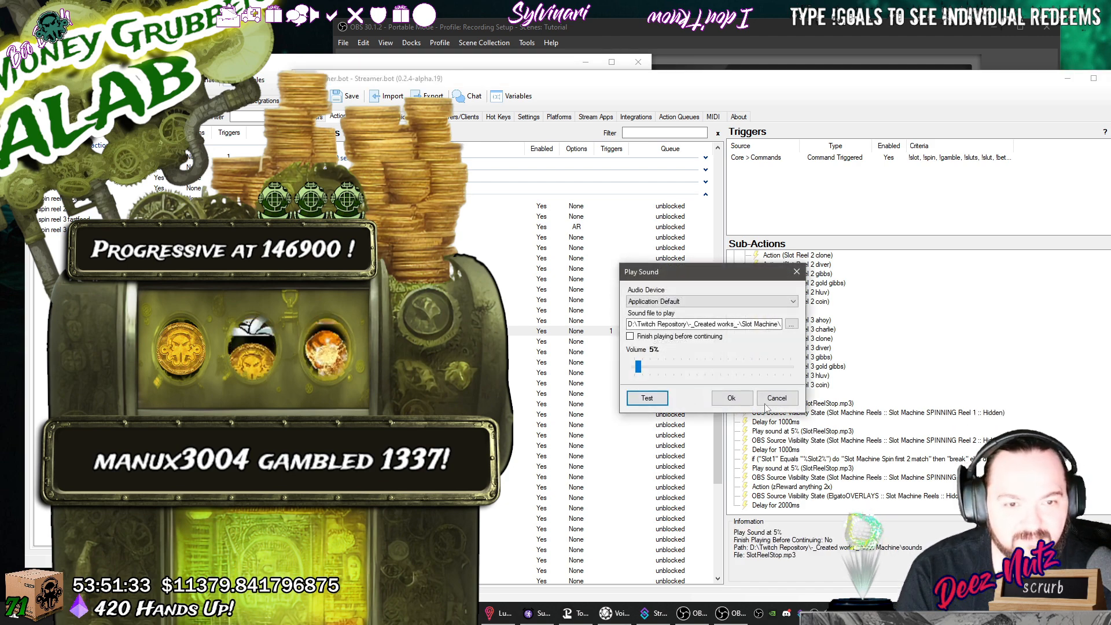
{"action": "left_click", "coordinate": [732, 398]}
{"action": "double_click", "coordinate": [834, 442]}
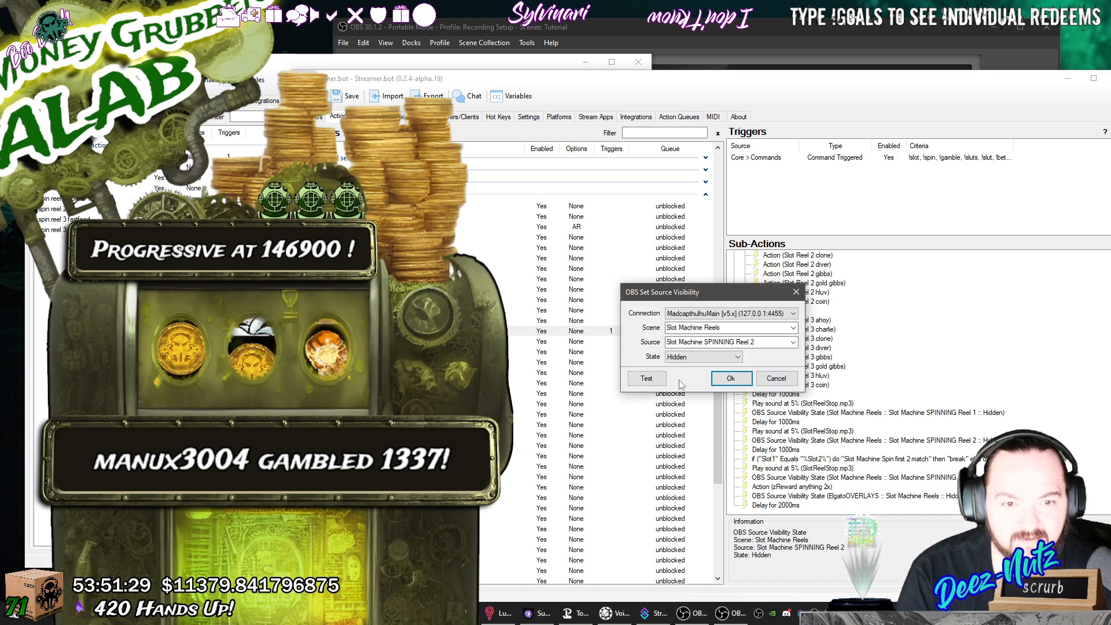
{"action": "left_click", "coordinate": [727, 379]}
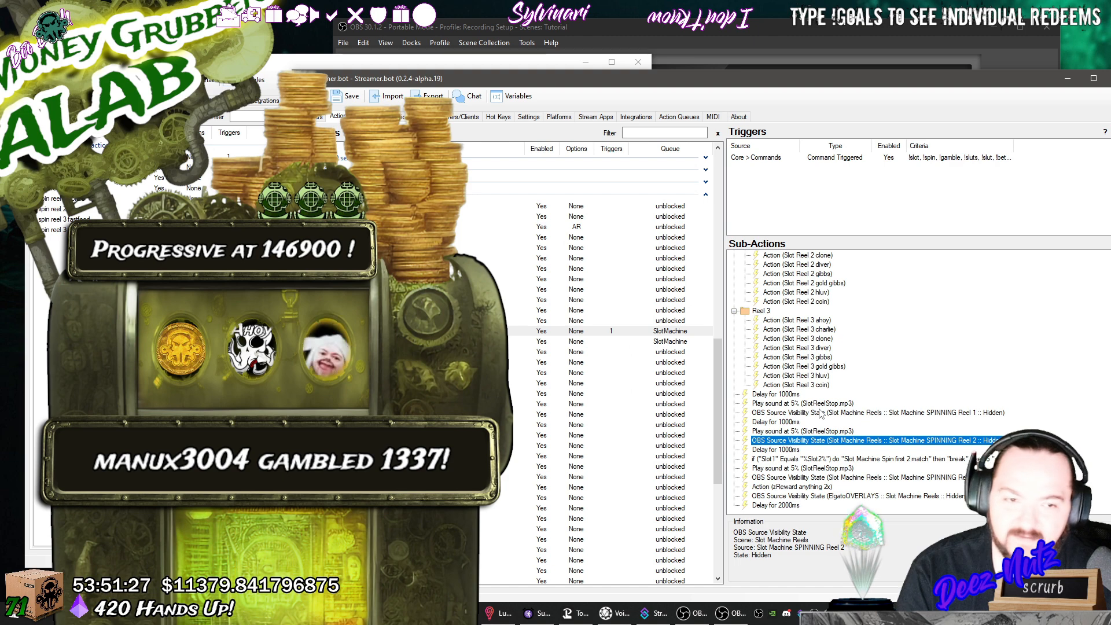
Inspect the If/Else sub-action comparing Slot1 with %Slot2%, checking its variable, value and branch settings, and close it without changes.
{"action": "left_click", "coordinate": [821, 459]}
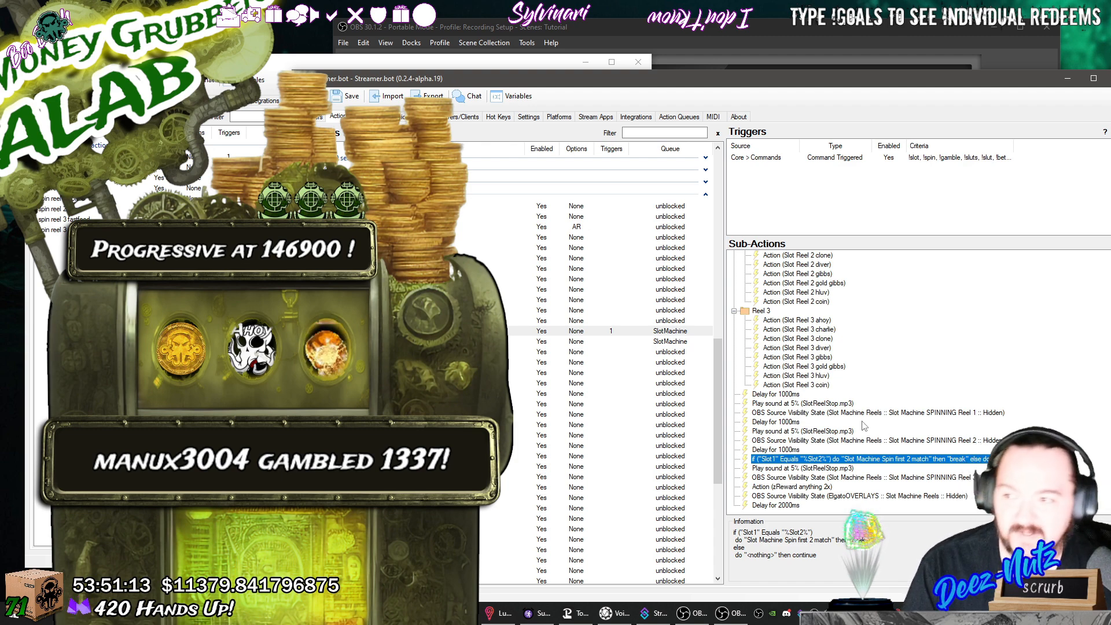
{"action": "left_click_drag", "start_coordinate": [871, 88], "coordinate": [740, 64]}
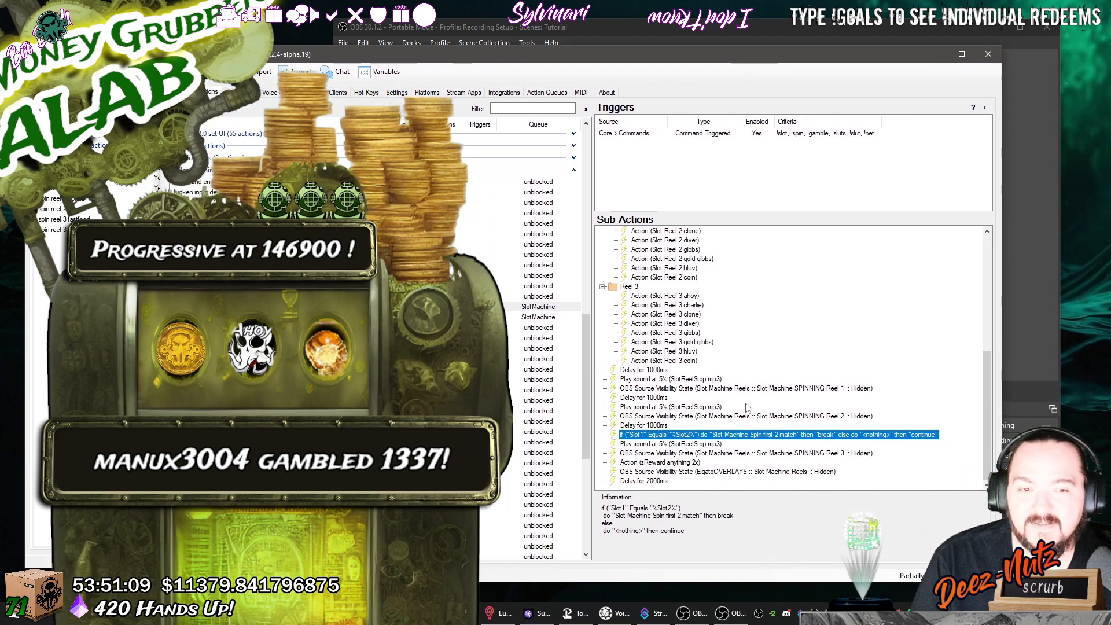
{"action": "left_click", "coordinate": [700, 445]}
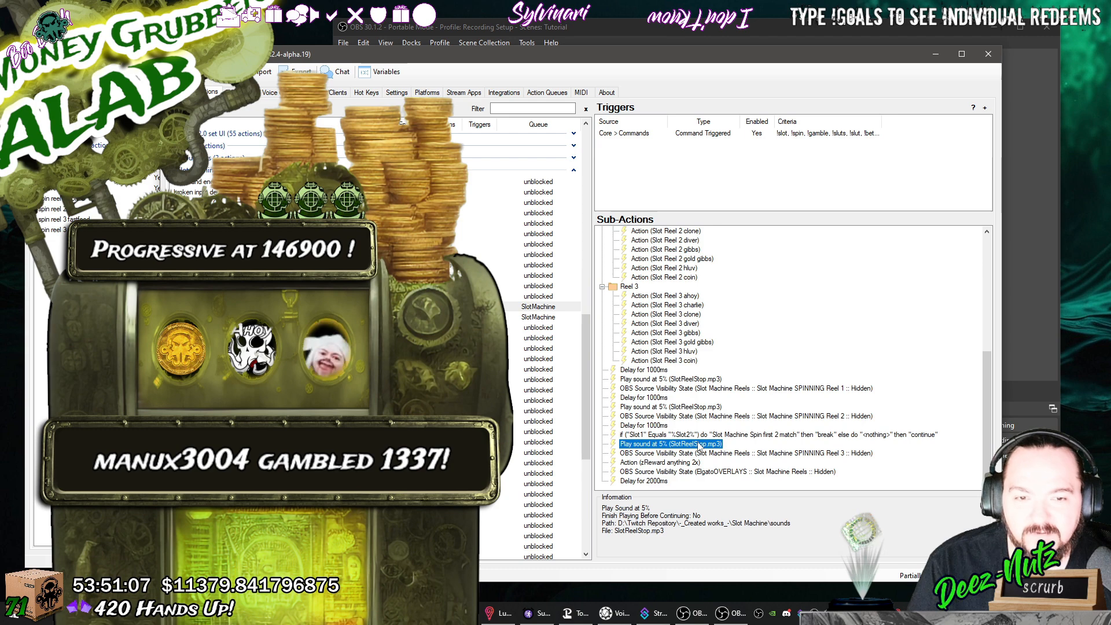
{"action": "left_click", "coordinate": [647, 437]}
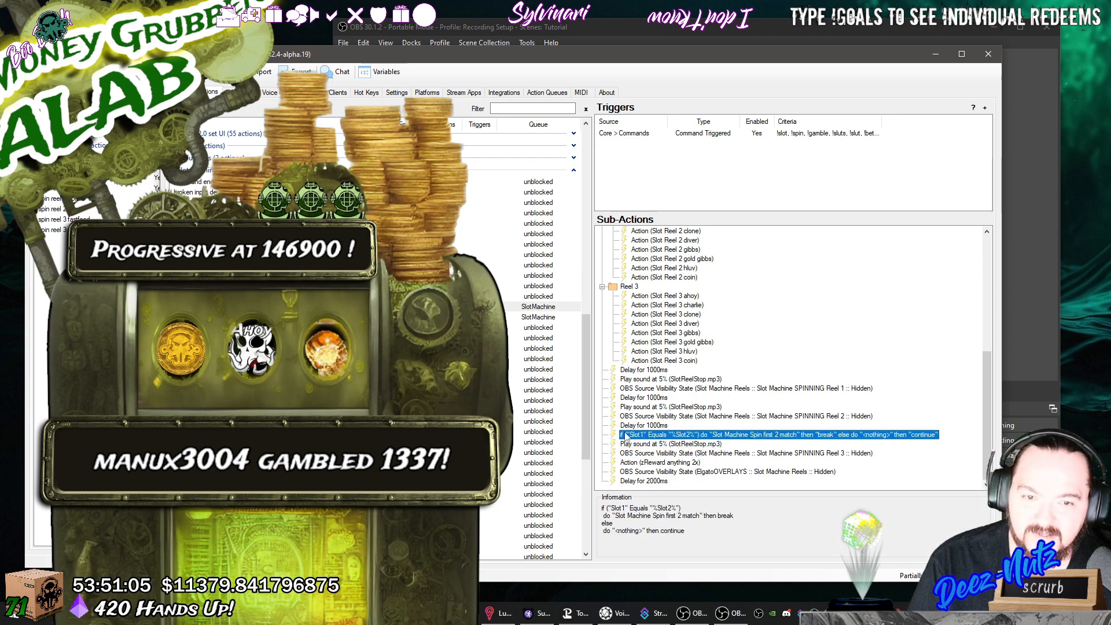
{"action": "double_click", "coordinate": [627, 436]}
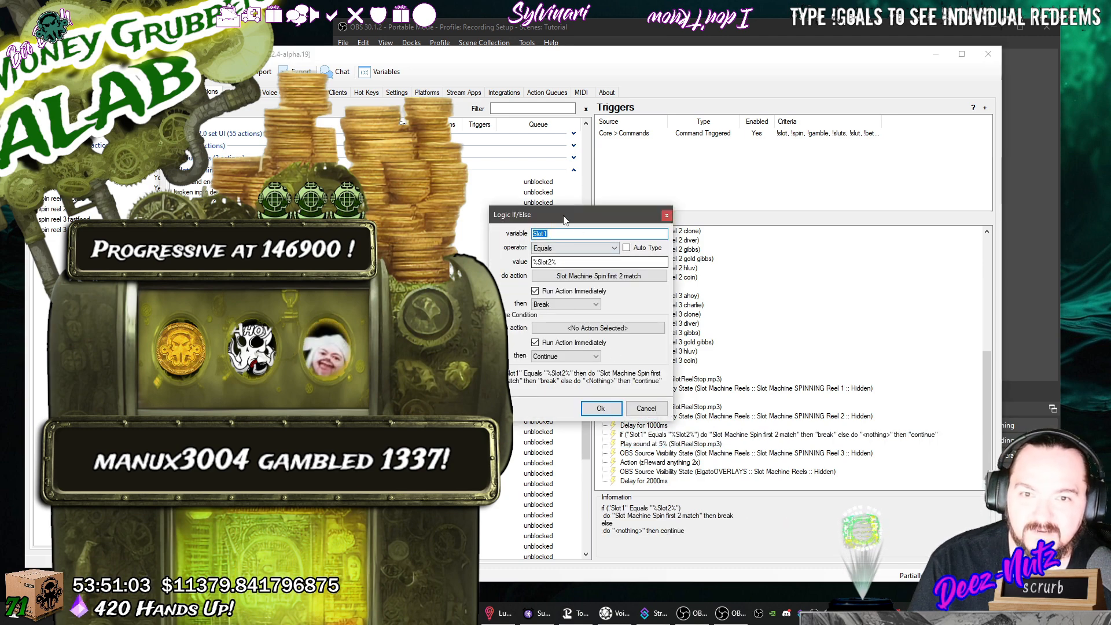
{"action": "left_click", "coordinate": [556, 234]}
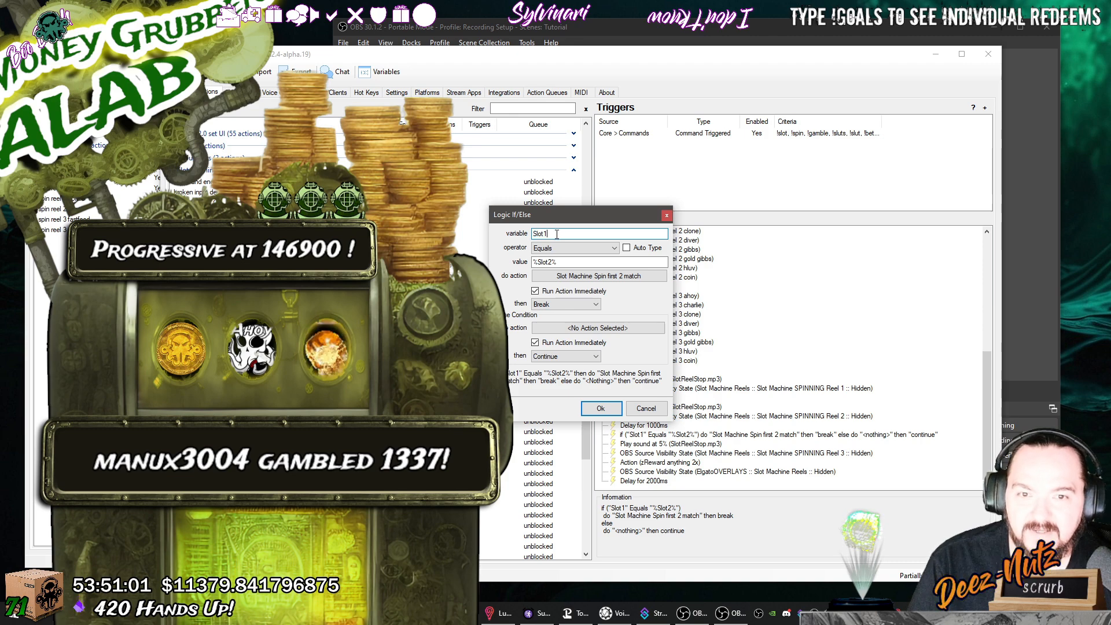
{"action": "double_click", "coordinate": [557, 234]}
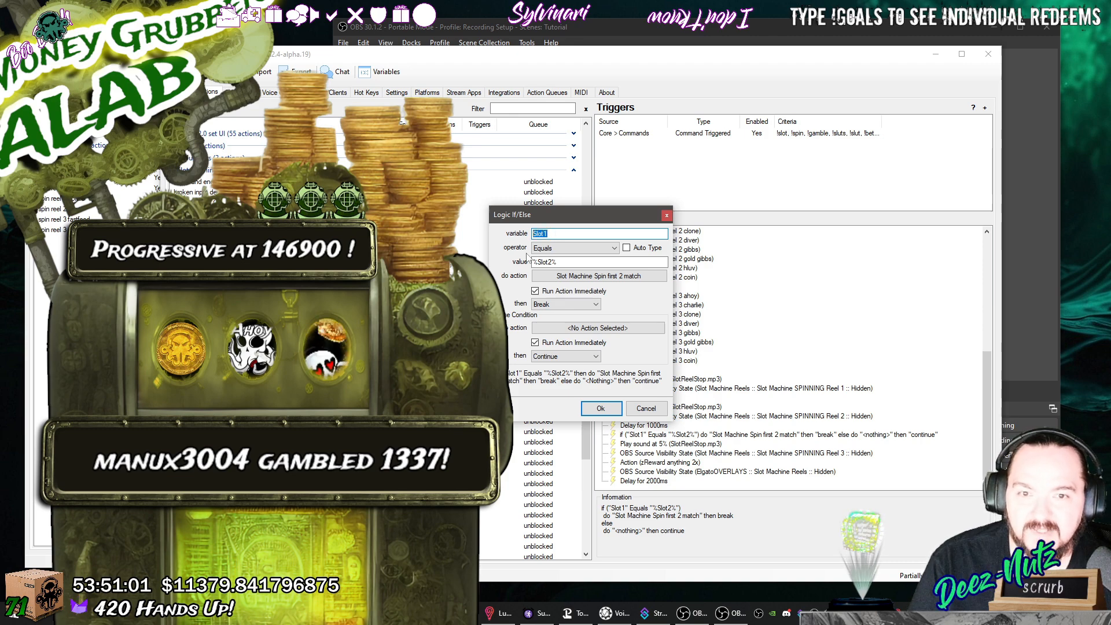
{"action": "left_click", "coordinate": [559, 262]}
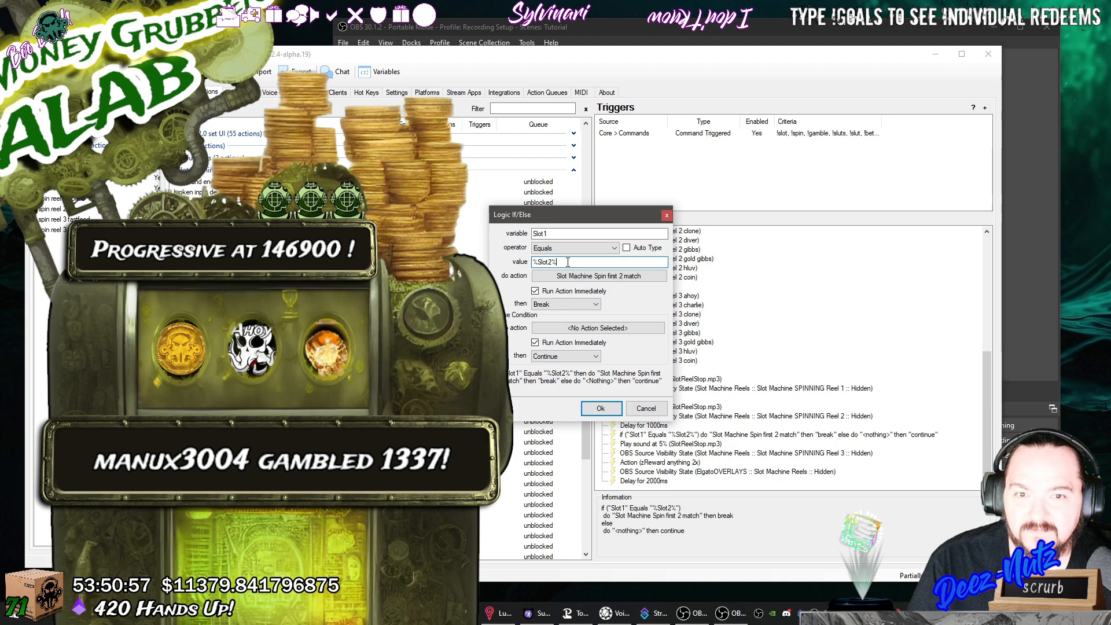
{"action": "double_click", "coordinate": [559, 262]}
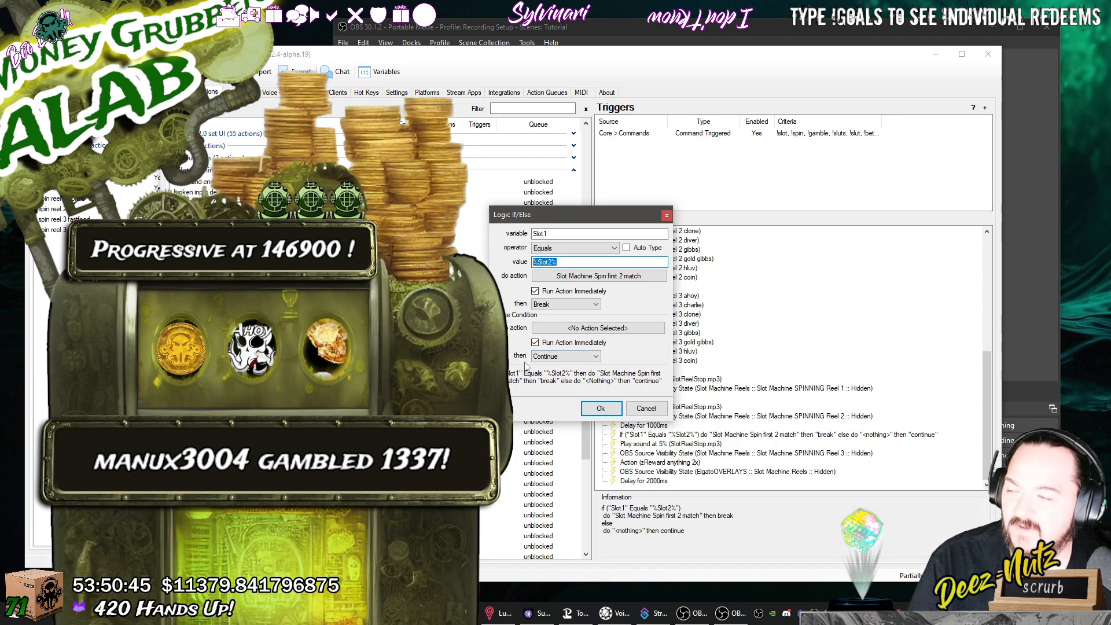
{"action": "left_click", "coordinate": [668, 214]}
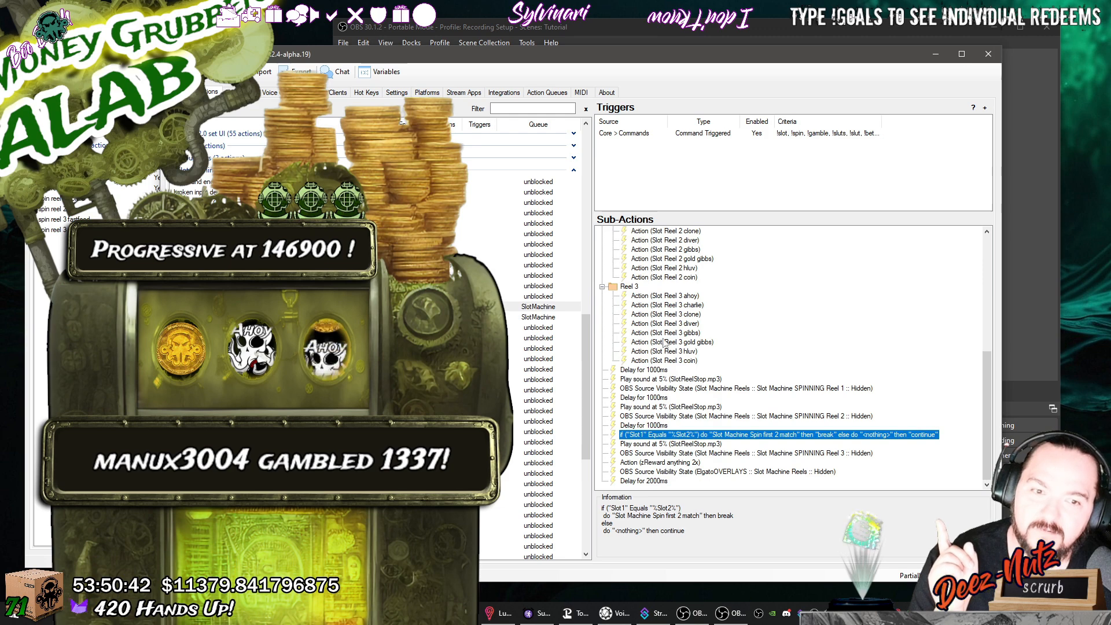
Test the sub-action that hides the Slot Machine SPINNING Reel 3 source.
{"action": "double_click", "coordinate": [690, 453]}
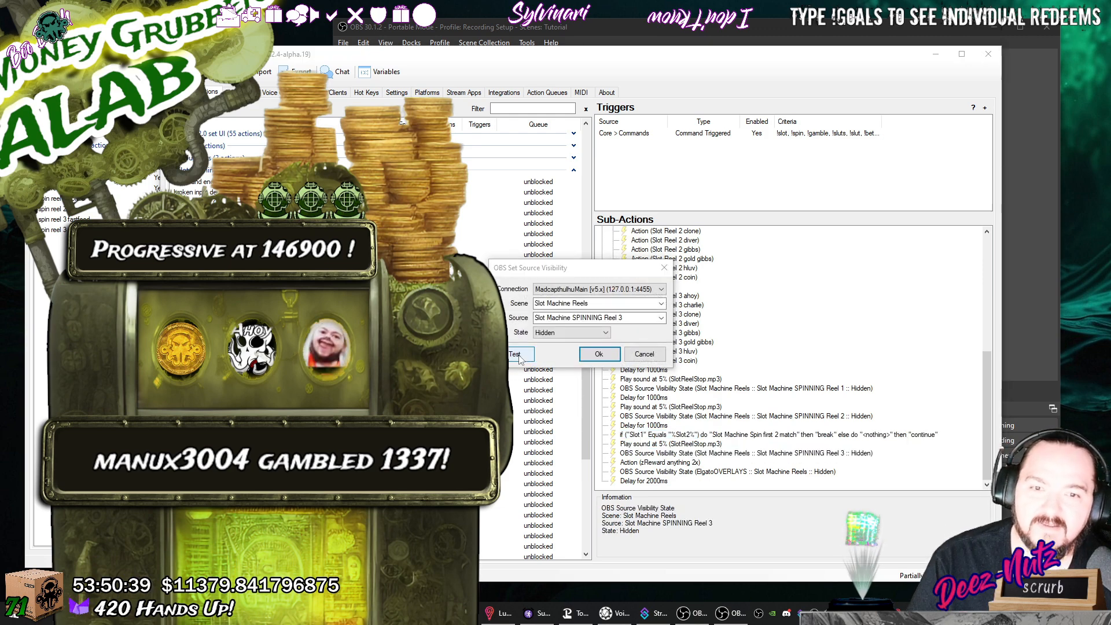
{"action": "left_click", "coordinate": [518, 355]}
{"action": "left_click", "coordinate": [591, 355]}
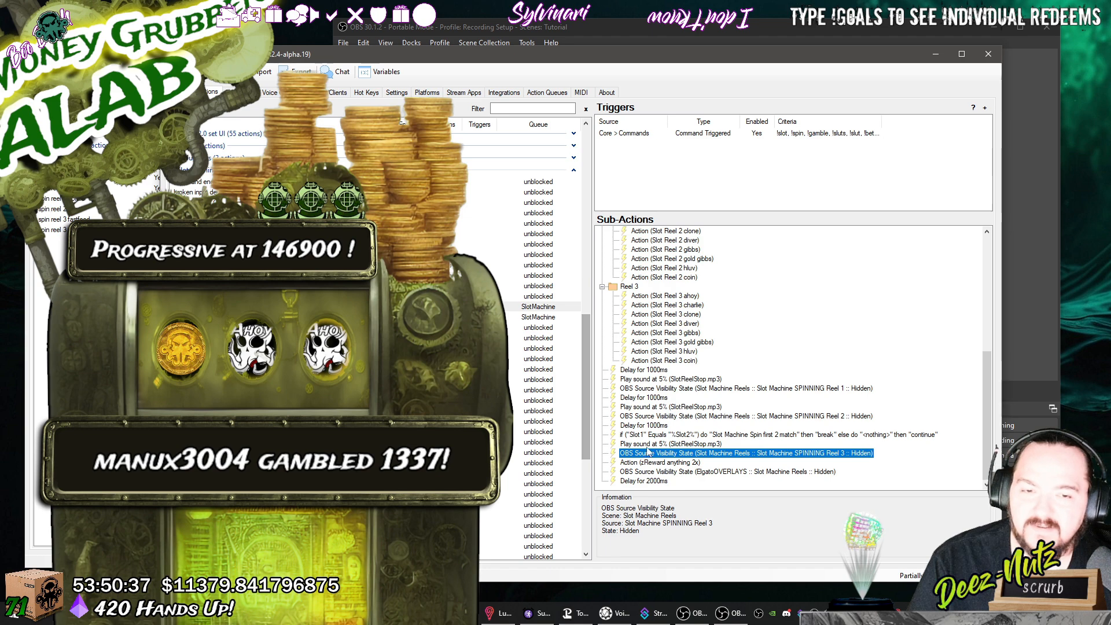
Pick out the zReward anything 2x action near the end of the spin sequence and review the reward's sub-actions.
{"action": "left_click", "coordinate": [678, 463]}
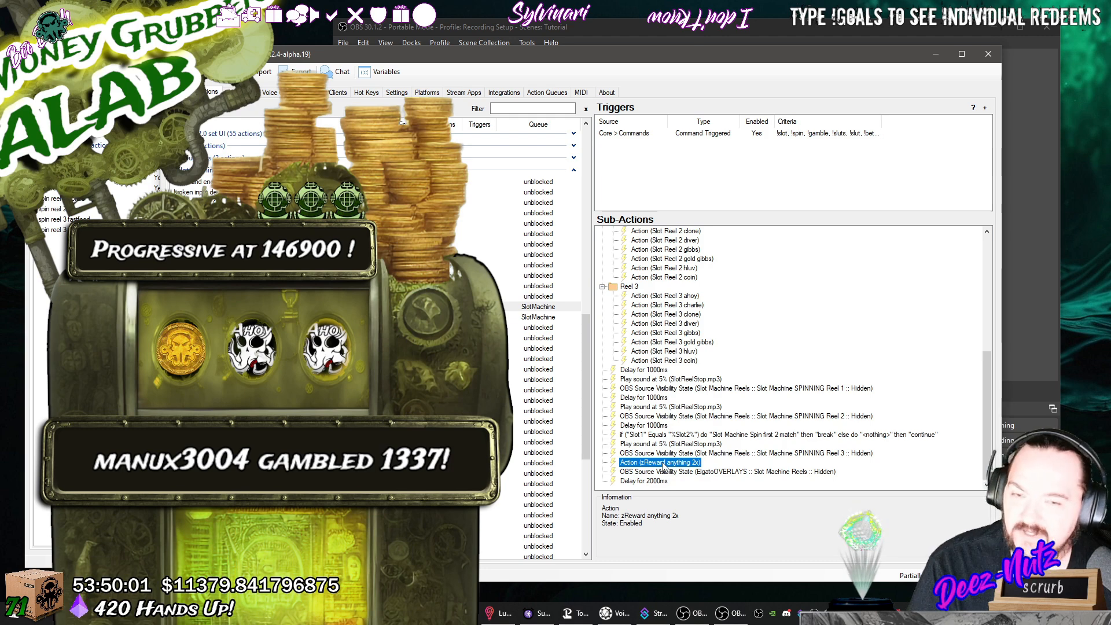
{"action": "scroll", "coordinate": [394, 393], "scroll_direction": "down", "scroll_amount": 1}
{"action": "scroll", "coordinate": [394, 393], "scroll_direction": "down", "scroll_amount": 5}
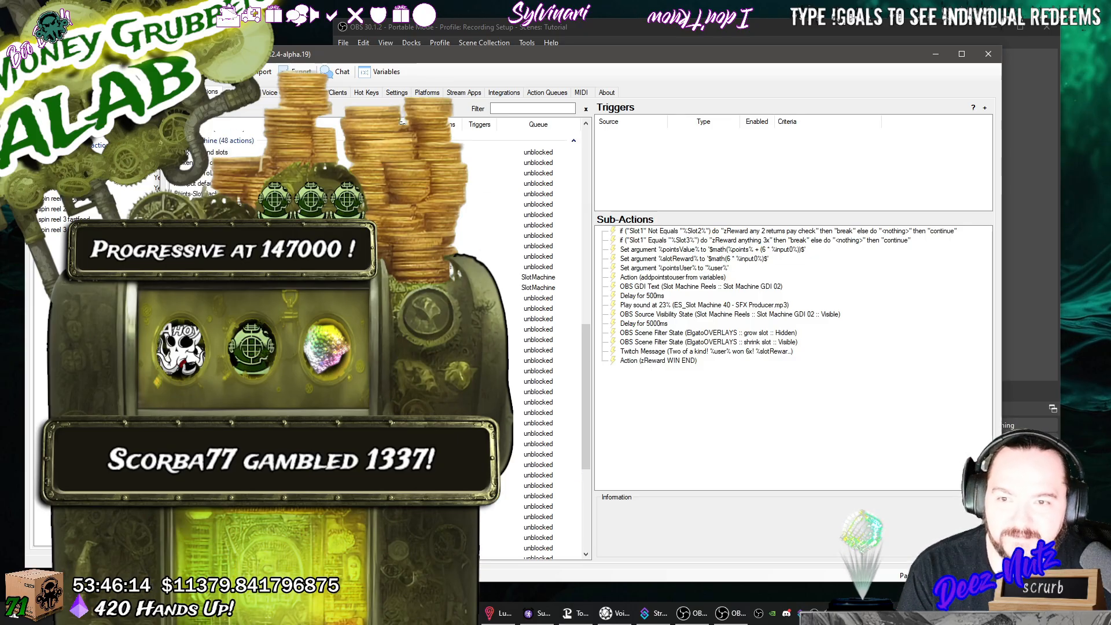
Return to the Slot Machine Spin action and collapse its Reel 1, Reel 2 and Reel 3 groups.
{"action": "left_click", "coordinate": [538, 277]}
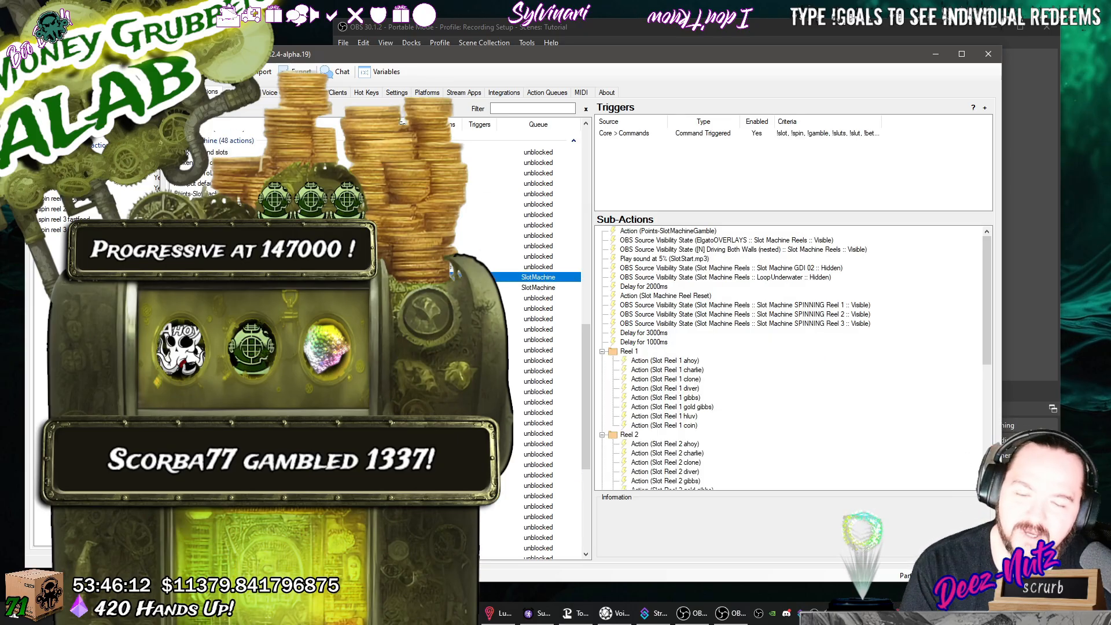
{"action": "left_click", "coordinate": [602, 352]}
{"action": "left_click", "coordinate": [603, 360]}
{"action": "left_click", "coordinate": [603, 370]}
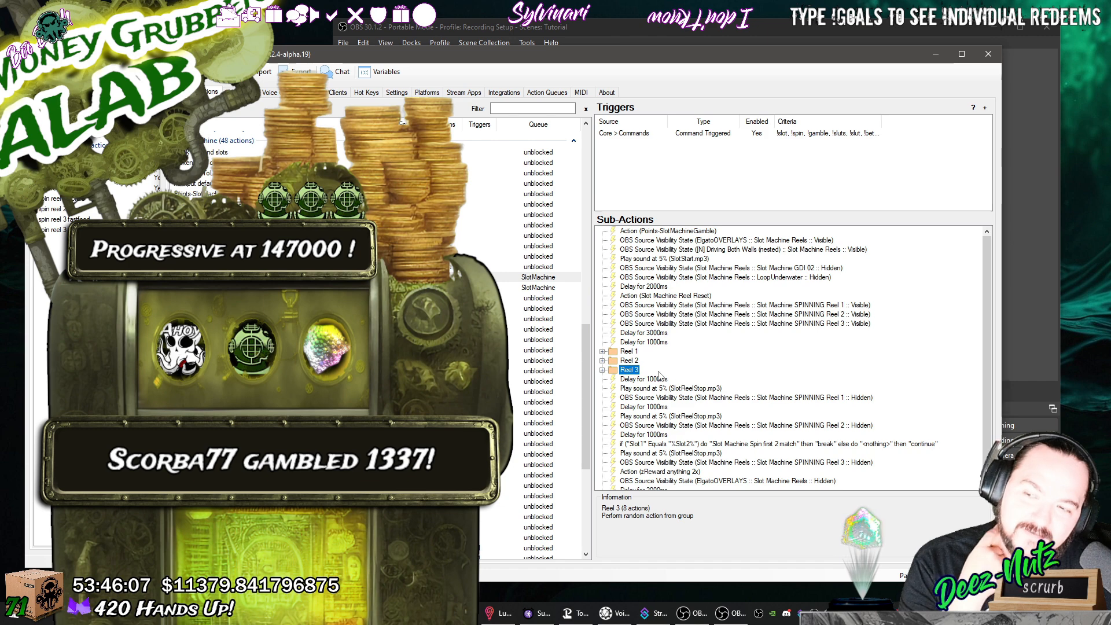
{"action": "scroll", "coordinate": [672, 375], "scroll_direction": "down", "scroll_amount": 1}
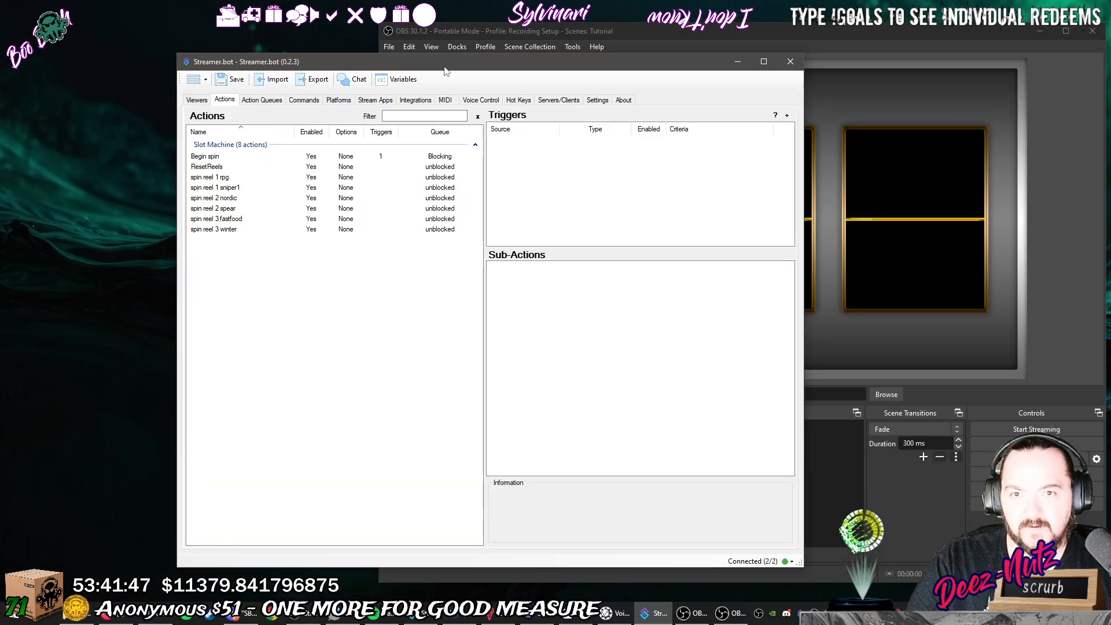
Arrange the Streamer.bot and OBS windows, and rename the Weapon_02_rpg source in OBS as reel01_rpg.
{"action": "left_click_drag", "start_coordinate": [442, 62], "coordinate": [340, 124]}
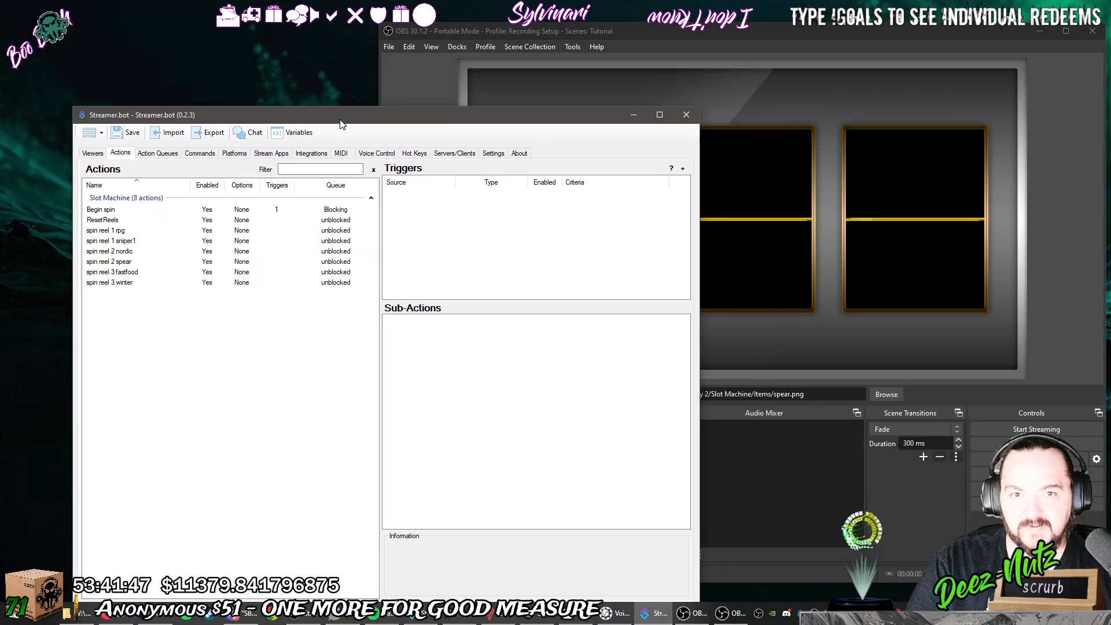
{"action": "mouse_move", "coordinate": [754, 39]}
{"action": "left_mouse_down"}
{"action": "mouse_move", "coordinate": [731, 41]}
{"action": "mouse_move", "coordinate": [734, 32]}
{"action": "left_mouse_up"}
{"action": "left_click", "coordinate": [570, 466]}
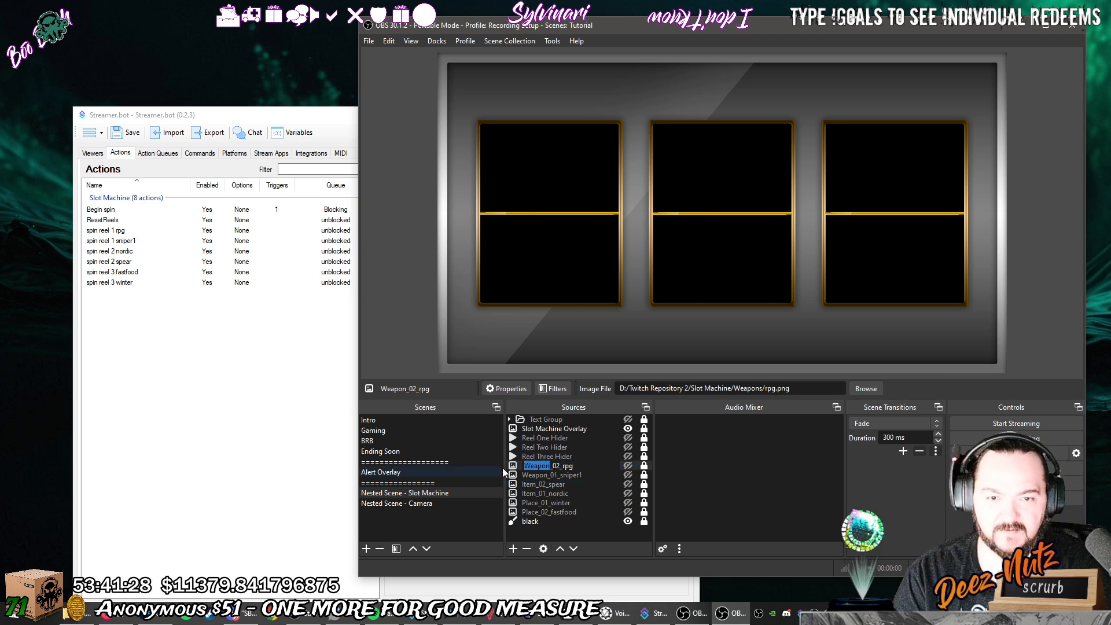
{"action": "type", "text": "reel01"}
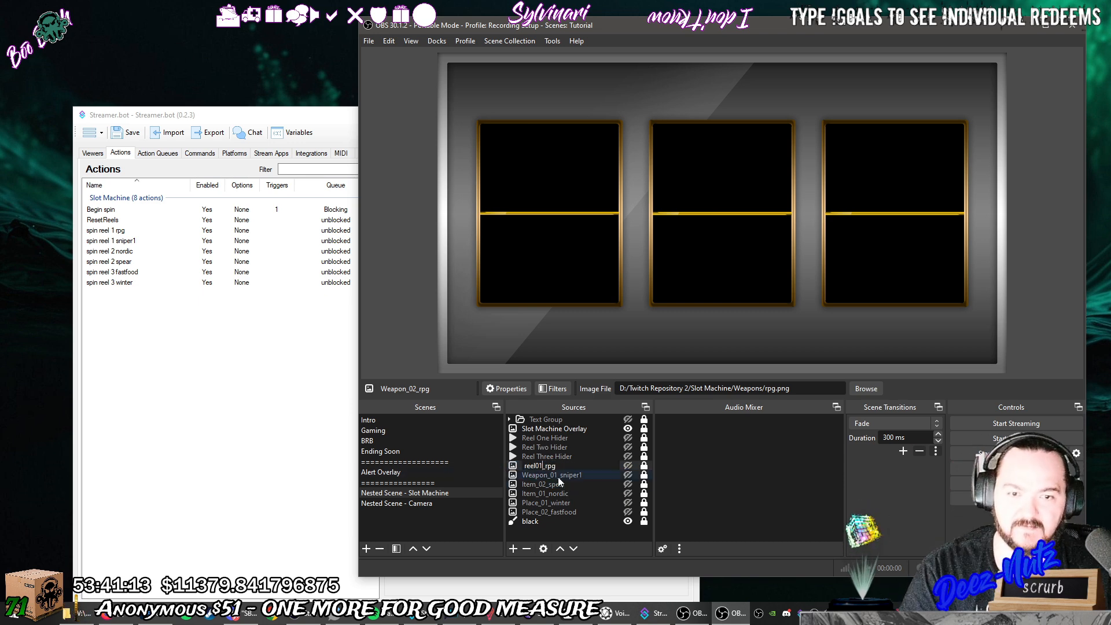
{"action": "key", "text": "Return"}
Rename the Weapon_01_sniper1 source as reel01_sniper.
{"action": "right_click", "coordinate": [558, 477]}
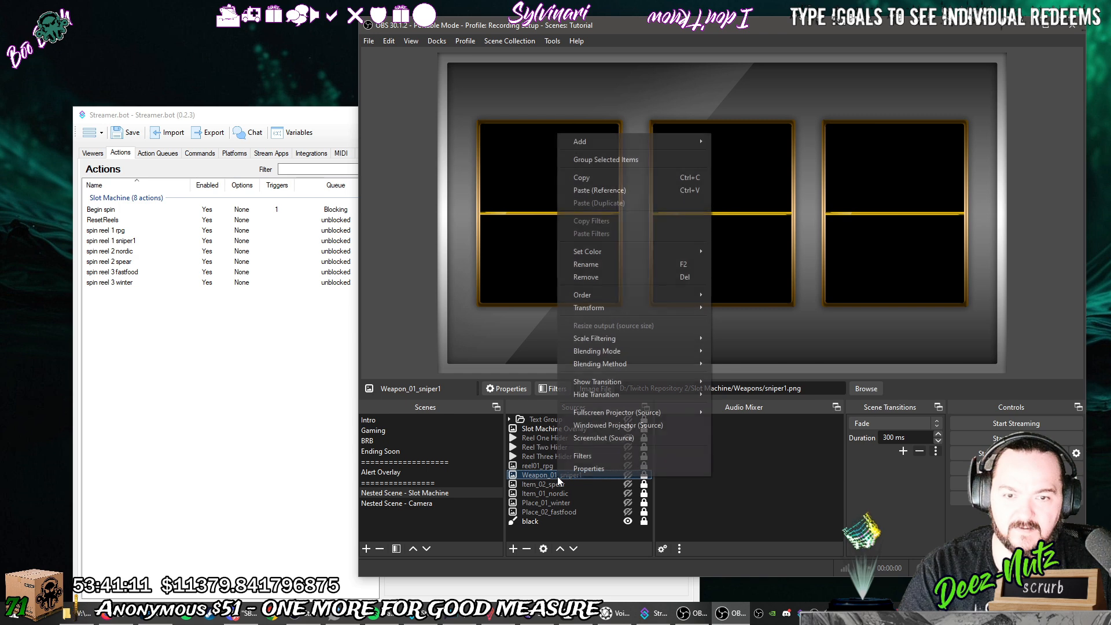
{"action": "left_click", "coordinate": [598, 266]}
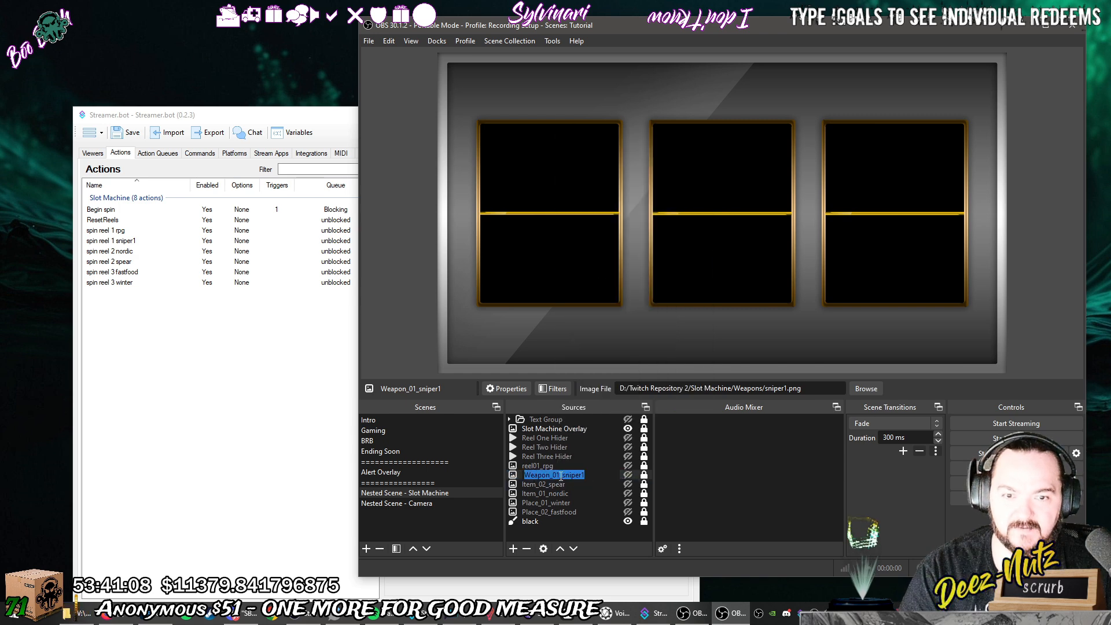
{"action": "left_click_drag", "start_coordinate": [562, 476], "coordinate": [484, 476]}
{"action": "type", "text": "reel01"}
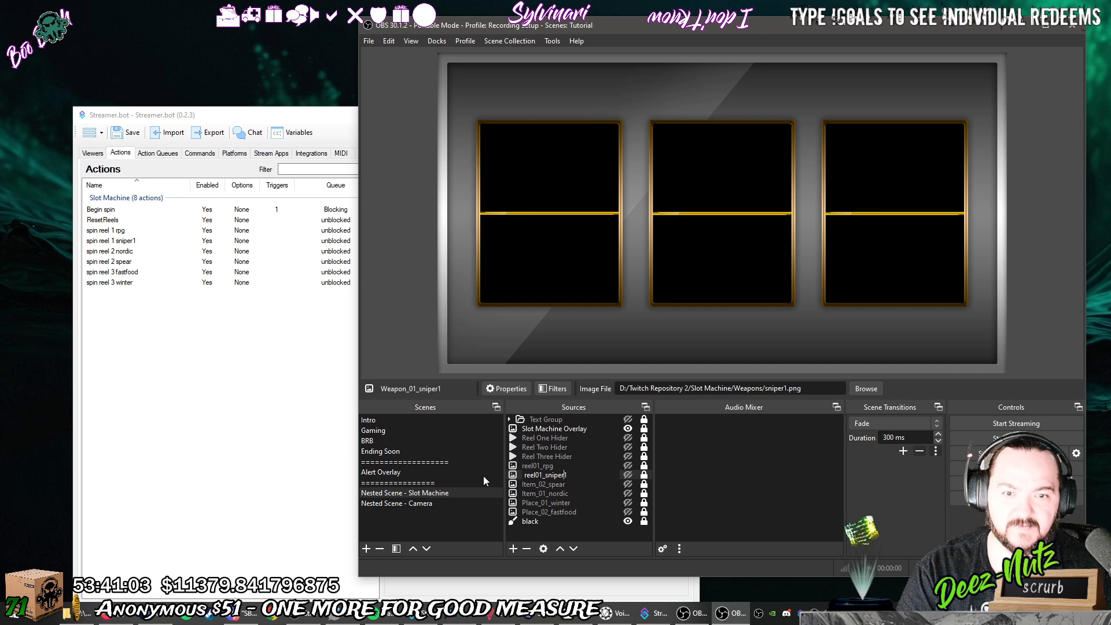
{"action": "key", "text": "End"}
{"action": "key", "text": "BackSpace"}
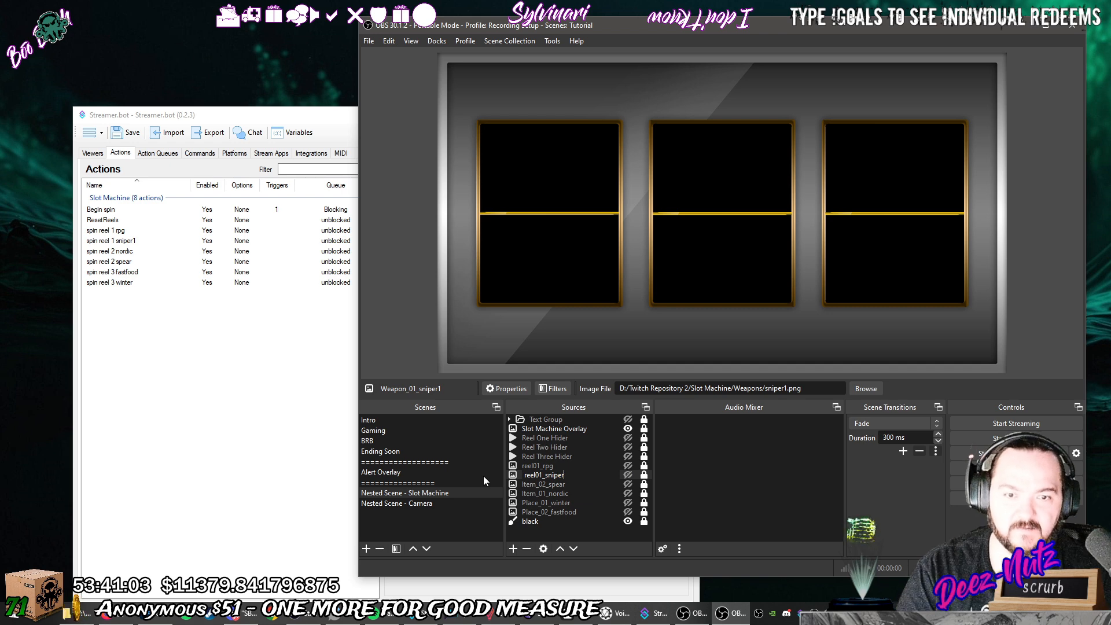
{"action": "key", "text": "Return"}
Rename the Item_02_spear source as reel01_spear, and remove the Item_01_nordic, Place_01_winter and Place_02_fastfood sources.
{"action": "right_click", "coordinate": [535, 484]}
{"action": "left_click", "coordinate": [565, 272]}
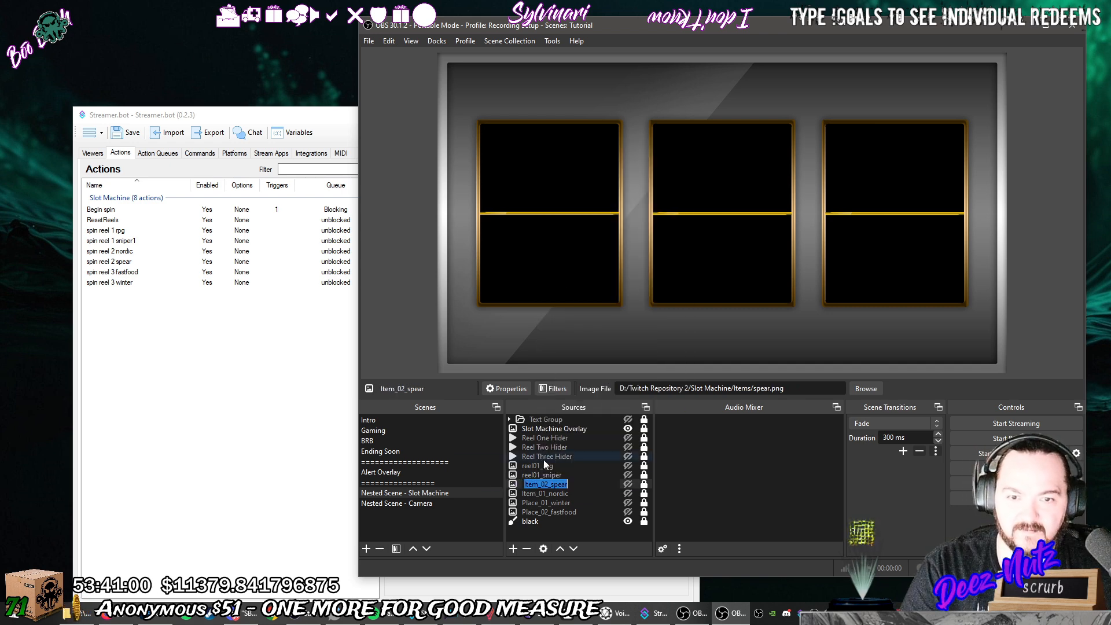
{"action": "left_click_drag", "start_coordinate": [553, 484], "coordinate": [511, 491]}
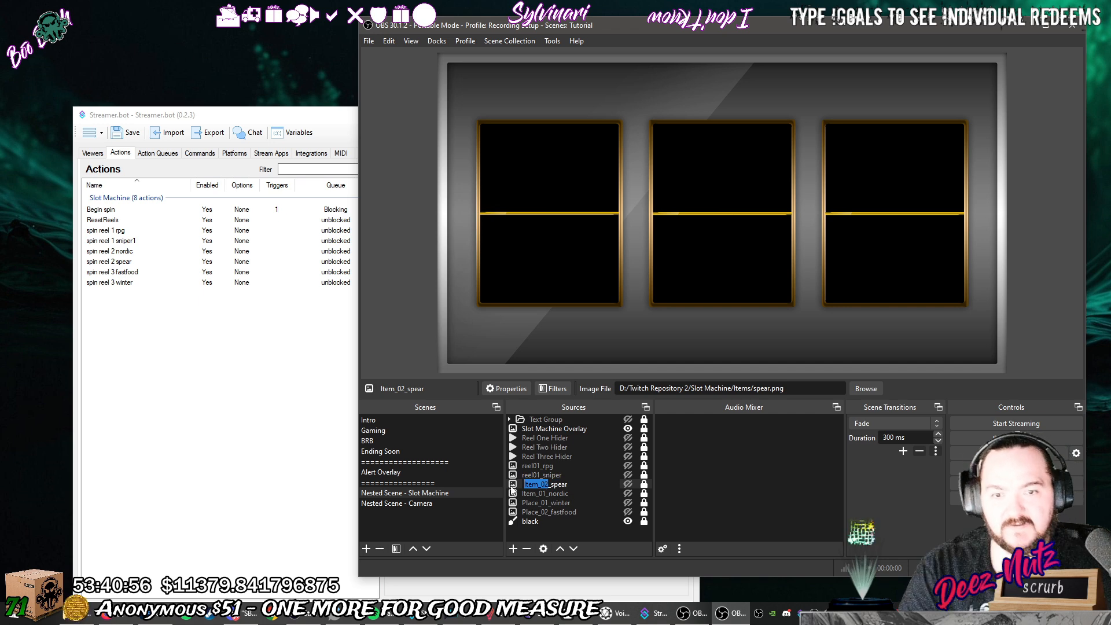
{"action": "type", "text": "reel01"}
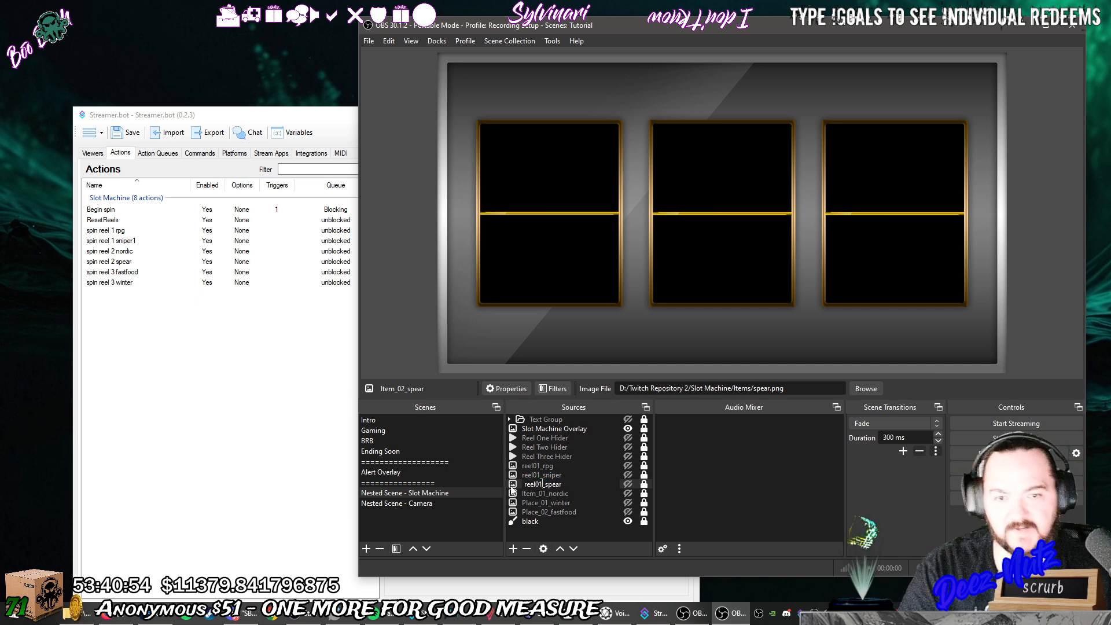
{"action": "key", "text": "Return"}
{"action": "right_click", "coordinate": [543, 496]}
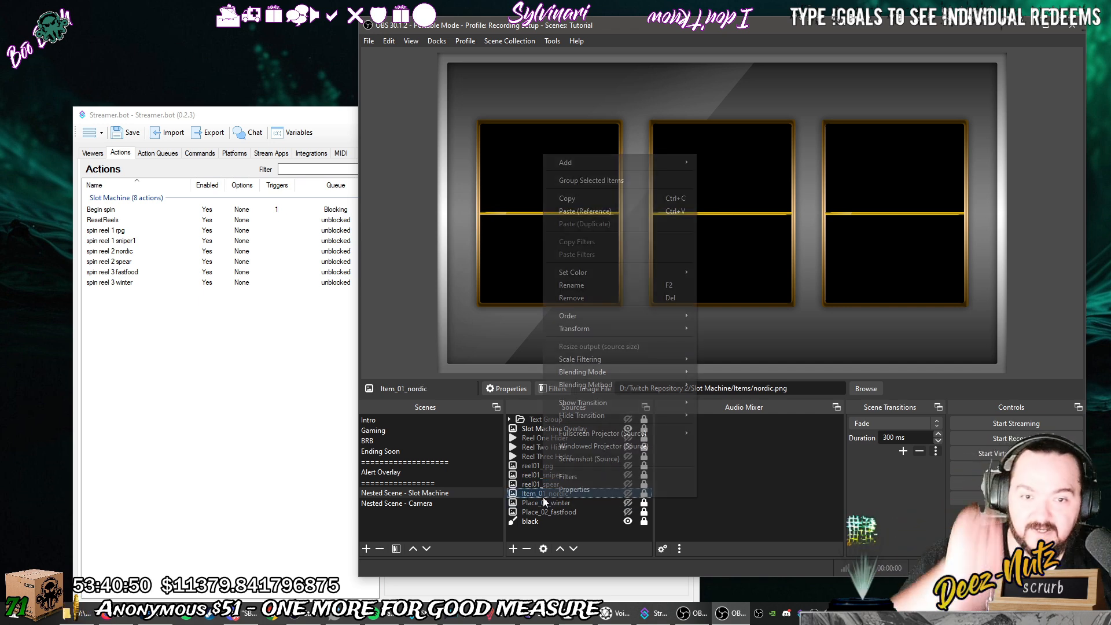
{"action": "left_click", "coordinate": [596, 300]}
Show and unlock reel01_spear, move its image from the middle into the first reel window, and lock and hide it again.
{"action": "left_click", "coordinate": [628, 483]}
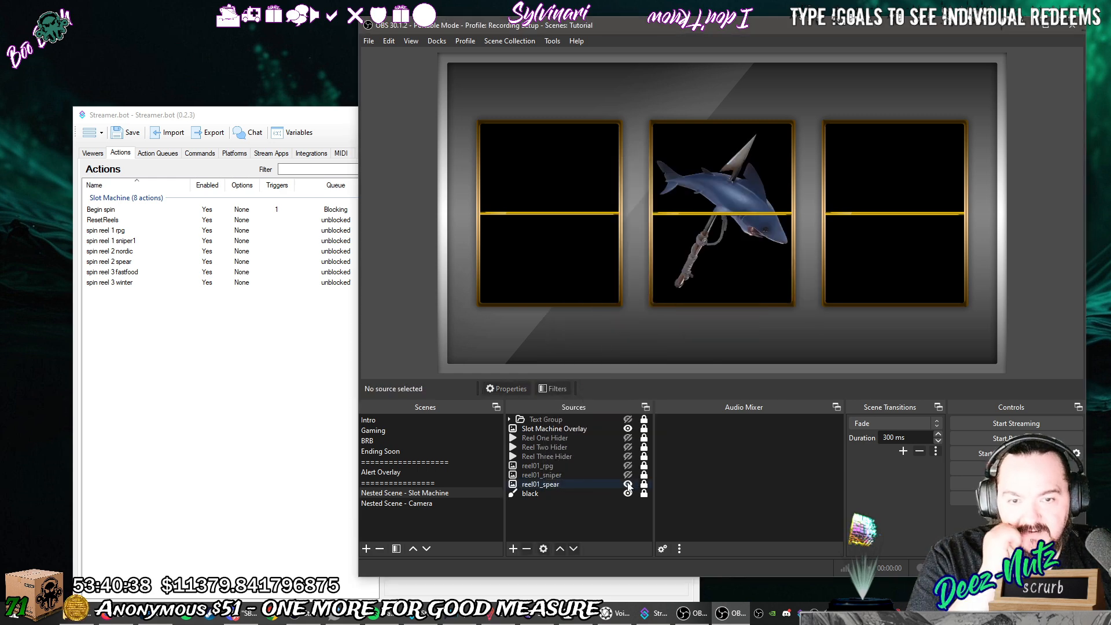
{"action": "left_click", "coordinate": [645, 484]}
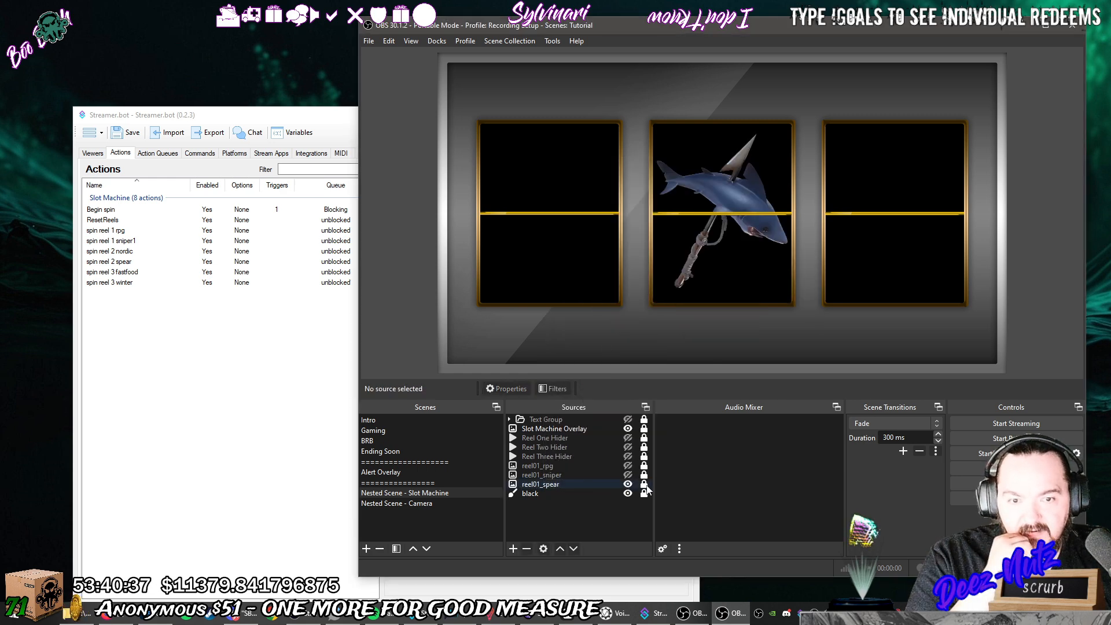
{"action": "left_click", "coordinate": [709, 249]}
{"action": "left_click_drag", "start_coordinate": [715, 261], "coordinate": [543, 262]}
{"action": "left_click", "coordinate": [644, 484]}
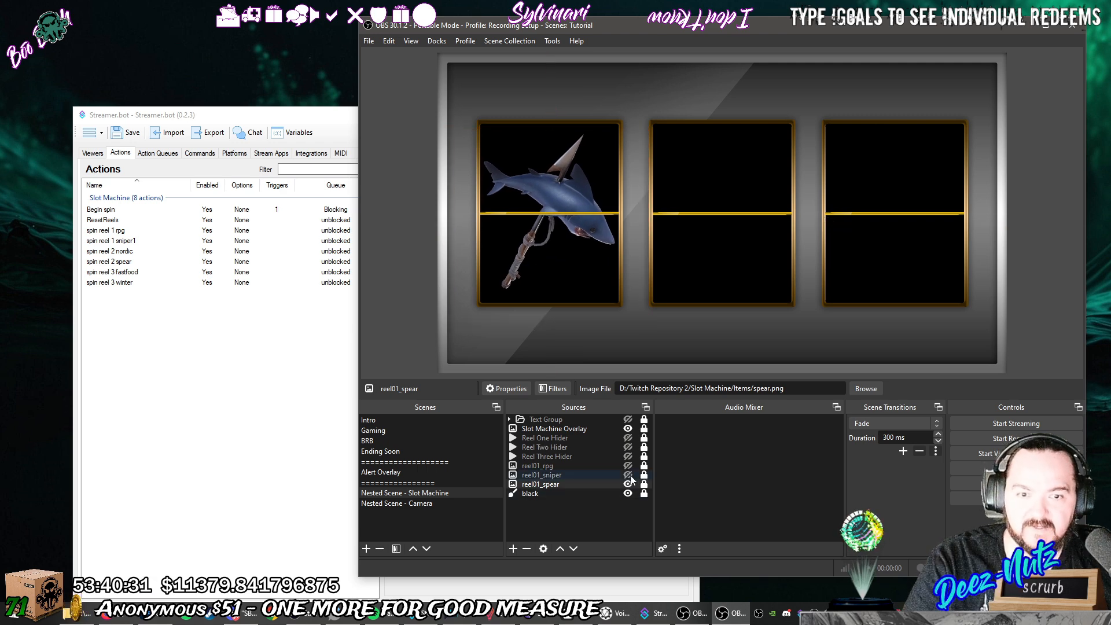
{"action": "left_click", "coordinate": [628, 475]}
{"action": "left_click", "coordinate": [628, 467]}
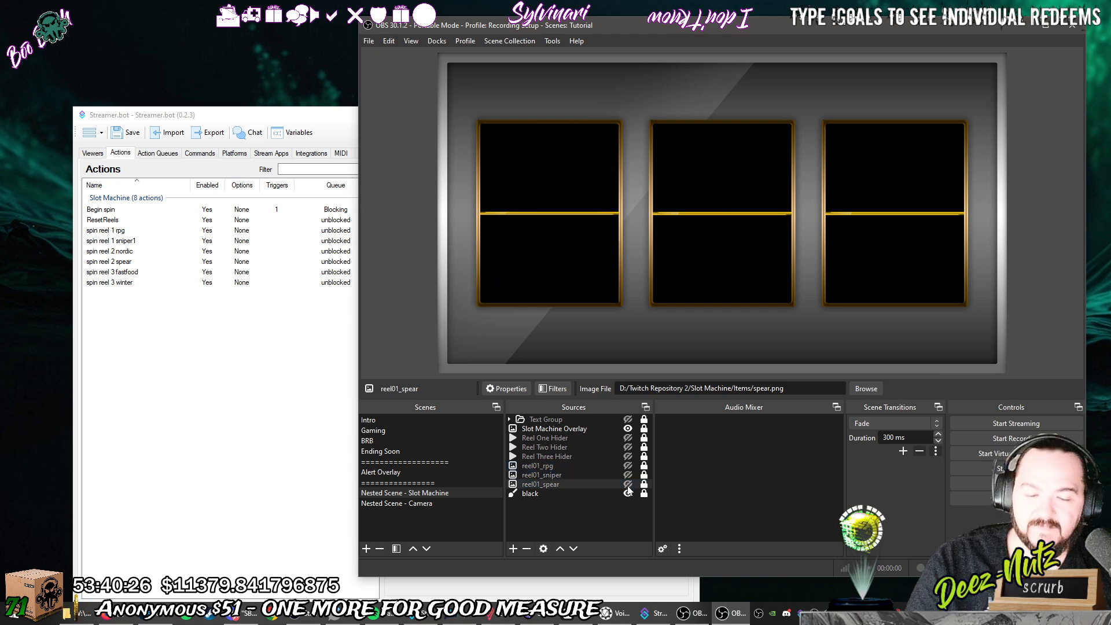
Copy the reel01_rpg source and paste it as a duplicate in the Slot Machine scene.
{"action": "left_click", "coordinate": [594, 467]}
{"action": "right_click", "coordinate": [554, 469]}
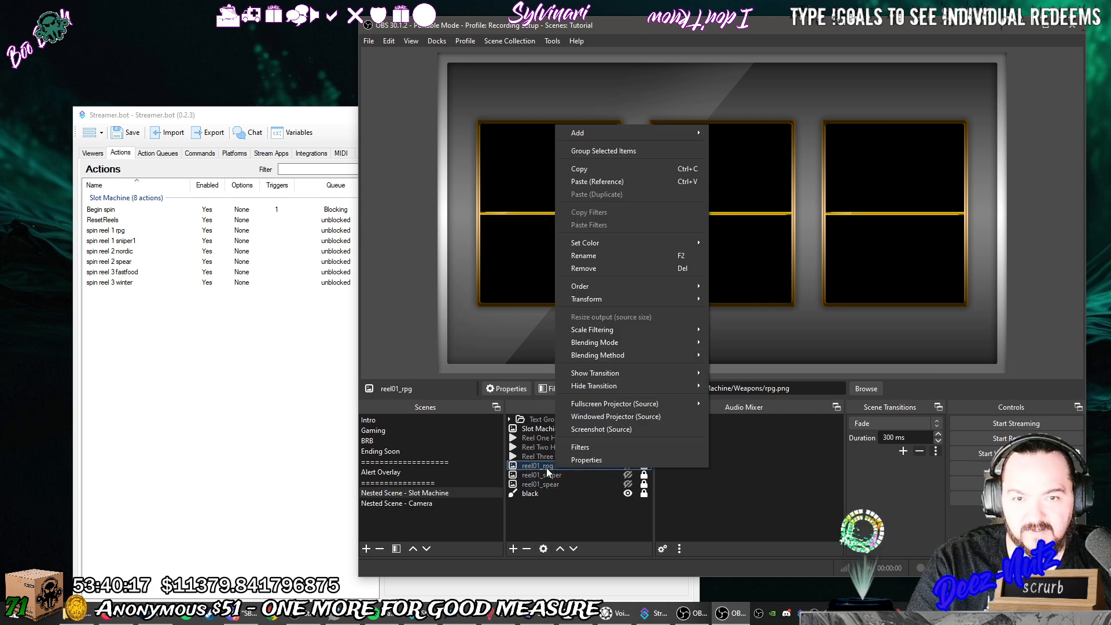
{"action": "left_click", "coordinate": [547, 468]}
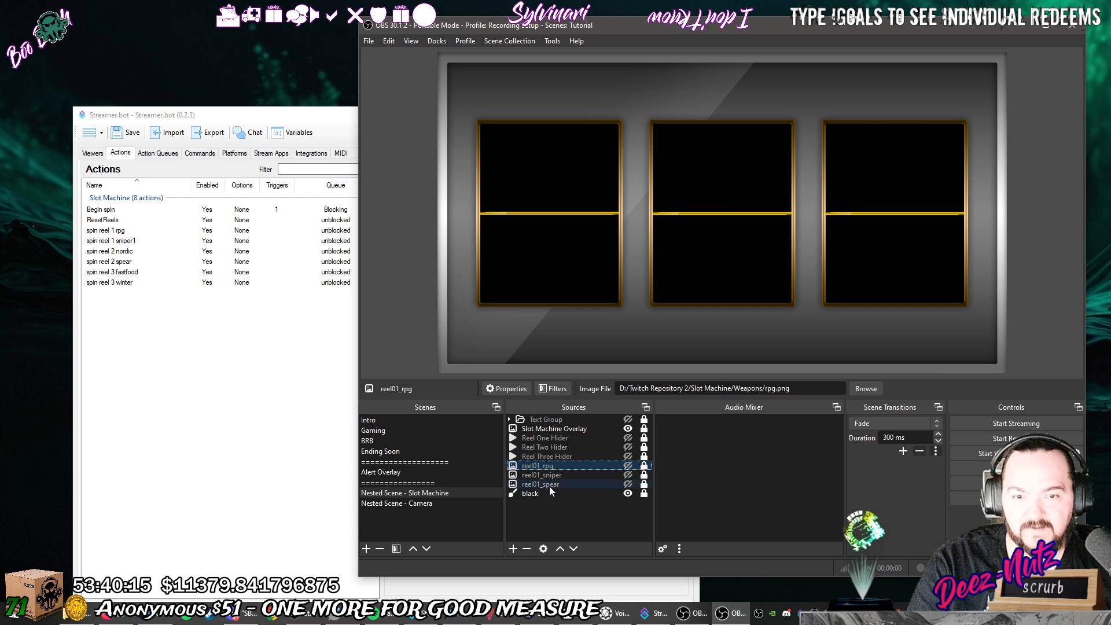
{"action": "right_click", "coordinate": [560, 467]}
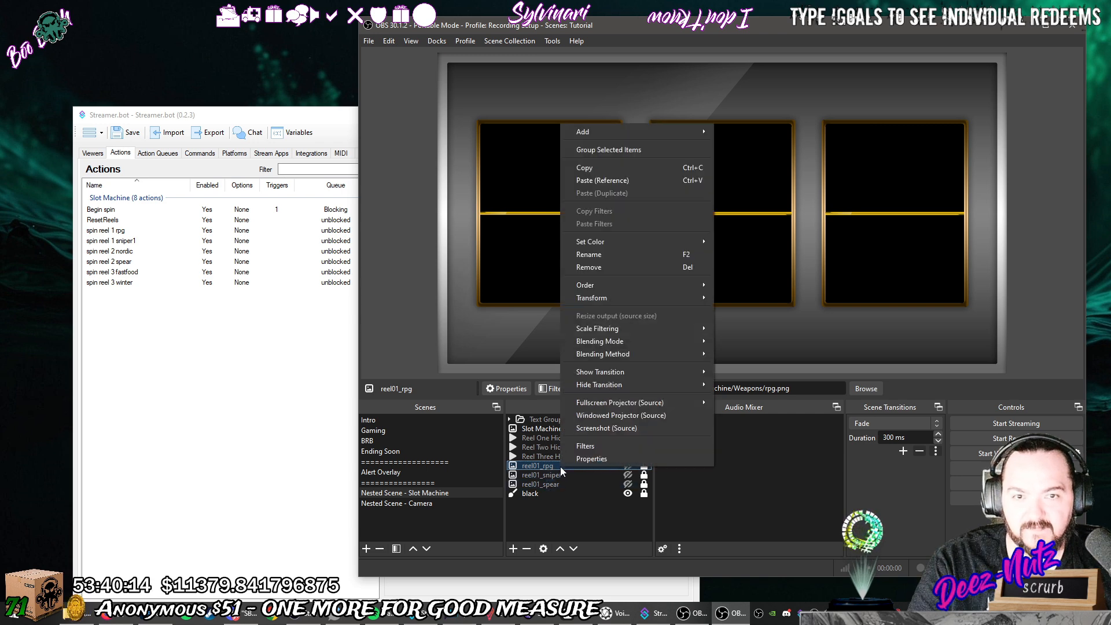
{"action": "left_click", "coordinate": [617, 168]}
{"action": "right_click", "coordinate": [557, 517]}
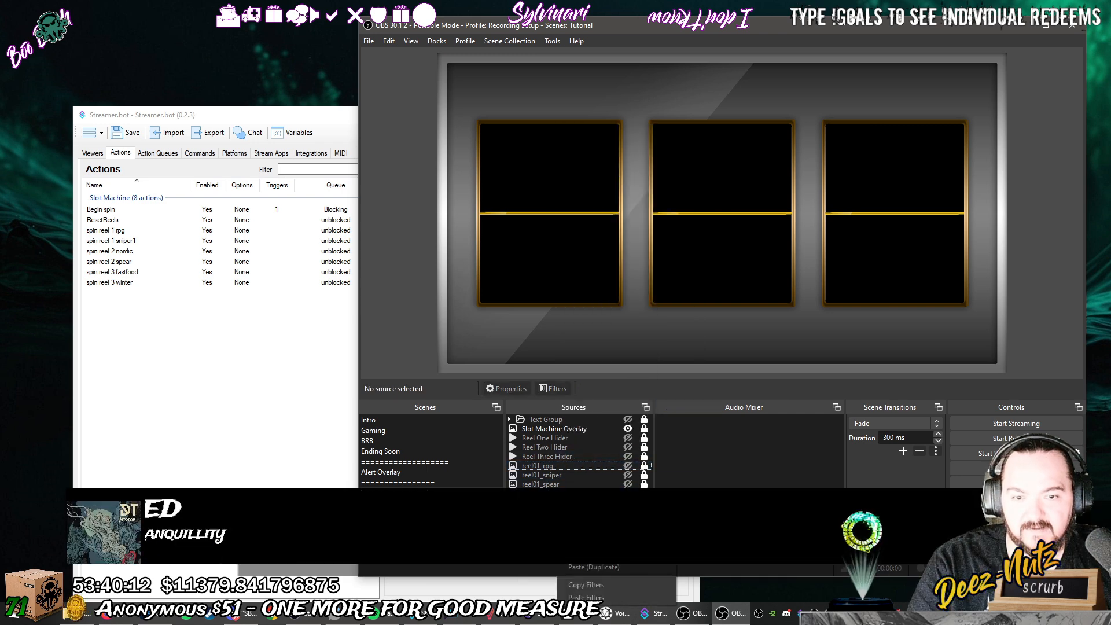
{"action": "left_click", "coordinate": [609, 567]}
Duplicate the reel01_sniper and reel01_spear sources in the same scene.
{"action": "right_click", "coordinate": [515, 471]}
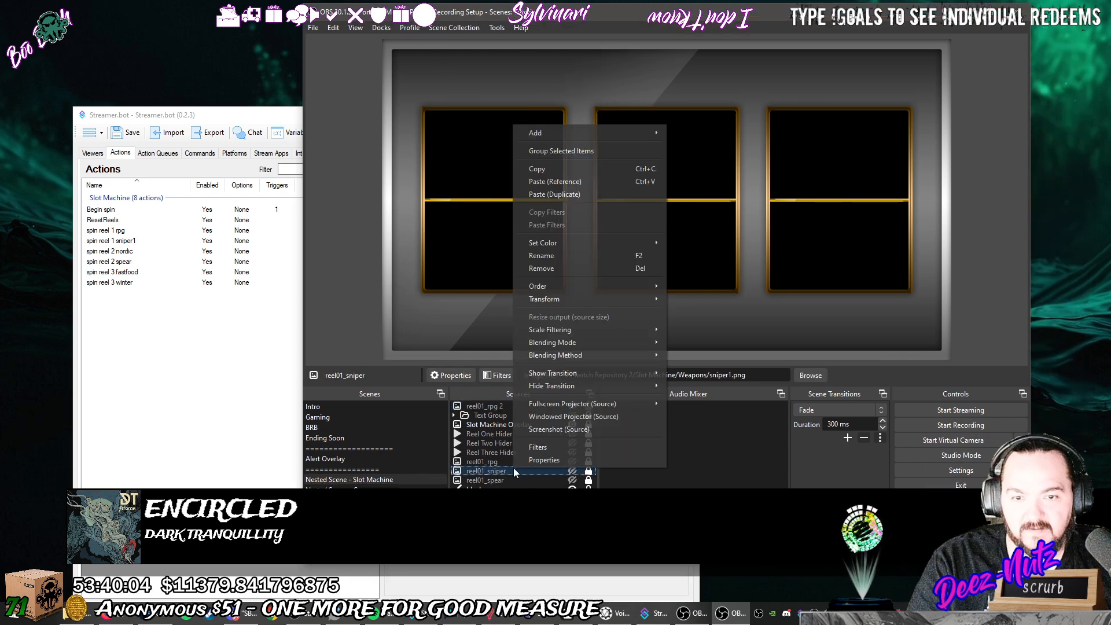
{"action": "left_click", "coordinate": [570, 170]}
{"action": "right_click", "coordinate": [515, 512]}
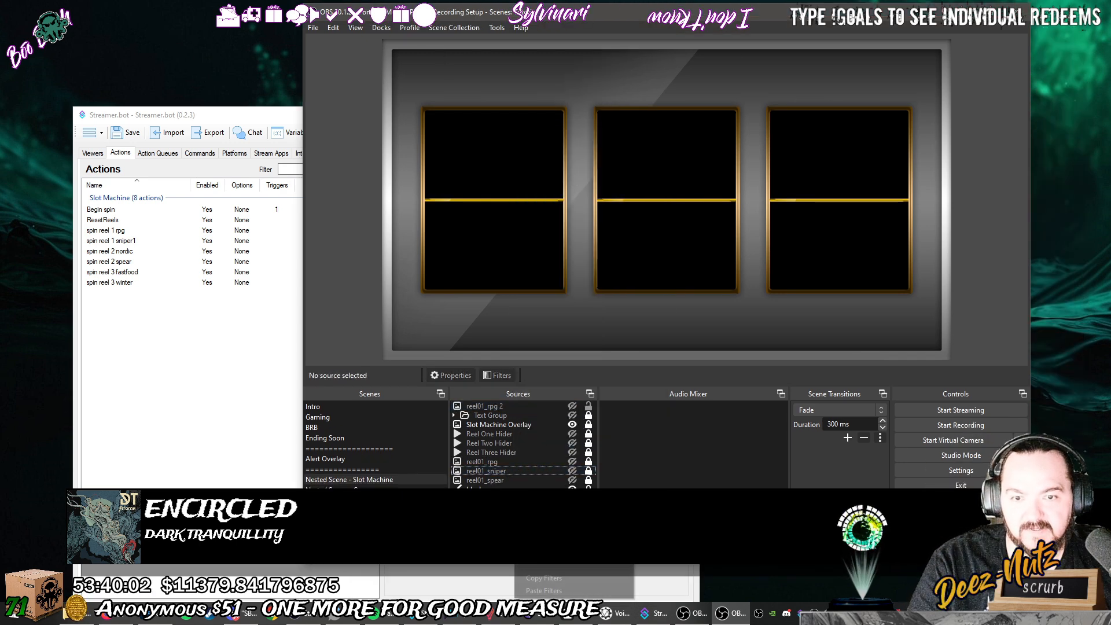
{"action": "left_click", "coordinate": [559, 564]}
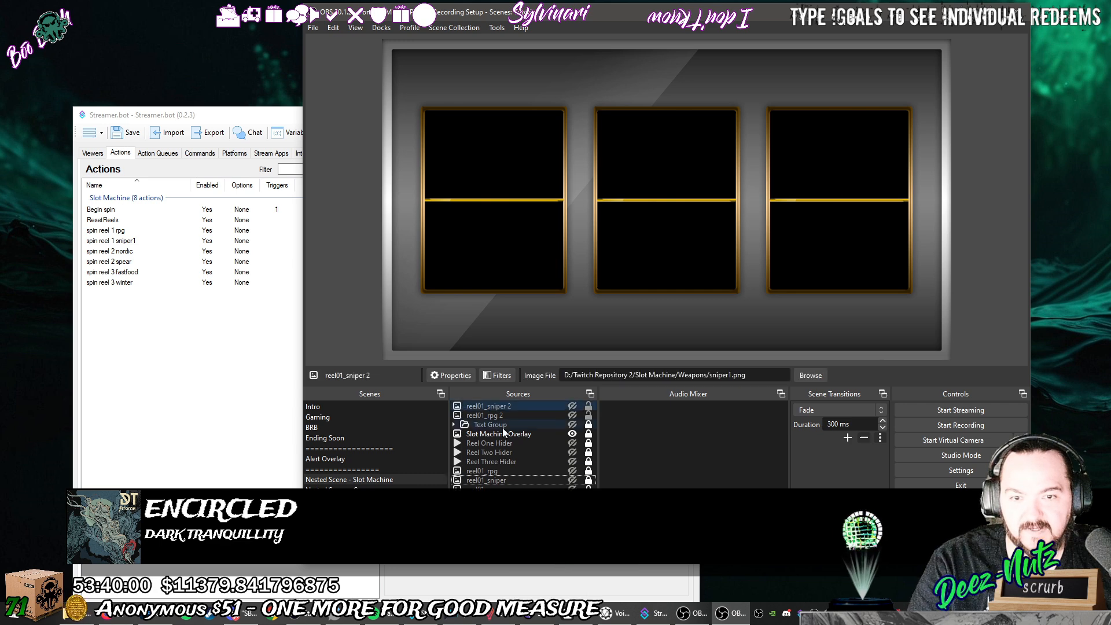
{"action": "right_click", "coordinate": [511, 491]}
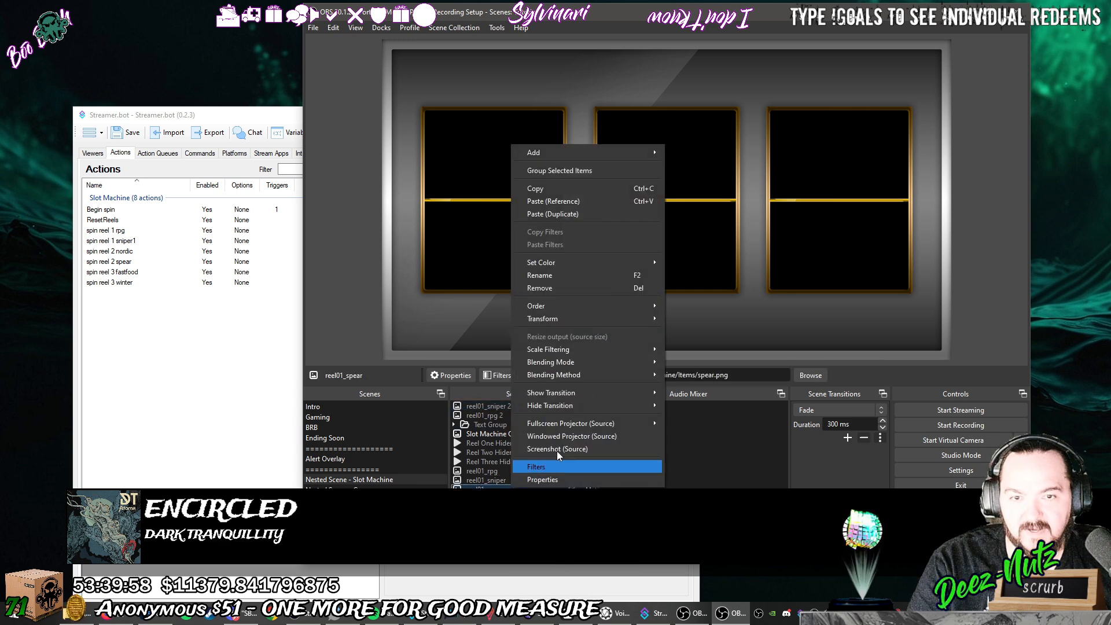
{"action": "left_click", "coordinate": [552, 191]}
{"action": "right_click", "coordinate": [520, 508]}
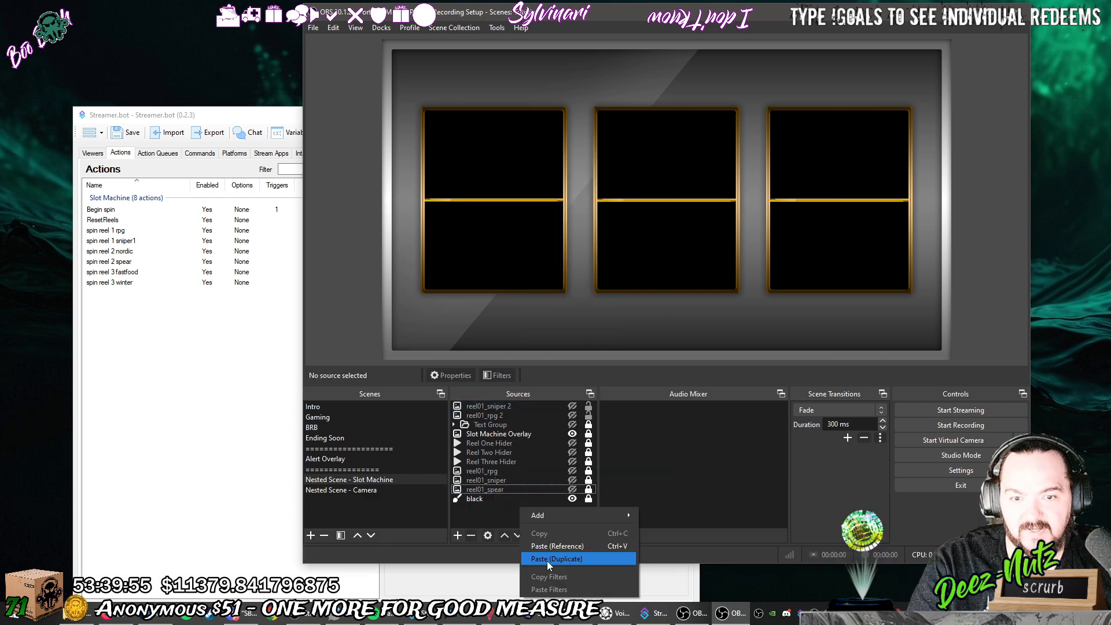
{"action": "left_click", "coordinate": [547, 559]}
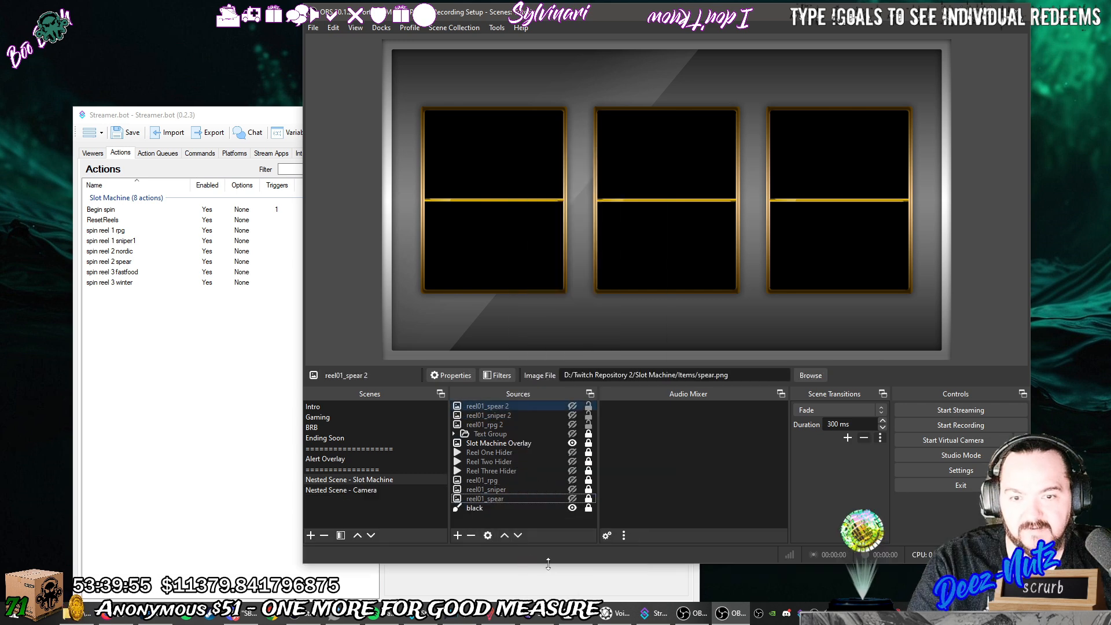
Rename the duplicated rpg source as reel02_rpg.
{"action": "left_click", "coordinate": [505, 425]}
{"action": "double_click", "coordinate": [505, 425]}
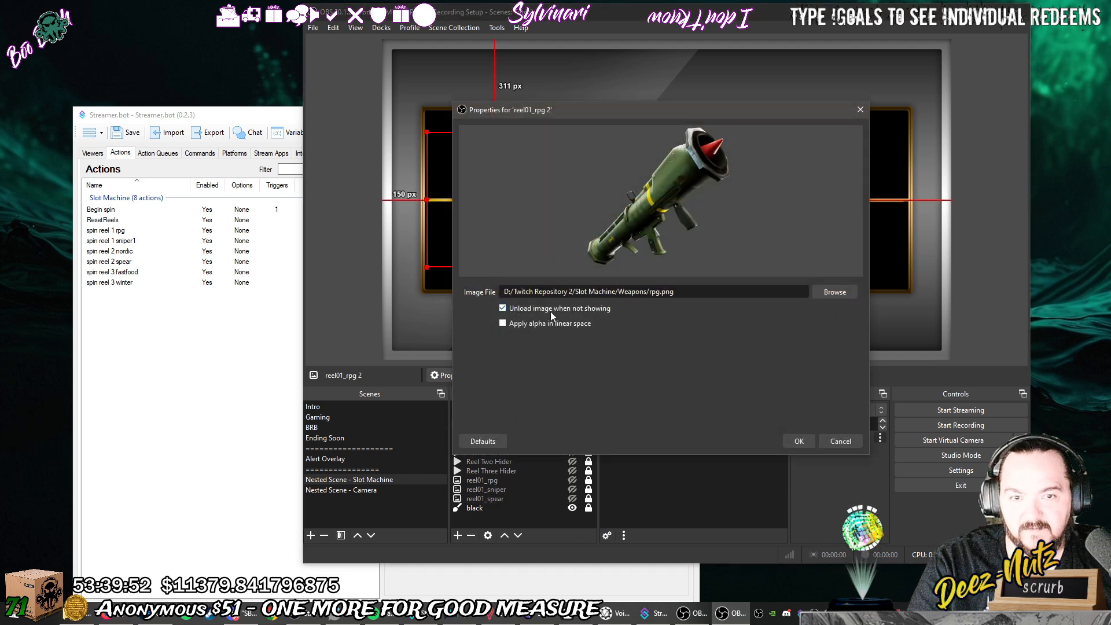
{"action": "left_click", "coordinate": [861, 109]}
{"action": "left_click", "coordinate": [509, 425]}
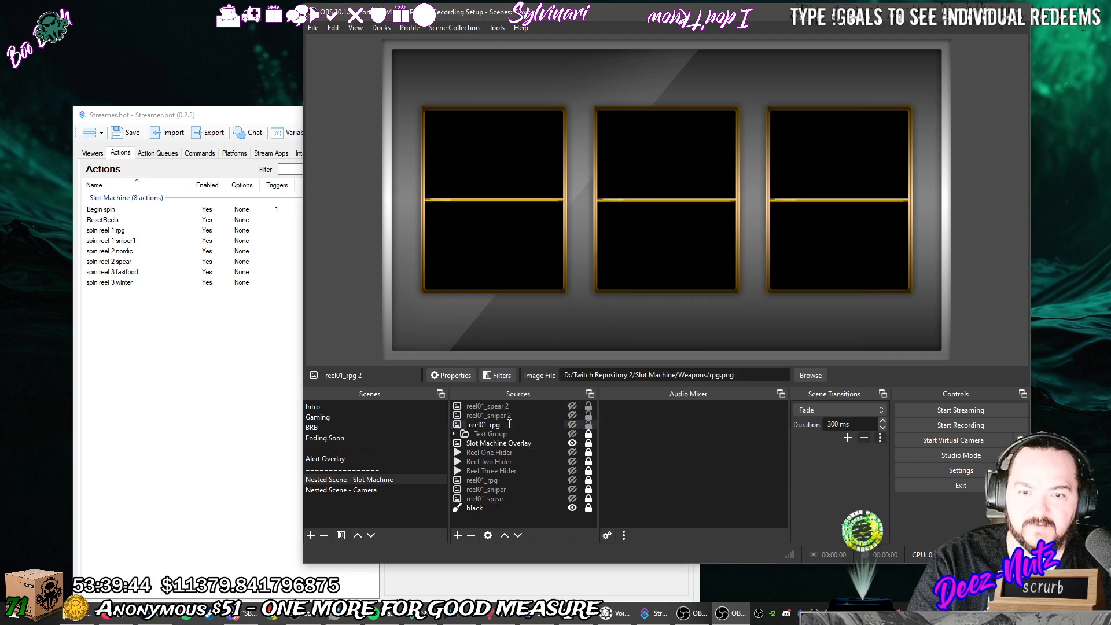
{"action": "key", "text": "BackSpace"}
{"action": "type", "text": "2"}
Rename the duplicated sniper and spear sources as reel02_sniper and reel02_spear.
{"action": "left_click", "coordinate": [503, 416]}
{"action": "key", "text": "F2"}
{"action": "left_click", "coordinate": [514, 416]}
{"action": "key", "text": "BackSpace"}
{"action": "key", "text": "BackSpace"}
{"action": "key", "text": "Left"}
{"action": "key", "text": "Left"}
{"action": "key", "text": "Left"}
{"action": "key", "text": "Left"}
{"action": "key", "text": "Left"}
{"action": "key", "text": "Left"}
{"action": "key", "text": "Left"}
{"action": "key", "text": "BackSpace"}
{"action": "type", "text": "2"}
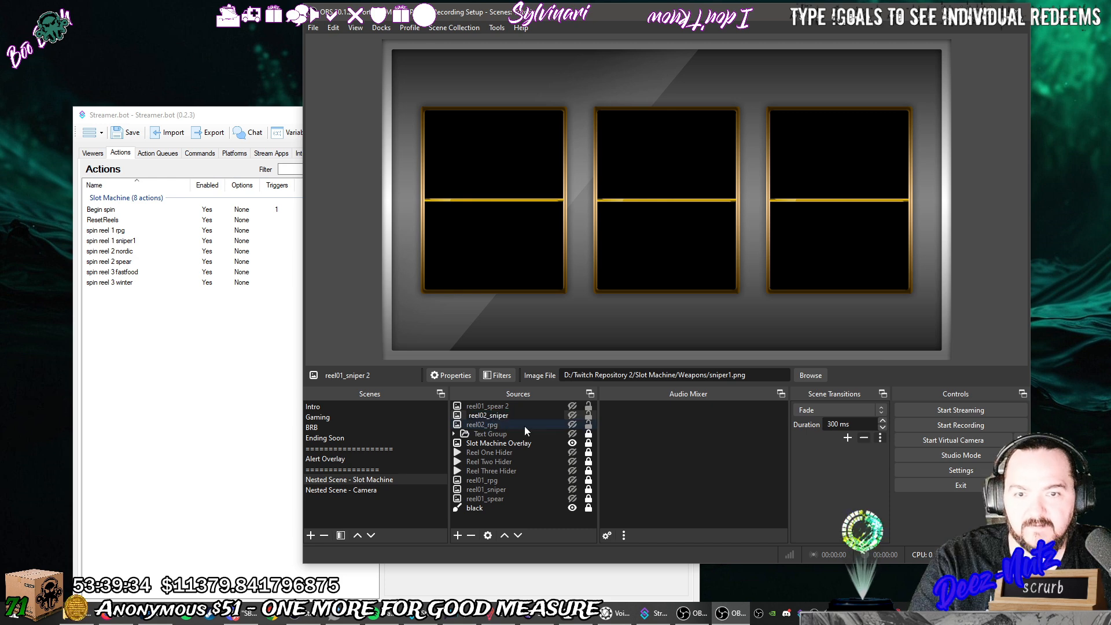
{"action": "key", "text": "Return"}
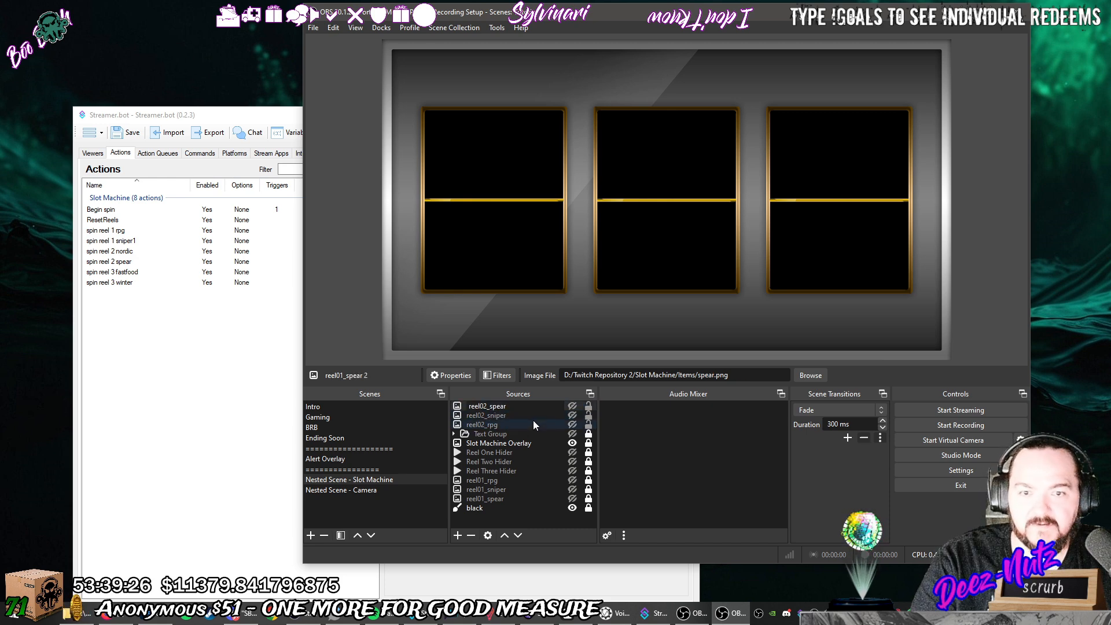
{"action": "key", "text": "Return"}
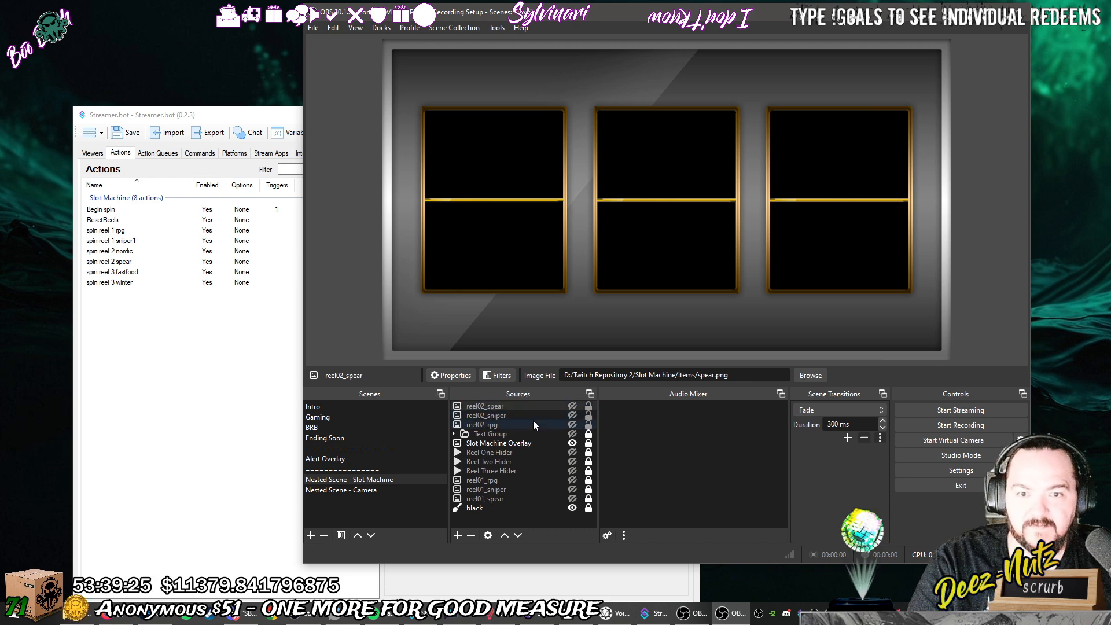
Show the three reel02 sources, move their images together into the middle reel window and lock them.
{"action": "left_click", "coordinate": [573, 406]}
{"action": "left_click", "coordinate": [573, 415]}
{"action": "left_click", "coordinate": [572, 425]}
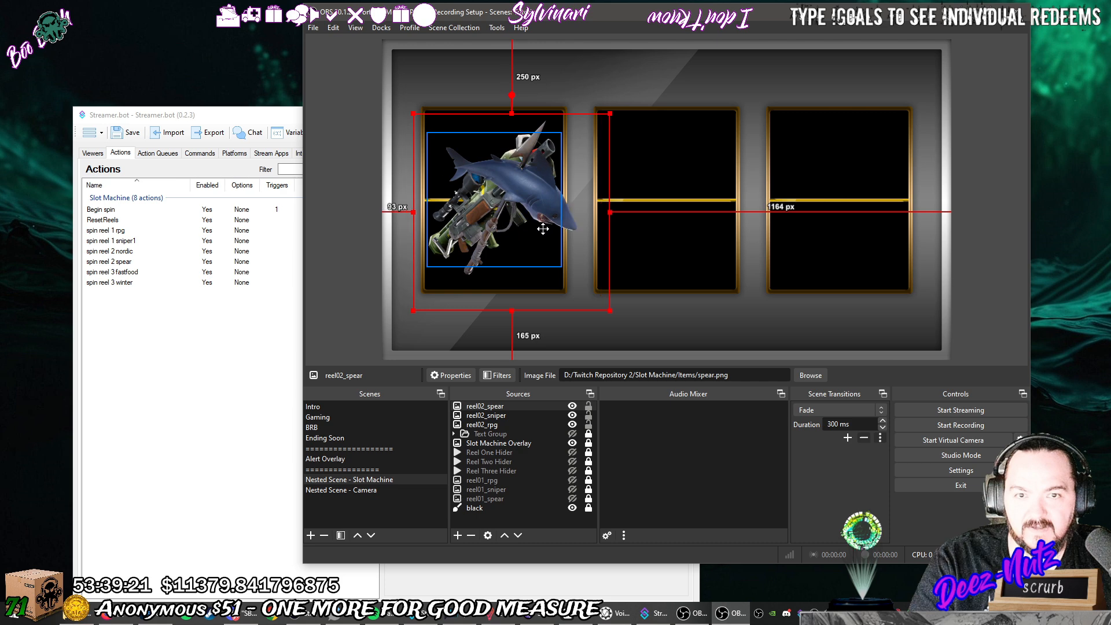
{"action": "left_click_drag", "start_coordinate": [517, 224], "coordinate": [691, 223]}
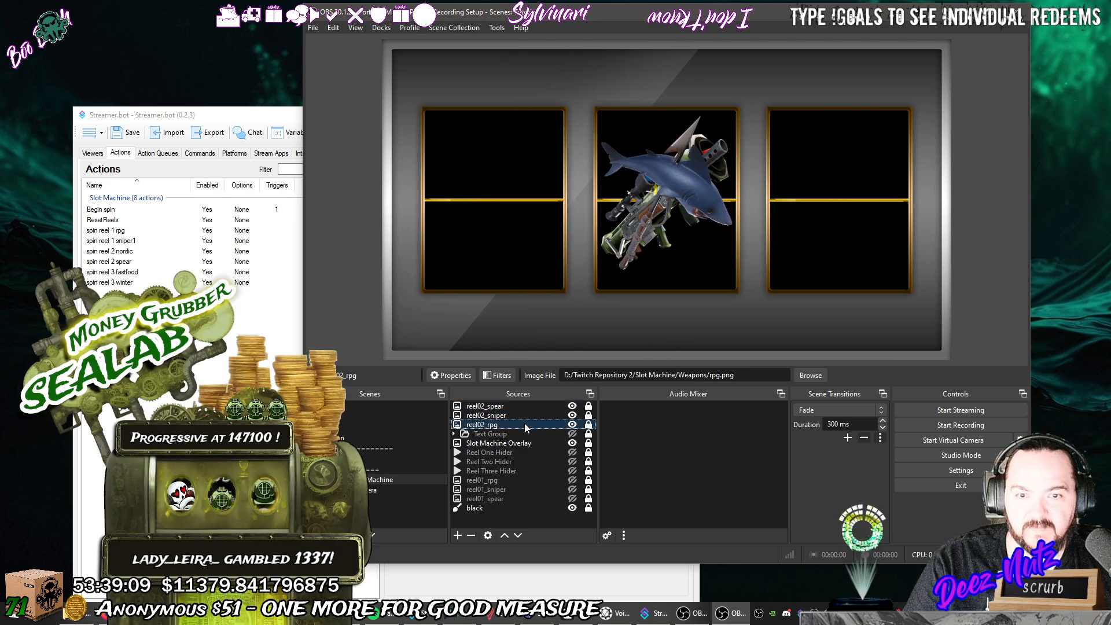
Reorder reel02_rpg, reel02_sniper and reel02_spear between reel01_spear and black in the source list, and hide all three.
{"action": "left_click_drag", "start_coordinate": [526, 427], "coordinate": [523, 500]}
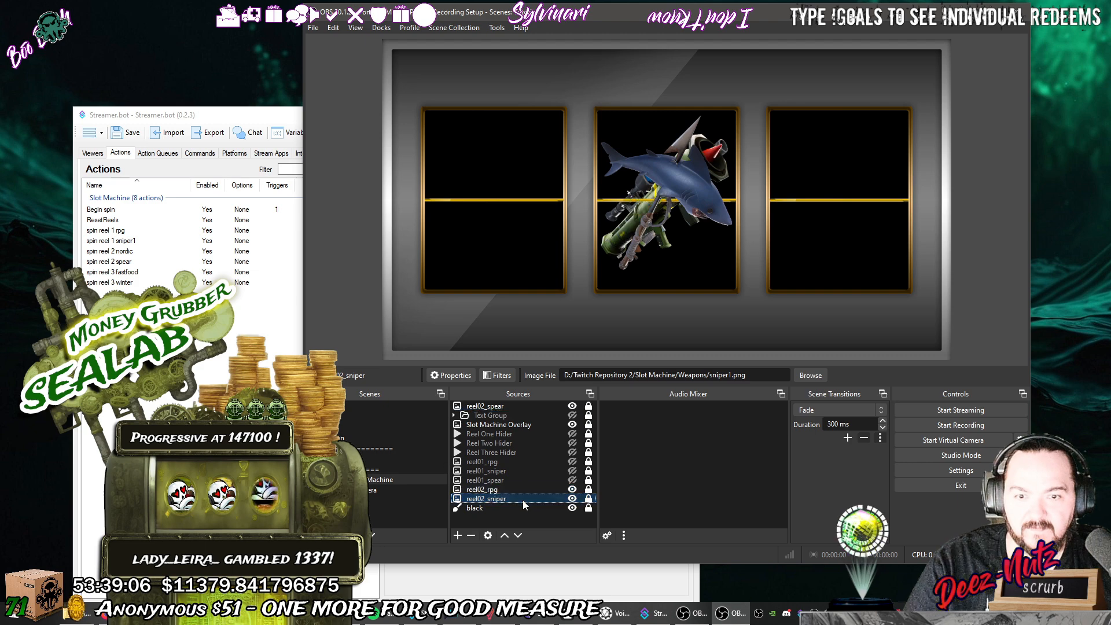
{"action": "left_click", "coordinate": [525, 407]}
{"action": "left_click_drag", "start_coordinate": [524, 406], "coordinate": [525, 501]}
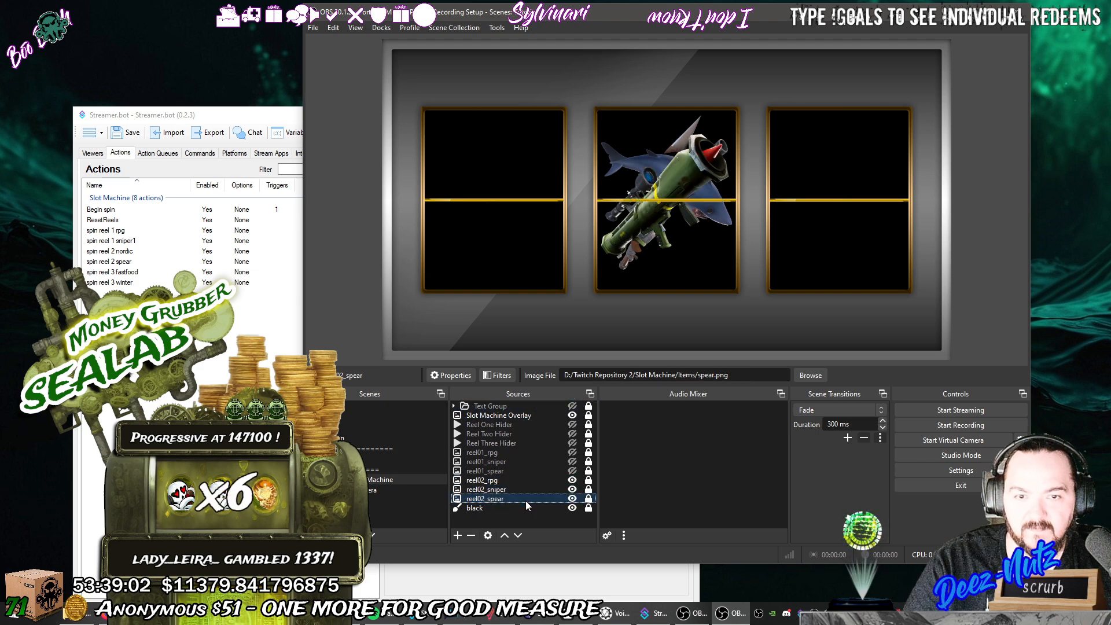
{"action": "left_click", "coordinate": [573, 490]}
{"action": "left_click", "coordinate": [573, 499]}
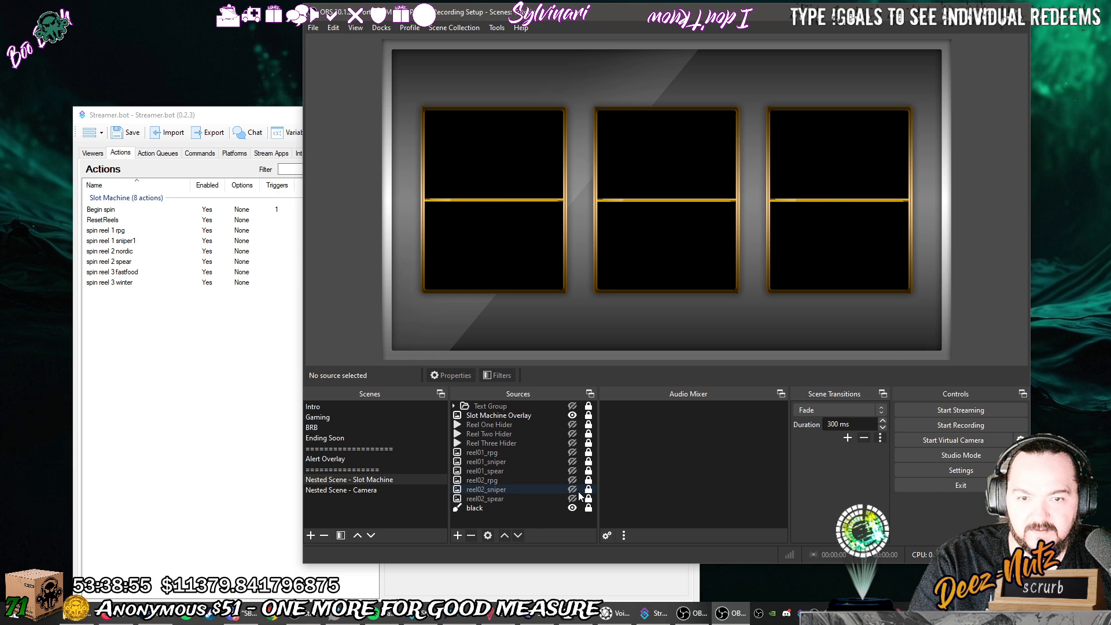
Make another duplicate of the reel01_rpg source.
{"action": "left_click", "coordinate": [517, 455]}
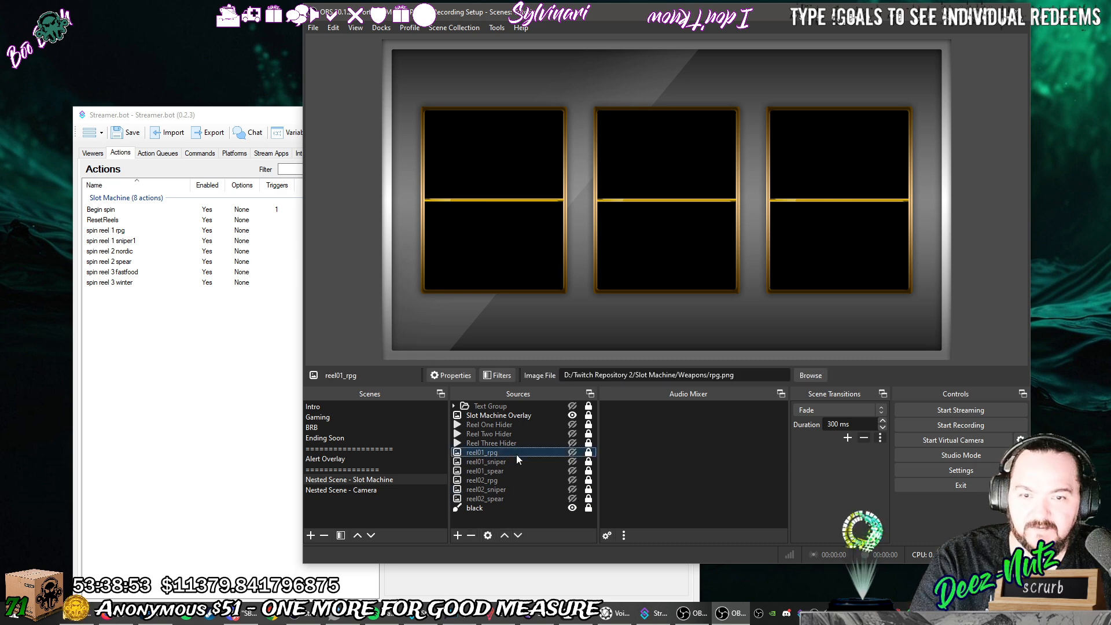
{"action": "right_click", "coordinate": [515, 519]}
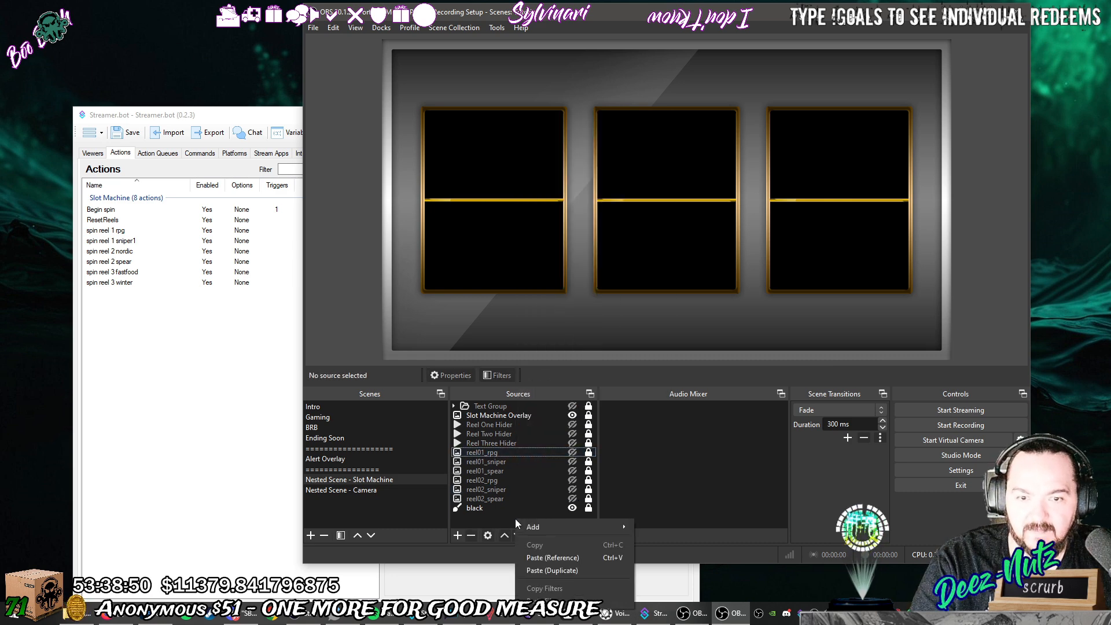
{"action": "left_click", "coordinate": [551, 570]}
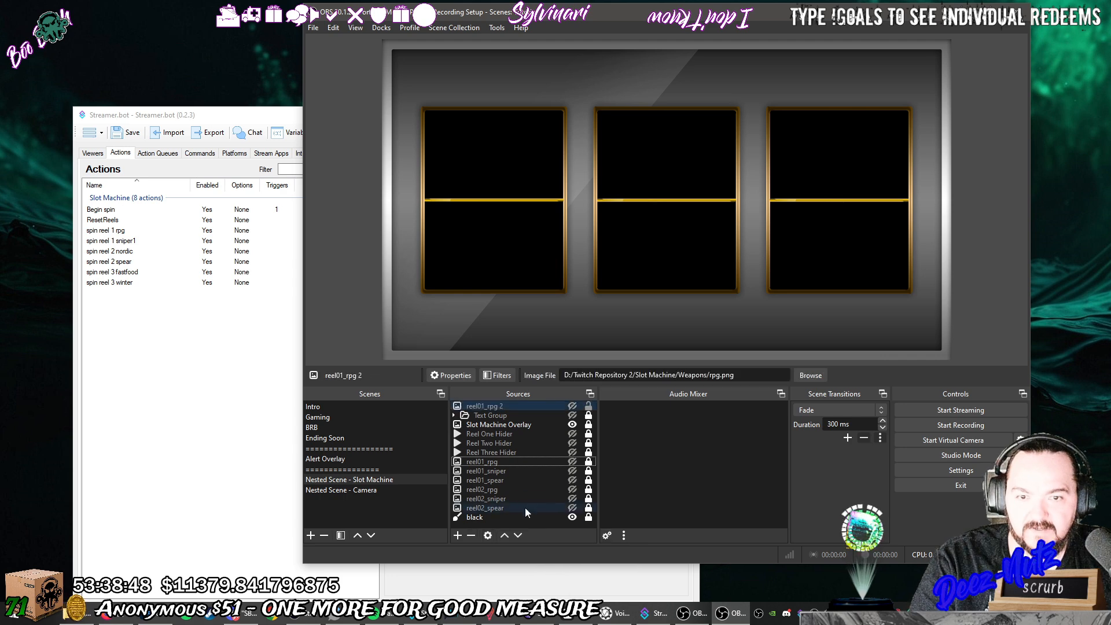
Duplicate the reel01_sniper and reel01_spear sources and rename the three copies reel03_rpg, reel03_sniper and reel03_spear.
{"action": "right_click", "coordinate": [520, 471]}
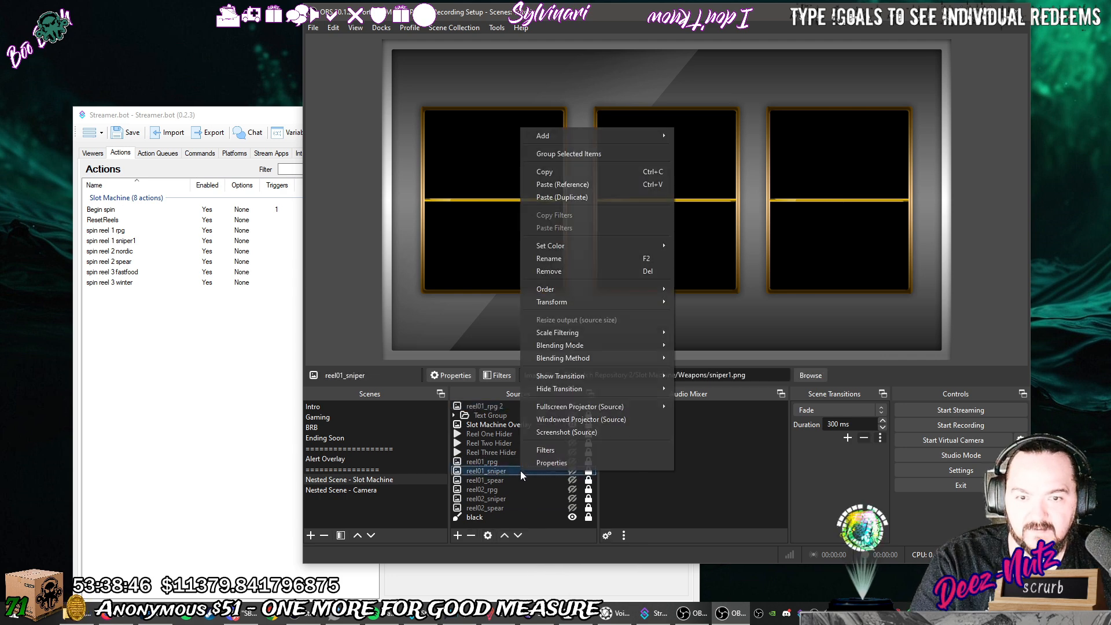
{"action": "left_click", "coordinate": [550, 172]}
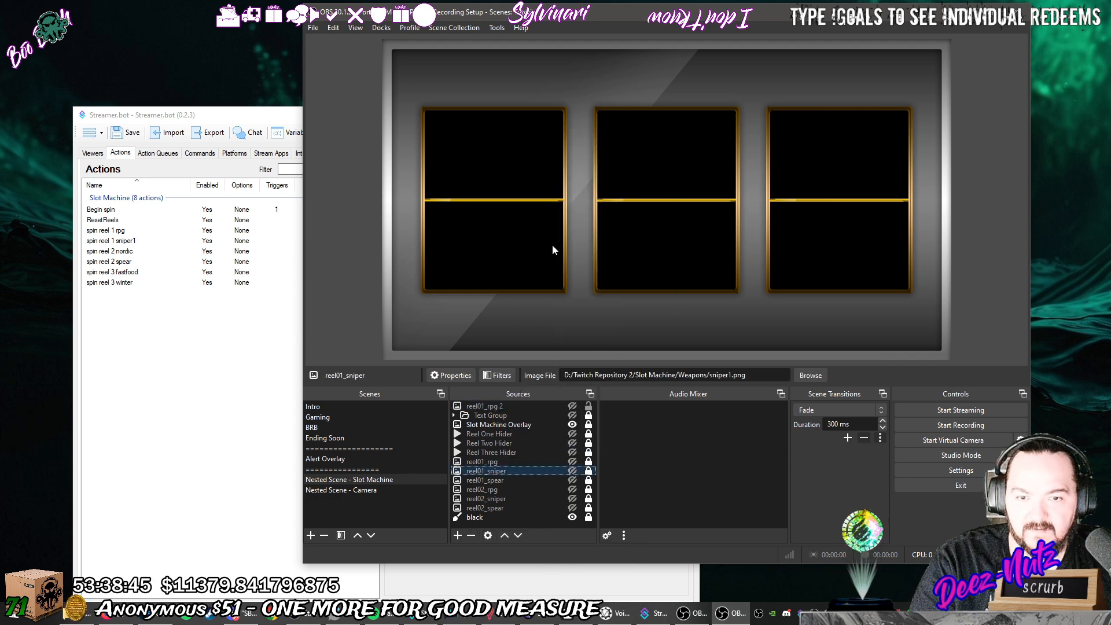
{"action": "left_click", "coordinate": [525, 520]}
{"action": "right_click", "coordinate": [528, 526]}
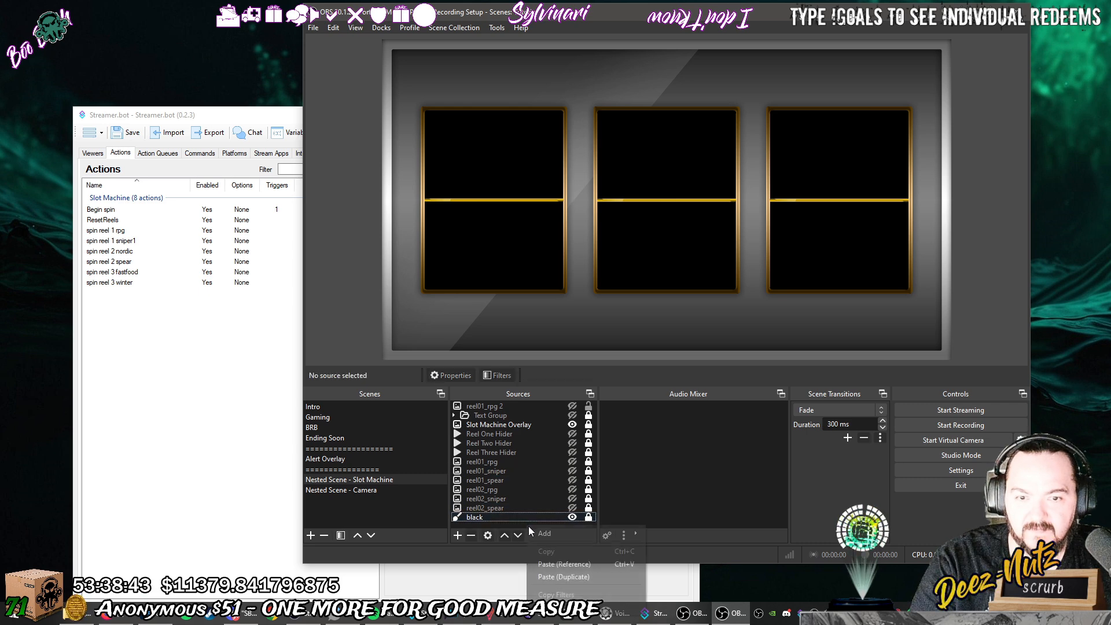
{"action": "left_click", "coordinate": [568, 564]}
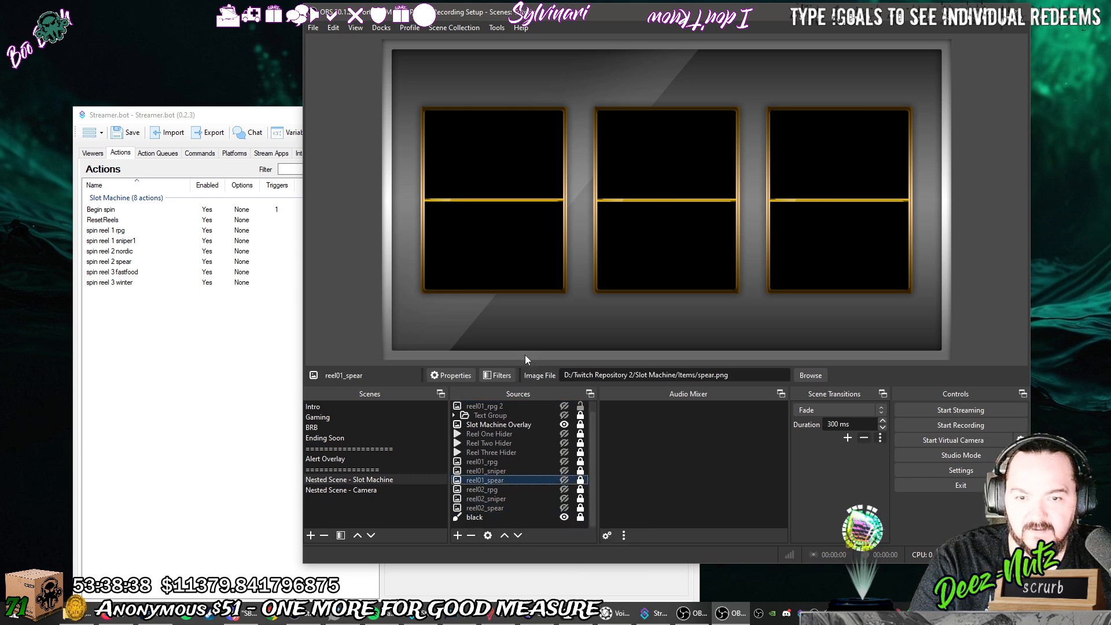
{"action": "left_click", "coordinate": [516, 521]}
{"action": "right_click", "coordinate": [519, 523]}
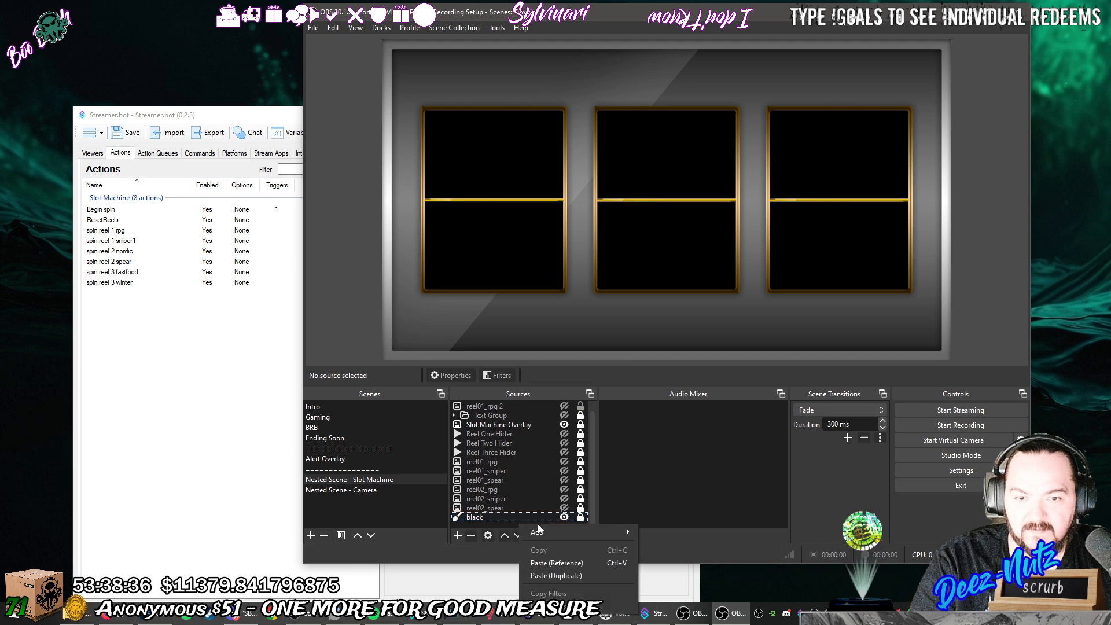
{"action": "left_click", "coordinate": [558, 572]}
{"action": "left_click", "coordinate": [525, 424]}
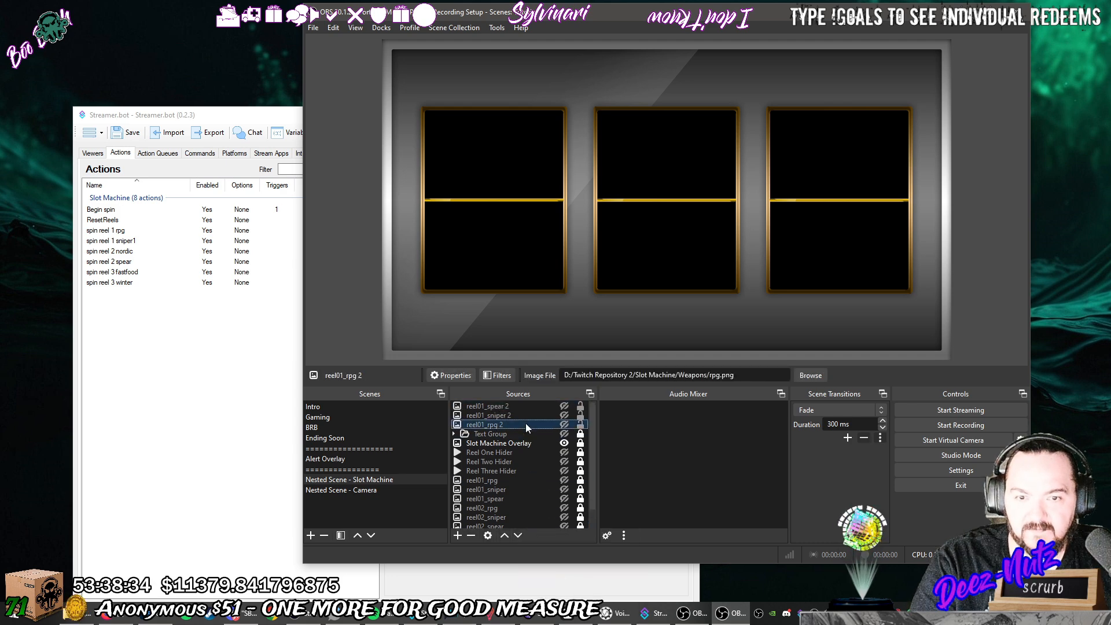
{"action": "left_click", "coordinate": [515, 425]}
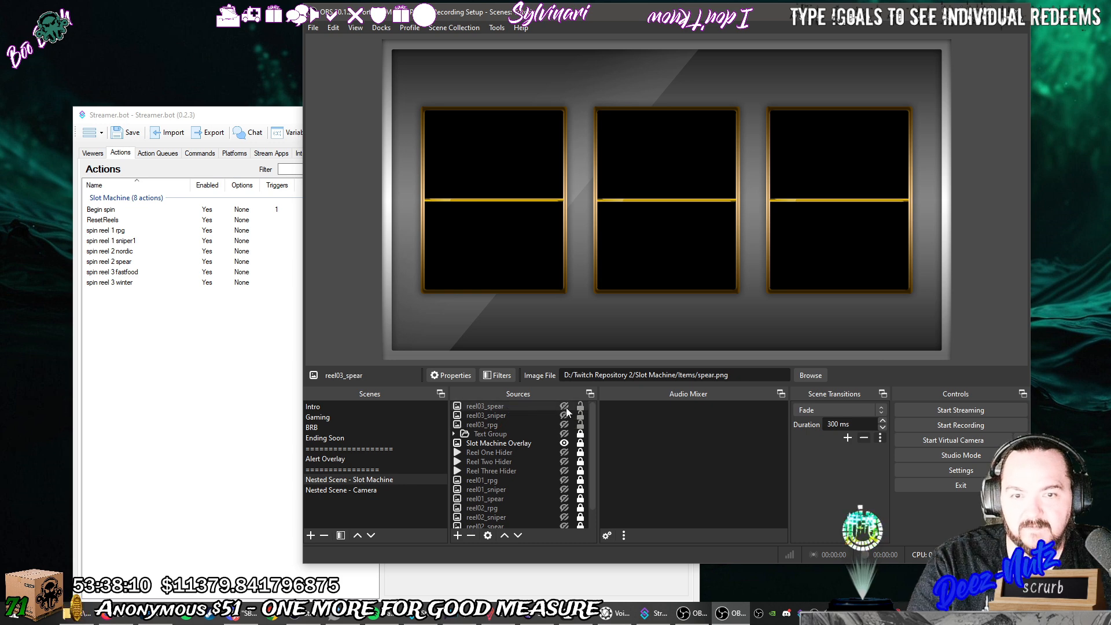
Show the three reel03 sources, move their images together into the third reel window and lock them.
{"action": "left_click", "coordinate": [564, 406]}
{"action": "left_click", "coordinate": [565, 415]}
{"action": "left_click", "coordinate": [564, 424]}
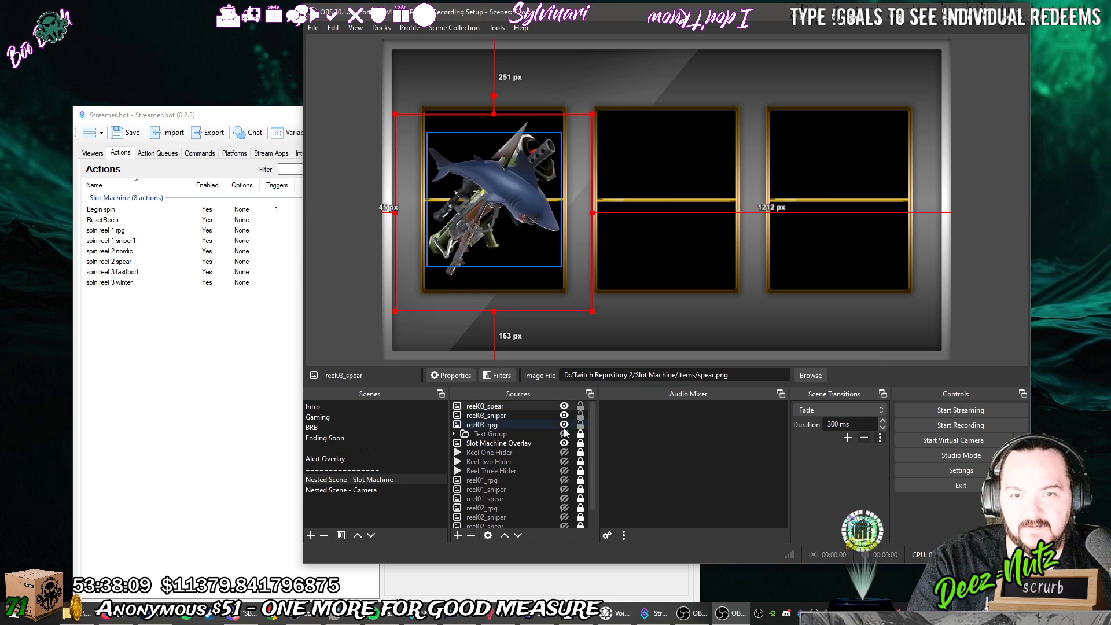
{"action": "left_click_drag", "start_coordinate": [510, 212], "coordinate": [855, 208]}
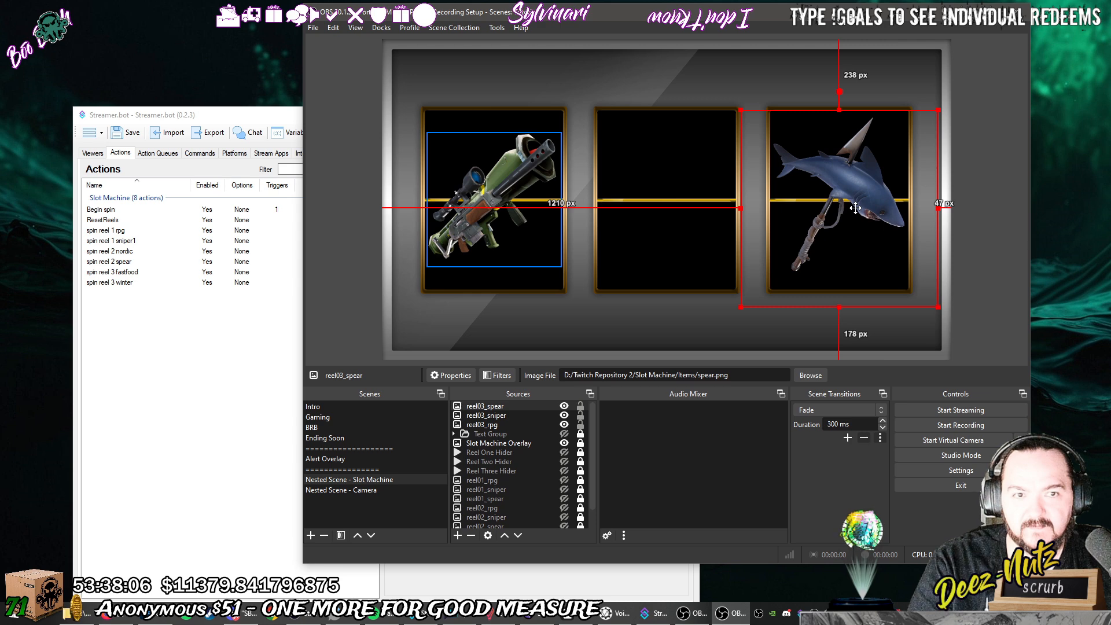
{"action": "left_click", "coordinate": [531, 416]}
{"action": "left_click_drag", "start_coordinate": [517, 225], "coordinate": [850, 217]}
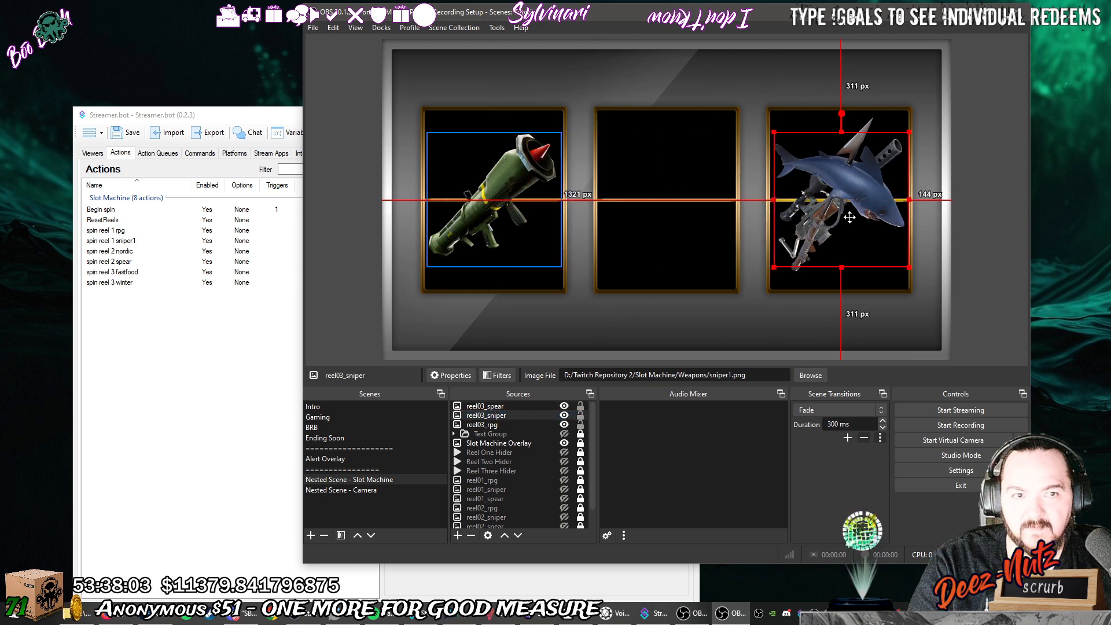
{"action": "left_click", "coordinate": [498, 426]}
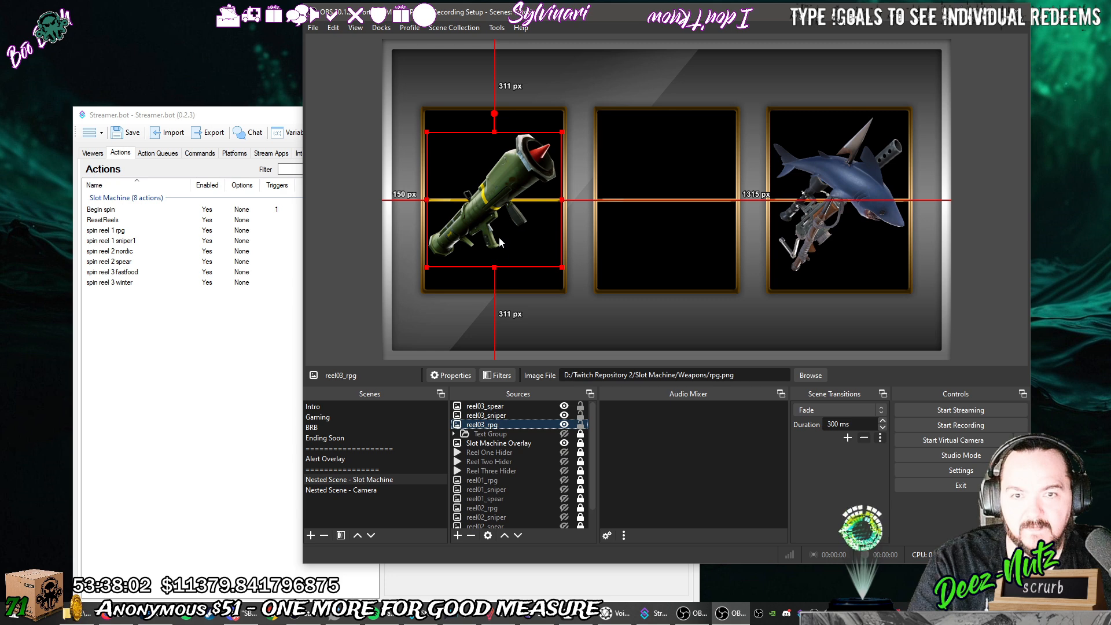
{"action": "left_click_drag", "start_coordinate": [501, 243], "coordinate": [589, 231]}
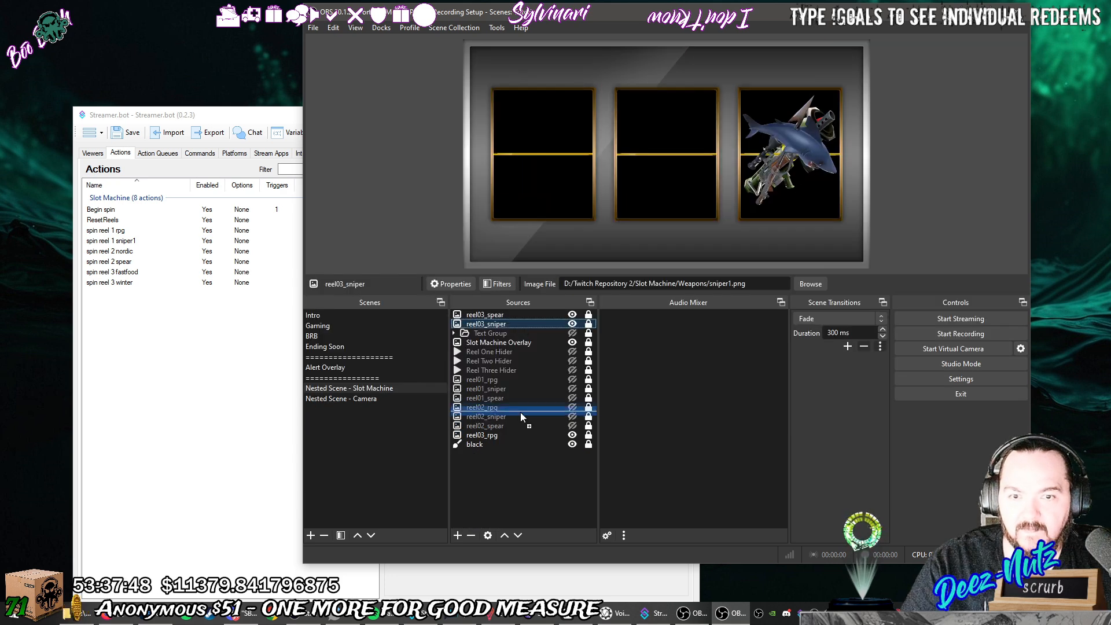
Place reel03_sniper and reel03_spear with reel03_rpg between reel02_spear and black in the source list, and hide all three.
{"action": "left_click", "coordinate": [519, 425]}
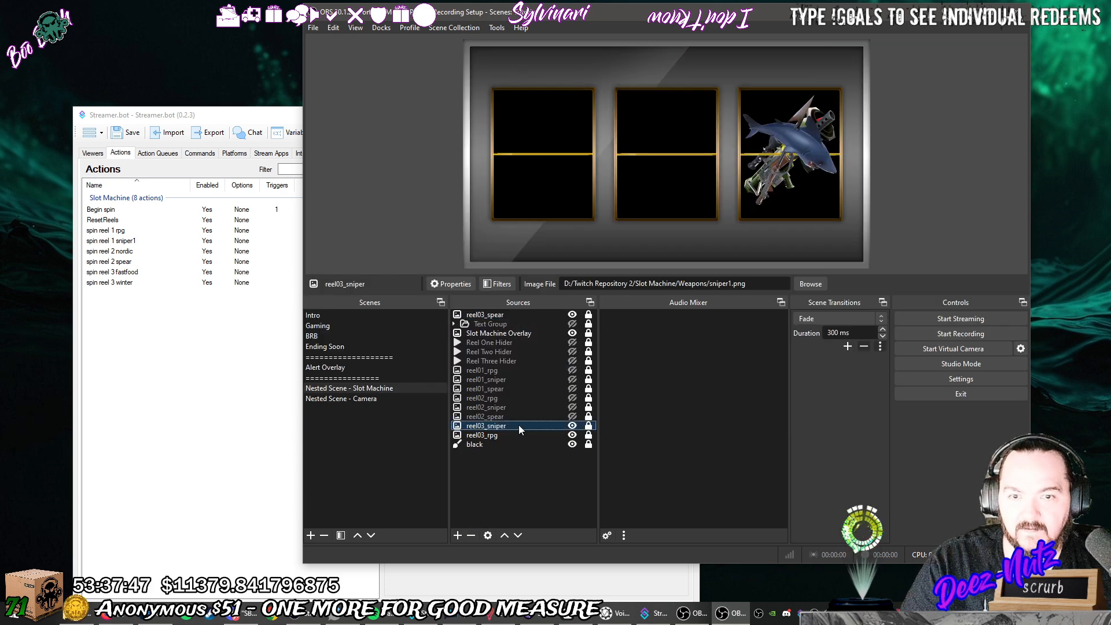
{"action": "left_click_drag", "start_coordinate": [530, 316], "coordinate": [512, 432]}
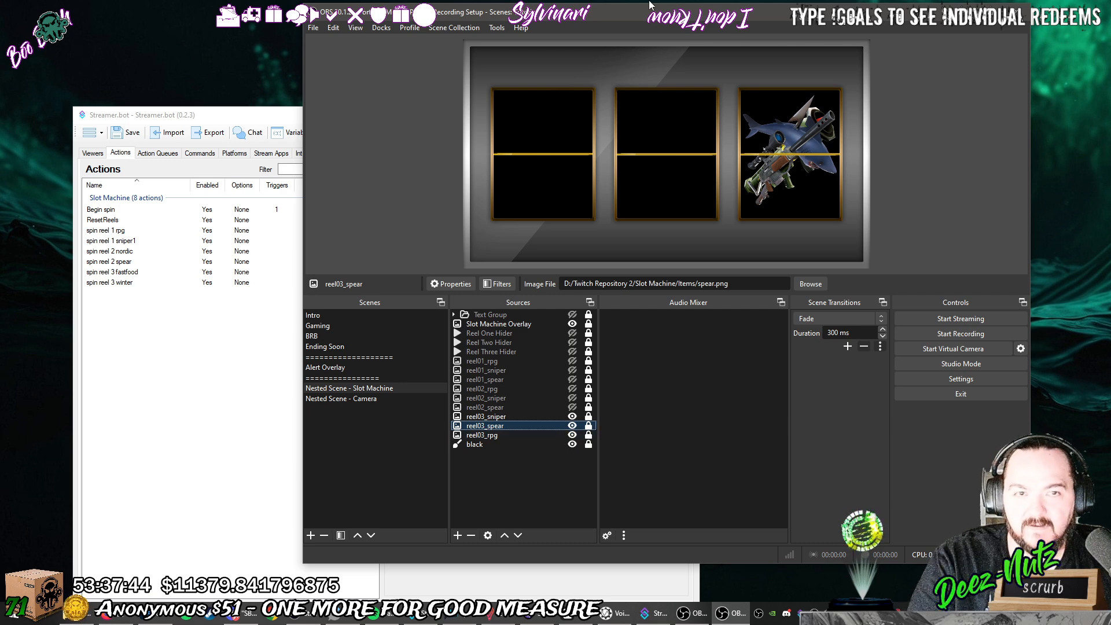
{"action": "left_click_drag", "start_coordinate": [721, 16], "coordinate": [714, 37]}
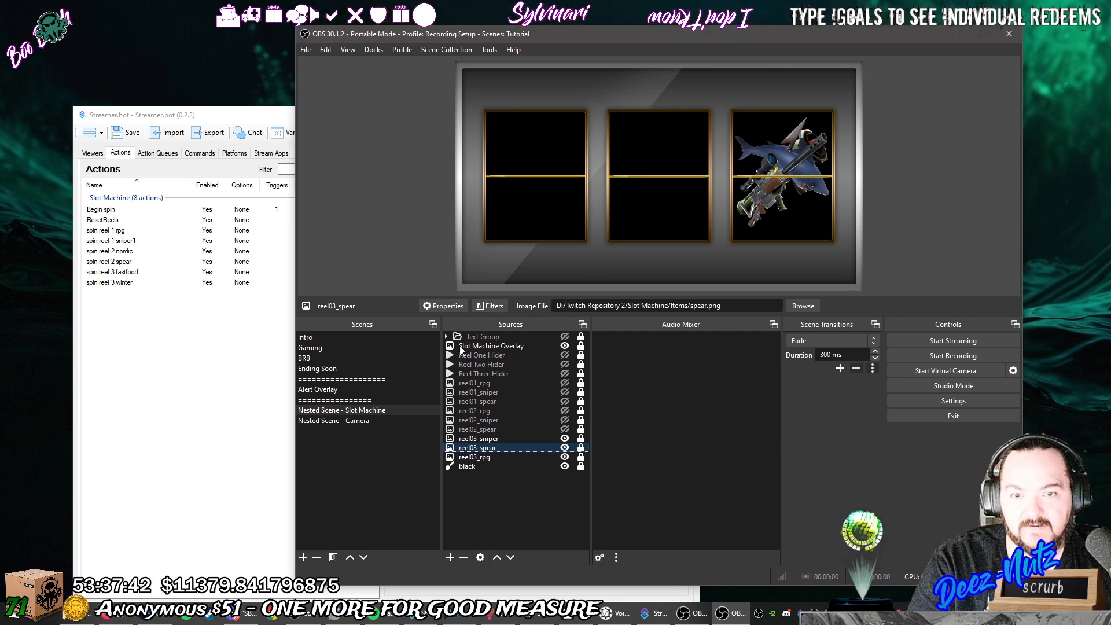
{"action": "left_click", "coordinate": [565, 442]}
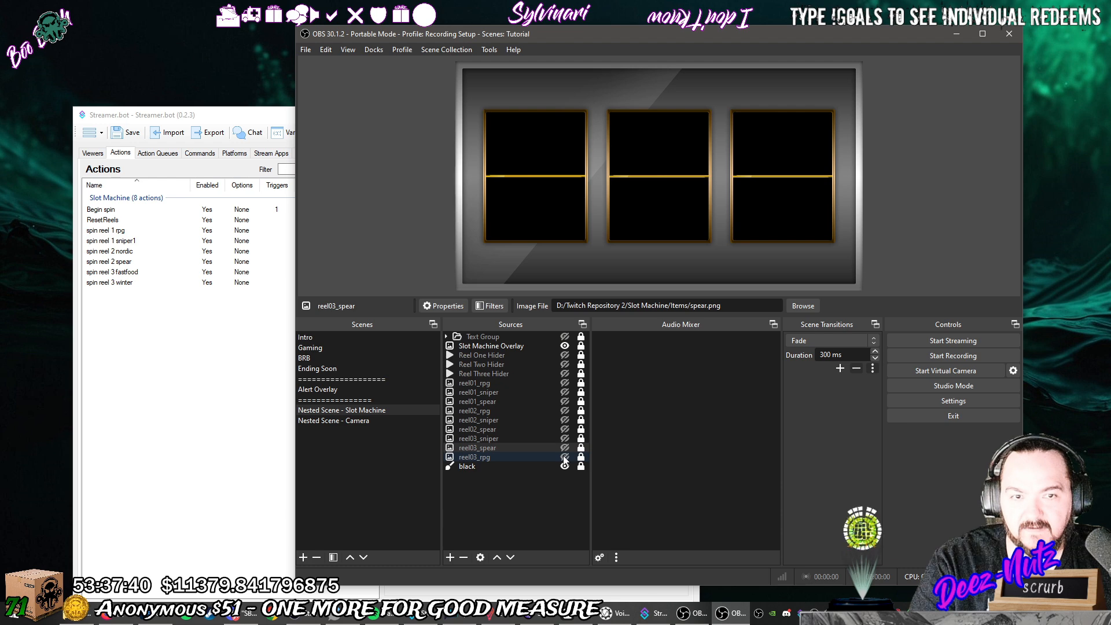
Preview a non-matching result by showing reel01_sniper, reel02_spear and reel03_spear, and hide them again.
{"action": "left_click", "coordinate": [565, 393]}
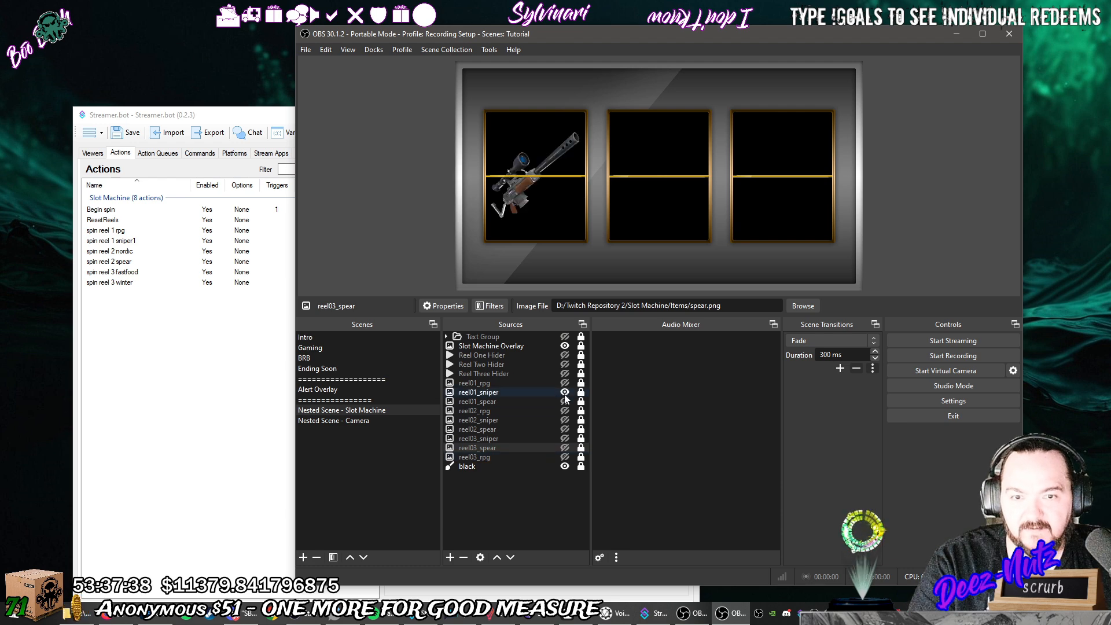
{"action": "left_click", "coordinate": [565, 429]}
{"action": "left_click", "coordinate": [565, 447]}
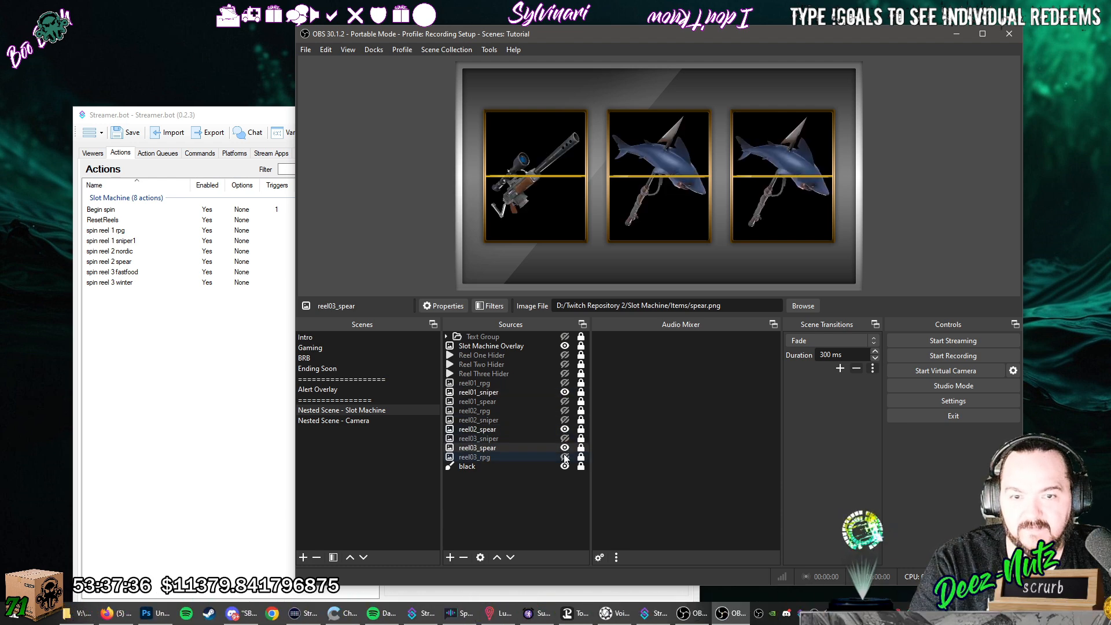
{"action": "left_click", "coordinate": [565, 448]}
{"action": "left_click", "coordinate": [565, 429]}
{"action": "left_click", "coordinate": [565, 392]}
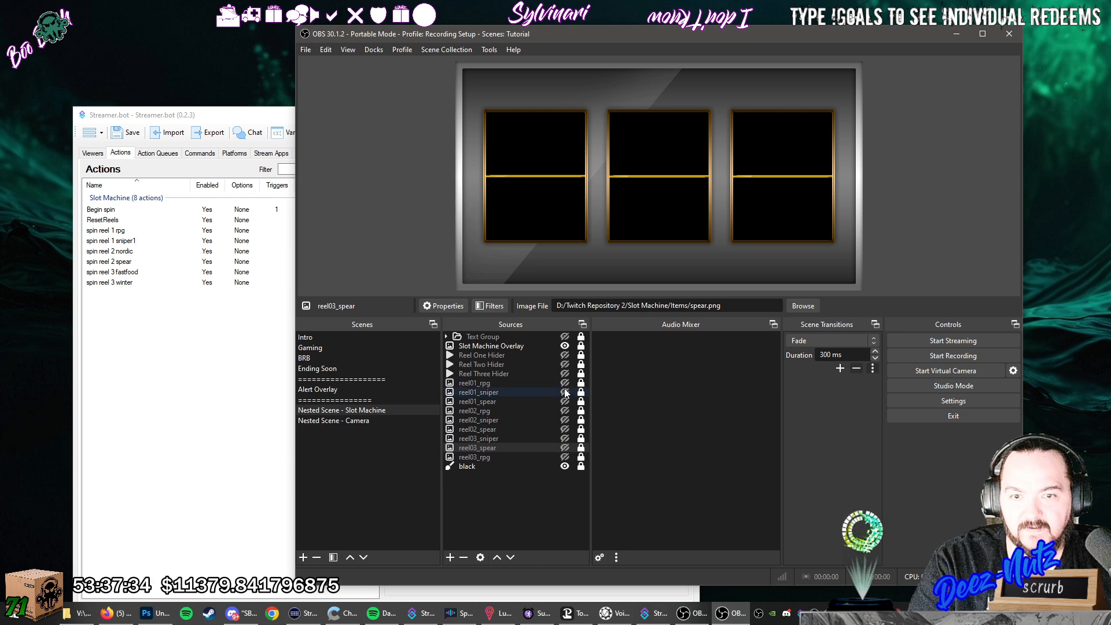
Preview a matching result by showing reel01_rpg, reel02_rpg and reel03_rpg together.
{"action": "left_click", "coordinate": [565, 384]}
{"action": "left_click", "coordinate": [565, 410]}
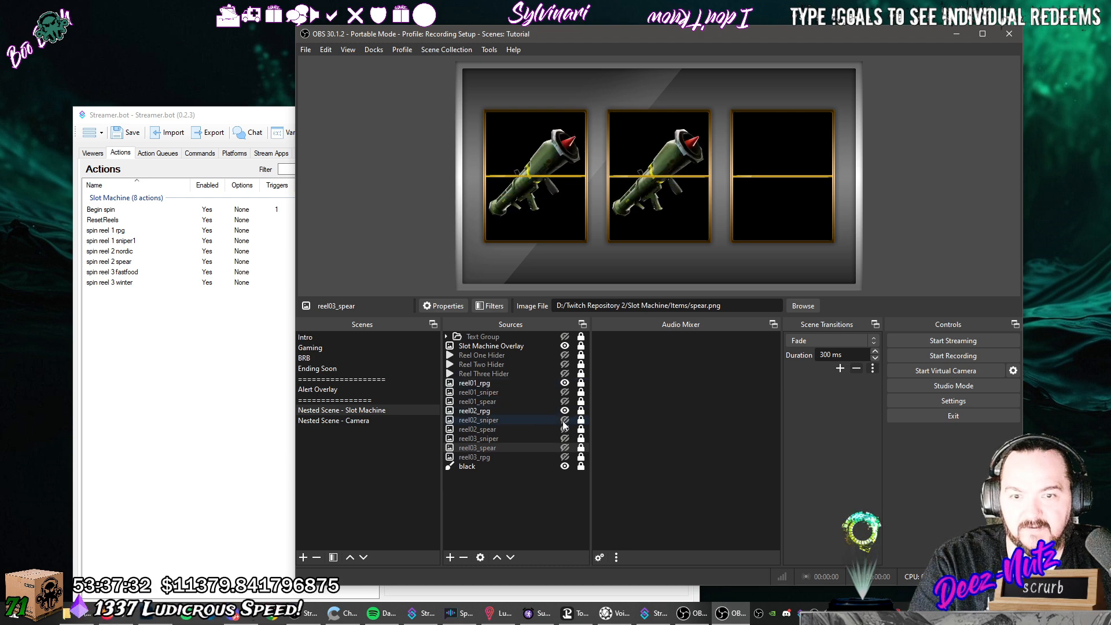
{"action": "left_click", "coordinate": [565, 457]}
Move reel03_rpg above reel03_sniper in the source list and hide the three rpg sources.
{"action": "left_click", "coordinate": [508, 458]}
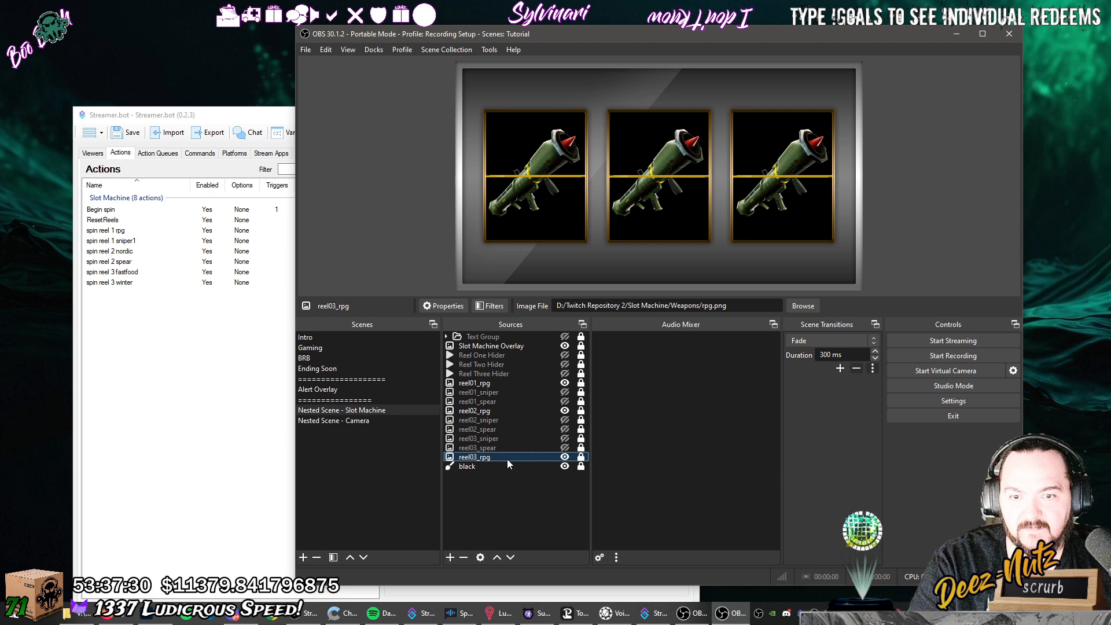
{"action": "left_click", "coordinate": [499, 558]}
{"action": "left_click", "coordinate": [499, 558]}
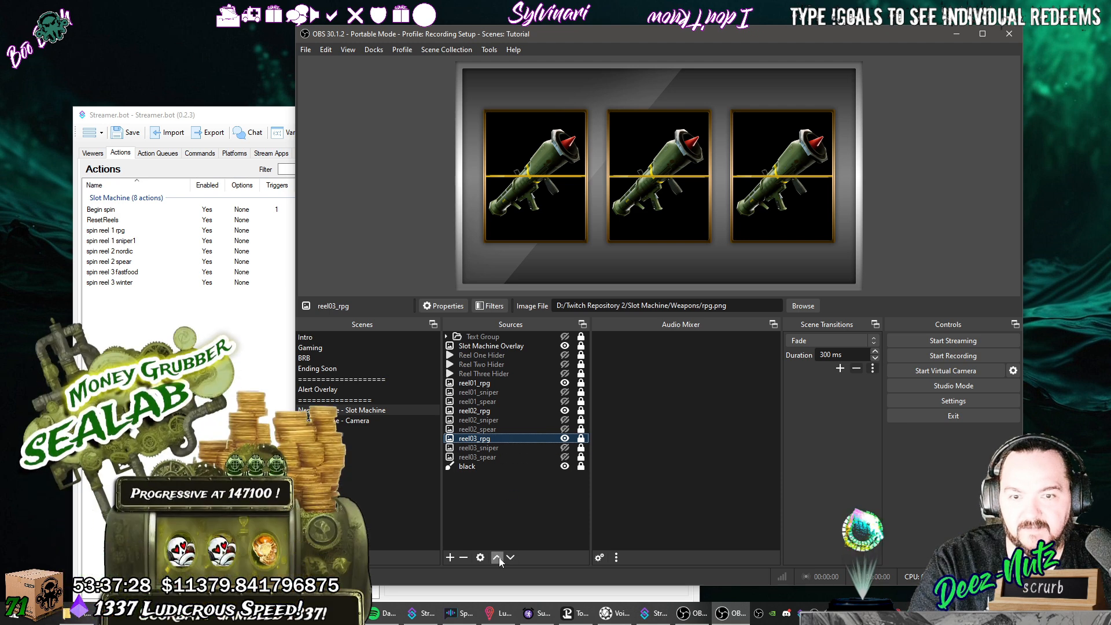
{"action": "left_click", "coordinate": [497, 421]}
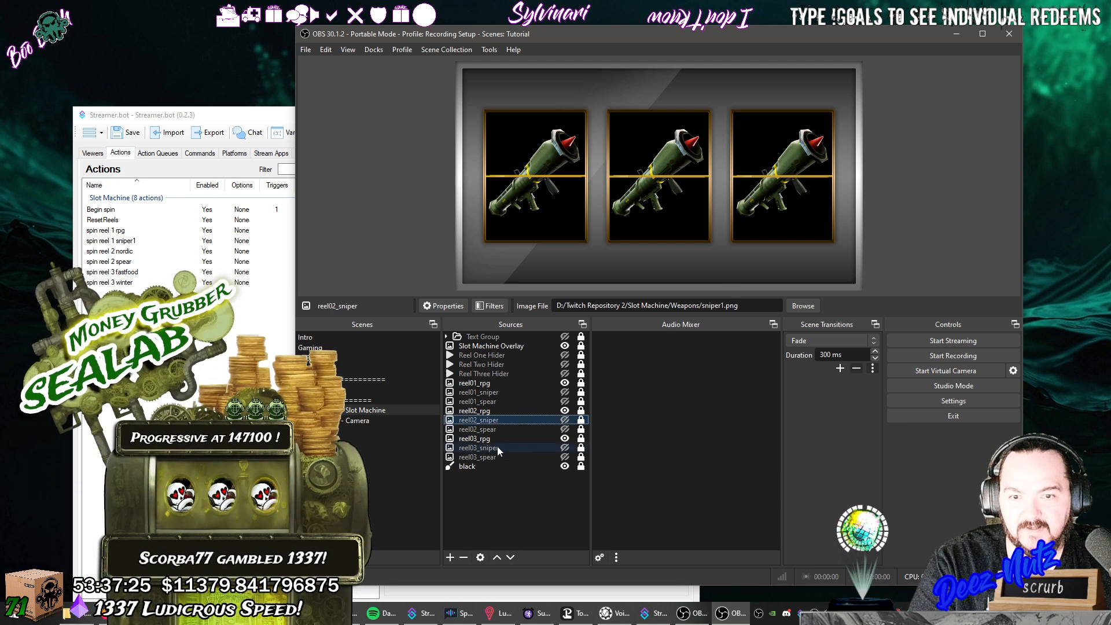
{"action": "left_click", "coordinate": [498, 447]}
{"action": "left_click", "coordinate": [499, 458]}
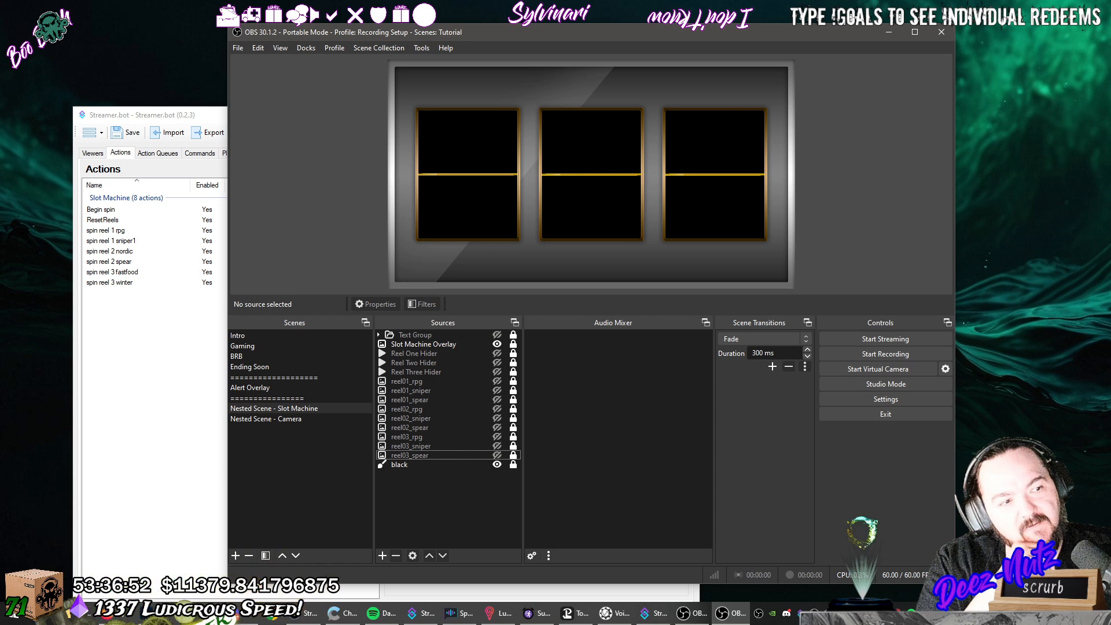
In Streamer.bot, delete the spin reel 2 nordic, spin reel 2 spear, spin reel 3 fastfood and spin reel 3 winter actions.
{"action": "left_click", "coordinate": [128, 241]}
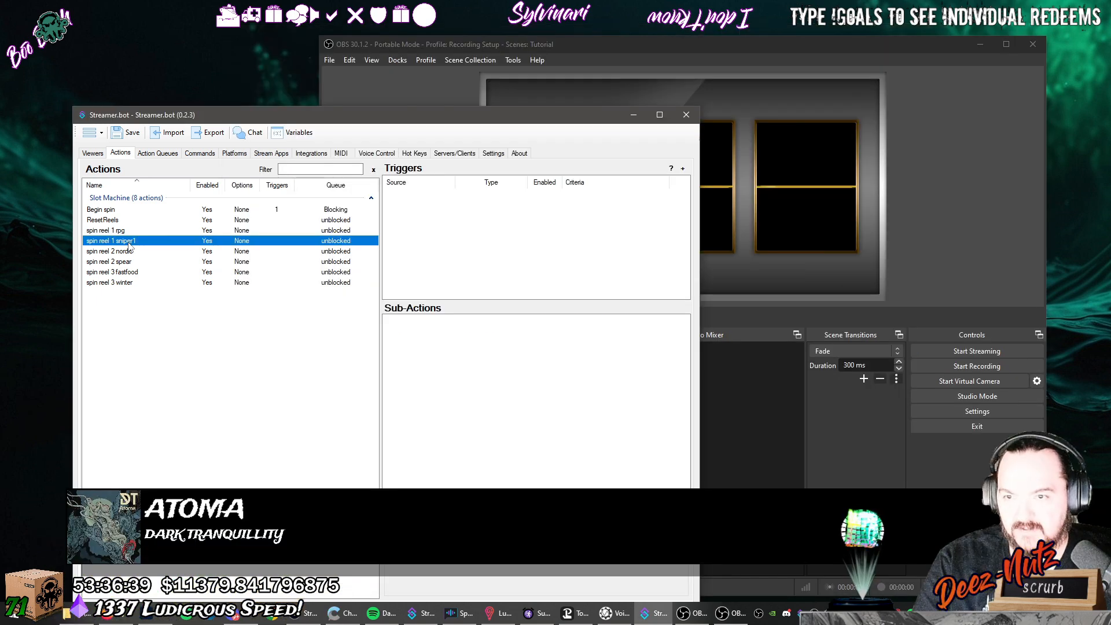
{"action": "left_click", "coordinate": [128, 252]}
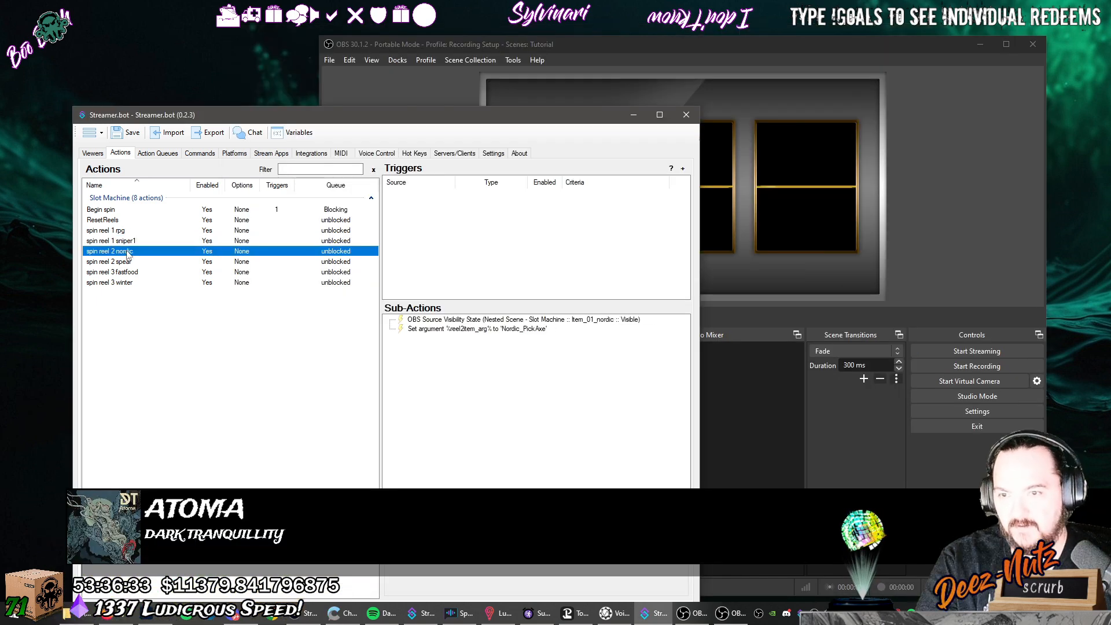
{"action": "right_click", "coordinate": [156, 258]}
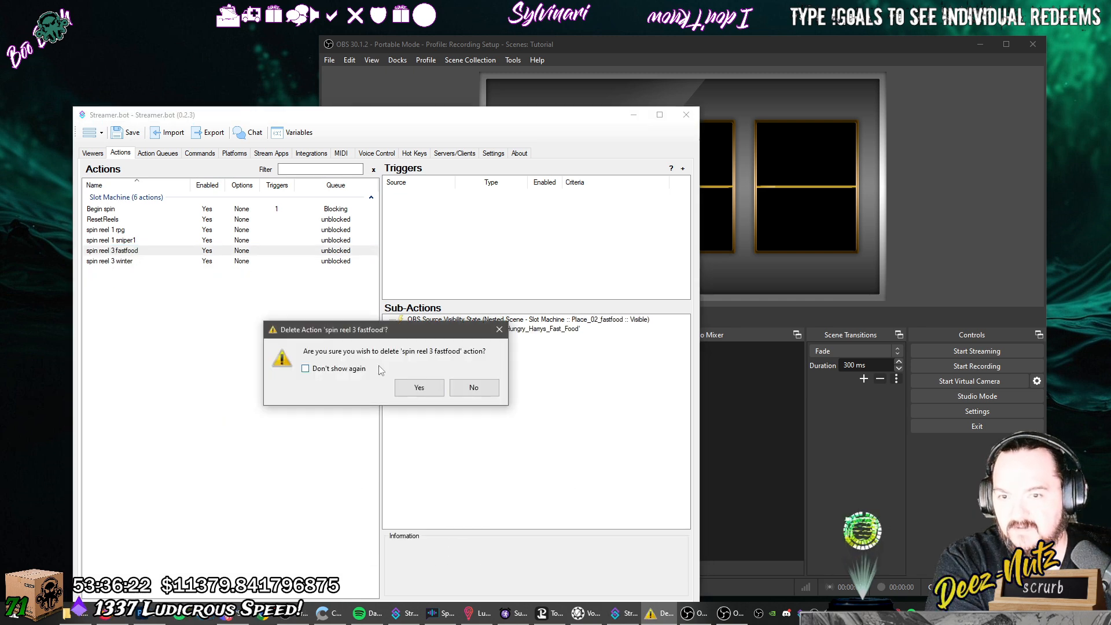
{"action": "left_click", "coordinate": [419, 387]}
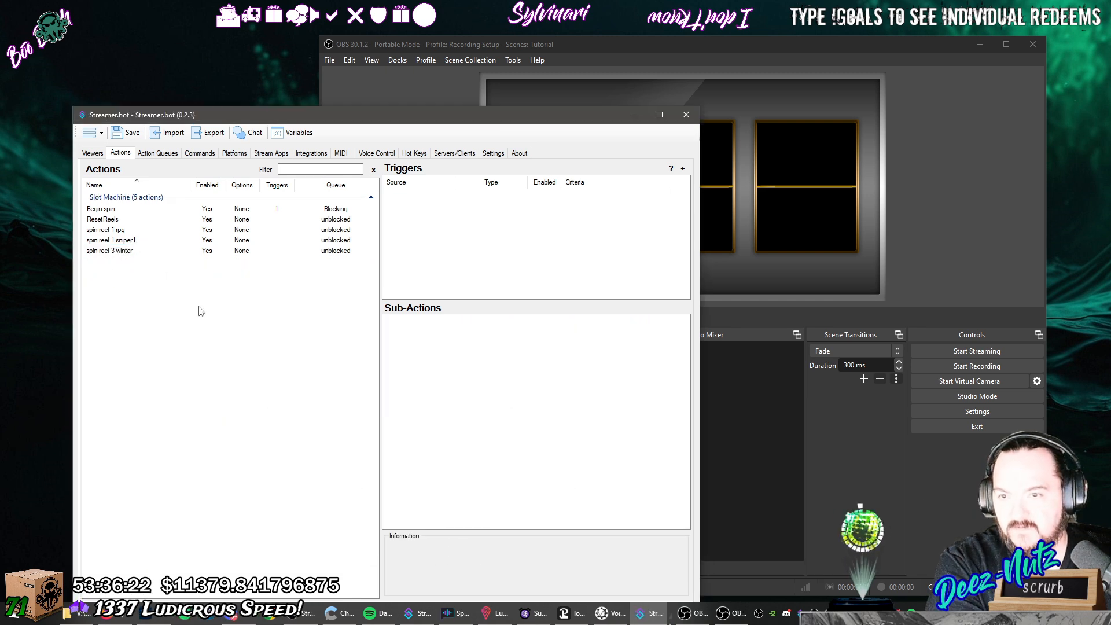
{"action": "left_click", "coordinate": [154, 251]}
{"action": "right_click", "coordinate": [154, 250]}
{"action": "left_click", "coordinate": [185, 280]}
{"action": "left_click", "coordinate": [419, 387]}
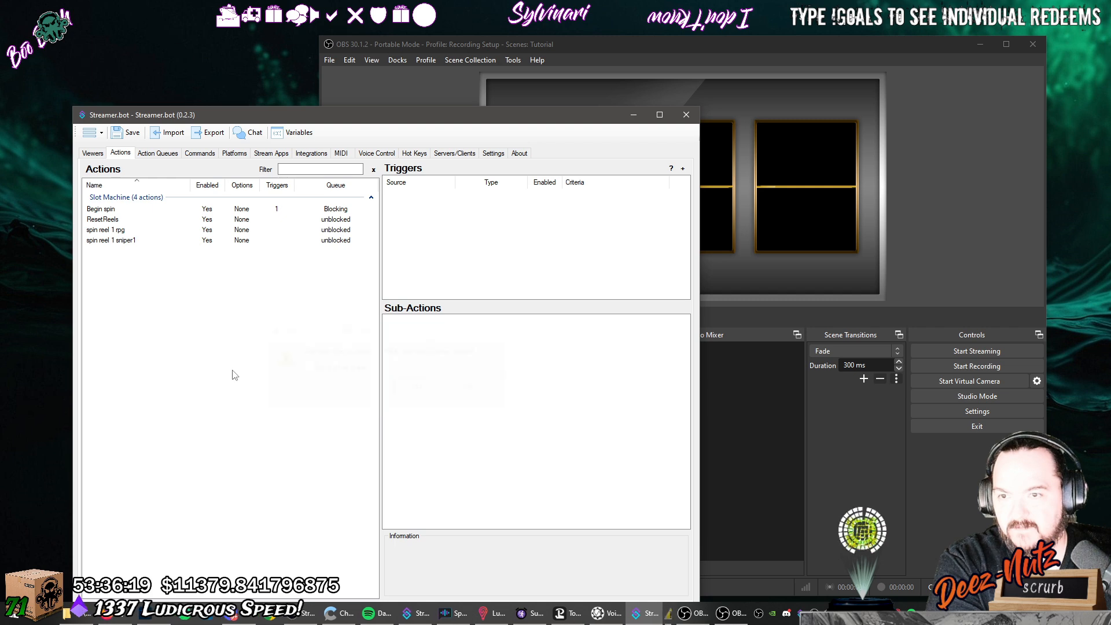
Set the source of the visibility sub-action in the spin reel 1 rpg action to reel01_rpg.
{"action": "left_click", "coordinate": [138, 232]}
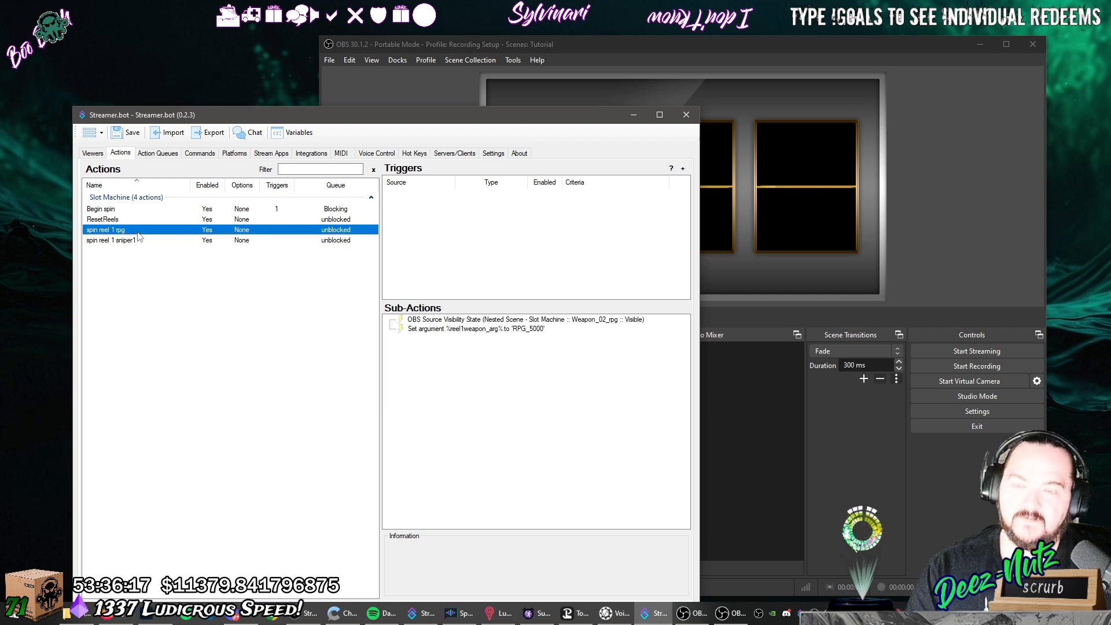
{"action": "left_click", "coordinate": [580, 323]}
{"action": "double_click", "coordinate": [580, 323]}
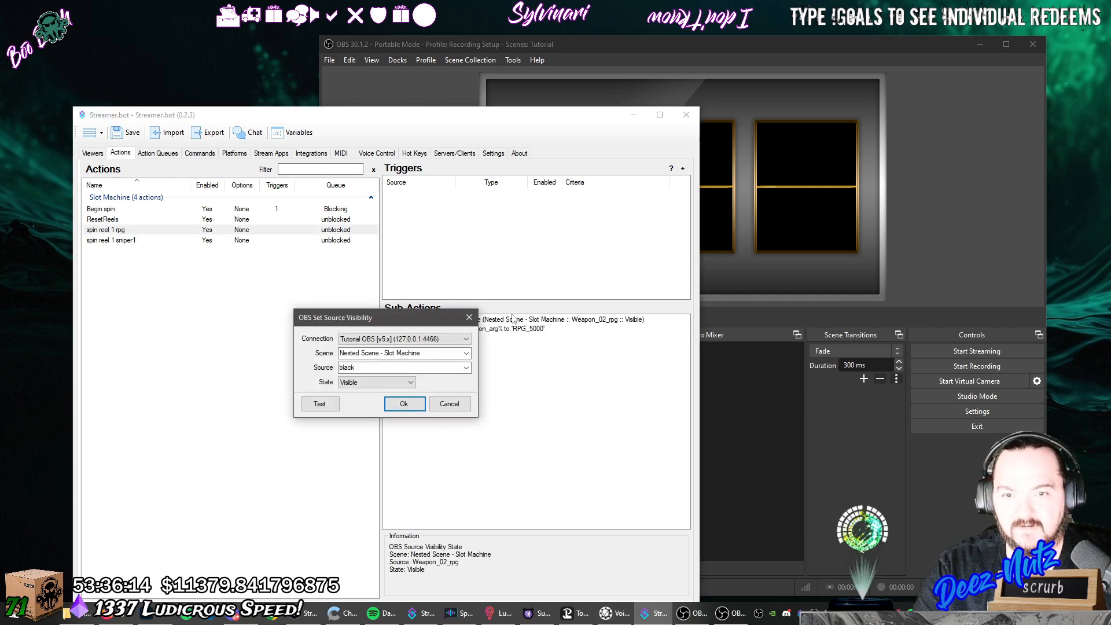
{"action": "left_click", "coordinate": [467, 369]}
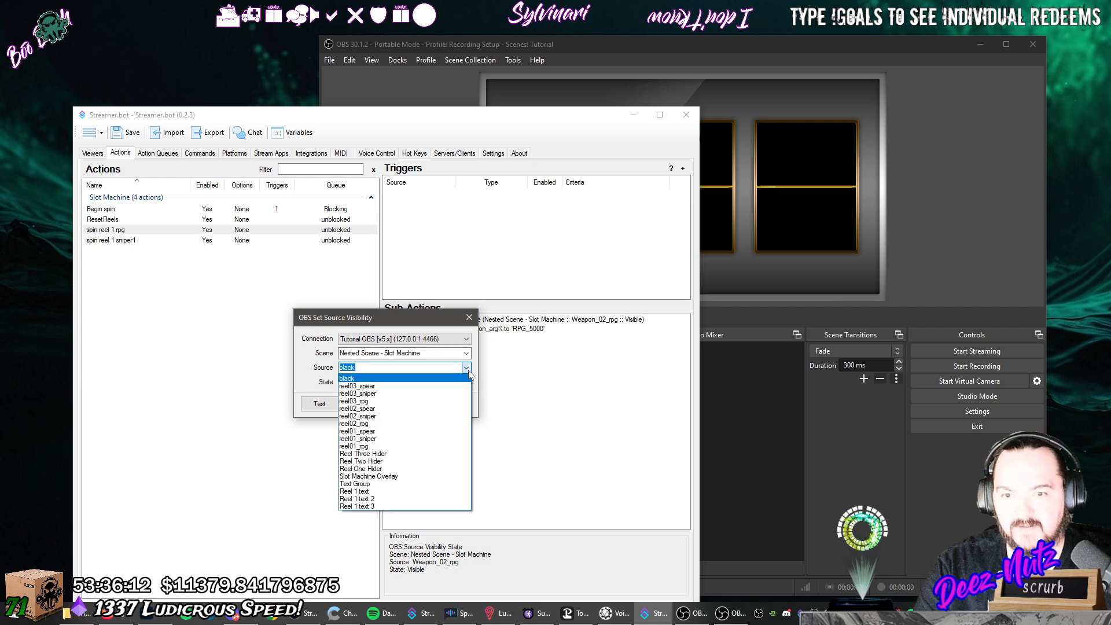
{"action": "left_click", "coordinate": [426, 446]}
{"action": "left_click", "coordinate": [405, 403]}
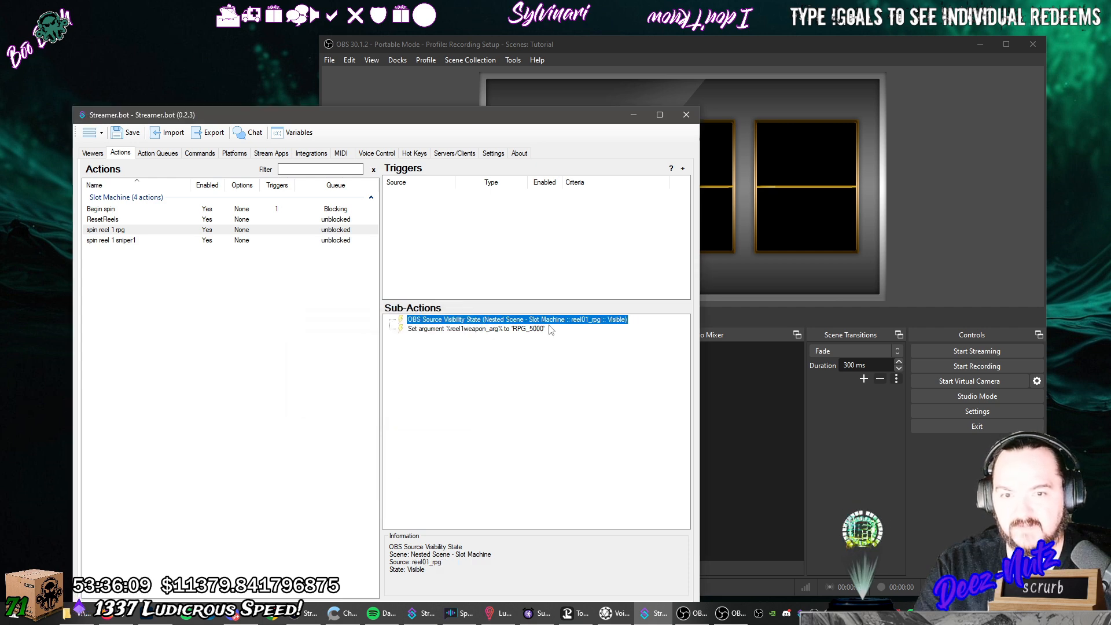
Change the argument sub-action of the spin reel 1 rpg action to variable reel1_rpg with the value rpg.
{"action": "double_click", "coordinate": [486, 330]}
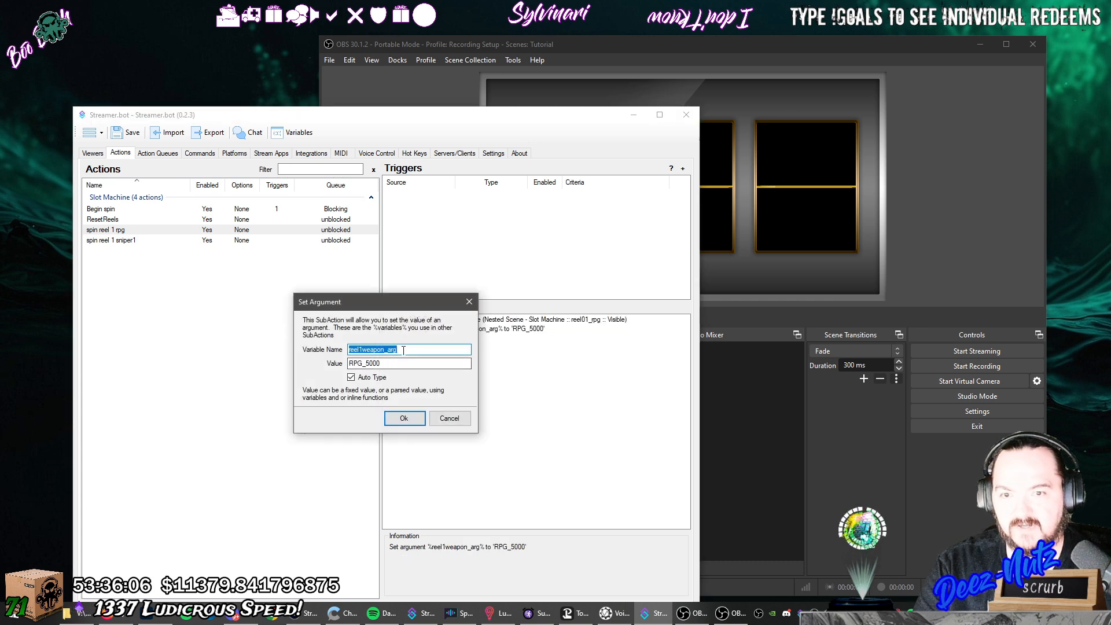
{"action": "type", "text": "reel1_rpg"}
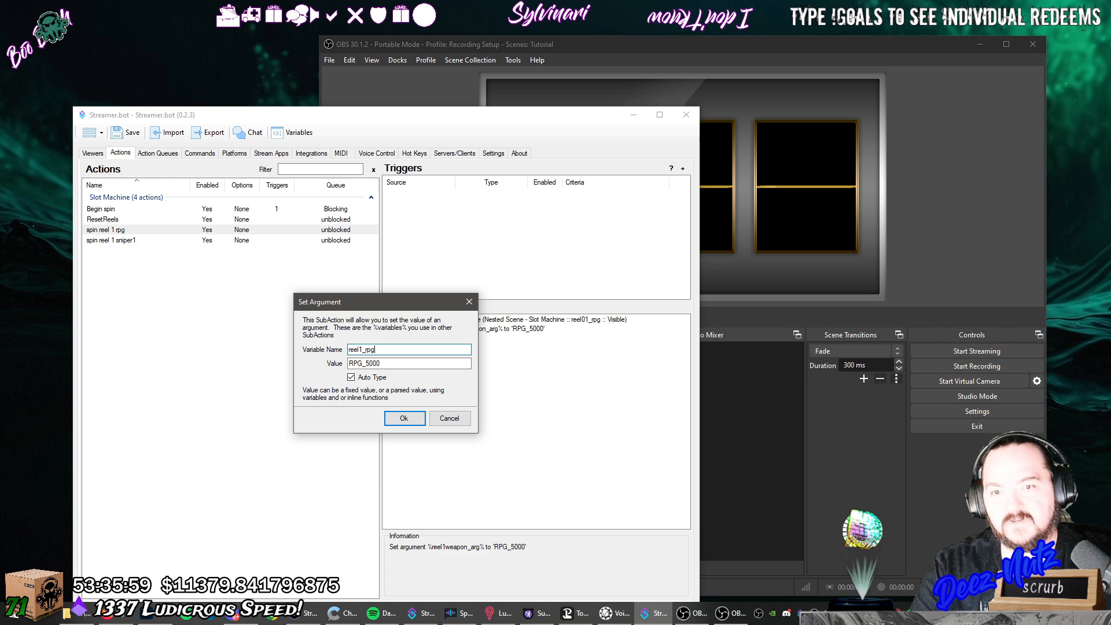
{"action": "key", "text": "Tab"}
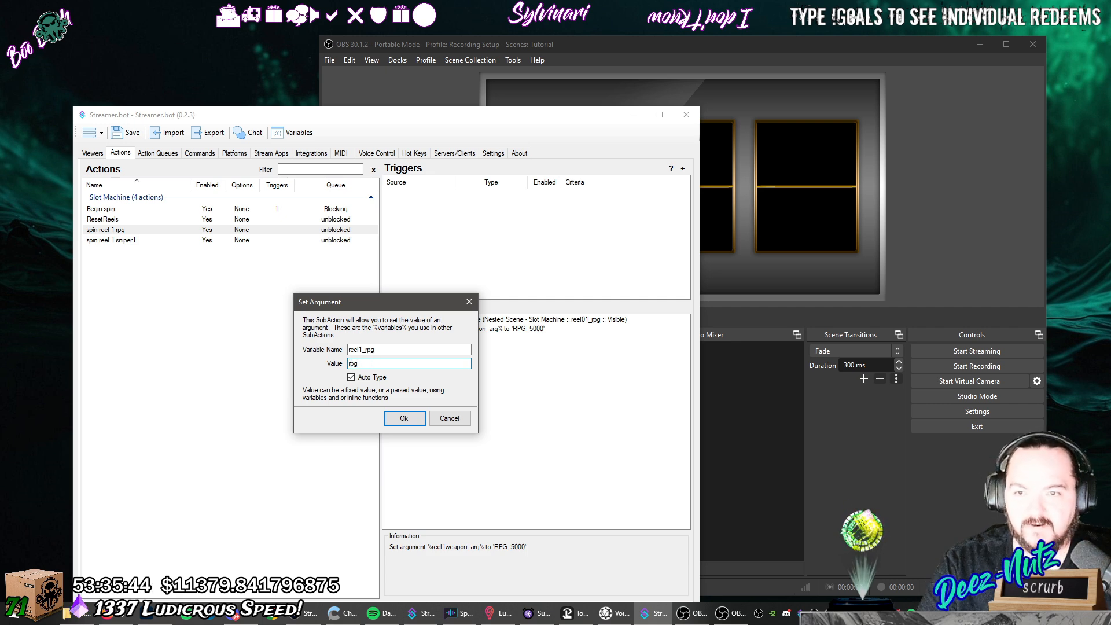
{"action": "left_click", "coordinate": [399, 419]}
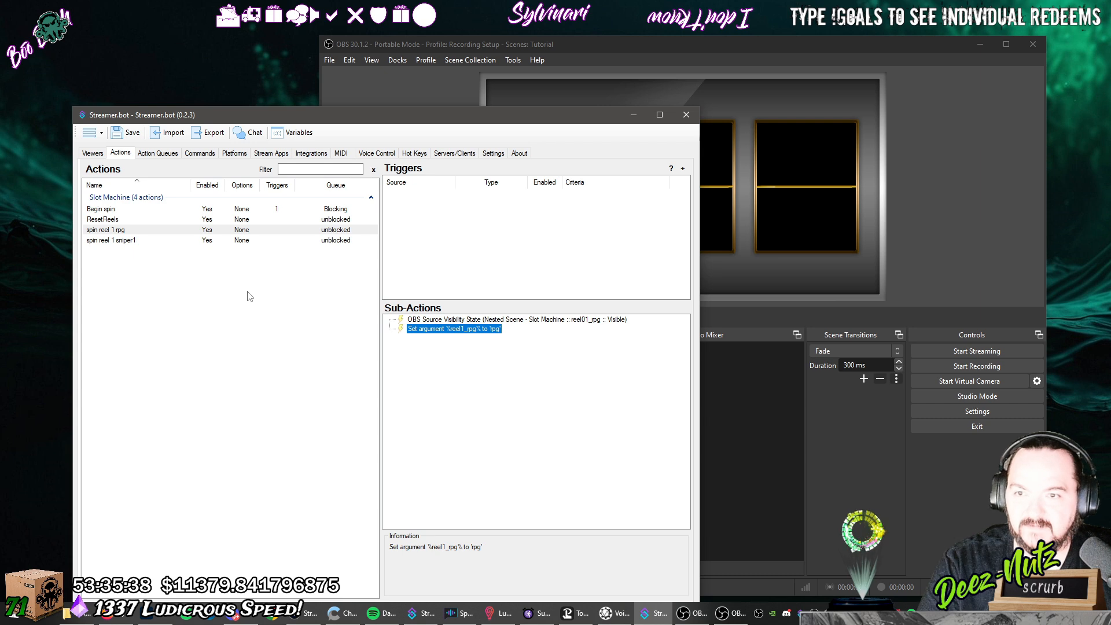
Set the source of the visibility sub-action in the spin reel 1 sniper1 action to reel01_sniper.
{"action": "left_click", "coordinate": [207, 241]}
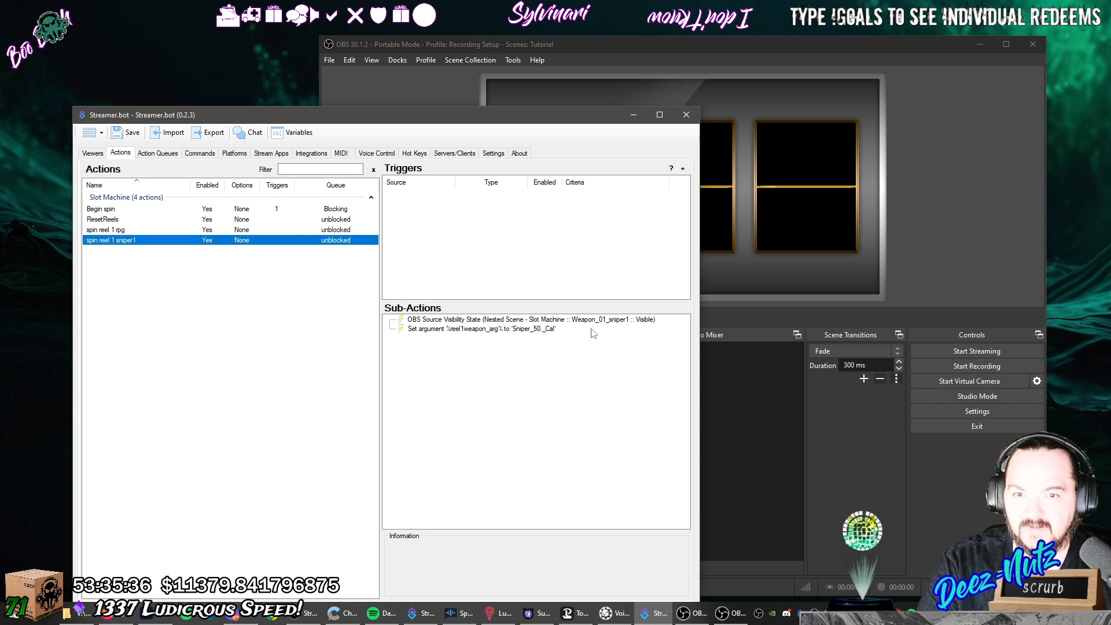
{"action": "double_click", "coordinate": [560, 320]}
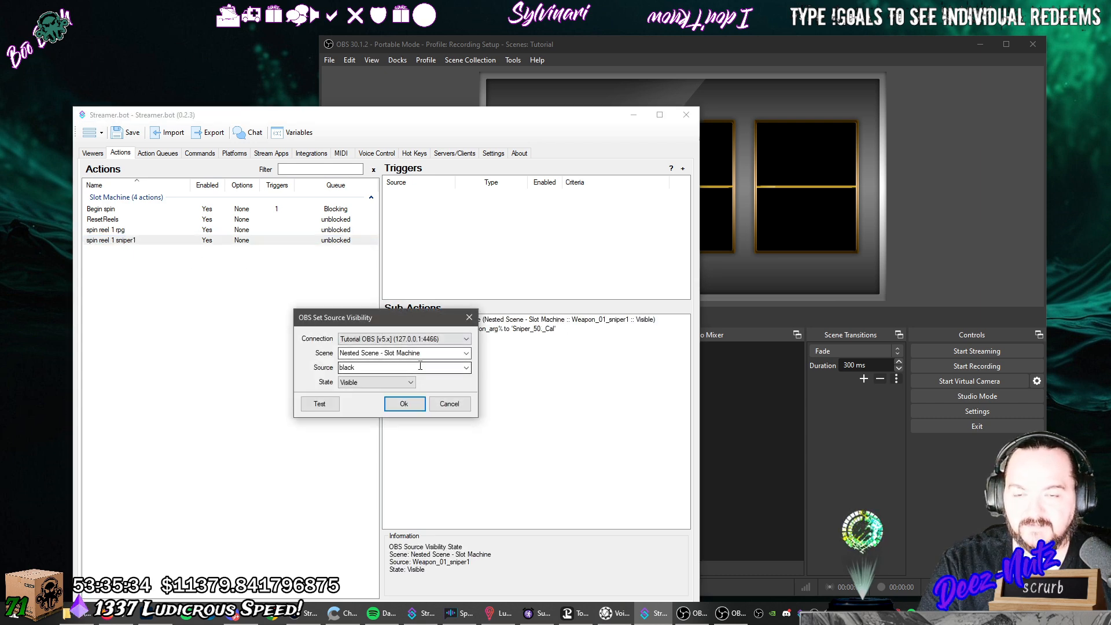
{"action": "left_click", "coordinate": [466, 354]}
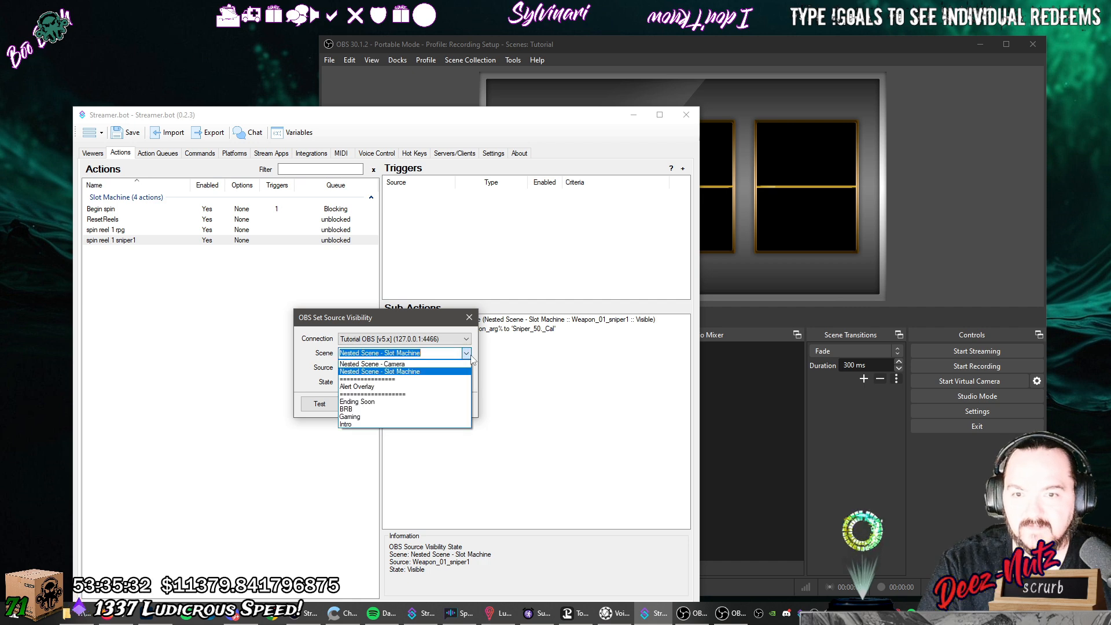
{"action": "left_click", "coordinate": [468, 353]}
{"action": "left_click", "coordinate": [467, 368]}
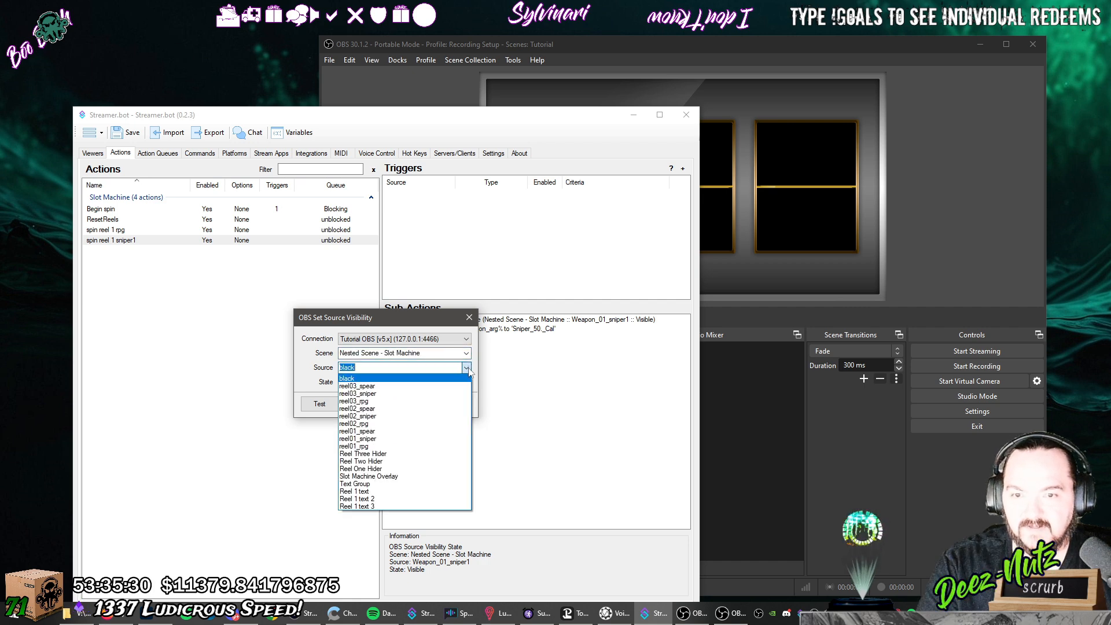
{"action": "left_click", "coordinate": [452, 439]}
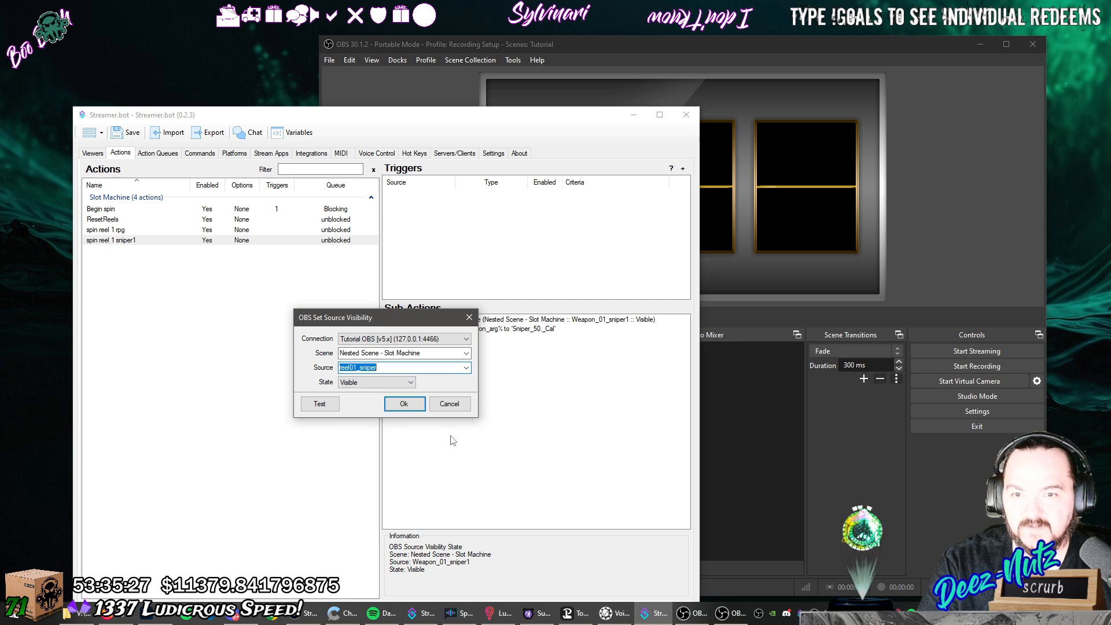
{"action": "left_click", "coordinate": [405, 404]}
Rename the spin reel 1 sniper1 action to spin reel 1 sniper.
{"action": "right_click", "coordinate": [154, 240]}
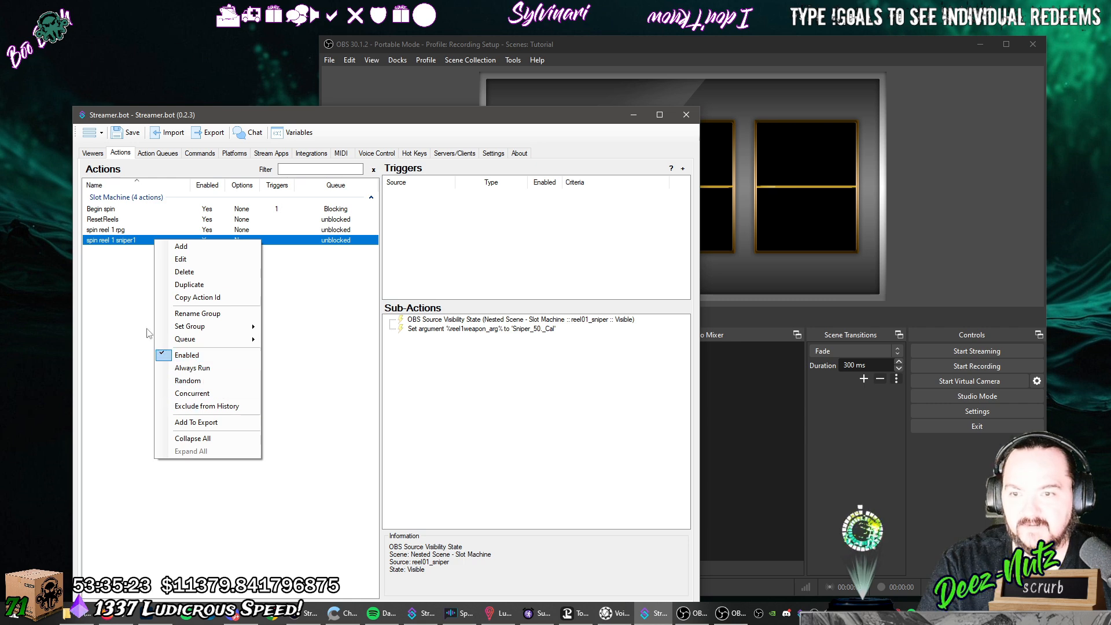
{"action": "double_click", "coordinate": [135, 242]}
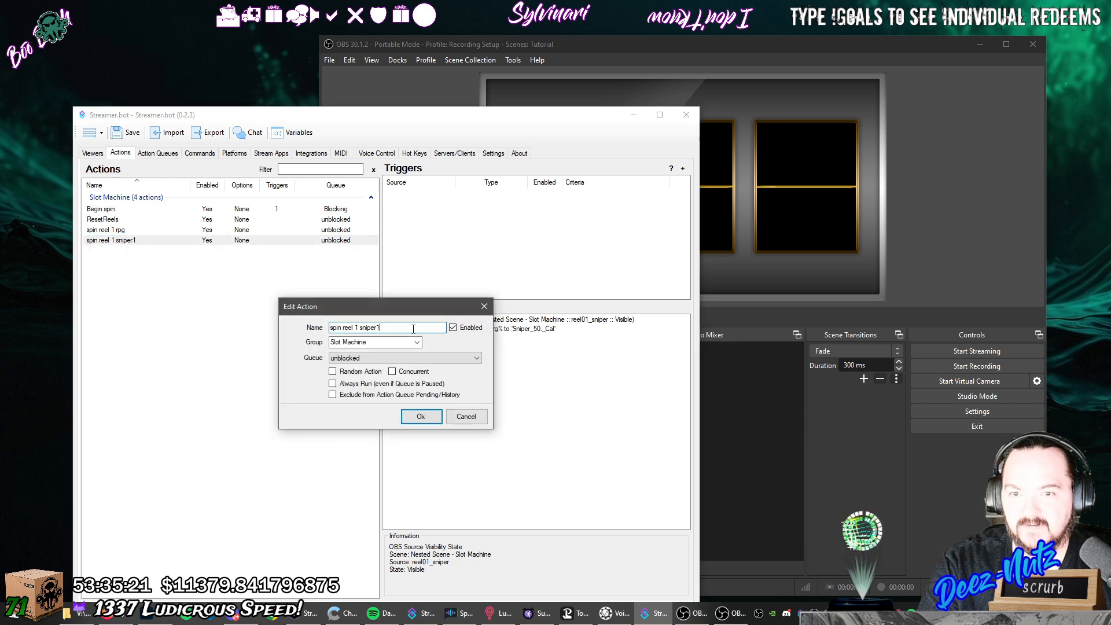
{"action": "left_click", "coordinate": [421, 417]}
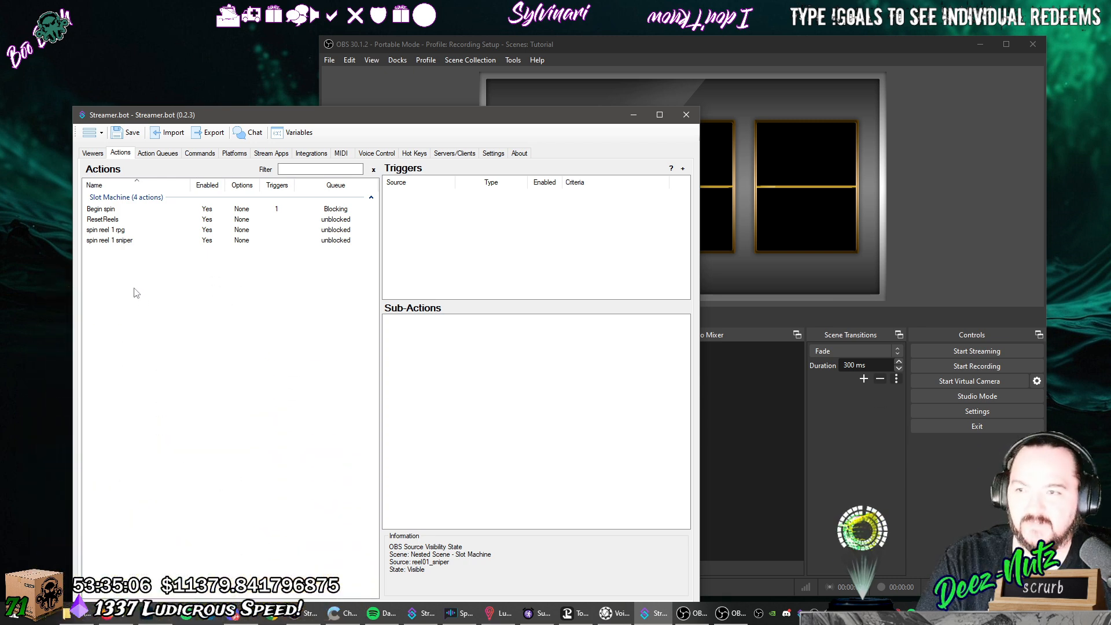
Check the source visibility and argument sub-action settings of the spin reel 1 sniper action.
{"action": "left_click", "coordinate": [144, 243]}
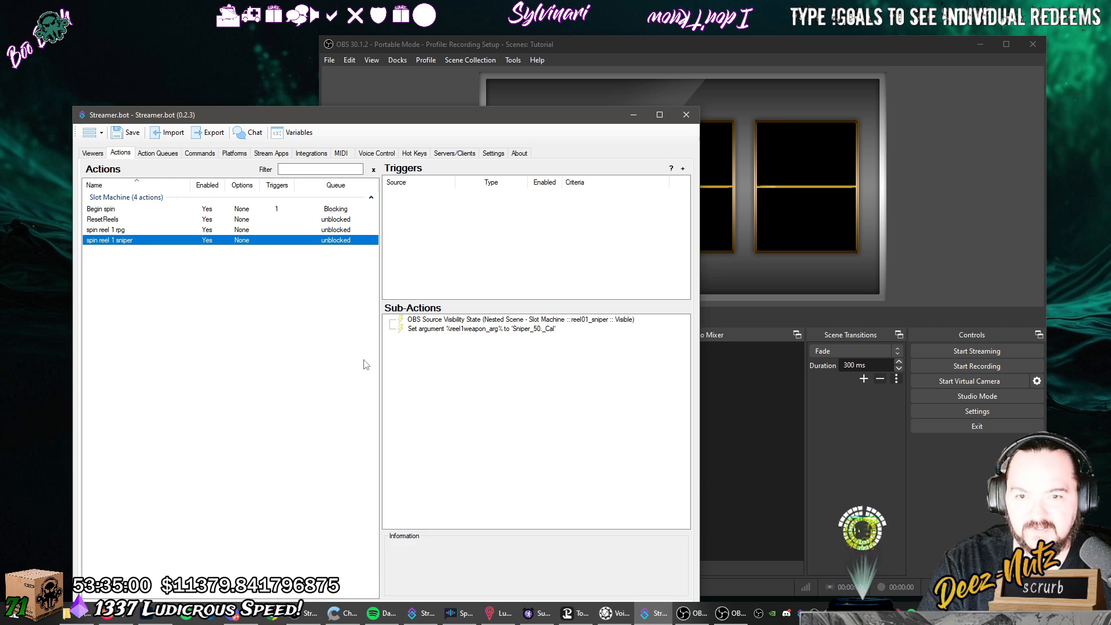
{"action": "left_click", "coordinate": [497, 322]}
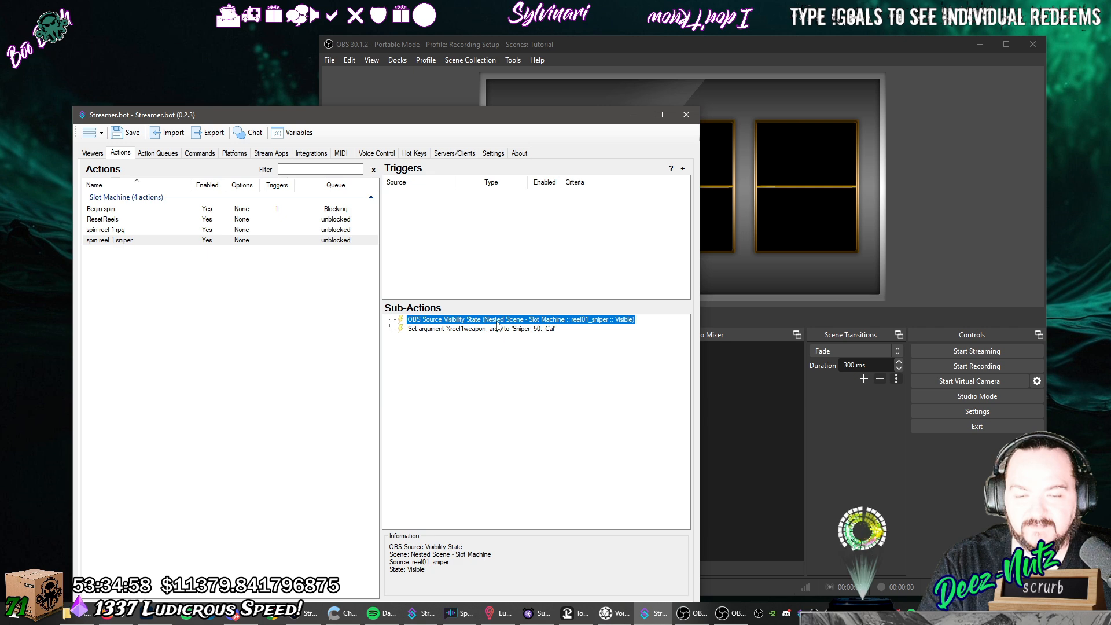
{"action": "right_click", "coordinate": [517, 326]}
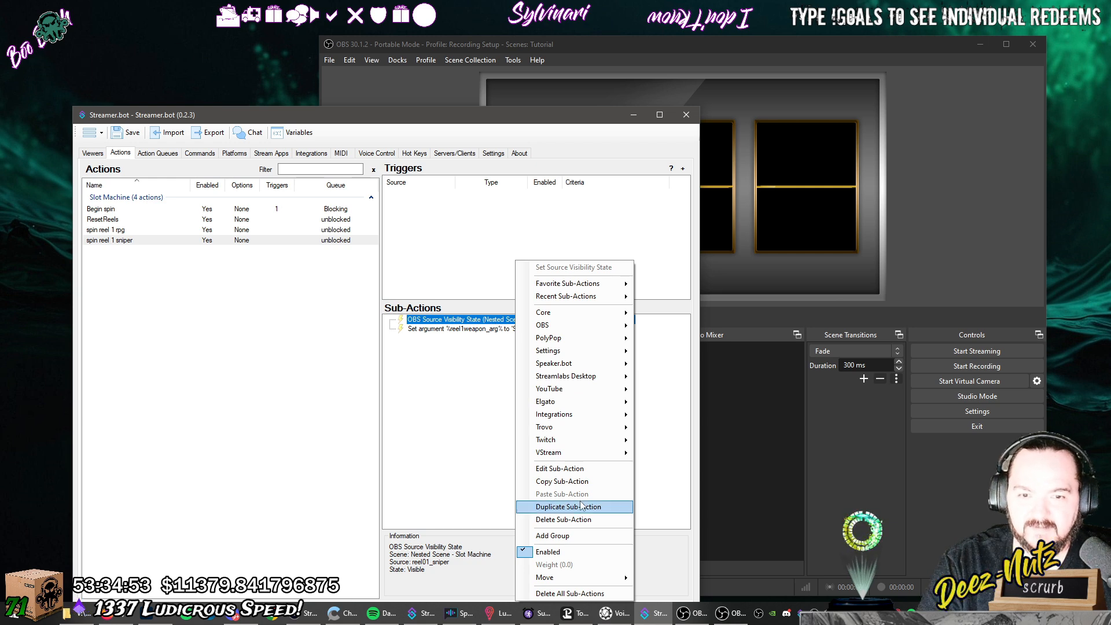
{"action": "left_click", "coordinate": [498, 320]}
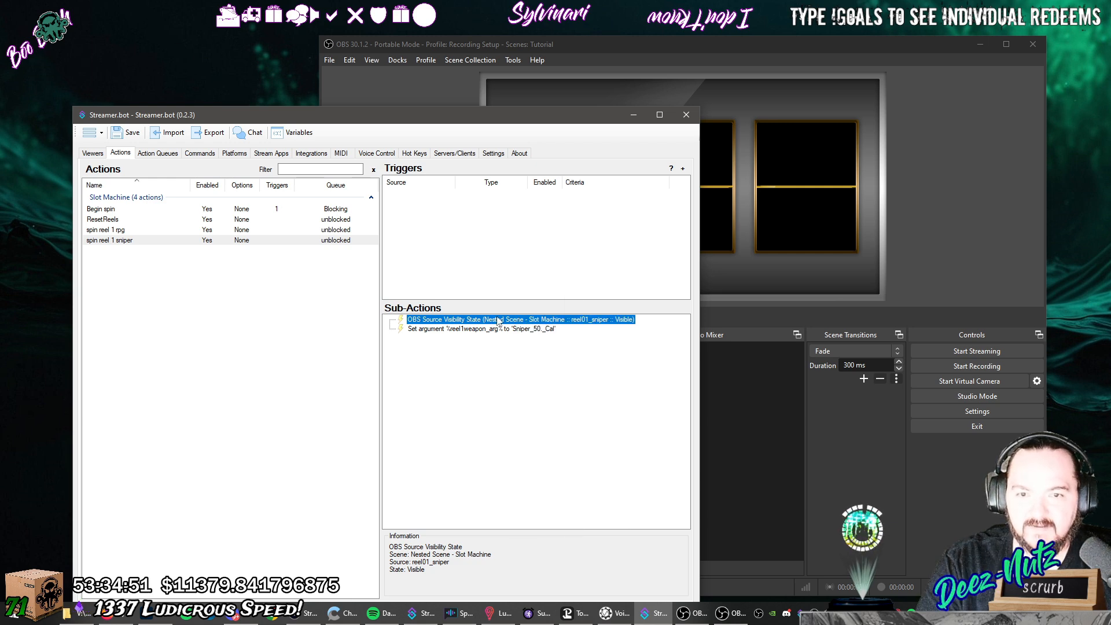
{"action": "double_click", "coordinate": [498, 321]}
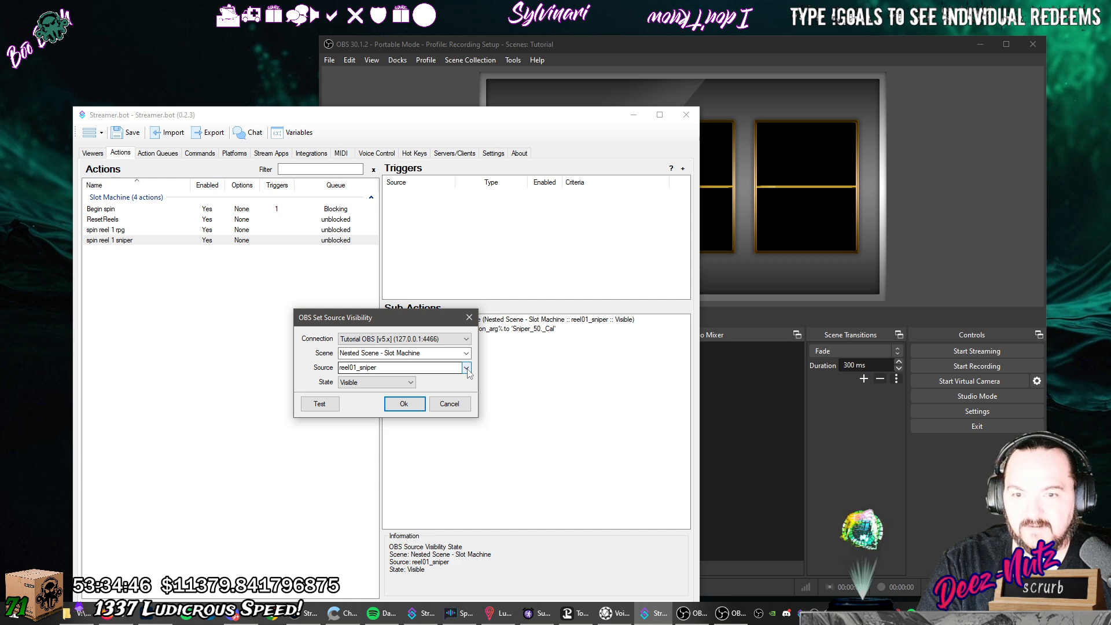
{"action": "left_click", "coordinate": [404, 404]}
{"action": "right_click", "coordinate": [530, 331]}
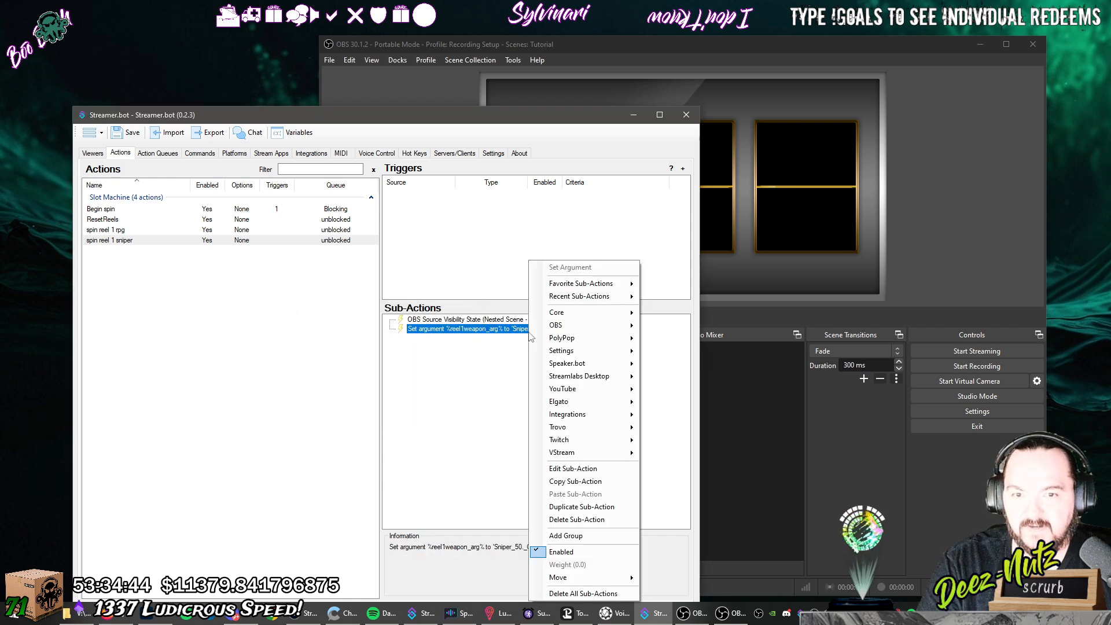
{"action": "double_click", "coordinate": [517, 329]}
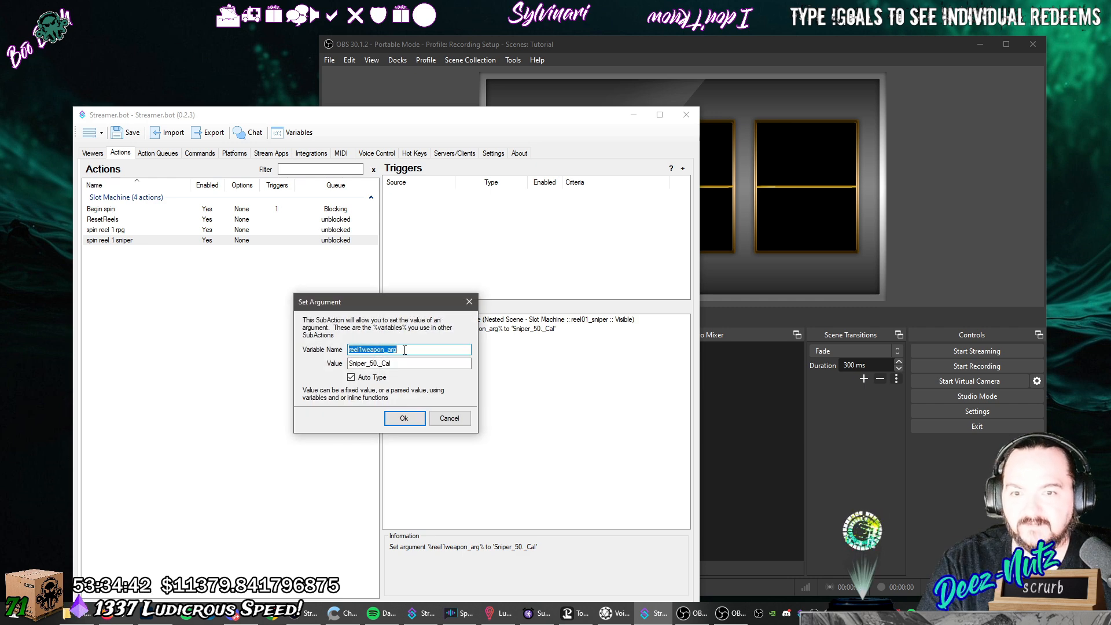
{"action": "left_click", "coordinate": [469, 303]}
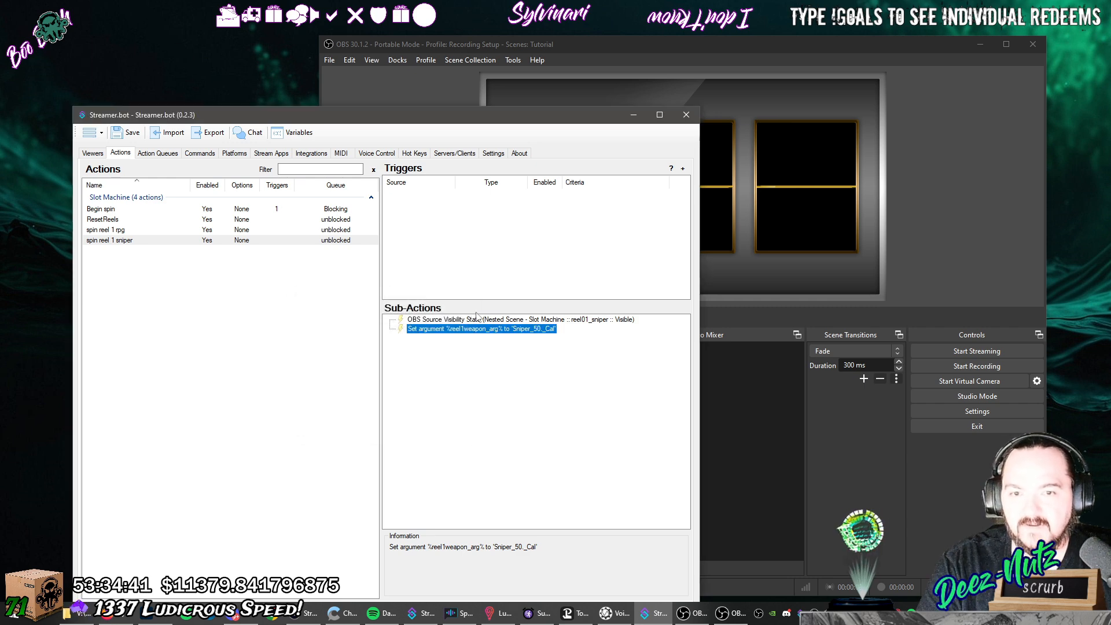
Shorten the variable name of the argument sub-action in the spin reel 1 rpg action to reel1.
{"action": "left_click", "coordinate": [204, 232]}
{"action": "double_click", "coordinate": [476, 329]}
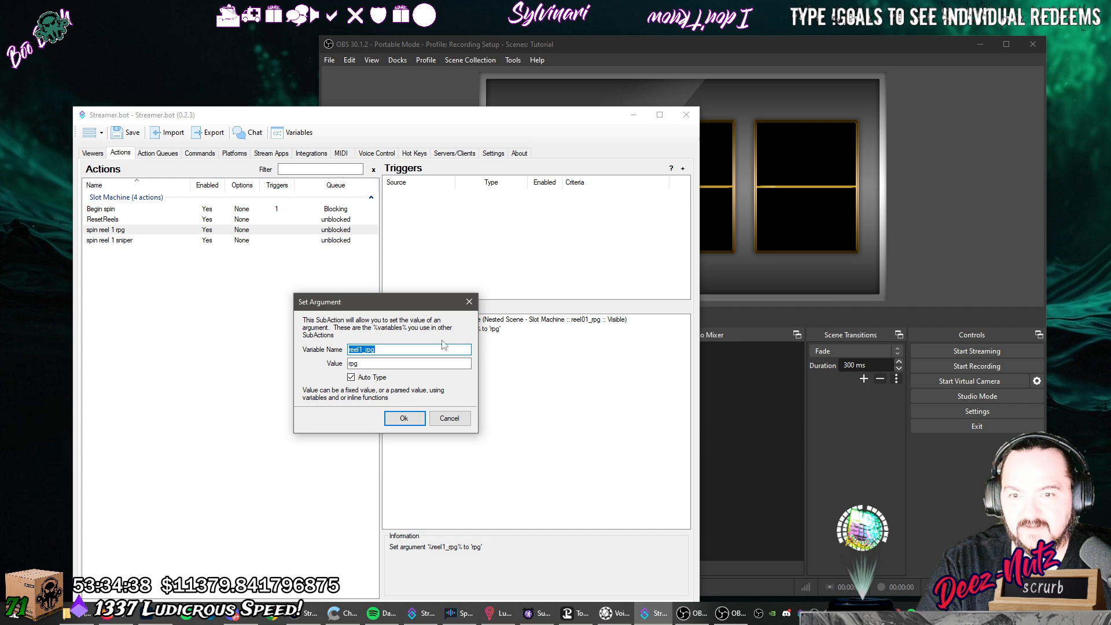
{"action": "left_click_drag", "start_coordinate": [417, 302], "coordinate": [388, 353]}
{"action": "left_click", "coordinate": [363, 400]}
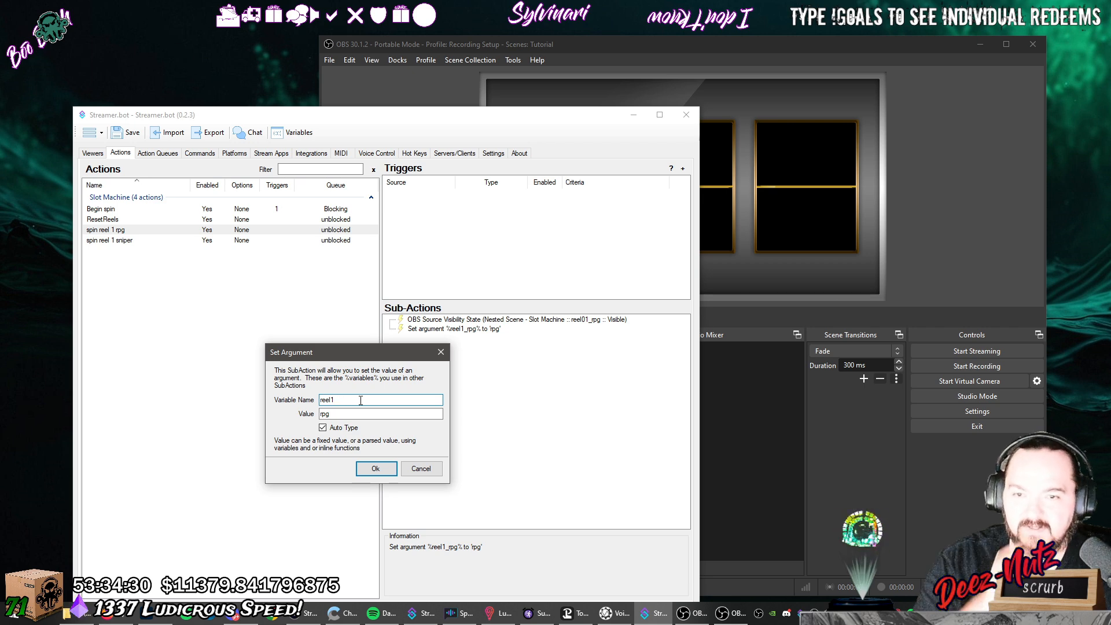
{"action": "left_click", "coordinate": [374, 472]}
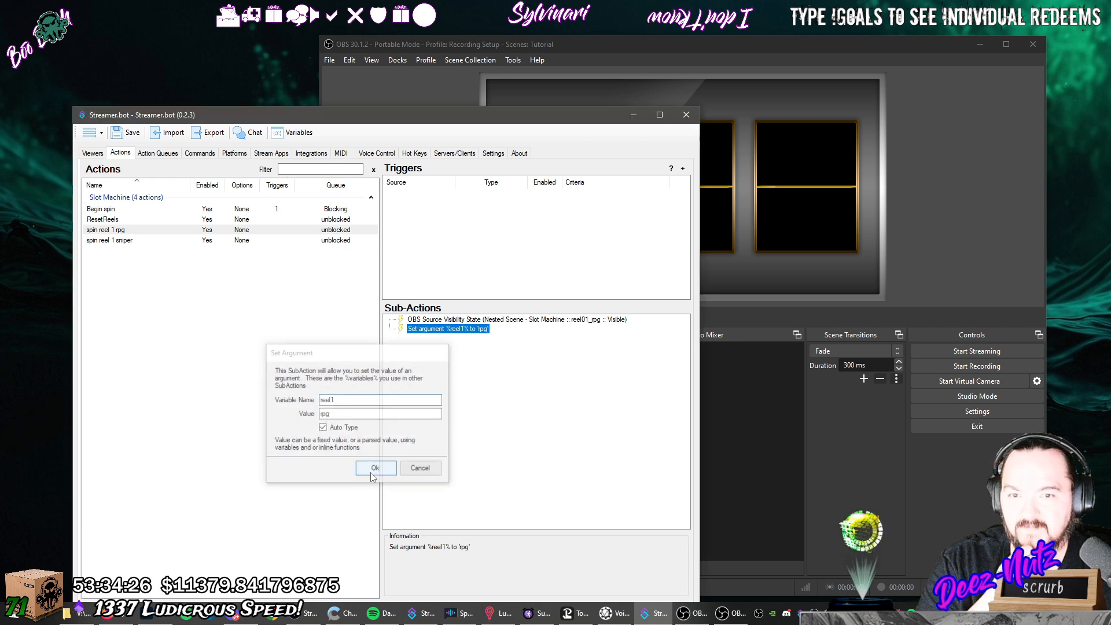
Change the argument sub-action of the spin reel 1 sniper action to variable reel1 with the value sniper.
{"action": "left_click", "coordinate": [267, 241]}
{"action": "double_click", "coordinate": [496, 329]}
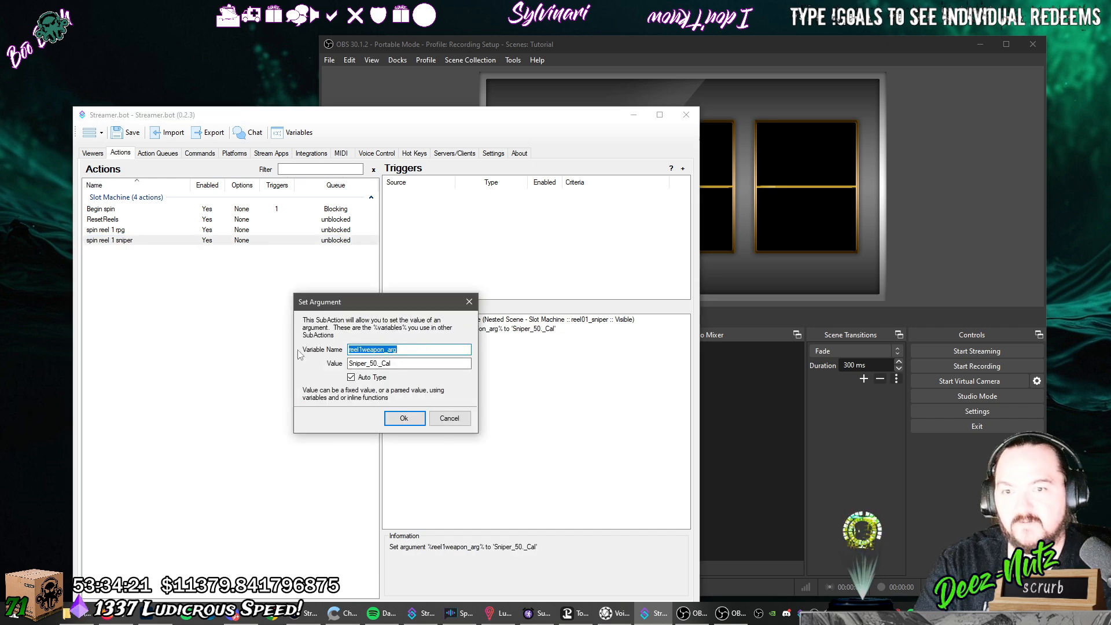
{"action": "type", "text": "reel1"}
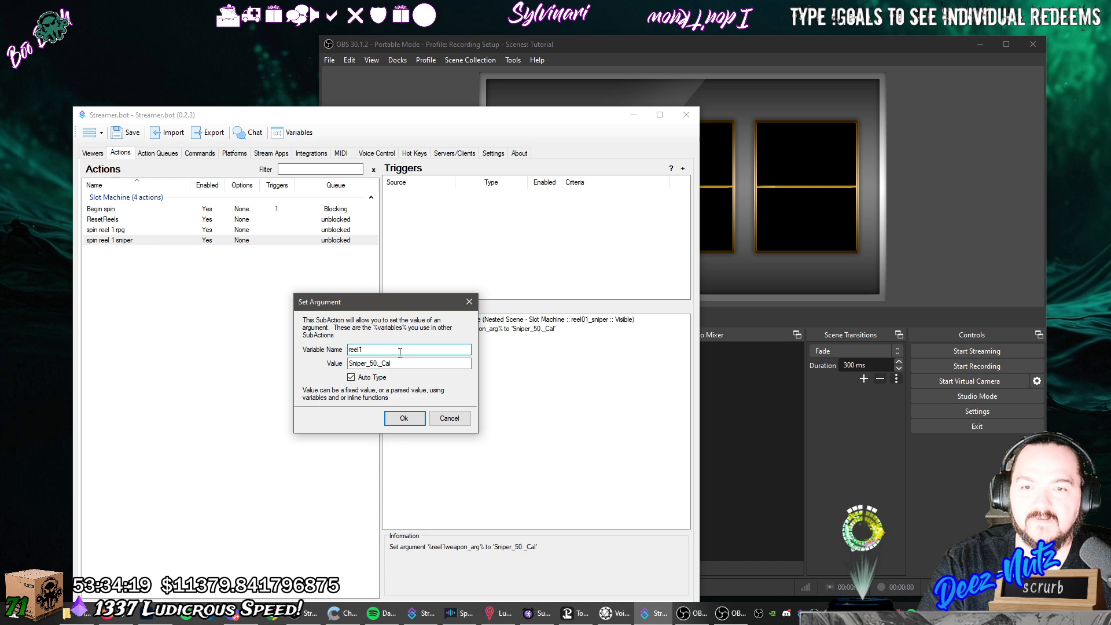
{"action": "key", "text": "Tab"}
{"action": "type", "text": "sn"}
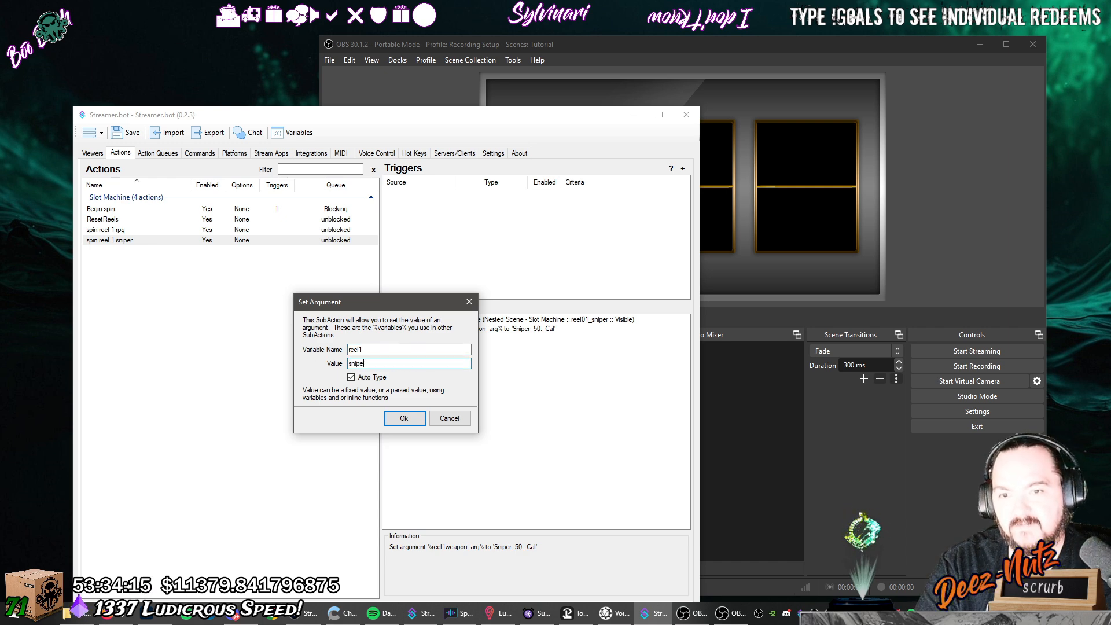
{"action": "left_click", "coordinate": [403, 418]}
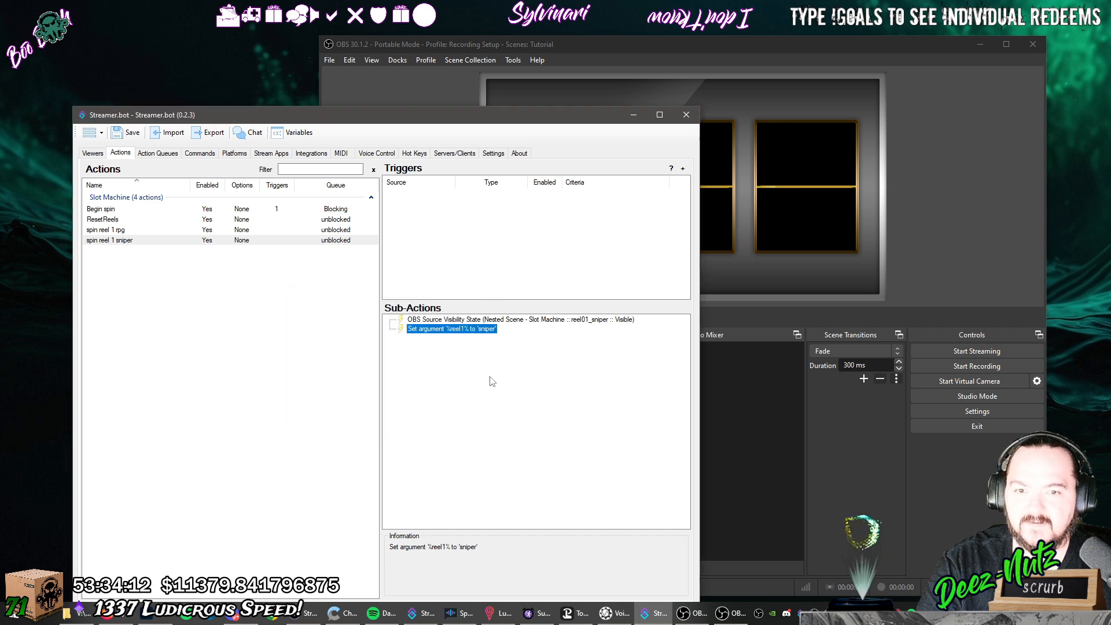
Duplicate the spin reel 1 sniper action and rename the copy to spin reel 1 spear.
{"action": "left_click", "coordinate": [571, 320]}
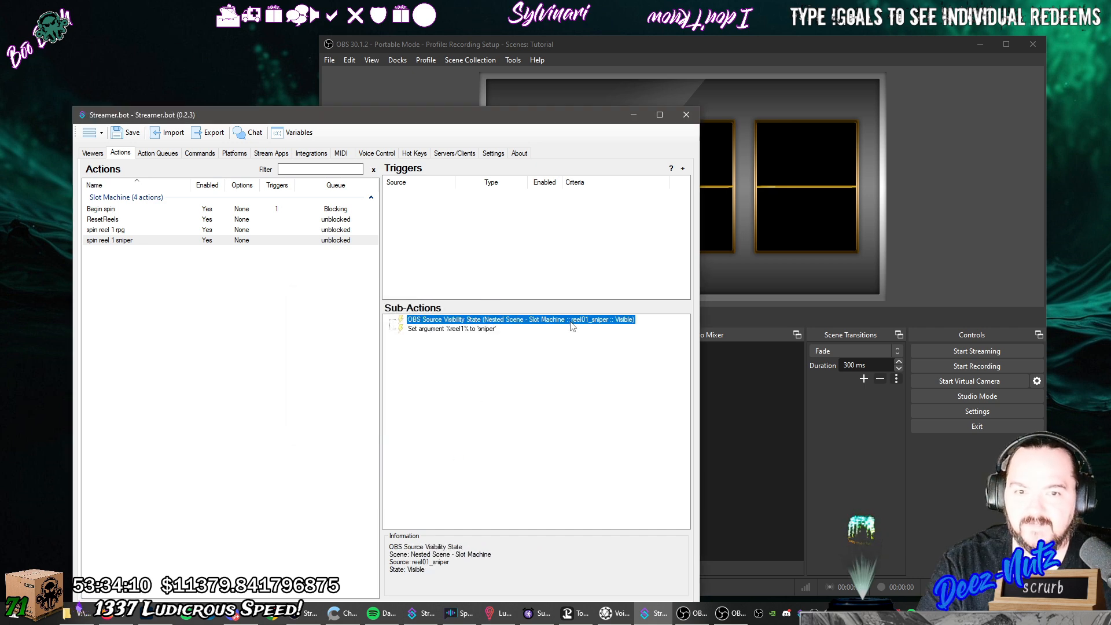
{"action": "right_click", "coordinate": [174, 242]}
{"action": "left_click", "coordinate": [199, 288]}
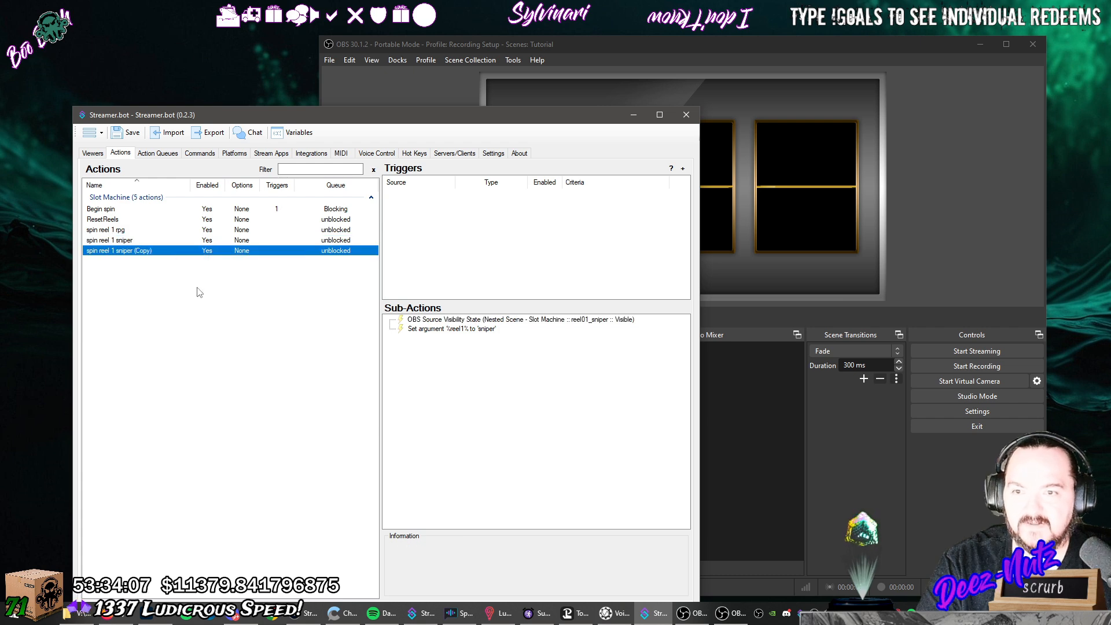
{"action": "double_click", "coordinate": [164, 254]}
{"action": "left_click_drag", "start_coordinate": [401, 328], "coordinate": [361, 334]}
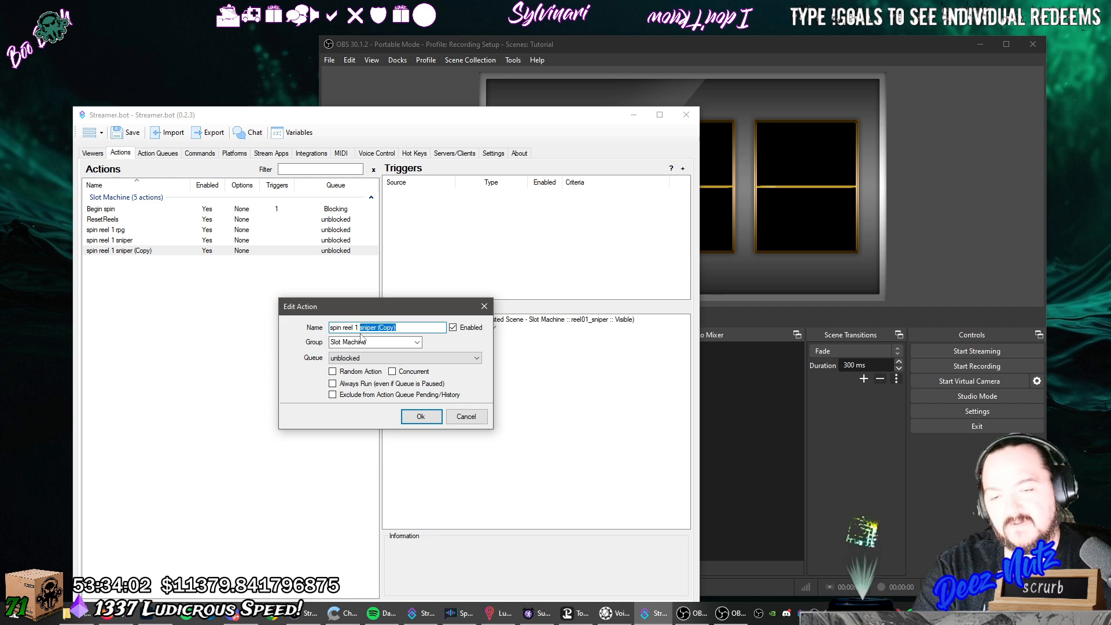
{"action": "type", "text": "s"}
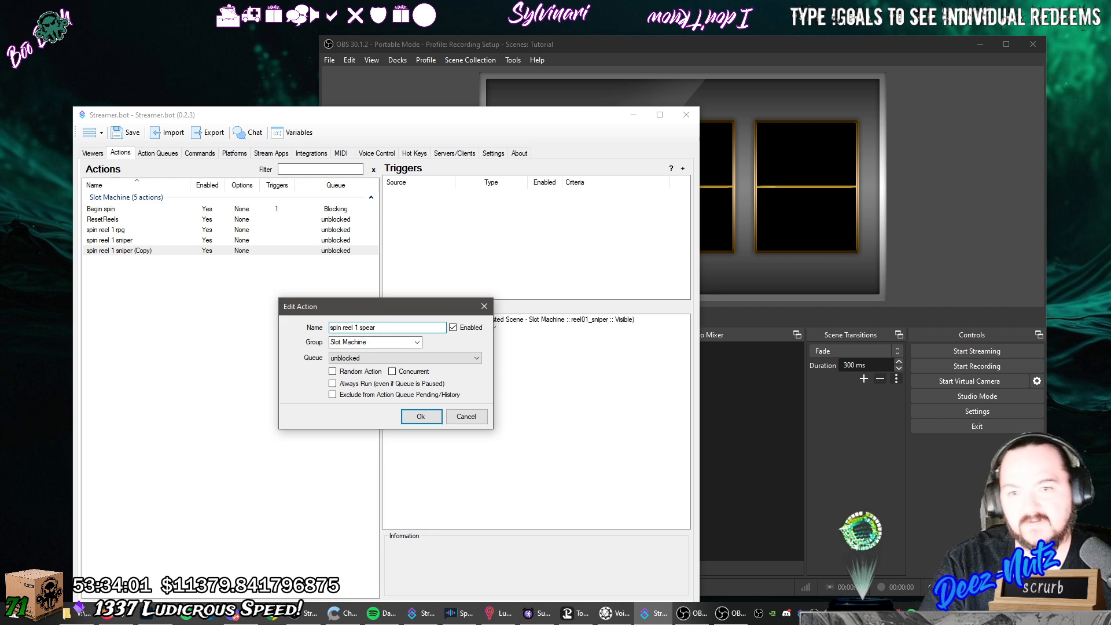
{"action": "left_click", "coordinate": [421, 417]}
Set the value of the reel1 argument in the spin reel 1 spear action to spear.
{"action": "double_click", "coordinate": [463, 329]}
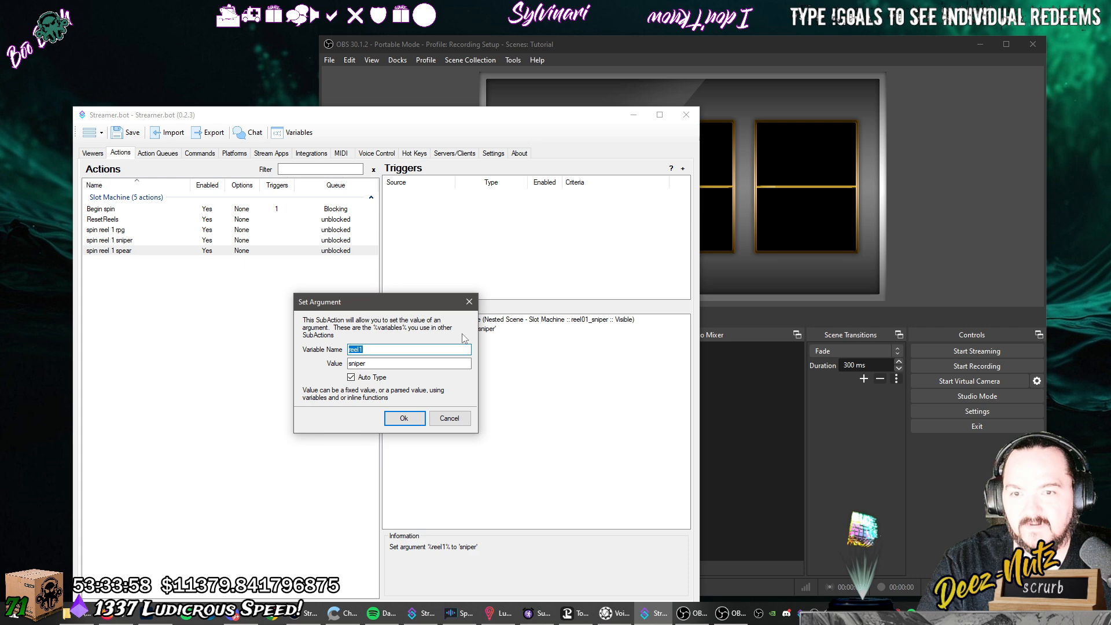
{"action": "left_click", "coordinate": [384, 363]}
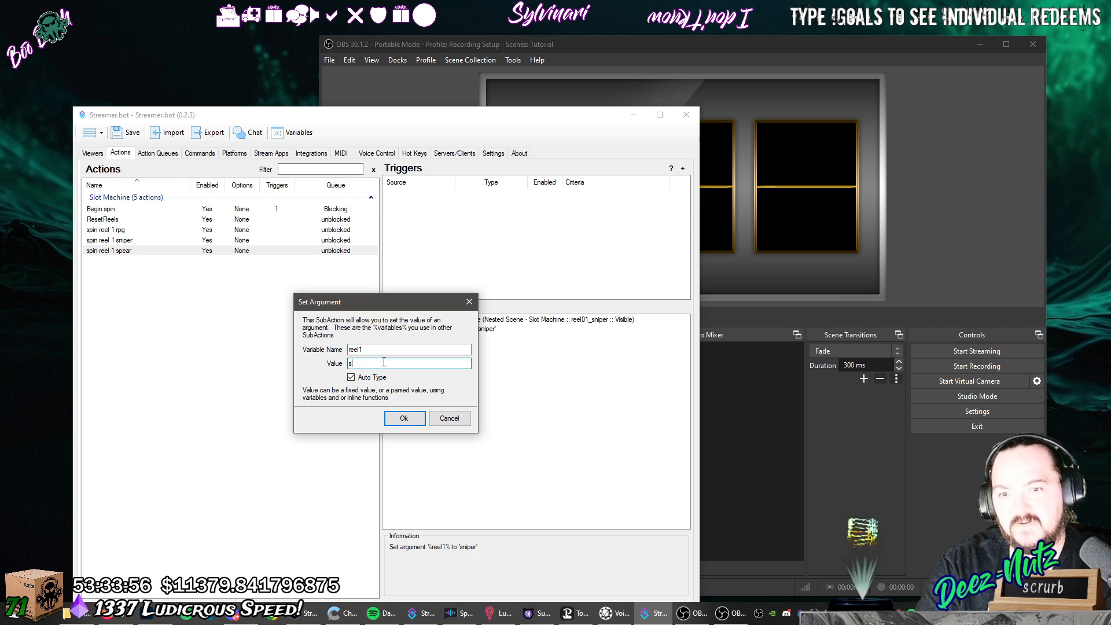
{"action": "left_click", "coordinate": [399, 418]}
Change the source of the visibility sub-action in the spin reel 1 spear action to reel01_spear.
{"action": "double_click", "coordinate": [559, 320]}
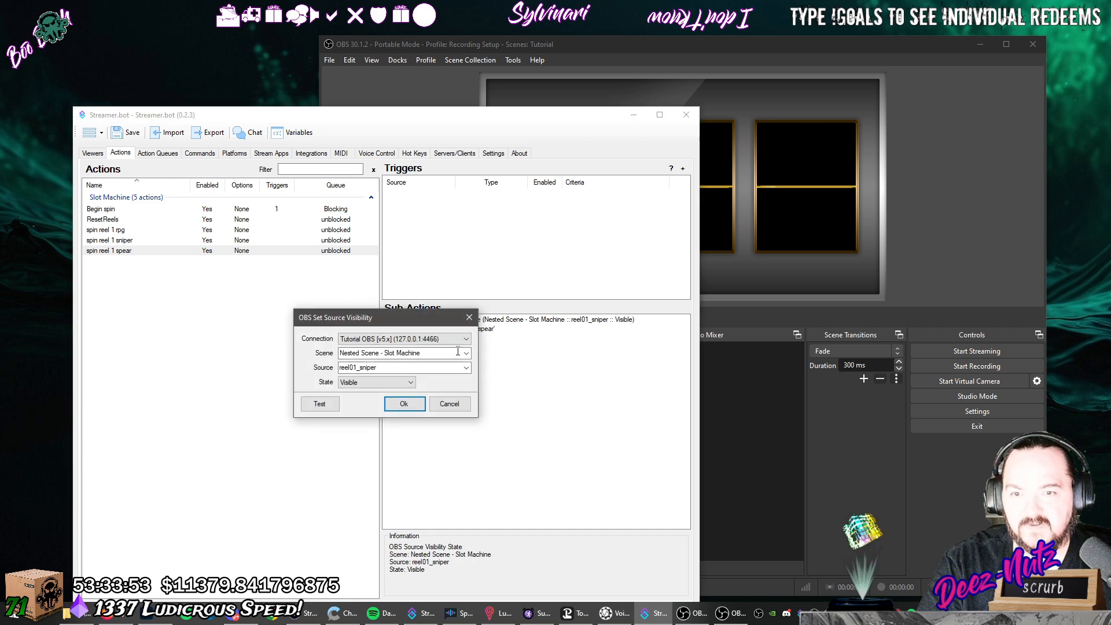
{"action": "left_click", "coordinate": [466, 368]}
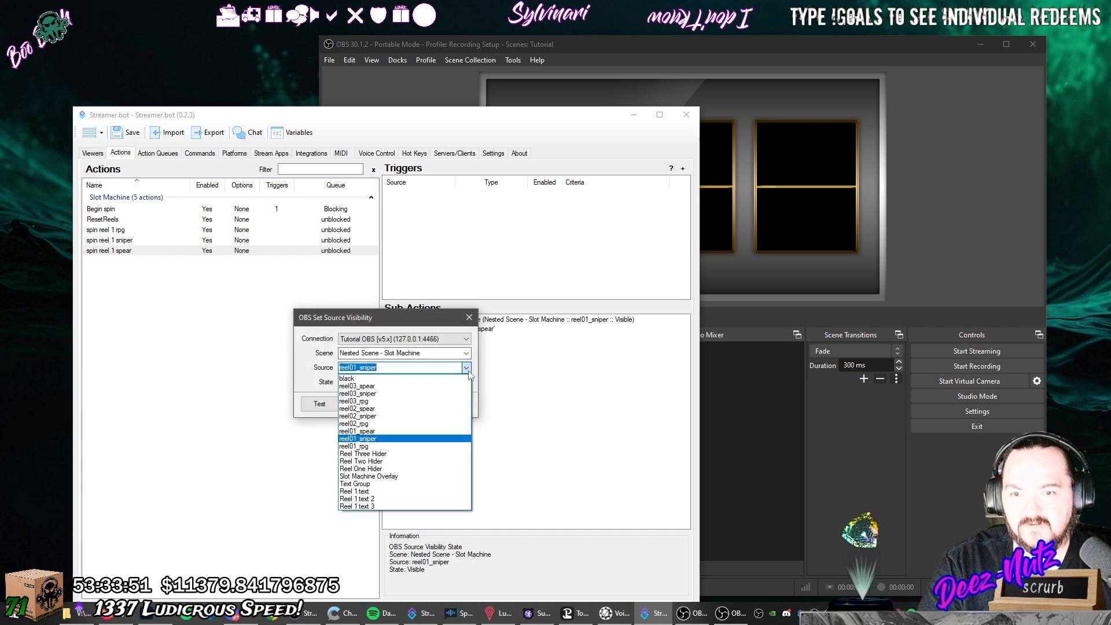
{"action": "left_click", "coordinate": [422, 435]}
{"action": "left_click", "coordinate": [404, 404]}
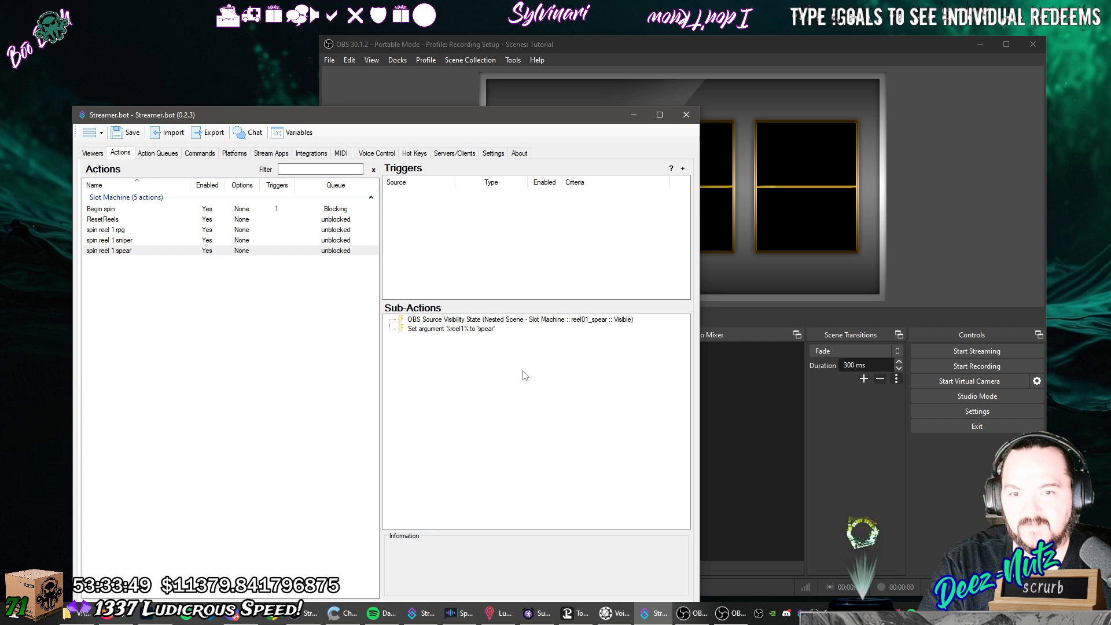
Duplicate the spin reel 1 rpg action and rename the copy to spin reel 2 rpg.
{"action": "left_click", "coordinate": [183, 253]}
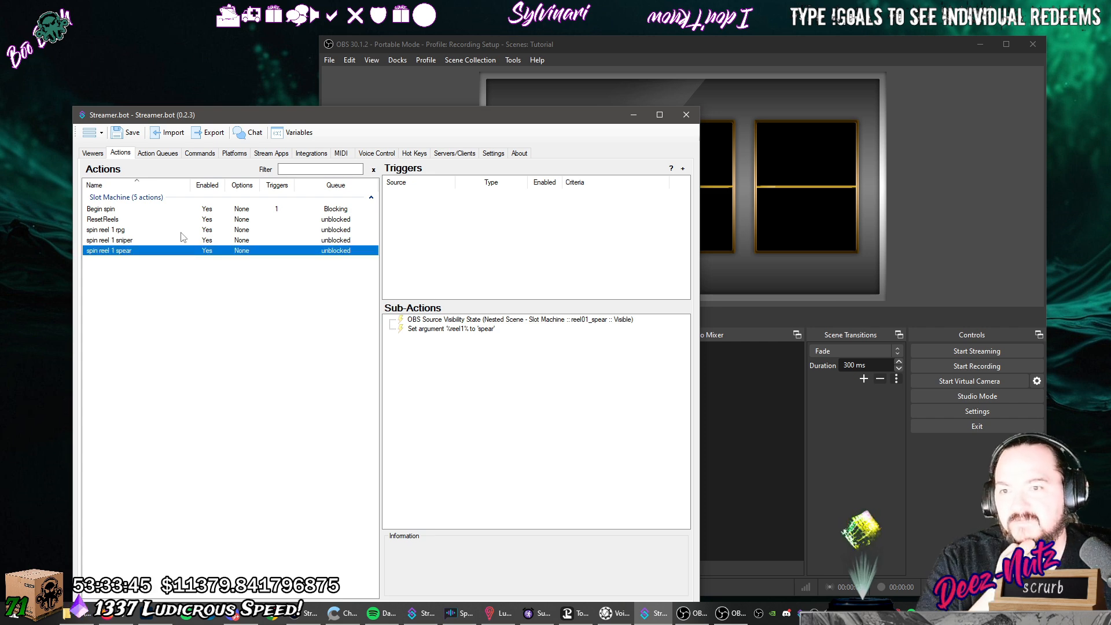
{"action": "left_click", "coordinate": [181, 232]}
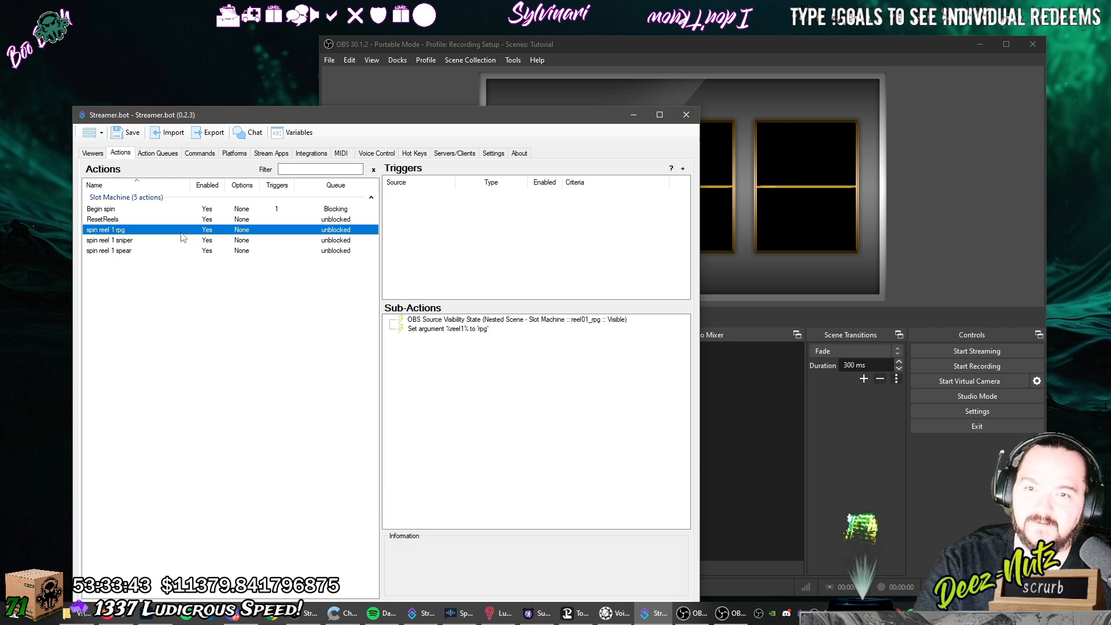
{"action": "right_click", "coordinate": [181, 237]}
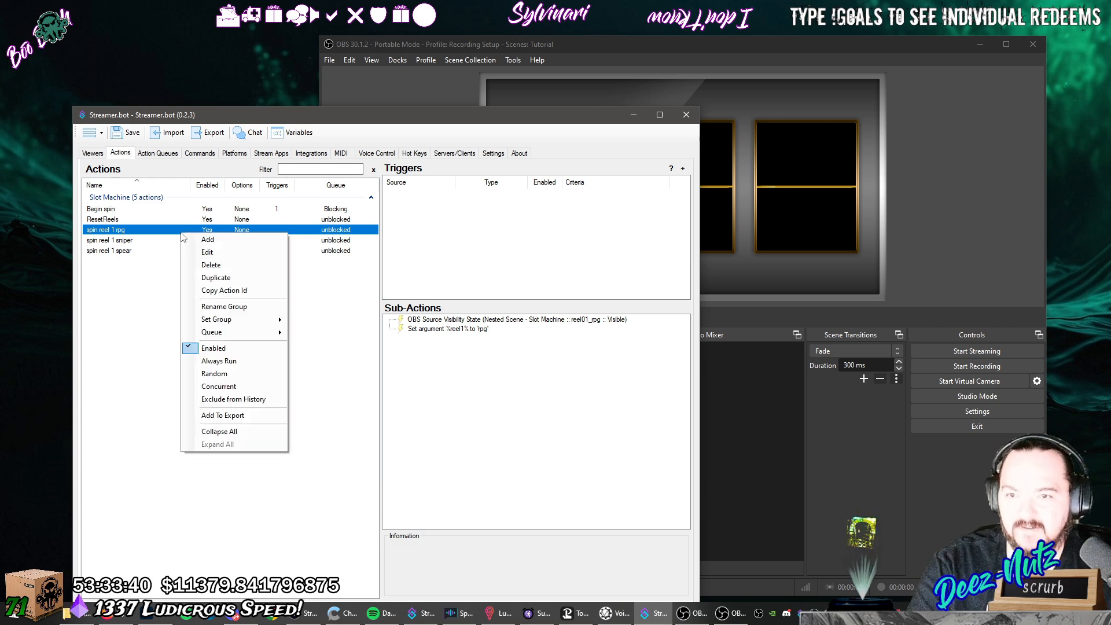
{"action": "left_click", "coordinate": [200, 278]}
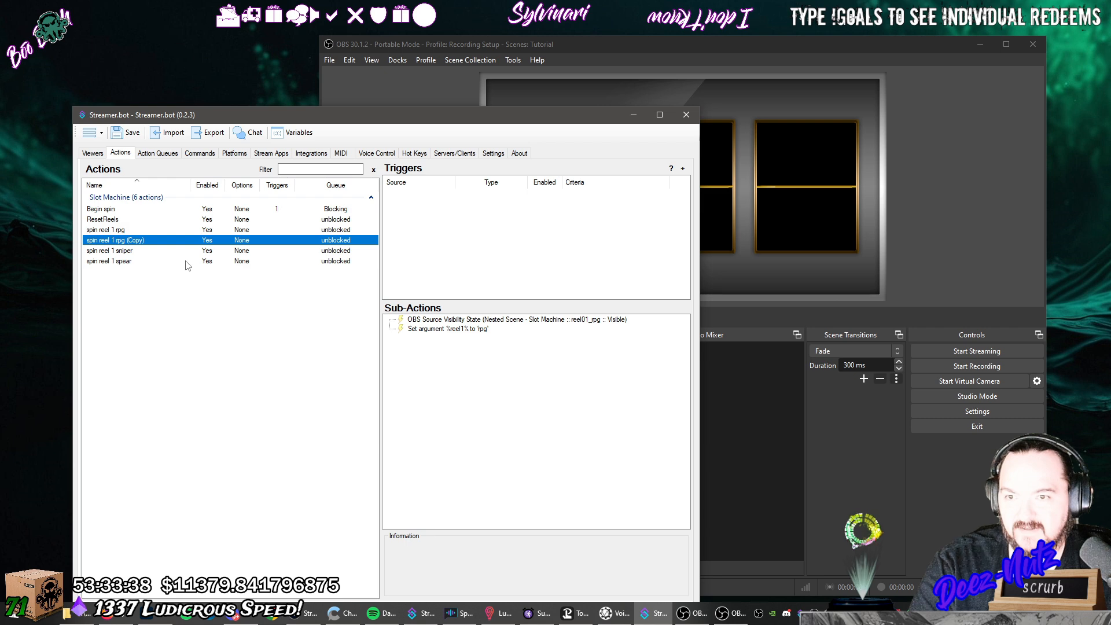
{"action": "double_click", "coordinate": [193, 243]}
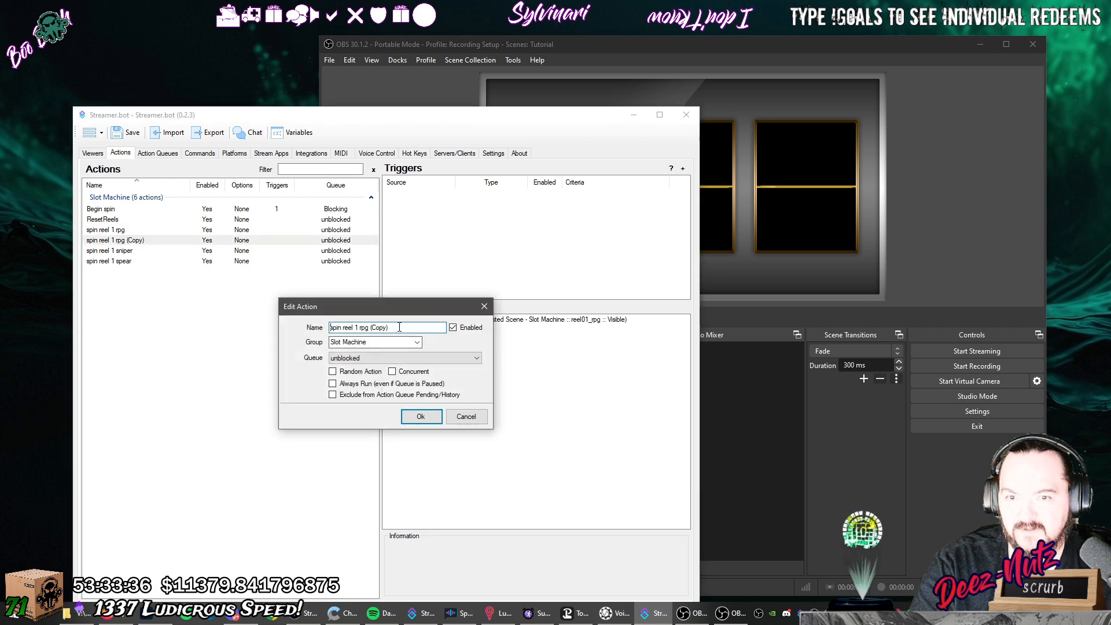
{"action": "left_click_drag", "start_coordinate": [373, 327], "coordinate": [358, 329]}
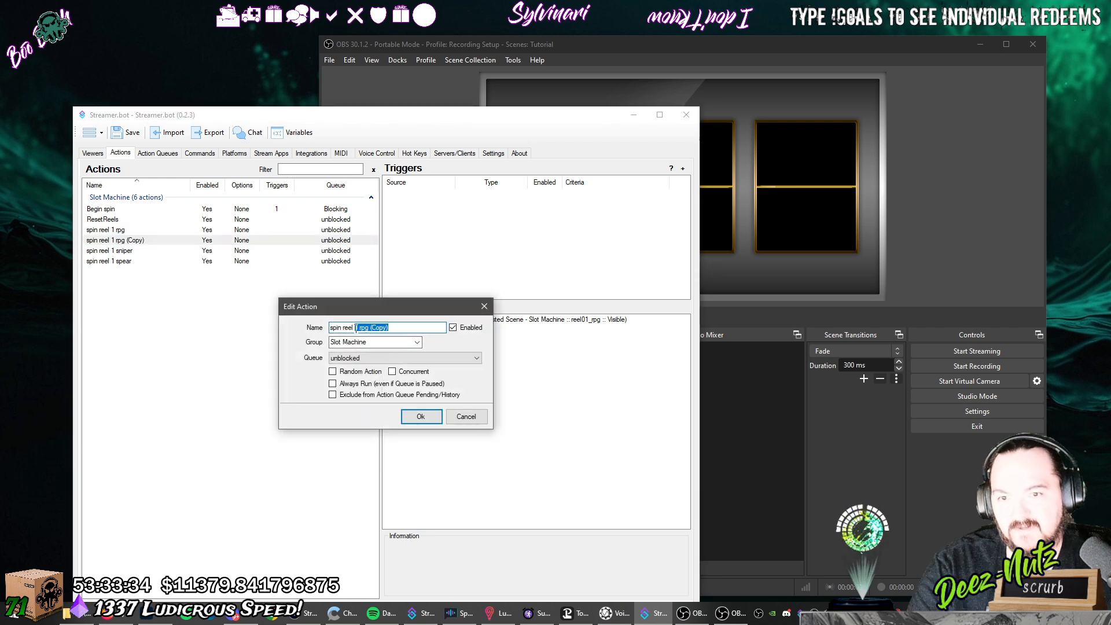
{"action": "type", "text": "2"}
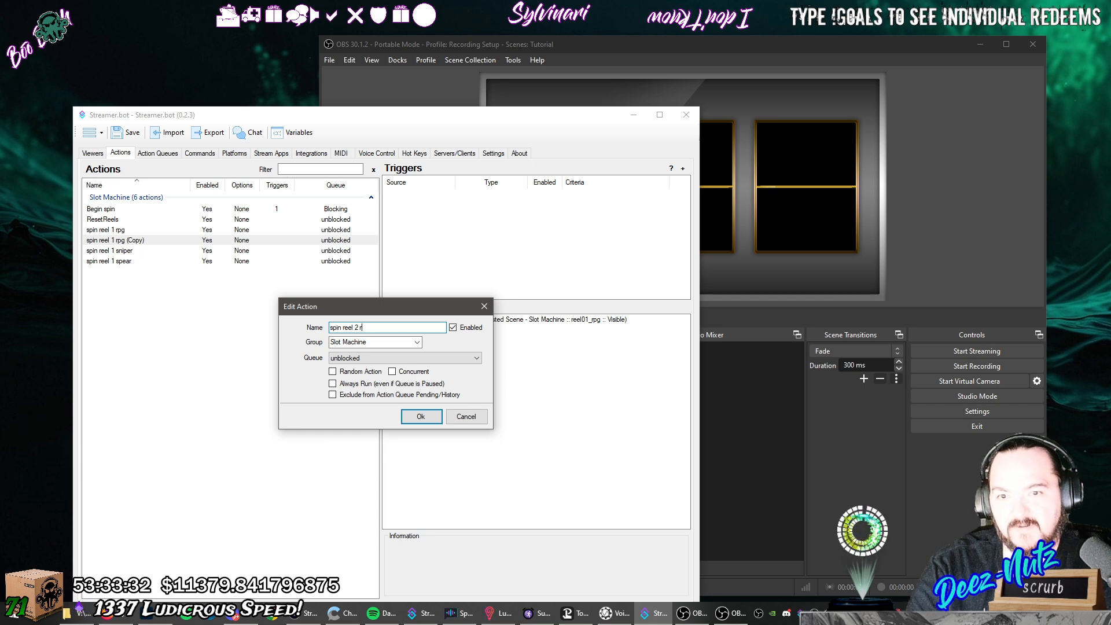
{"action": "left_click", "coordinate": [422, 416]}
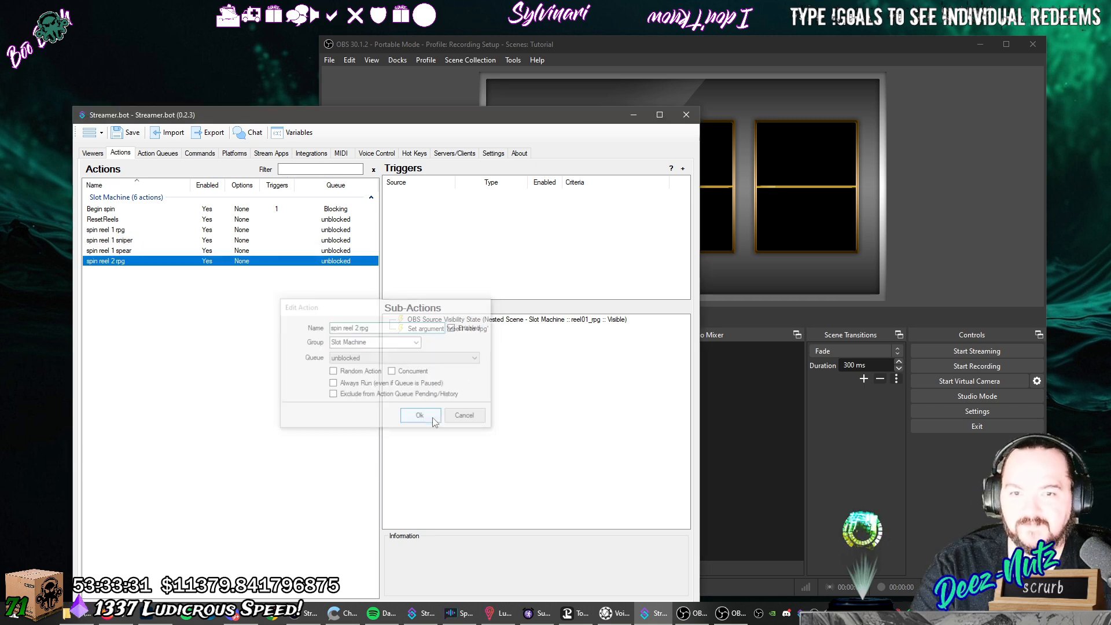
Change the source of the visibility sub-action in the spin reel 2 rpg action to reel02_rpg.
{"action": "left_click", "coordinate": [507, 323]}
{"action": "double_click", "coordinate": [506, 323]}
{"action": "left_click", "coordinate": [466, 367]}
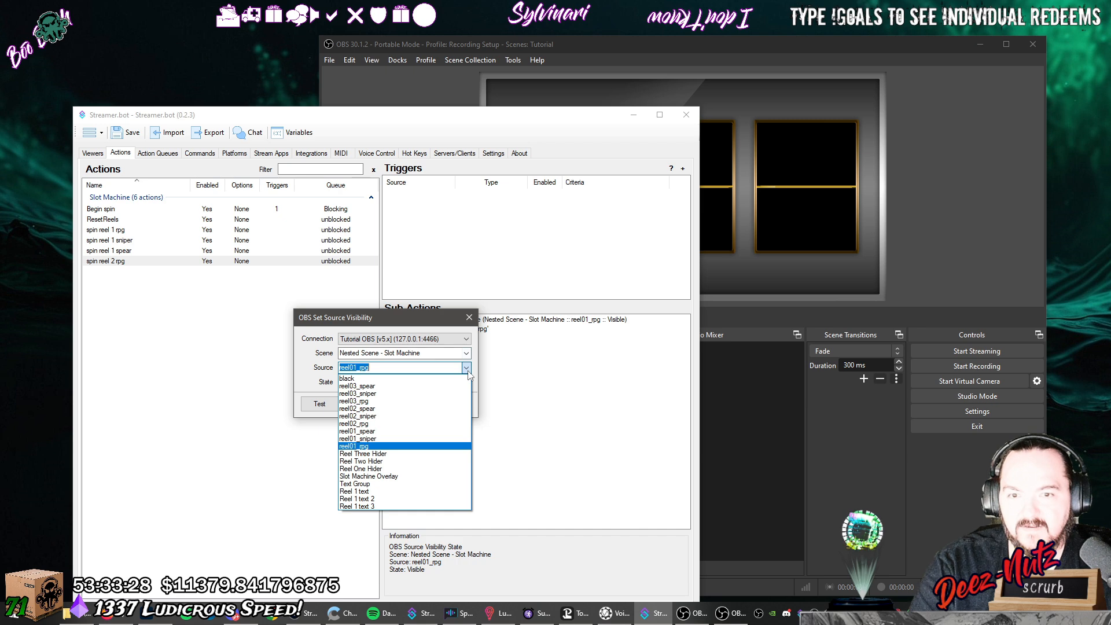
{"action": "left_click", "coordinate": [446, 424]}
{"action": "left_click", "coordinate": [405, 404]}
Set the variable name of the argument sub-action in the spin reel 2 rpg action to reel2.
{"action": "double_click", "coordinate": [472, 329]}
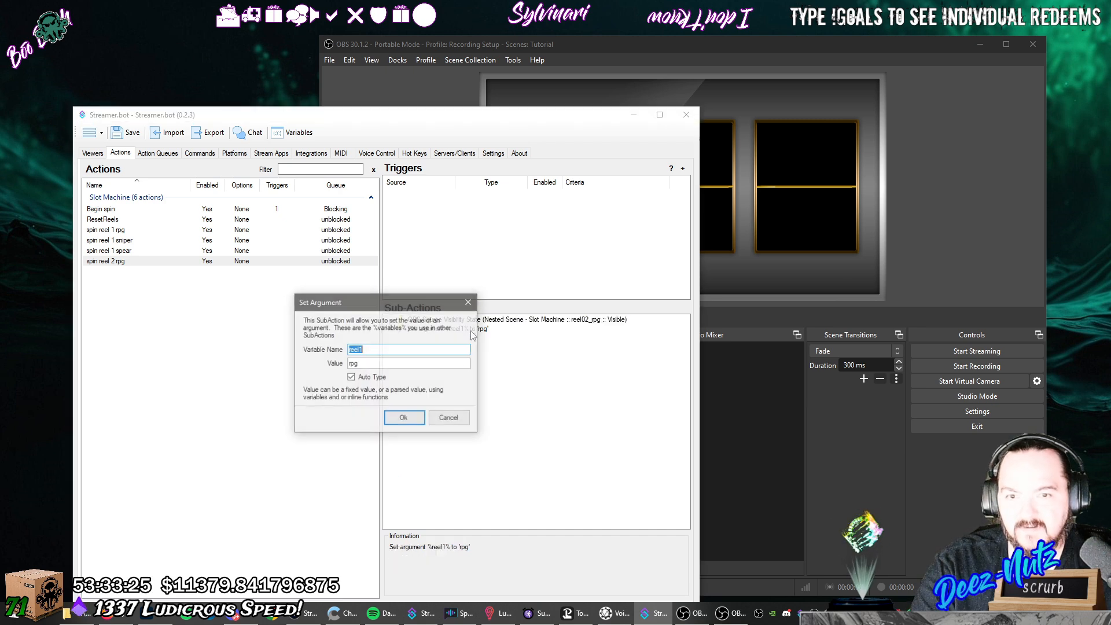
{"action": "left_click", "coordinate": [366, 350]}
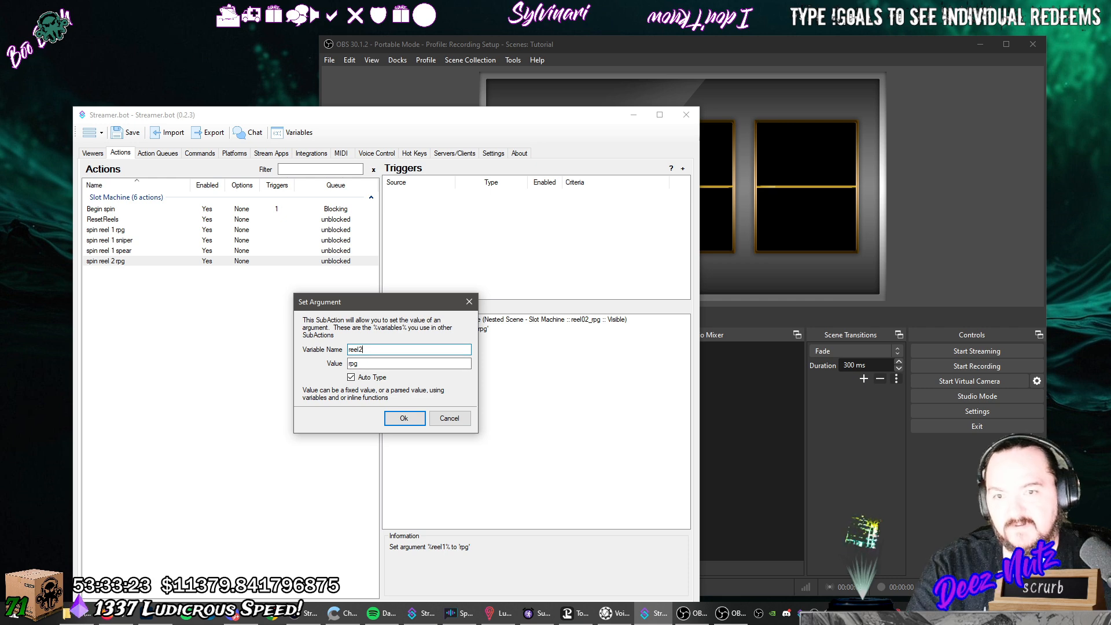
{"action": "key", "text": "Return"}
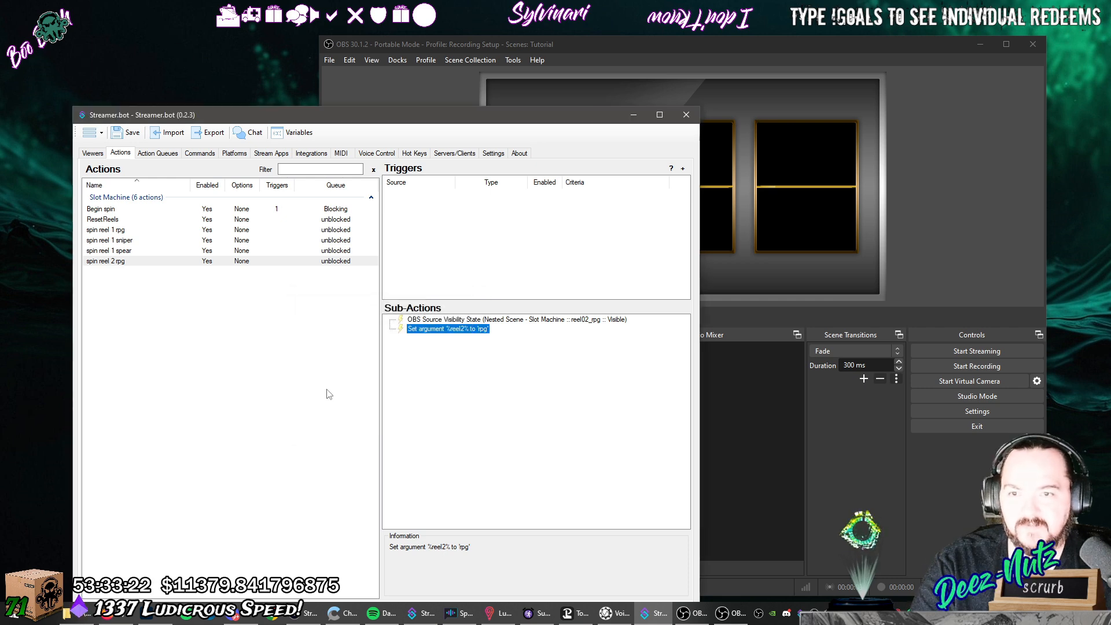
Duplicate the spin reel 1 sniper action and rename the copy to spin reel 2 sniper.
{"action": "right_click", "coordinate": [145, 240]}
{"action": "left_click", "coordinate": [180, 288]}
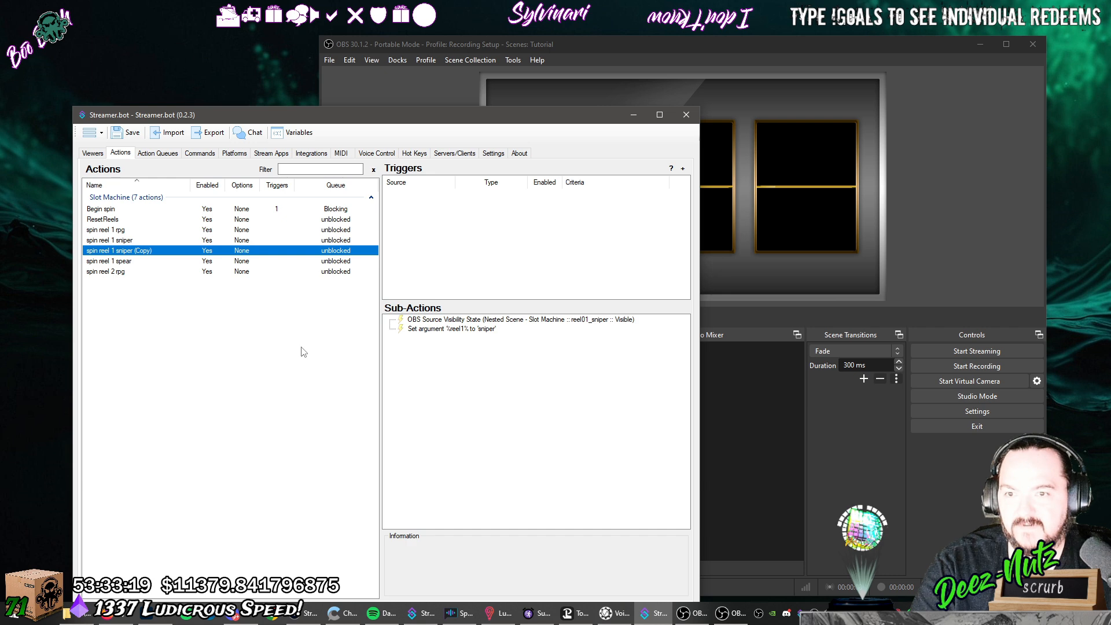
{"action": "double_click", "coordinate": [165, 251]}
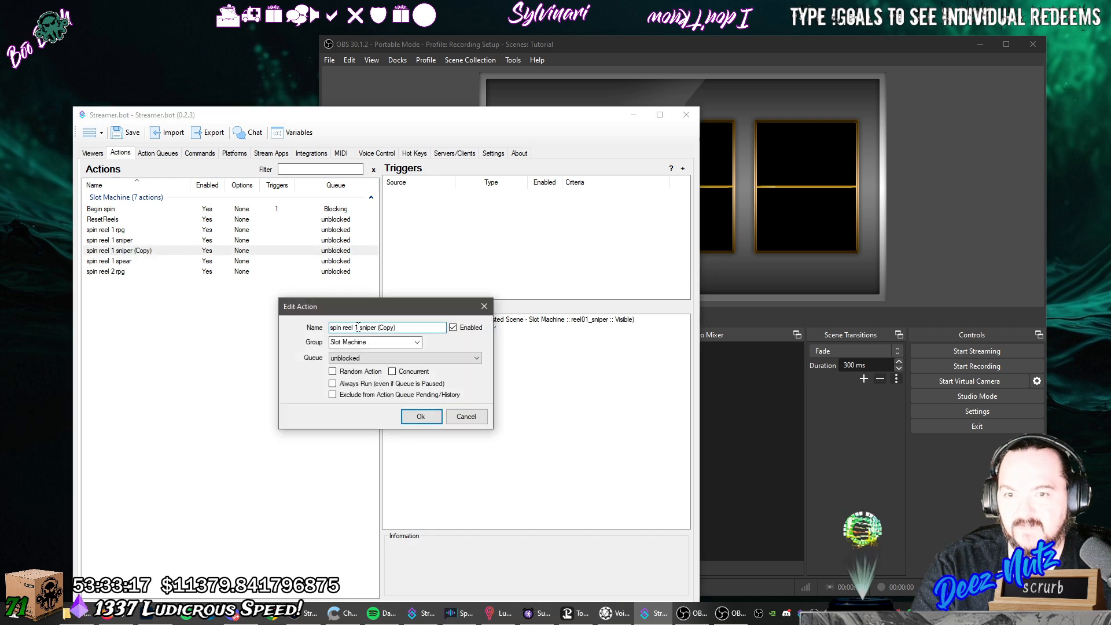
{"action": "type", "text": "2"}
{"action": "left_click_drag", "start_coordinate": [398, 328], "coordinate": [381, 329]}
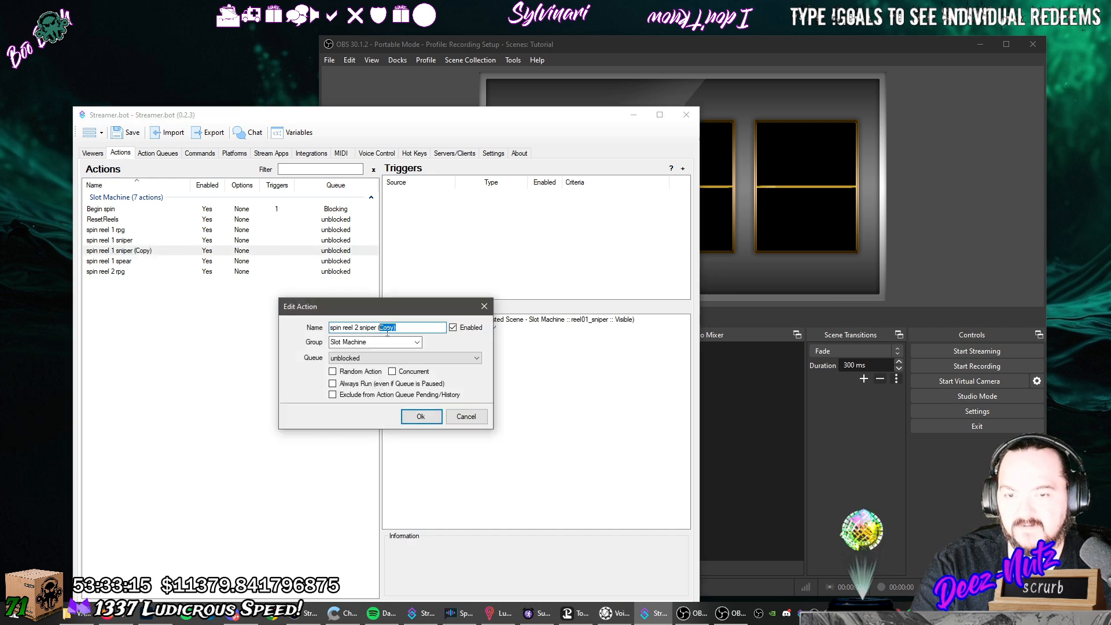
{"action": "key", "text": "BackSpace"}
{"action": "left_click", "coordinate": [422, 417]}
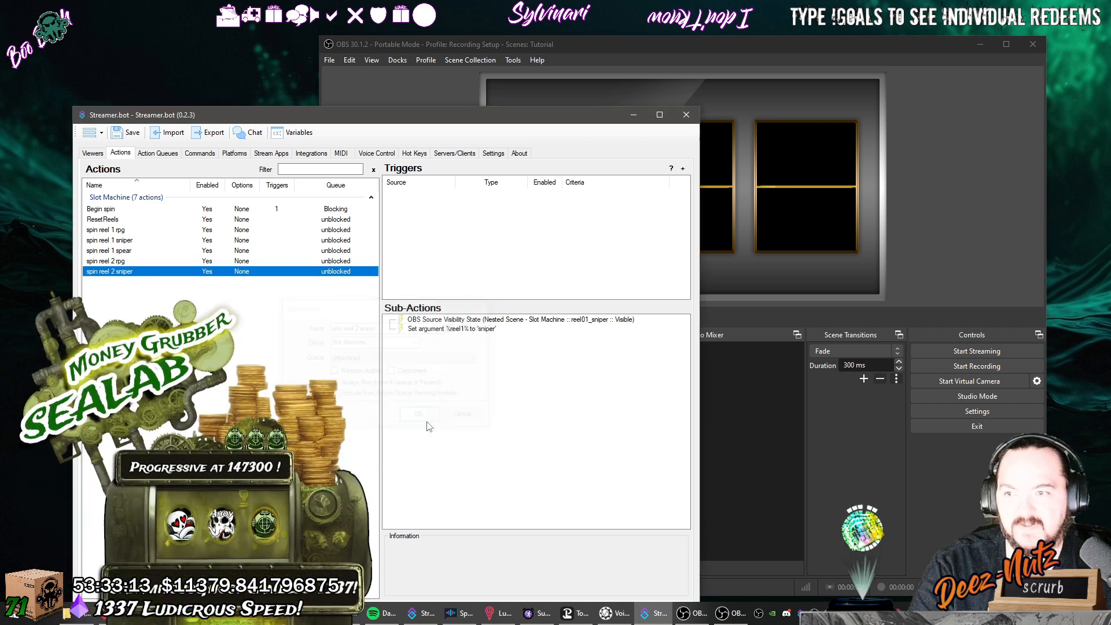
Change the source of the visibility sub-action in the spin reel 2 sniper action to reel02_sniper.
{"action": "double_click", "coordinate": [515, 320]}
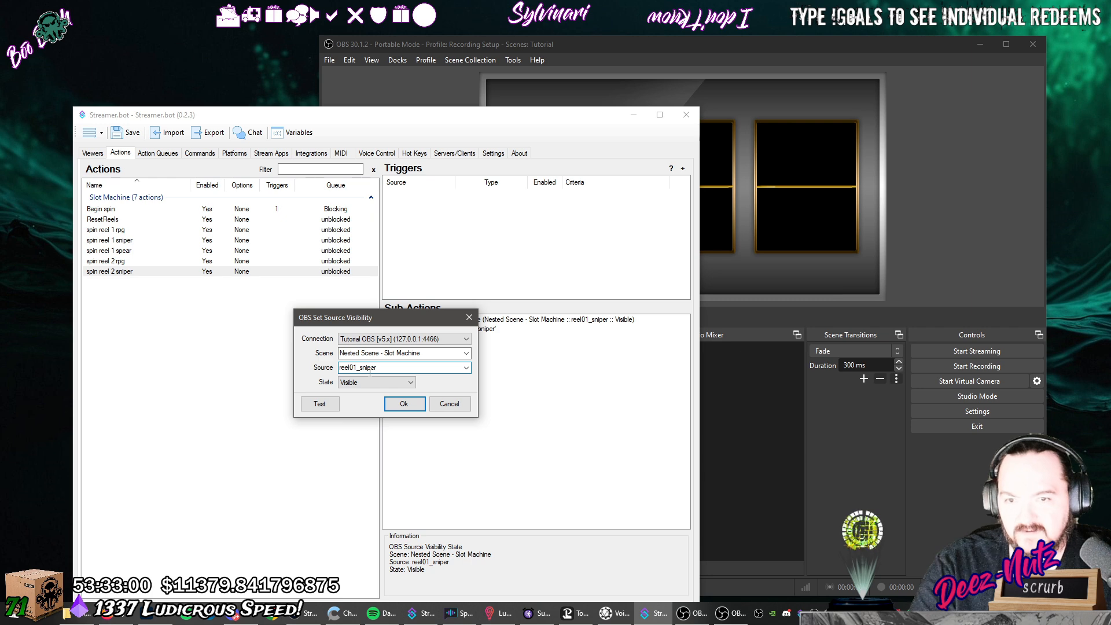
{"action": "left_click", "coordinate": [469, 369]}
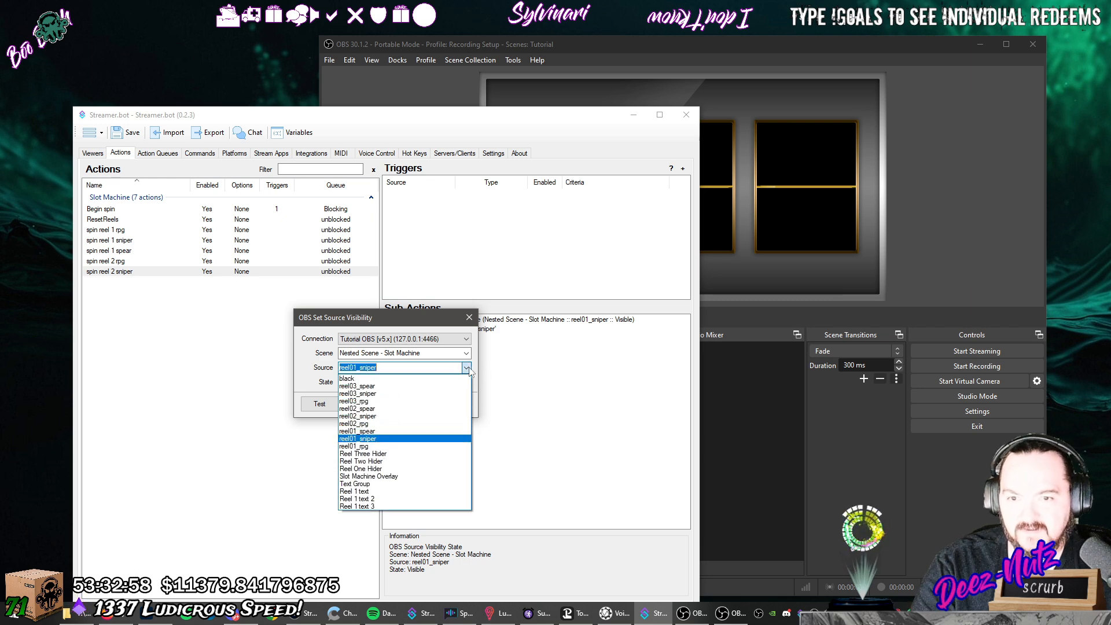
{"action": "left_click", "coordinate": [430, 421]}
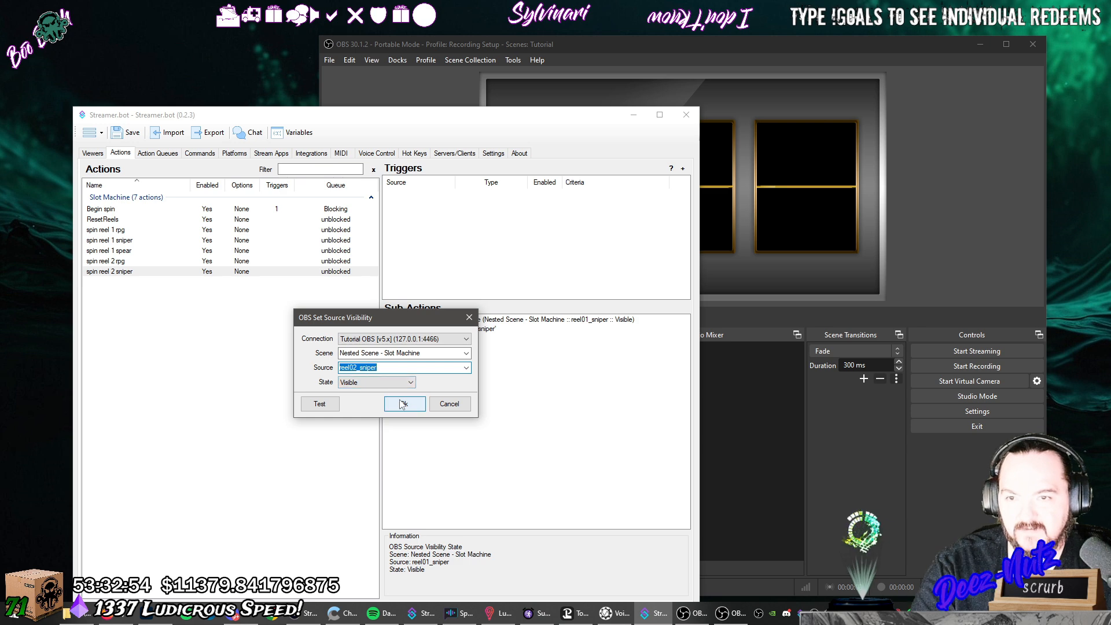
{"action": "left_click", "coordinate": [403, 404]}
Set the variable name of the argument sub-action in the spin reel 2 sniper action to reel2.
{"action": "double_click", "coordinate": [405, 329]}
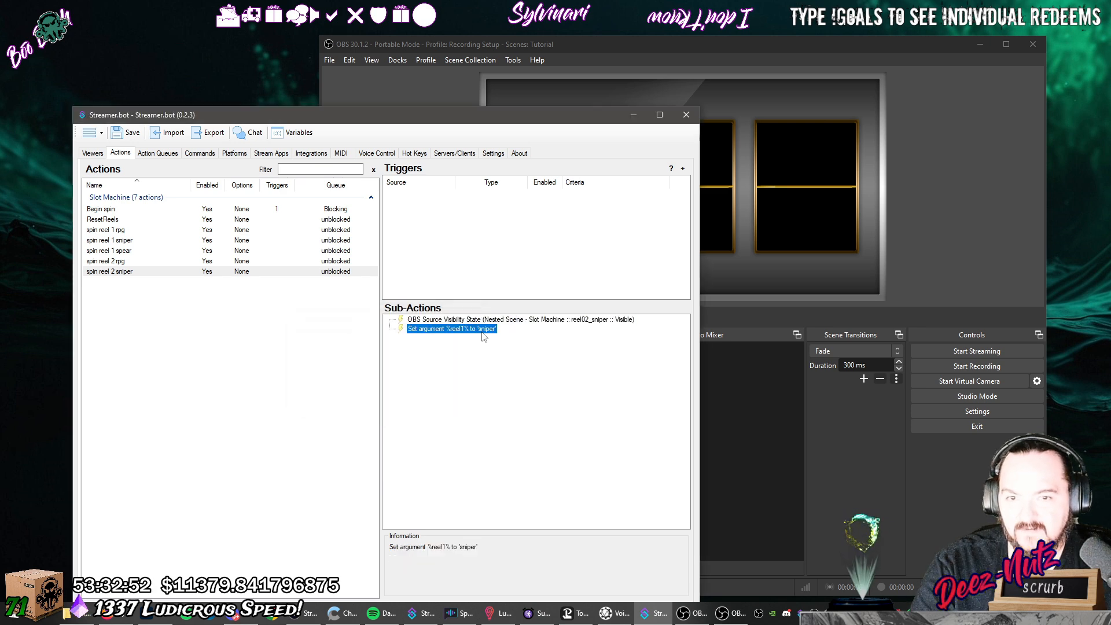
{"action": "key", "text": "BackSpace"}
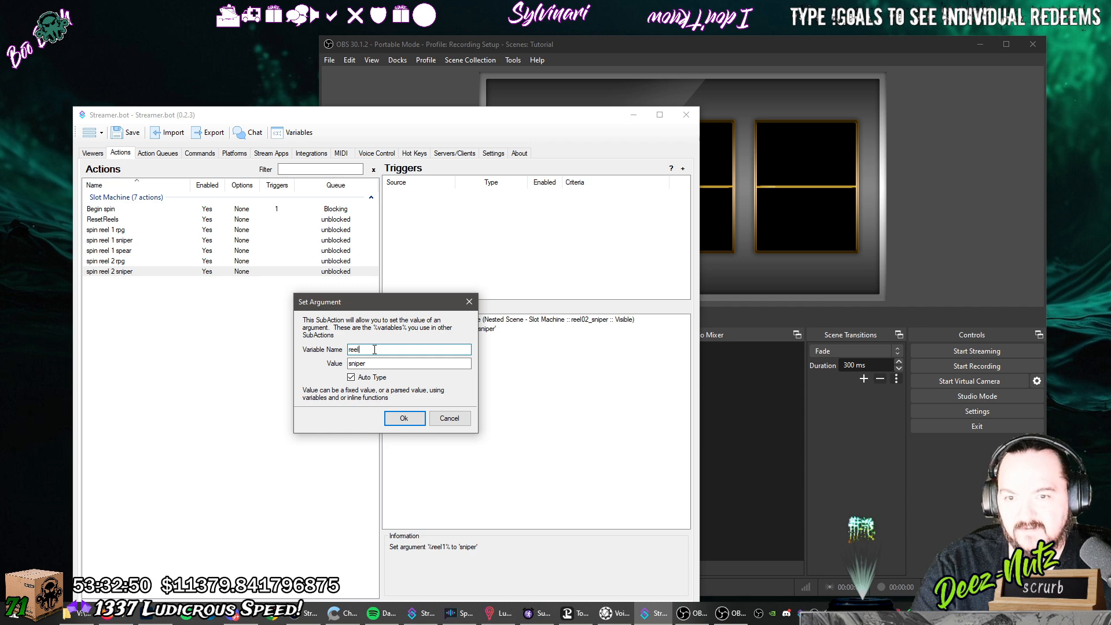
{"action": "left_click", "coordinate": [404, 418]}
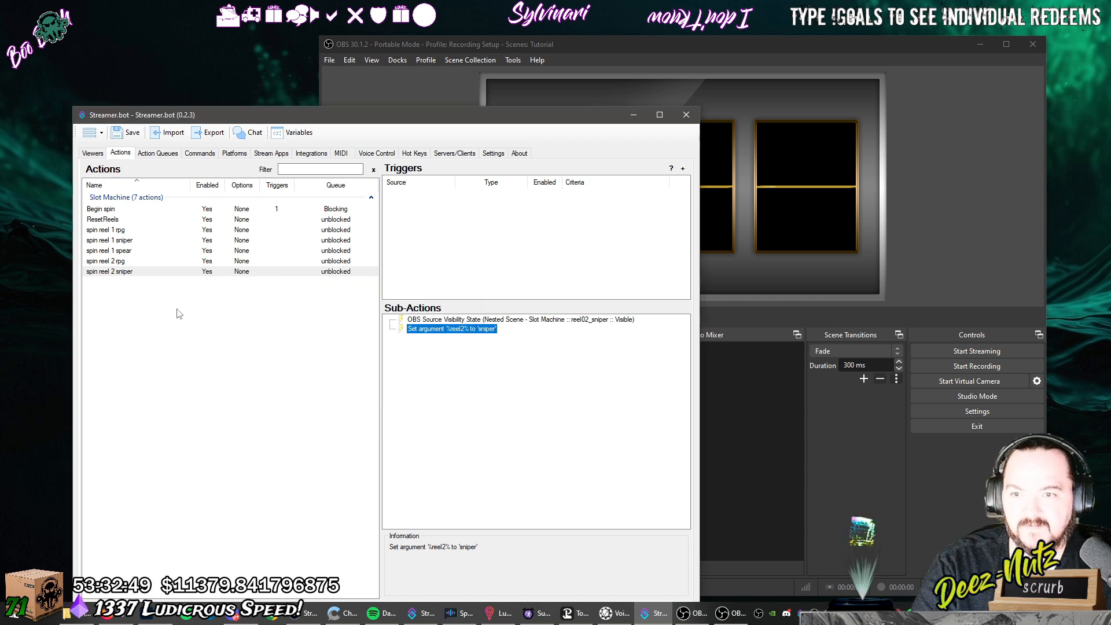
Duplicate the spin reel 1 spear action and rename the copy to spin reel 2 spear.
{"action": "left_click", "coordinate": [156, 273]}
{"action": "left_click", "coordinate": [145, 251]}
{"action": "right_click", "coordinate": [146, 251]}
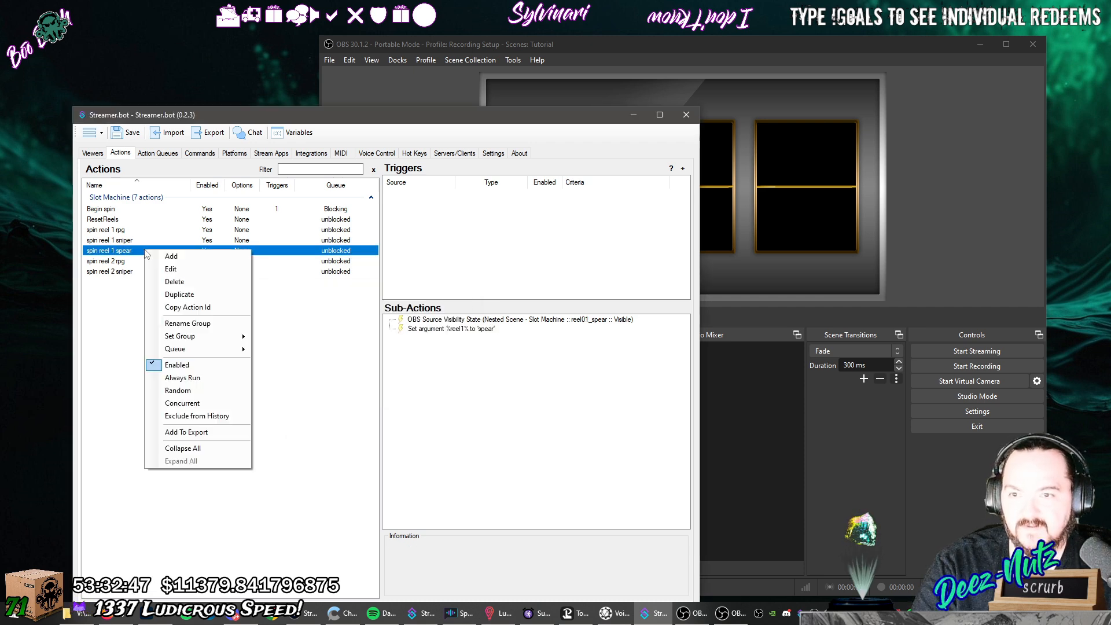
{"action": "left_click", "coordinate": [171, 297]}
{"action": "double_click", "coordinate": [176, 261]}
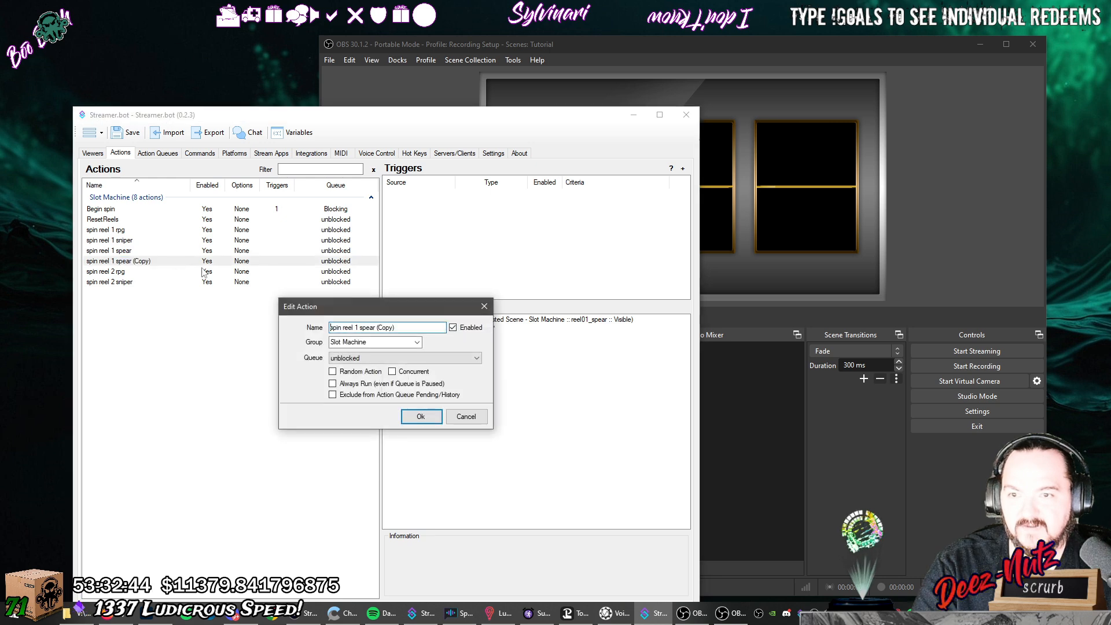
{"action": "double_click", "coordinate": [356, 328]}
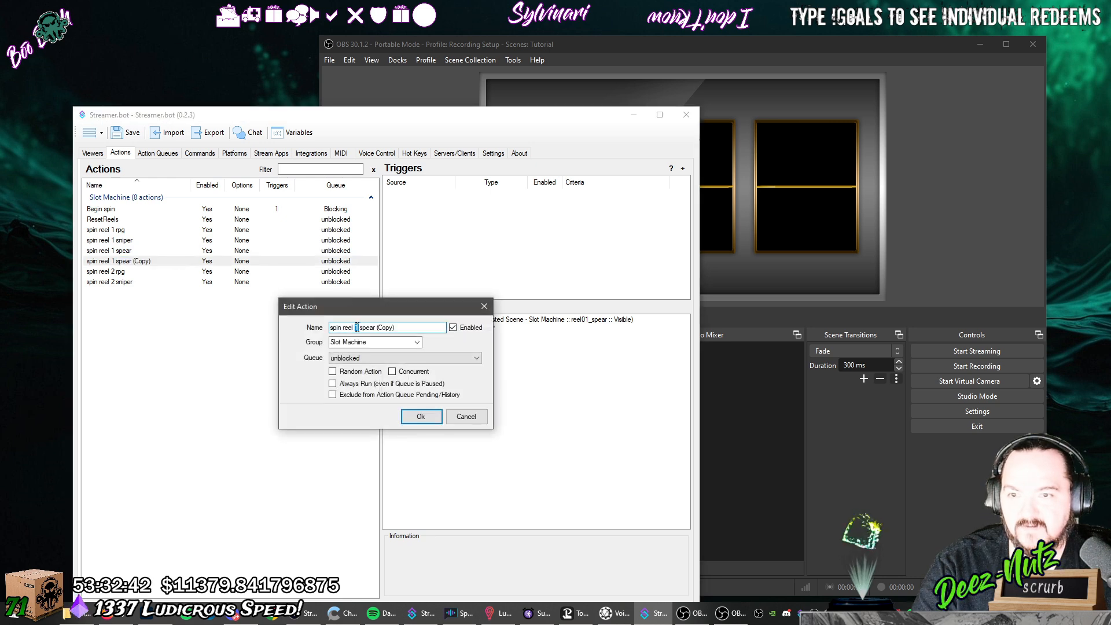
{"action": "type", "text": "2"}
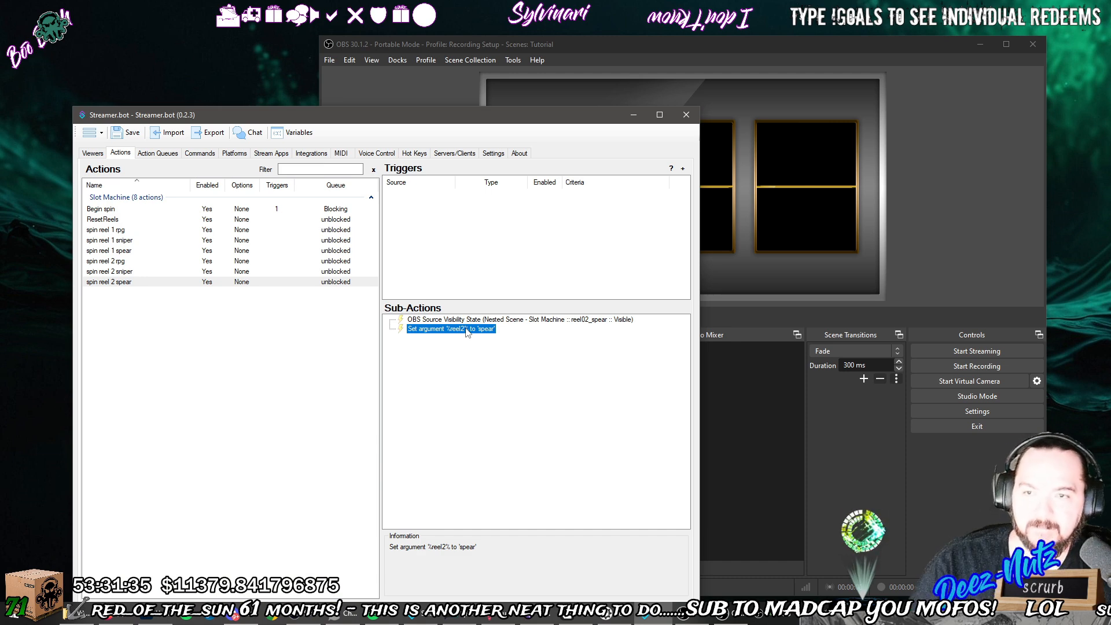
Duplicate the spin reel 1 rpg action and rename the copy to spin reel 3 rpg.
{"action": "left_click", "coordinate": [138, 234]}
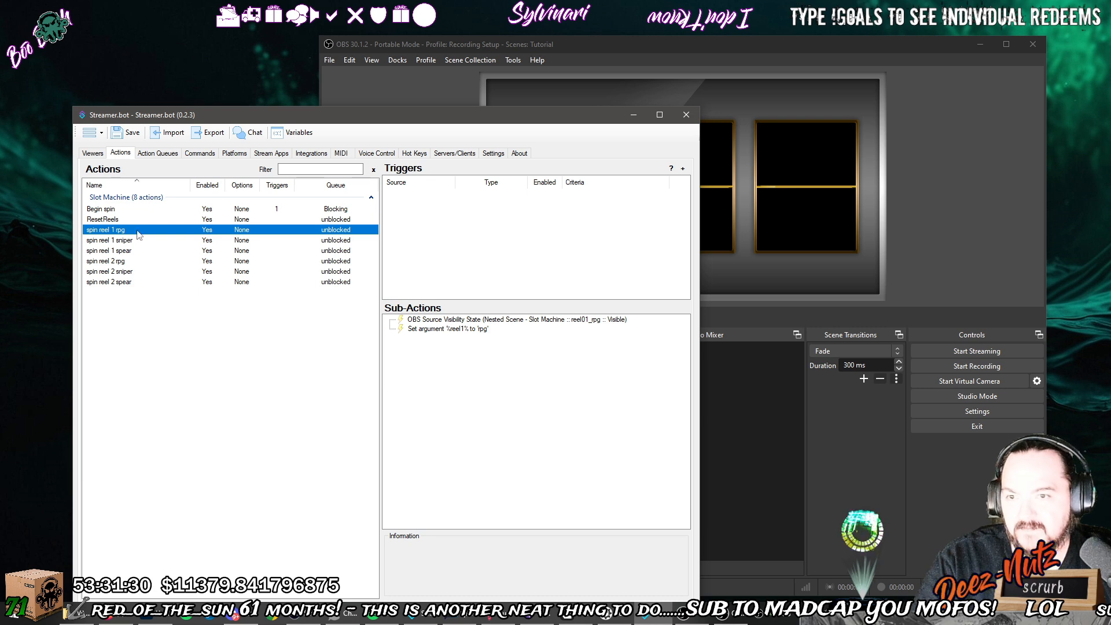
{"action": "right_click", "coordinate": [137, 231]}
{"action": "left_click", "coordinate": [168, 275]}
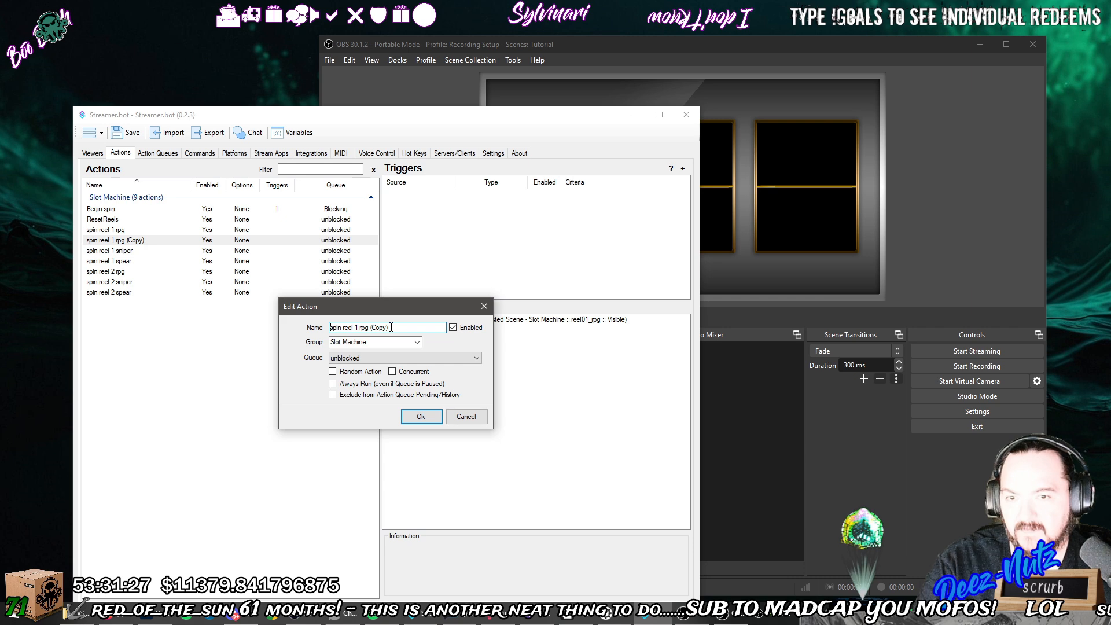
{"action": "left_click_drag", "start_coordinate": [391, 327], "coordinate": [362, 328]}
{"action": "type", "text": "3"}
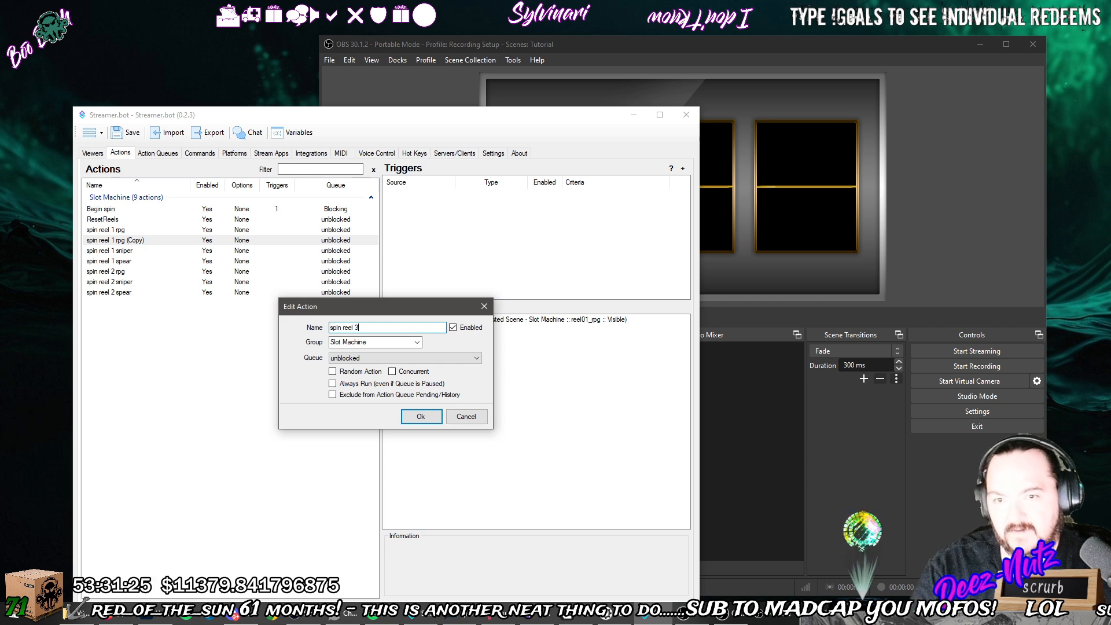
{"action": "type", "text": "rrpg"}
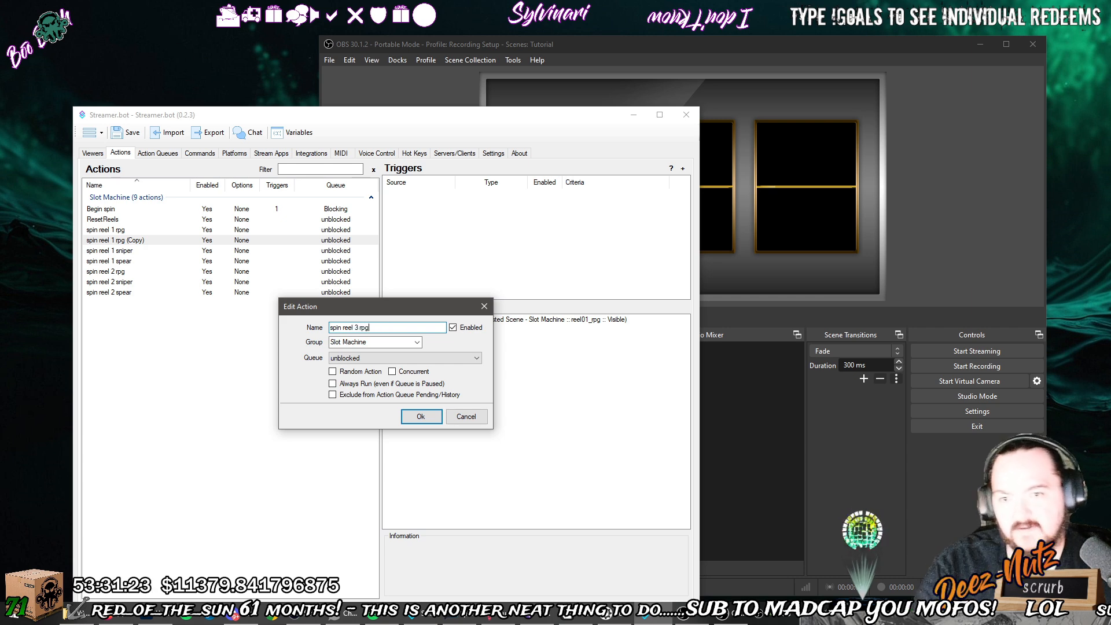
{"action": "left_click", "coordinate": [420, 416]}
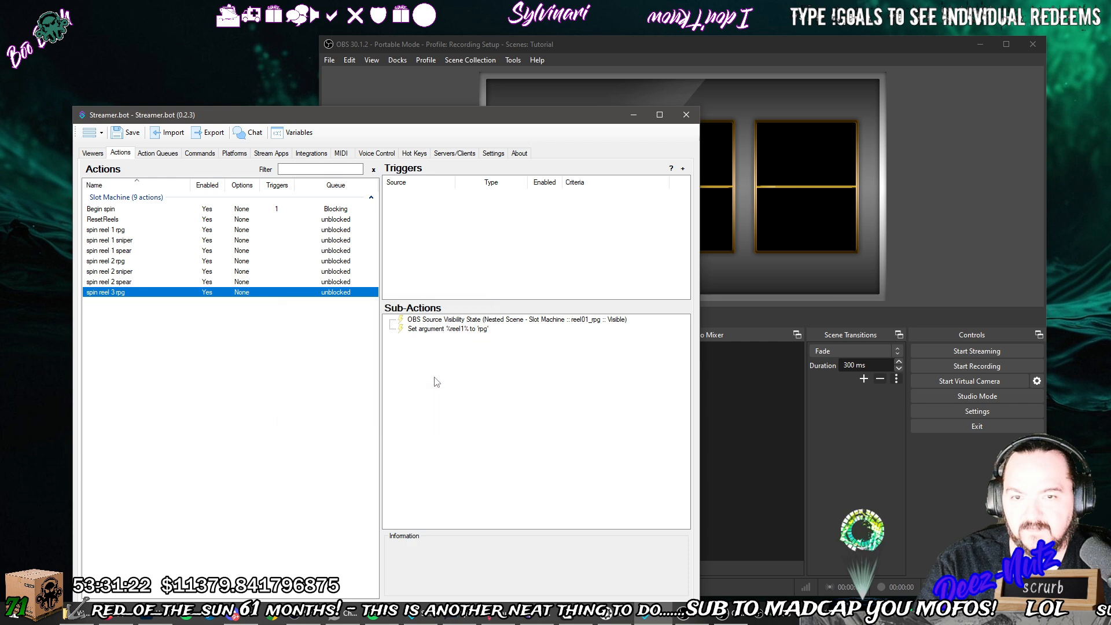
In the spin reel 3 rpg action, change the visibility source to reel03_rpg and the argument's variable name to reel3.
{"action": "double_click", "coordinate": [513, 323]}
{"action": "left_click", "coordinate": [466, 367]}
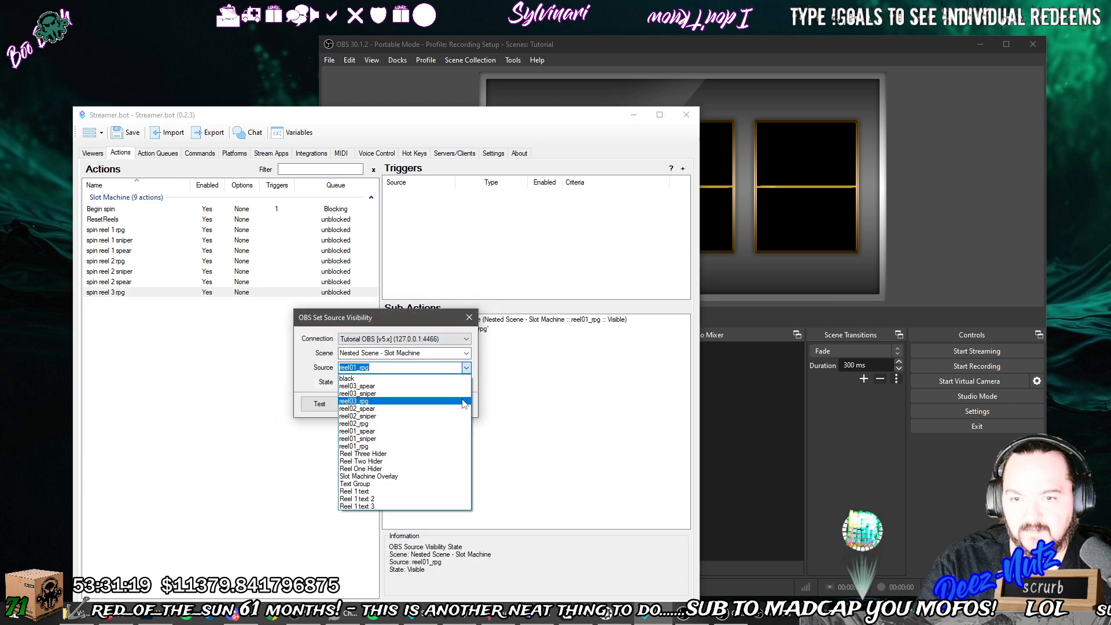
{"action": "left_click", "coordinate": [463, 402]}
{"action": "left_click", "coordinate": [407, 404]}
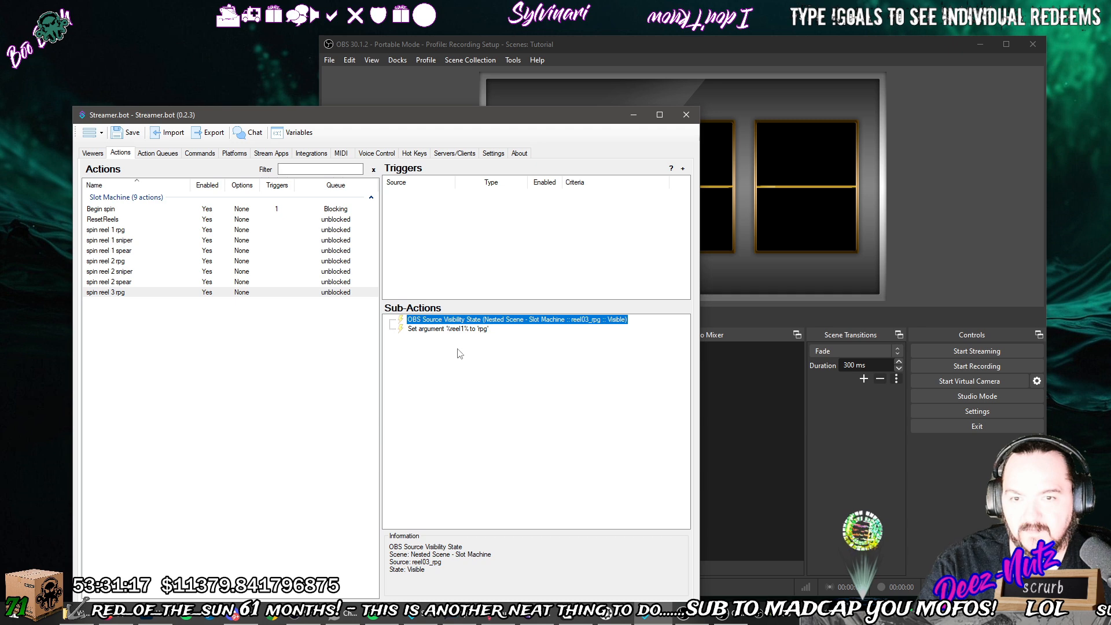
{"action": "double_click", "coordinate": [460, 329]}
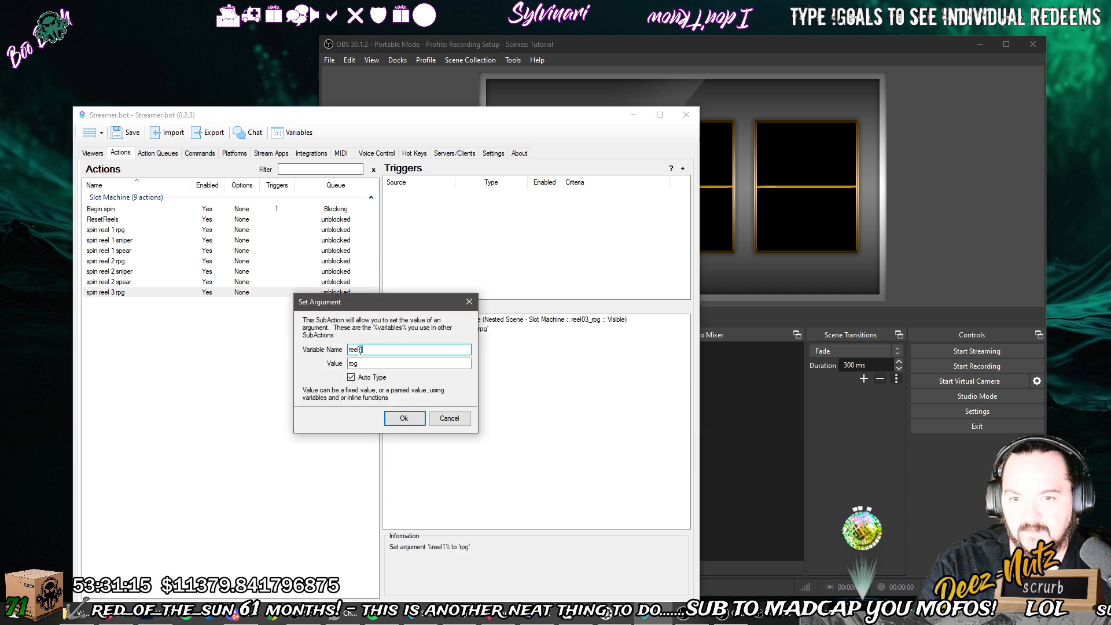
{"action": "type", "text": "3"}
{"action": "left_click", "coordinate": [404, 418]}
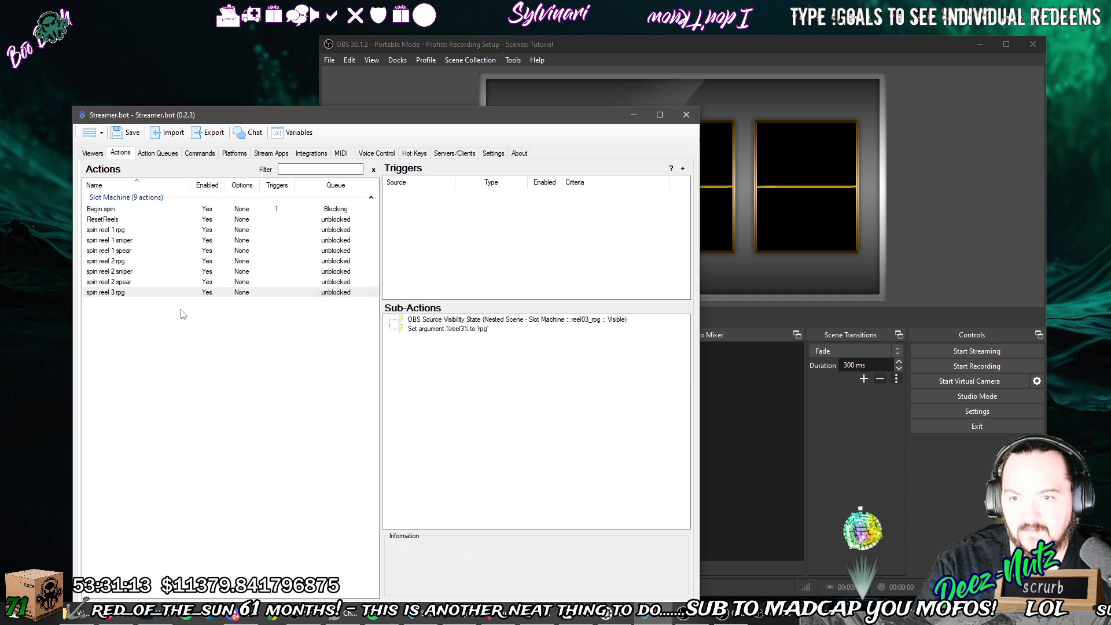
Duplicate the spin reel 1 sniper action and rename the copy to spin reel 3 sniper.
{"action": "left_click", "coordinate": [145, 243]}
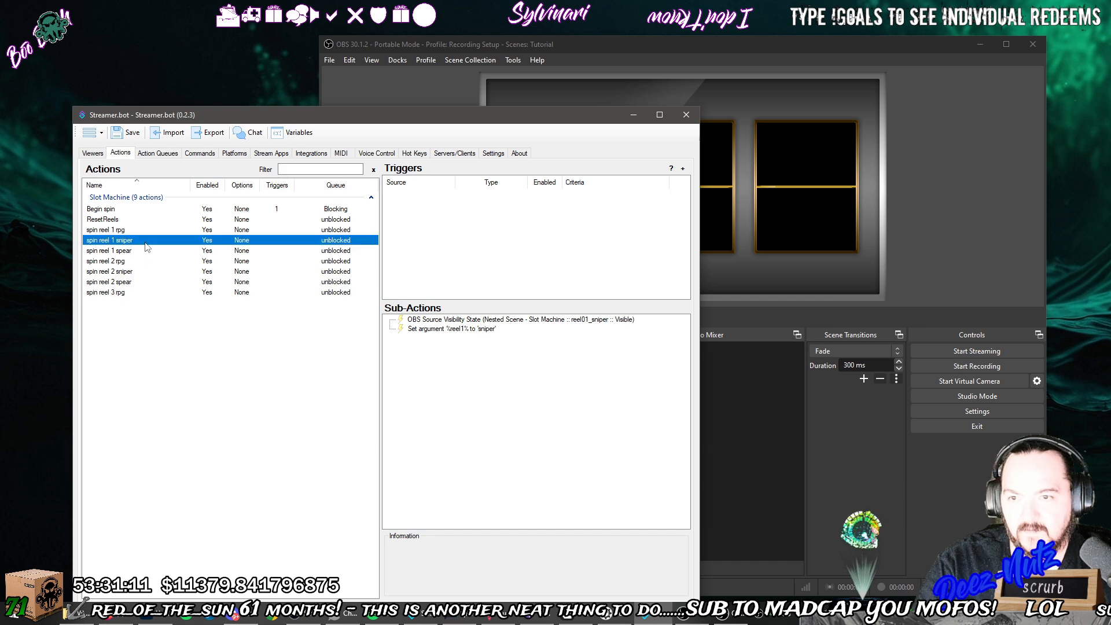
{"action": "right_click", "coordinate": [144, 243]}
{"action": "left_click", "coordinate": [174, 290]}
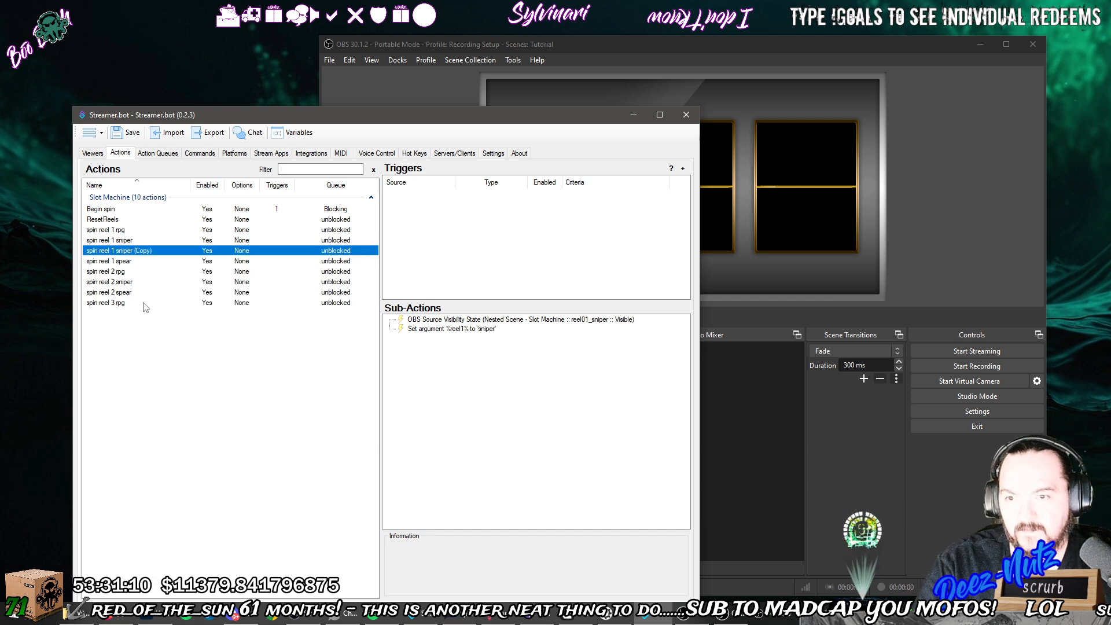
{"action": "double_click", "coordinate": [146, 252]}
{"action": "left_click", "coordinate": [399, 328]}
{"action": "left_click_drag", "start_coordinate": [399, 328], "coordinate": [378, 327]}
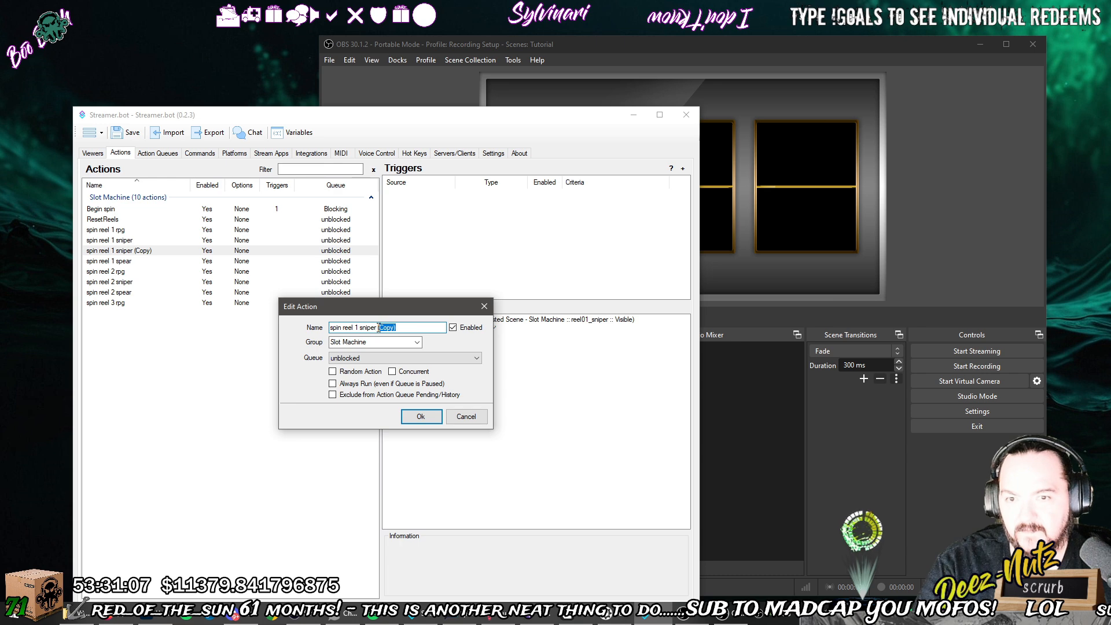
{"action": "key", "text": "BackSpace"}
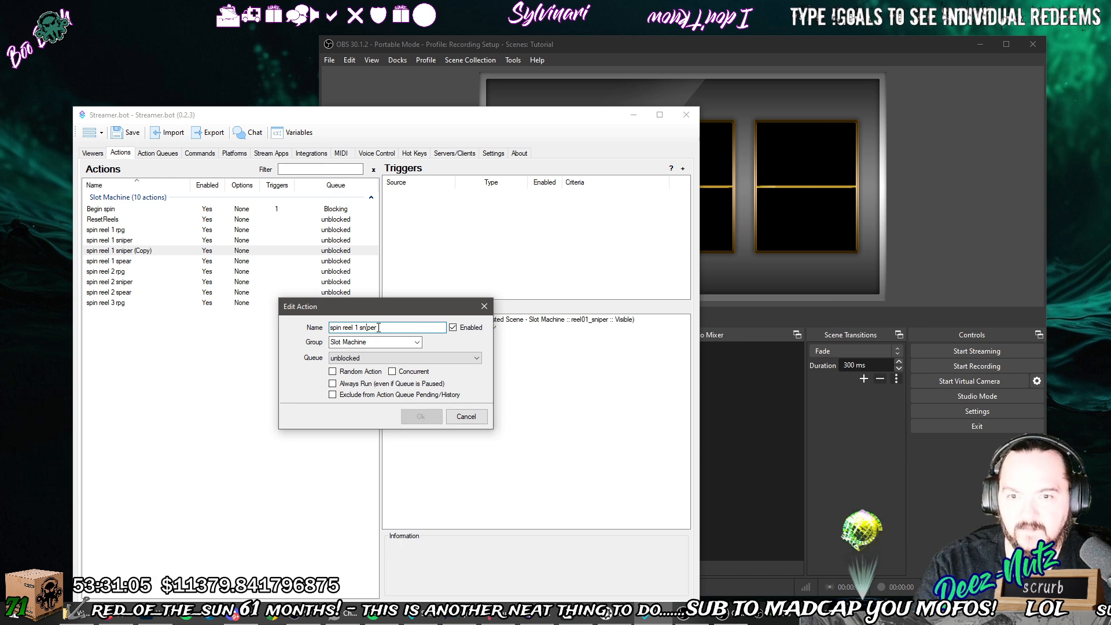
{"action": "key", "text": "BackSpace"}
{"action": "type", "text": "3"}
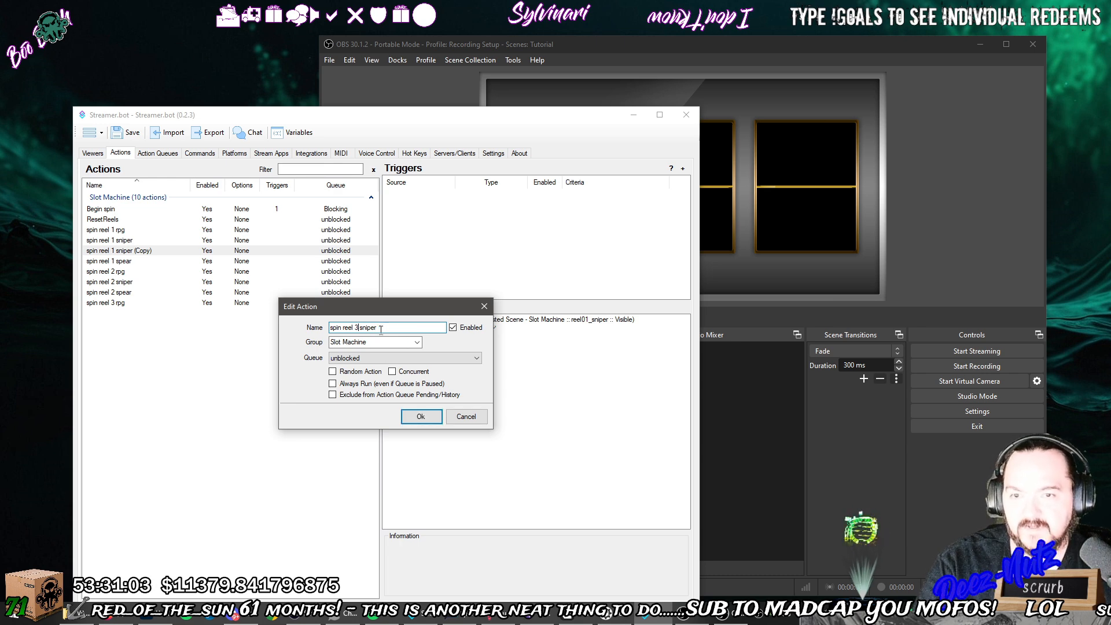
{"action": "left_click", "coordinate": [421, 416]}
Change the source of the visibility sub-action in the spin reel 3 sniper action to reel03_sniper.
{"action": "double_click", "coordinate": [512, 320]}
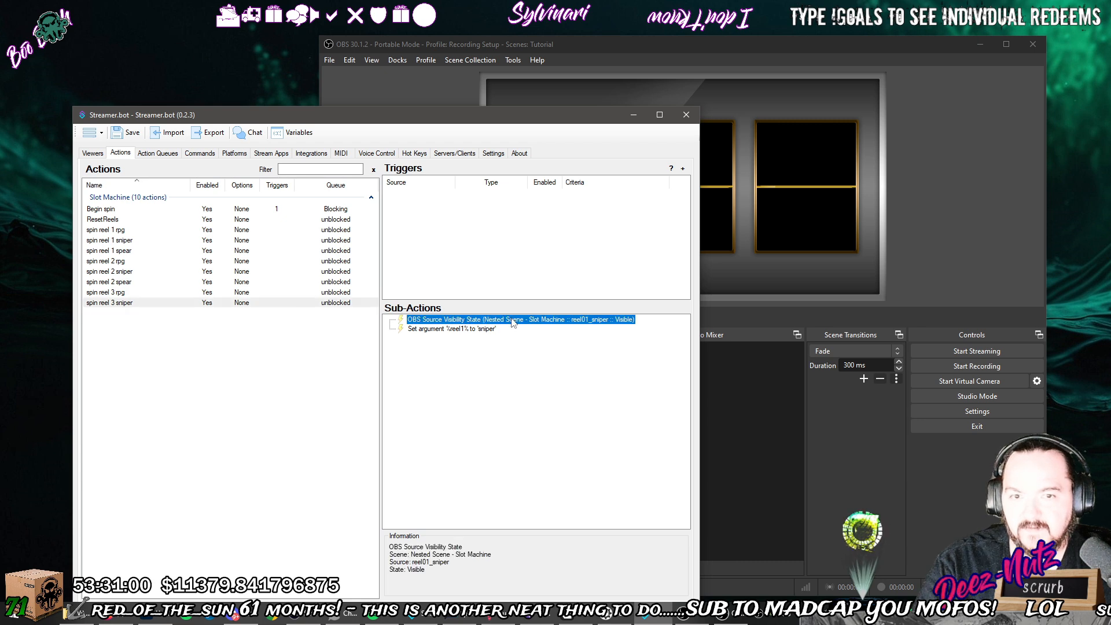
{"action": "double_click", "coordinate": [357, 368]}
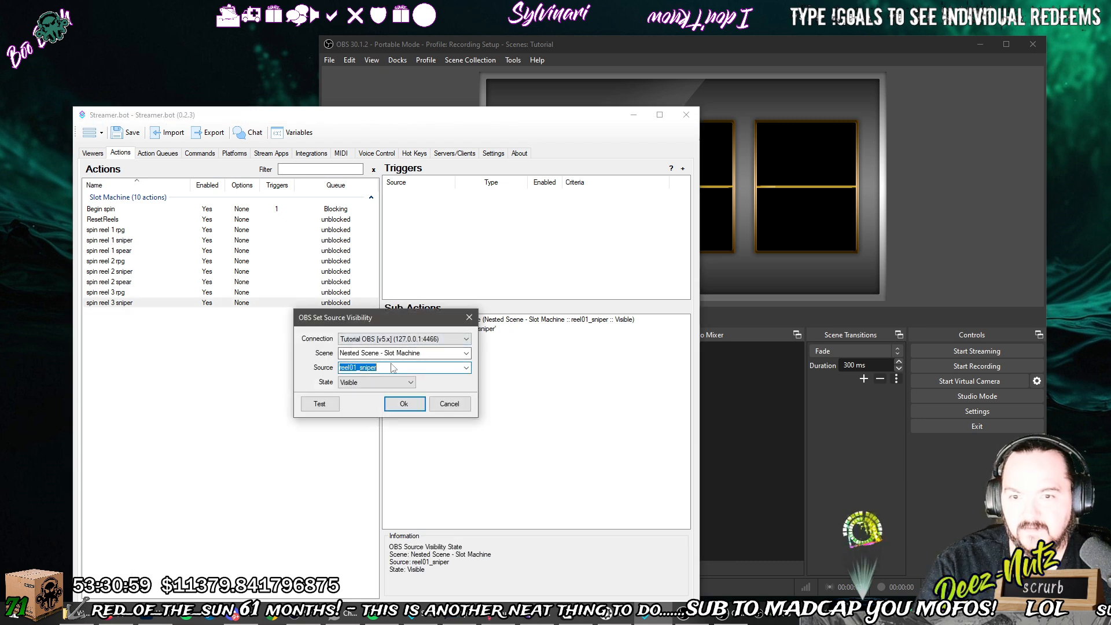
{"action": "left_click", "coordinate": [466, 368]}
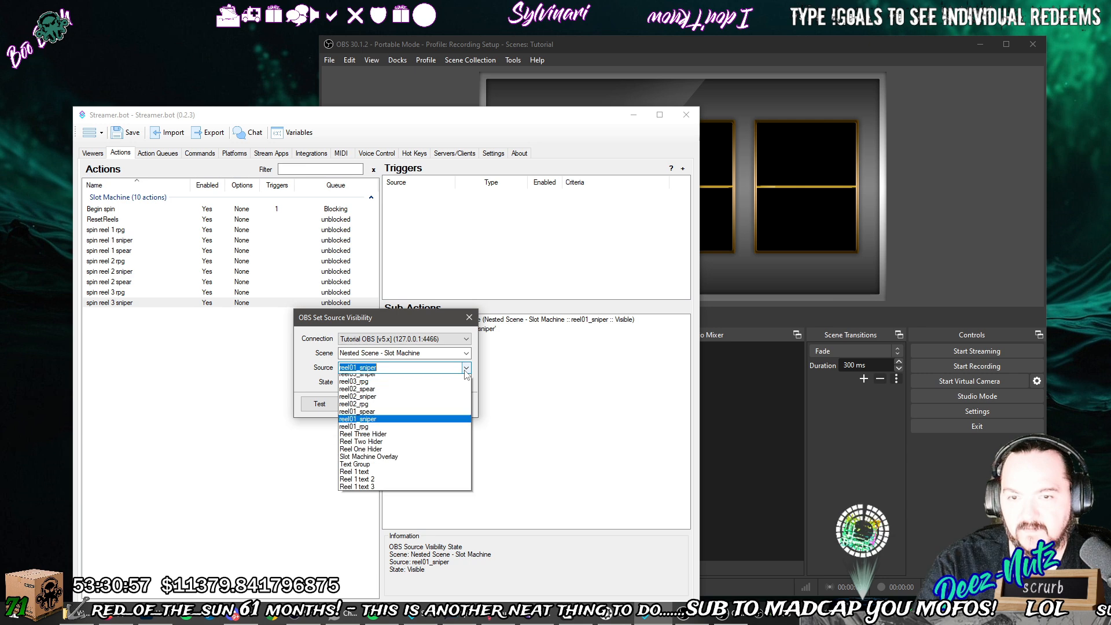
{"action": "left_click", "coordinate": [436, 394]}
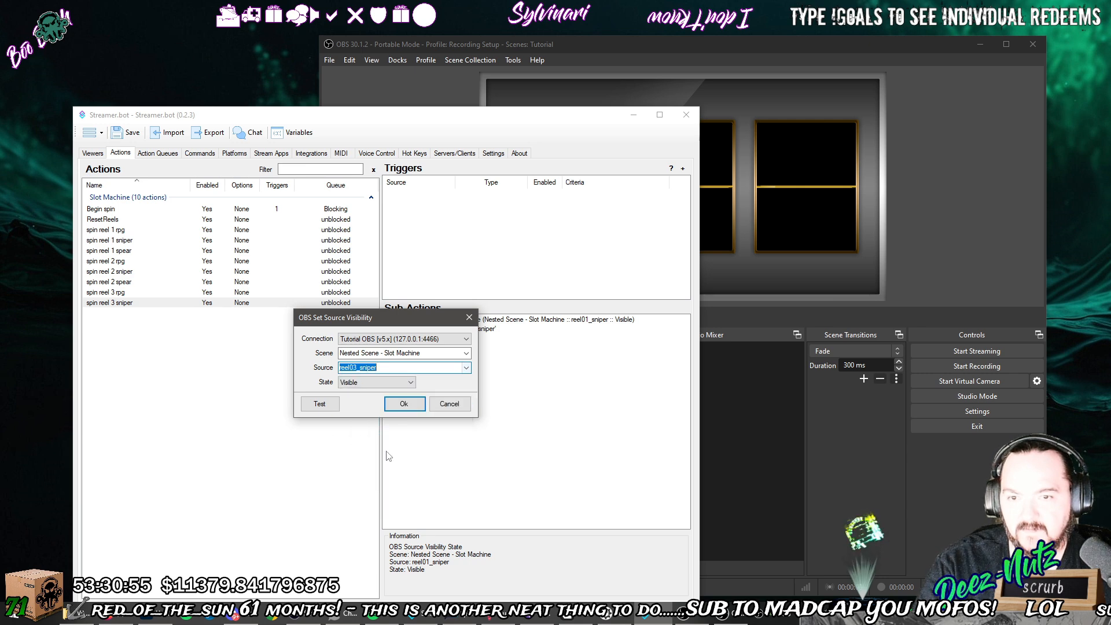
{"action": "left_click", "coordinate": [401, 405]}
Duplicate the spin reel 1 spear action and rename the copy to spin reel 3 spear.
{"action": "right_click", "coordinate": [171, 302]}
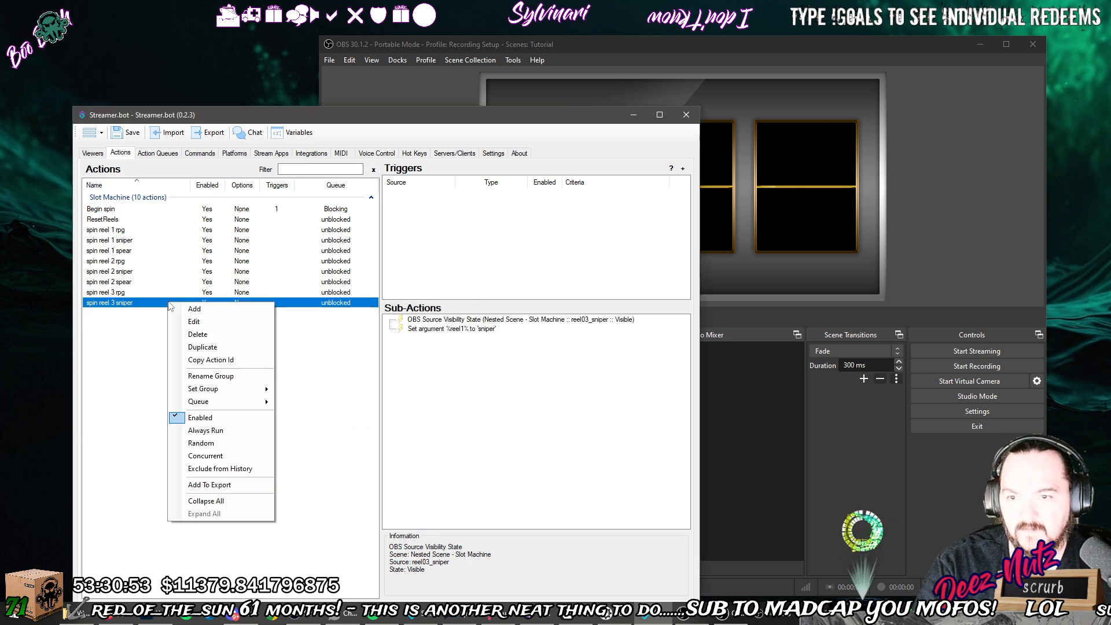
{"action": "left_click", "coordinate": [137, 250]}
{"action": "right_click", "coordinate": [135, 249]}
{"action": "left_click", "coordinate": [159, 295]}
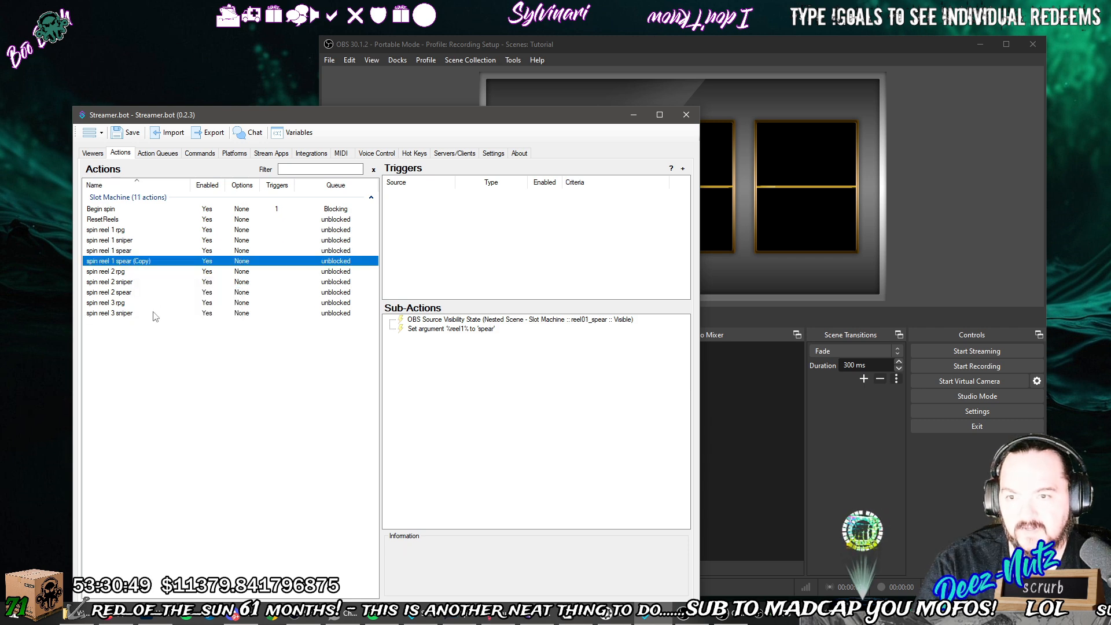
{"action": "double_click", "coordinate": [154, 265]}
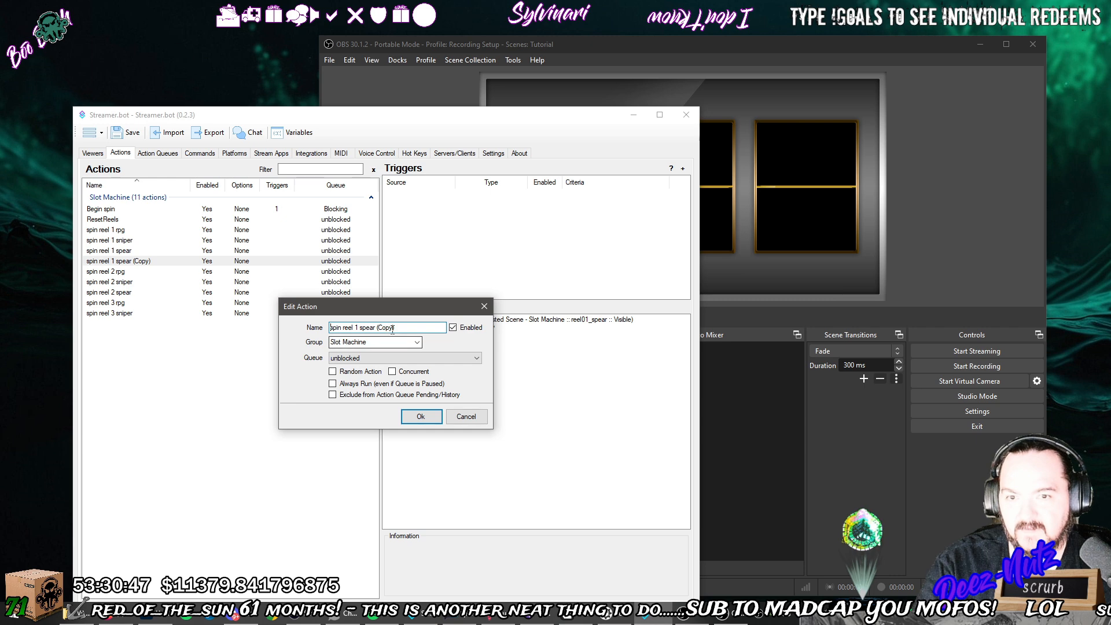
{"action": "left_click_drag", "start_coordinate": [412, 328], "coordinate": [380, 328]}
{"action": "key", "text": "BackSpace"}
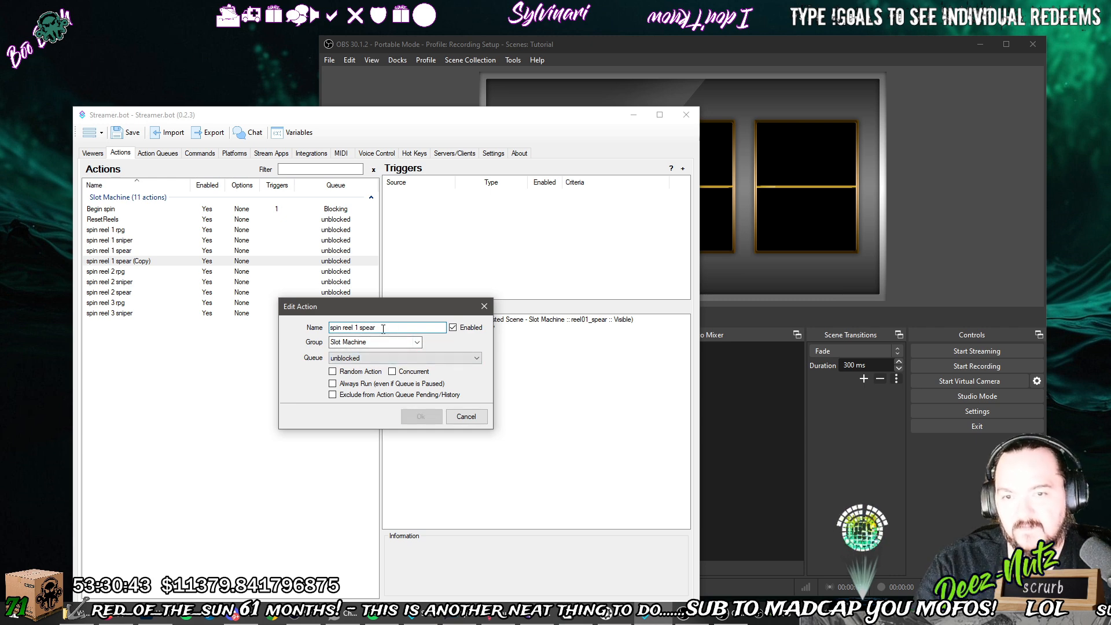
{"action": "double_click", "coordinate": [357, 327]}
{"action": "type", "text": "3"}
{"action": "left_click", "coordinate": [420, 416]}
In the spin reel 3 spear action, change the visibility source to reel03_spear and the argument's variable name to reel3.
{"action": "double_click", "coordinate": [580, 325]}
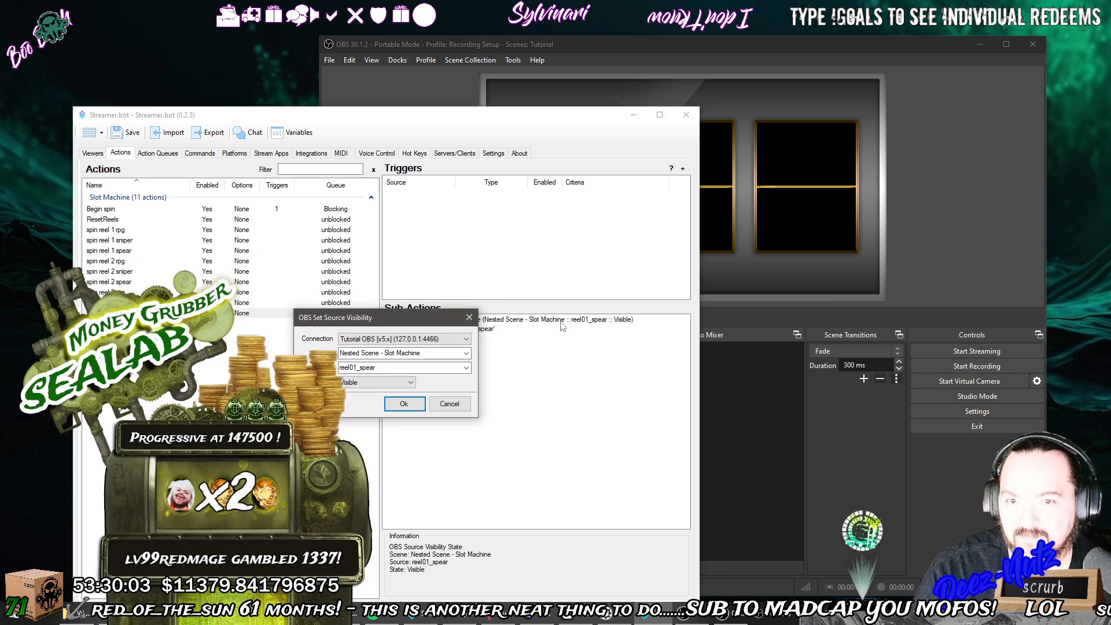
{"action": "left_click", "coordinate": [466, 368]}
{"action": "left_click", "coordinate": [463, 386]}
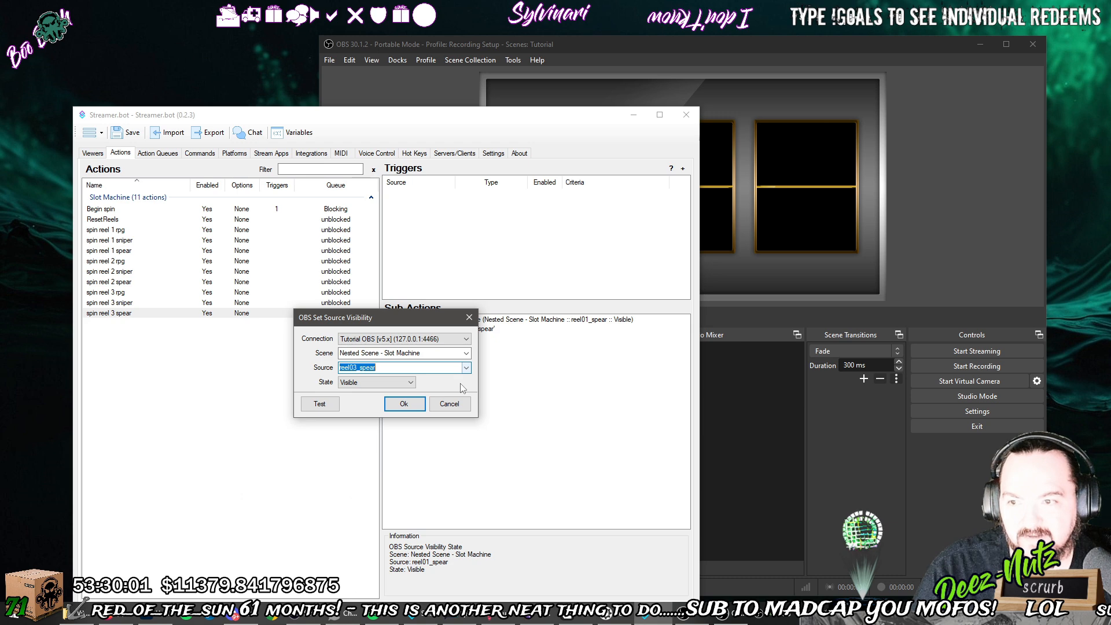
{"action": "left_click", "coordinate": [404, 404]}
{"action": "left_click", "coordinate": [469, 329]}
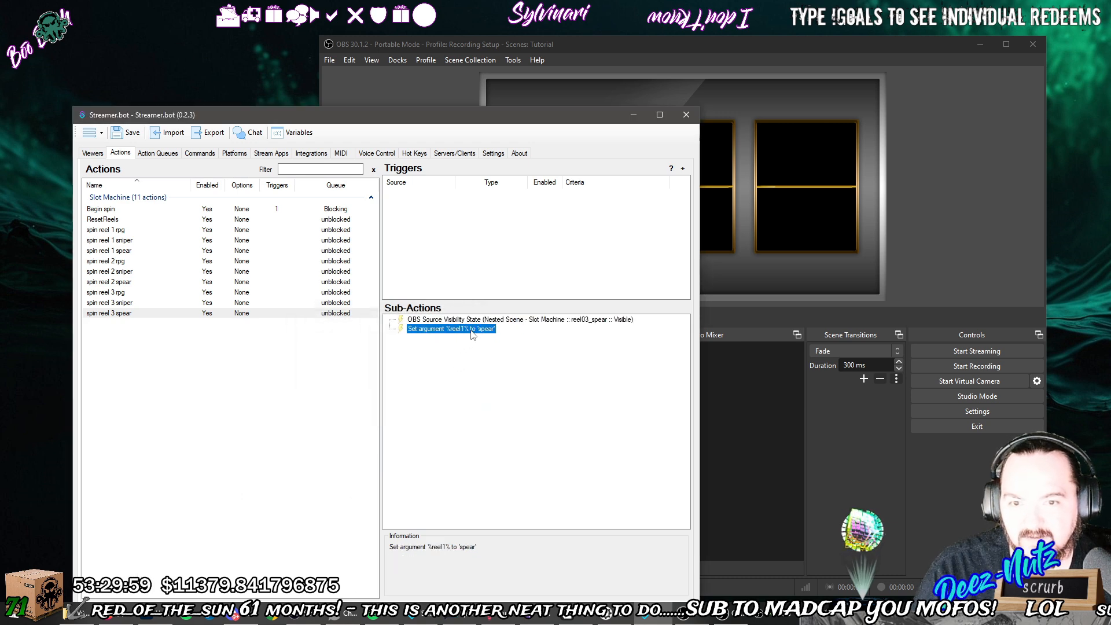
{"action": "double_click", "coordinate": [469, 329]}
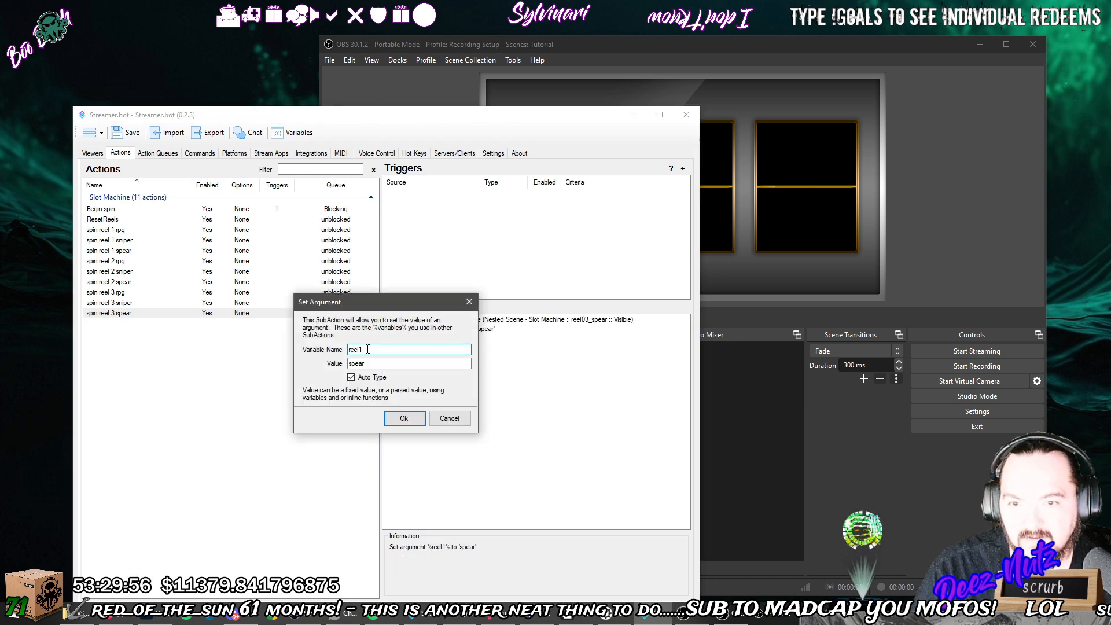
{"action": "left_click", "coordinate": [404, 418]}
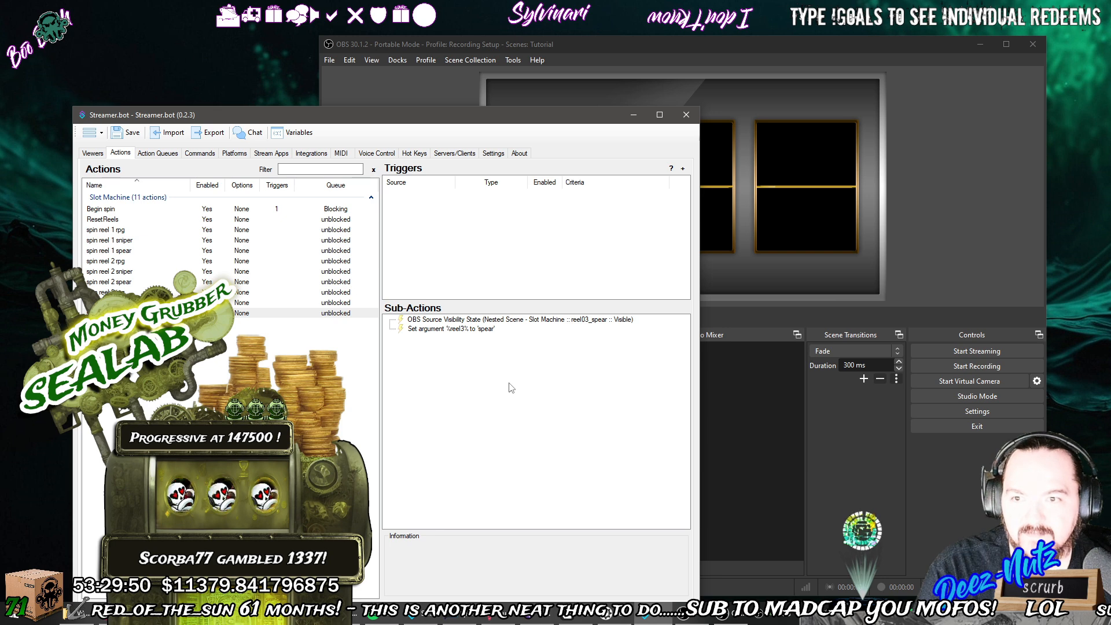
Review the sub-actions of the spin reel actions one by one, checking their sources and arguments.
{"action": "left_click", "coordinate": [125, 242]}
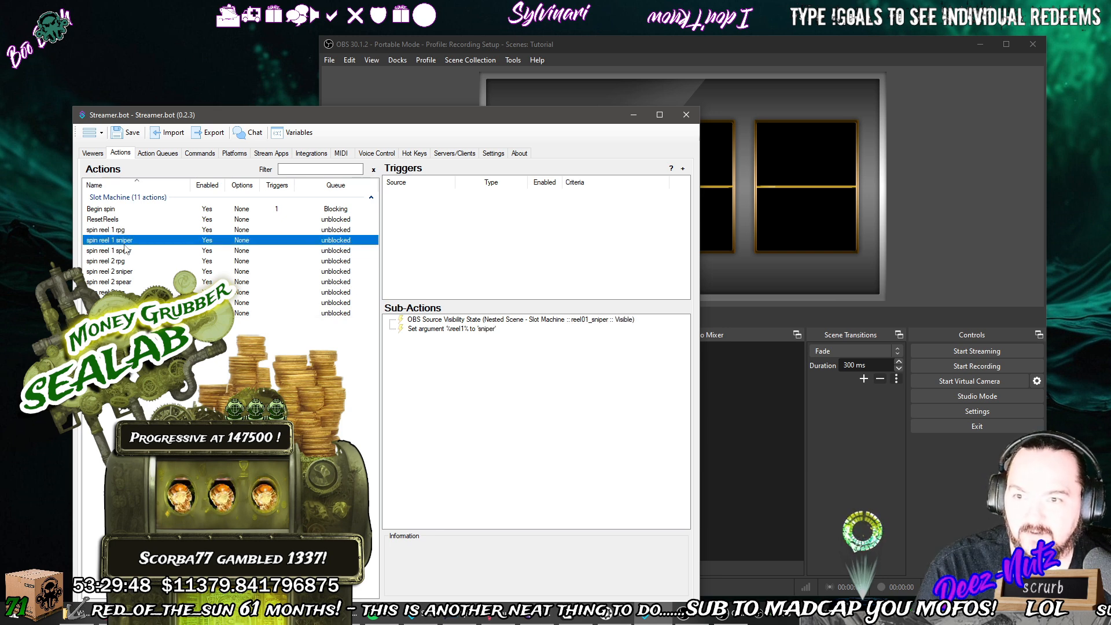
{"action": "left_click", "coordinate": [126, 252]}
{"action": "left_click", "coordinate": [127, 262]}
{"action": "left_click", "coordinate": [128, 272]}
{"action": "left_click", "coordinate": [129, 283]}
{"action": "key", "text": "Down"}
{"action": "key", "text": "Down"}
{"action": "key", "text": "Down"}
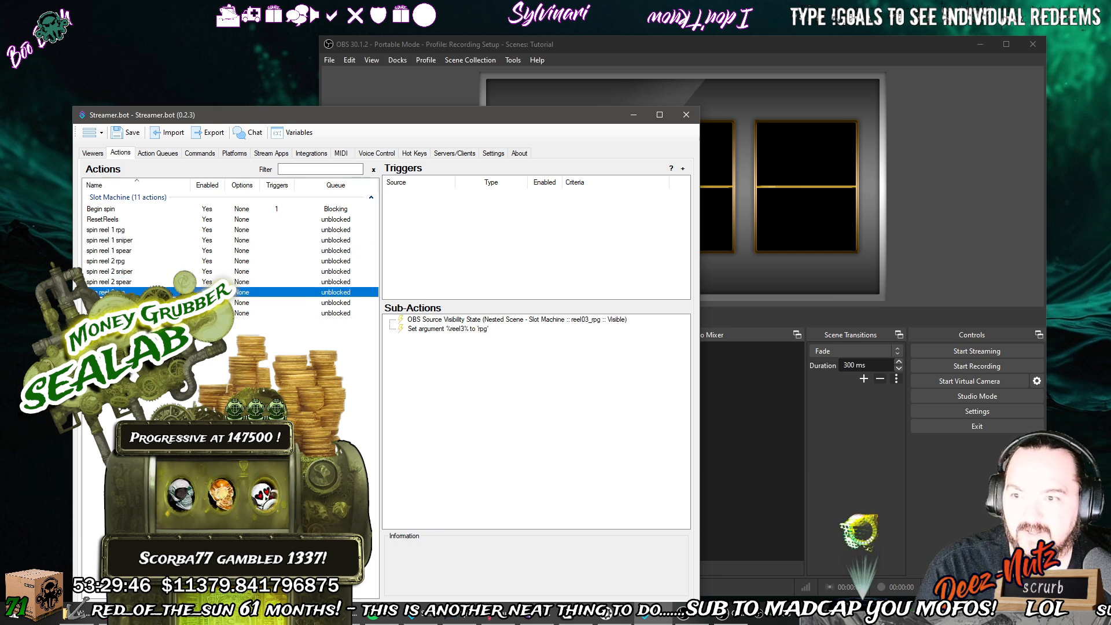
Delete the Weapon_01_sniper1, Item_02_spear, Place_01_winter, Item_01_nordic and Weapon_02_rpg visibility sub-actions from the ResetReels action.
{"action": "left_click", "coordinate": [138, 219]}
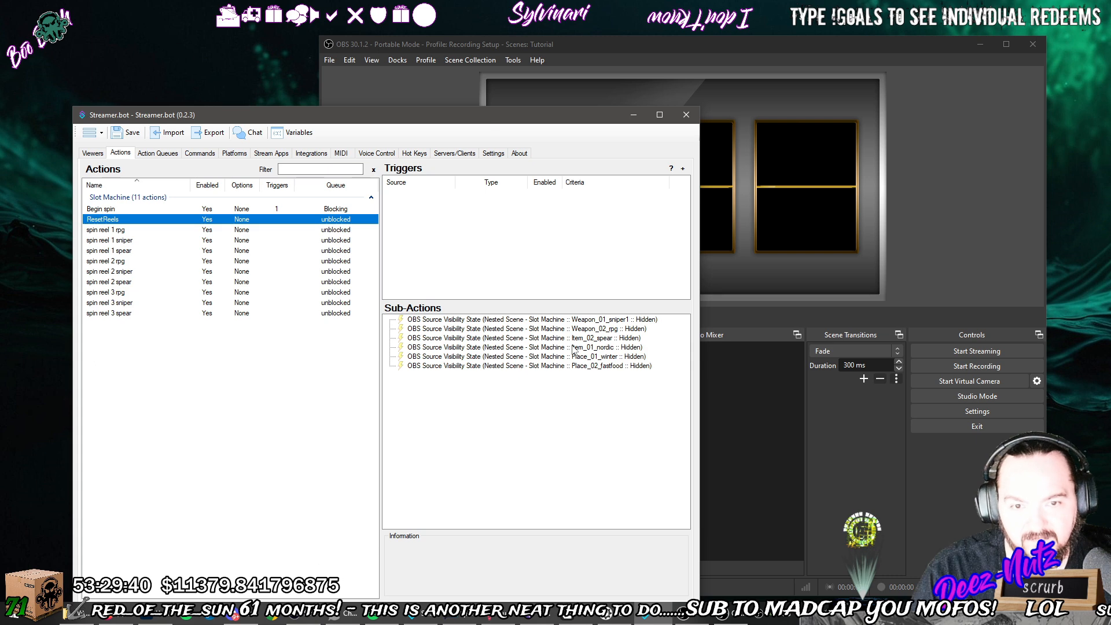
{"action": "left_click", "coordinate": [615, 320]}
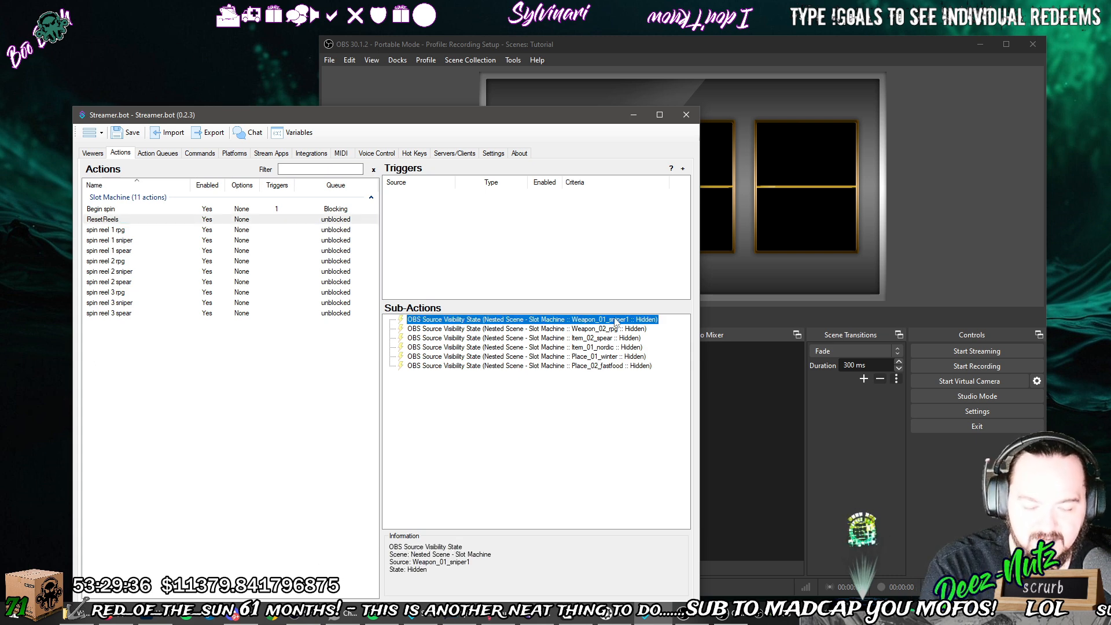
{"action": "key", "text": "Delete"}
{"action": "left_click", "coordinate": [409, 401]}
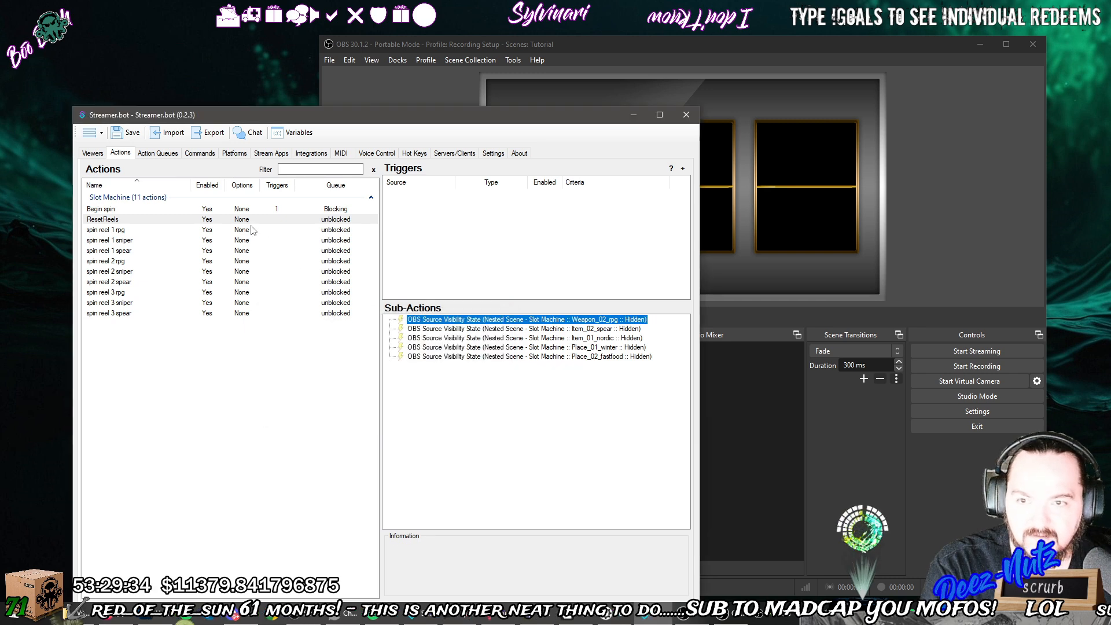
{"action": "left_click", "coordinate": [528, 328]}
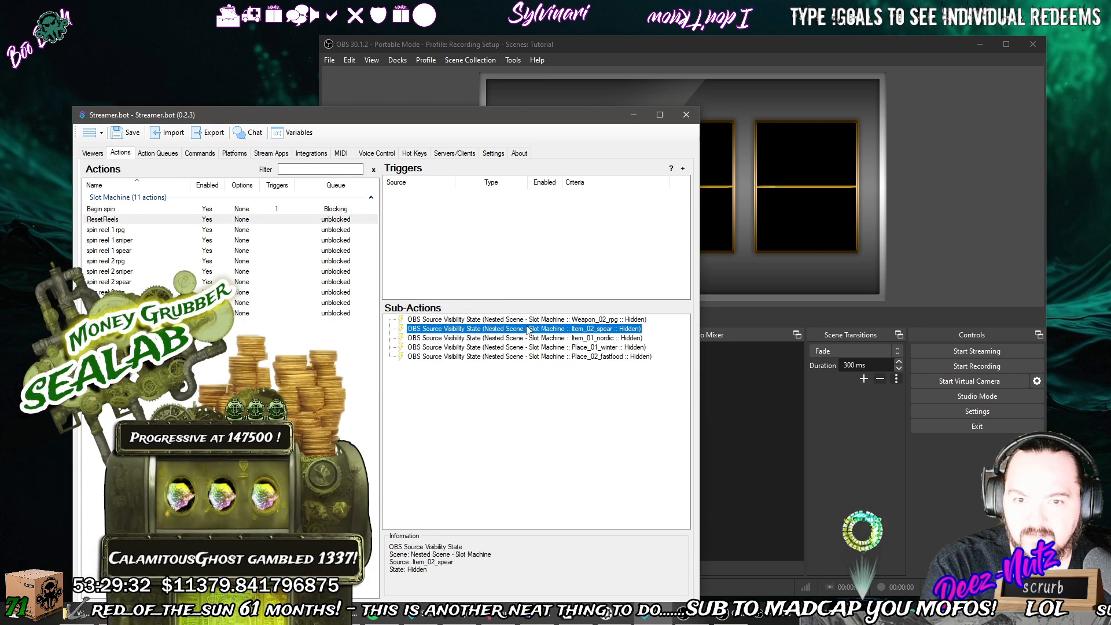
{"action": "key", "text": "Delete"}
{"action": "key", "text": "Return"}
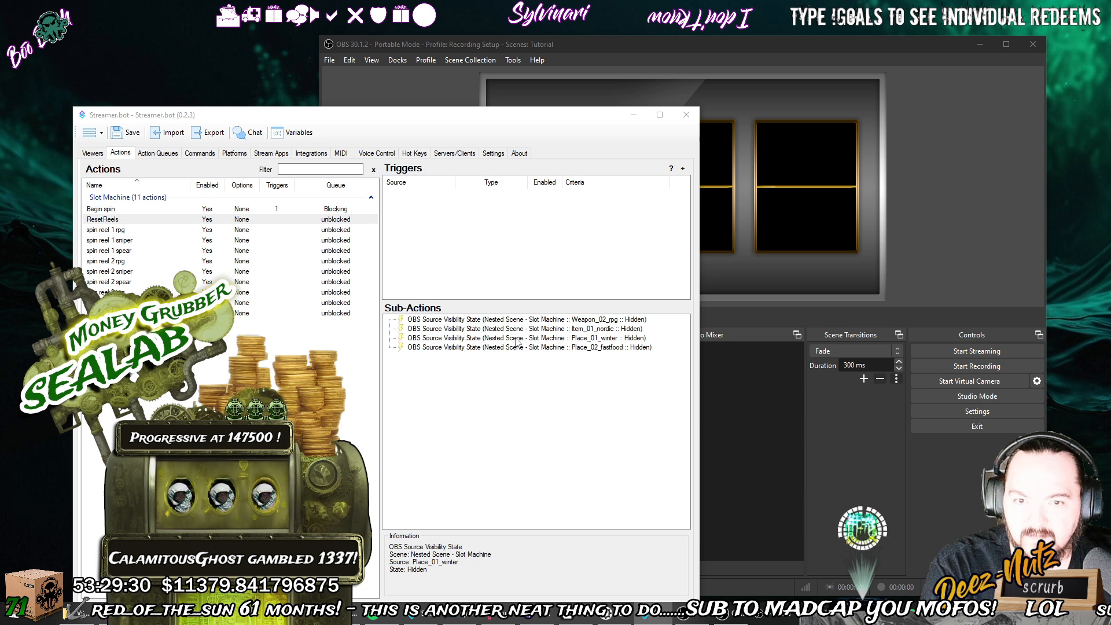
{"action": "key", "text": "Delete"}
{"action": "left_click", "coordinate": [429, 401]}
{"action": "left_click", "coordinate": [542, 331]}
{"action": "key", "text": "Delete"}
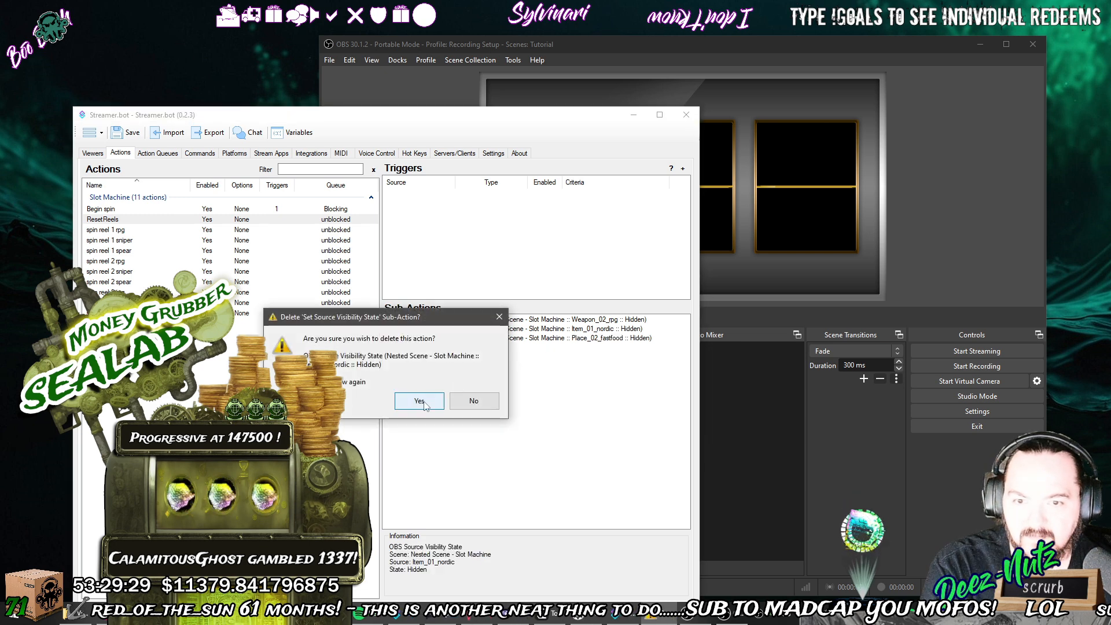
{"action": "left_click", "coordinate": [425, 403]}
{"action": "left_click", "coordinate": [556, 320]}
{"action": "key", "text": "Delete"}
{"action": "key", "text": "Return"}
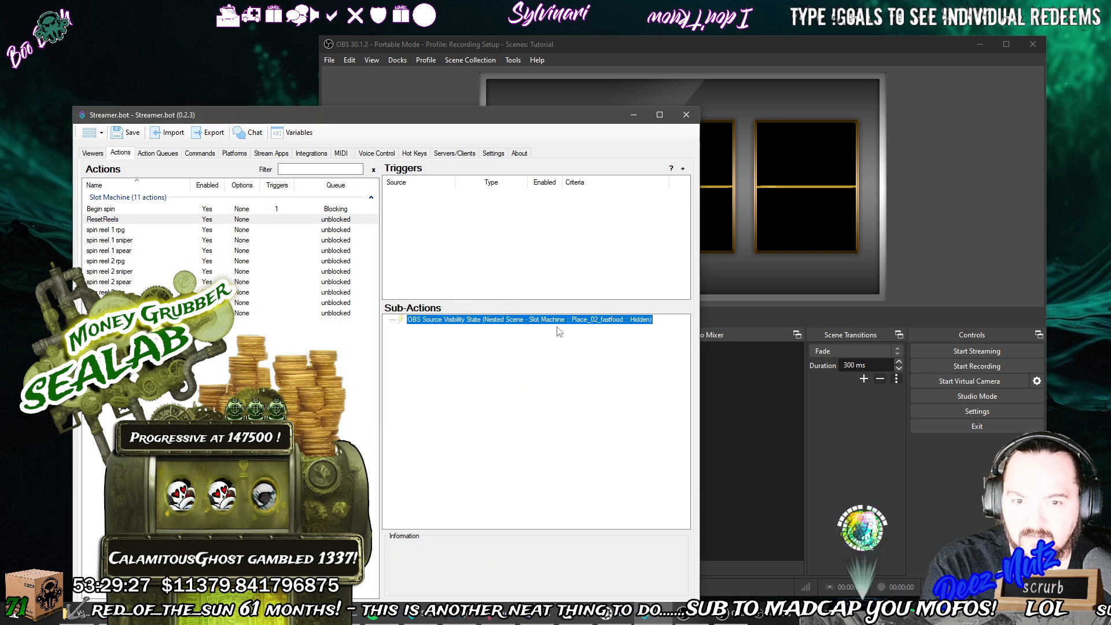
Change the source of the remaining hidden visibility sub-action in ResetReels to reel01_rpg.
{"action": "left_click", "coordinate": [573, 322]}
{"action": "double_click", "coordinate": [573, 321]}
{"action": "scroll", "coordinate": [466, 368], "scroll_direction": "down", "scroll_amount": 3}
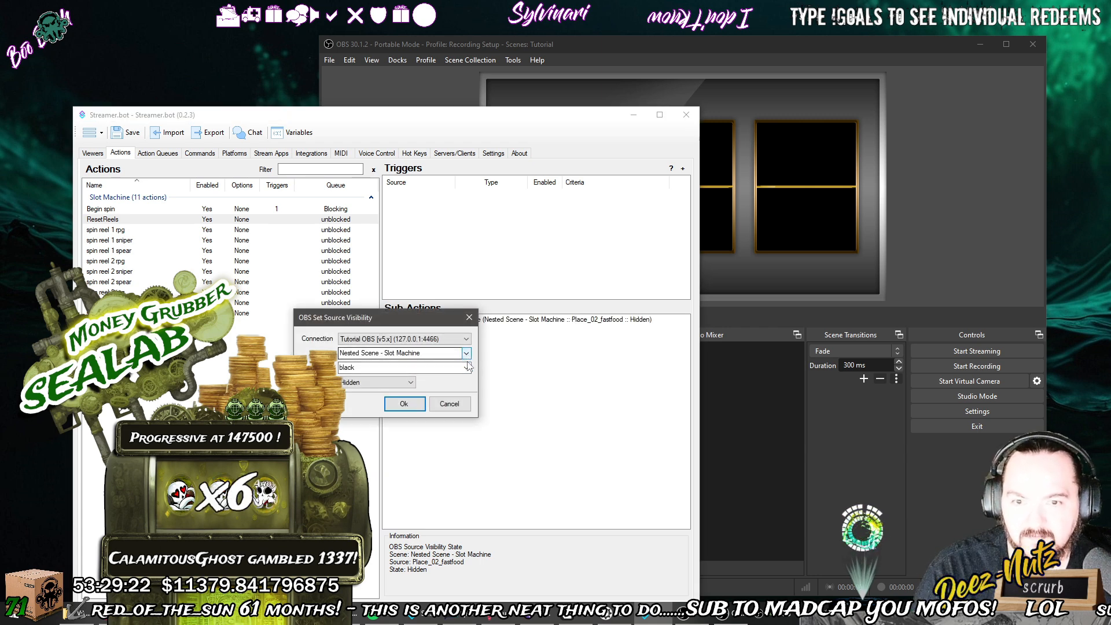
{"action": "left_click", "coordinate": [466, 368]}
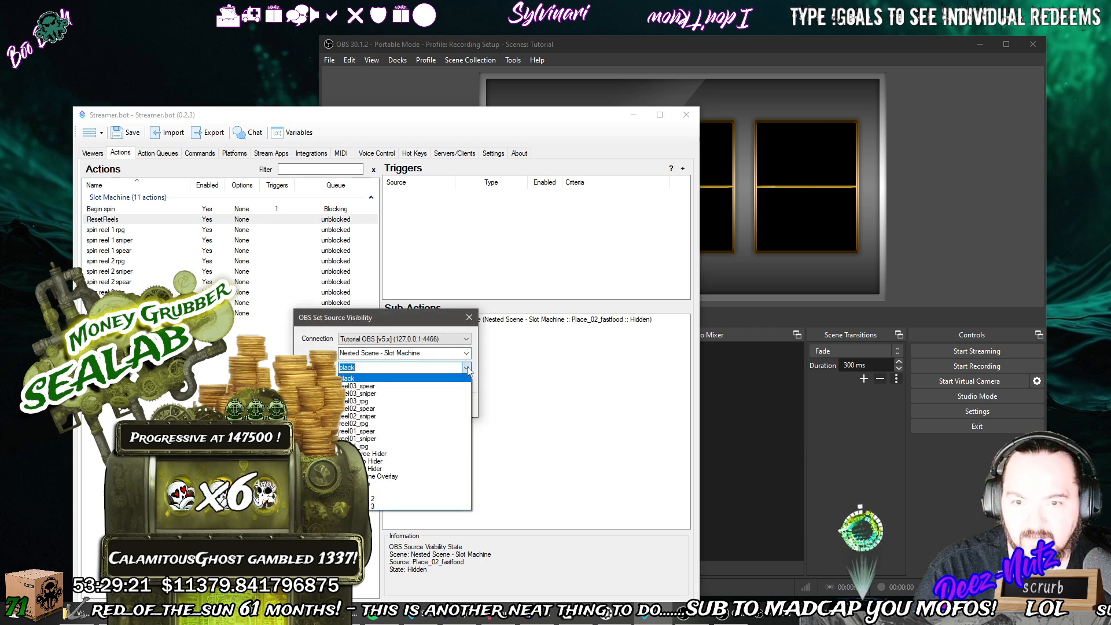
{"action": "left_click", "coordinate": [435, 447]}
{"action": "left_click", "coordinate": [404, 404]}
Duplicate the reel01_rpg visibility sub-action in ResetReels and change the copy's source to reel01_sniper.
{"action": "right_click", "coordinate": [546, 320]}
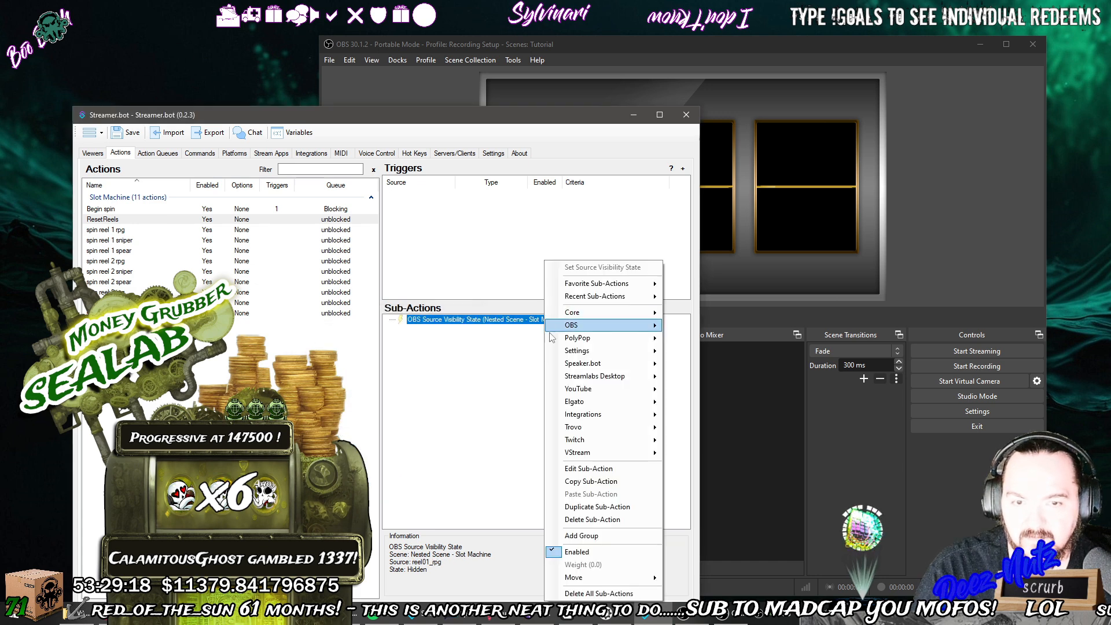
{"action": "left_click", "coordinate": [579, 508]}
{"action": "double_click", "coordinate": [539, 329]}
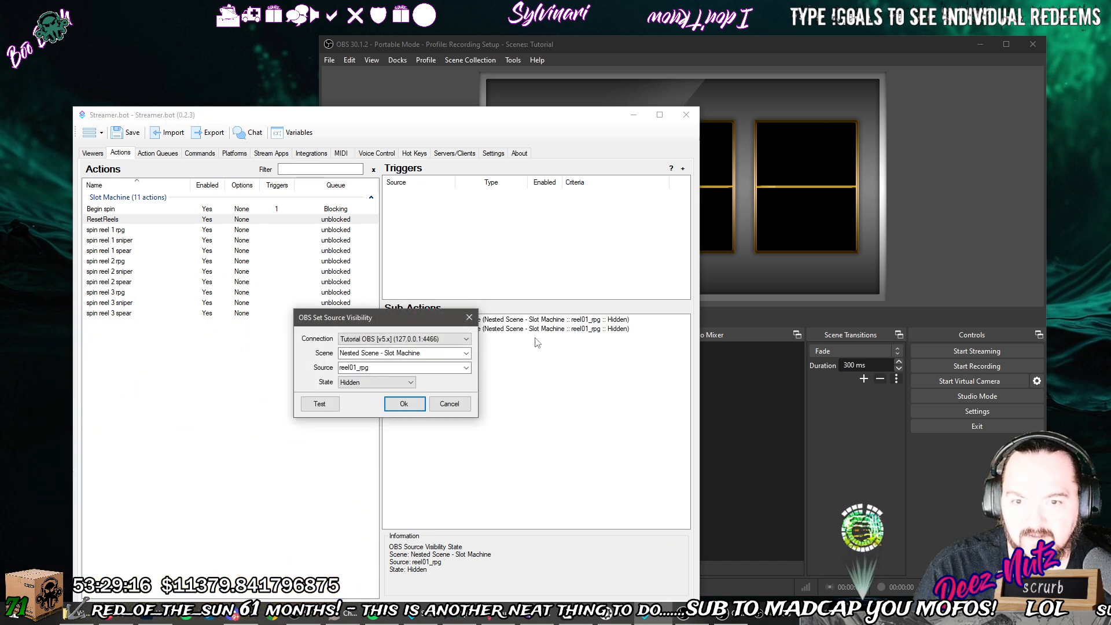
{"action": "left_click", "coordinate": [469, 369]}
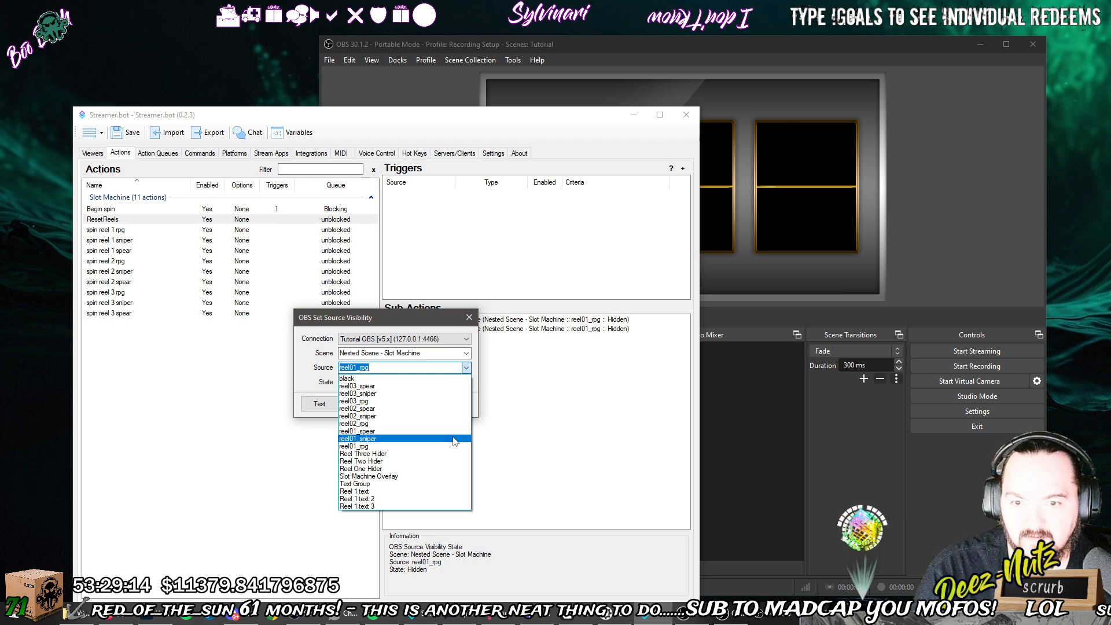
{"action": "left_click", "coordinate": [431, 440]}
{"action": "left_click", "coordinate": [414, 407]}
Duplicate the reel01_sniper visibility sub-action in ResetReels and set the copy's source to reel01_spear.
{"action": "right_click", "coordinate": [569, 334]}
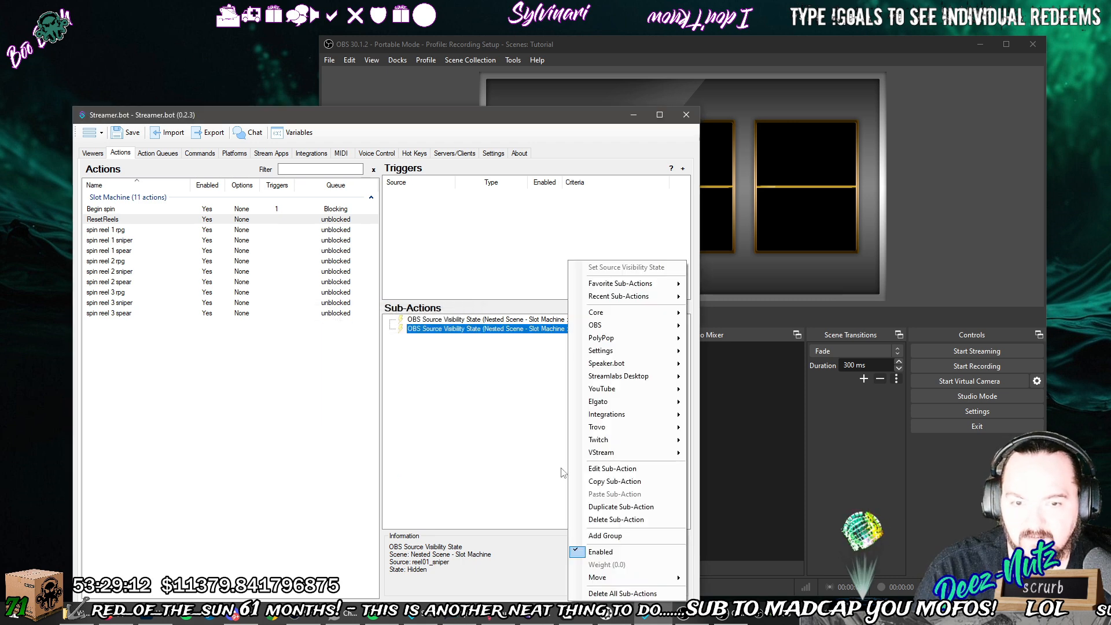
{"action": "left_click", "coordinate": [617, 507]}
{"action": "double_click", "coordinate": [564, 339]}
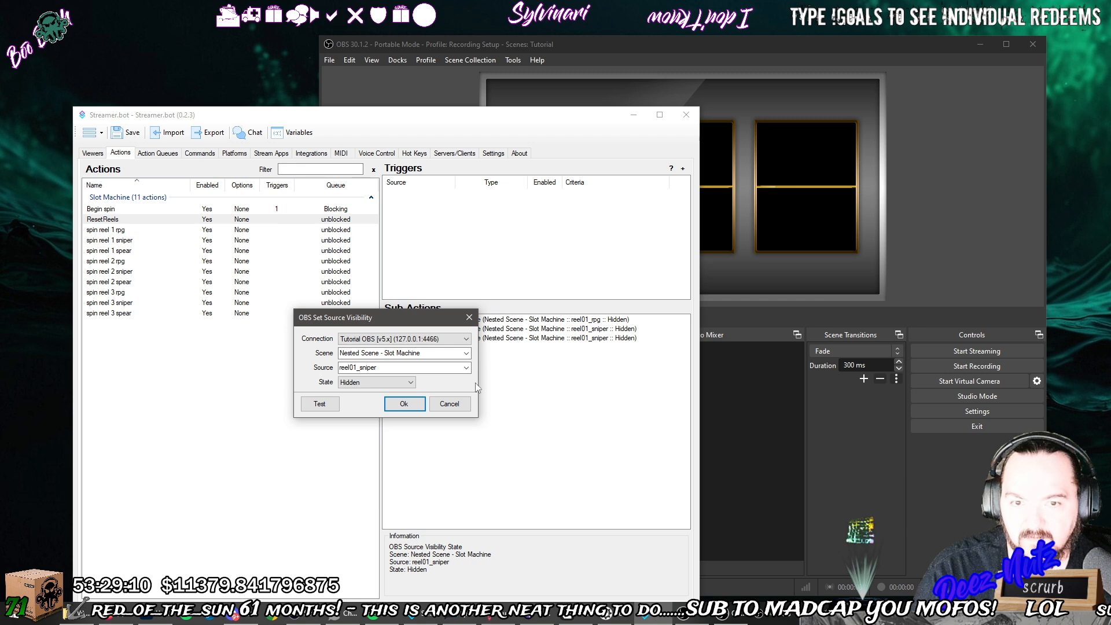
{"action": "left_click", "coordinate": [466, 369]}
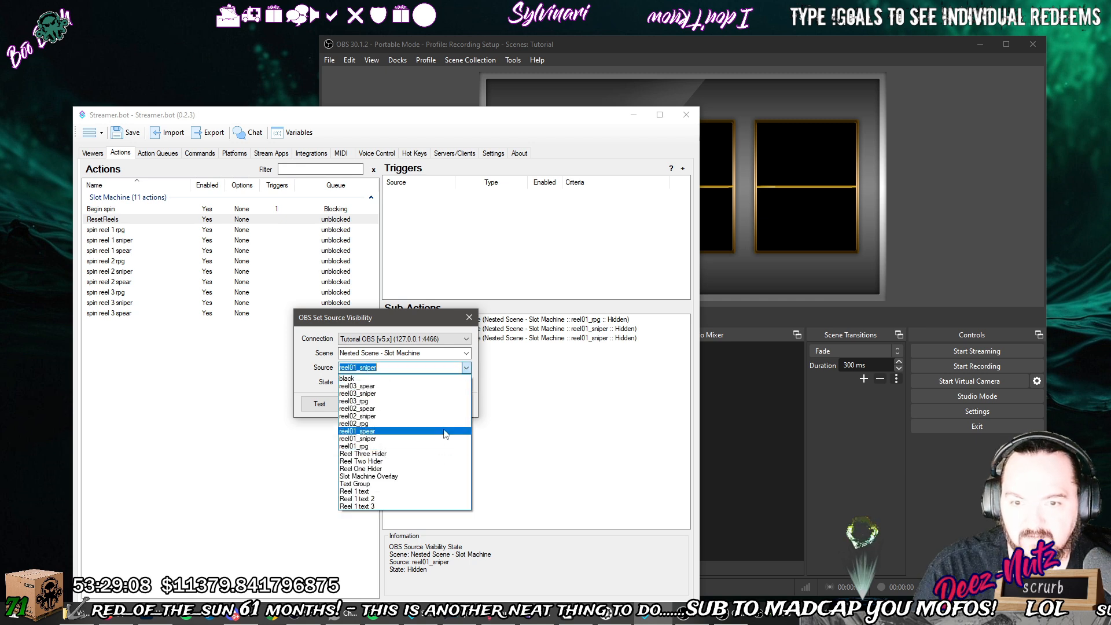
{"action": "left_click", "coordinate": [445, 432]}
{"action": "left_click", "coordinate": [415, 406]}
Duplicate the reel01_spear visibility sub-action in ResetReels and set the copy's source to reel02_rpg.
{"action": "right_click", "coordinate": [609, 347]}
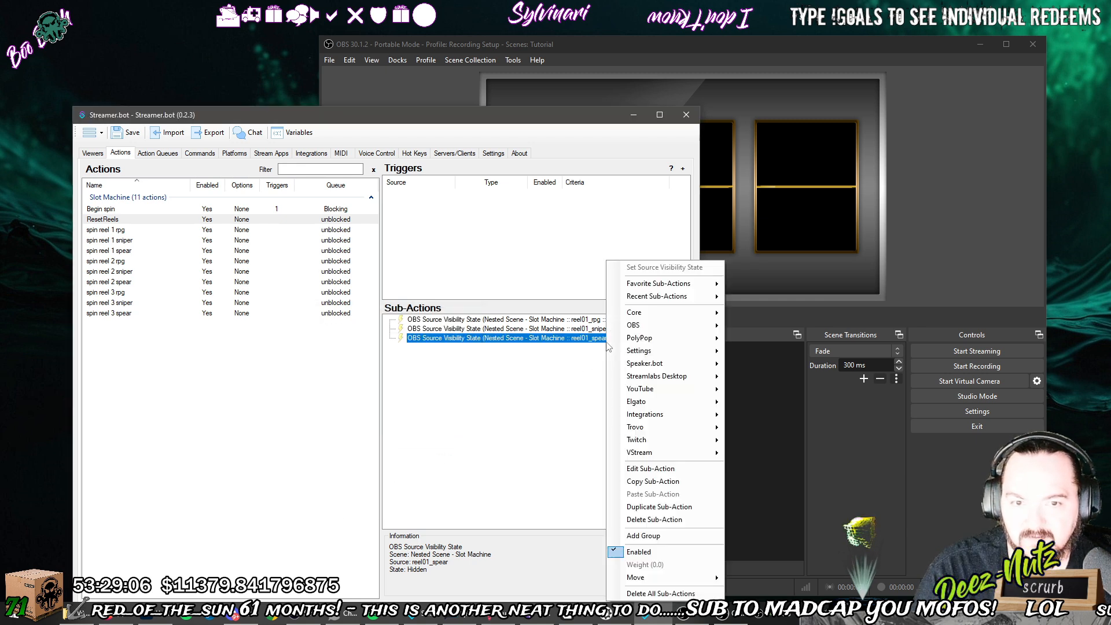
{"action": "left_click", "coordinate": [619, 508]}
{"action": "double_click", "coordinate": [565, 349]}
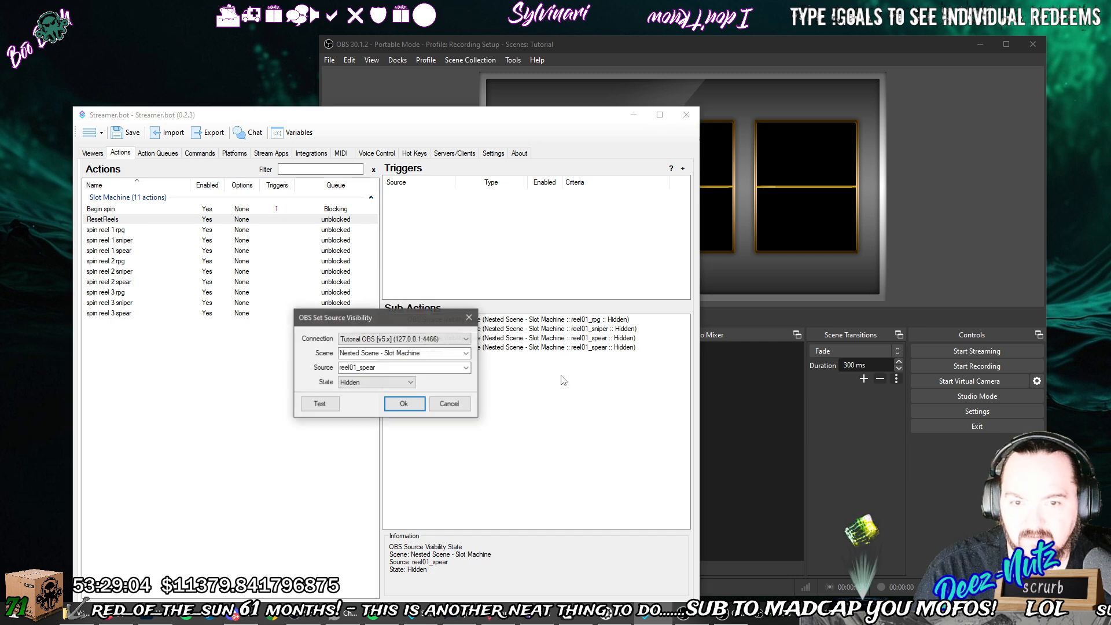
{"action": "left_click", "coordinate": [467, 369]}
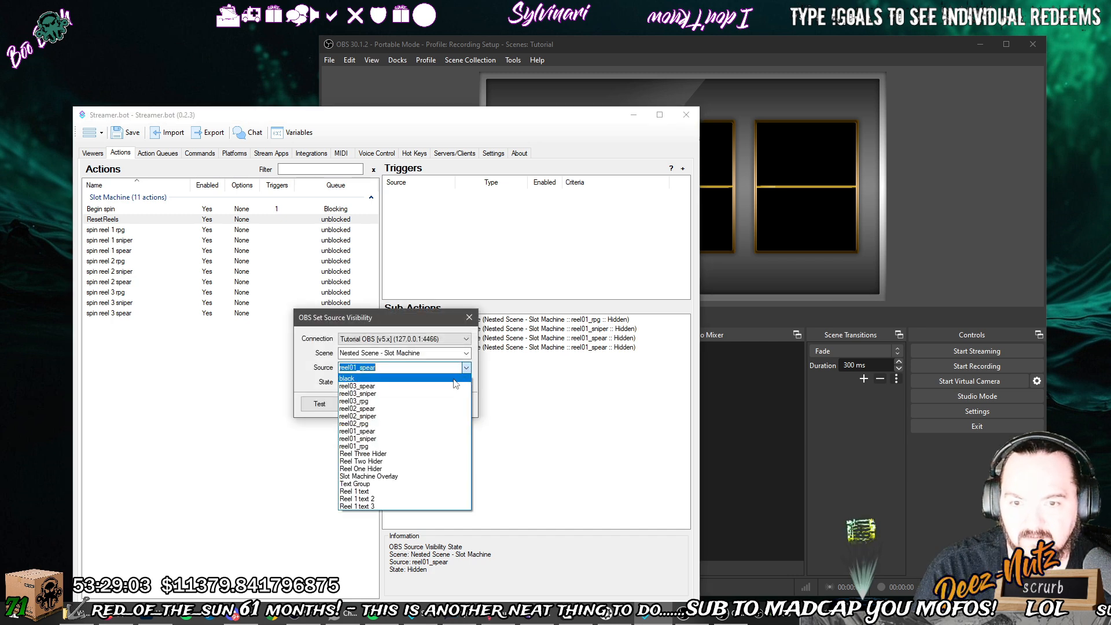
{"action": "left_click", "coordinate": [440, 424]}
{"action": "left_click", "coordinate": [414, 405]}
Duplicate the reel02_rpg visibility sub-action in ResetReels and change the copy's source to reel02_sniper.
{"action": "right_click", "coordinate": [571, 351]}
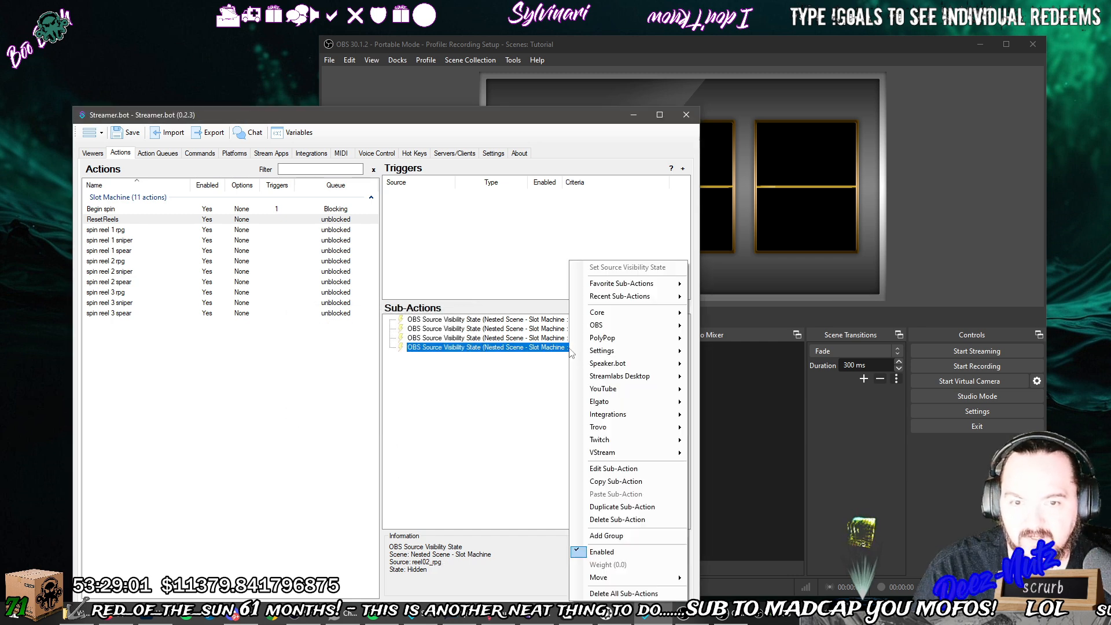
{"action": "left_click", "coordinate": [622, 507]}
{"action": "double_click", "coordinate": [556, 358]}
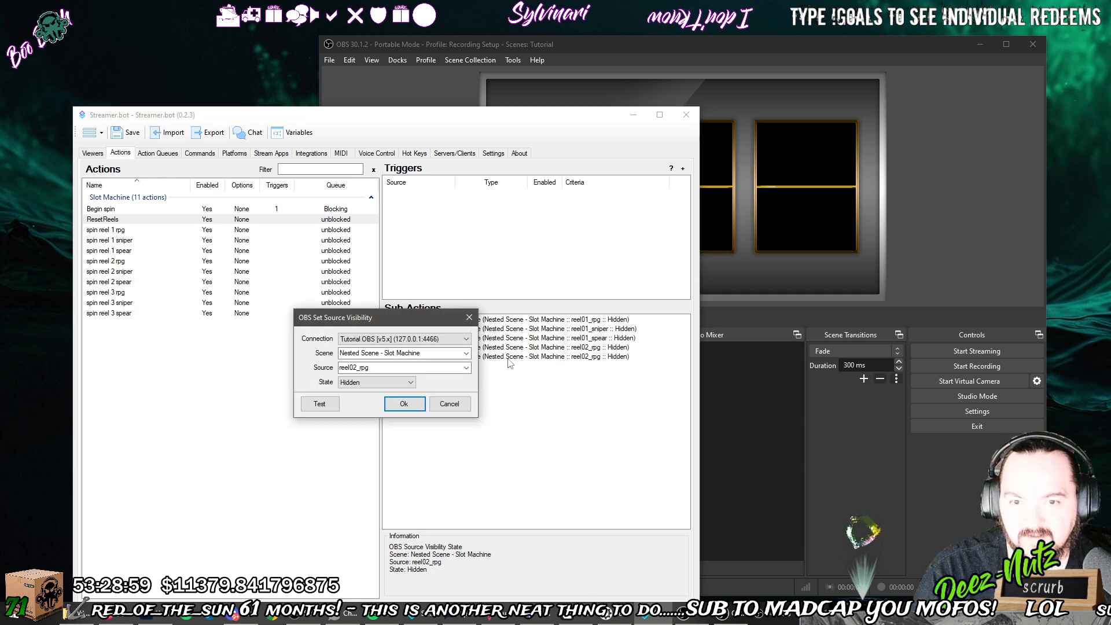
{"action": "left_click", "coordinate": [467, 368]}
{"action": "left_click", "coordinate": [452, 417]}
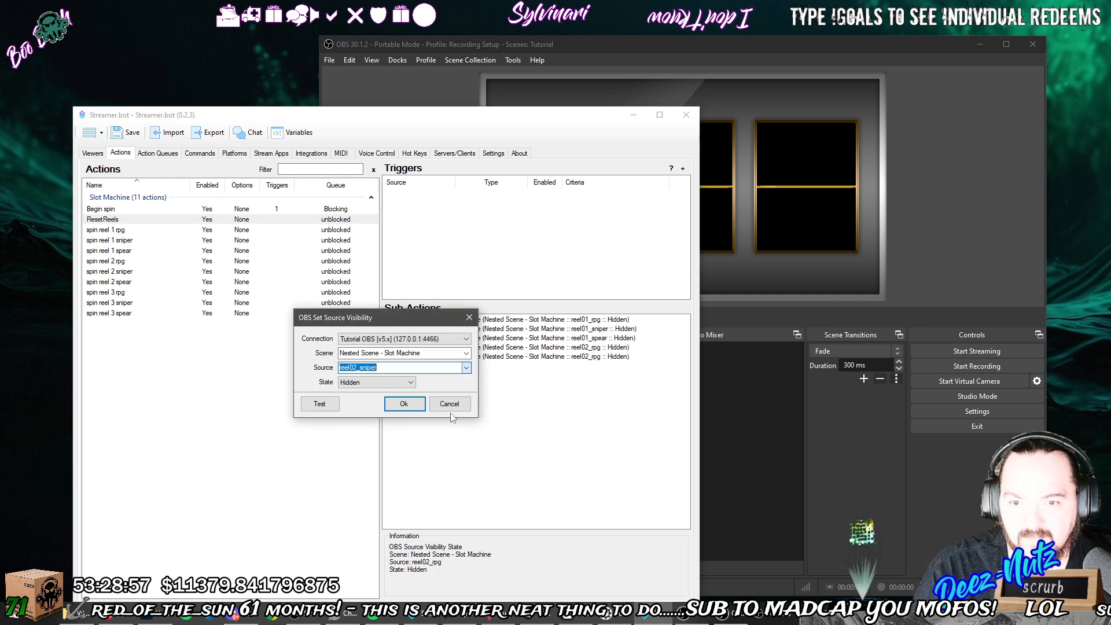
{"action": "left_click", "coordinate": [405, 404]}
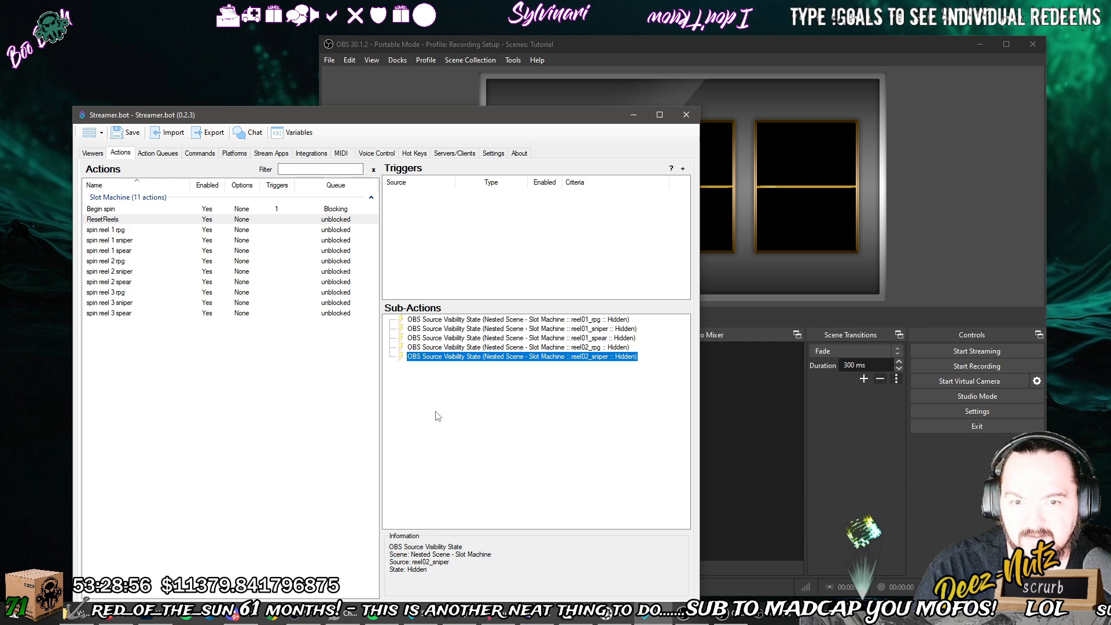
Duplicate the reel02_sniper visibility sub-action in ResetReels and set the copy's source to reel02_spear.
{"action": "right_click", "coordinate": [585, 361]}
{"action": "left_click", "coordinate": [608, 506]}
{"action": "double_click", "coordinate": [565, 367]}
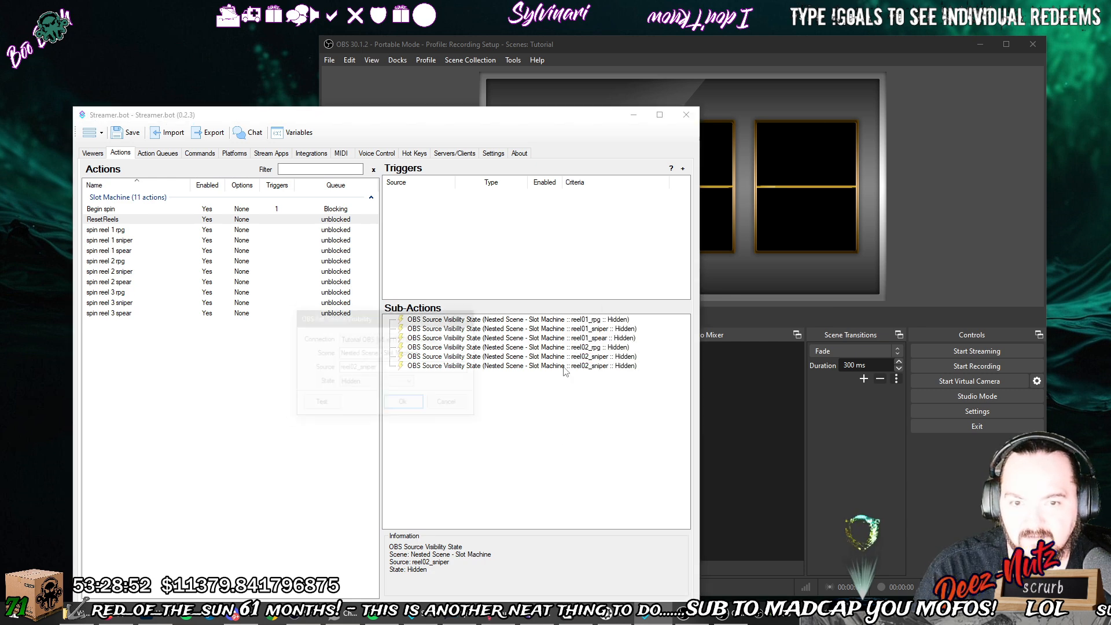
{"action": "left_click", "coordinate": [466, 368]}
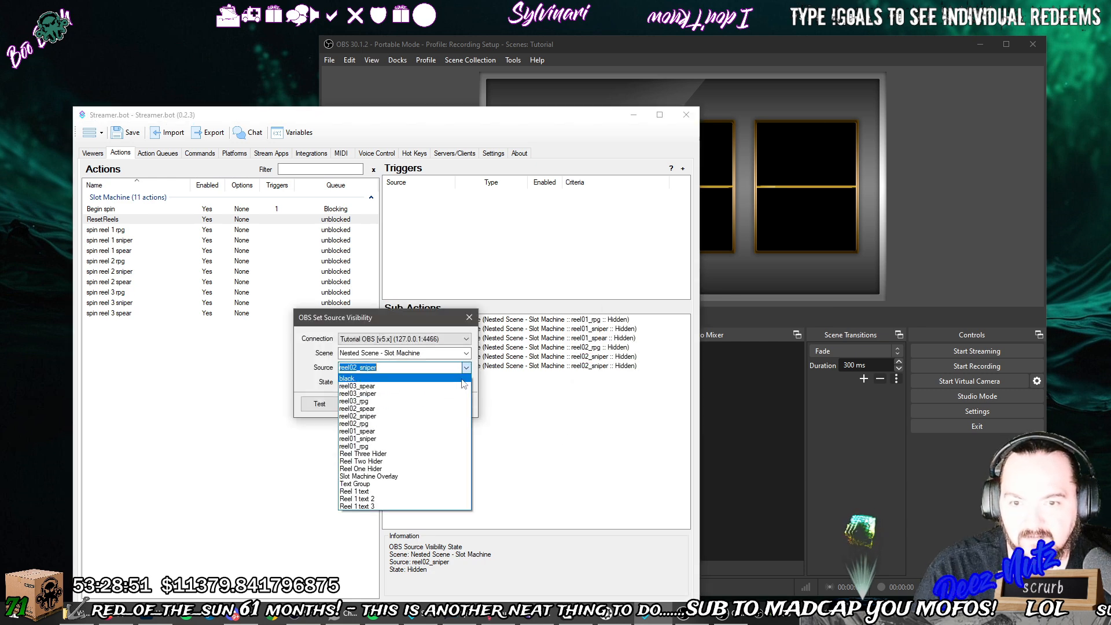
{"action": "left_click", "coordinate": [454, 409]}
{"action": "left_click", "coordinate": [404, 404]}
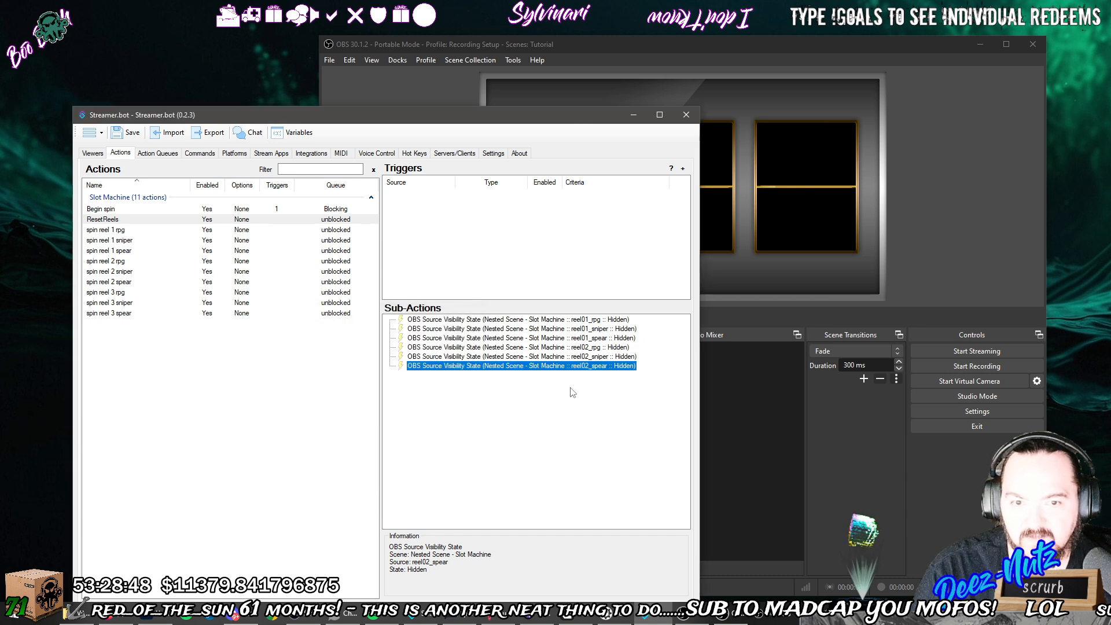
Duplicate the reel02_spear visibility sub-action in ResetReels and change the copy's source to reel03_rpg.
{"action": "left_click", "coordinate": [573, 368]}
{"action": "right_click", "coordinate": [573, 368]}
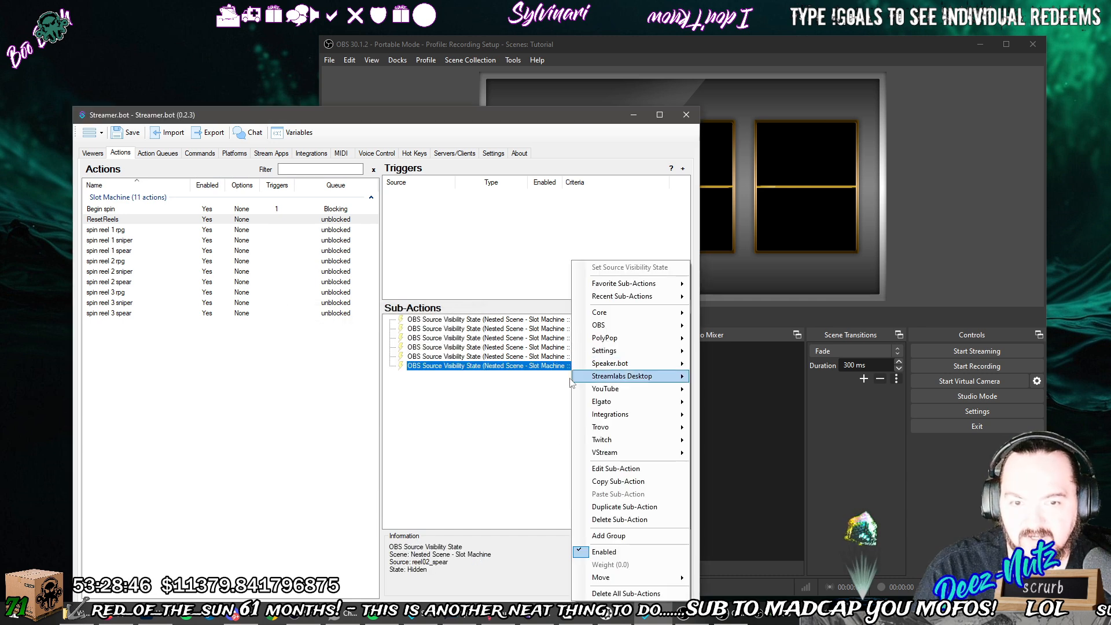
{"action": "left_click", "coordinate": [608, 507]}
{"action": "double_click", "coordinate": [480, 366]}
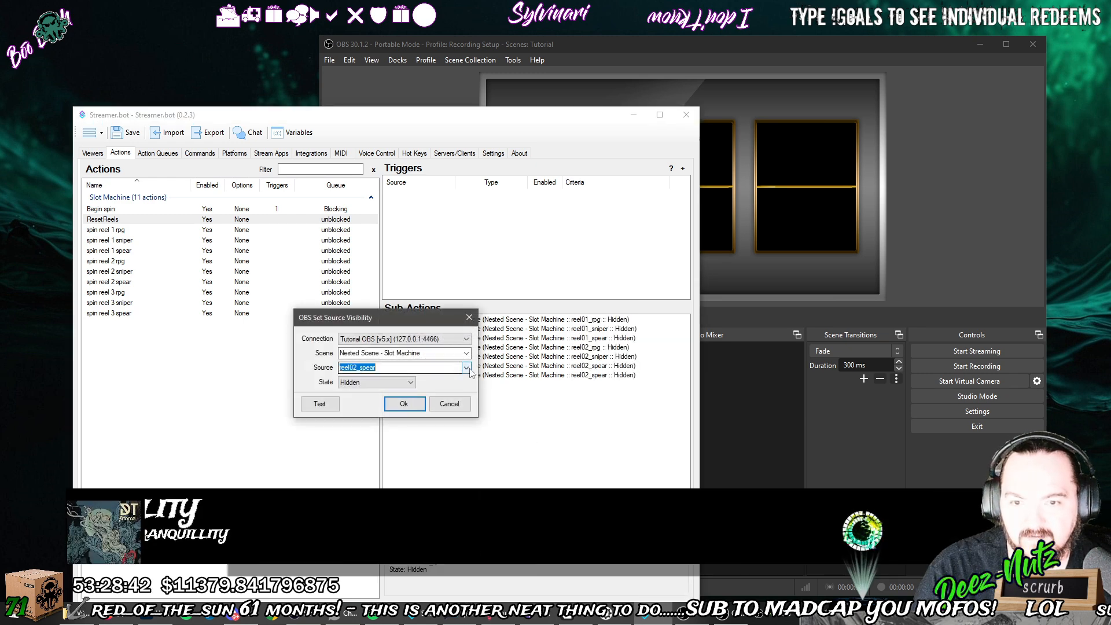
{"action": "left_click", "coordinate": [466, 368]}
{"action": "left_click", "coordinate": [423, 403]}
{"action": "left_click", "coordinate": [423, 404]}
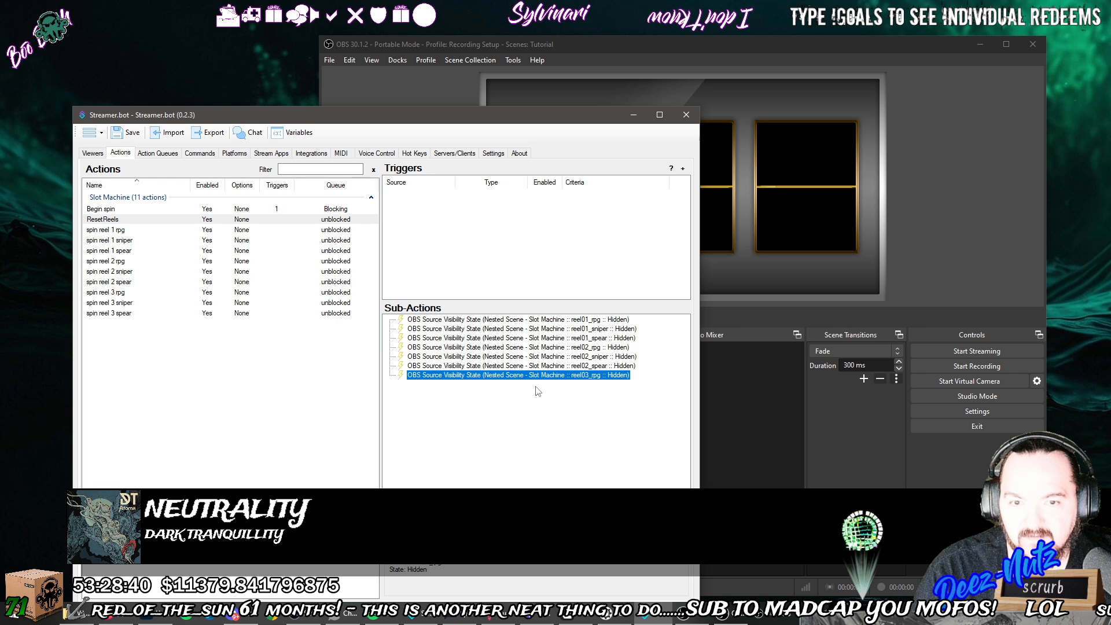
Duplicate the reel03_rpg visibility sub-action in ResetReels and set the copy's source to reel03_sniper.
{"action": "right_click", "coordinate": [539, 376]}
{"action": "left_click", "coordinate": [586, 507]}
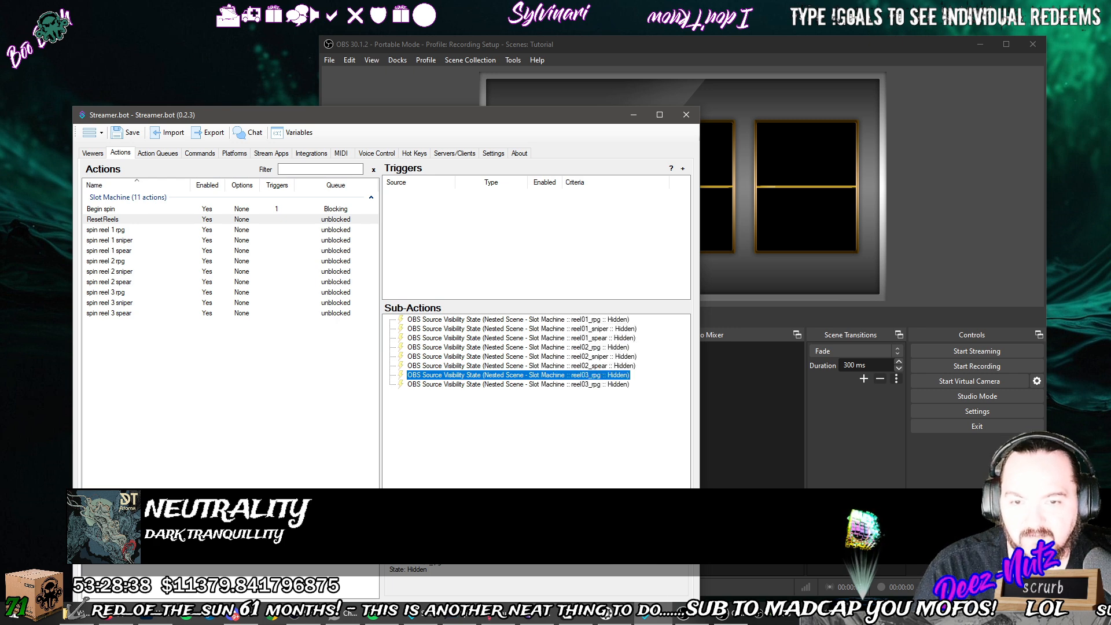
{"action": "double_click", "coordinate": [533, 384]}
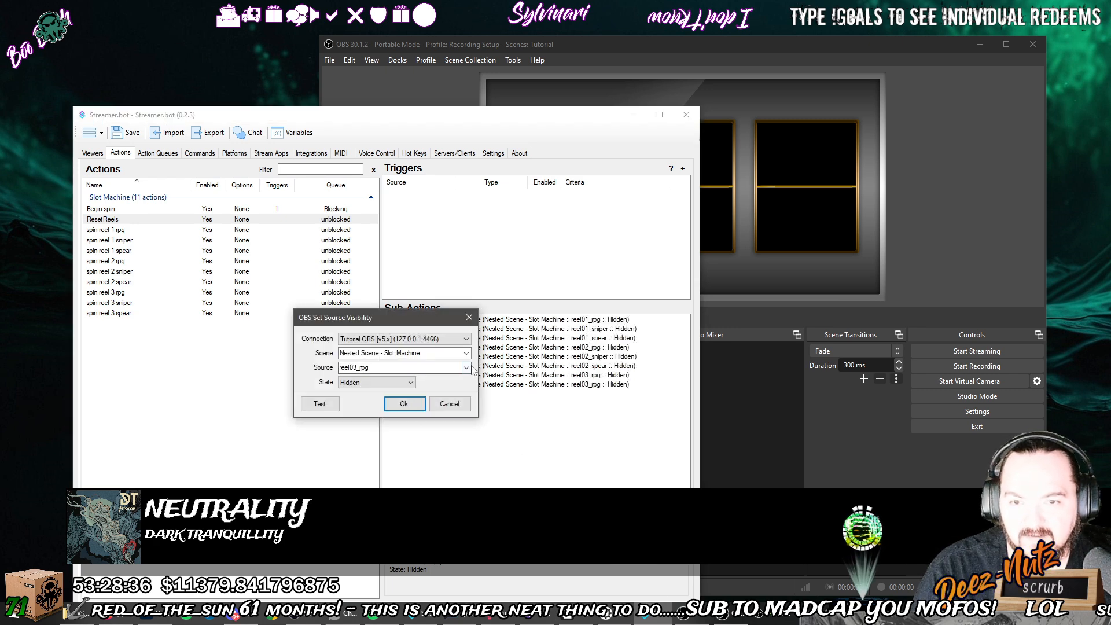
{"action": "left_click", "coordinate": [470, 367]}
{"action": "left_click", "coordinate": [458, 396]}
{"action": "left_click", "coordinate": [421, 404]}
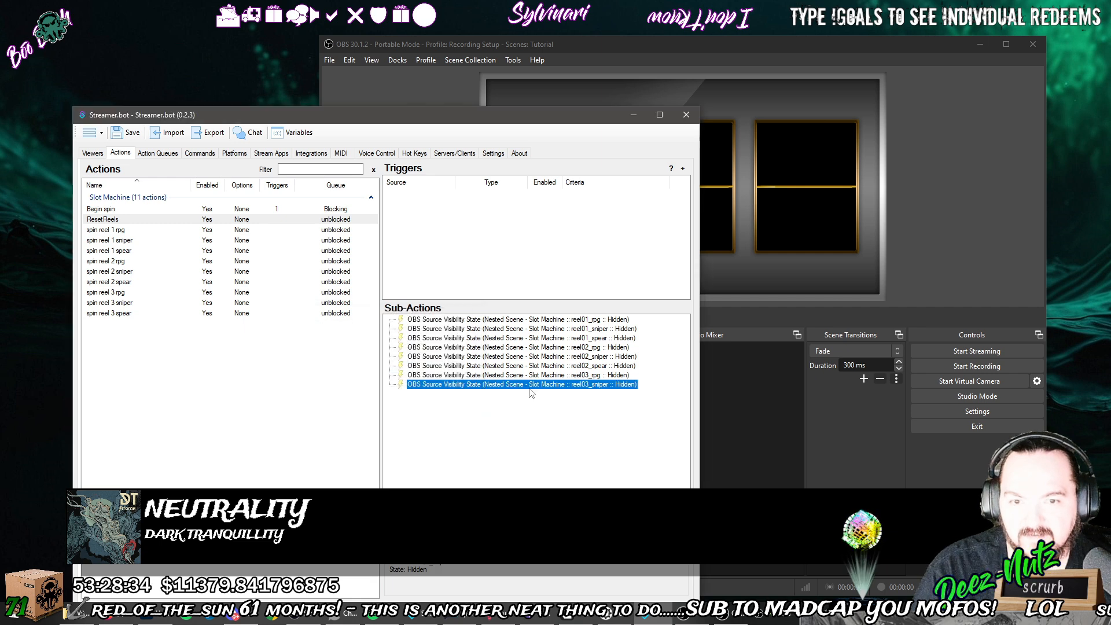
Duplicate the reel03_sniper visibility sub-action in ResetReels and change the copy's source to reel03_spear.
{"action": "right_click", "coordinate": [544, 387]}
{"action": "left_click", "coordinate": [568, 503]}
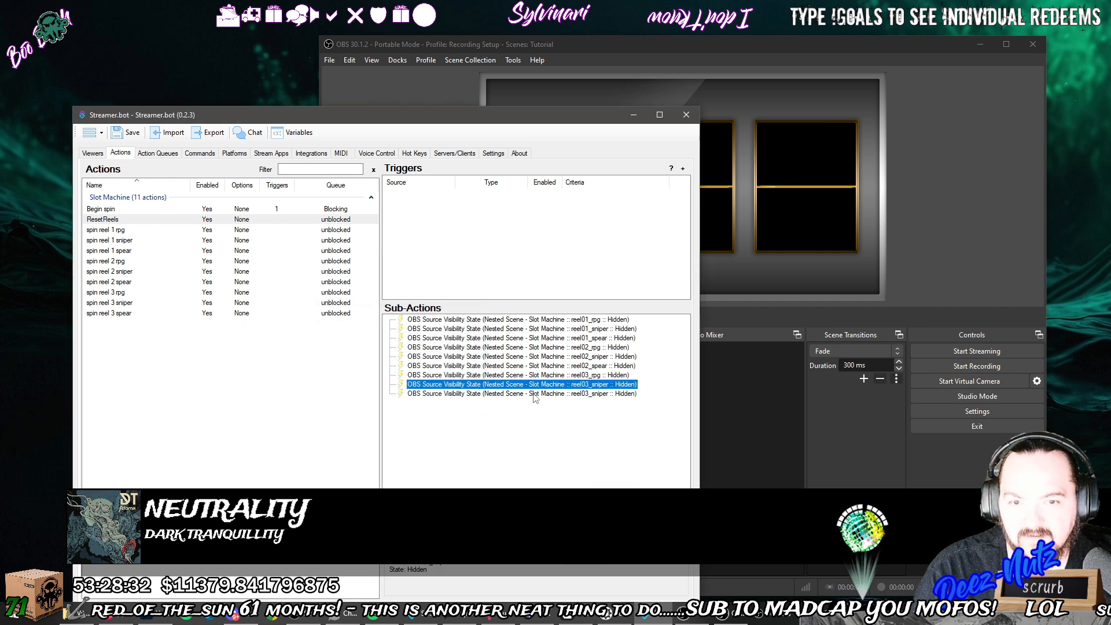
{"action": "double_click", "coordinate": [532, 394]}
{"action": "left_click", "coordinate": [467, 369]}
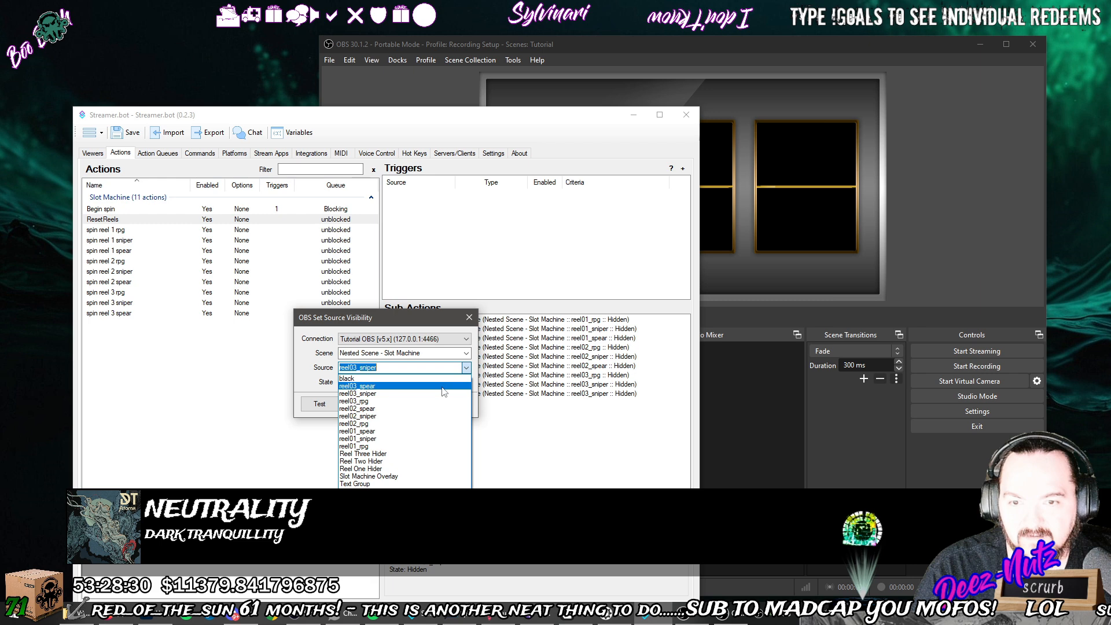
{"action": "left_click", "coordinate": [441, 395]}
{"action": "left_click", "coordinate": [403, 404]}
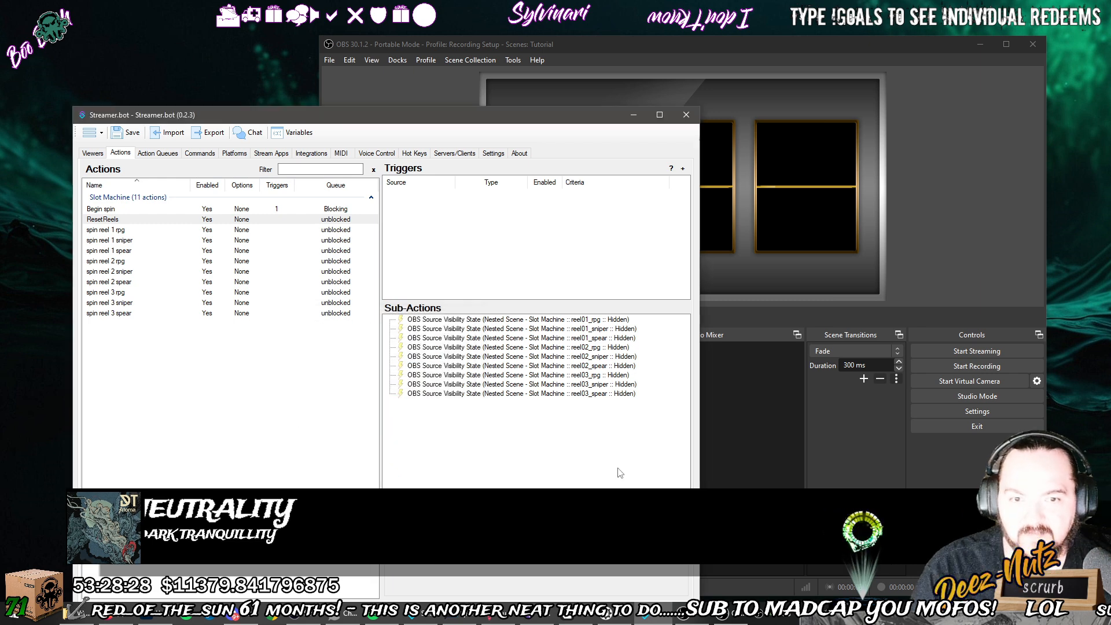
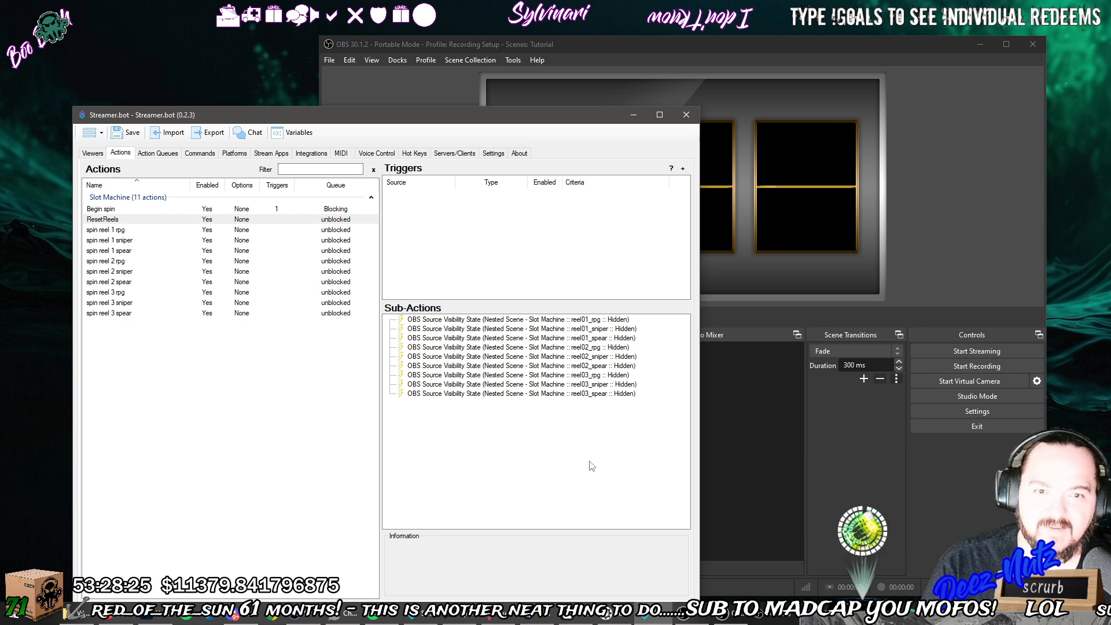
Open the Begin spin action to show its triggers and sub-actions.
{"action": "left_click", "coordinate": [188, 209]}
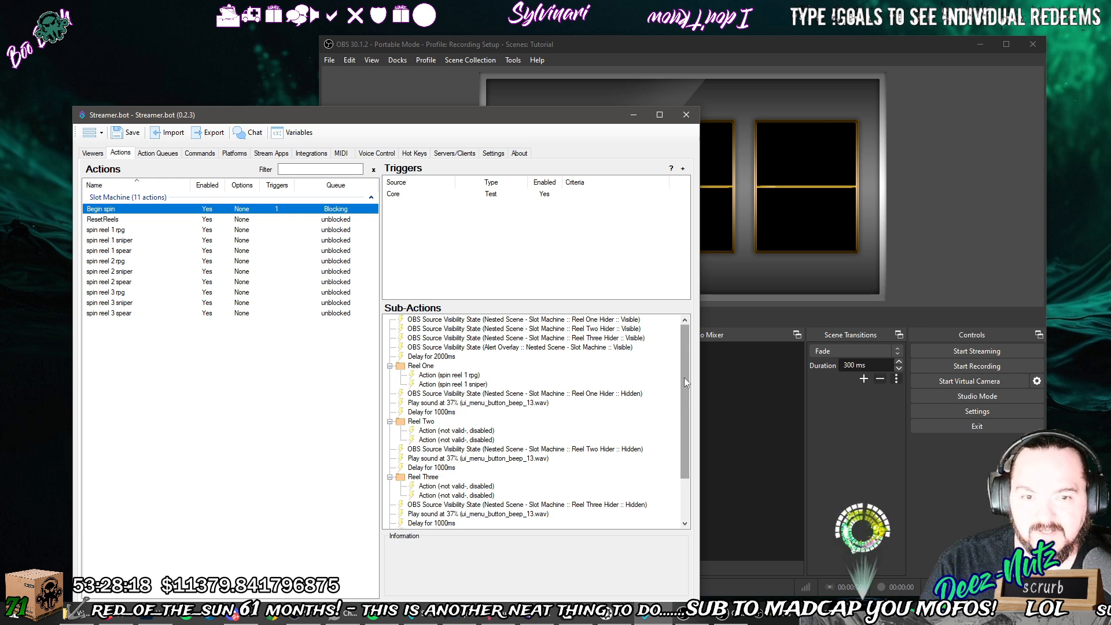
Examine the action entries inside the Reel One, Reel Two and Reel Three groups of the Begin spin action.
{"action": "left_click_drag", "start_coordinate": [684, 377], "coordinate": [689, 418]}
{"action": "scroll", "coordinate": [459, 379], "scroll_direction": "up", "scroll_amount": 2}
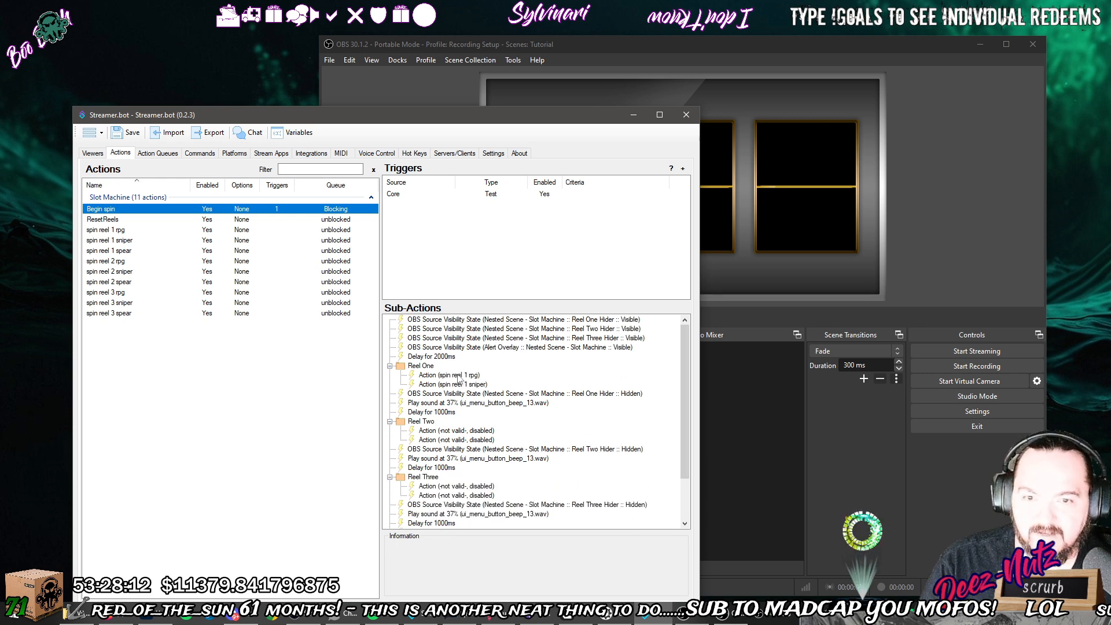
{"action": "left_click", "coordinate": [460, 375]}
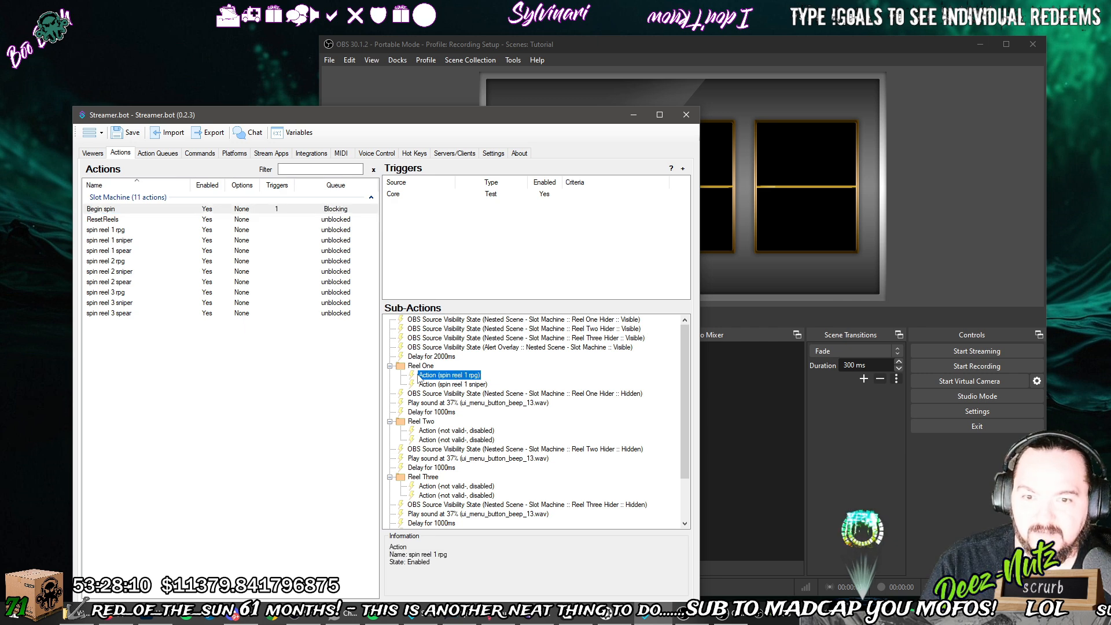
{"action": "left_click", "coordinate": [448, 431]}
{"action": "scroll", "coordinate": [463, 417], "scroll_direction": "down", "scroll_amount": 2}
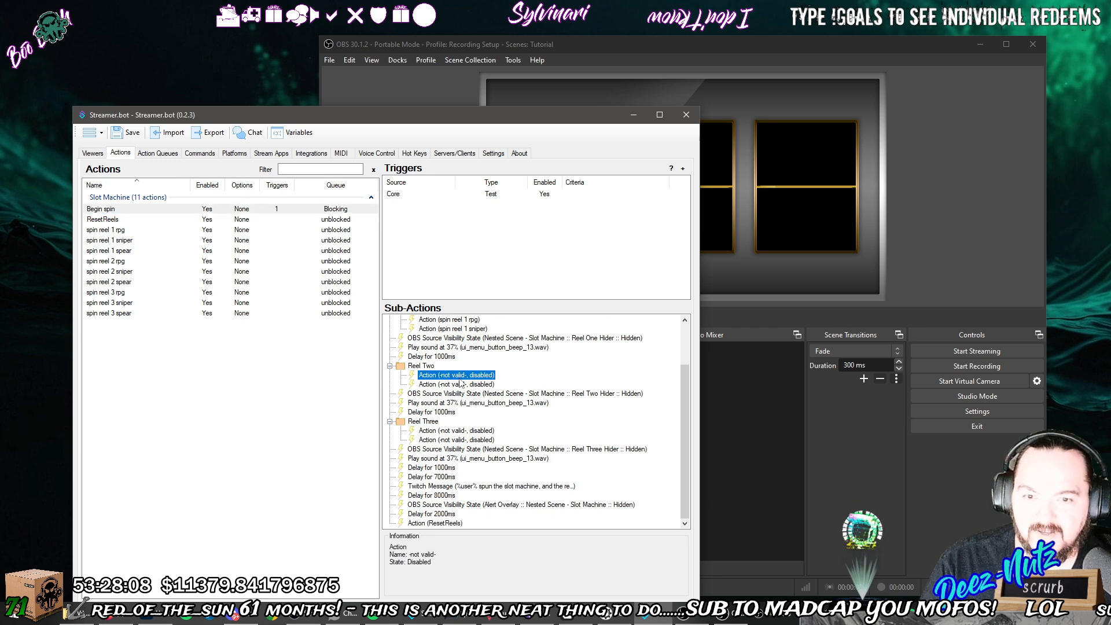
{"action": "scroll", "coordinate": [472, 386], "scroll_direction": "up", "scroll_amount": 2}
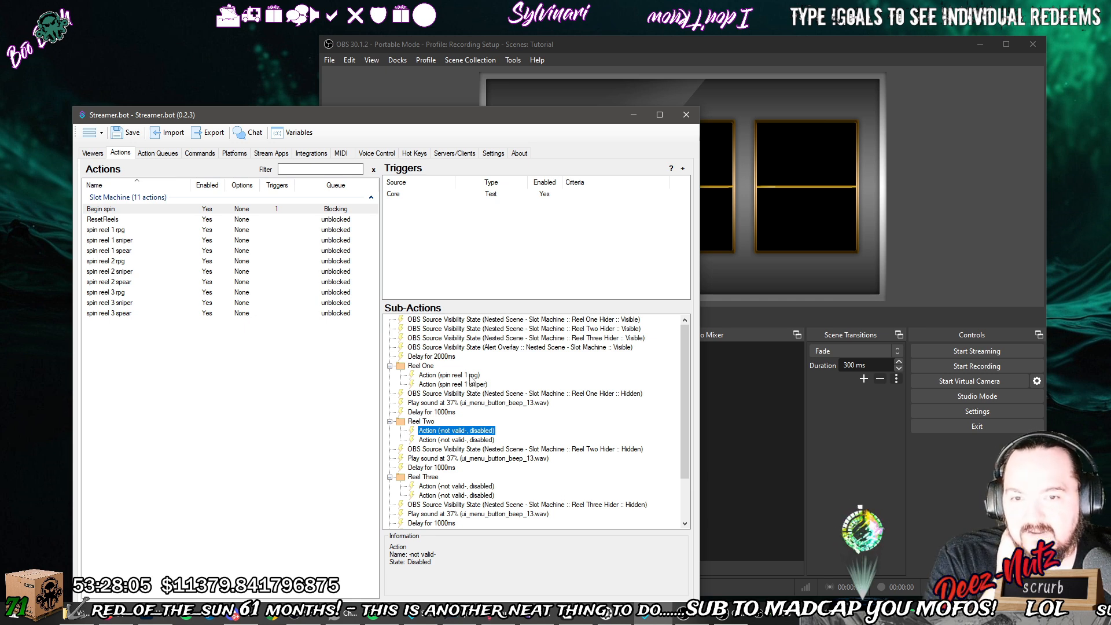
{"action": "left_click", "coordinate": [473, 384]}
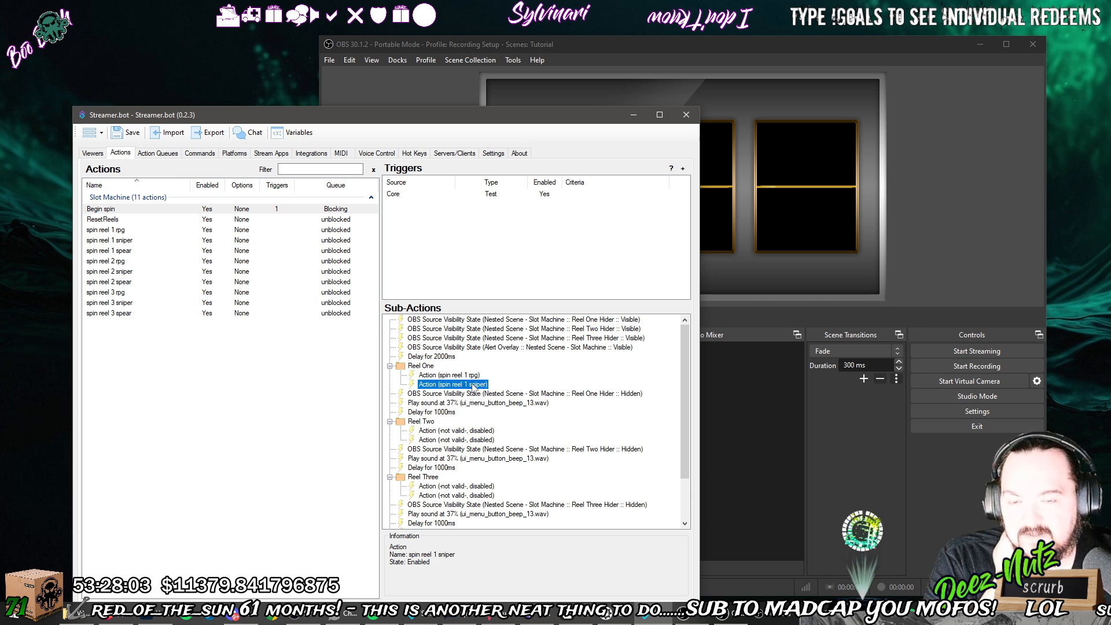
{"action": "left_click", "coordinate": [475, 440]}
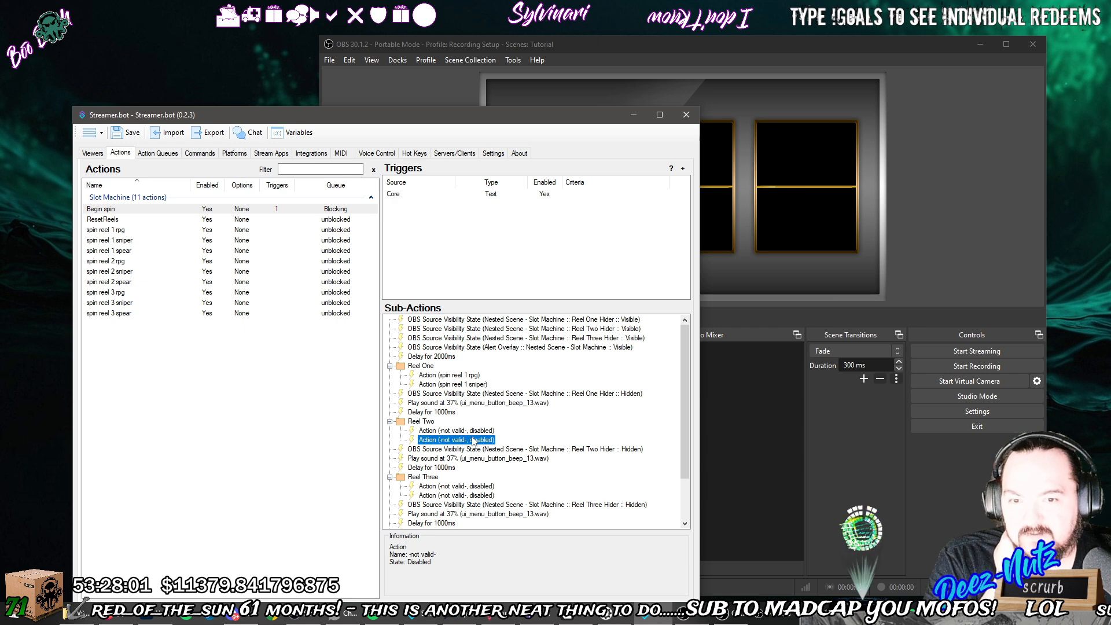
{"action": "scroll", "coordinate": [474, 441], "scroll_direction": "down", "scroll_amount": 2}
{"action": "left_click", "coordinate": [484, 432]}
{"action": "scroll", "coordinate": [483, 431], "scroll_direction": "up", "scroll_amount": 2}
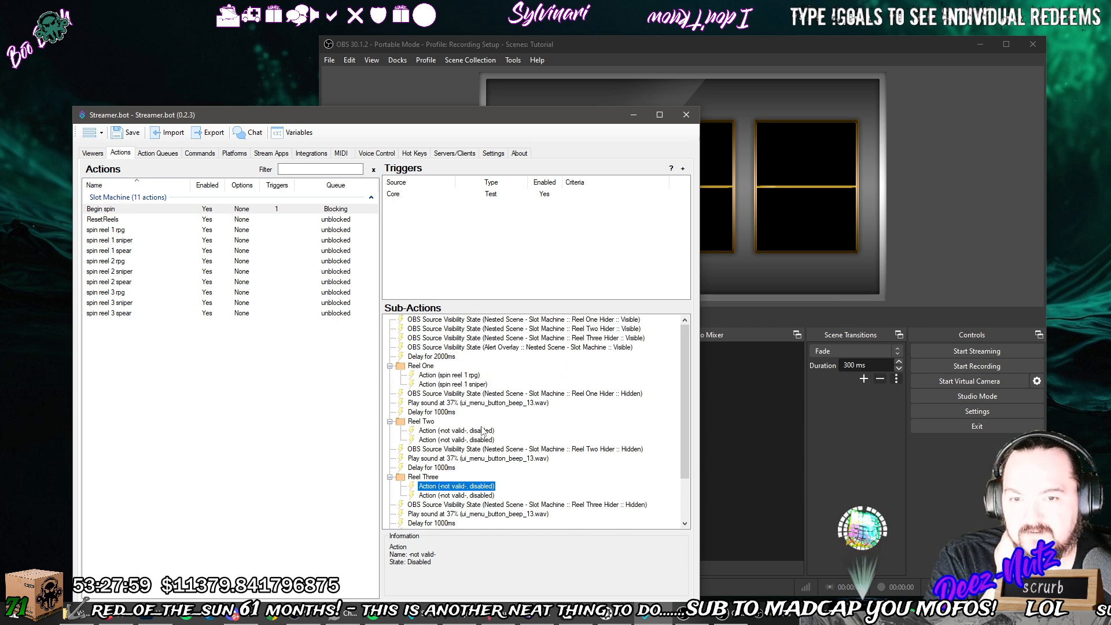
Duplicate the spin reel 1 sniper sub-action in the Reel One group and point the copy to spin reel 1 spear.
{"action": "right_click", "coordinate": [477, 386]}
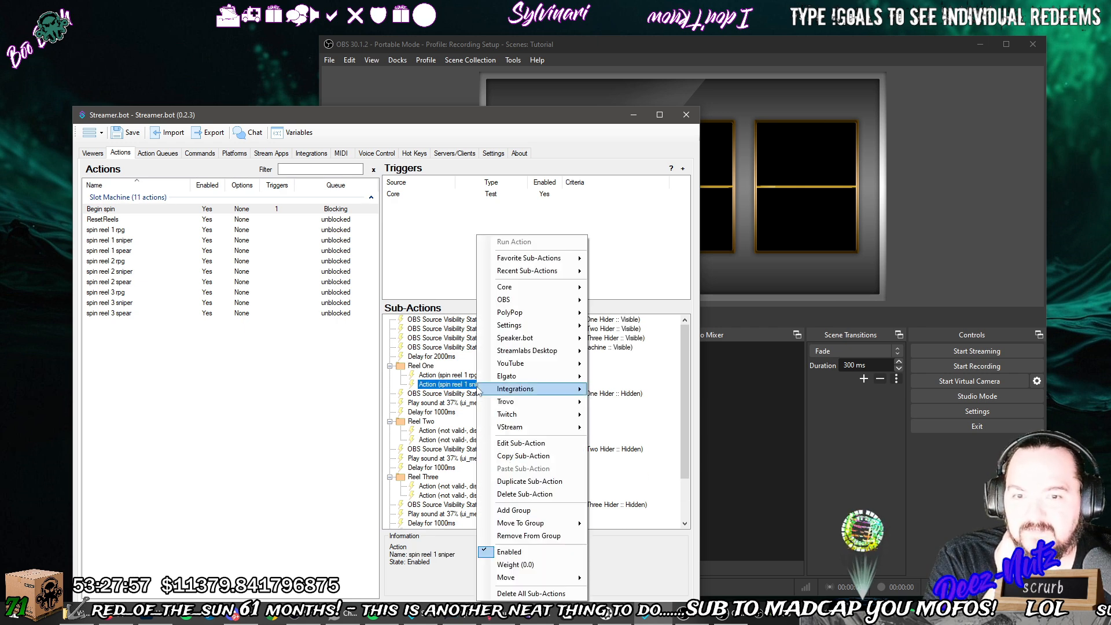
{"action": "left_click", "coordinate": [523, 492]}
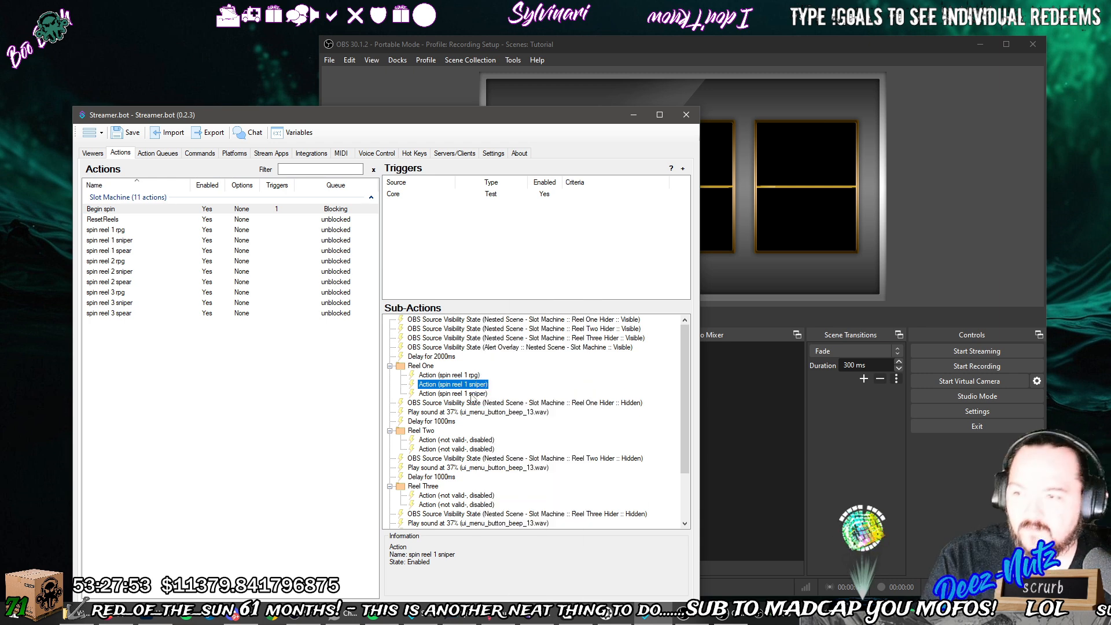
{"action": "double_click", "coordinate": [472, 395]}
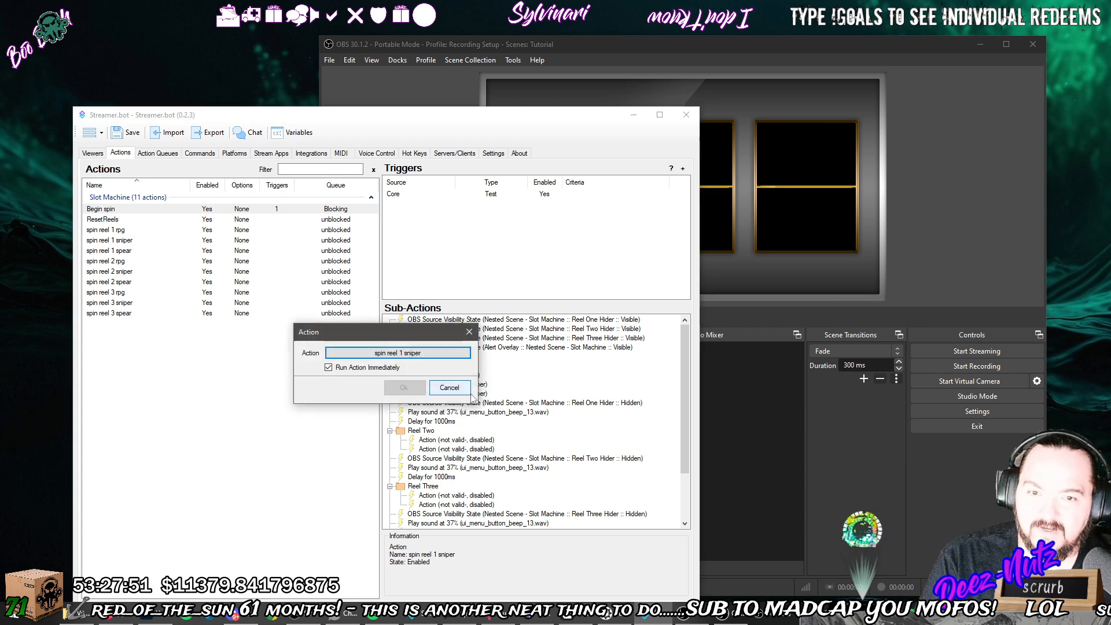
{"action": "left_click", "coordinate": [447, 356]}
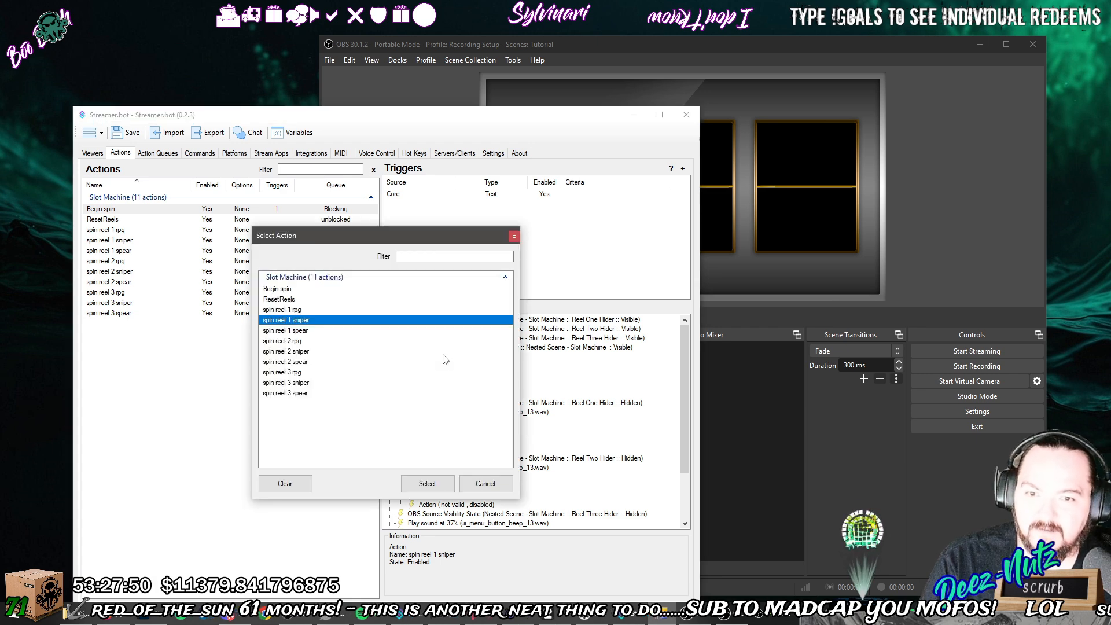
{"action": "left_click", "coordinate": [375, 331]}
{"action": "left_click", "coordinate": [427, 483]}
{"action": "left_click", "coordinate": [408, 389]}
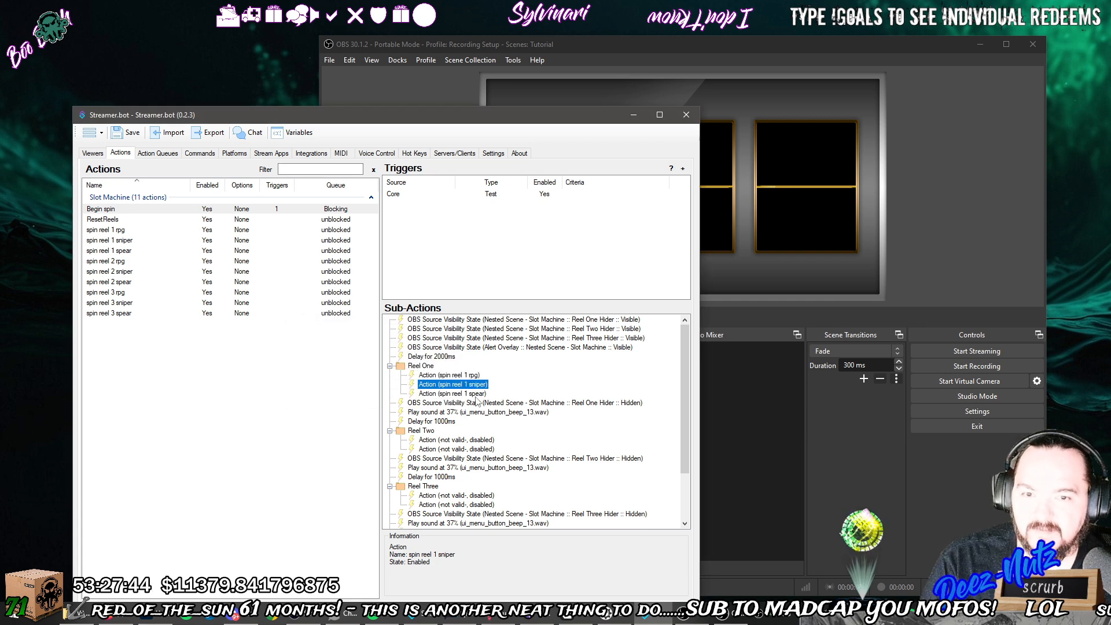
Assign spin reel 2 rpg to the first empty action entry in the Reel Two group.
{"action": "right_click", "coordinate": [481, 440]}
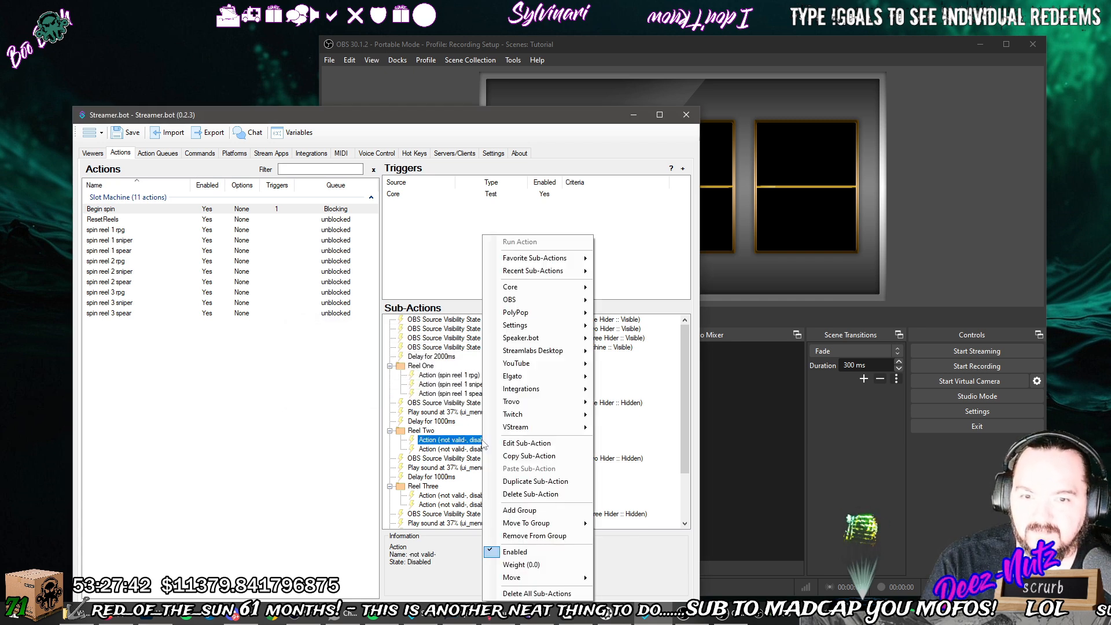
{"action": "double_click", "coordinate": [471, 444]}
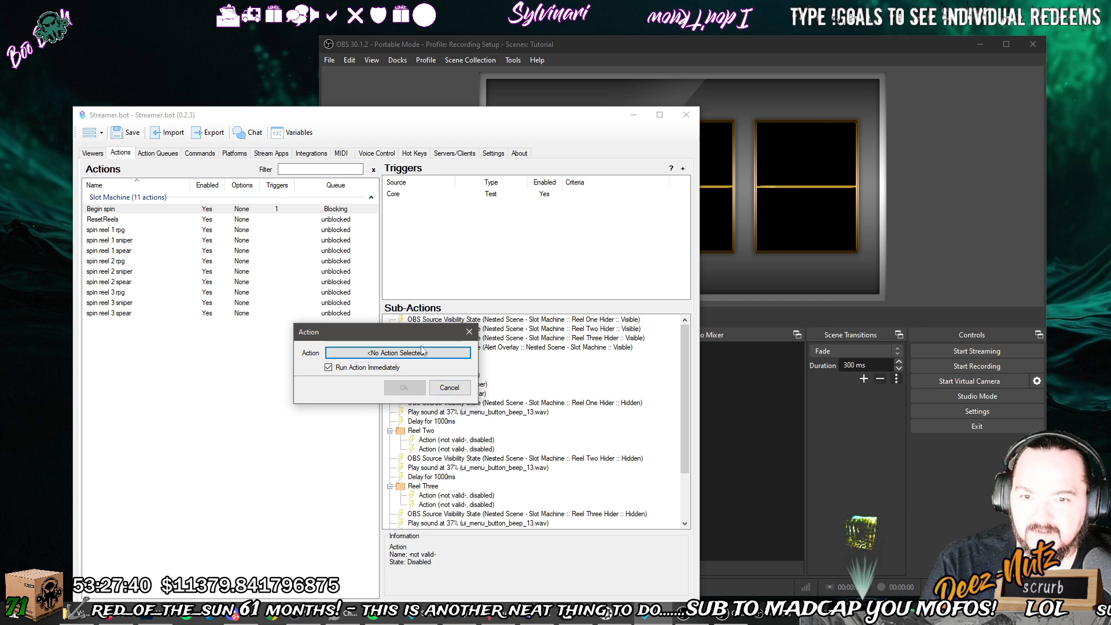
{"action": "left_click", "coordinate": [422, 351]}
{"action": "left_click", "coordinate": [302, 342]}
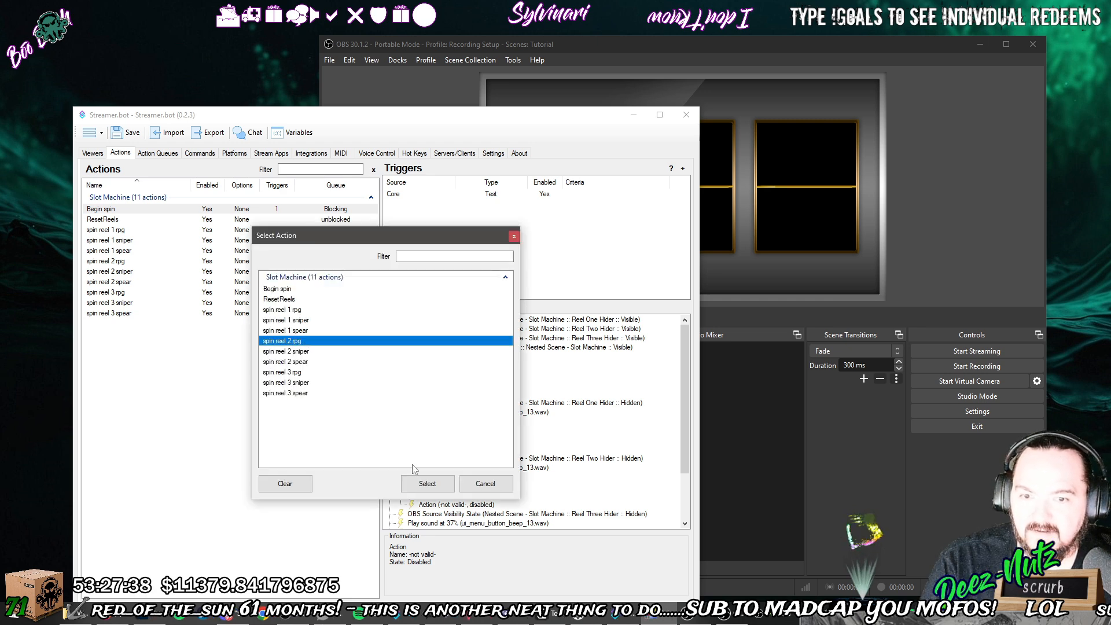
{"action": "left_click", "coordinate": [427, 482]}
{"action": "left_click", "coordinate": [419, 389]}
Assign spin reel 2 sniper to the second action entry in the Reel Two group.
{"action": "double_click", "coordinate": [457, 449]}
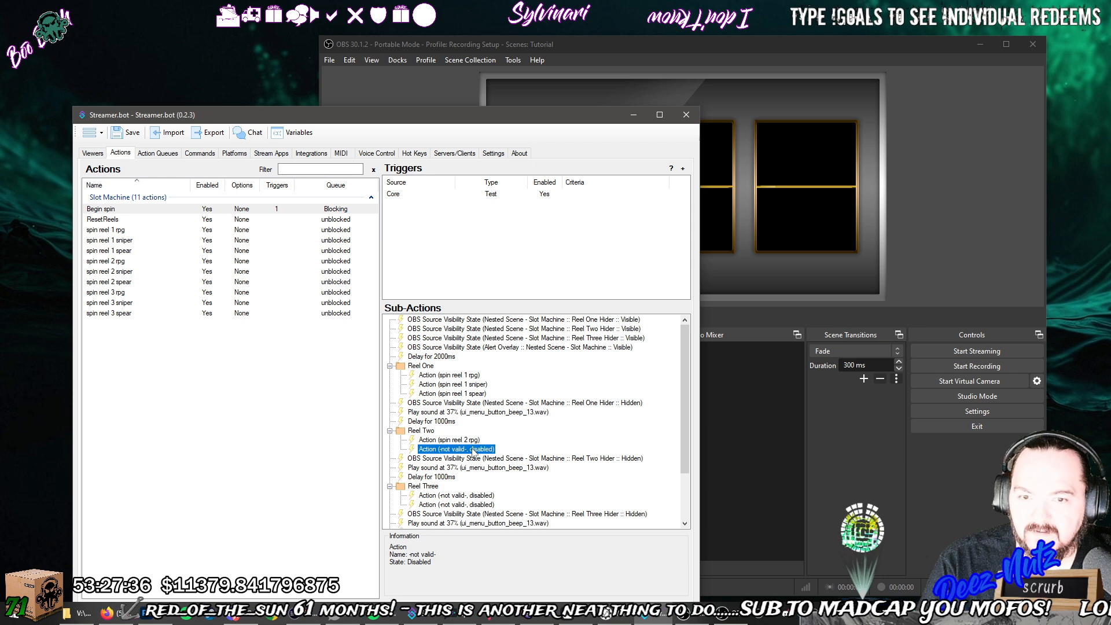
{"action": "left_click", "coordinate": [405, 351]}
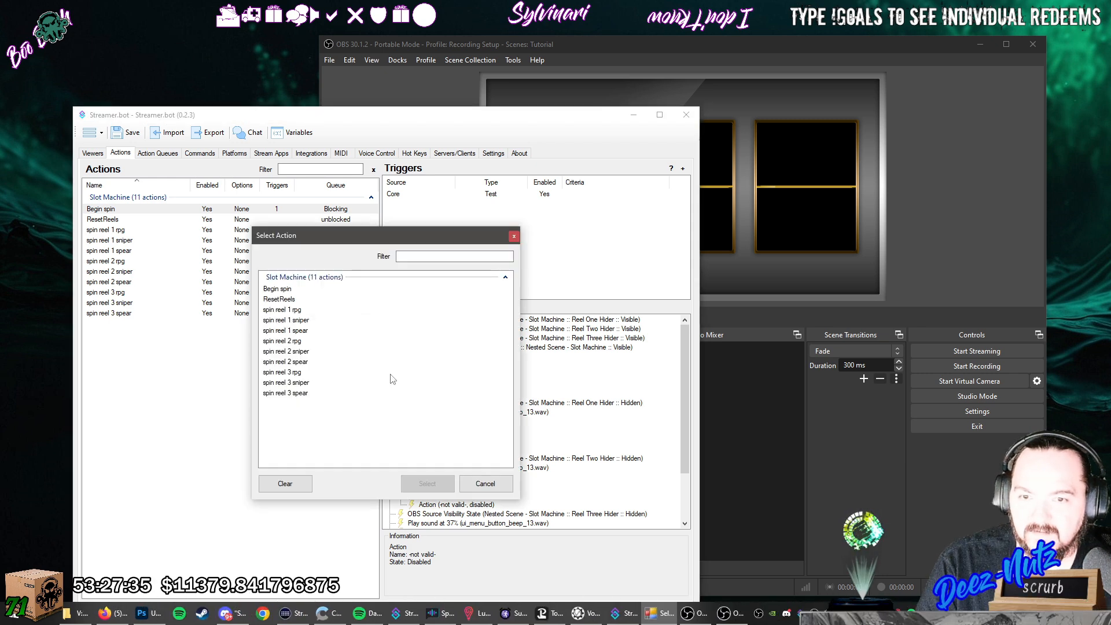
{"action": "left_click", "coordinate": [304, 352]}
{"action": "left_click", "coordinate": [427, 483]}
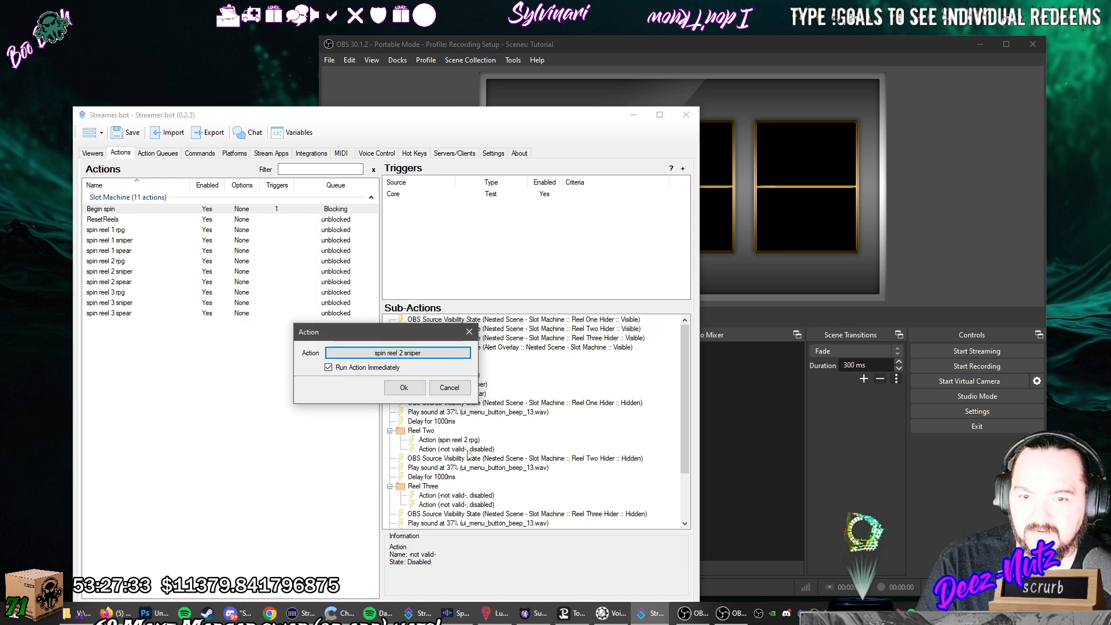
{"action": "left_click", "coordinate": [419, 388]}
Duplicate the spin reel 2 sniper sub-action in the Reel Two group and point the copy to spin reel 2 spear.
{"action": "right_click", "coordinate": [468, 447]}
{"action": "left_click", "coordinate": [486, 482]}
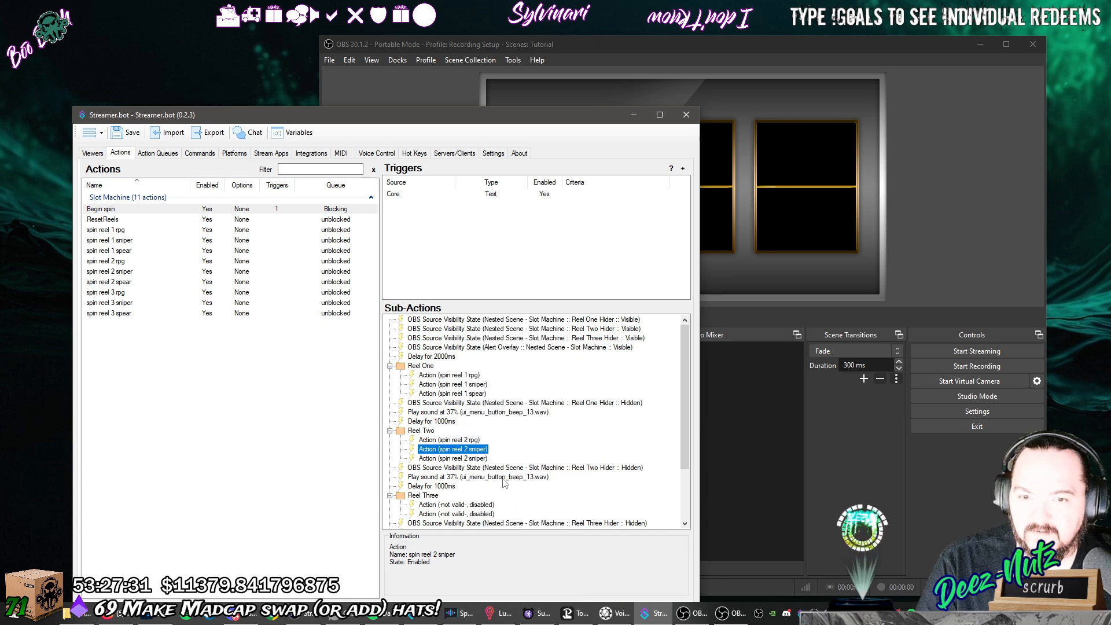
{"action": "double_click", "coordinate": [471, 460]}
{"action": "left_click", "coordinate": [370, 353]}
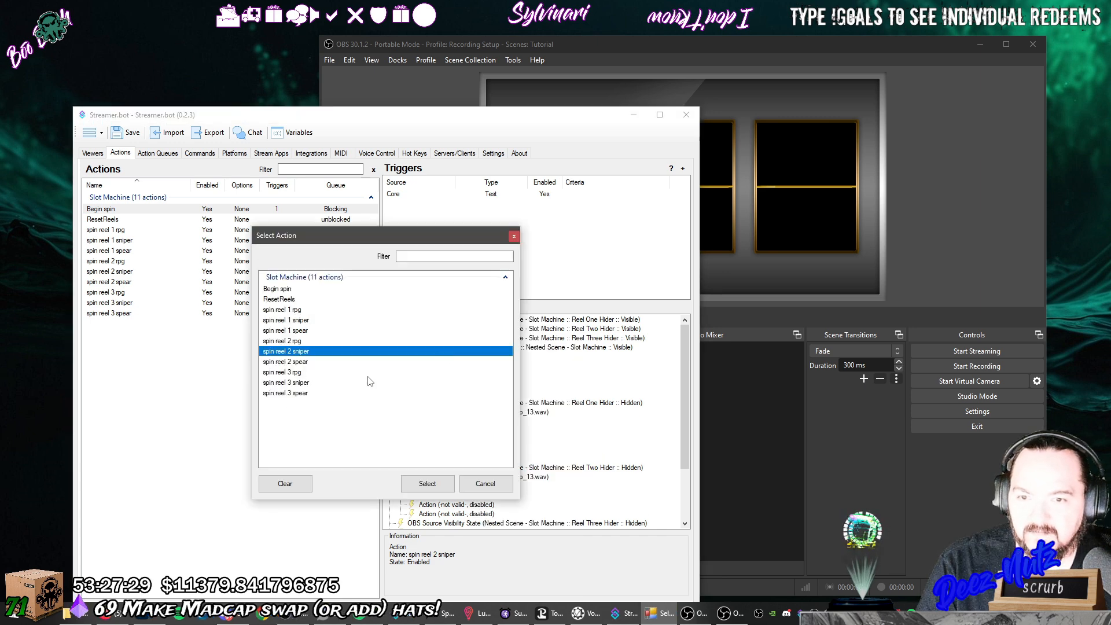
{"action": "left_click", "coordinate": [301, 362]}
{"action": "left_click", "coordinate": [427, 484]}
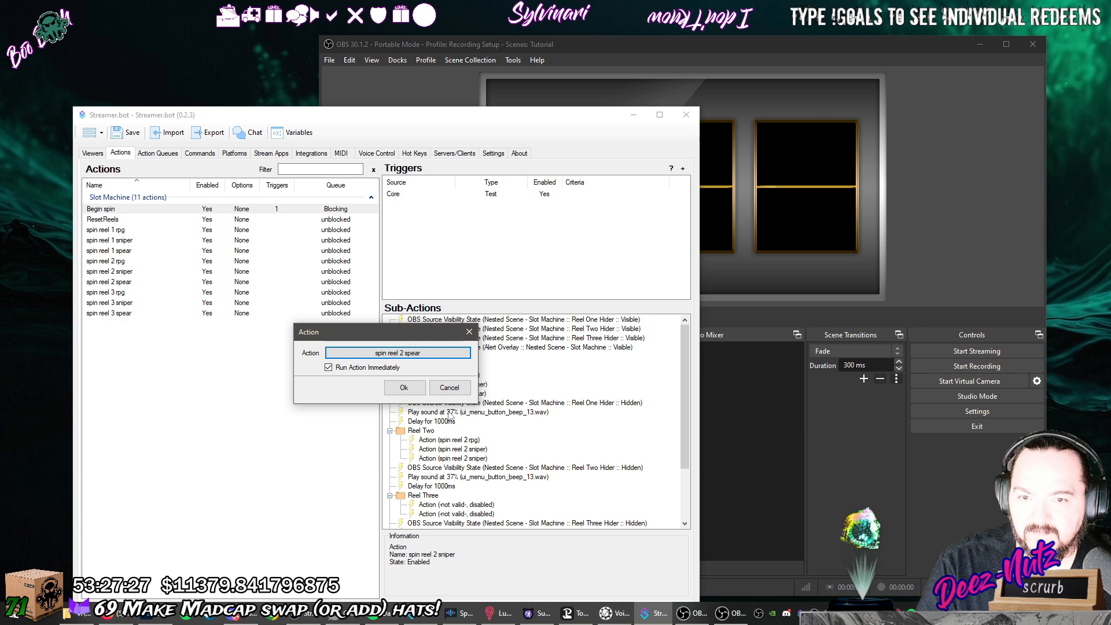
{"action": "left_click", "coordinate": [413, 389]}
Assign spin reel 3 rpg to the first empty action entry in the Reel Three group.
{"action": "scroll", "coordinate": [474, 422], "scroll_direction": "down", "scroll_amount": 3}
{"action": "double_click", "coordinate": [470, 433]}
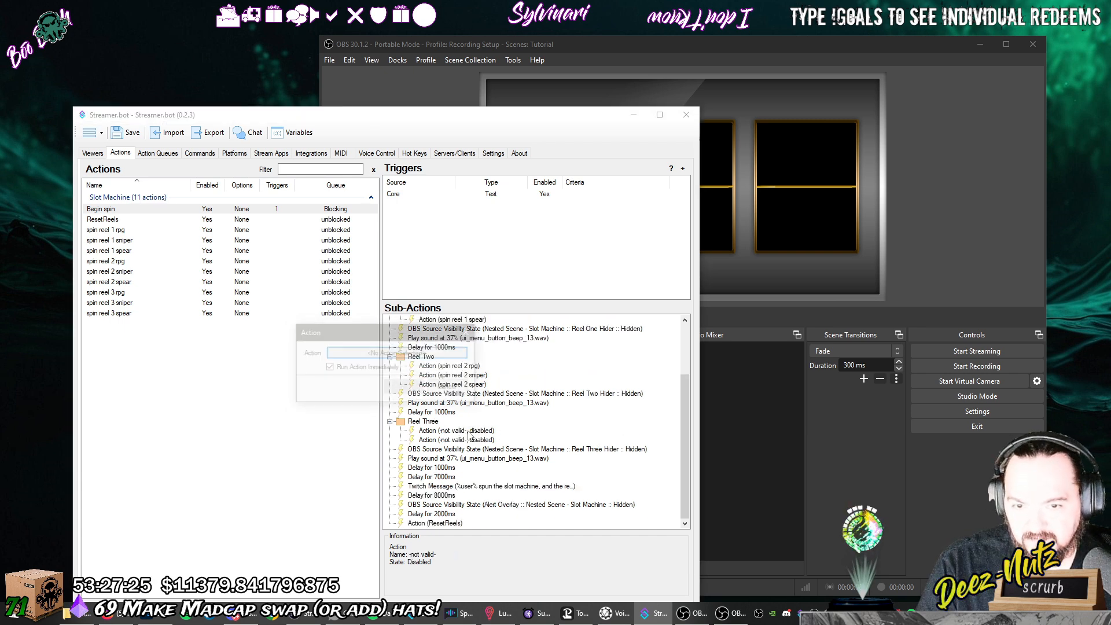
{"action": "left_click", "coordinate": [435, 353]}
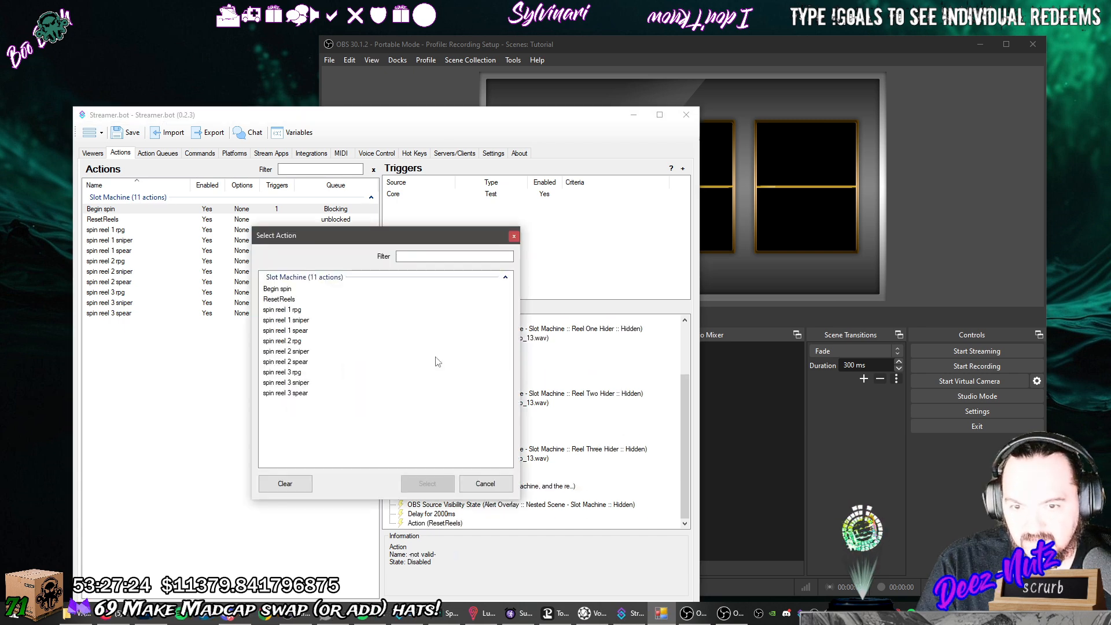
{"action": "left_click", "coordinate": [298, 374]}
{"action": "left_click", "coordinate": [427, 483]}
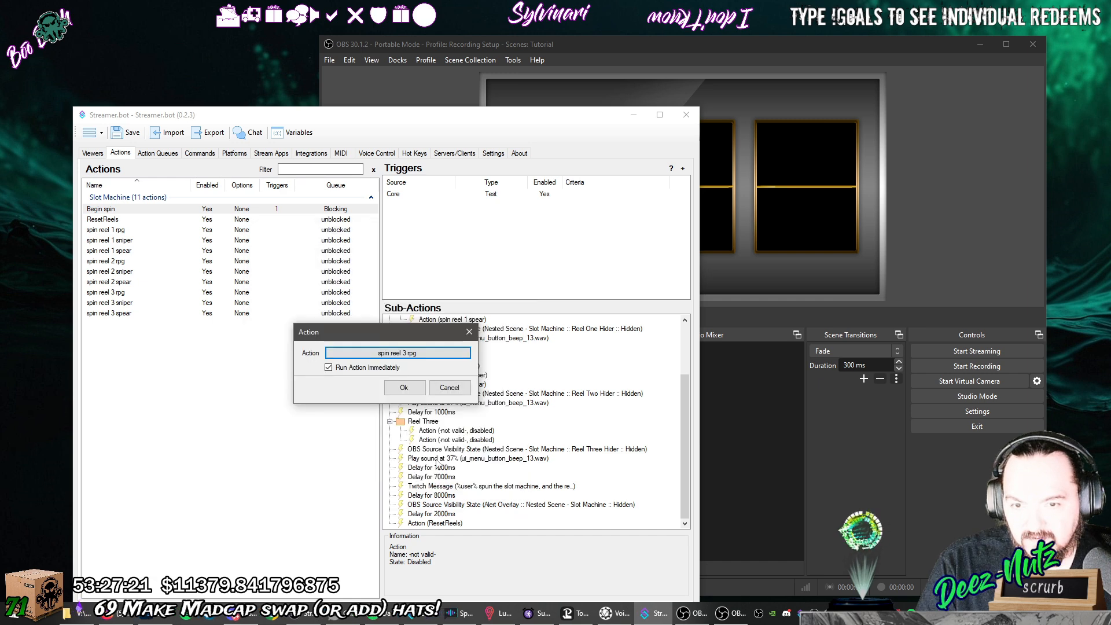
{"action": "left_click", "coordinate": [404, 388]}
Assign spin reel 3 sniper to the second action entry in the Reel Three group.
{"action": "double_click", "coordinate": [463, 440]}
{"action": "left_click", "coordinate": [406, 353]}
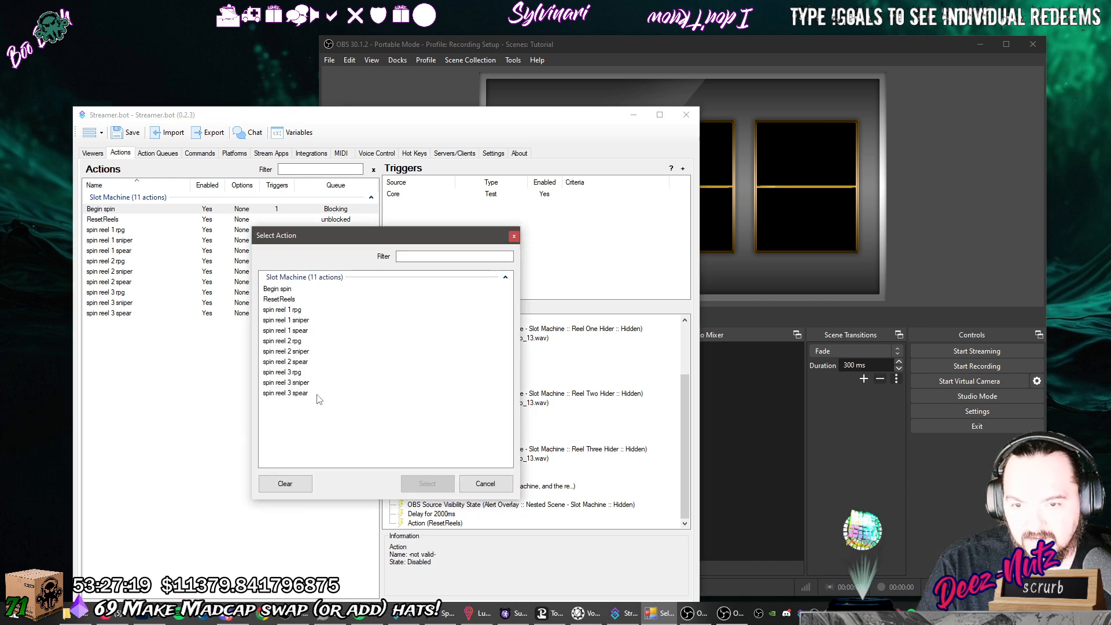
{"action": "left_click", "coordinate": [301, 383]}
{"action": "left_click", "coordinate": [427, 483]}
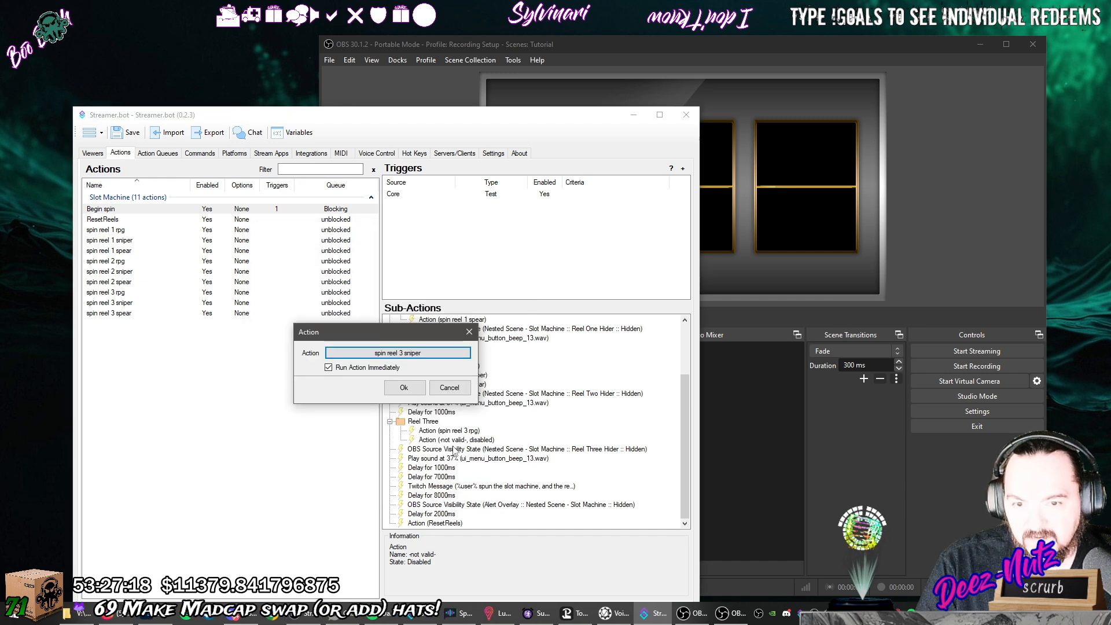
{"action": "left_click", "coordinate": [404, 388]}
Duplicate the spin reel 3 sniper sub-action in the Reel Three group and point the copy to spin reel 3 spear.
{"action": "right_click", "coordinate": [460, 442]}
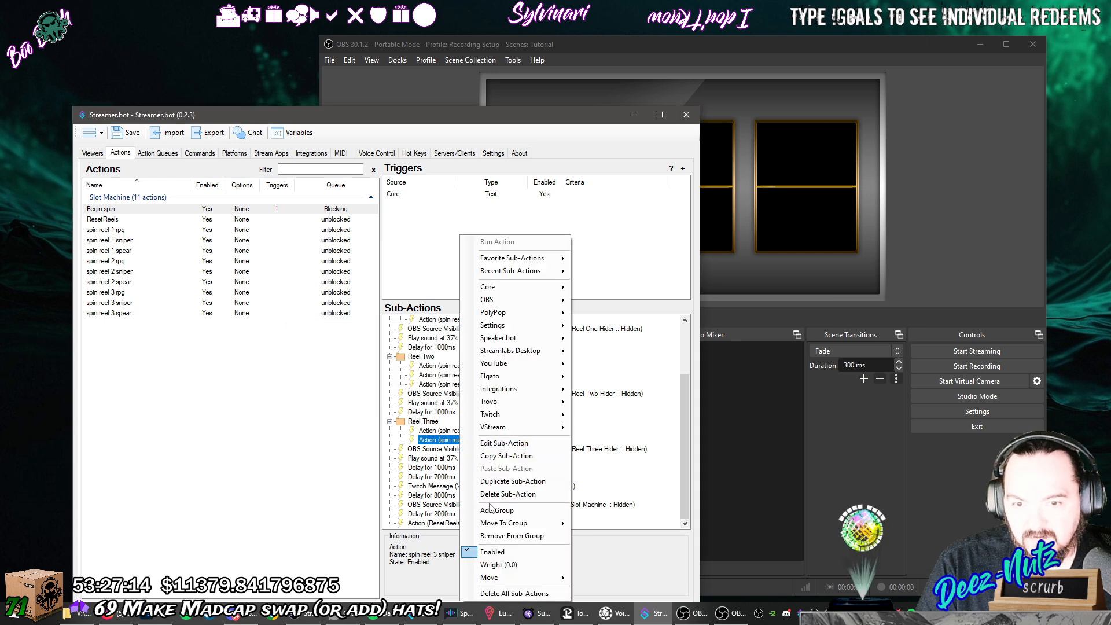
{"action": "left_click", "coordinate": [491, 482]}
{"action": "double_click", "coordinate": [463, 449]}
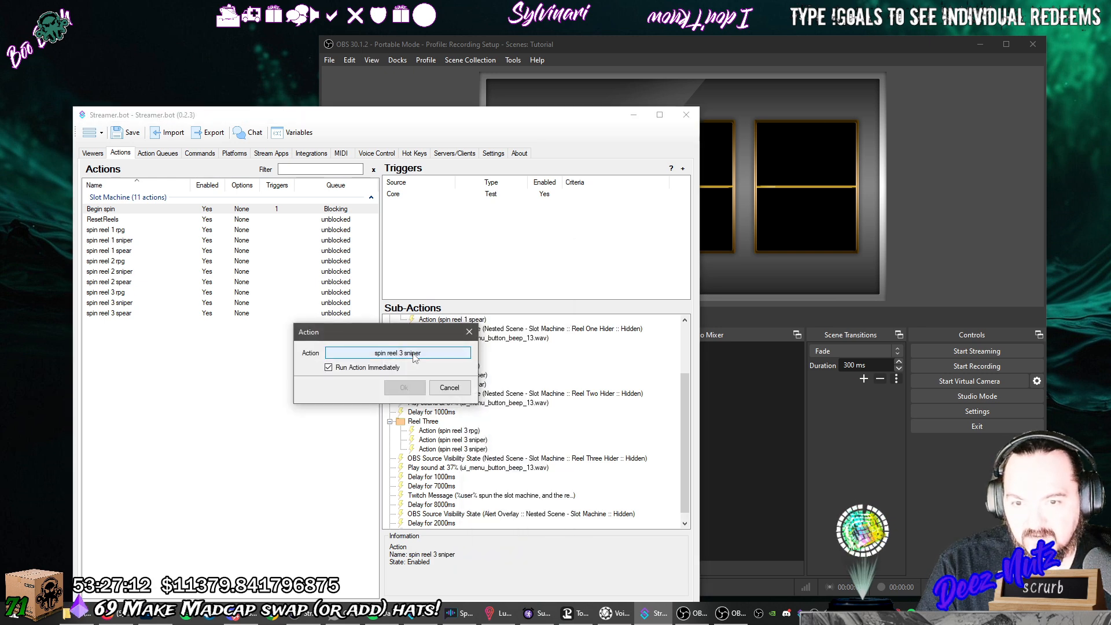
{"action": "left_click", "coordinate": [366, 354]}
{"action": "left_click", "coordinate": [333, 395]}
{"action": "left_click", "coordinate": [427, 484]}
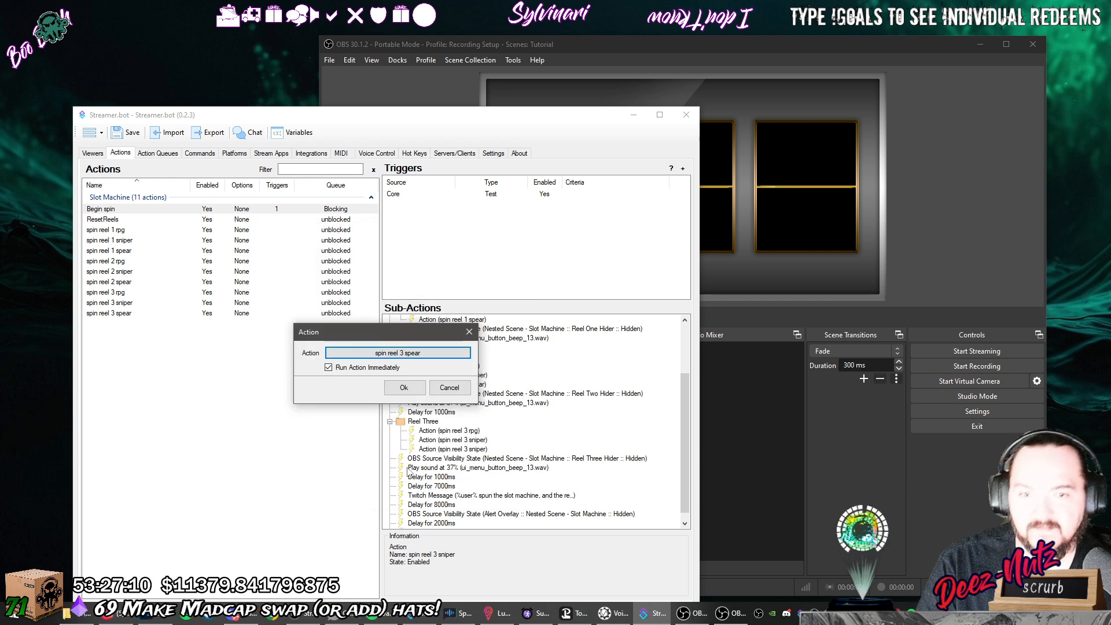
{"action": "left_click", "coordinate": [405, 390]}
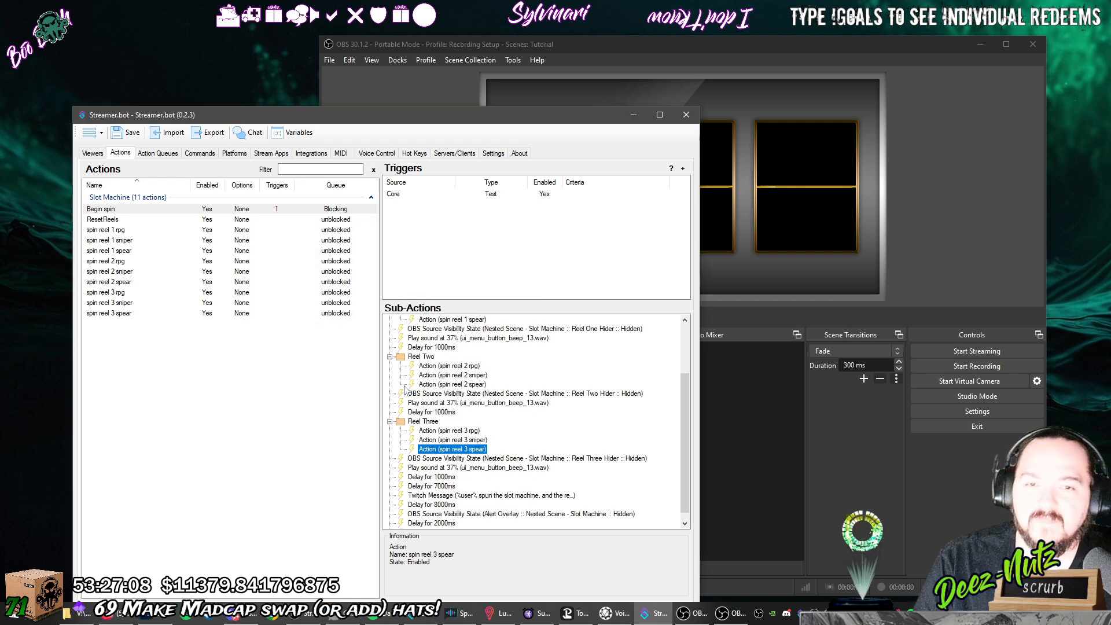
Move the Streamer.bot window clear of the OBS preview and run the Core test trigger of Begin spin.
{"action": "scroll", "coordinate": [512, 430], "scroll_direction": "up", "scroll_amount": 3}
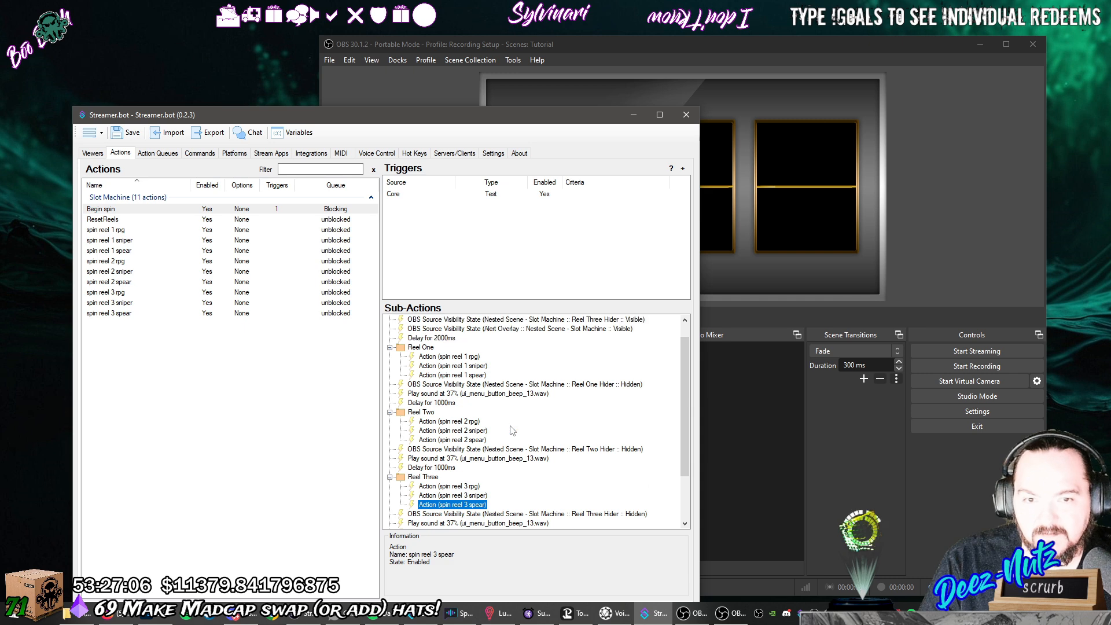
{"action": "scroll", "coordinate": [514, 434], "scroll_direction": "down", "scroll_amount": 3}
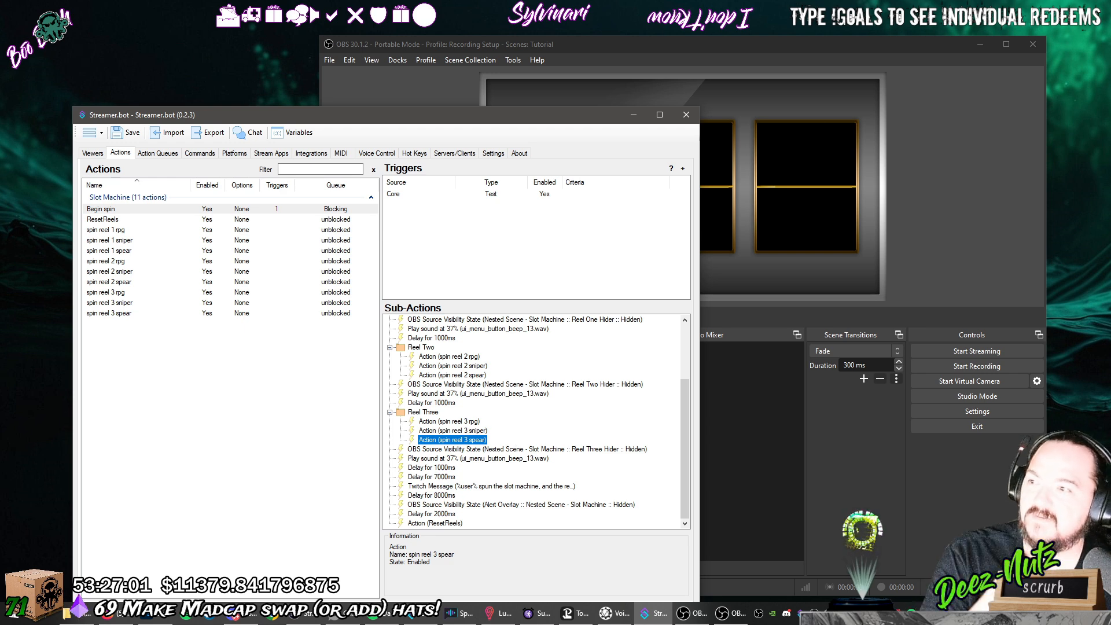
{"action": "left_click_drag", "start_coordinate": [393, 116], "coordinate": [343, 314]}
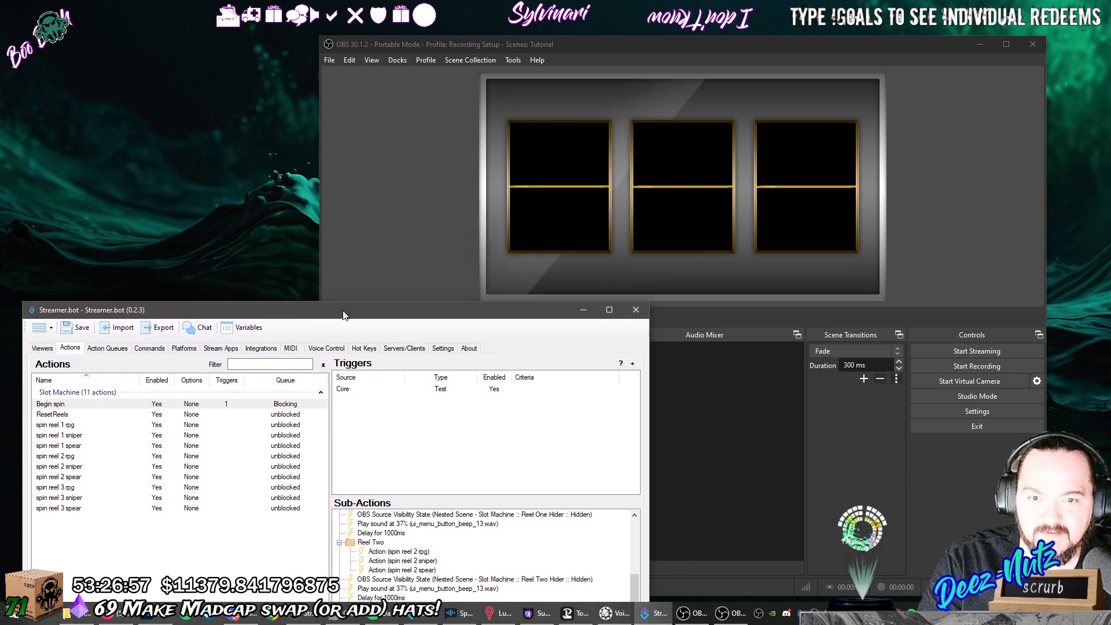
{"action": "right_click", "coordinate": [425, 393]}
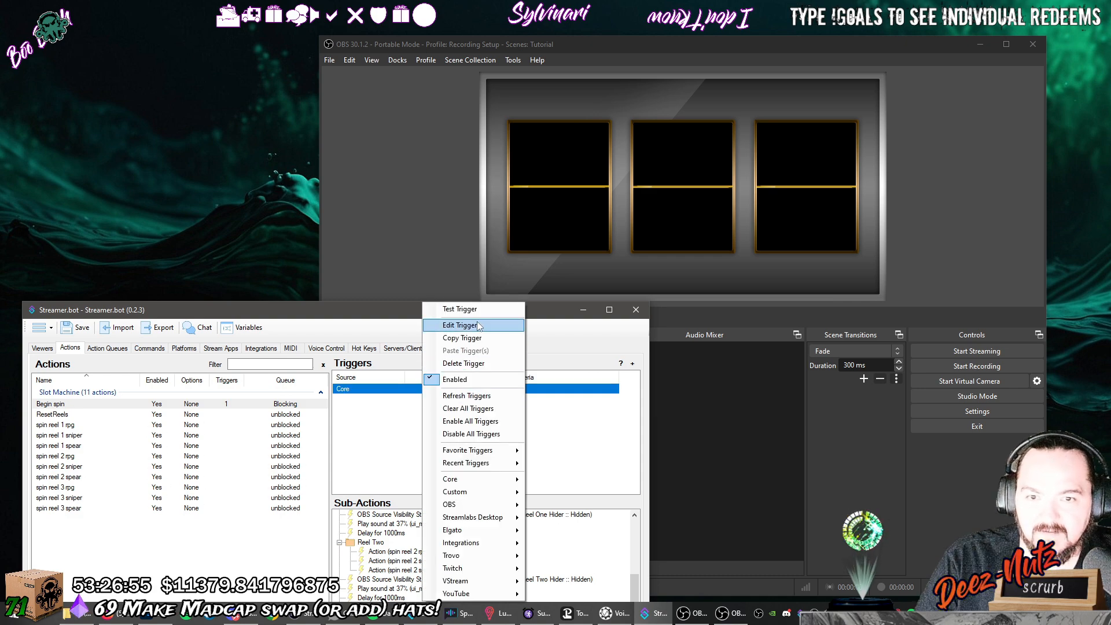
{"action": "left_click", "coordinate": [460, 310]}
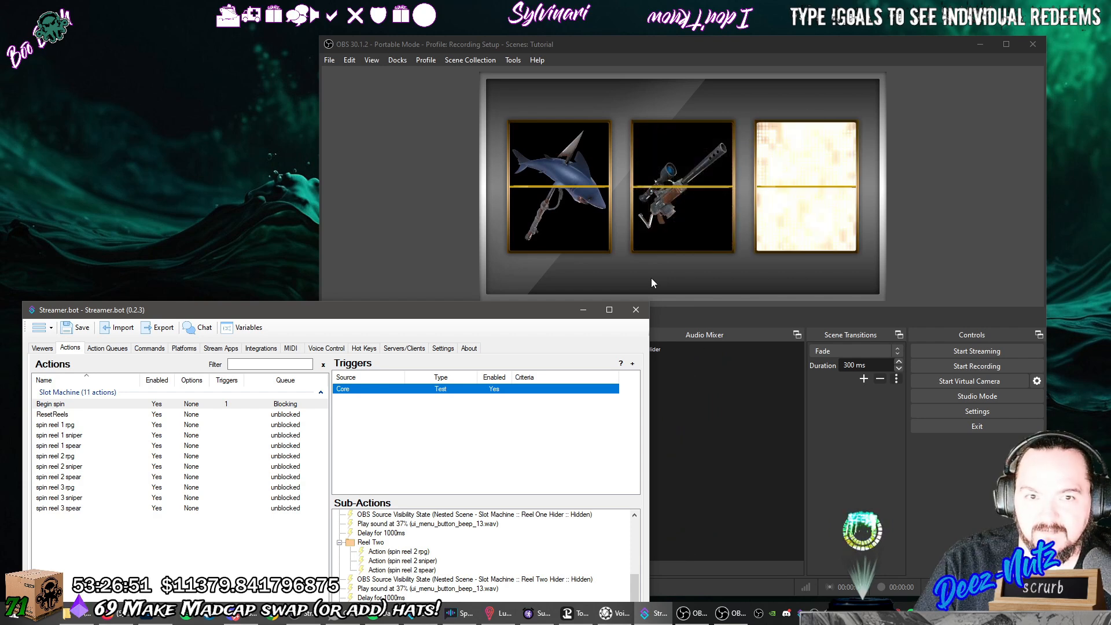
Run the Core test trigger of Begin spin once more and move the Streamer.bot window so its final sub-actions show.
{"action": "right_click", "coordinate": [464, 394]}
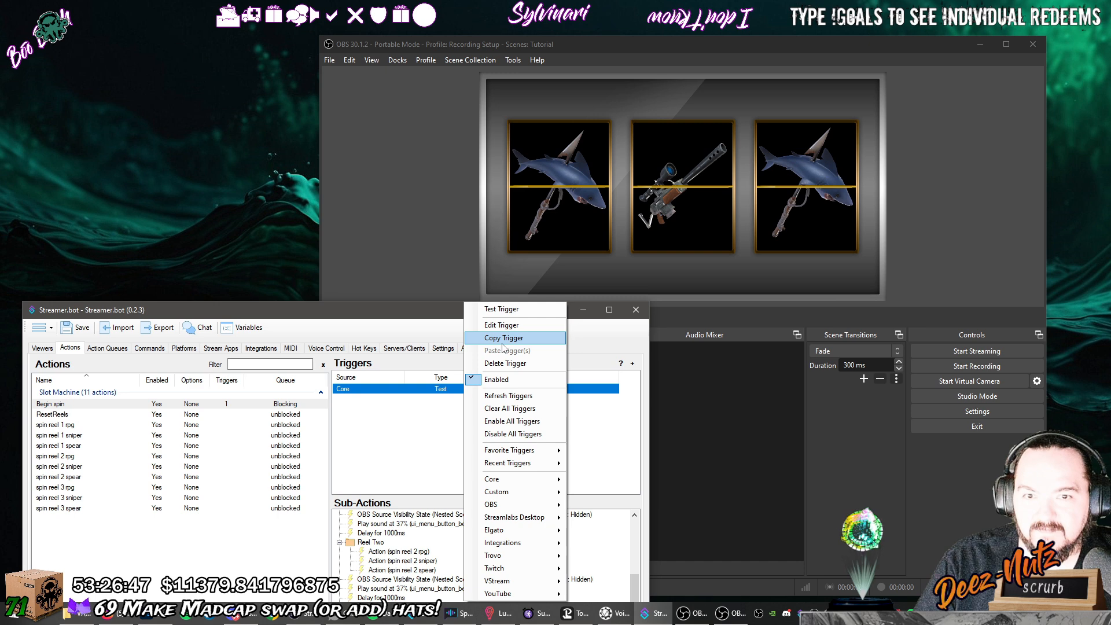
{"action": "left_click", "coordinate": [511, 312]}
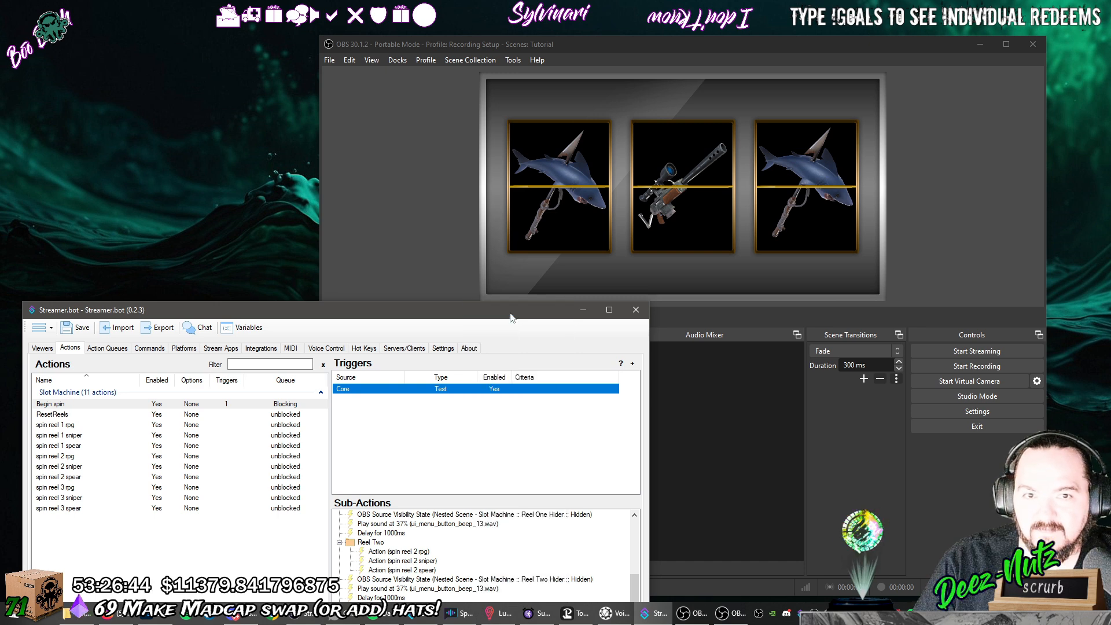
{"action": "left_click_drag", "start_coordinate": [511, 317], "coordinate": [364, 110]}
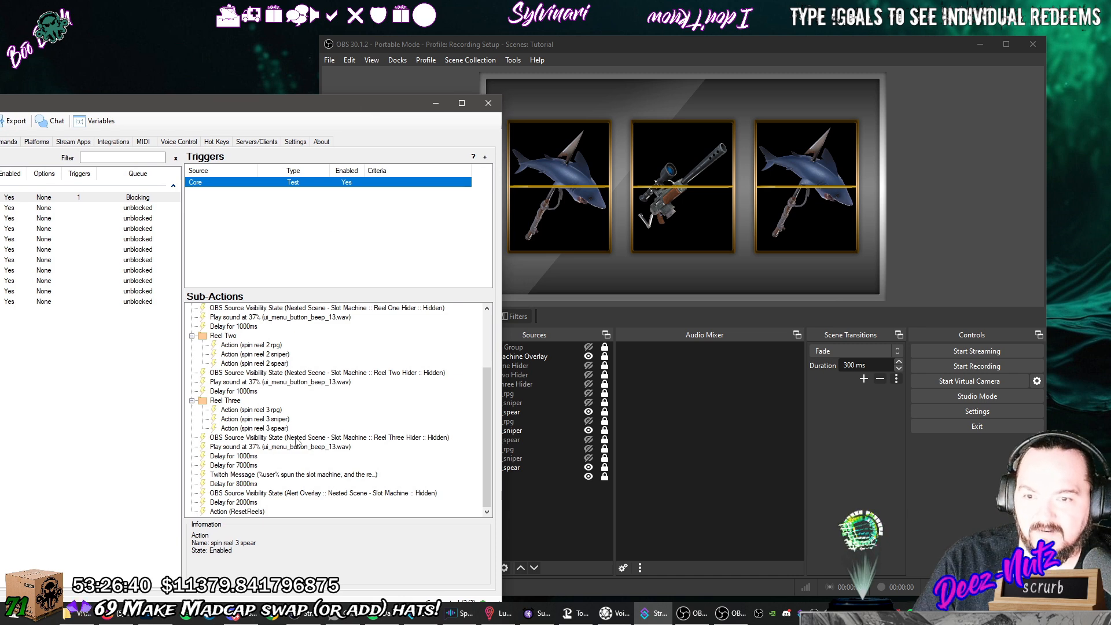
Set the delays directly before and after the Twitch message in Begin spin to 3000 ms each.
{"action": "left_click", "coordinate": [253, 467]}
{"action": "double_click", "coordinate": [248, 466]}
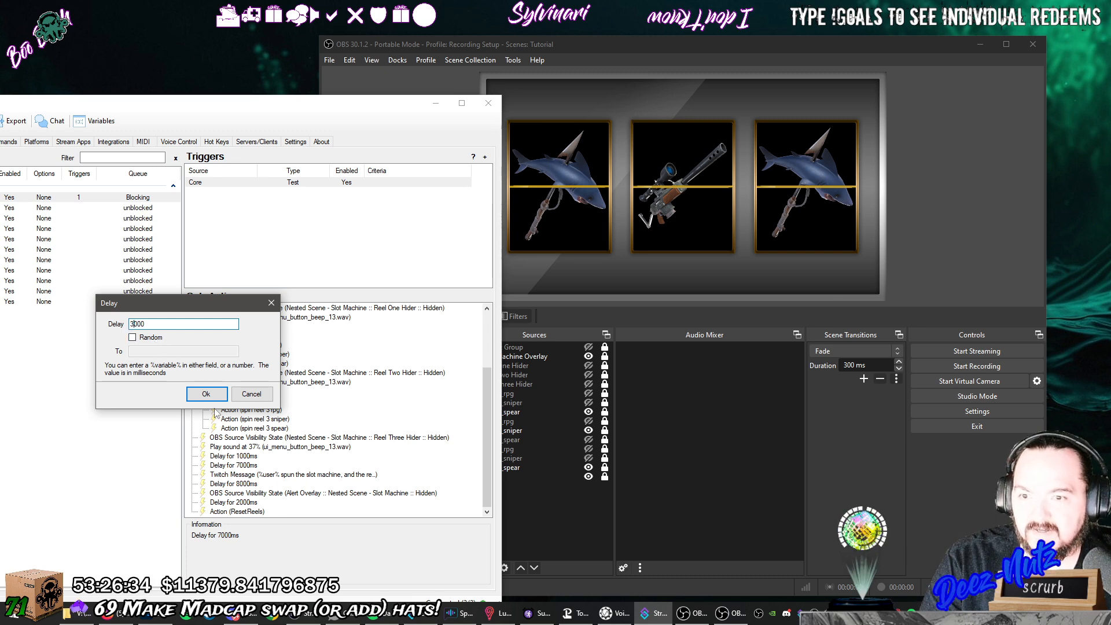
{"action": "left_click", "coordinate": [206, 394]}
{"action": "double_click", "coordinate": [249, 484]}
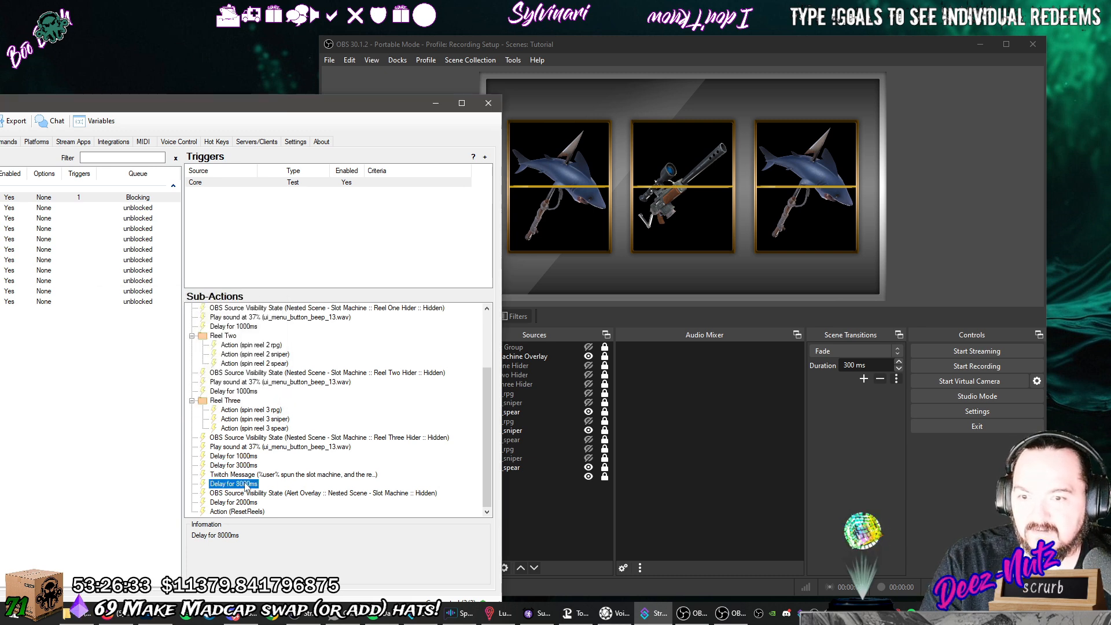
{"action": "type", "text": "3000"}
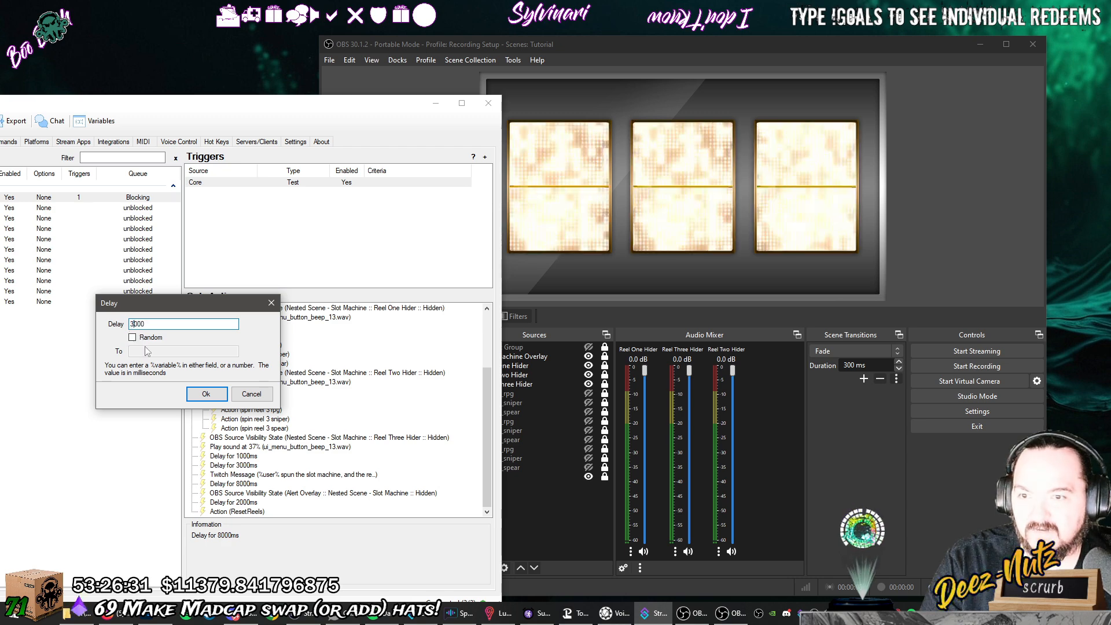
{"action": "left_click", "coordinate": [206, 394]}
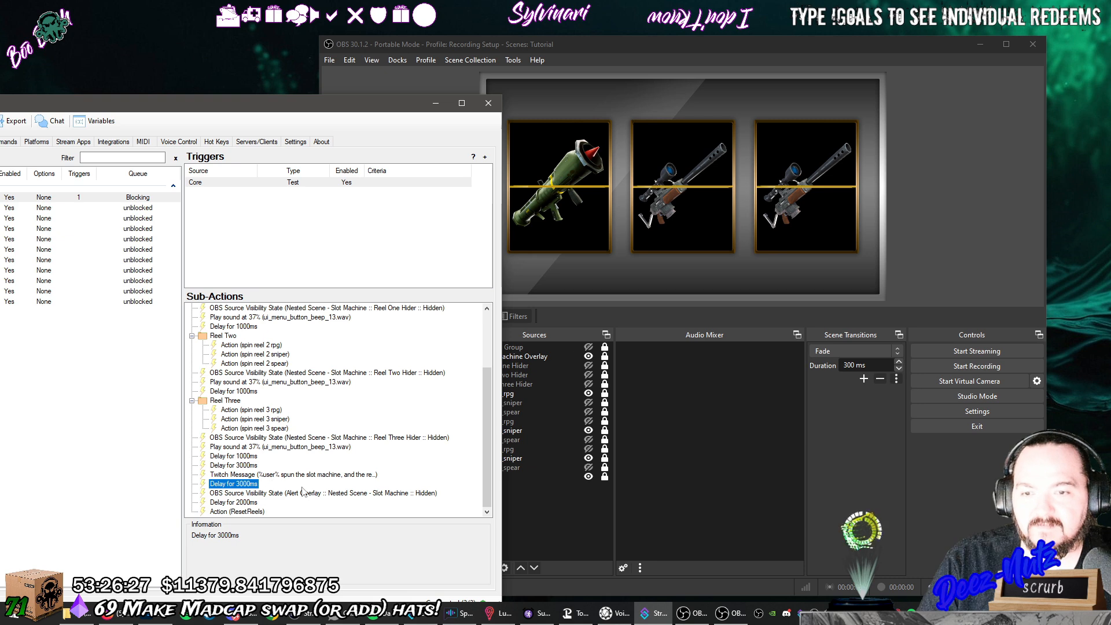
Select the Alert Overlay visibility sub-action and arrange the OBS and Streamer.bot windows side by side with the slot machine preview uncovered.
{"action": "left_click", "coordinate": [403, 493]}
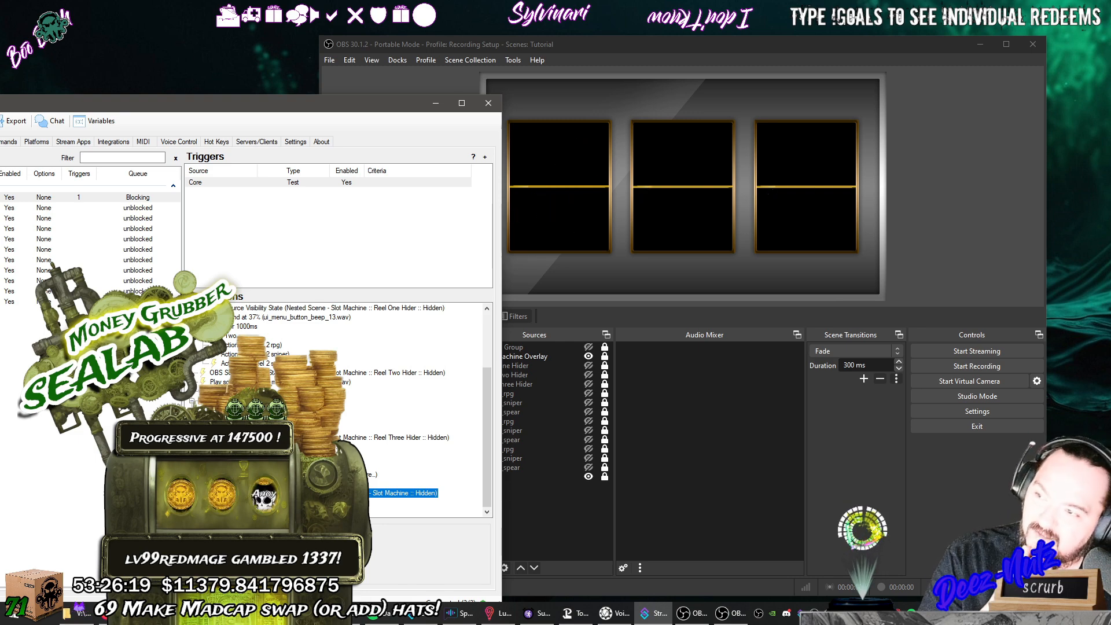
{"action": "left_click_drag", "start_coordinate": [323, 108], "coordinate": [922, 175]}
{"action": "left_click_drag", "start_coordinate": [863, 46], "coordinate": [564, 37]}
{"action": "left_click_drag", "start_coordinate": [904, 171], "coordinate": [894, 101]}
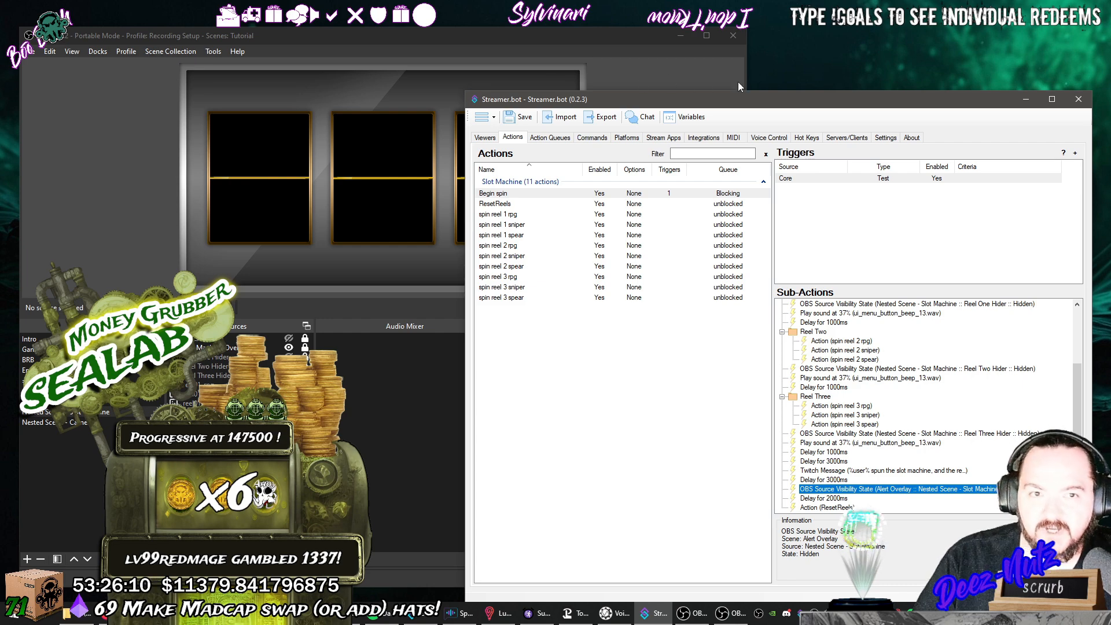
{"action": "left_click_drag", "start_coordinate": [747, 82], "coordinate": [471, 80]}
{"action": "left_click_drag", "start_coordinate": [745, 103], "coordinate": [754, 81]}
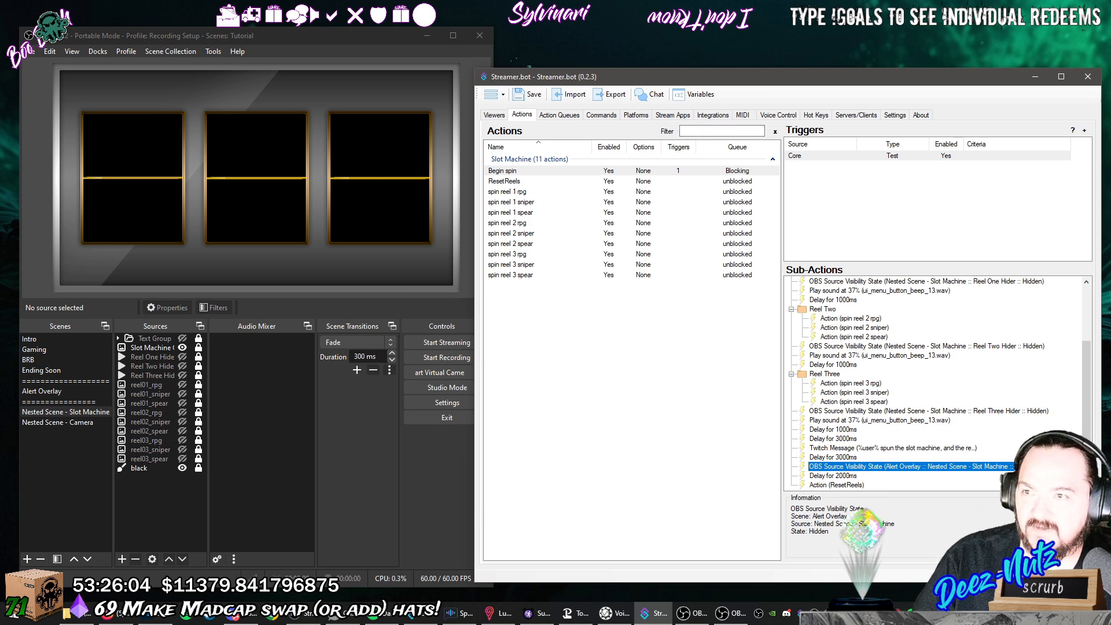
Check the spin message in the stream chat and replace the Twitch message's results text with %reel1% %reel2% %reel3%.
{"action": "left_click_drag", "start_coordinate": [0, 53], "coordinate": [194, 63]}
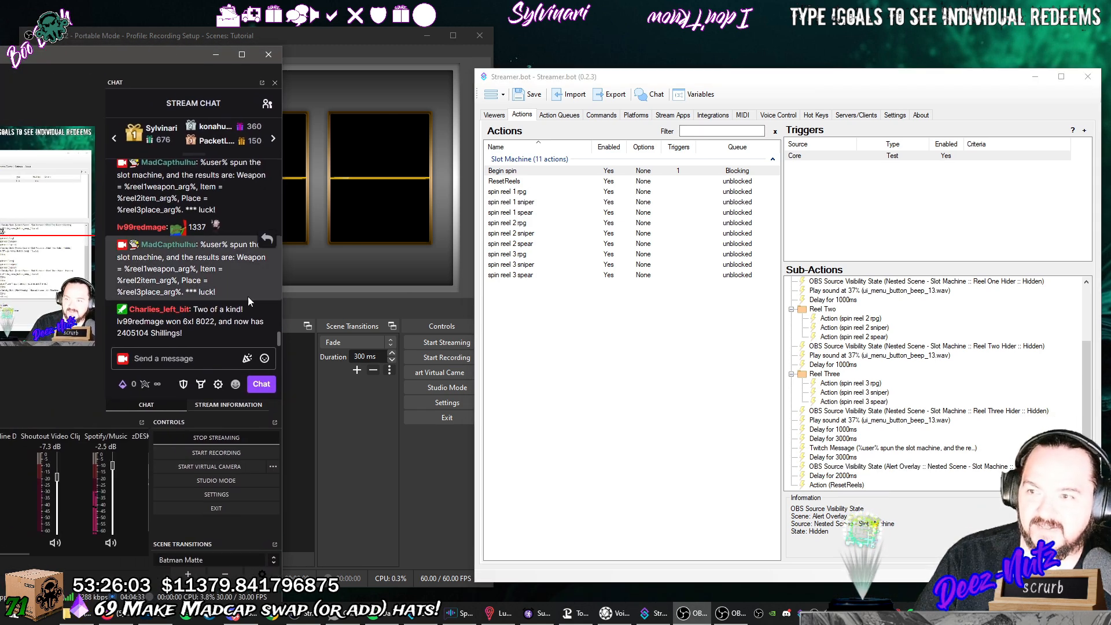
{"action": "left_click_drag", "start_coordinate": [96, 54], "coordinate": [0, 54]}
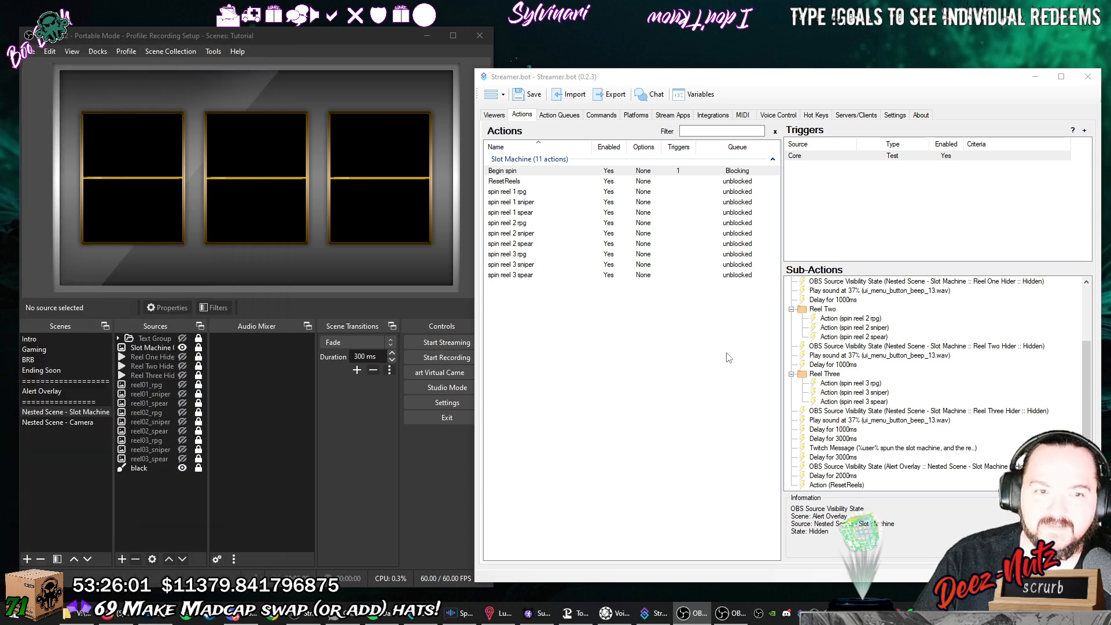
{"action": "double_click", "coordinate": [927, 449]}
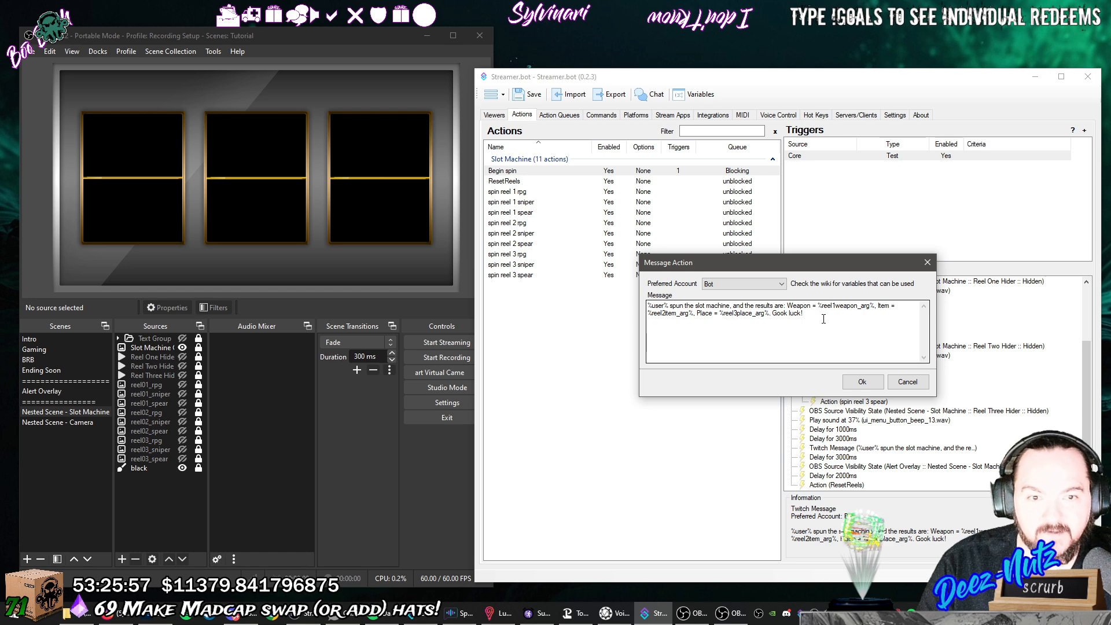
{"action": "left_click_drag", "start_coordinate": [824, 318], "coordinate": [788, 307]}
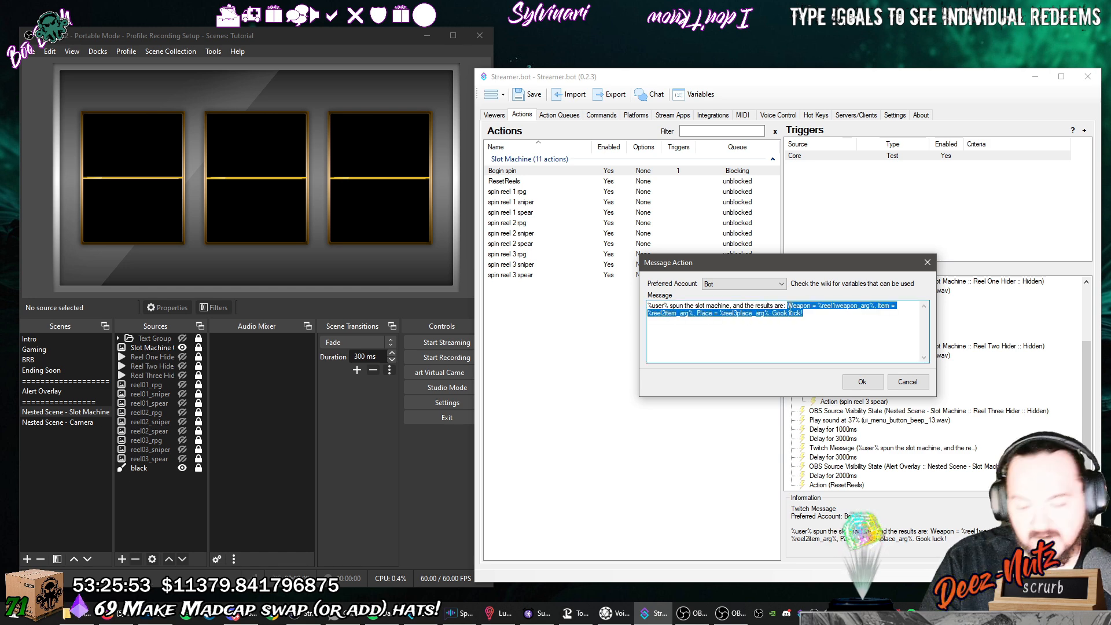
{"action": "type", "text": "%"}
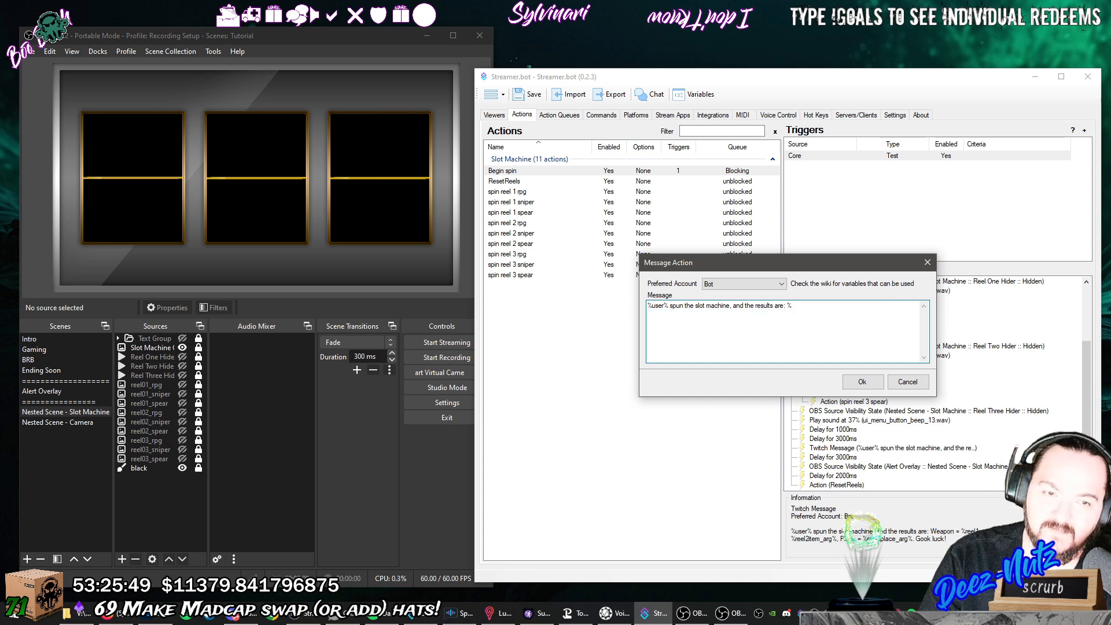
{"action": "type", "text": "reel1%"}
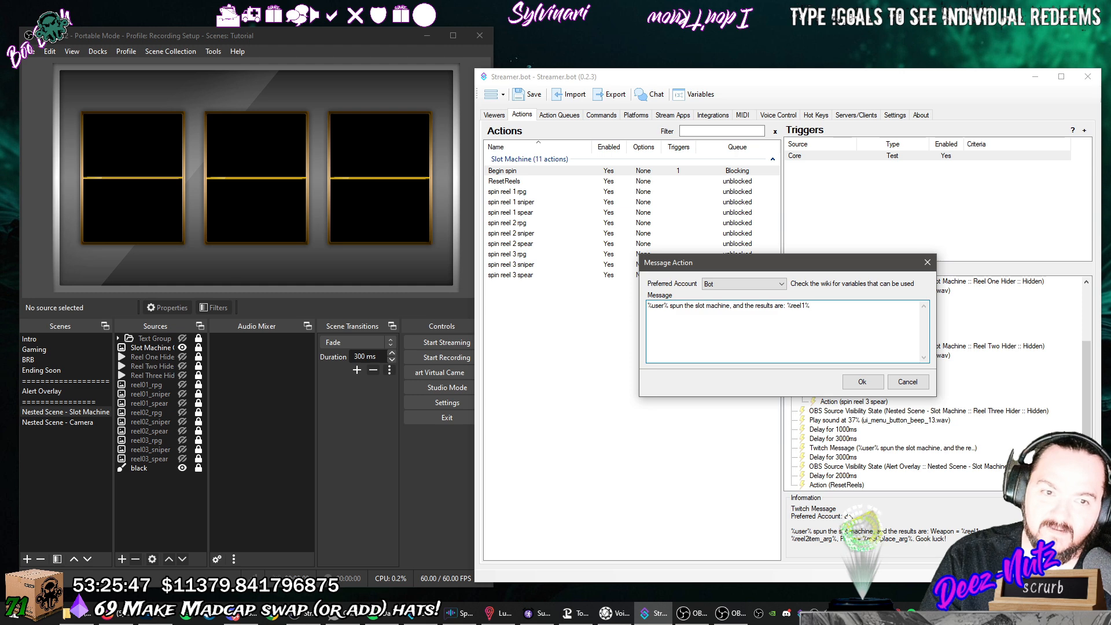
{"action": "type", "text": " %reel2%"}
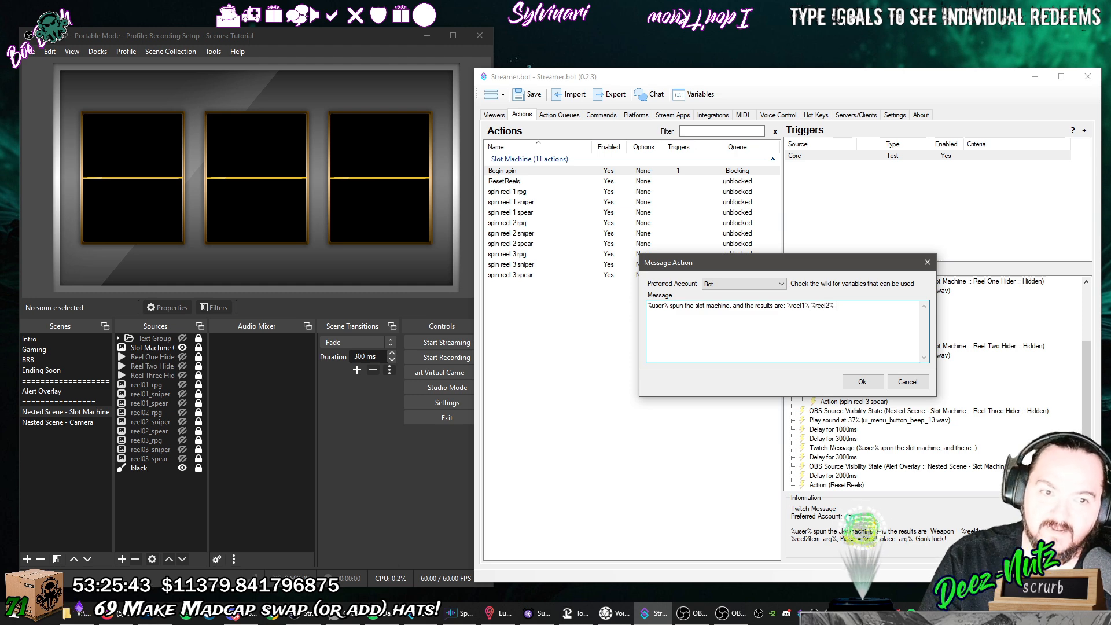
{"action": "type", "text": " %reel3%"}
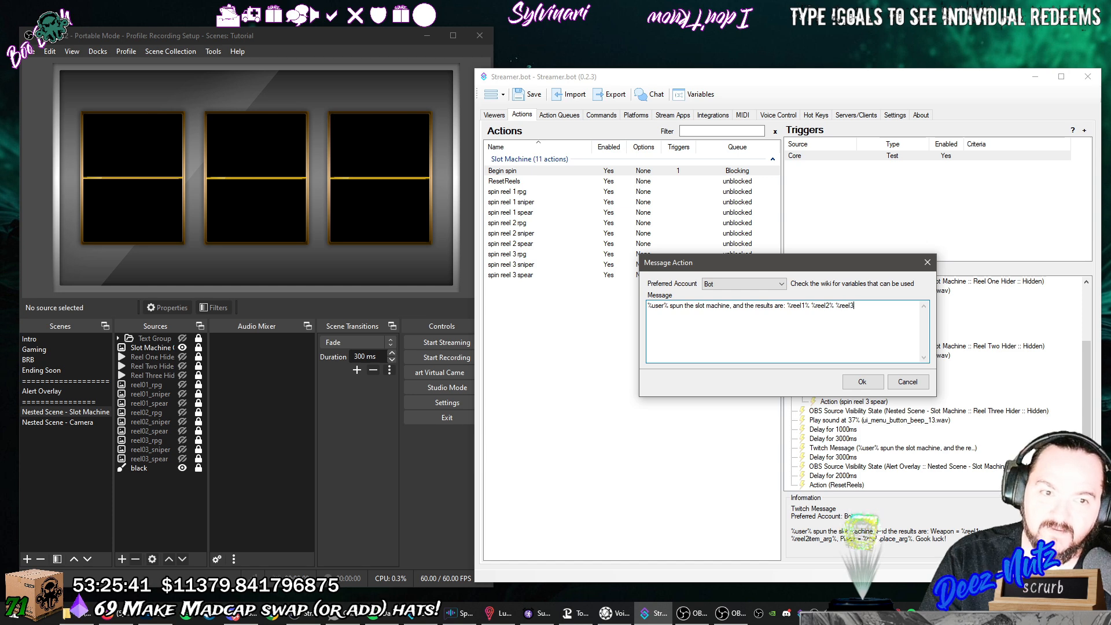
{"action": "left_click", "coordinate": [862, 382]}
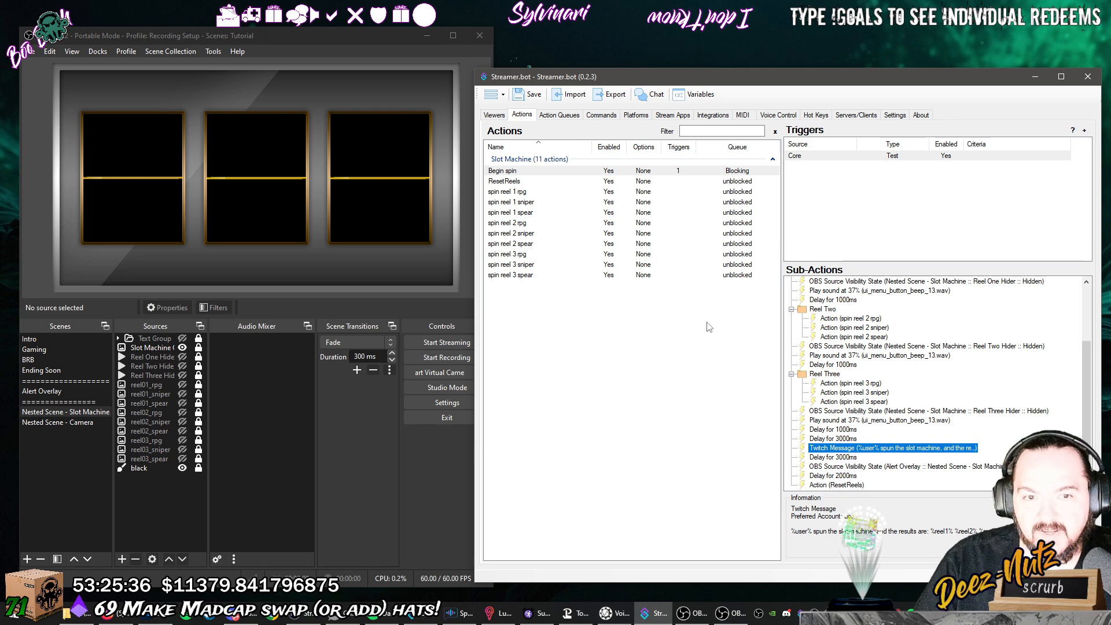
Run the Core test trigger of Begin spin and check the reel results posted in the stream chat.
{"action": "right_click", "coordinate": [872, 155]}
{"action": "left_click", "coordinate": [894, 162]}
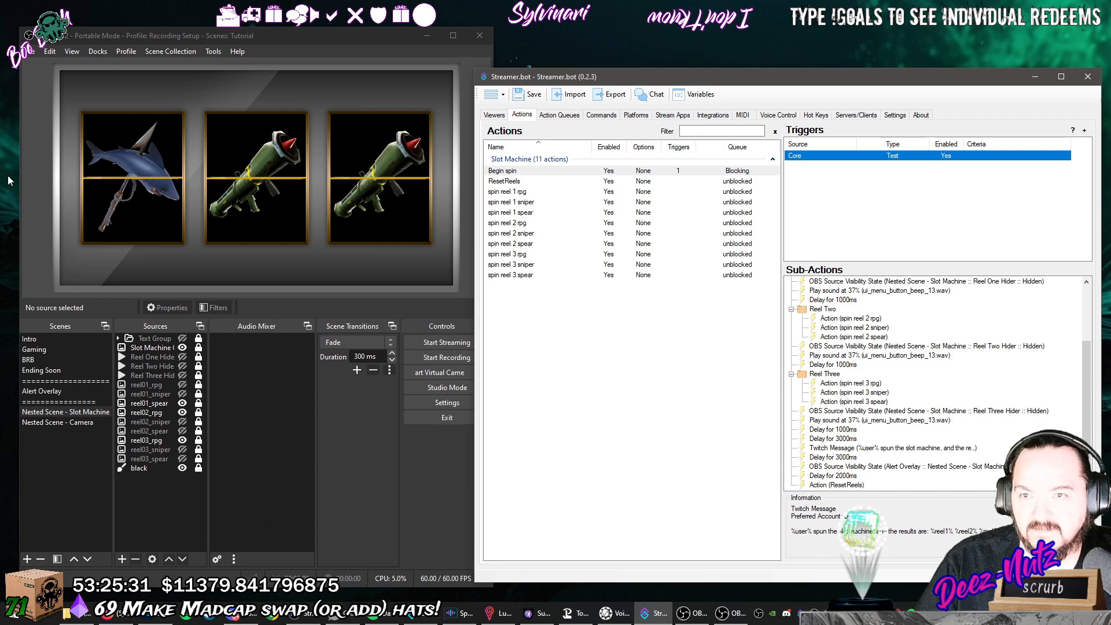
{"action": "left_click_drag", "start_coordinate": [0, 174], "coordinate": [356, 220]}
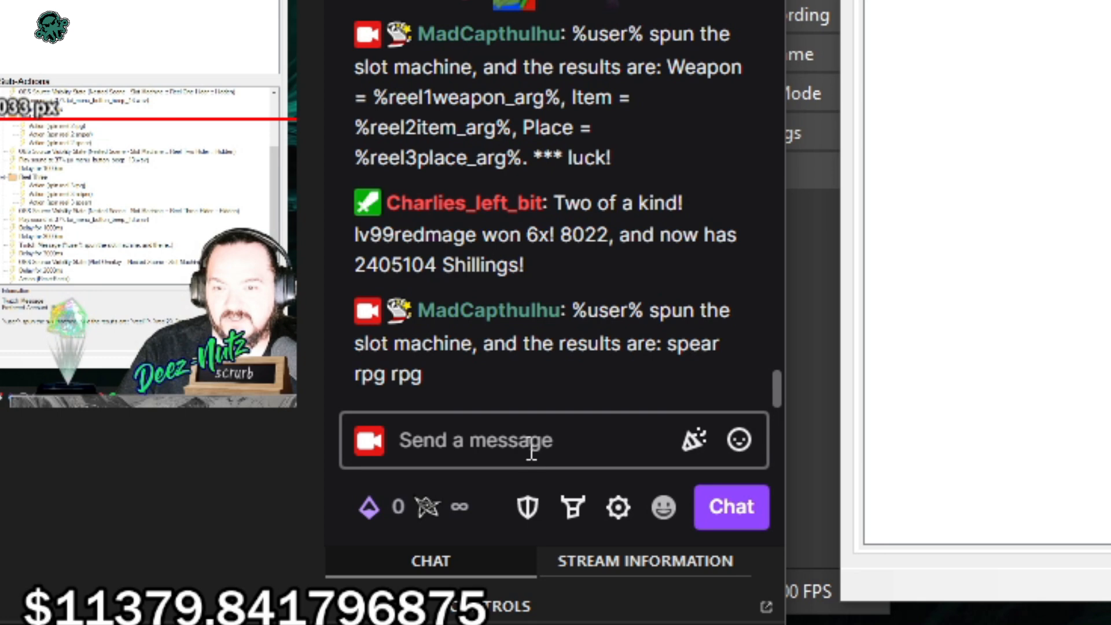
{"action": "left_click_drag", "start_coordinate": [670, 347], "coordinate": [682, 390]}
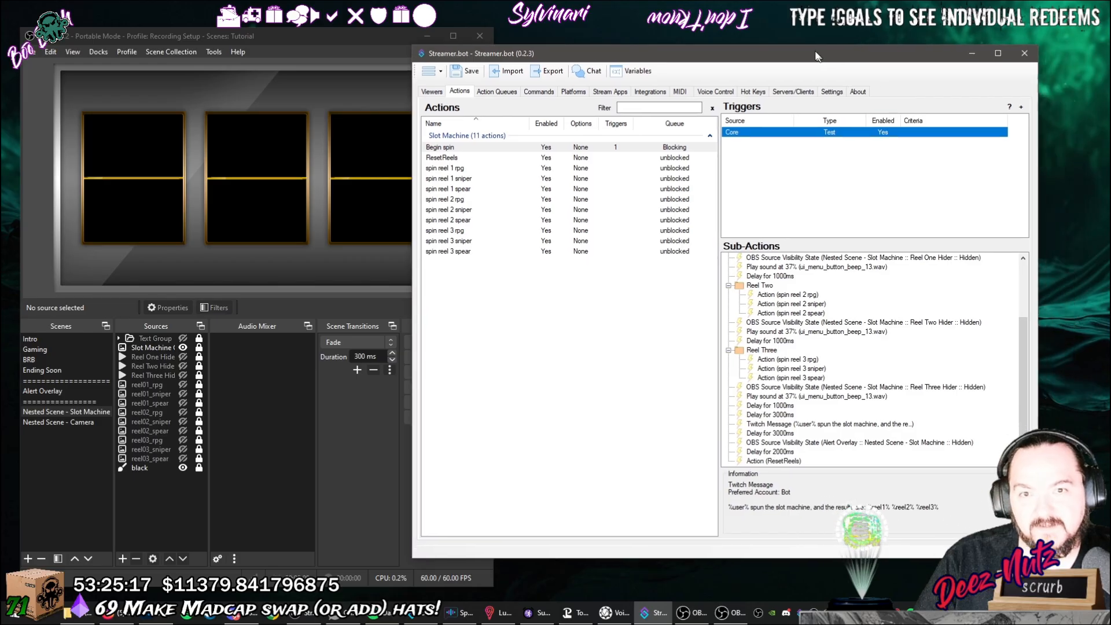
Add an action named 2 match in the Slot Machine group, using the unblocked queue.
{"action": "left_click_drag", "start_coordinate": [817, 54], "coordinate": [804, 48]}
{"action": "mouse_move", "coordinate": [1011, 369]}
{"action": "left_mouse_down"}
{"action": "mouse_move", "coordinate": [1012, 345]}
{"action": "mouse_move", "coordinate": [1010, 389]}
{"action": "left_mouse_up"}
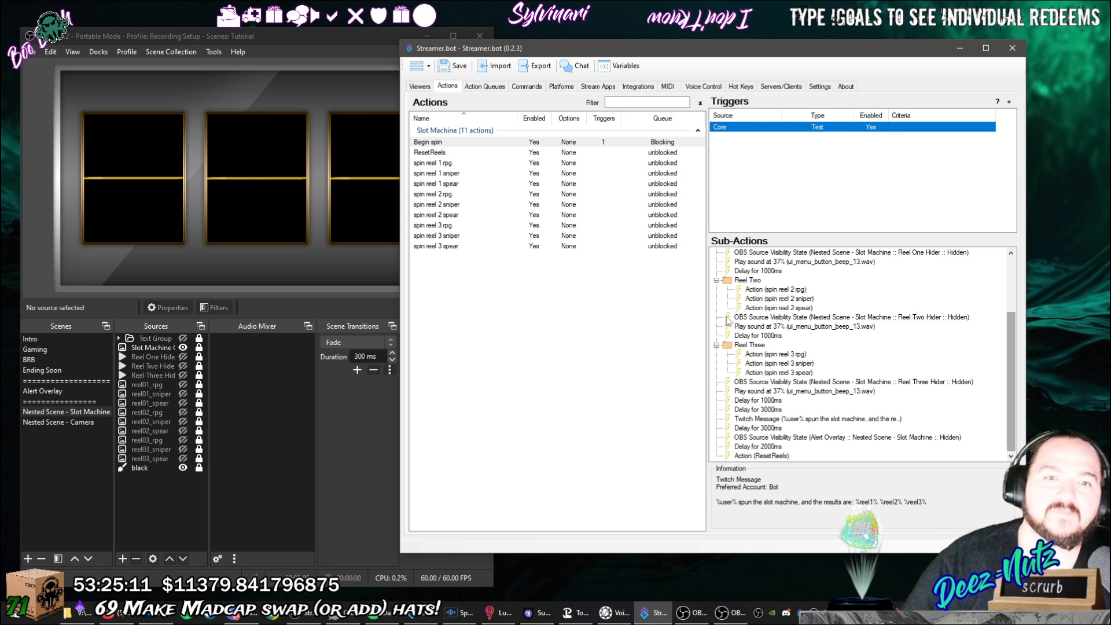
{"action": "left_click", "coordinate": [585, 315]}
{"action": "right_click", "coordinate": [514, 304]}
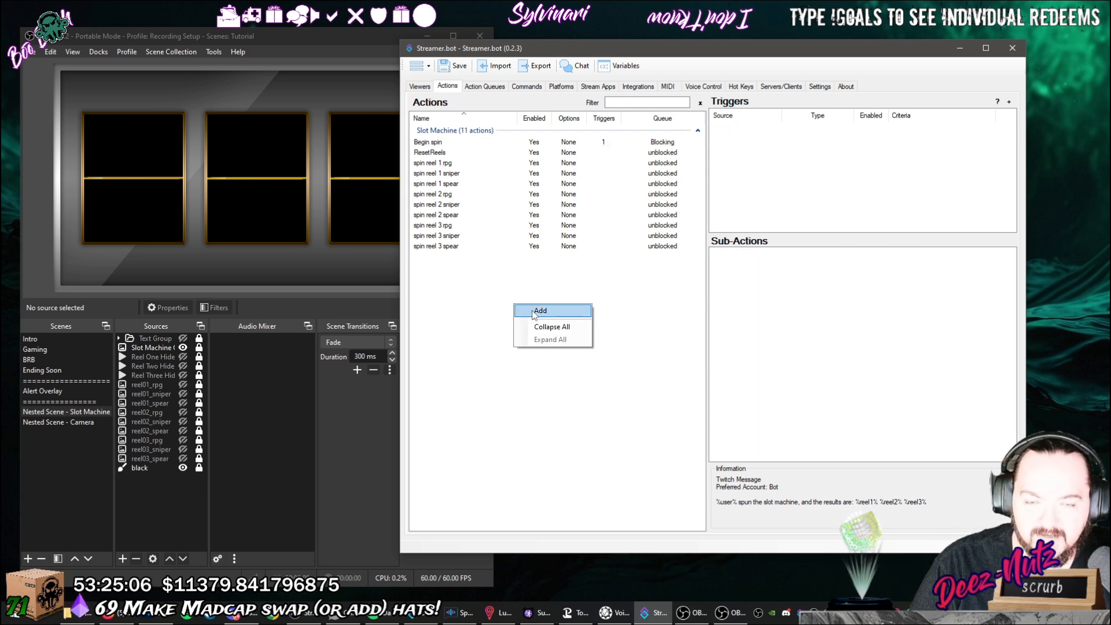
{"action": "left_click", "coordinate": [532, 311]}
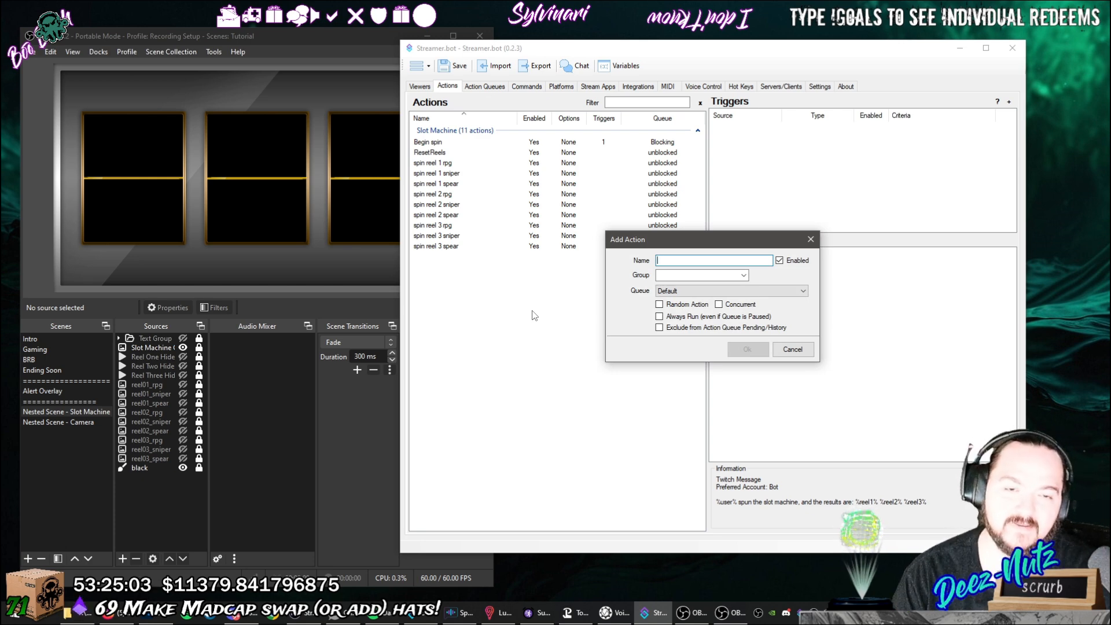
{"action": "type", "text": "2 match"}
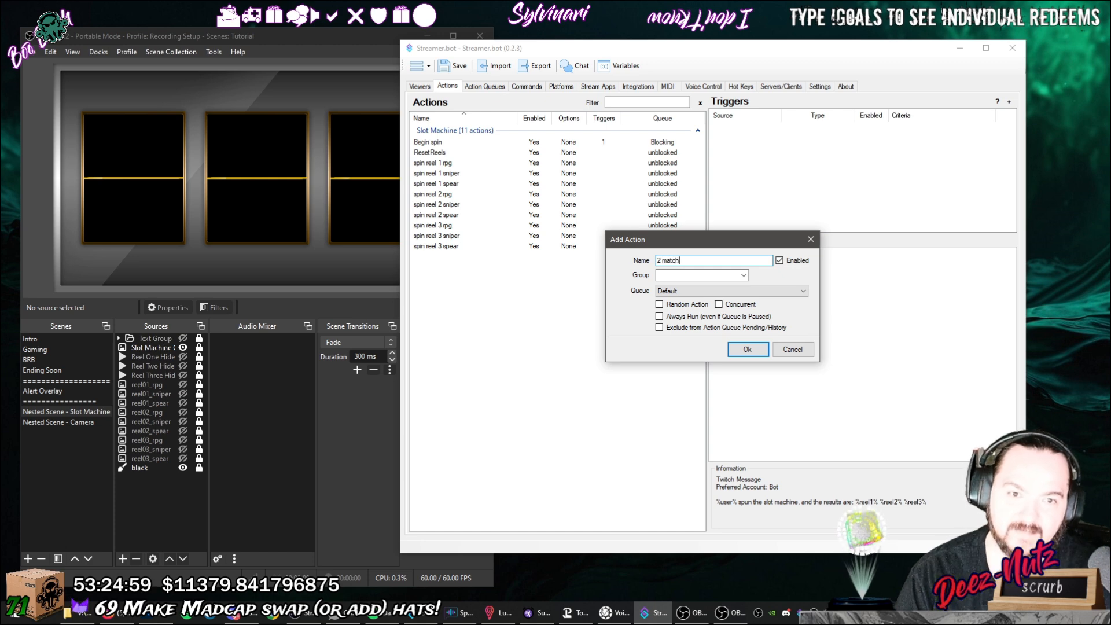
{"action": "left_click", "coordinate": [743, 276]}
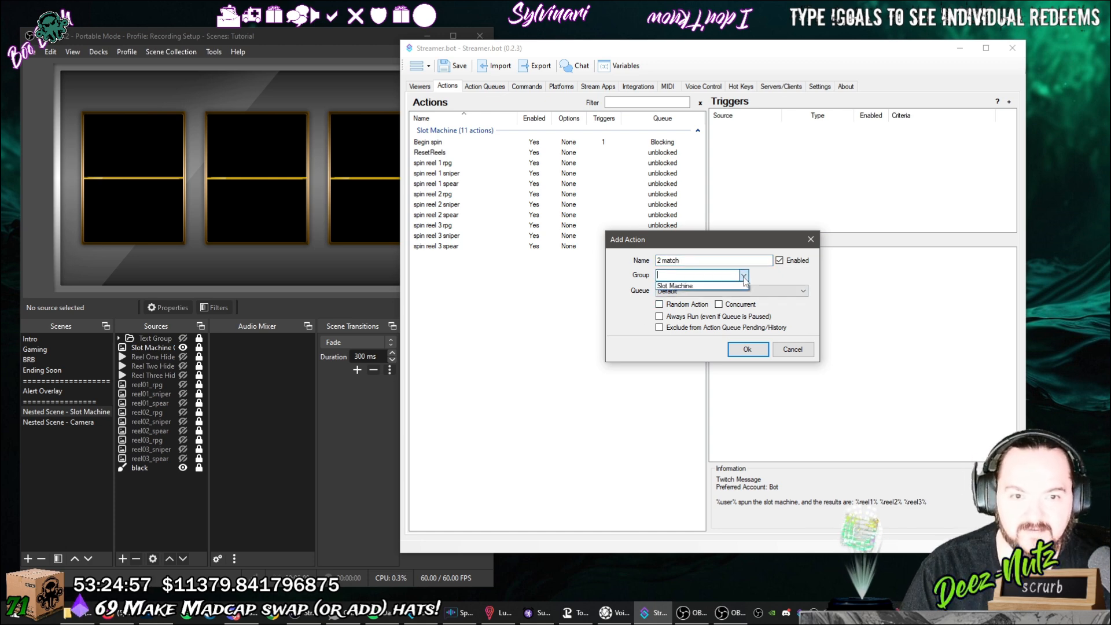
{"action": "left_click", "coordinate": [701, 284]}
{"action": "left_click", "coordinate": [724, 291]}
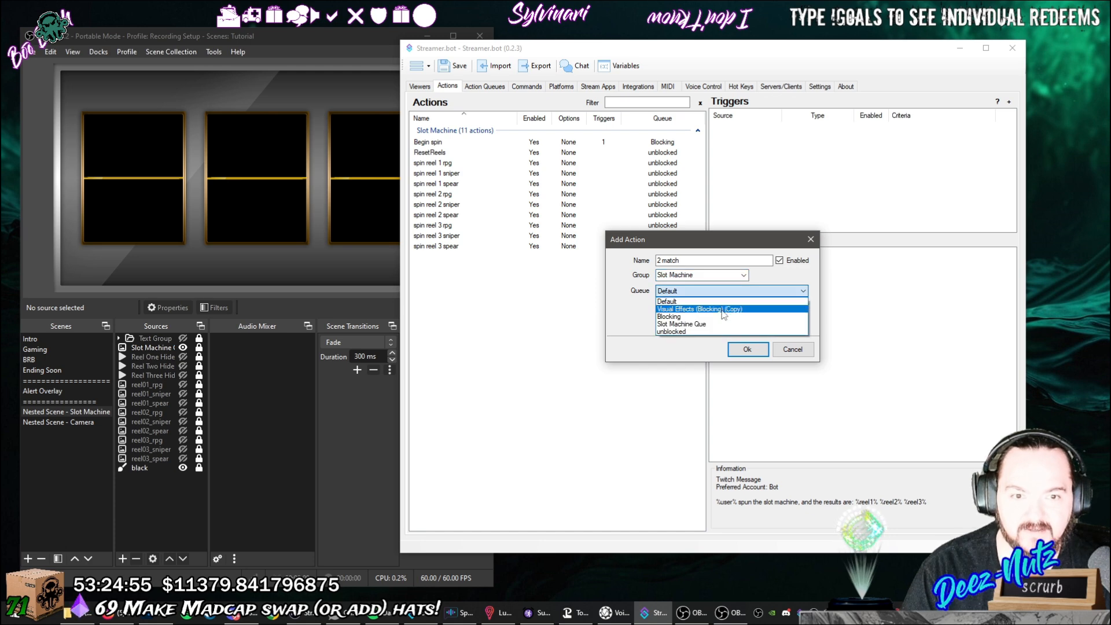
{"action": "left_click", "coordinate": [726, 332]}
{"action": "left_click", "coordinate": [745, 350]}
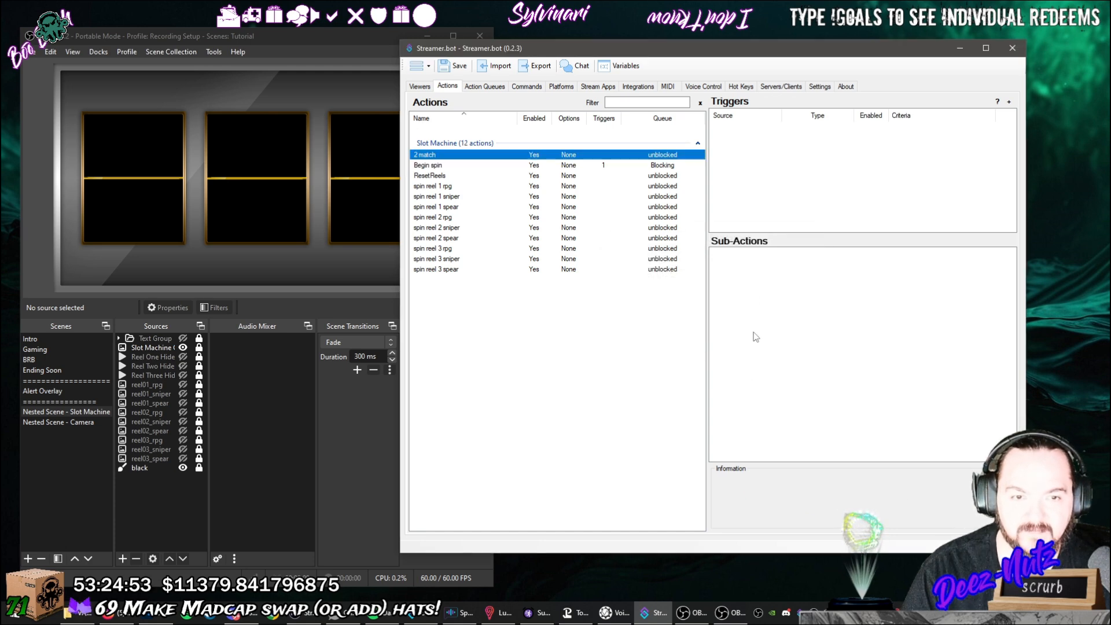
Add a Twitch channel message to 2 match starting "%user% got 2 %reel1% in a row! Congrats, here is a tissue as a".
{"action": "left_click", "coordinate": [752, 293]}
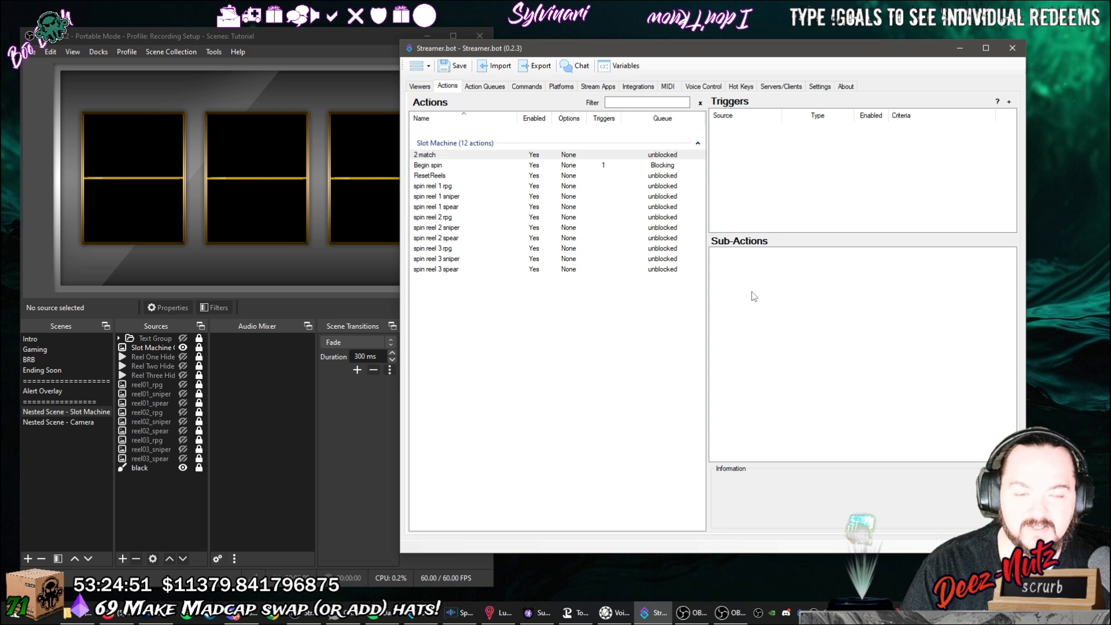
{"action": "right_click", "coordinate": [755, 296]}
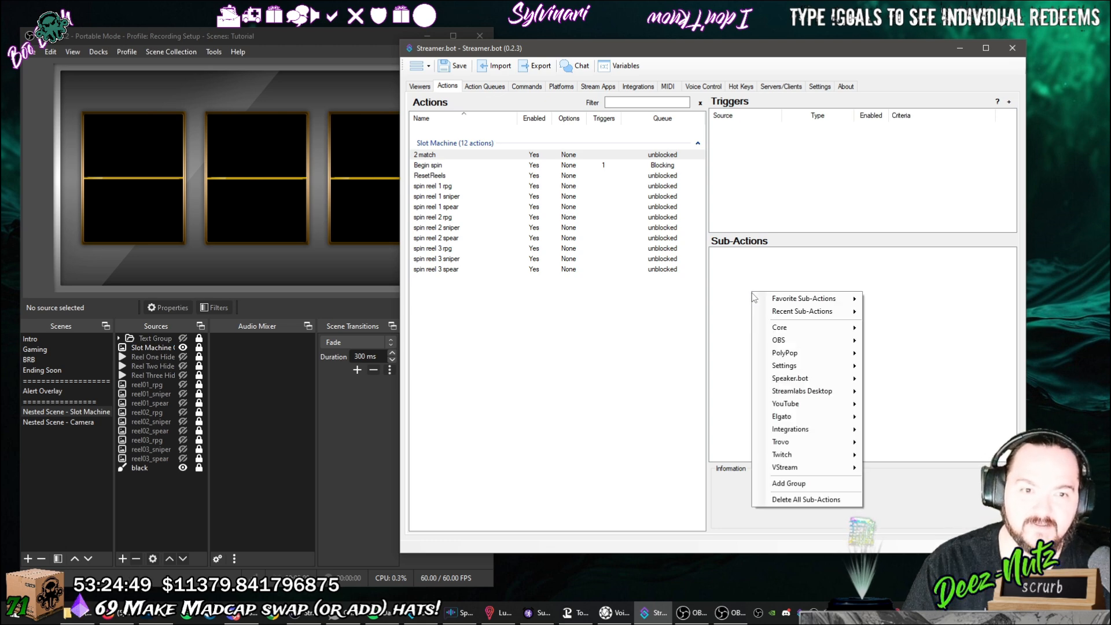
{"action": "mouse_move", "coordinate": [803, 457]}
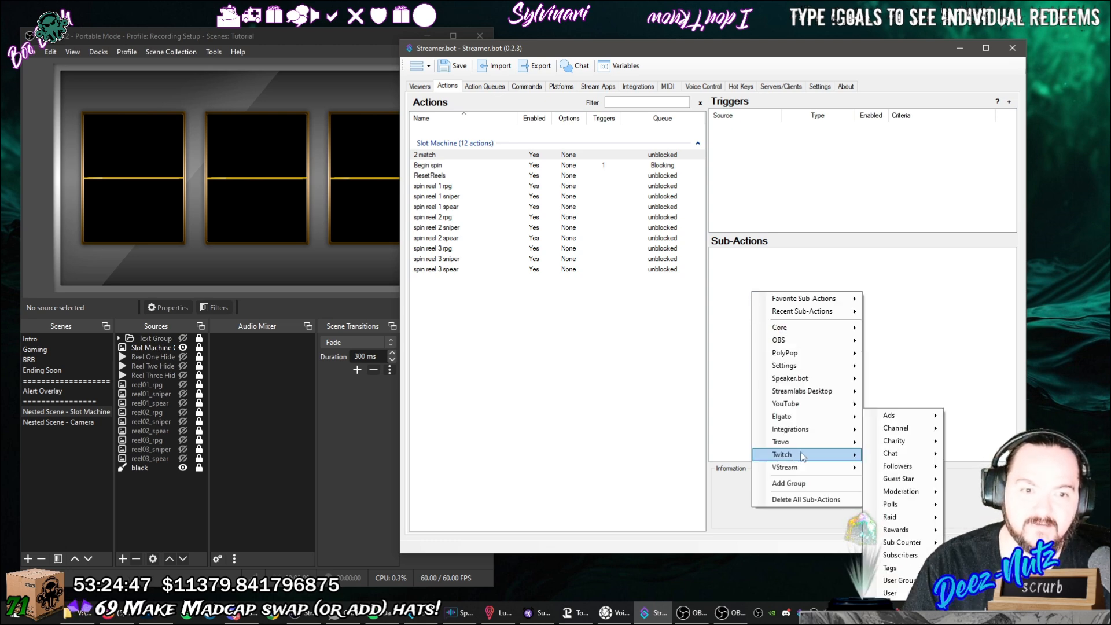
{"action": "mouse_move", "coordinate": [901, 454]}
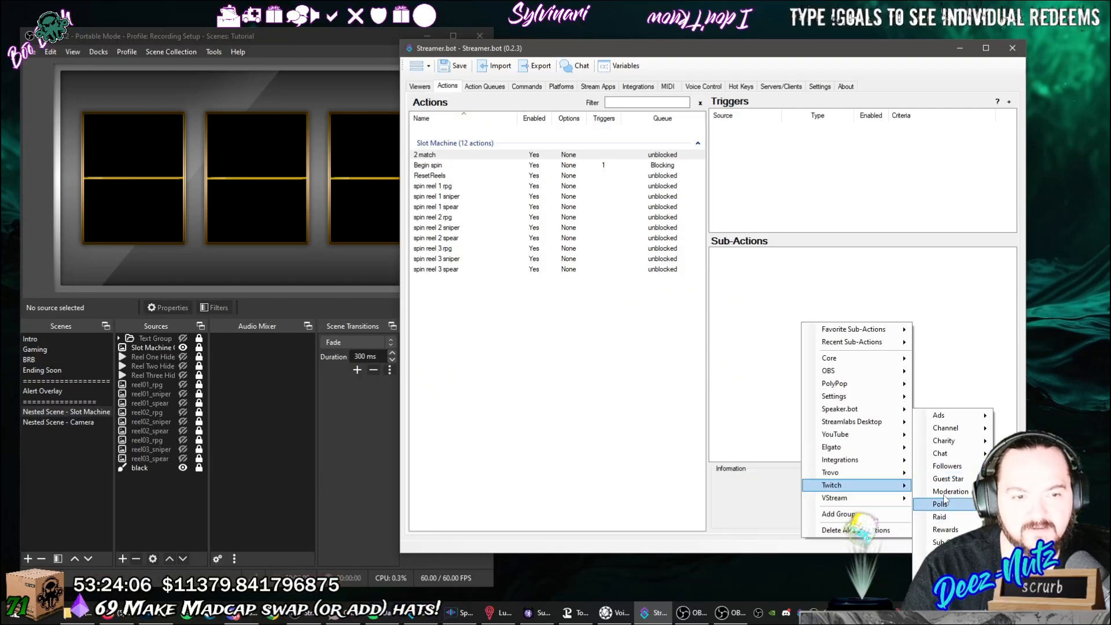
{"action": "mouse_move", "coordinate": [946, 456]}
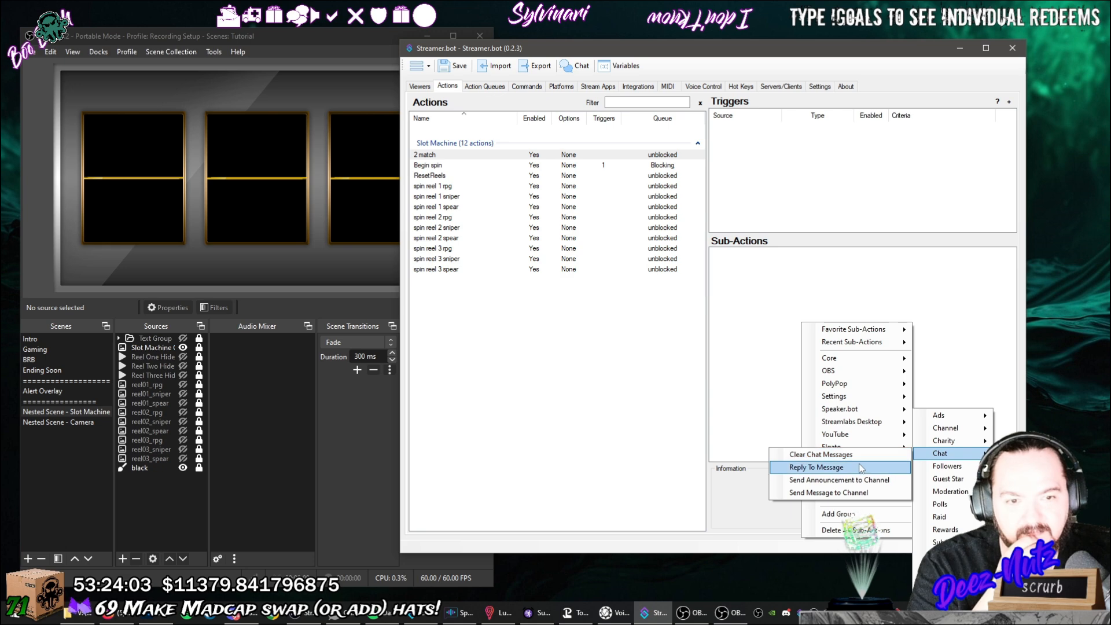
{"action": "left_click", "coordinate": [866, 495]}
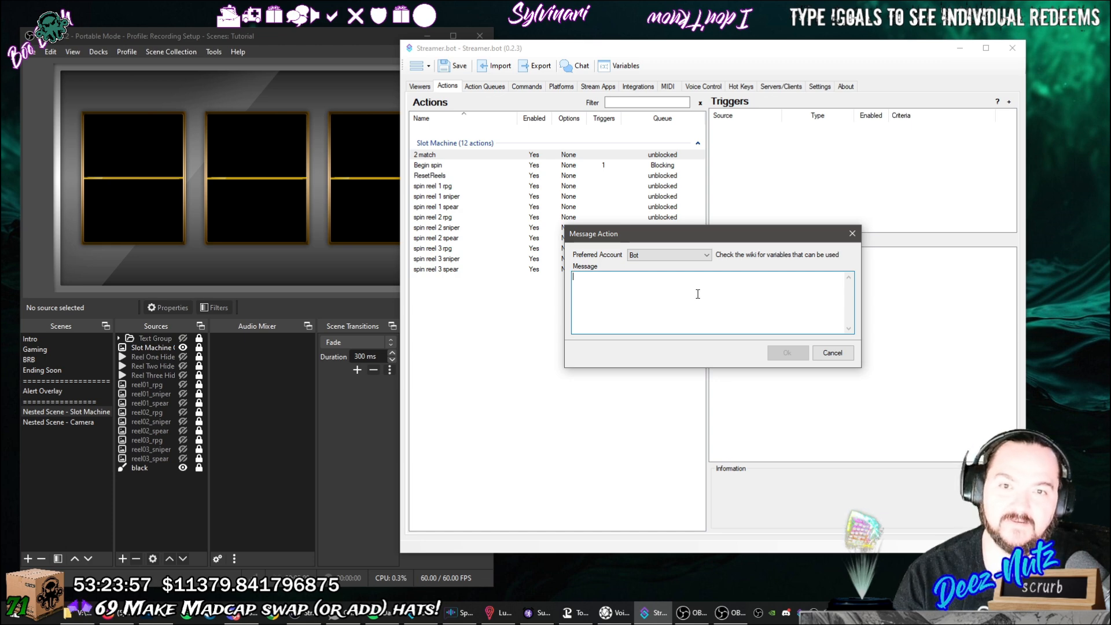
{"action": "type", "text": "%user"}
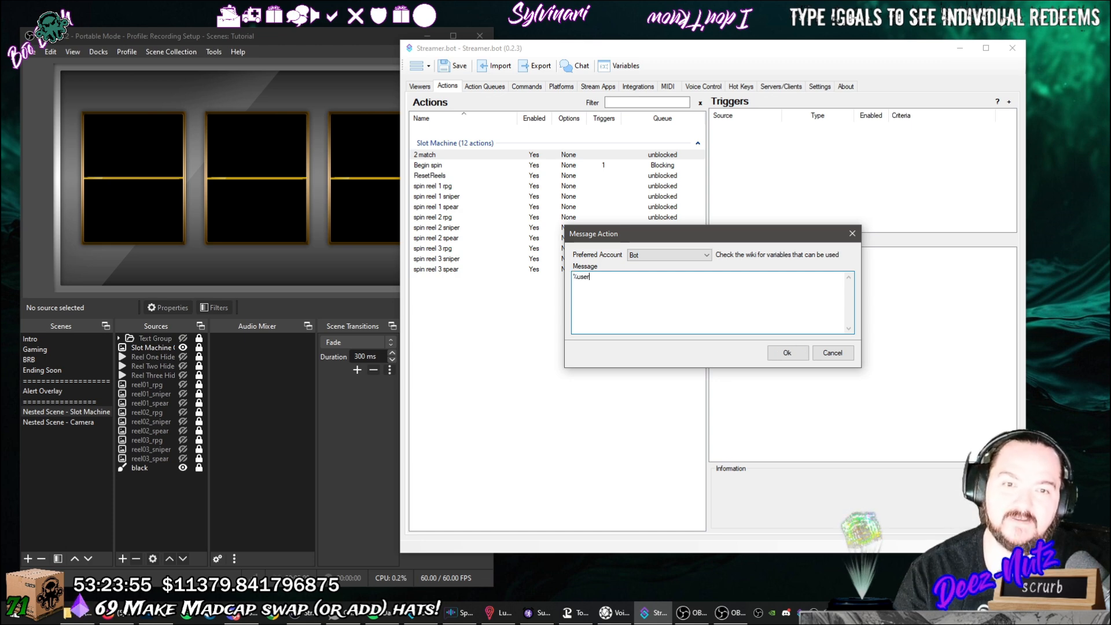
{"action": "type", "text": "% got 2 %"}
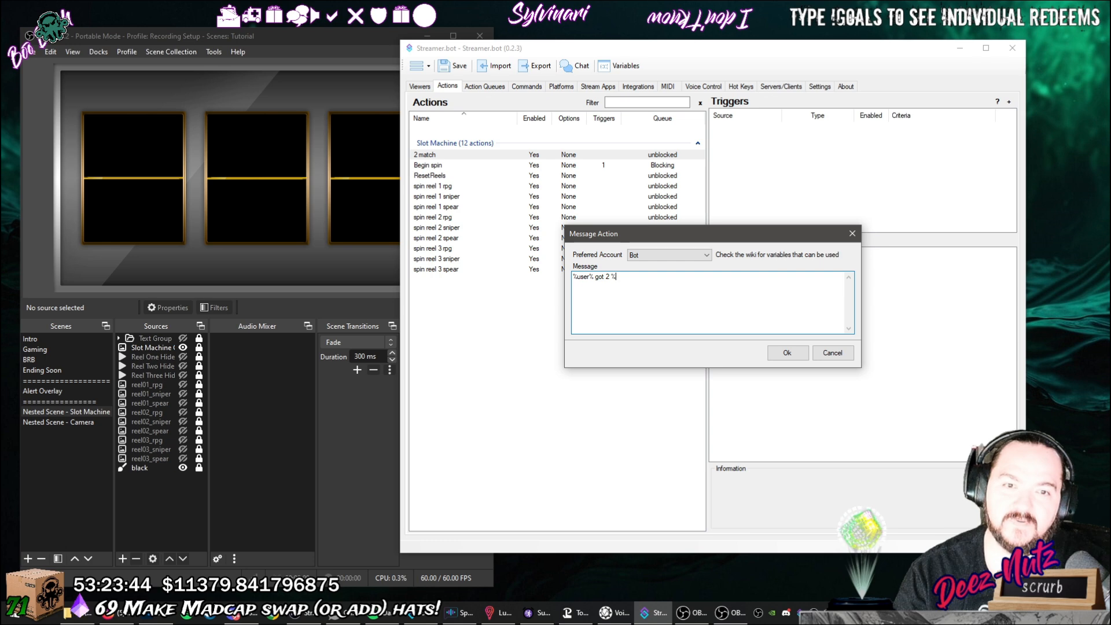
{"action": "type", "text": "reel1"}
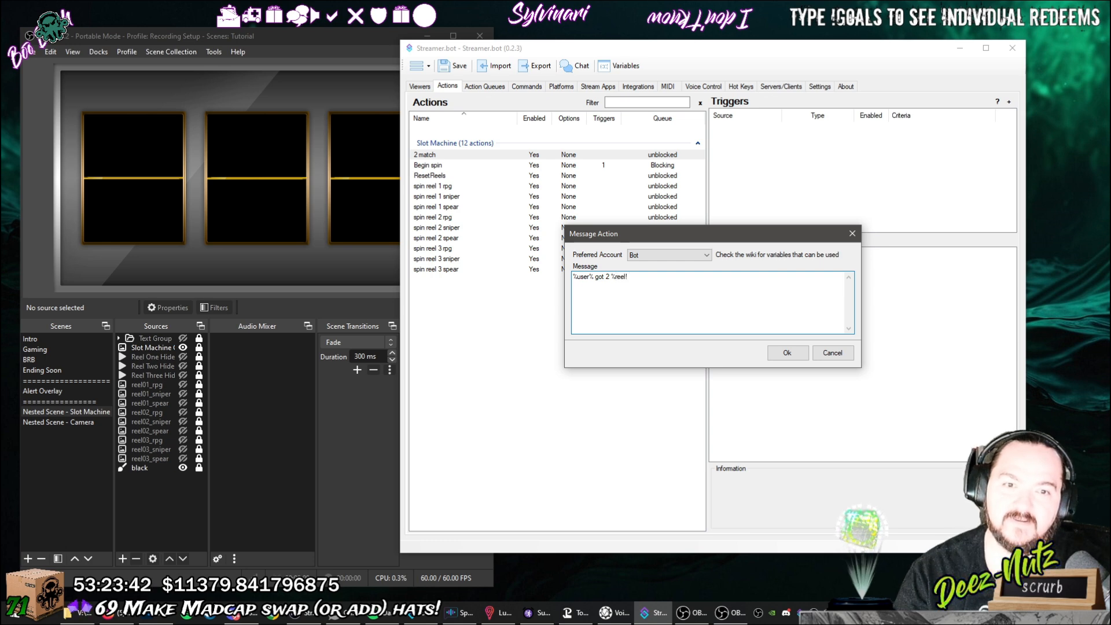
{"action": "type", "text": "% in a row! Congrats"}
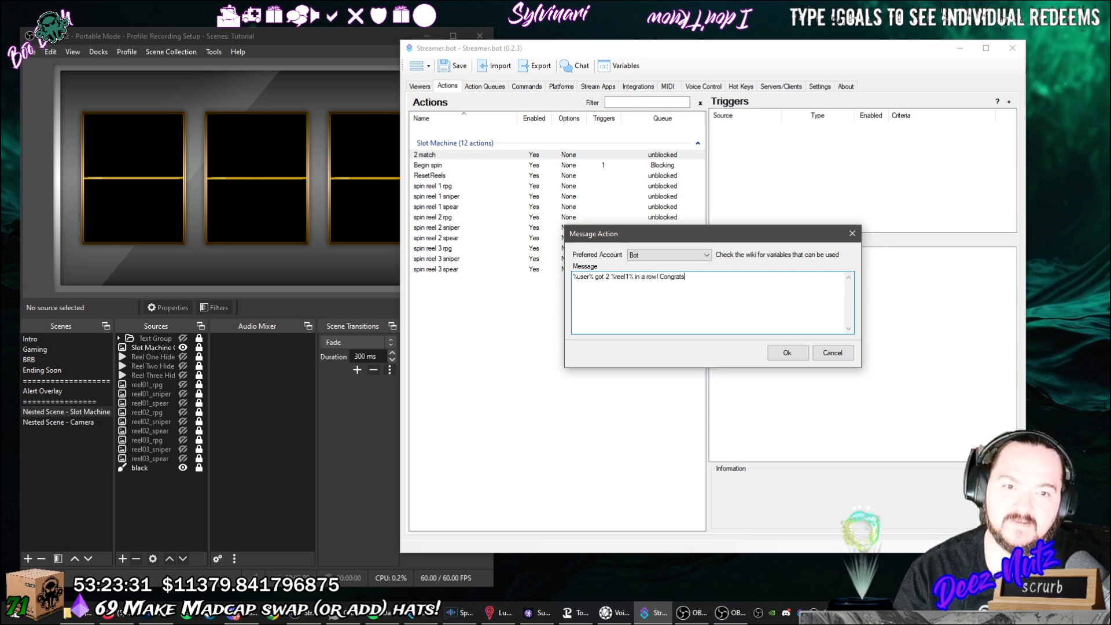
{"action": "type", "text": "."}
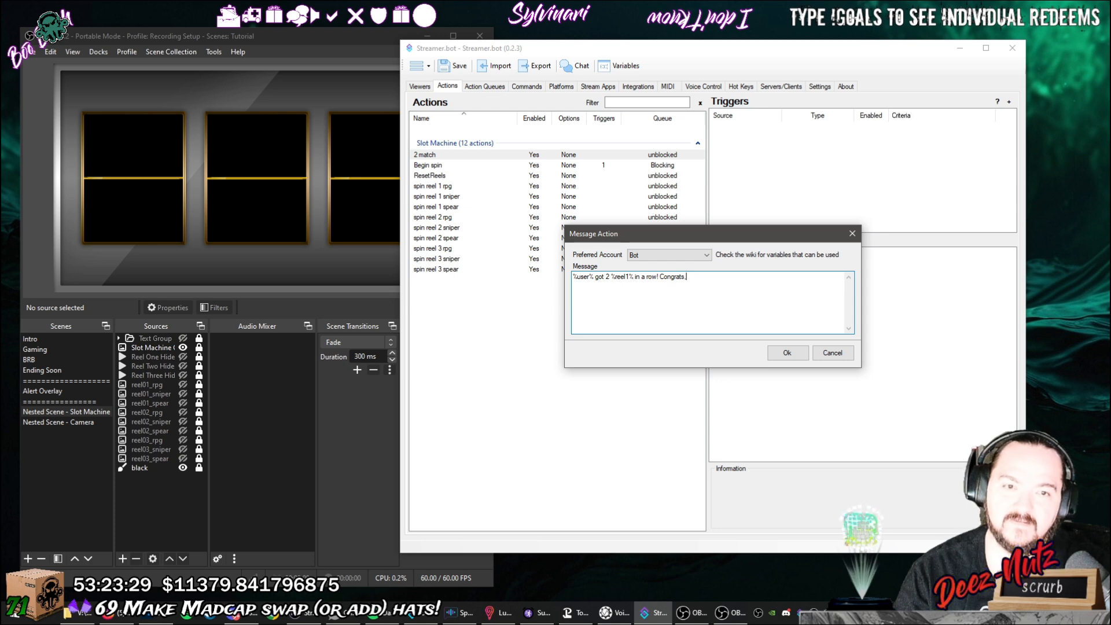
{"action": "type", "text": " here is a tissue a"}
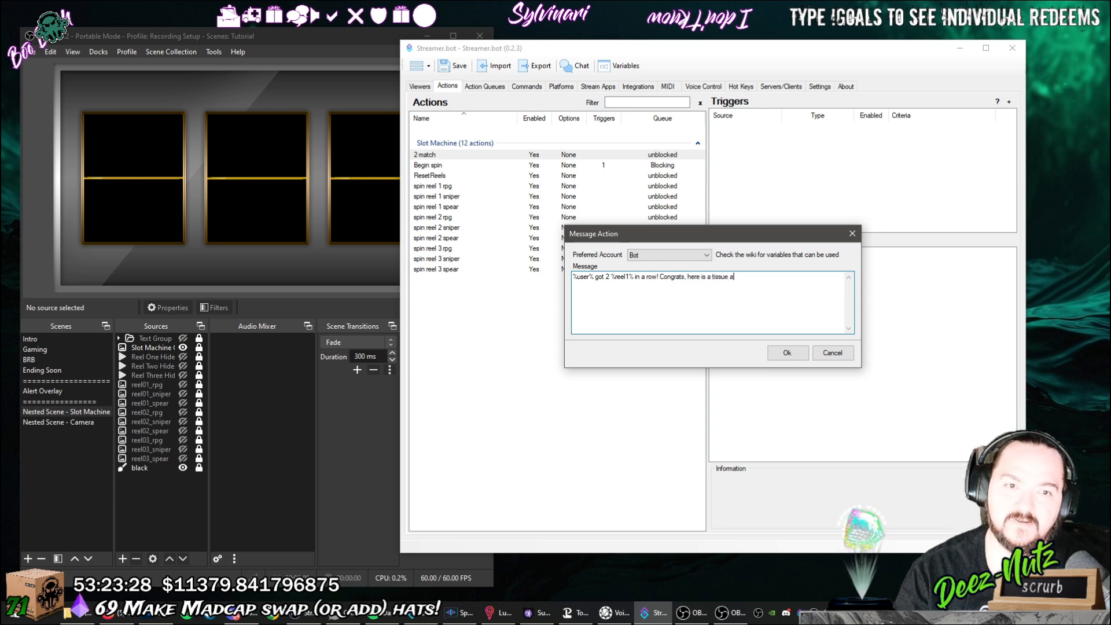
{"action": "type", "text": "s a"}
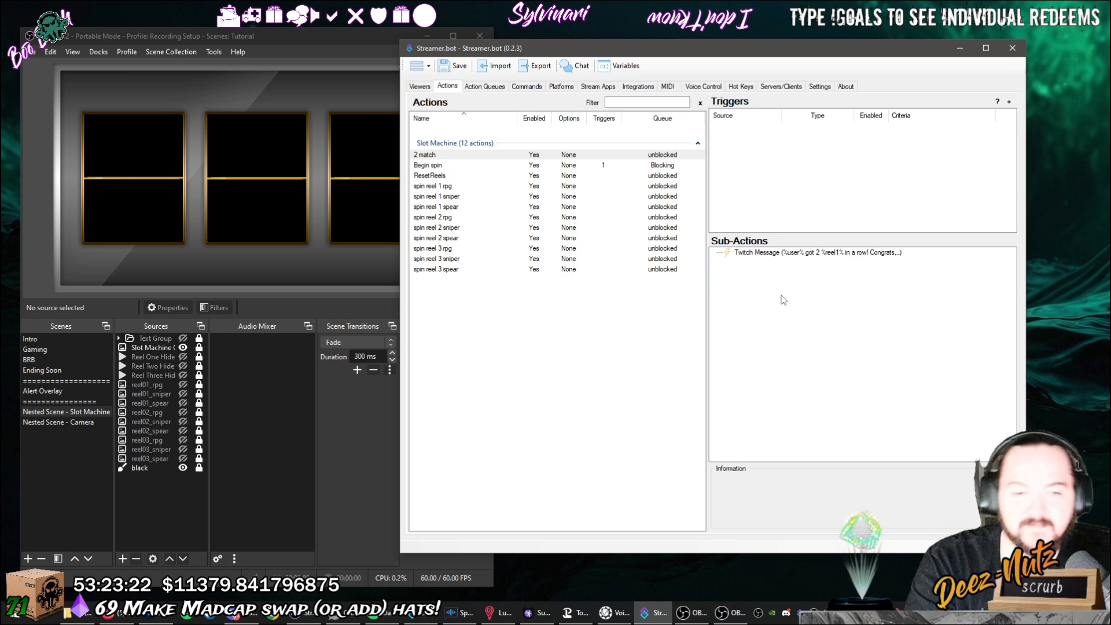
{"action": "left_click", "coordinate": [787, 253]}
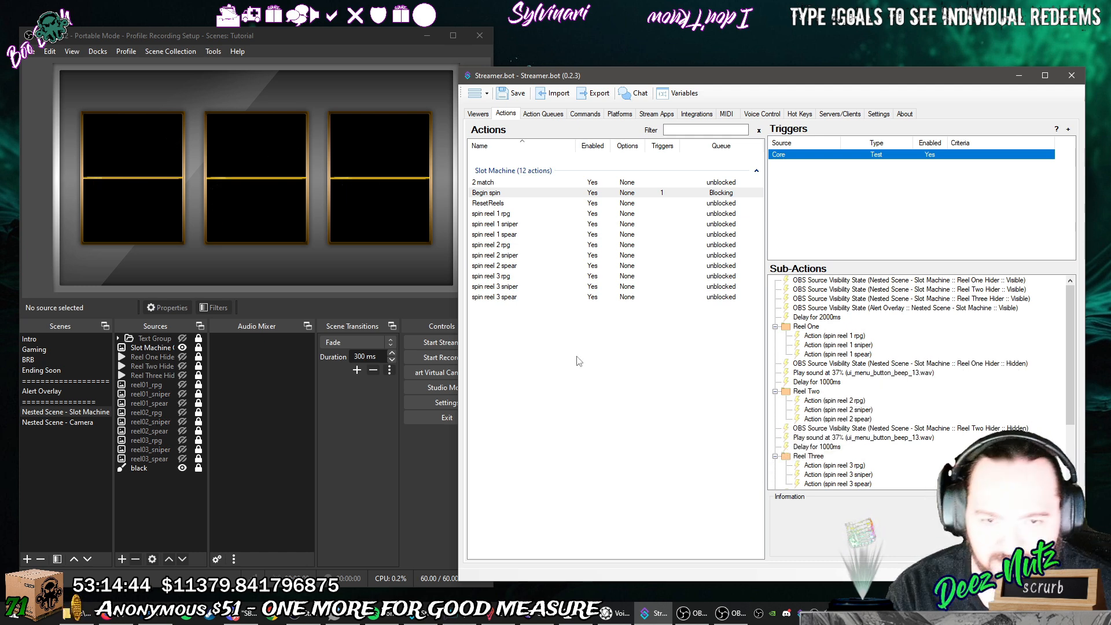
Change the variable name of the set-argument sub-action in spin reel 3 sniper to reel3.
{"action": "left_click", "coordinate": [530, 298]}
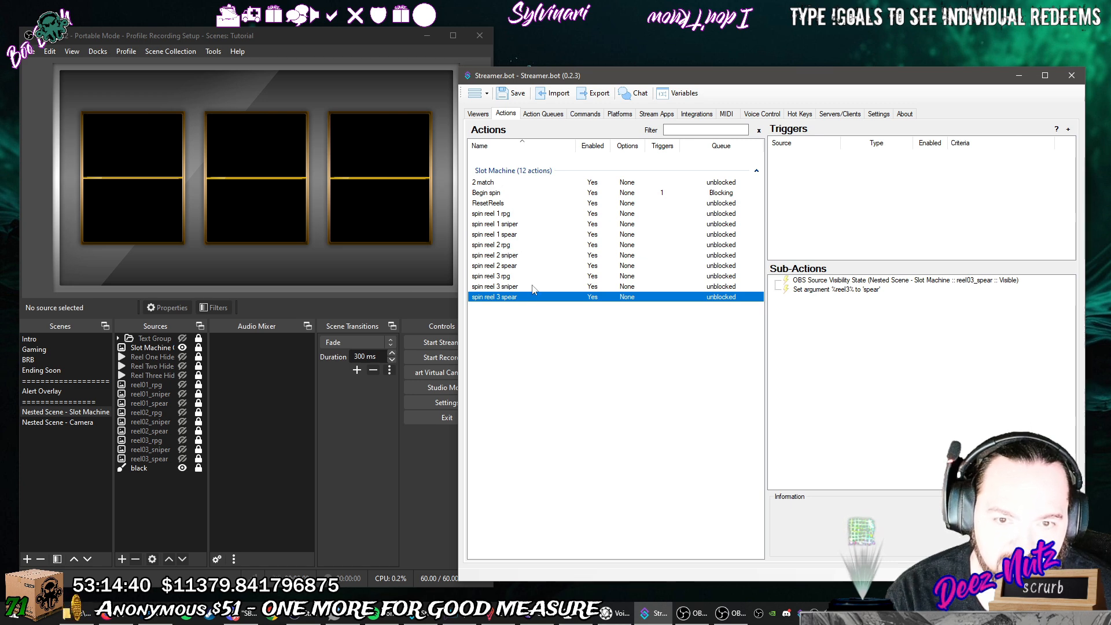
{"action": "left_click", "coordinate": [531, 289]}
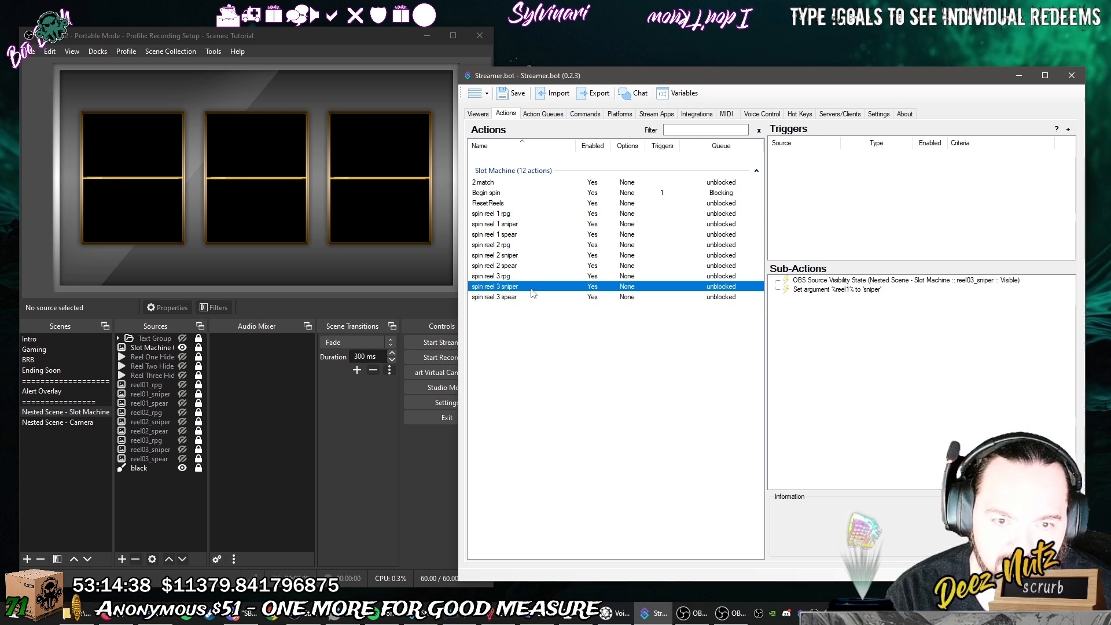
{"action": "double_click", "coordinate": [804, 290]}
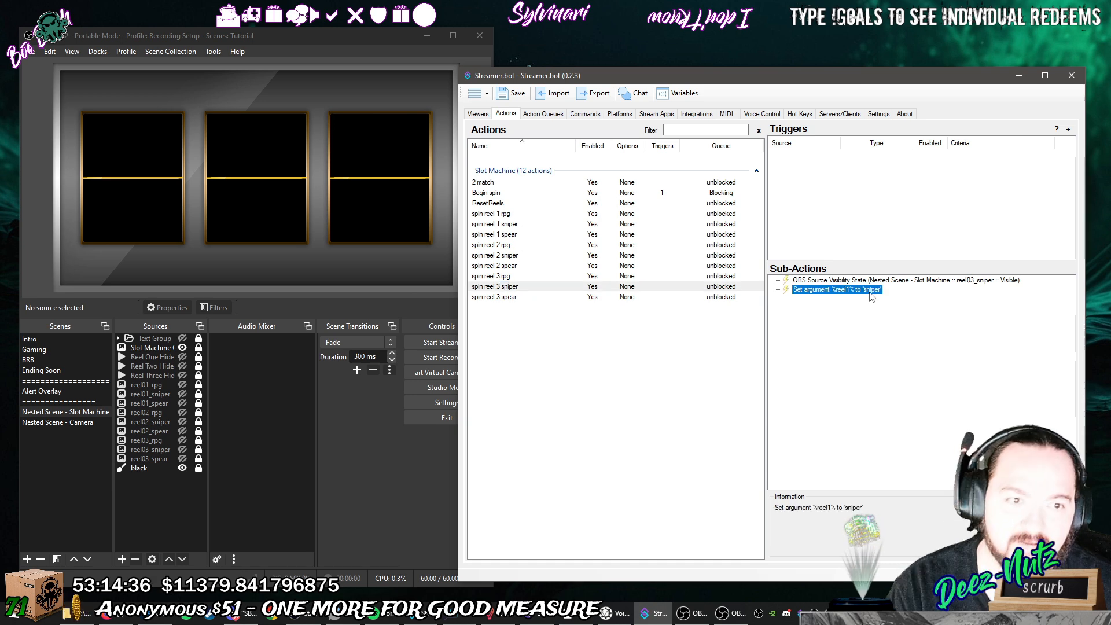
{"action": "left_click", "coordinate": [752, 311]}
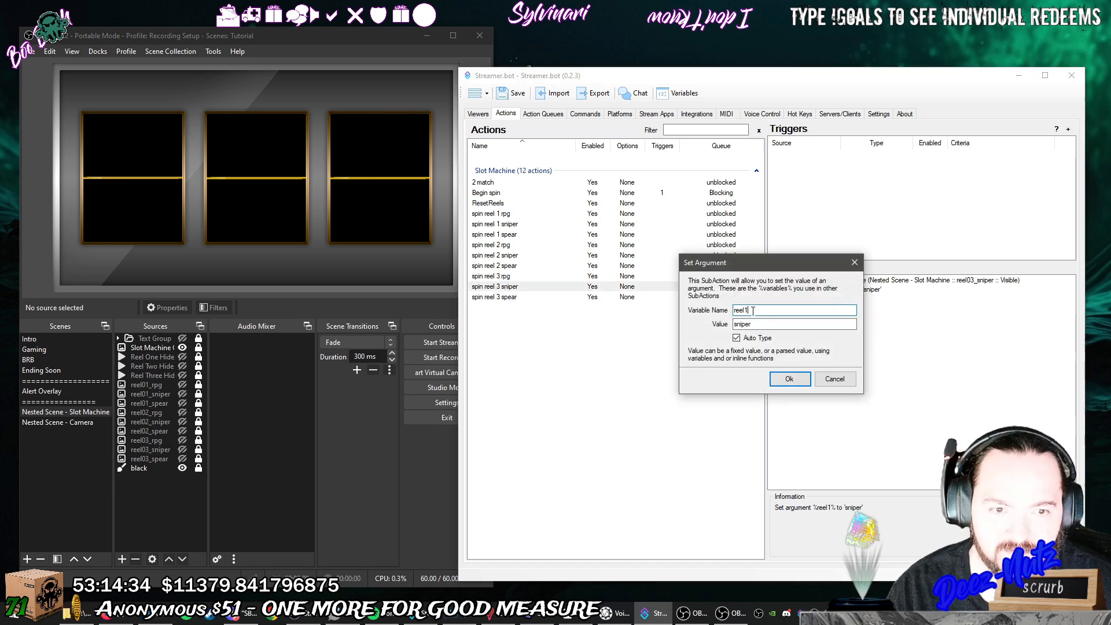
{"action": "left_click", "coordinate": [789, 379]}
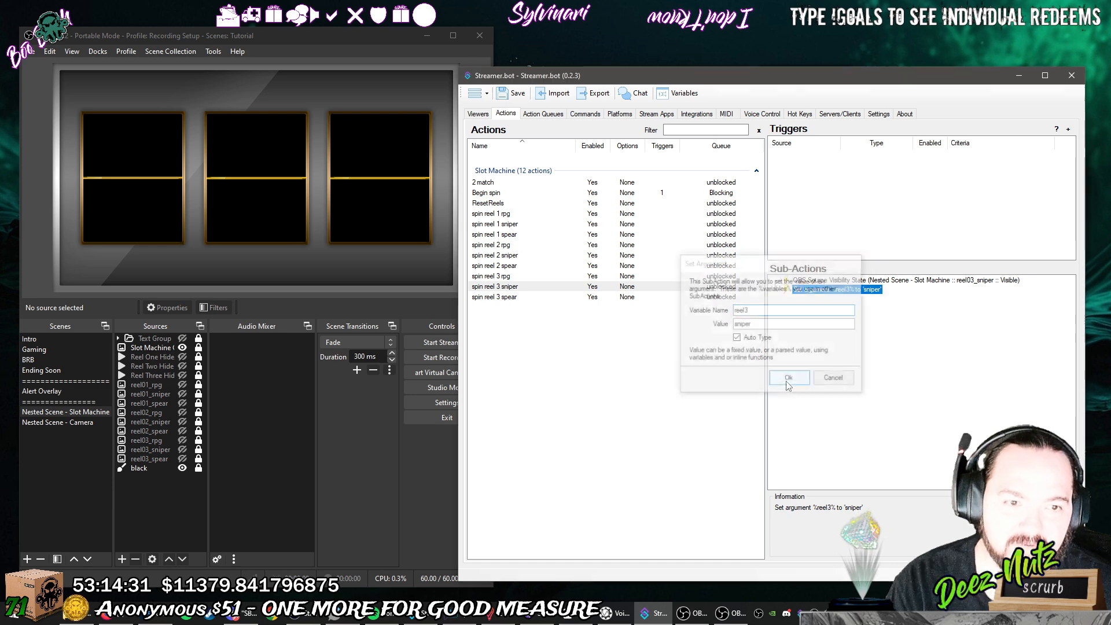
Check that the set-argument sub-actions in the other spin reel actions use the variable of their own reel.
{"action": "left_click", "coordinate": [587, 287]}
{"action": "left_click", "coordinate": [590, 277]}
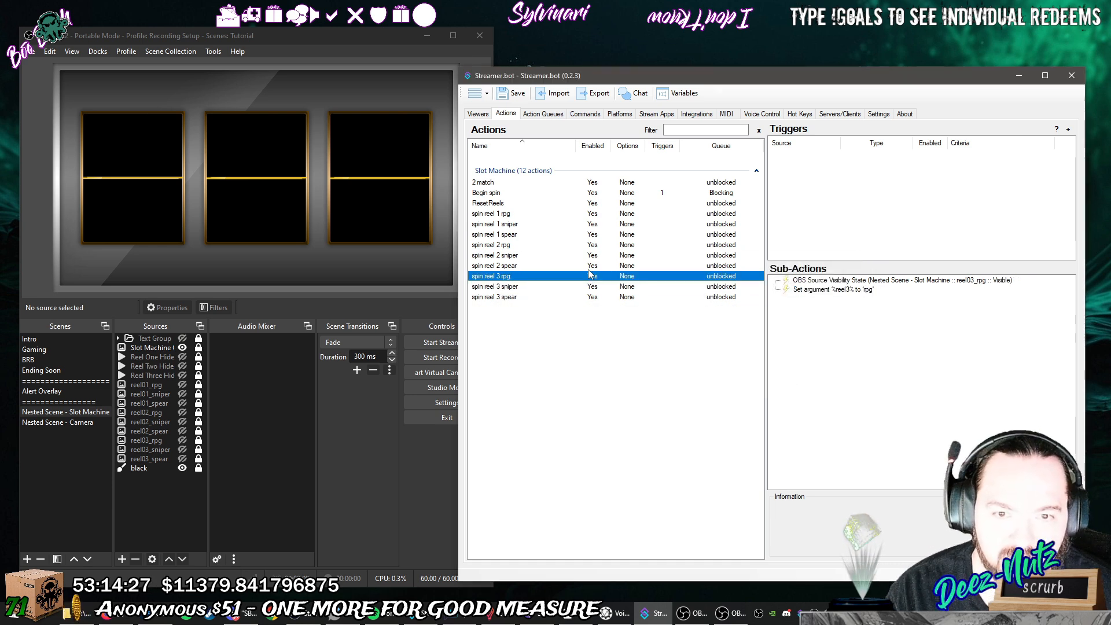
{"action": "left_click", "coordinate": [591, 266]}
{"action": "left_click", "coordinate": [590, 255]}
{"action": "left_click", "coordinate": [591, 245]}
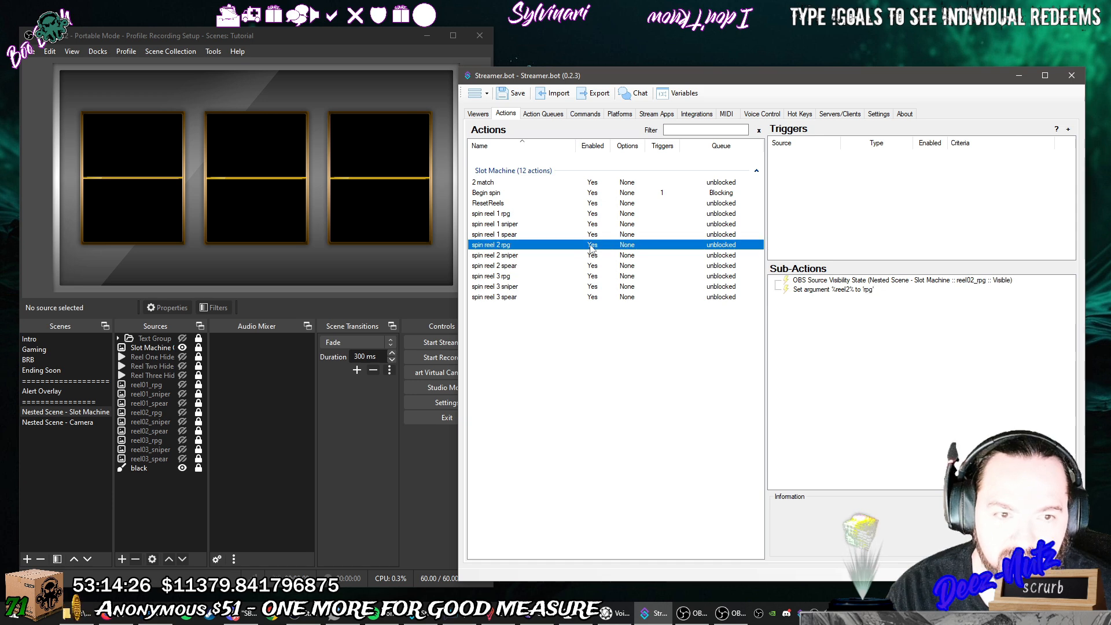
{"action": "left_click", "coordinate": [591, 235]}
{"action": "left_click", "coordinate": [591, 225]}
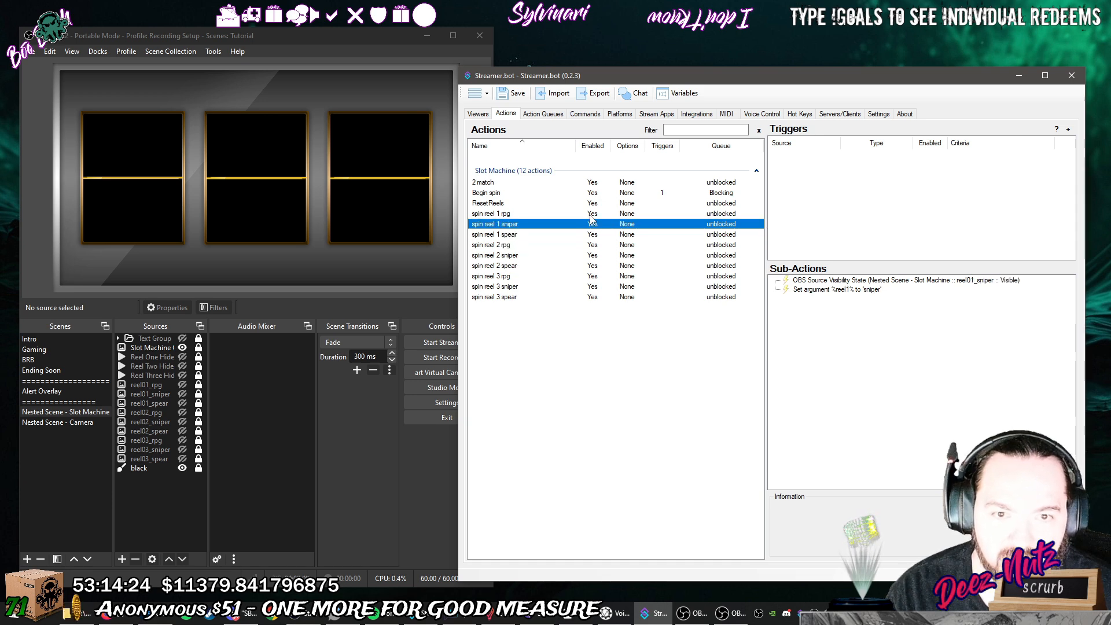
{"action": "left_click", "coordinate": [591, 214]}
{"action": "left_click", "coordinate": [863, 350]}
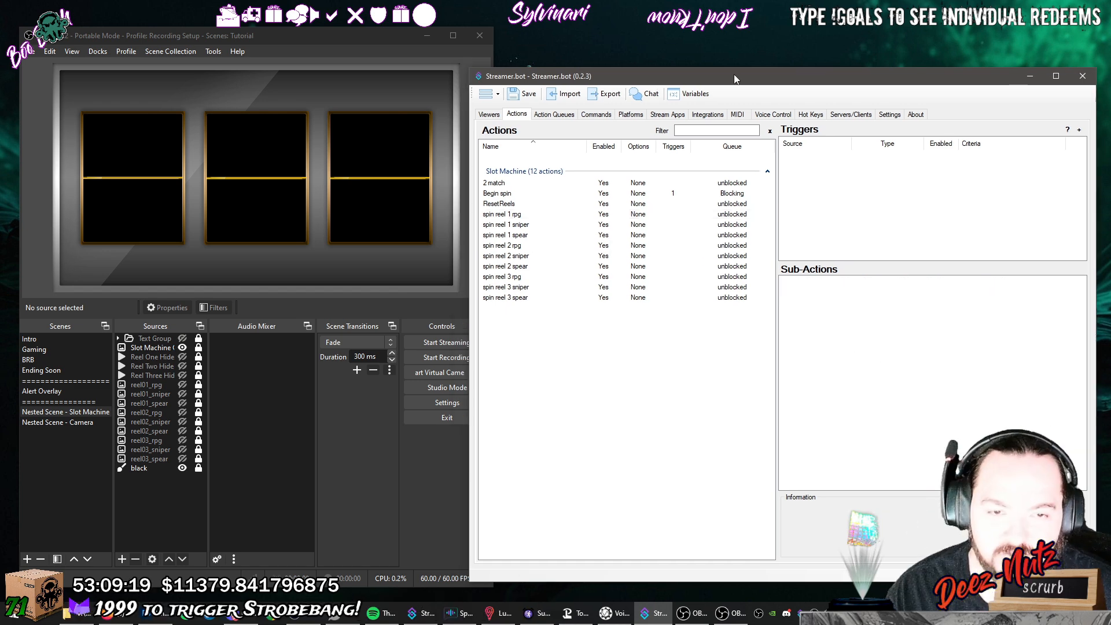
Review the 2 match message and the closing sub-actions of Begin spin, including its Twitch results message.
{"action": "left_click", "coordinate": [544, 195]}
{"action": "scroll", "coordinate": [880, 413], "scroll_direction": "down", "scroll_amount": 3}
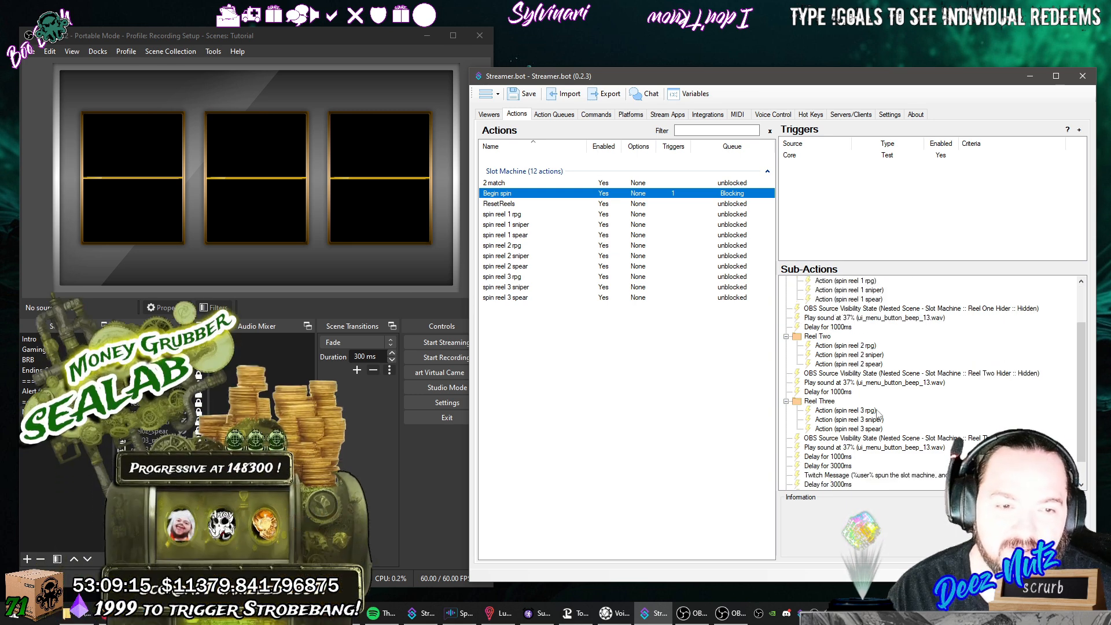
{"action": "key", "text": "Up"}
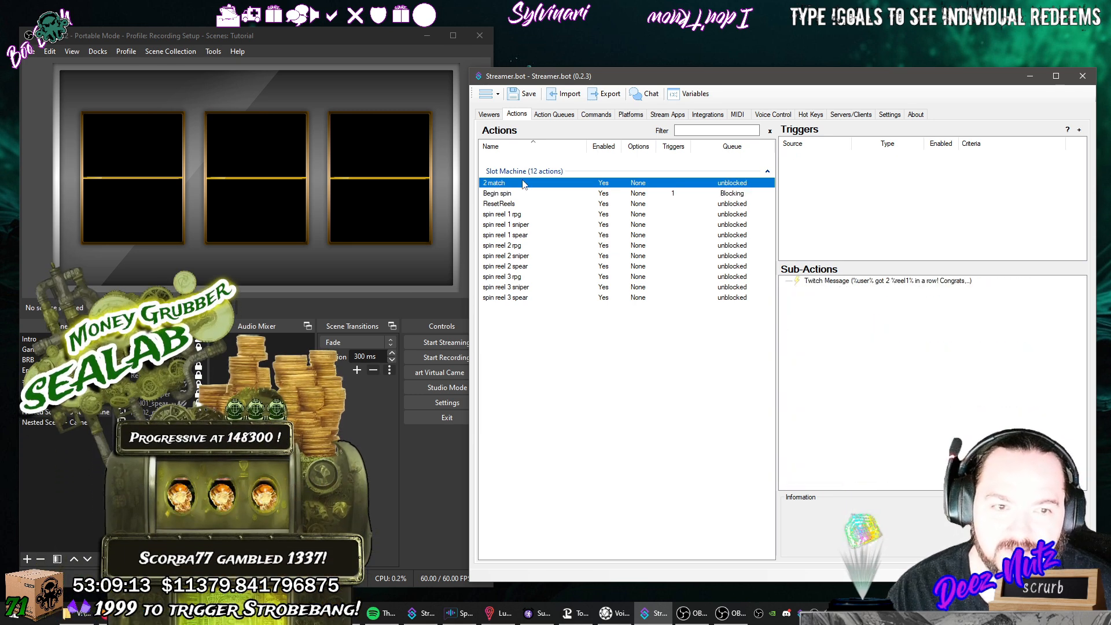
{"action": "left_click", "coordinate": [892, 283]}
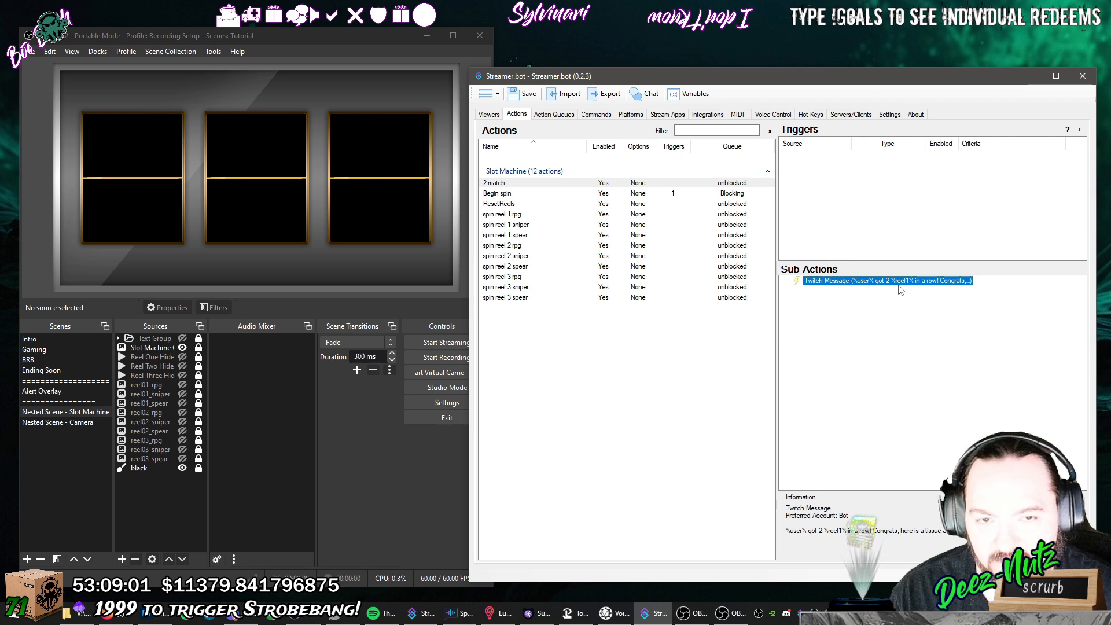
{"action": "left_click", "coordinate": [548, 195]}
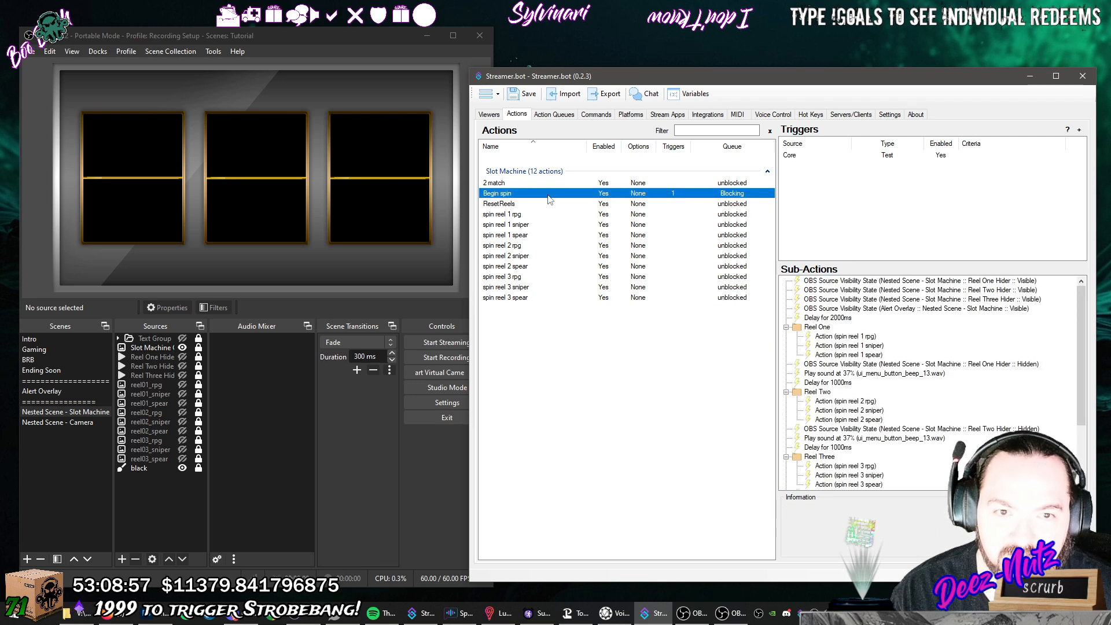
{"action": "scroll", "coordinate": [919, 426], "scroll_direction": "down", "scroll_amount": 3}
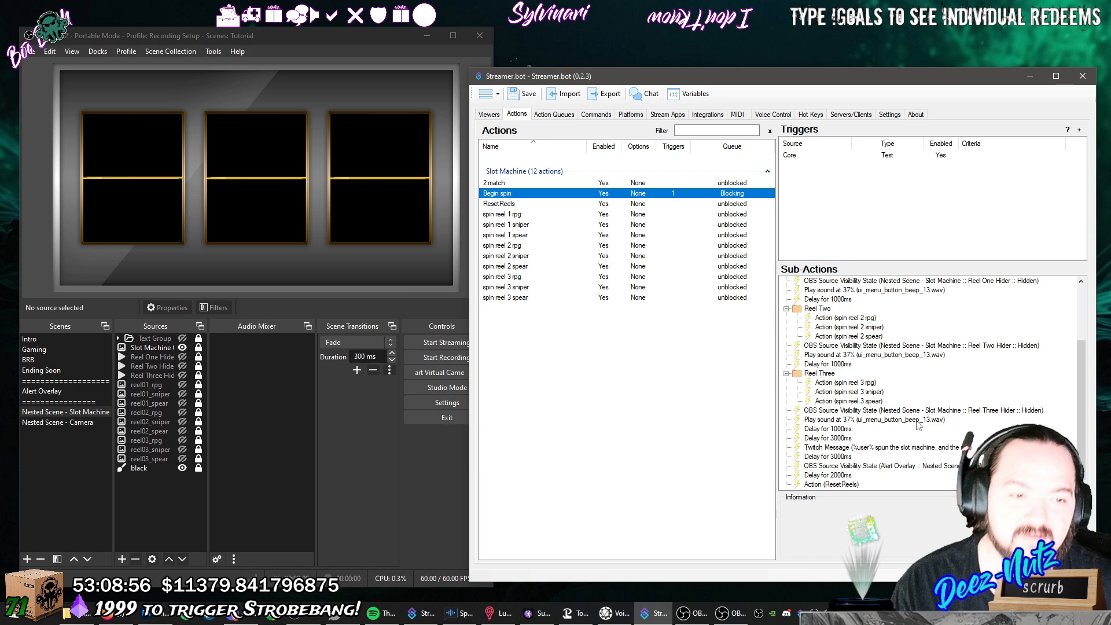
{"action": "left_click", "coordinate": [925, 451]}
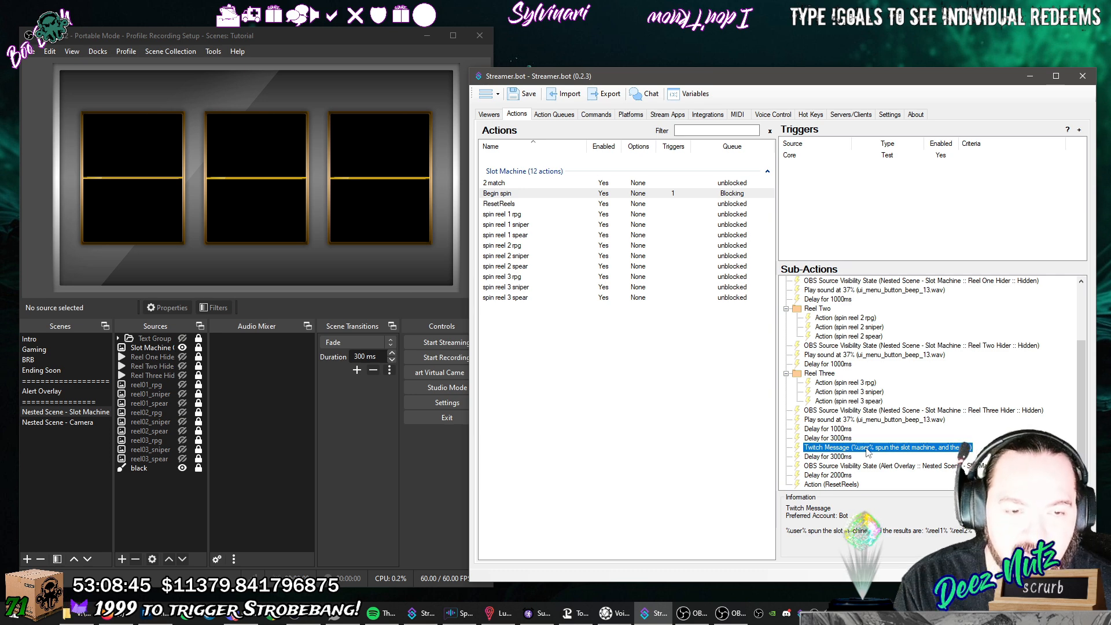
Add a Twitch Get User Info for Target sub-action to Begin spin with source type User.
{"action": "left_click", "coordinate": [872, 488]}
{"action": "right_click", "coordinate": [875, 491]}
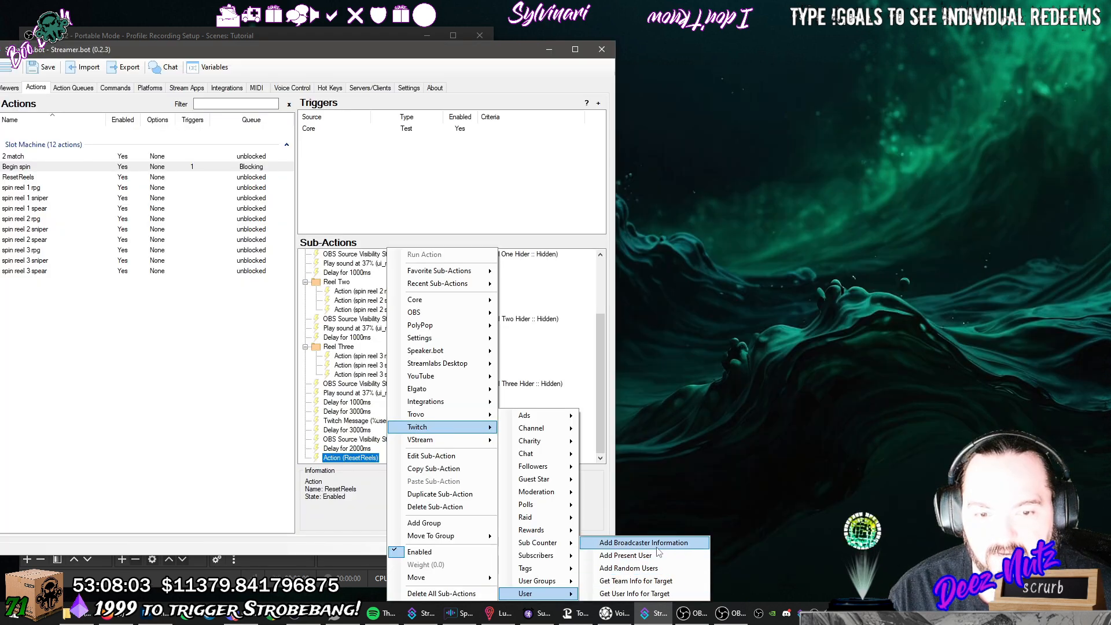
{"action": "left_click", "coordinate": [674, 595]}
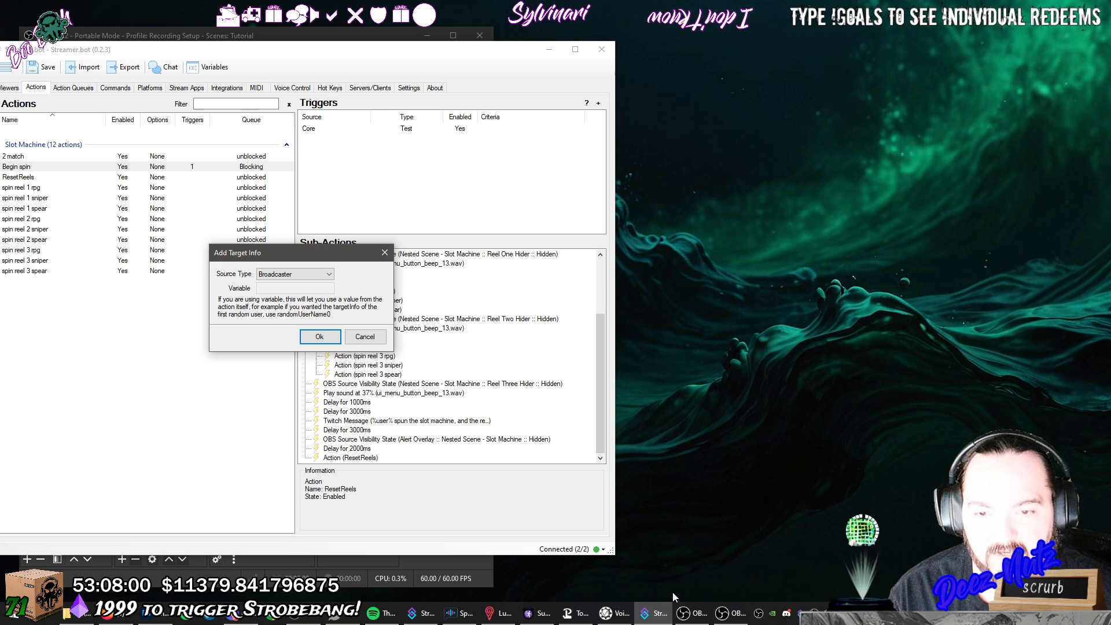
{"action": "left_click", "coordinate": [323, 277]}
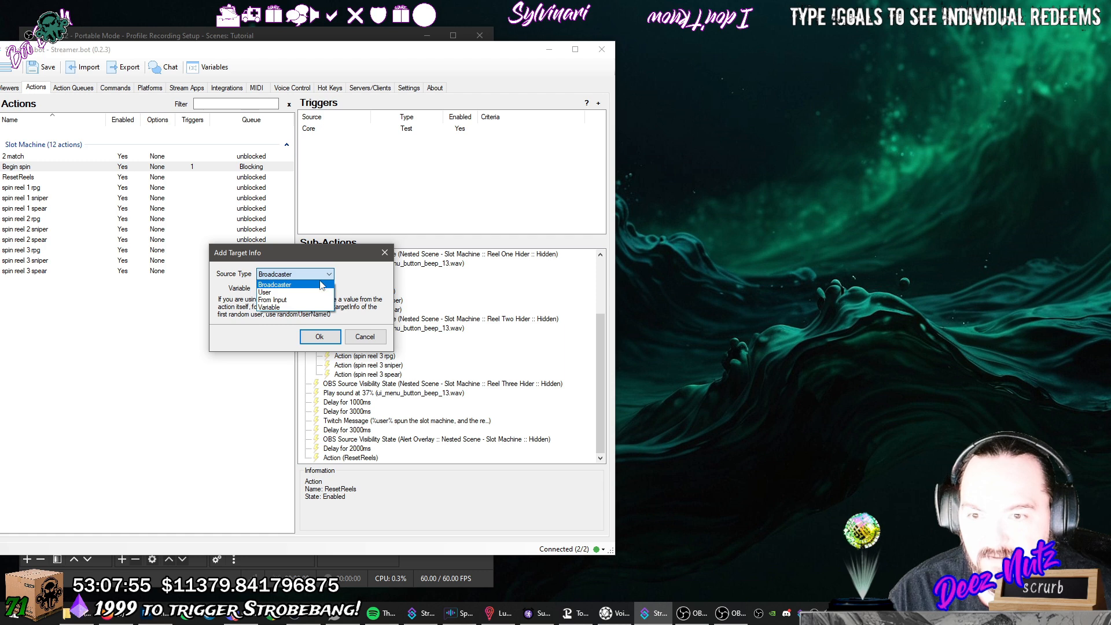
{"action": "left_click", "coordinate": [317, 294]}
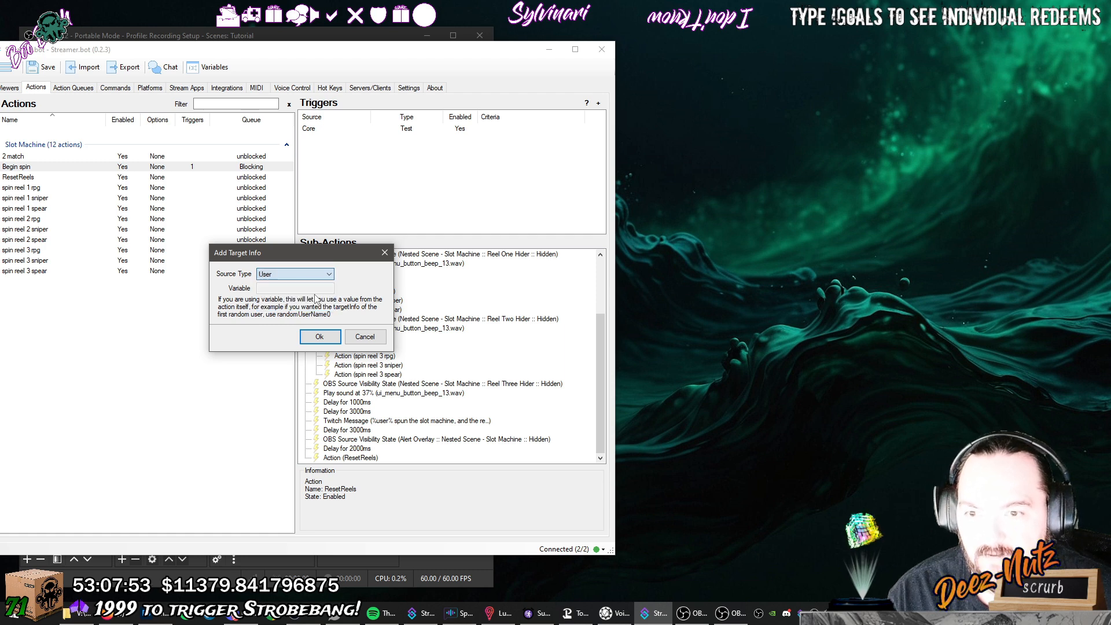
{"action": "left_click_drag", "start_coordinate": [283, 253], "coordinate": [417, 263]}
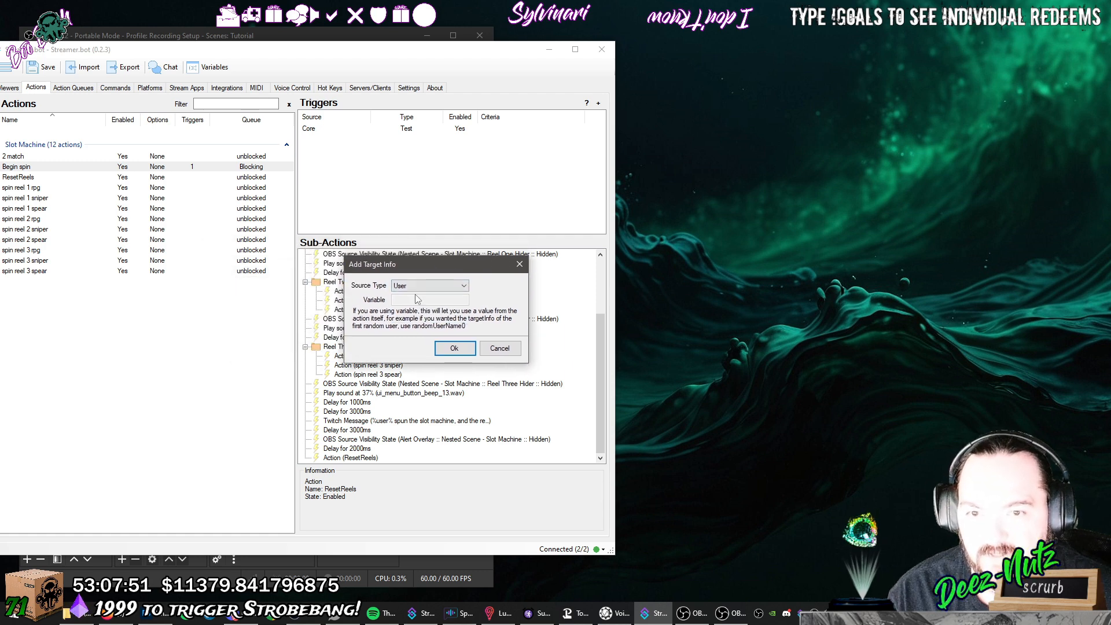
{"action": "left_click", "coordinate": [453, 347]}
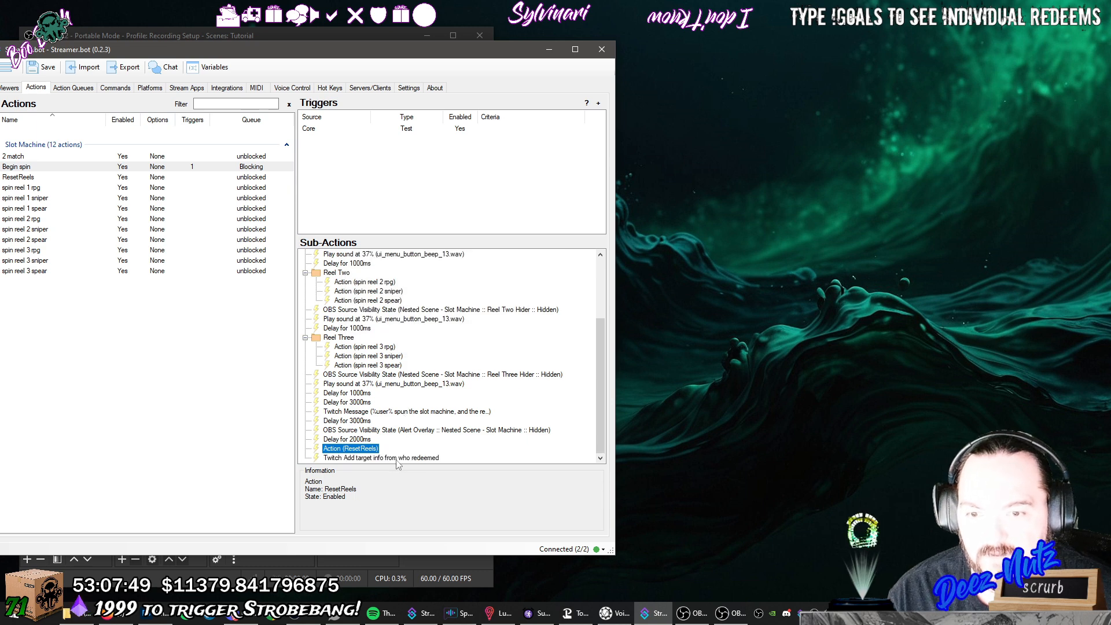
Move the Twitch Add target info sub-action to the very start of the Begin spin sub-actions.
{"action": "left_click", "coordinate": [387, 459]}
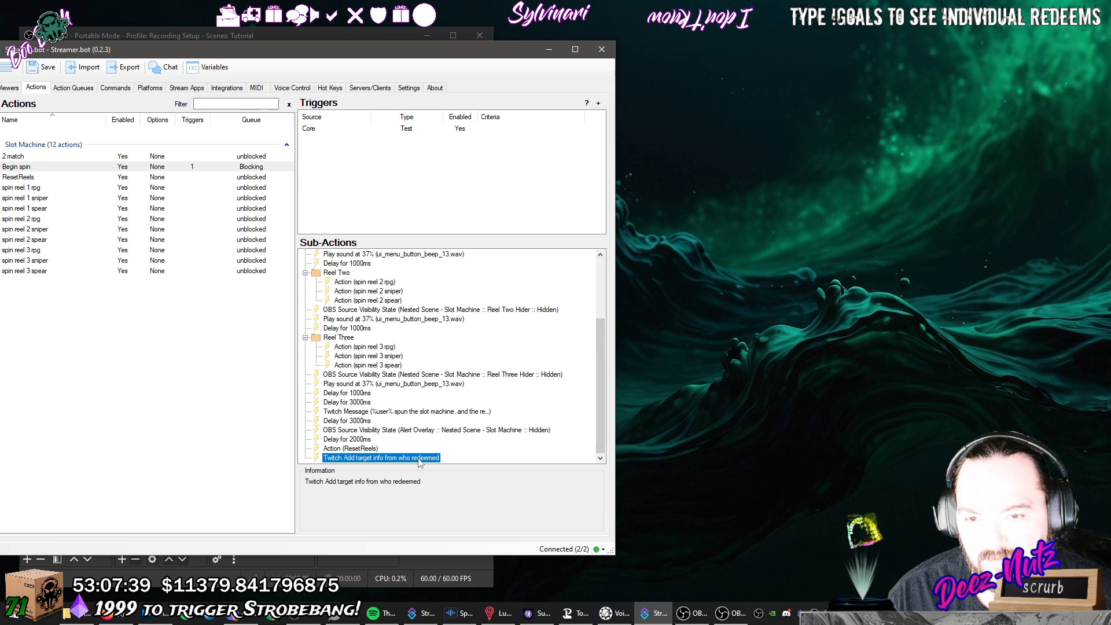
{"action": "left_click_drag", "start_coordinate": [419, 461], "coordinate": [438, 274]}
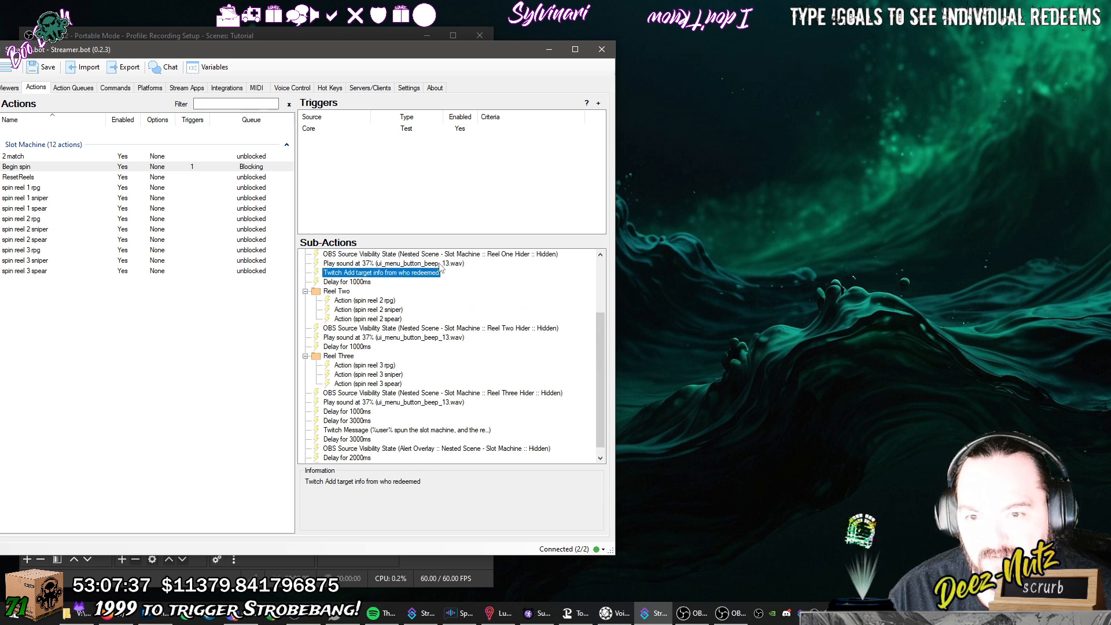
{"action": "left_click_drag", "start_coordinate": [601, 360], "coordinate": [612, 282]}
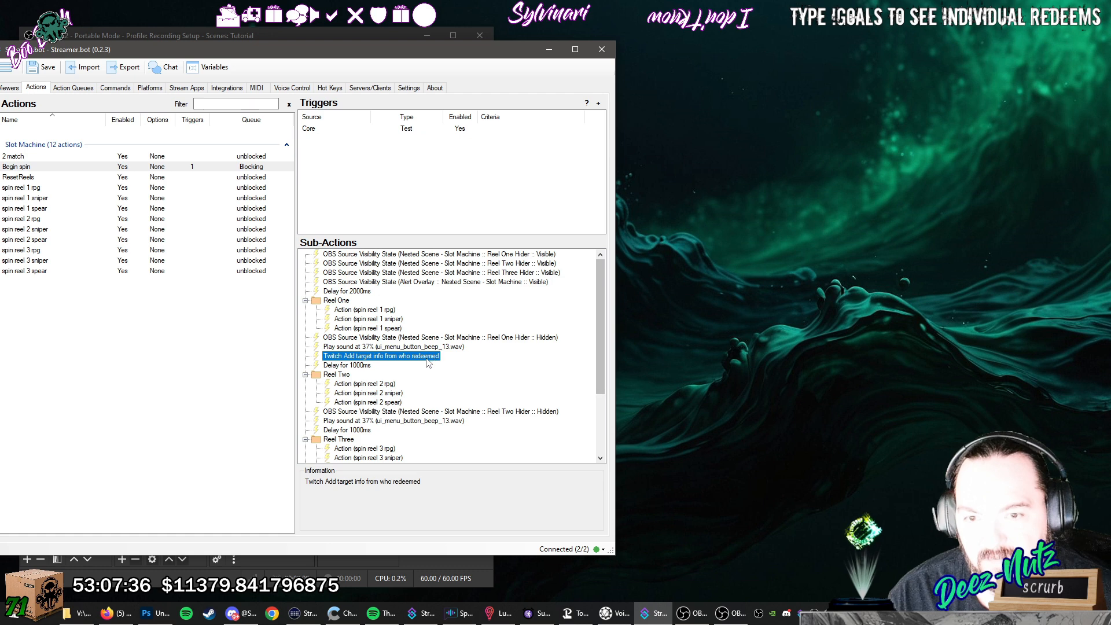
{"action": "mouse_move", "coordinate": [426, 358]}
{"action": "left_mouse_down"}
{"action": "mouse_move", "coordinate": [428, 269]}
{"action": "mouse_move", "coordinate": [394, 257]}
{"action": "left_mouse_up"}
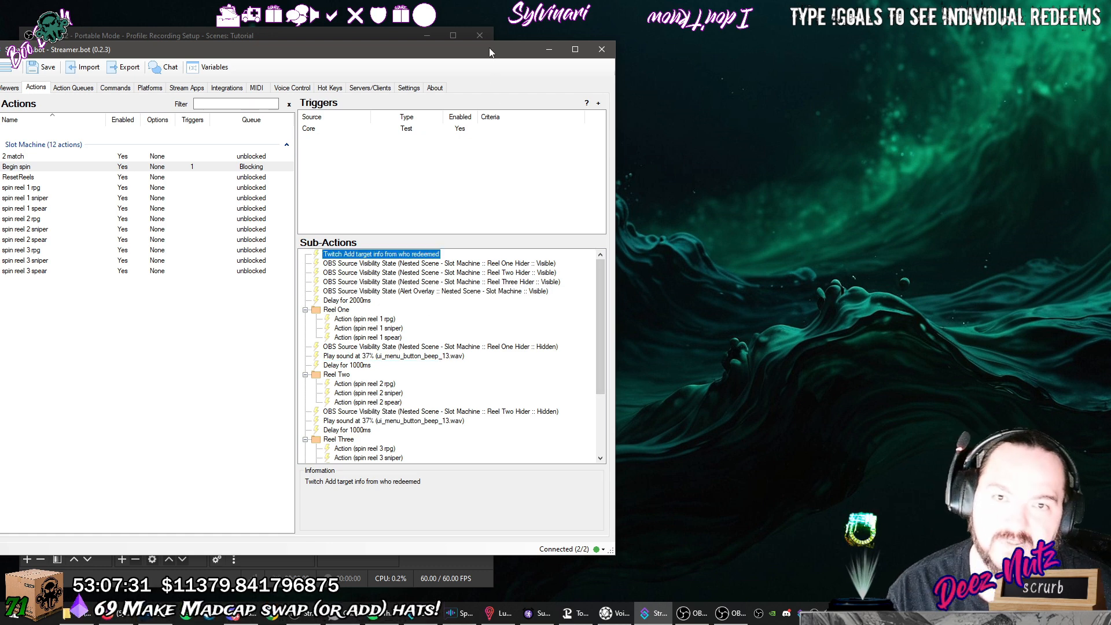
Delete the Core Test trigger from the Begin spin action.
{"action": "left_click_drag", "start_coordinate": [490, 52], "coordinate": [694, 67]}
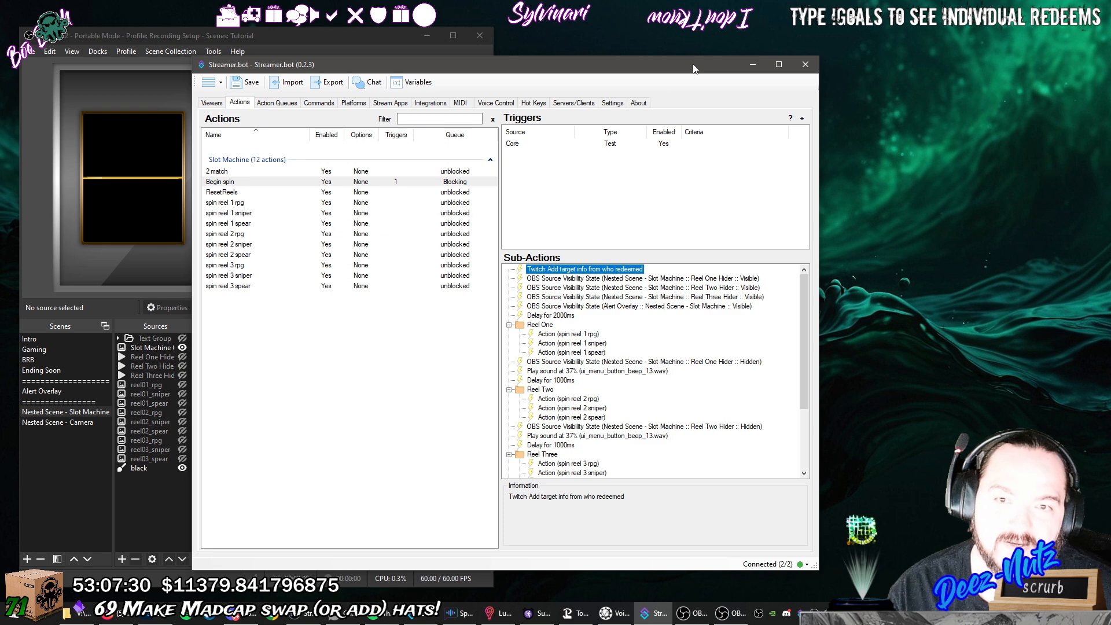
{"action": "left_click", "coordinate": [394, 182]}
{"action": "right_click", "coordinate": [617, 145]}
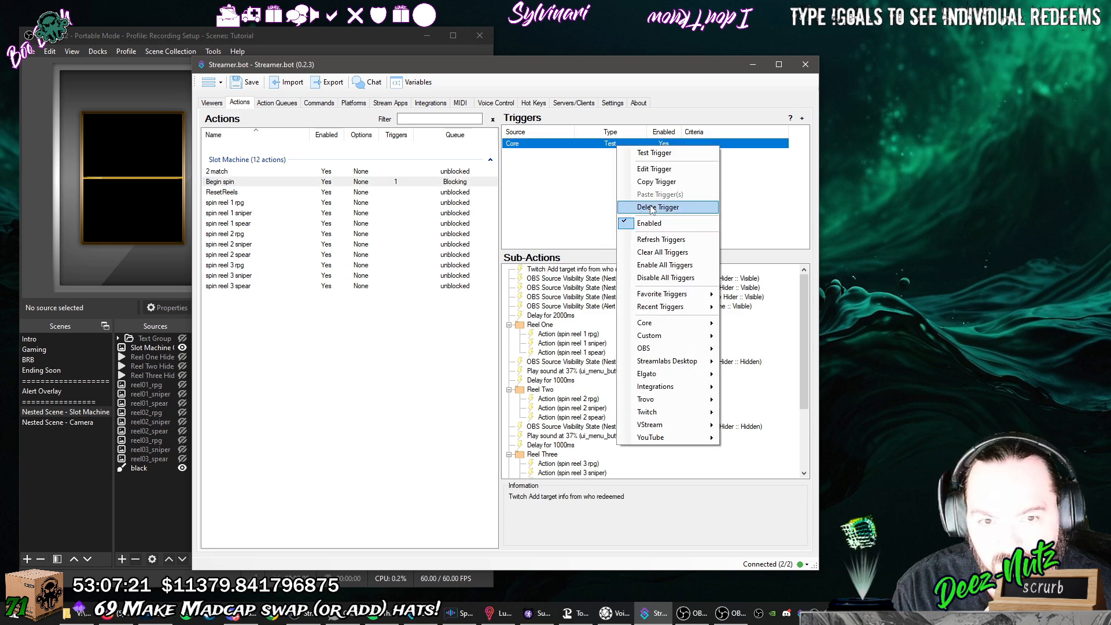
{"action": "left_click", "coordinate": [652, 208]}
{"action": "left_click", "coordinate": [534, 345]}
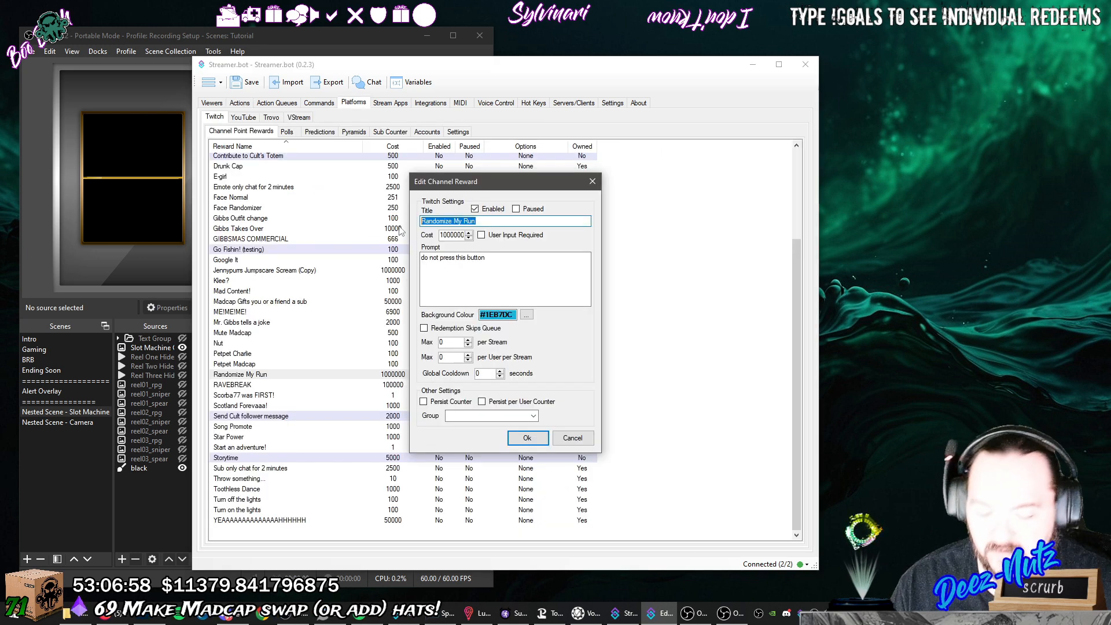
Retitle the Randomize My Run channel point reward as Spin the Slot Machine, with cost 10 and a global cooldown of 30 seconds.
{"action": "type", "text": "Spin the S"}
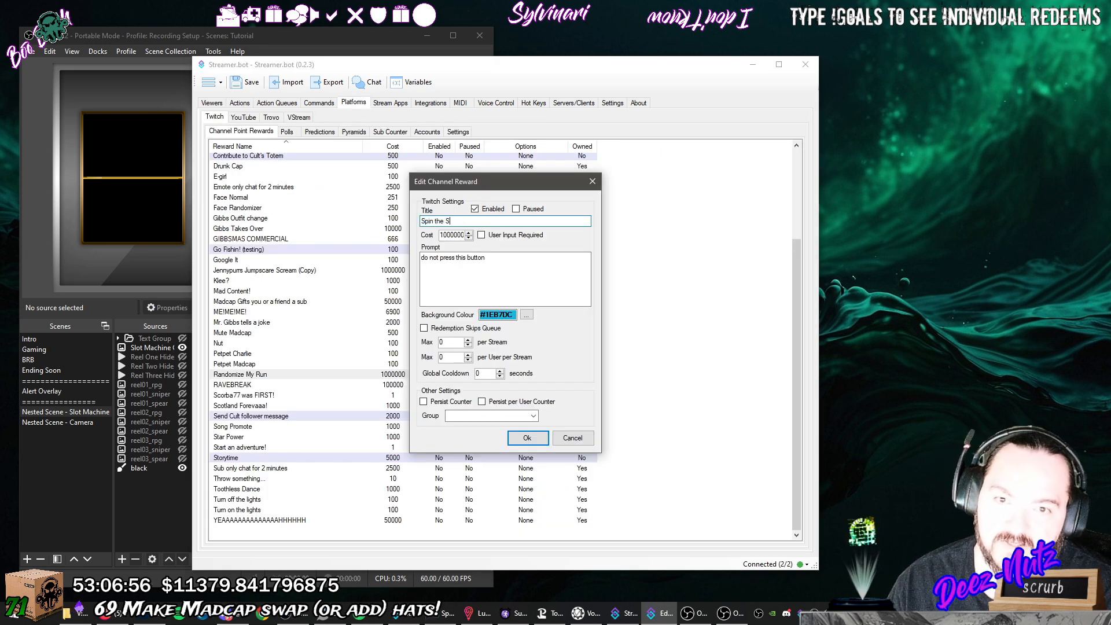
{"action": "type", "text": "lot Machine"}
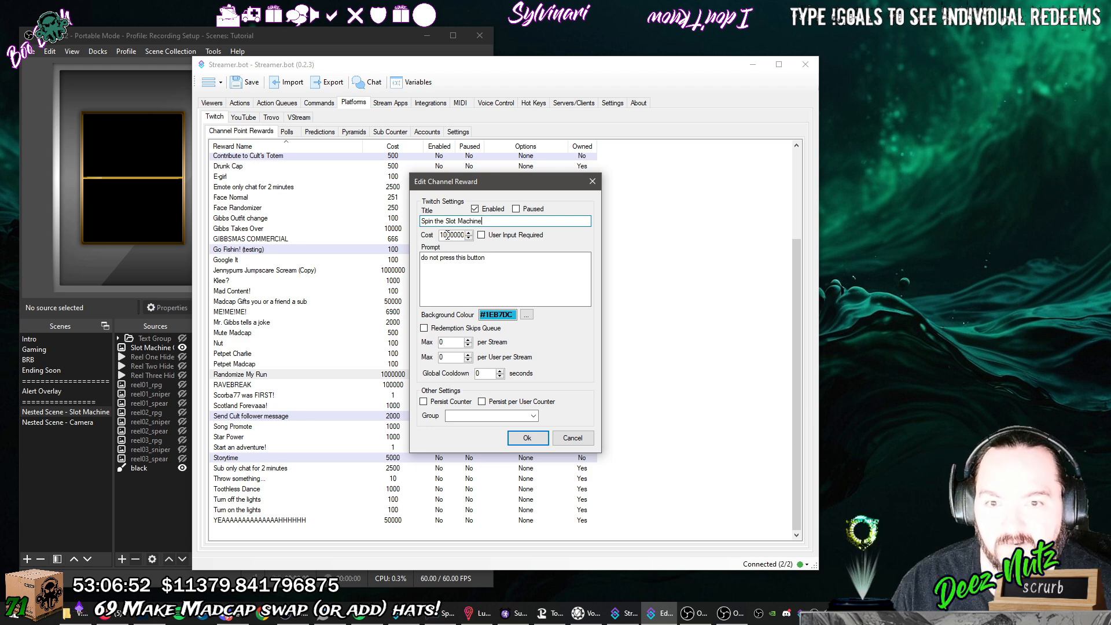
{"action": "left_click_drag", "start_coordinate": [447, 235], "coordinate": [477, 237]}
{"action": "key", "text": "BackSpace"}
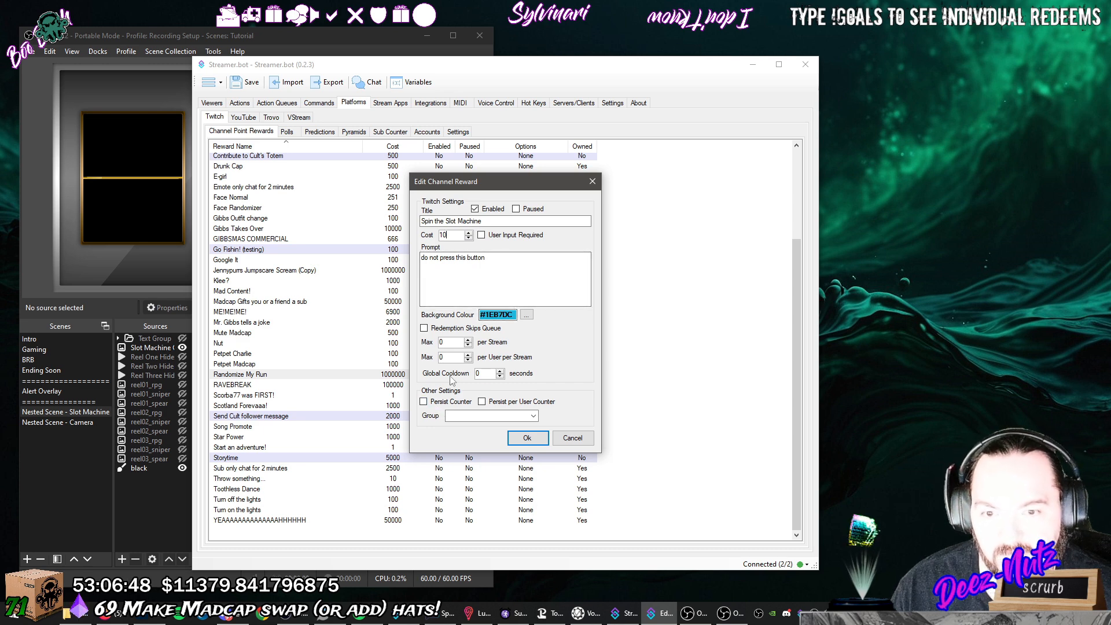
{"action": "left_click", "coordinate": [488, 371]}
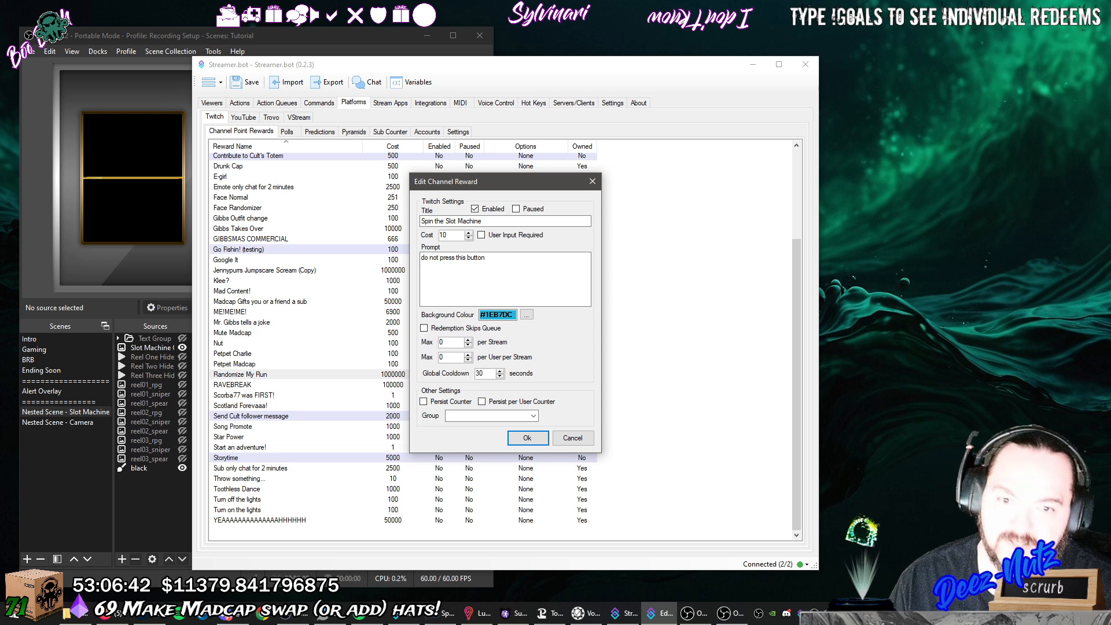
{"action": "left_click", "coordinate": [528, 439]}
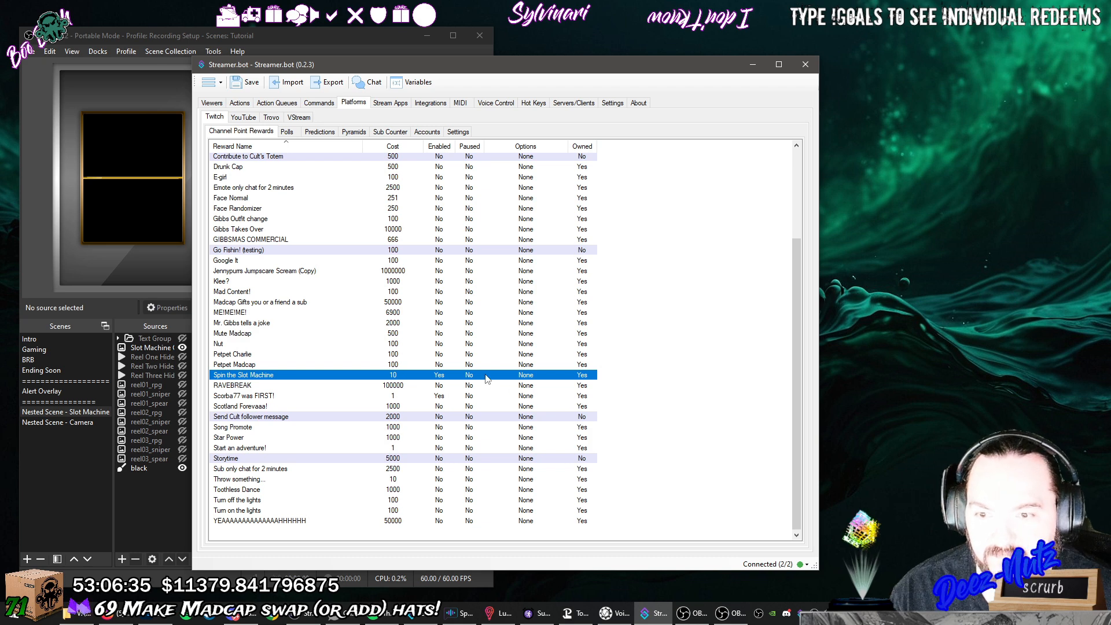
Redeem the Spin the Slot Machine reward in the stream chat of the main OBS window.
{"action": "left_click_drag", "start_coordinate": [544, 69], "coordinate": [783, 78]}
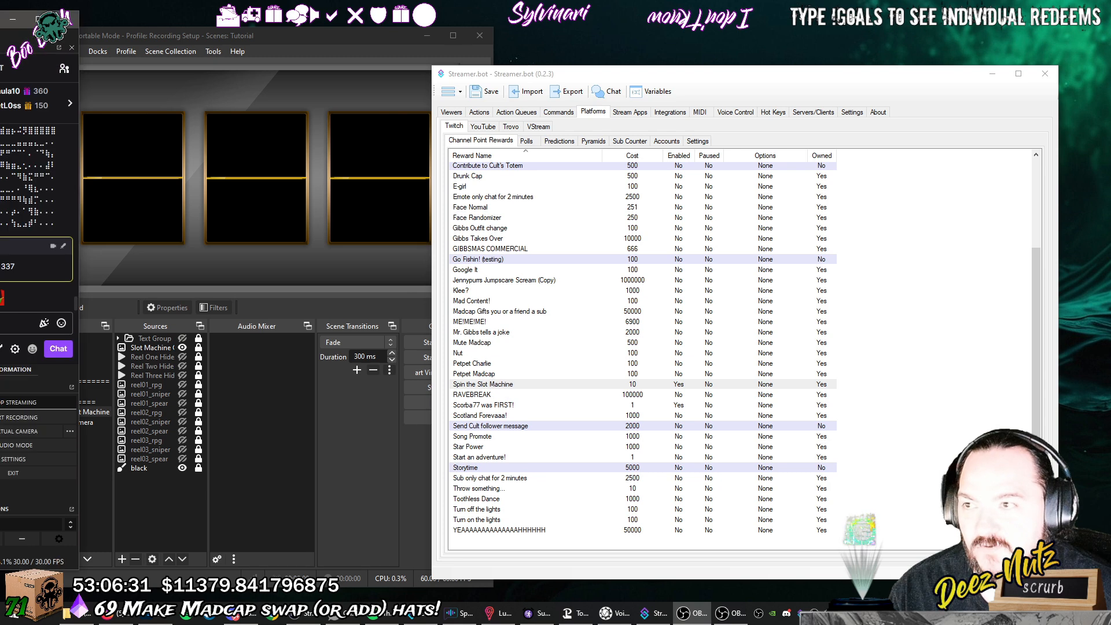
{"action": "left_click", "coordinate": [124, 382]}
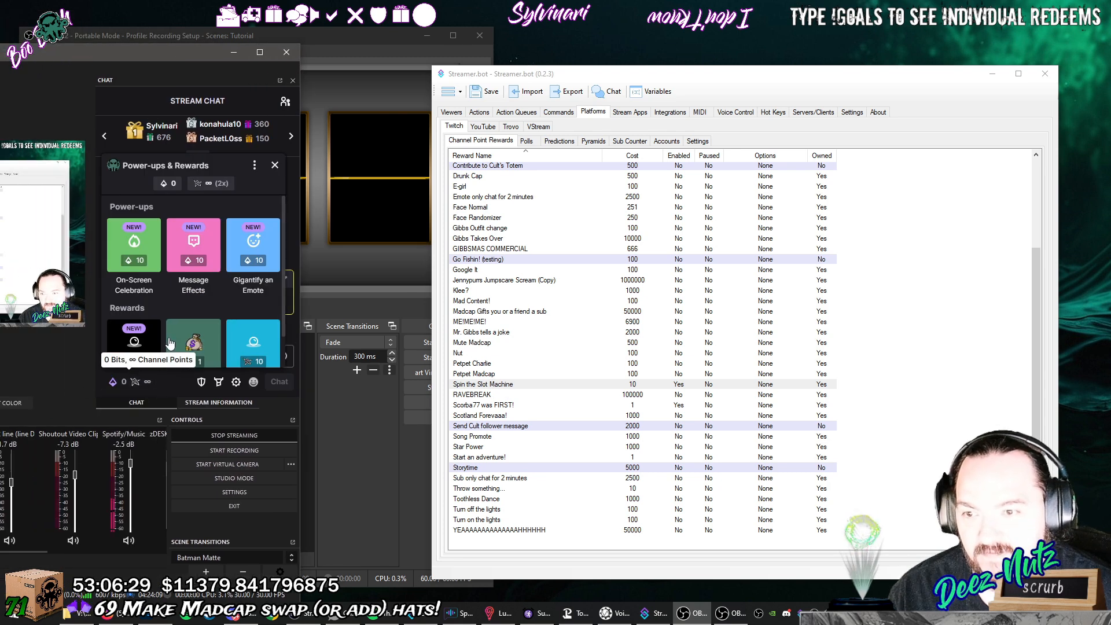
{"action": "scroll", "coordinate": [169, 344], "scroll_direction": "down", "scroll_amount": 1}
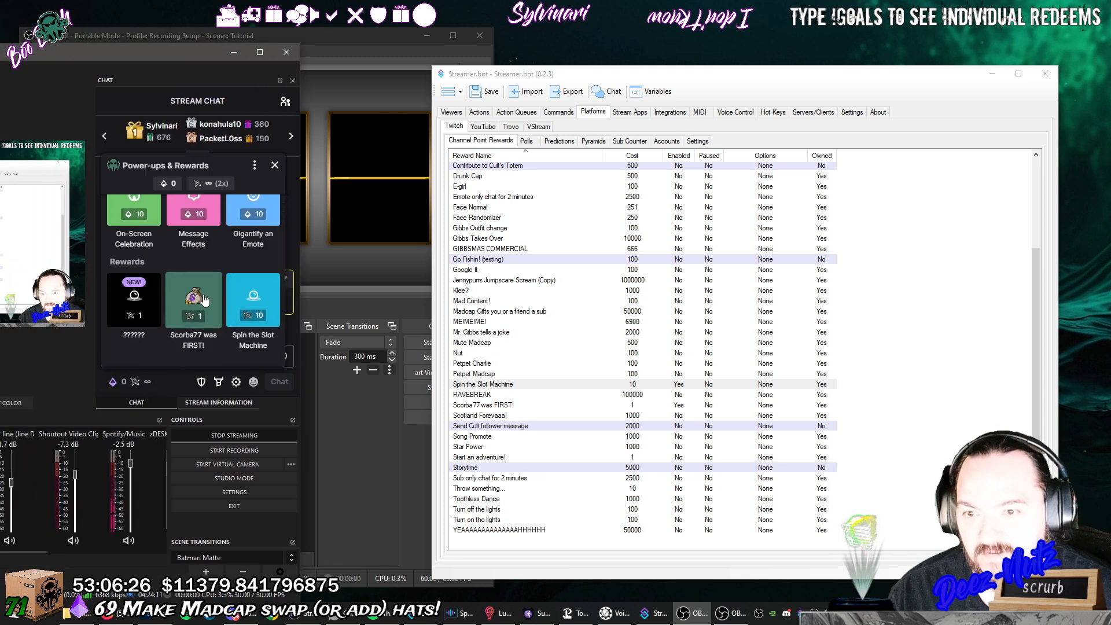
{"action": "left_click", "coordinate": [253, 302]}
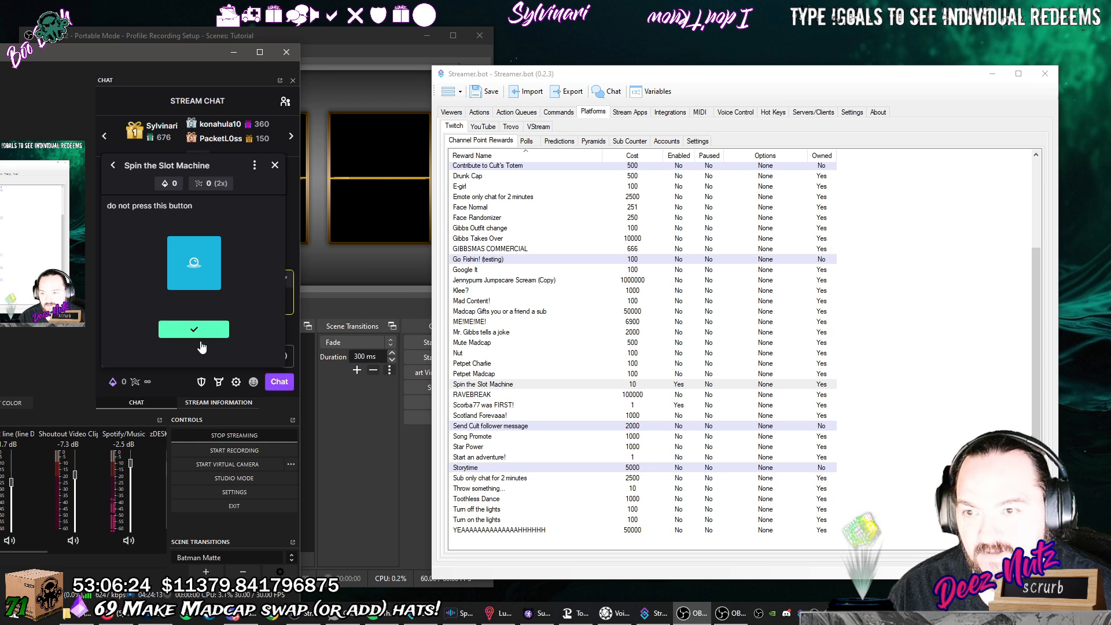
{"action": "left_click", "coordinate": [195, 330]}
{"action": "left_click_drag", "start_coordinate": [173, 54], "coordinate": [0, 71]}
Add a Twitch Reward Redemption trigger for Spin the Slot Machine to the Begin spin action.
{"action": "left_click_drag", "start_coordinate": [788, 80], "coordinate": [846, 67]}
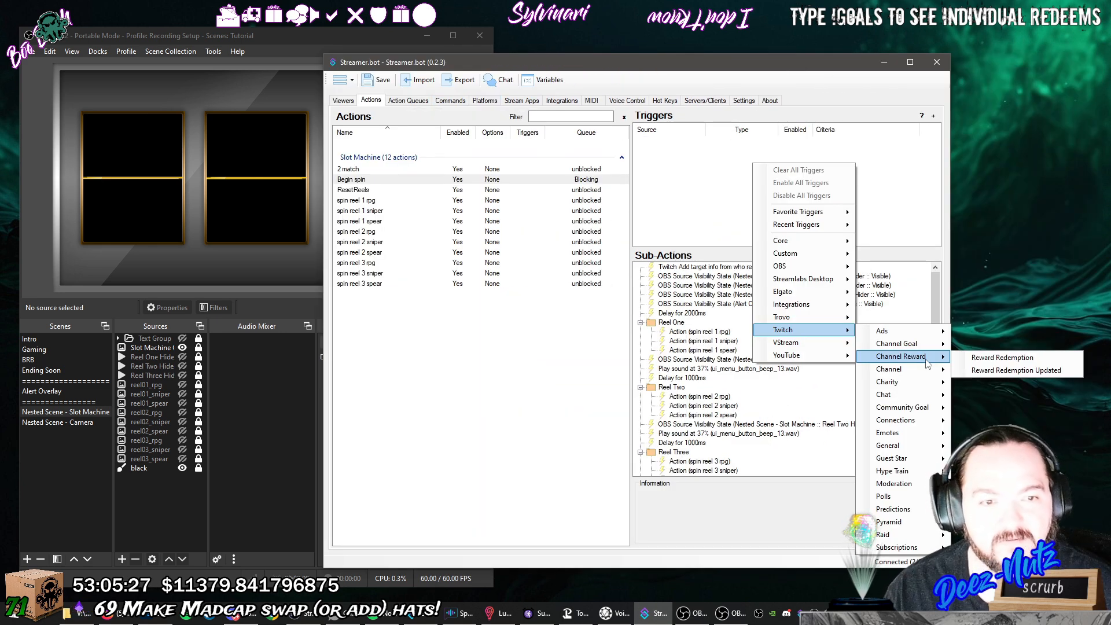
{"action": "left_click", "coordinate": [972, 359]}
{"action": "left_click", "coordinate": [627, 308]}
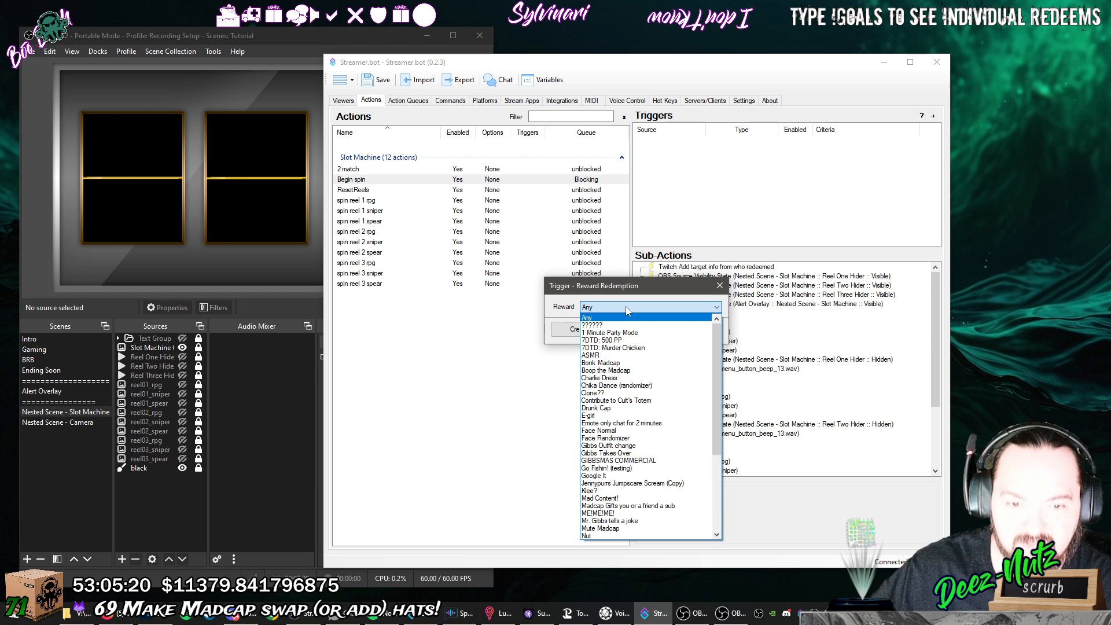
{"action": "scroll", "coordinate": [637, 376], "scroll_direction": "down", "scroll_amount": 6}
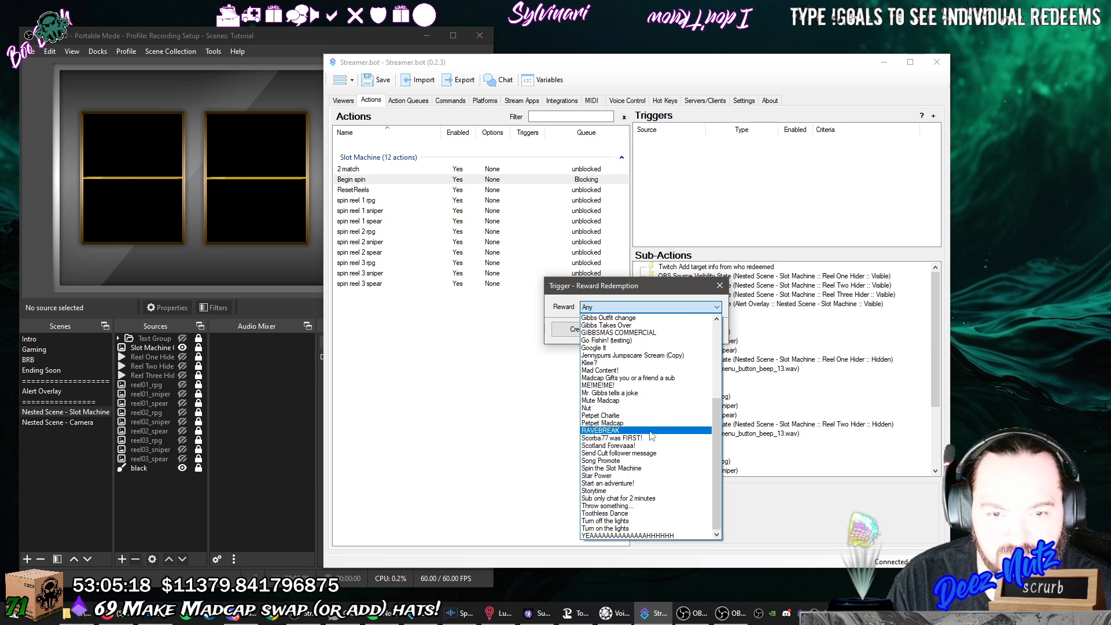
{"action": "left_click", "coordinate": [643, 468]}
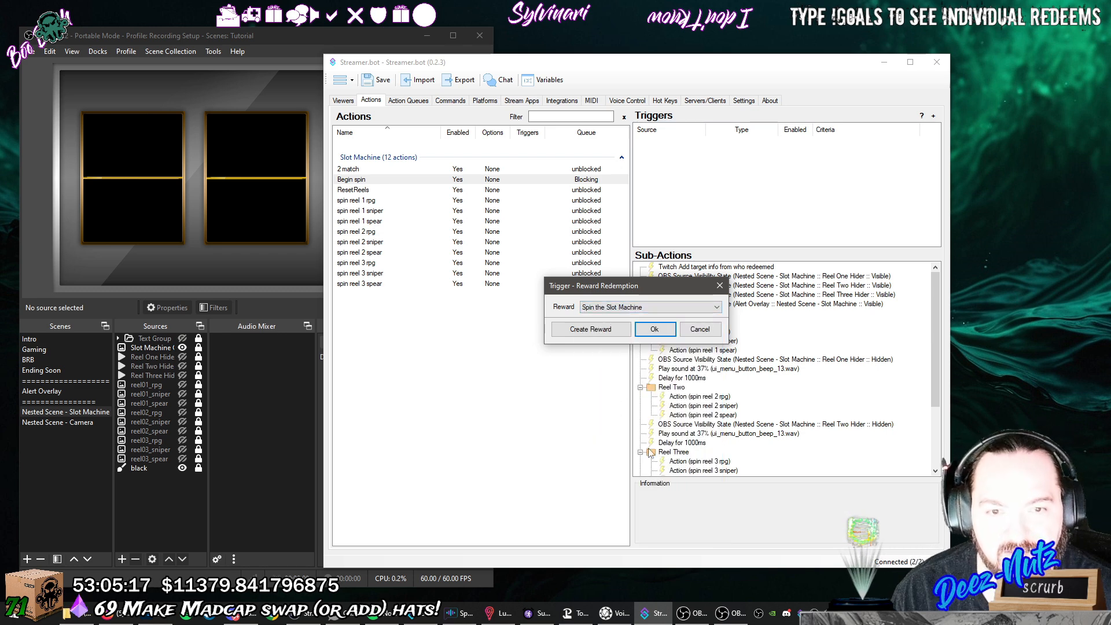
{"action": "left_click", "coordinate": [653, 329]}
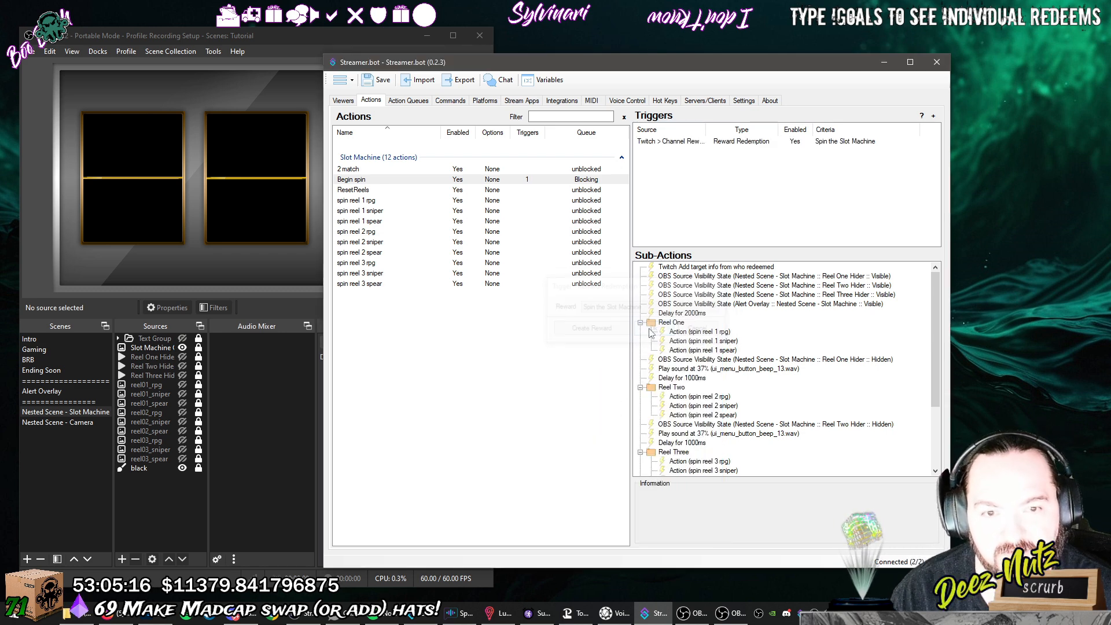
Test the new trigger by redeeming Spin the Slot Machine in the OBS stream chat and watch the reels spin in the preview.
{"action": "left_click", "coordinate": [749, 143]}
{"action": "left_click_drag", "start_coordinate": [746, 63], "coordinate": [843, 68]}
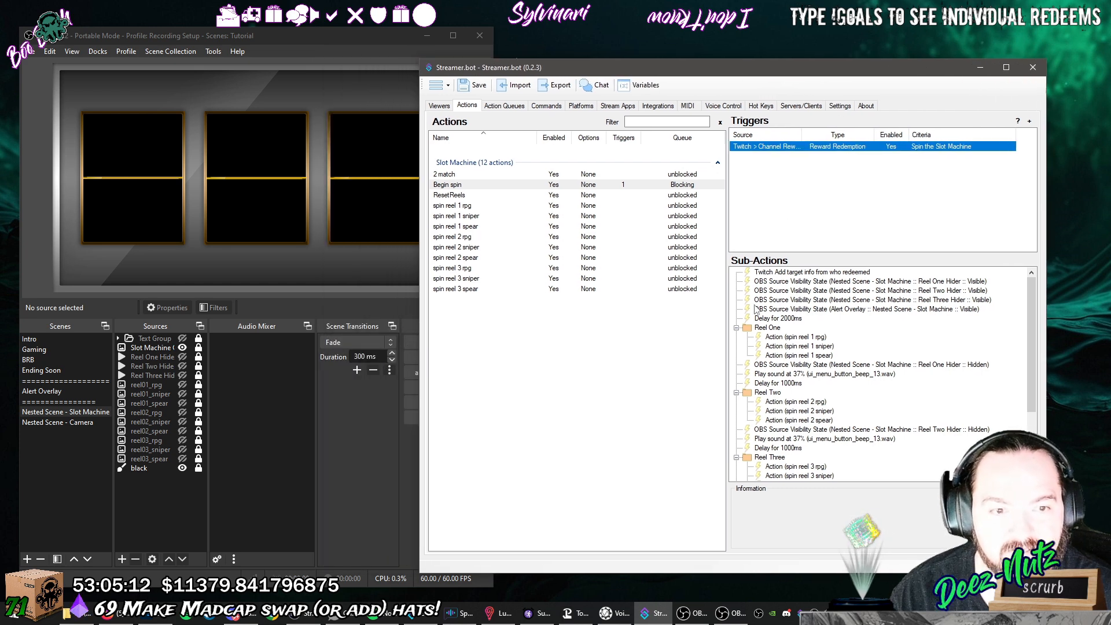
{"action": "left_click", "coordinate": [692, 613]}
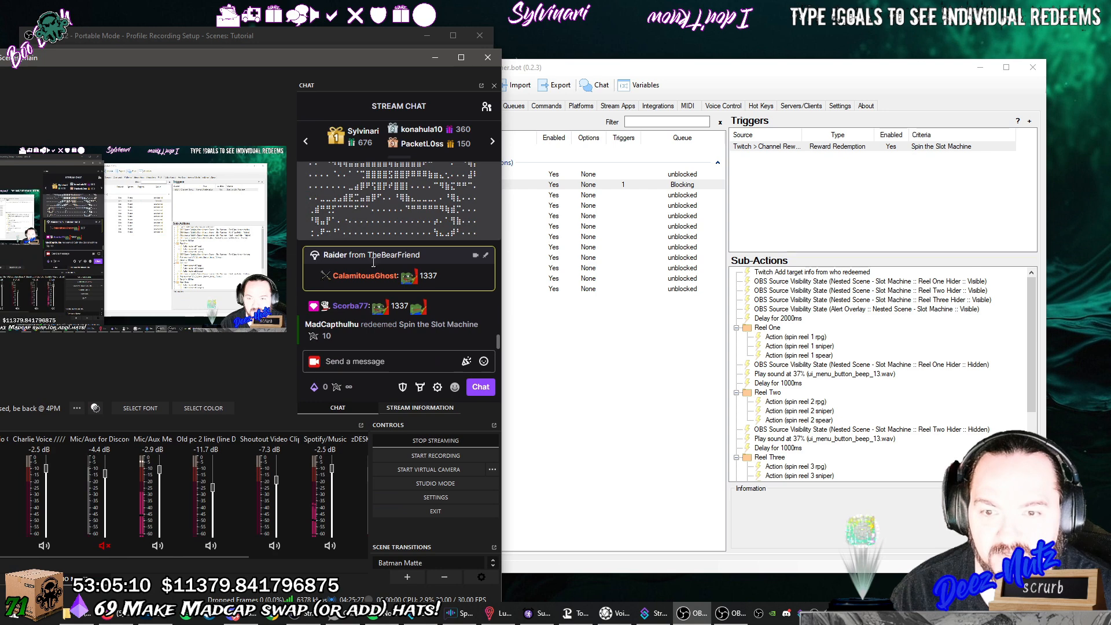
{"action": "left_click", "coordinate": [341, 387]}
{"action": "scroll", "coordinate": [399, 325], "scroll_direction": "down", "scroll_amount": 2}
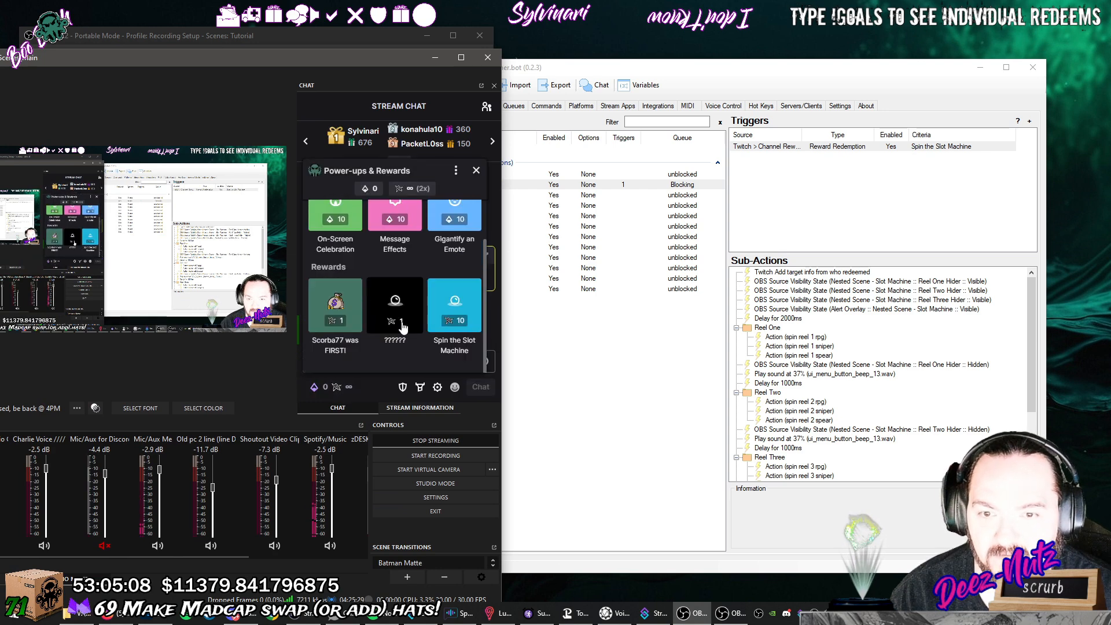
{"action": "left_click", "coordinate": [454, 307]}
{"action": "left_click", "coordinate": [400, 335]}
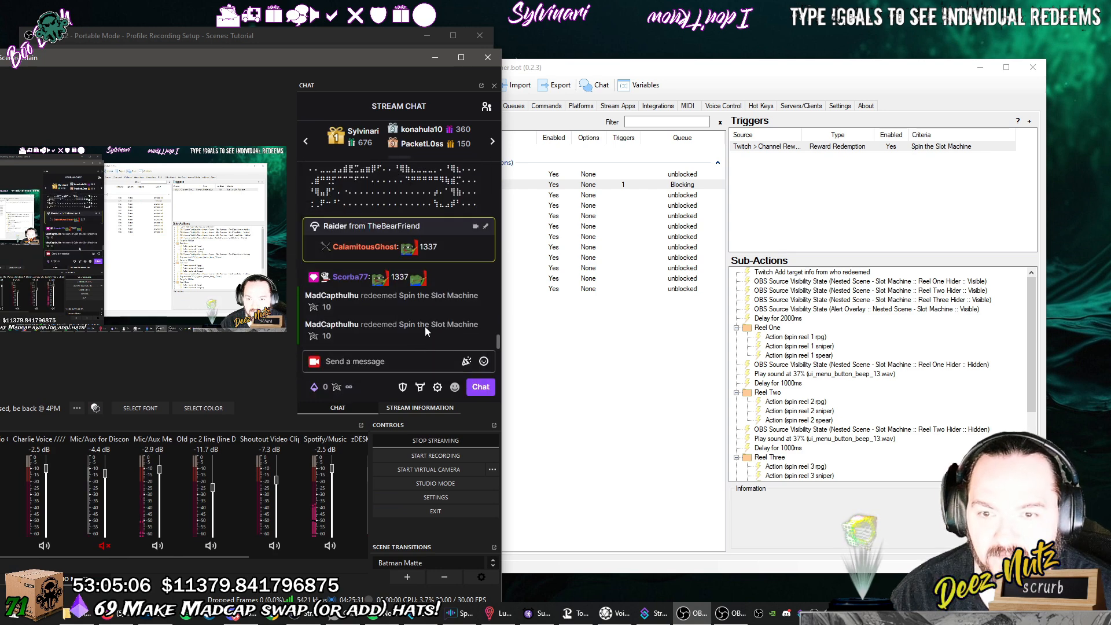
{"action": "left_click", "coordinate": [435, 58]}
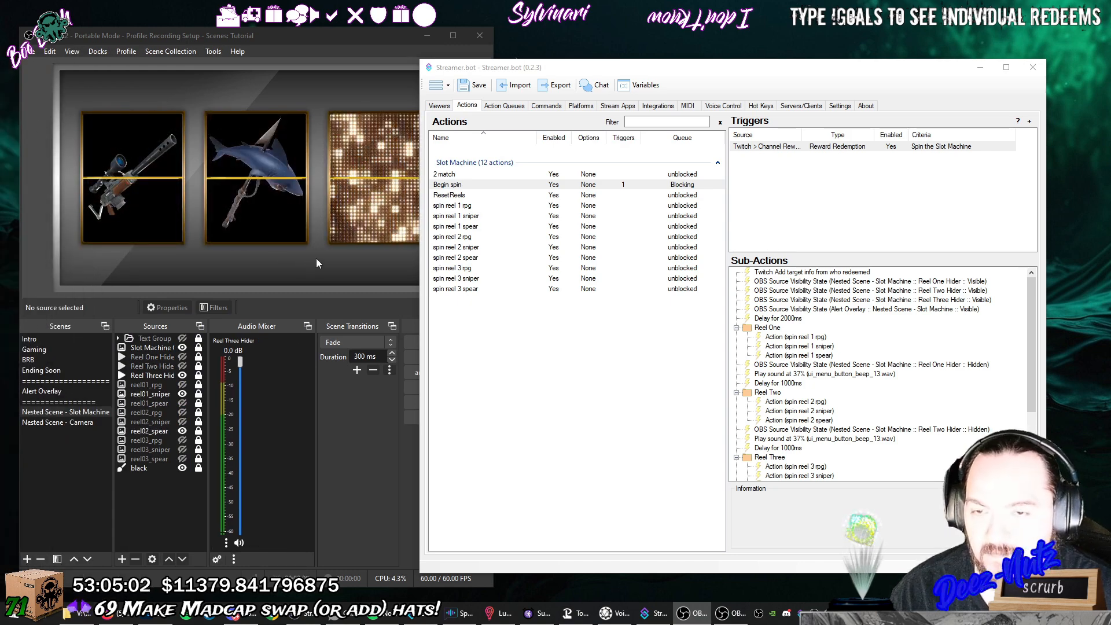
{"action": "left_click_drag", "start_coordinate": [635, 67], "coordinate": [669, 65]}
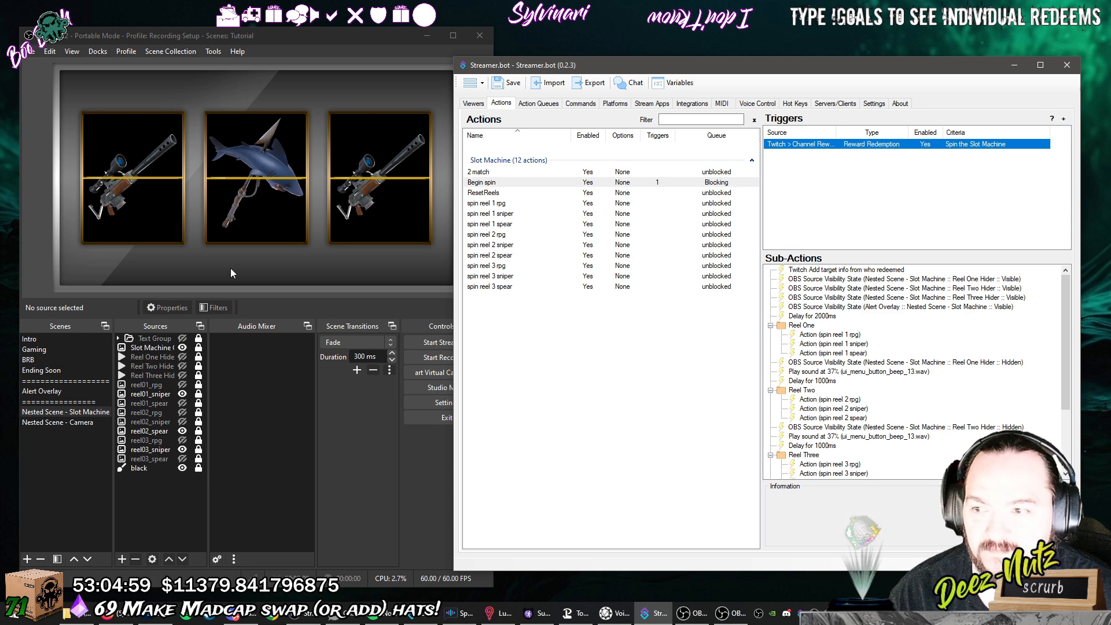
Check the slot machine results message in the stream chat against the weapons shown on the reels.
{"action": "left_click_drag", "start_coordinate": [0, 64], "coordinate": [233, 63]}
{"action": "left_click_drag", "start_coordinate": [252, 315], "coordinate": [266, 344]}
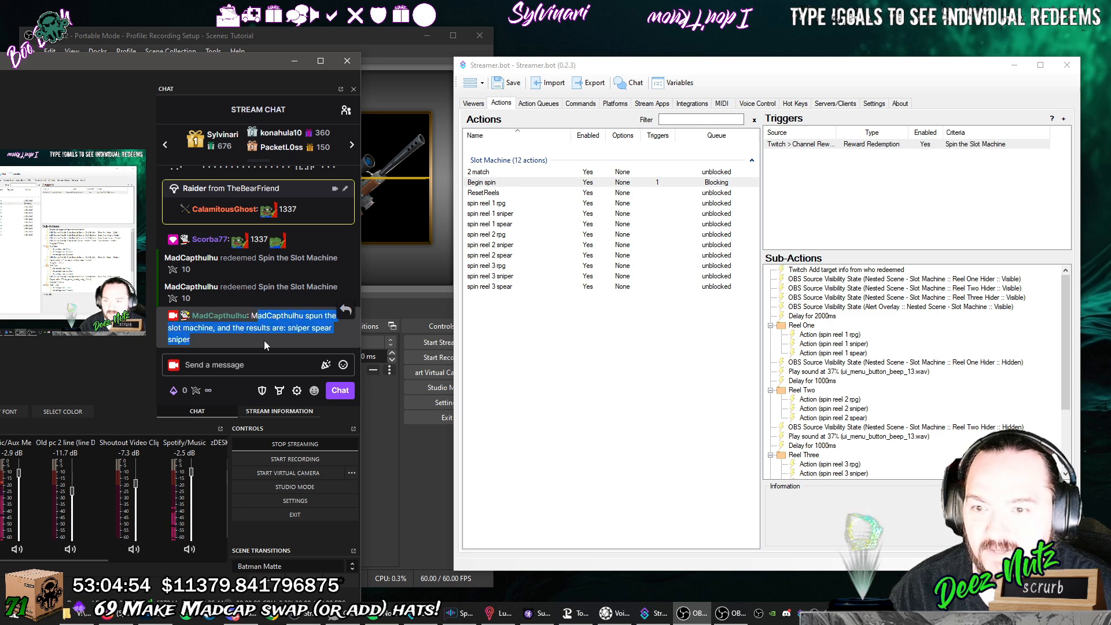
{"action": "left_click", "coordinate": [293, 331]}
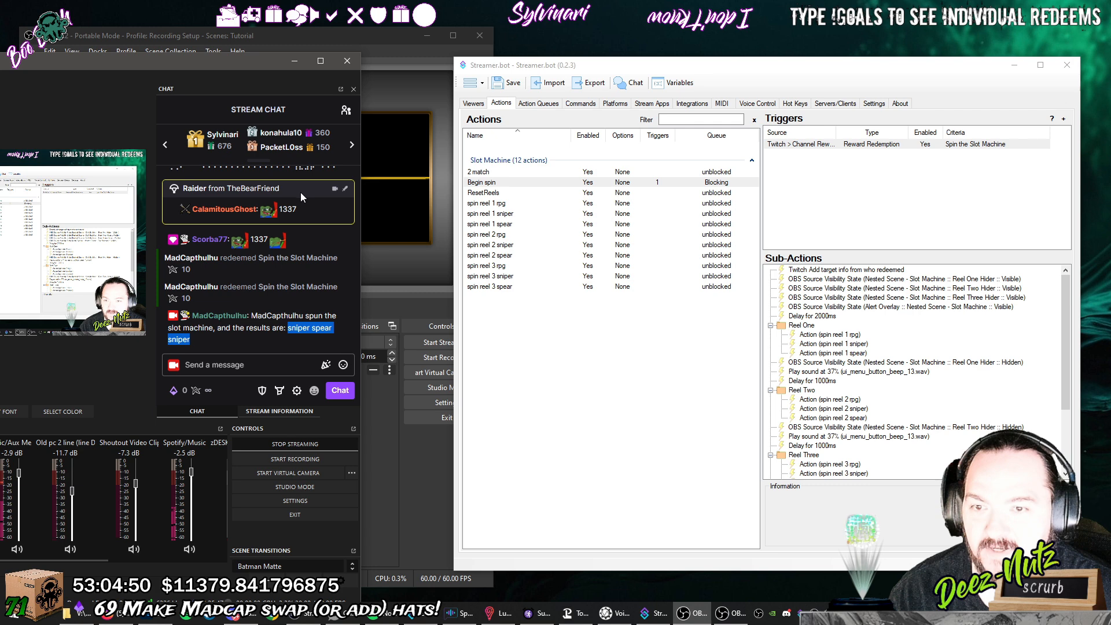
{"action": "left_click_drag", "start_coordinate": [304, 338], "coordinate": [288, 327]}
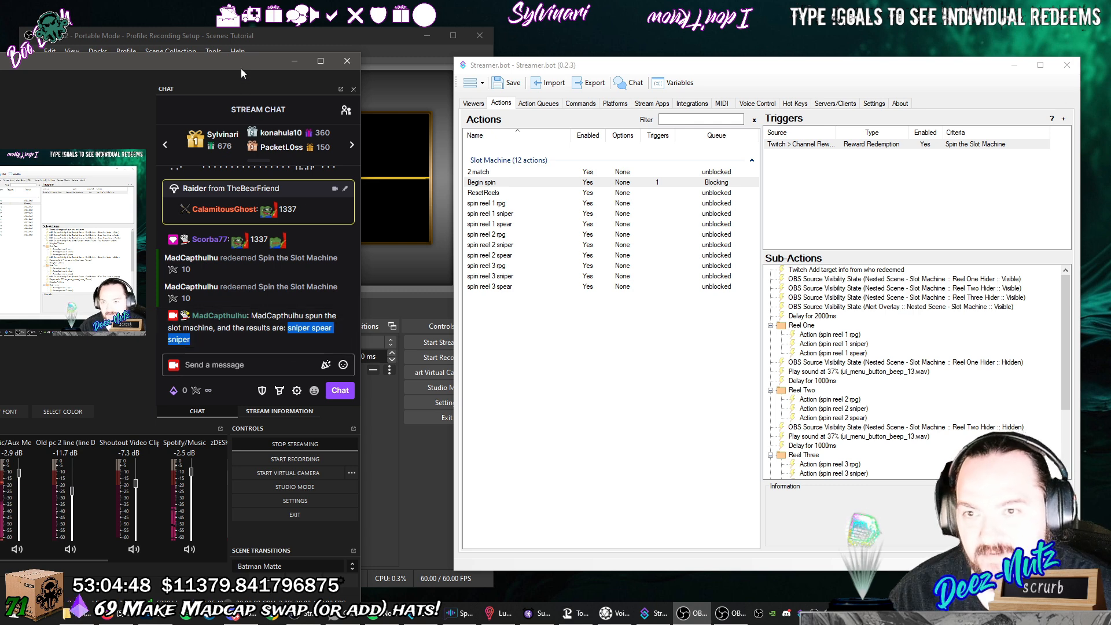
{"action": "left_click_drag", "start_coordinate": [241, 68], "coordinate": [0, 65]}
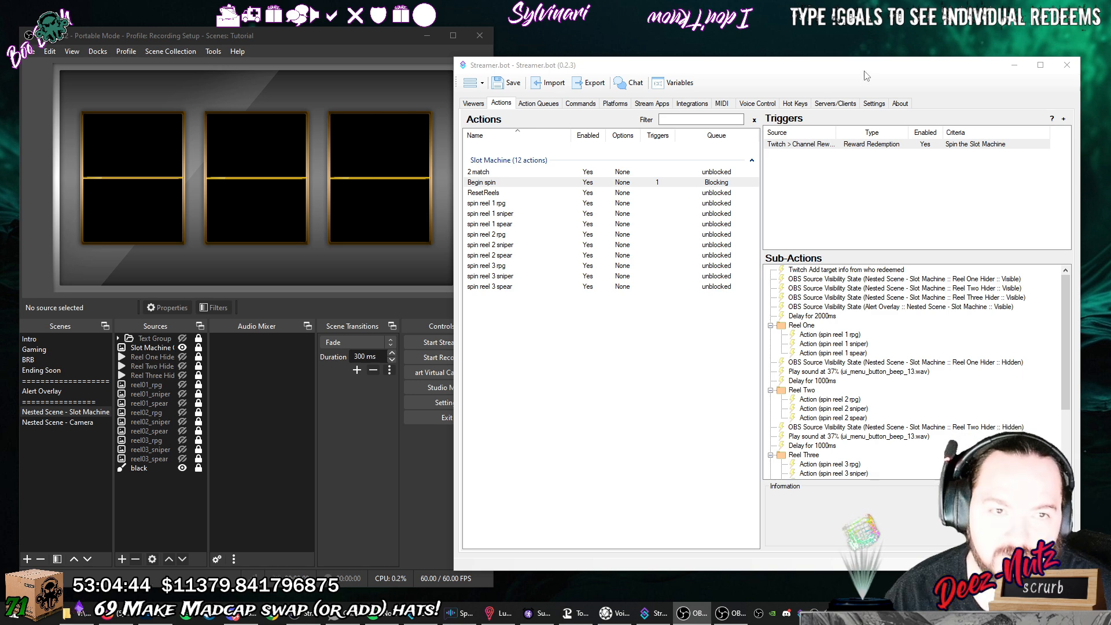
Add an If/Else logic sub-action to Begin spin right after the sound that follows Reel Three.
{"action": "left_click_drag", "start_coordinate": [868, 66], "coordinate": [721, 49]}
{"action": "scroll", "coordinate": [824, 365], "scroll_direction": "down", "scroll_amount": 4}
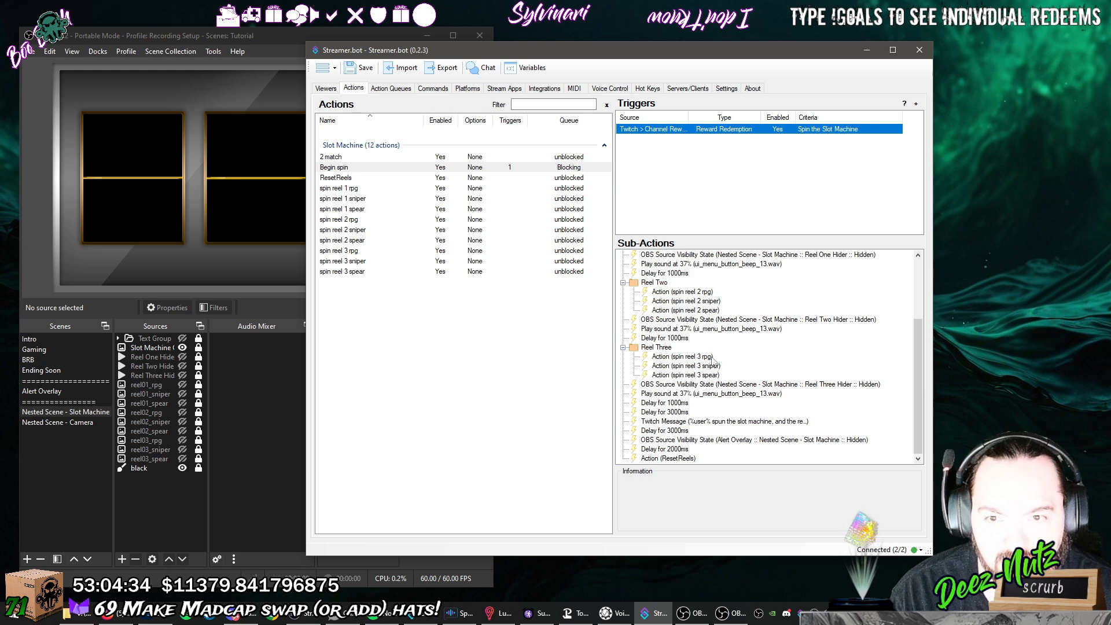
{"action": "left_click", "coordinate": [532, 170]}
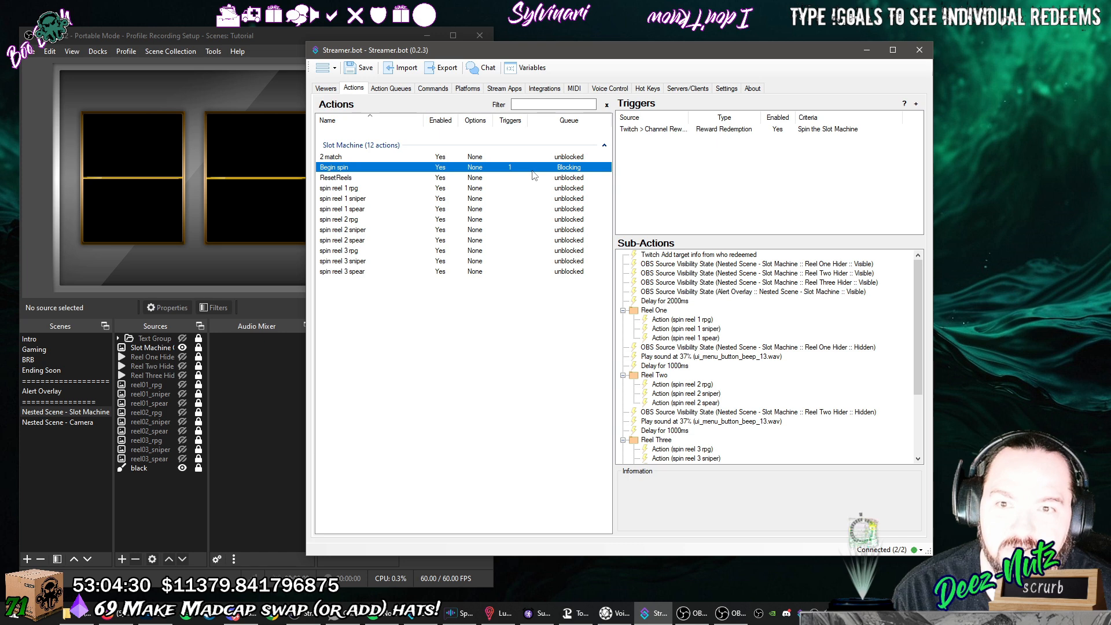
{"action": "scroll", "coordinate": [811, 359], "scroll_direction": "down", "scroll_amount": 3}
{"action": "right_click", "coordinate": [907, 395]}
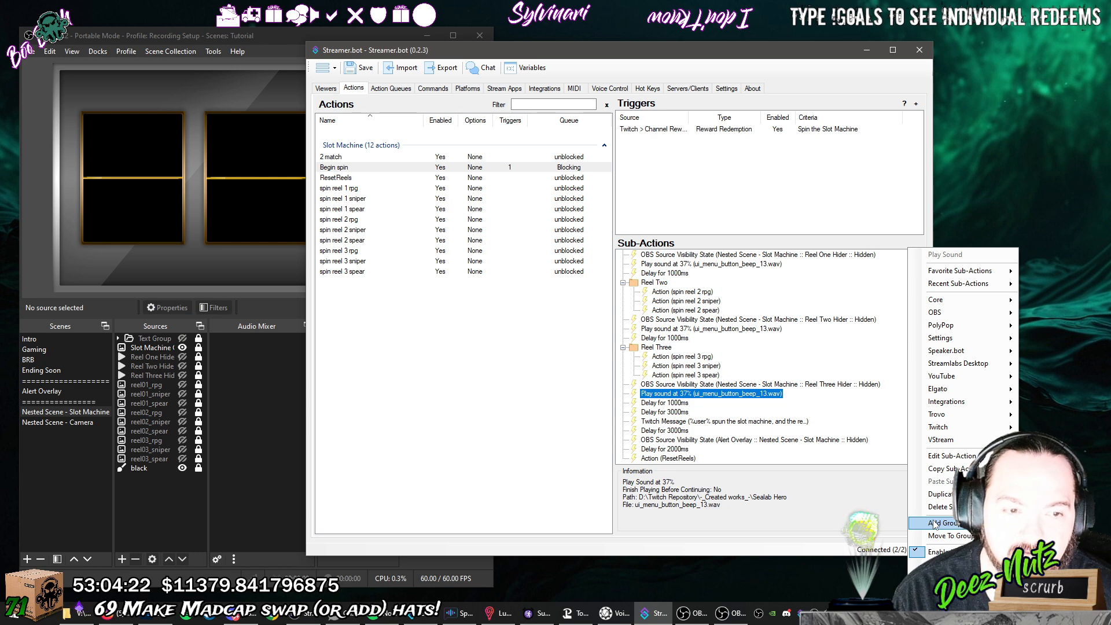
{"action": "mouse_move", "coordinate": [935, 302]}
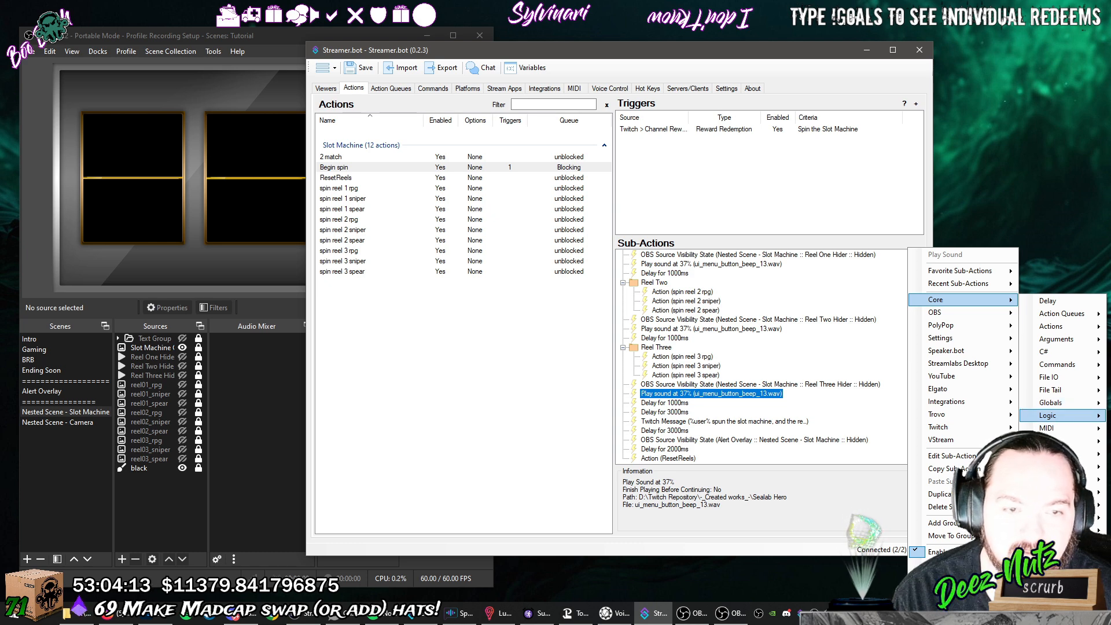
{"action": "left_click", "coordinate": [1110, 417]}
{"action": "left_click_drag", "start_coordinate": [595, 206], "coordinate": [494, 279]}
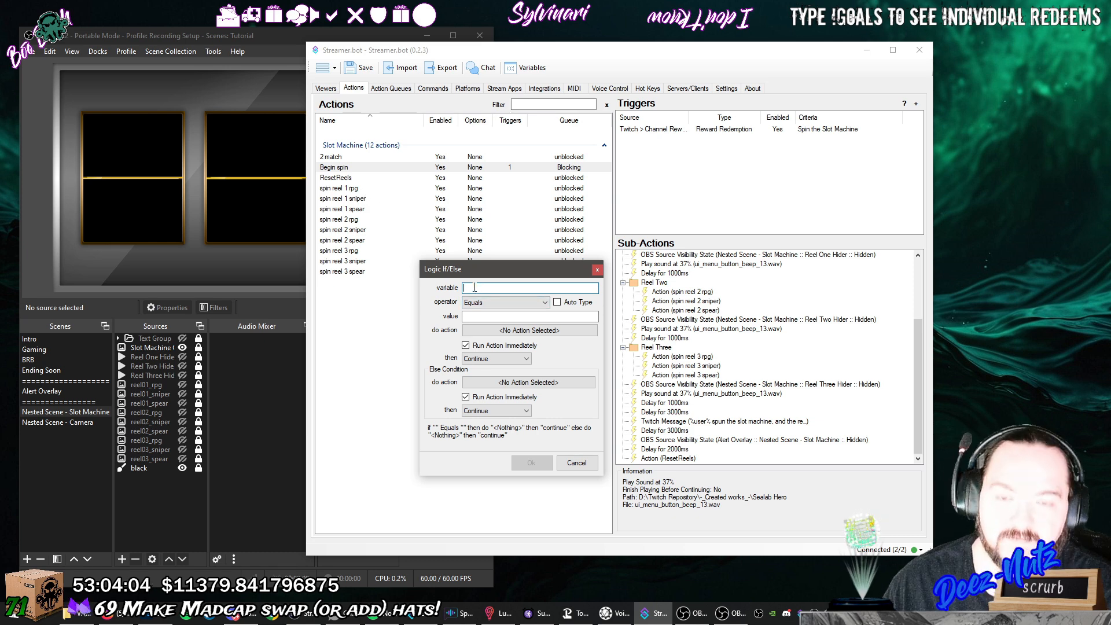
Set the If/Else condition to variable reel1 Equals %reel2%.
{"action": "type", "text": "reel1"}
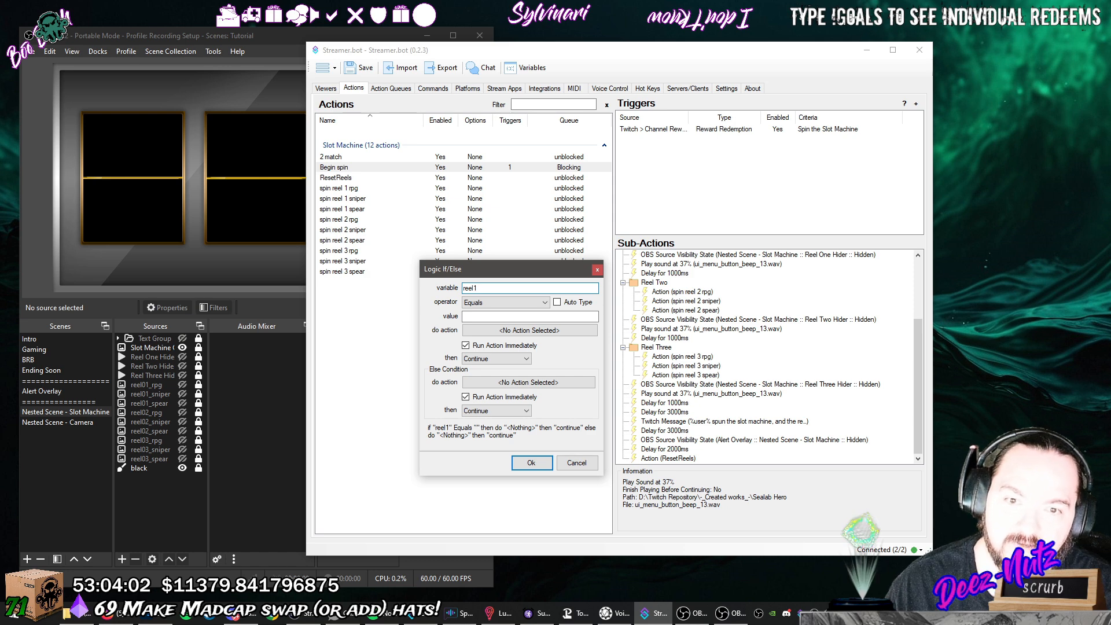
{"action": "left_click", "coordinate": [476, 316]}
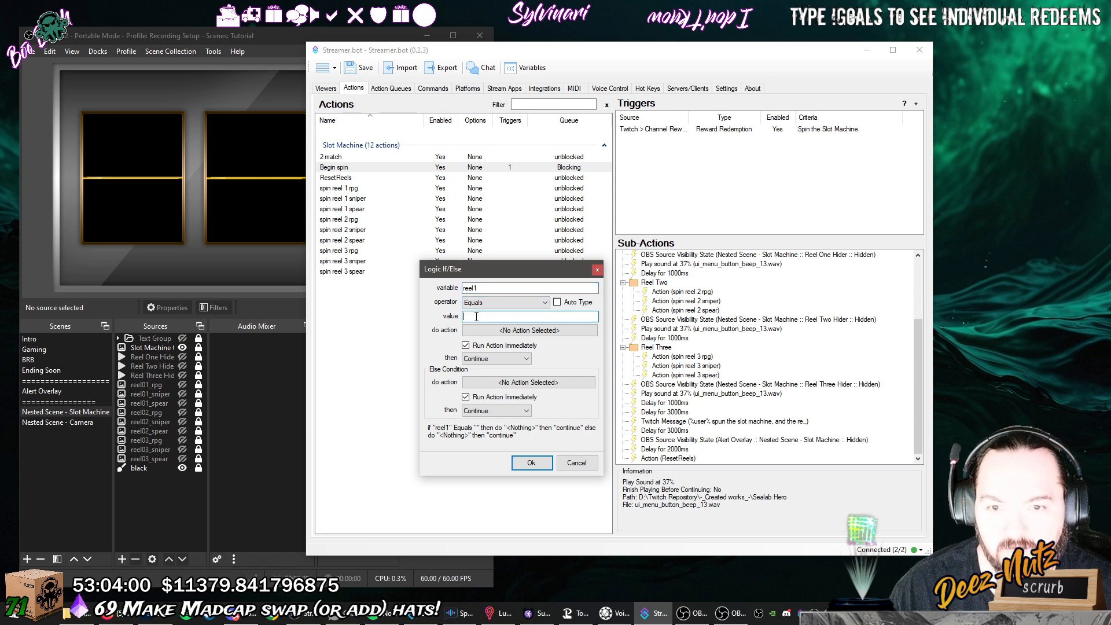
{"action": "type", "text": "reel2"}
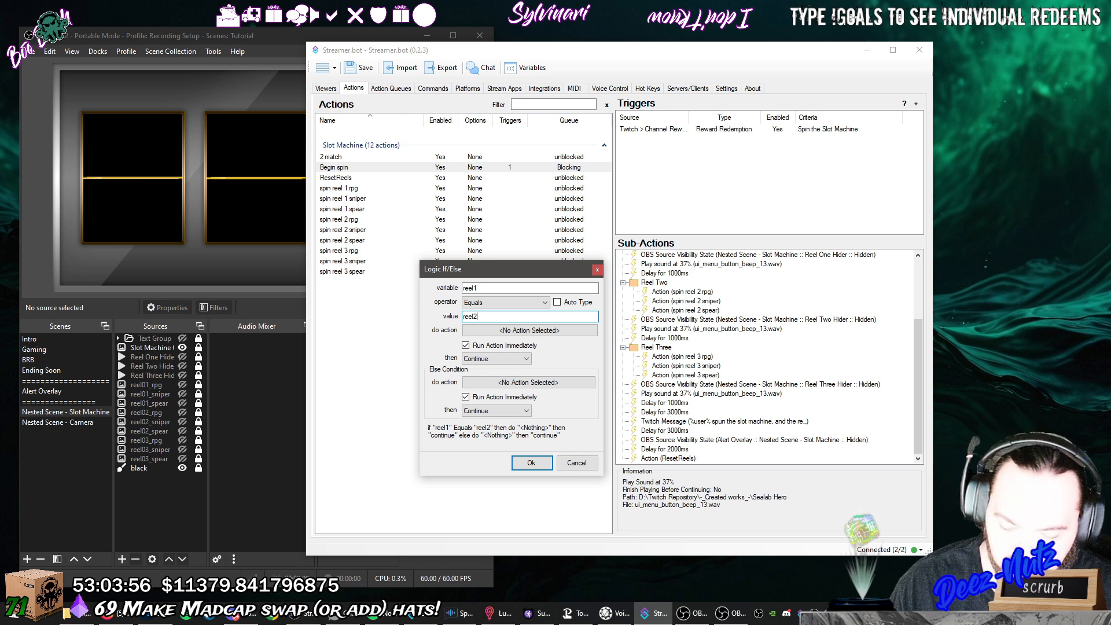
{"action": "type", "text": "%"}
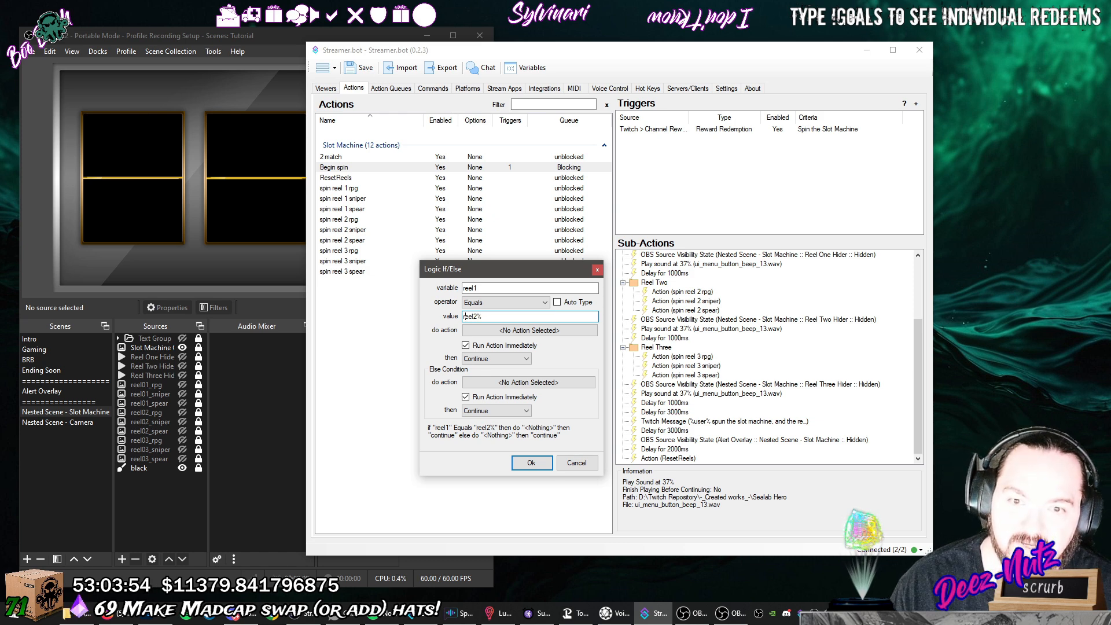
{"action": "left_click", "coordinate": [464, 317]}
{"action": "type", "text": "%"}
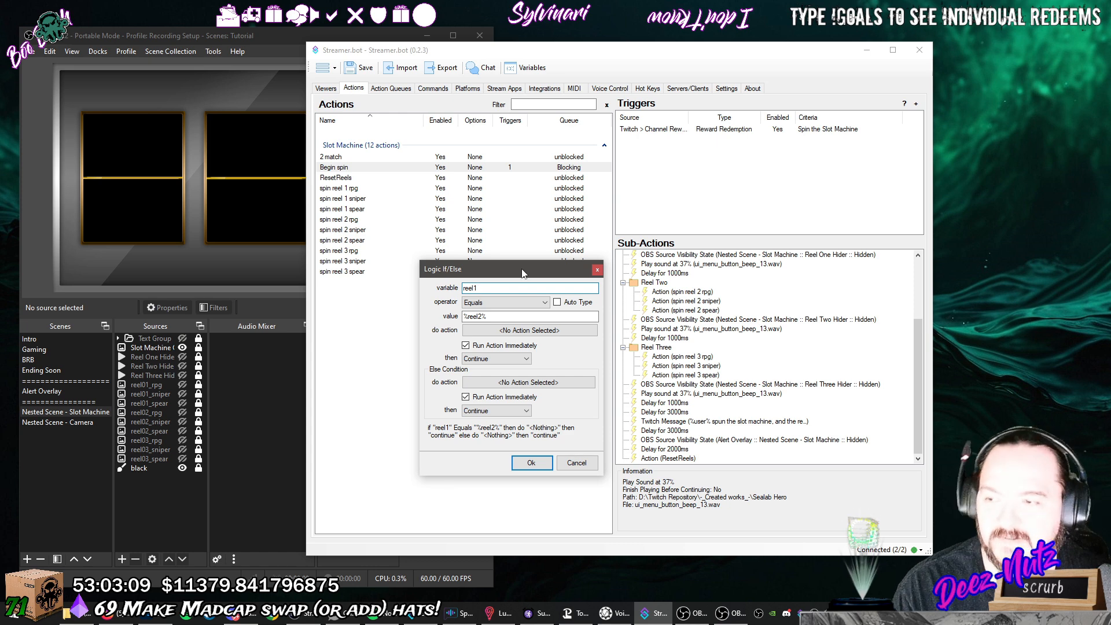
Make the reel1 Equals %reel2% condition run the 2 match action and save the sub-action.
{"action": "left_click_drag", "start_coordinate": [523, 273], "coordinate": [535, 264]}
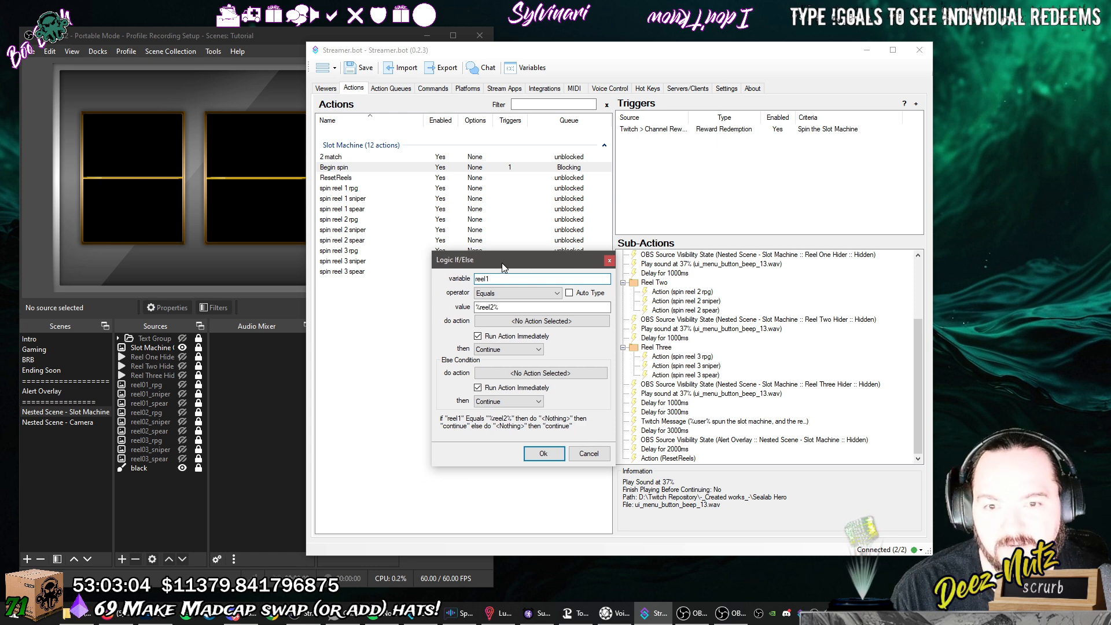
{"action": "left_click", "coordinate": [489, 323]}
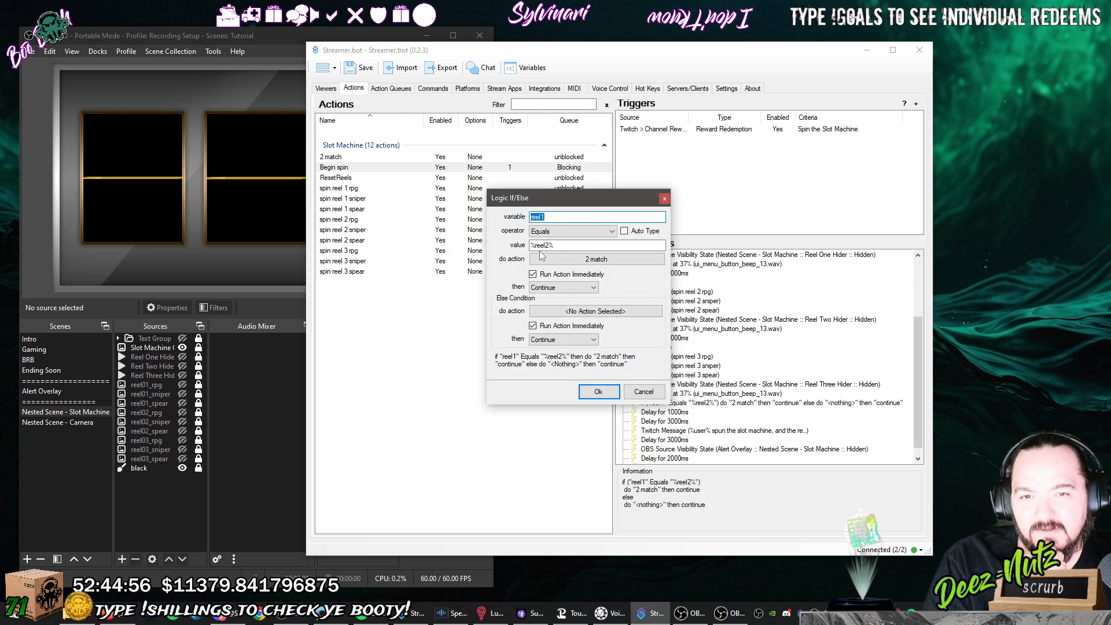
{"action": "double_click", "coordinate": [547, 217]}
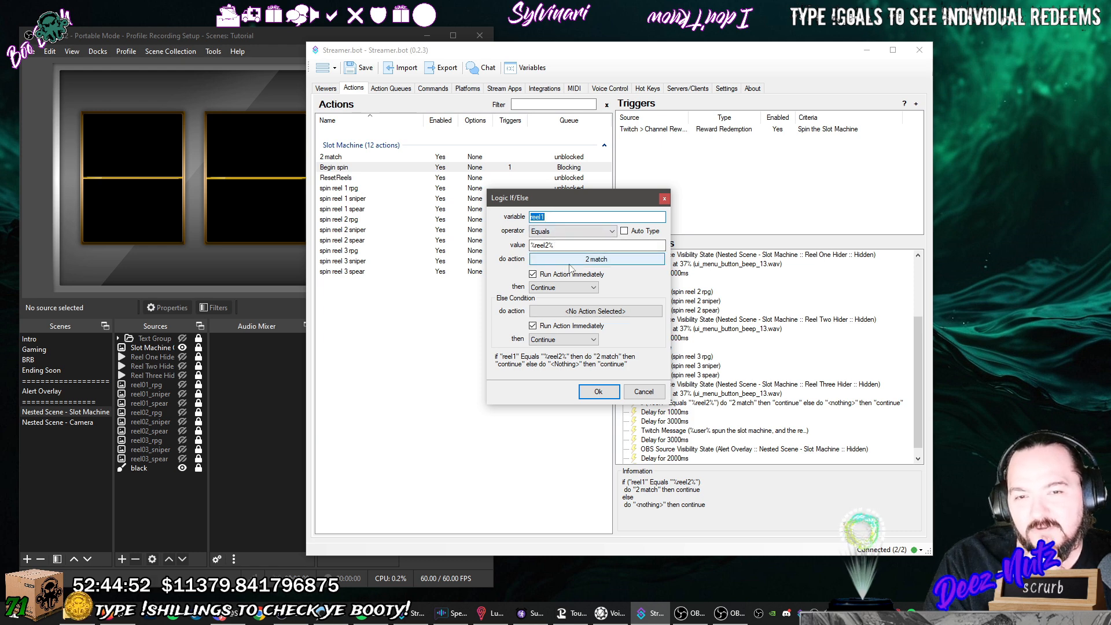
{"action": "left_click", "coordinate": [605, 394]}
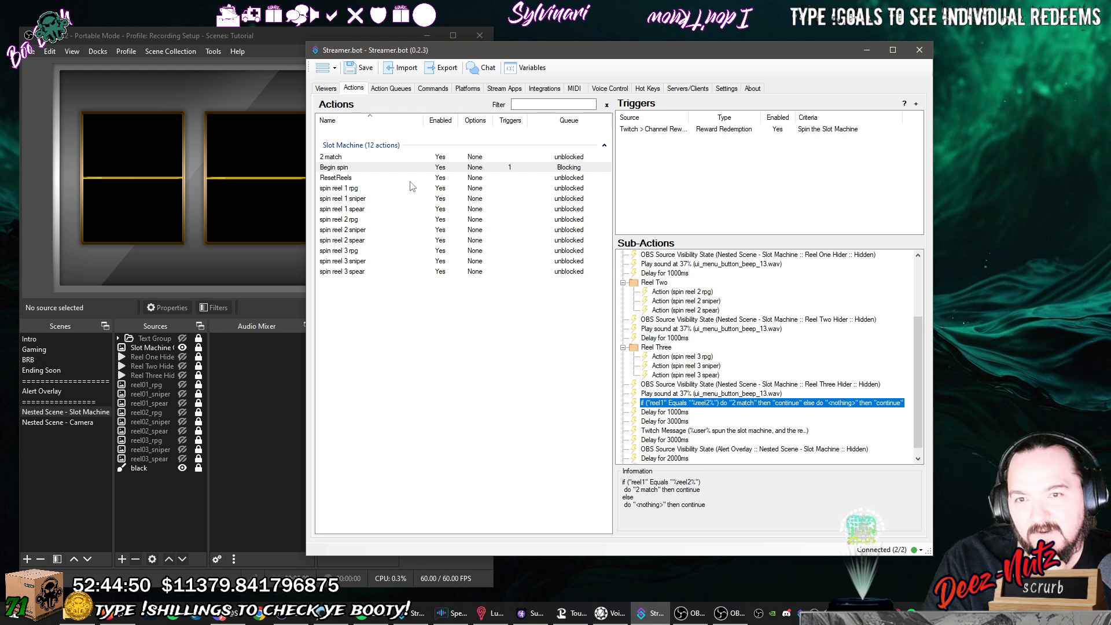
Create a new action named 3 match in the Slot Machine group, using the unblocked queue.
{"action": "left_click", "coordinate": [405, 157]}
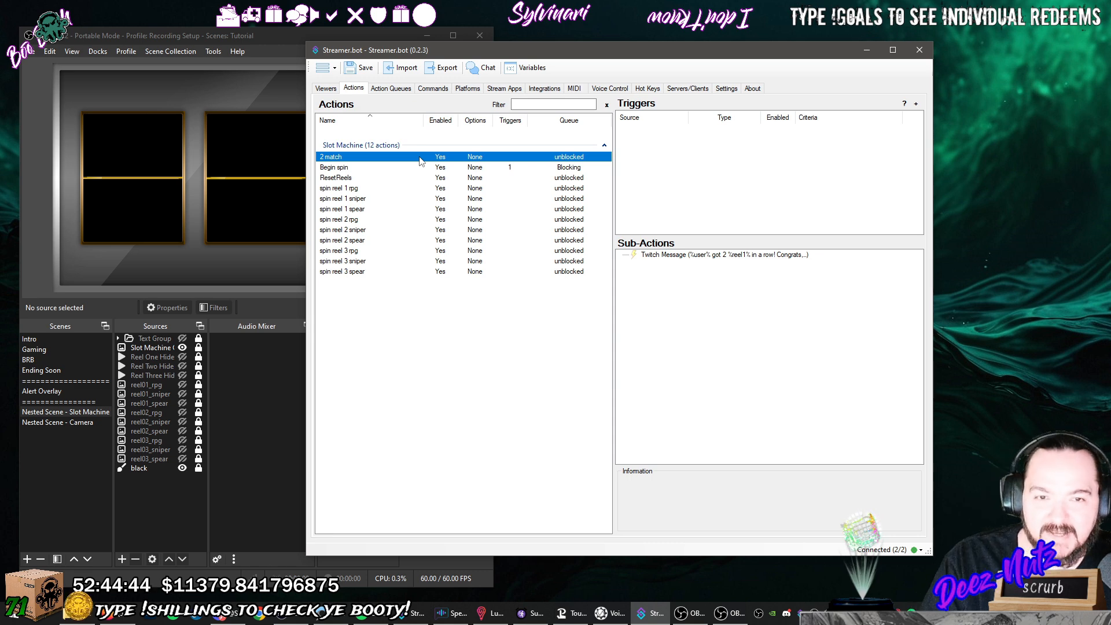
{"action": "left_click", "coordinate": [665, 280]}
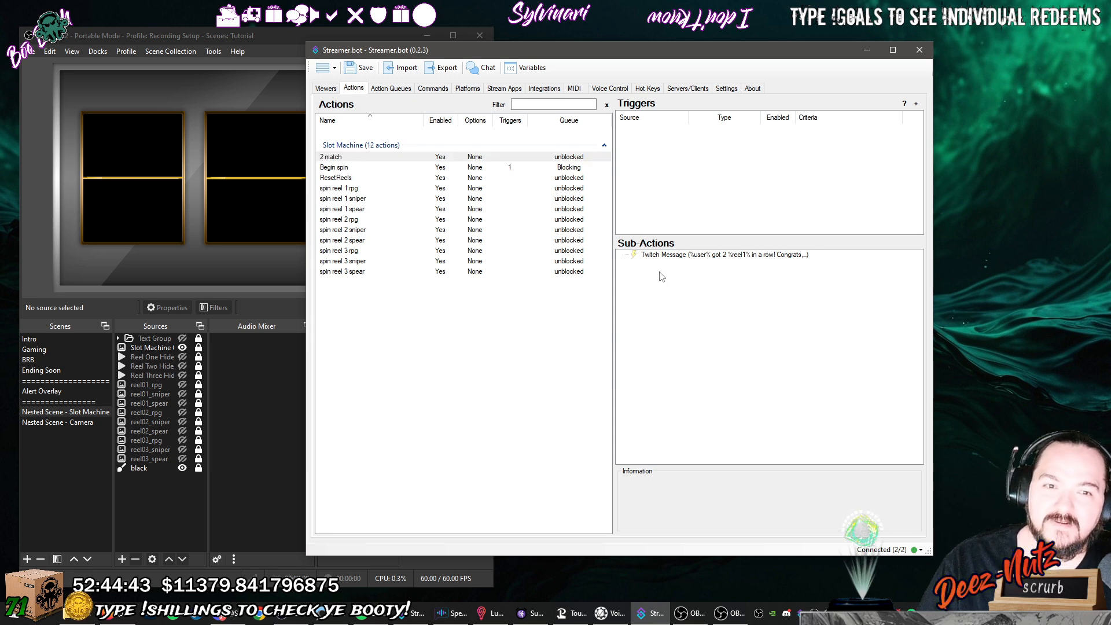
{"action": "right_click", "coordinate": [443, 329]}
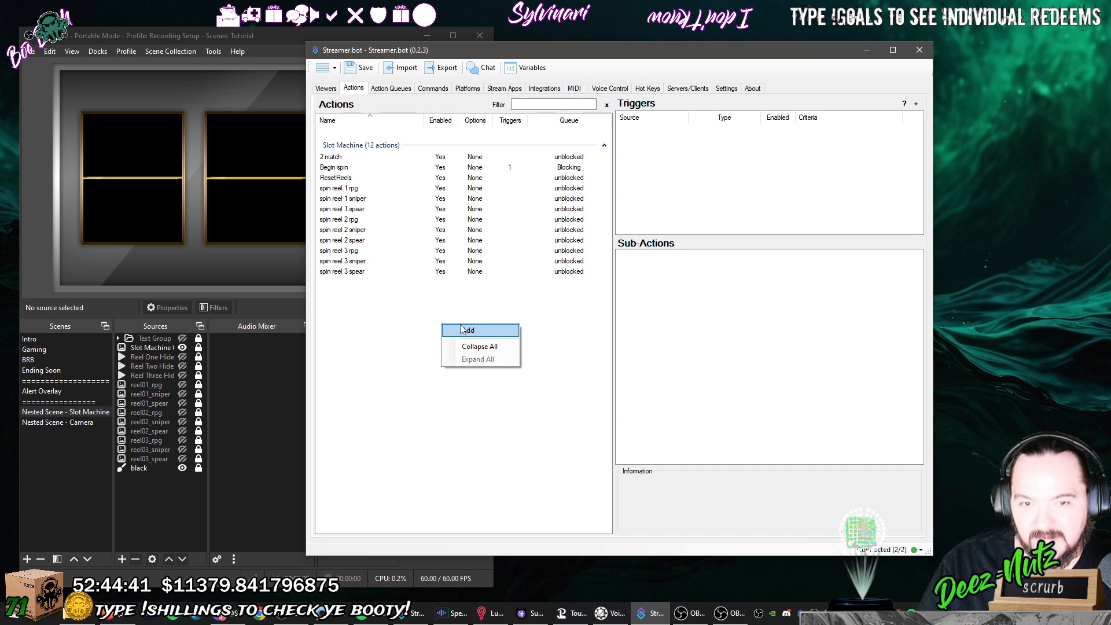
{"action": "left_click", "coordinate": [461, 329]}
{"action": "type", "text": "3 mat"}
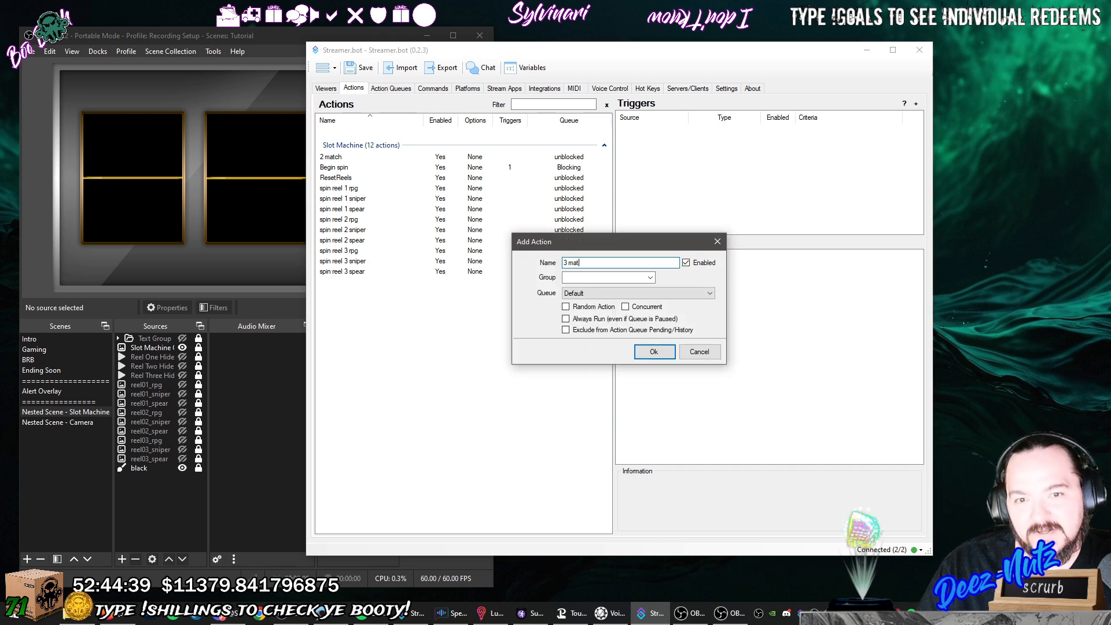
{"action": "type", "text": "ch"}
{"action": "left_click", "coordinate": [650, 277]}
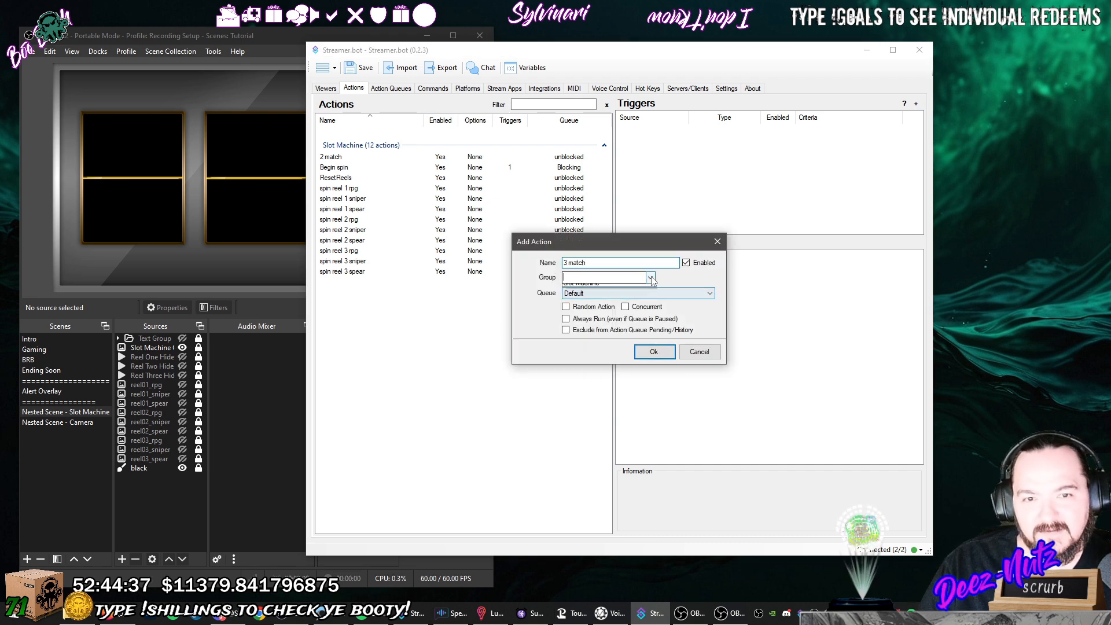
{"action": "left_click", "coordinate": [643, 296]}
{"action": "left_click", "coordinate": [643, 294]}
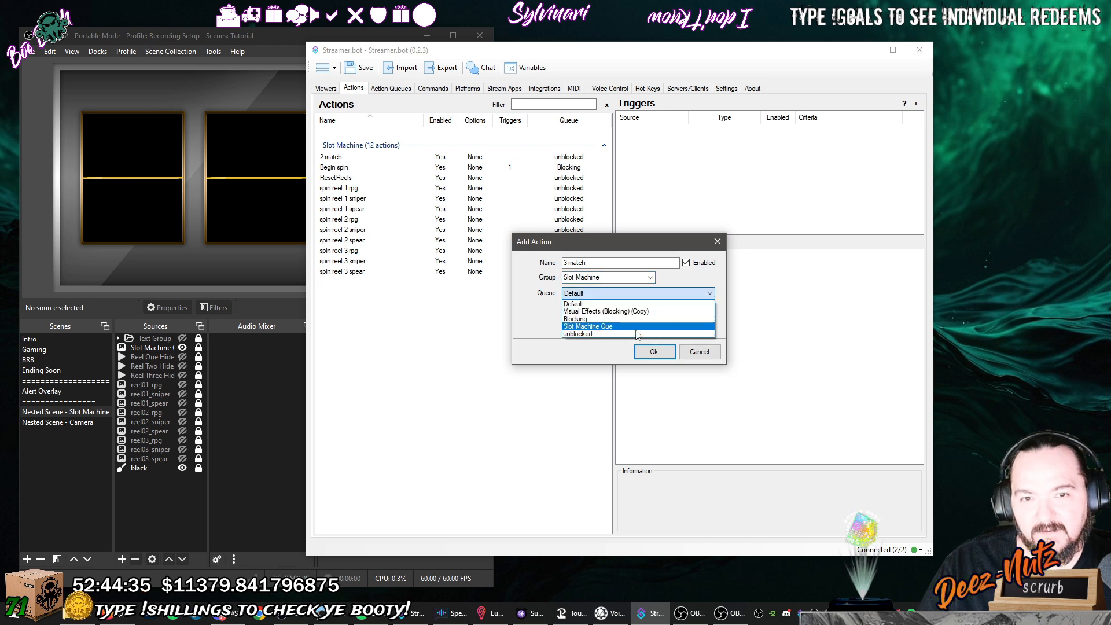
{"action": "left_click", "coordinate": [636, 326]}
{"action": "left_click", "coordinate": [654, 352]}
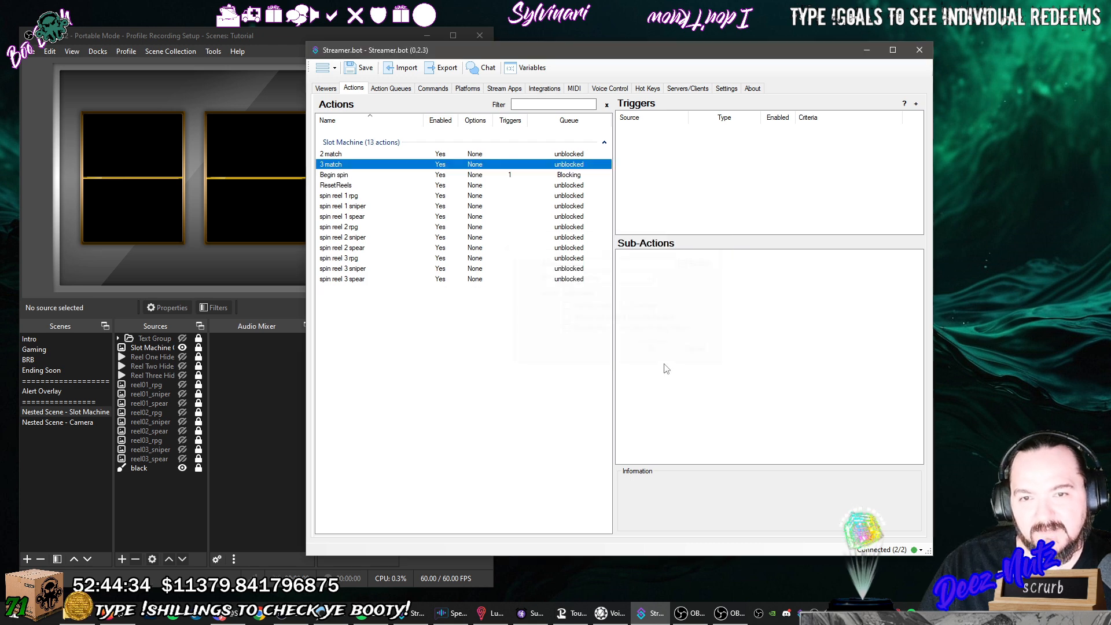
Add an If/Else logic sub-action to the 2 match action with the condition reel1 Equals %reel3%.
{"action": "left_click", "coordinate": [414, 154]}
{"action": "right_click", "coordinate": [655, 285]}
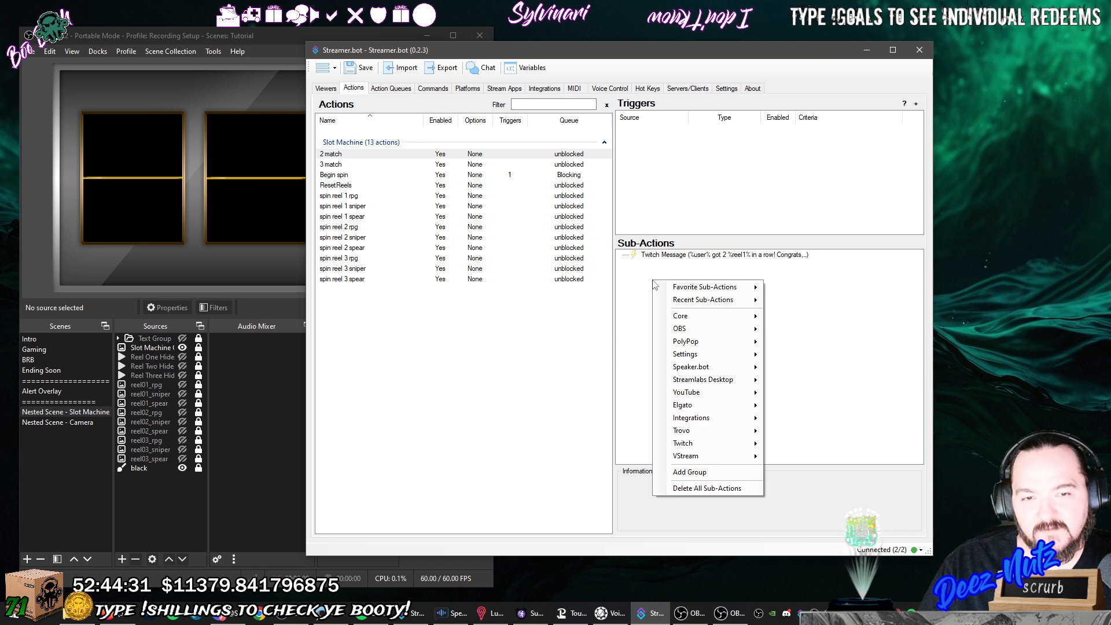
{"action": "mouse_move", "coordinate": [708, 332]}
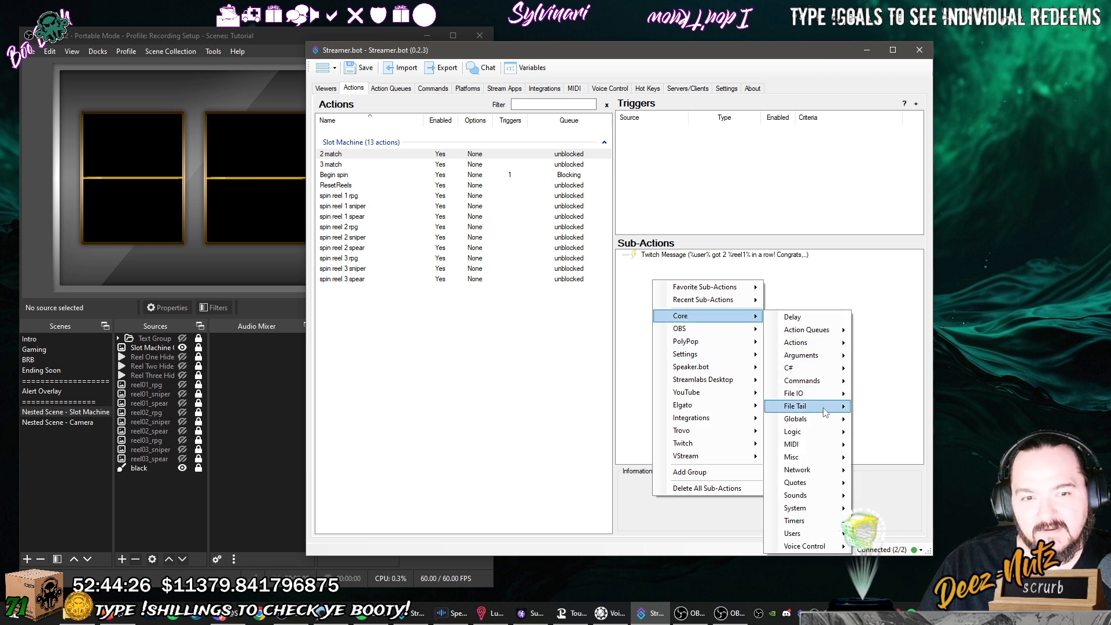
{"action": "mouse_move", "coordinate": [828, 420]}
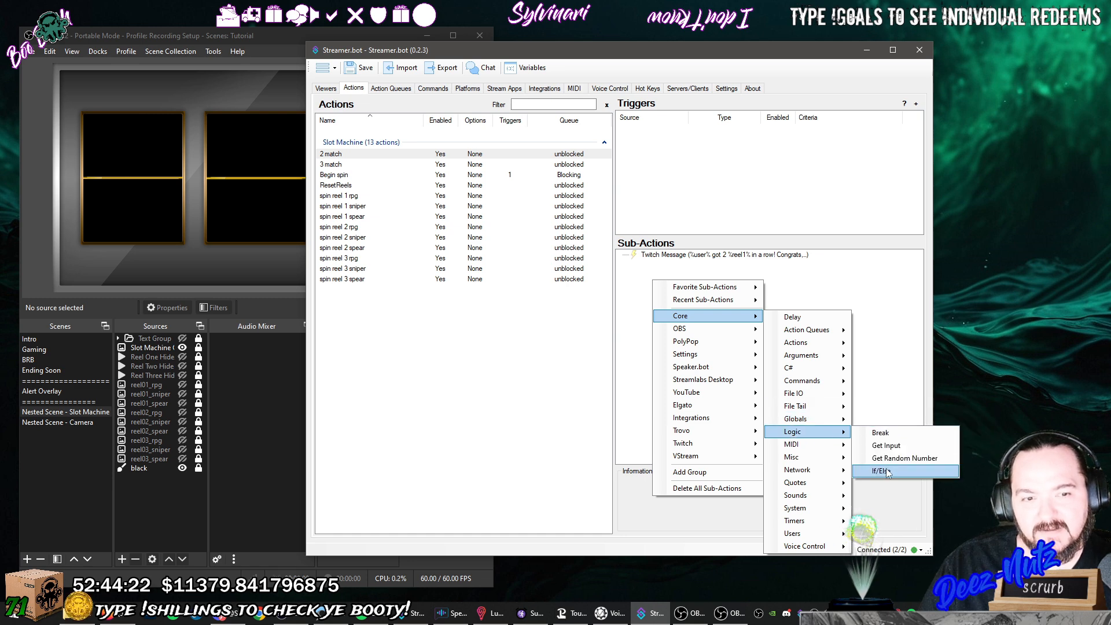
{"action": "left_click", "coordinate": [888, 473]}
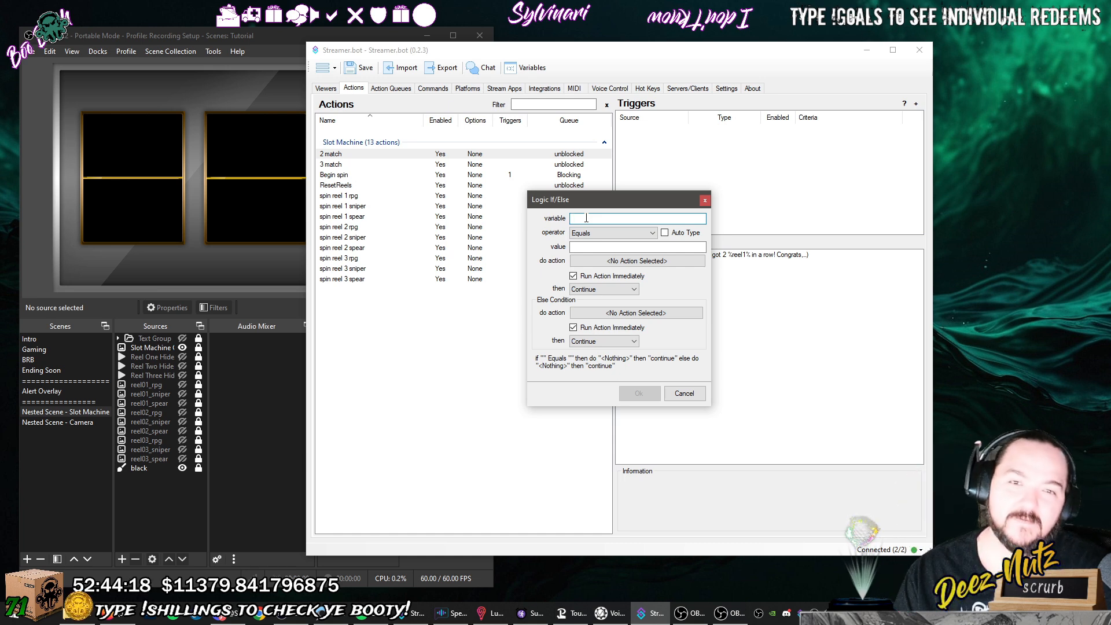
{"action": "type", "text": "reel1"}
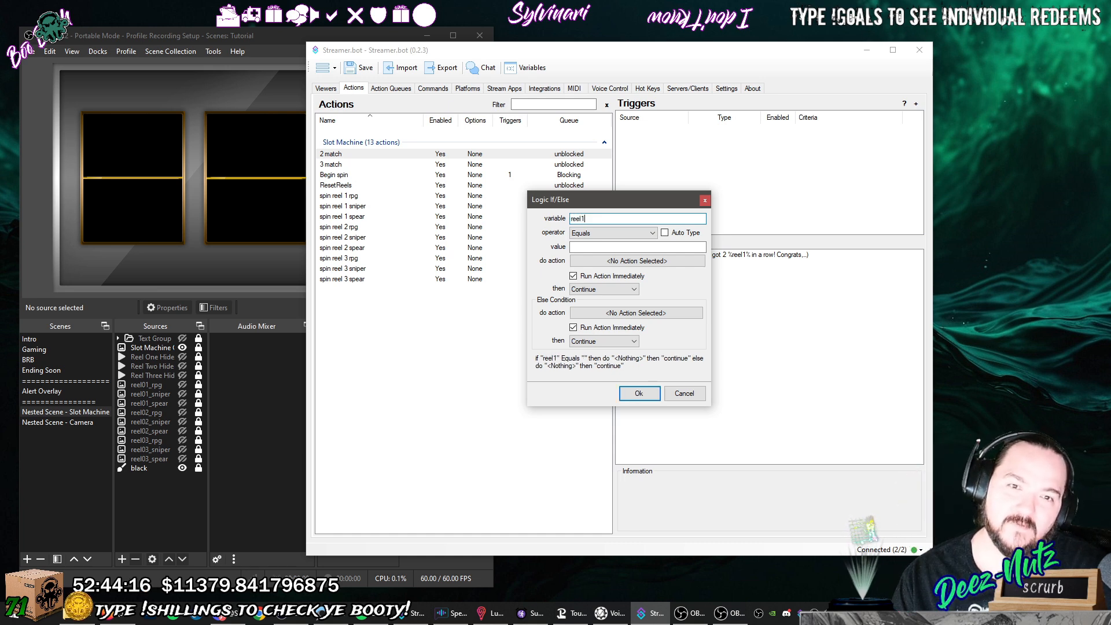
{"action": "left_click", "coordinate": [584, 248]}
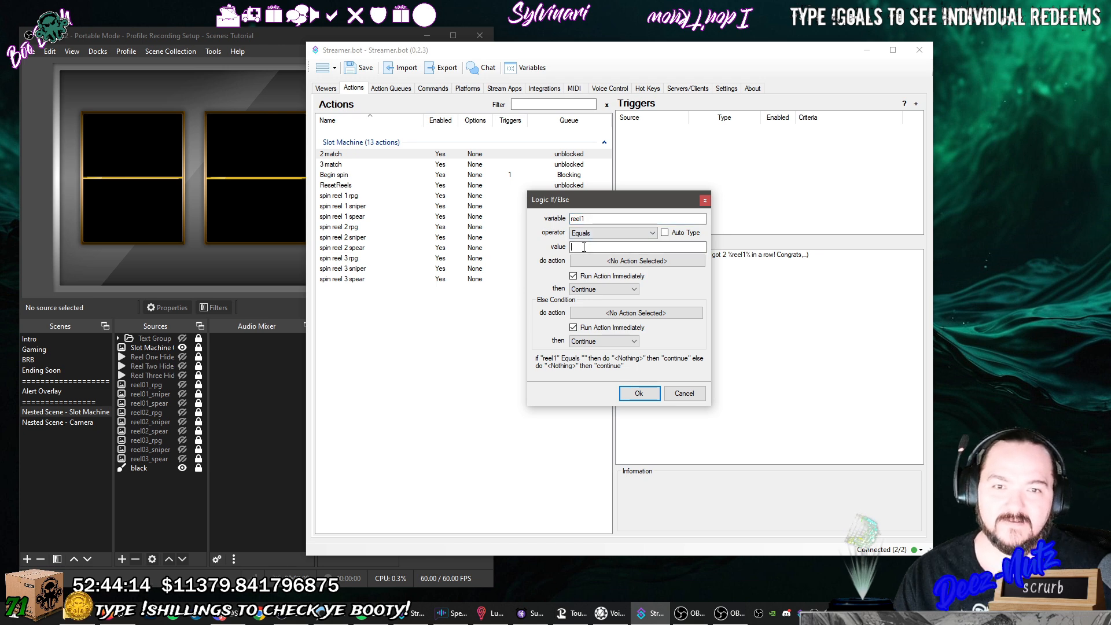
{"action": "type", "text": "reel3"}
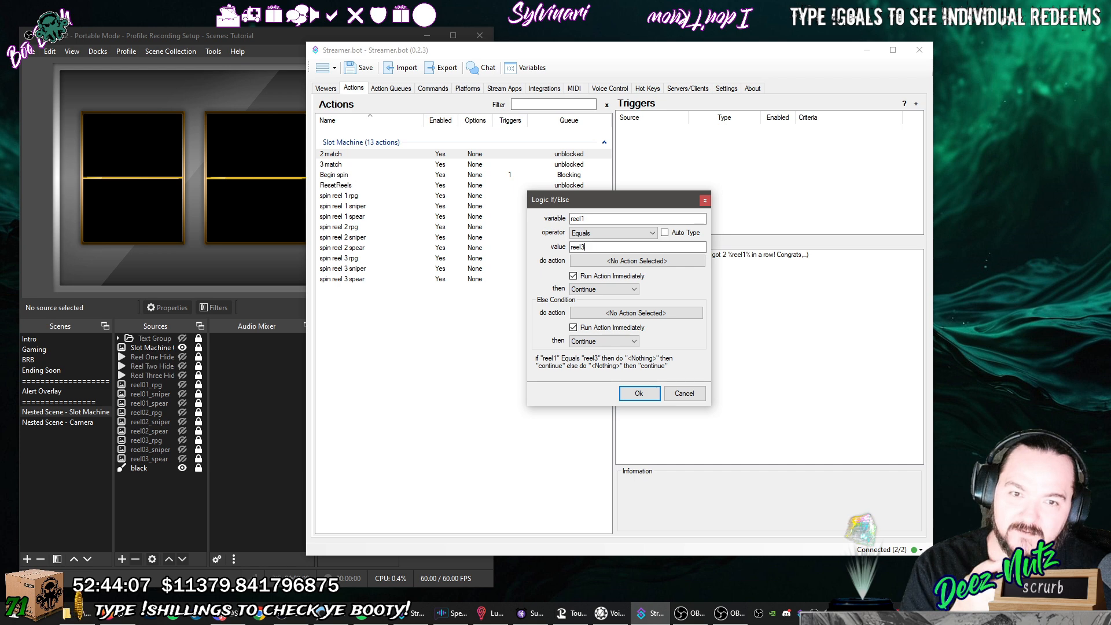
{"action": "type", "text": "%"}
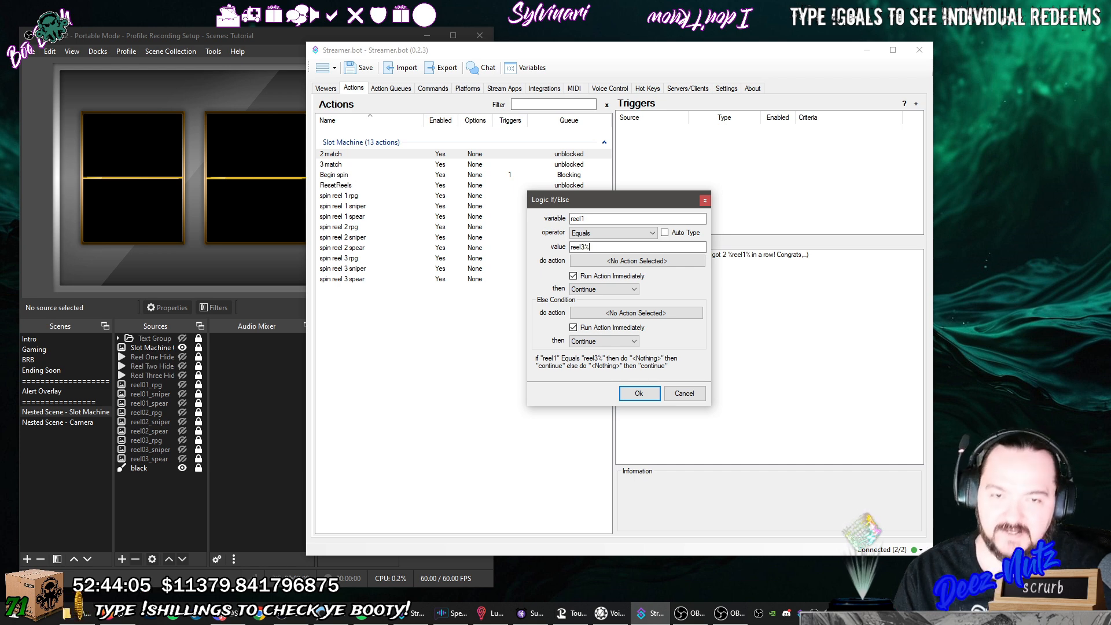
{"action": "type", "text": "%"}
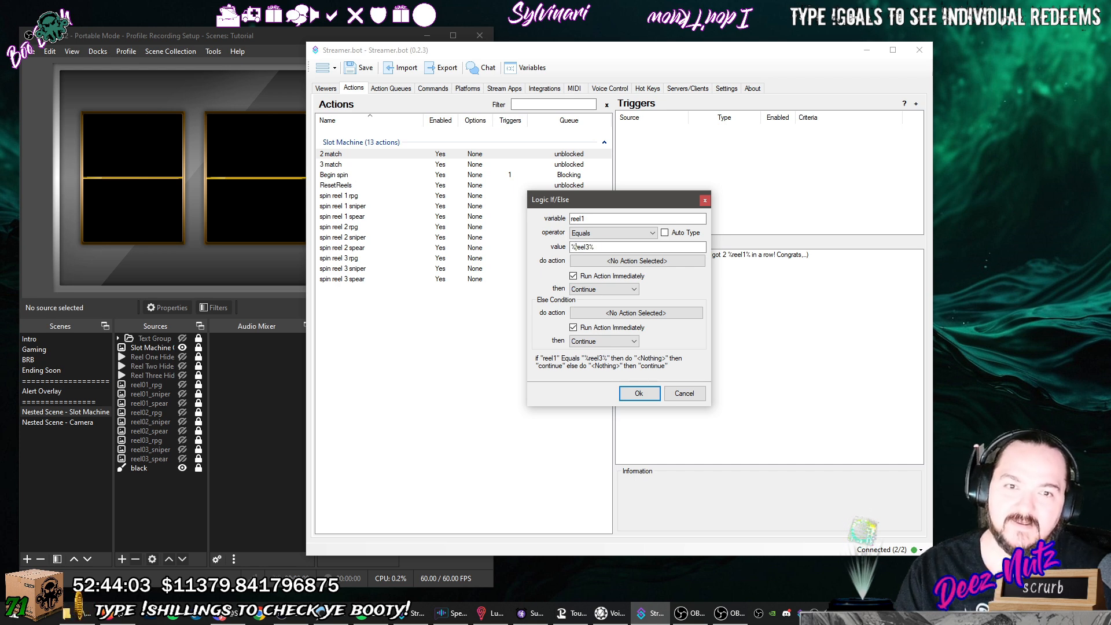
Make the reel1 Equals %reel3% condition run 3 match with Break, and place it above the Twitch Message in 2 match.
{"action": "left_click", "coordinate": [637, 261]}
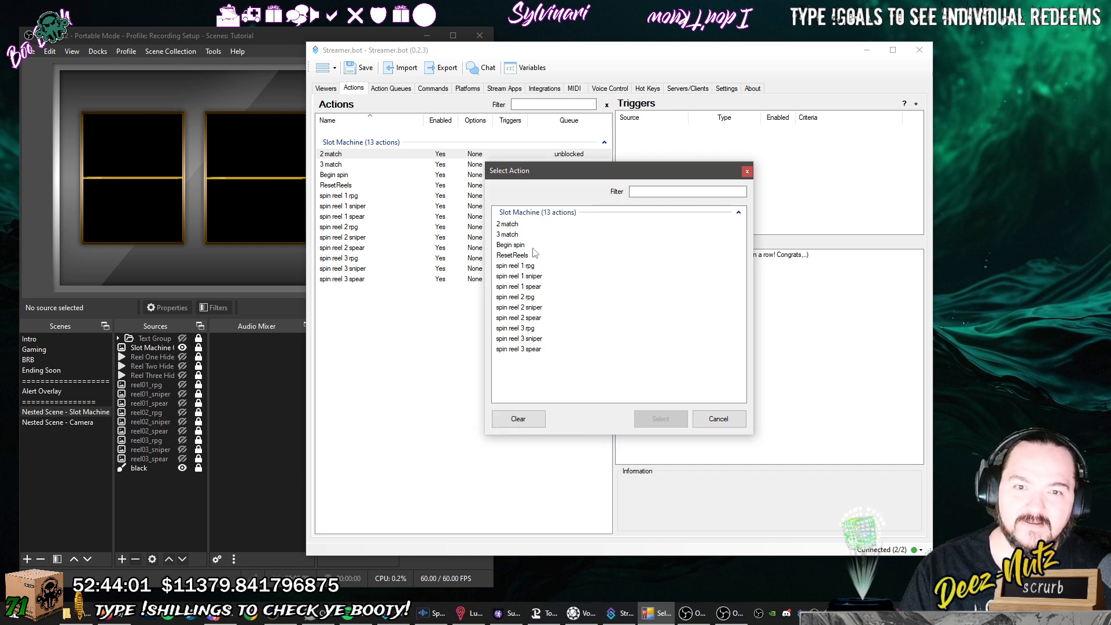
{"action": "left_click", "coordinate": [514, 236]}
{"action": "left_click", "coordinate": [660, 418]}
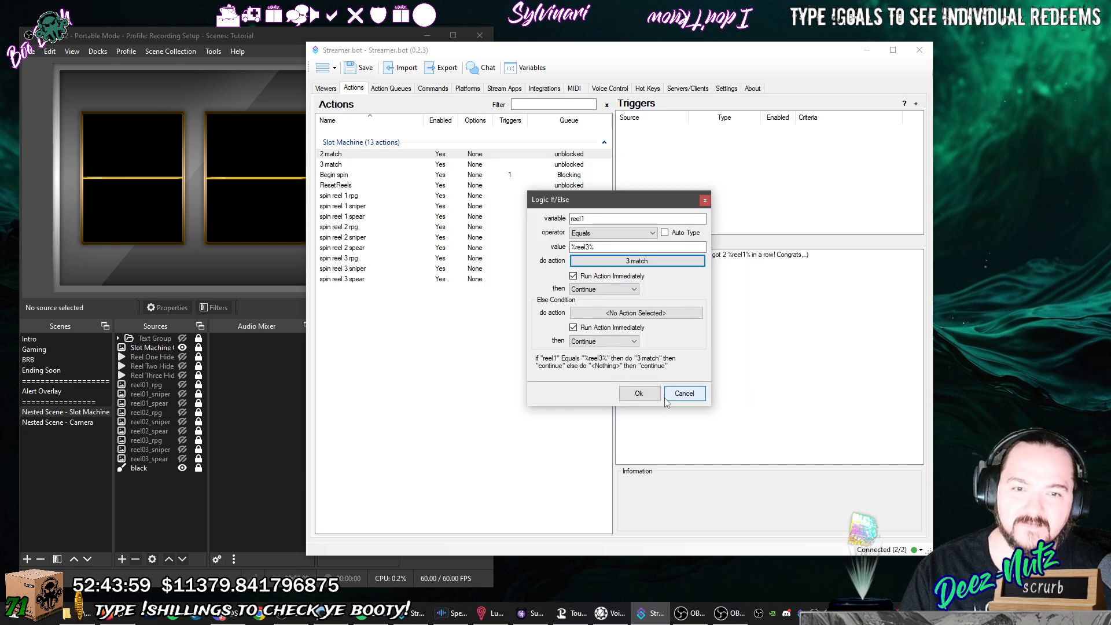
{"action": "left_click", "coordinate": [604, 289]}
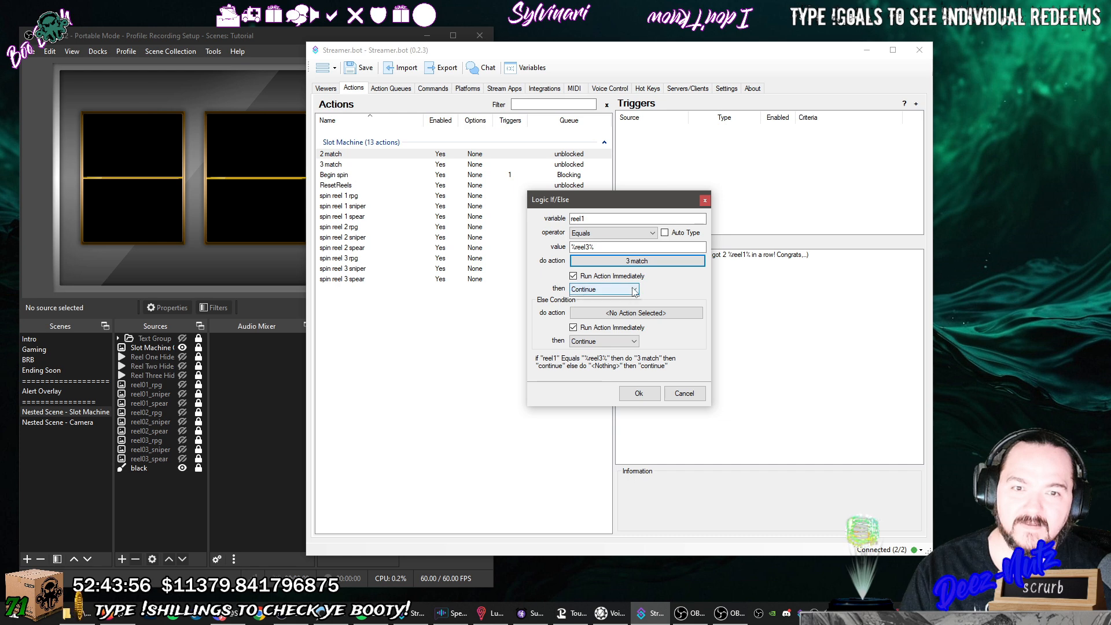
{"action": "left_click", "coordinate": [590, 303]}
{"action": "left_click", "coordinate": [639, 394]}
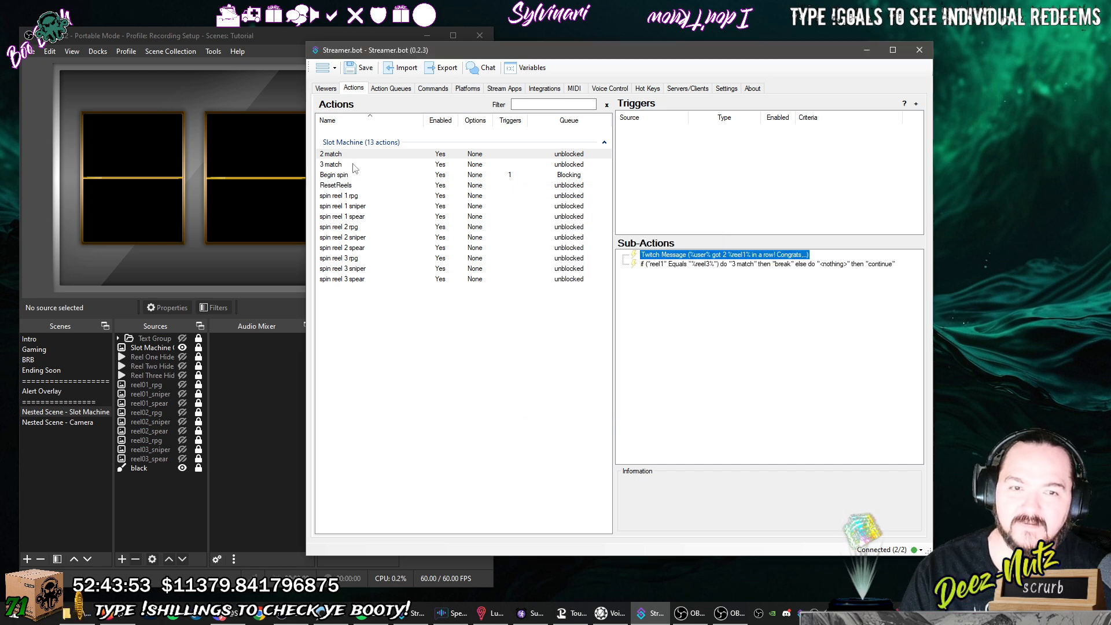
{"action": "left_click_drag", "start_coordinate": [759, 266], "coordinate": [760, 254]}
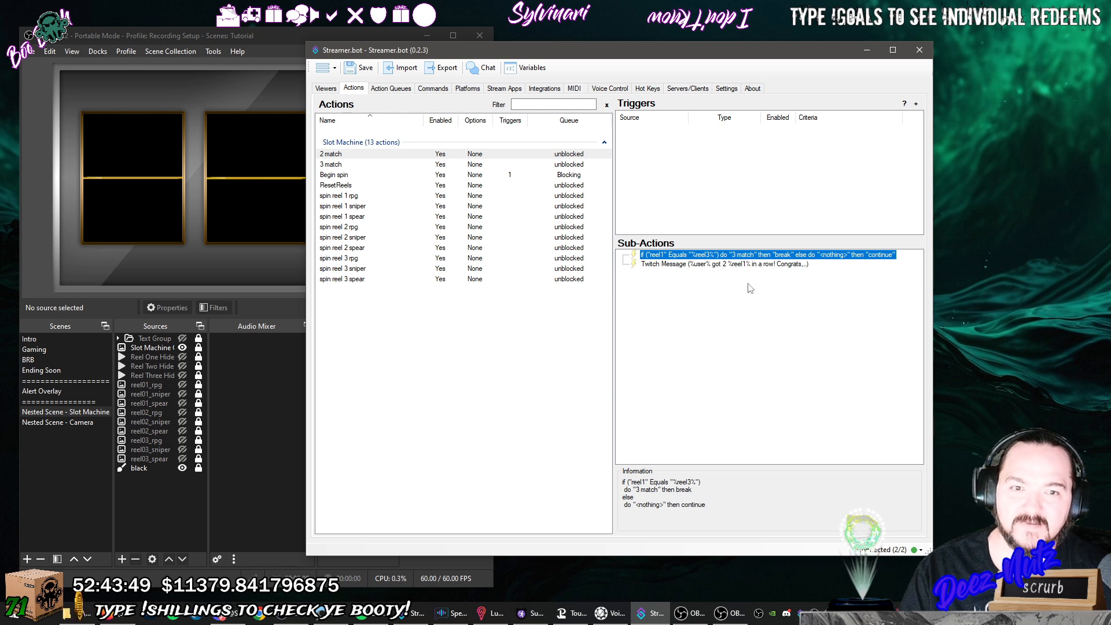
Copy the Twitch Message sub-action from the 2 match action and paste it into the 3 match action.
{"action": "left_click", "coordinate": [730, 279]}
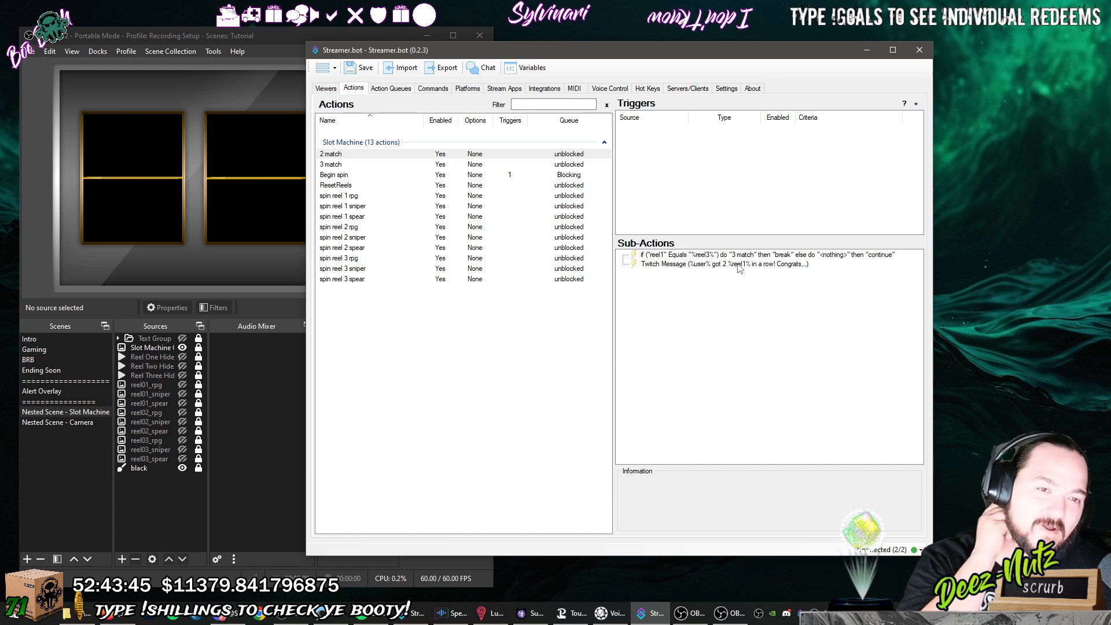
{"action": "left_click", "coordinate": [739, 257]}
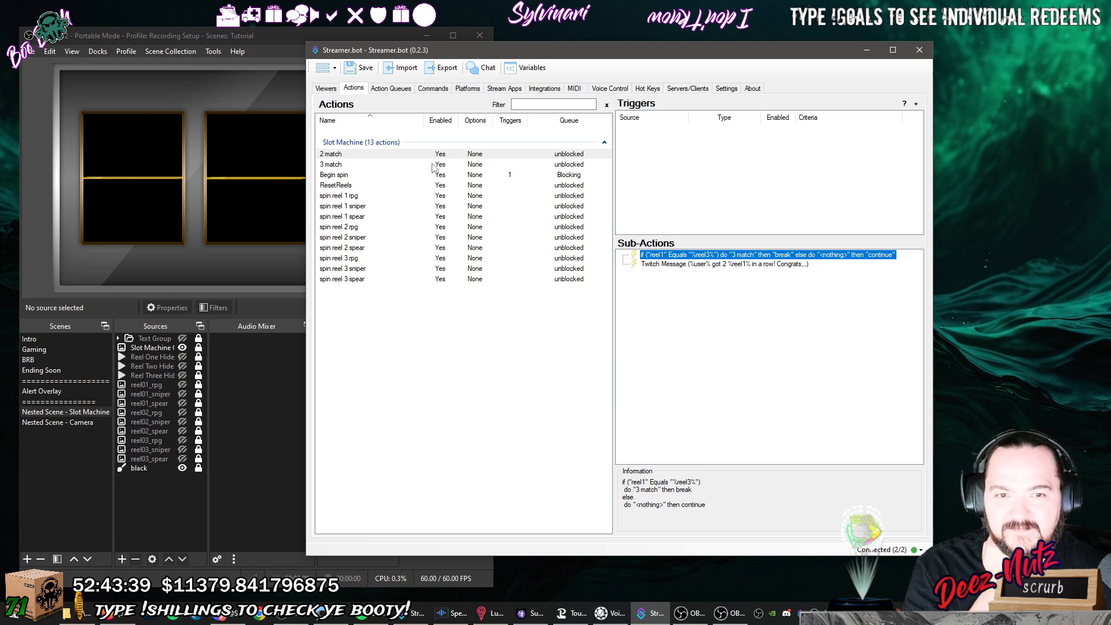
{"action": "right_click", "coordinate": [744, 265]}
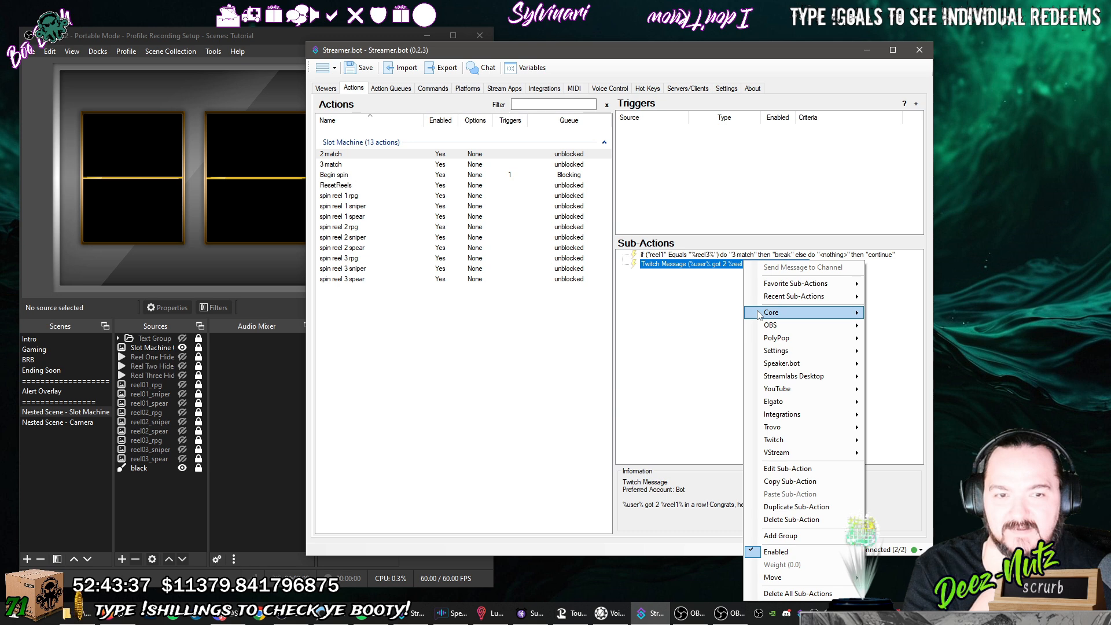
{"action": "left_click", "coordinate": [798, 483]}
{"action": "left_click", "coordinate": [382, 164]}
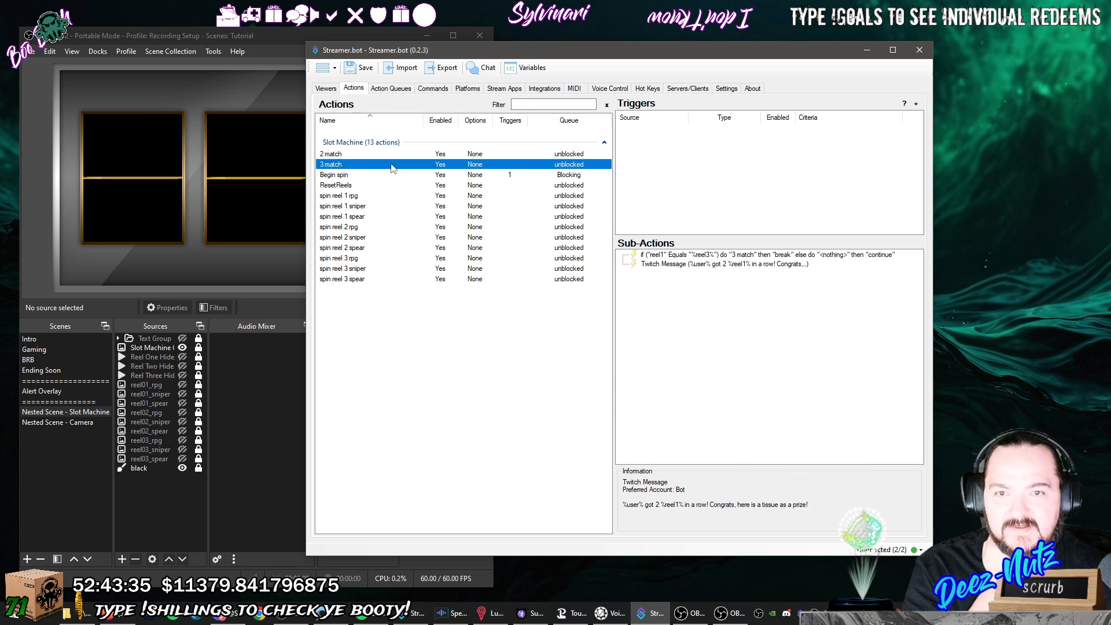
{"action": "right_click", "coordinate": [662, 330]}
{"action": "left_click", "coordinate": [712, 521]}
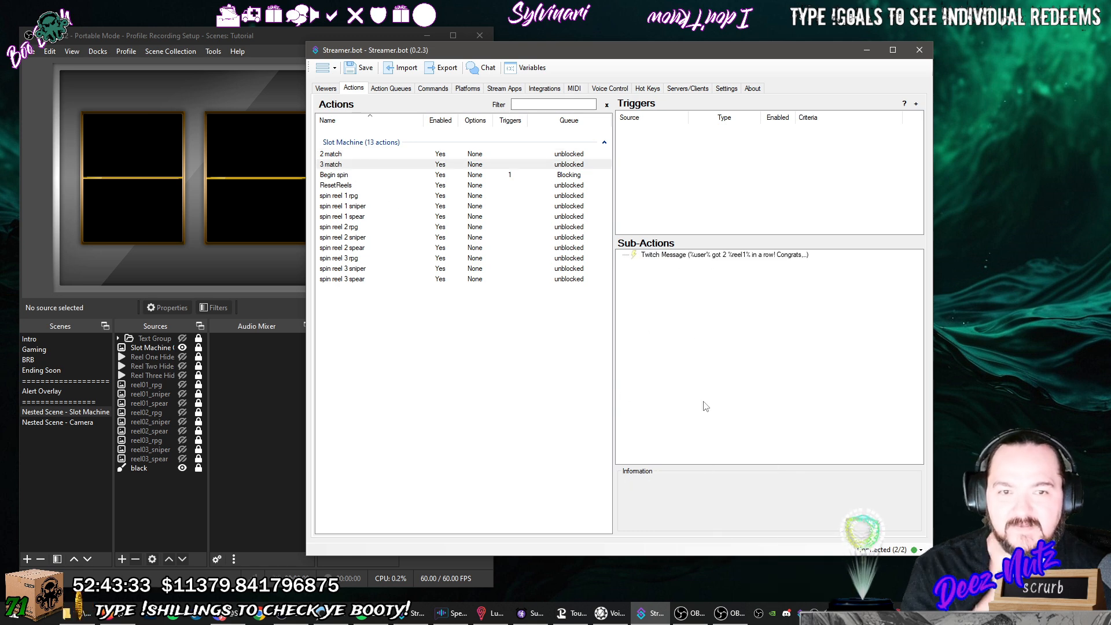
Change the 3 match message to "%user% got 3 %reel1% in a row! Congrats, here is $1,000,000".
{"action": "double_click", "coordinate": [701, 255]}
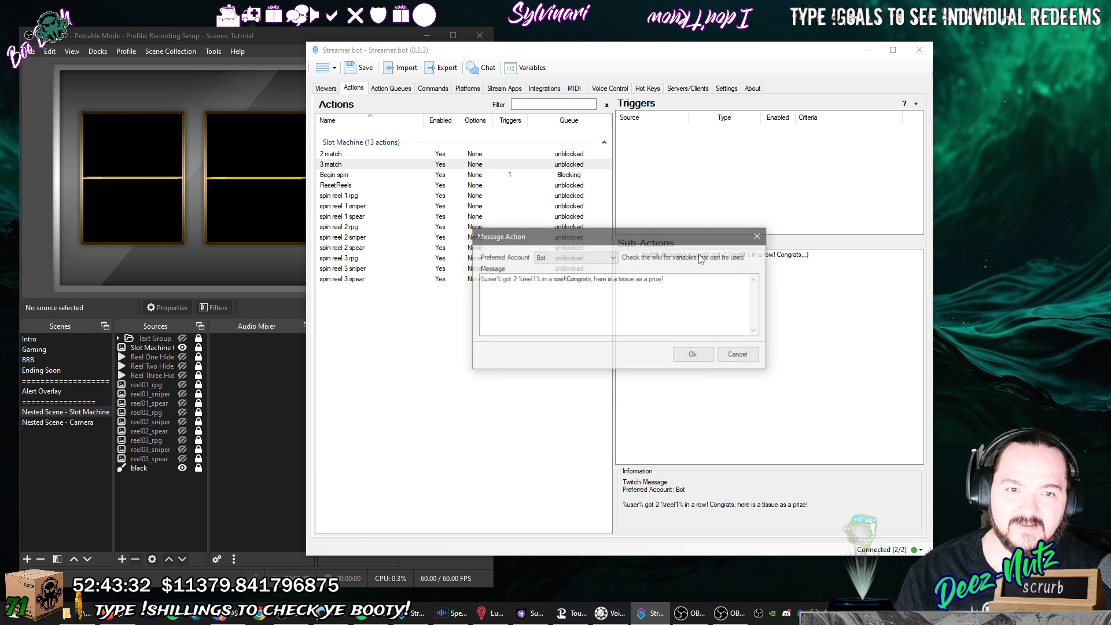
{"action": "left_click", "coordinate": [519, 280]}
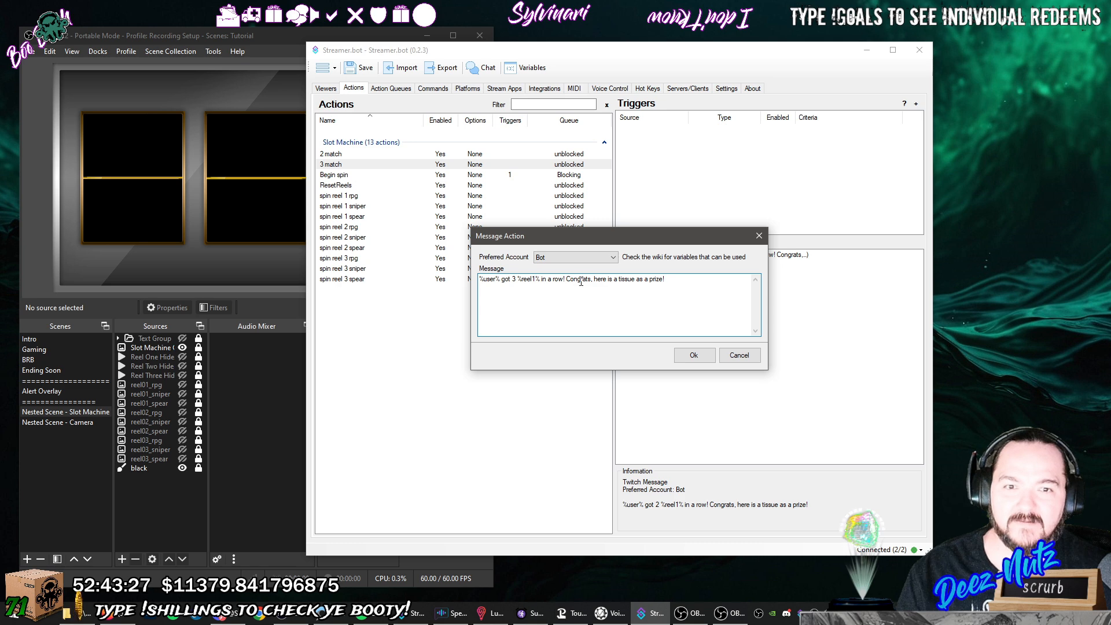
{"action": "left_click_drag", "start_coordinate": [592, 280], "coordinate": [669, 281]}
{"action": "type", "text": ", here "}
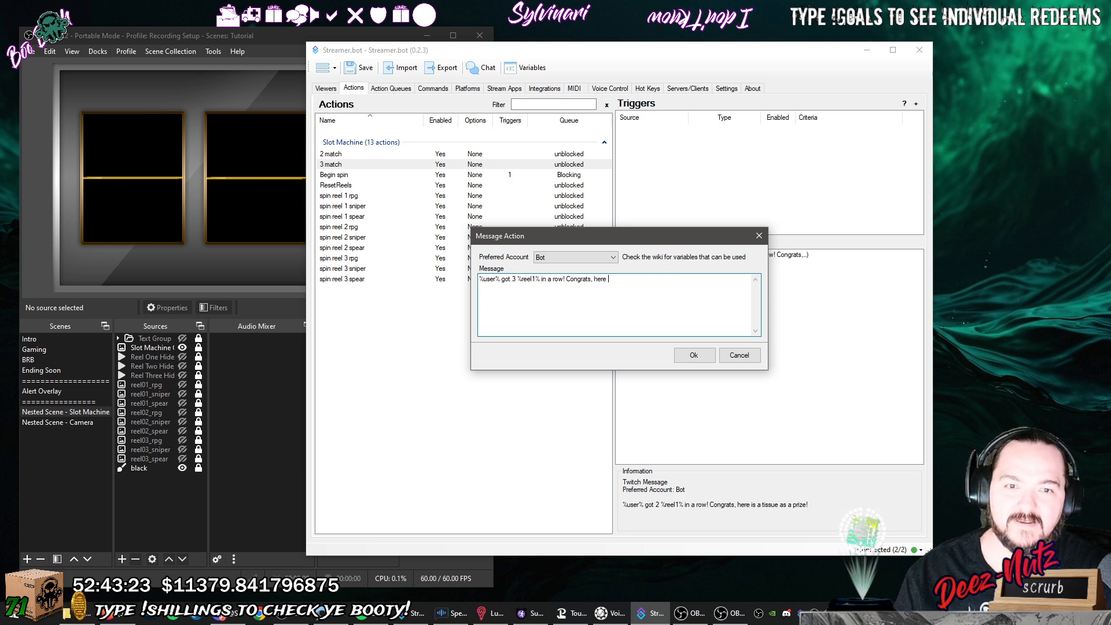
{"action": "type", "text": "is $1,00"}
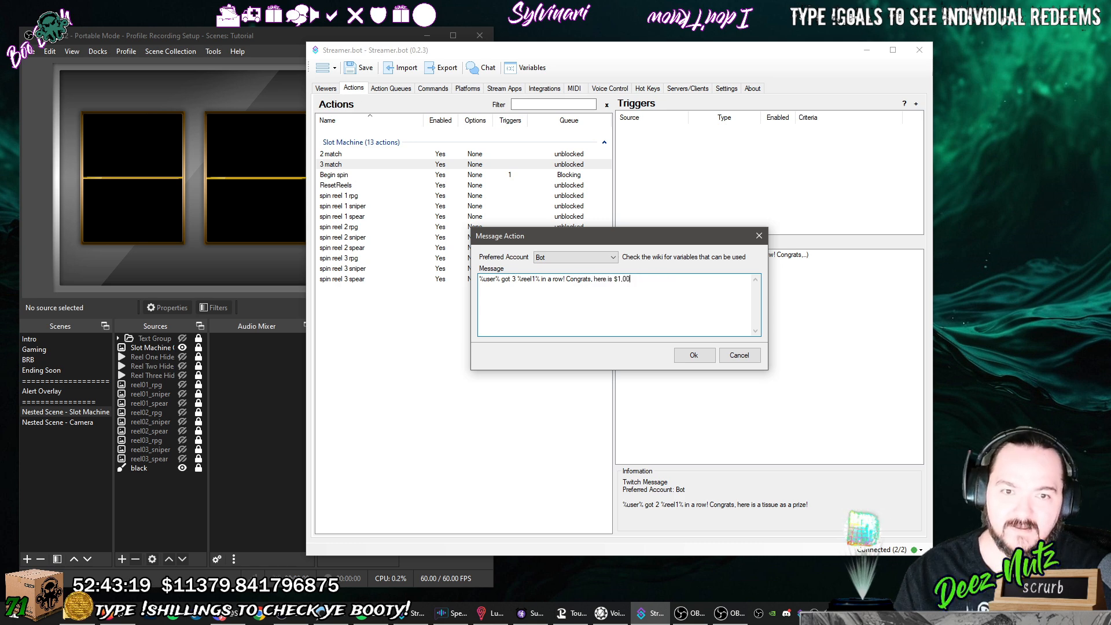
{"action": "type", "text": "0,00"}
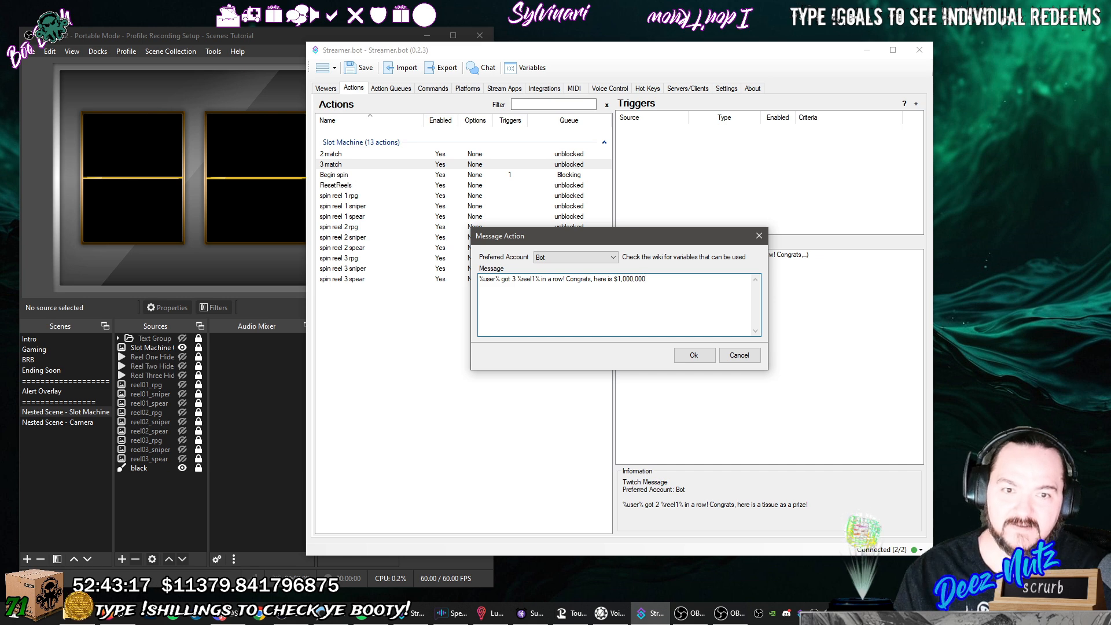
{"action": "key", "text": "Return"}
Review the reel1 Equals %reel2% condition and the Twitch Message near the end of the Begin spin action.
{"action": "left_click", "coordinate": [371, 174]}
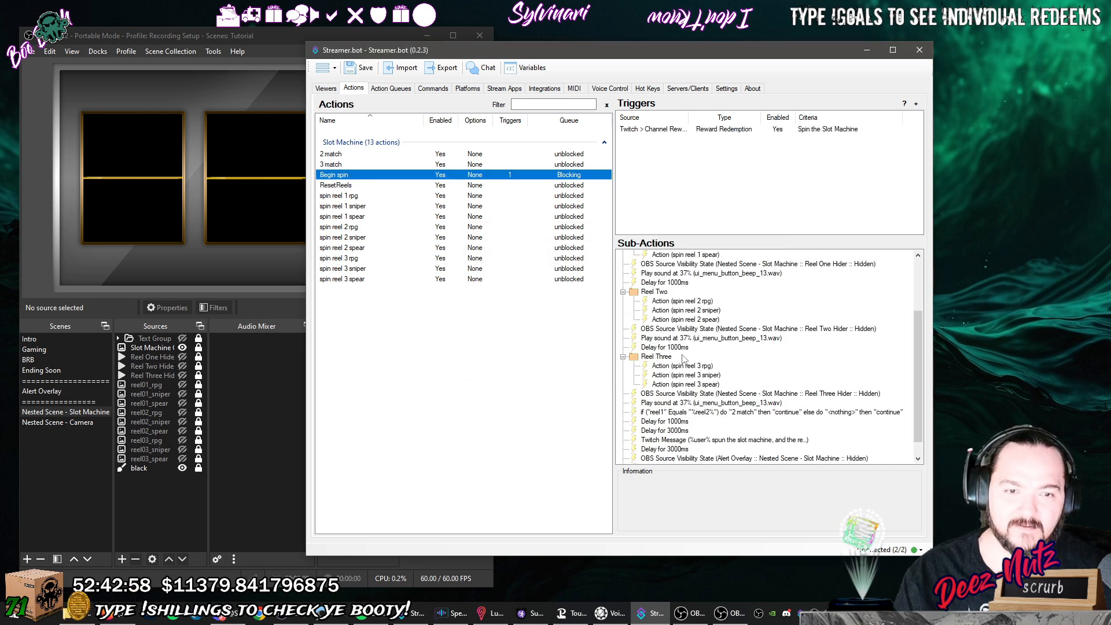
{"action": "scroll", "coordinate": [686, 352], "scroll_direction": "down", "scroll_amount": 1}
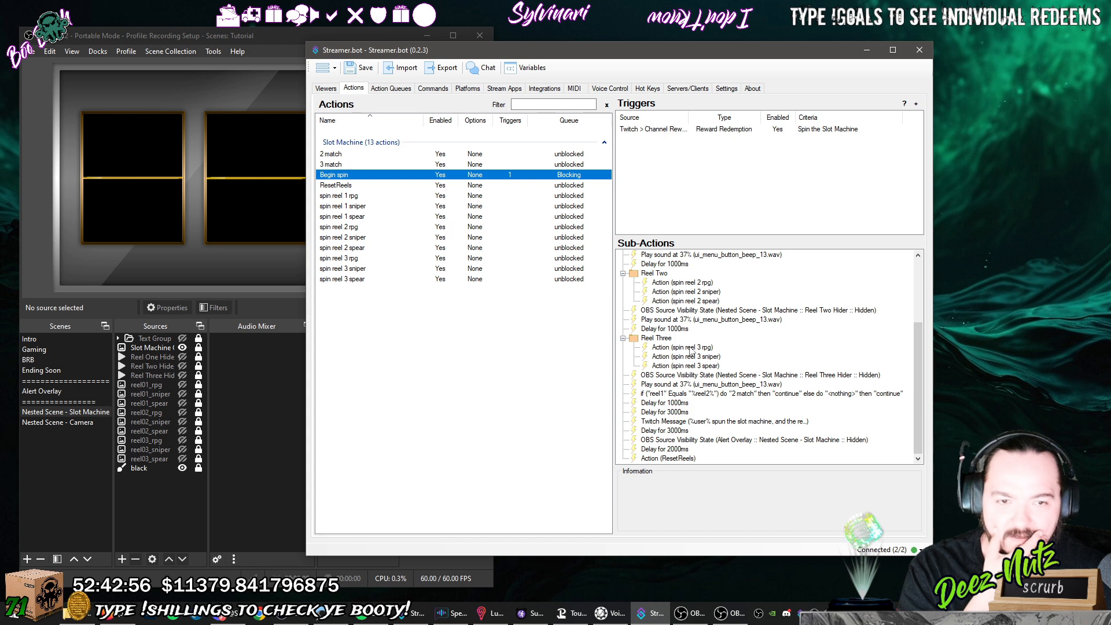
{"action": "left_click", "coordinate": [700, 395]}
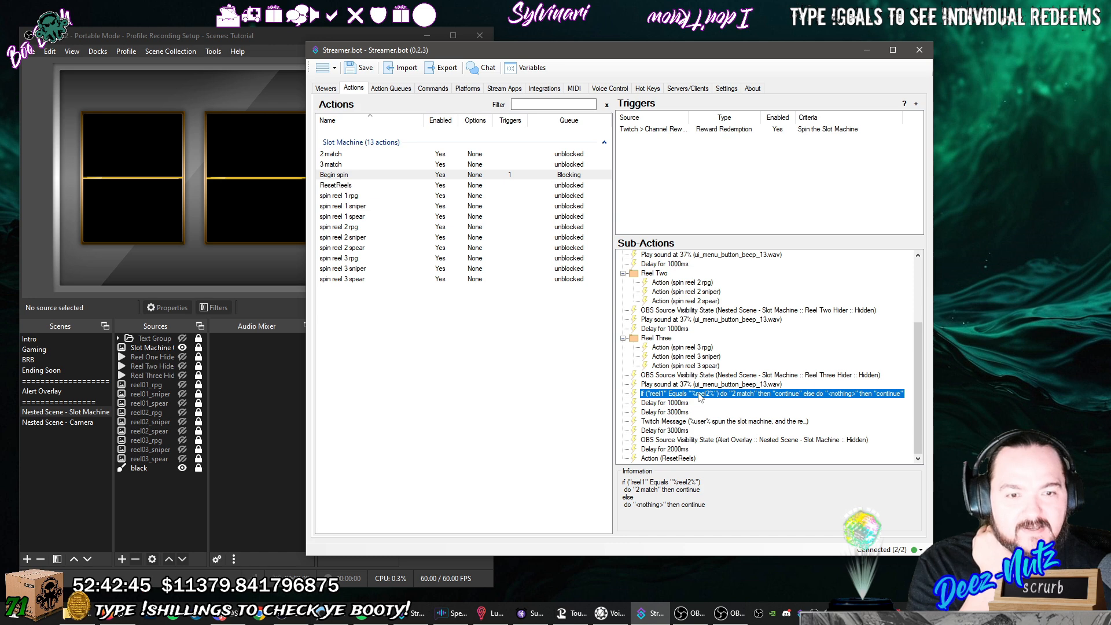
{"action": "double_click", "coordinate": [777, 424]}
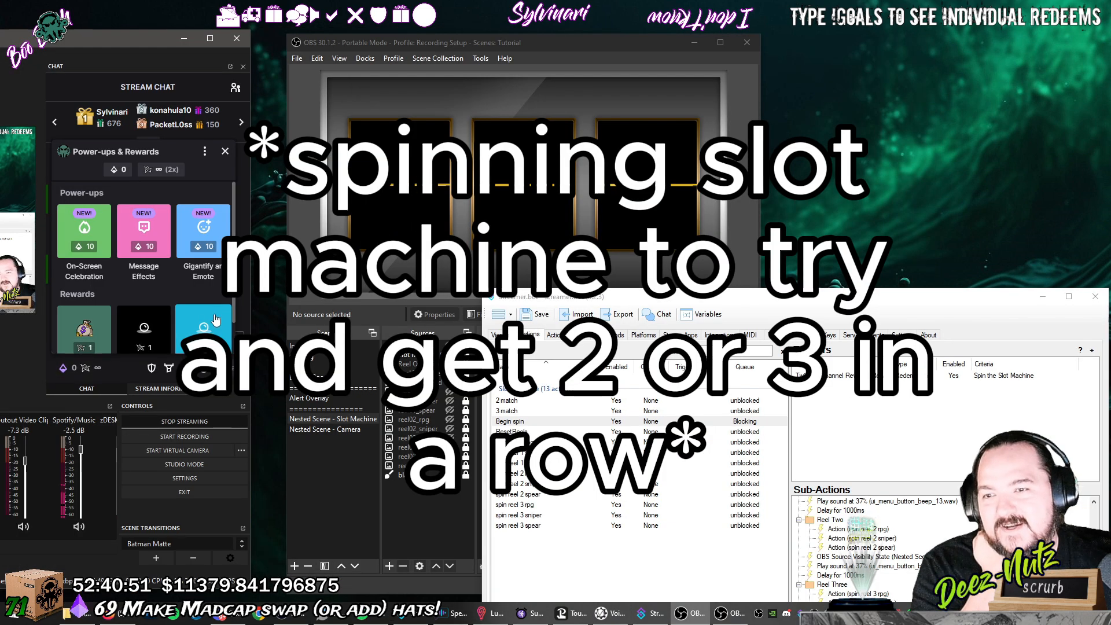
Redeem the Spin the Slot Machine reward repeatedly from the stream chat to test for two or three matching reels.
{"action": "left_click", "coordinate": [215, 319]}
{"action": "left_click", "coordinate": [165, 316]}
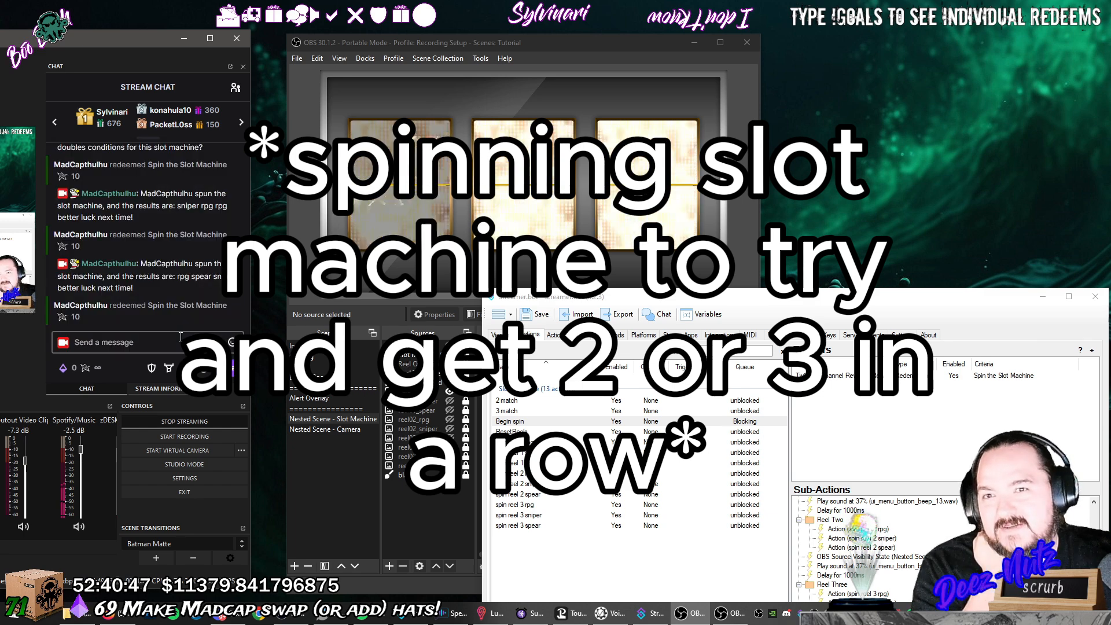
{"action": "left_click", "coordinate": [85, 367]}
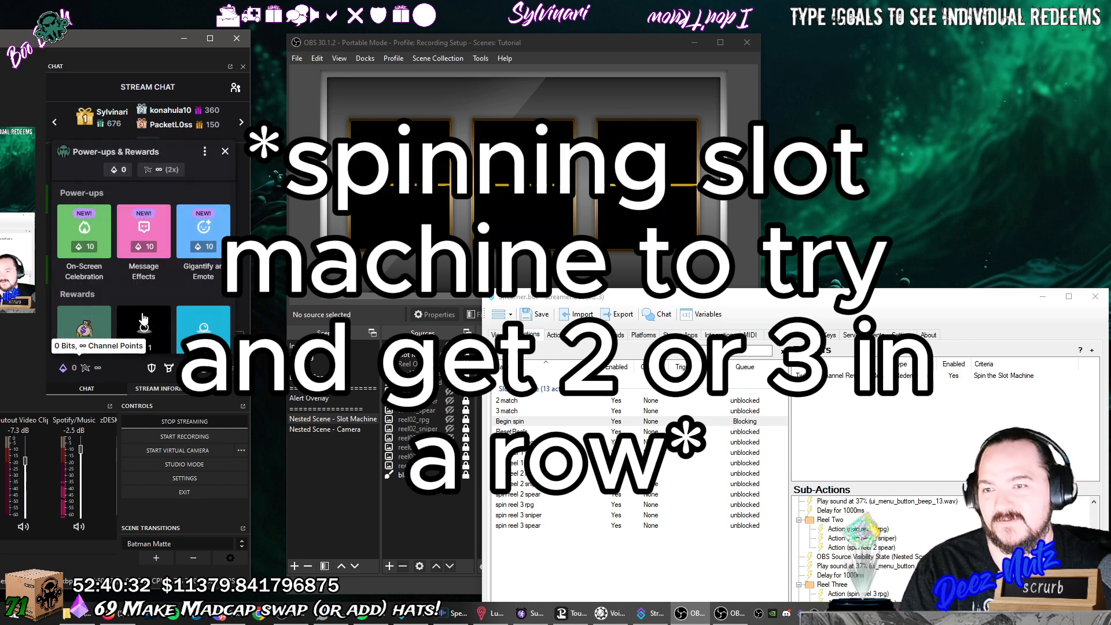
{"action": "scroll", "coordinate": [196, 286], "scroll_direction": "down", "scroll_amount": 1}
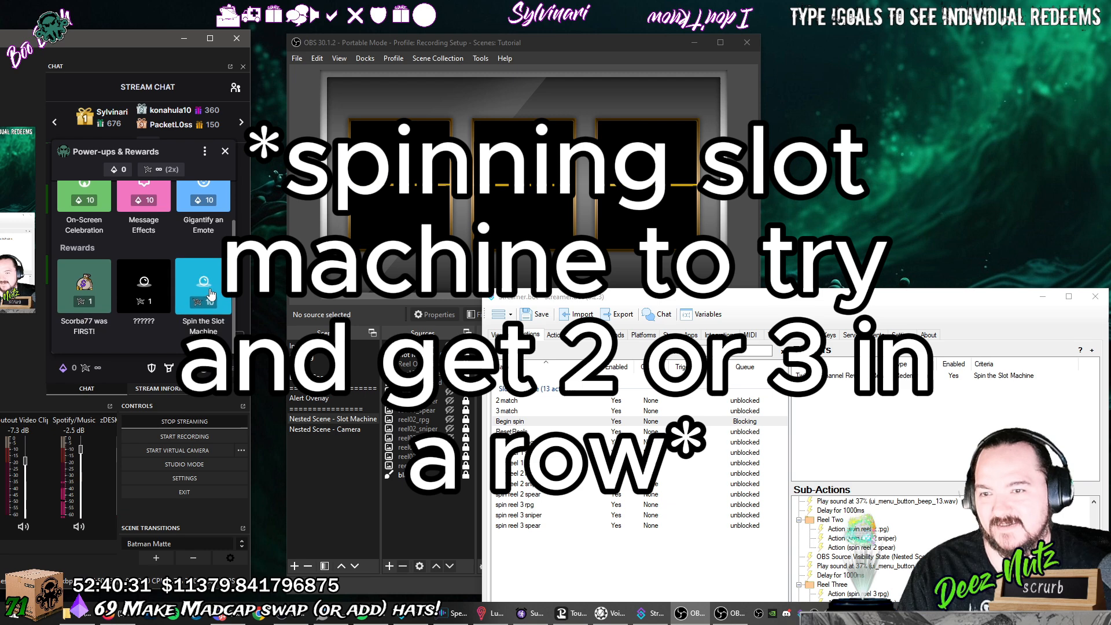
{"action": "left_click", "coordinate": [200, 282]}
{"action": "left_click", "coordinate": [139, 317]}
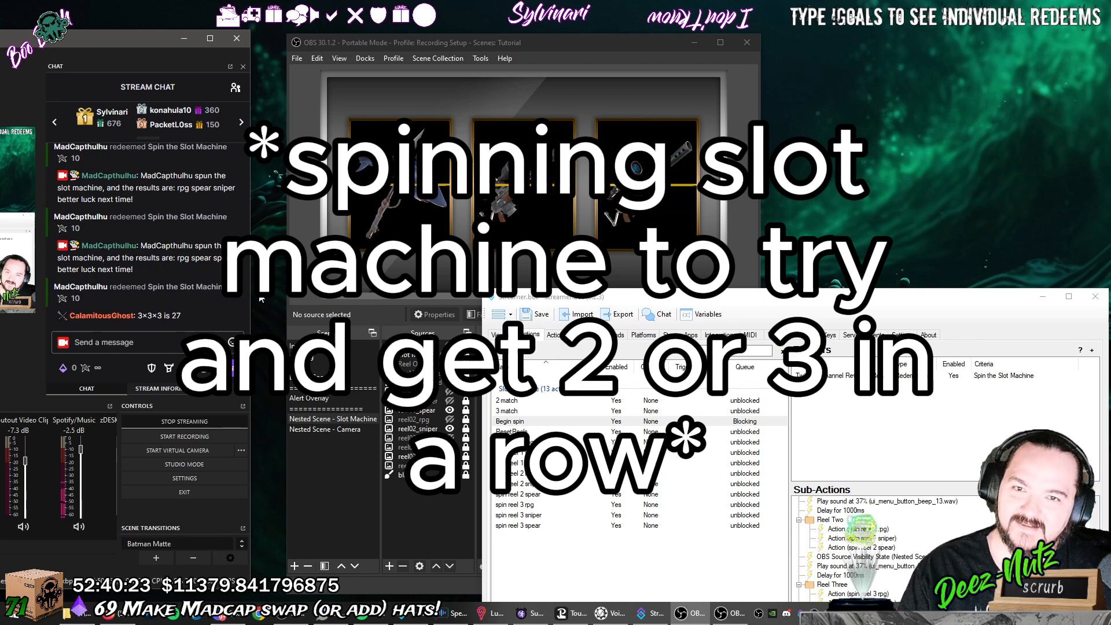
Assign a weighted value to the rpg action in each of the Reel One, Reel Two and Reel Three groups of Begin spin.
{"action": "left_click_drag", "start_coordinate": [757, 299], "coordinate": [680, 120]}
{"action": "right_click", "coordinate": [809, 331]}
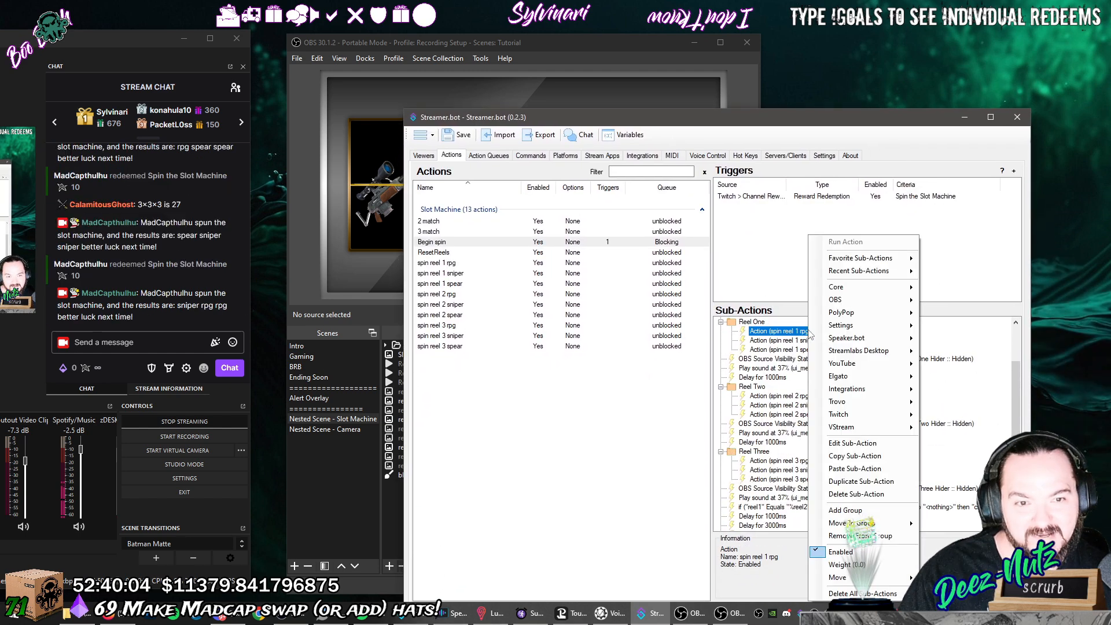
{"action": "left_click", "coordinate": [868, 566]}
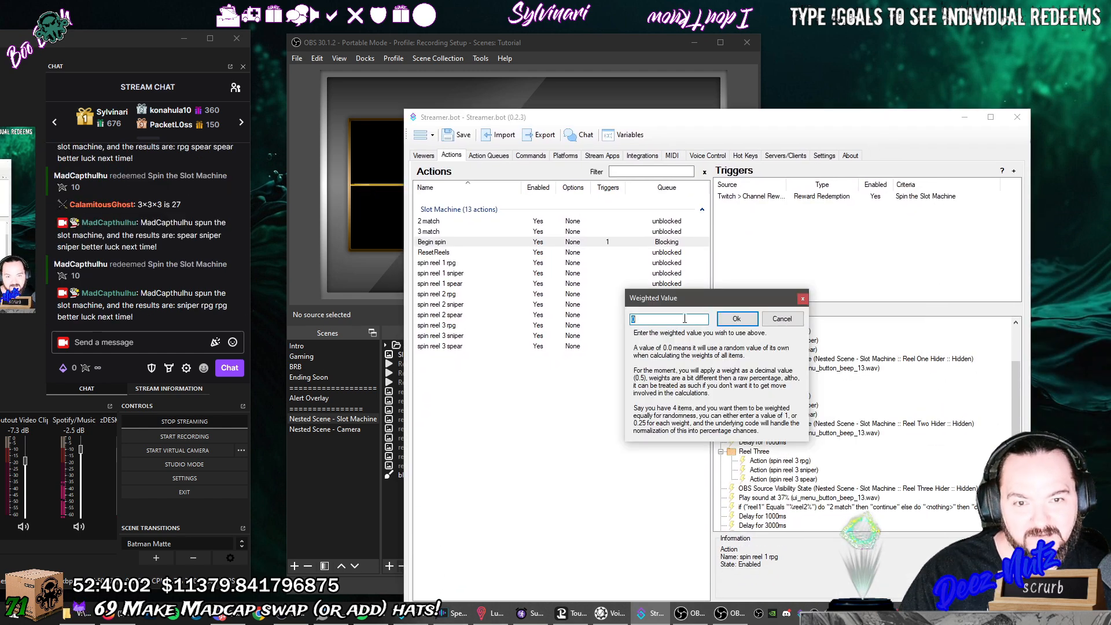
{"action": "left_click", "coordinate": [737, 319]}
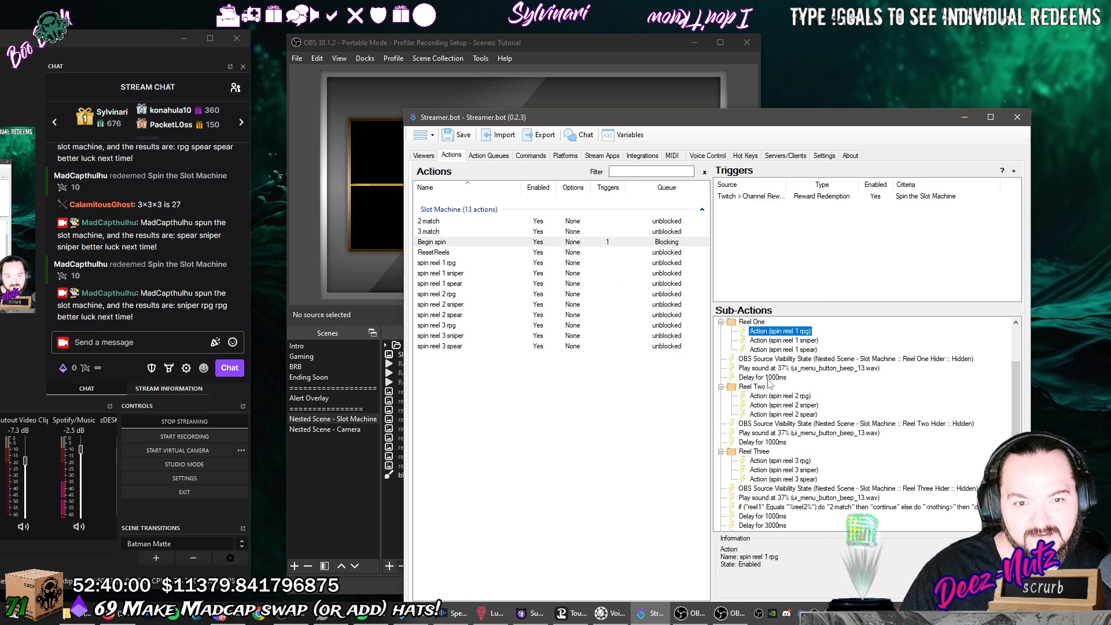
{"action": "left_click", "coordinate": [776, 397]}
{"action": "right_click", "coordinate": [776, 399]}
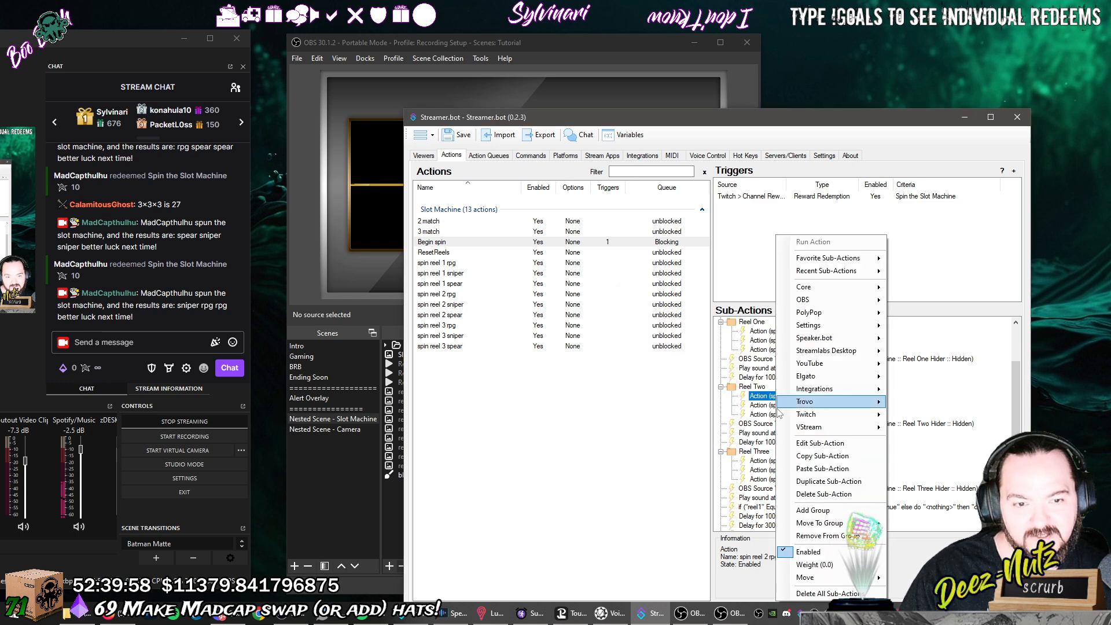
{"action": "left_click", "coordinate": [792, 566]}
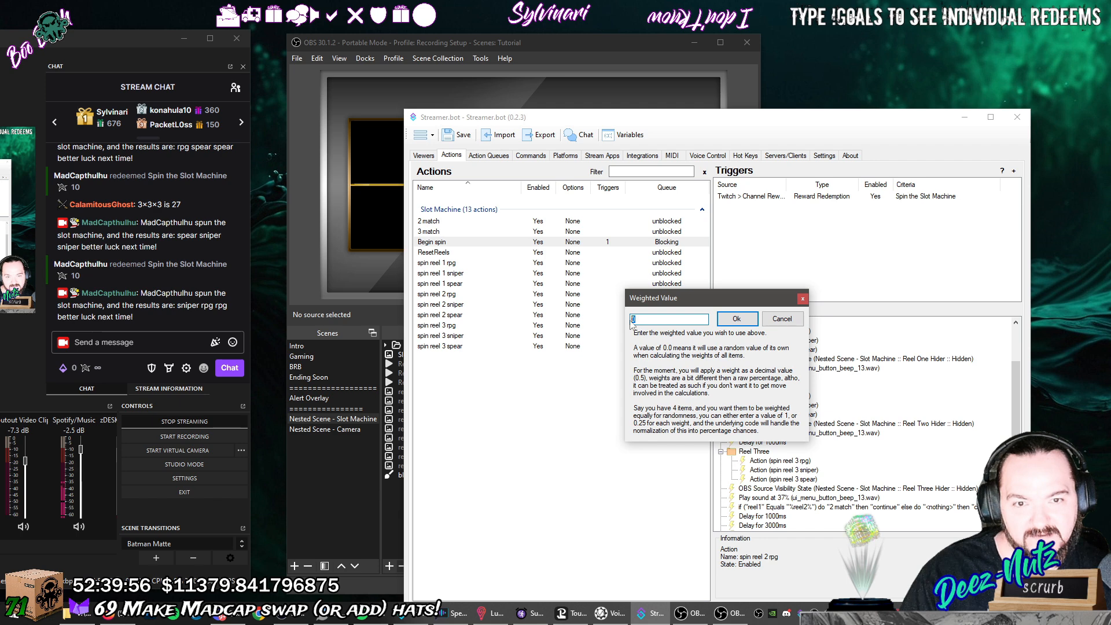
{"action": "left_click", "coordinate": [736, 319]}
{"action": "left_click", "coordinate": [780, 461]}
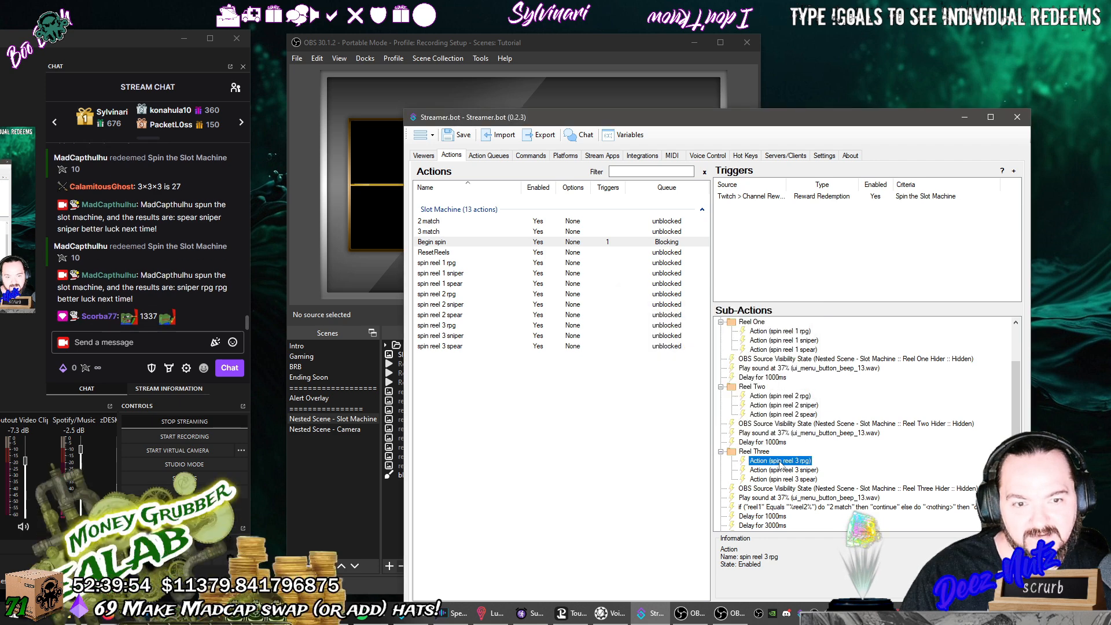
{"action": "right_click", "coordinate": [780, 461]}
{"action": "left_click", "coordinate": [792, 565]}
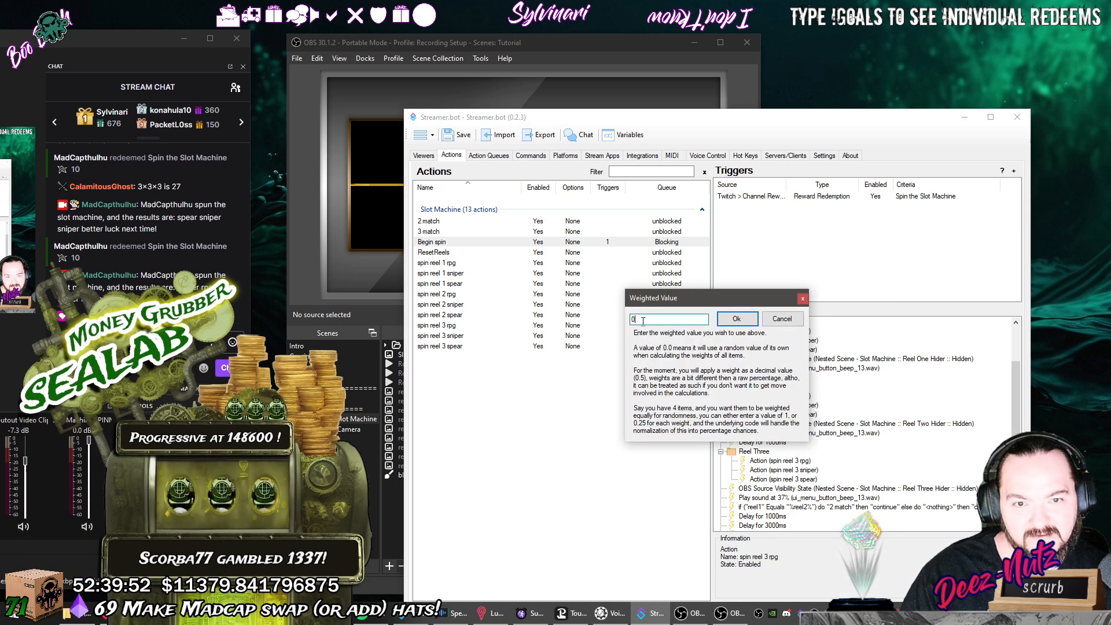
{"action": "left_click", "coordinate": [736, 319]}
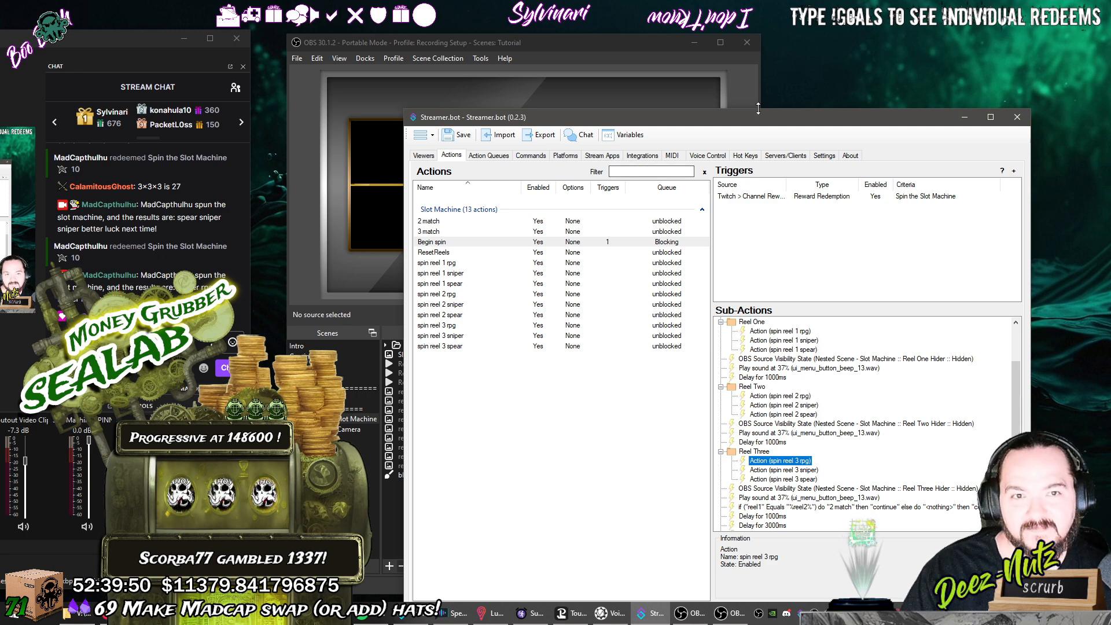
Redeem Spin the Slot Machine once more with the weighted rpg actions and check the reels and the chat message.
{"action": "left_click_drag", "start_coordinate": [602, 117], "coordinate": [711, 309]}
{"action": "left_click", "coordinate": [70, 368]}
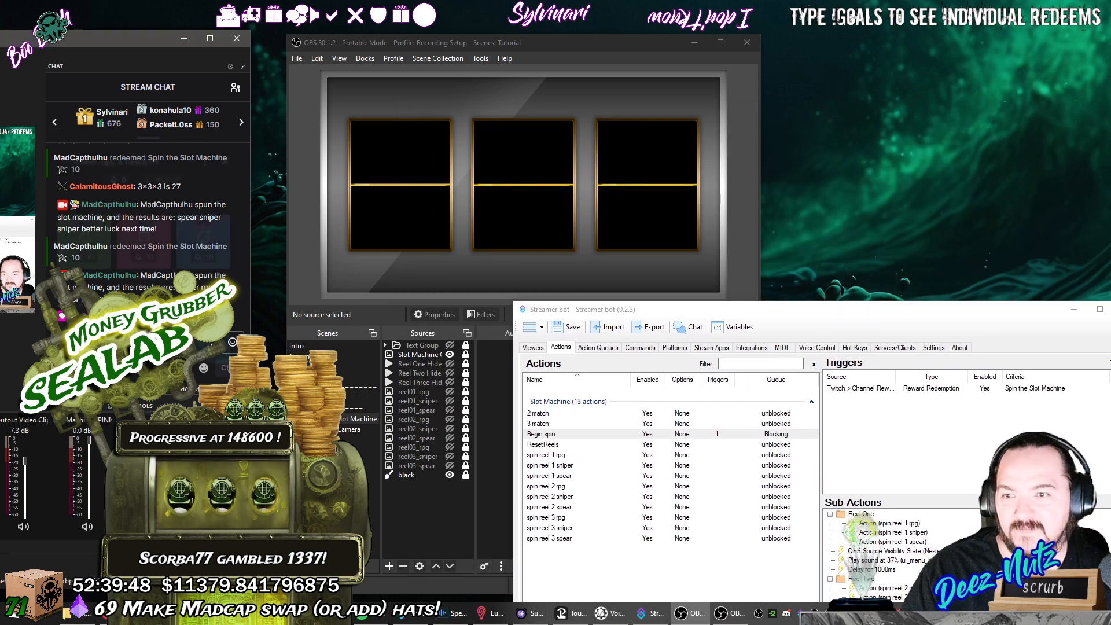
{"action": "scroll", "coordinate": [197, 284], "scroll_direction": "down", "scroll_amount": 1}
{"action": "left_click", "coordinate": [80, 301]}
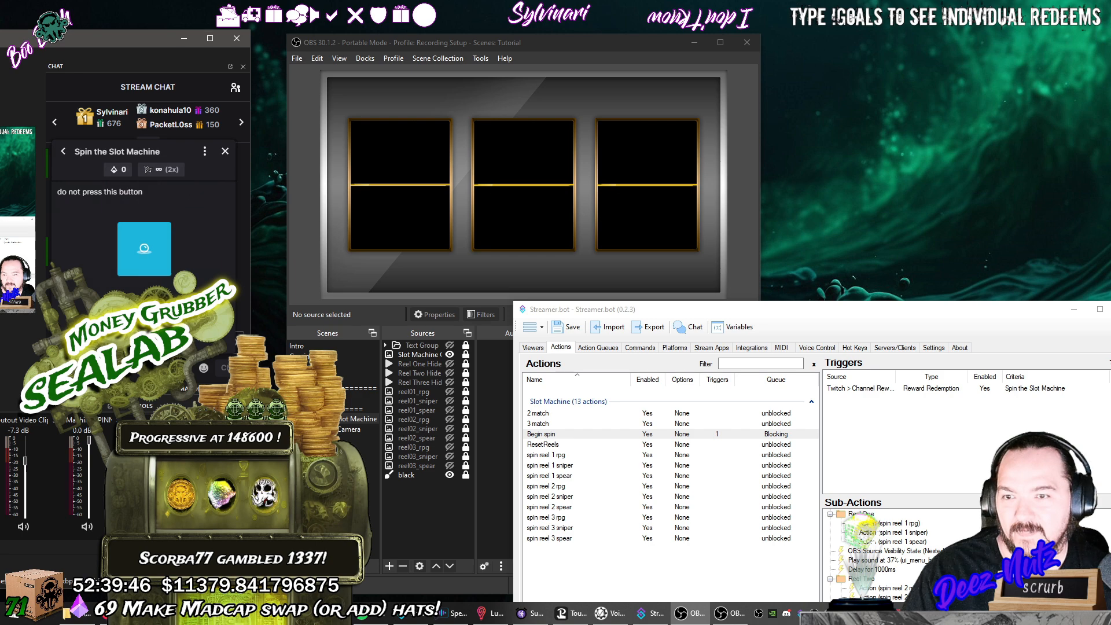
{"action": "left_click", "coordinate": [147, 255]}
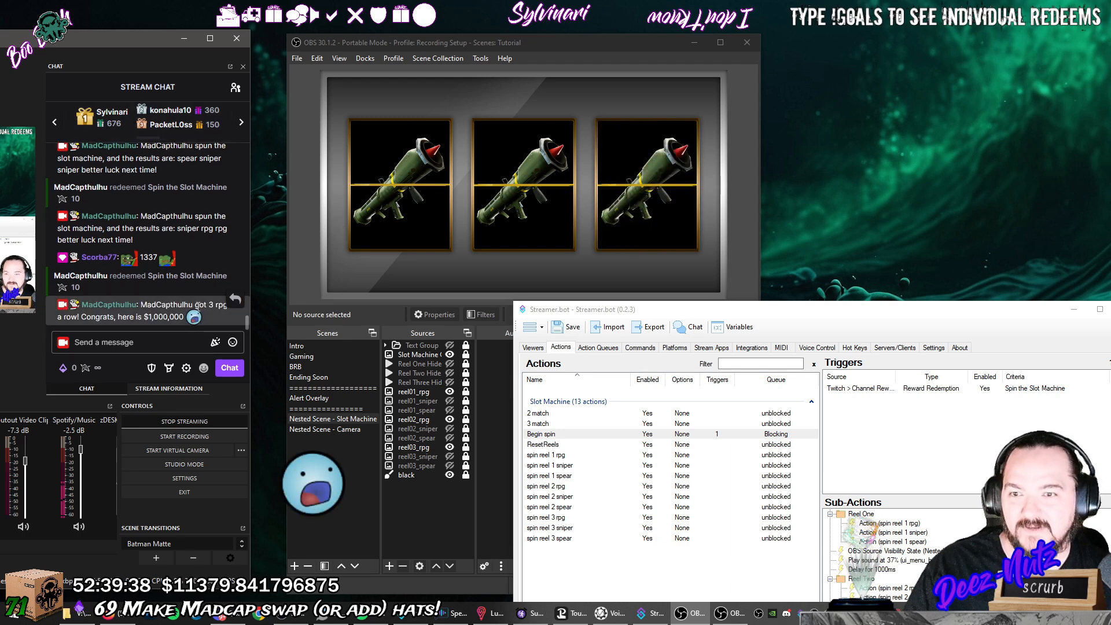
{"action": "mouse_move", "coordinate": [192, 319]}
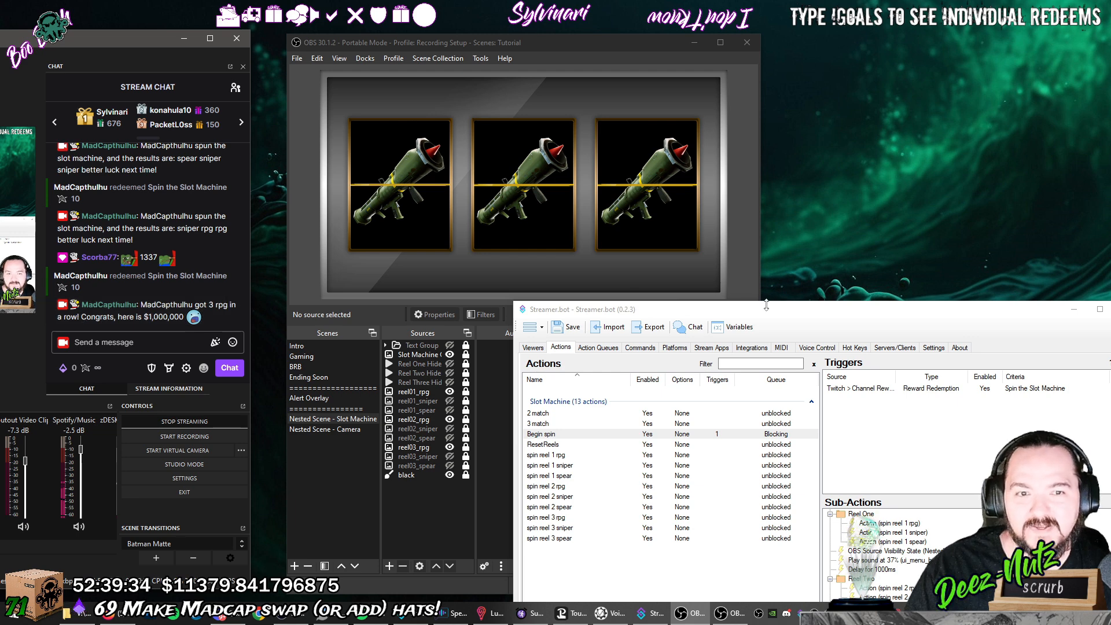
Inspect the ResetReels action's OBS visibility sub-actions for reel03_rpg, reel03_sniper and reel03_spear.
{"action": "mouse_move", "coordinate": [780, 317]}
{"action": "left_mouse_down"}
{"action": "mouse_move", "coordinate": [781, 228]}
{"action": "mouse_move", "coordinate": [781, 255]}
{"action": "mouse_move", "coordinate": [707, 152]}
{"action": "mouse_move", "coordinate": [718, 144]}
{"action": "mouse_move", "coordinate": [794, 253]}
{"action": "mouse_move", "coordinate": [795, 303]}
{"action": "left_mouse_up"}
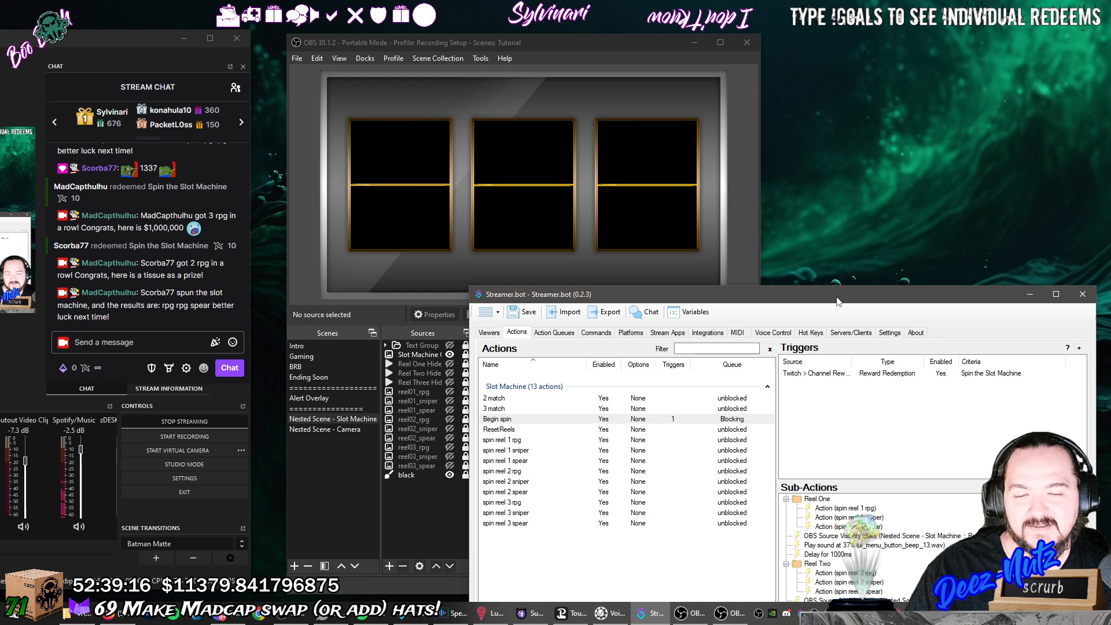
{"action": "left_click_drag", "start_coordinate": [838, 301], "coordinate": [843, 146]}
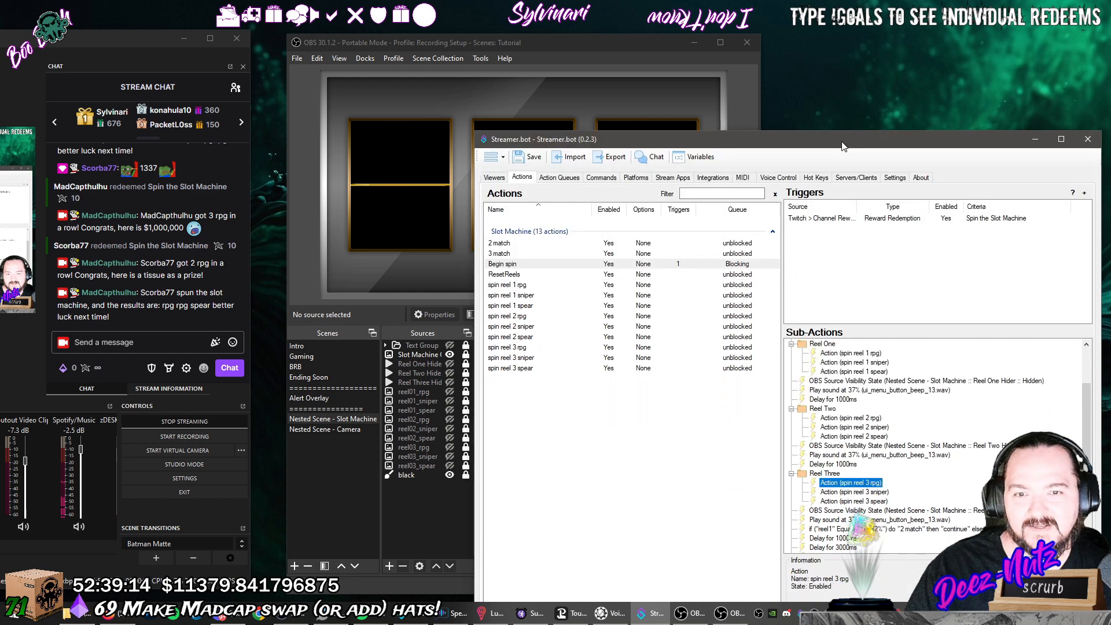
{"action": "left_click", "coordinate": [563, 277]}
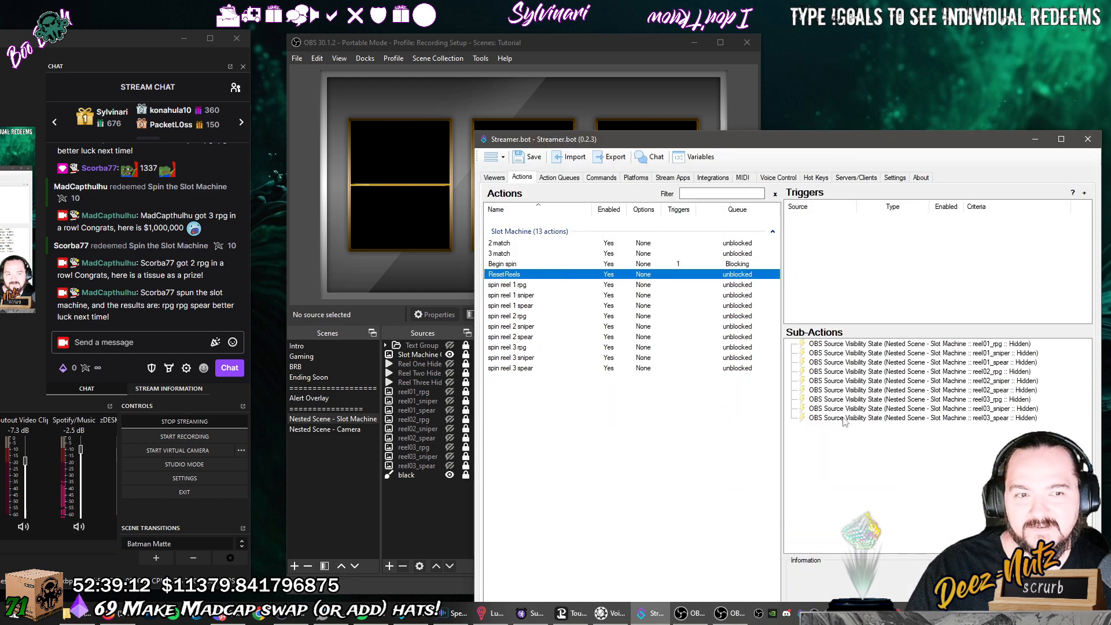
{"action": "left_click", "coordinate": [1024, 399]}
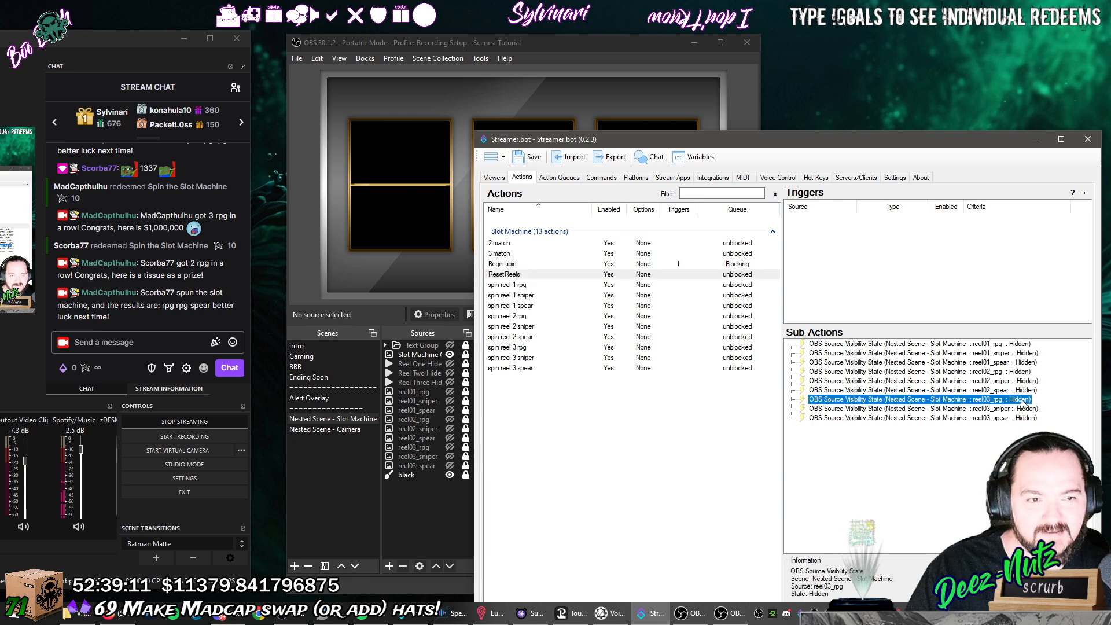
{"action": "left_click", "coordinate": [1019, 408]}
{"action": "left_click", "coordinate": [1022, 418]}
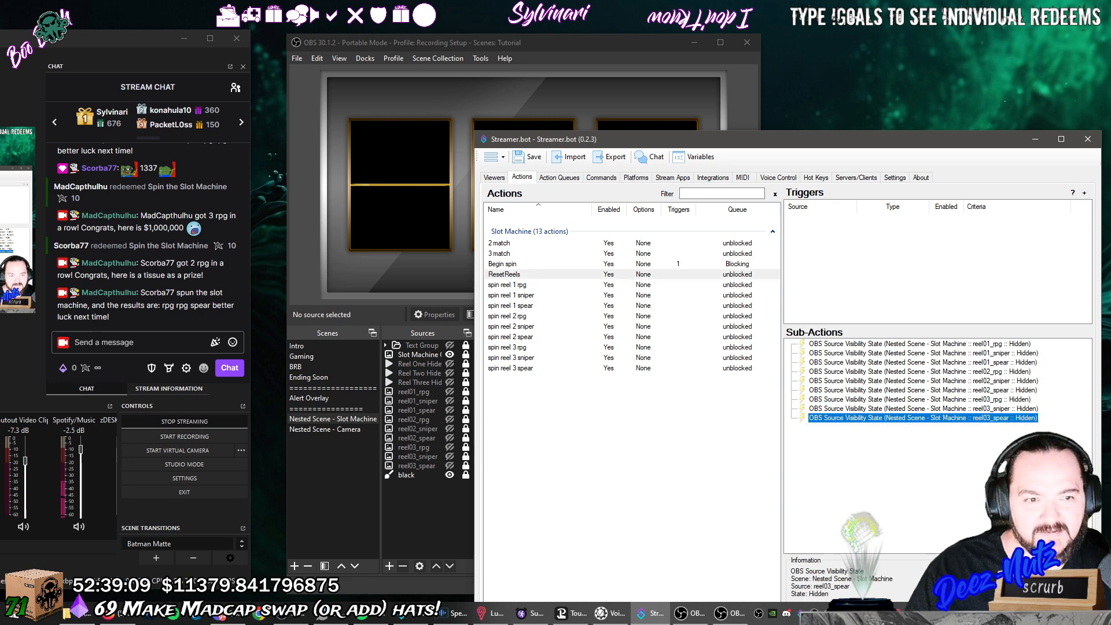
Switch to OBS, show the Gaming scene in the preview, and open the Power-ups & Rewards list in the stream chat.
{"action": "left_click_drag", "start_coordinate": [928, 148], "coordinate": [931, 361]}
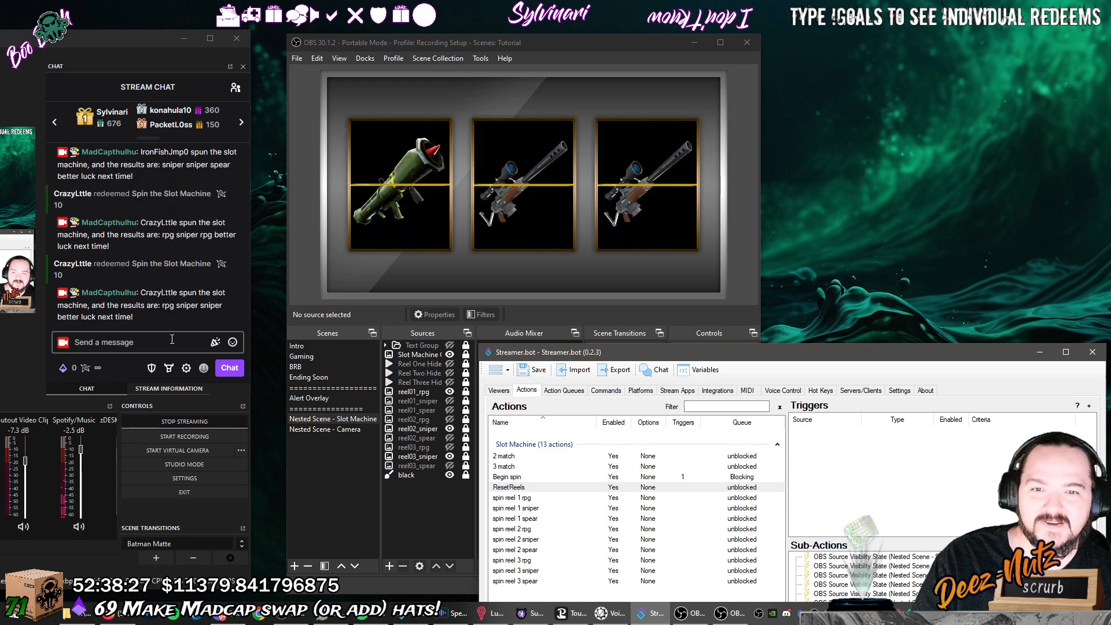
{"action": "left_click_drag", "start_coordinate": [868, 360], "coordinate": [858, 318]}
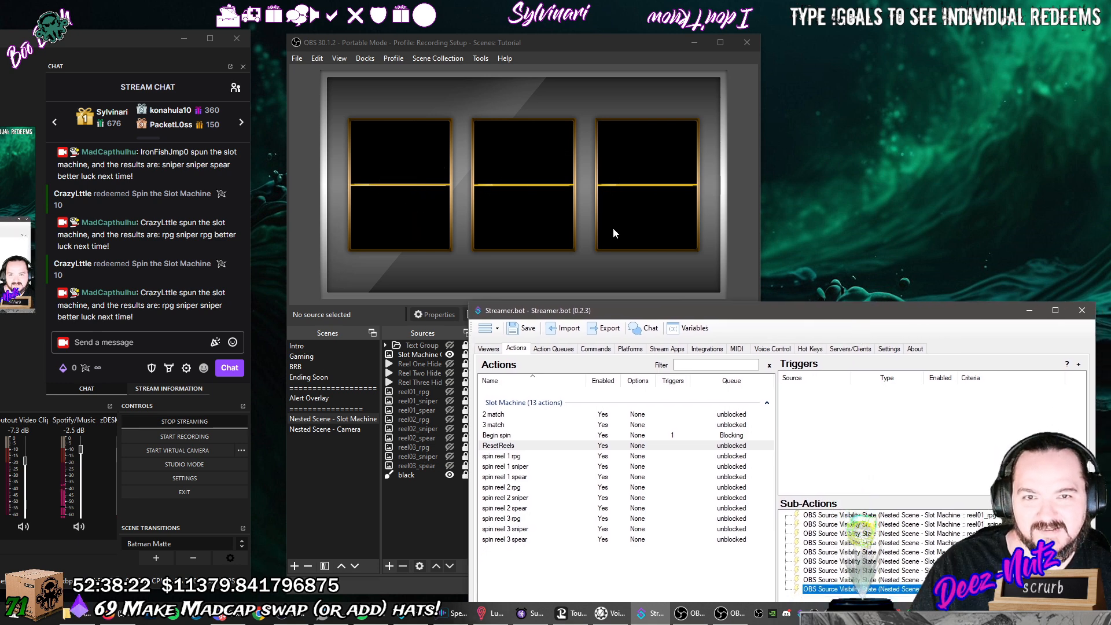
{"action": "left_click", "coordinate": [553, 41]}
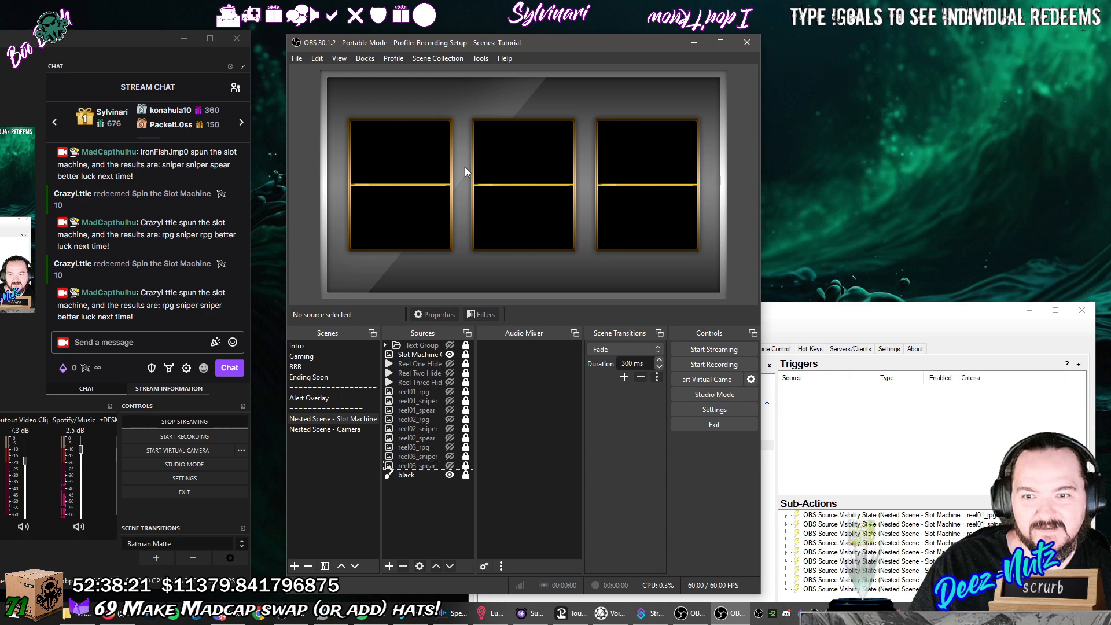
{"action": "left_click", "coordinate": [335, 356]}
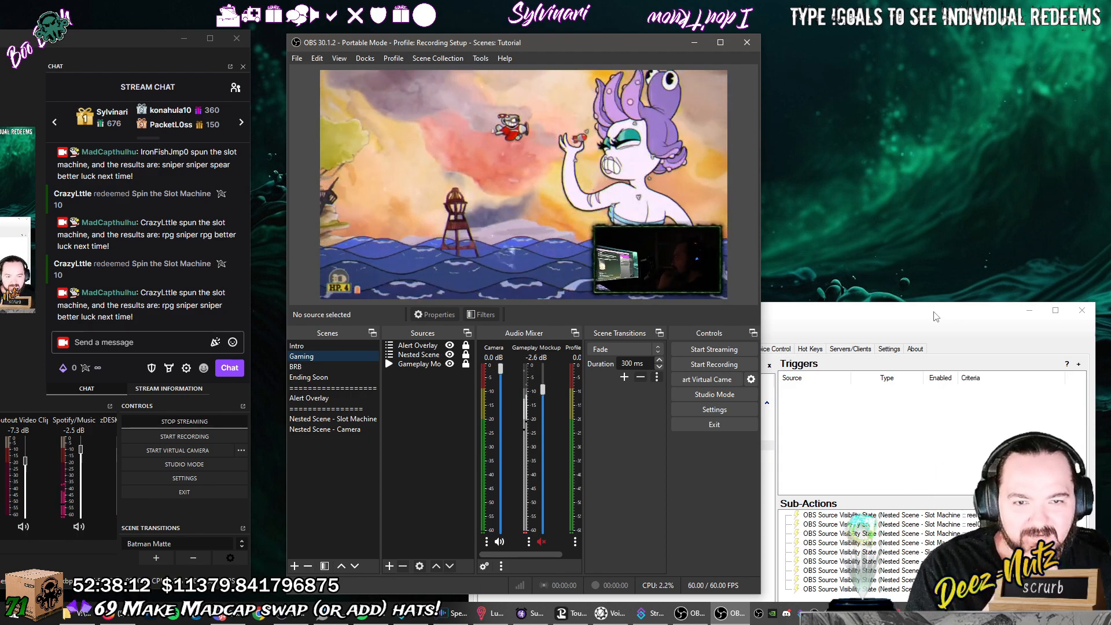
{"action": "left_click", "coordinate": [87, 367]}
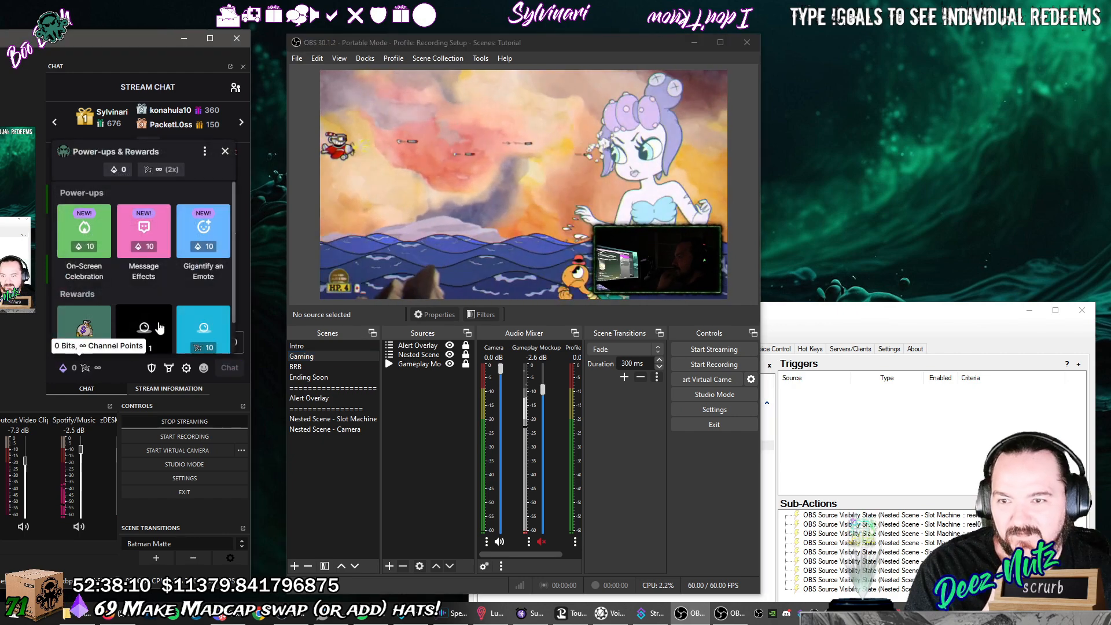
Review the delay sub-actions in Streamer.bot's Begin spin action, from before Reel One through the one after the Twitch message.
{"action": "left_click", "coordinate": [861, 484]}
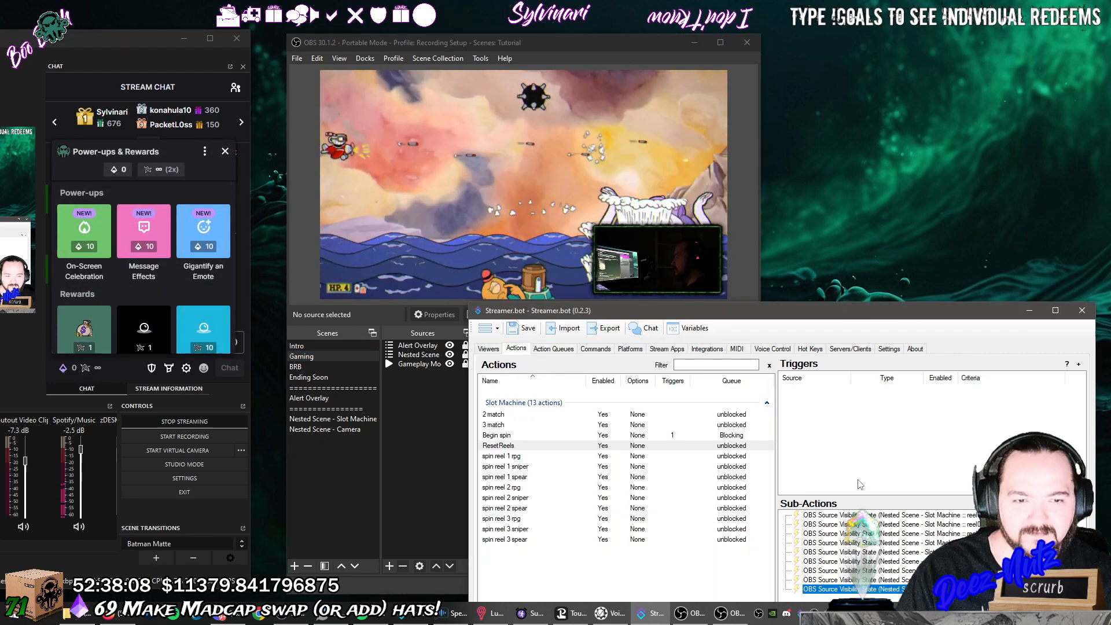
{"action": "left_click", "coordinate": [534, 437]}
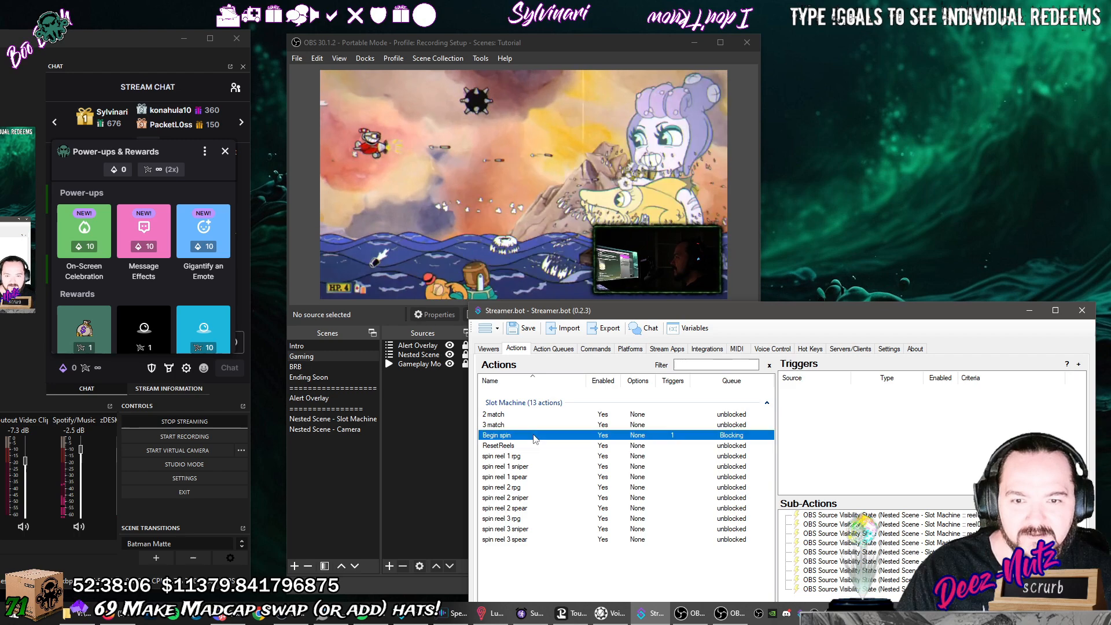
{"action": "left_click_drag", "start_coordinate": [853, 311], "coordinate": [828, 74]}
{"action": "scroll", "coordinate": [858, 388], "scroll_direction": "down", "scroll_amount": 2}
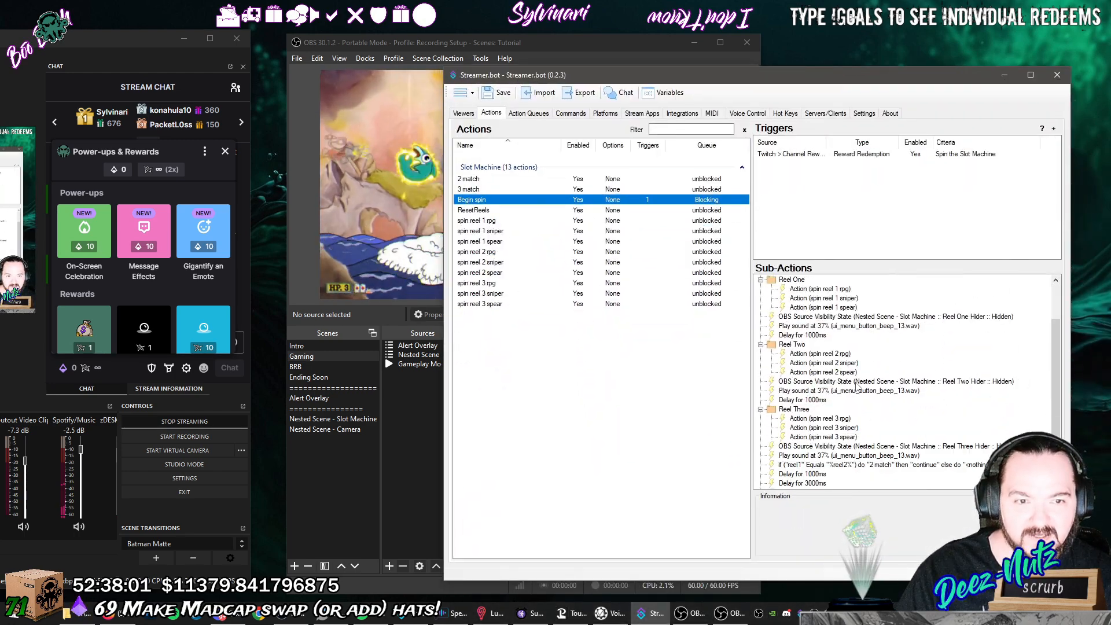
{"action": "scroll", "coordinate": [828, 348], "scroll_direction": "up", "scroll_amount": 2}
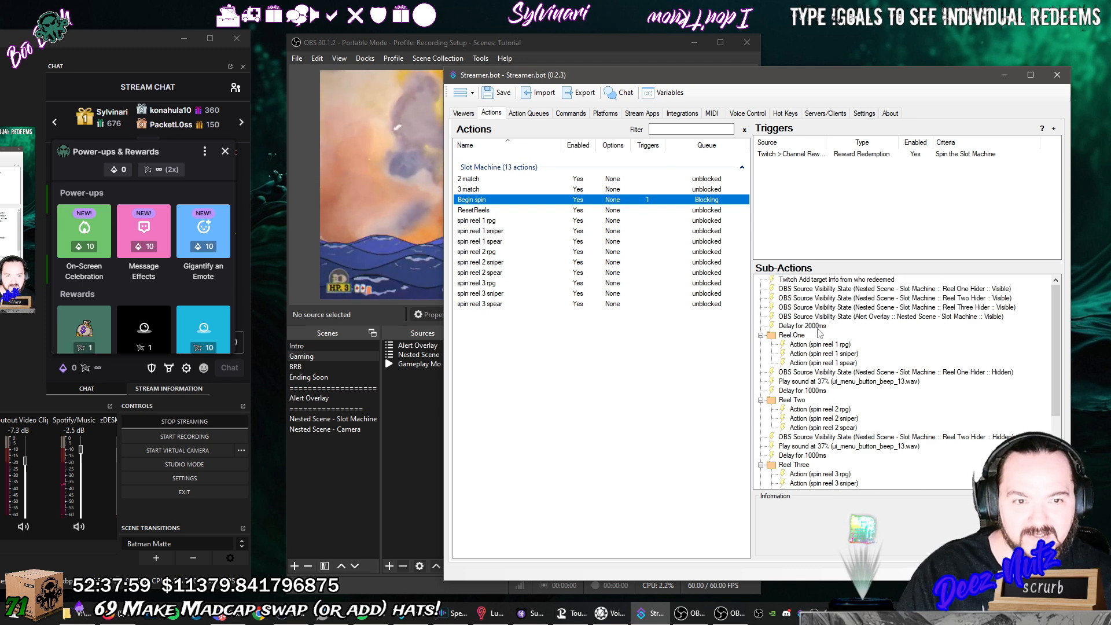
{"action": "left_click", "coordinate": [818, 327]}
{"action": "left_click", "coordinate": [811, 391]}
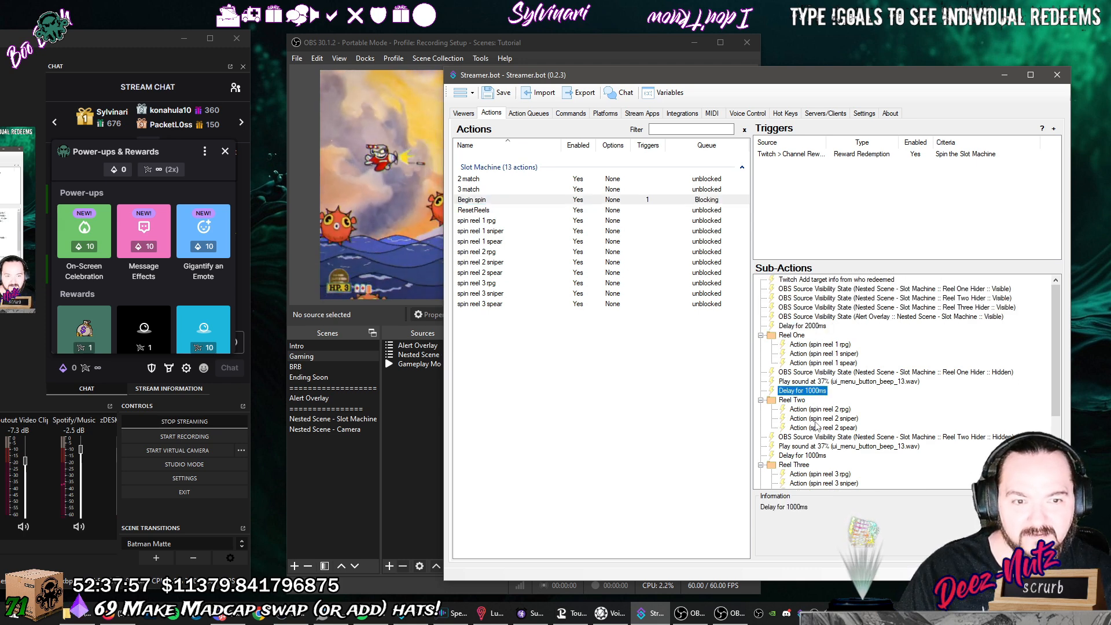
{"action": "left_click", "coordinate": [811, 455]}
{"action": "scroll", "coordinate": [862, 438], "scroll_direction": "down", "scroll_amount": 4}
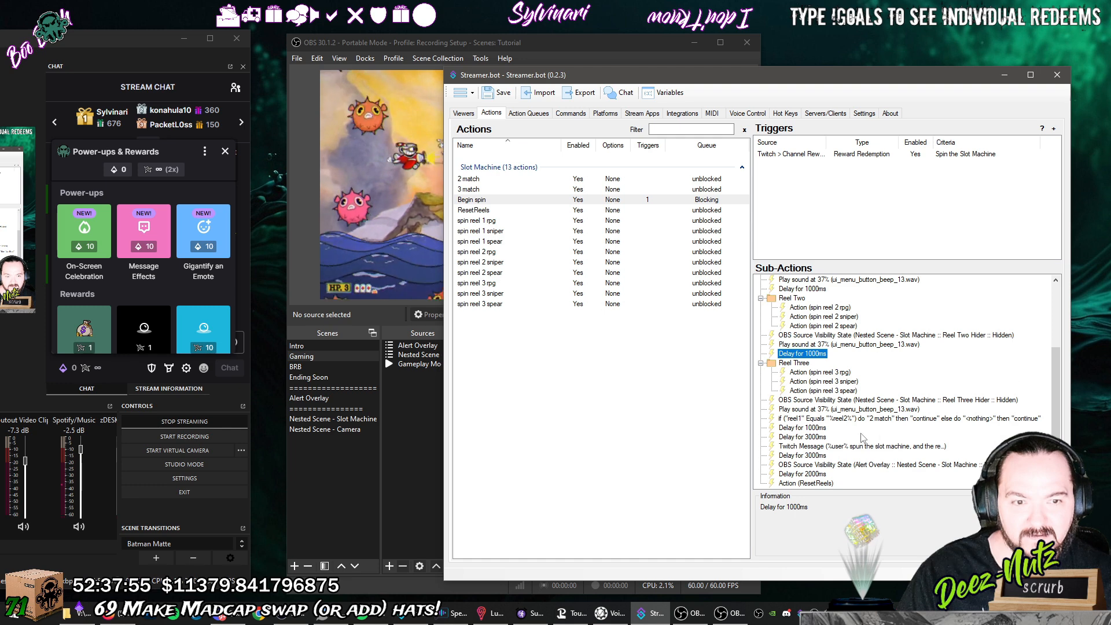
{"action": "left_click", "coordinate": [819, 428]}
{"action": "left_click", "coordinate": [818, 437]}
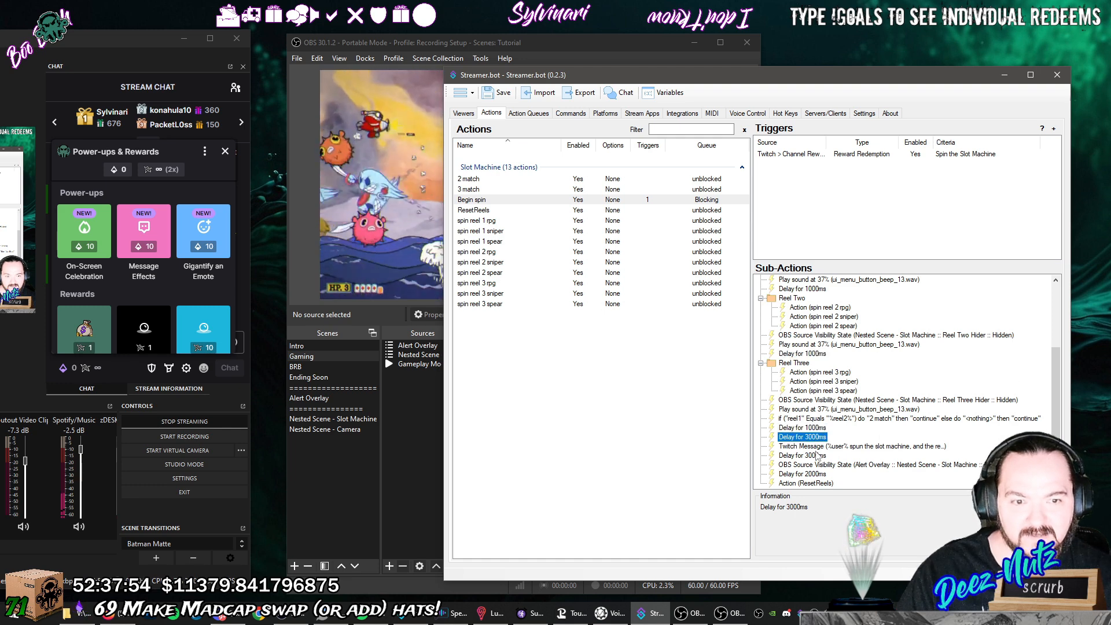
{"action": "left_click", "coordinate": [817, 457]}
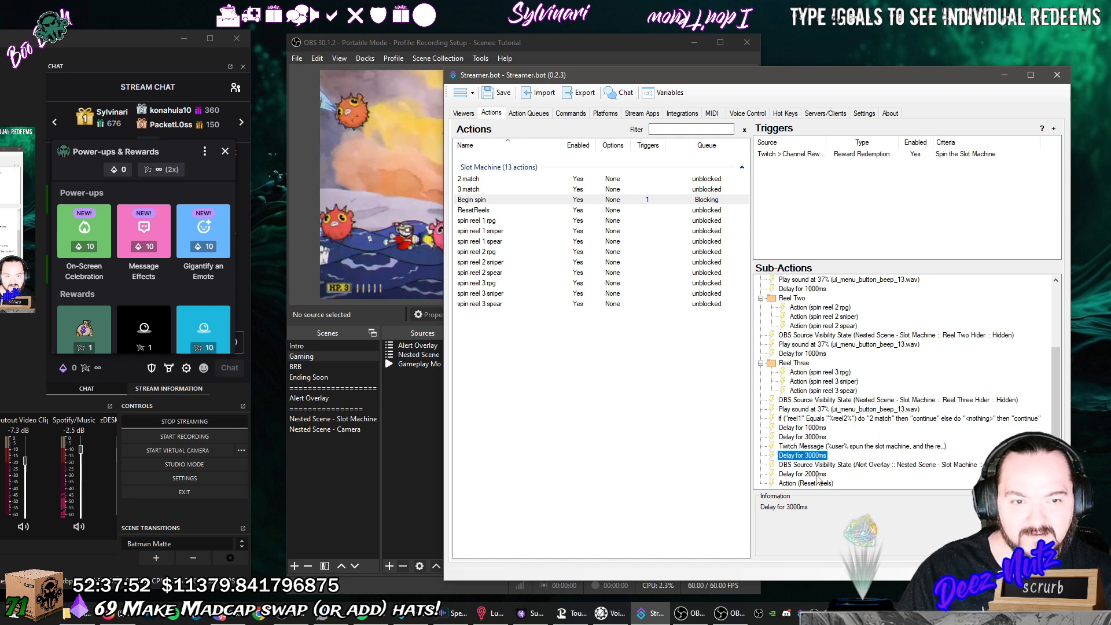
Move the ResetReels action ahead of the final 2000 ms delay in the Begin spin sub-actions.
{"action": "left_click", "coordinate": [819, 474]}
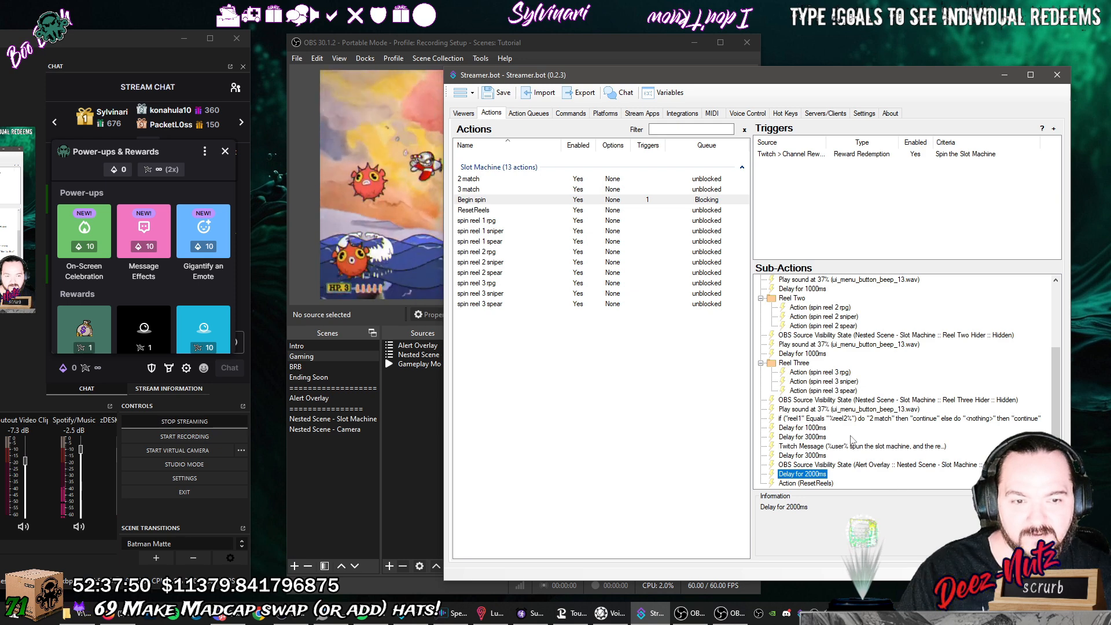
{"action": "left_click", "coordinate": [813, 487]}
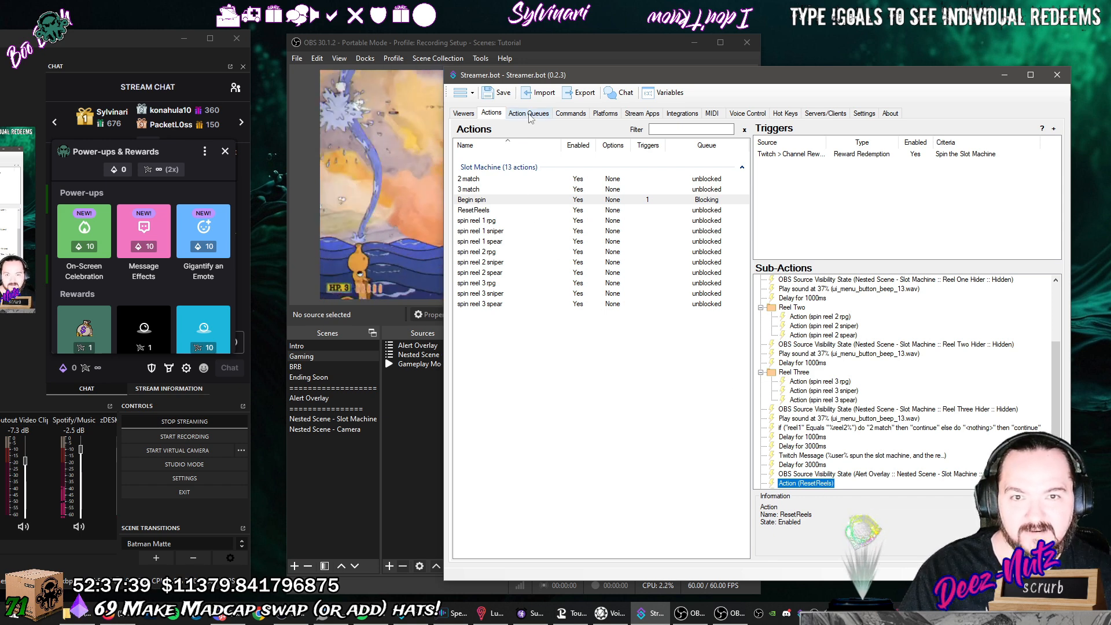
Set the global cooldown of the Spin the Slot Machine channel reward to 15 seconds with its cost at 10, and save.
{"action": "left_click", "coordinate": [606, 112]}
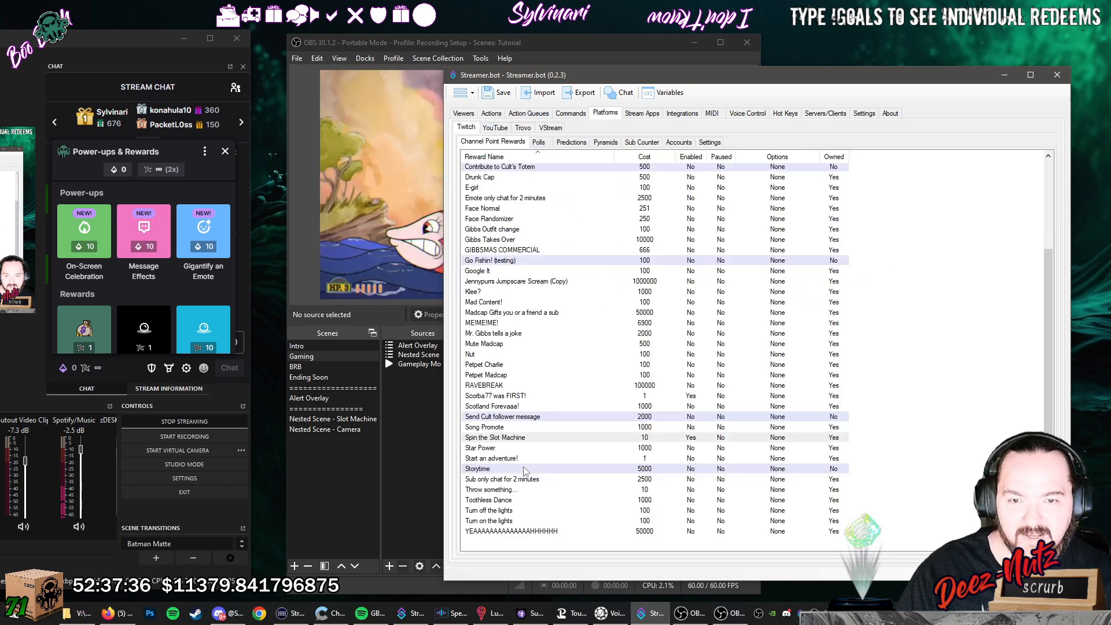
{"action": "double_click", "coordinate": [635, 439]}
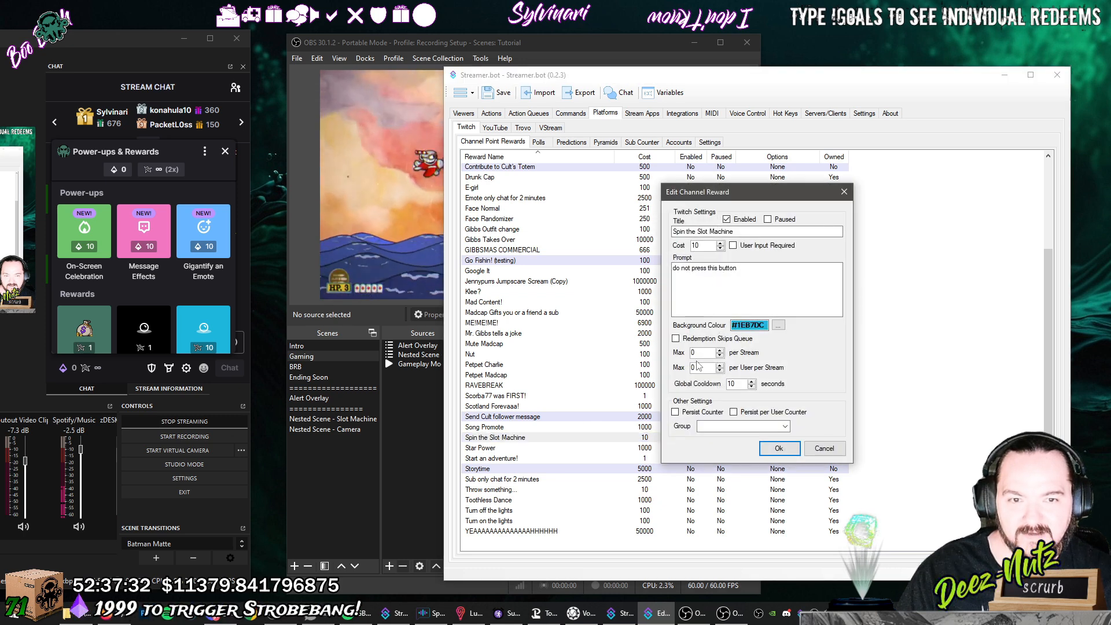
{"action": "double_click", "coordinate": [697, 245]}
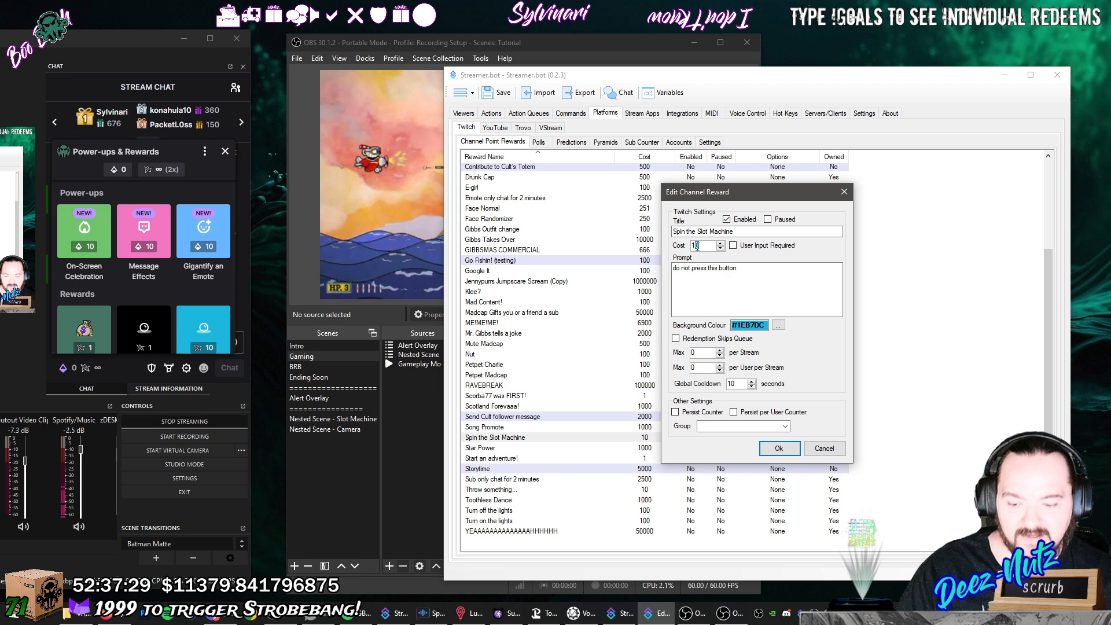
{"action": "type", "text": "15"}
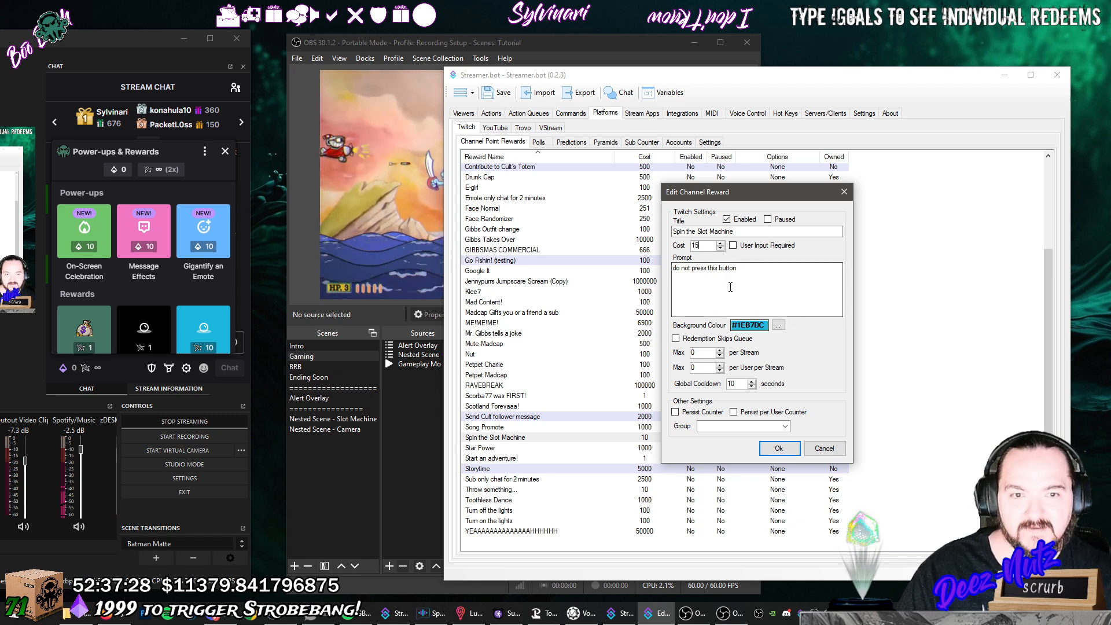
{"action": "double_click", "coordinate": [737, 384]}
{"action": "type", "text": "15"}
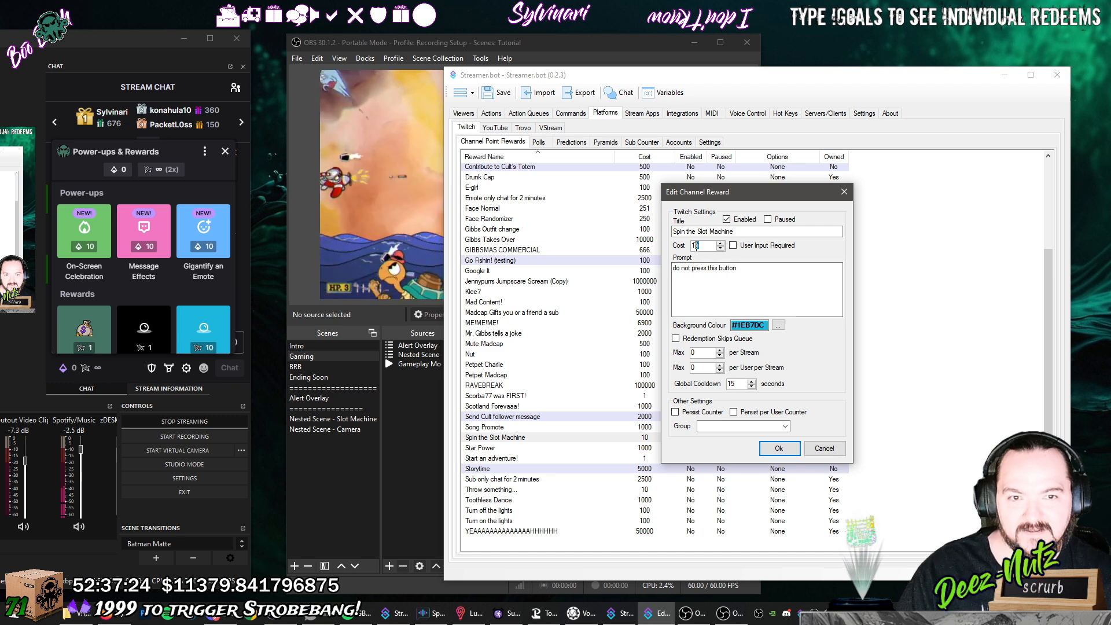
{"action": "left_click", "coordinate": [779, 449]}
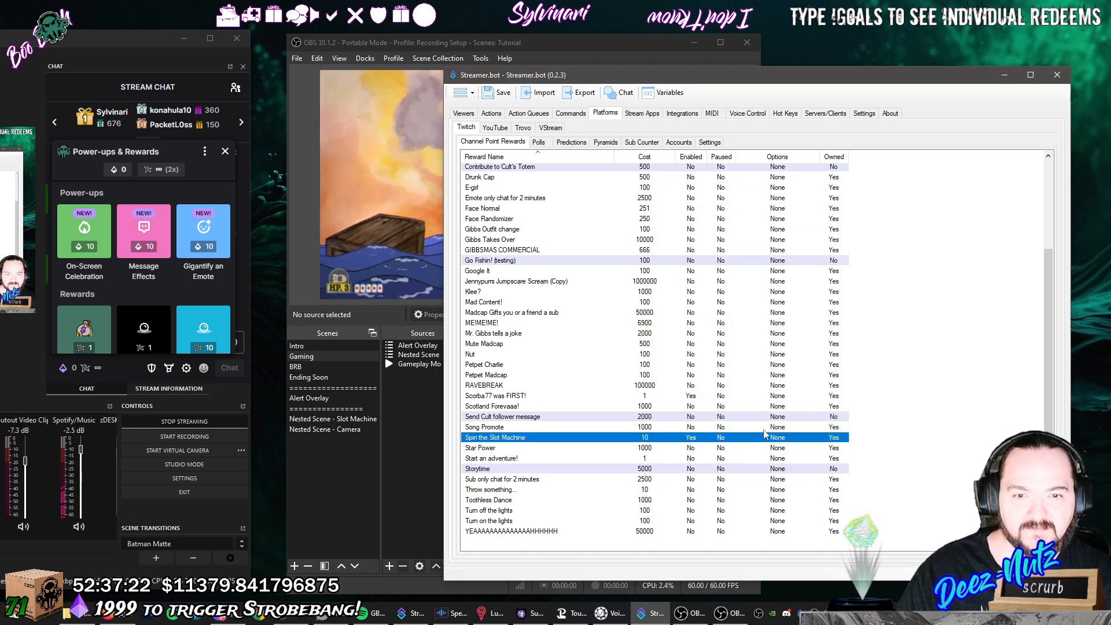
{"action": "left_click", "coordinate": [502, 94]}
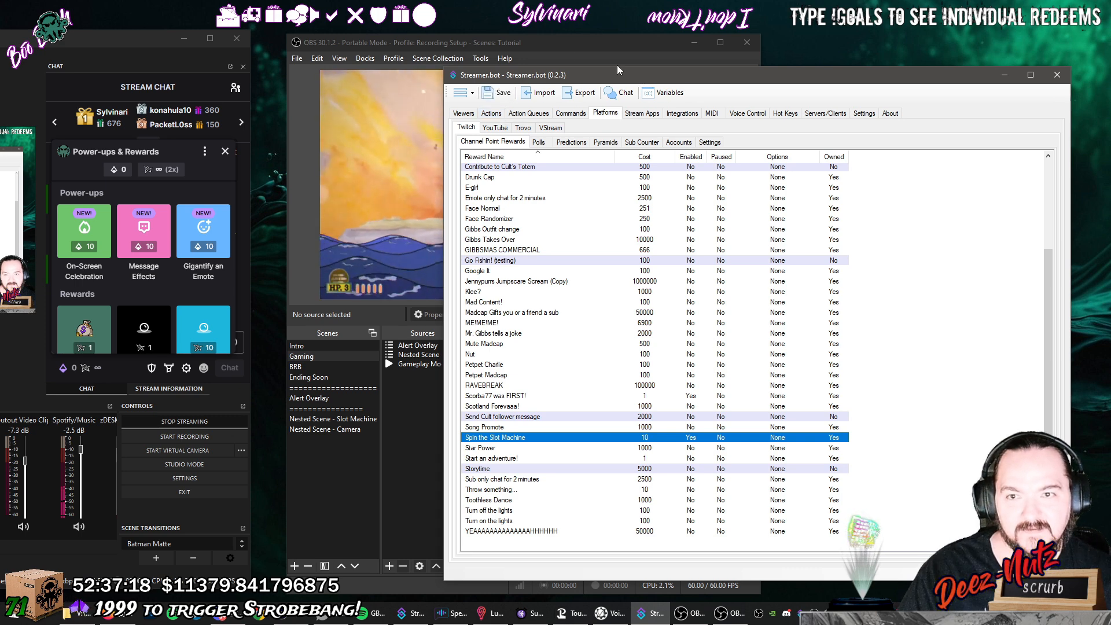
Redeem Spin the Slot Machine from the stream chat to test the slot machine overlay on the Gaming scene in OBS.
{"action": "mouse_move", "coordinate": [104, 41]}
{"action": "left_mouse_down"}
{"action": "mouse_move", "coordinate": [398, 47]}
{"action": "mouse_move", "coordinate": [123, 47]}
{"action": "left_mouse_up"}
{"action": "left_click", "coordinate": [612, 42]}
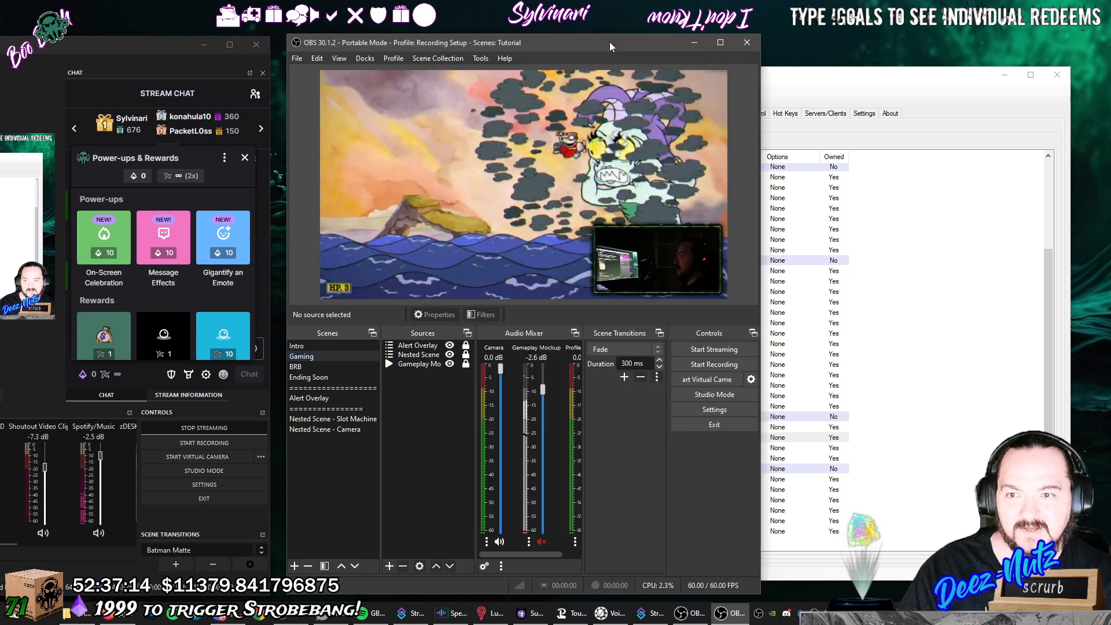
{"action": "left_click", "coordinate": [226, 327]}
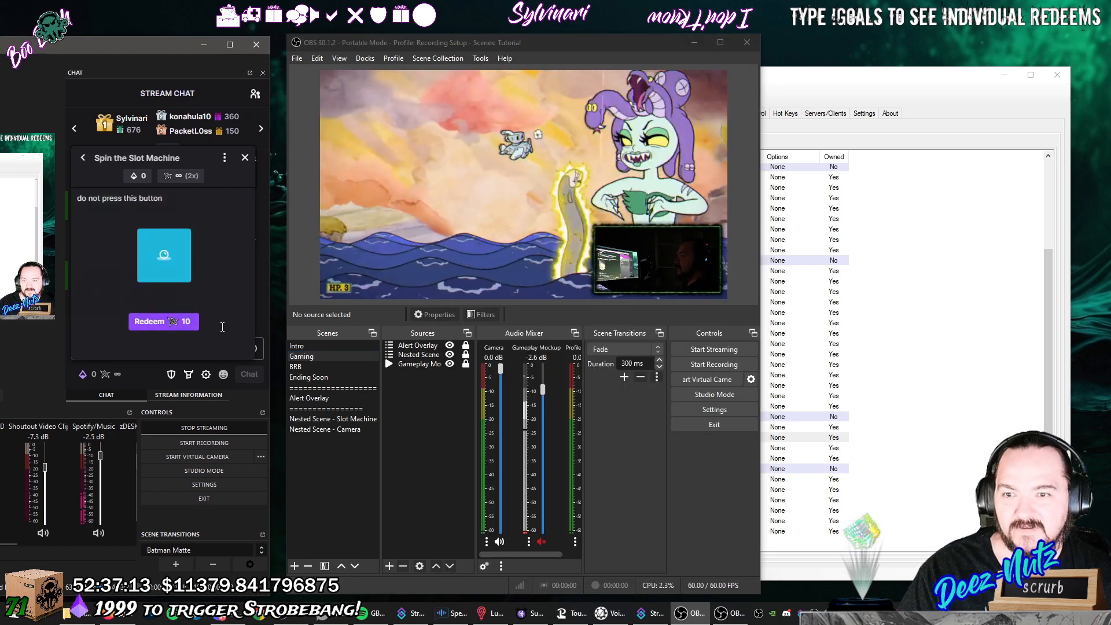
{"action": "left_click", "coordinate": [160, 318]}
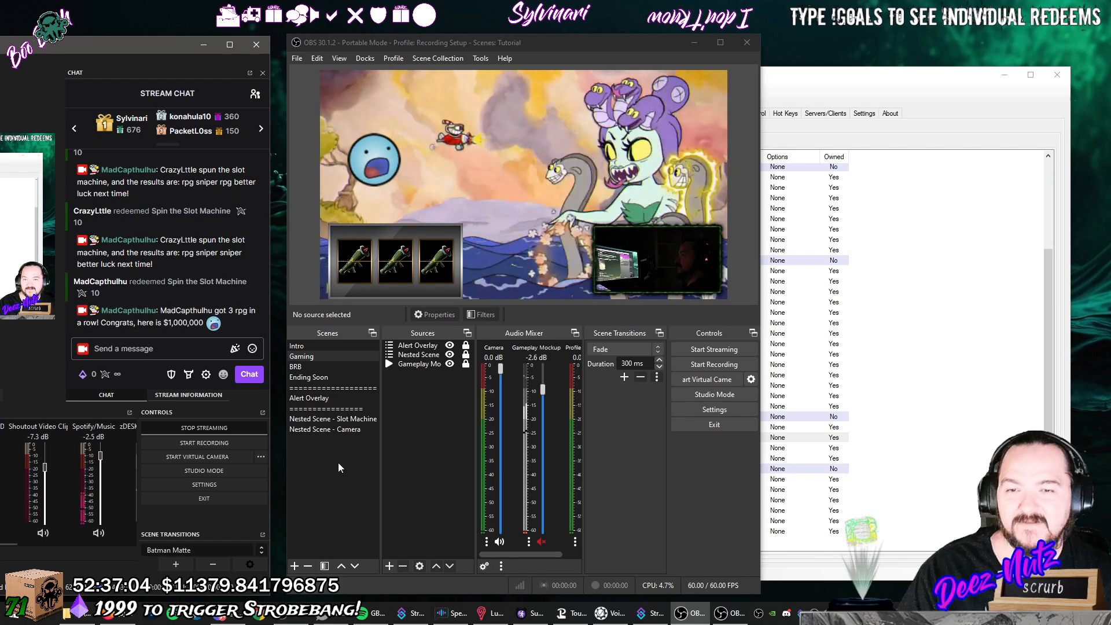
Return to Streamer.bot's actions and inspect the Twitch message sub-actions of Begin spin and 3 match.
{"action": "left_click", "coordinate": [859, 82]}
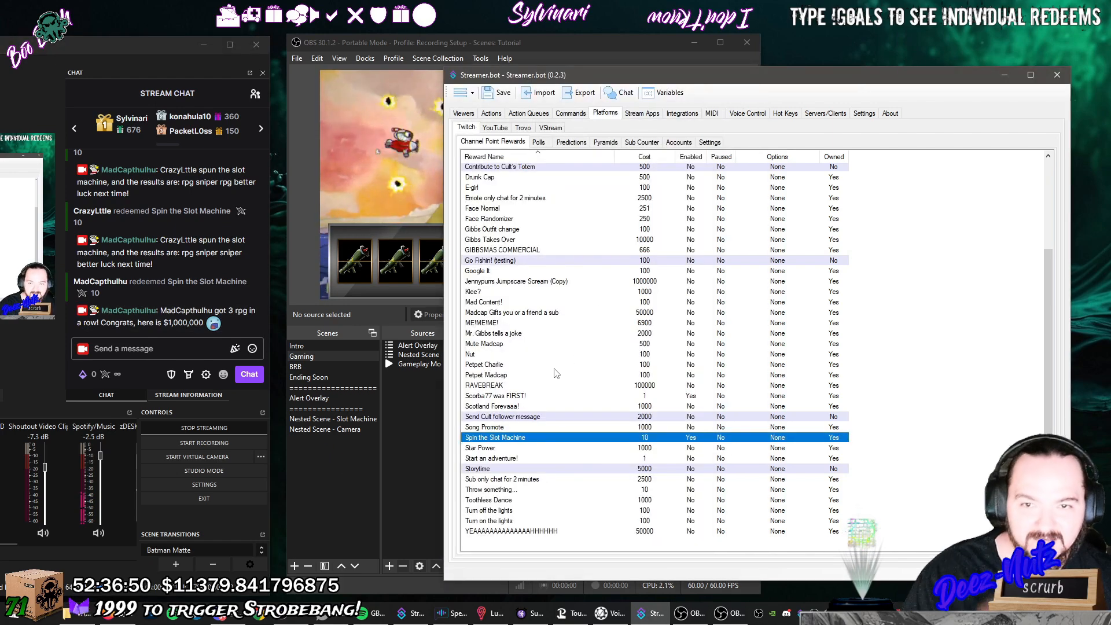
{"action": "left_click", "coordinate": [491, 113]}
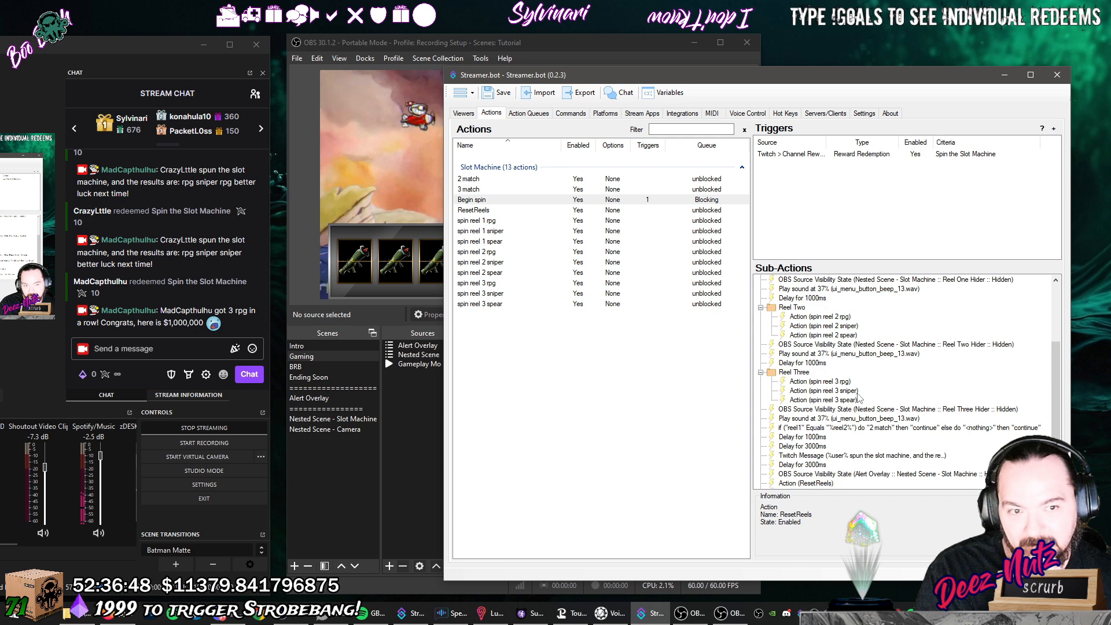
{"action": "left_click", "coordinate": [916, 447]}
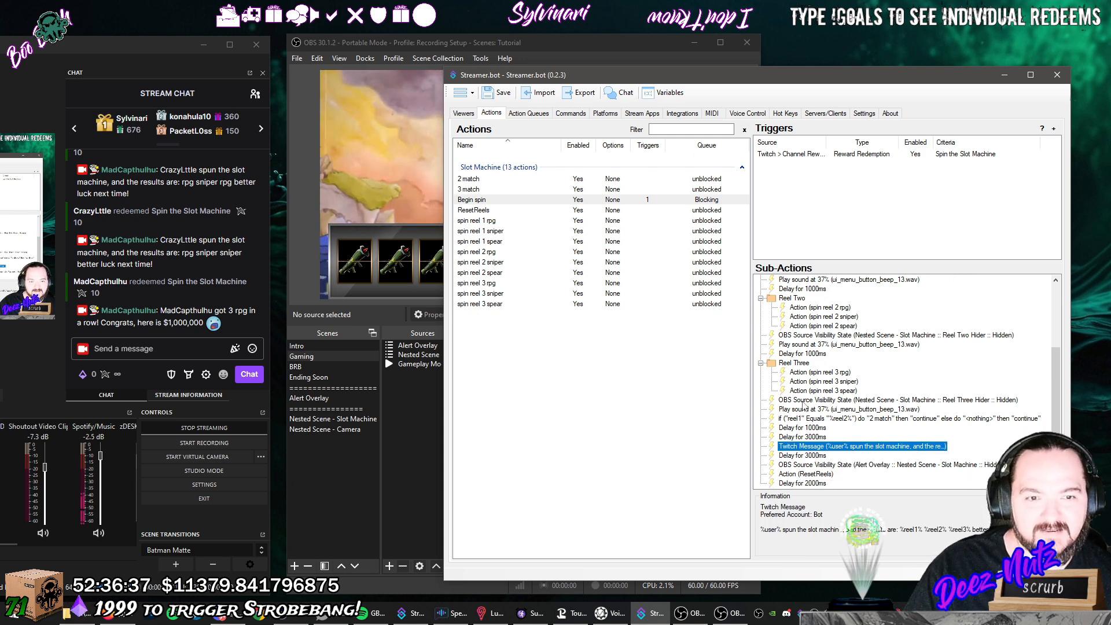
{"action": "left_click", "coordinate": [498, 190]}
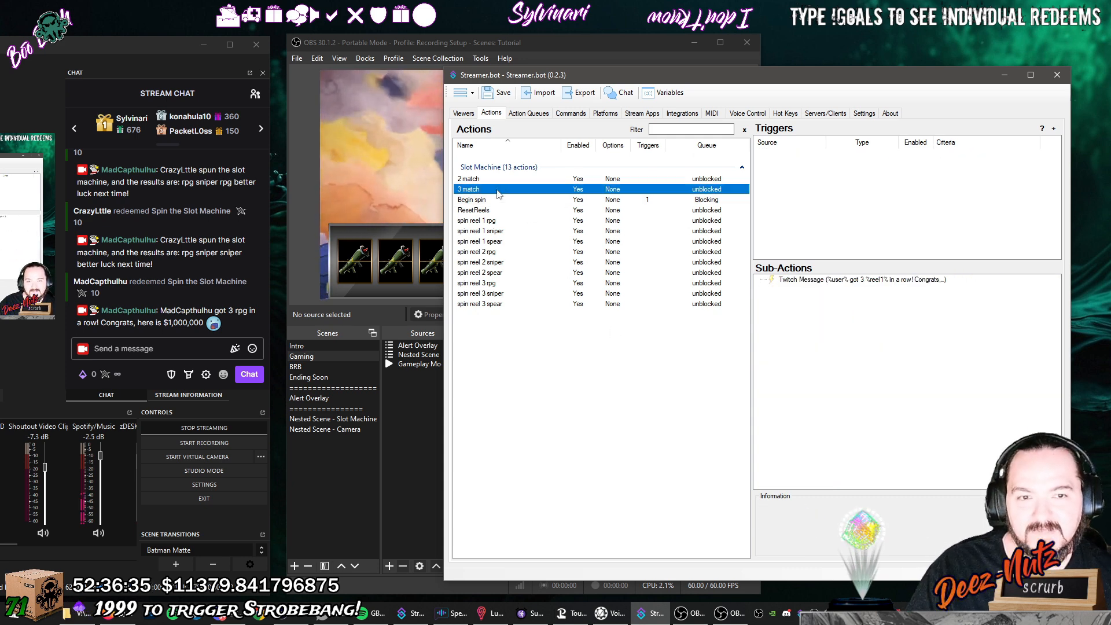
{"action": "left_click", "coordinate": [828, 281]}
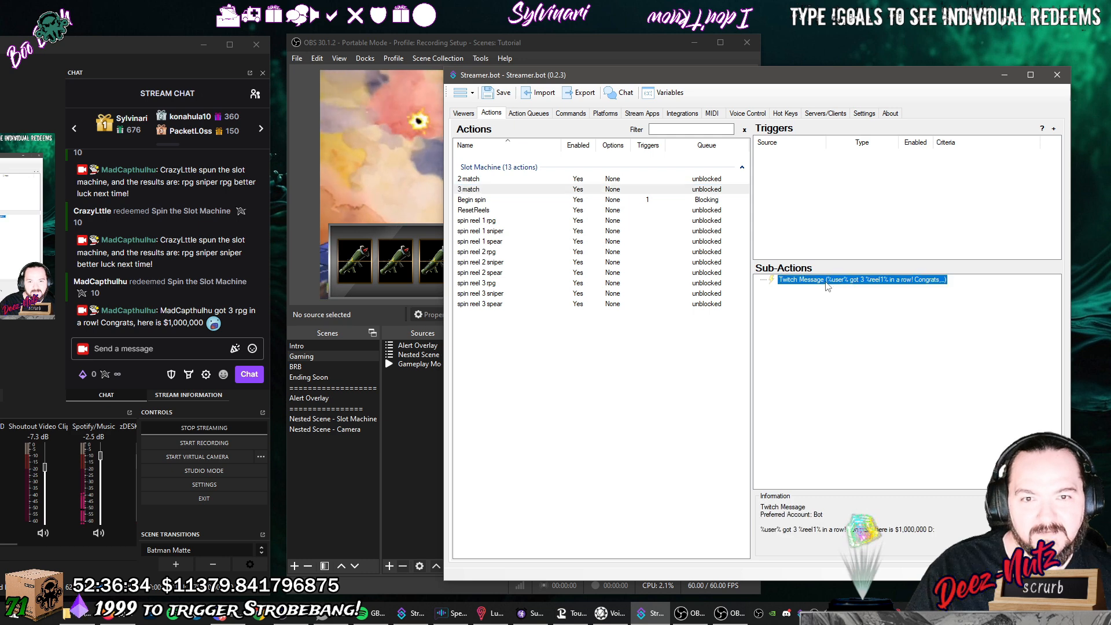
In the 2 match action, change the if/else that runs 3 match so it continues instead of breaking when reel1 equals %reel3%.
{"action": "left_click", "coordinate": [530, 180]}
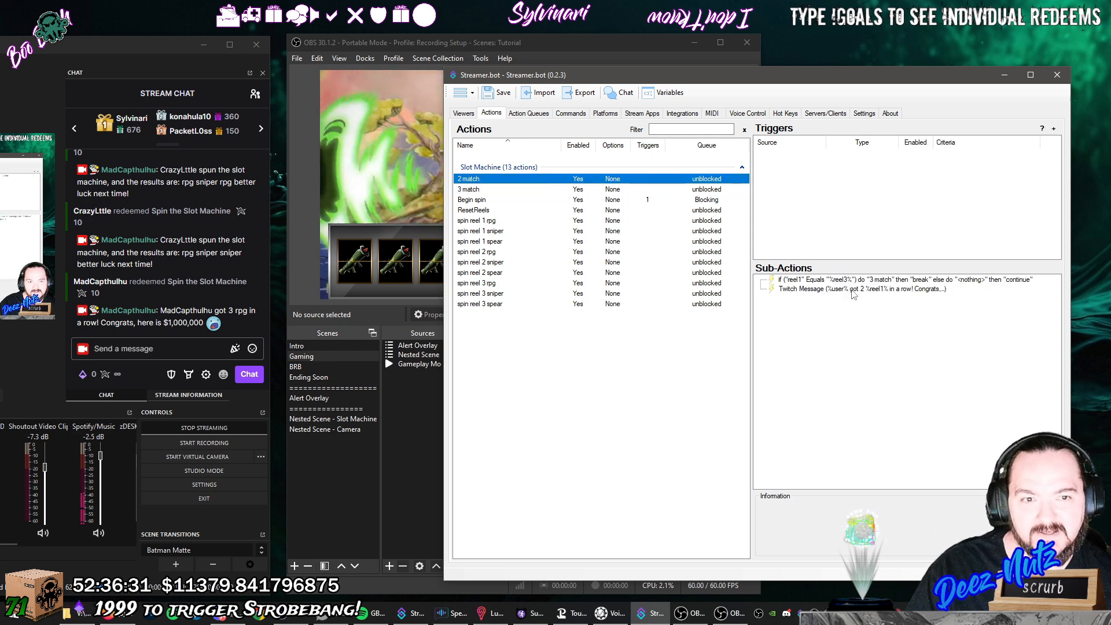
{"action": "left_click", "coordinate": [858, 281]}
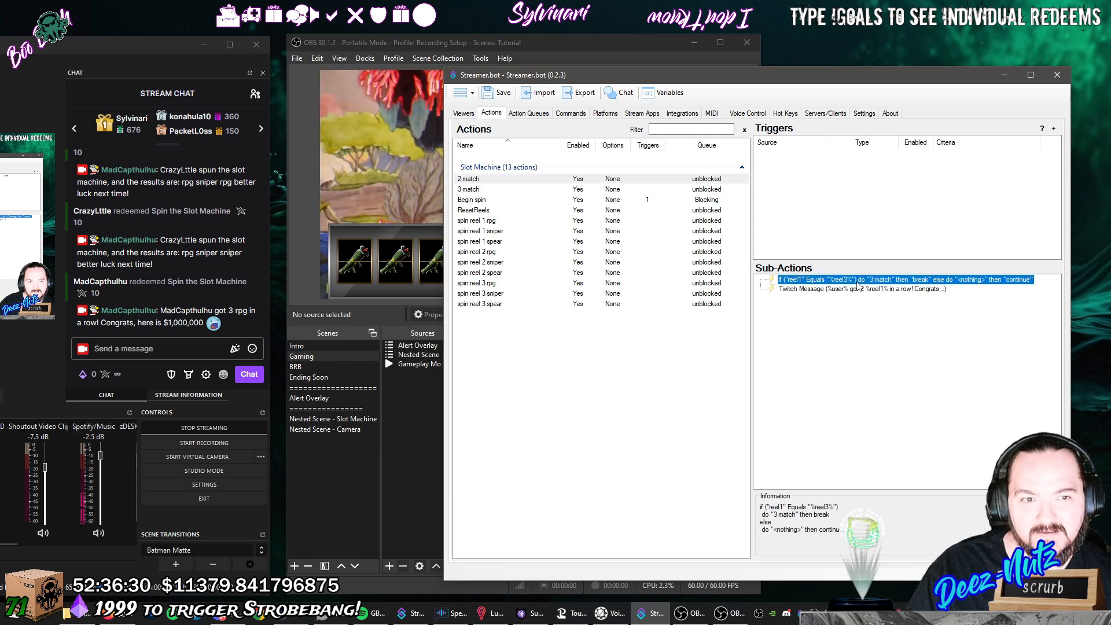
{"action": "double_click", "coordinate": [925, 285]}
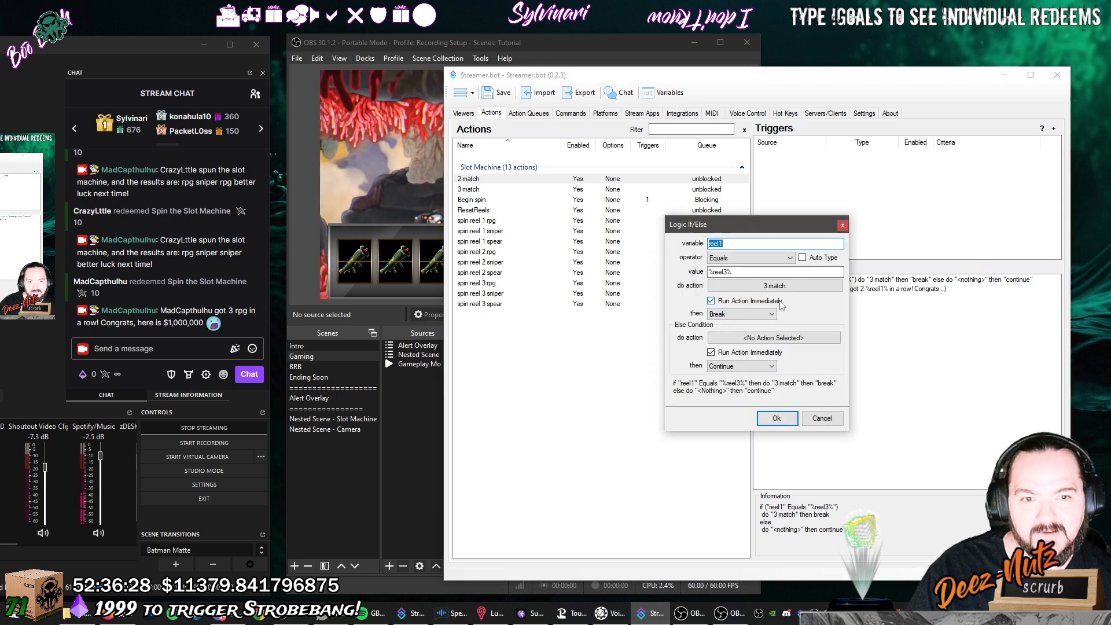
{"action": "left_click", "coordinate": [758, 318]}
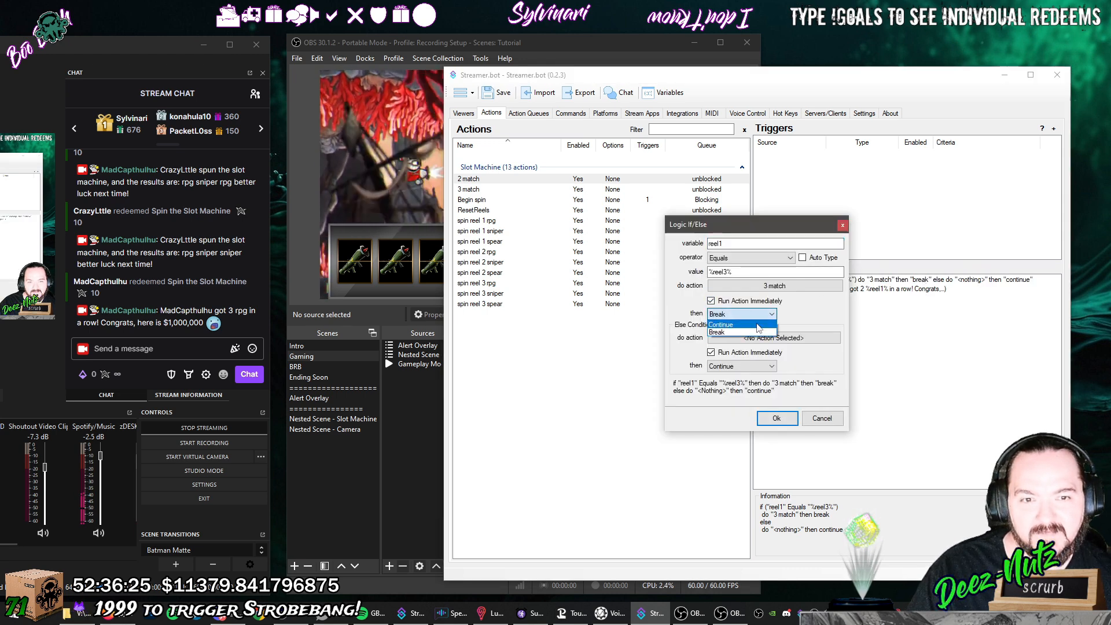
{"action": "left_click", "coordinate": [758, 323]}
{"action": "left_click", "coordinate": [776, 418]}
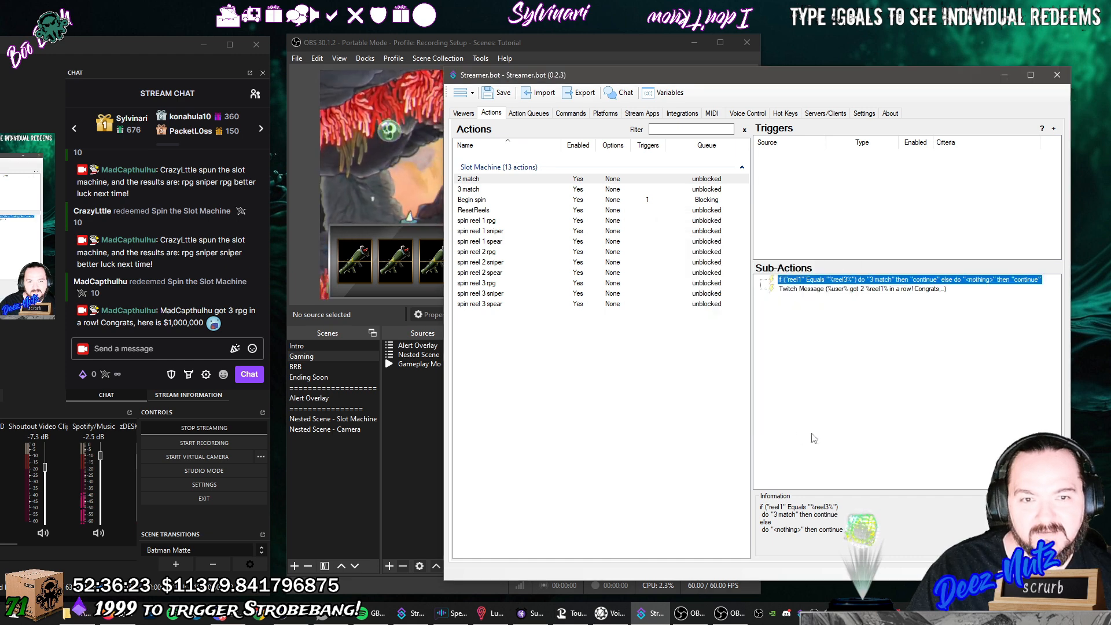
Examine the sub-actions of 3 match and Begin spin, especially the 2 match if/else and the delays and message following it.
{"action": "left_click", "coordinate": [578, 202]}
{"action": "left_click", "coordinate": [517, 192]}
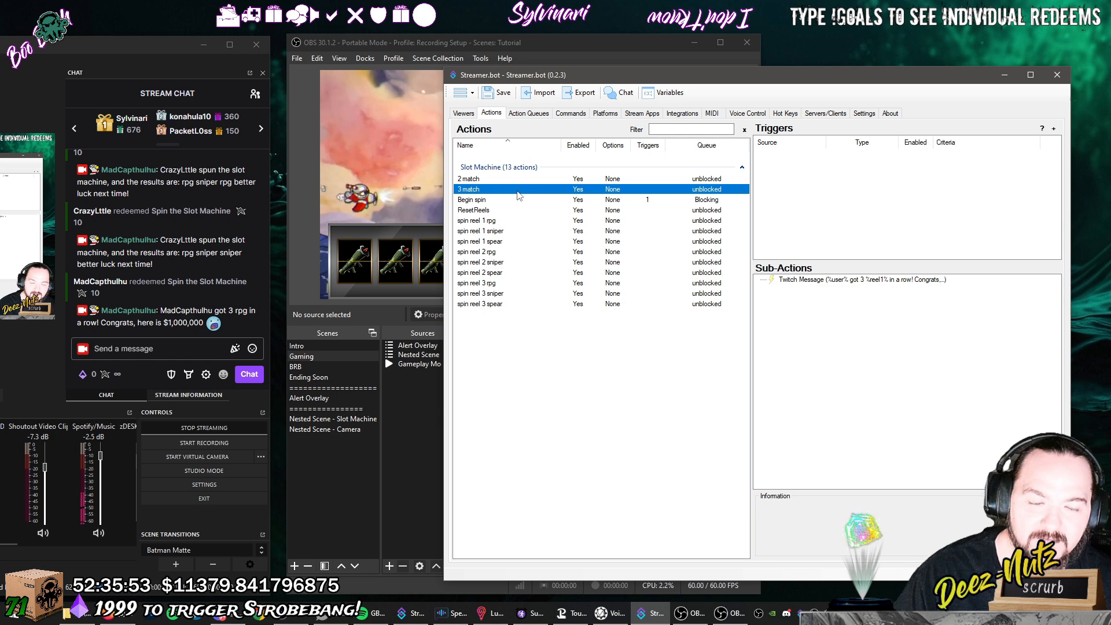
{"action": "left_click", "coordinate": [520, 203]}
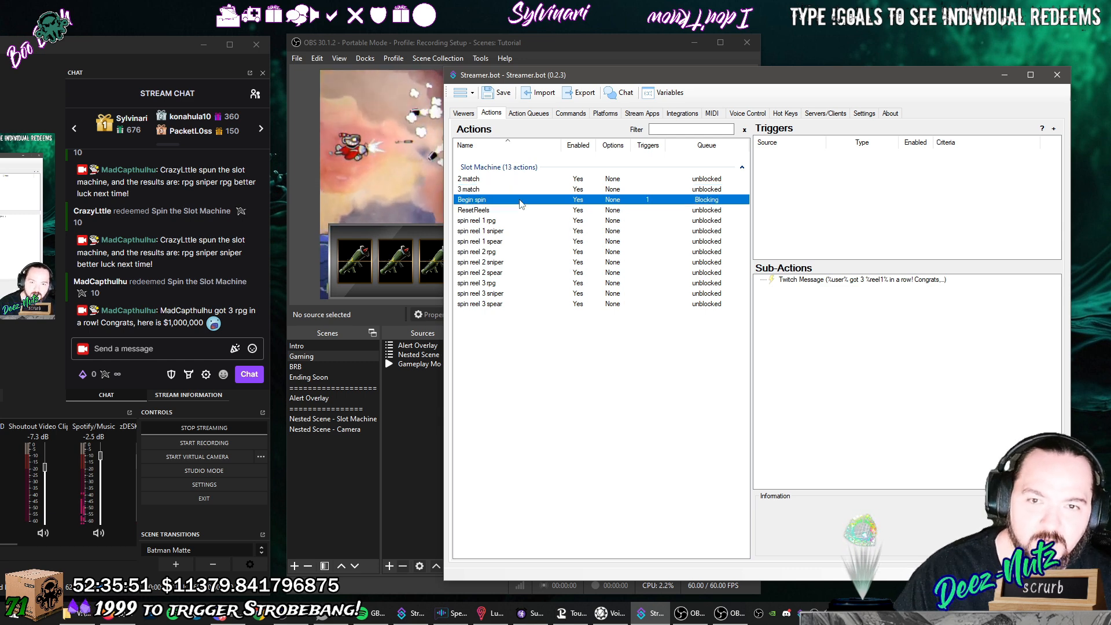
{"action": "scroll", "coordinate": [773, 327], "scroll_direction": "down", "scroll_amount": 3}
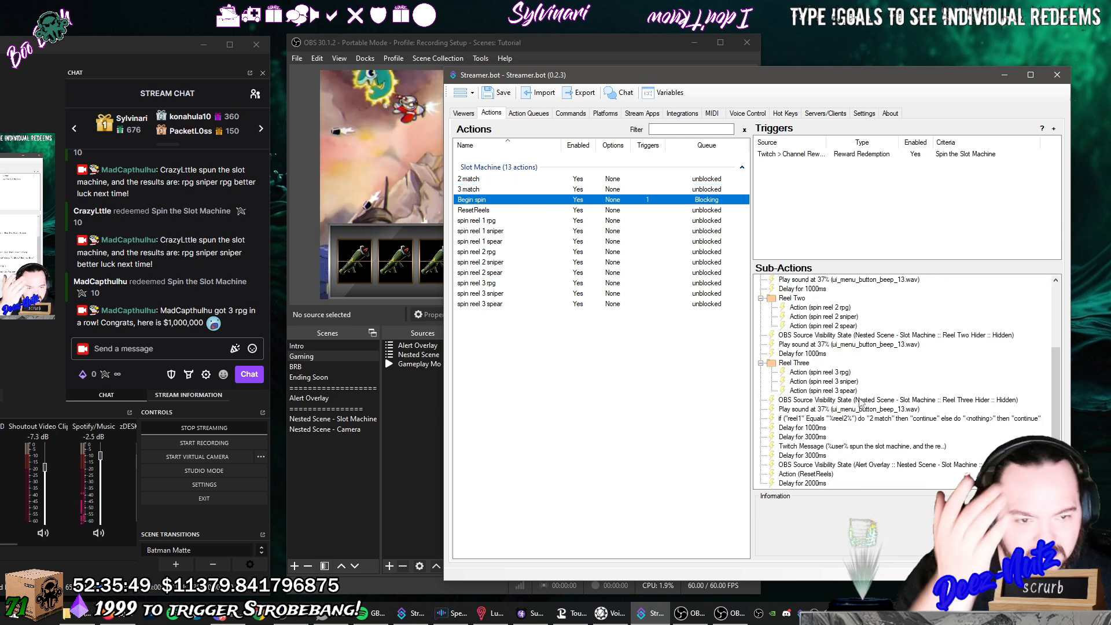
{"action": "left_click", "coordinate": [876, 419]}
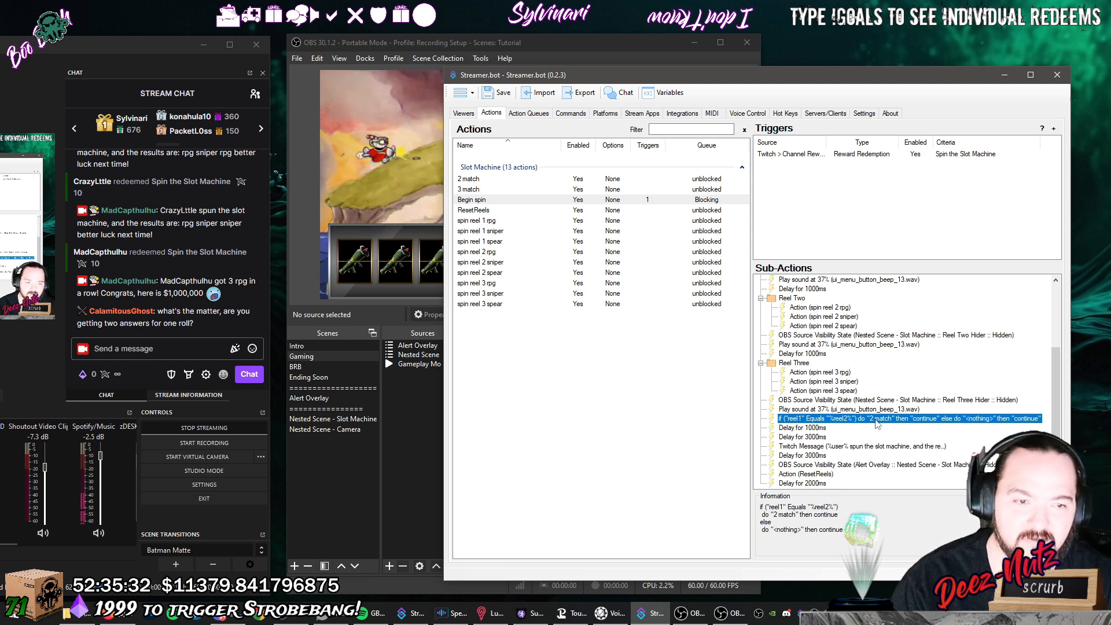
{"action": "left_click", "coordinate": [813, 438]}
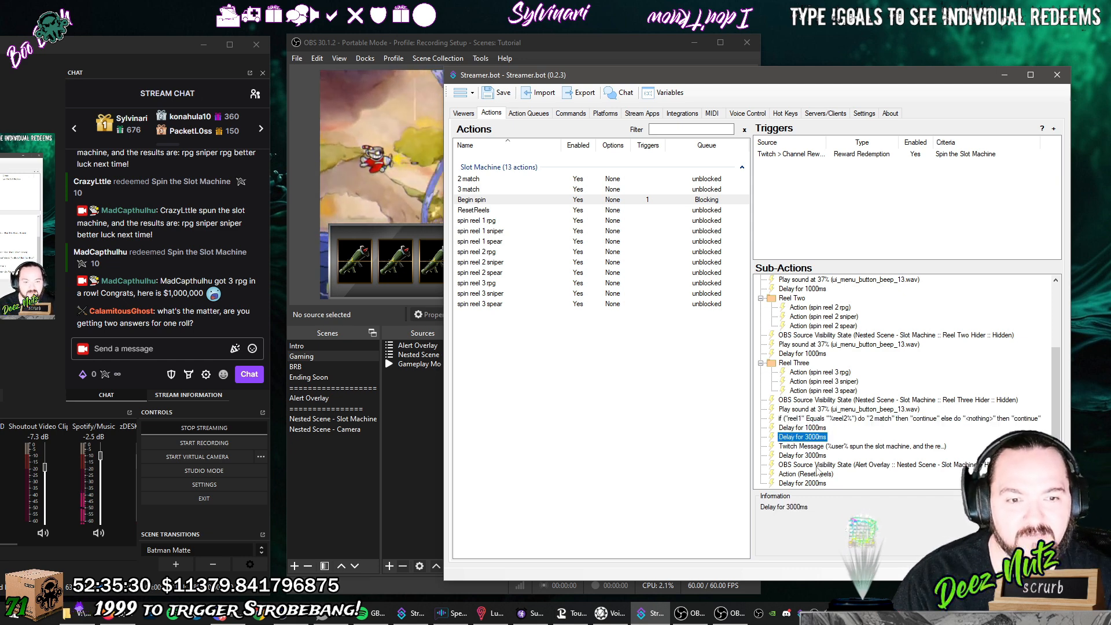
{"action": "left_click", "coordinate": [822, 484]}
{"action": "left_click", "coordinate": [805, 437]}
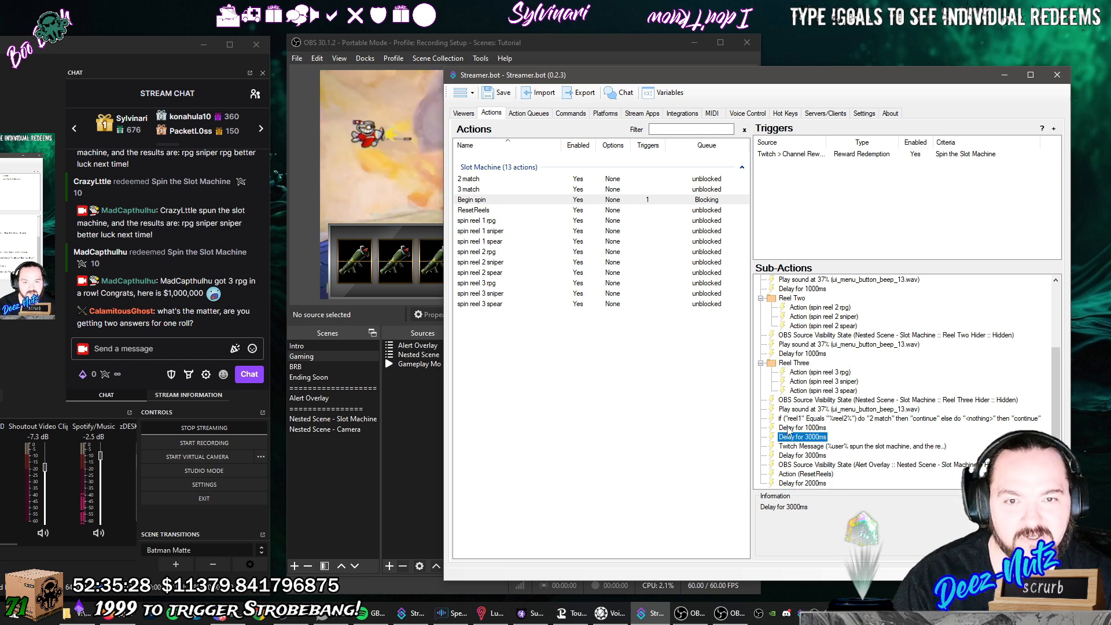
Duplicate the Begin spin action and rename the copy to End spin.
{"action": "left_click", "coordinate": [666, 200]}
{"action": "right_click", "coordinate": [664, 200]}
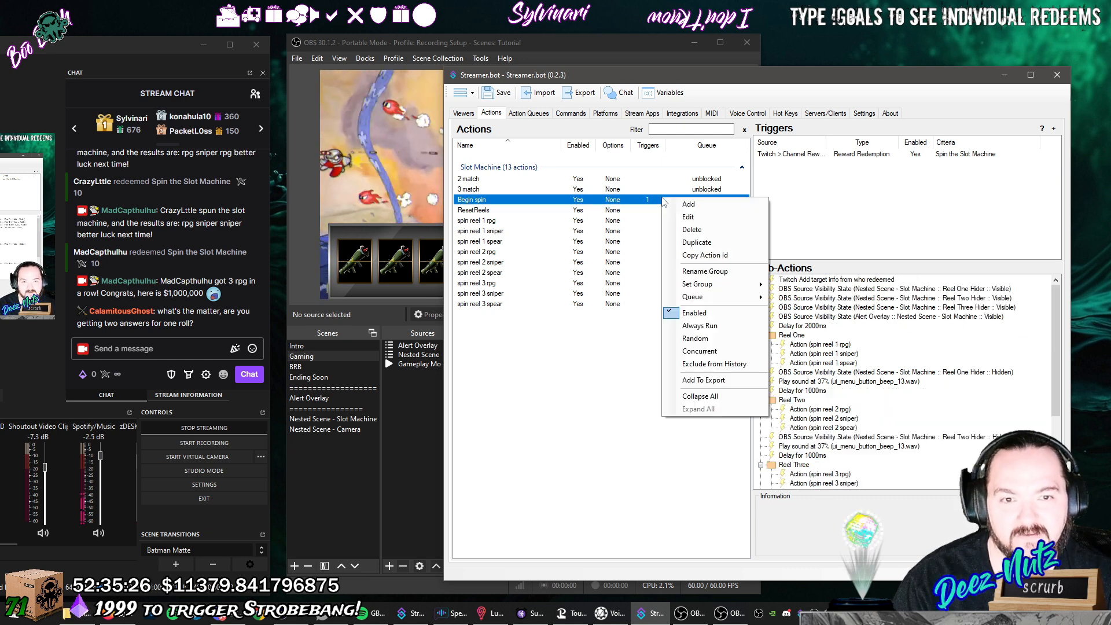
{"action": "left_click", "coordinate": [690, 243]}
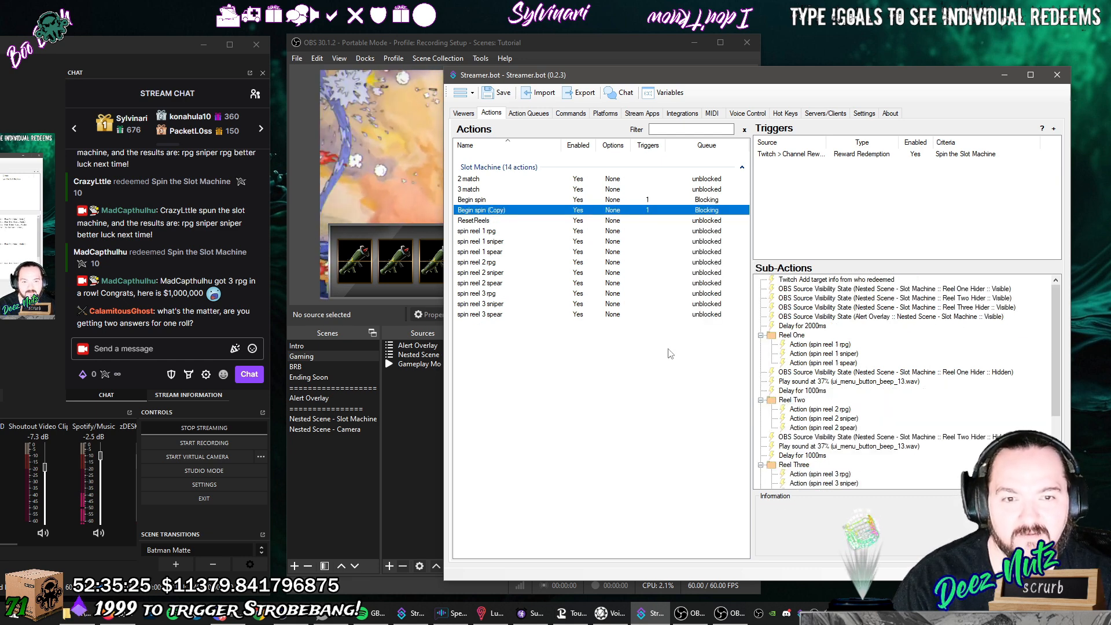
{"action": "double_click", "coordinate": [584, 212]}
{"action": "left_click_drag", "start_coordinate": [760, 287], "coordinate": [685, 287]}
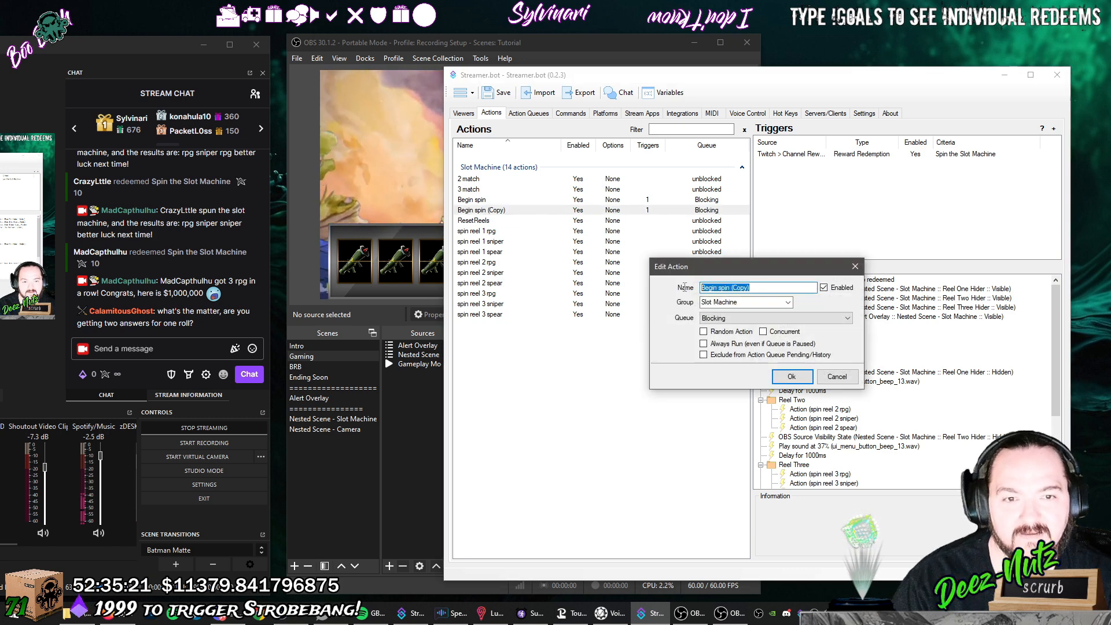
{"action": "type", "text": "End spin"}
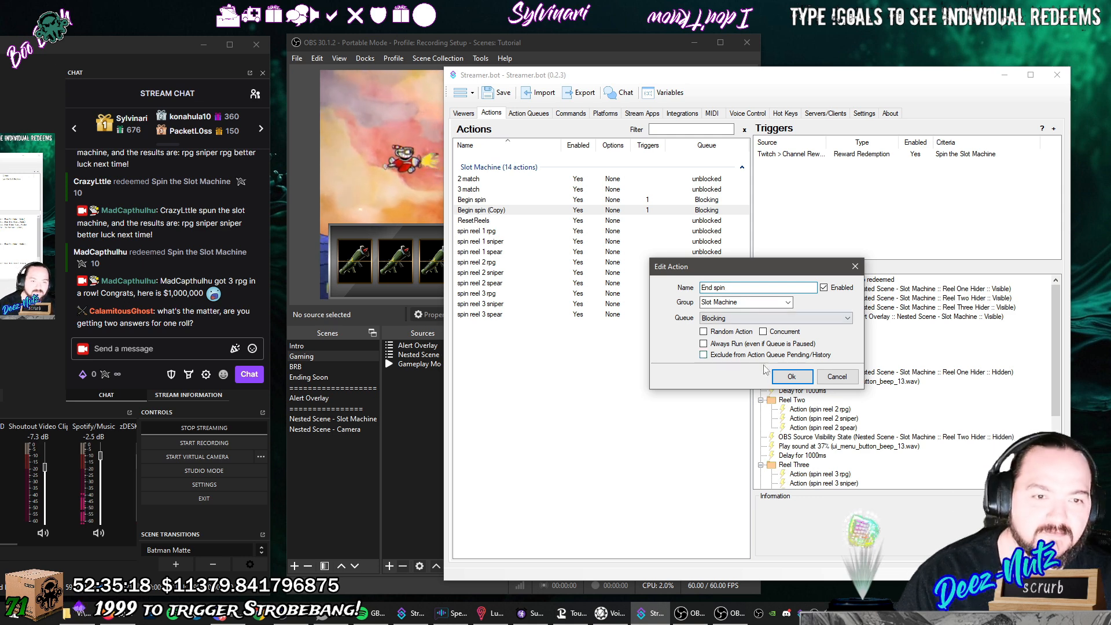
{"action": "left_click", "coordinate": [791, 377]}
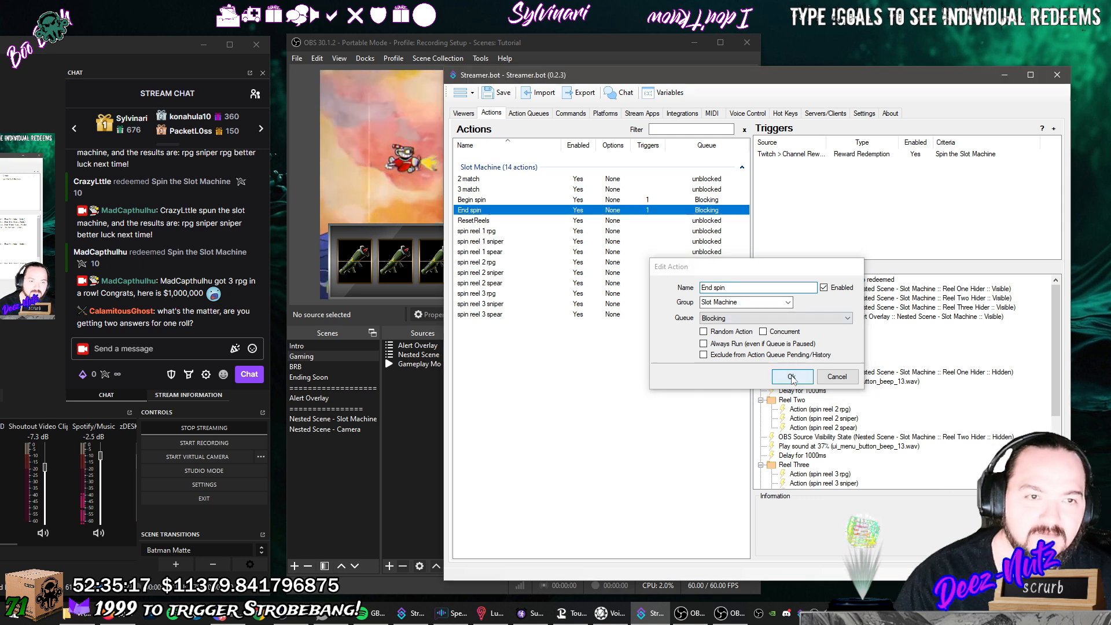
Delete the Spin the Slot Machine reward redemption trigger from the End spin action.
{"action": "right_click", "coordinate": [850, 155]}
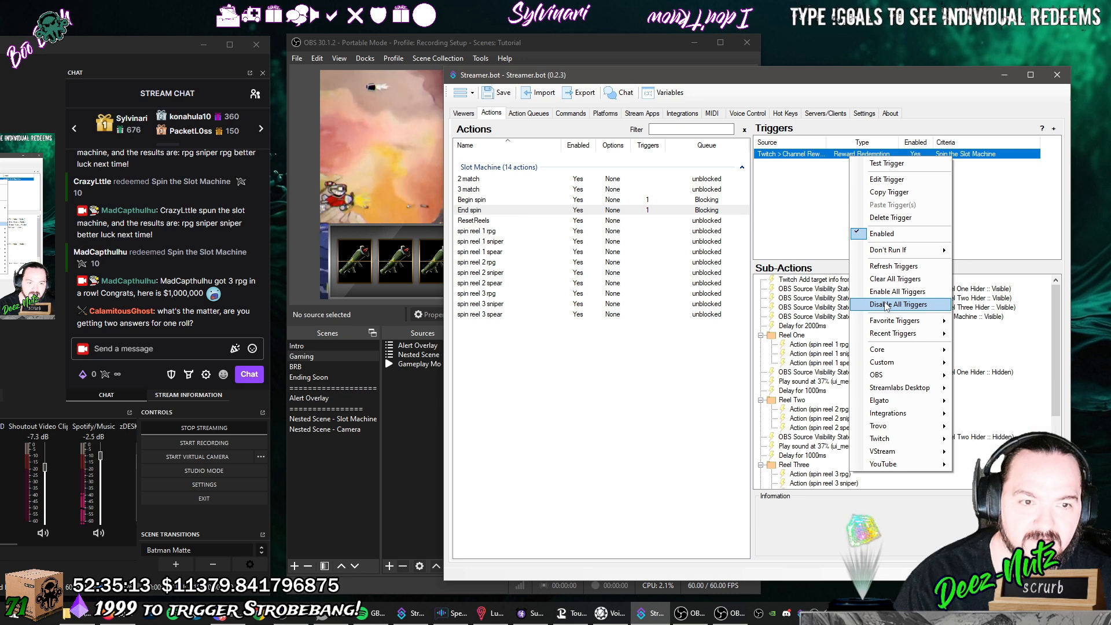
{"action": "left_click", "coordinate": [891, 218]}
{"action": "left_click", "coordinate": [791, 357]}
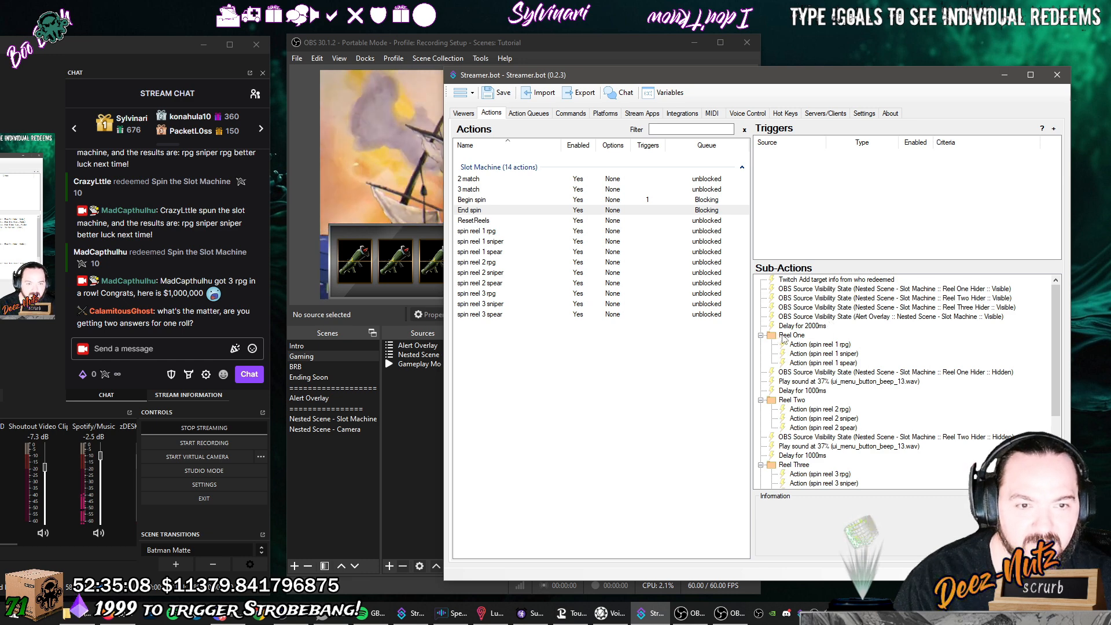
Delete the Reel One group from End spin and check that Begin spin's own sub-actions are still intact.
{"action": "right_click", "coordinate": [784, 340]}
{"action": "left_click", "coordinate": [805, 523]}
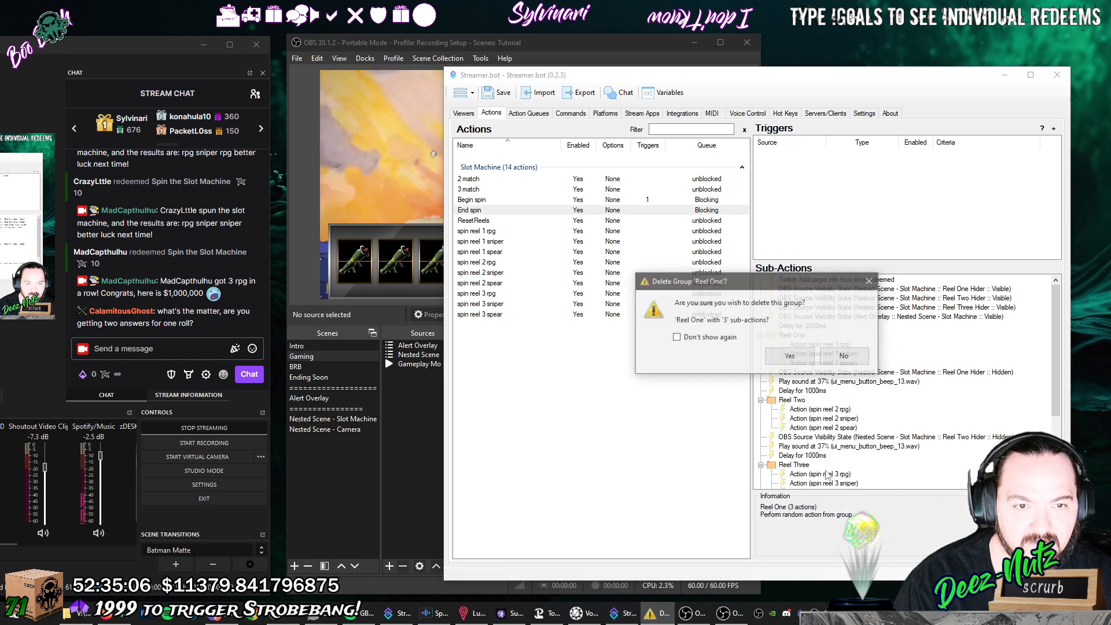
{"action": "left_click", "coordinate": [787, 358]}
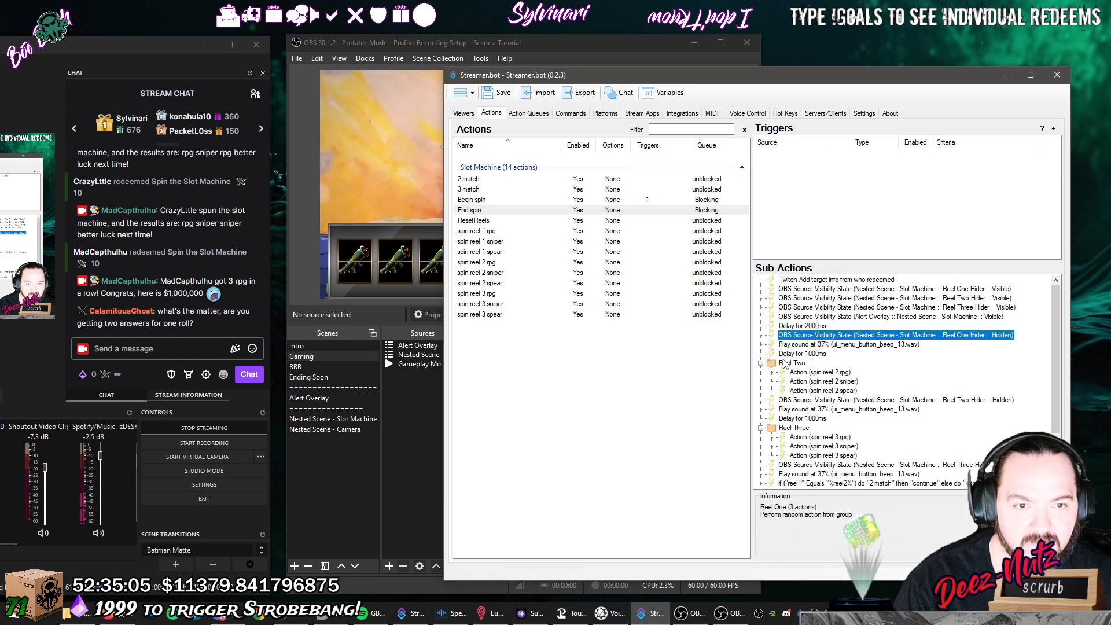
{"action": "left_click", "coordinate": [501, 202]}
{"action": "scroll", "coordinate": [839, 385], "scroll_direction": "up", "scroll_amount": 3}
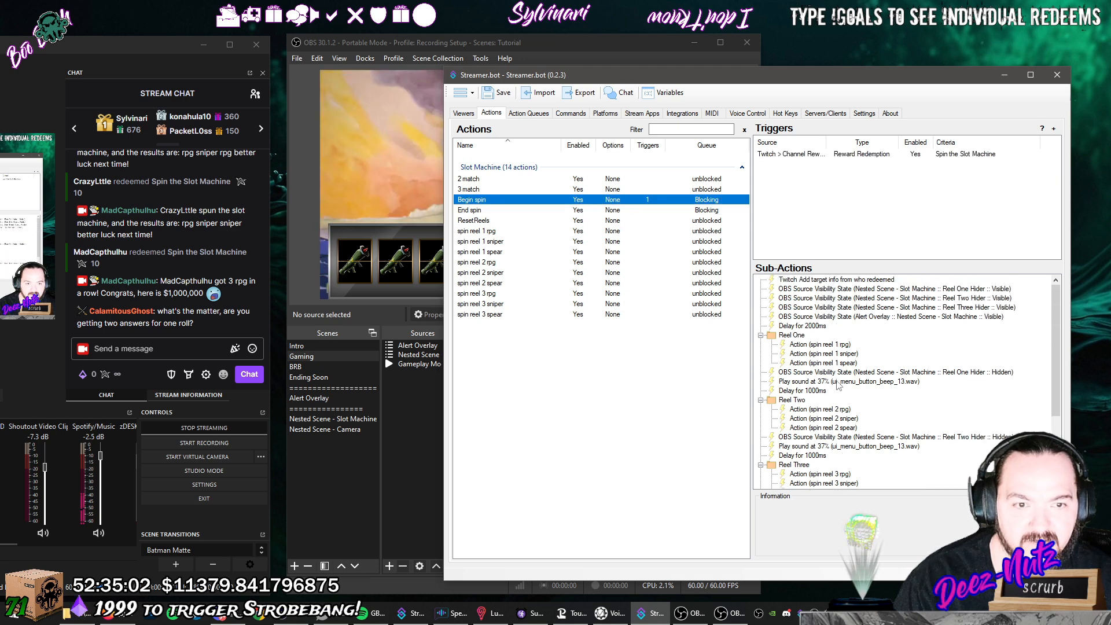
{"action": "left_click", "coordinate": [502, 211]}
Delete the Reel Two and Reel Three groups with their sub-actions from End spin.
{"action": "right_click", "coordinate": [818, 361]}
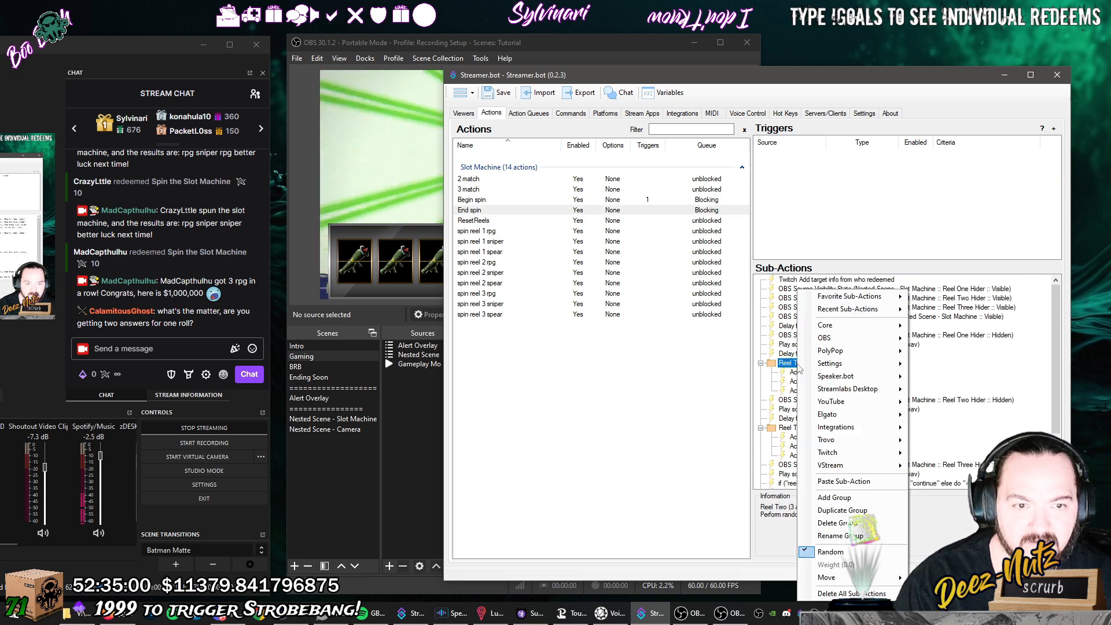
{"action": "left_click", "coordinate": [843, 524]}
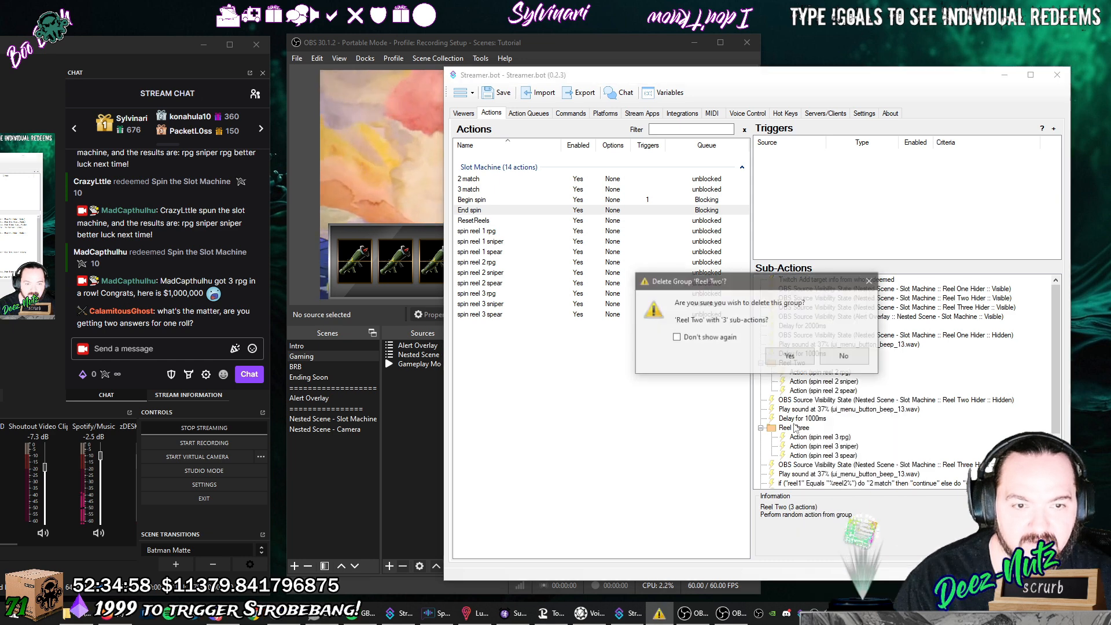
{"action": "left_click", "coordinate": [784, 355]}
{"action": "left_click", "coordinate": [799, 391]}
{"action": "right_click", "coordinate": [801, 395]}
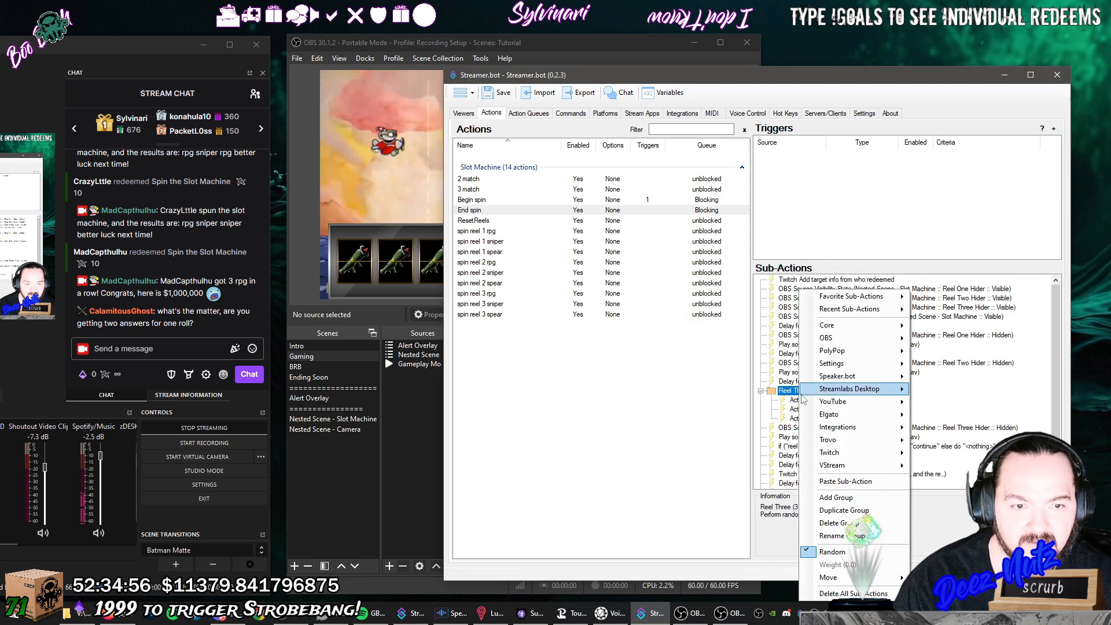
{"action": "left_click", "coordinate": [810, 524]}
{"action": "left_click", "coordinate": [783, 359]}
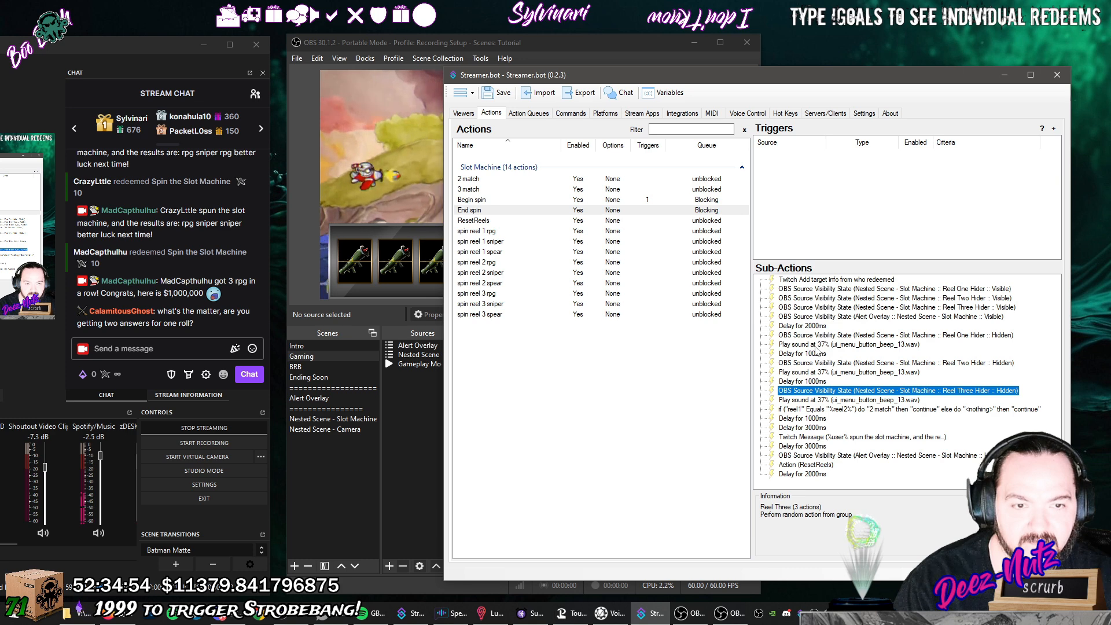
Delete the Twitch Add target info sub-action and the three sub-actions setting the reel hiders to Visible from End spin.
{"action": "left_click", "coordinate": [815, 280]}
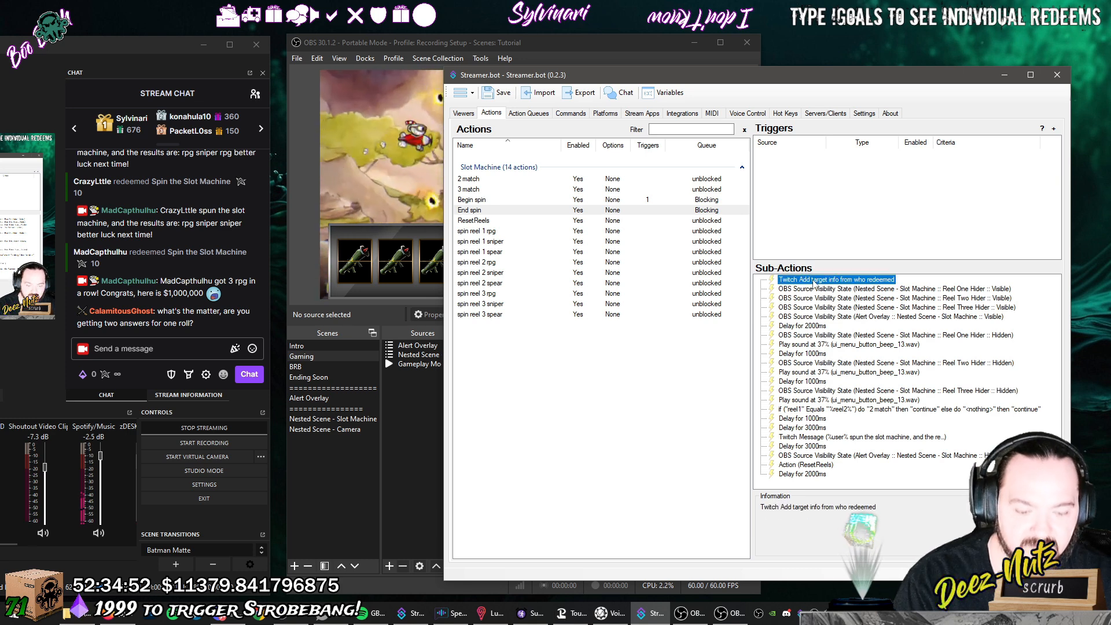
{"action": "key", "text": "Delete"}
{"action": "left_click", "coordinate": [834, 281]}
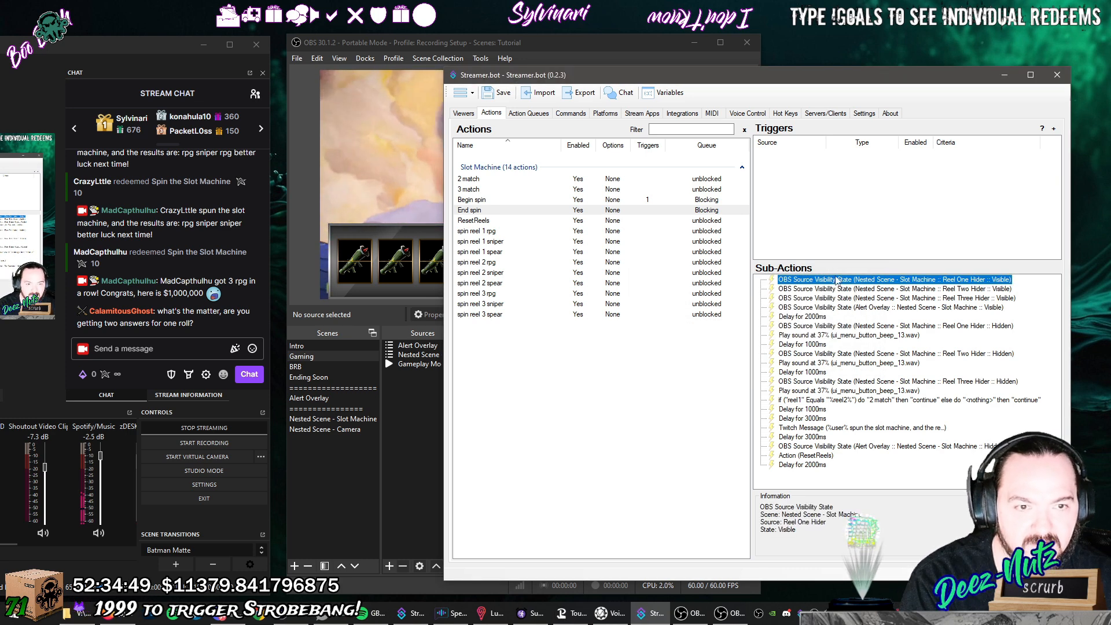
{"action": "key", "text": "Delete"}
{"action": "left_click", "coordinate": [793, 360]}
{"action": "left_click", "coordinate": [833, 281]}
{"action": "key", "text": "Delete"}
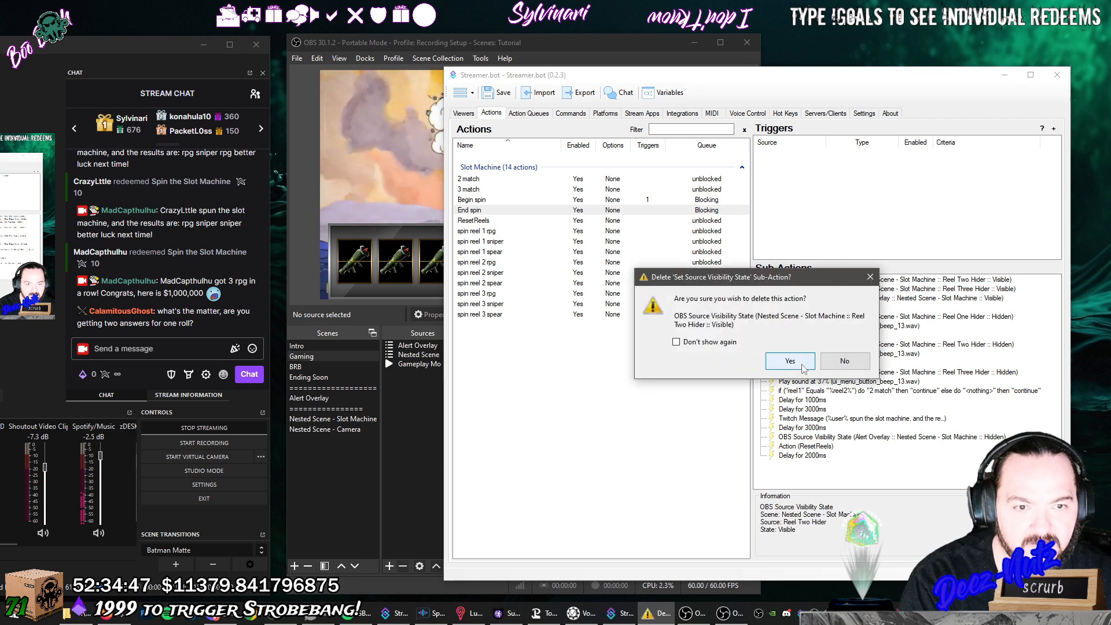
{"action": "left_click", "coordinate": [792, 359]}
{"action": "key", "text": "Delete"}
{"action": "left_click", "coordinate": [792, 359]}
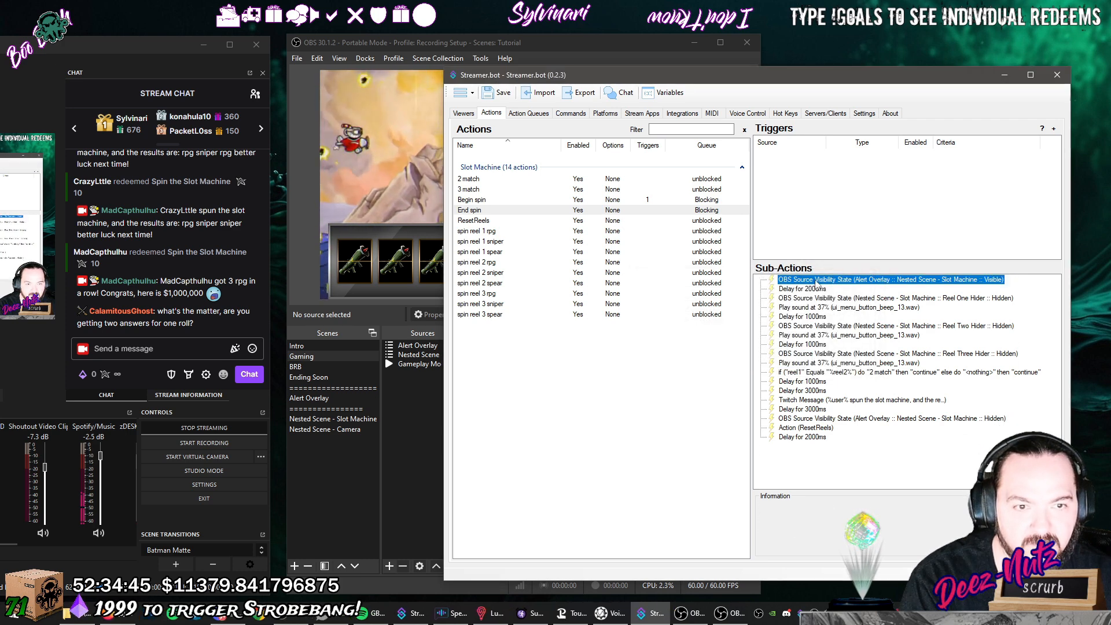
Delete the Alert Overlay sub-action that makes Nested Scene - Slot Machine visible and the 2000 ms delay following it from End spin.
{"action": "key", "text": "Delete"}
{"action": "left_click", "coordinate": [792, 360]}
{"action": "left_click", "coordinate": [822, 280]}
{"action": "key", "text": "Delete"}
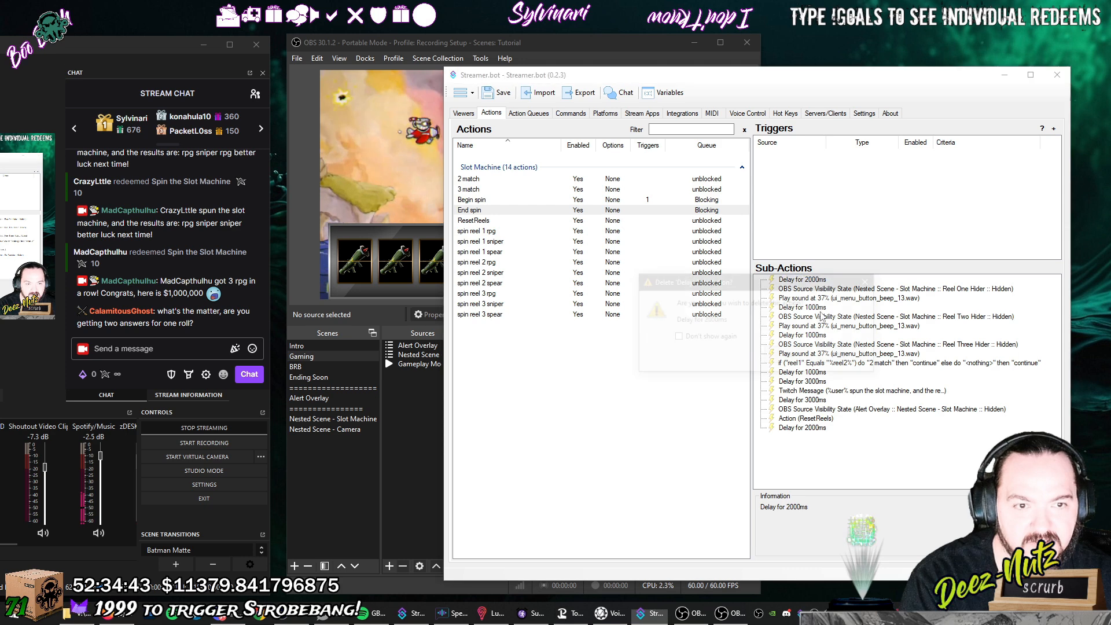
{"action": "left_click", "coordinate": [792, 360]}
Delete the Reel One Hider Hidden sub-action and its menu button beep sound from End spin.
{"action": "key", "text": "Delete"}
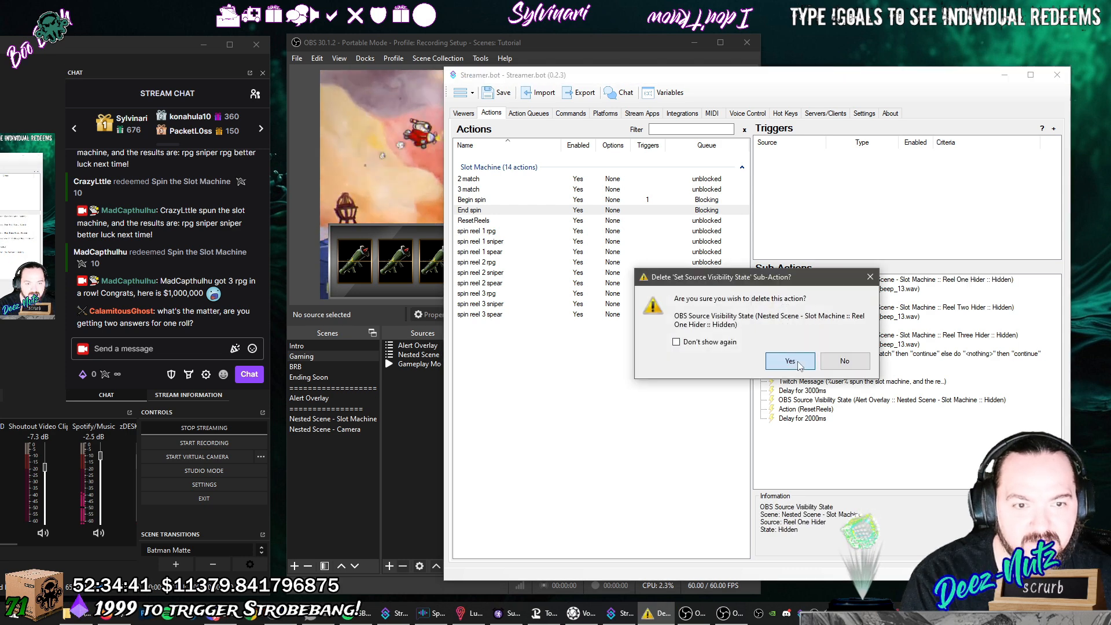
{"action": "key", "text": "Return"}
{"action": "key", "text": "Delete"}
{"action": "key", "text": "Return"}
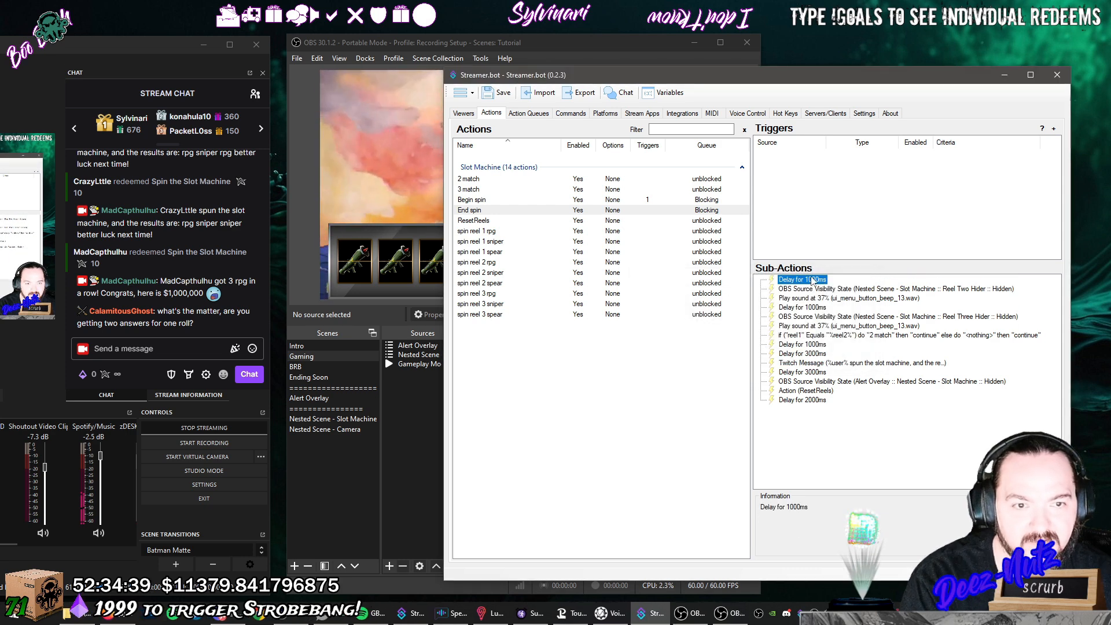
Delete the leading 1000 ms delay, the Reel Two Hider Hidden sub-action and its beep sound from End spin.
{"action": "key", "text": "Delete"}
{"action": "key", "text": "Return"}
{"action": "key", "text": "Delete"}
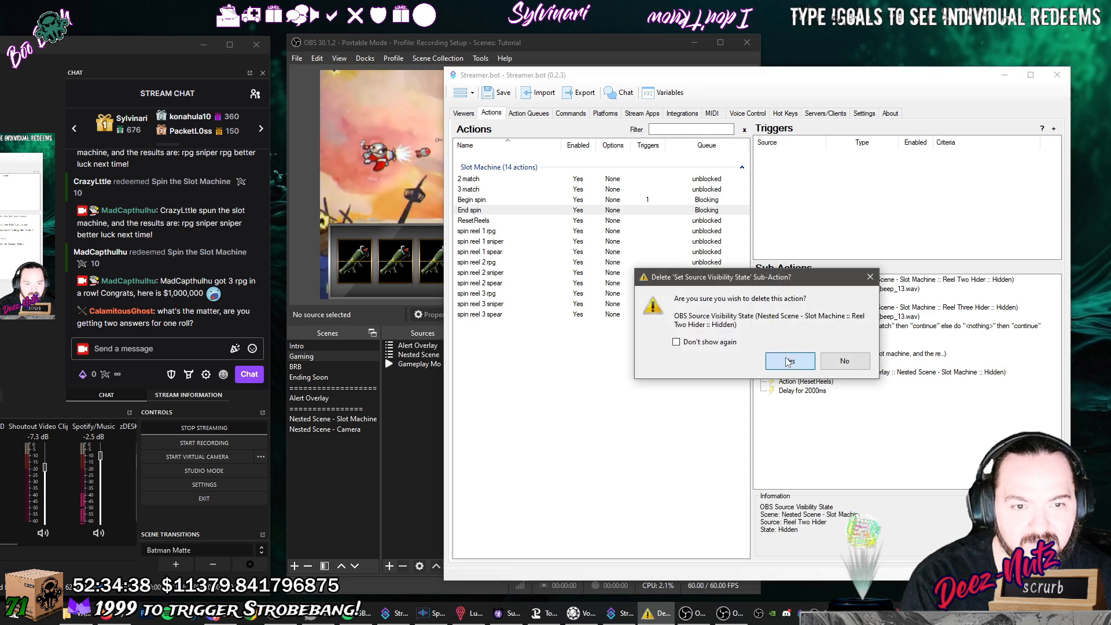
{"action": "key", "text": "Return"}
{"action": "key", "text": "Delete"}
{"action": "key", "text": "Return"}
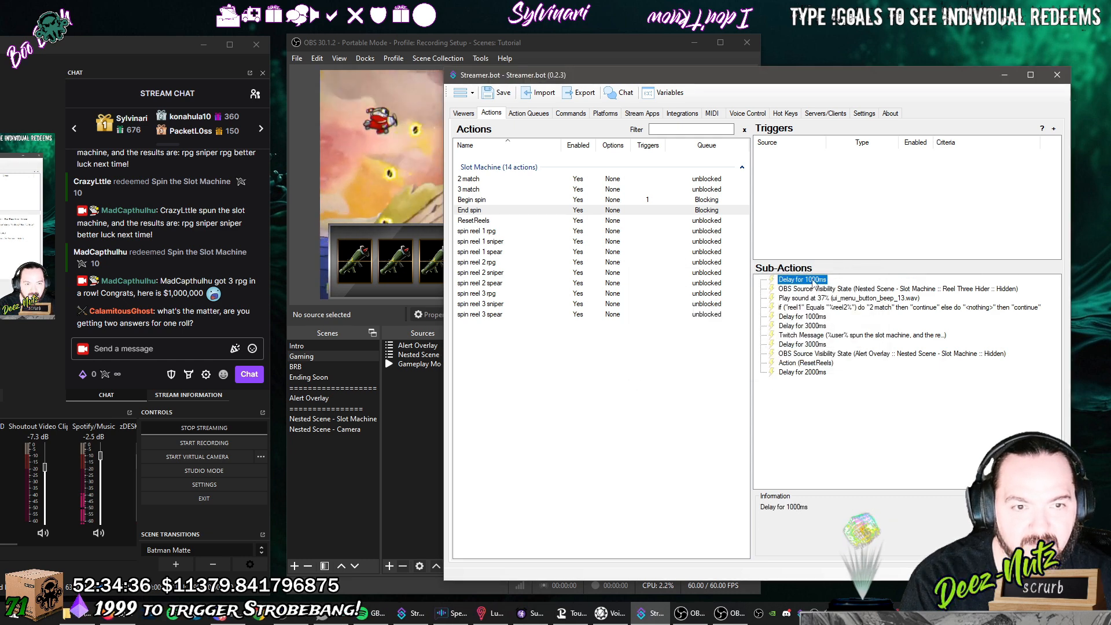
Delete the leading 1000 ms delay, the Reel Three Hider Hidden sub-action and its beep sound from End spin.
{"action": "key", "text": "Delete"}
{"action": "key", "text": "Return"}
{"action": "key", "text": "Delete"}
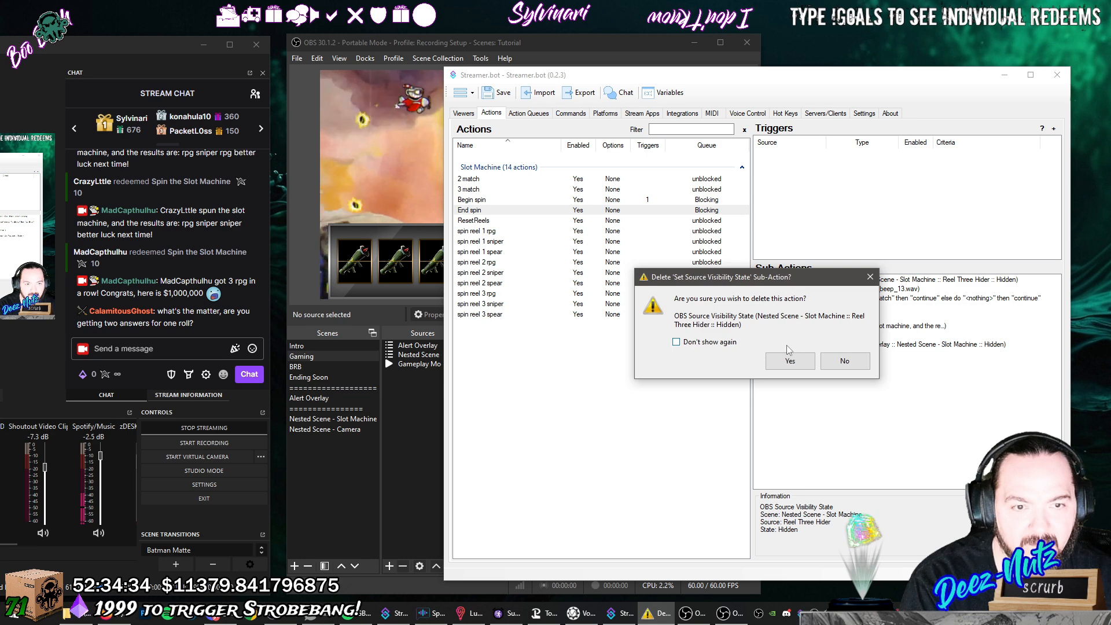
{"action": "key", "text": "Return"}
{"action": "key", "text": "Delete"}
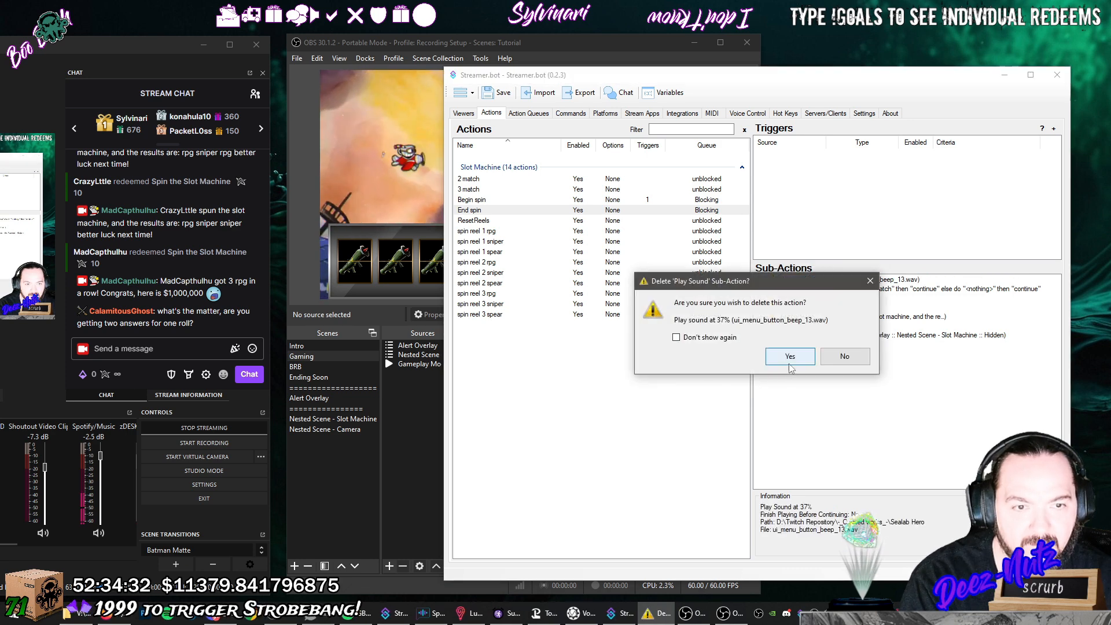
{"action": "key", "text": "Return"}
Delete the if/else that runs 2 match and the 1000 ms delay after it from End spin, and select the Twitch message.
{"action": "key", "text": "Delete"}
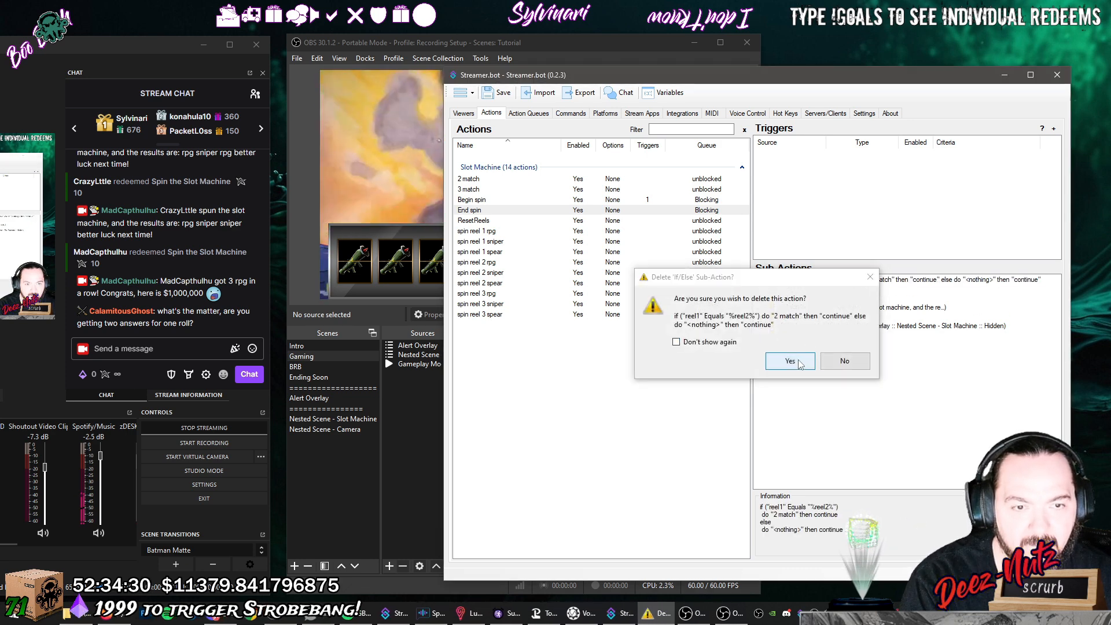
{"action": "key", "text": "Return"}
{"action": "key", "text": "Delete"}
{"action": "left_click", "coordinate": [793, 357]}
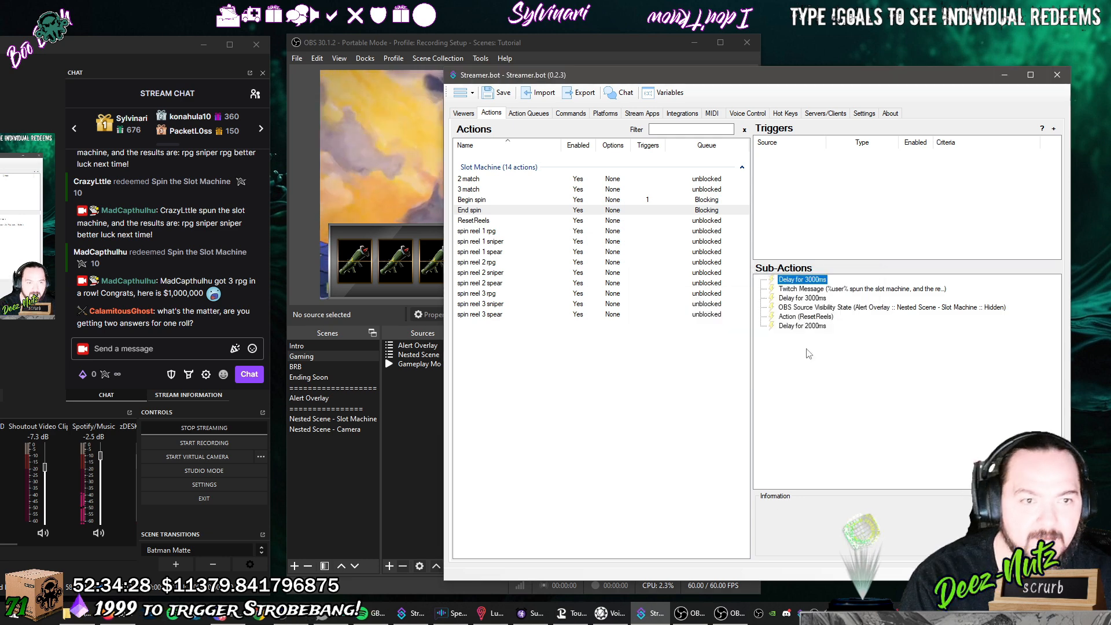
{"action": "left_click", "coordinate": [818, 281]}
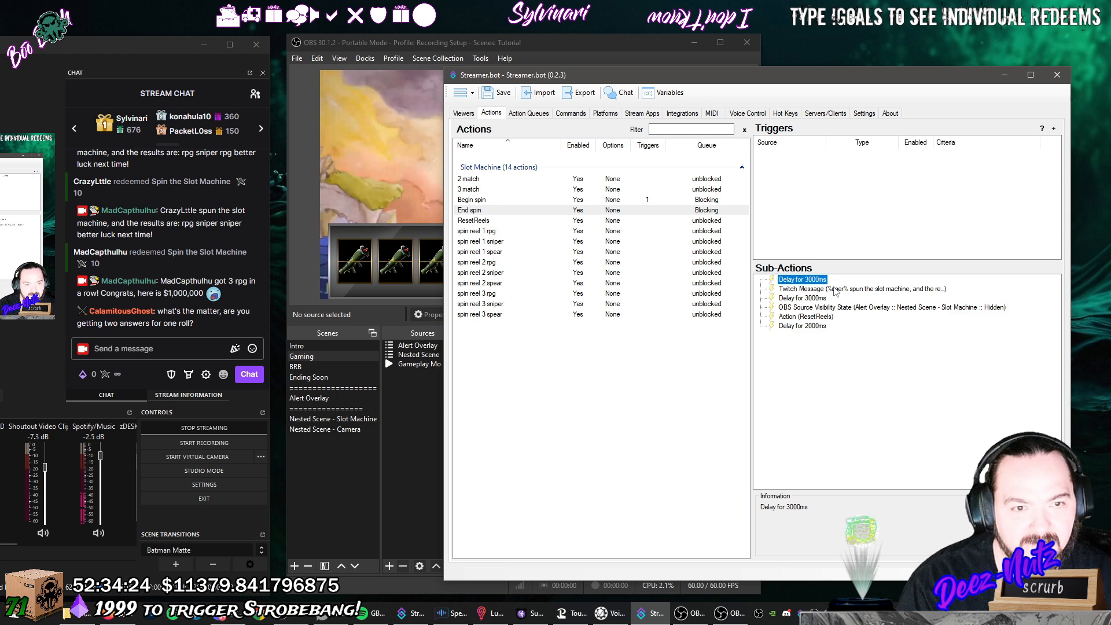
{"action": "left_click", "coordinate": [834, 290]}
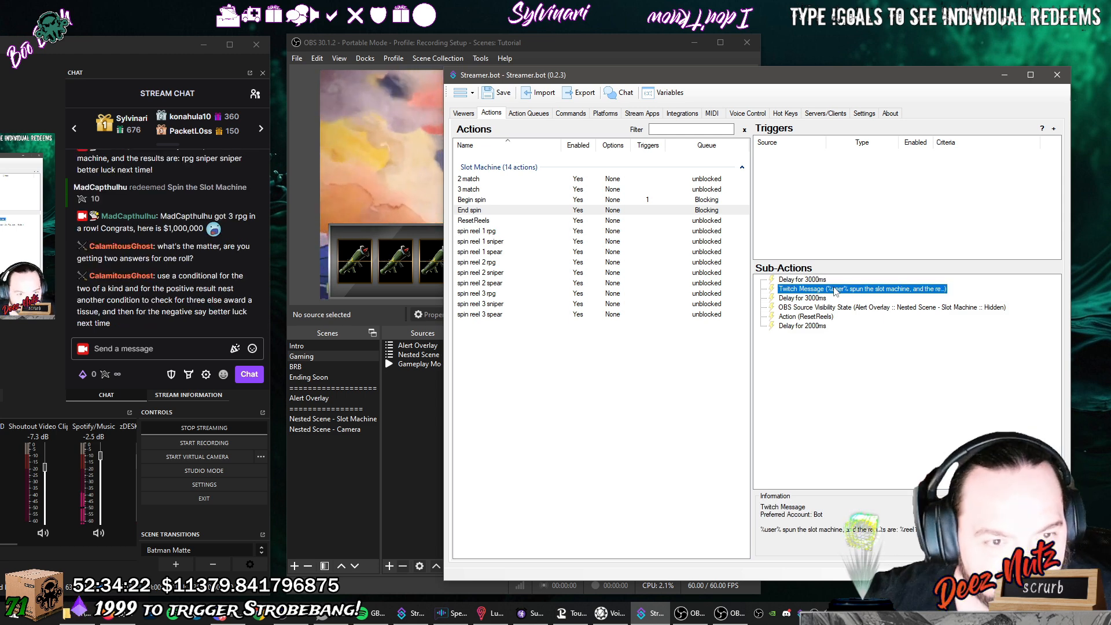
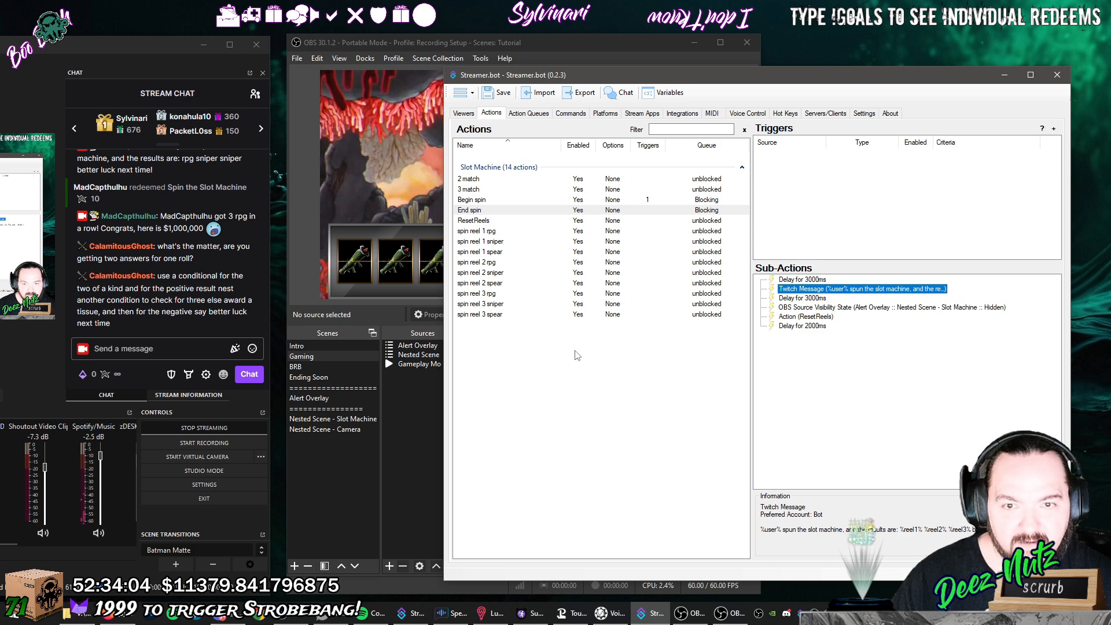
Add a Run Action sub-action to the 2 match action that runs End spin immediately.
{"action": "left_click", "coordinate": [499, 182]}
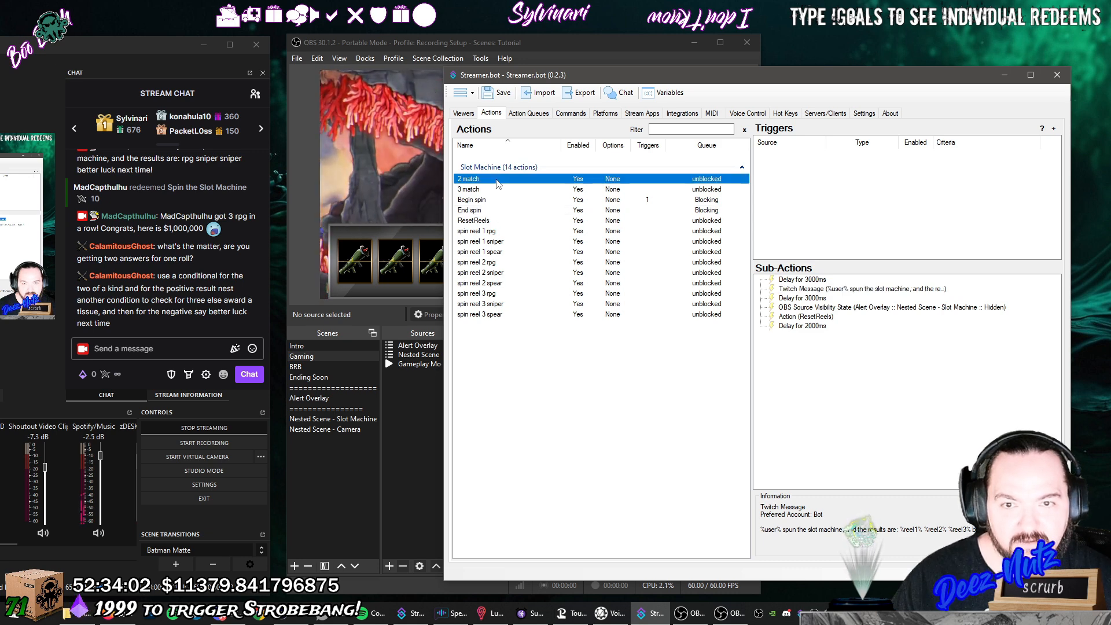
{"action": "right_click", "coordinate": [796, 346]}
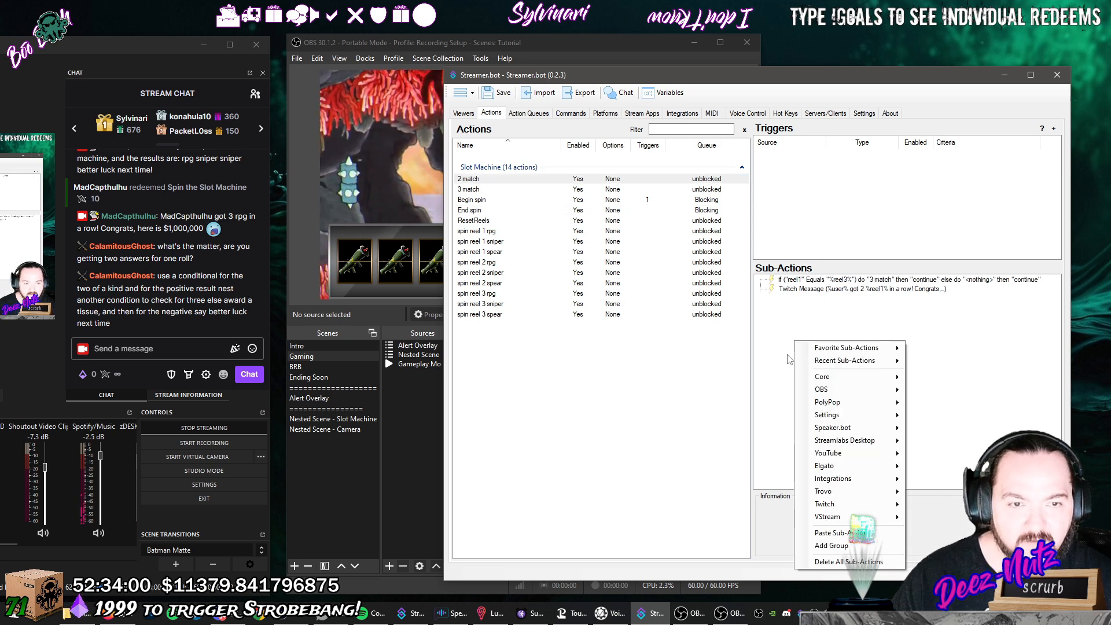
{"action": "mouse_move", "coordinate": [851, 377]}
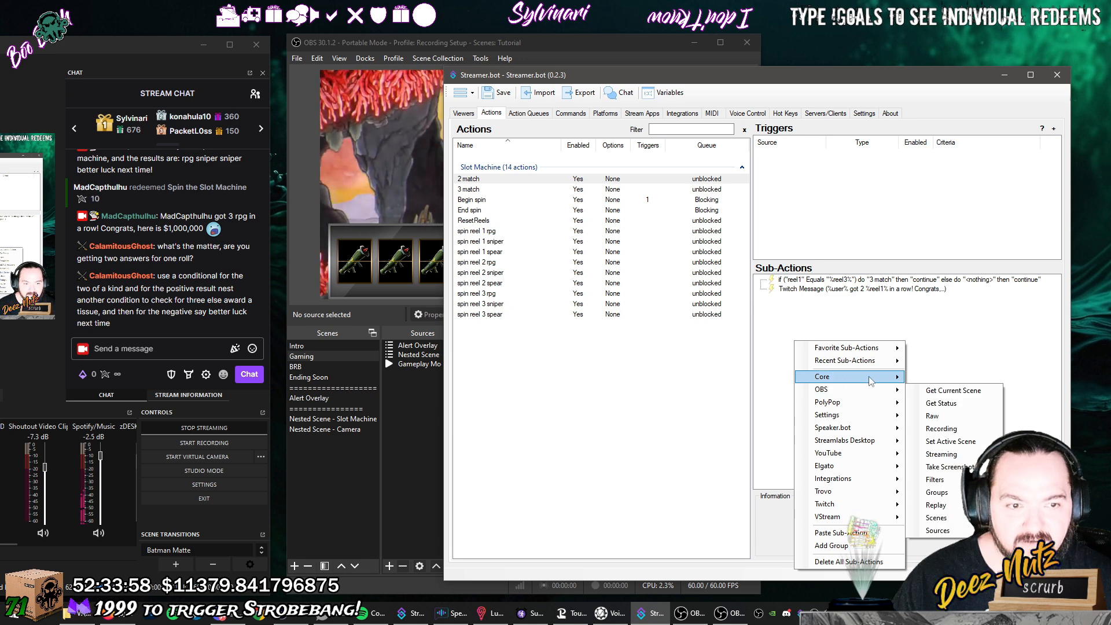
{"action": "mouse_move", "coordinate": [939, 397]}
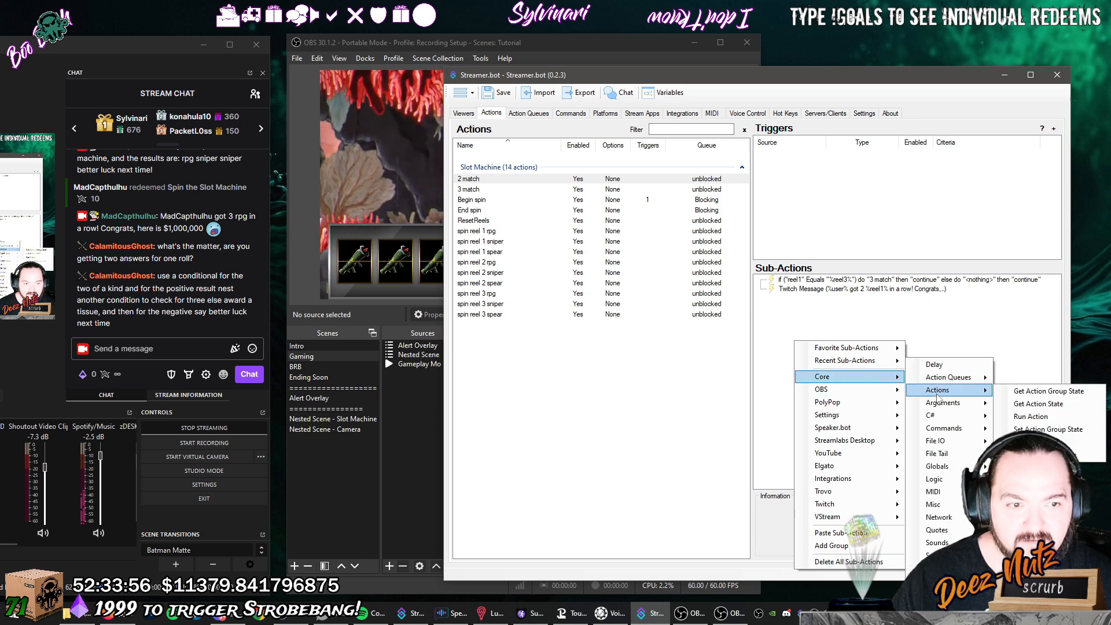
{"action": "left_click", "coordinate": [1030, 418]}
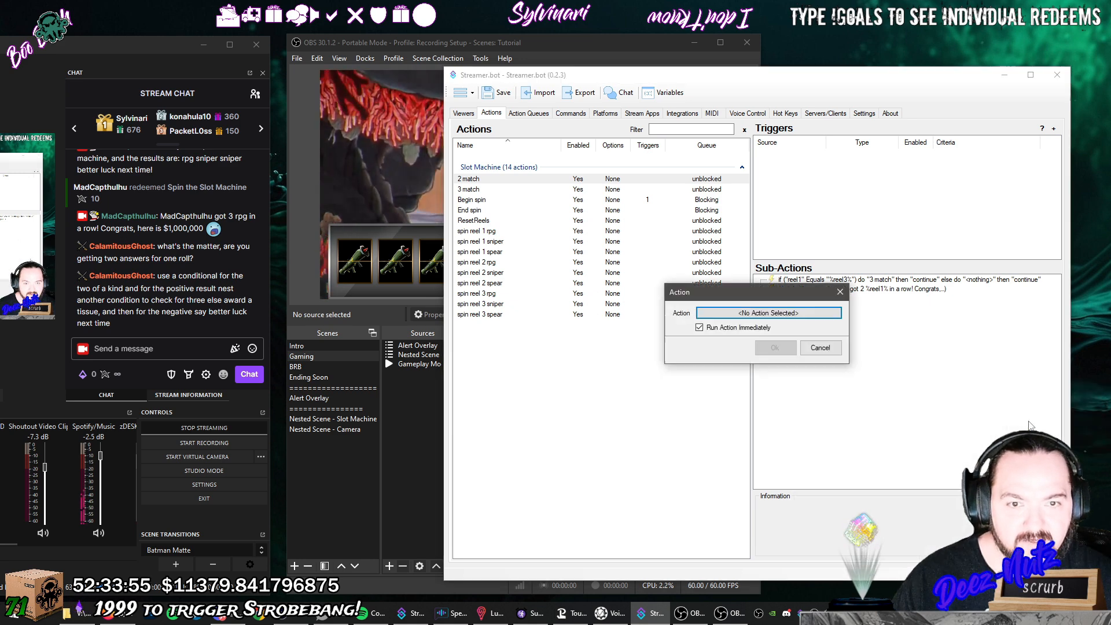
{"action": "left_click", "coordinate": [793, 313]}
{"action": "left_click", "coordinate": [775, 217]}
{"action": "type", "text": "end"}
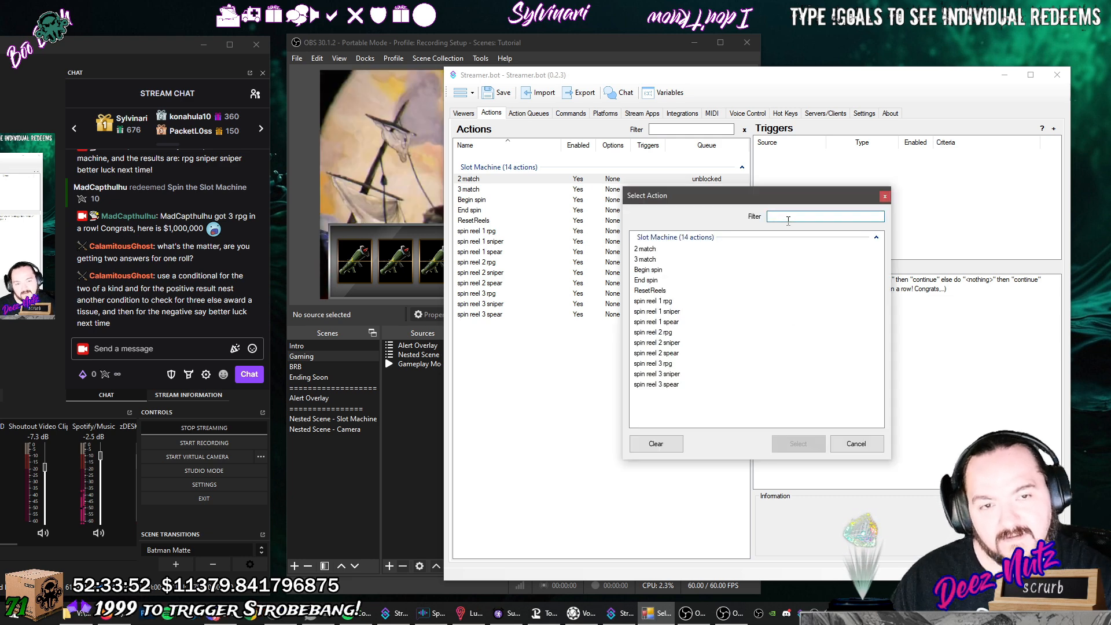
{"action": "left_click", "coordinate": [647, 249]}
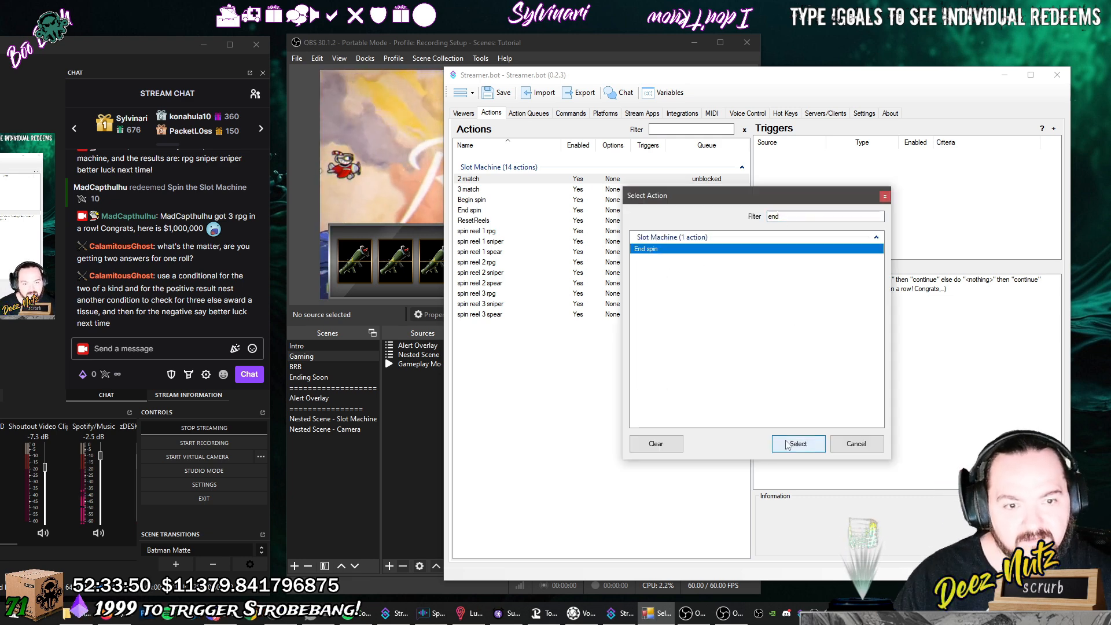
{"action": "left_click", "coordinate": [798, 443]}
{"action": "left_click", "coordinate": [775, 350]}
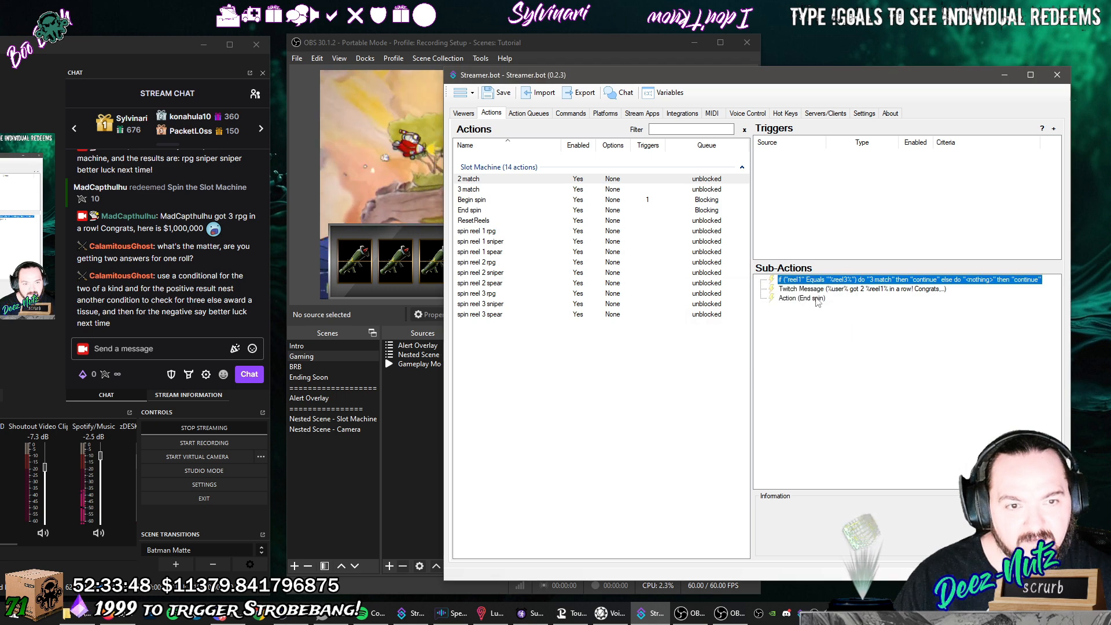
Set the if/else in 2 match to break after running 3 match when reel1 equals %reel3%.
{"action": "double_click", "coordinate": [924, 282]}
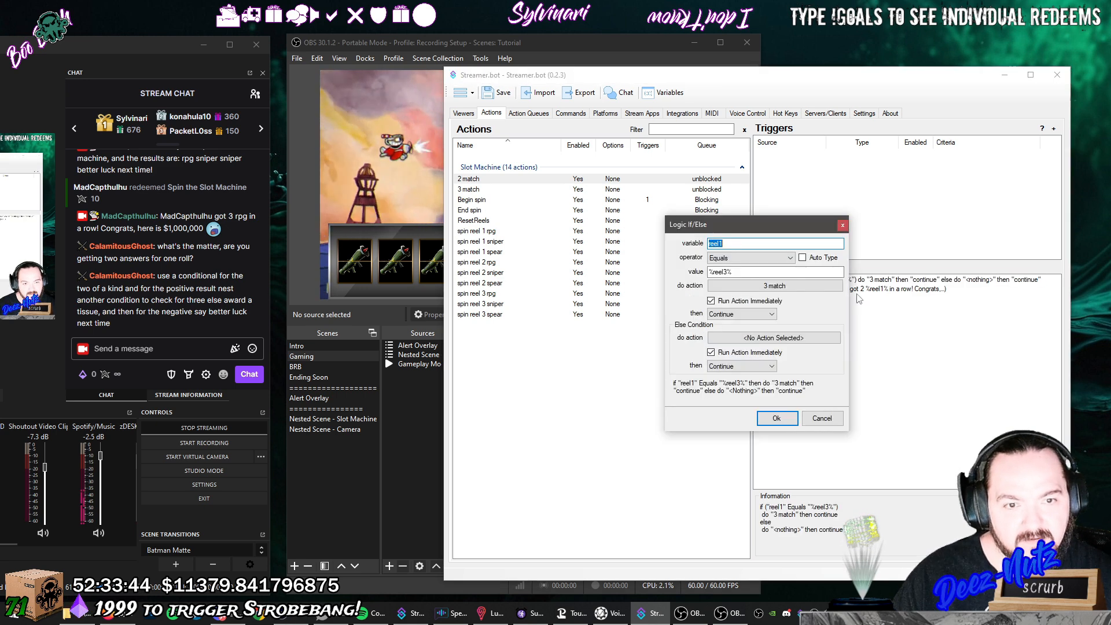
{"action": "left_click", "coordinate": [755, 316]}
{"action": "left_click", "coordinate": [741, 331]}
{"action": "left_click", "coordinate": [777, 418]}
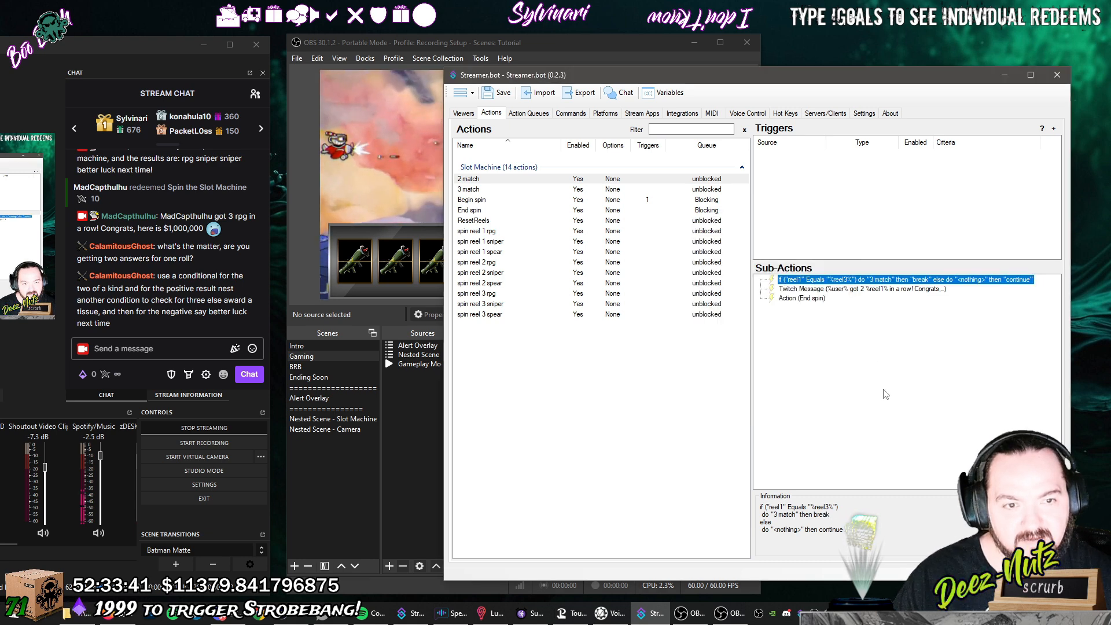
{"action": "left_click", "coordinate": [866, 375]}
{"action": "left_click", "coordinate": [849, 280]}
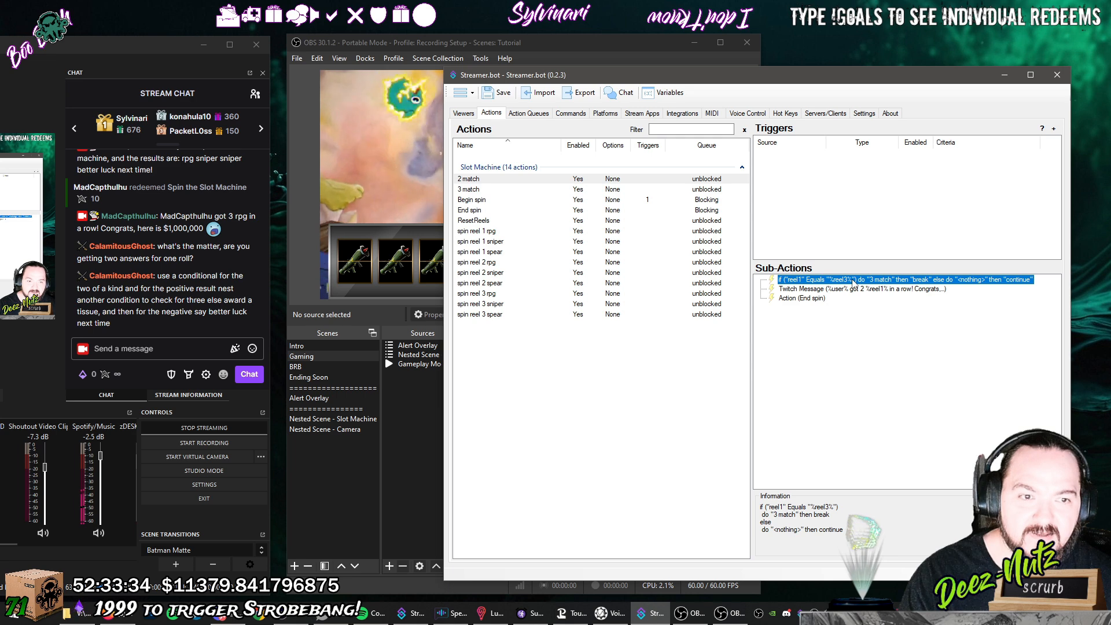
Add a Run Action sub-action for End spin after the Twitch message in the 3 match action.
{"action": "left_click", "coordinate": [505, 191]}
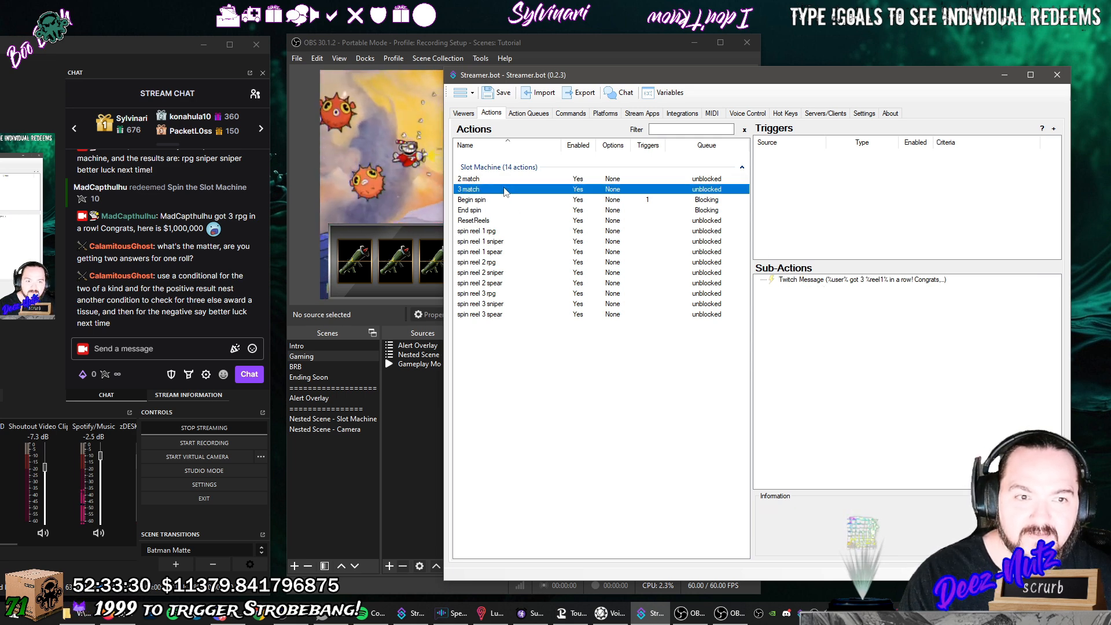
{"action": "right_click", "coordinate": [803, 316]}
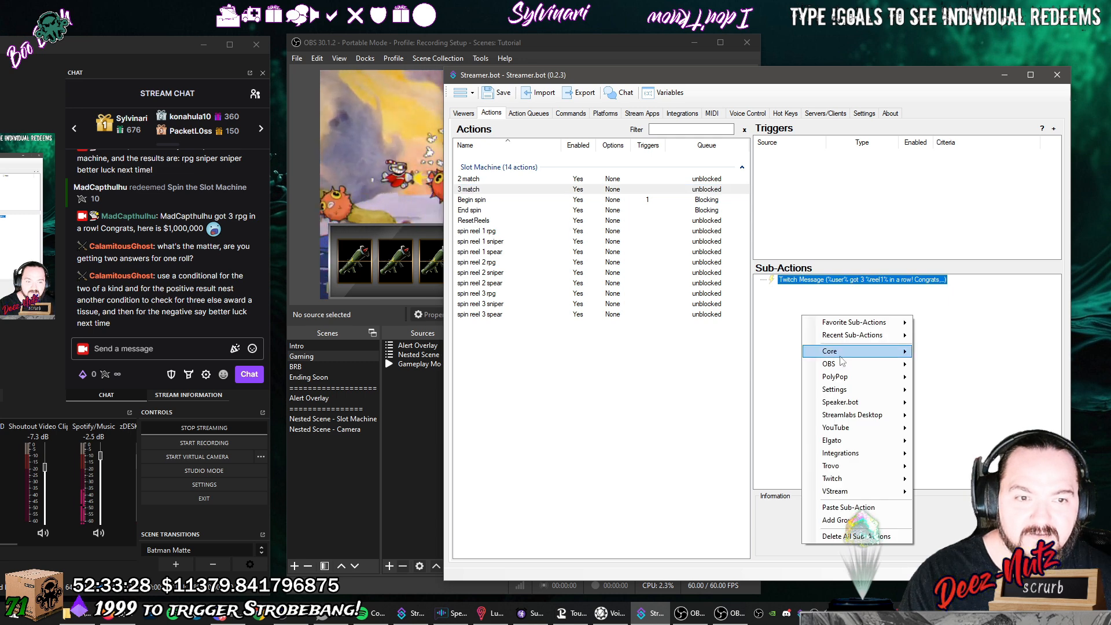
{"action": "mouse_move", "coordinate": [856, 354]}
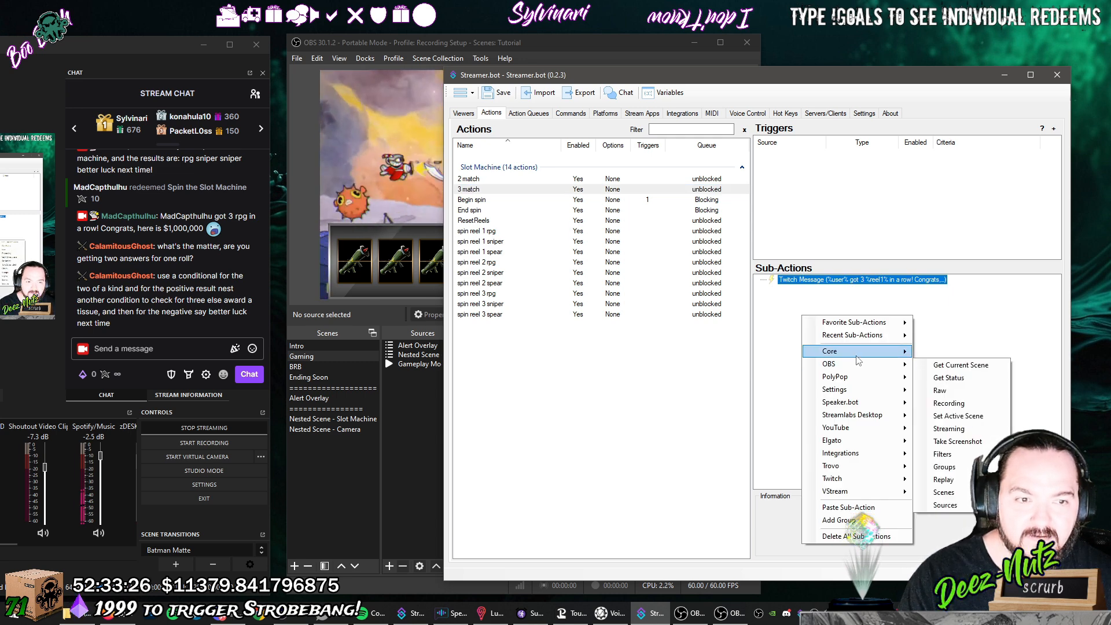
{"action": "mouse_move", "coordinate": [945, 378]}
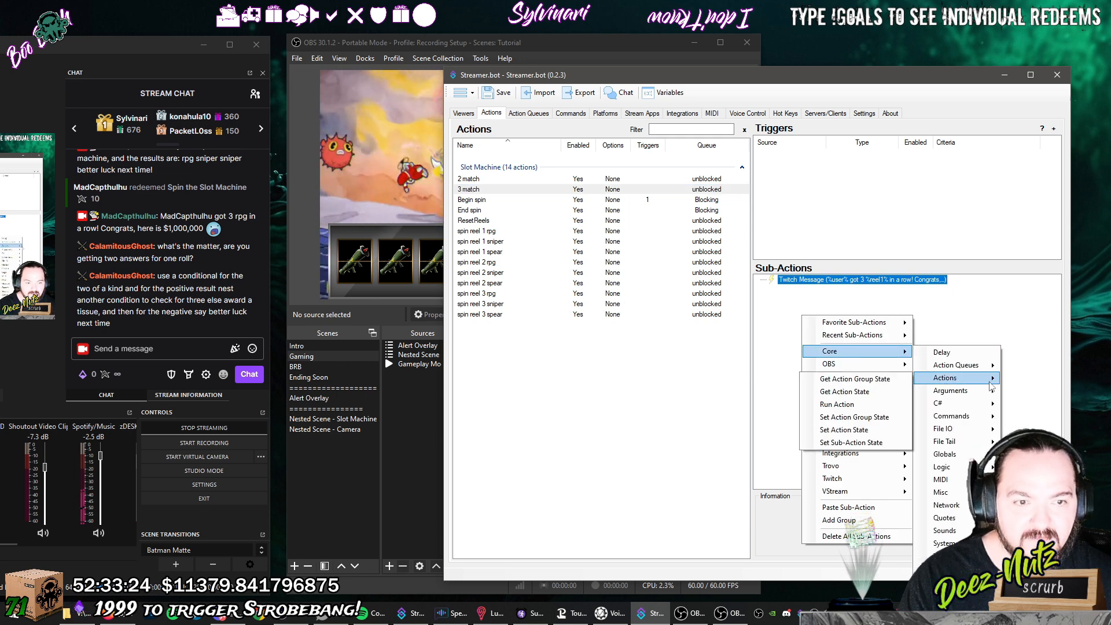
{"action": "left_click", "coordinate": [836, 405]}
{"action": "left_click", "coordinate": [770, 316]}
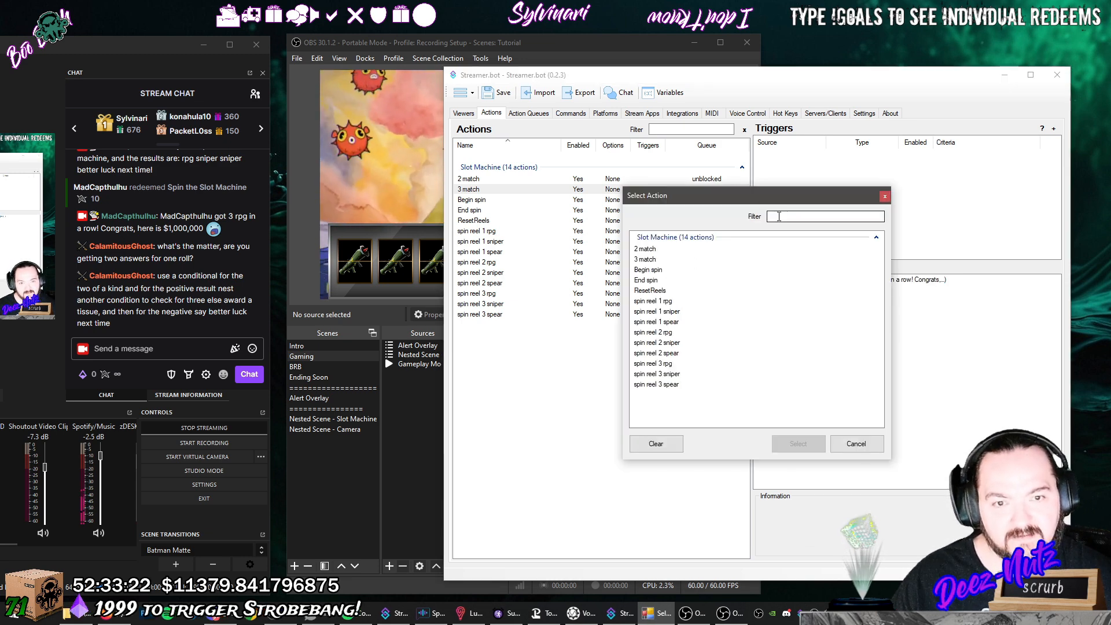
{"action": "left_click", "coordinate": [654, 280]}
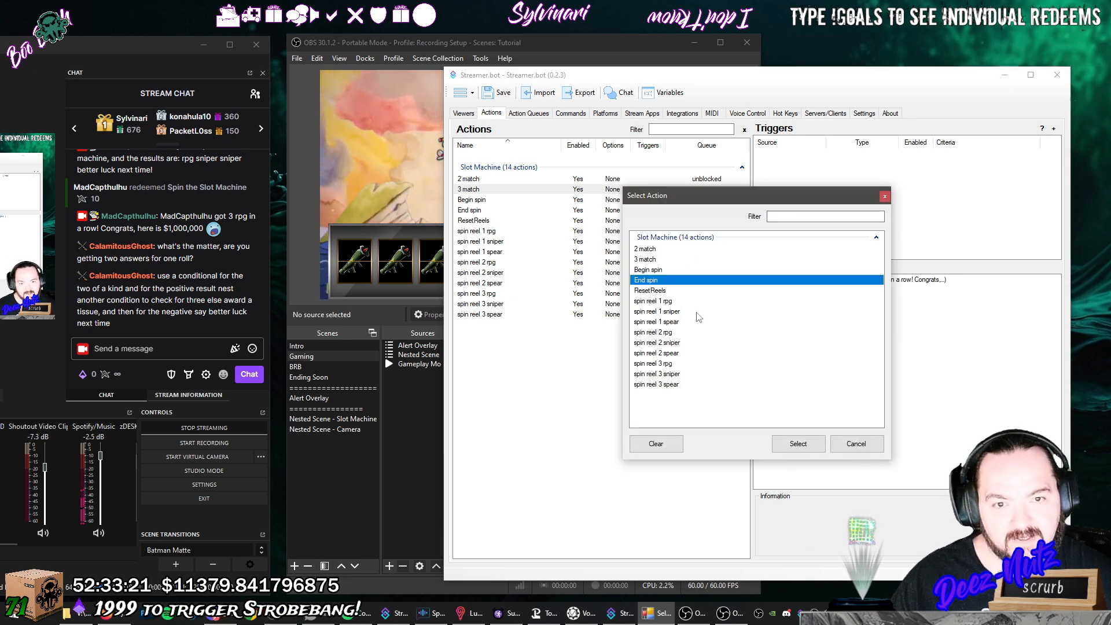
{"action": "left_click", "coordinate": [799, 444]}
{"action": "left_click", "coordinate": [775, 348]}
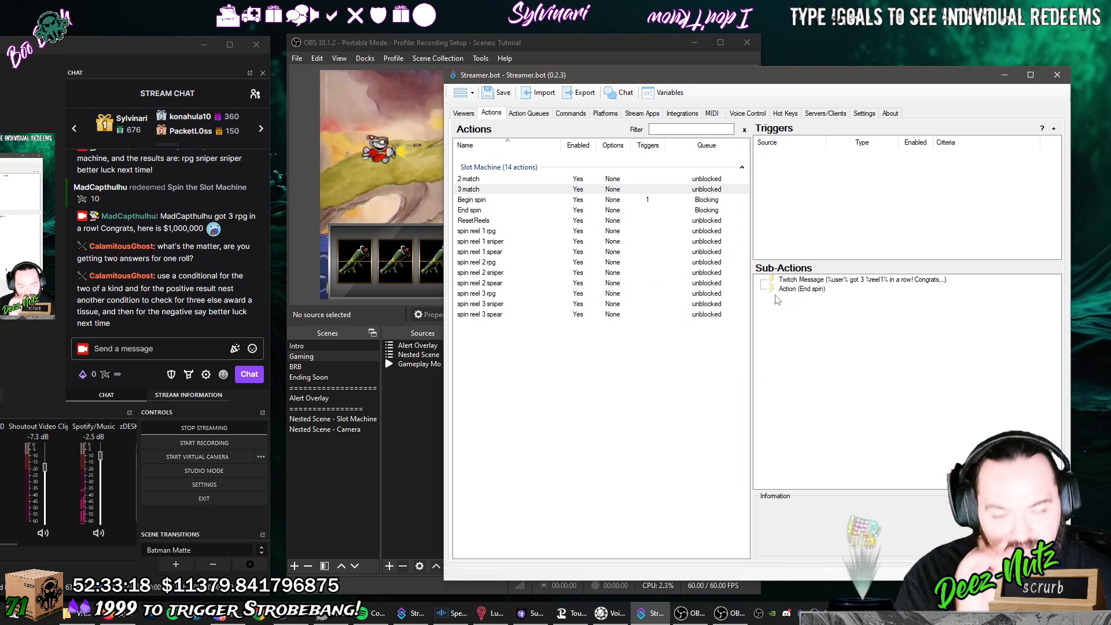
Create an action named "no match" in the Slot Machine group, assigned to the unblocked queue.
{"action": "left_click", "coordinate": [498, 210]}
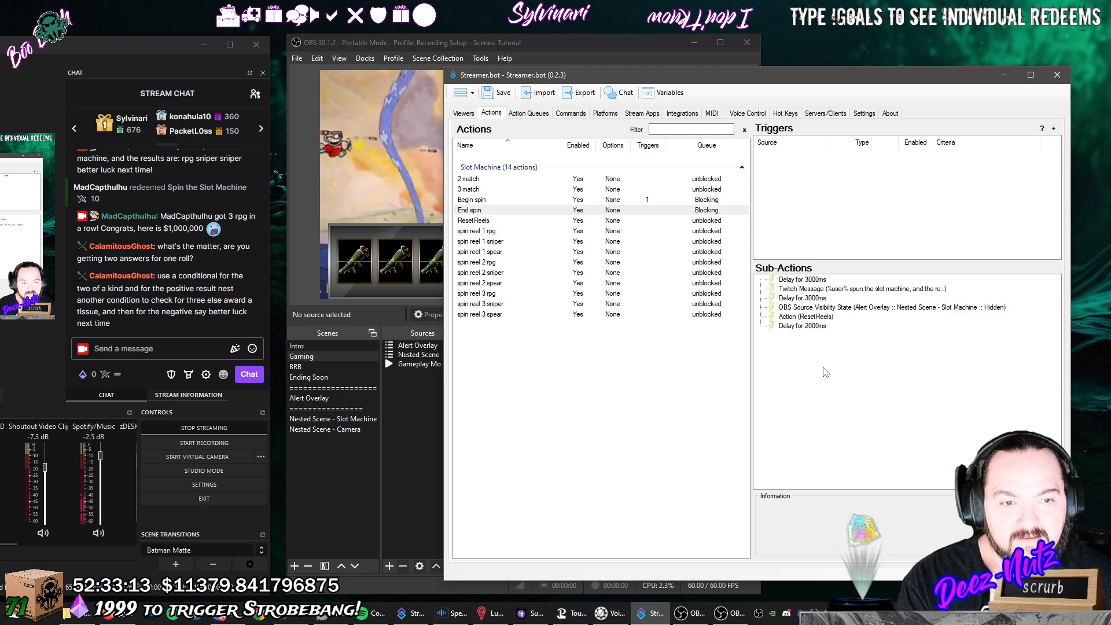
{"action": "left_click", "coordinate": [835, 291]}
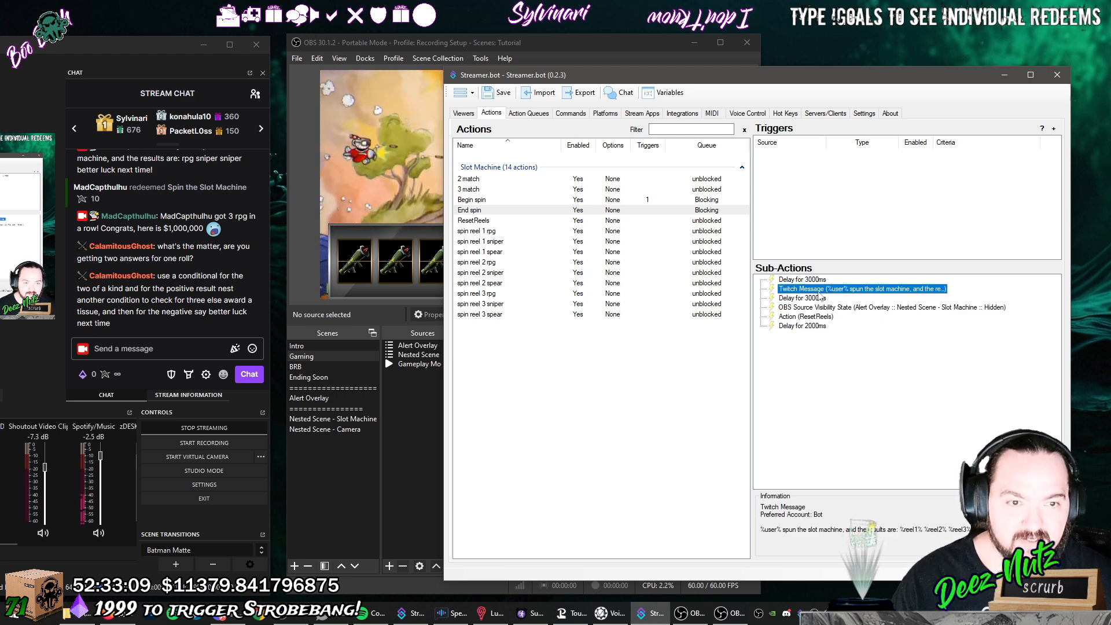
{"action": "right_click", "coordinate": [530, 350]}
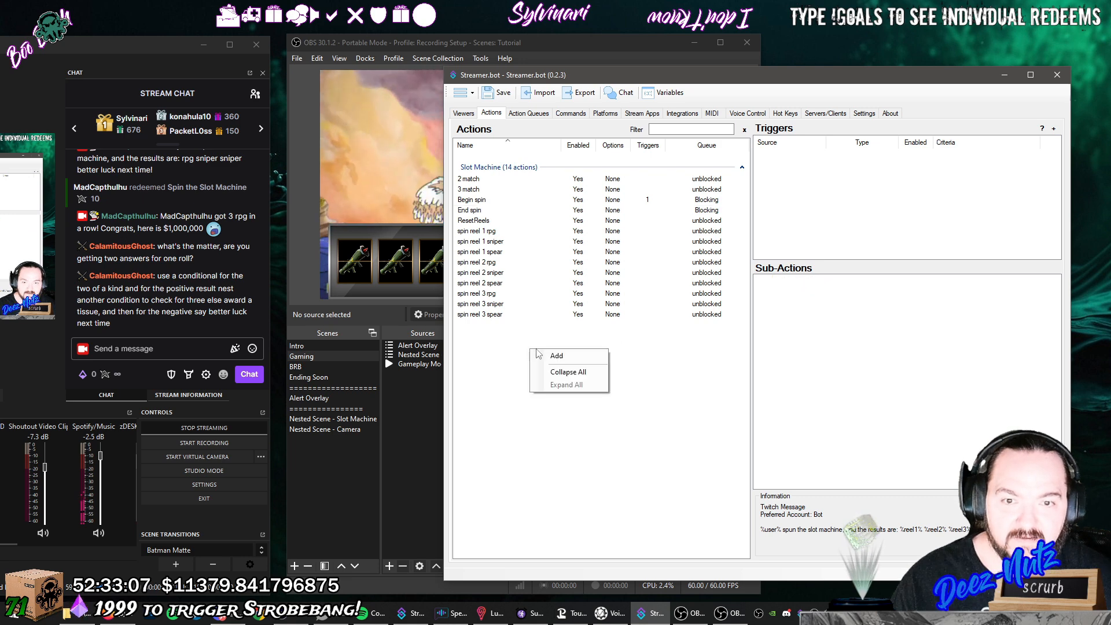
{"action": "left_click", "coordinate": [556, 356]}
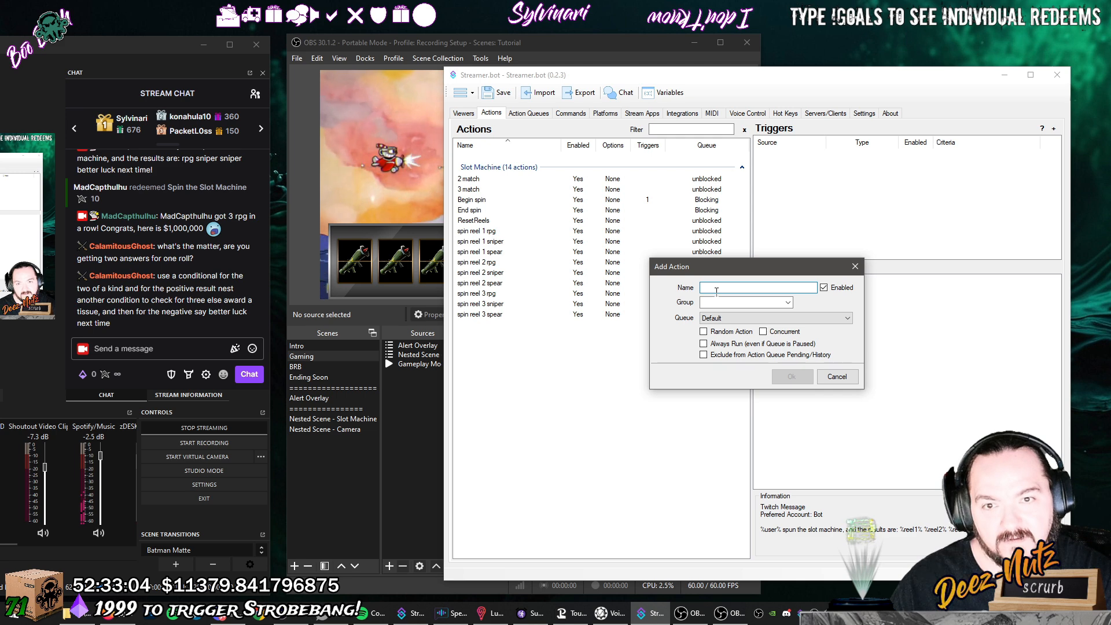
{"action": "type", "text": "no match"}
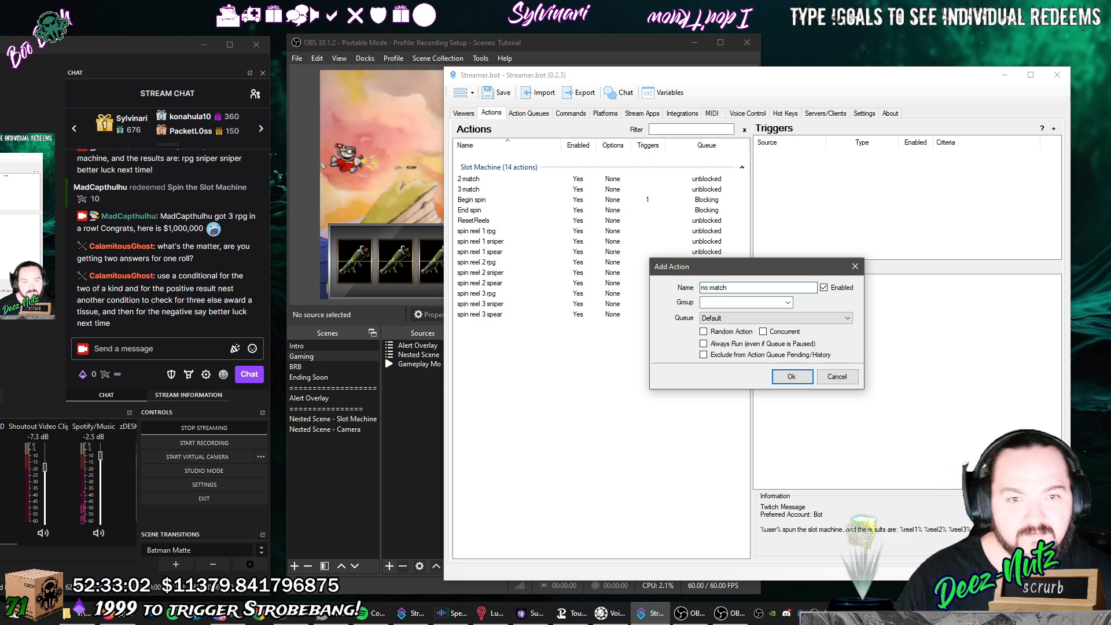
{"action": "left_click", "coordinate": [787, 301]}
{"action": "left_click", "coordinate": [785, 313]}
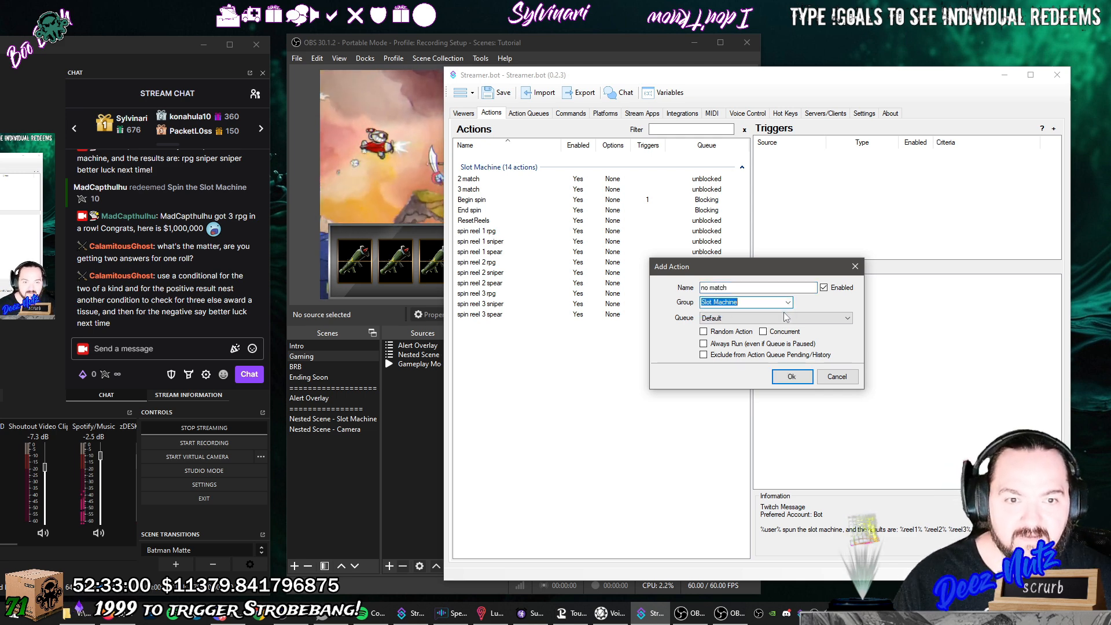
{"action": "left_click", "coordinate": [787, 318]}
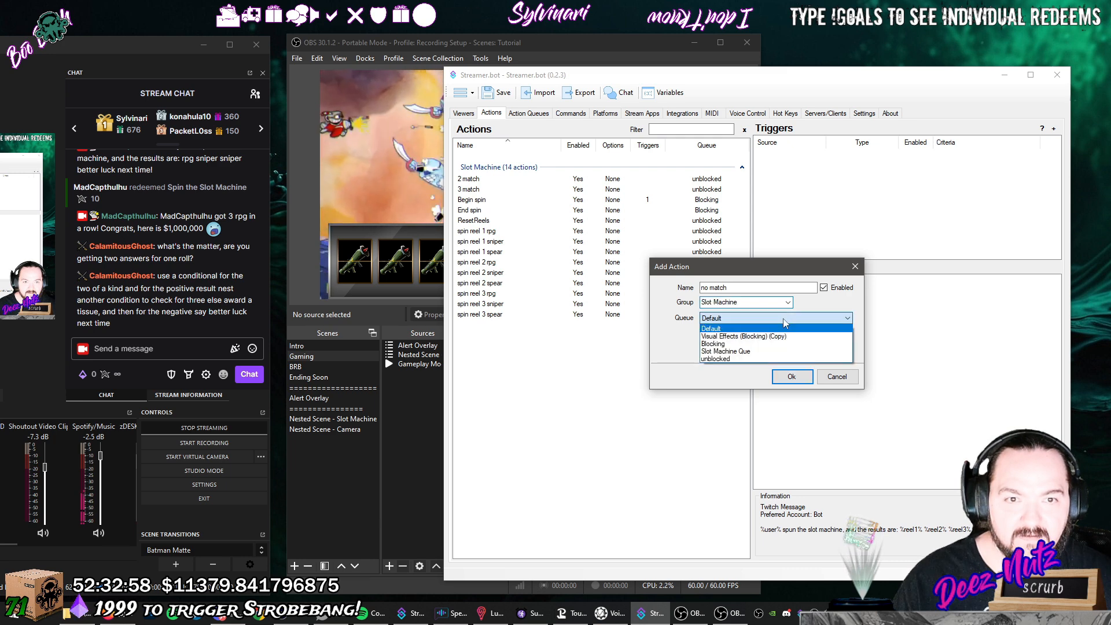
{"action": "left_click", "coordinate": [786, 359]}
{"action": "left_click", "coordinate": [792, 377]}
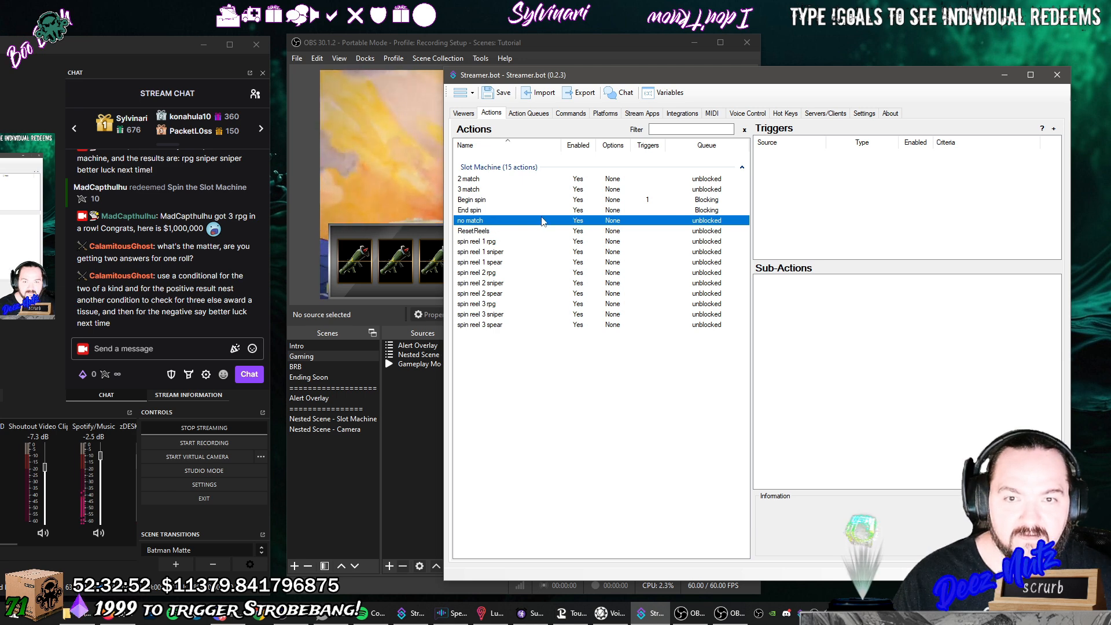
Set the if/else in Begin spin to break after running 2 match when reel1 equals %reel2%.
{"action": "left_click", "coordinate": [495, 180]}
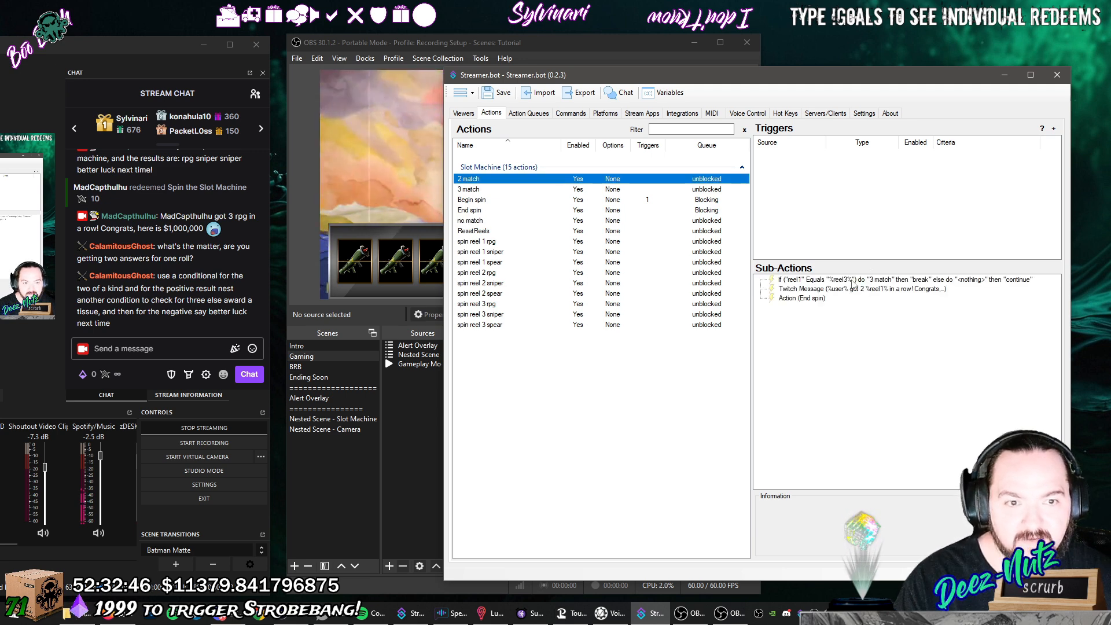
{"action": "left_click", "coordinate": [827, 281]}
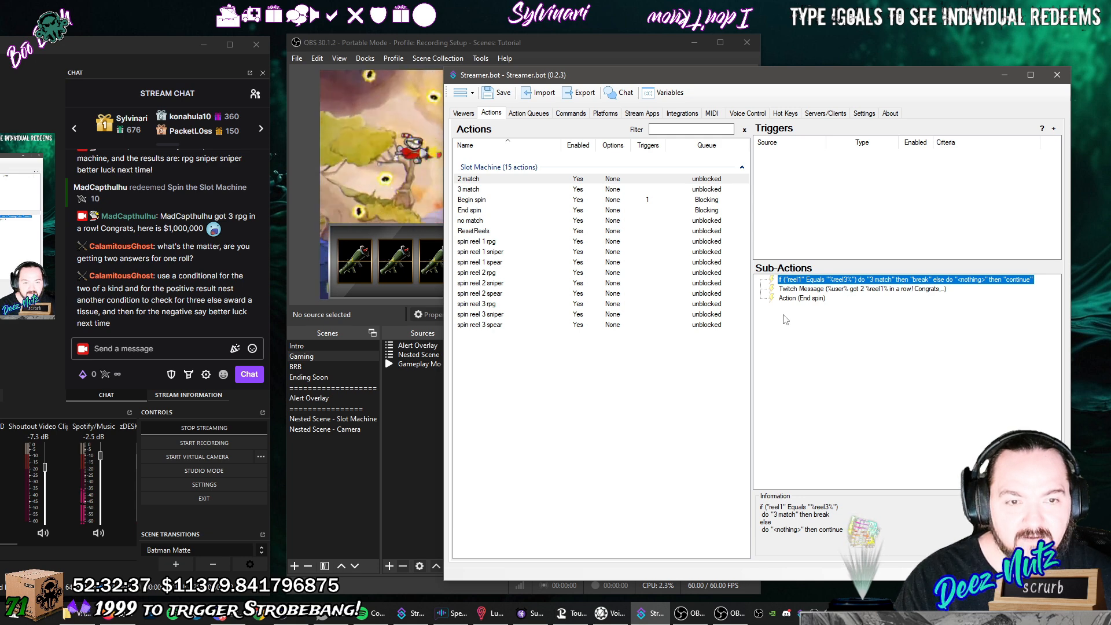
{"action": "left_click", "coordinate": [792, 328]}
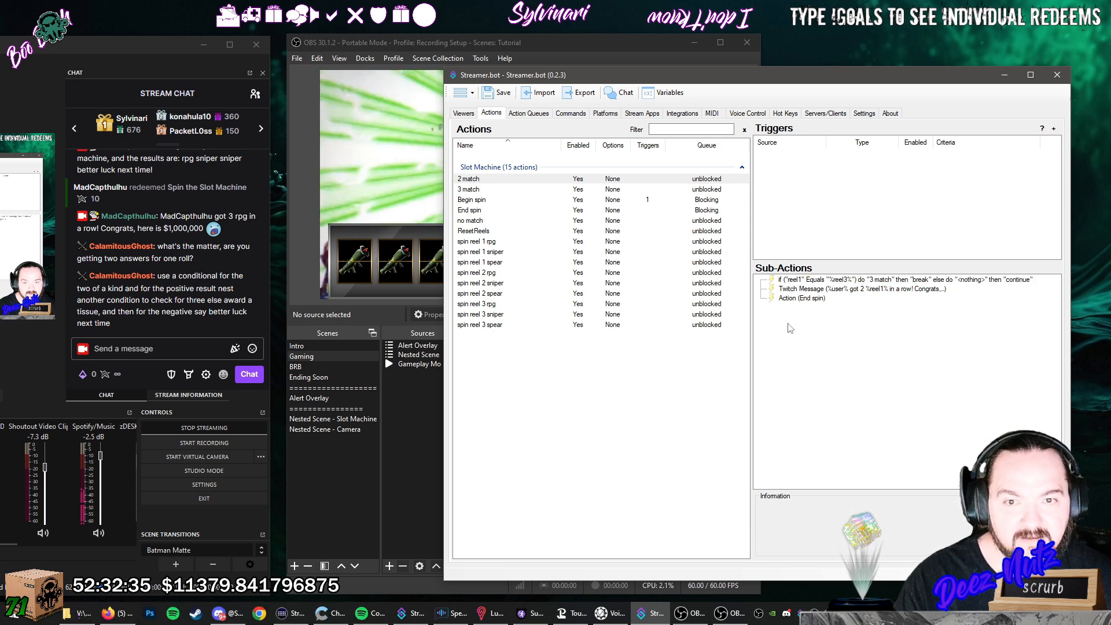
{"action": "left_click", "coordinate": [485, 201]}
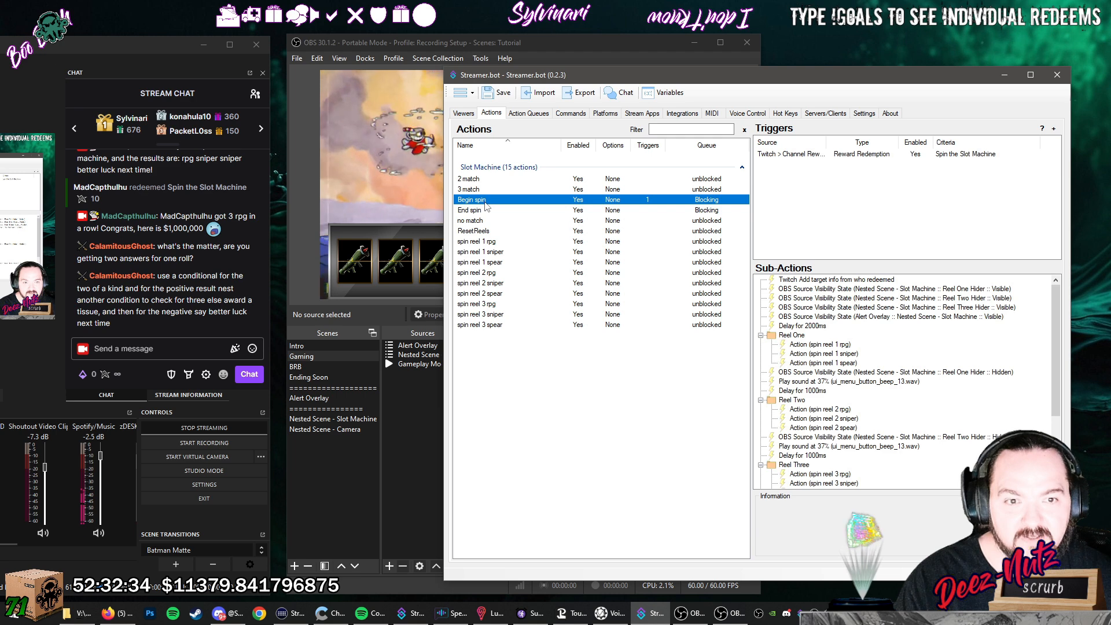
{"action": "scroll", "coordinate": [868, 404], "scroll_direction": "down", "scroll_amount": 5}
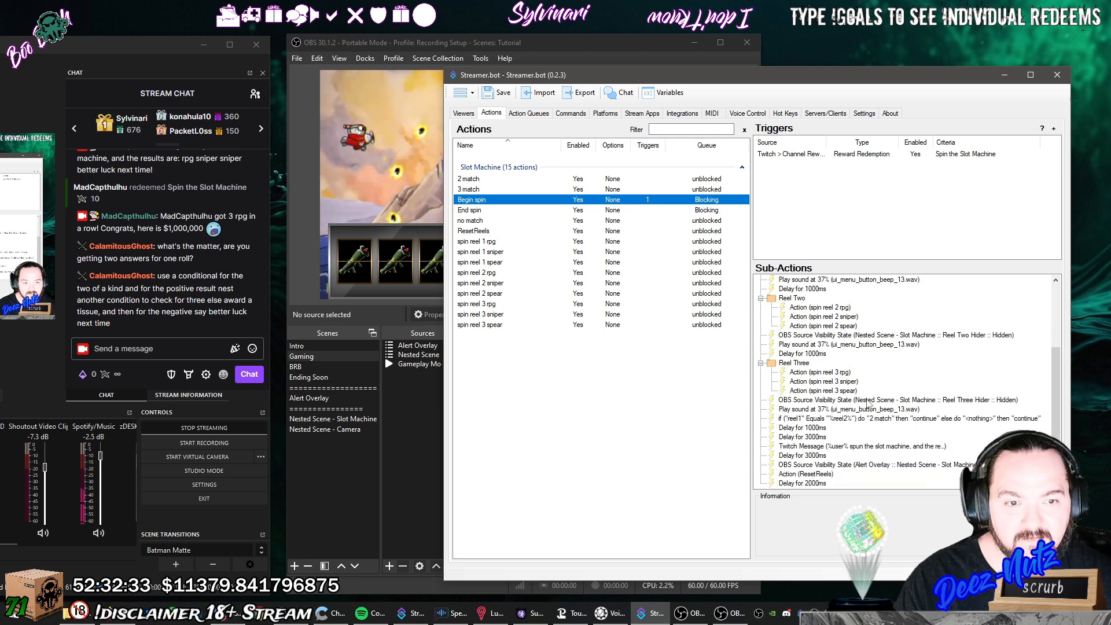
{"action": "left_click", "coordinate": [825, 419]}
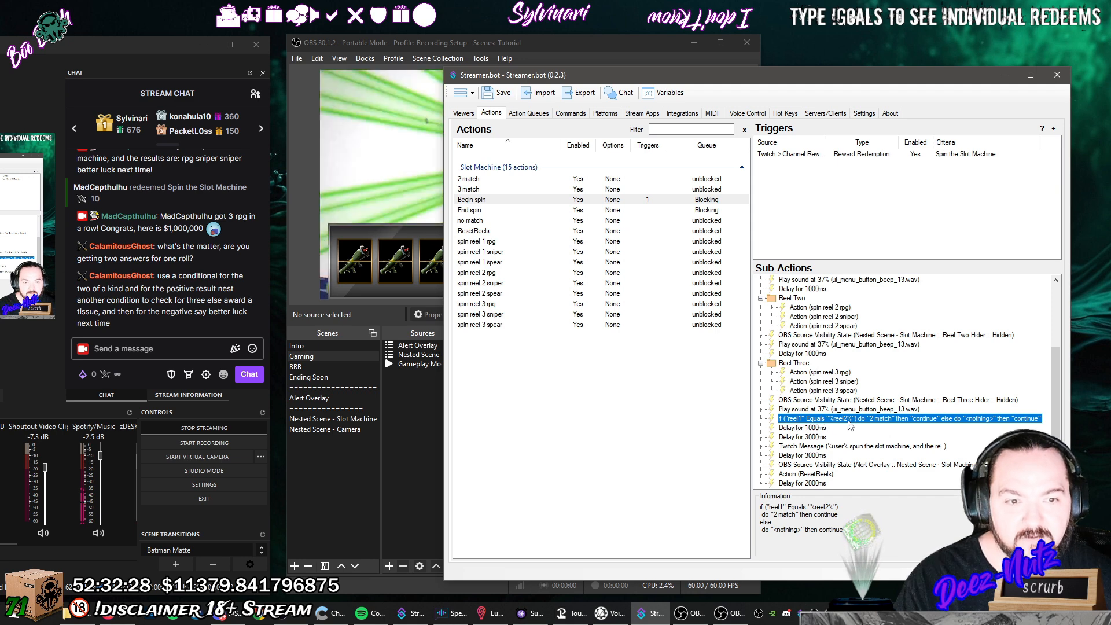
{"action": "double_click", "coordinate": [914, 424]}
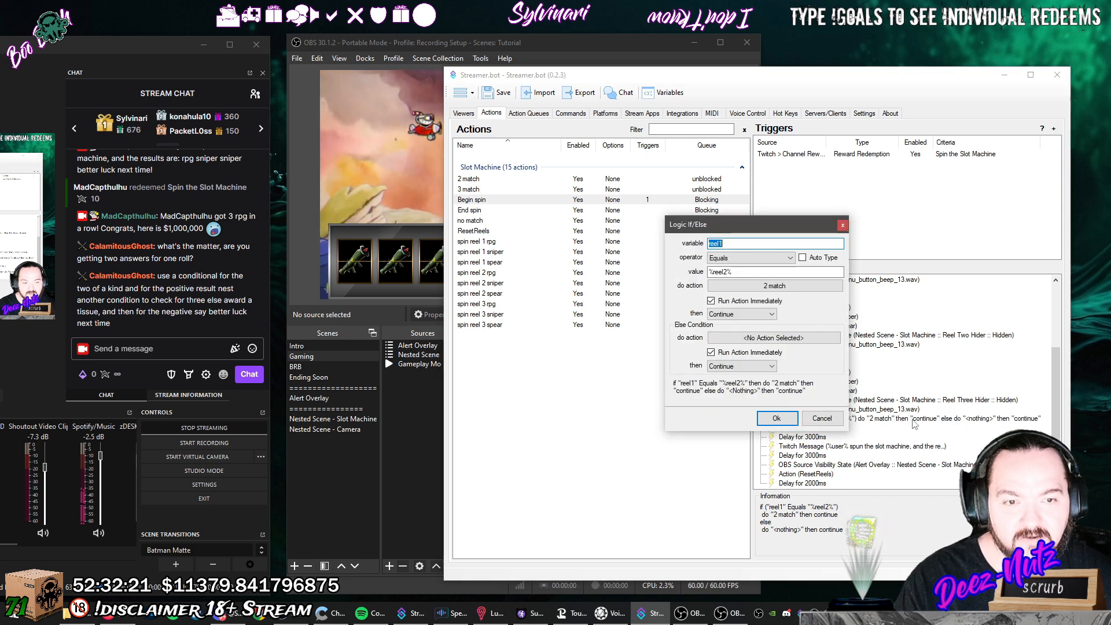
{"action": "left_click", "coordinate": [749, 319]}
{"action": "left_click", "coordinate": [752, 332]}
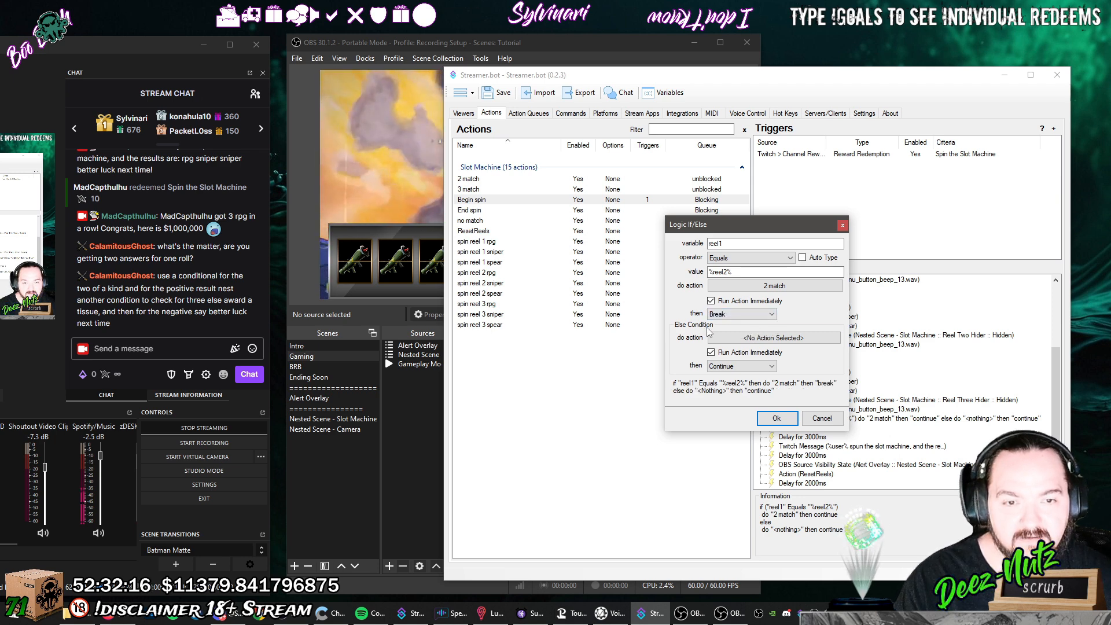
Set the else condition of the same Begin spin if/else to run no match and break.
{"action": "left_click", "coordinate": [733, 343]}
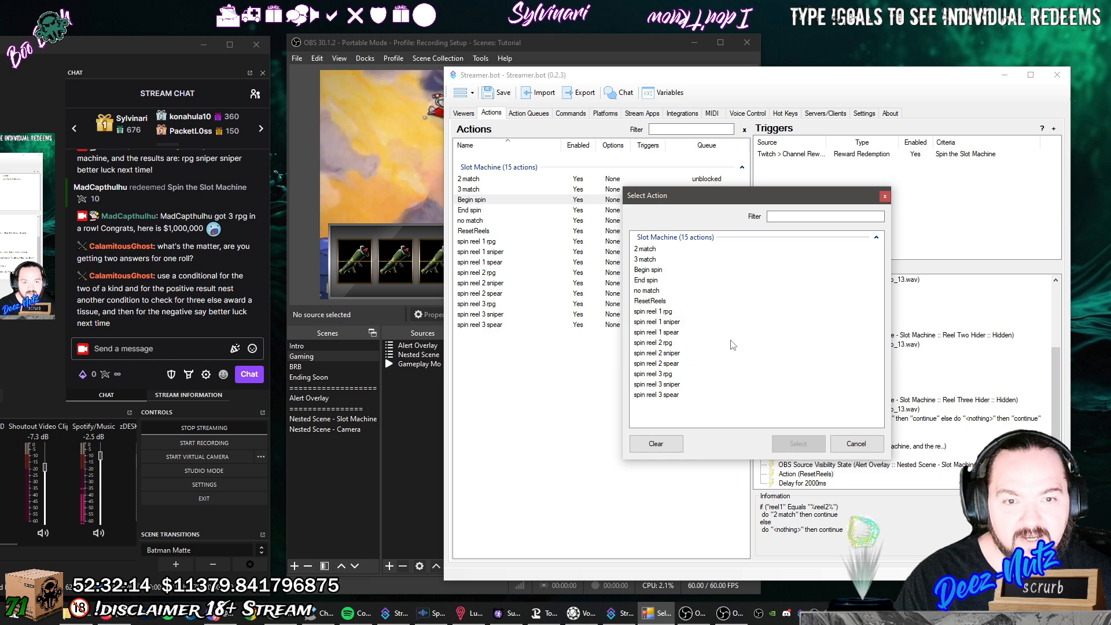
{"action": "left_click", "coordinate": [660, 292]}
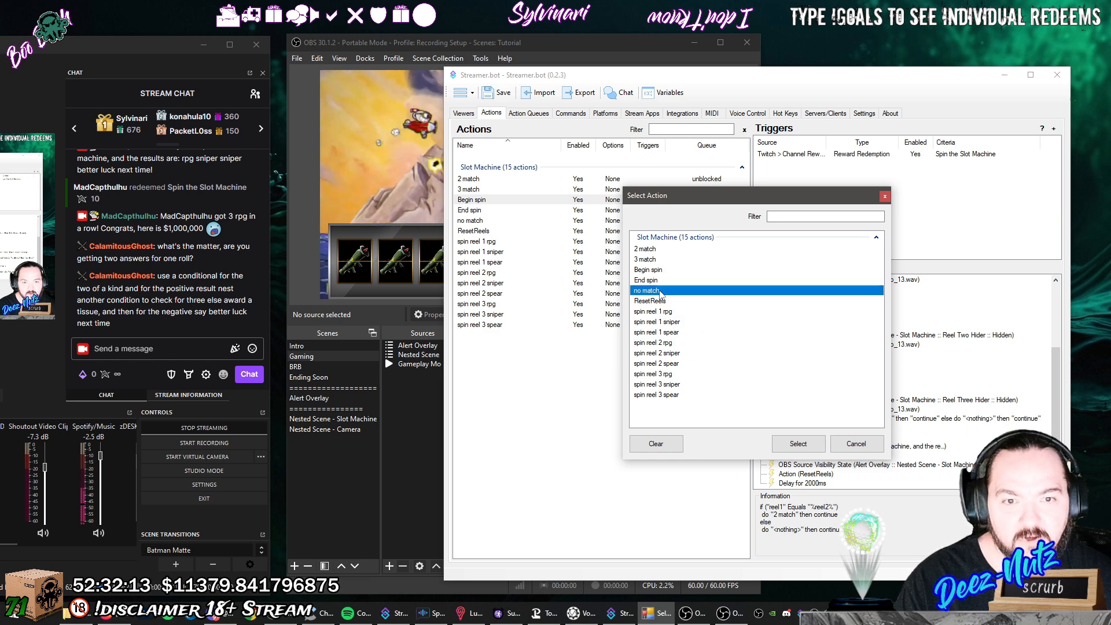
{"action": "left_click", "coordinate": [810, 444]}
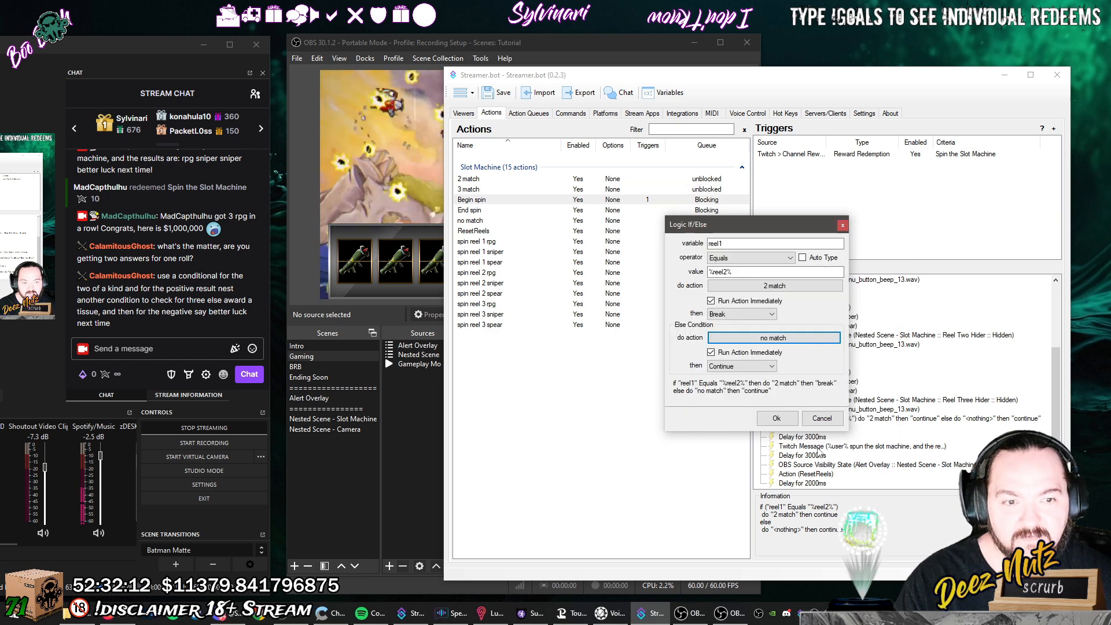
{"action": "left_click", "coordinate": [738, 368]}
{"action": "left_click", "coordinate": [730, 386]}
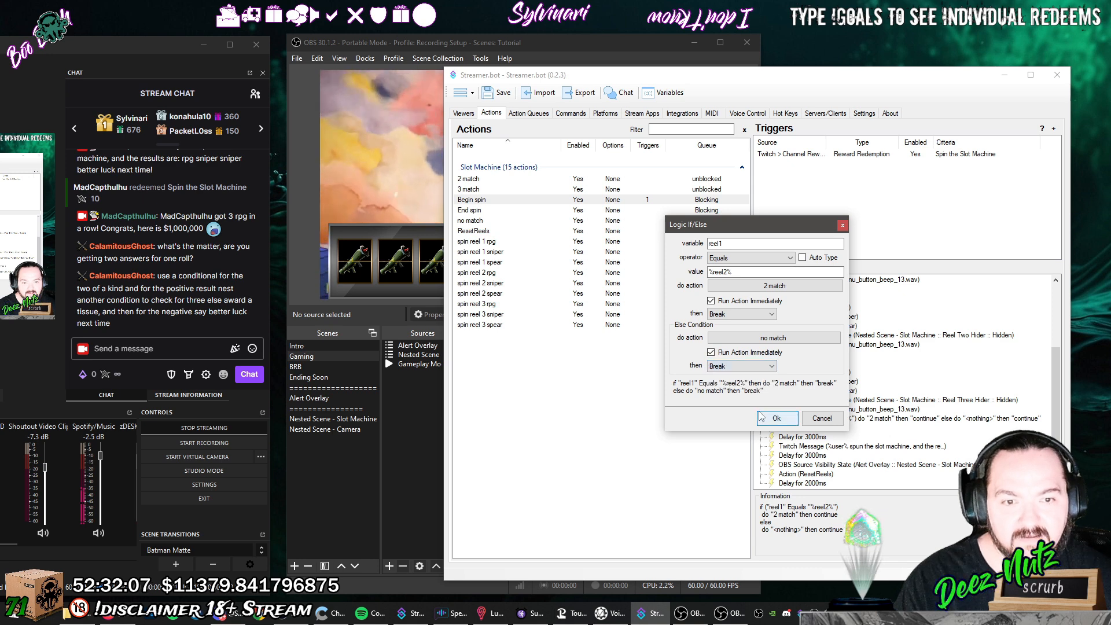
{"action": "left_click", "coordinate": [768, 419]}
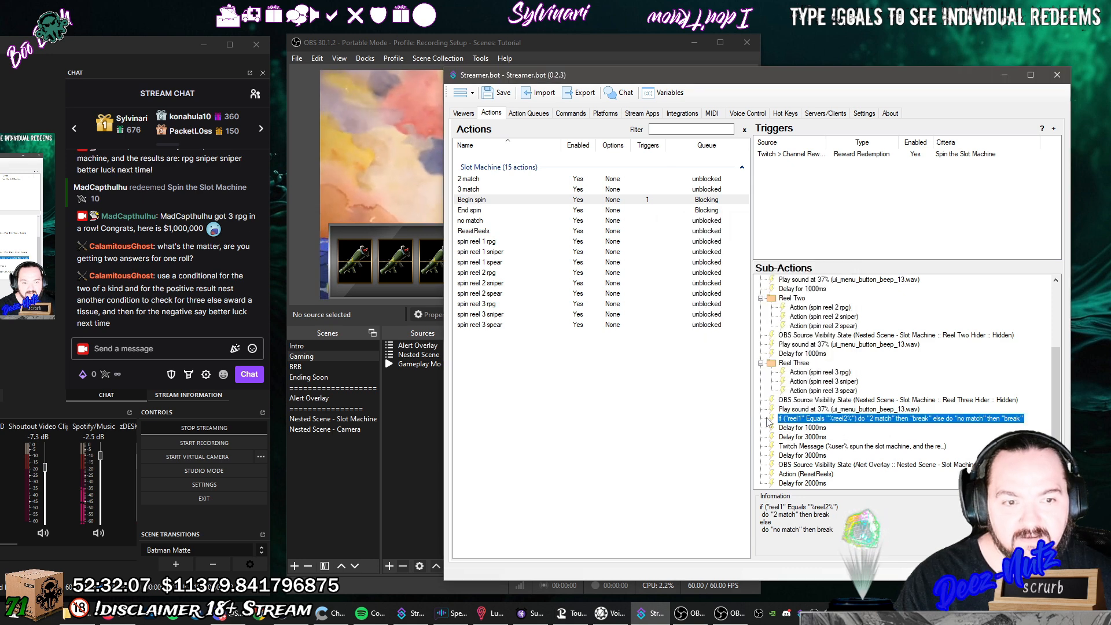
Delete the 1000 ms delay and both 3000 ms delays that follow the if/else in Begin spin.
{"action": "left_click", "coordinate": [810, 428]}
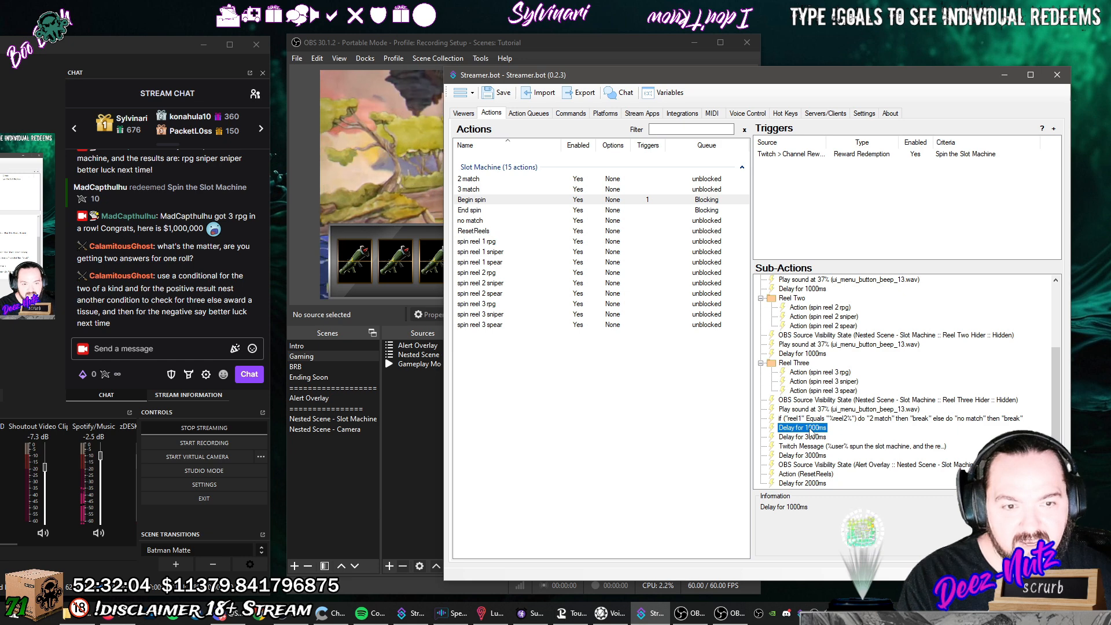
{"action": "key", "text": "Delete"}
{"action": "left_click", "coordinate": [790, 356]}
{"action": "left_click", "coordinate": [807, 438]}
{"action": "key", "text": "Delete"}
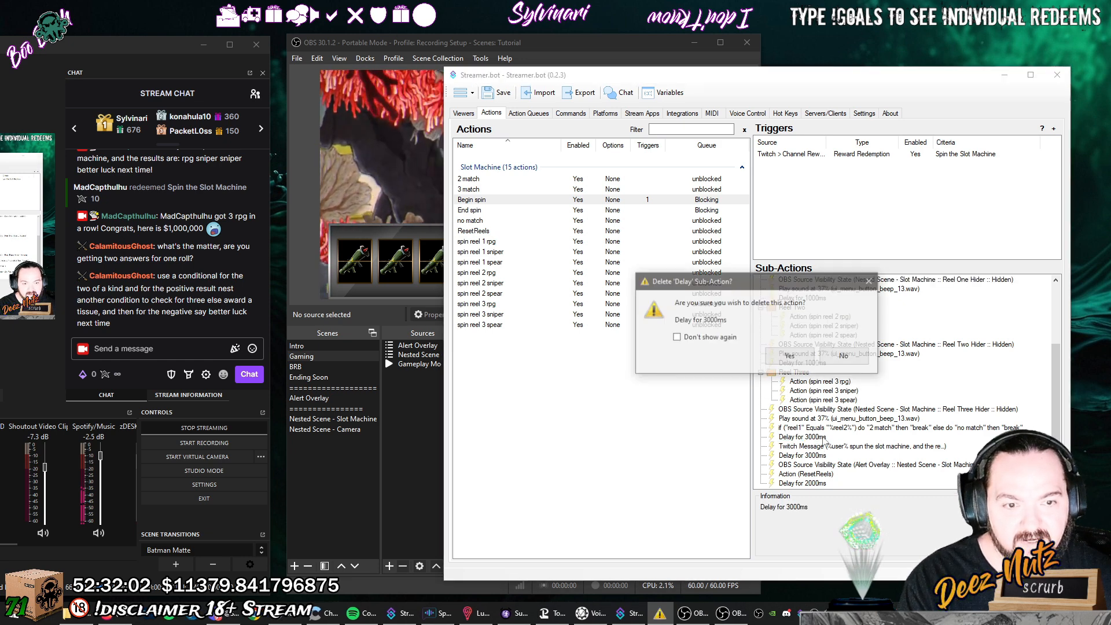
{"action": "left_click", "coordinate": [790, 357]}
{"action": "left_click", "coordinate": [811, 456]}
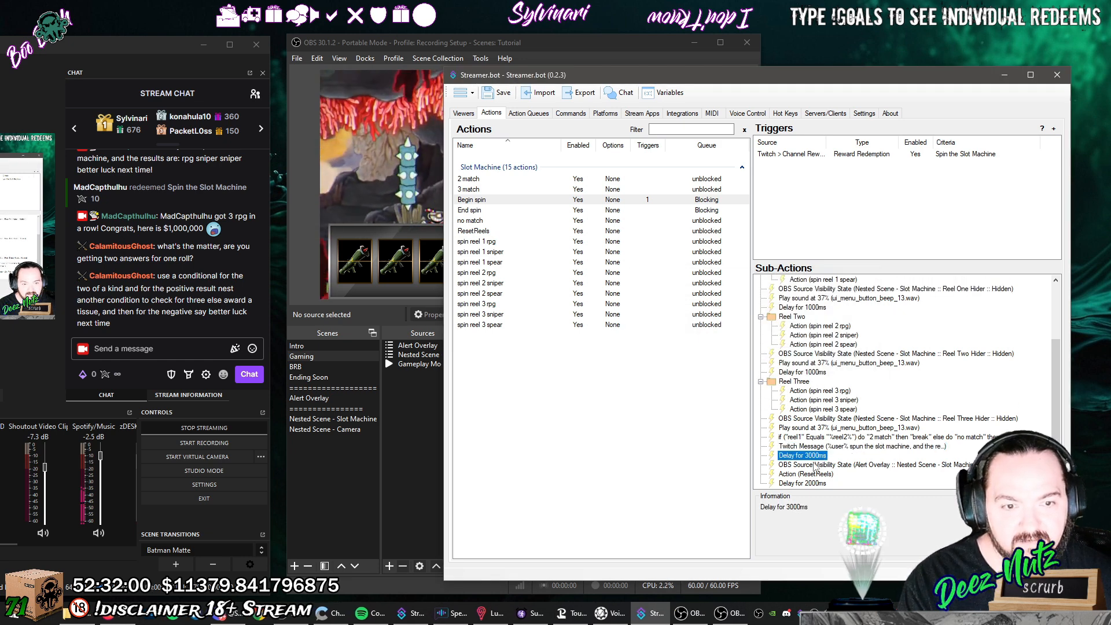
{"action": "key", "text": "Delete"}
{"action": "left_click", "coordinate": [790, 356]}
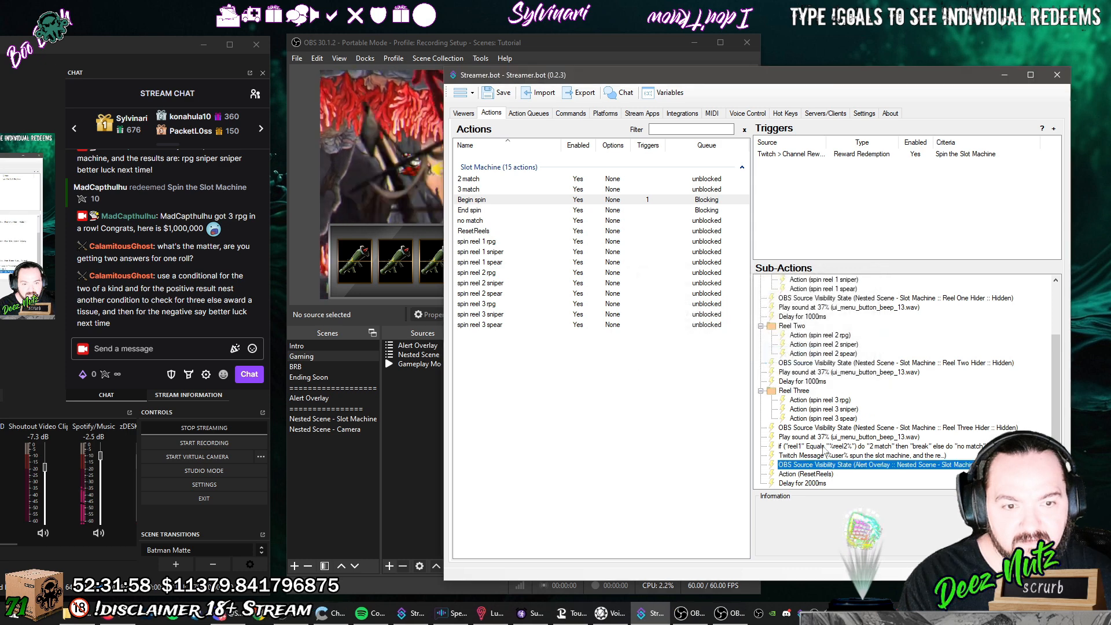
Delete the Twitch message and the ResetReels action after the if/else in Begin spin.
{"action": "left_click", "coordinate": [828, 456]}
{"action": "key", "text": "Delete"}
{"action": "left_click", "coordinate": [789, 356]}
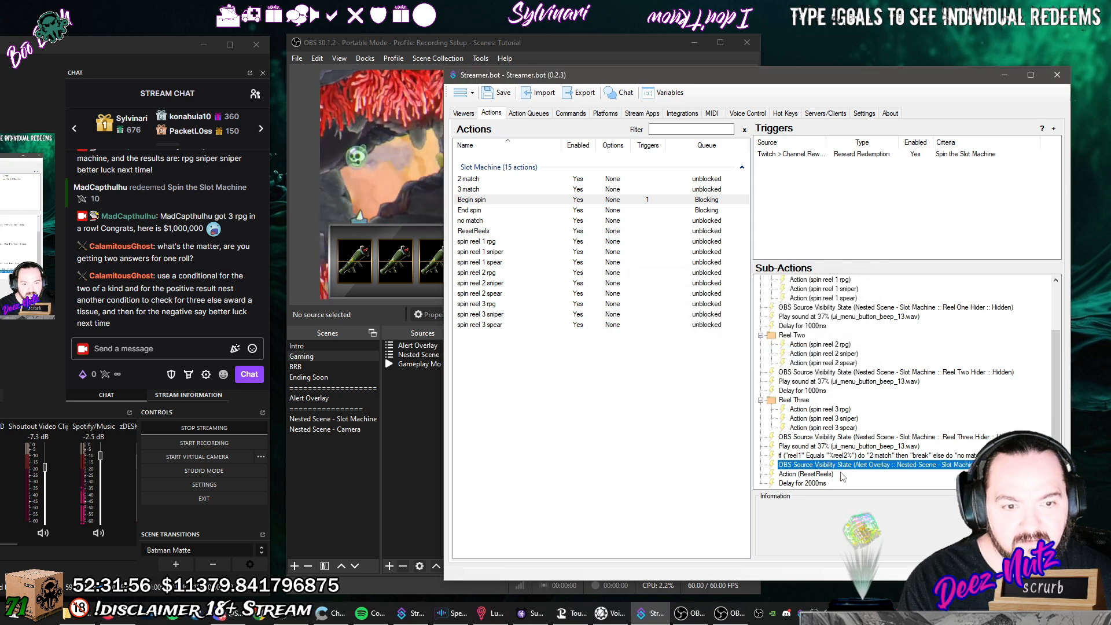
{"action": "left_click", "coordinate": [827, 475]}
{"action": "key", "text": "Delete"}
{"action": "left_click", "coordinate": [790, 356]}
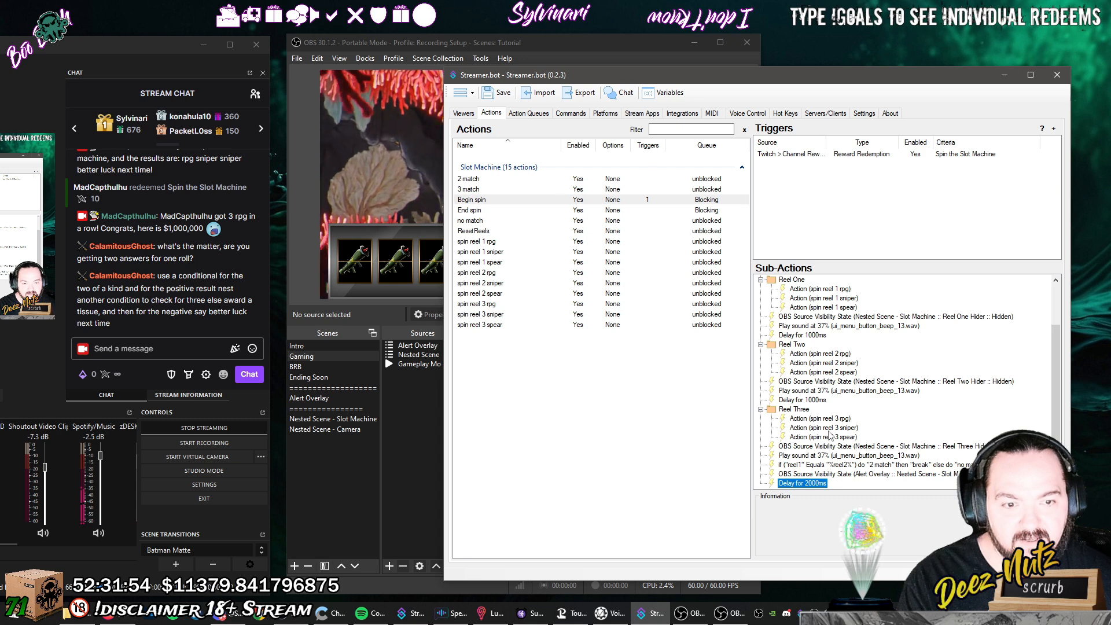
Delete the final 2000 ms delay and the sub-action hiding the Slot Machine nested scene in Alert Overlay from Begin spin.
{"action": "key", "text": "Delete"}
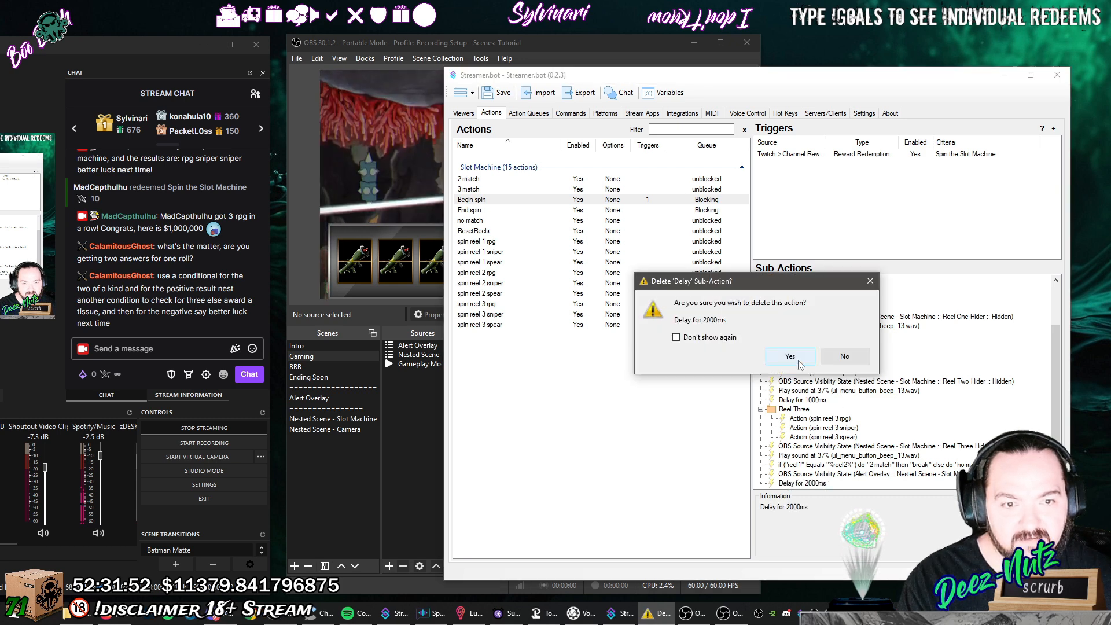
{"action": "key", "text": "Return"}
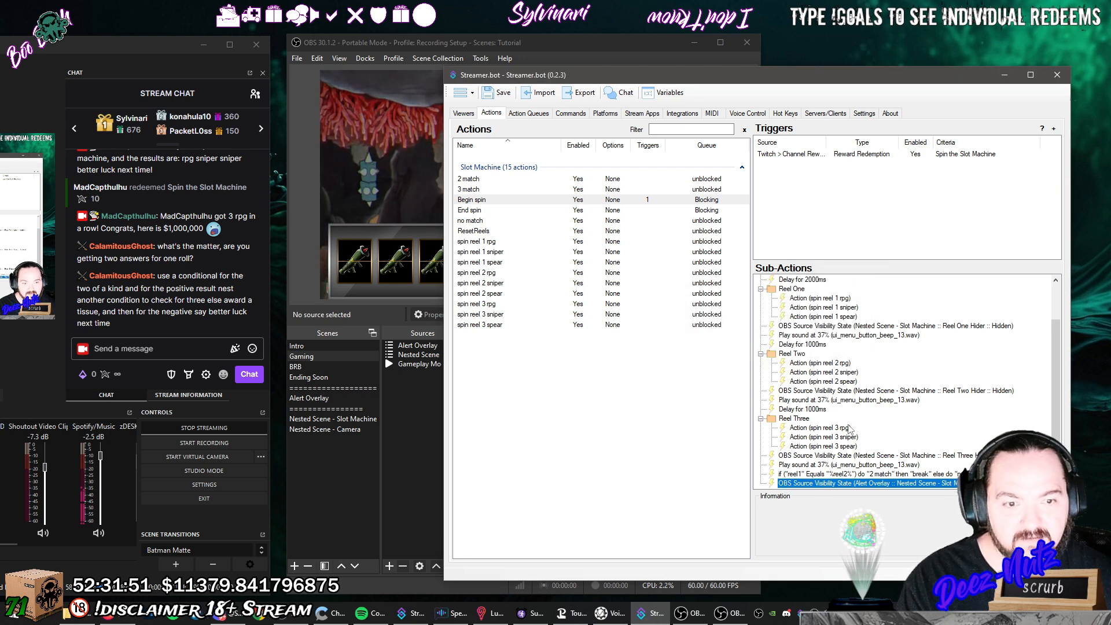
{"action": "left_click", "coordinate": [879, 484]}
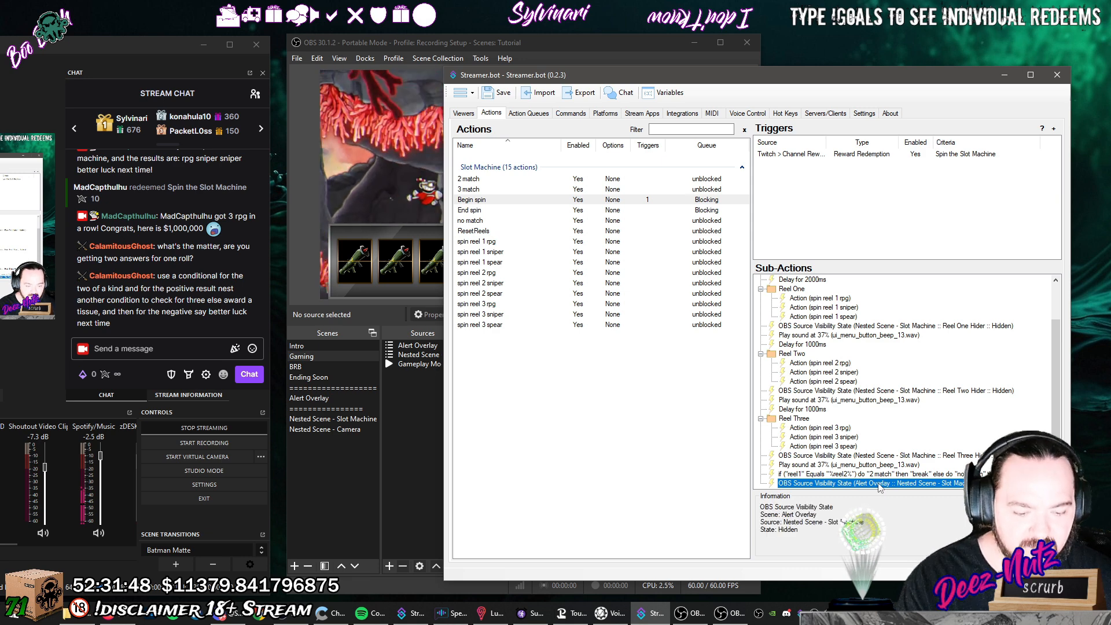
{"action": "key", "text": "Delete"}
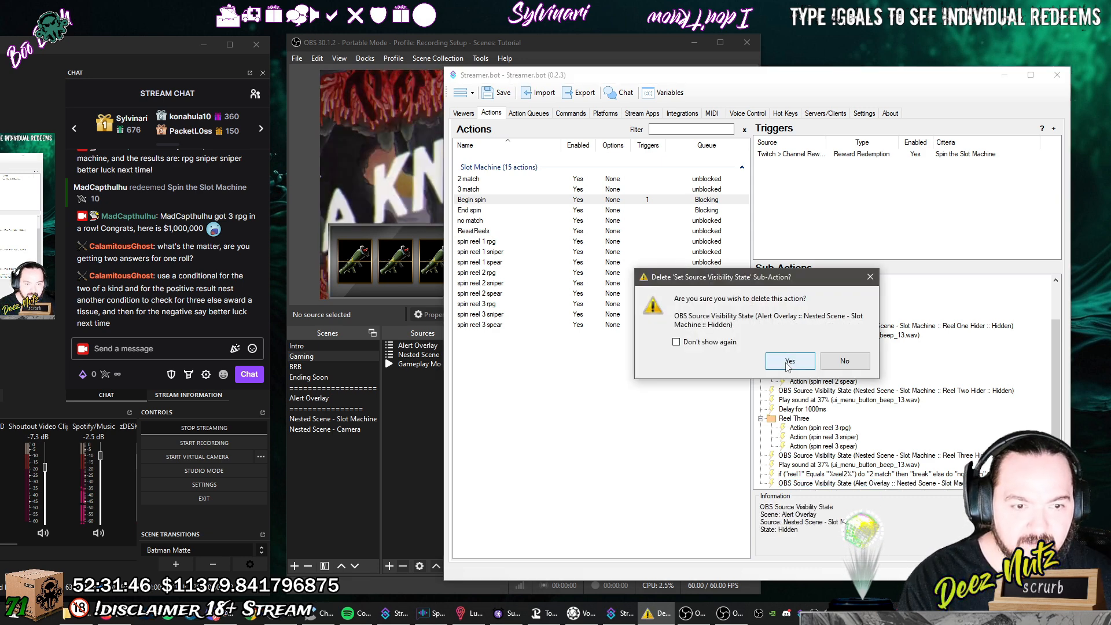
{"action": "left_click", "coordinate": [791, 363]}
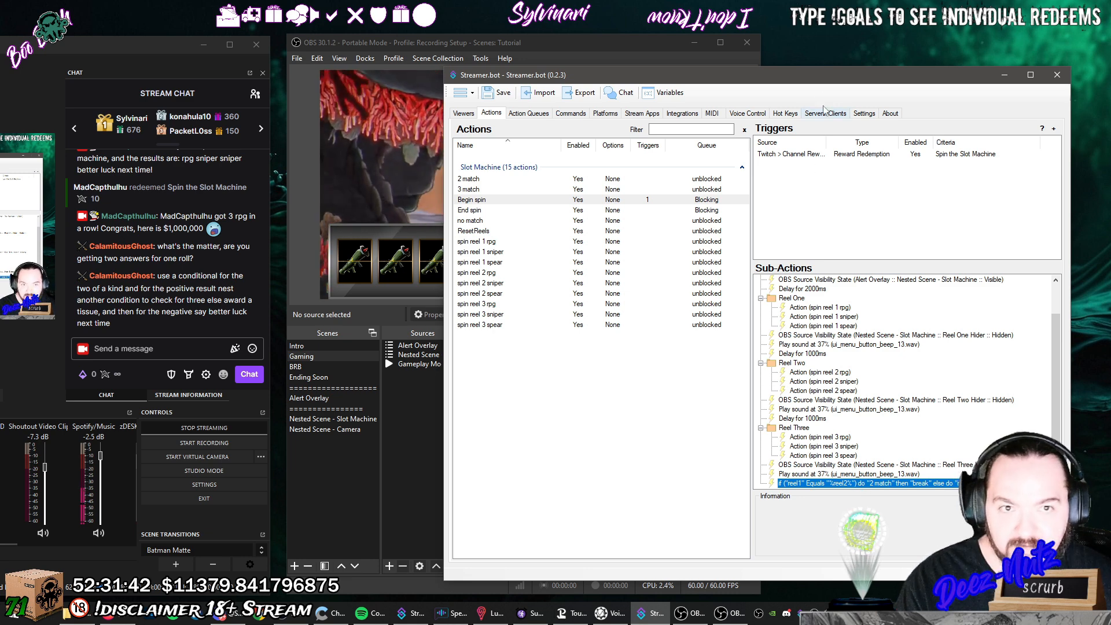
Review the if/else, Twitch message and End spin sub-actions of the 2 match action.
{"action": "left_click_drag", "start_coordinate": [840, 75], "coordinate": [682, 72]}
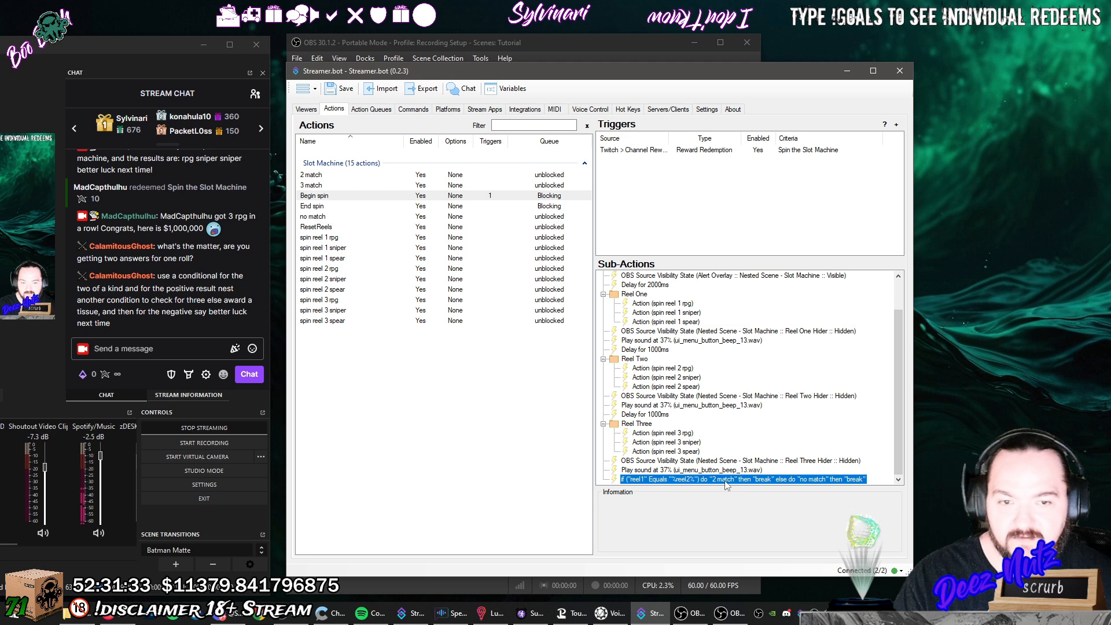
{"action": "left_click", "coordinate": [375, 176]}
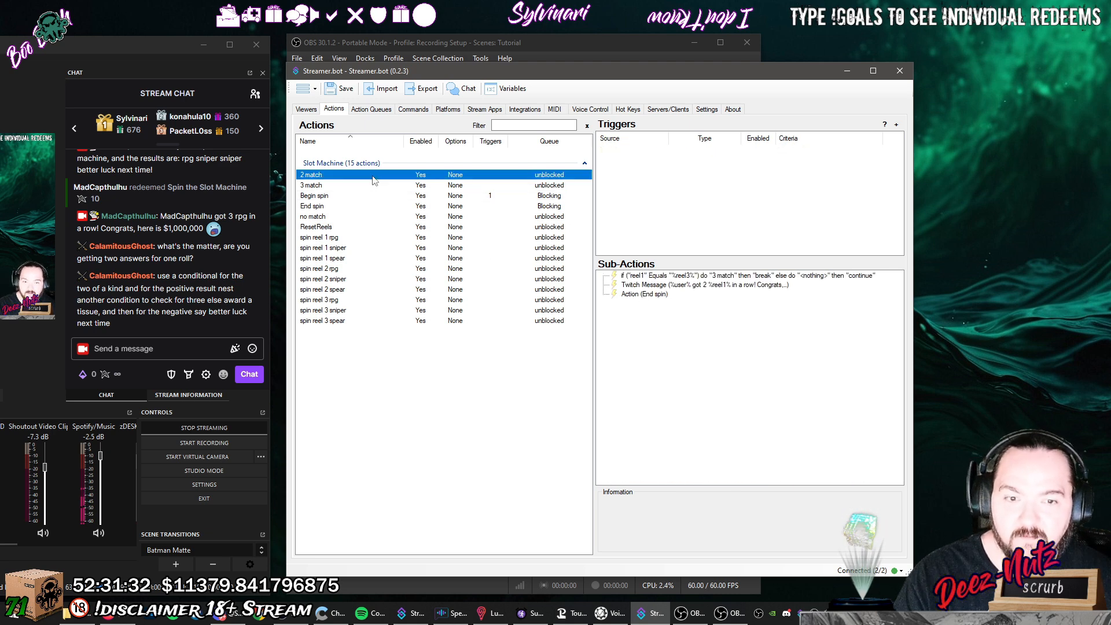
{"action": "left_click", "coordinate": [641, 277]}
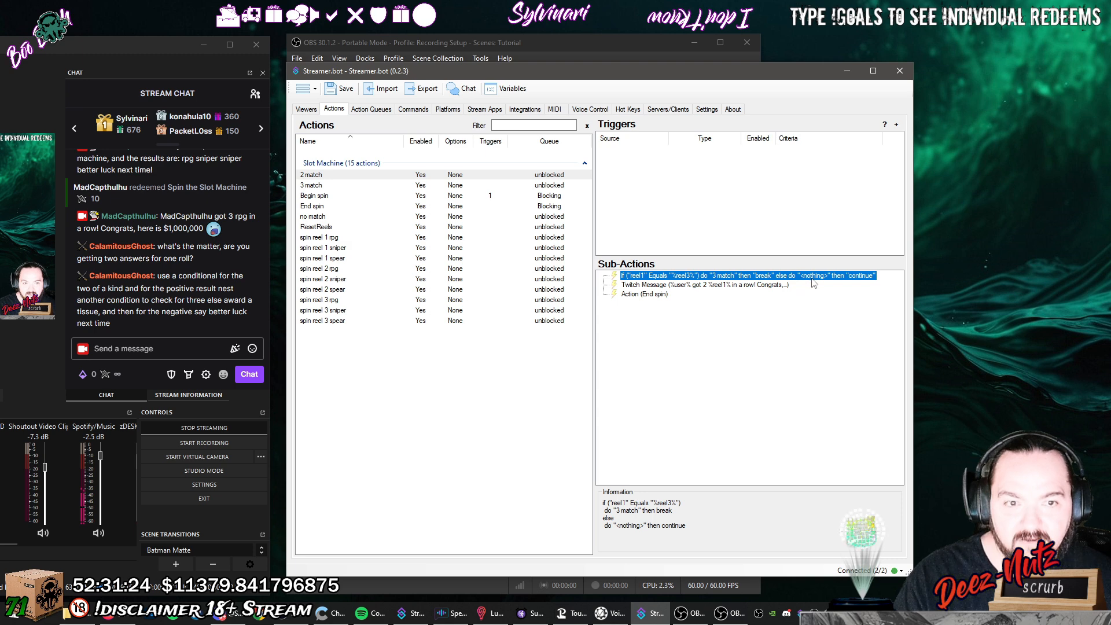
{"action": "left_click", "coordinate": [683, 286]}
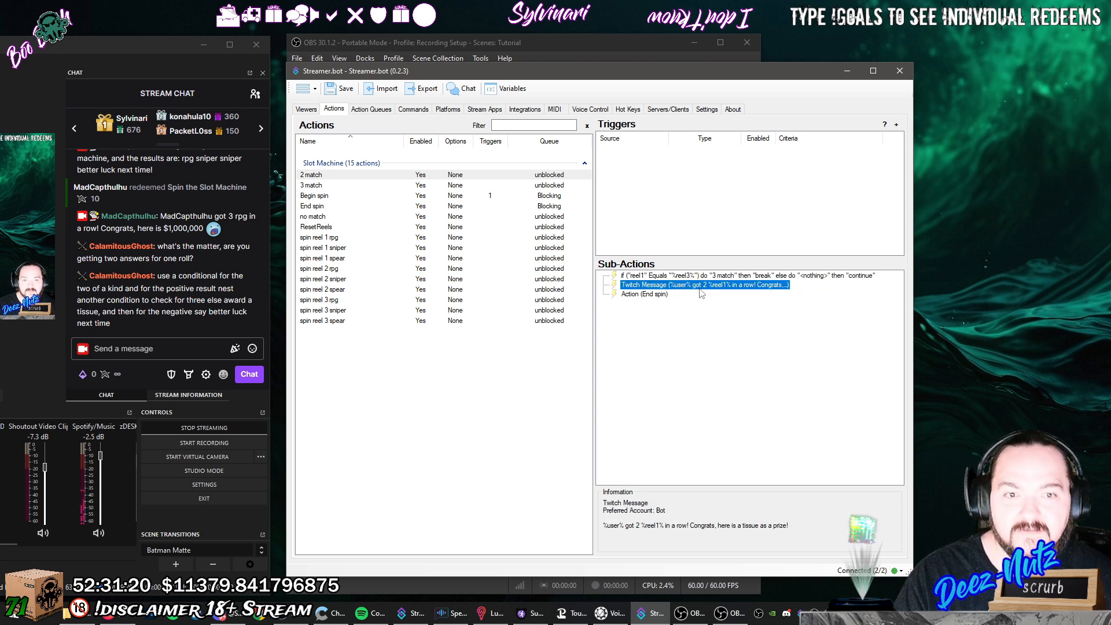
{"action": "left_click", "coordinate": [630, 295]}
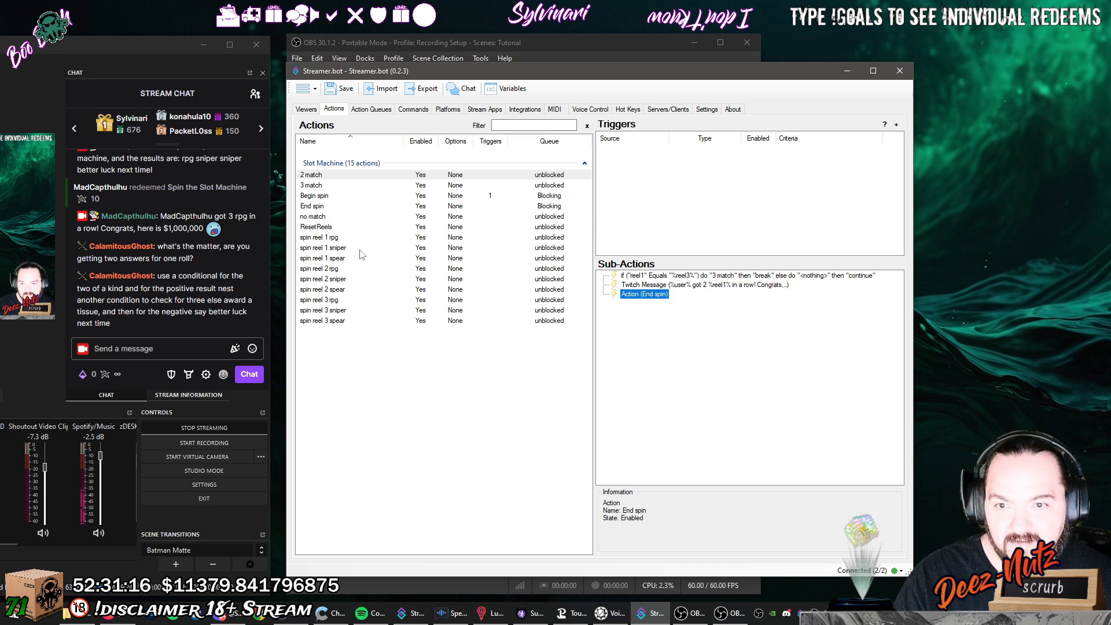
Delete the Twitch message announcing the spin results from the End spin action.
{"action": "left_click", "coordinate": [323, 208]}
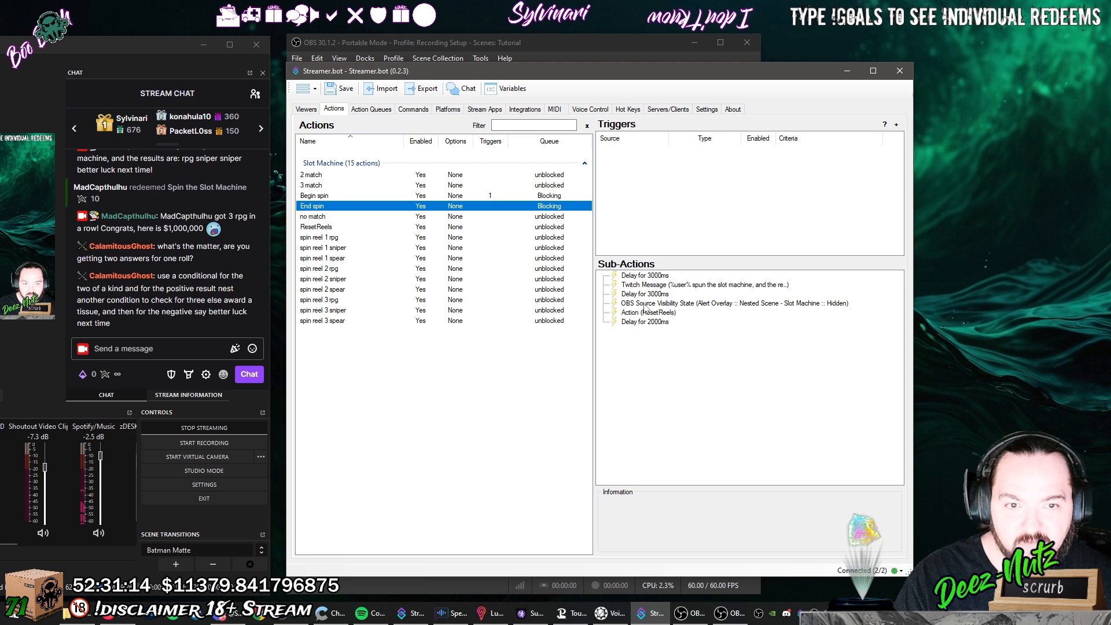
{"action": "left_click", "coordinate": [705, 286]}
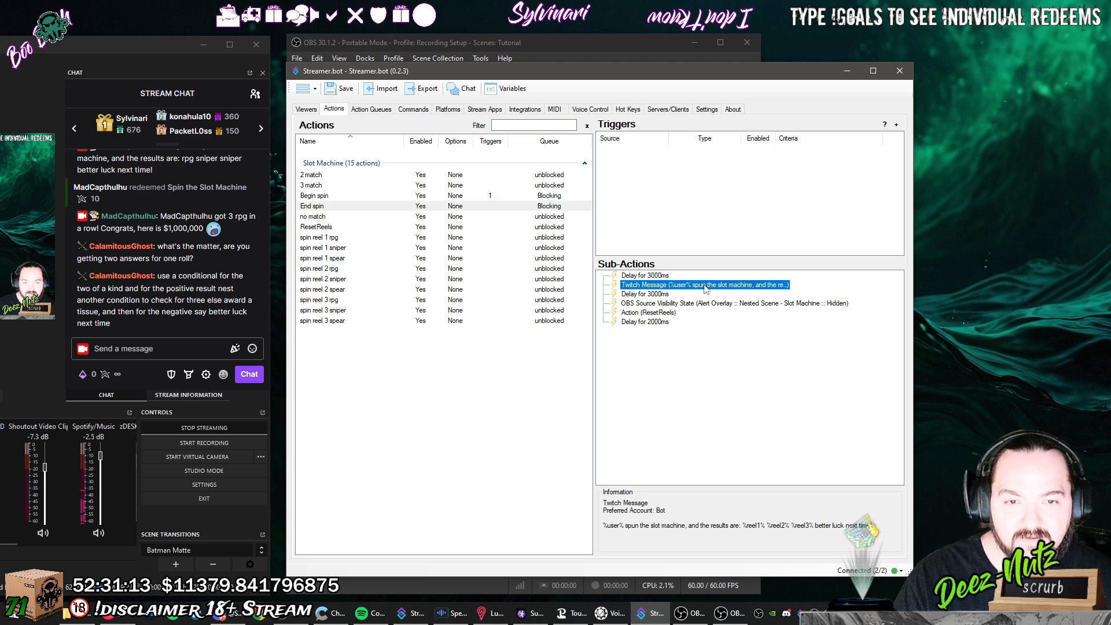
{"action": "right_click", "coordinate": [658, 287]}
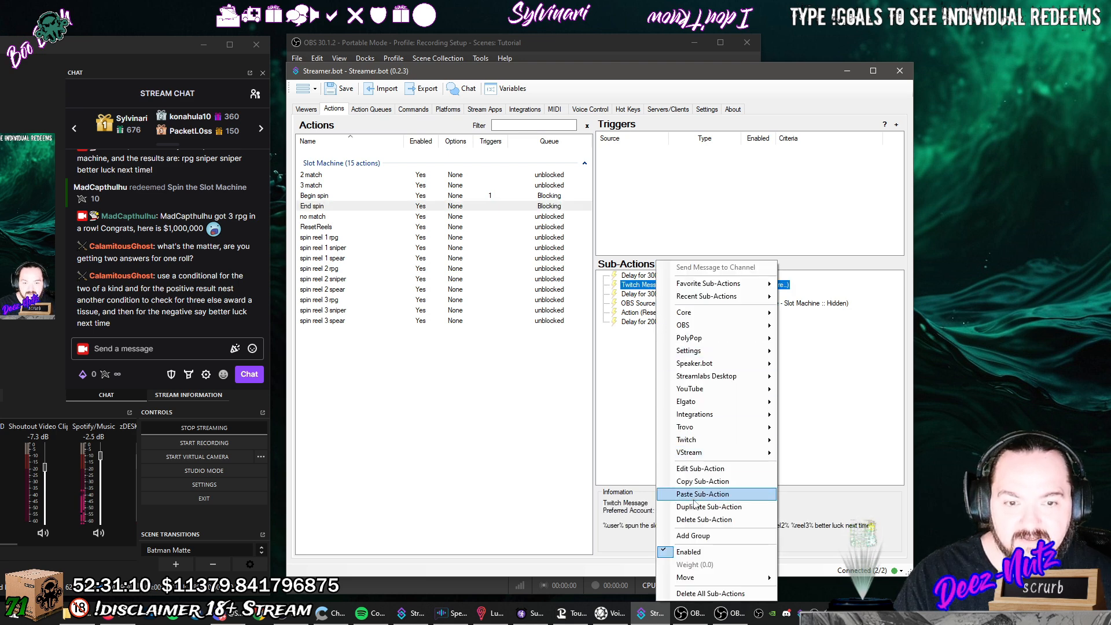
{"action": "left_click", "coordinate": [703, 520]}
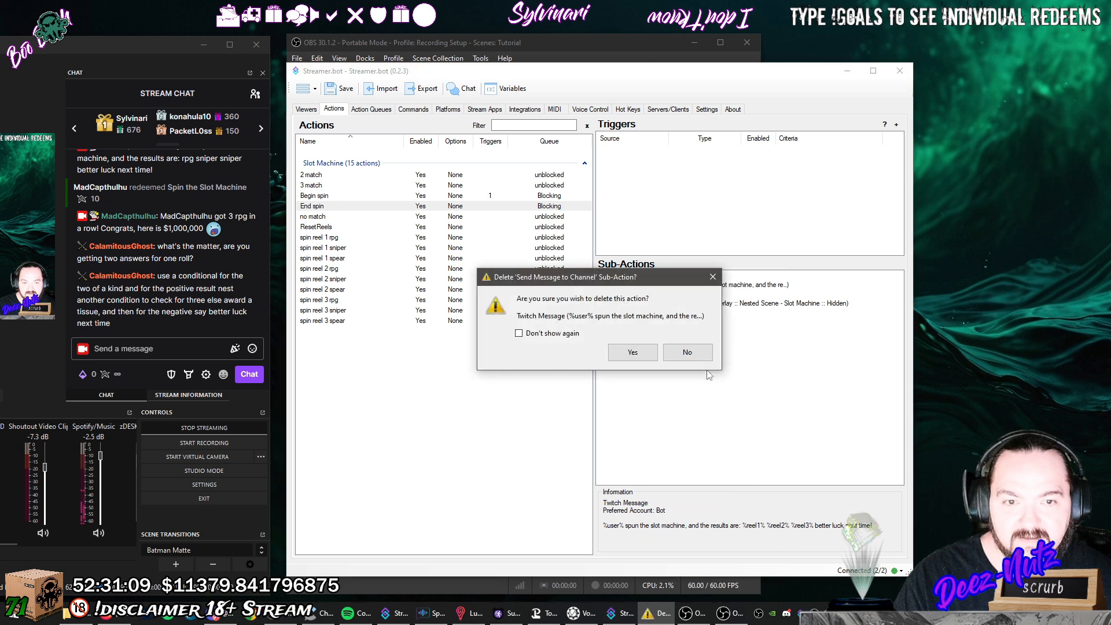
{"action": "left_click", "coordinate": [643, 352]}
{"action": "left_click", "coordinate": [649, 275]}
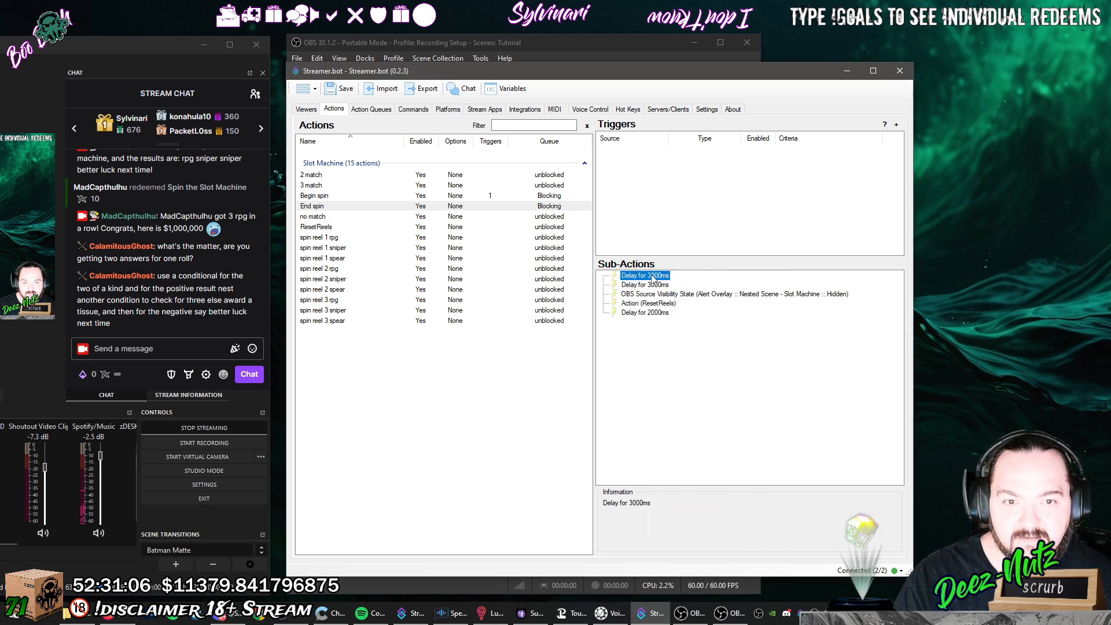
{"action": "right_click", "coordinate": [653, 278]}
{"action": "left_click", "coordinate": [651, 280]}
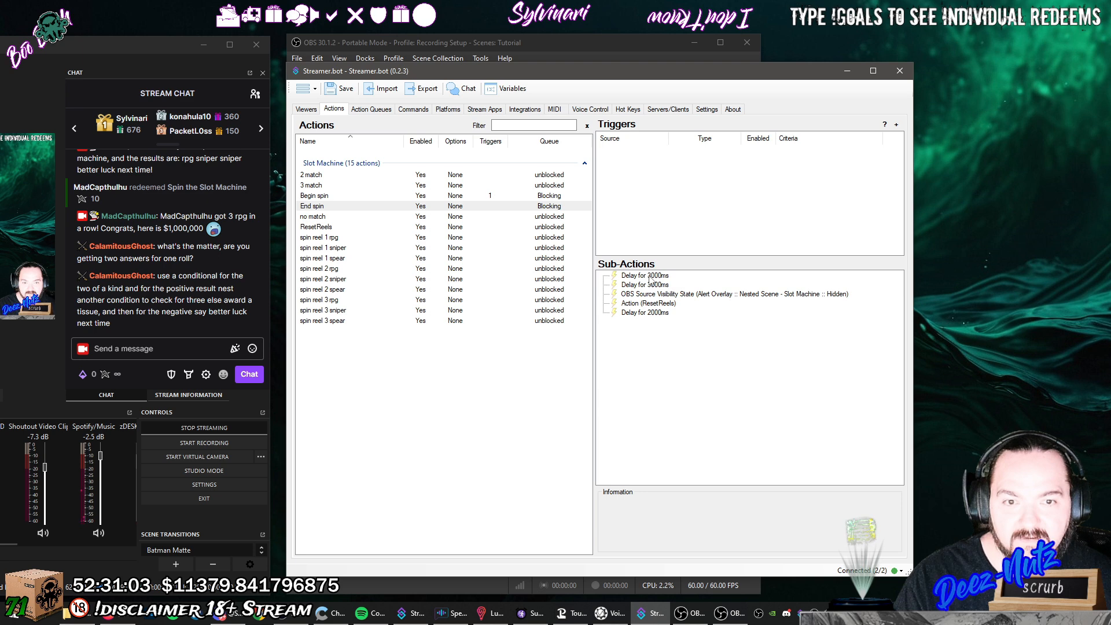
Review the delays, the Slot Machine hide sub-action and the ResetReels call in the End spin action.
{"action": "left_click", "coordinate": [650, 277]}
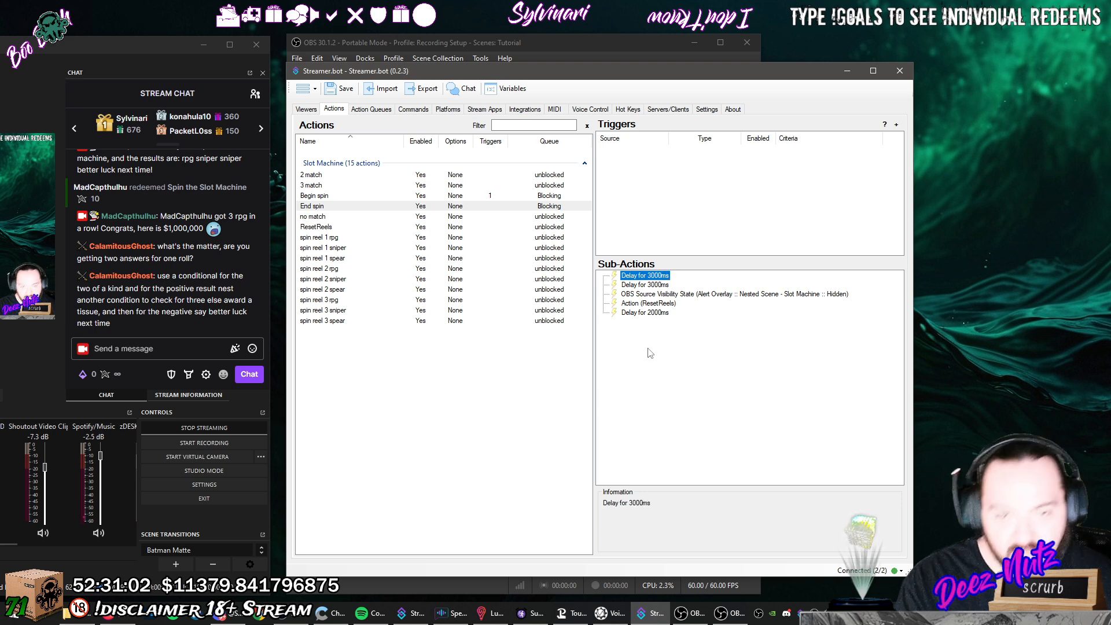
{"action": "left_click", "coordinate": [643, 285]}
{"action": "left_click", "coordinate": [713, 297]}
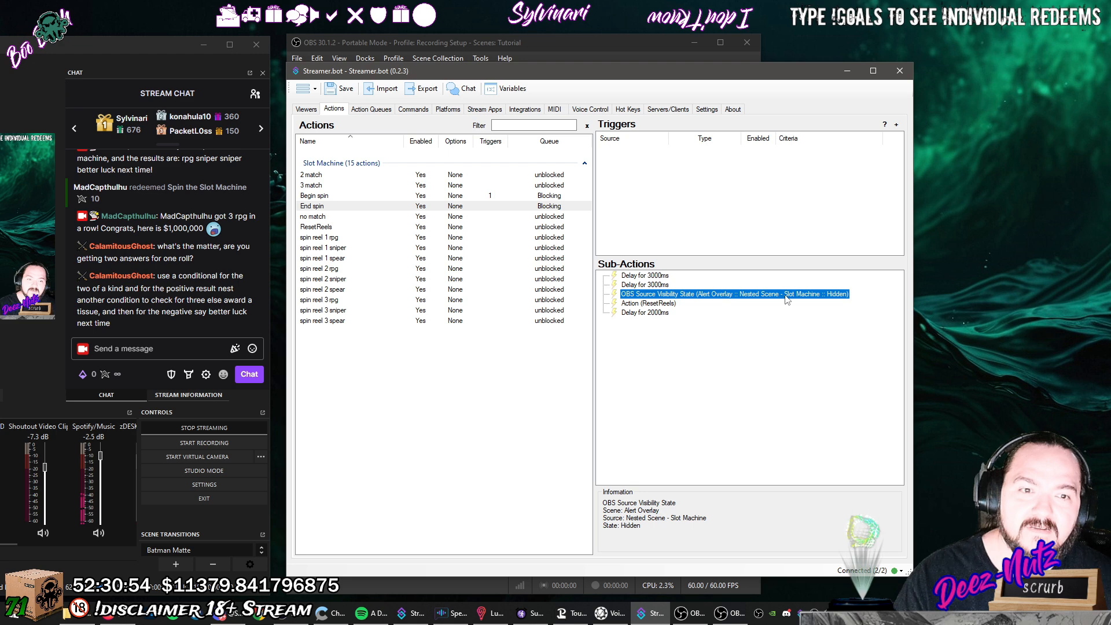
{"action": "left_click", "coordinate": [661, 305]}
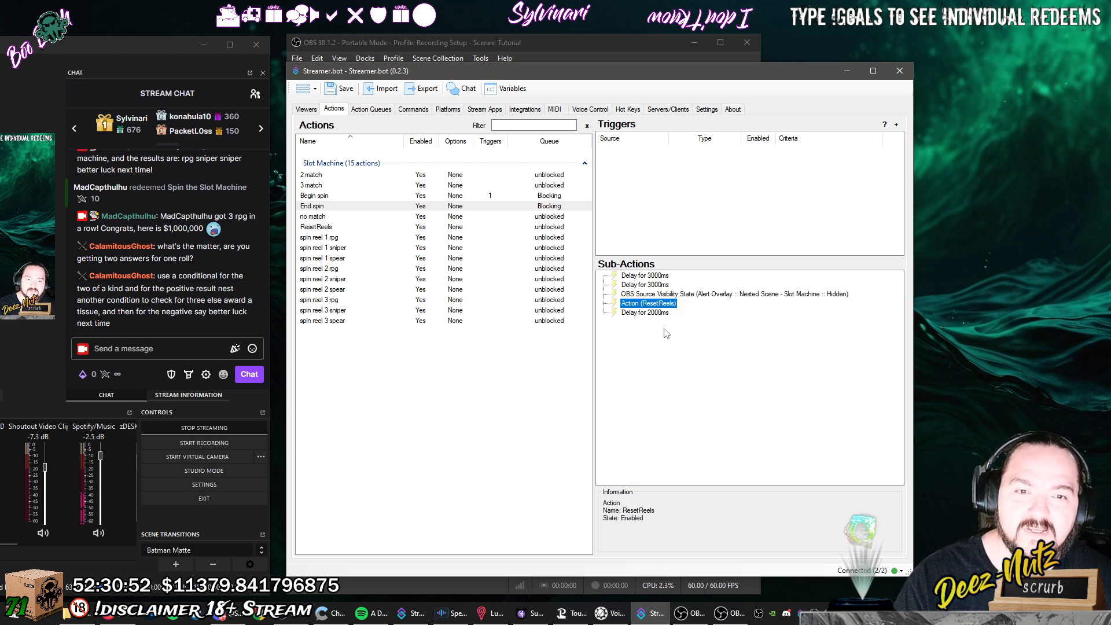
{"action": "left_click", "coordinate": [667, 334]}
{"action": "left_click", "coordinate": [662, 313]}
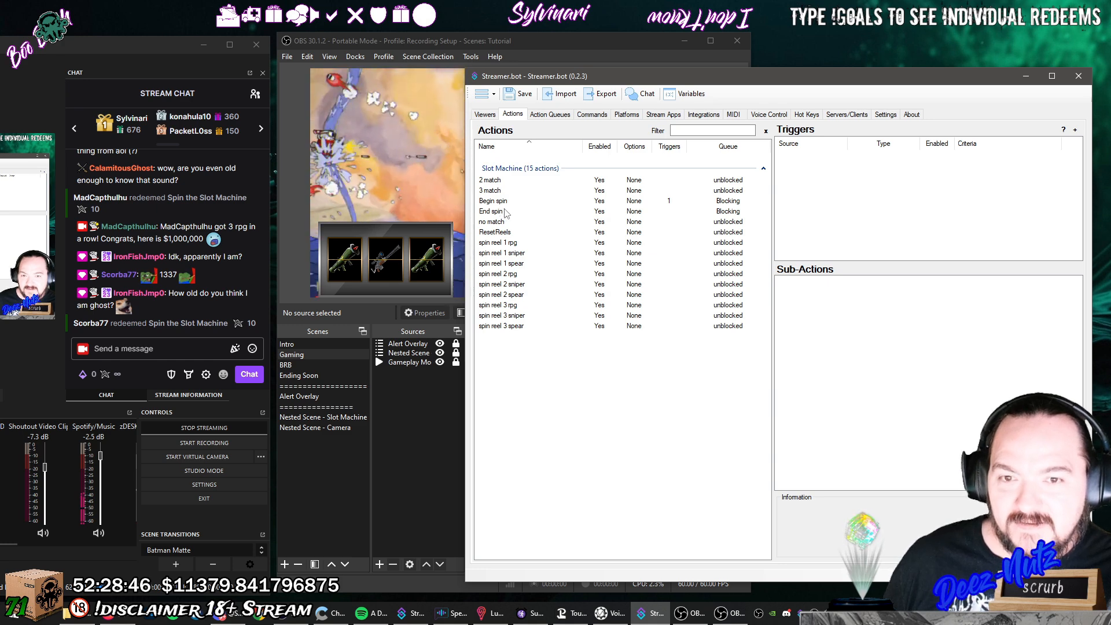
Check the if/else at the end of Begin spin, and look over the no match and End spin actions.
{"action": "left_click", "coordinate": [503, 202]}
{"action": "scroll", "coordinate": [898, 384], "scroll_direction": "down", "scroll_amount": 3}
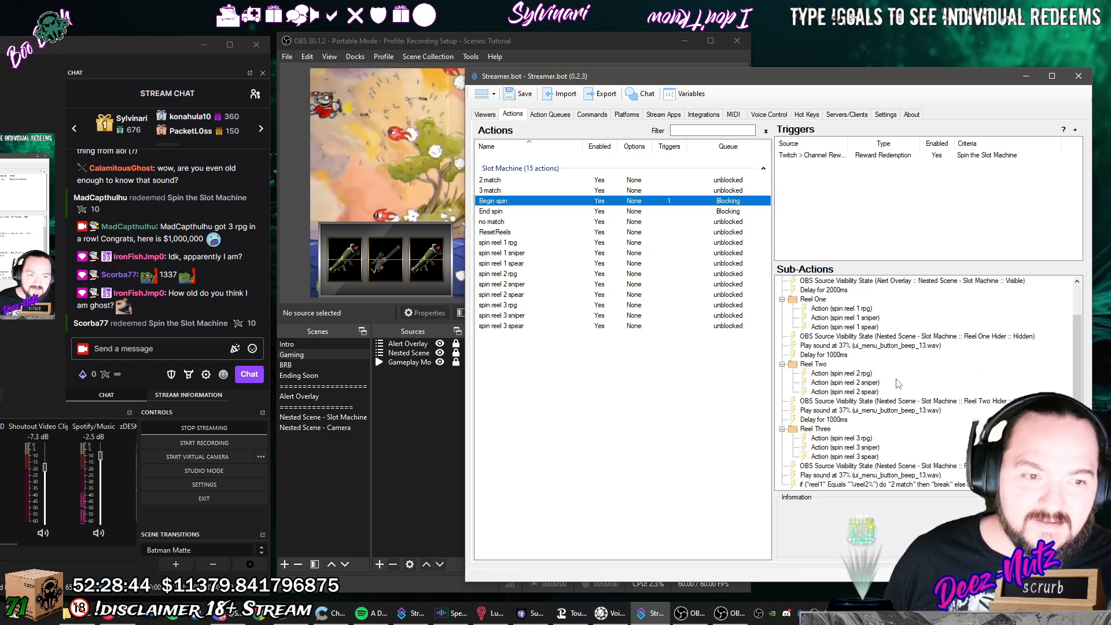
{"action": "left_click", "coordinate": [827, 485]}
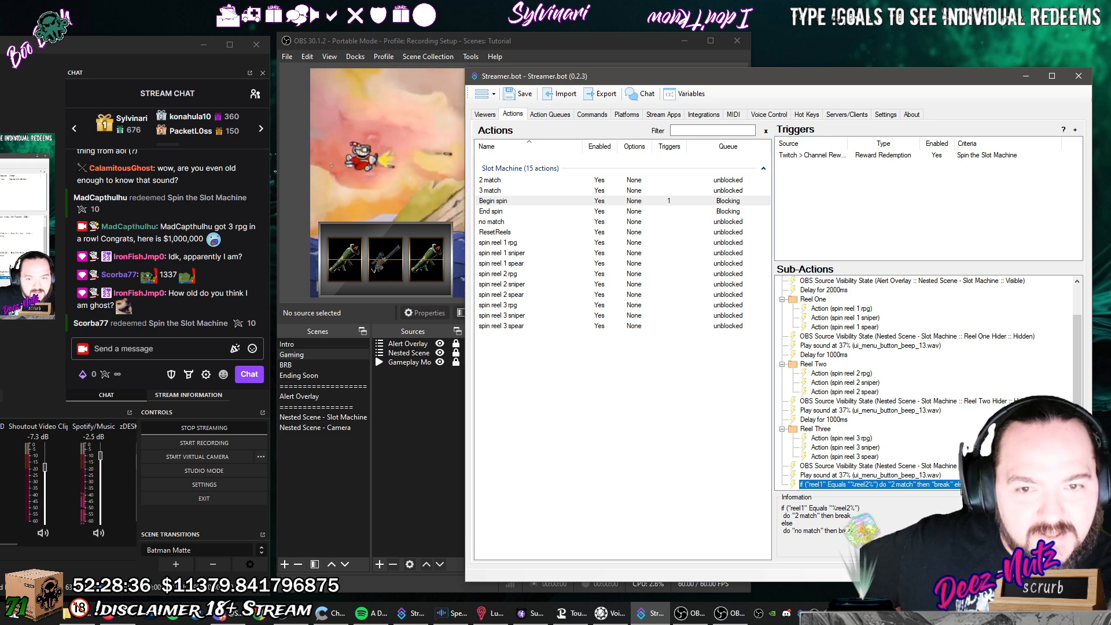
{"action": "left_click", "coordinate": [506, 222]}
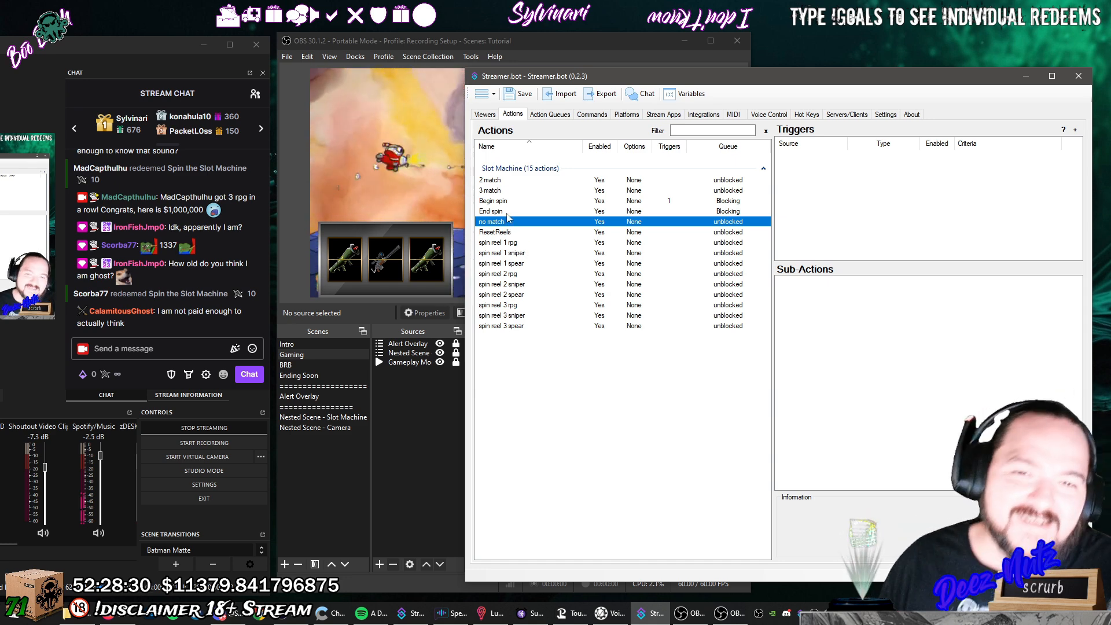
{"action": "left_click", "coordinate": [508, 214]}
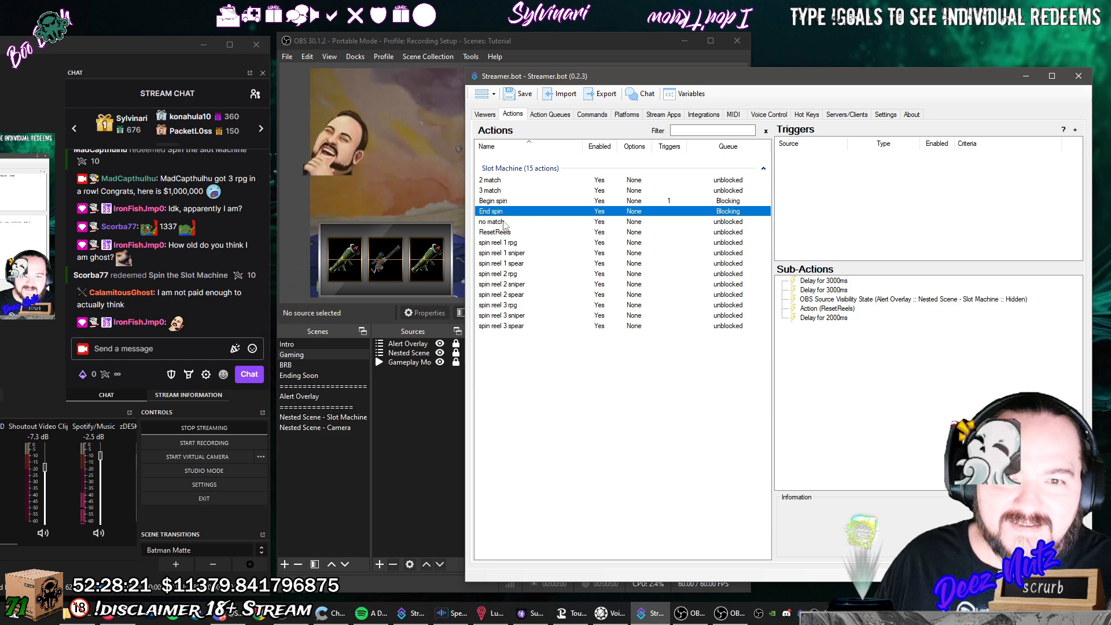
Copy the Twitch message from the 3 match action into the empty no match action.
{"action": "left_click", "coordinate": [508, 222]}
{"action": "right_click", "coordinate": [841, 337]}
{"action": "mouse_move", "coordinate": [843, 345]}
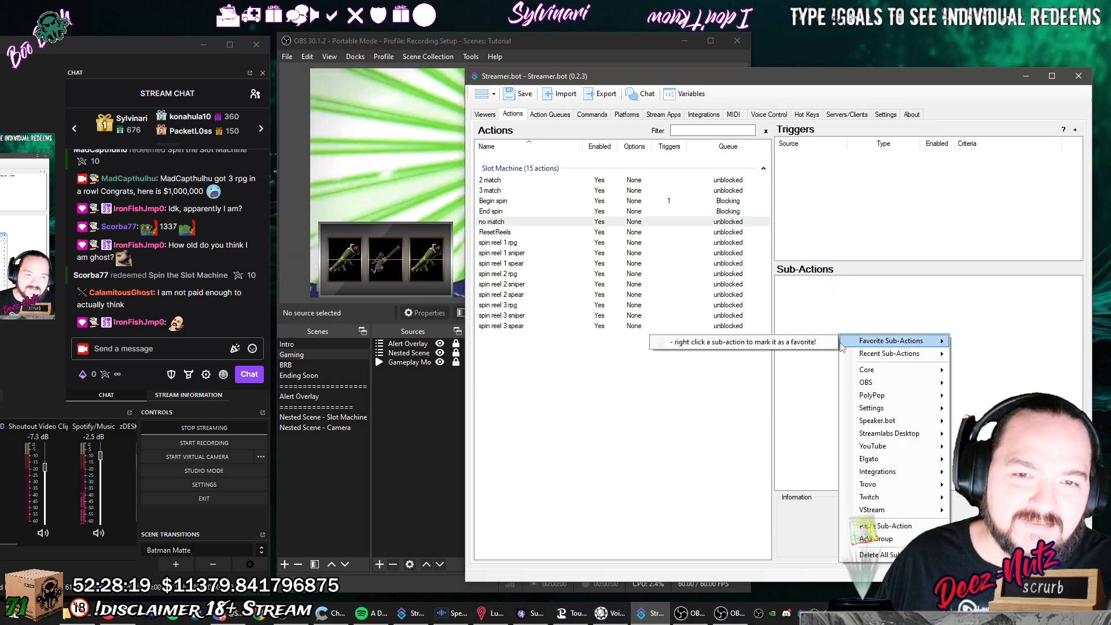
{"action": "left_click", "coordinate": [504, 191]}
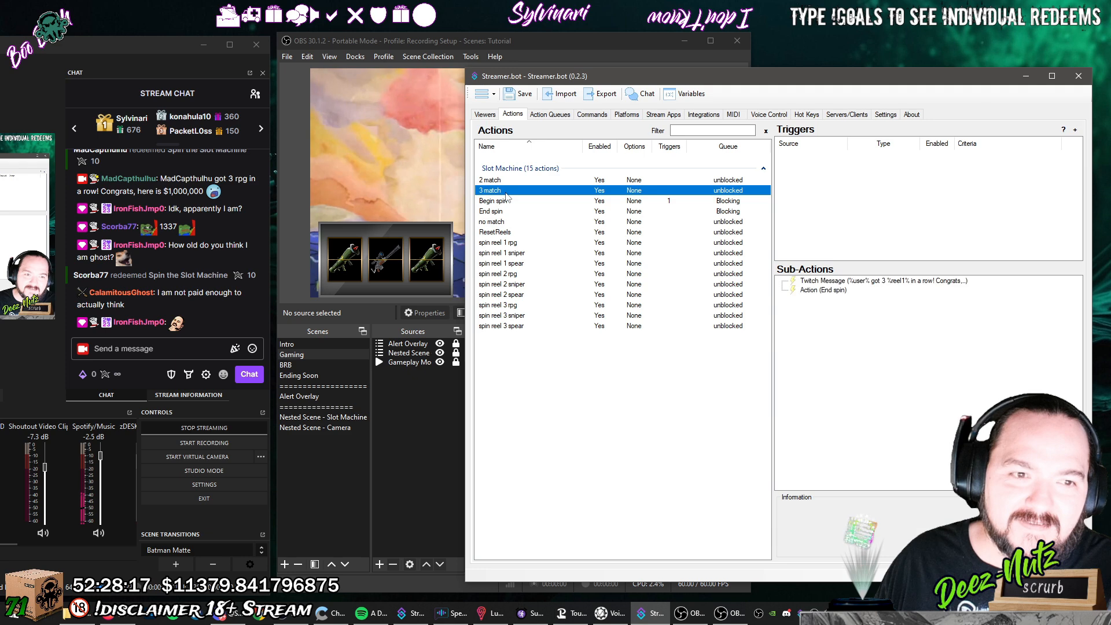
{"action": "left_click", "coordinate": [876, 281]}
{"action": "right_click", "coordinate": [882, 282]}
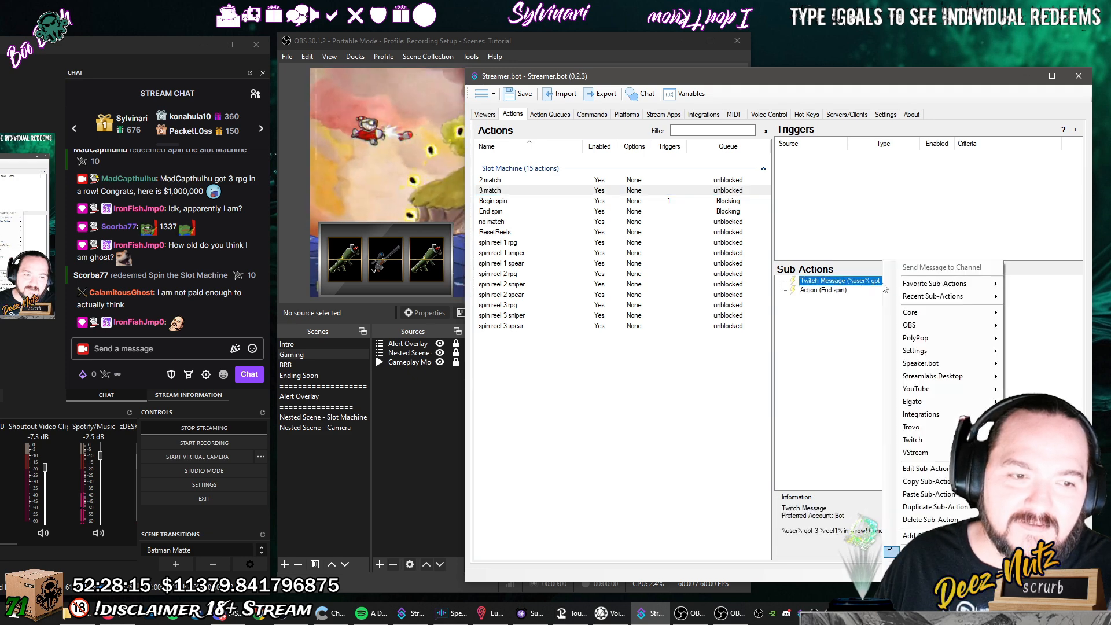
{"action": "left_click", "coordinate": [904, 484]}
{"action": "left_click", "coordinate": [533, 222]}
{"action": "right_click", "coordinate": [850, 324]}
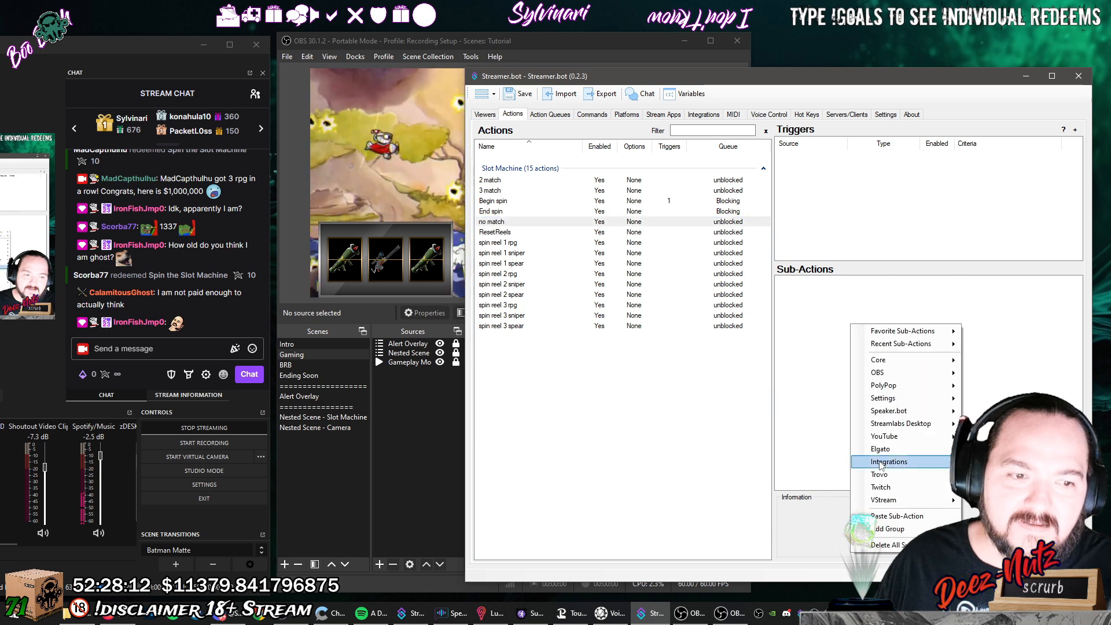
{"action": "left_click", "coordinate": [896, 516]}
Copy the sub-action that runs End spin from 3 match and paste it below the Twitch message in no match.
{"action": "left_click", "coordinate": [518, 190]}
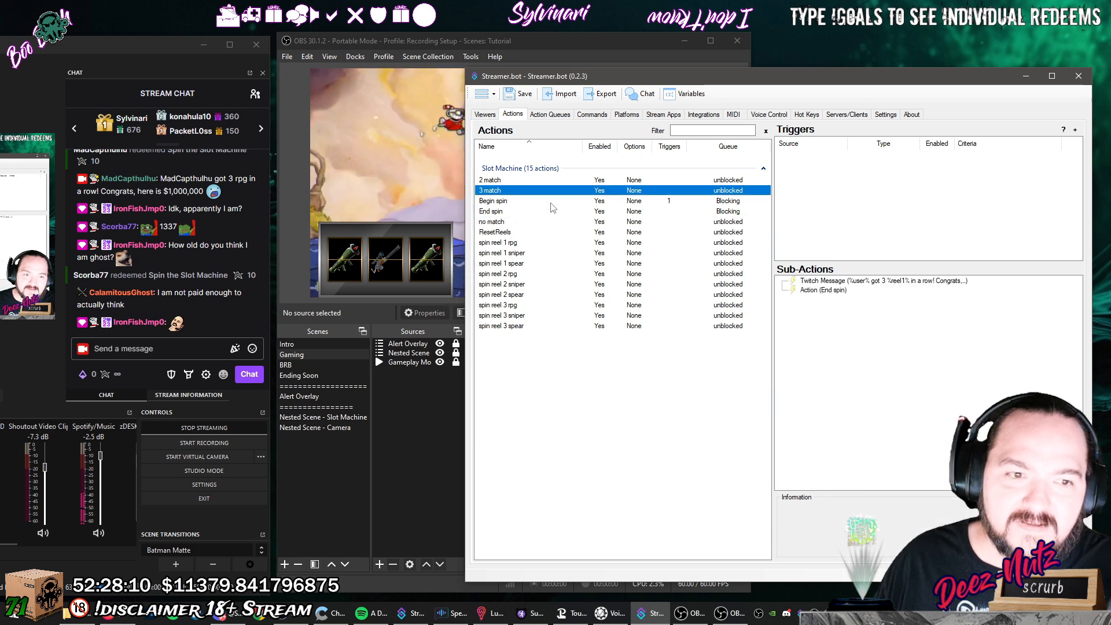
{"action": "right_click", "coordinate": [826, 296]}
{"action": "left_click", "coordinate": [868, 467]}
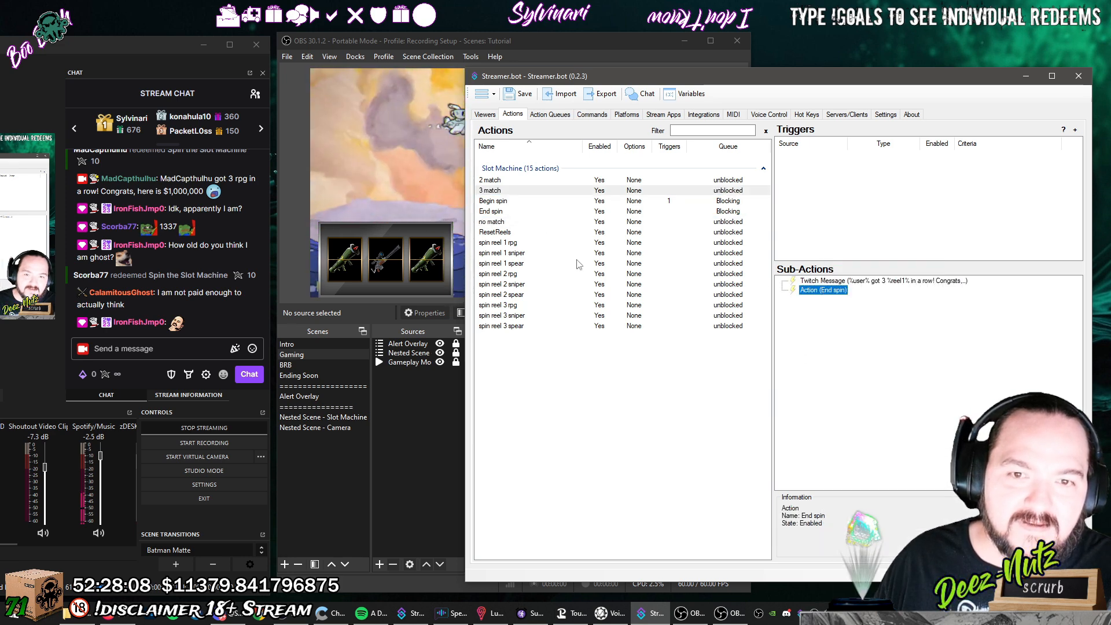
{"action": "left_click", "coordinate": [513, 212]}
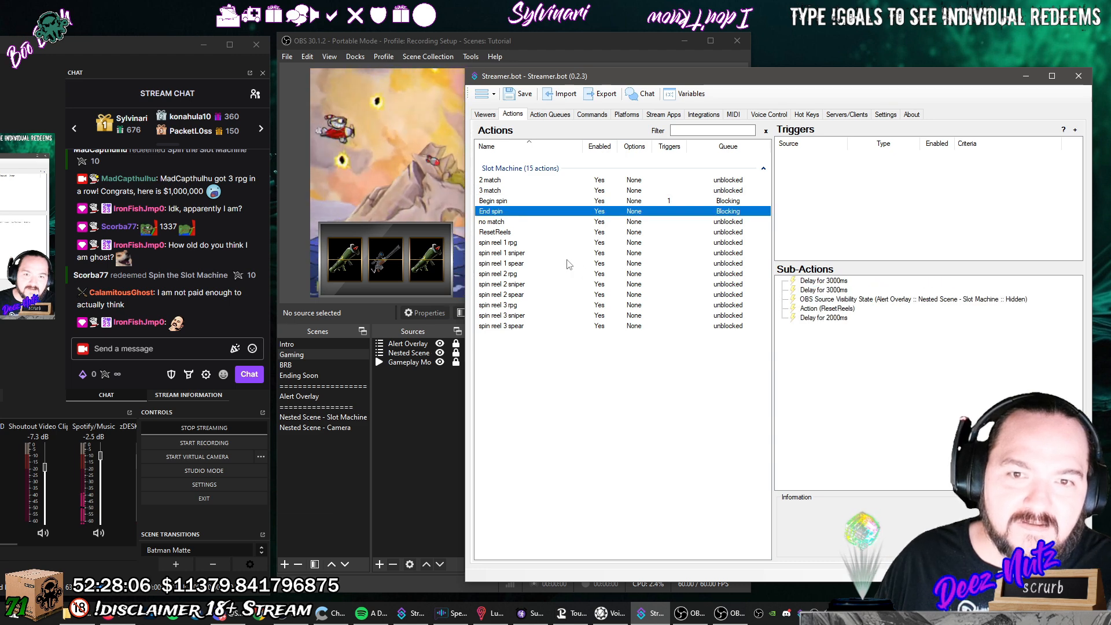
{"action": "left_click", "coordinate": [521, 223]}
{"action": "right_click", "coordinate": [806, 366]}
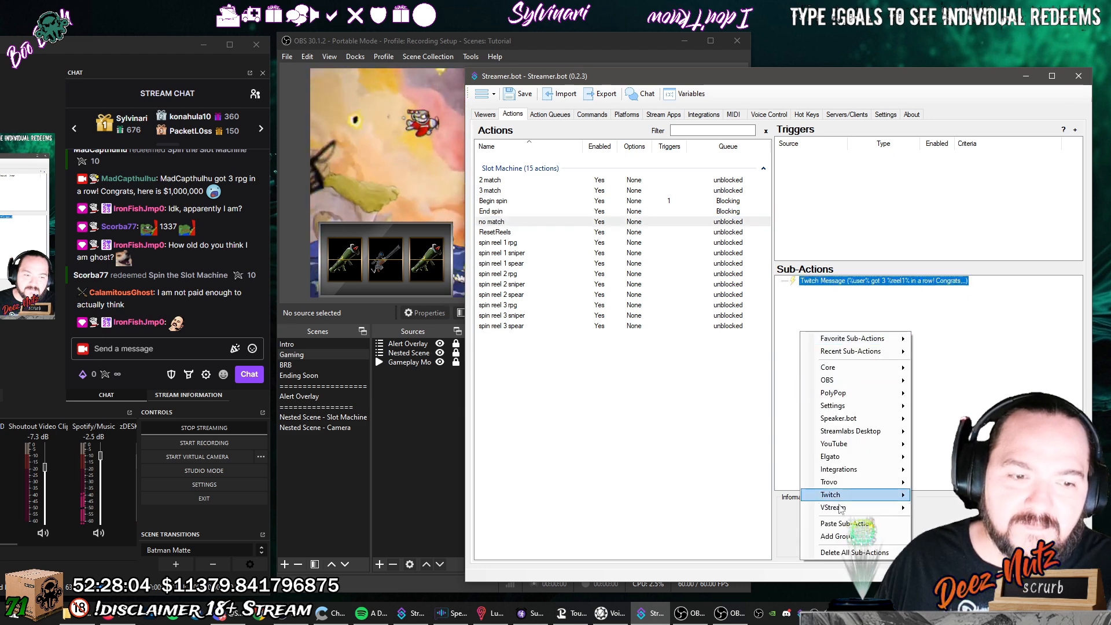
{"action": "key", "text": "Escape"}
{"action": "left_click", "coordinate": [510, 212]}
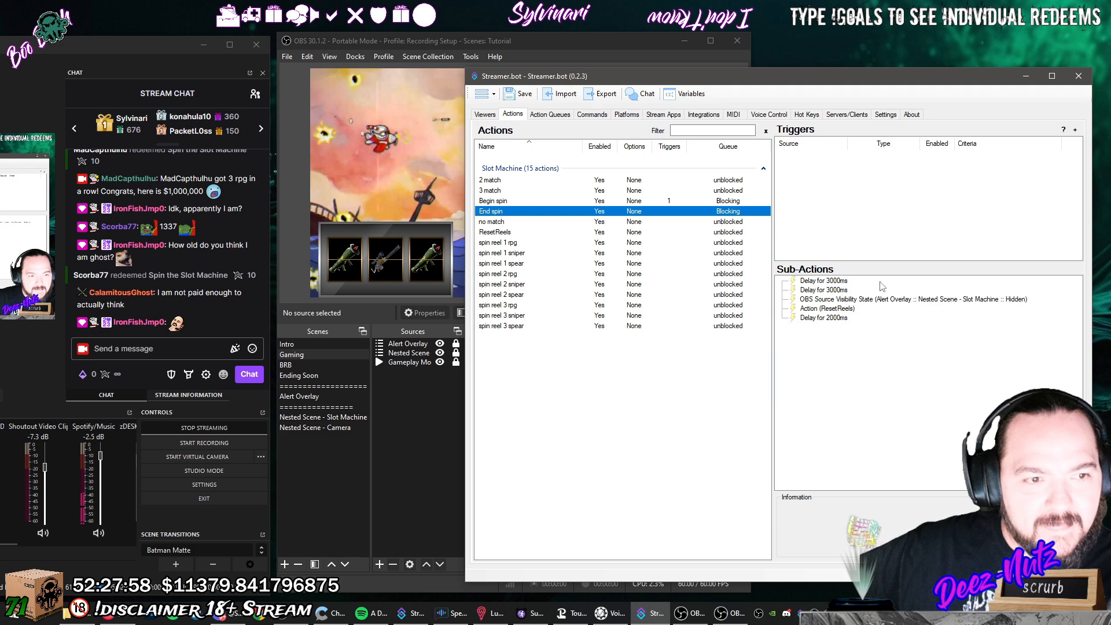
{"action": "left_click", "coordinate": [895, 300]}
{"action": "right_click", "coordinate": [896, 301]}
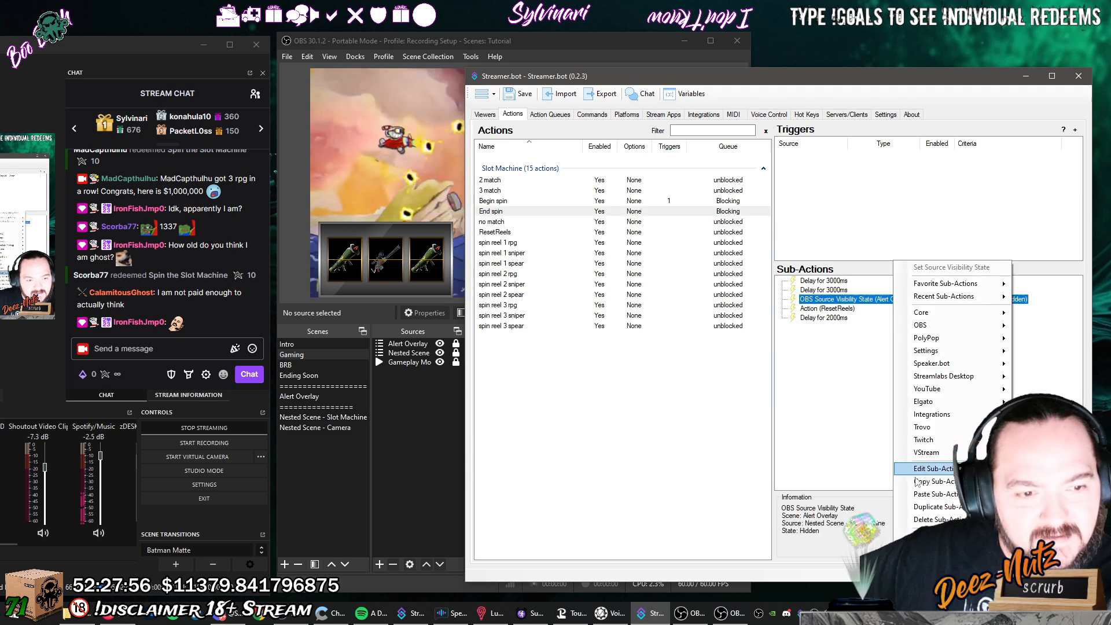
{"action": "left_click", "coordinate": [807, 355]}
Change the no match Twitch message to "%user% got %reel1% %reel2% %reel3% better luck next time!".
{"action": "left_click", "coordinate": [496, 222]}
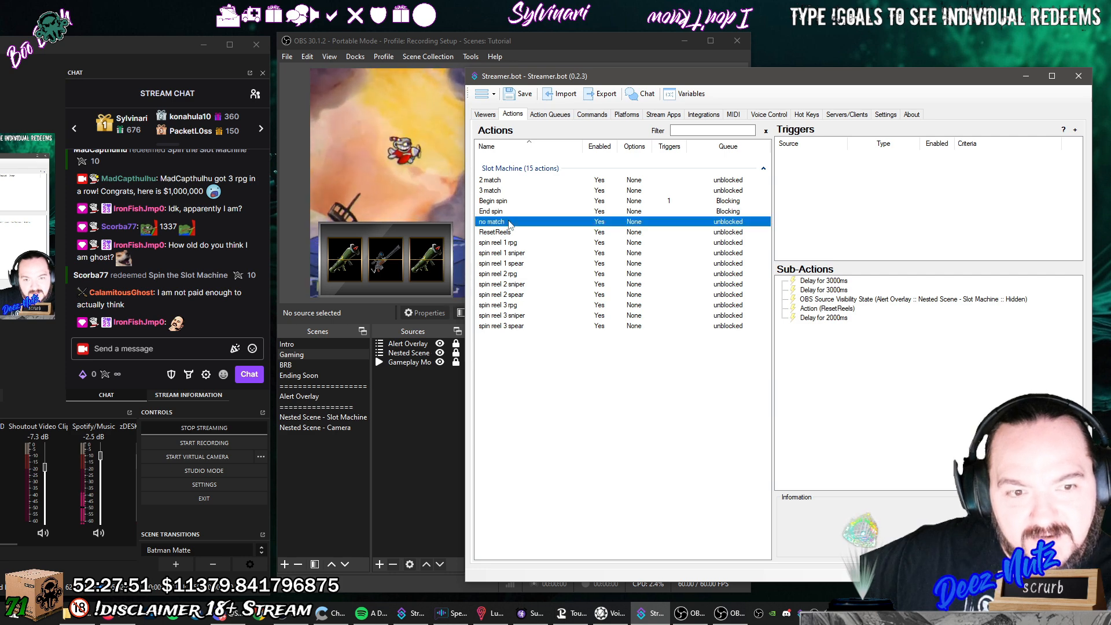
{"action": "left_click", "coordinate": [836, 290]}
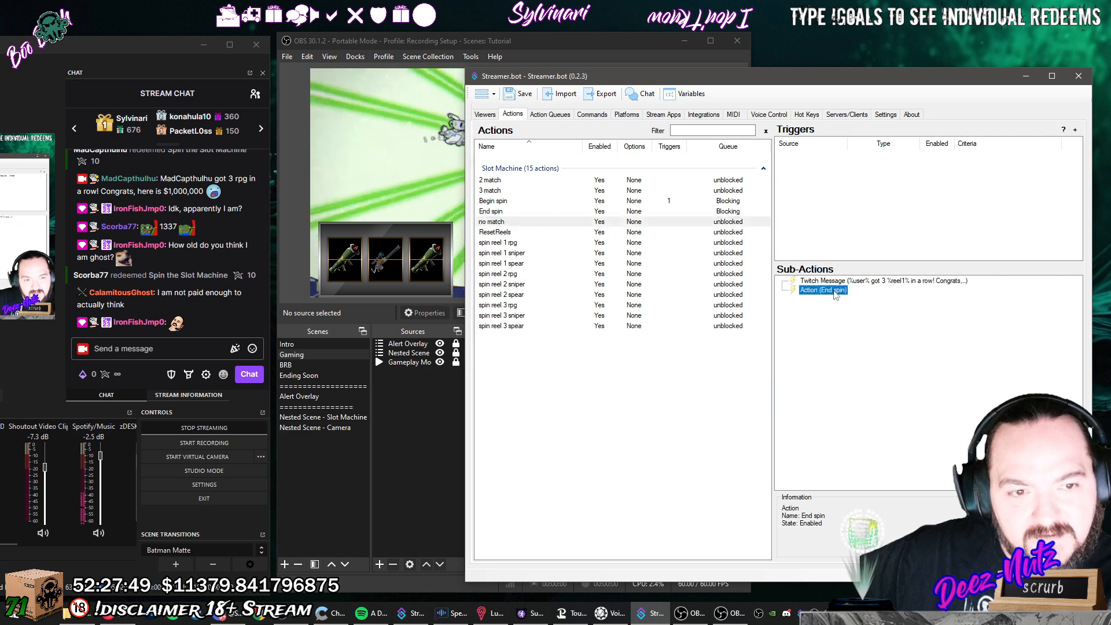
{"action": "double_click", "coordinate": [876, 282]}
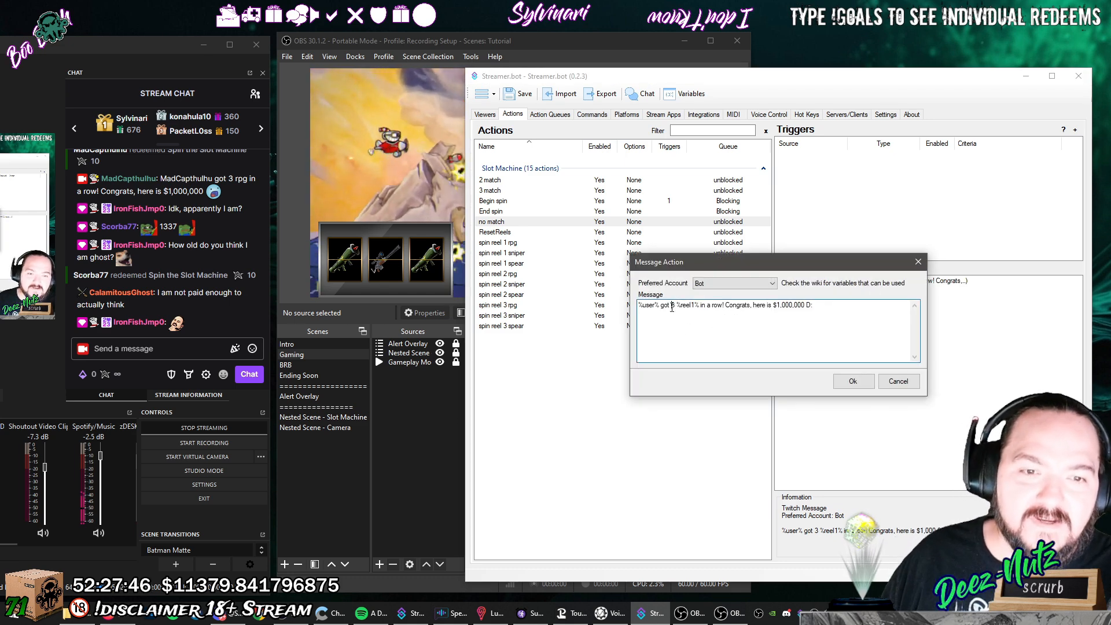
{"action": "left_click_drag", "start_coordinate": [672, 308], "coordinate": [840, 311]}
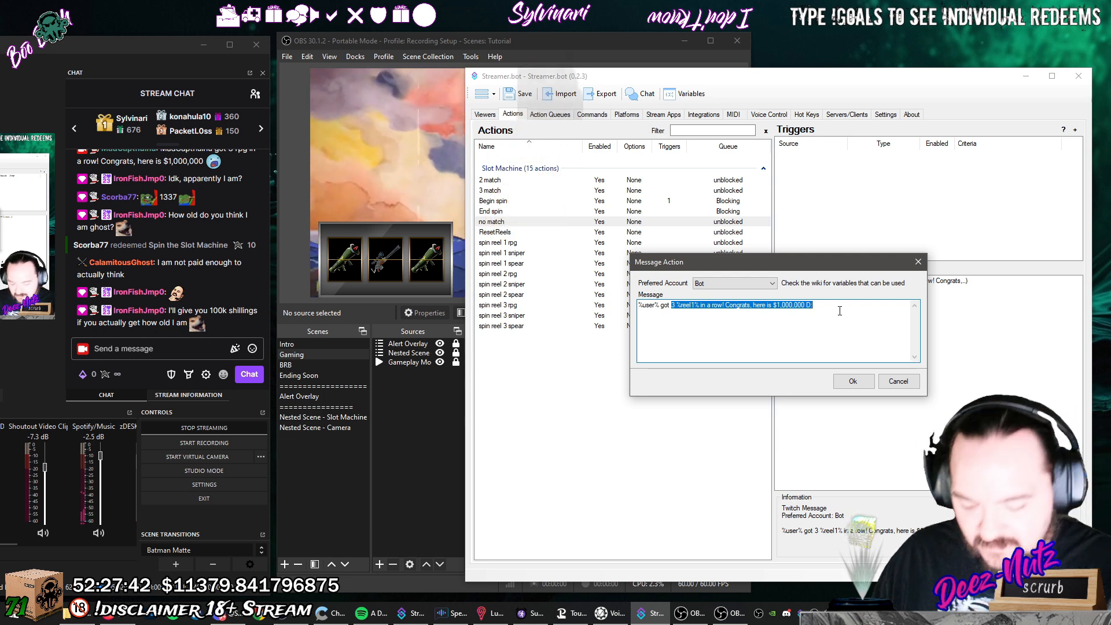
{"action": "type", "text": "%re"}
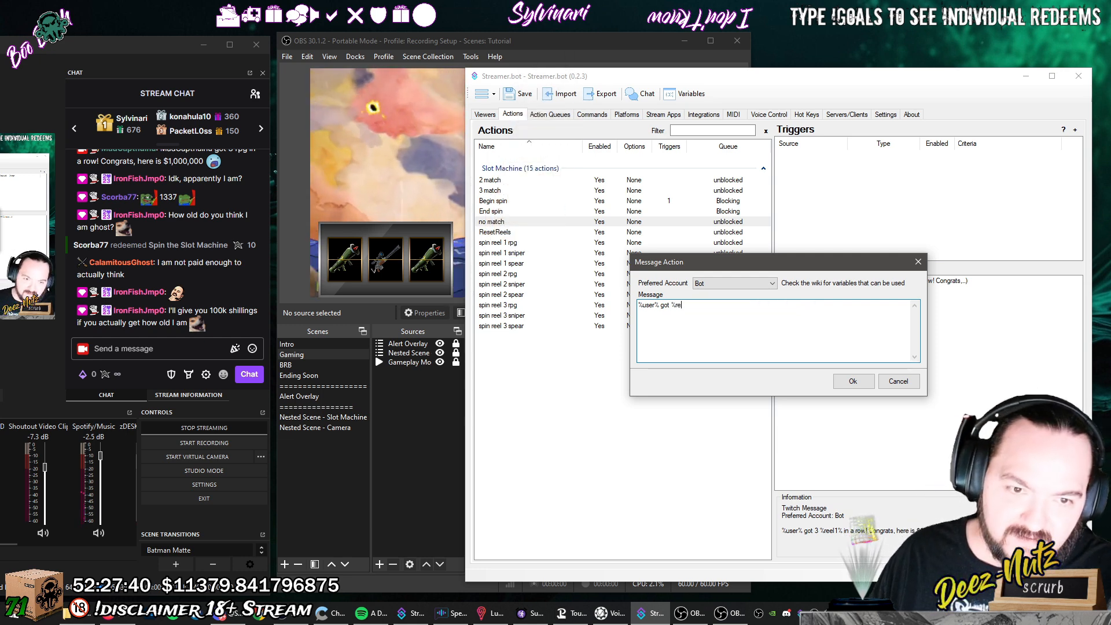
{"action": "type", "text": "el1%"}
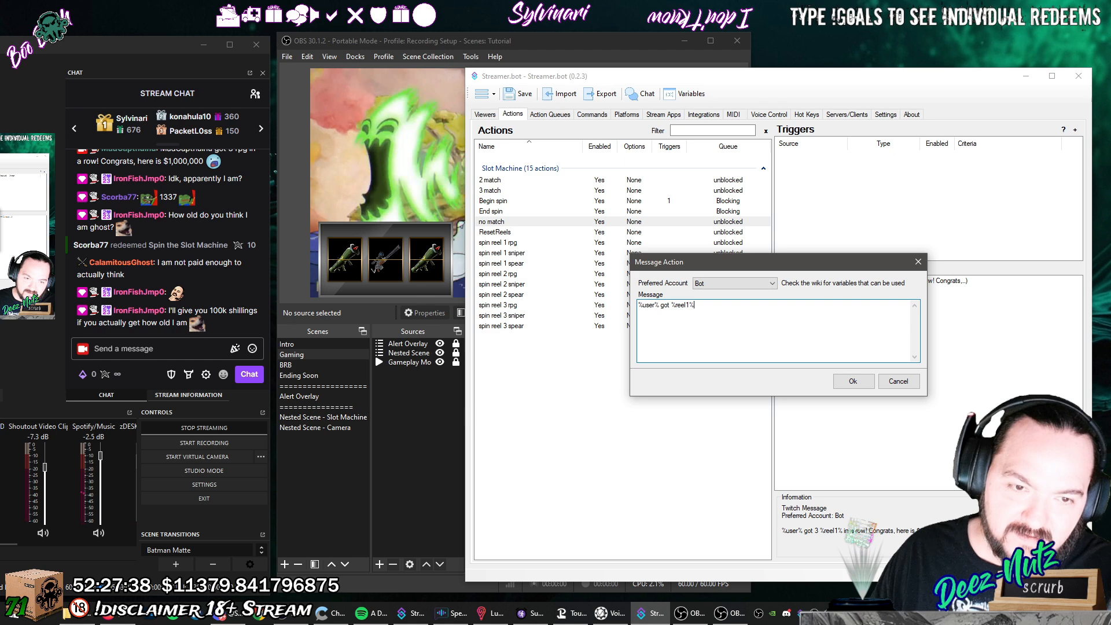
{"action": "type", "text": " %reel"}
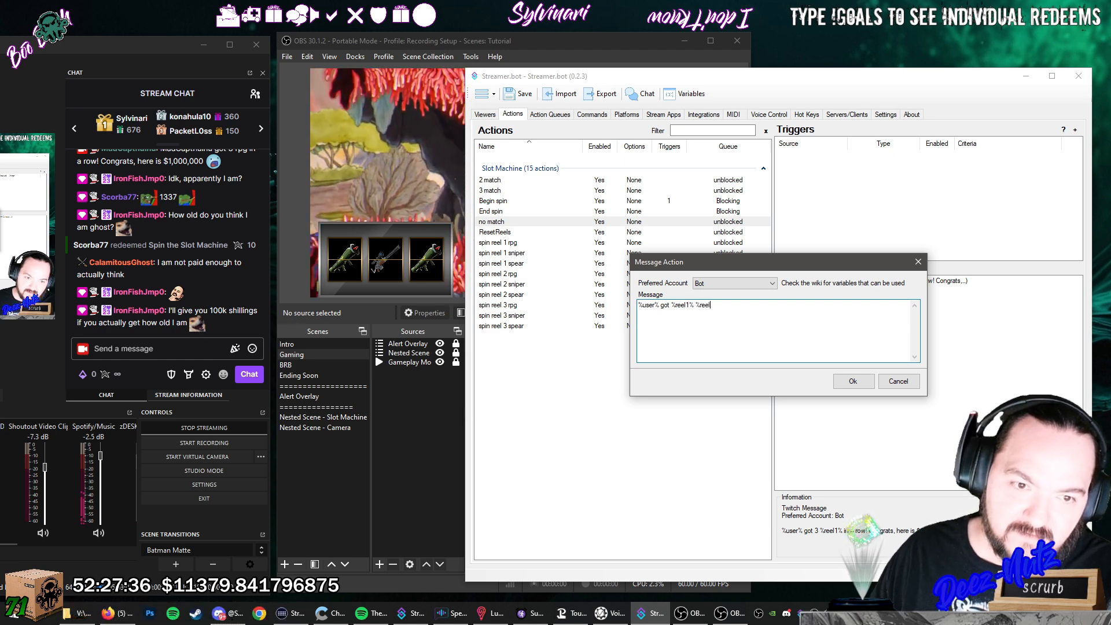
{"action": "type", "text": "2% "}
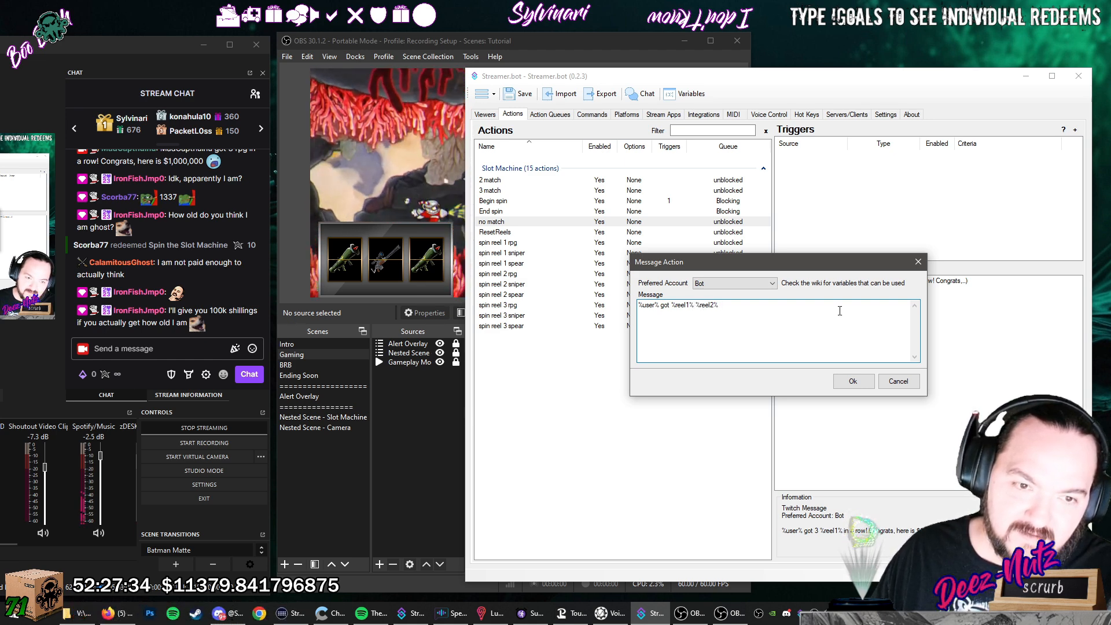
{"action": "type", "text": "%reel3"}
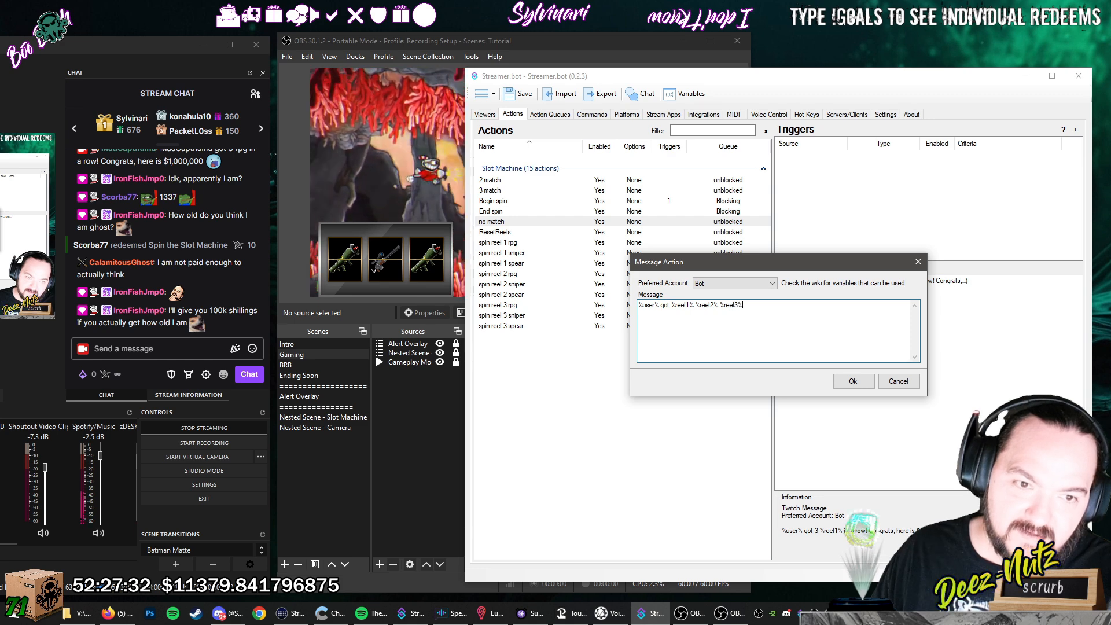
{"action": "type", "text": "% better l"}
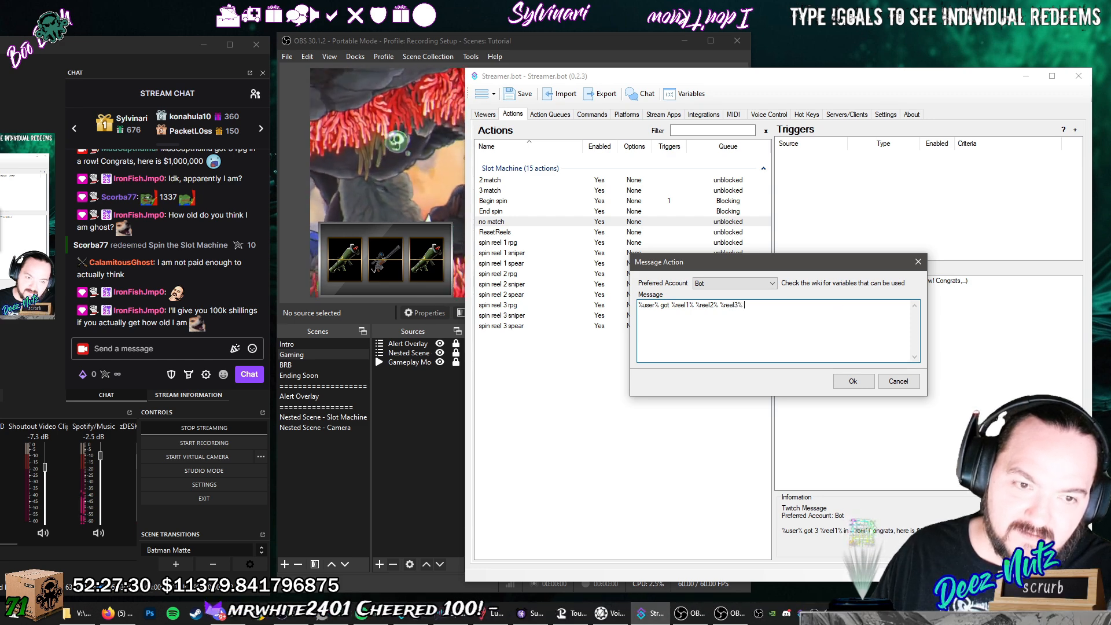
{"action": "type", "text": "uck next time!"}
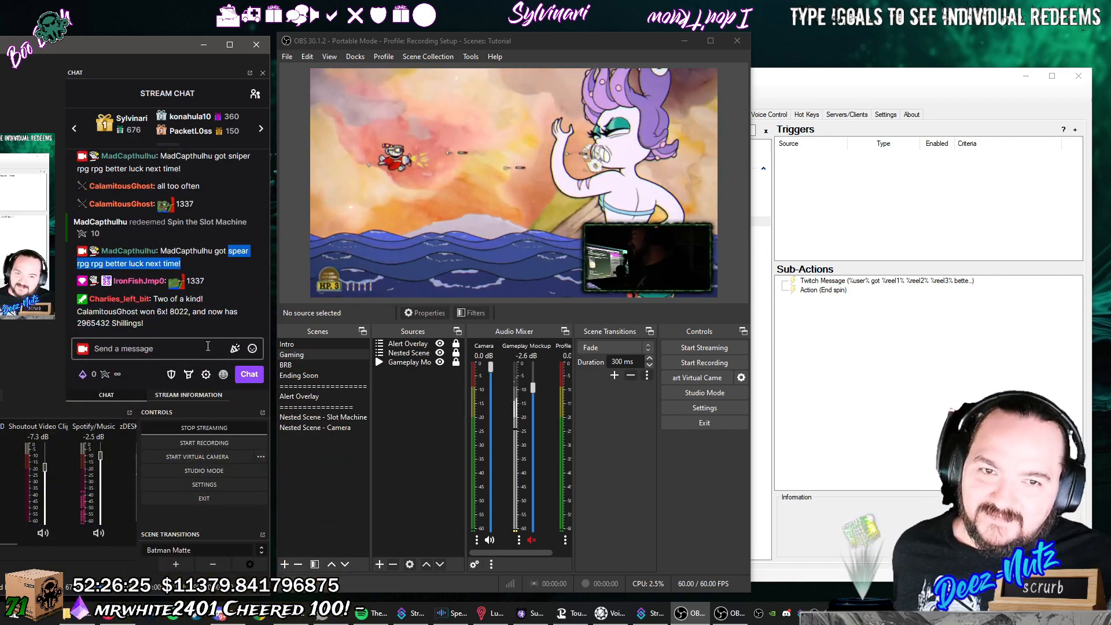
Redeem the Spin the Slot Machine reward from the Twitch chat rewards to test the spin.
{"action": "left_click", "coordinate": [118, 375]}
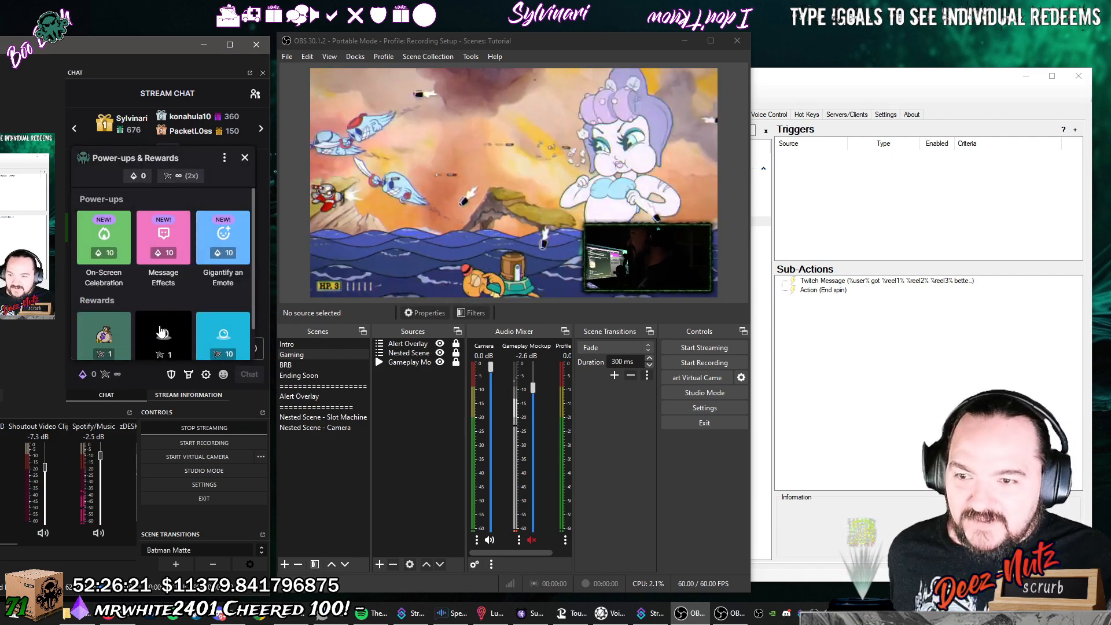
{"action": "scroll", "coordinate": [196, 313], "scroll_direction": "down", "scroll_amount": 3}
{"action": "left_click", "coordinate": [203, 321]}
{"action": "left_click", "coordinate": [187, 322]}
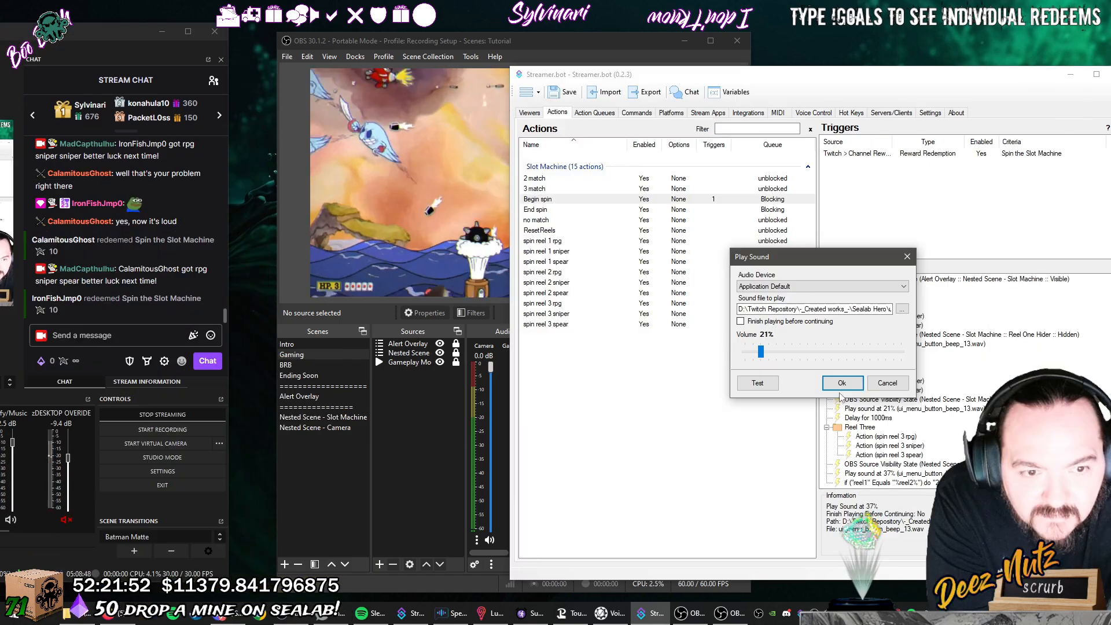
Set the volume of the beep played after Reel Three in Begin spin to 21%.
{"action": "key", "text": "Escape"}
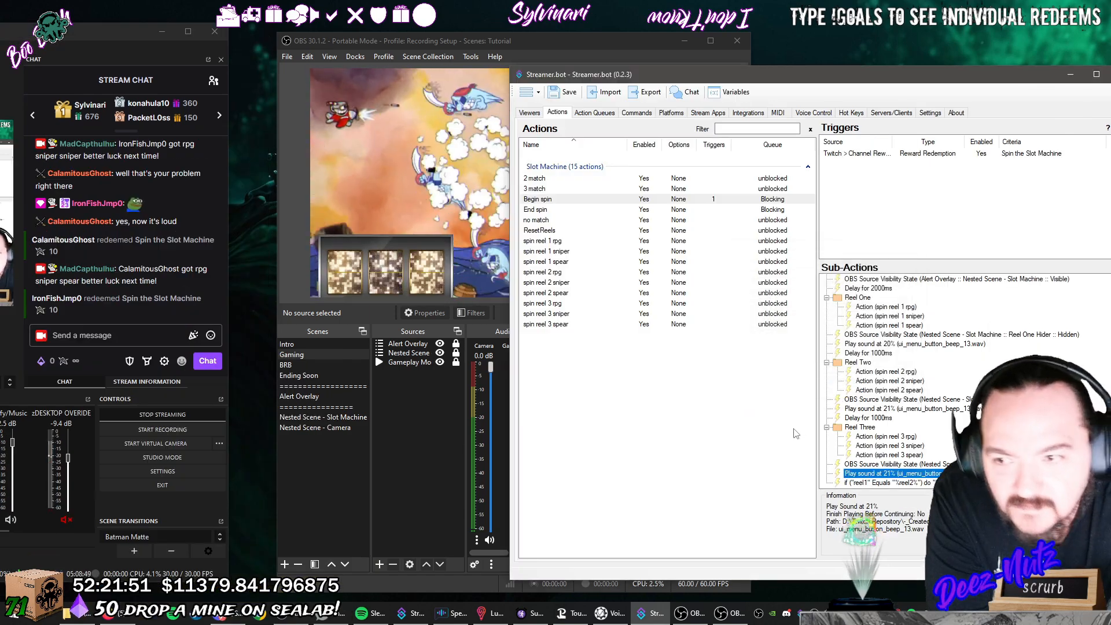